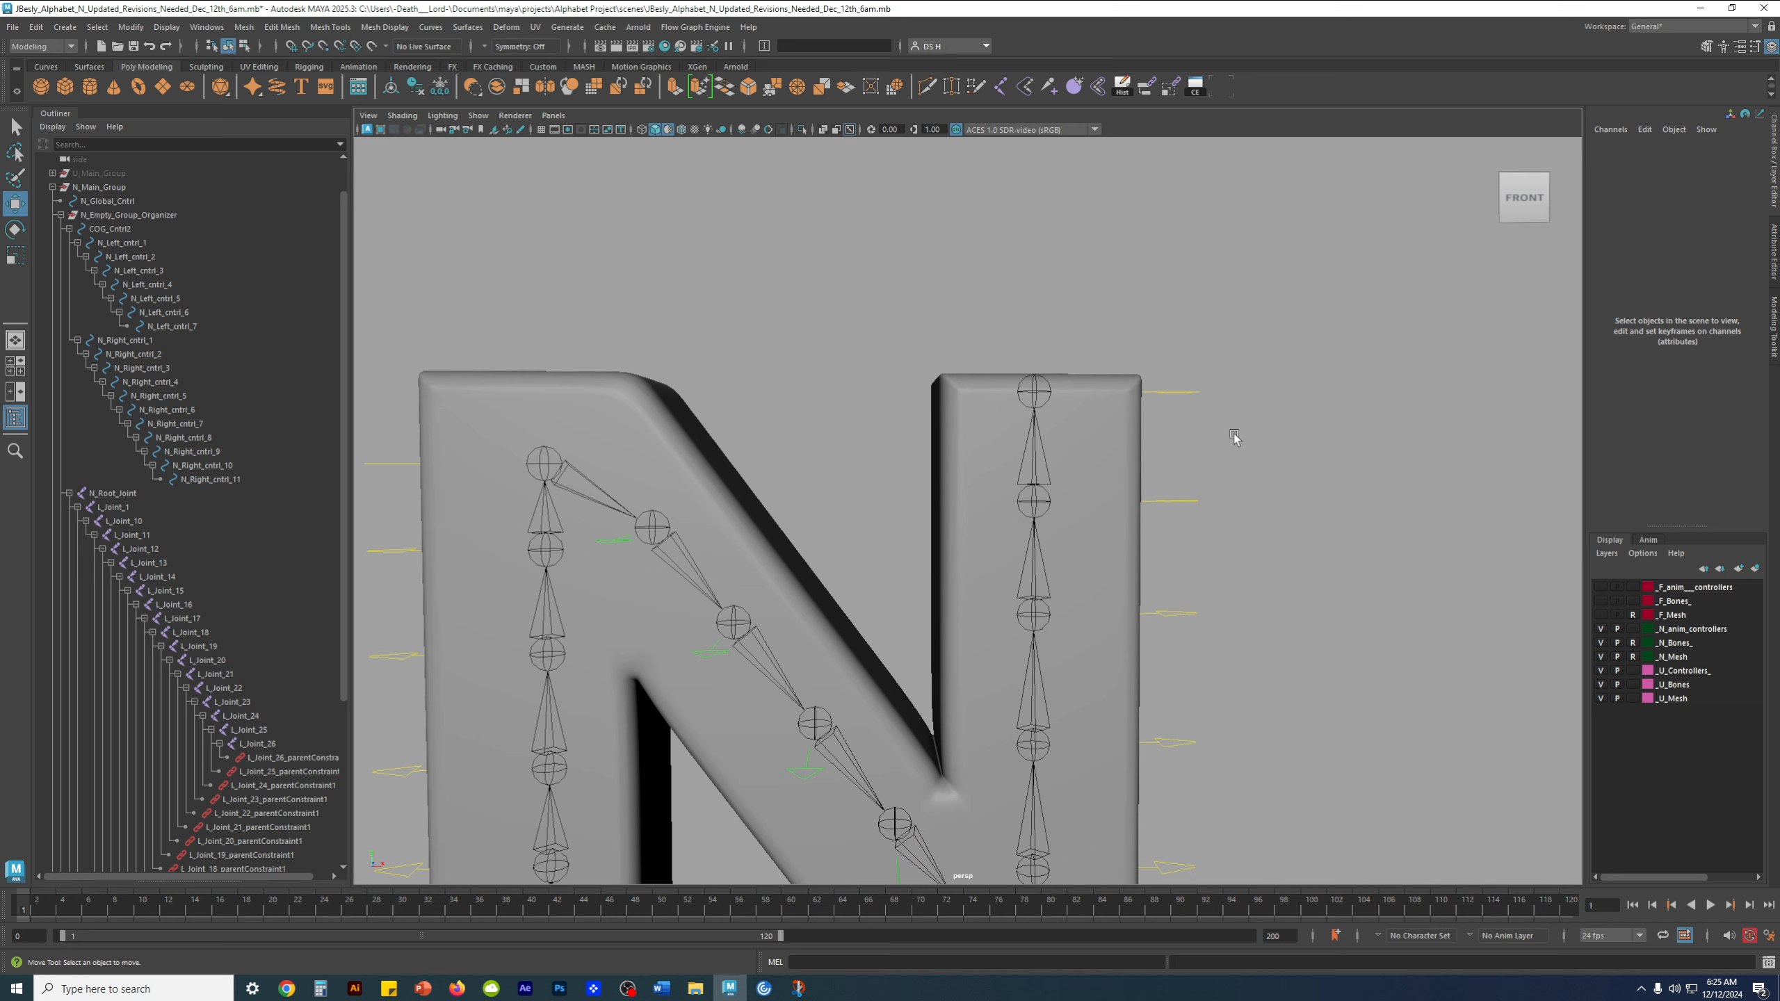
Try moving the topmost controls of the N's right leg upward, undoing each move
left_click_drag(1037, 335, 1035, 229)
key("ctrl+z")
left_click(1173, 501)
left_click_drag(1034, 431, 1035, 385)
key("ctrl+z")
Select the COG control beneath the letter N
scroll(1046, 588, "down", 3)
middle_click_drag(1046, 588, 1062, 438, "alt")
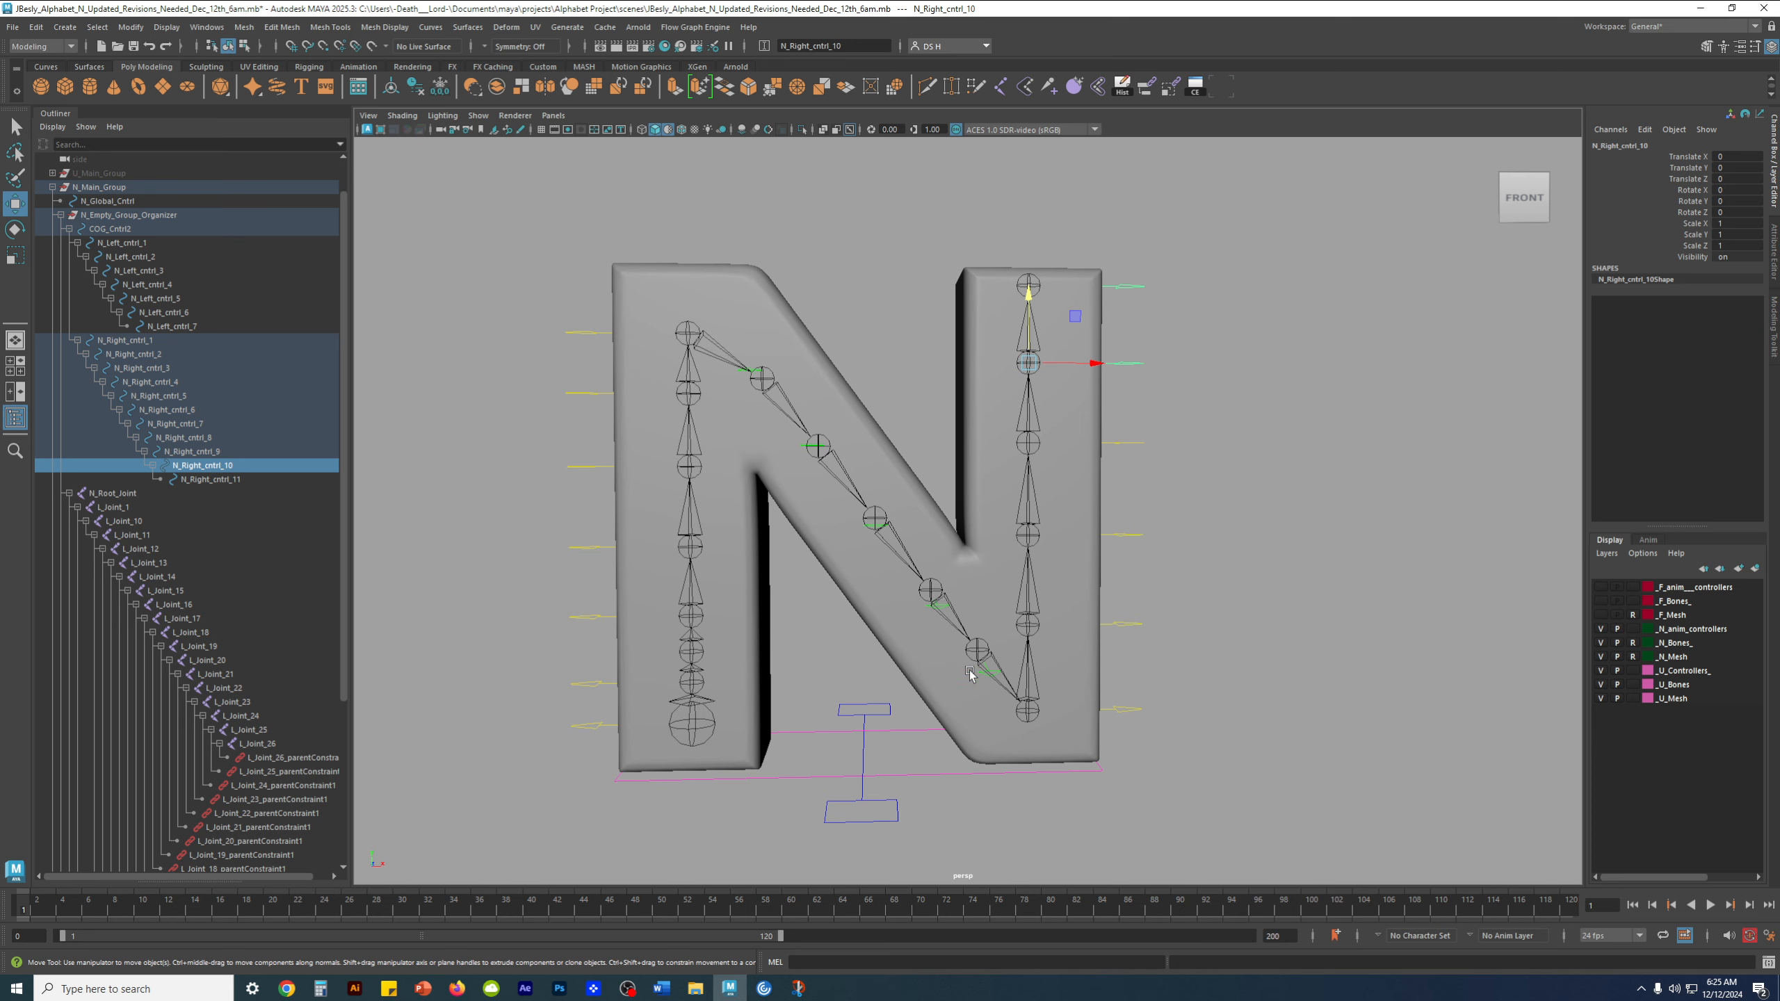
left_click_drag(989, 661, 1029, 650, "alt")
middle_click_drag(1029, 649, 1076, 616, "alt")
left_click_drag(1076, 616, 1071, 631, "alt")
left_click(1077, 769)
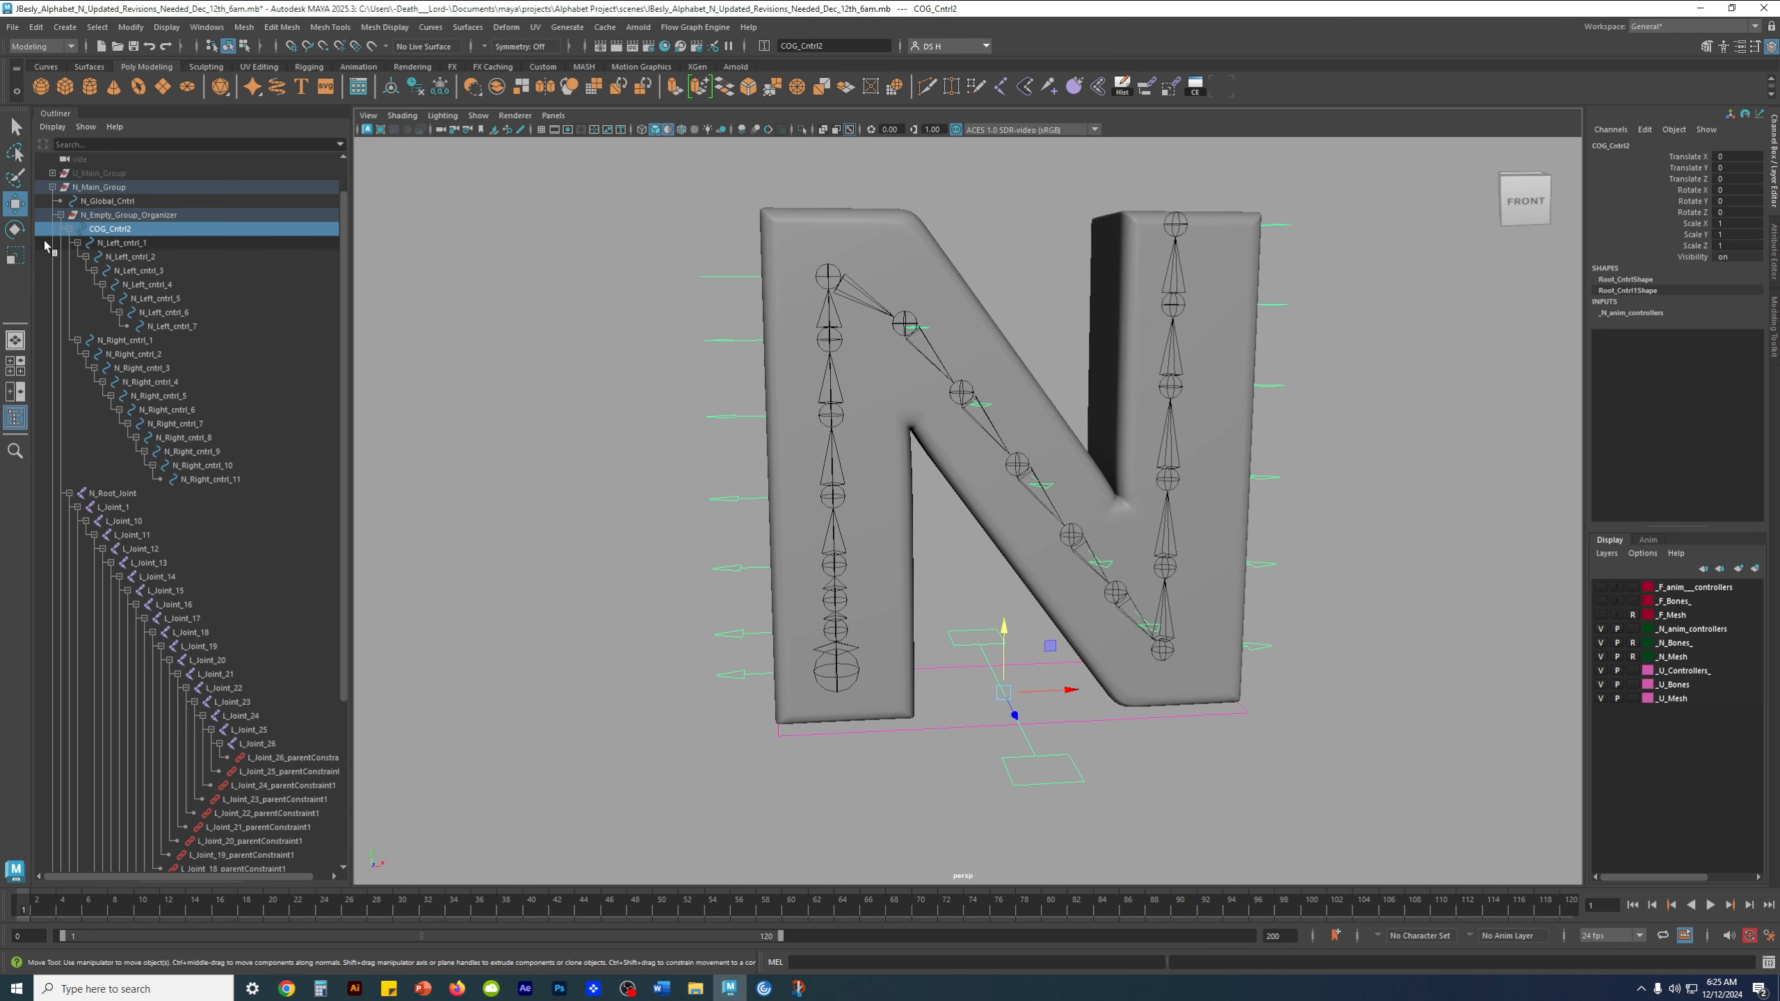
Examine the root joint in the N's left leg and the COG control between the legs from several angles
middle_click_drag(869, 501, 818, 457, "alt")
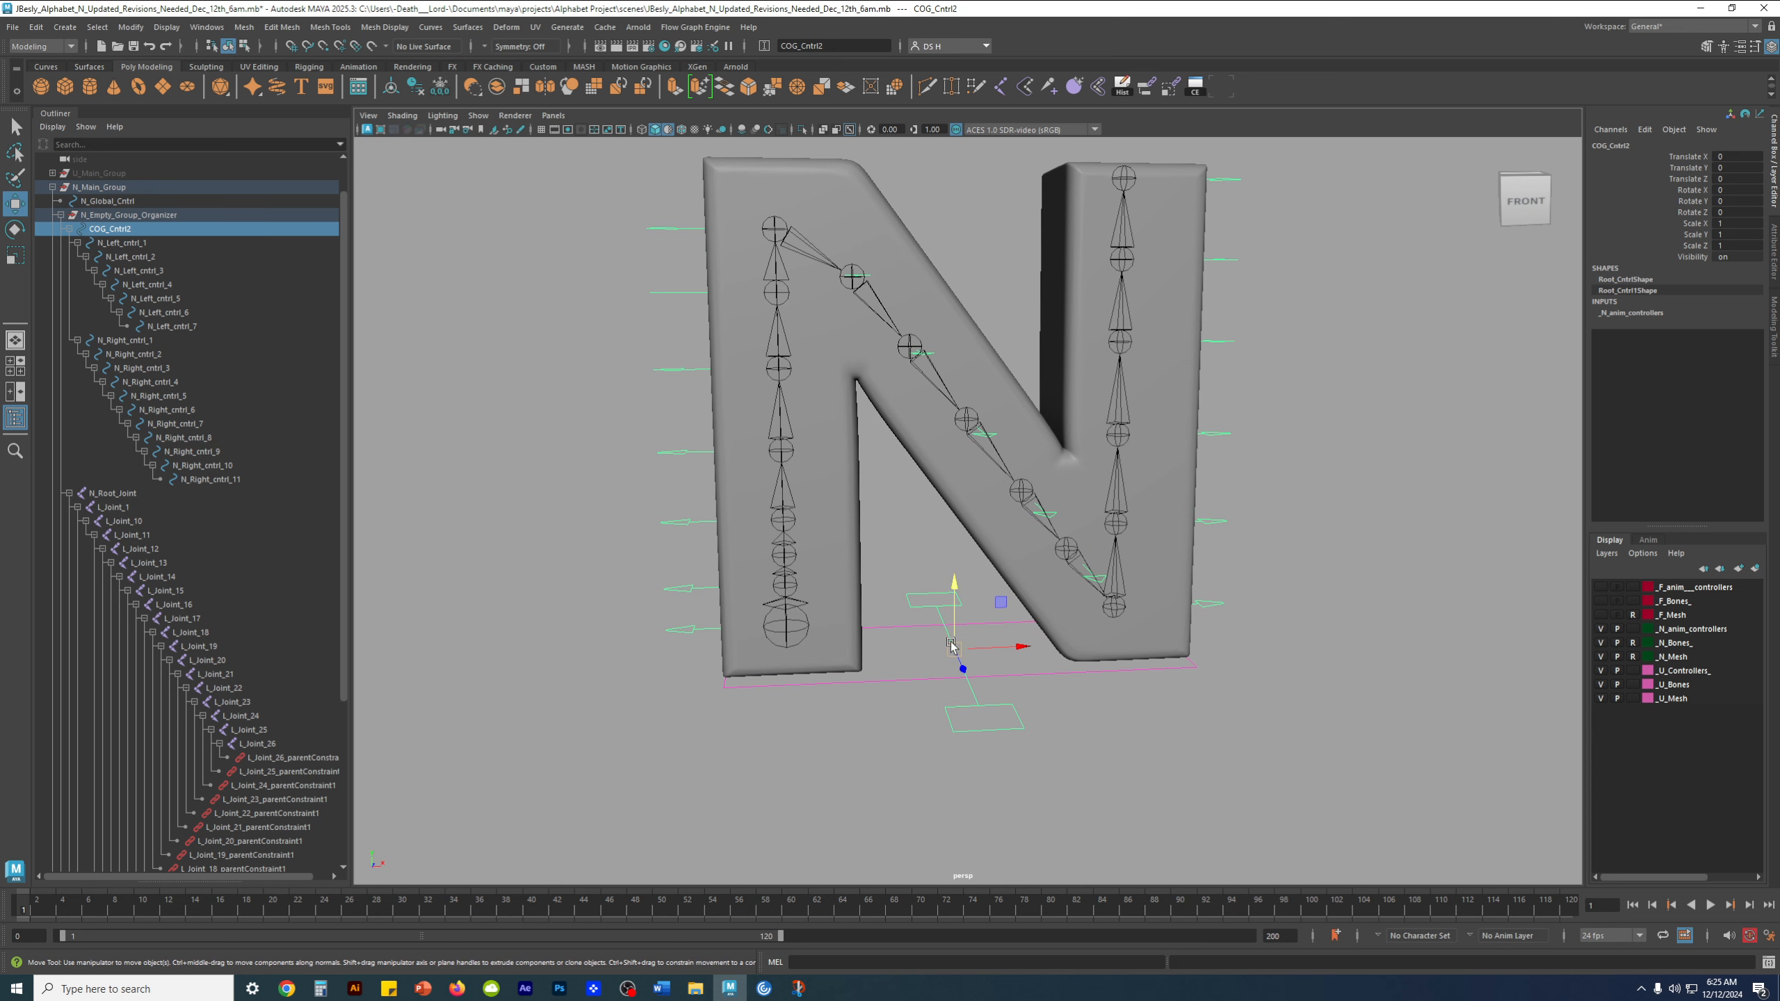
scroll(827, 585, "up", 5)
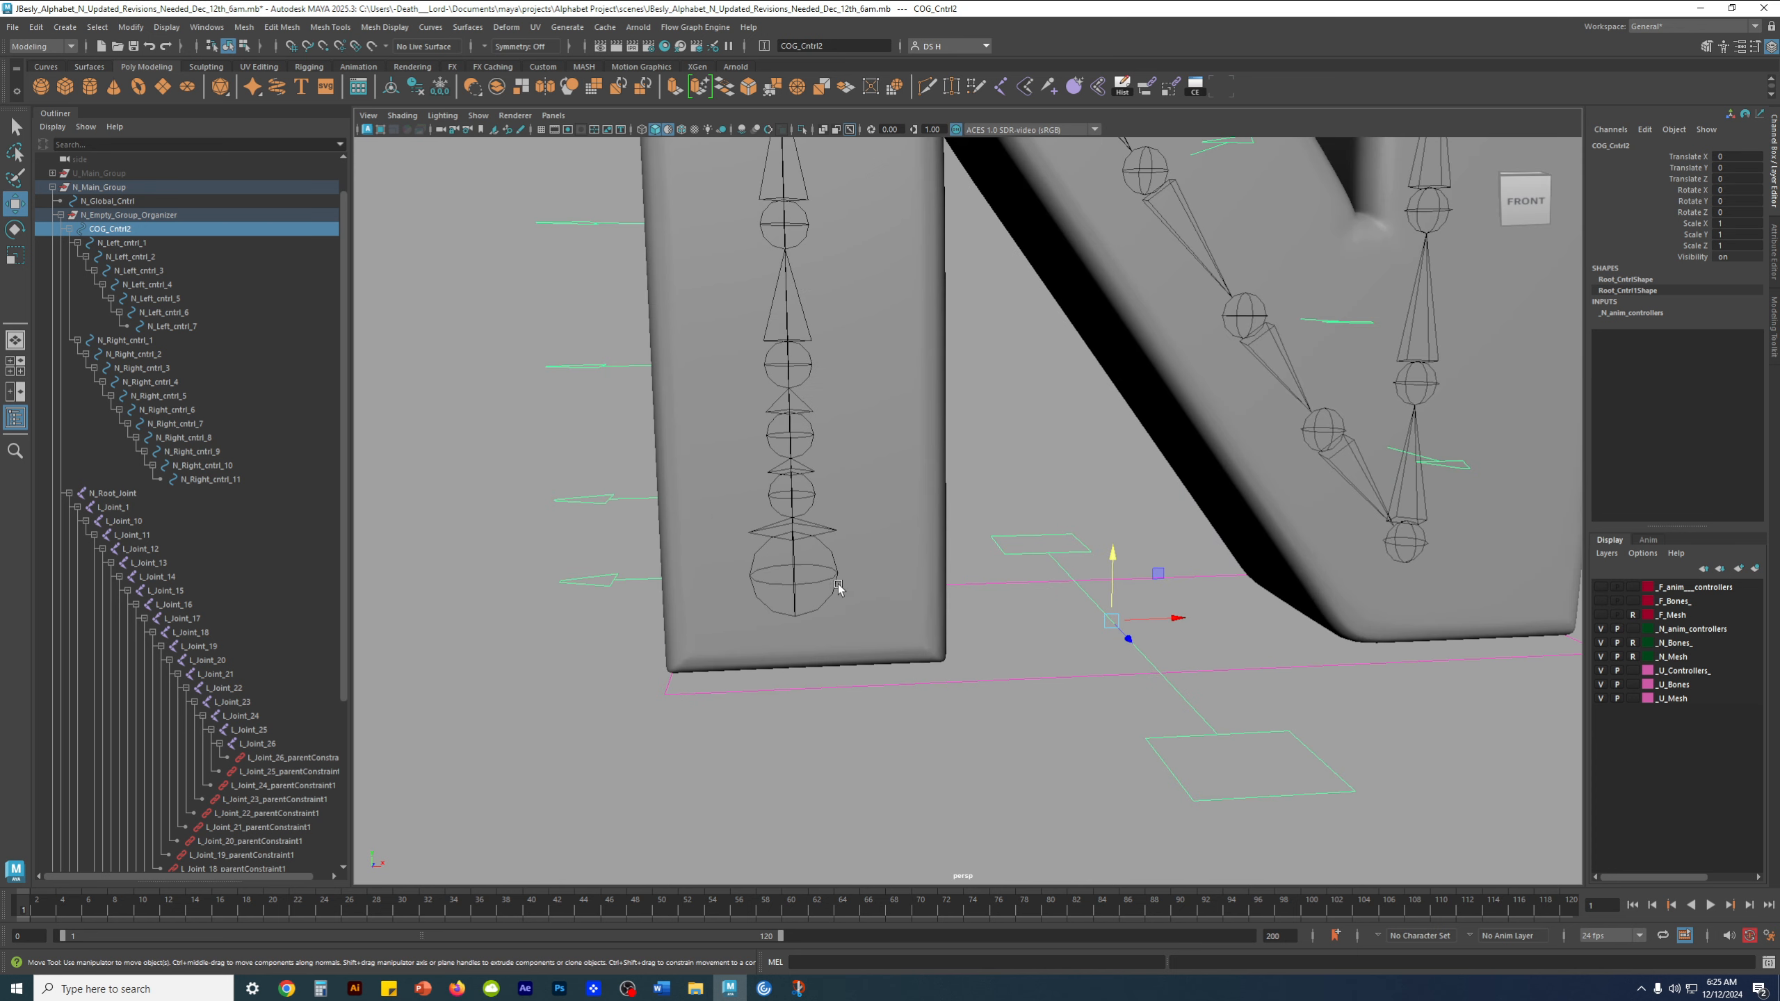
left_click_drag(808, 537, 723, 566, "alt")
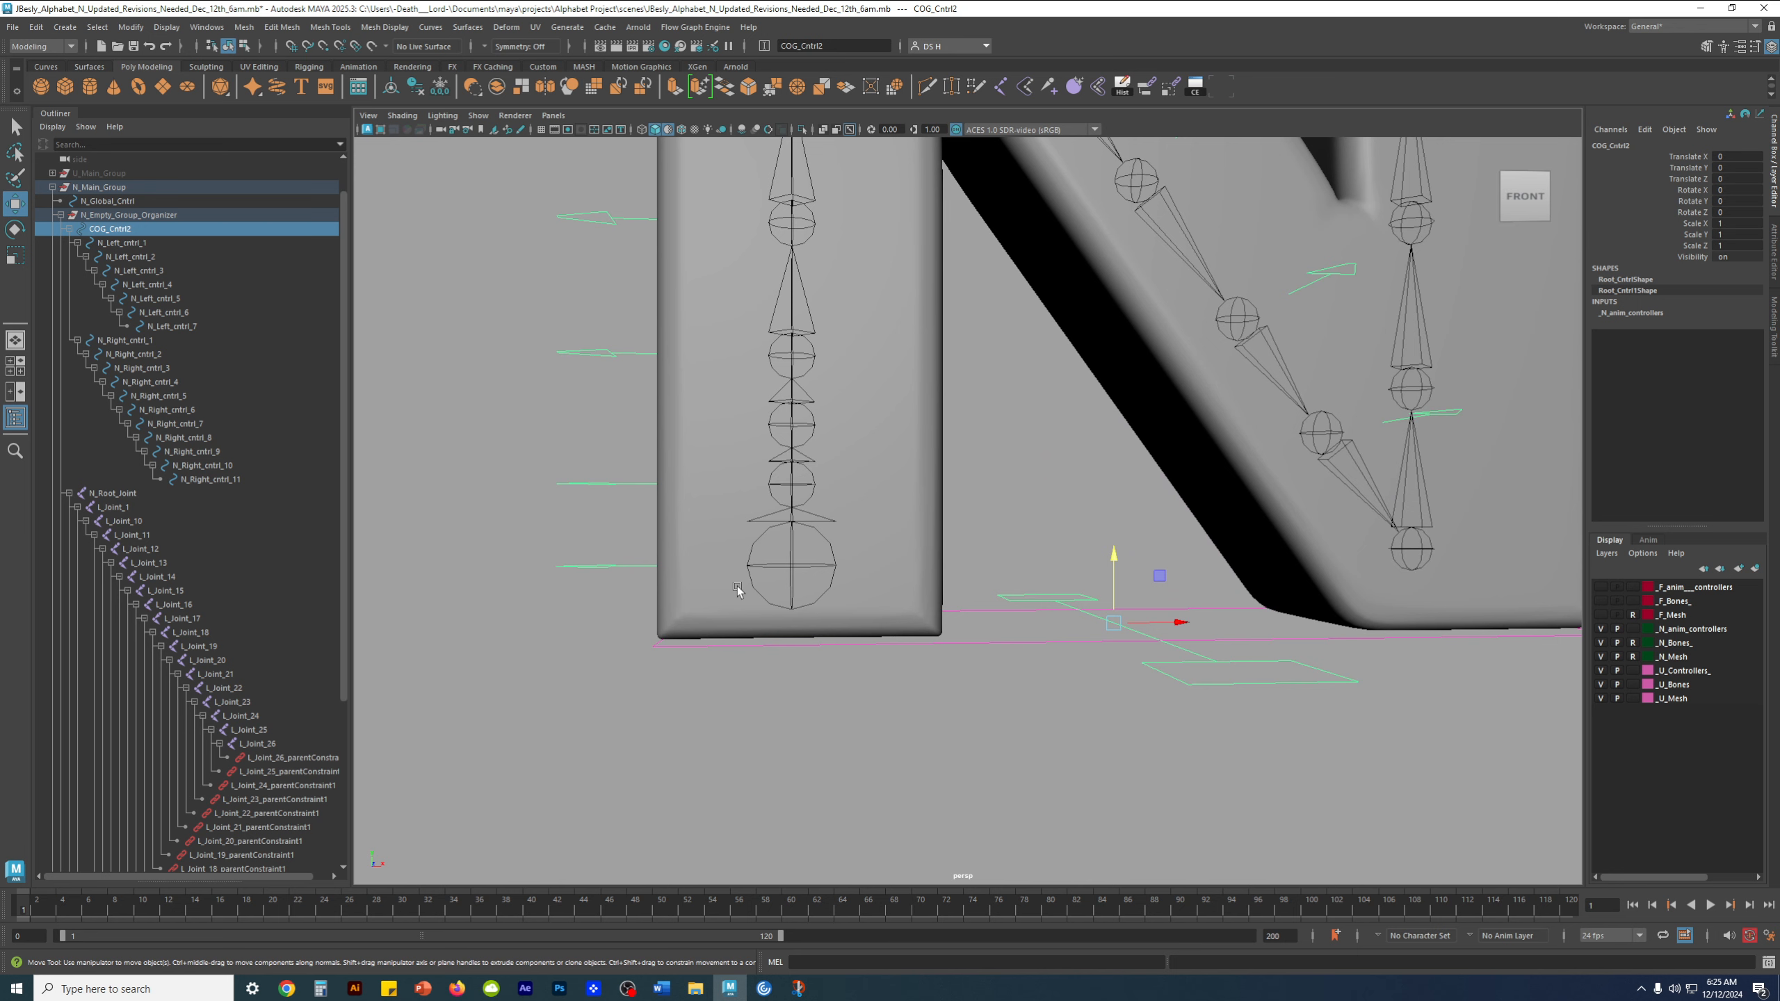
scroll(1094, 565, "down", 3)
left_click_drag(1099, 516, 1114, 567, "alt")
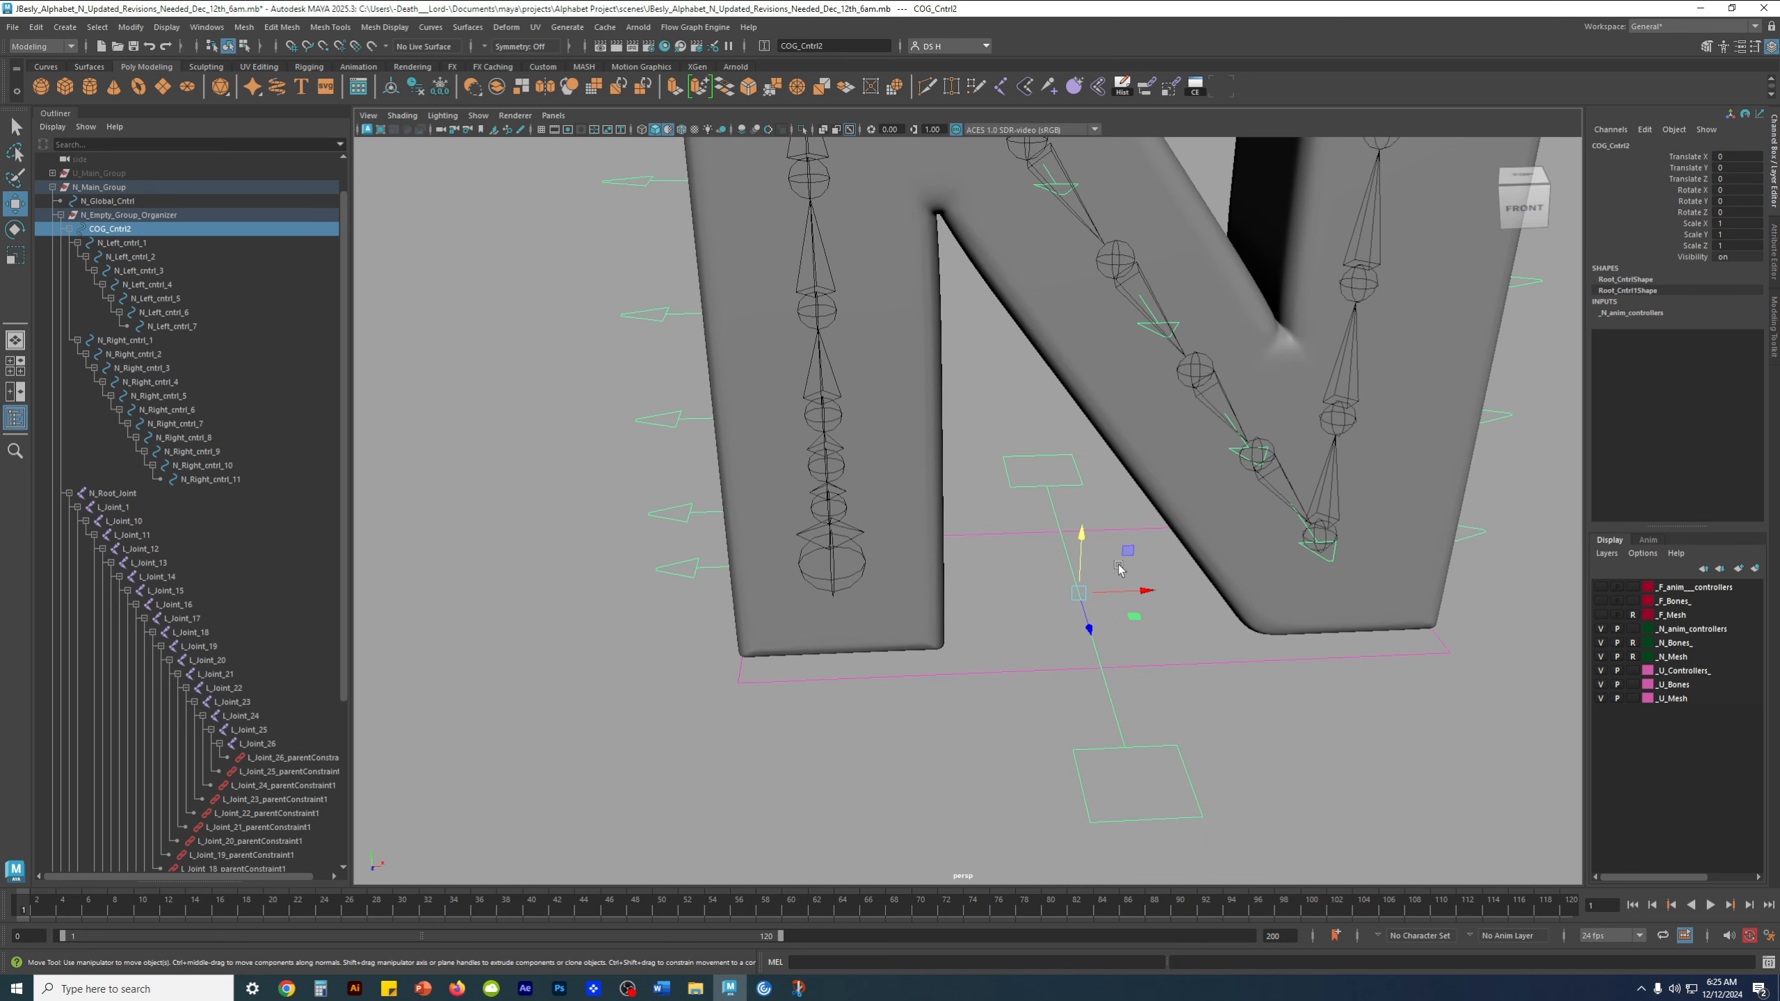
middle_click_drag(1115, 567, 1041, 600, "alt")
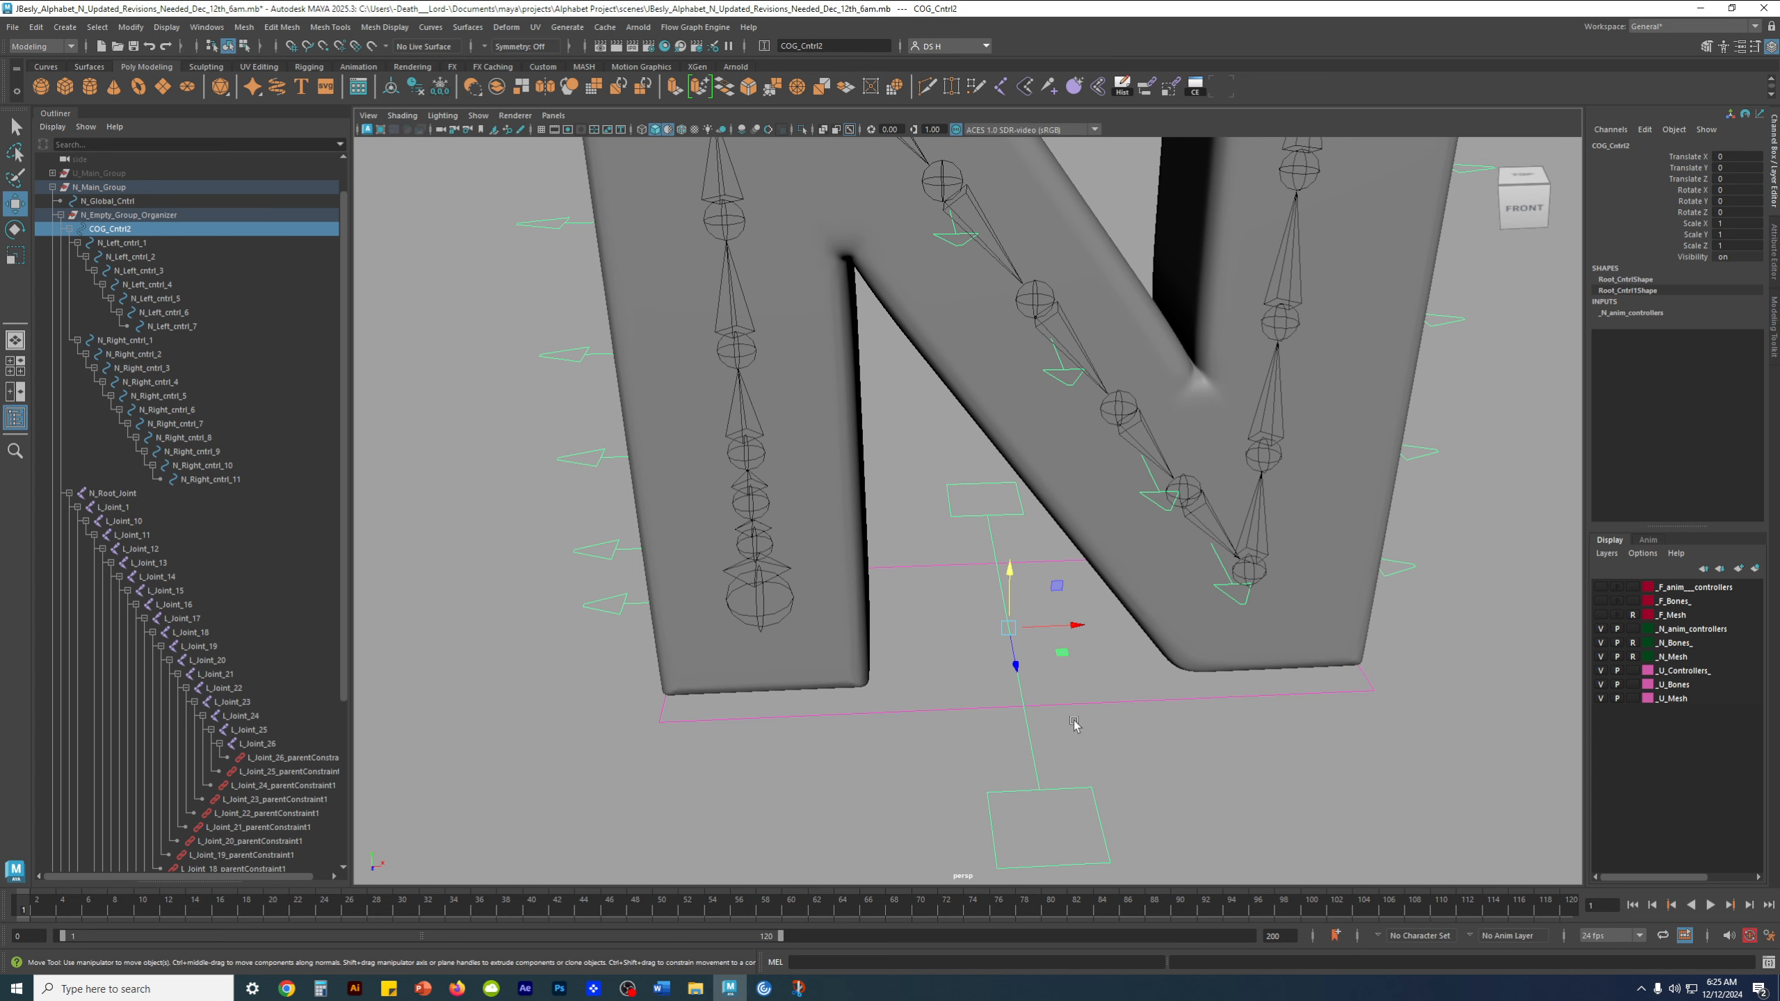
left_click_drag(1119, 705, 952, 648, "alt")
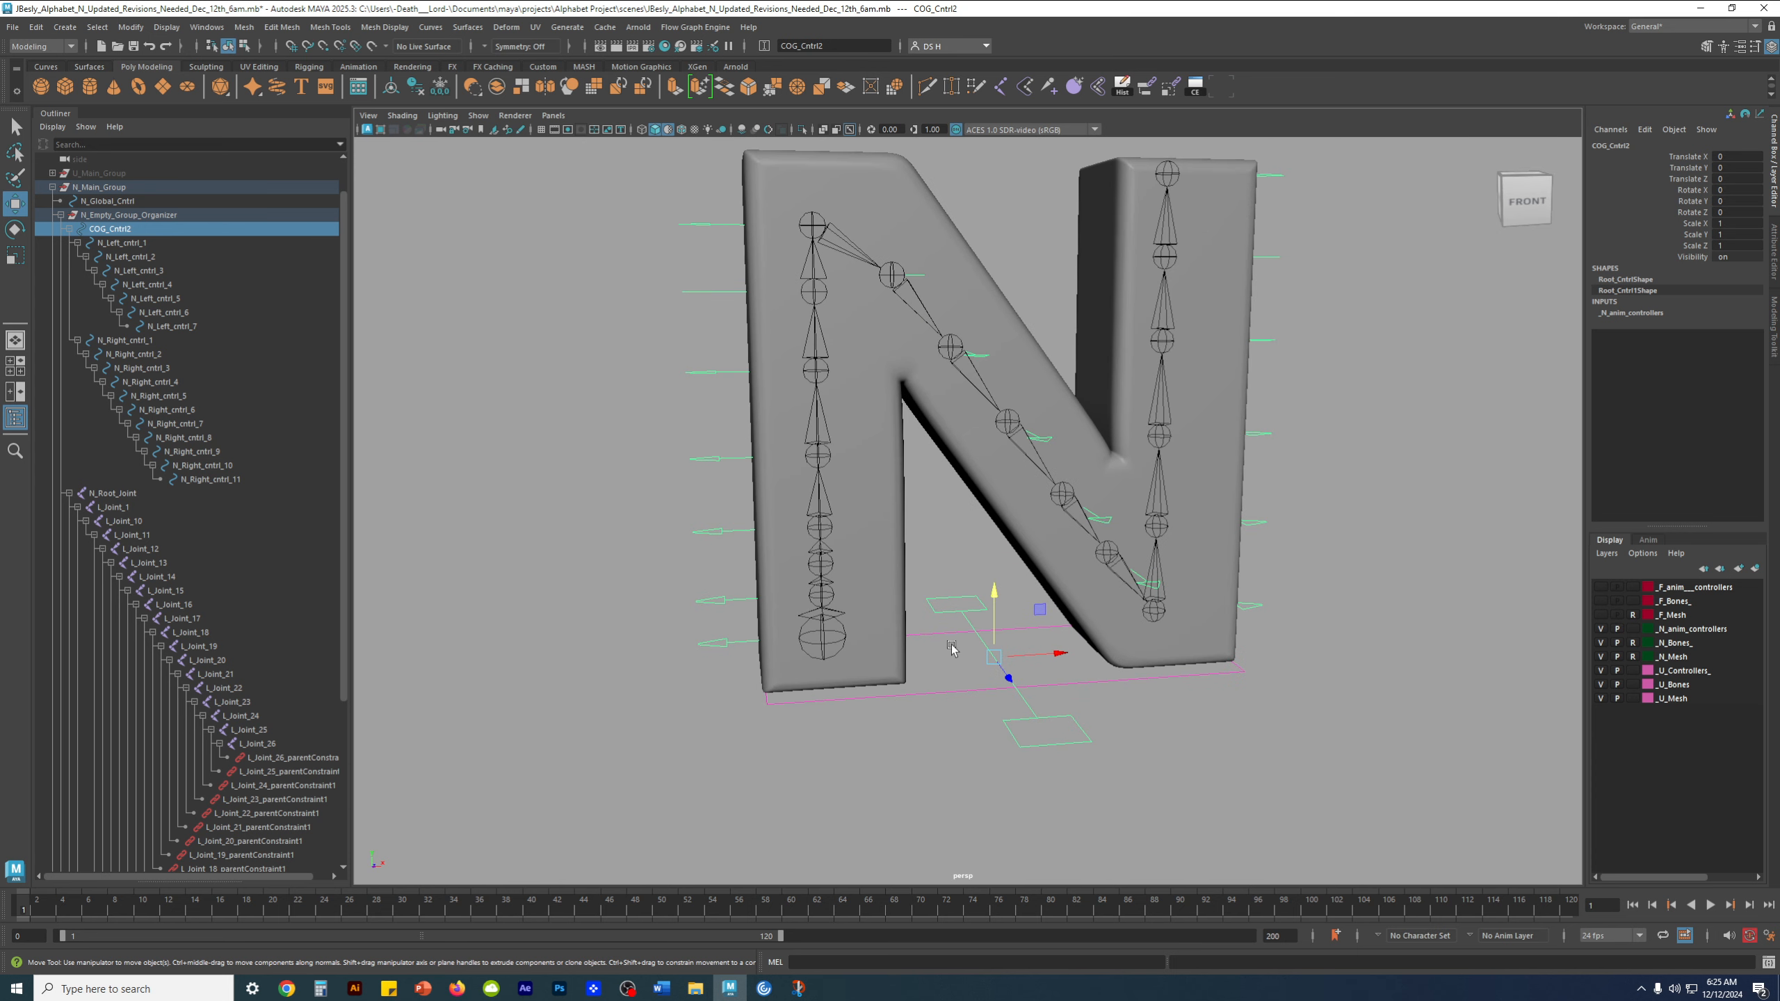
left_click_drag(1198, 537, 1050, 574, "alt")
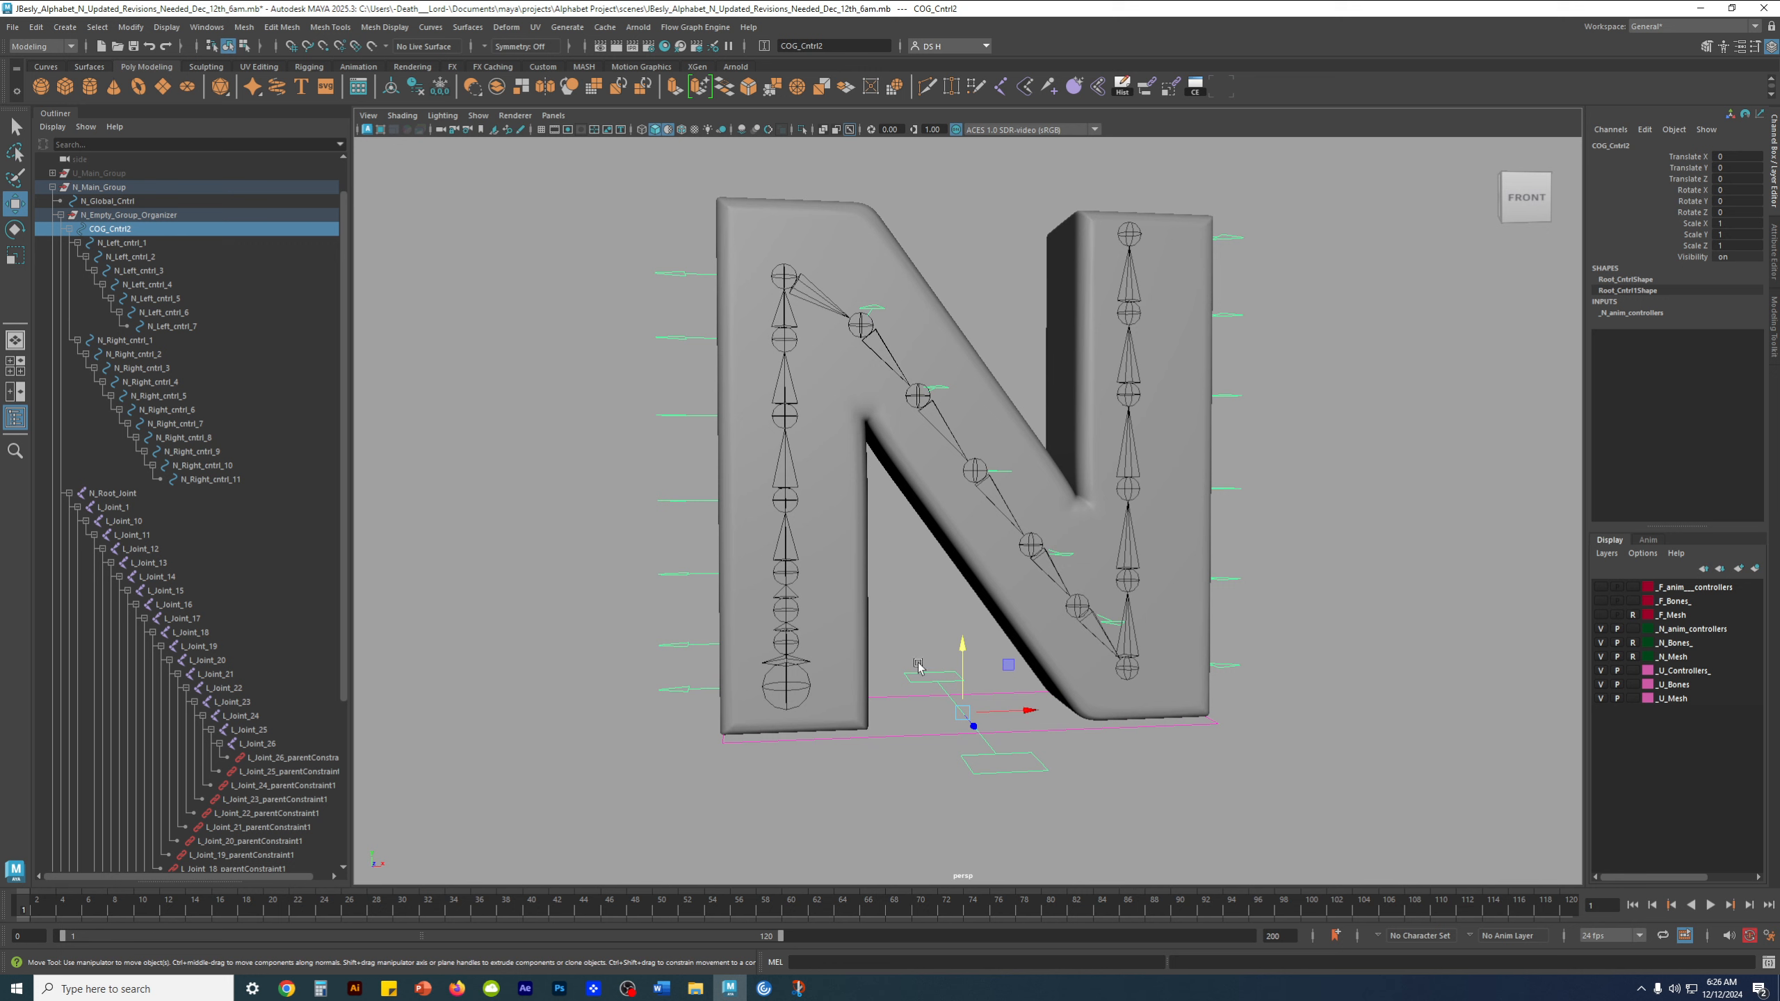
left_click_drag(906, 567, 919, 560, "alt")
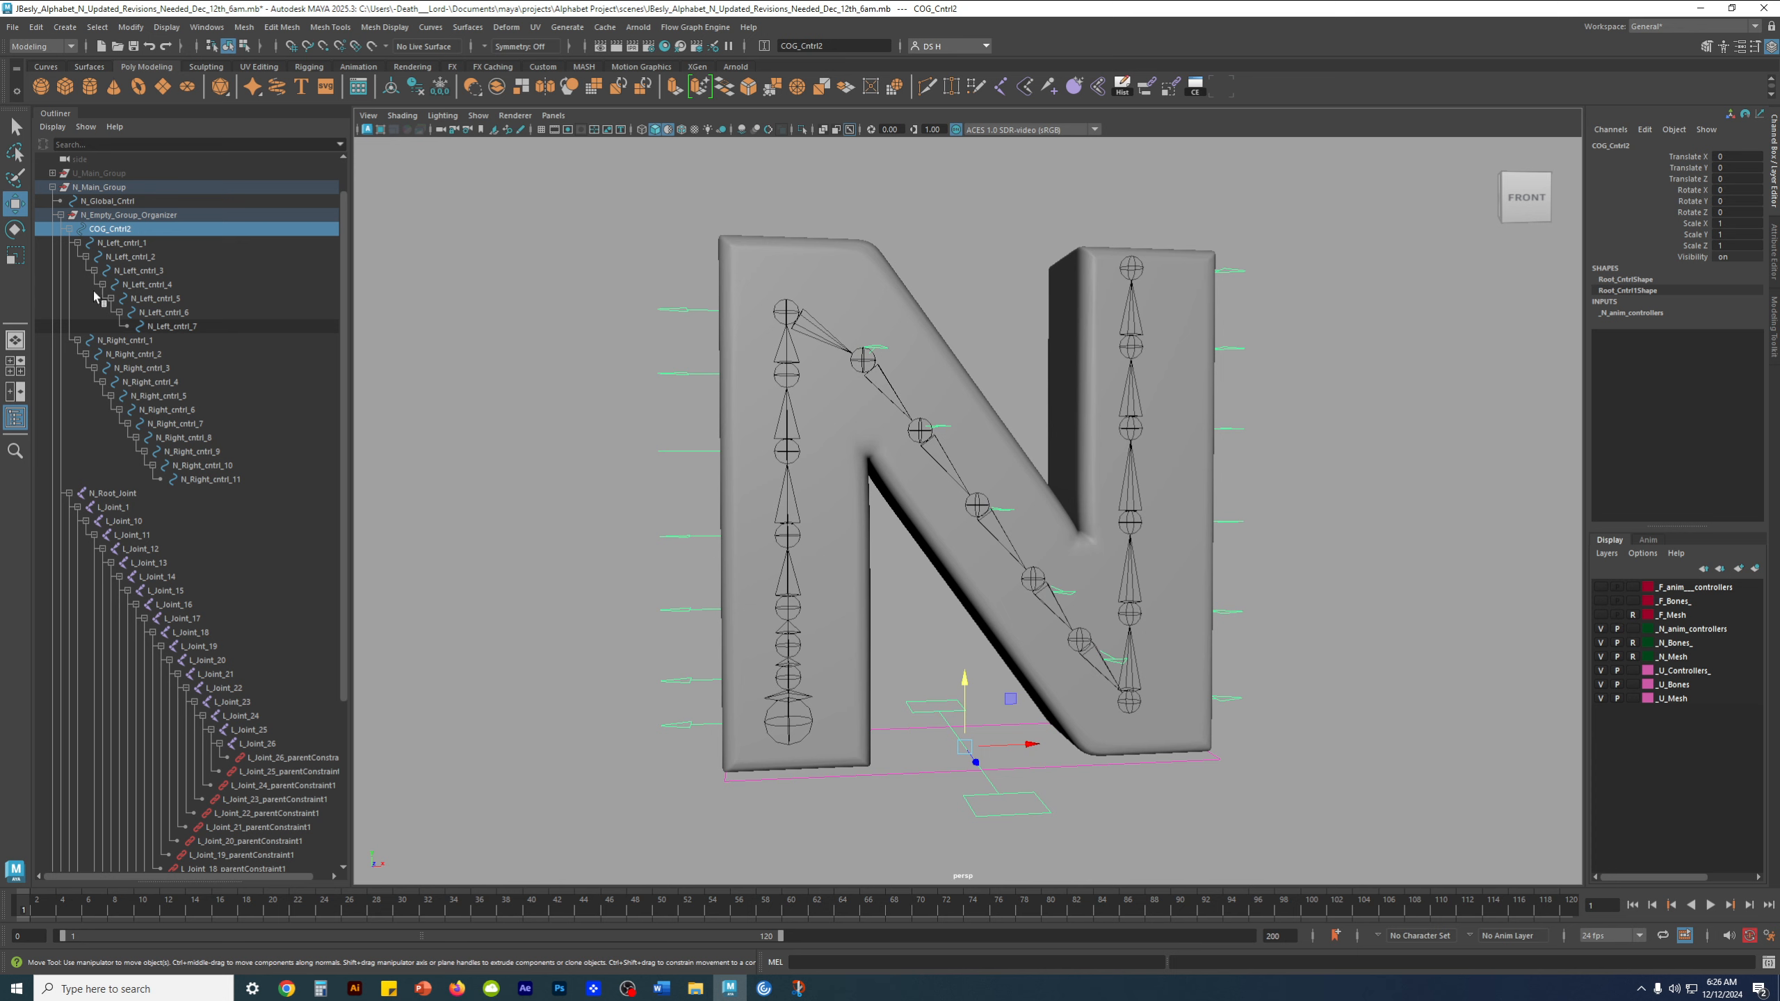
Inspect how the first left-side controls are parented under the COG control, finishing with N_Left_cntrl_1 selected
left_click(119, 243)
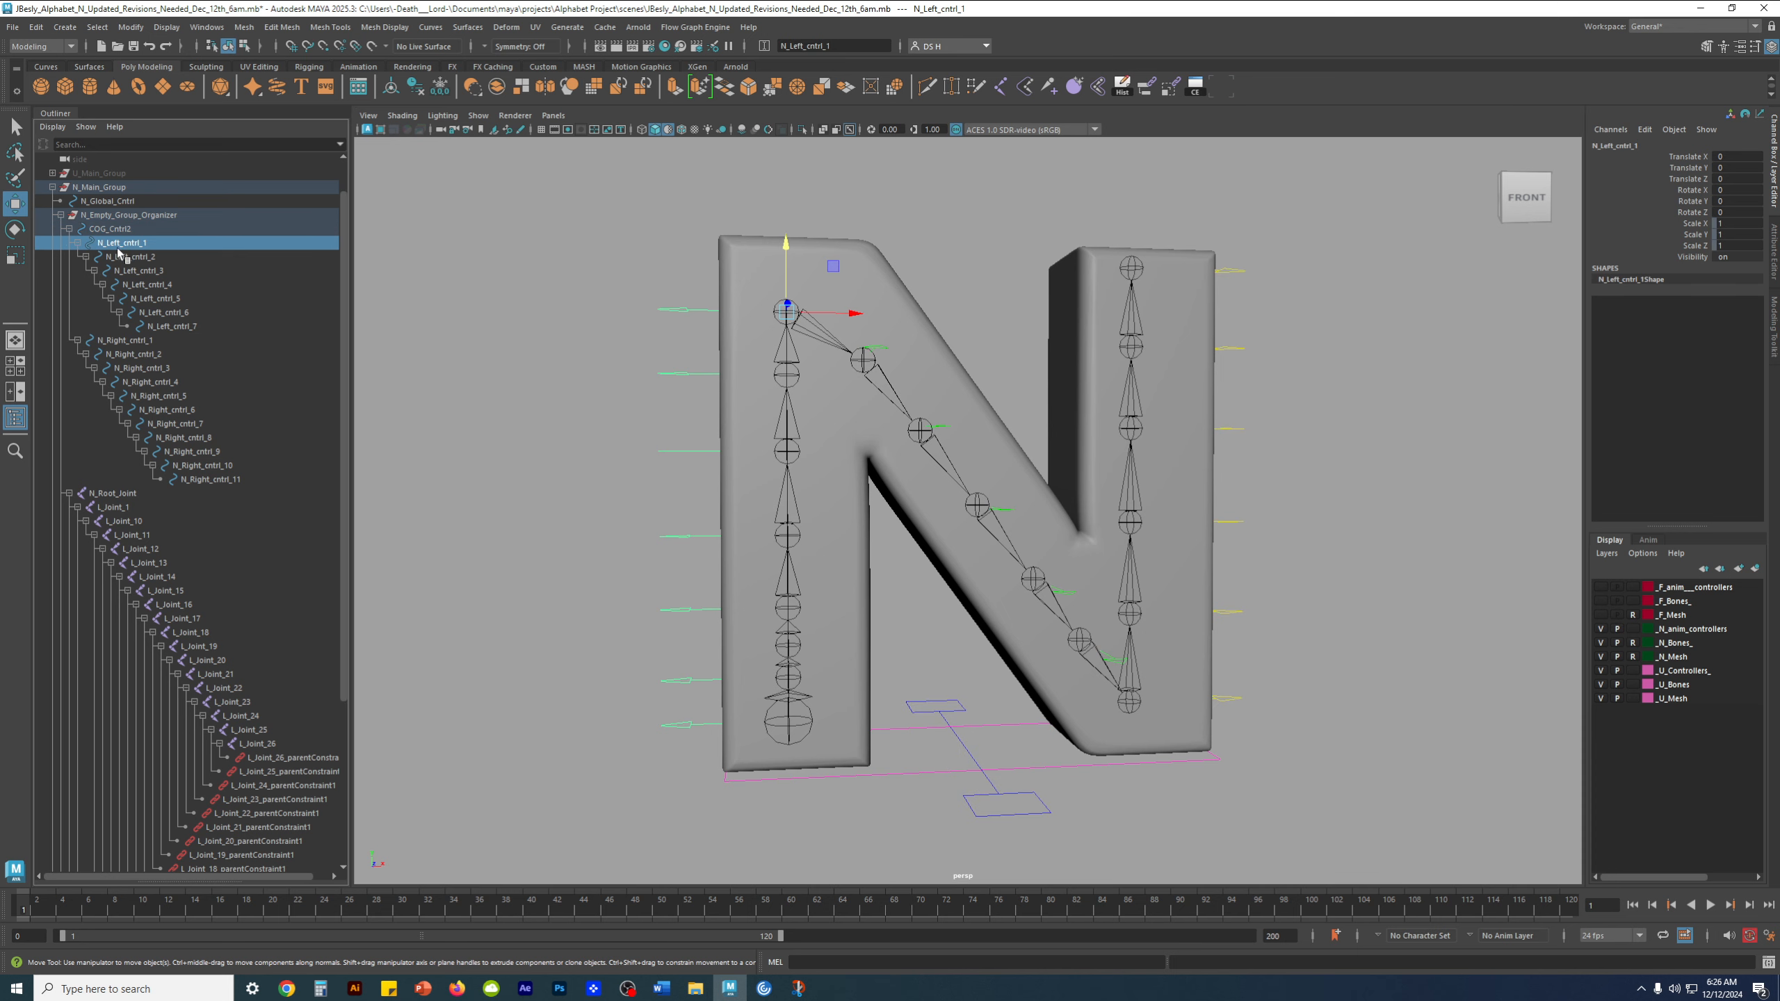
left_click(122, 230)
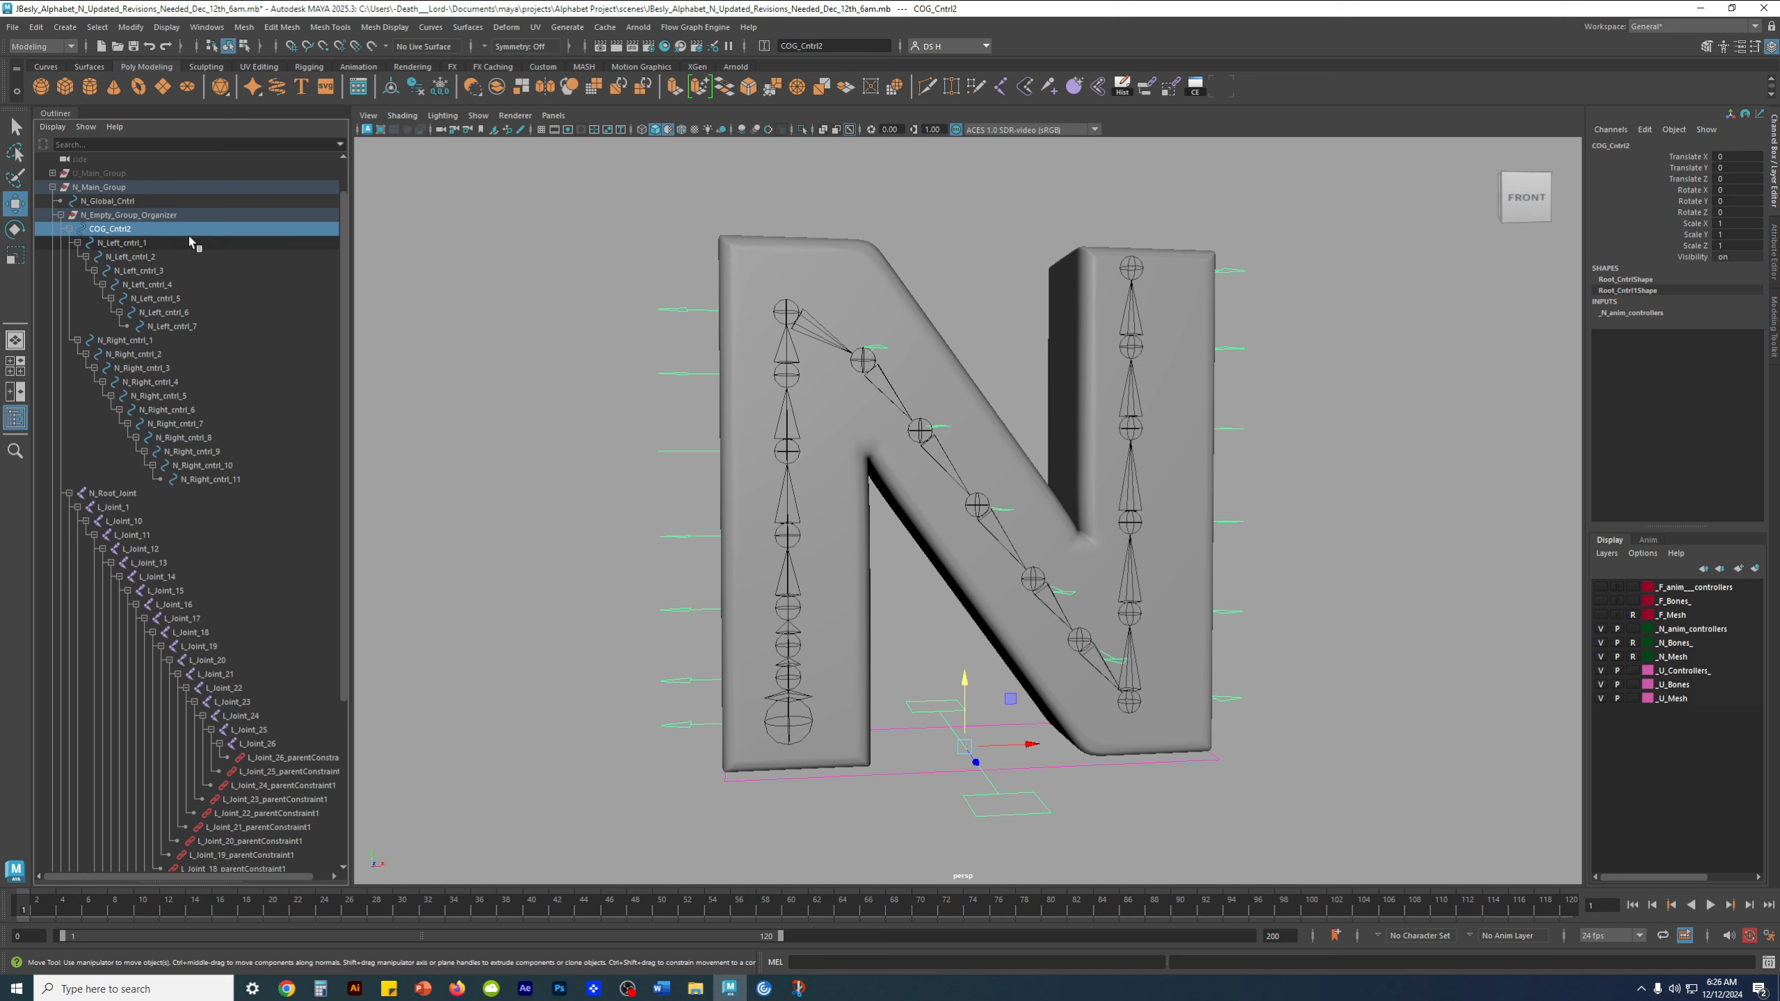
left_click(119, 244)
left_click(116, 258)
left_click(117, 245)
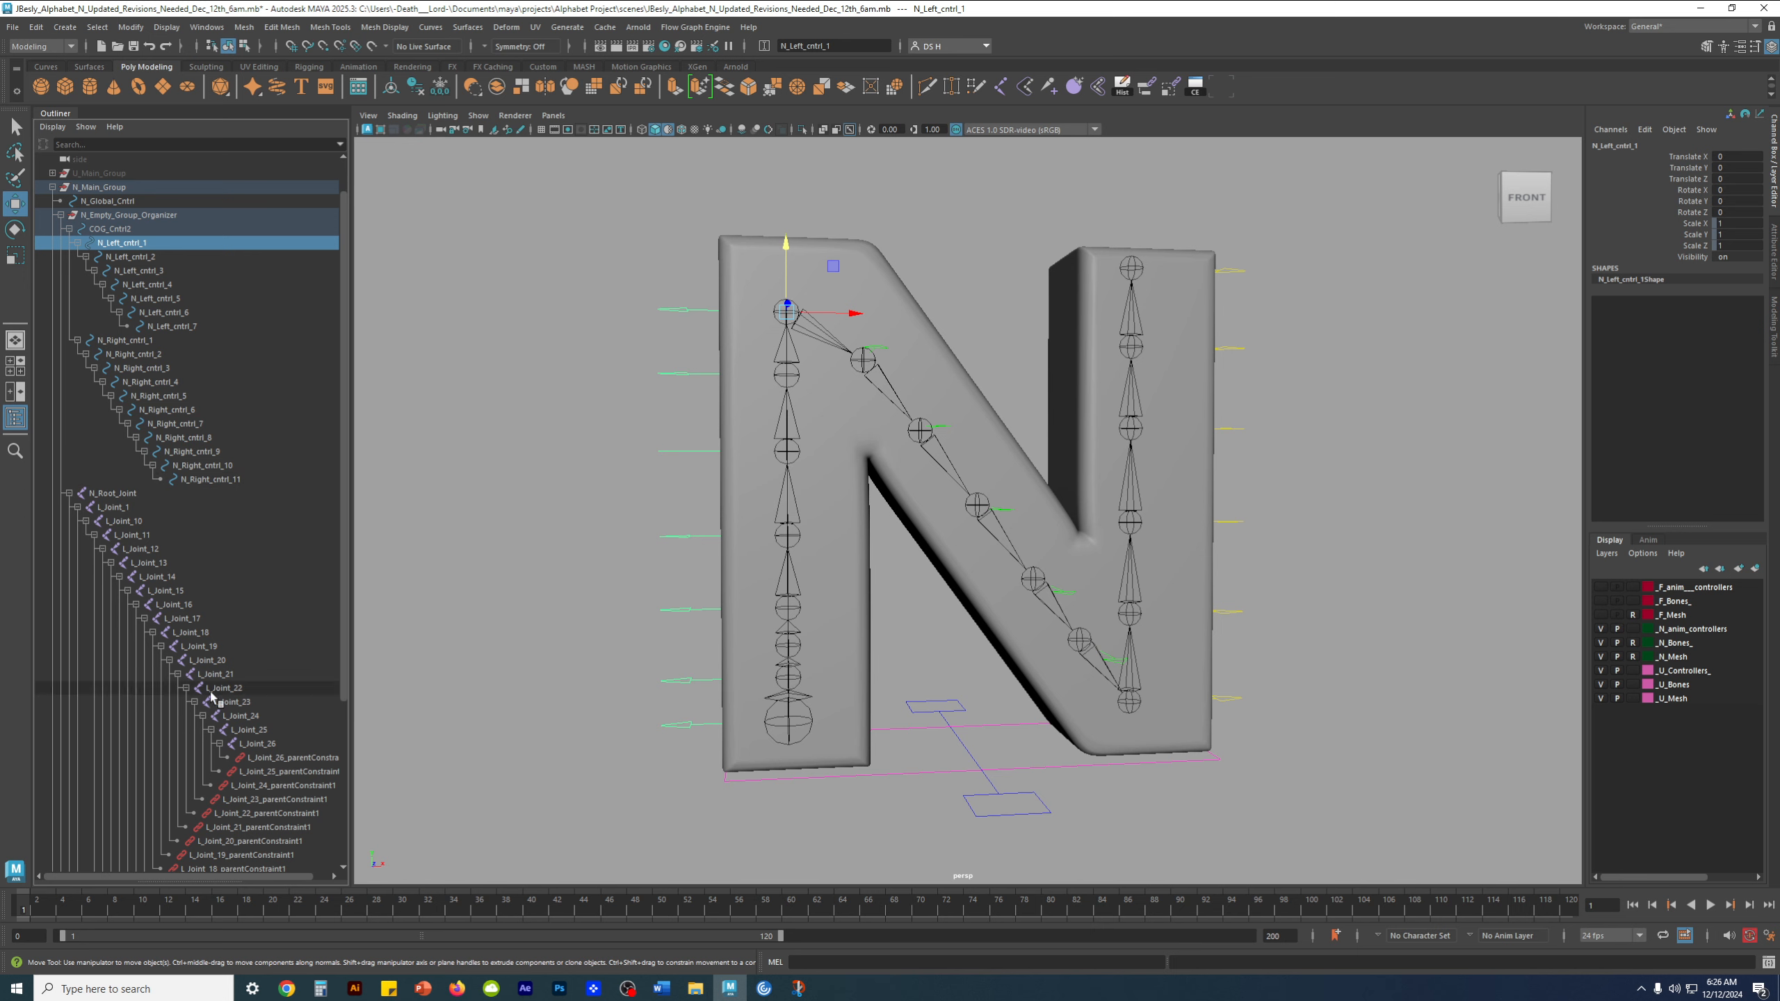
Review the N joint chain and its parent constraints, checking L_Joint_12 and L_Joint_1 in turn
scroll(236, 756, "down", 5)
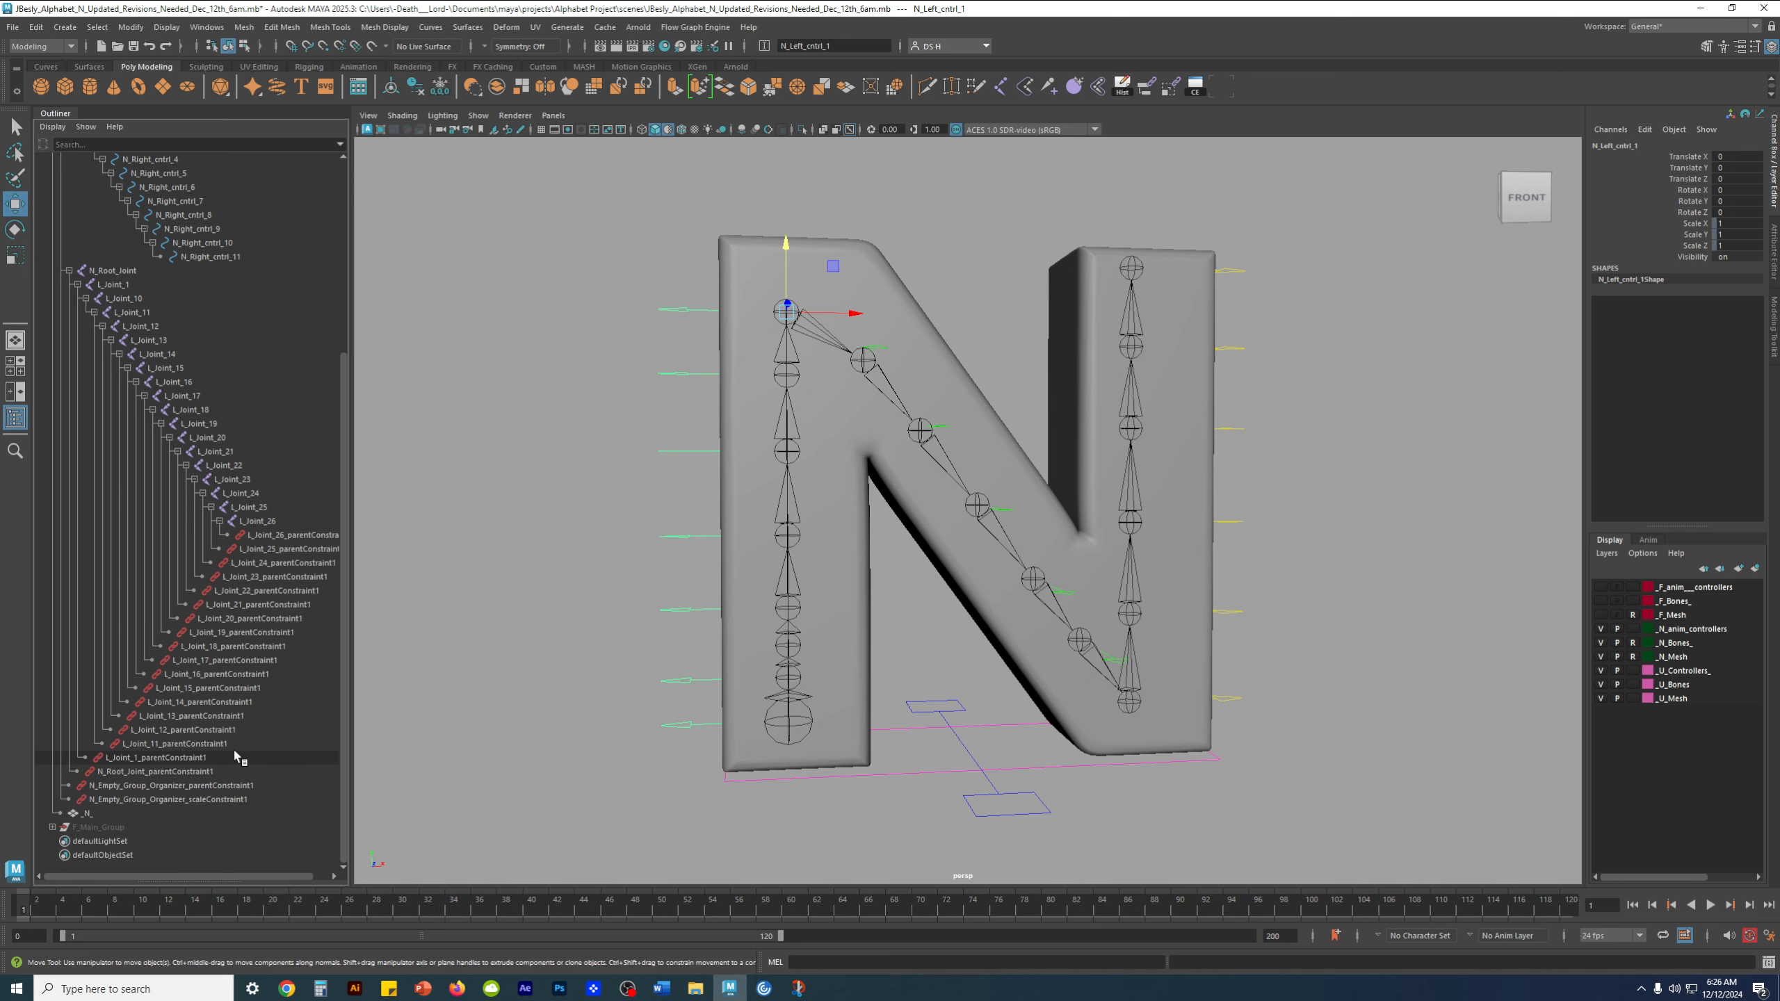
scroll(239, 746, "up", 5)
scroll(195, 652, "up", 1)
scroll(214, 727, "down", 5)
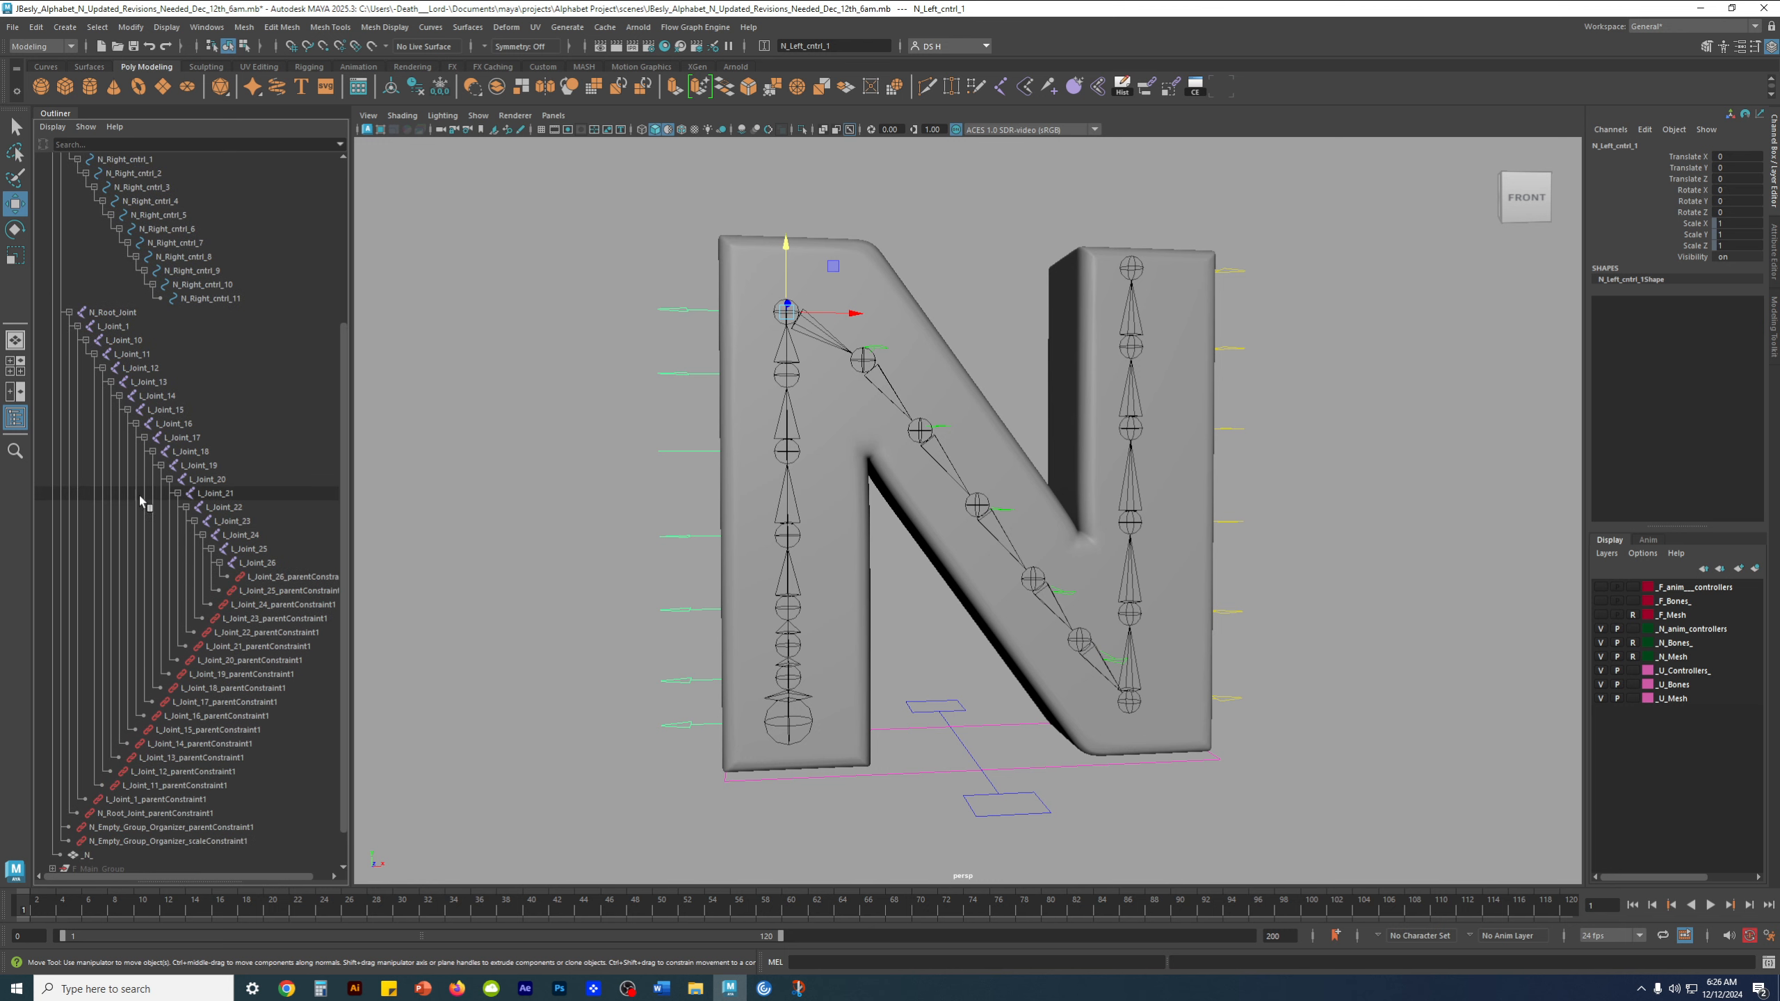
left_click(149, 368)
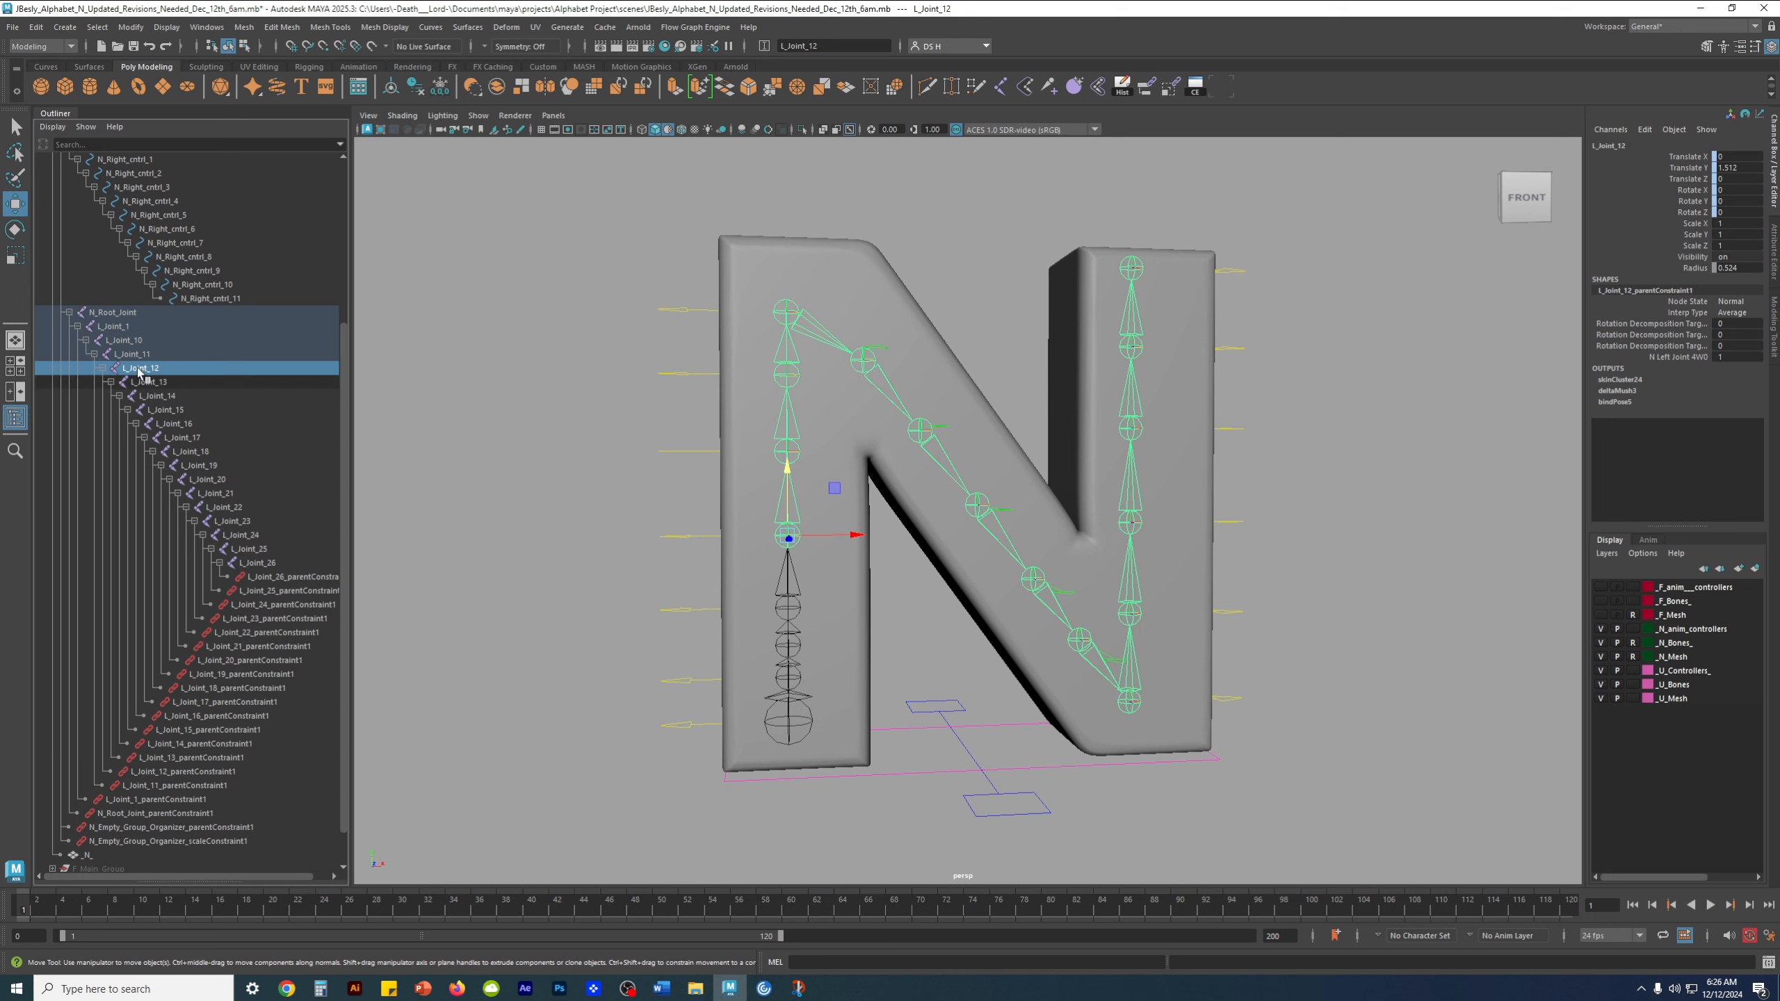
left_click(123, 327)
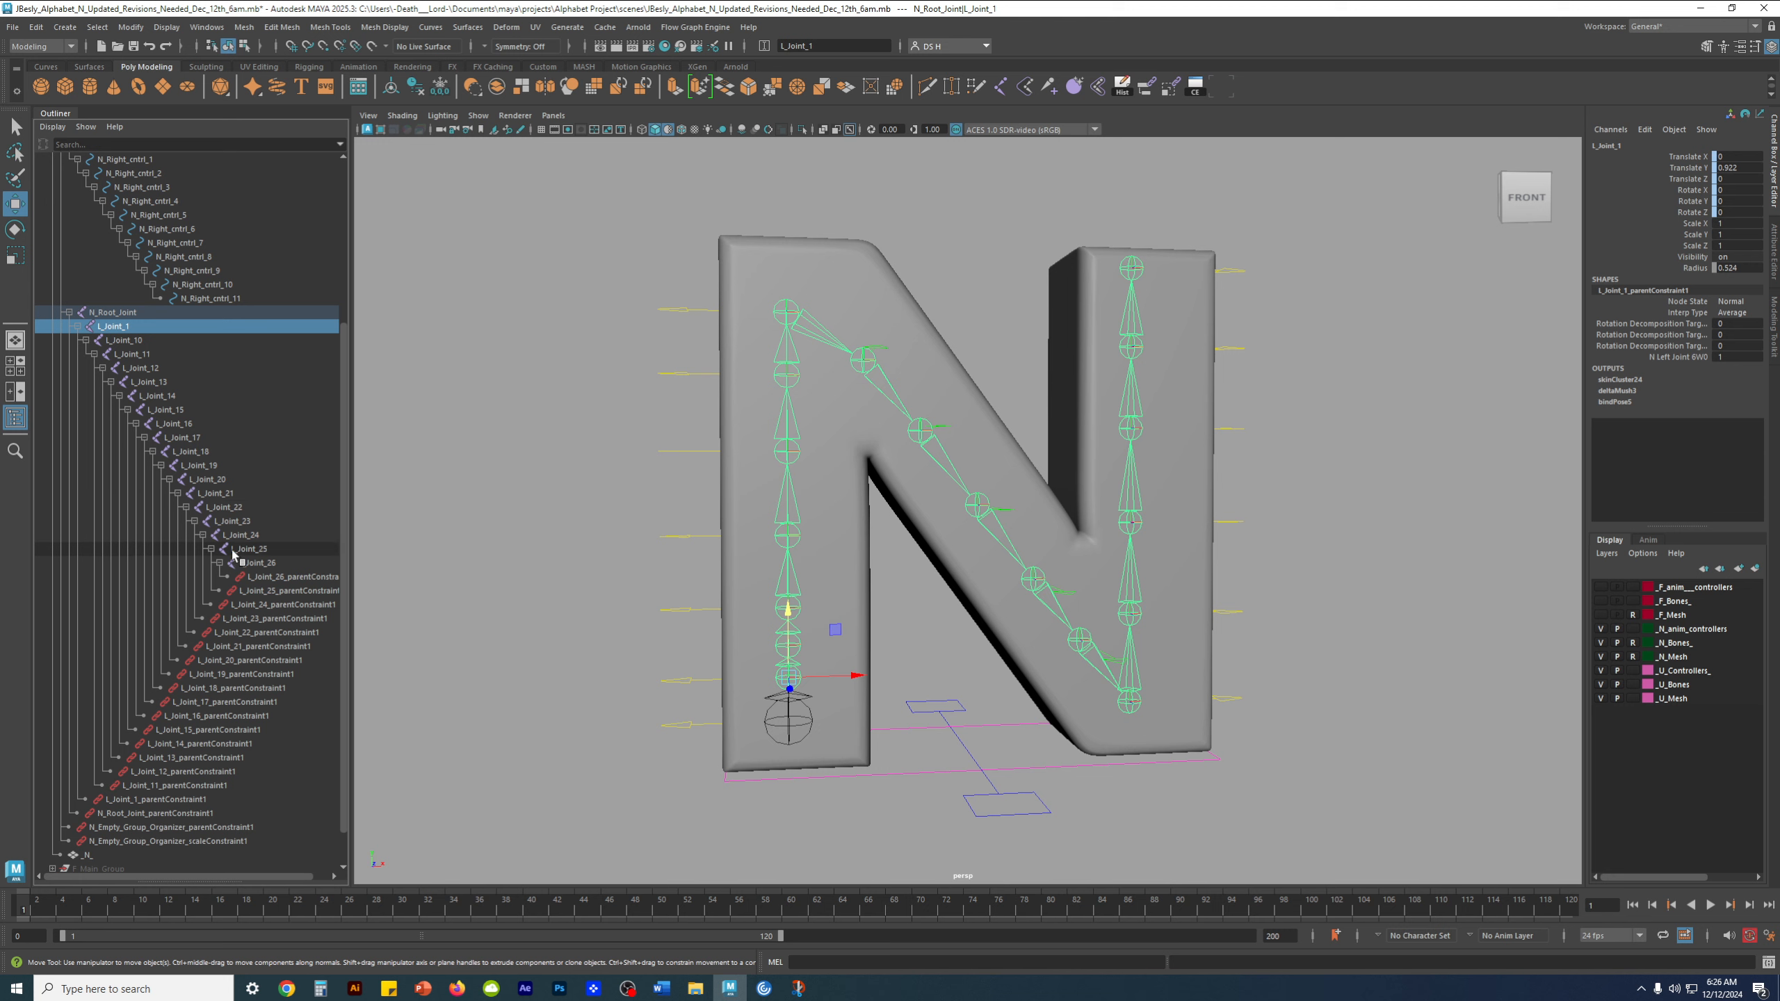
Select the COG control again and compare the control hierarchy with the joints' parent constraints
scroll(144, 454, "up", 5)
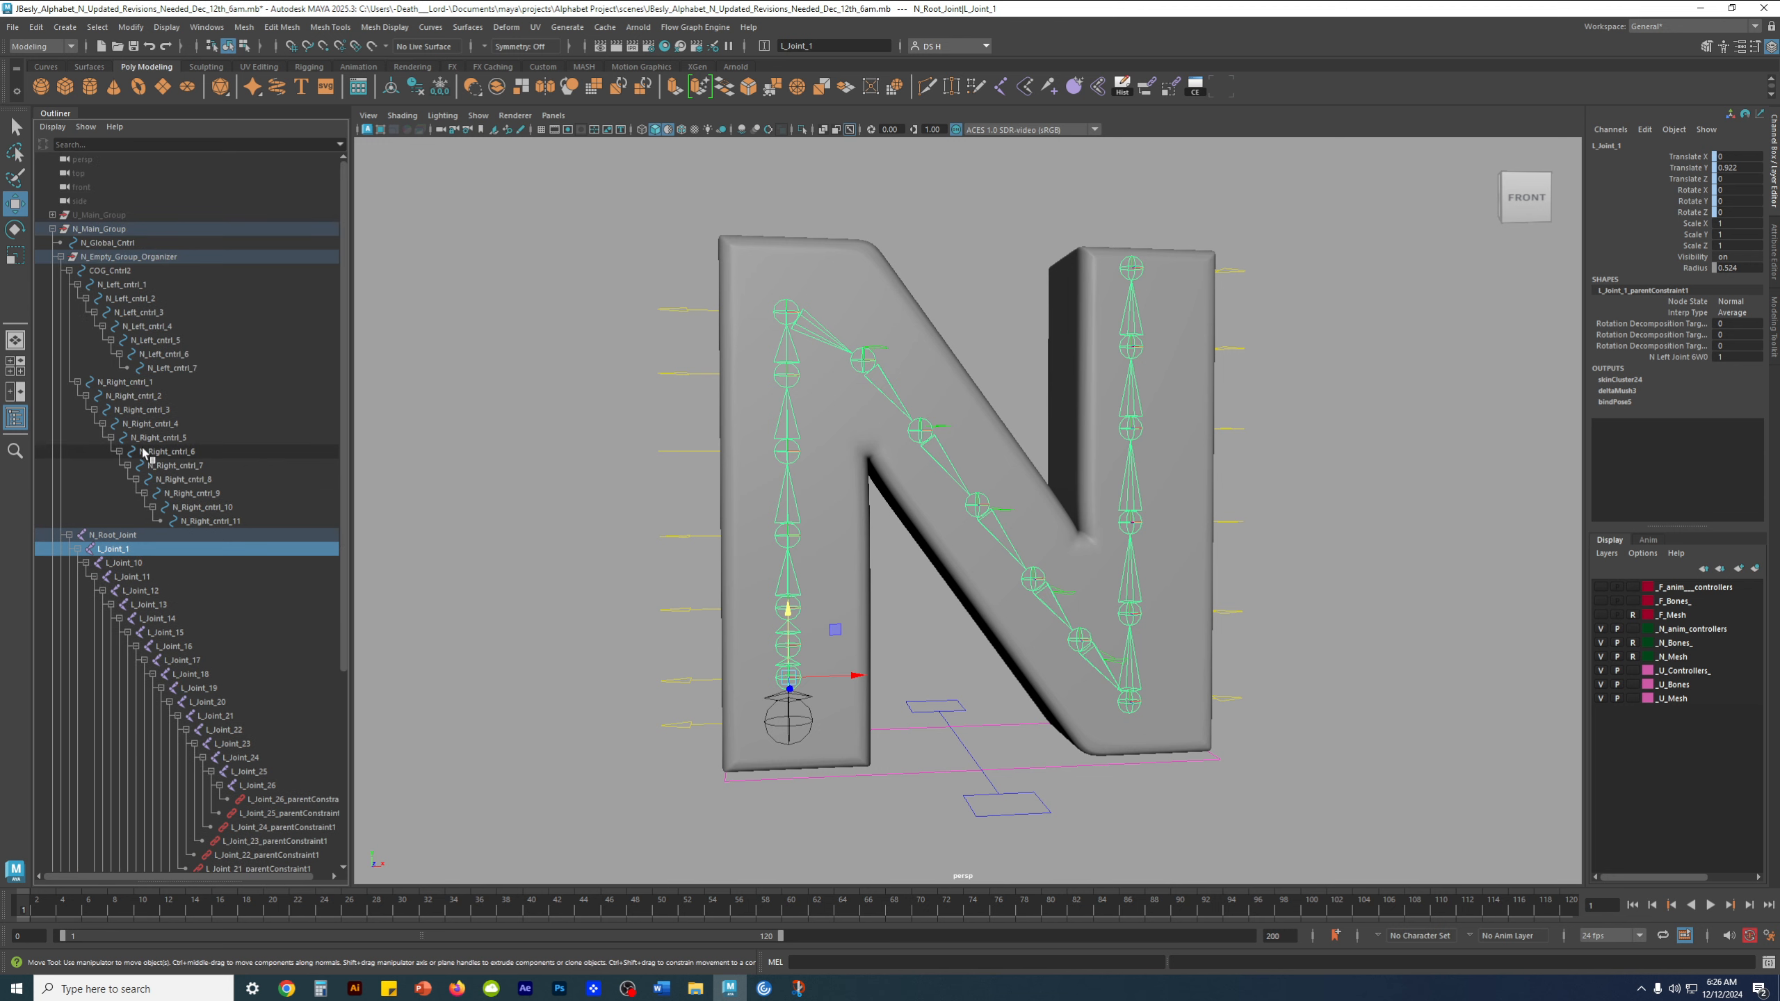
left_click(969, 810)
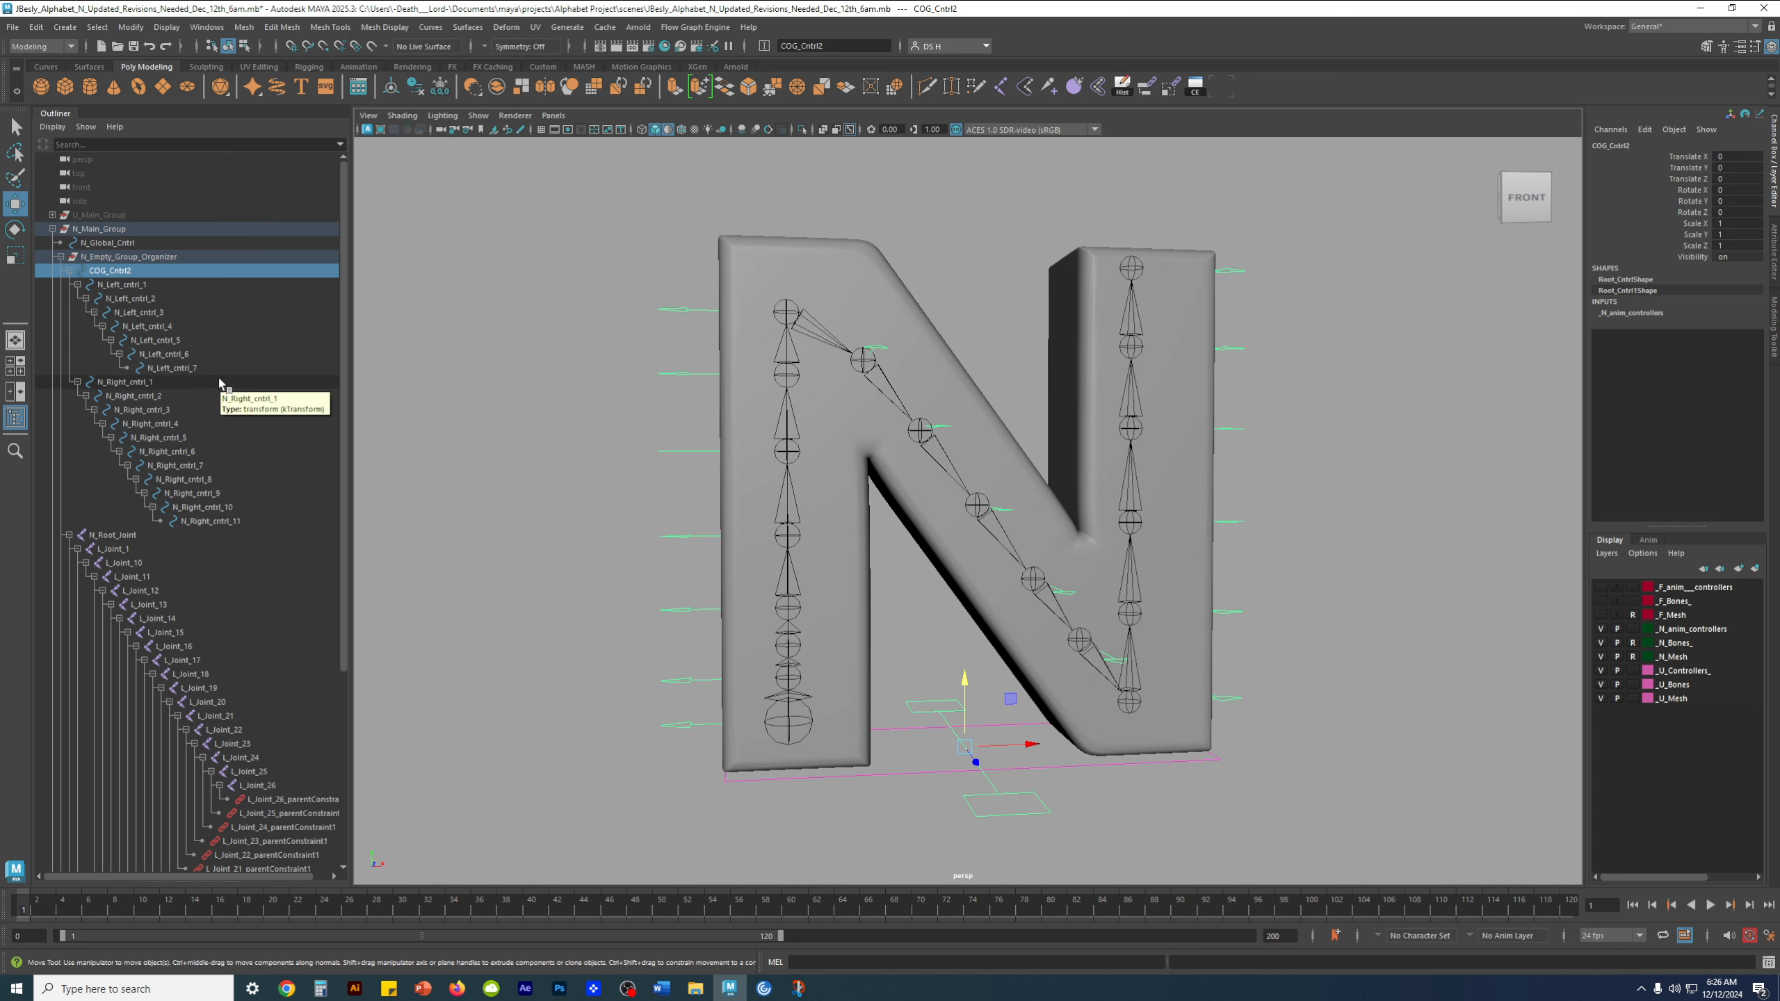
scroll(239, 603, "down", 6)
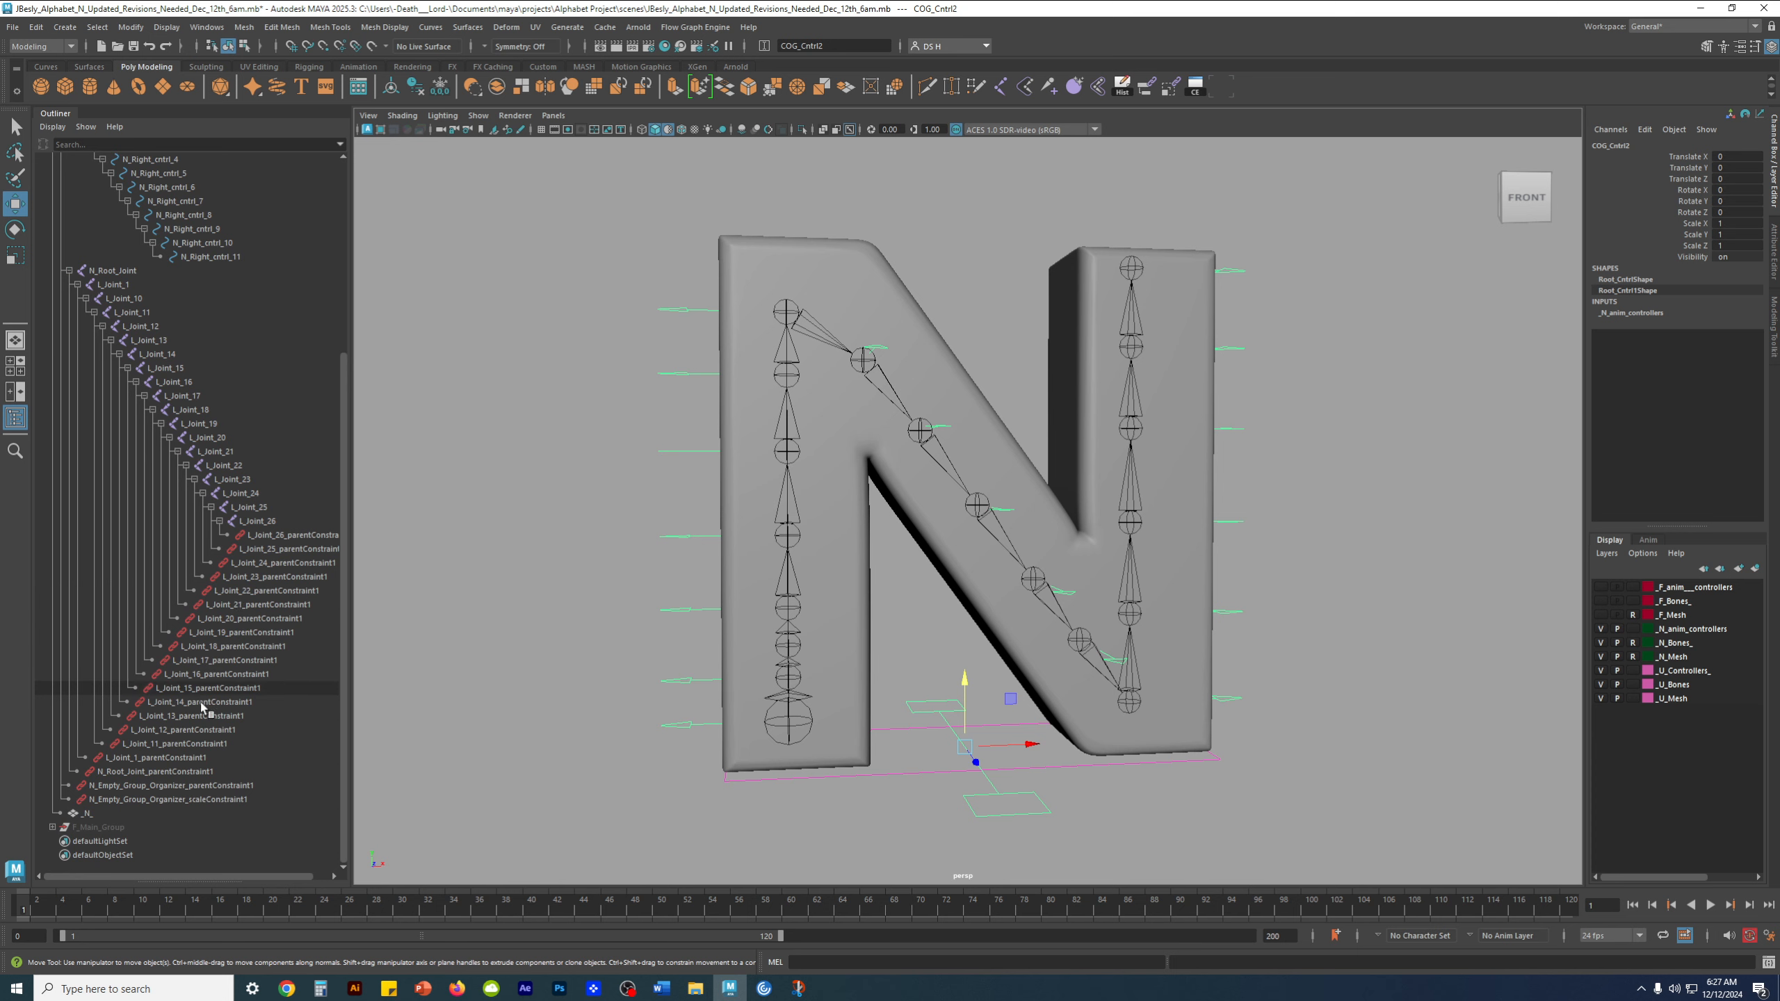
scroll(186, 714, "up", 6)
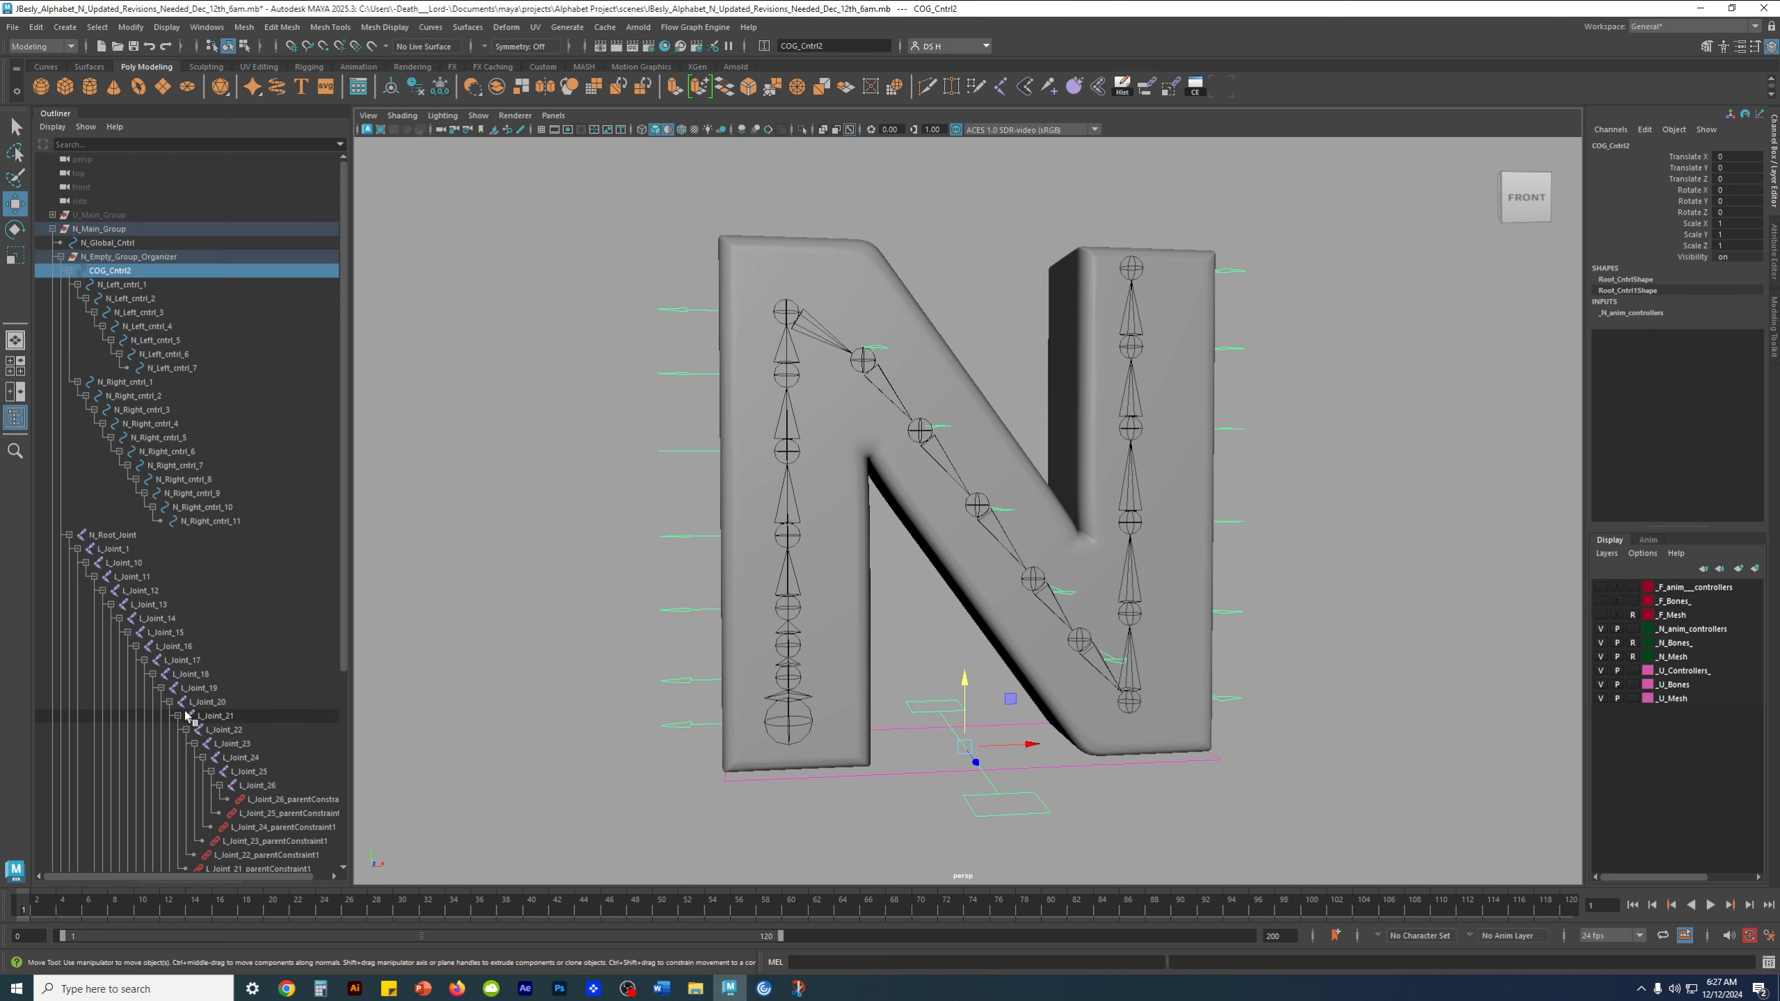
scroll(188, 714, "down", 6)
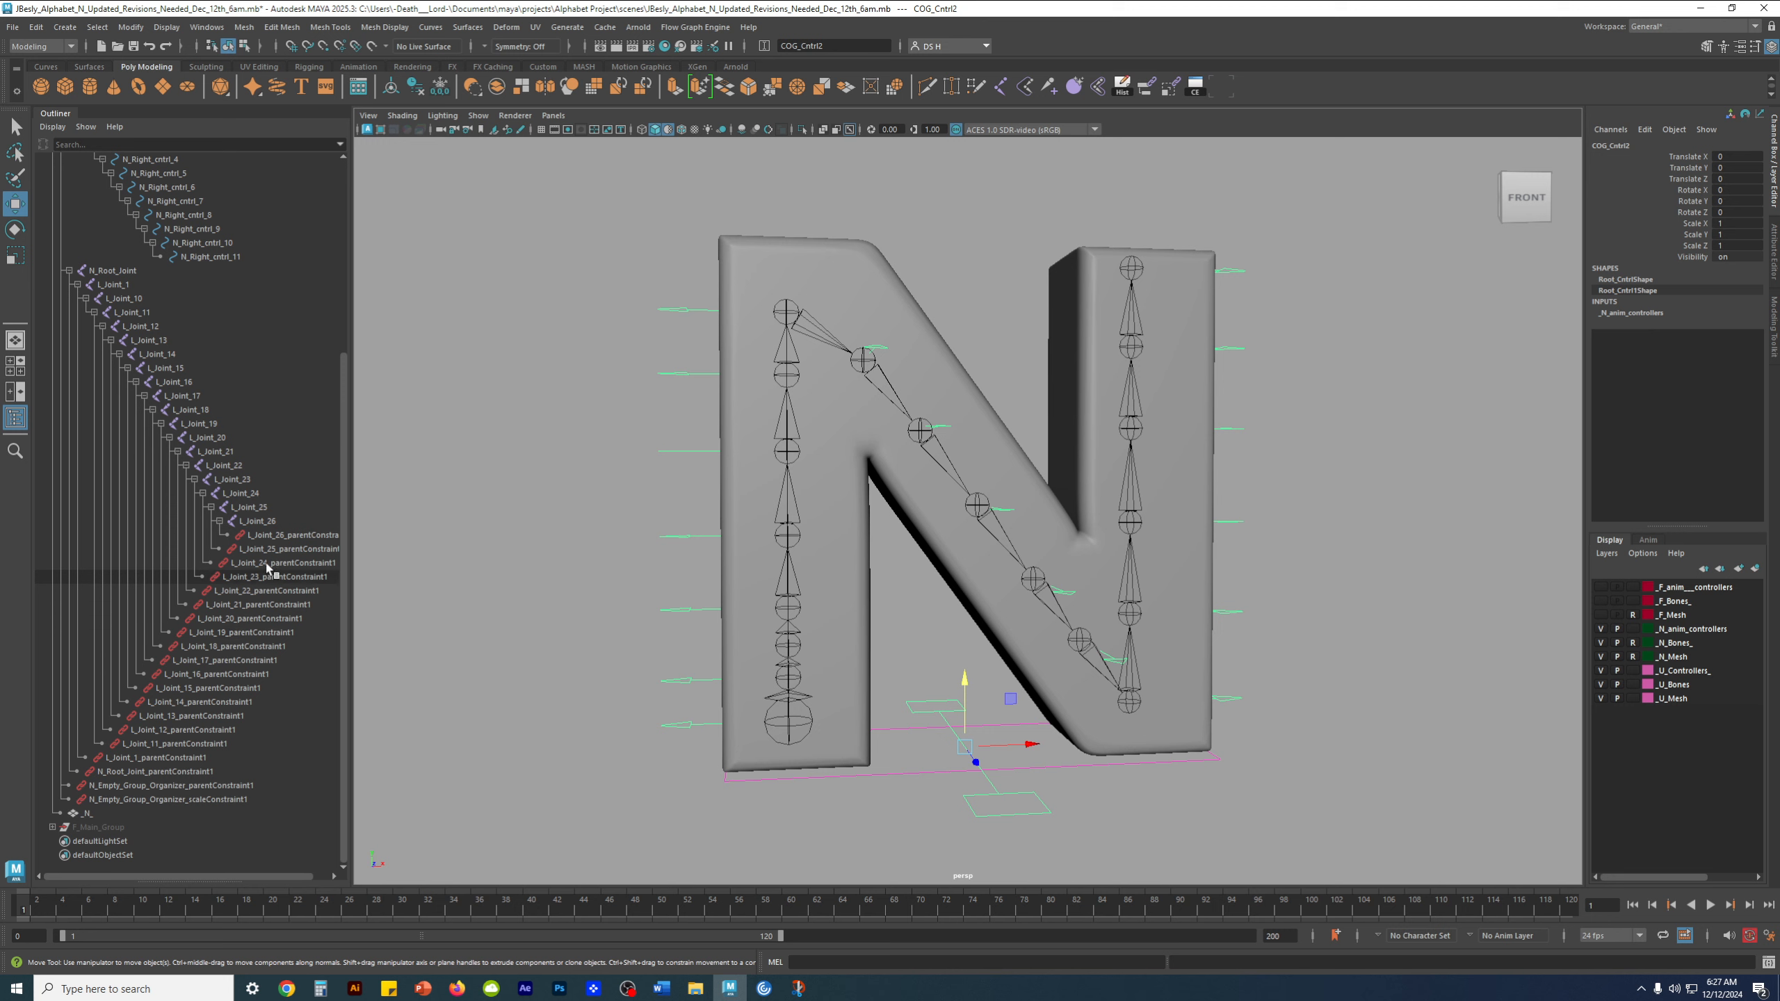
scroll(237, 633, "up", 6)
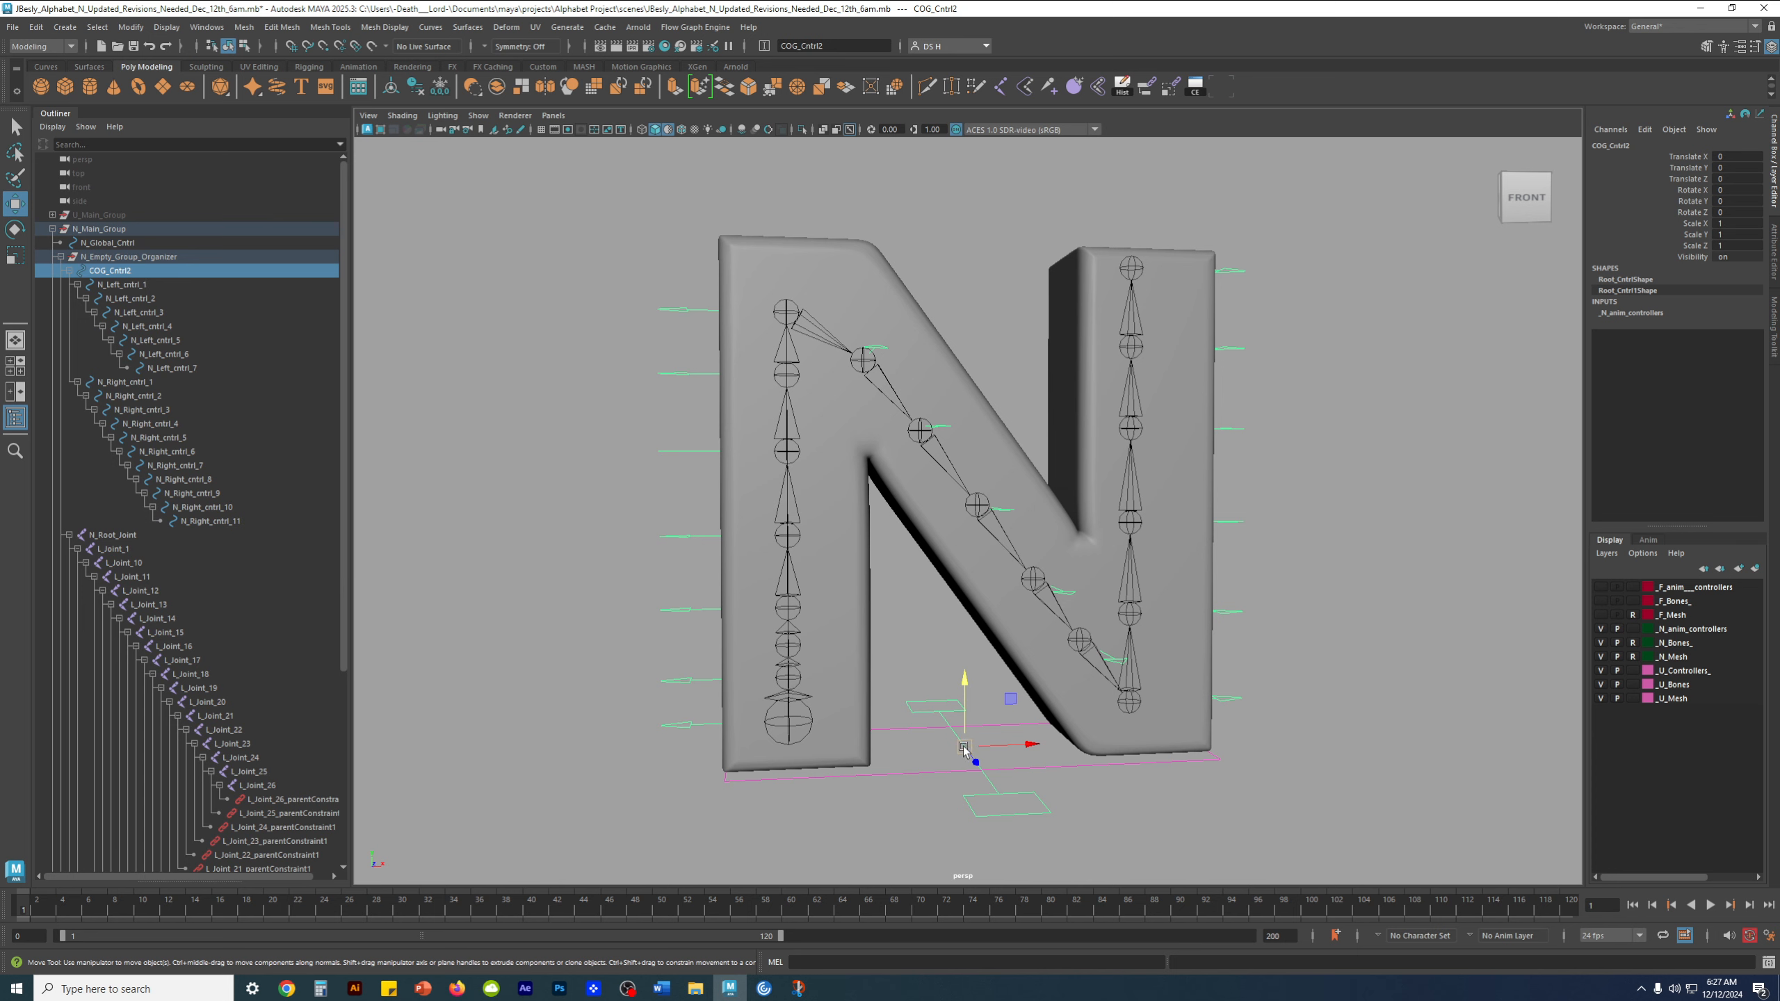
Examine the COG control's pivot at the base of the N up close and against the whole letter
scroll(990, 696, "up", 5)
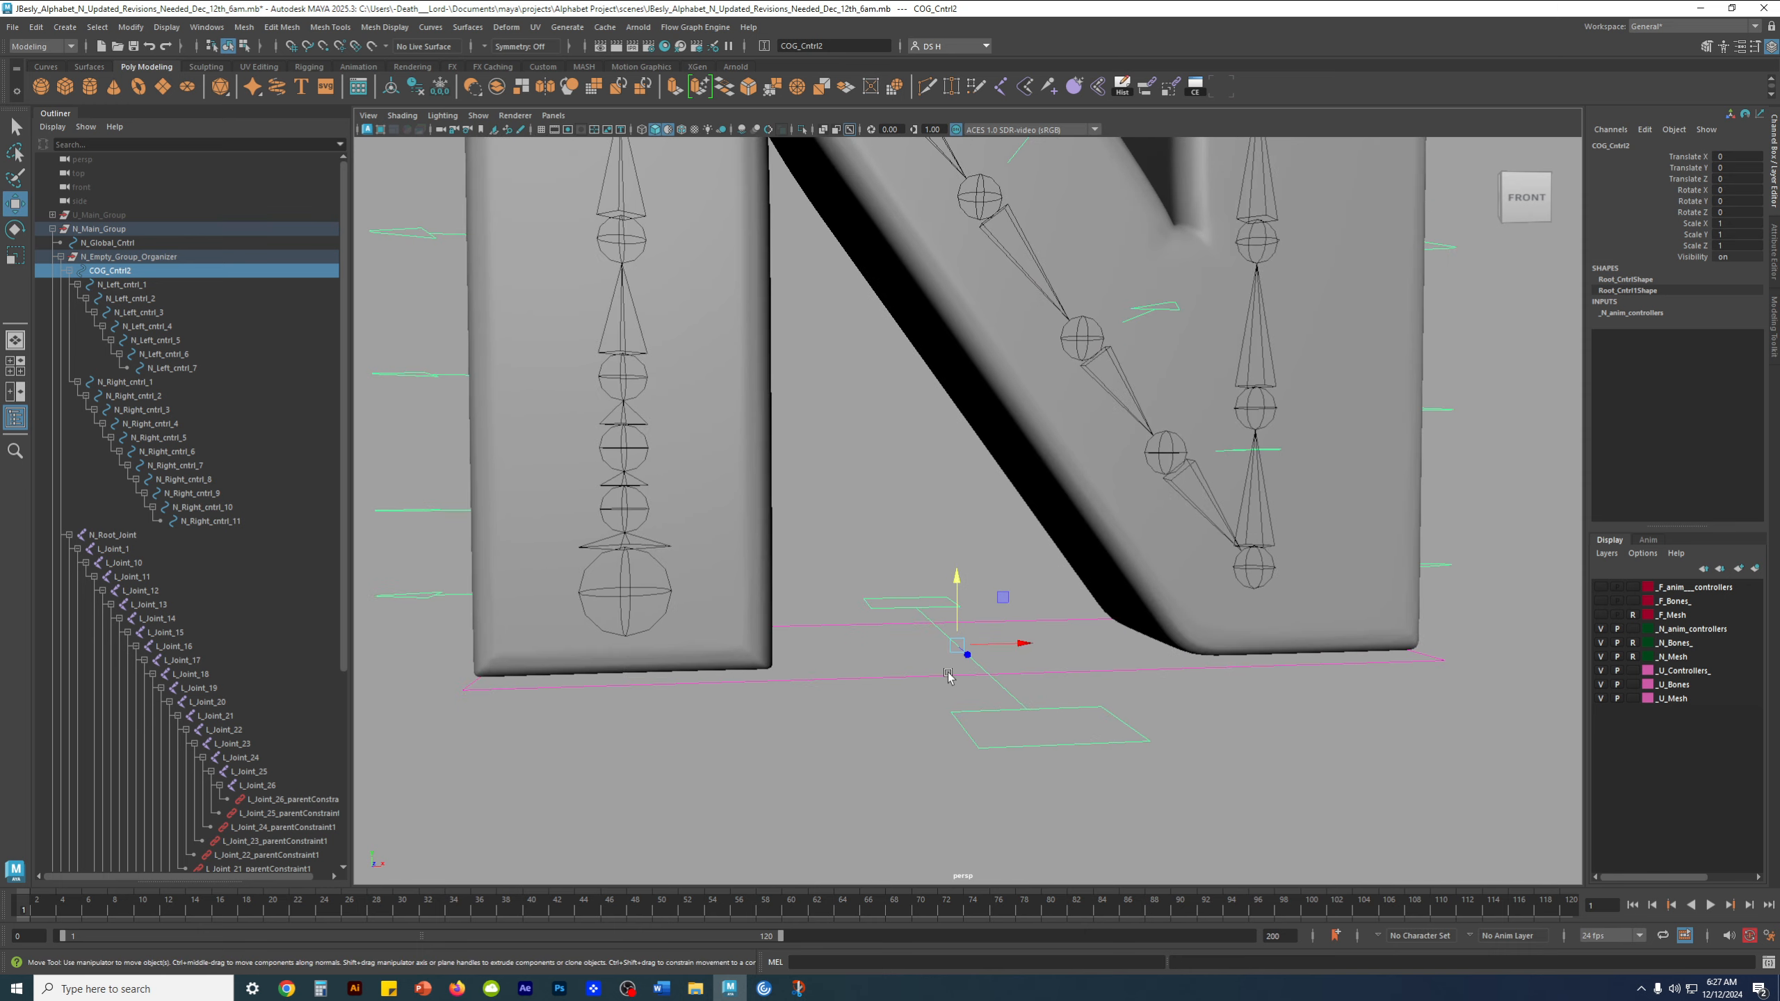
scroll(948, 672, "up", 3)
left_click_drag(1122, 655, 1138, 657, "alt")
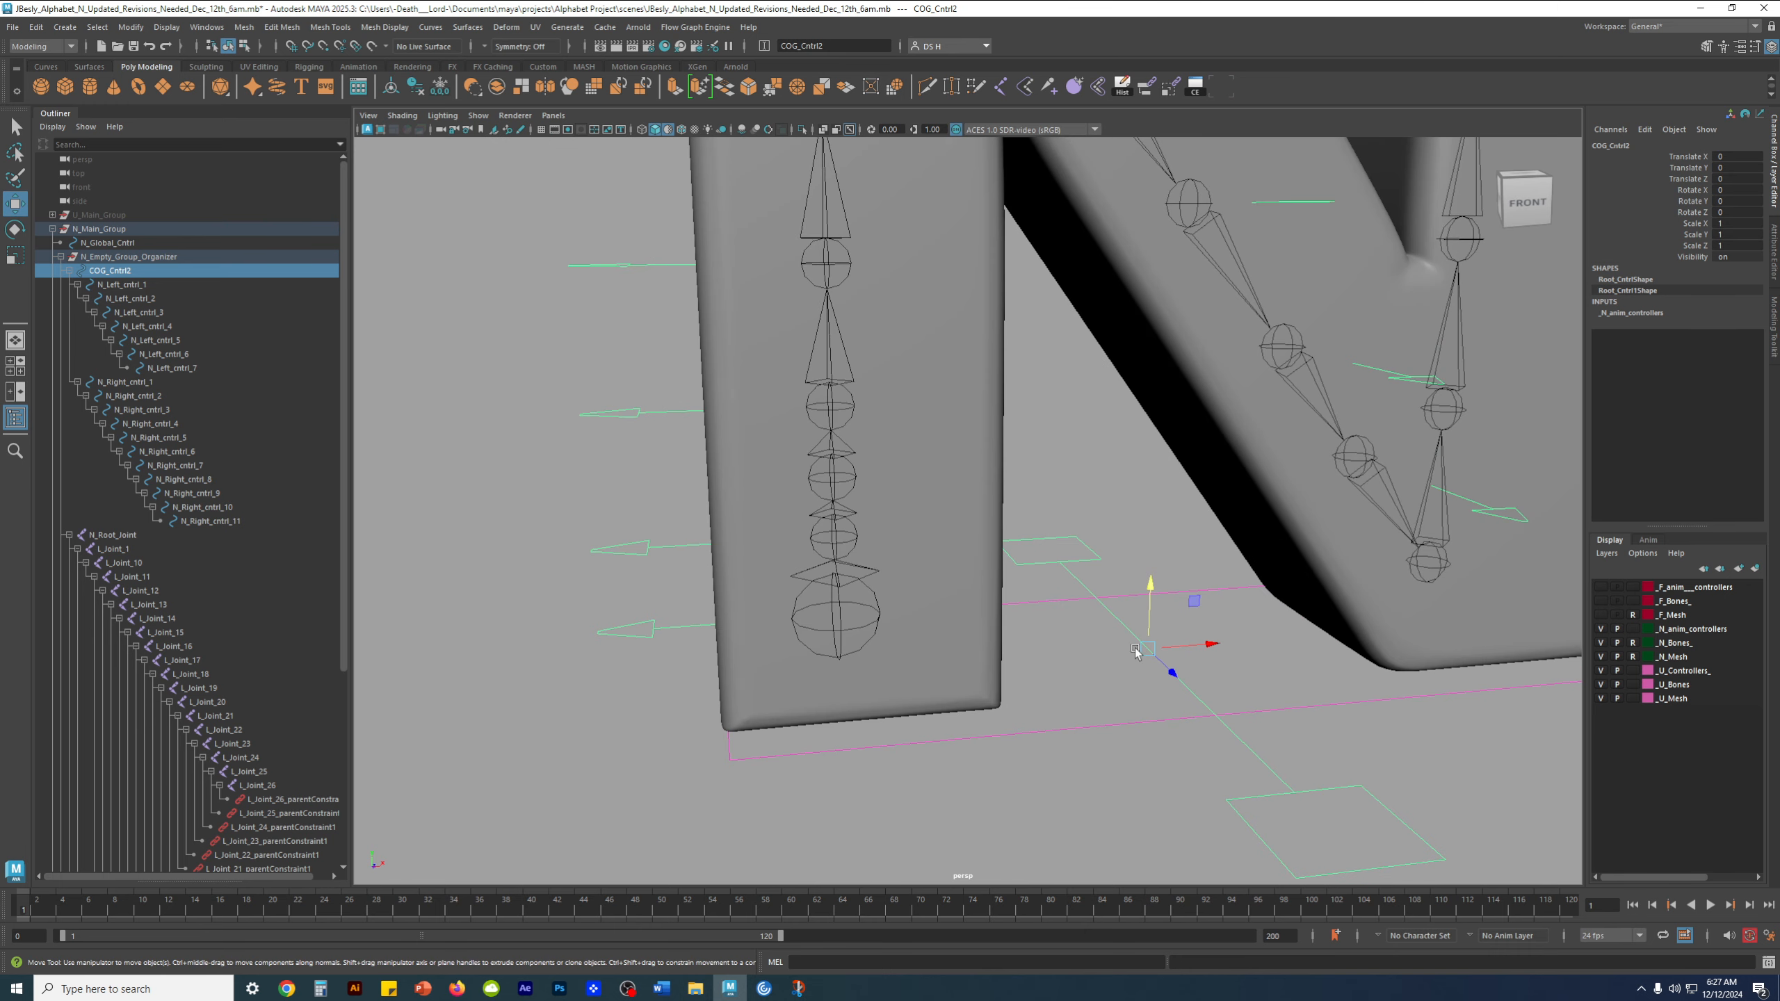
scroll(1135, 644, "down", 6)
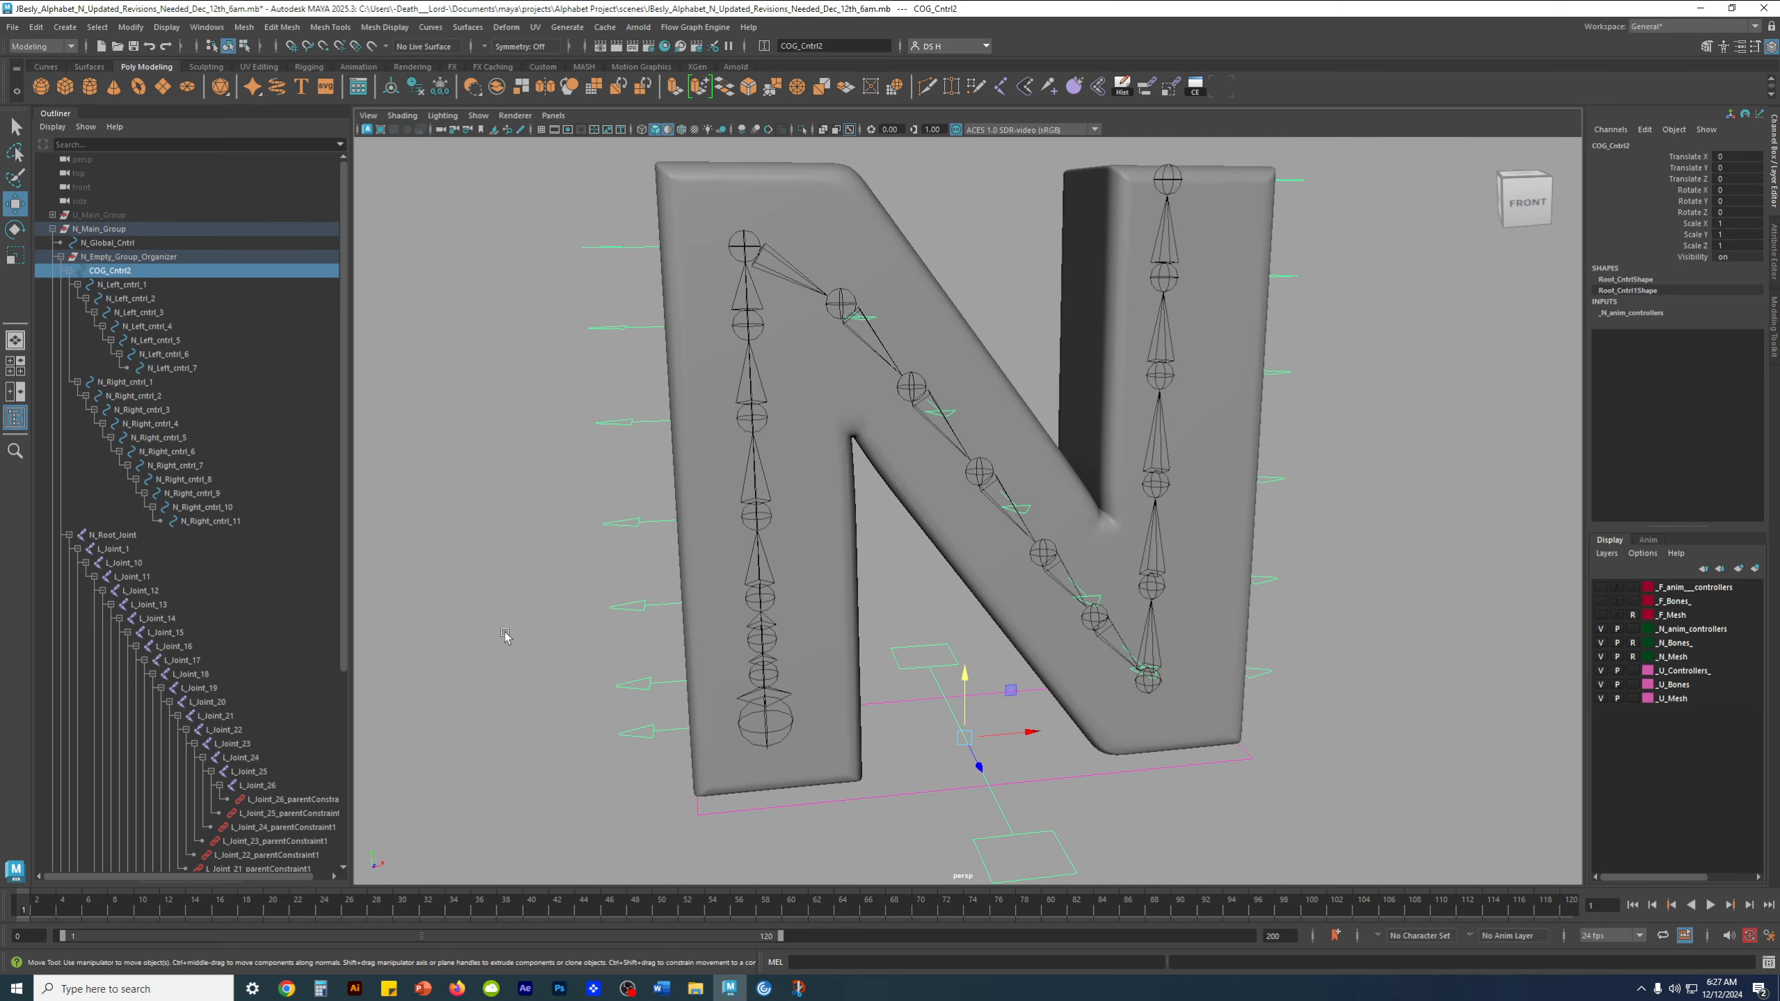
scroll(195, 810, "down", 7)
scroll(188, 773, "up", 7)
scroll(780, 666, "up", 3)
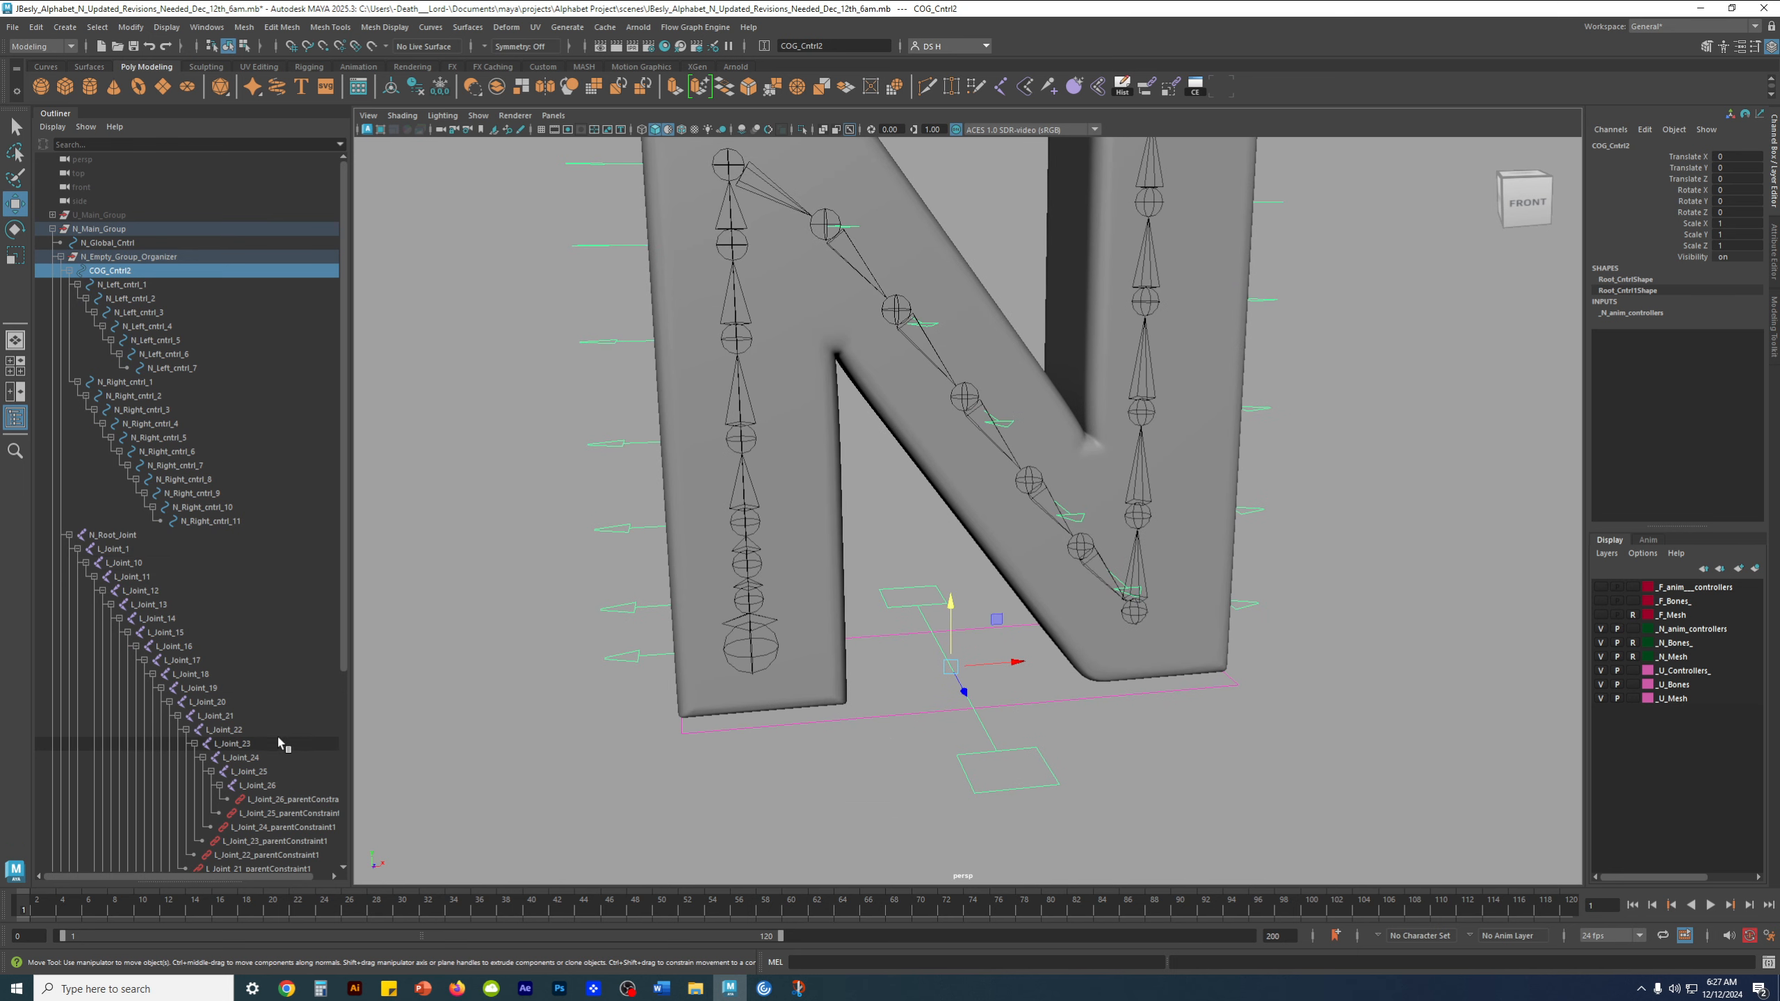
Select all constraints from L_Joint_26_parentConstraint1 through N_Empty_Group_Organizer_scaleConstraint1 and review the selected range
scroll(290, 747, "down", 4)
left_click(291, 534)
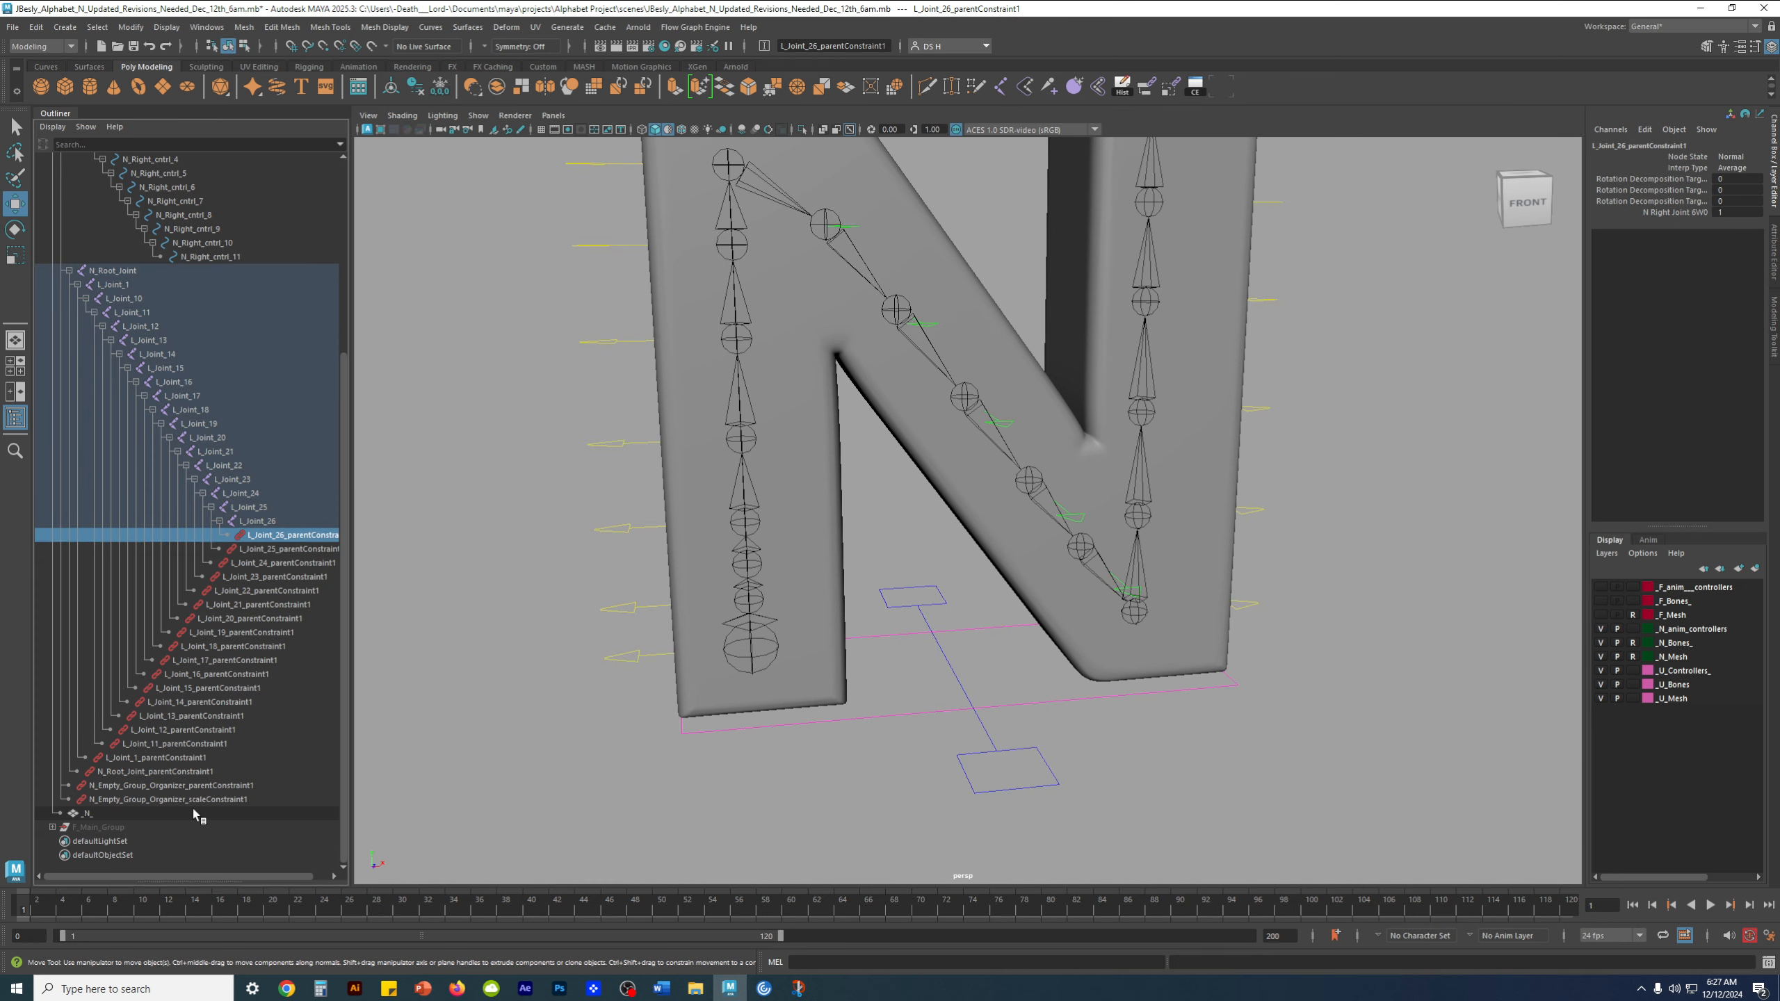
left_click(196, 814, "shift")
left_click(161, 812, "ctrl")
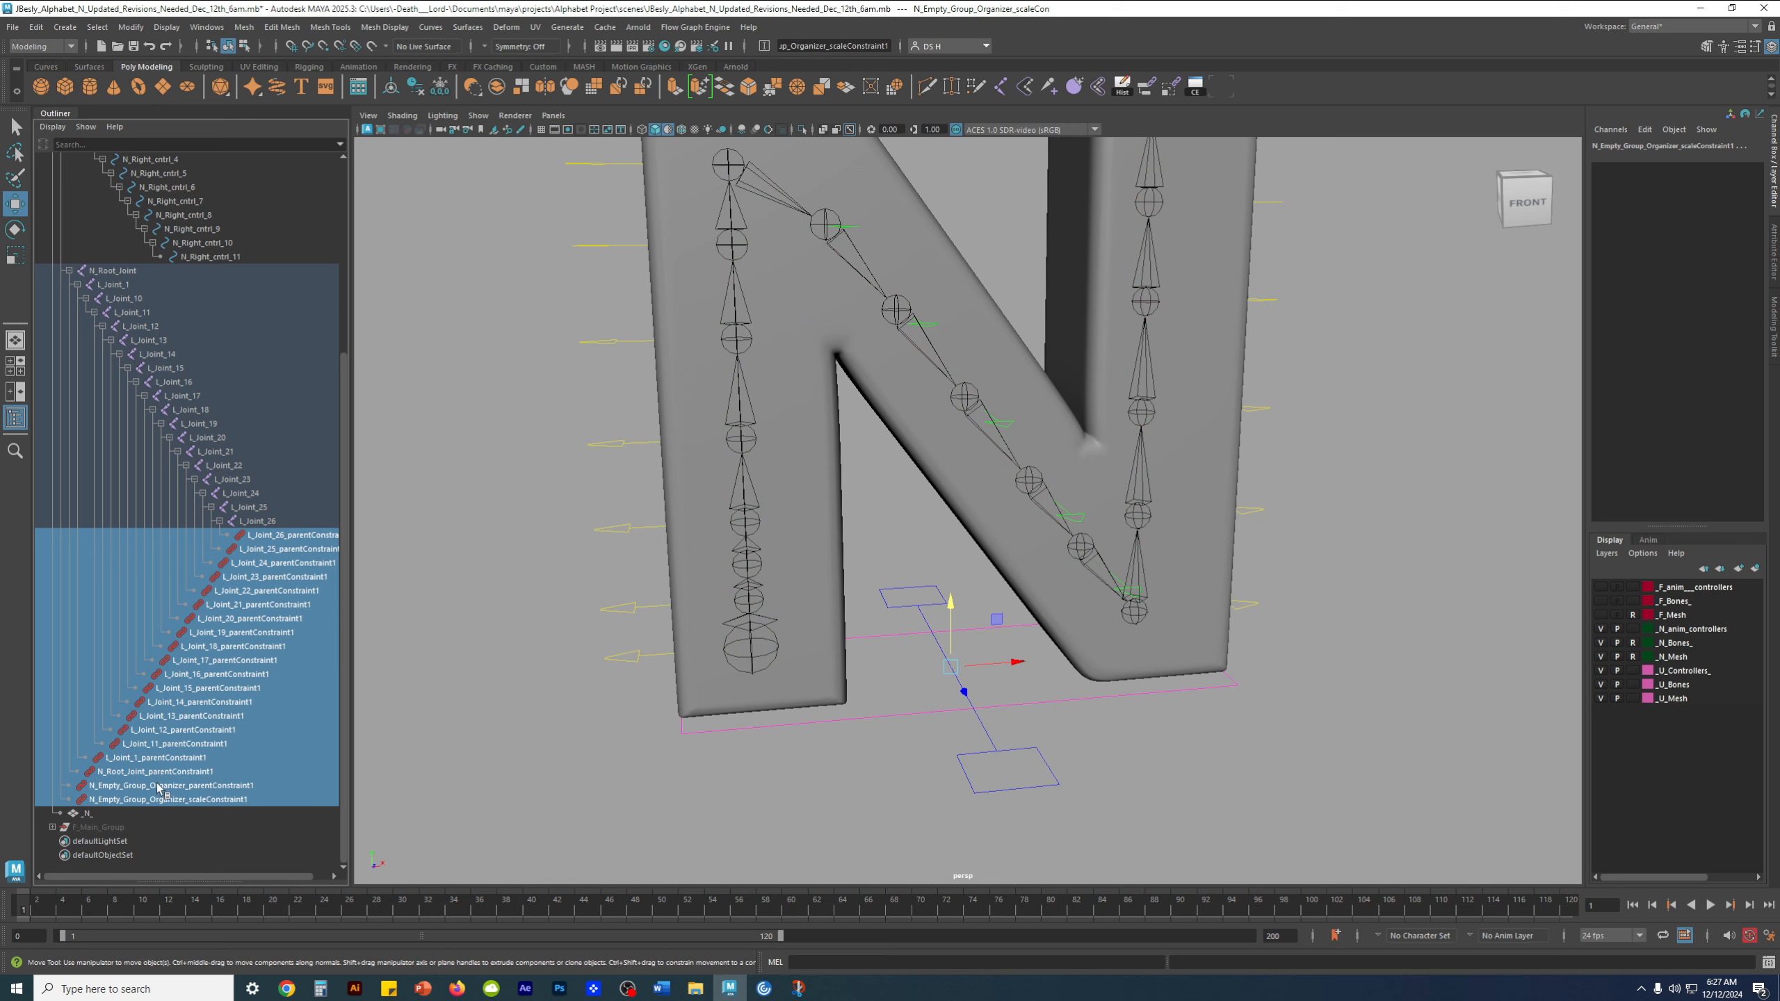
scroll(199, 682, "up", 6)
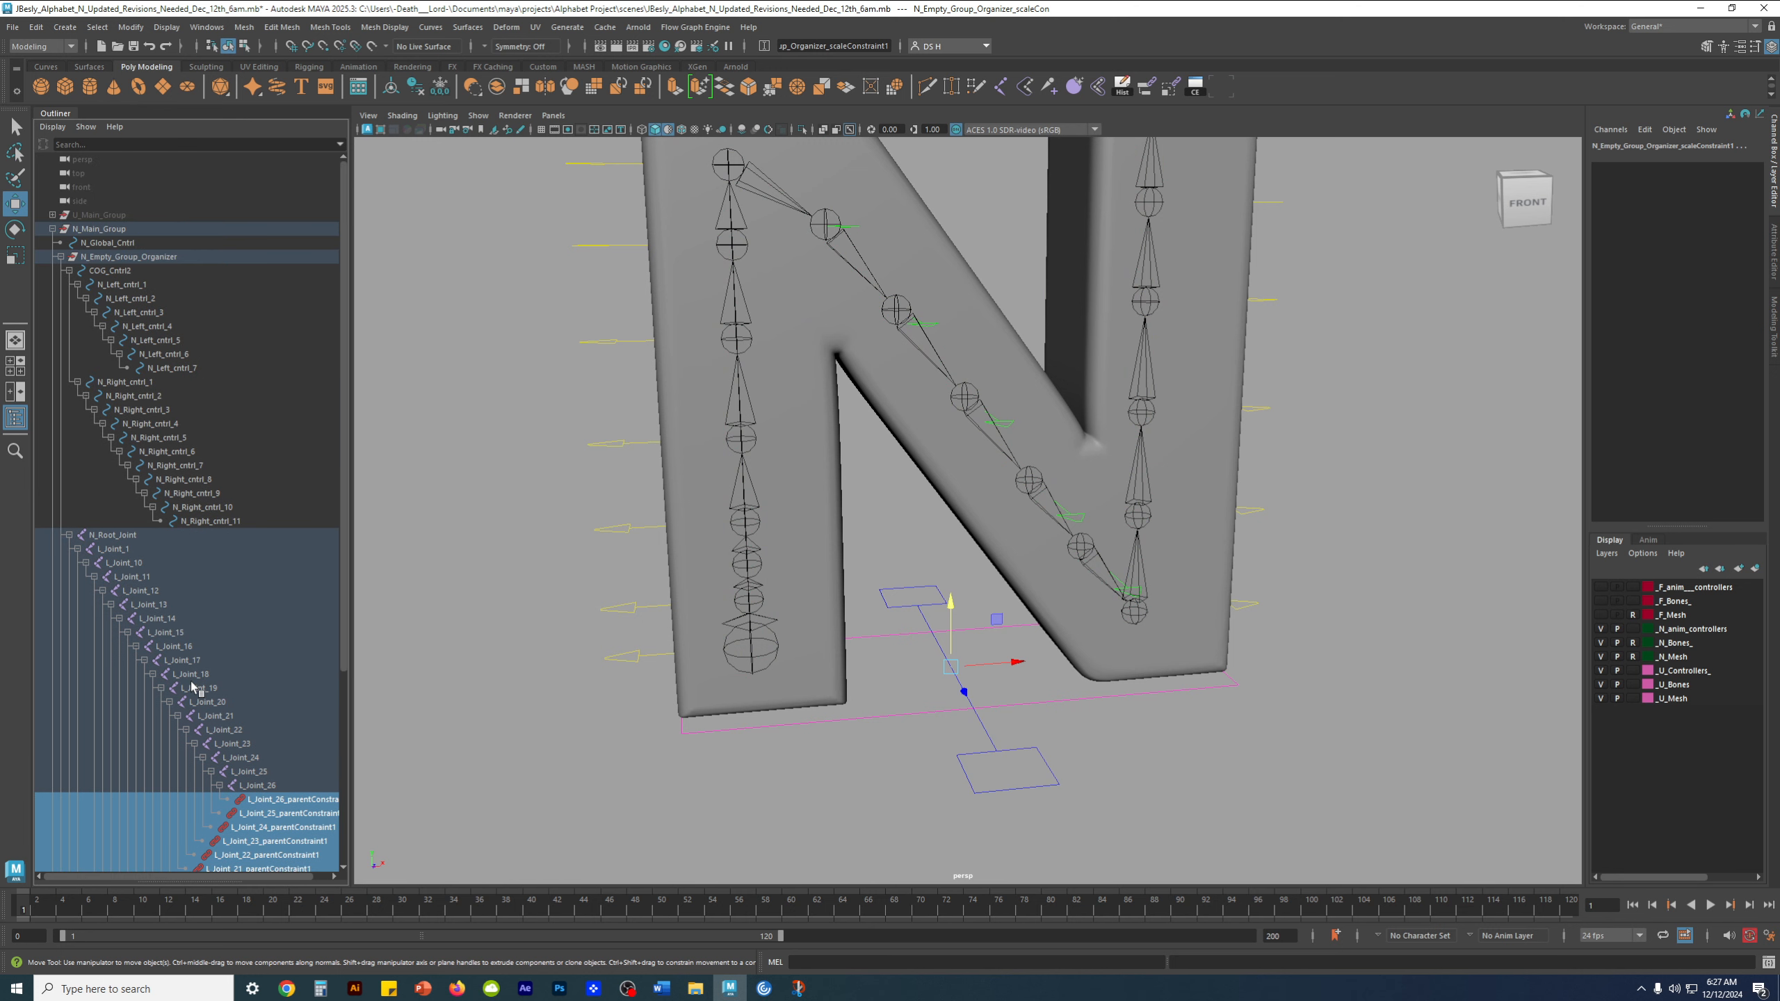
scroll(203, 690, "down", 5)
mouse_move(830, 743)
middle_mouse_down("alt")
mouse_move(809, 763)
mouse_move(814, 747)
middle_mouse_up("alt")
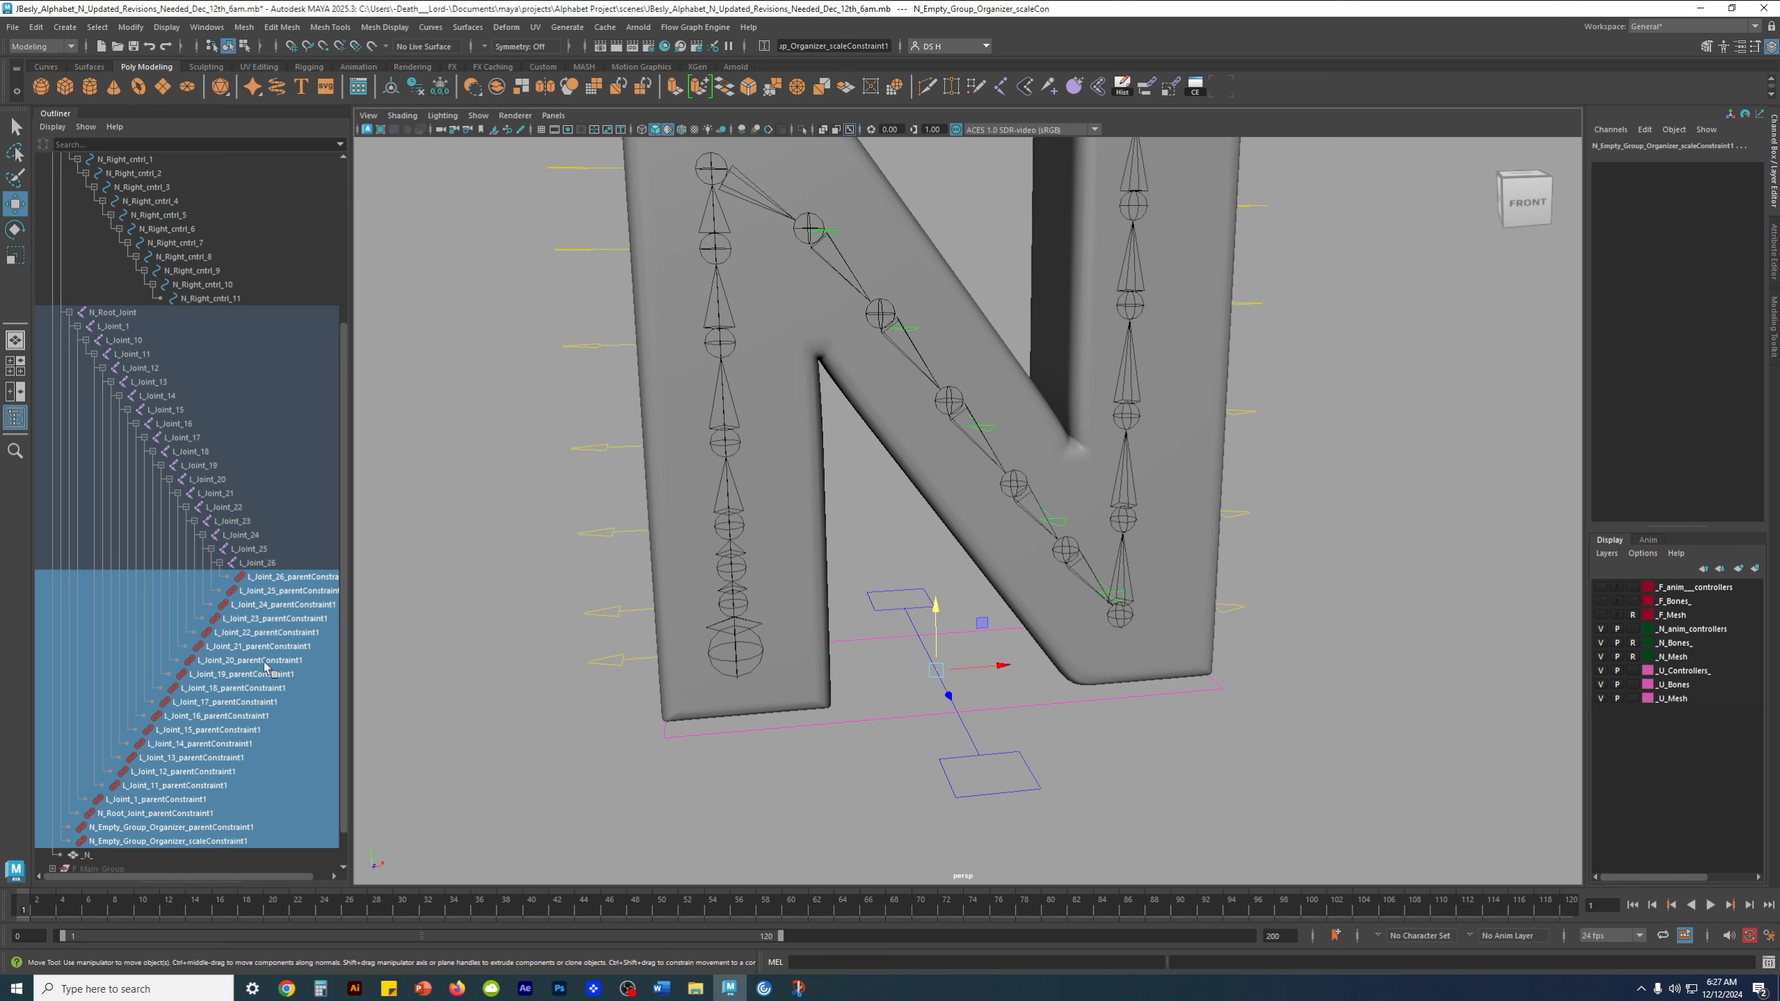
scroll(239, 723, "down", 1)
middle_click_drag(567, 720, 564, 701, "alt")
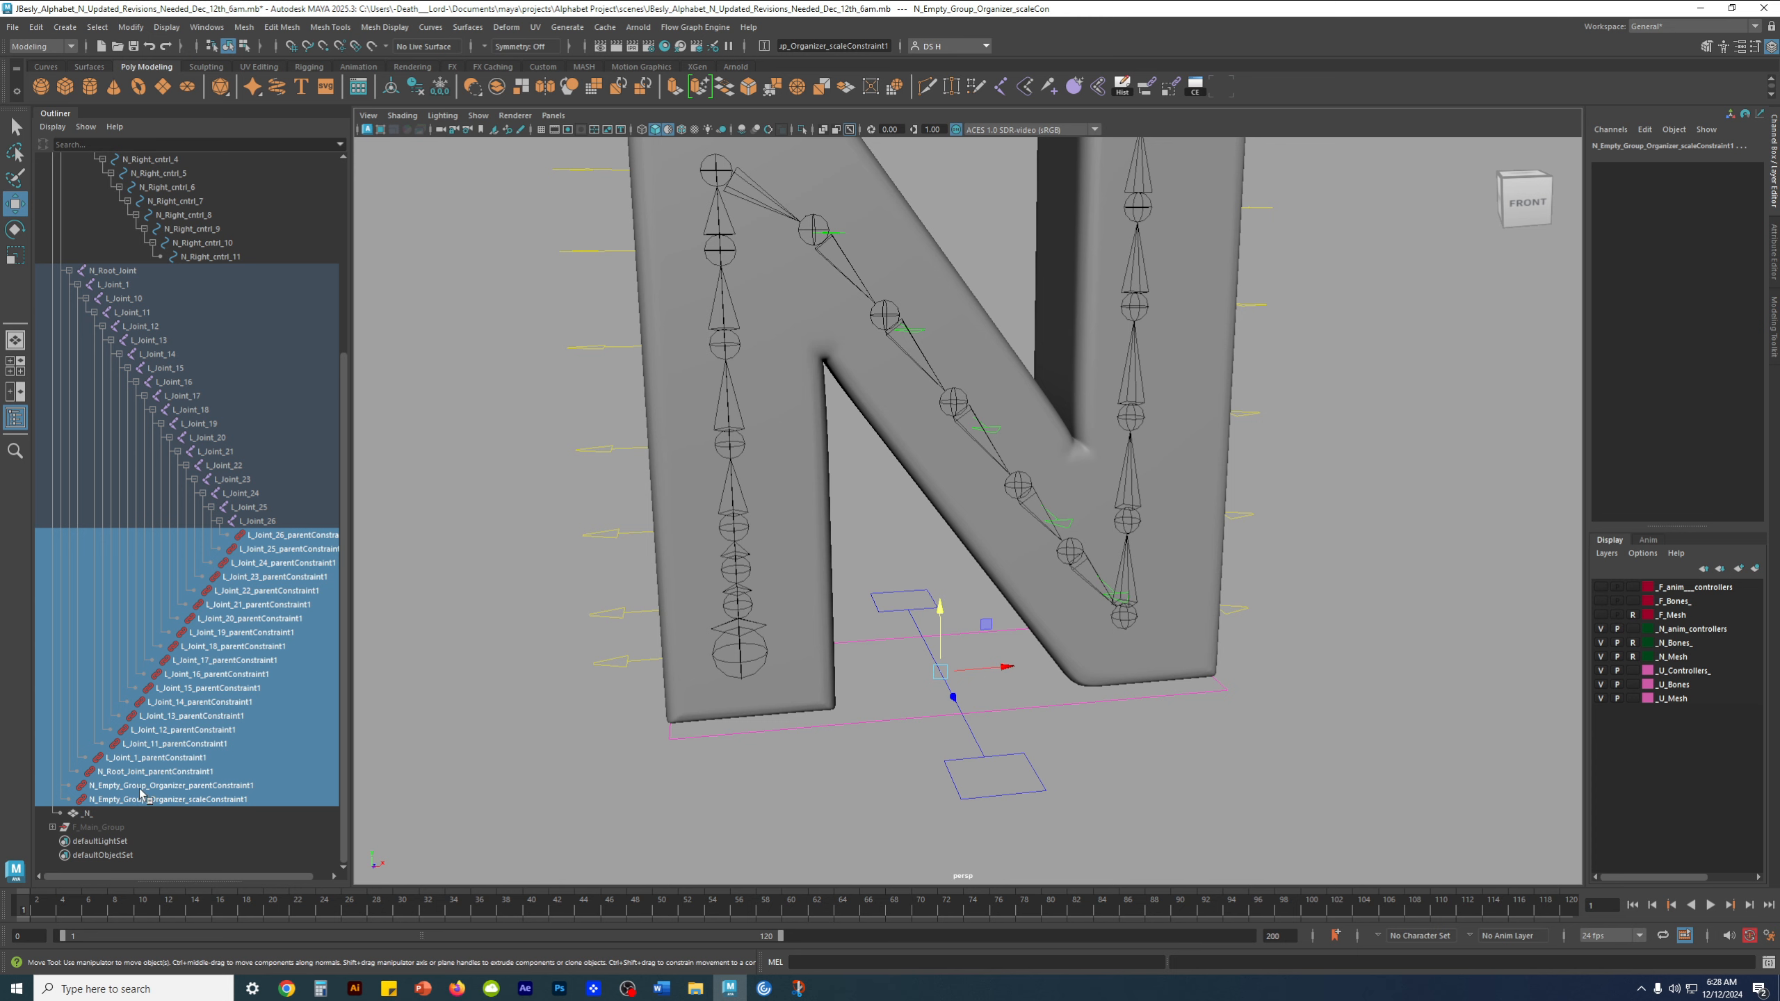
Exclude the N_Empty_Group_Organizer parent and scale constraints from the selection, keeping only the joint constraints selected
left_click_drag(140, 789, 148, 805, "ctrl")
key("f")
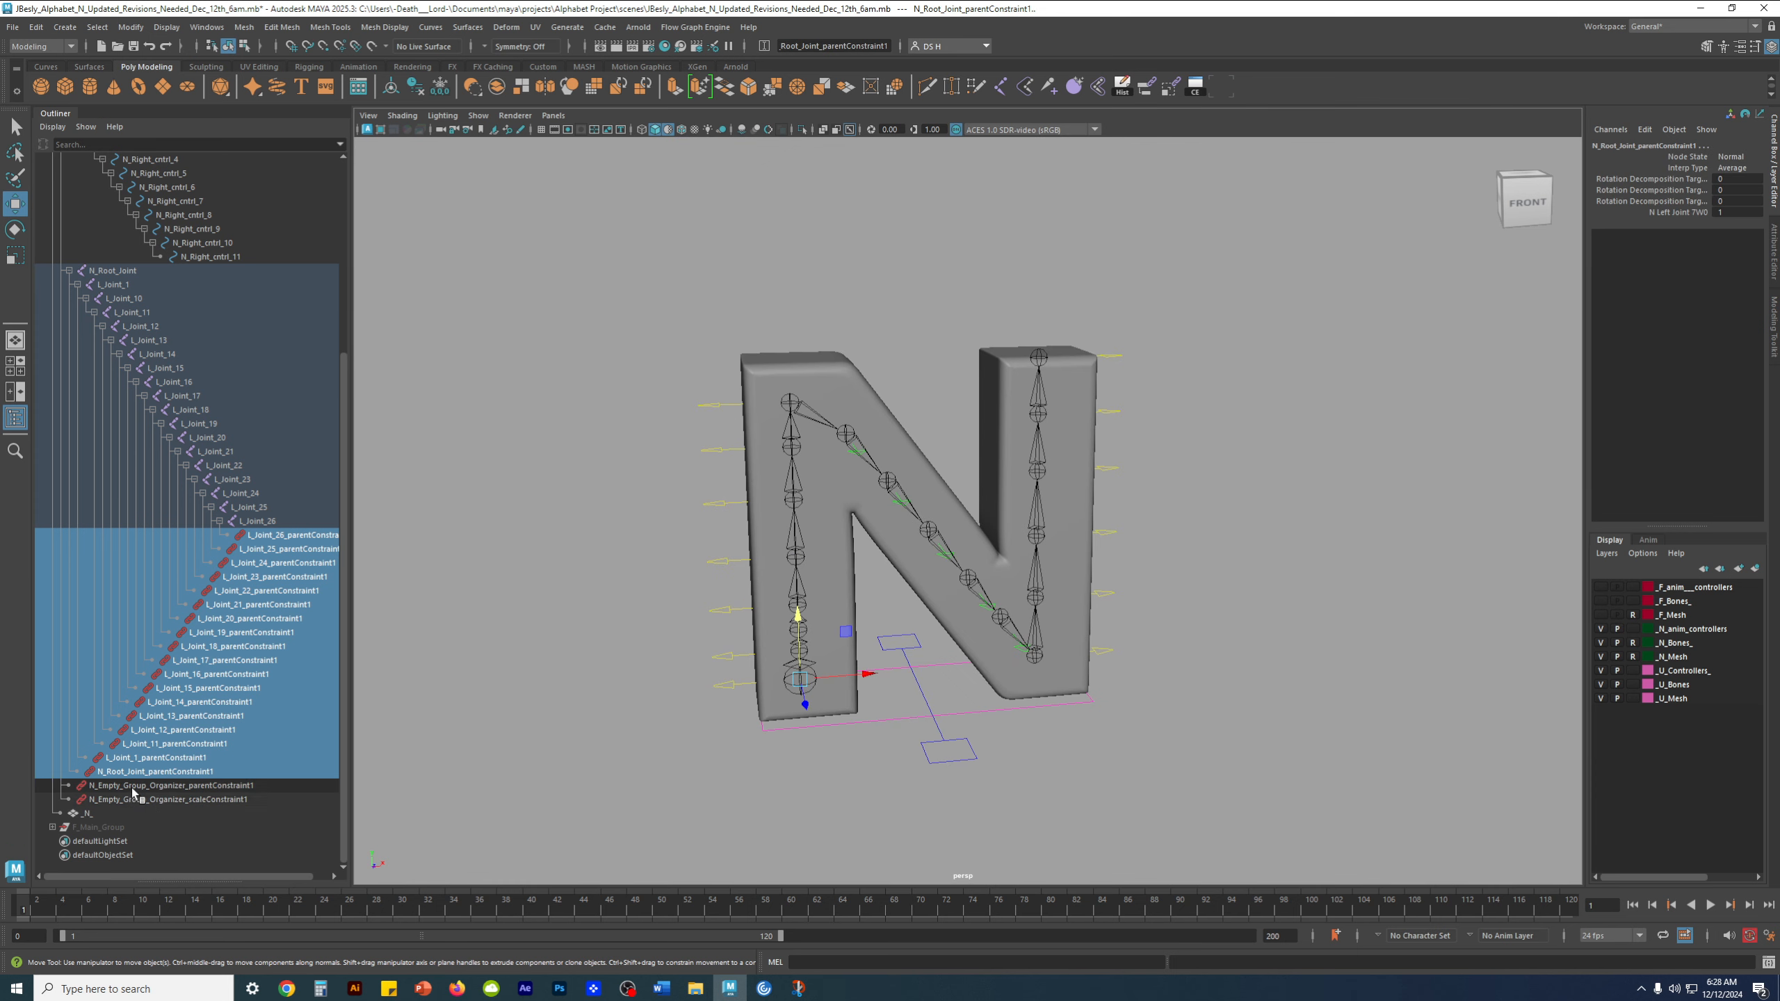
scroll(111, 792, "up", 5)
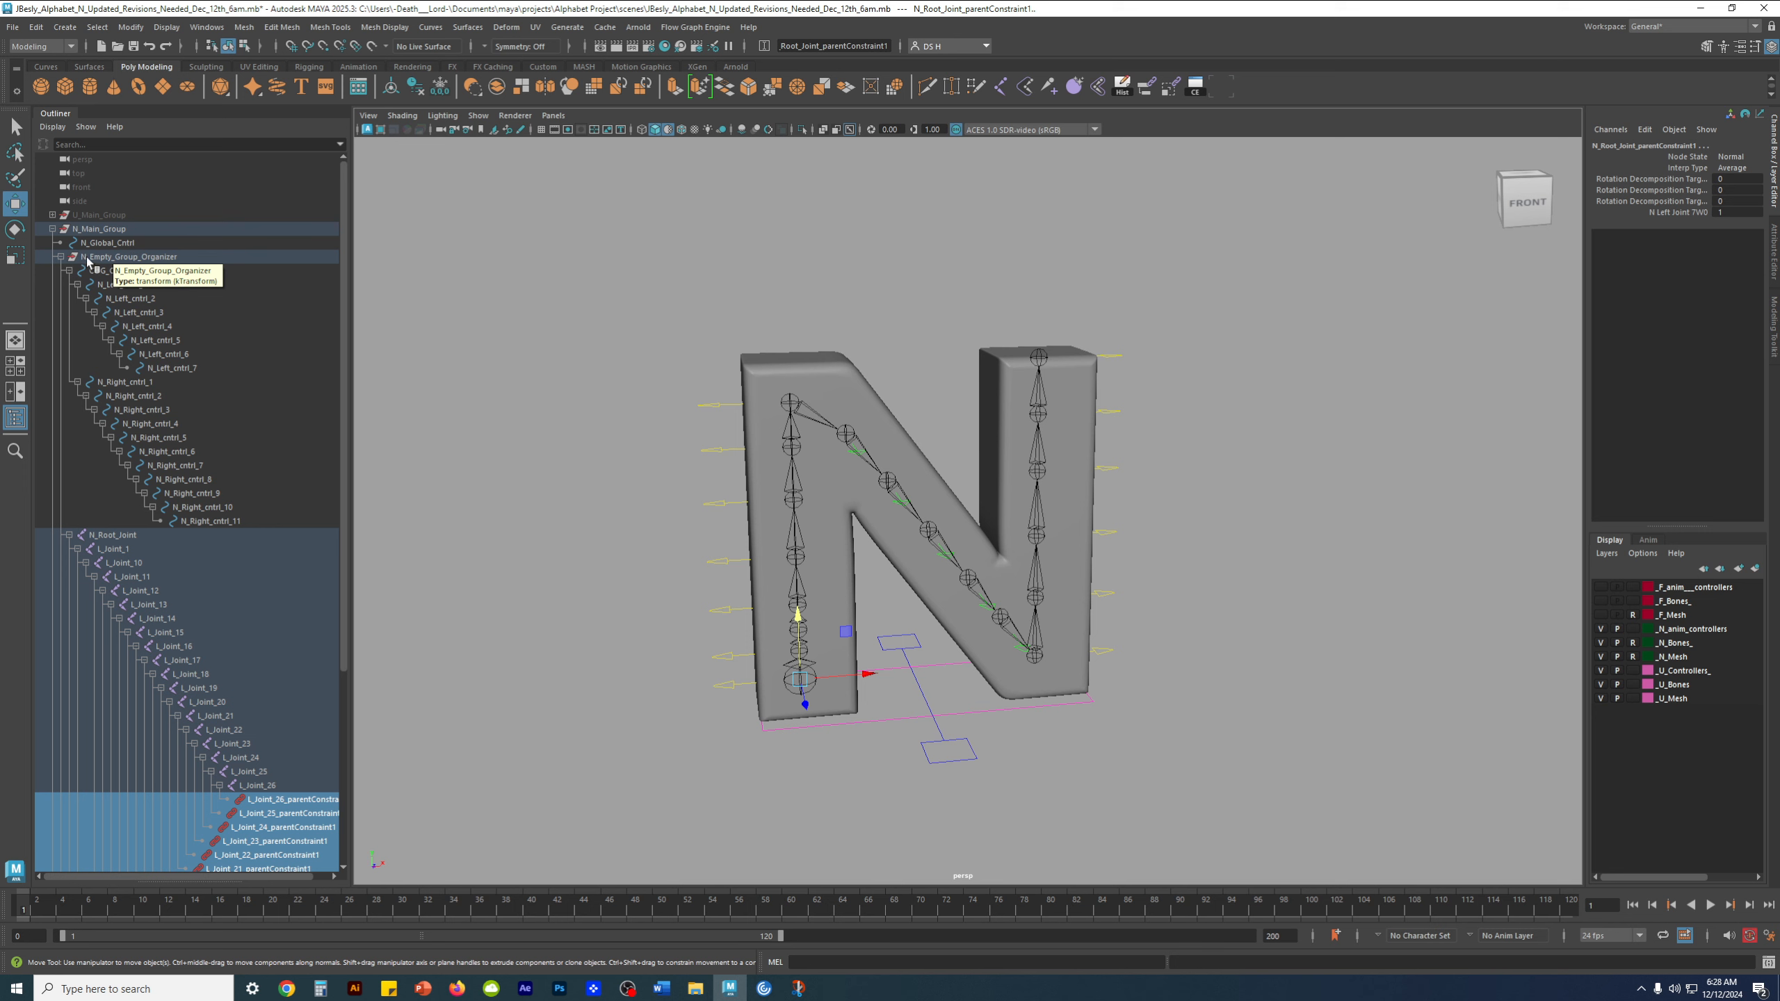
middle_click_drag(847, 637, 827, 502, "alt")
scroll(148, 712, "down", 7)
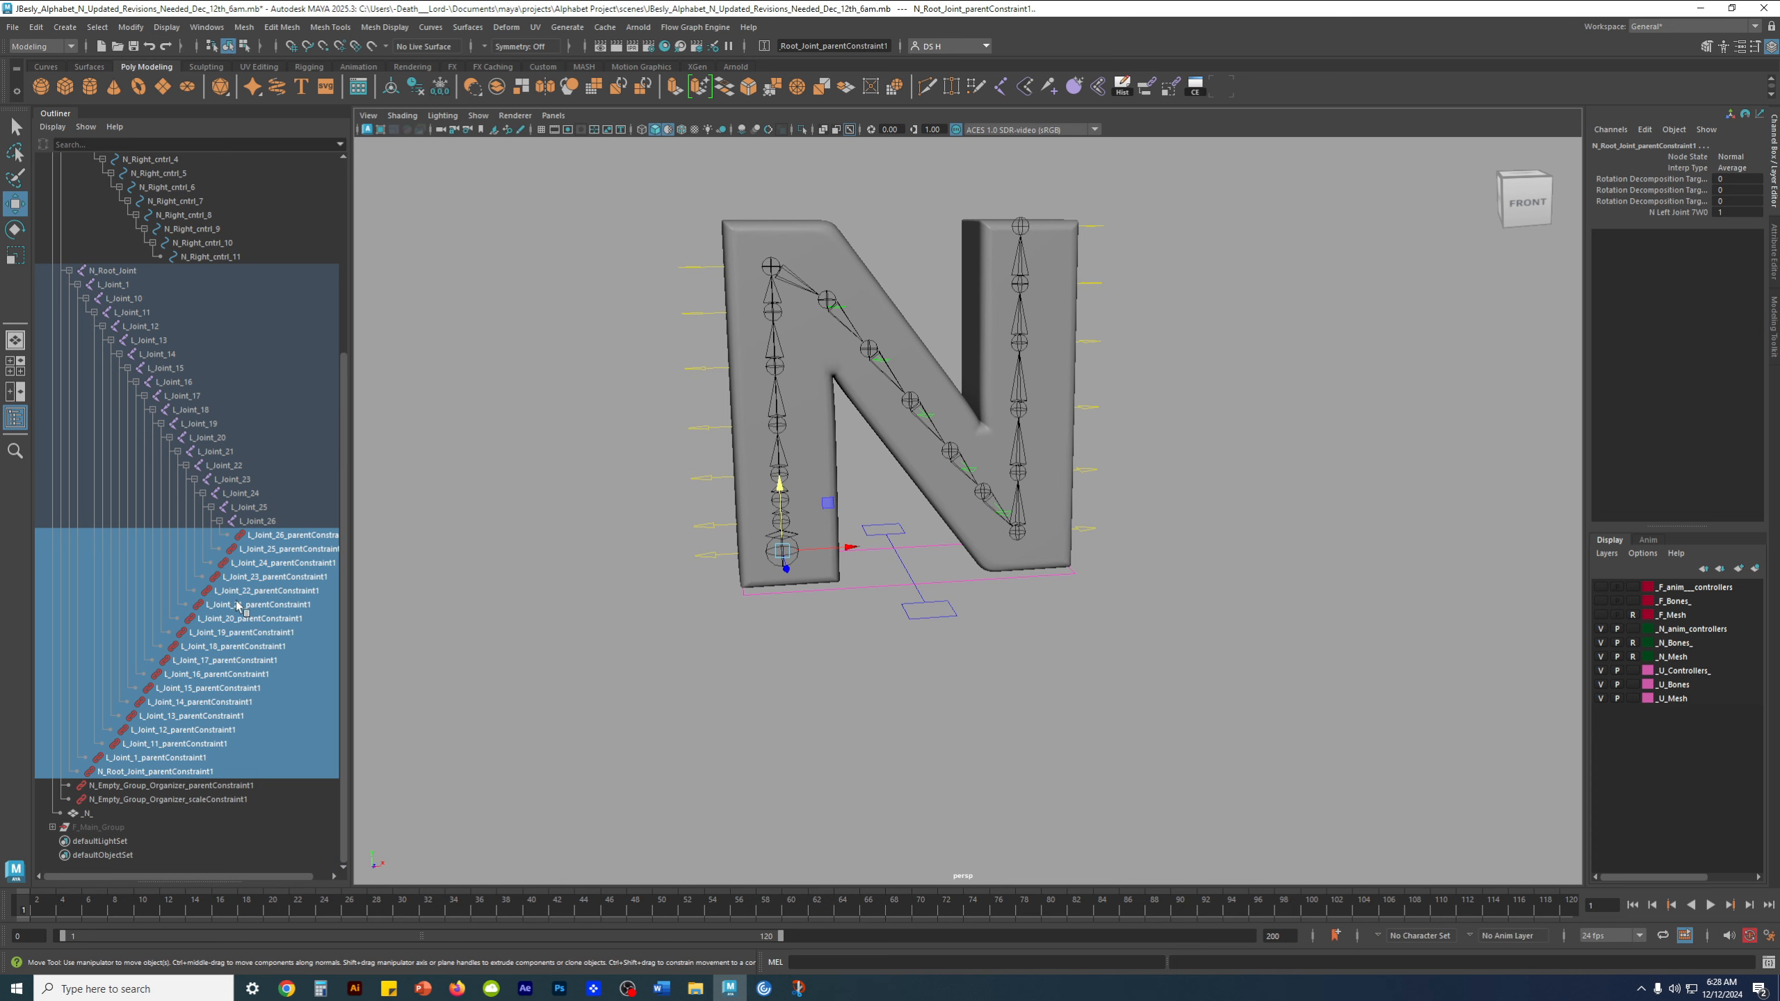
Delete the selected joint parent constraints, from L_Joint_26_parentConstraint1 through N_Root_Joint_parentConstraint1
middle_click_drag(486, 626, 512, 588, "alt")
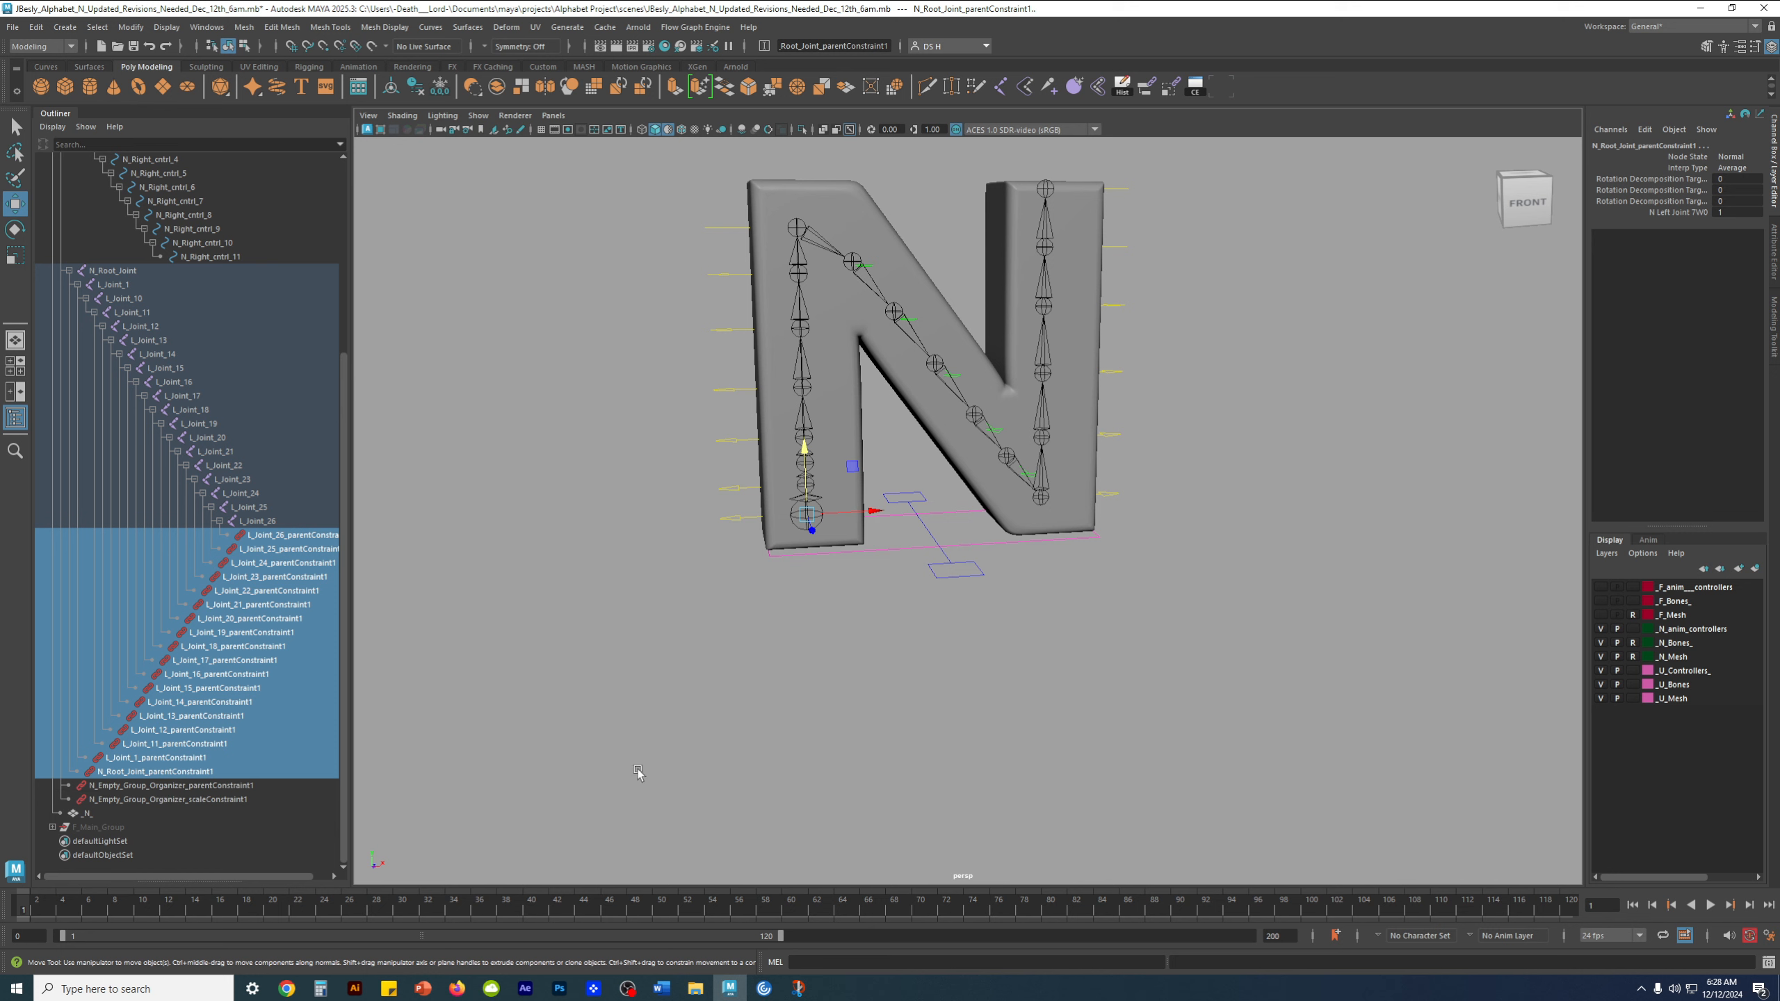
key("Delete")
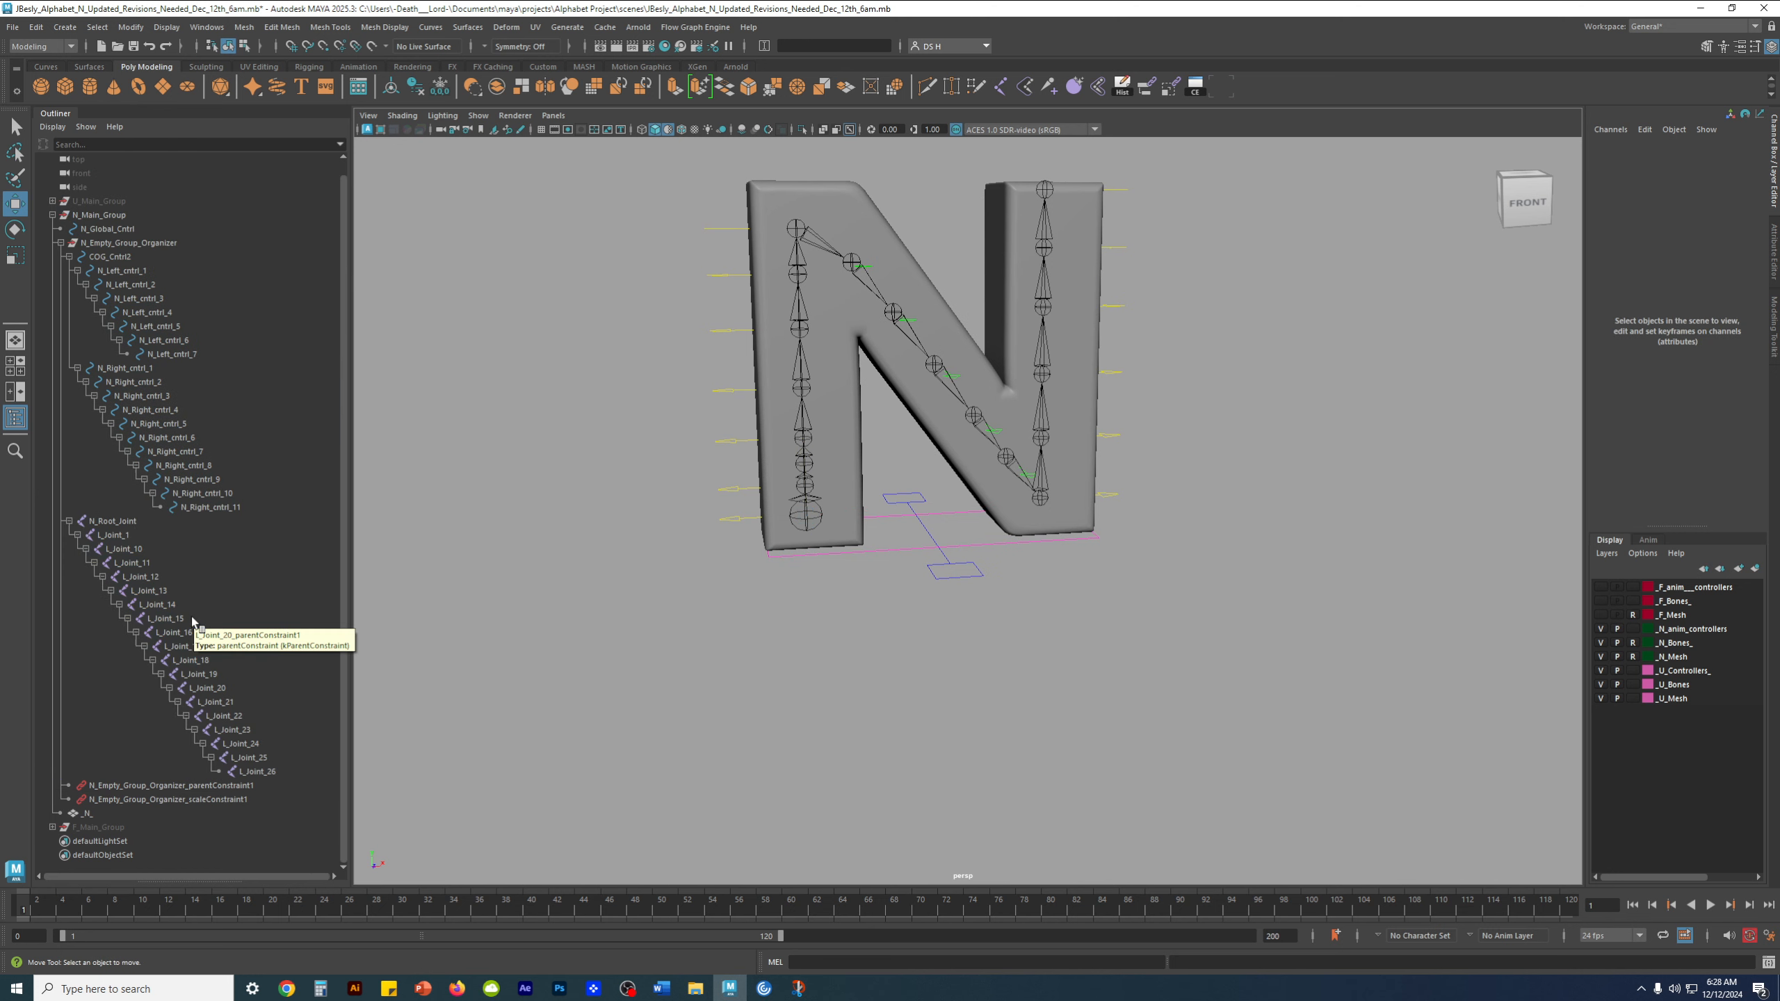
middle_click_drag(1136, 507, 1122, 549, "alt")
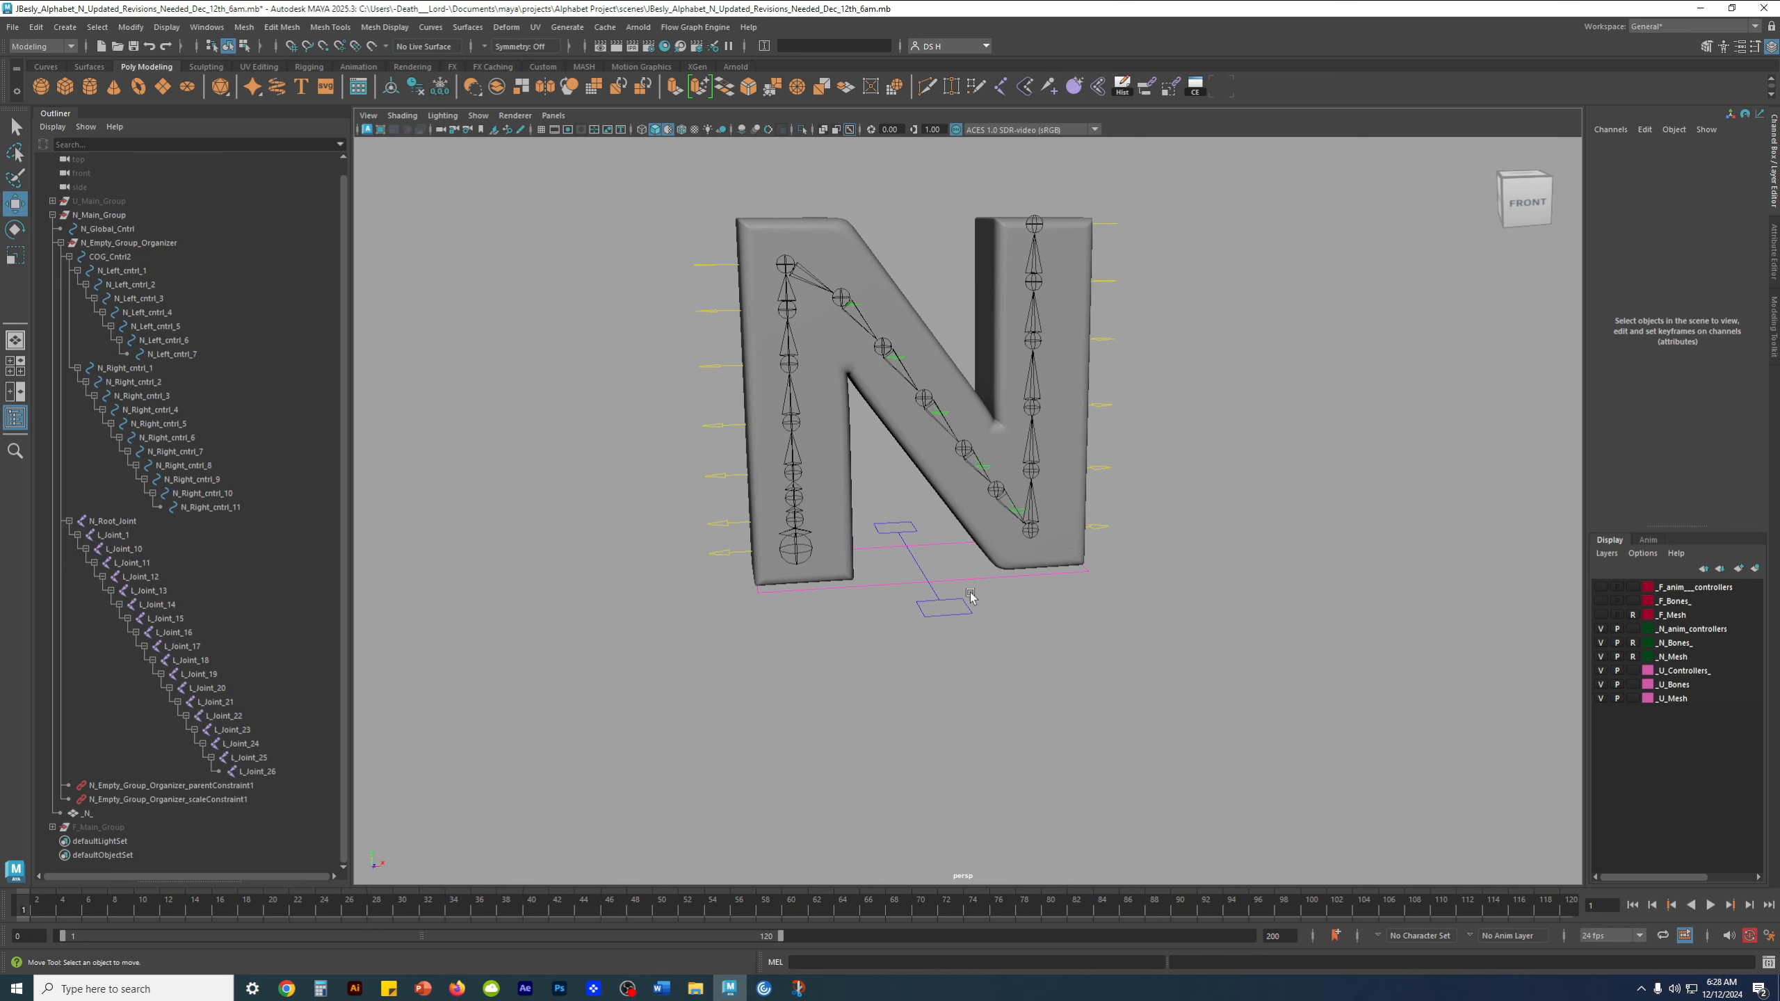
scroll(266, 647, "up", 1)
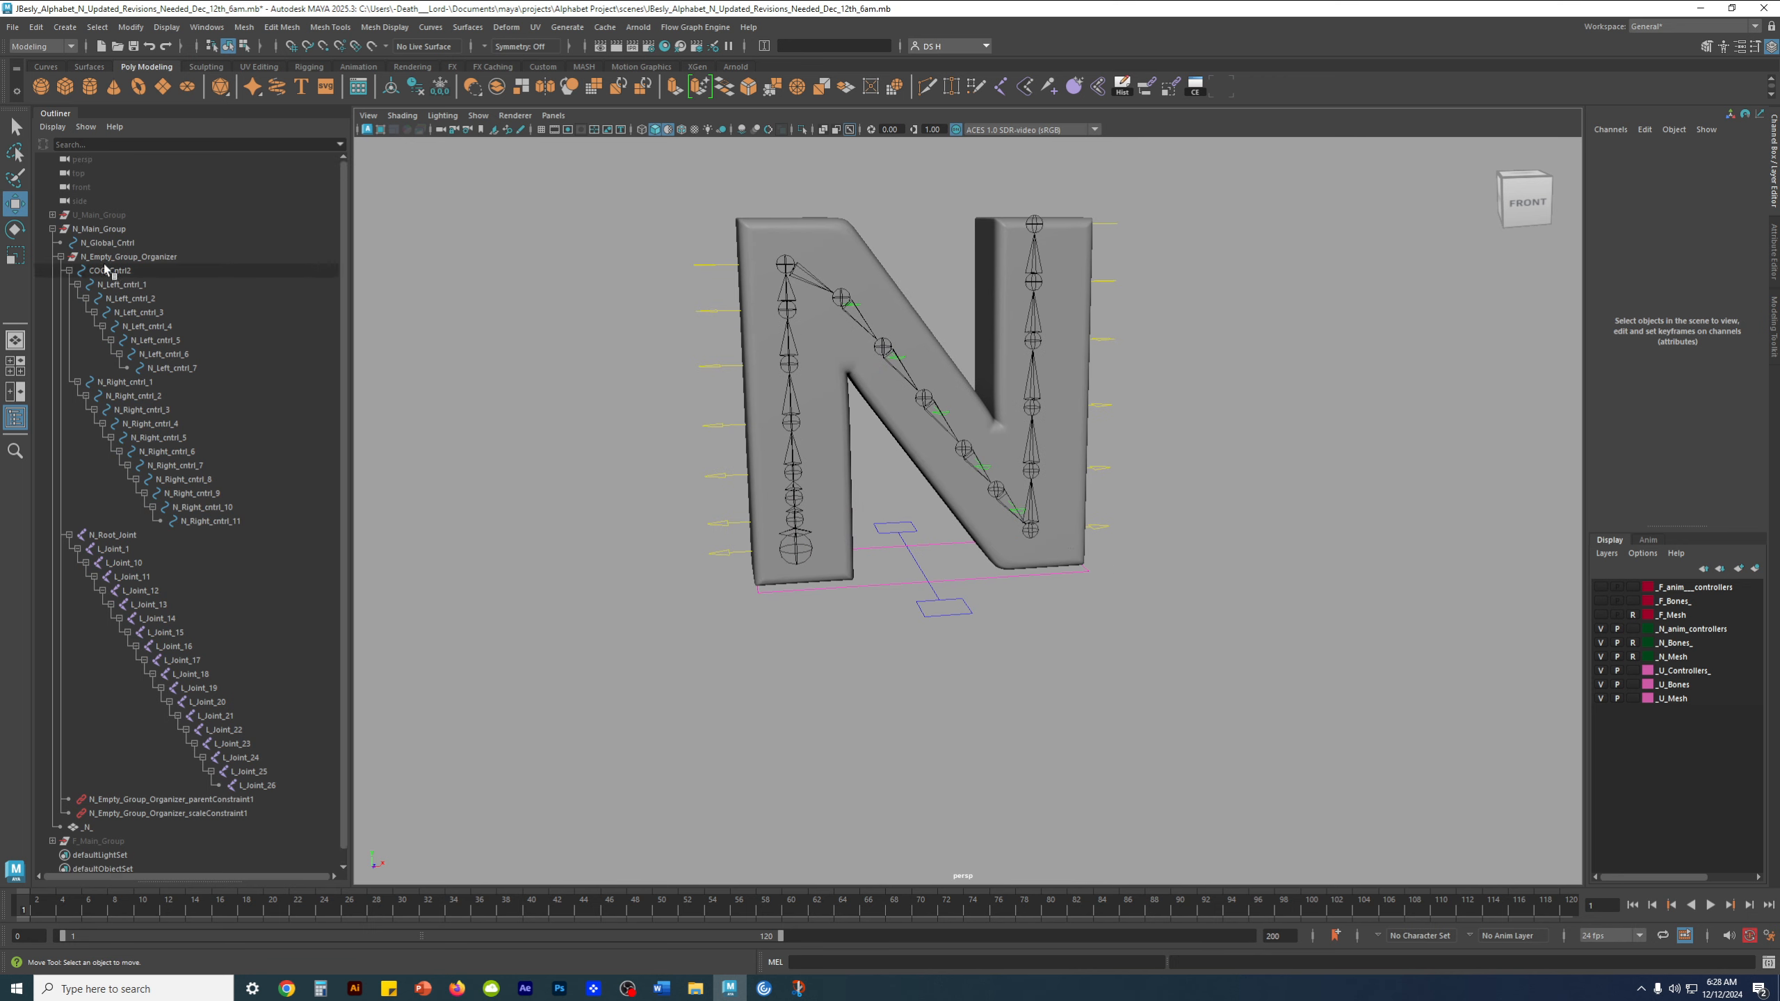
Select the COG control and N_Left_cntrl_7 in turn, comparing their pivots on the letter with their places in the hierarchy
left_click(68, 271)
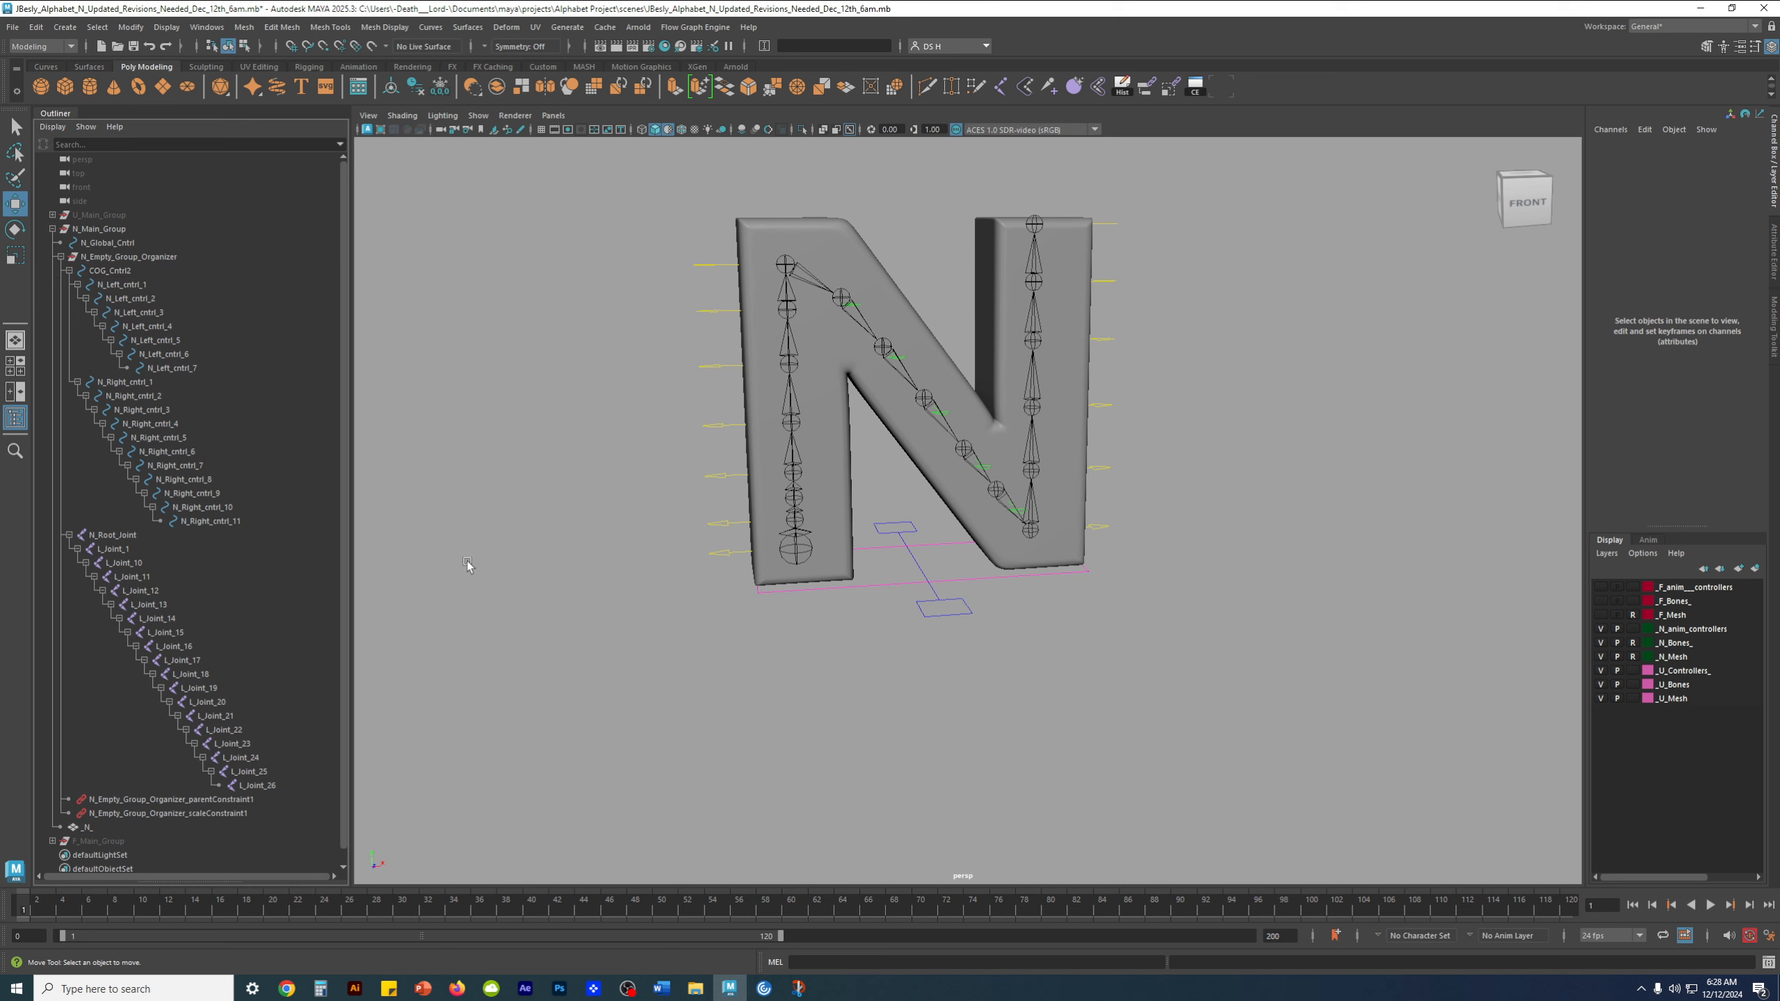
left_click(963, 615)
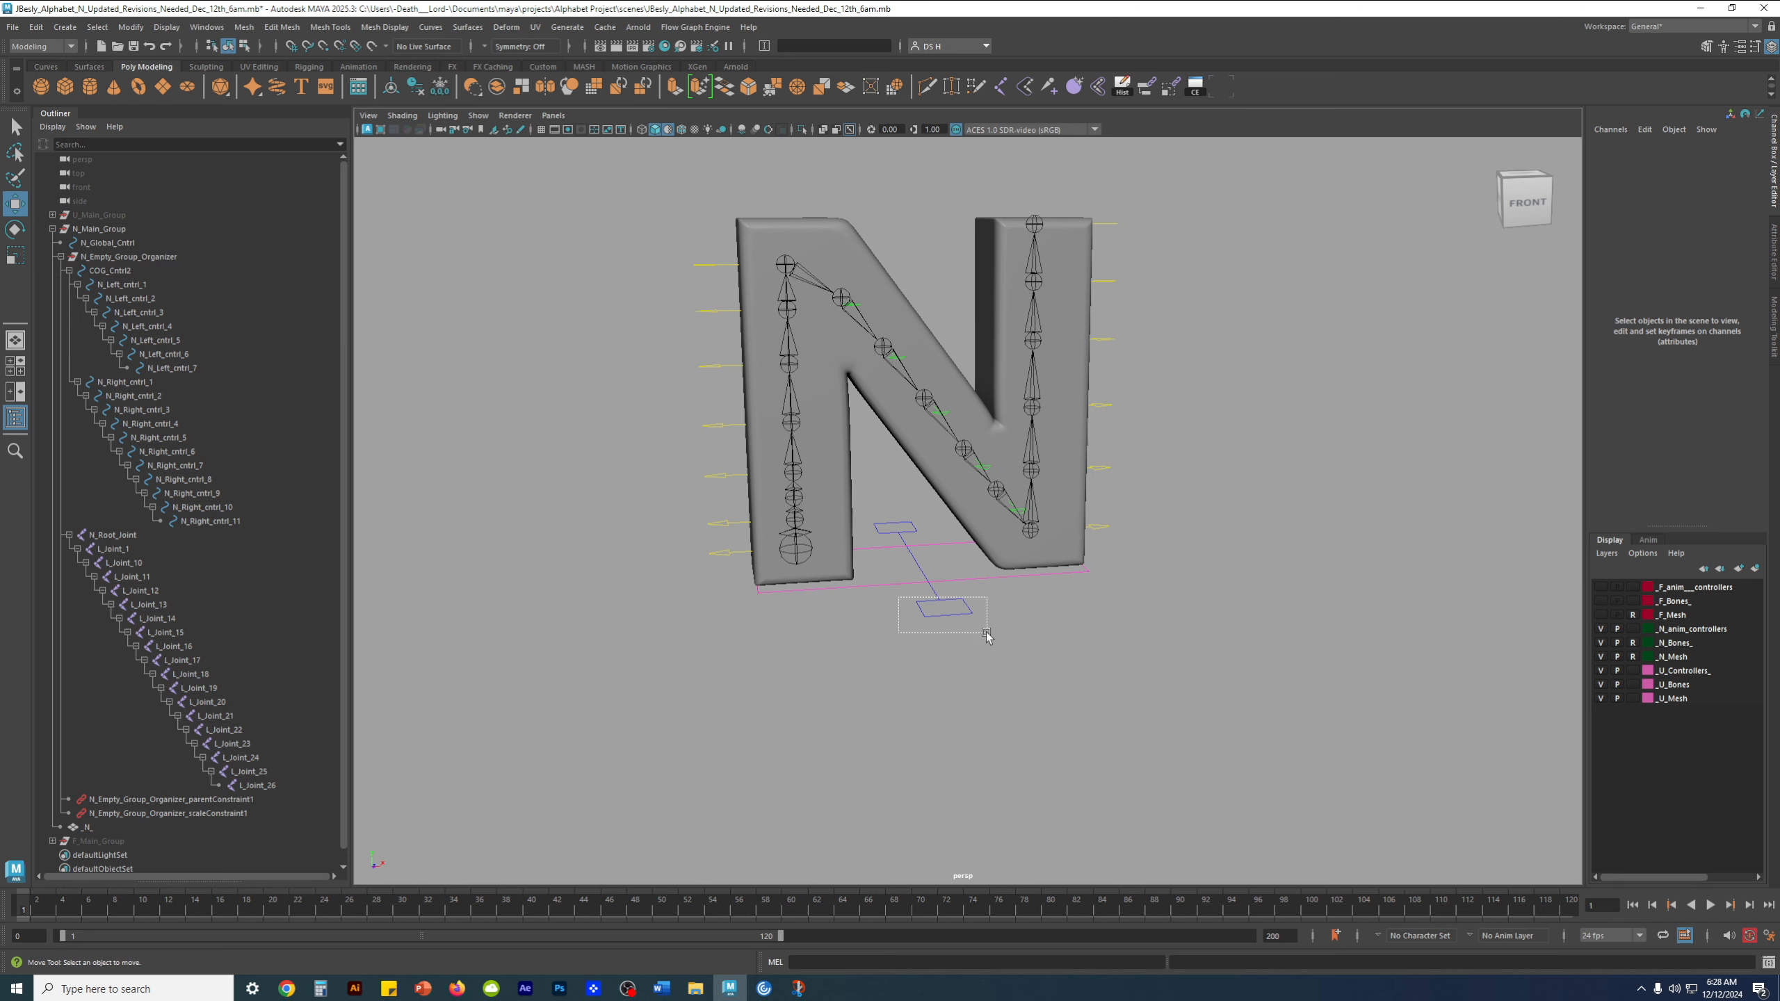
left_click(717, 558)
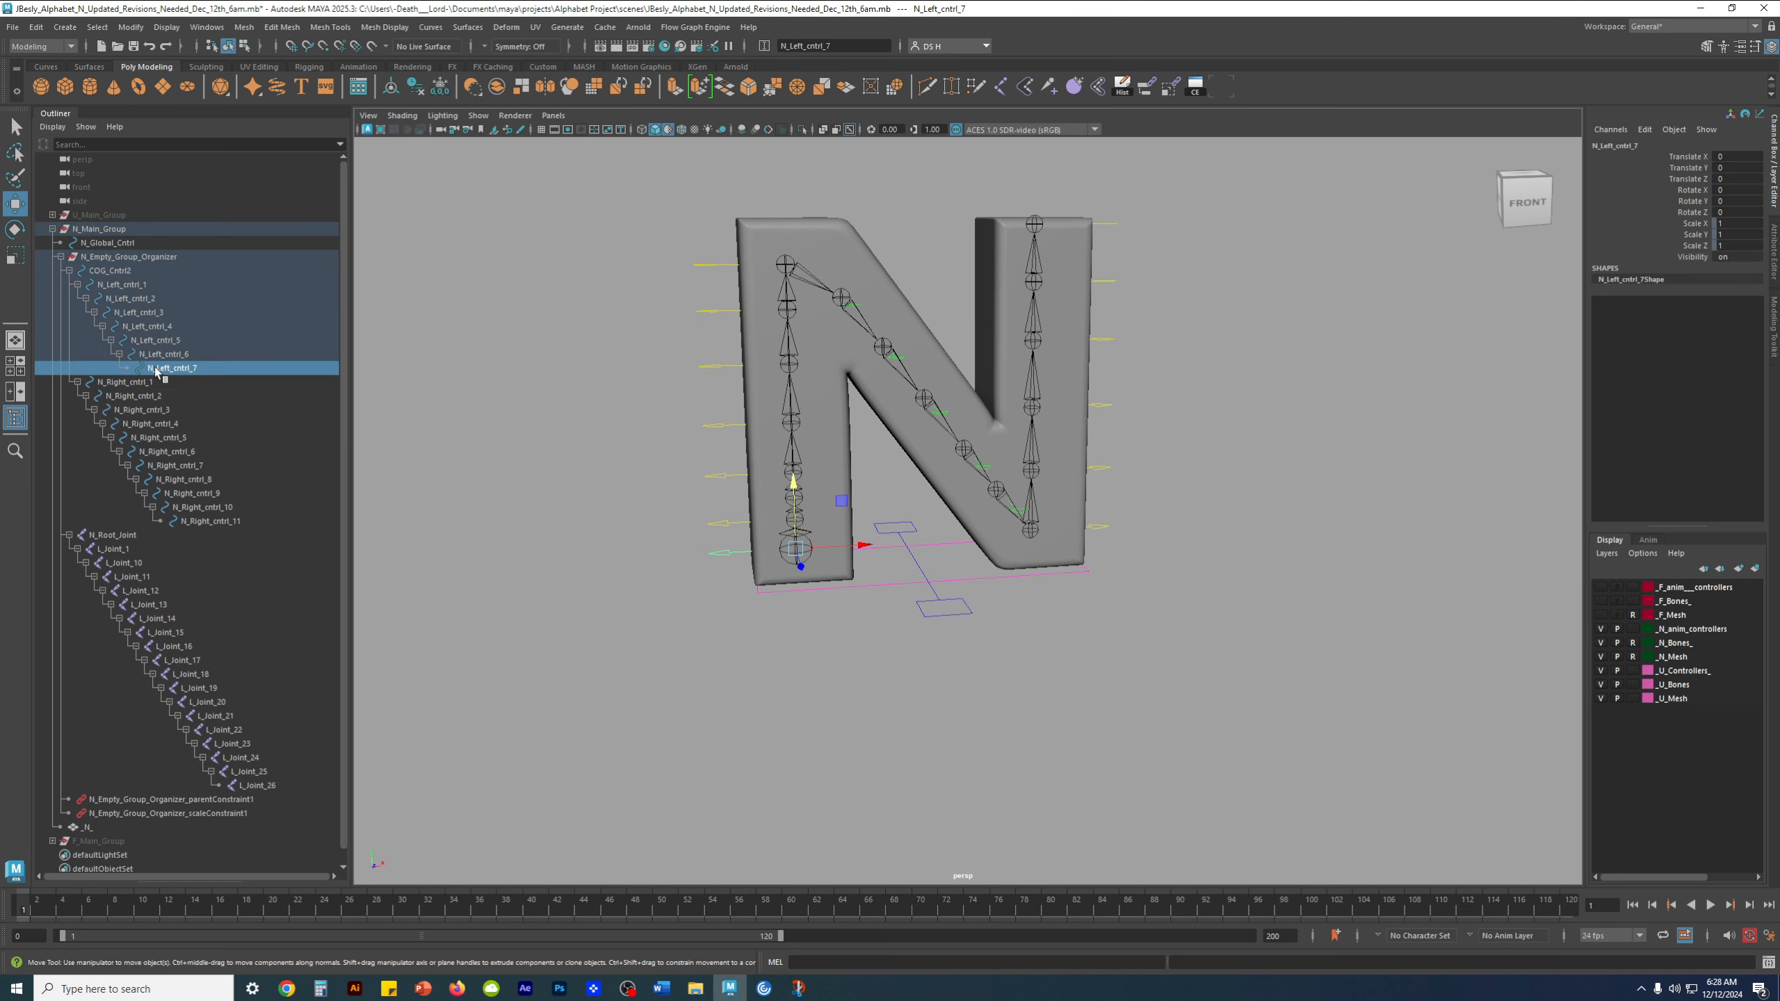
right_click_drag(421, 435, 591, 554, "alt")
middle_click_drag(591, 554, 735, 594, "alt")
left_click_drag(735, 595, 725, 628, "alt")
key("a")
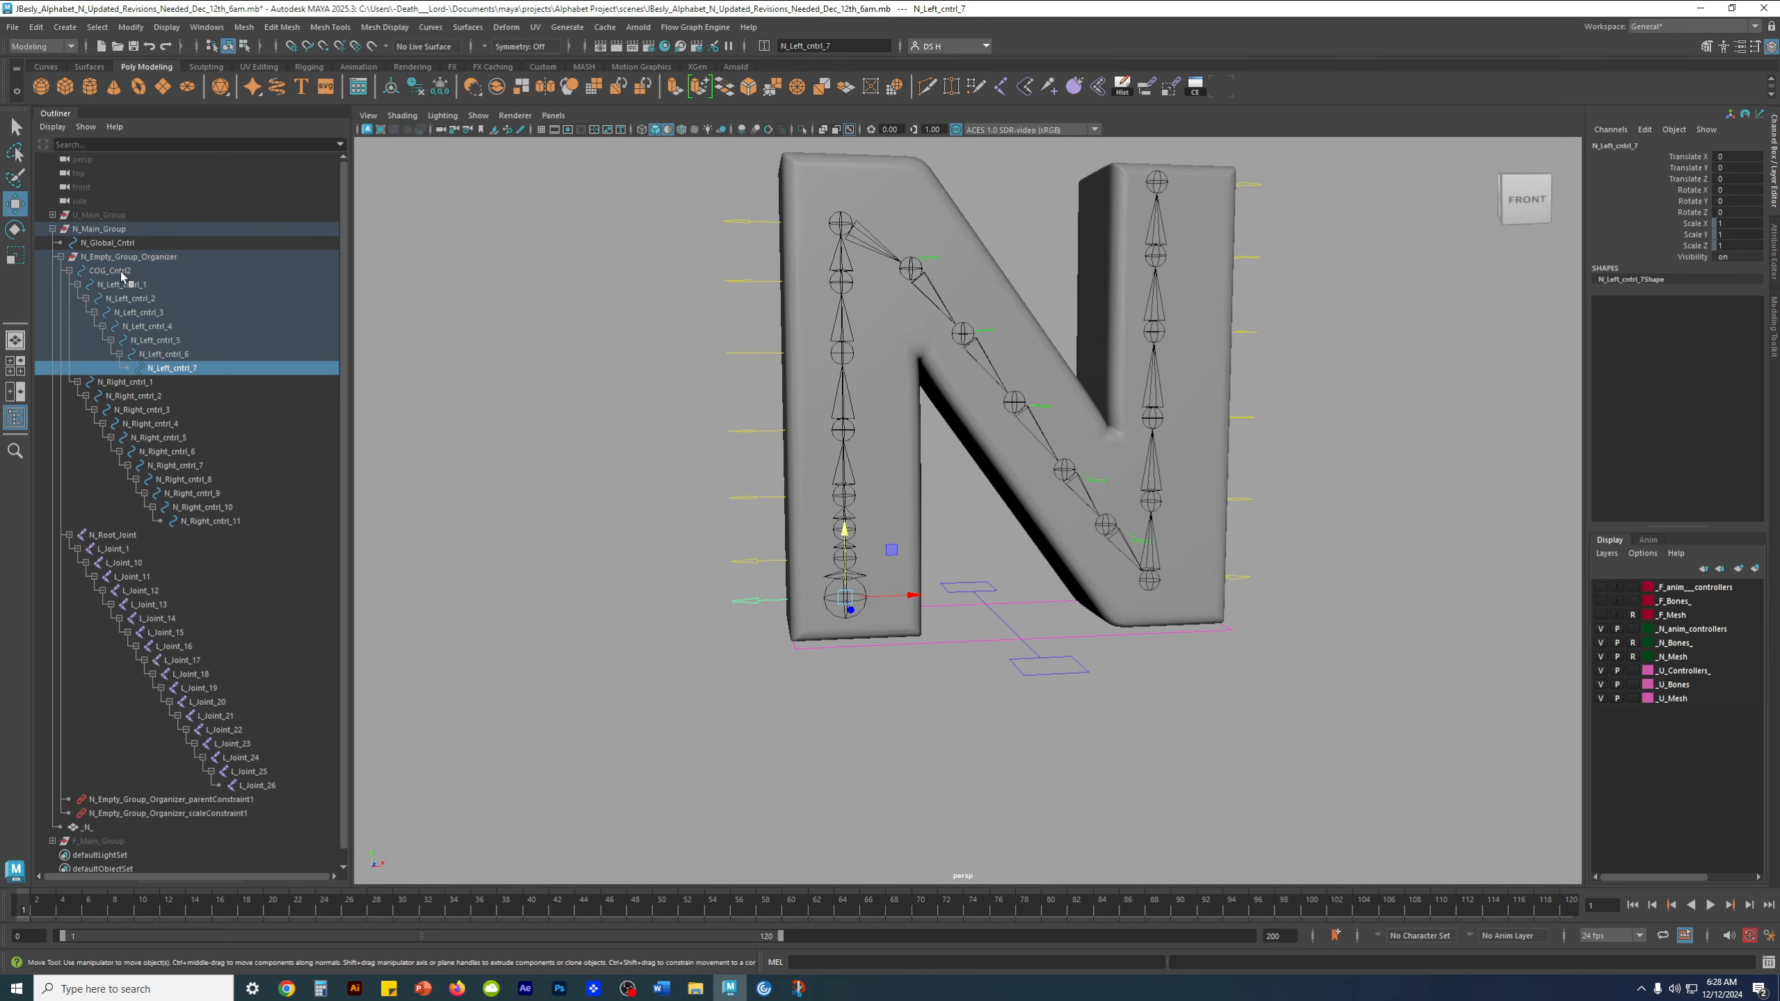
left_click(112, 271)
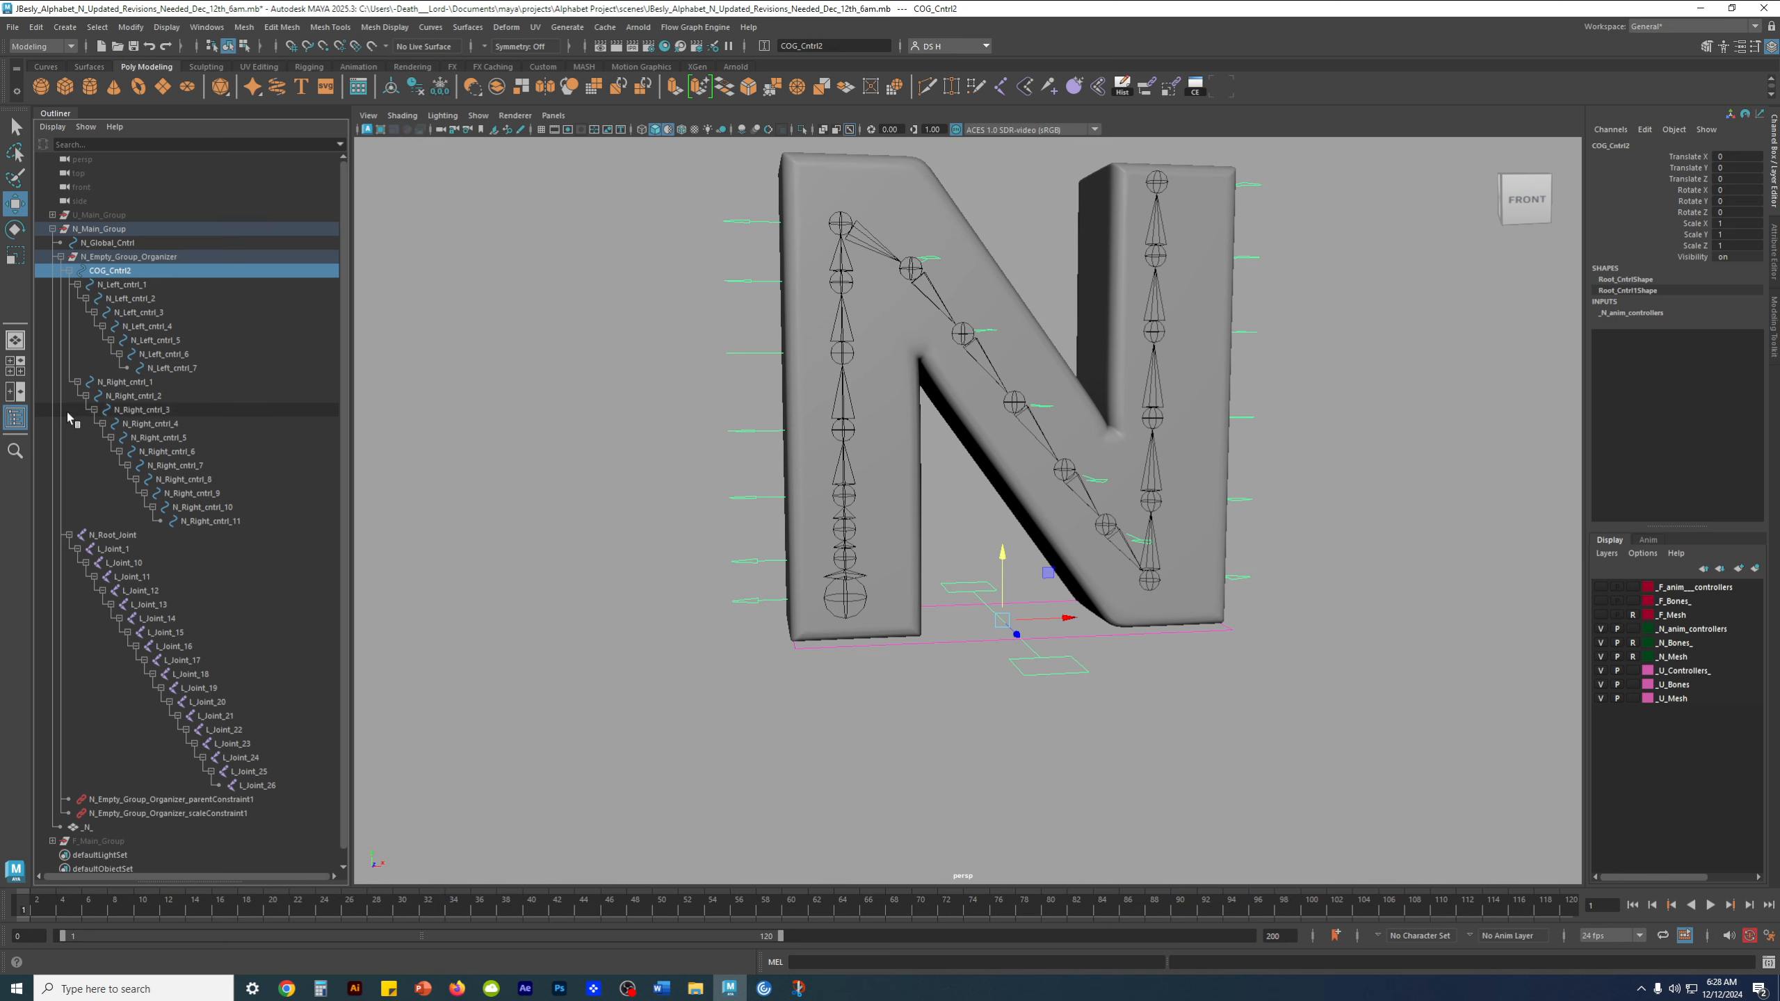
left_click(755, 600)
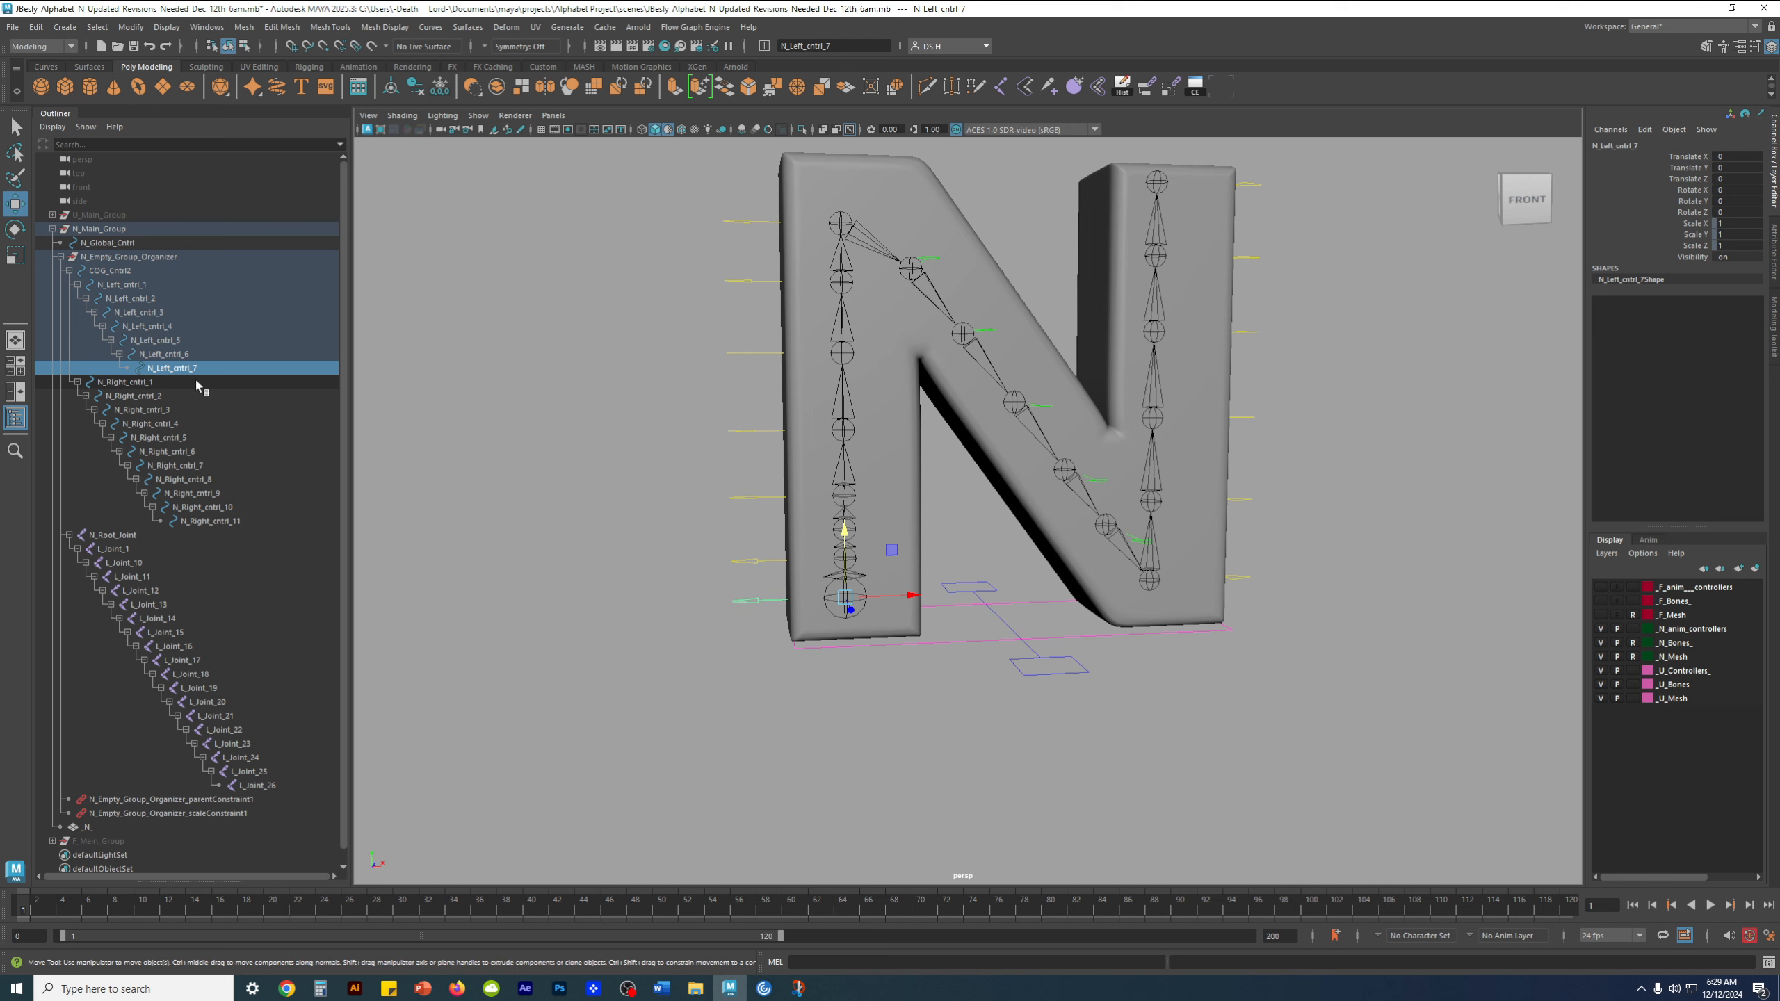
Unparent N_Left_cntrl_1 through N_Left_cntrl_7 from their control hierarchy
left_click(127, 285, "shift")
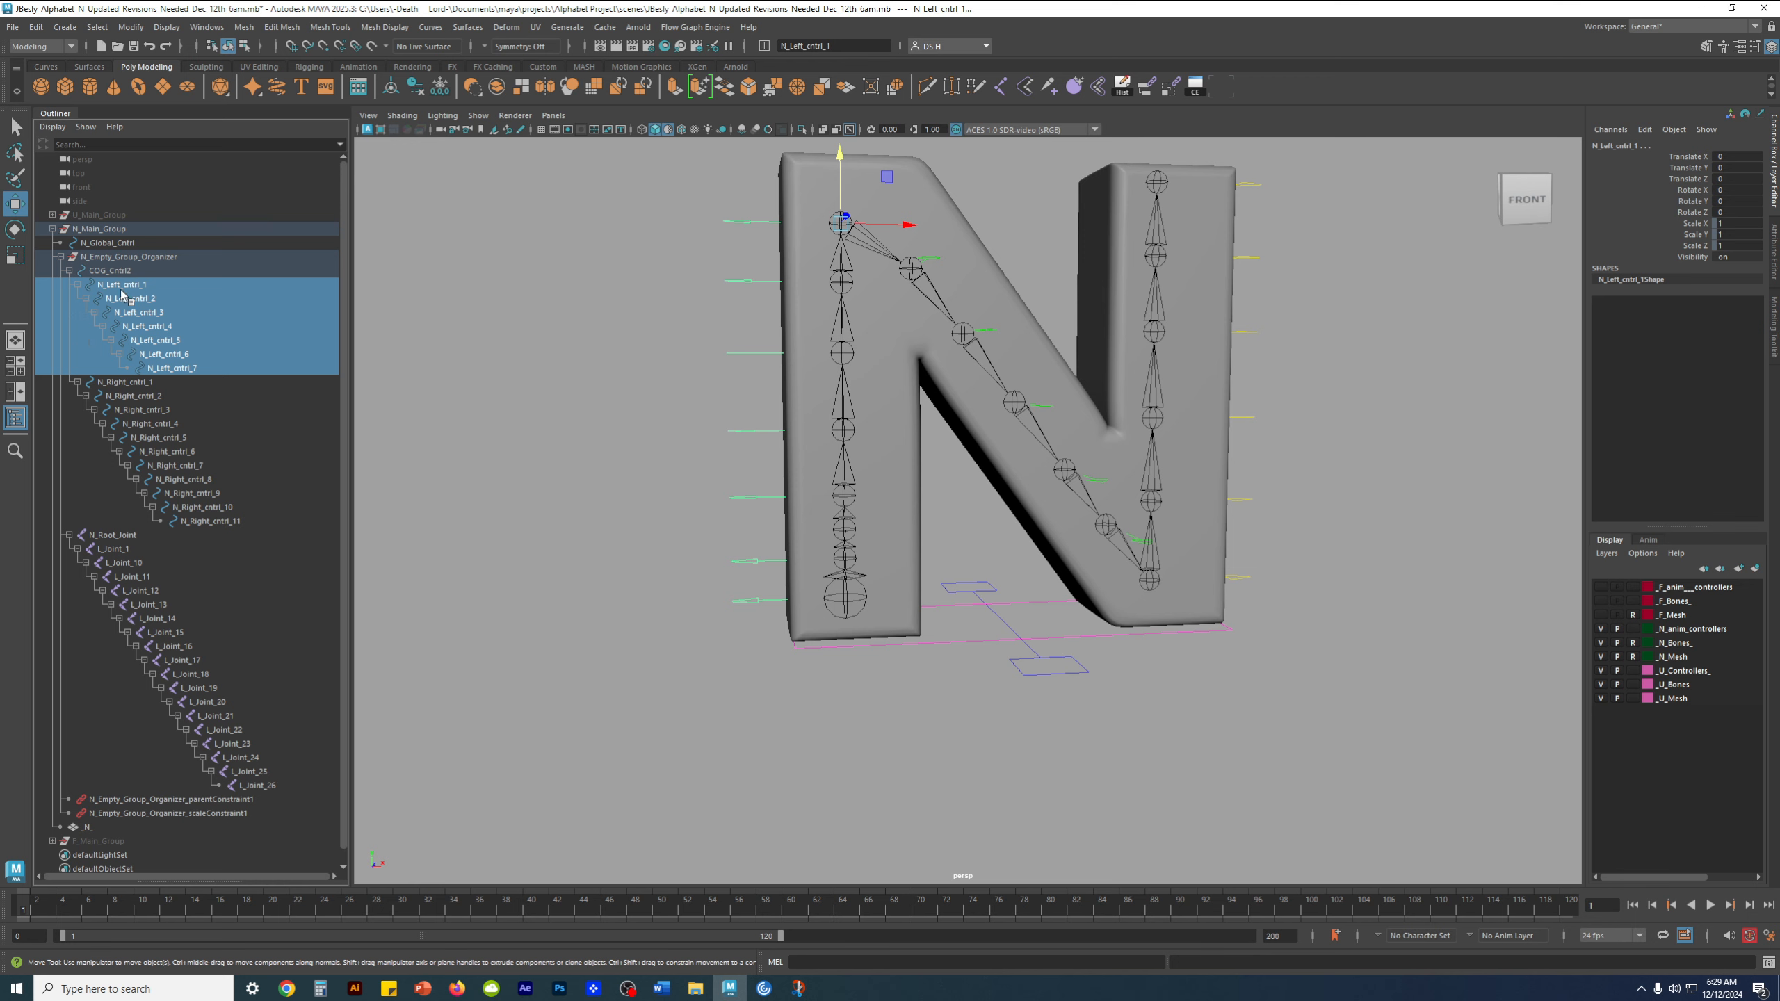
left_click(37, 27)
left_click(43, 31)
left_click(43, 31)
left_click(48, 43)
left_click_drag(70, 30, 415, 158)
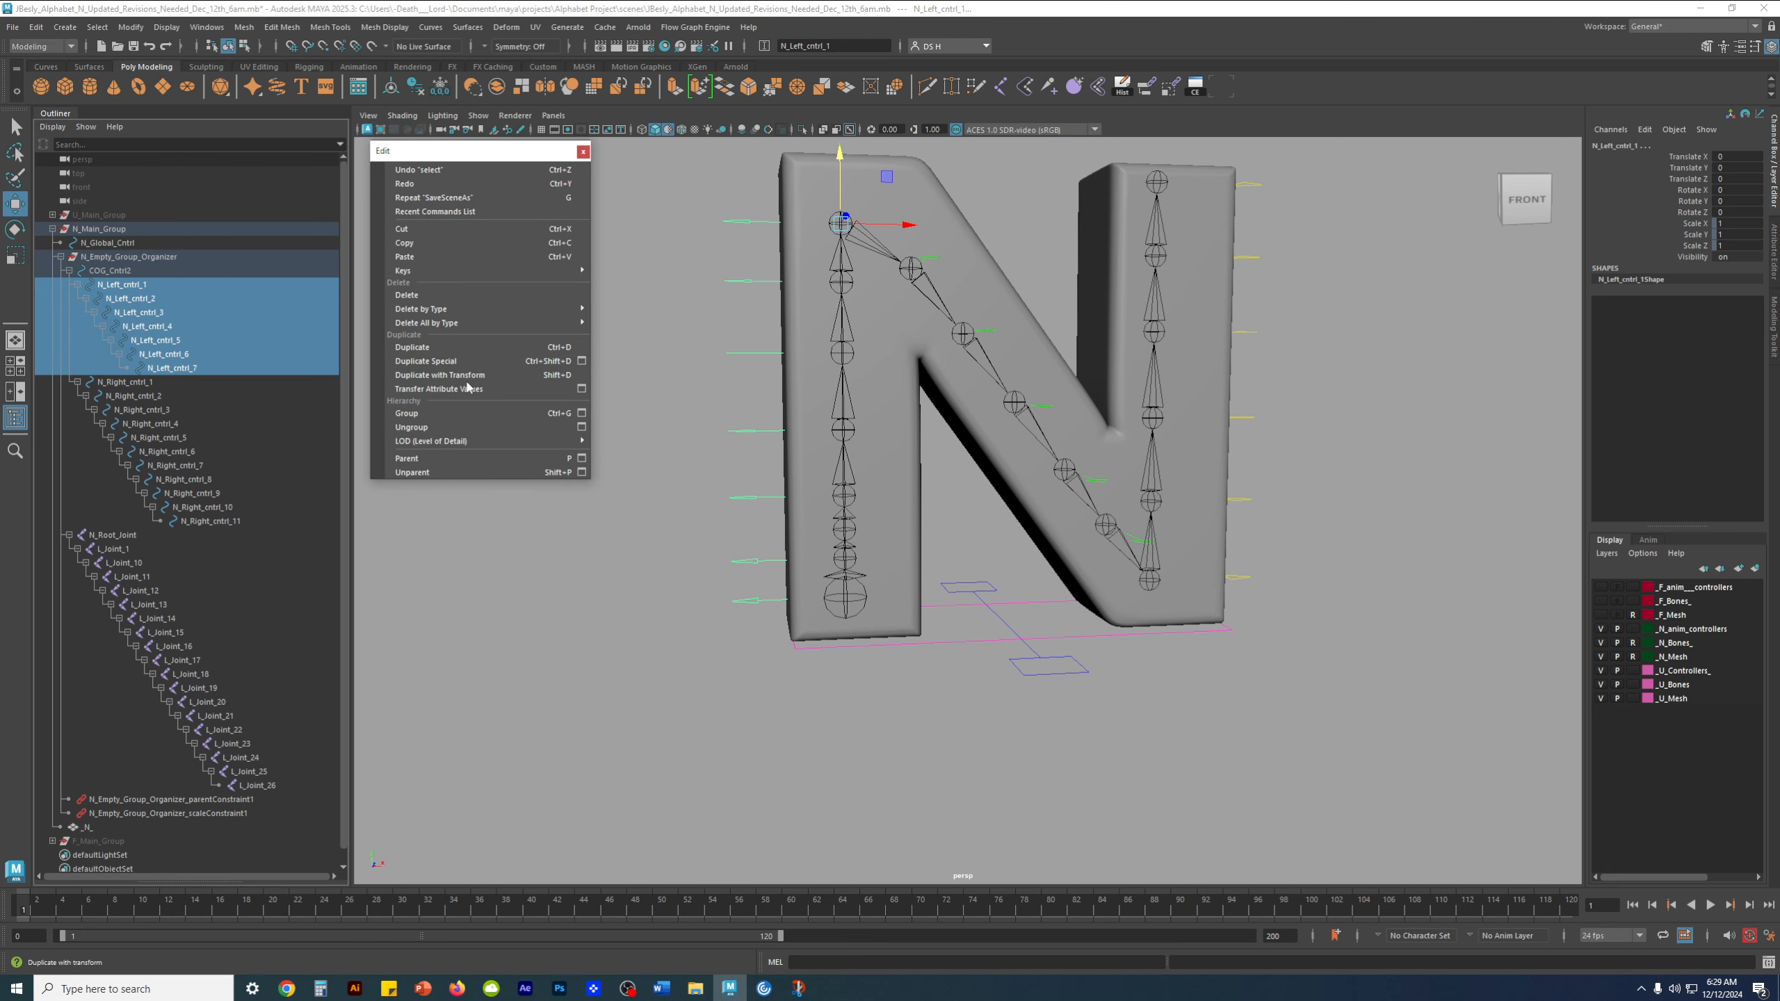
left_click(427, 474)
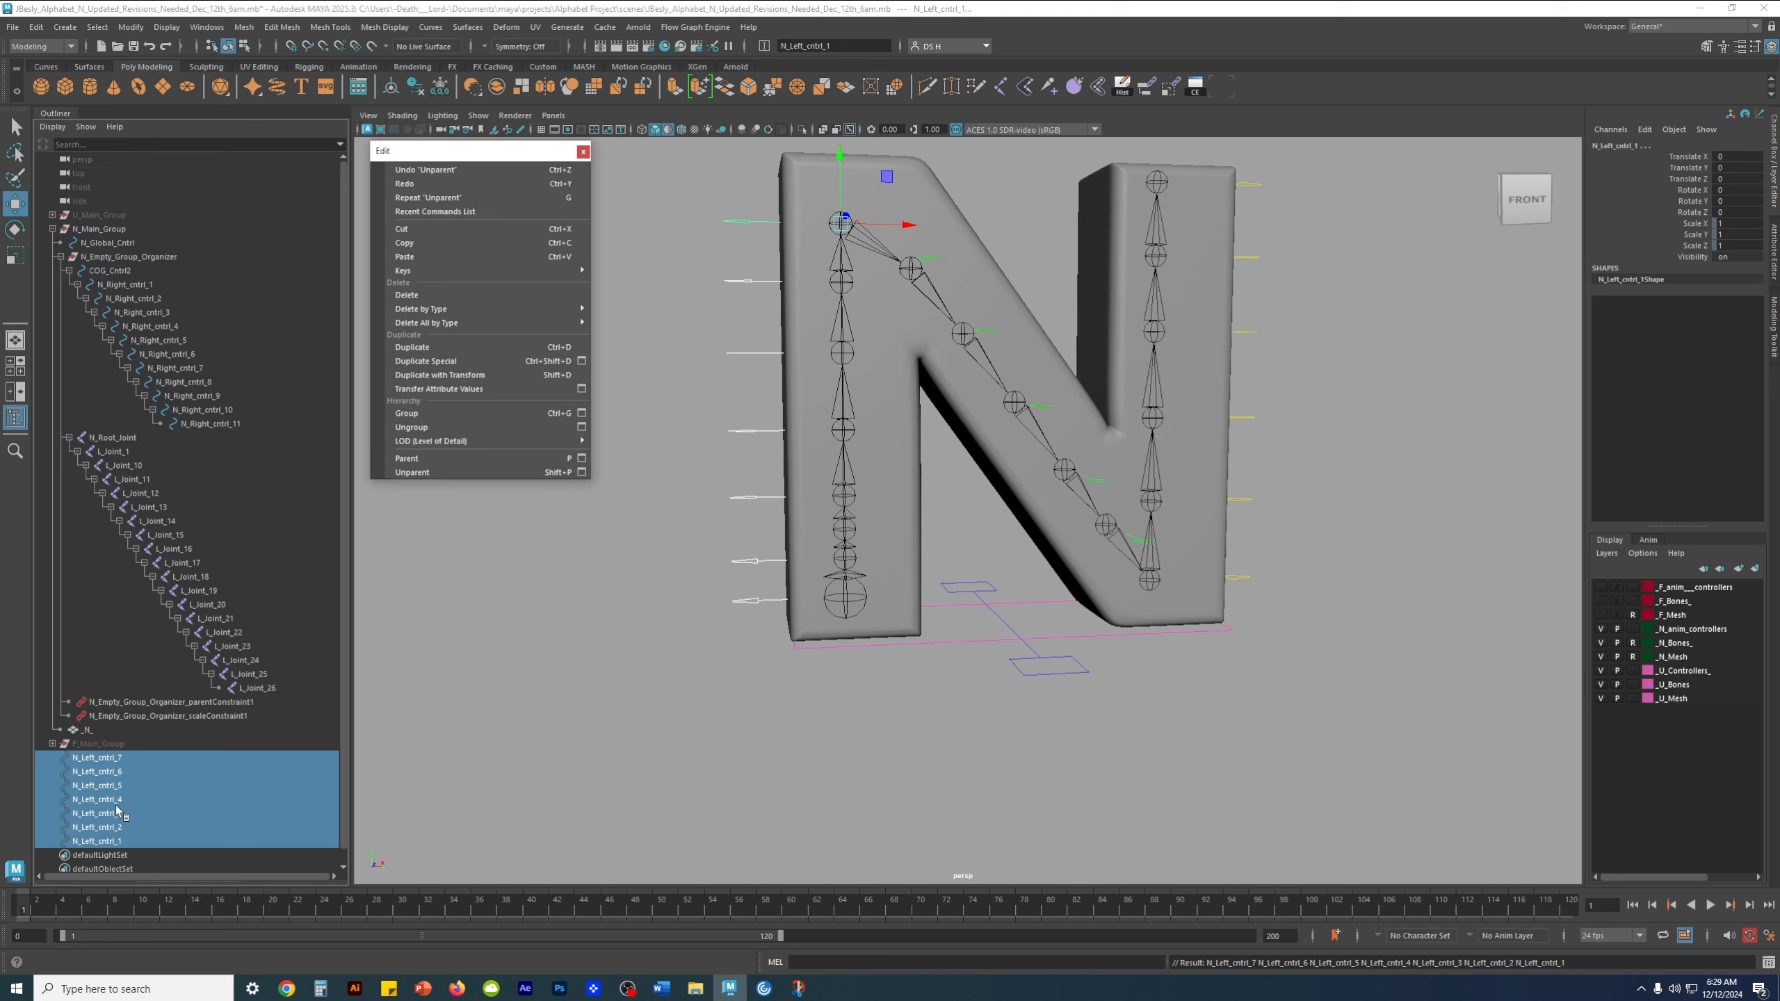
left_click(425, 738)
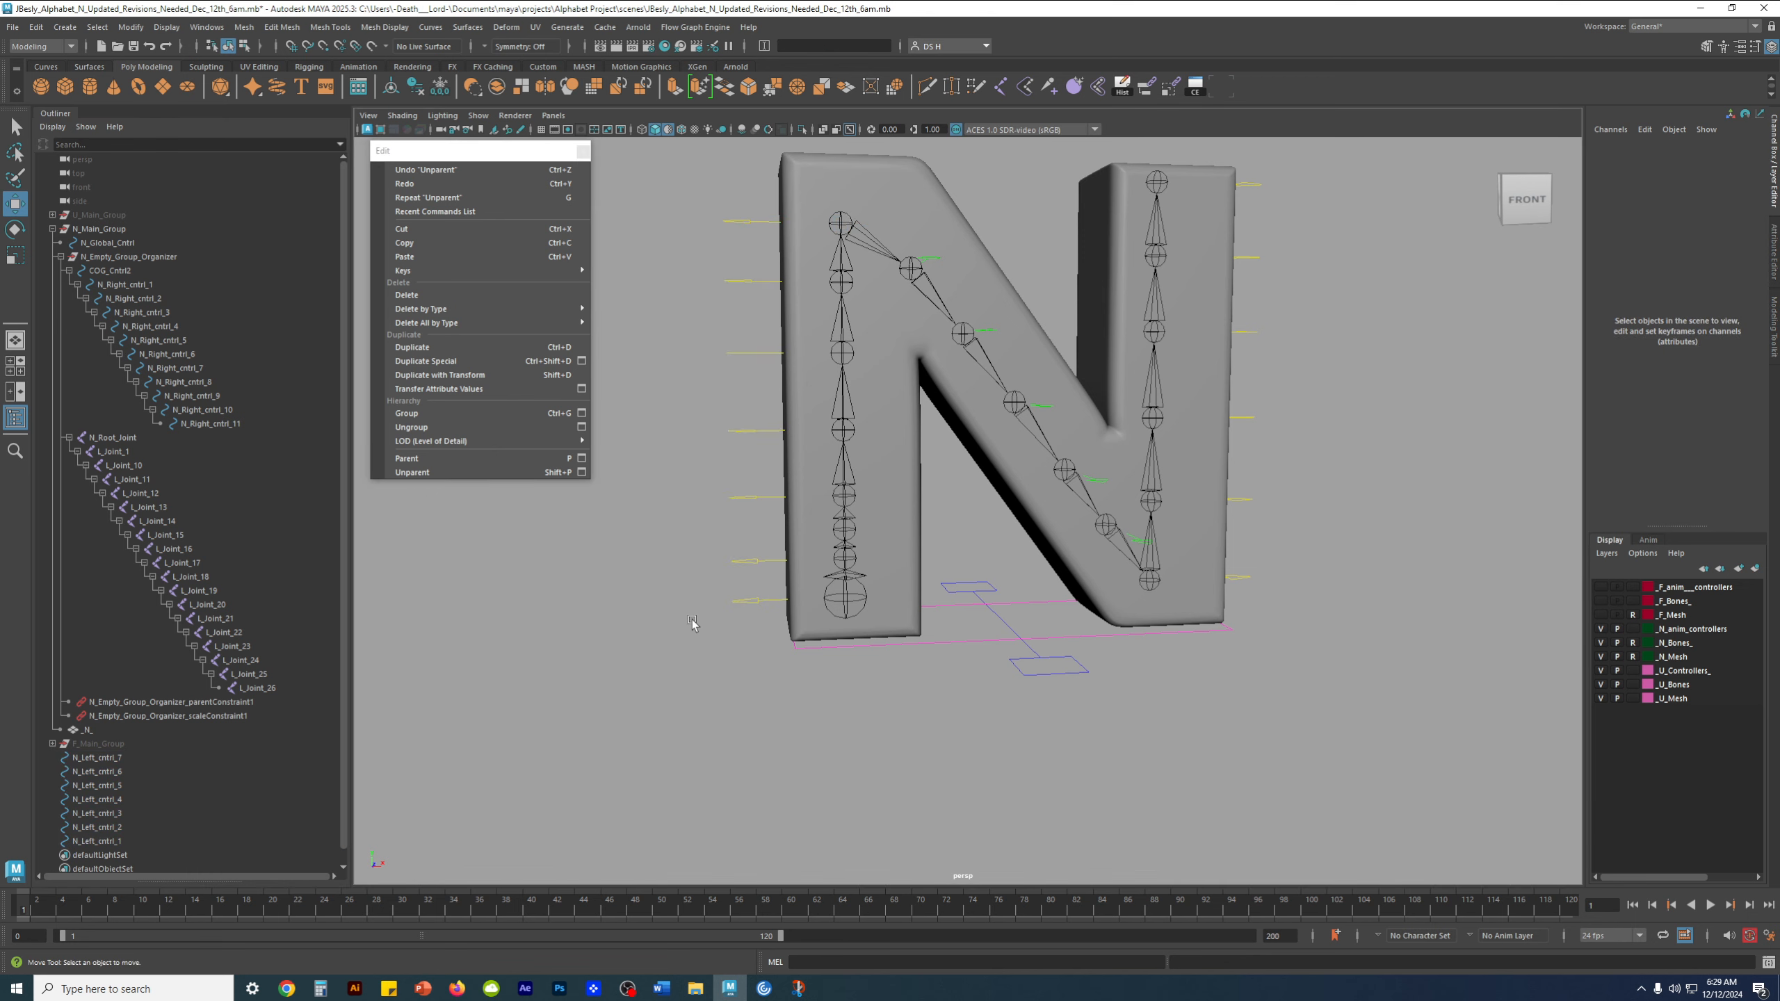
Select N_Left_cntrl_7 and examine its pivot against the root joint at the base of the N
left_click(732, 601)
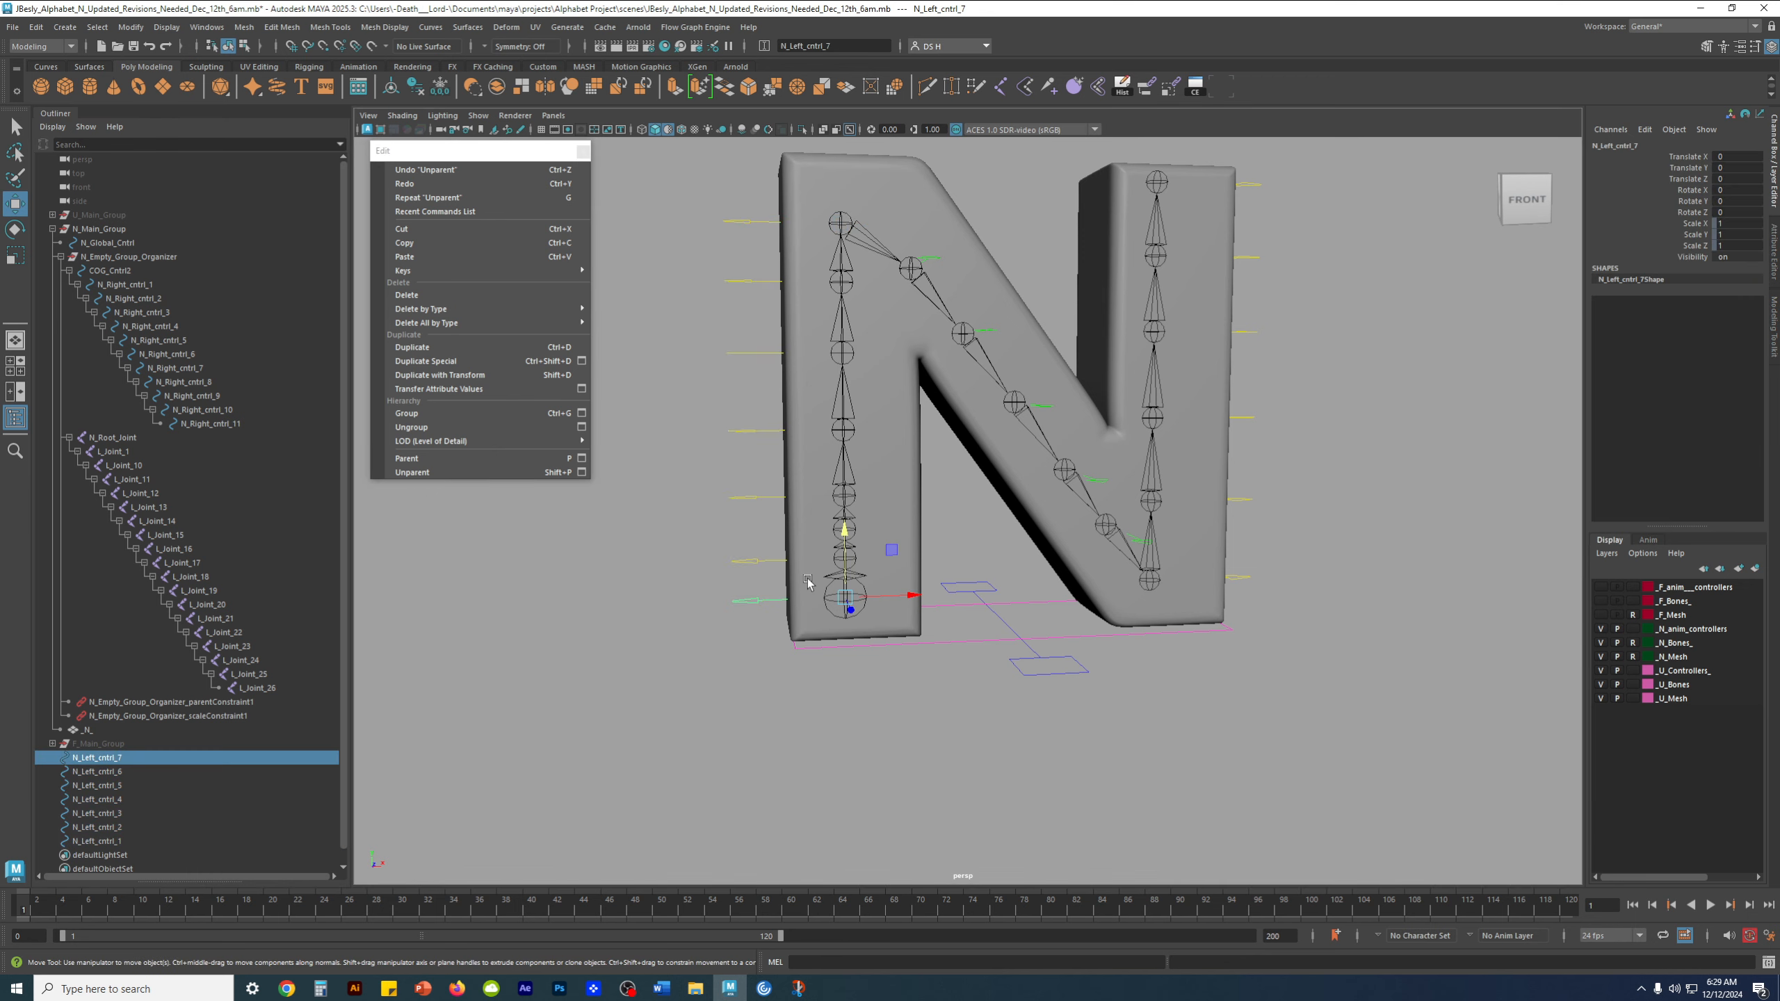
scroll(834, 519, "up", 5)
left_click_drag(823, 522, 813, 504, "alt")
middle_click_drag(813, 503, 1021, 488, "alt")
right_click_drag(1022, 487, 1080, 545, "alt")
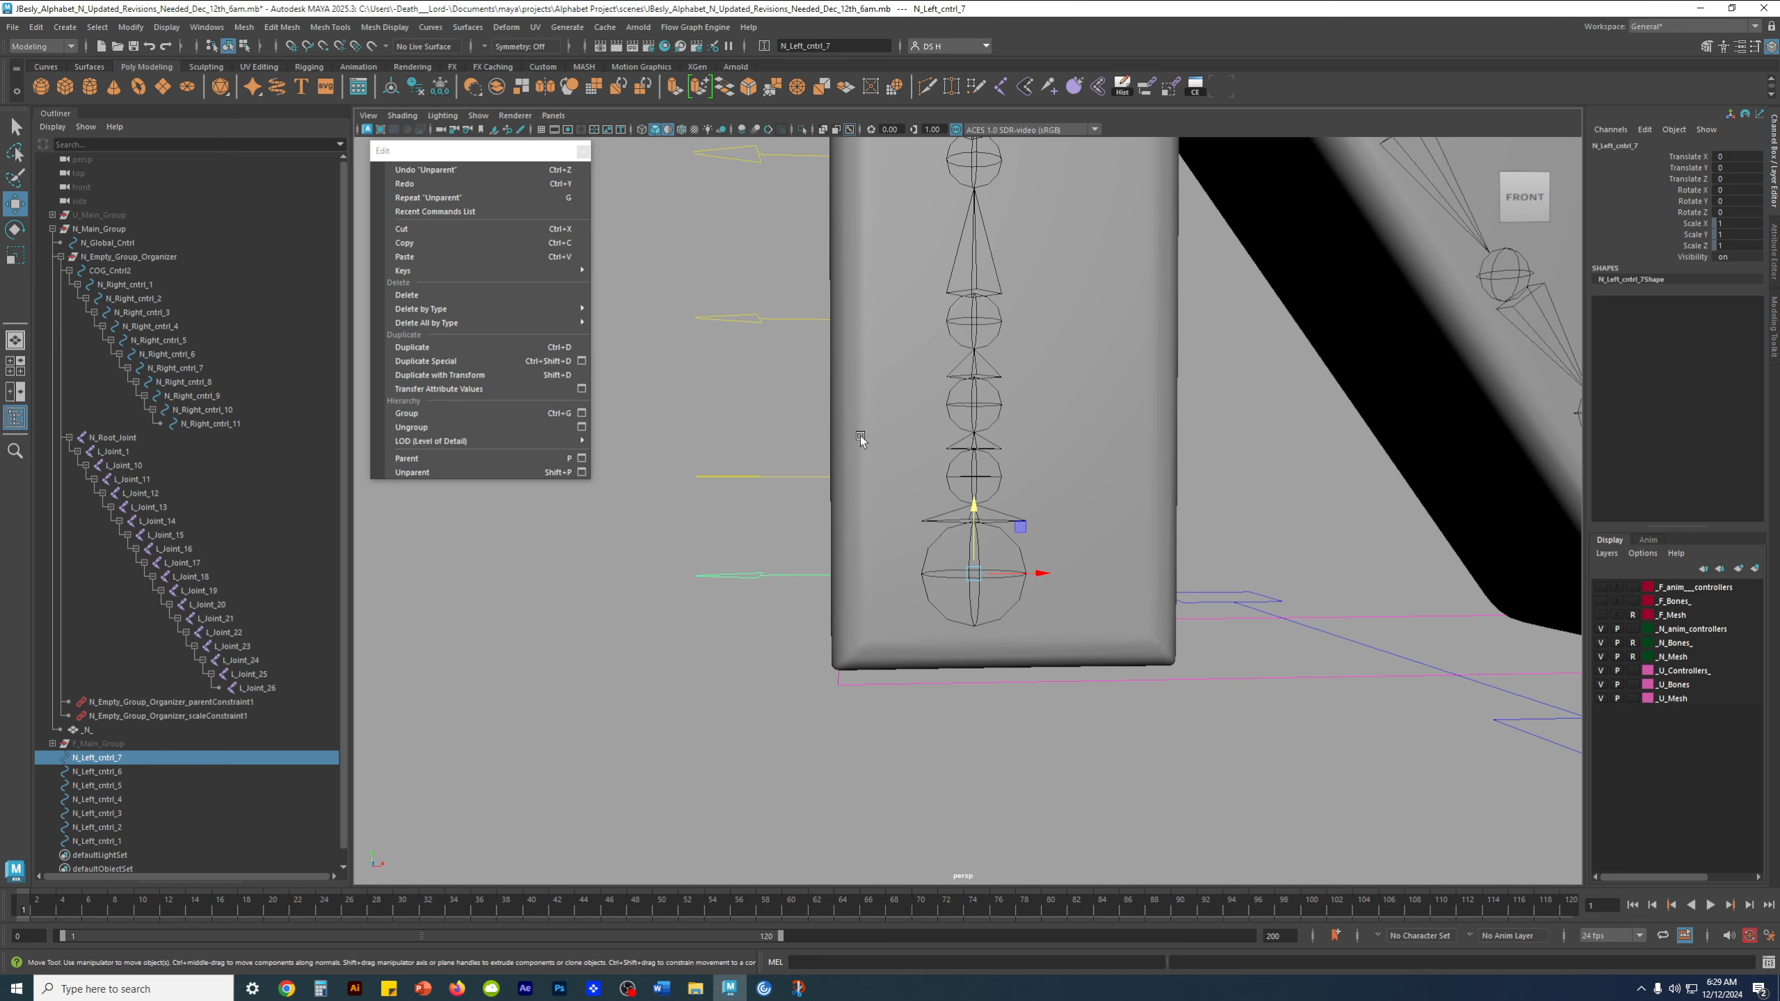
Undo the unparenting of the left controls, fully expand their restored hierarchy, and clear the selection
key("ctrl+z")
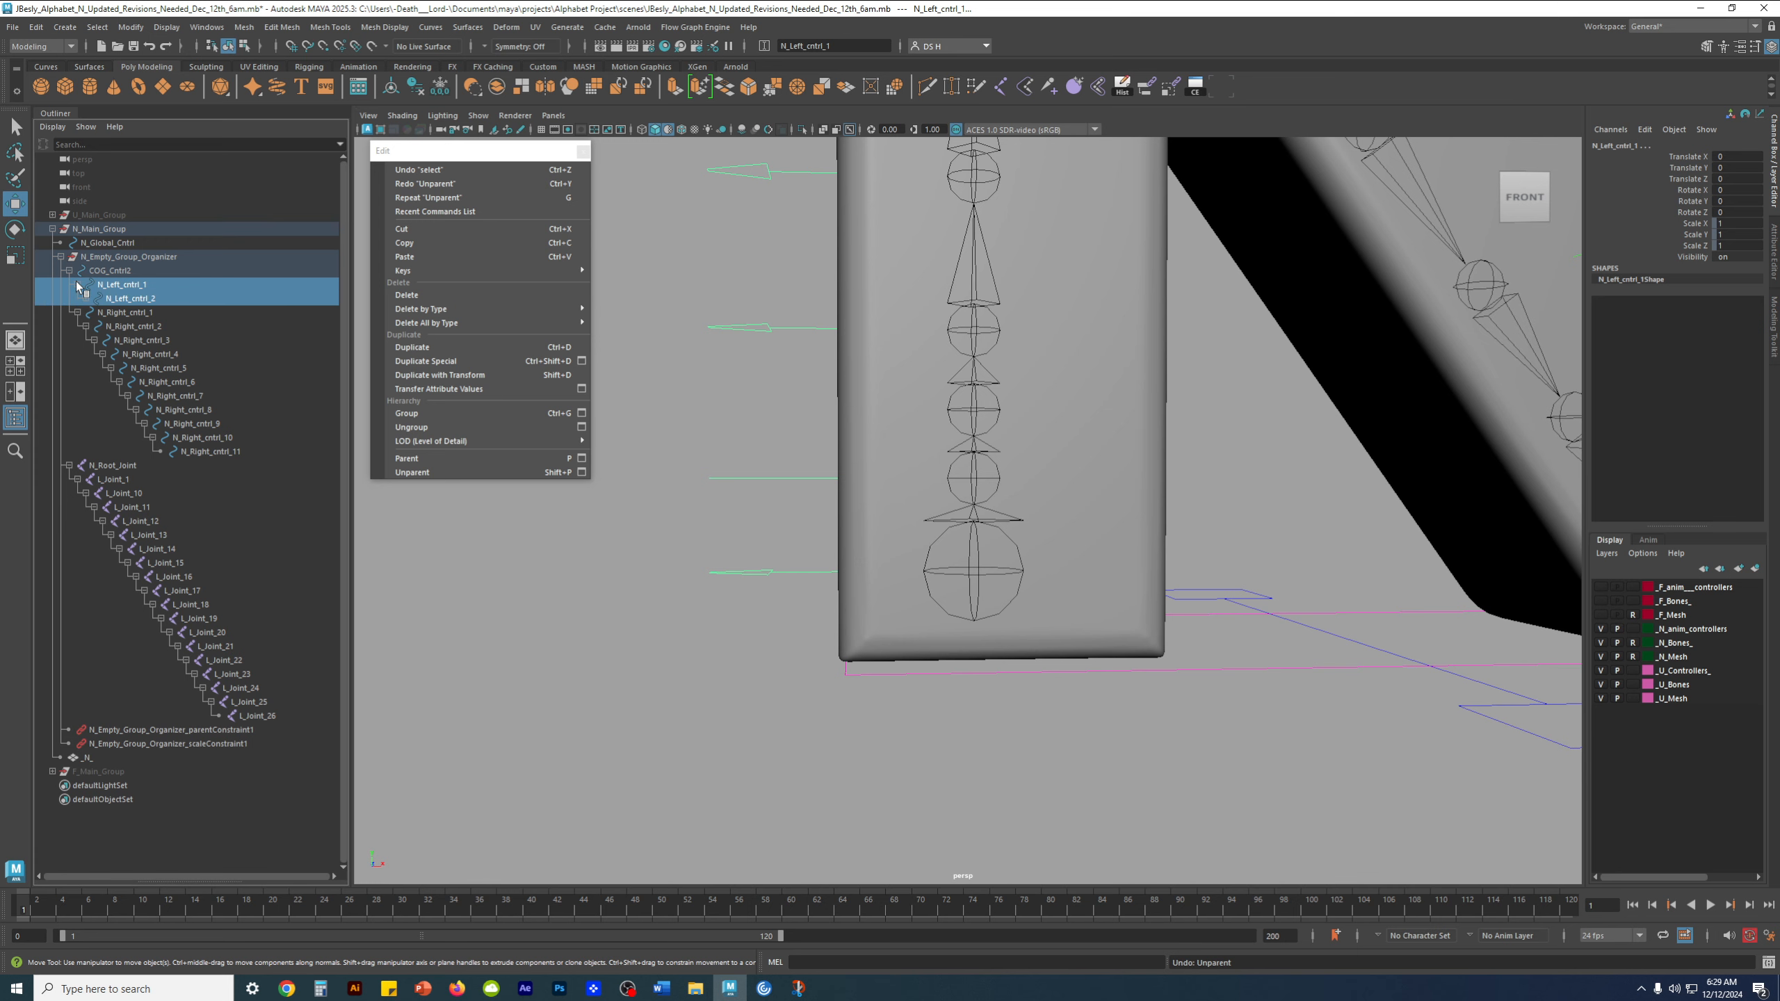
left_click(78, 284)
left_click(765, 579)
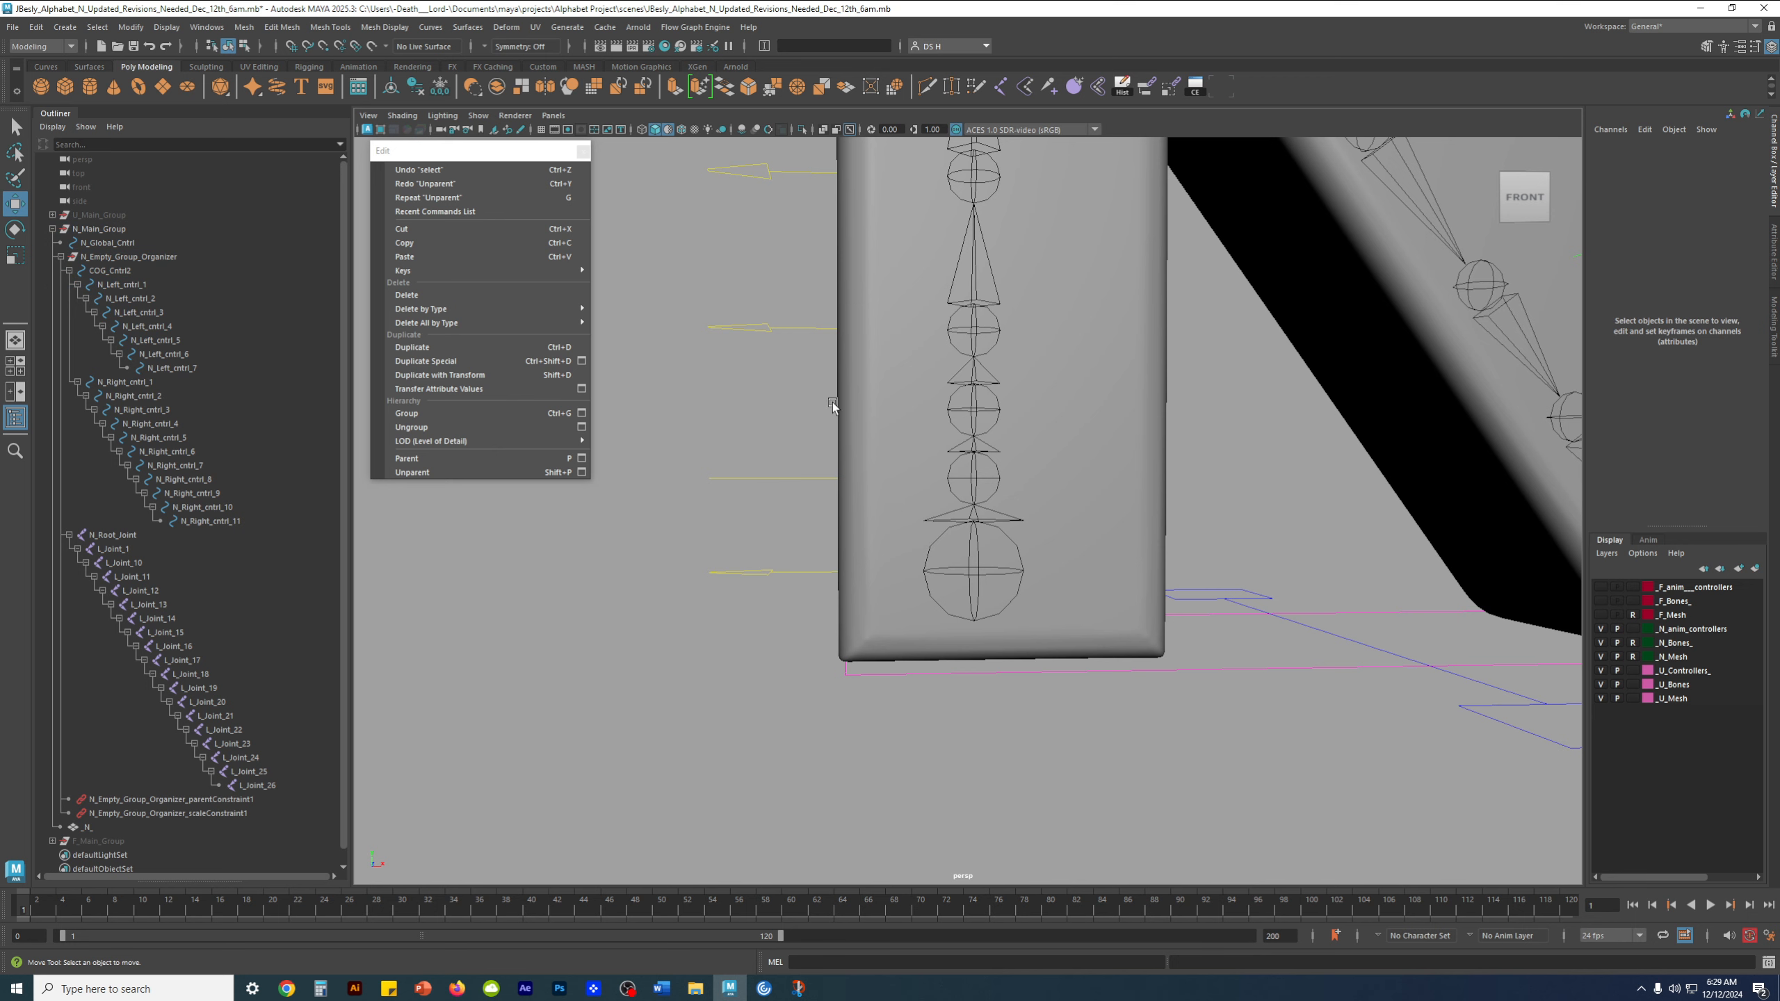
Make the _N_Bones_ layer selectable and select L_Joint_10 in the N's lower left leg
scroll(1018, 402, "down", 3)
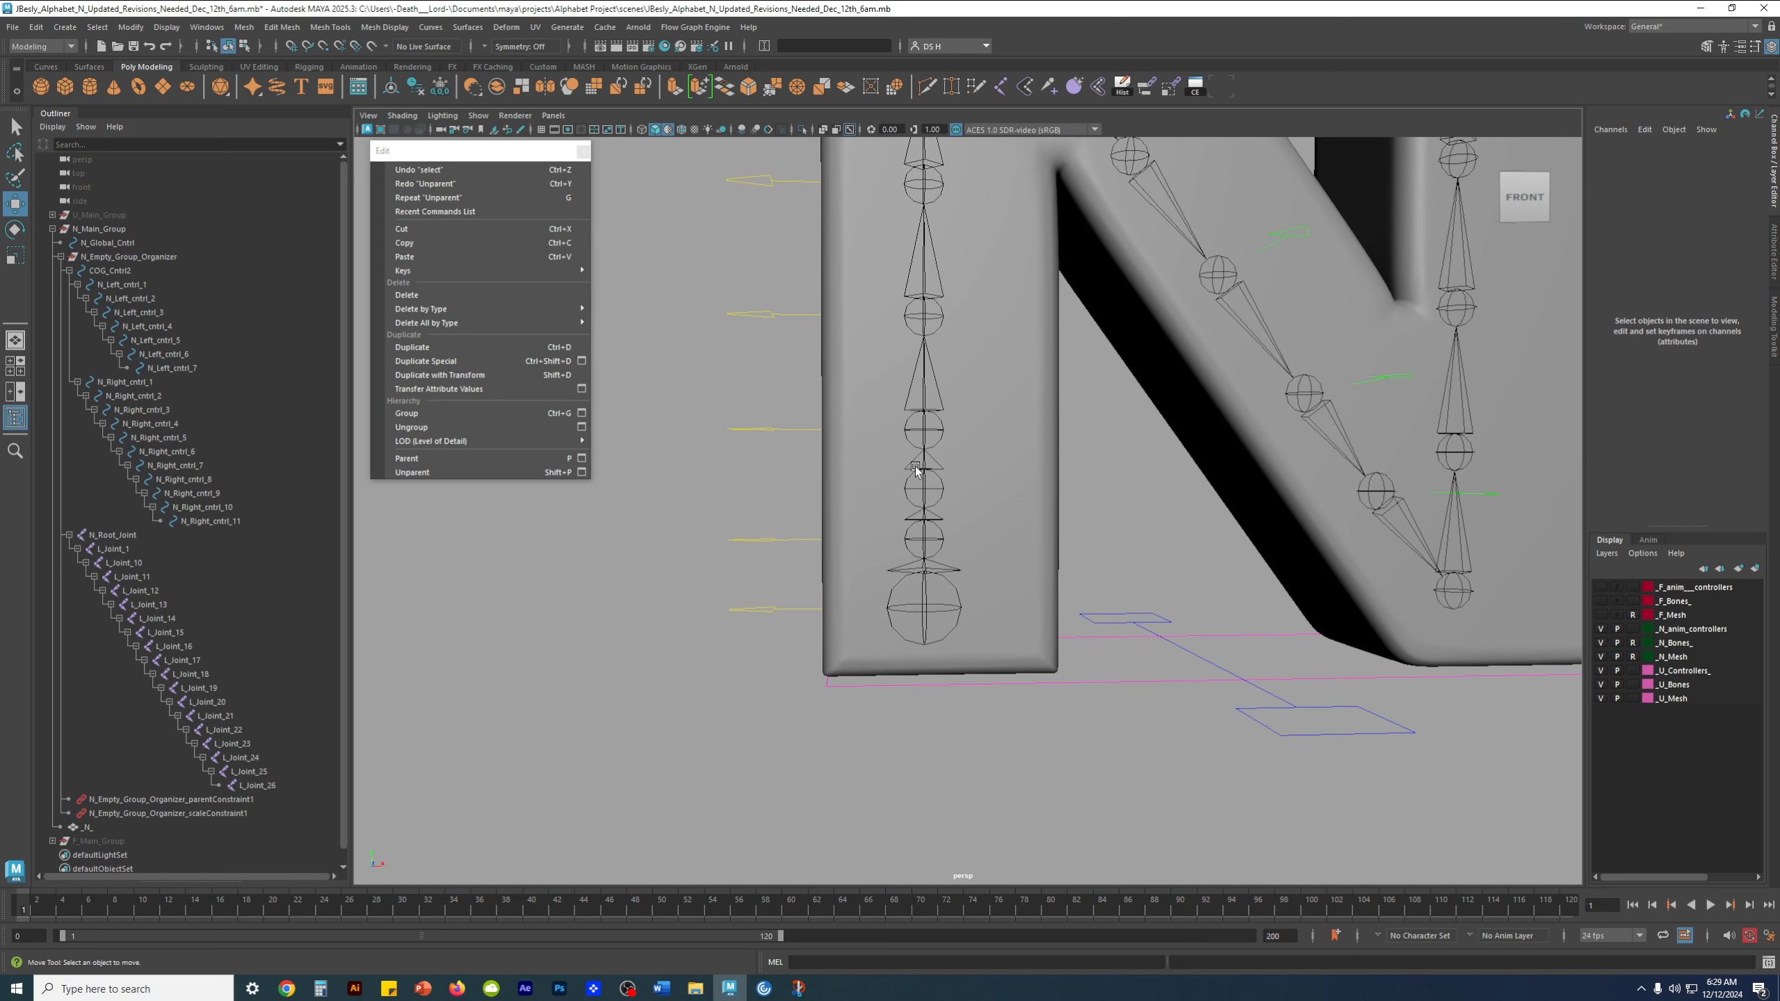
left_click(1632, 643)
left_click(926, 489)
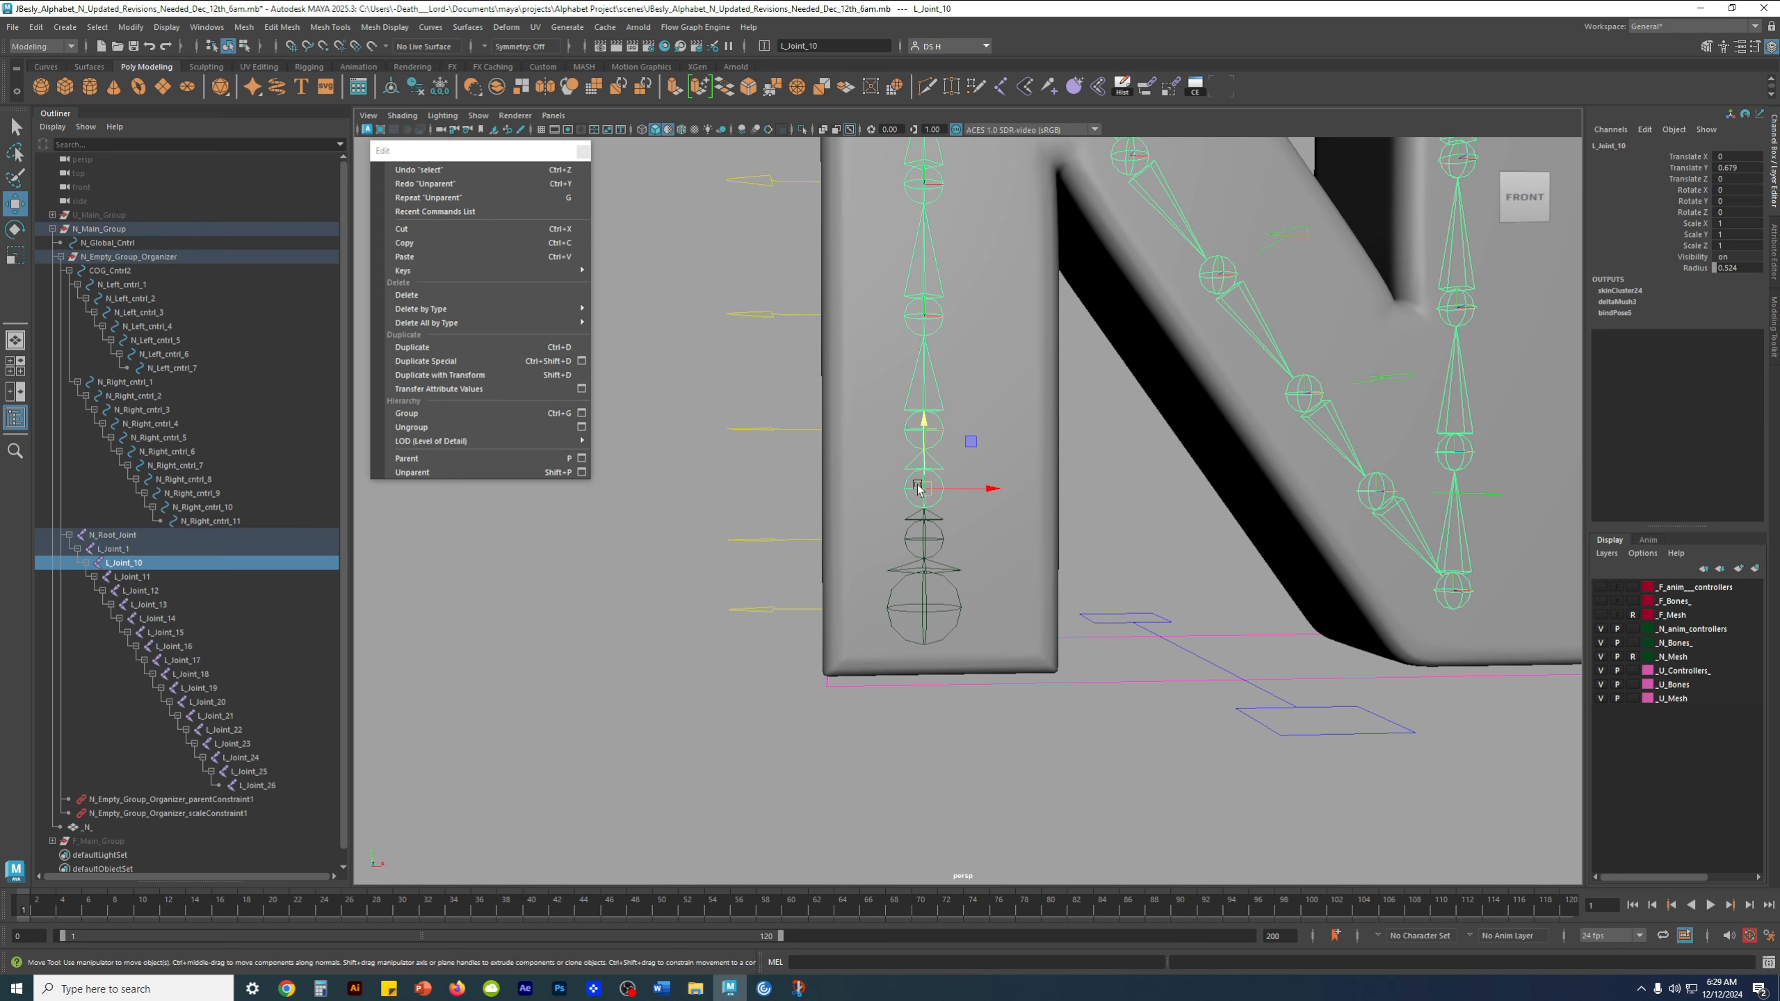
left_click_drag(1078, 494, 1153, 596, "alt")
left_click(1124, 586)
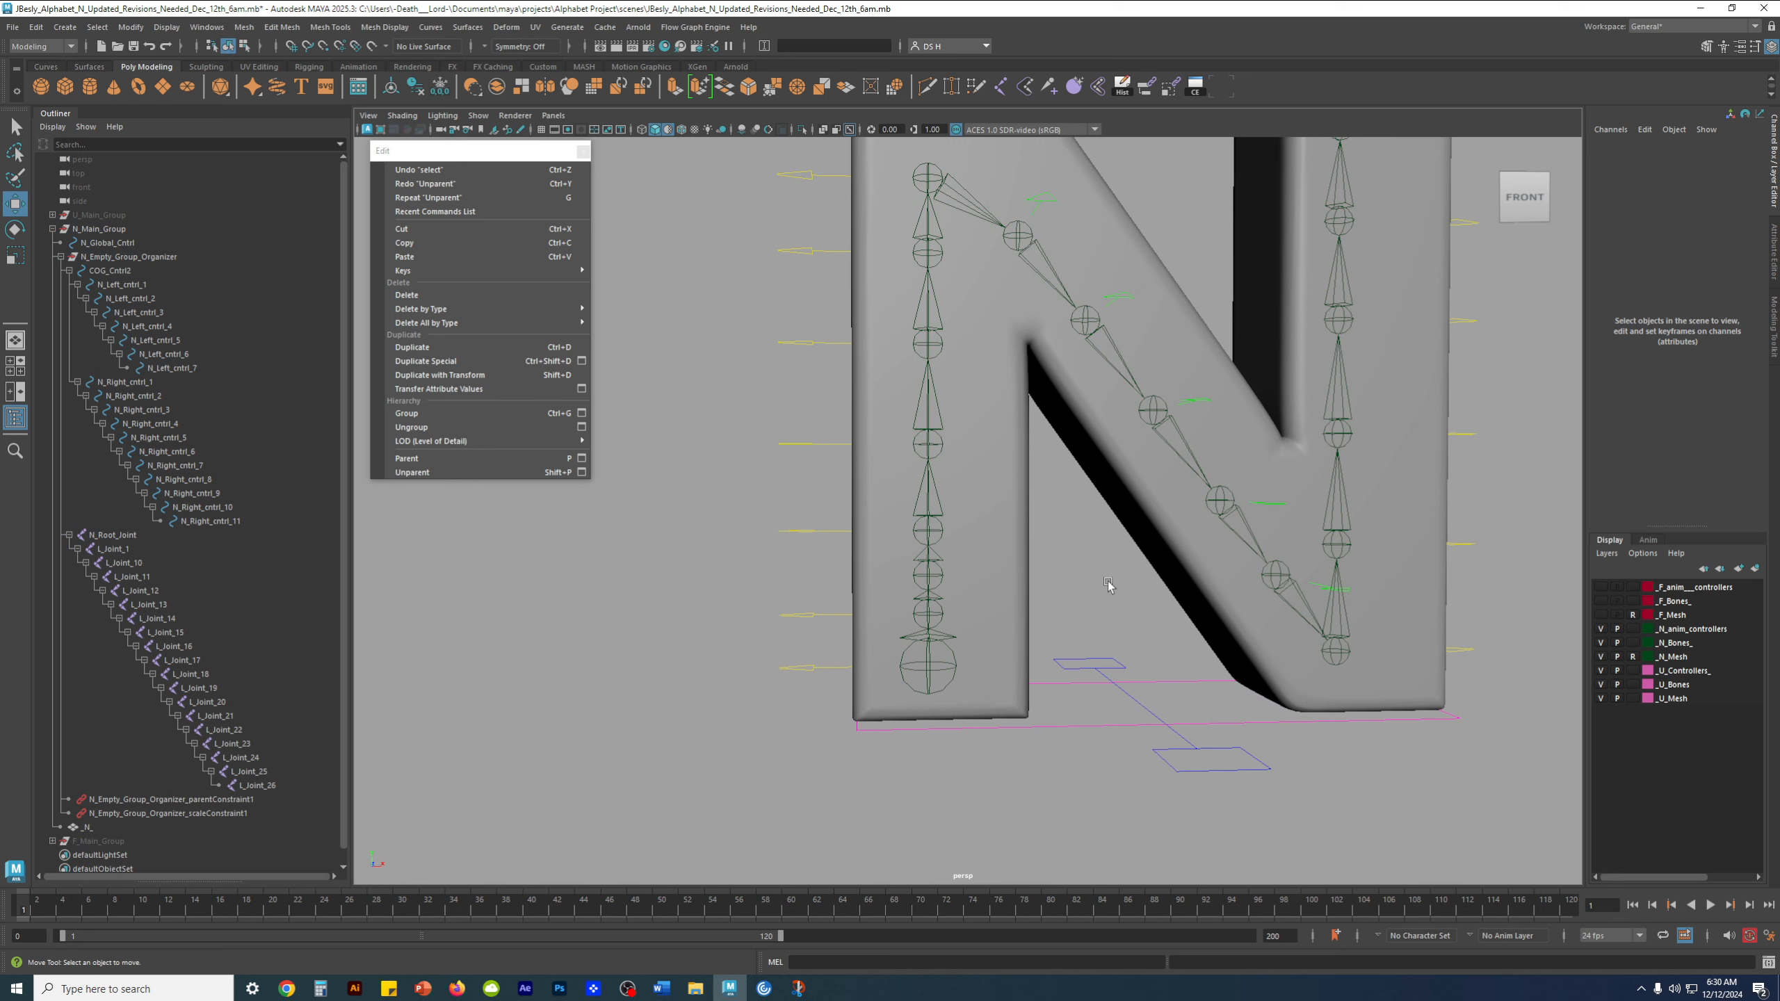
left_click(916, 570)
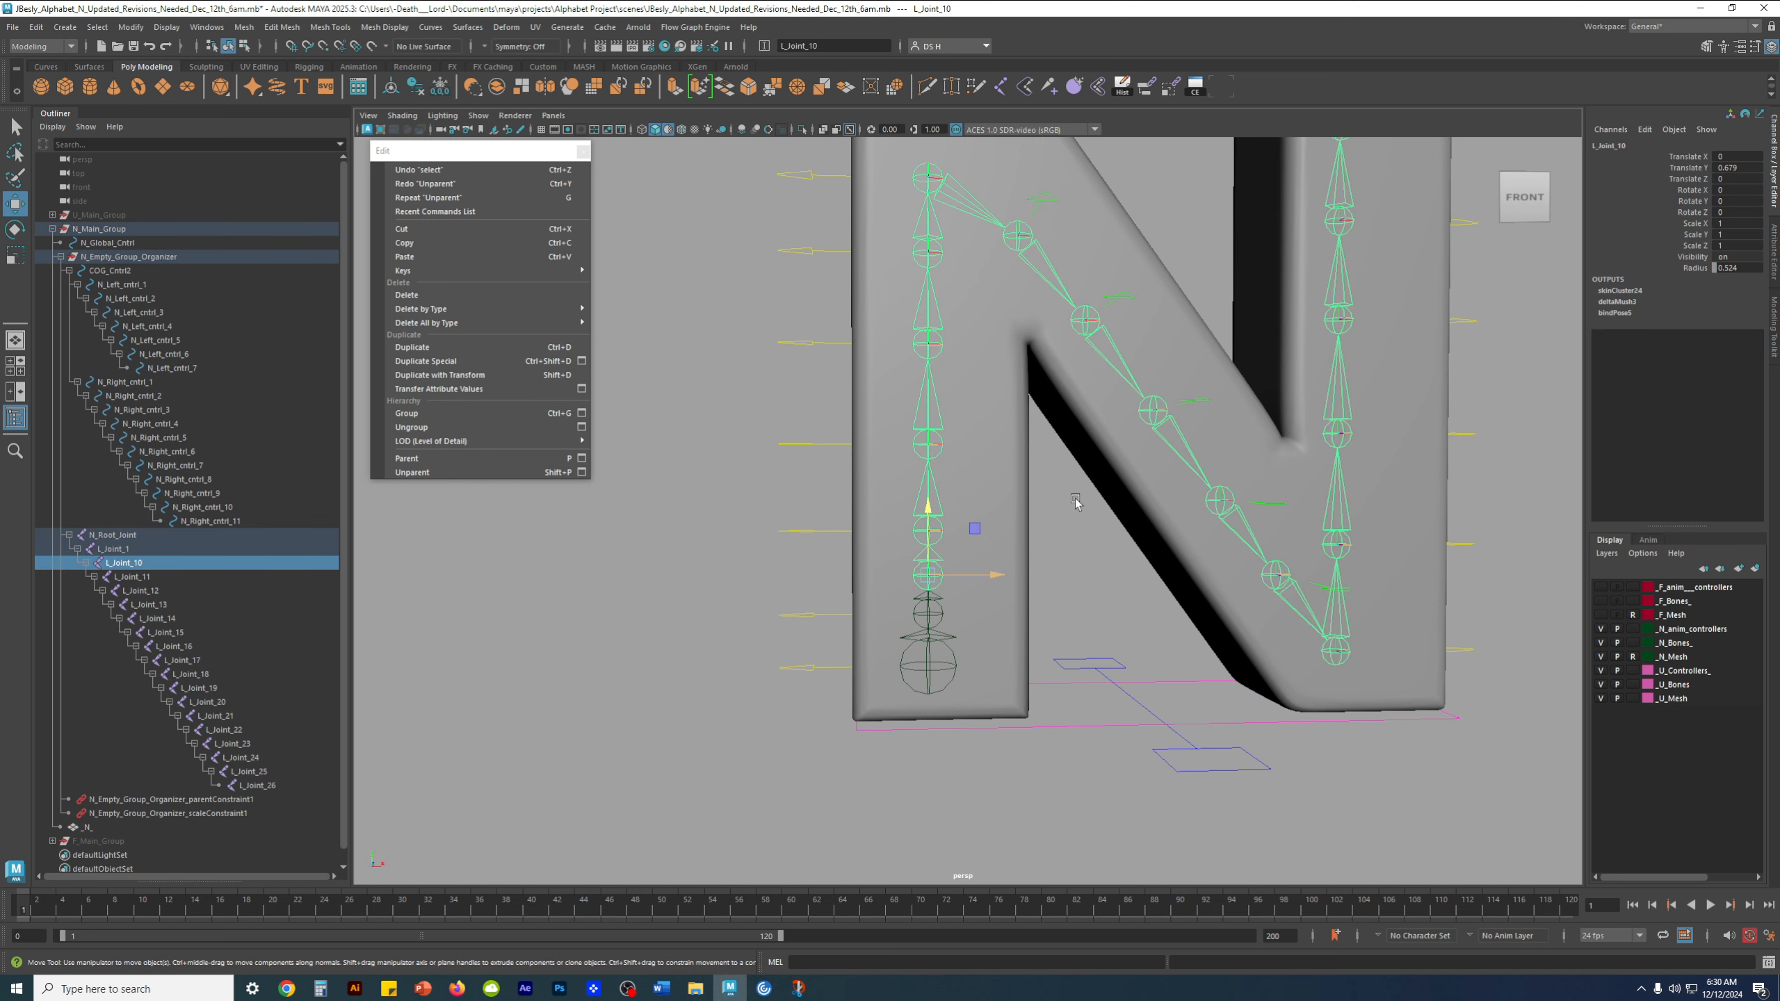
middle_click_drag(1073, 508, 1069, 556, "alt")
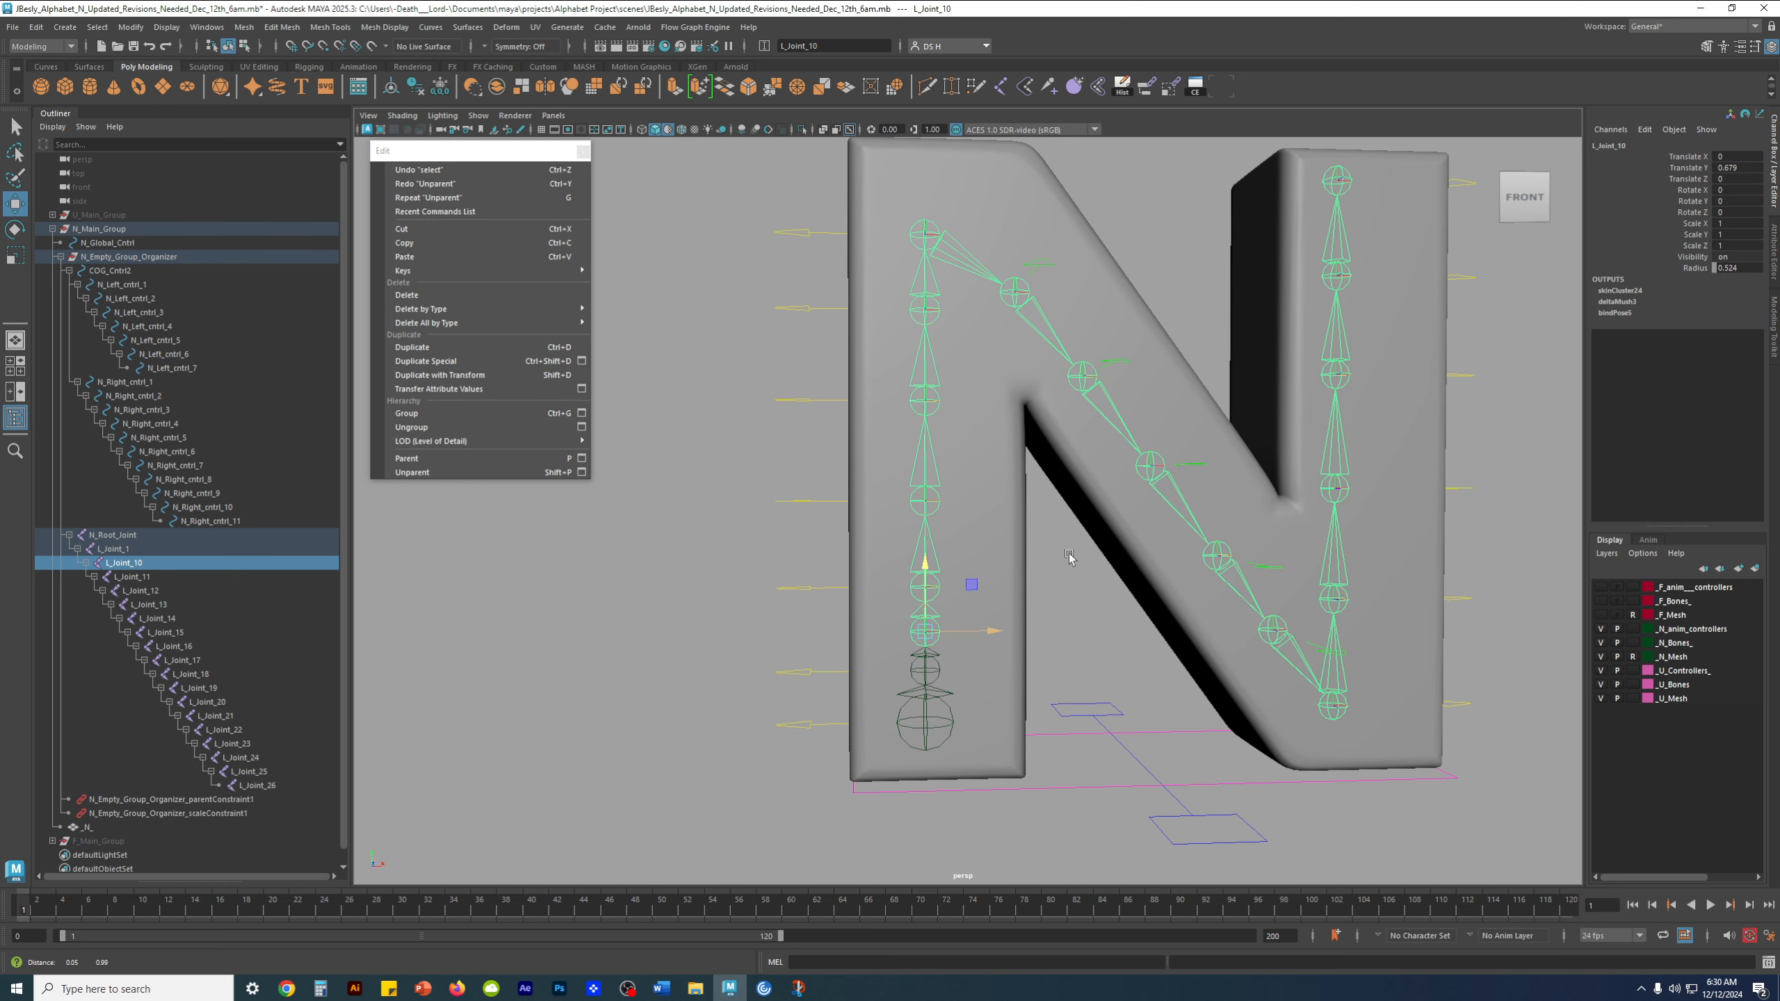
middle_click_drag(1069, 558, 1085, 477, "alt")
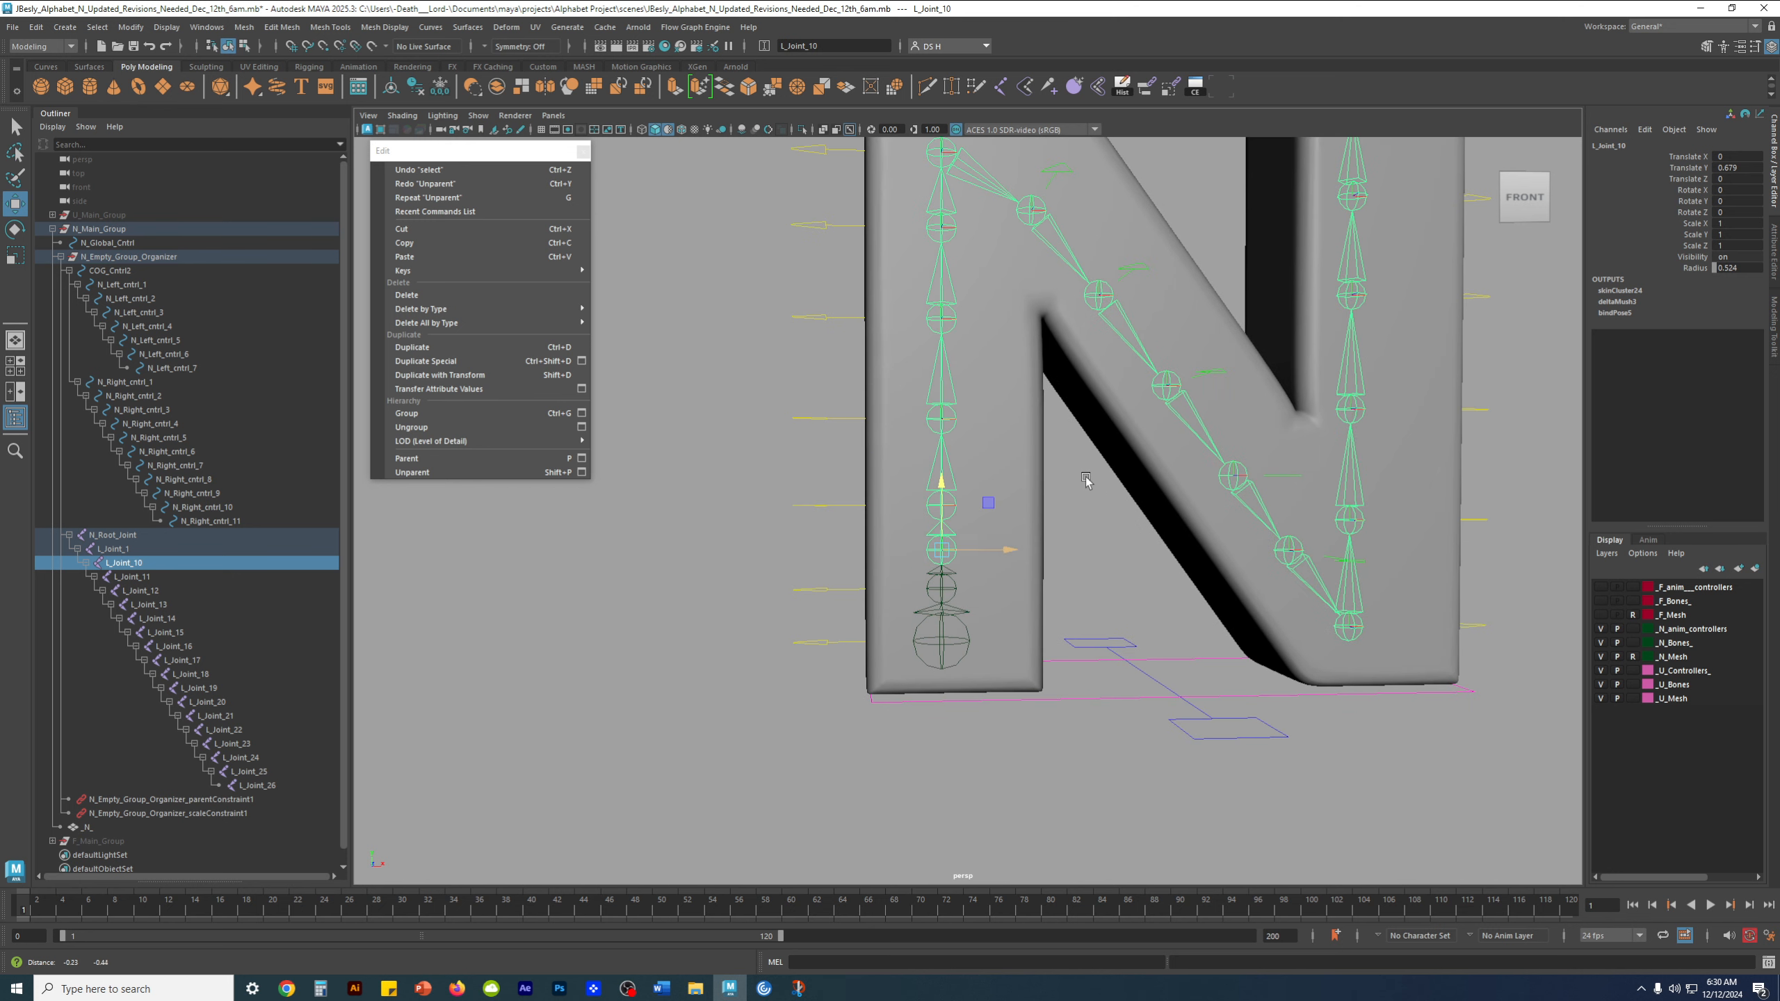
Unparent L_Joint_11 and L_Joint_10 from the joint chain, one after the other
left_click(1124, 534)
left_click(948, 506)
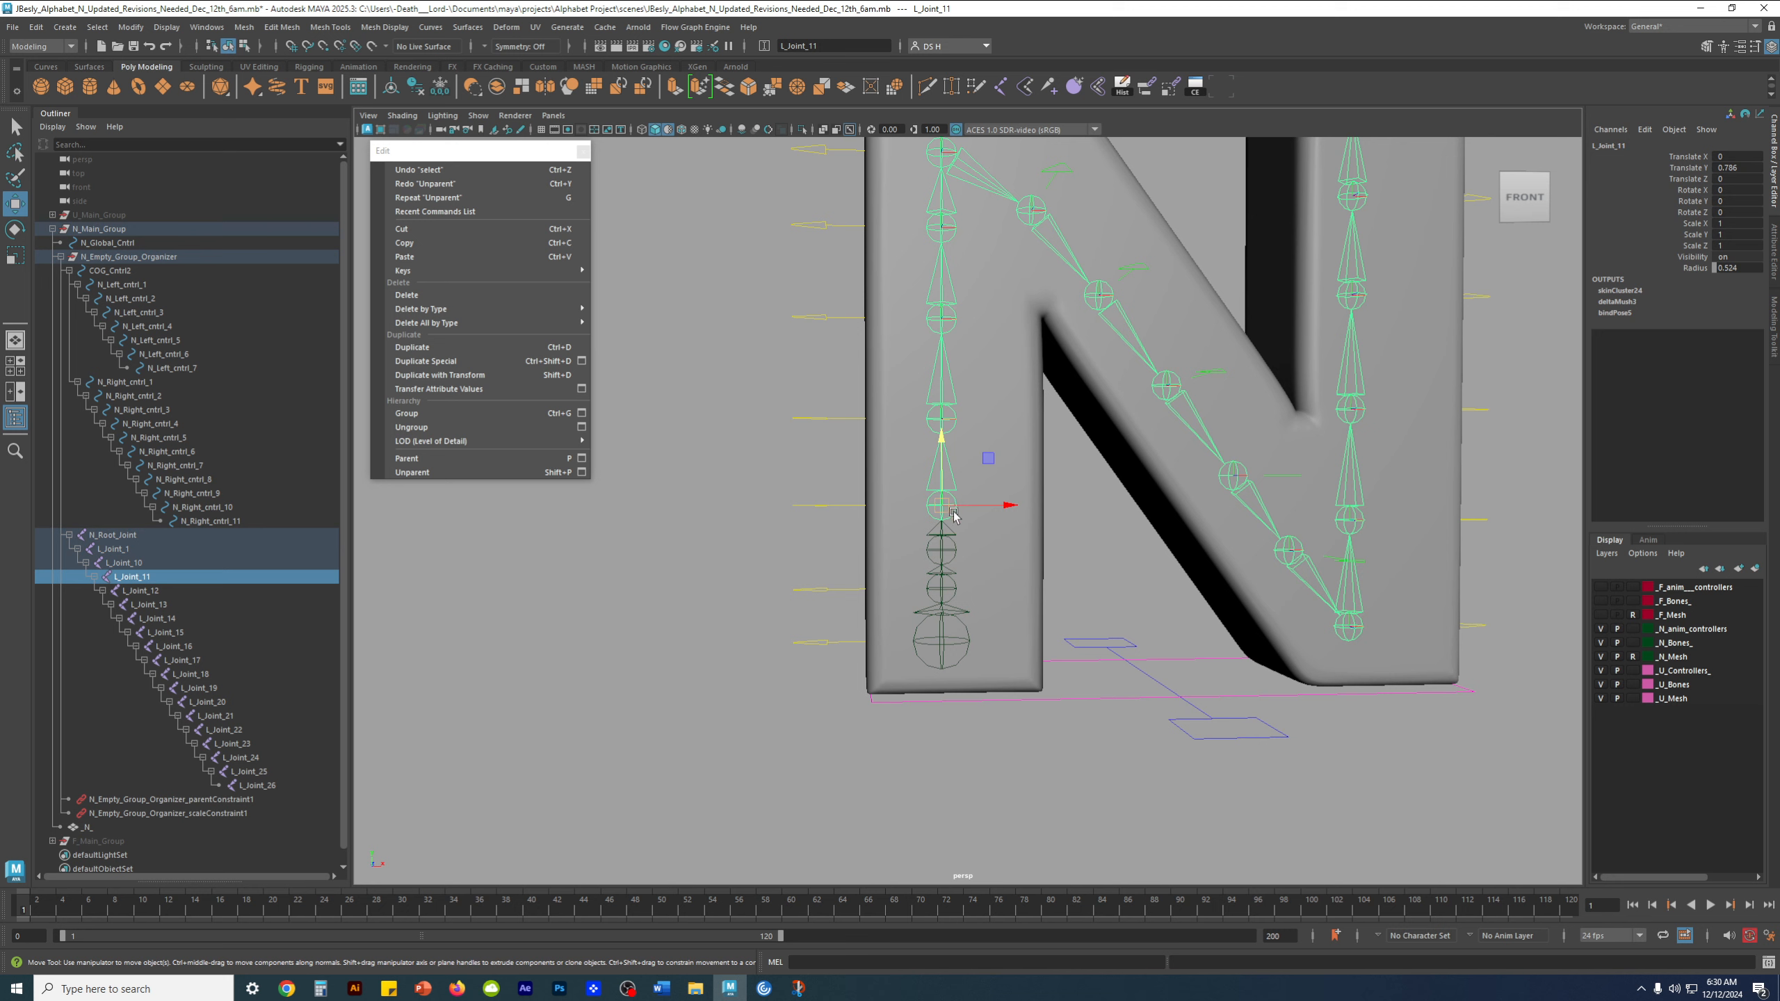
key("shift+p")
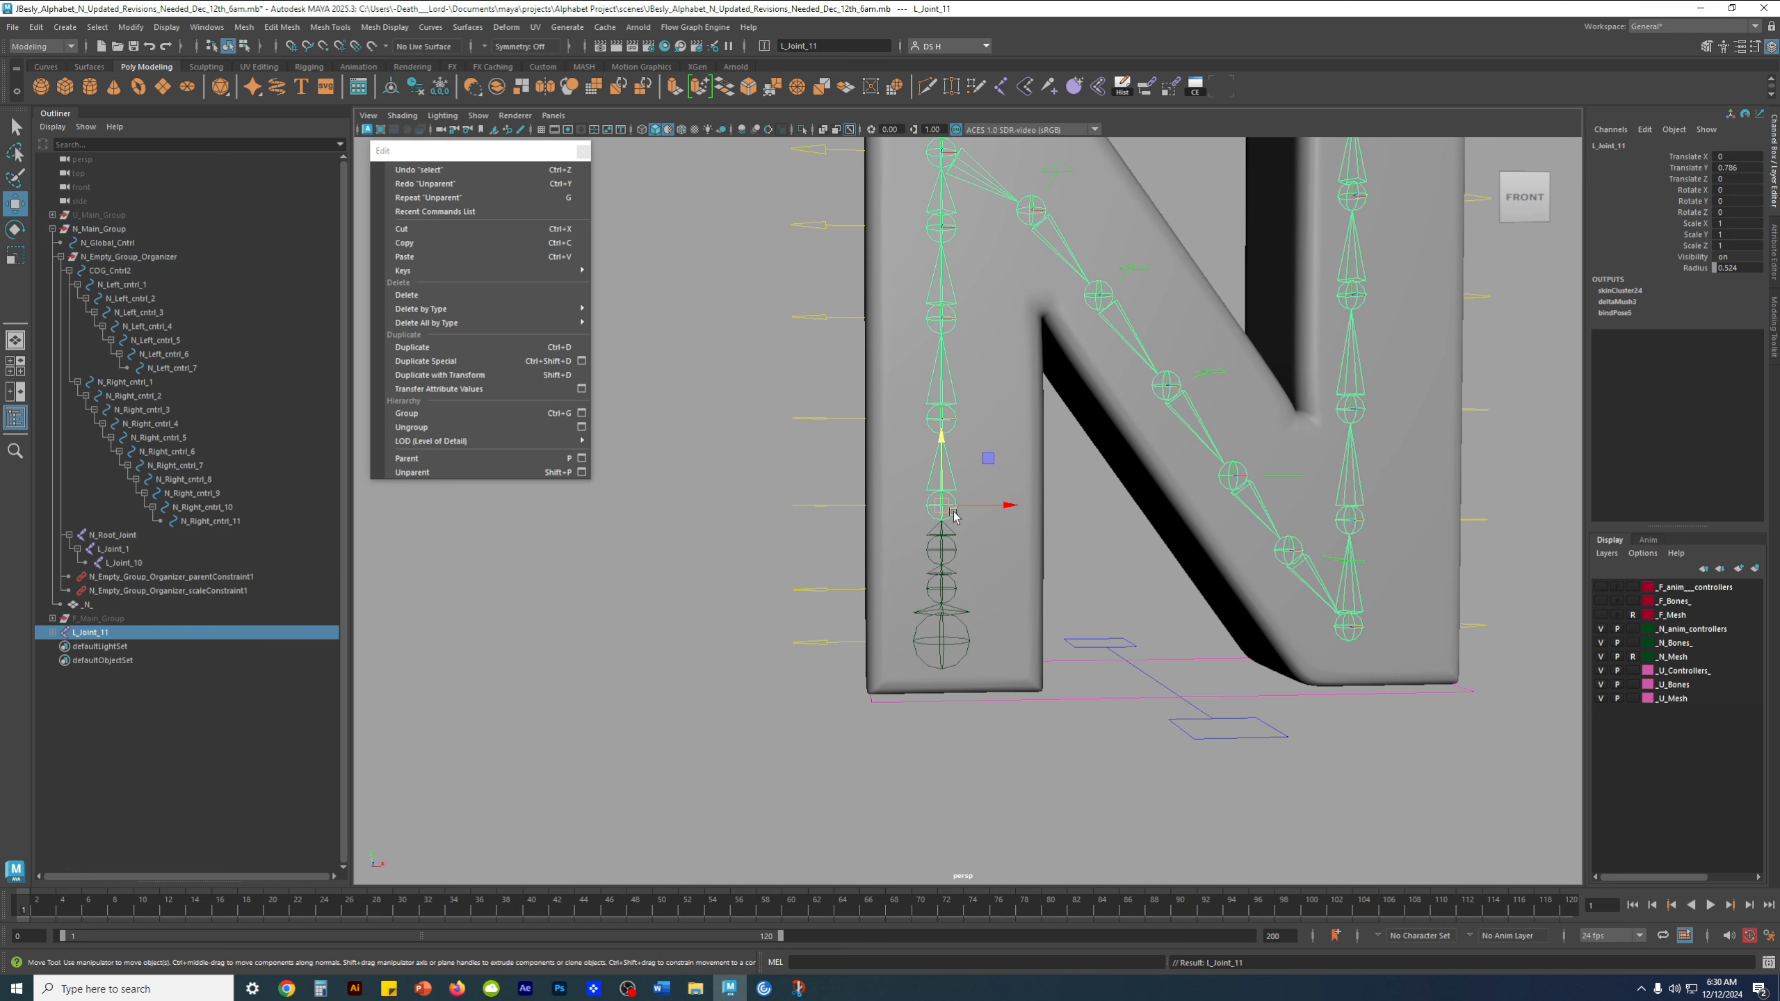
left_click(943, 551)
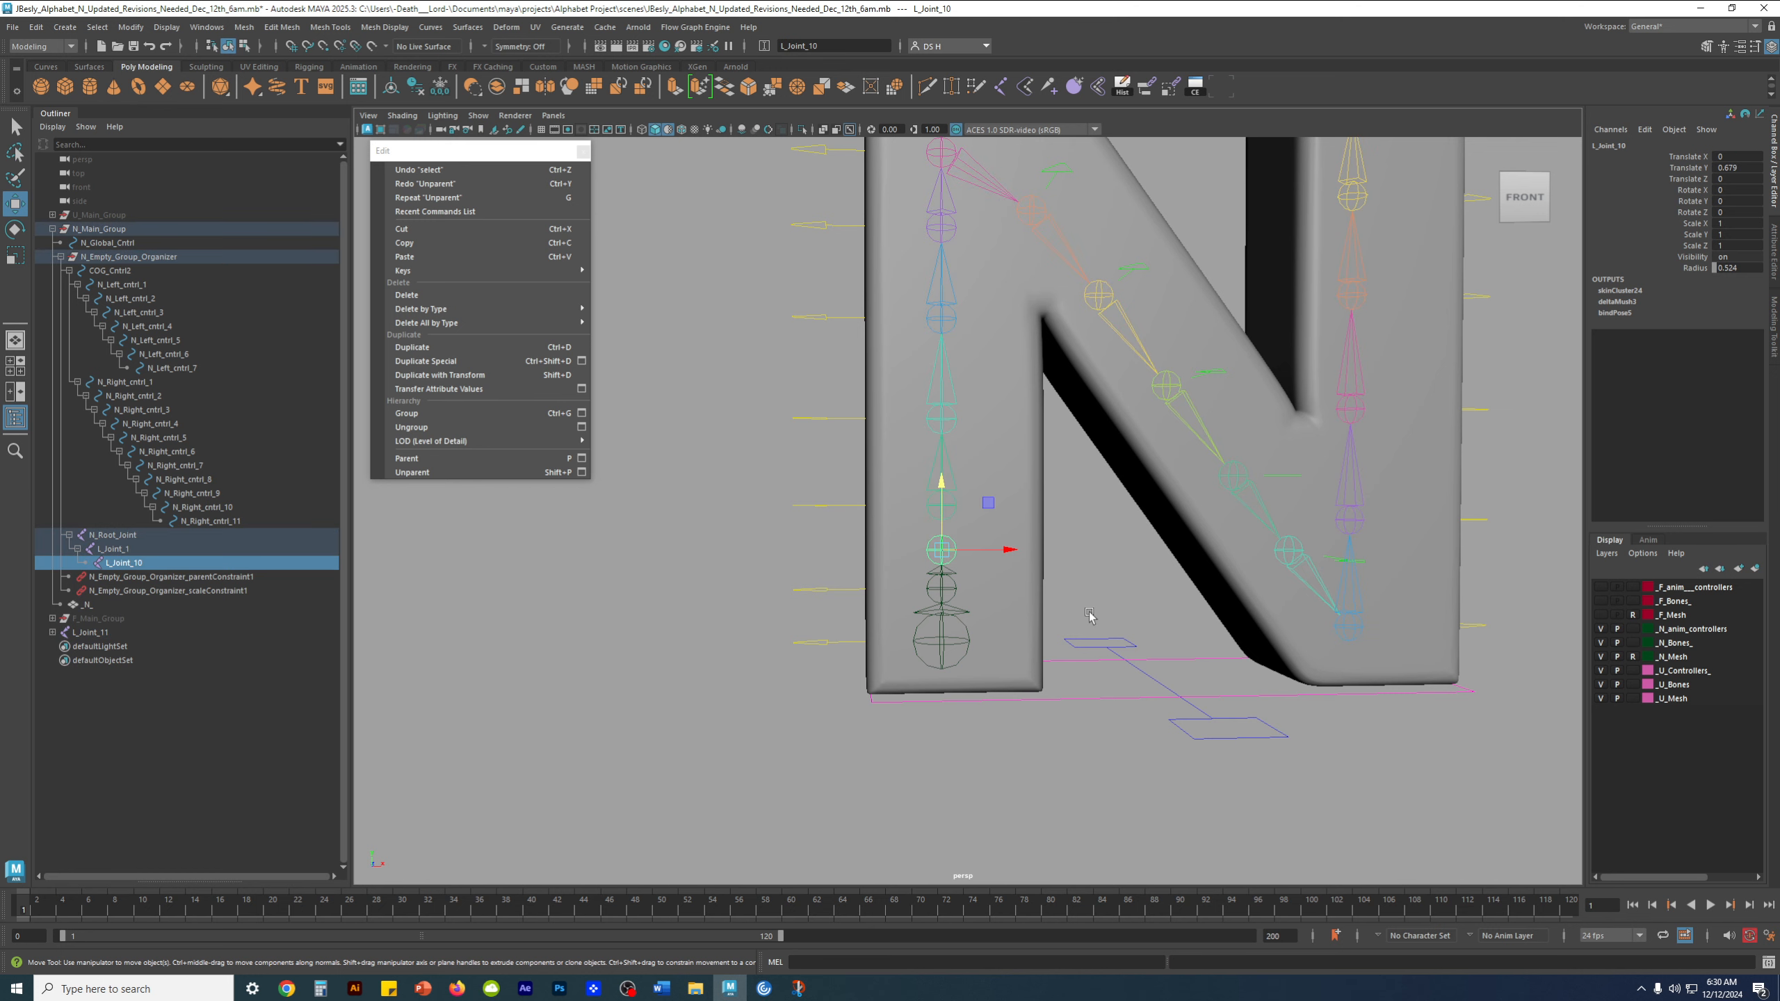
key("shift+p")
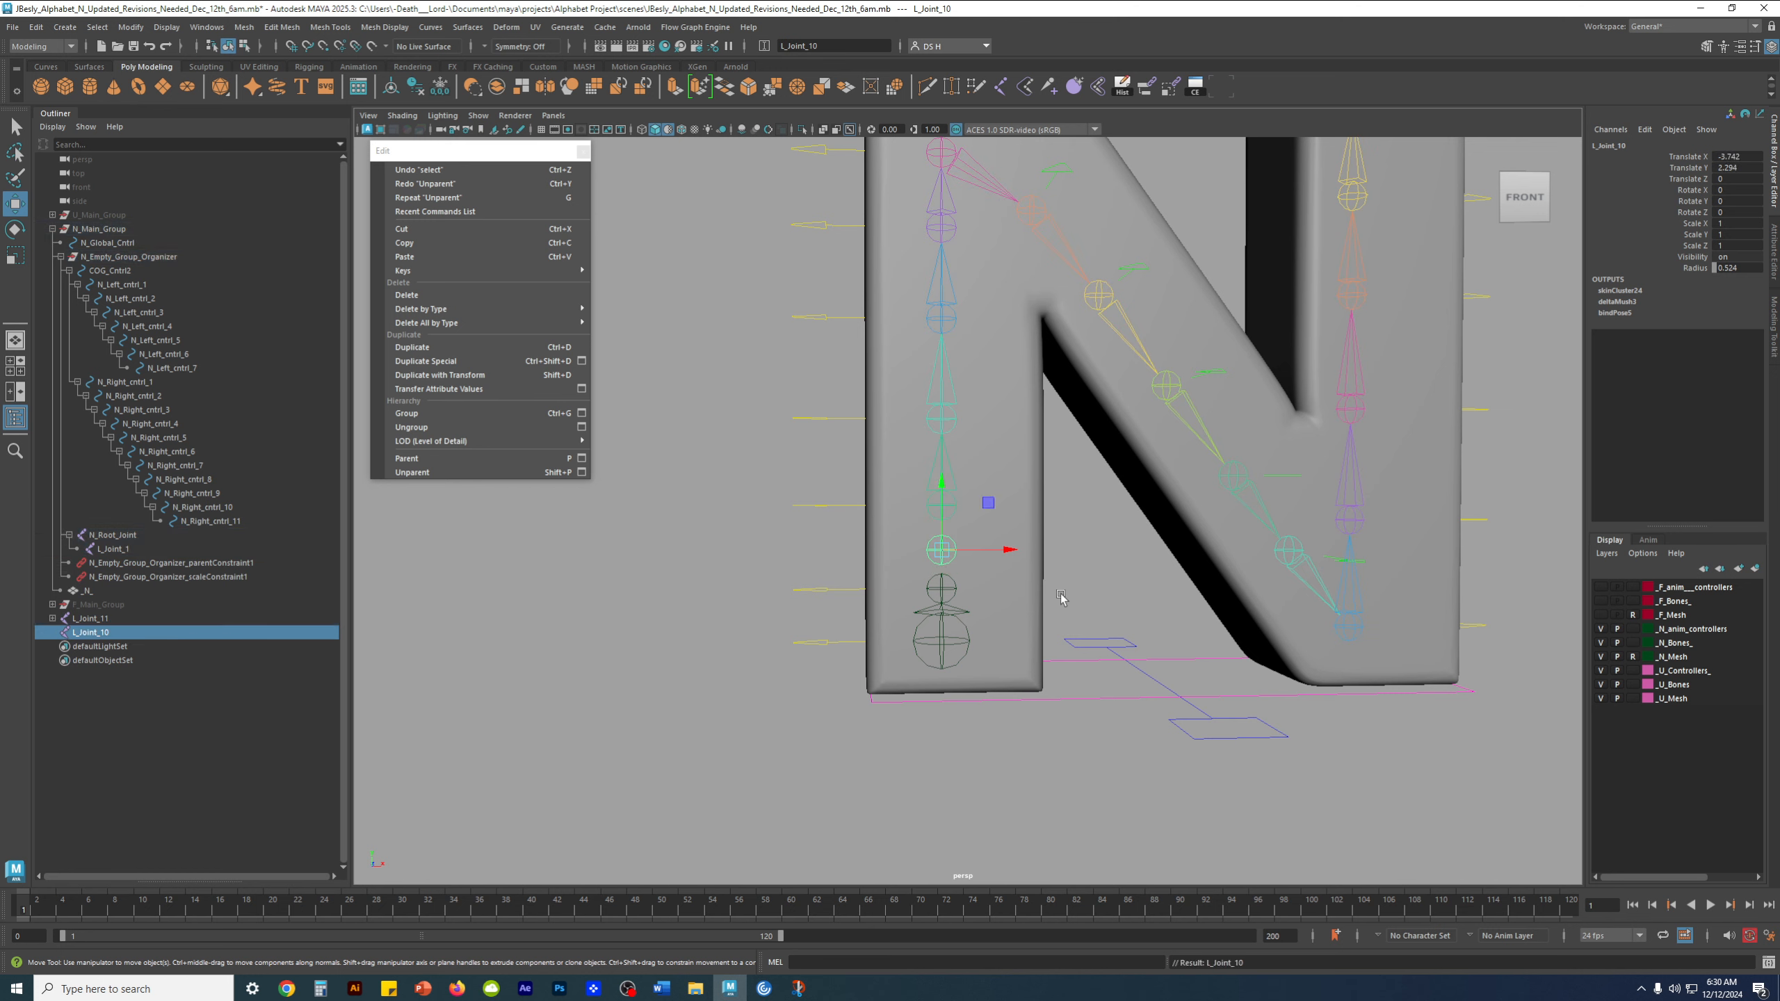
left_click(1062, 586)
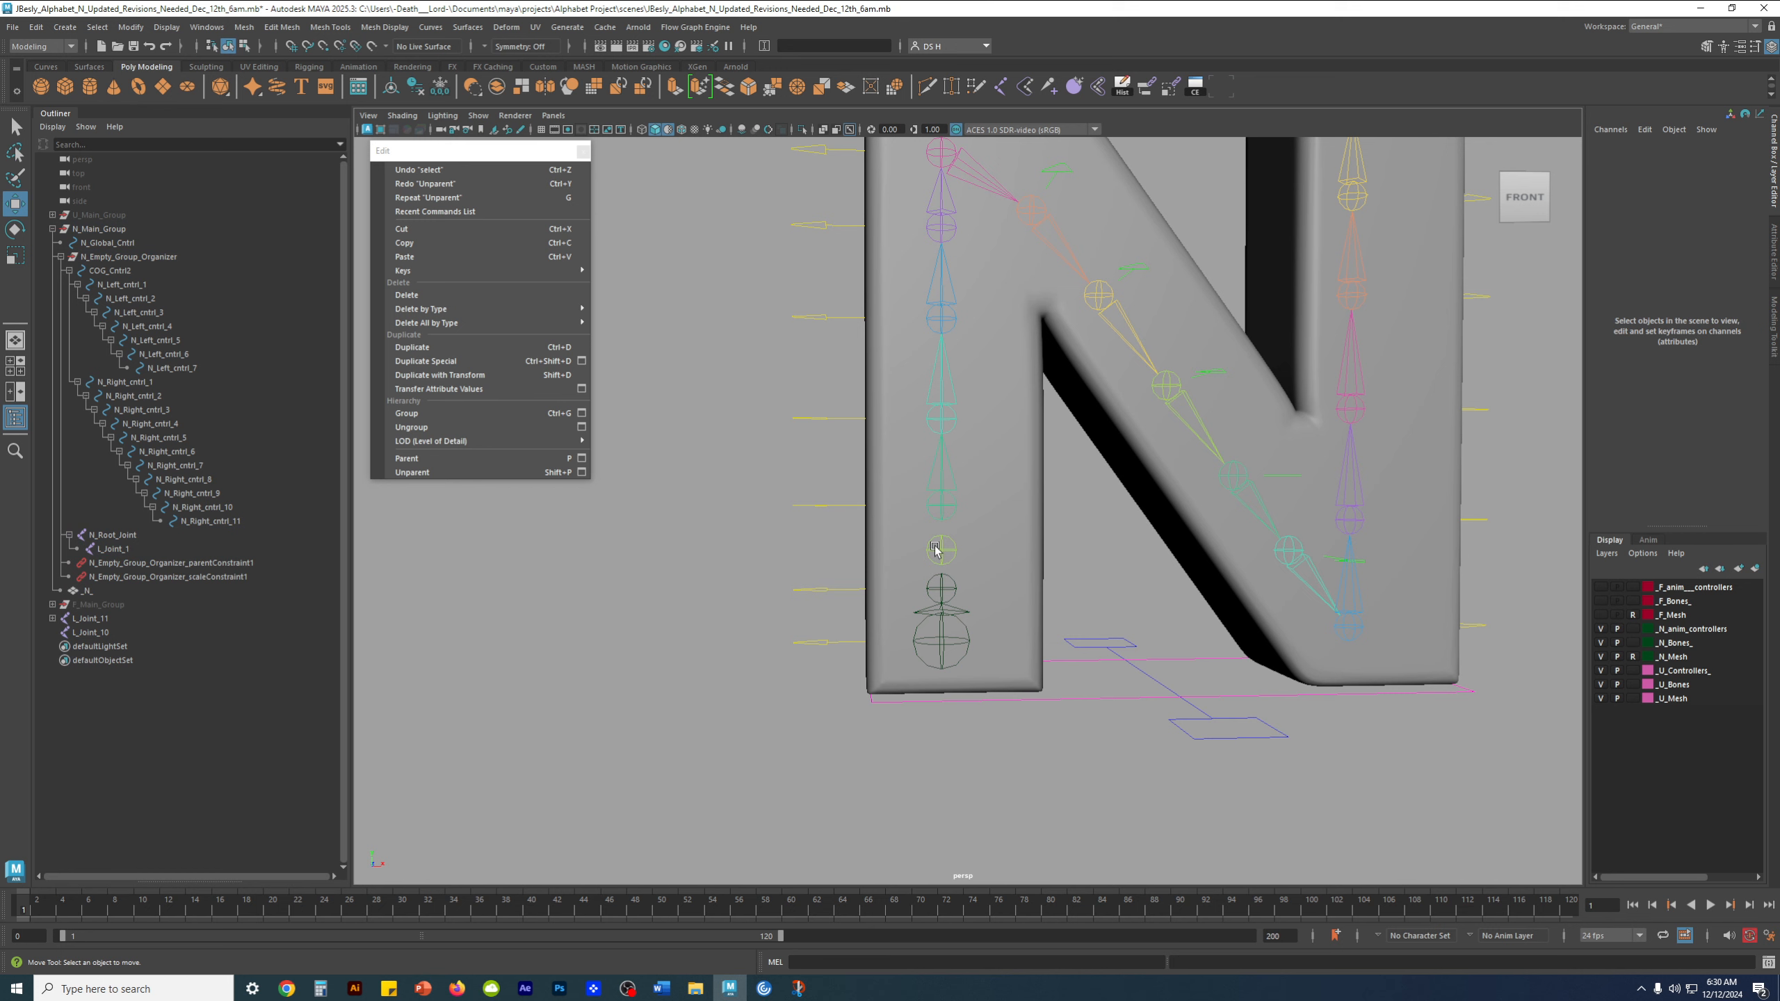
Undo the unparenting of L_Joint_10 and L_Joint_11 and clear the selection
key("ctrl+z")
key("ctrl+z")
key("ctrl+z")
left_click(1090, 559)
scroll(1020, 584, "up", 4)
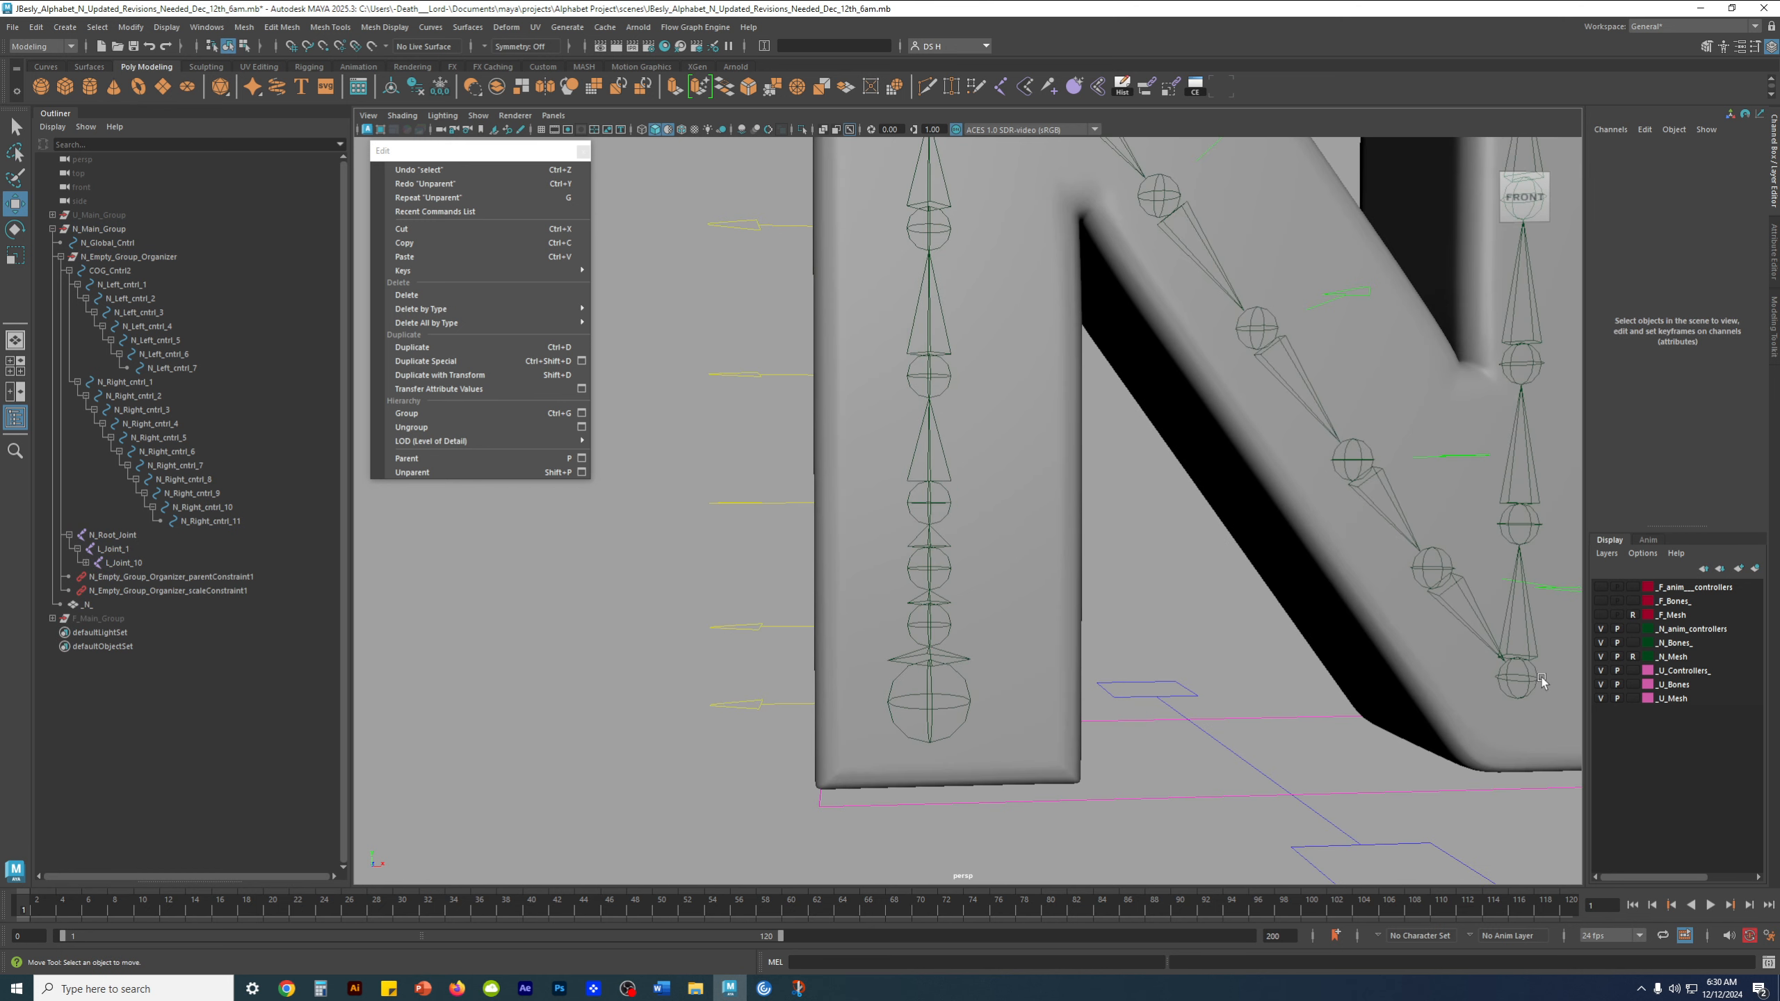
Select L_Joint_10 in the left leg again and switch to the Select tool
left_click(1632, 657)
left_click(1632, 655)
left_click(929, 570)
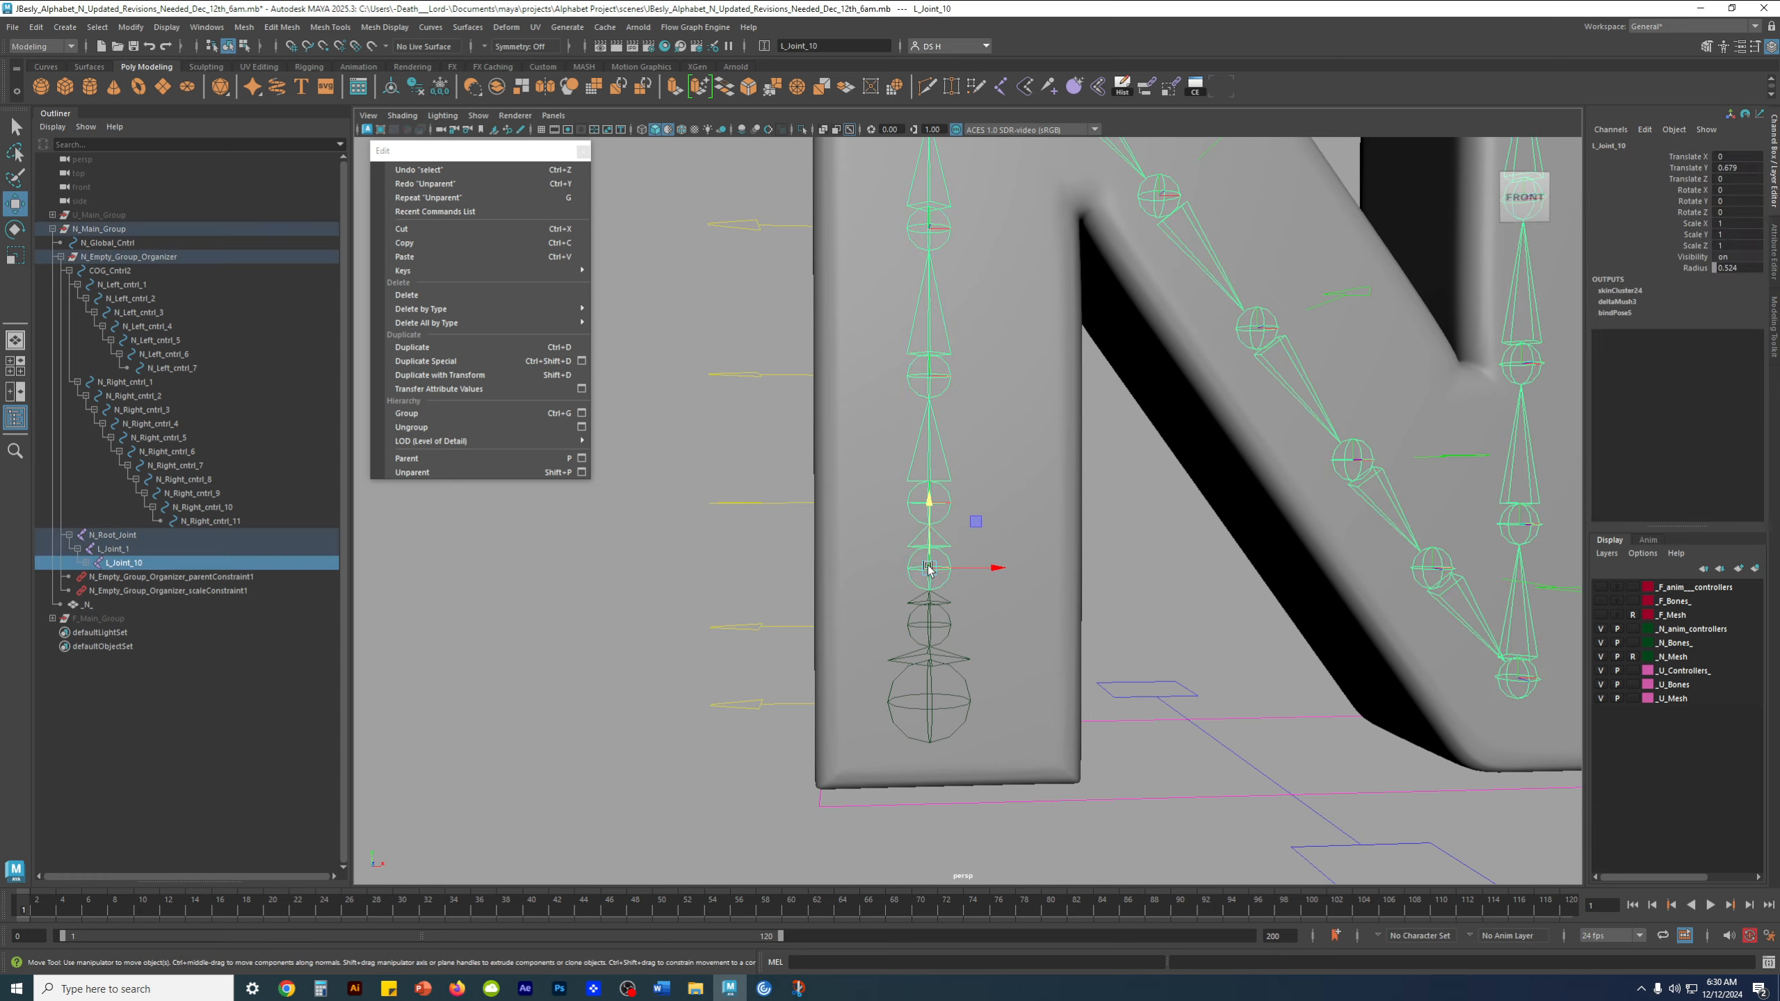
mouse_move(929, 571)
left_mouse_down("alt")
mouse_move(959, 573)
mouse_move(938, 577)
left_mouse_up("alt")
key("q")
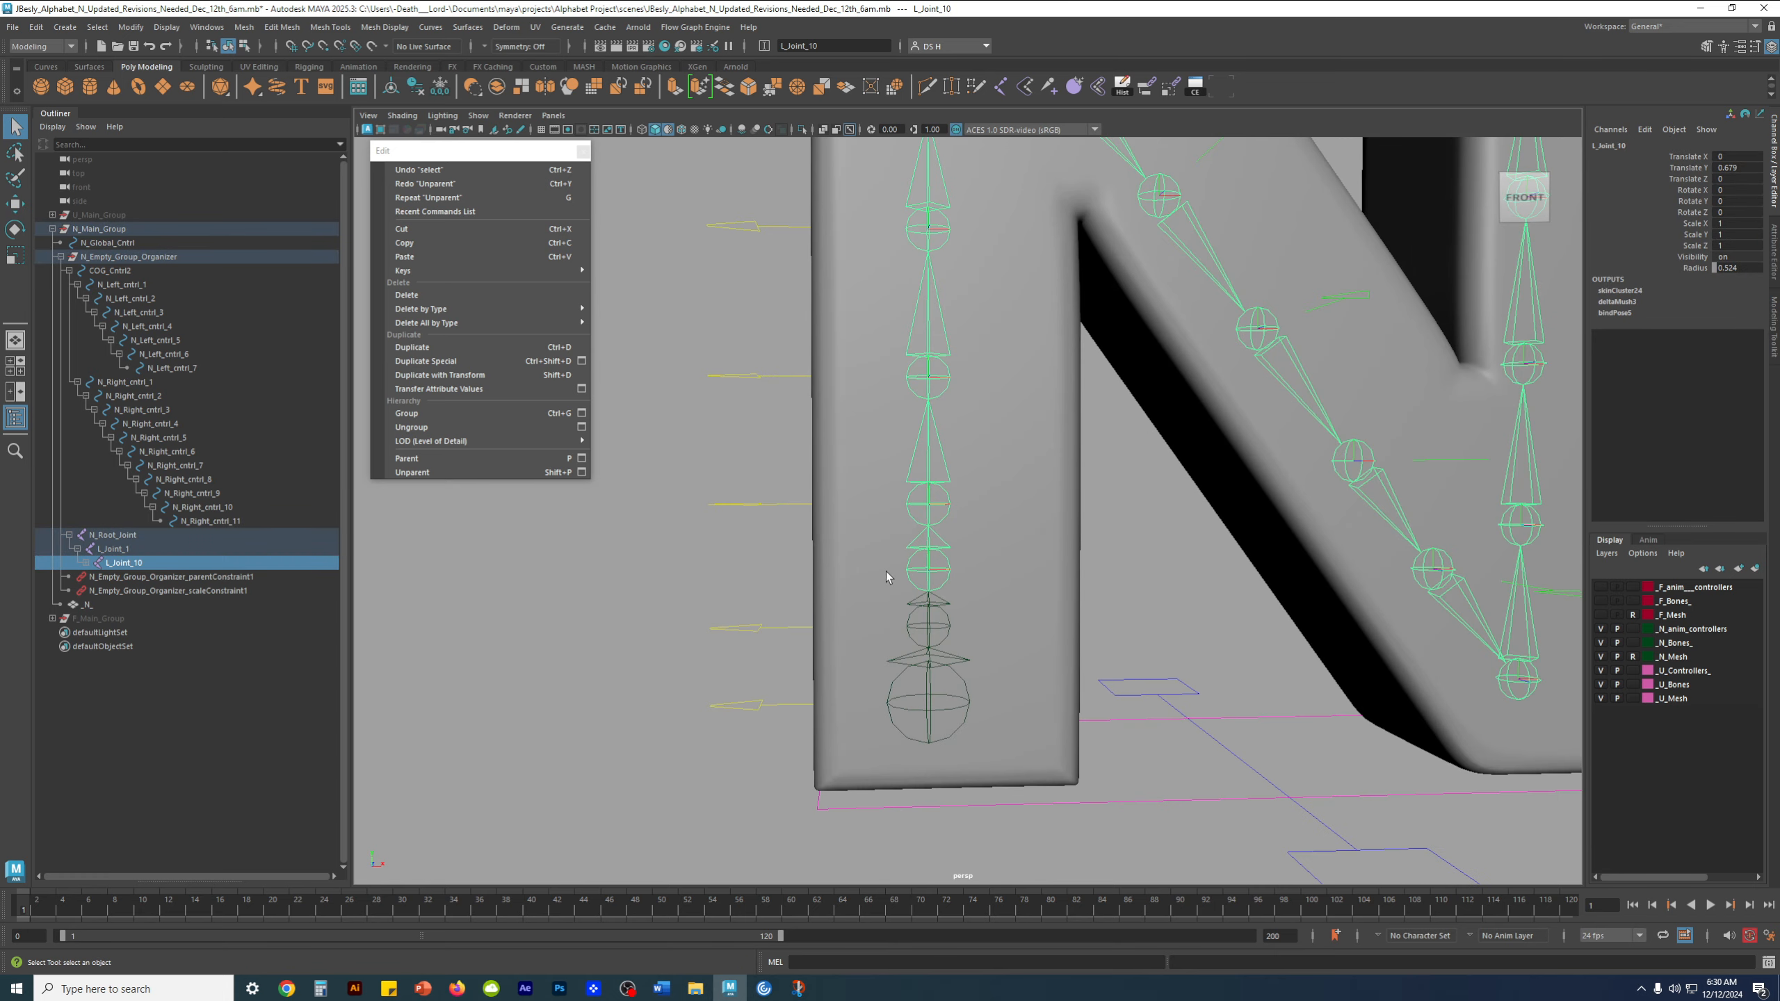
mouse_move(940, 567)
left_mouse_down("alt")
mouse_move(1057, 521)
mouse_move(919, 573)
left_mouse_up("alt")
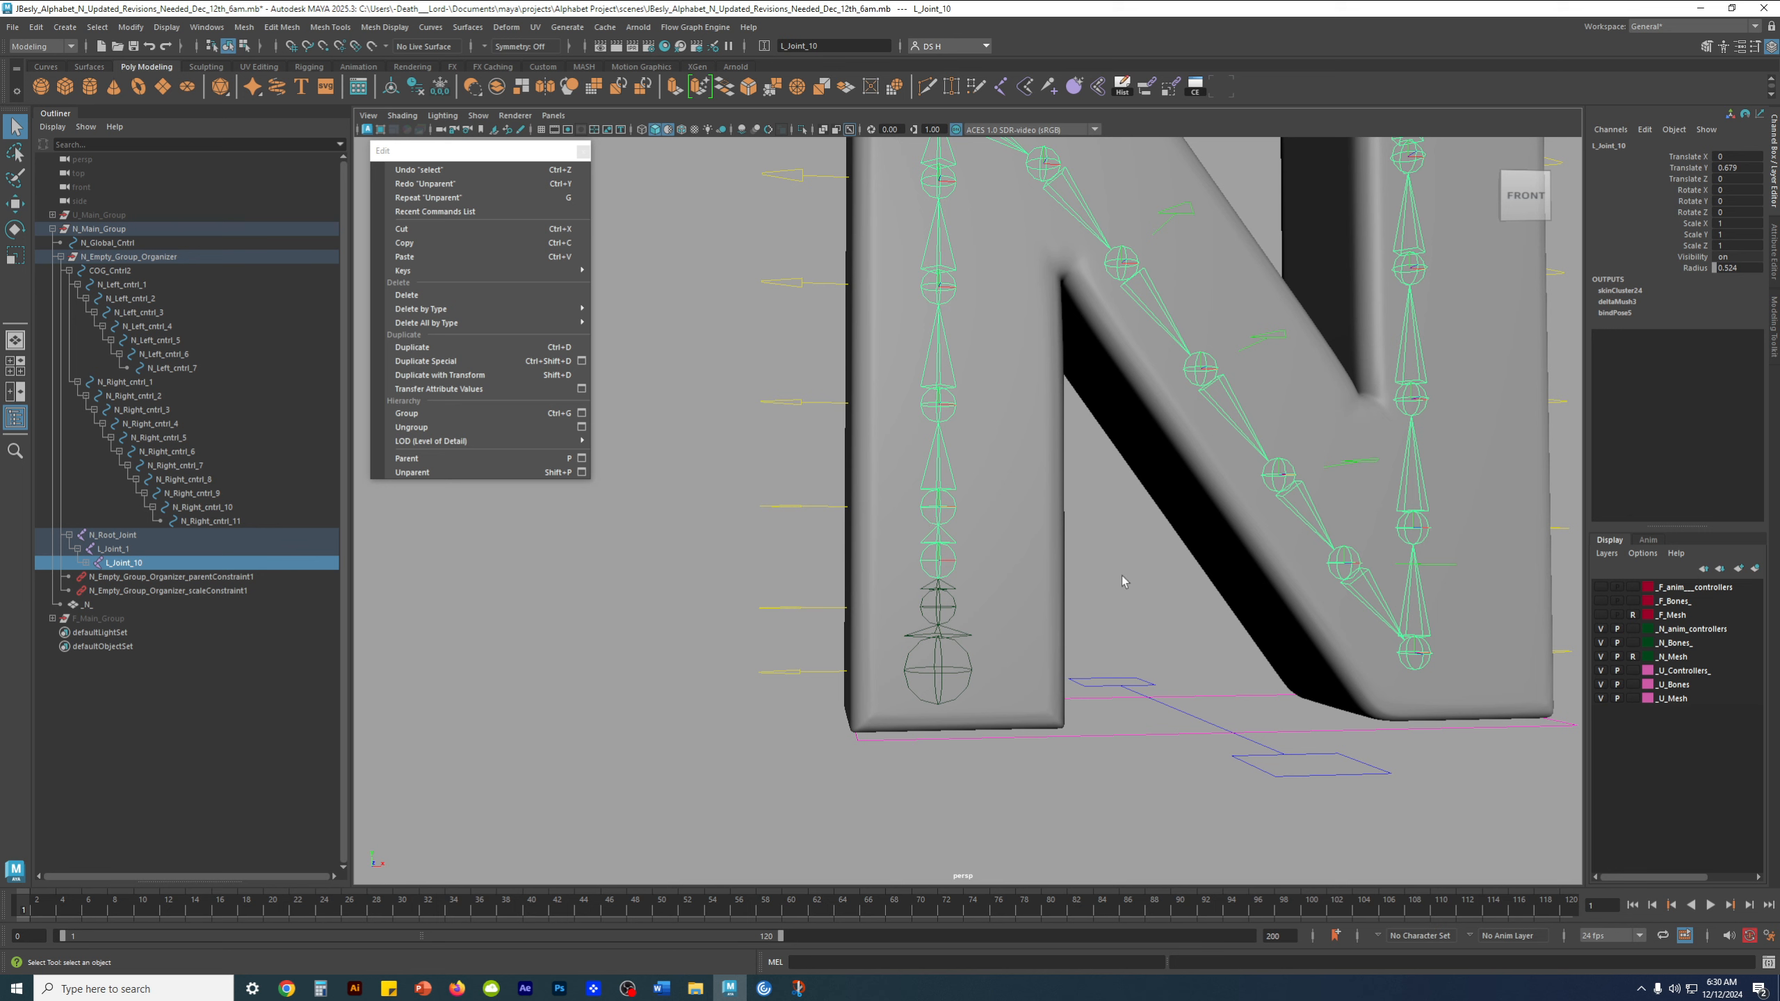
Select L_Joint_11 to examine the joint chain that follows it, and clear the selection
left_click(1003, 566)
left_click(937, 510)
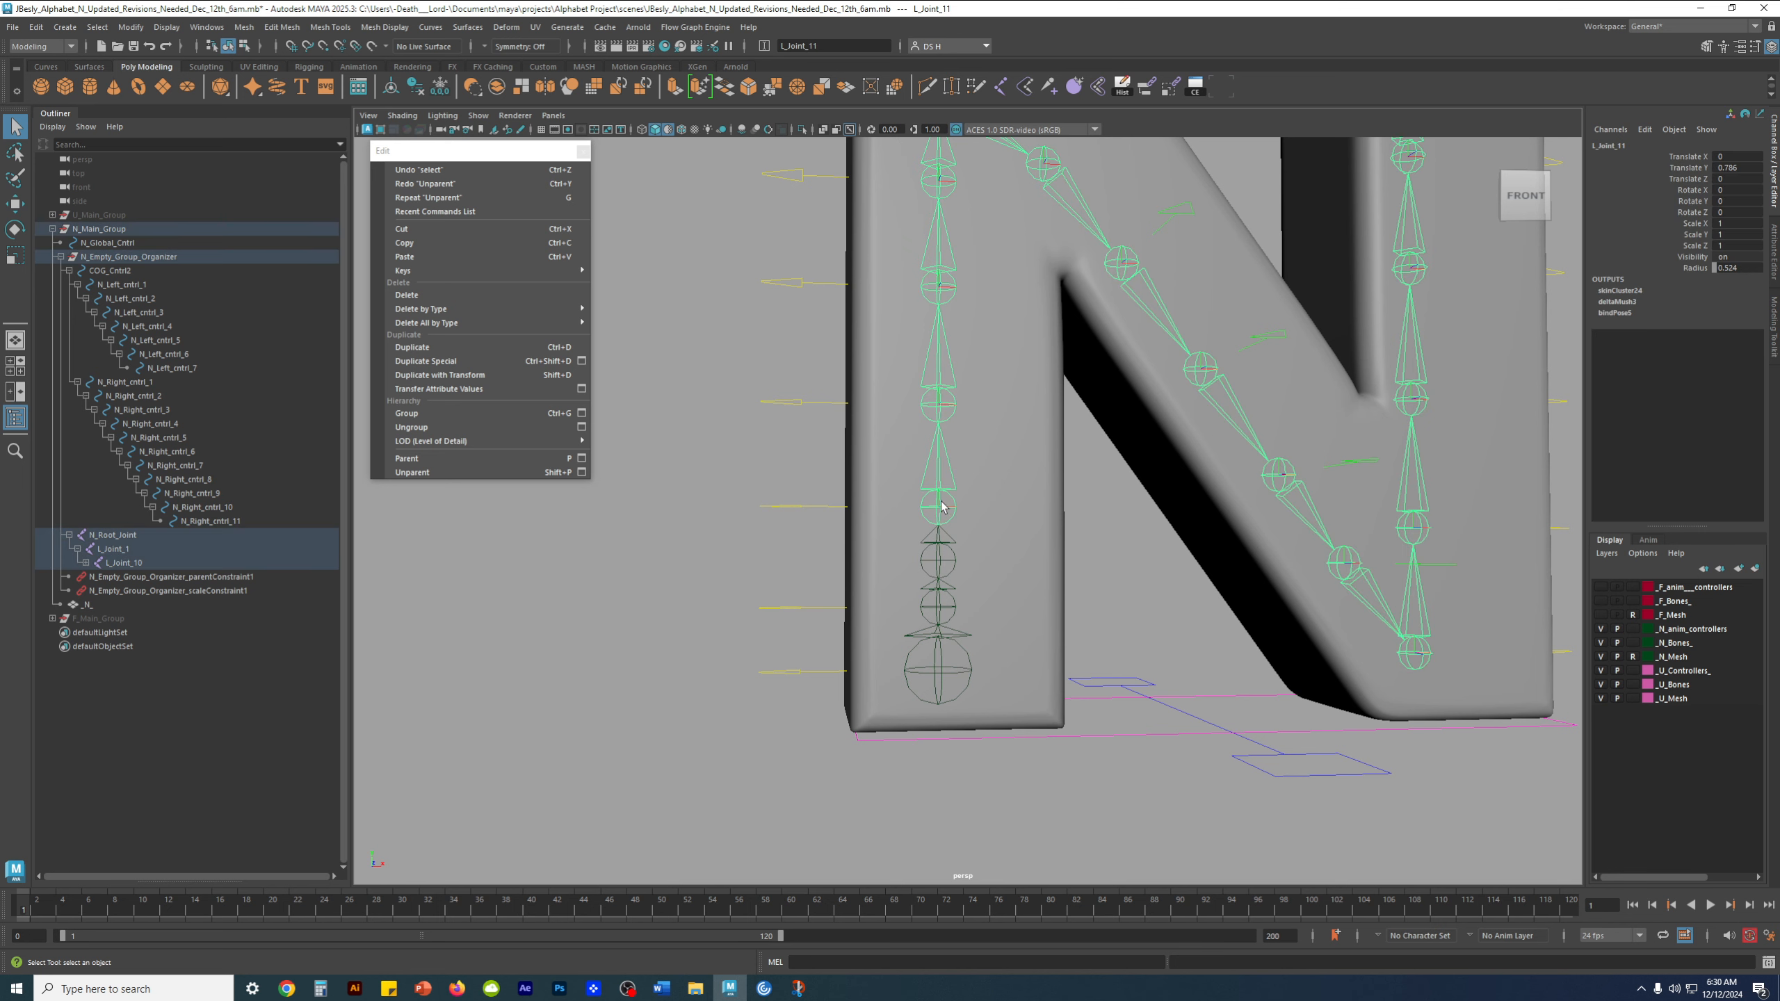
left_click(1050, 537)
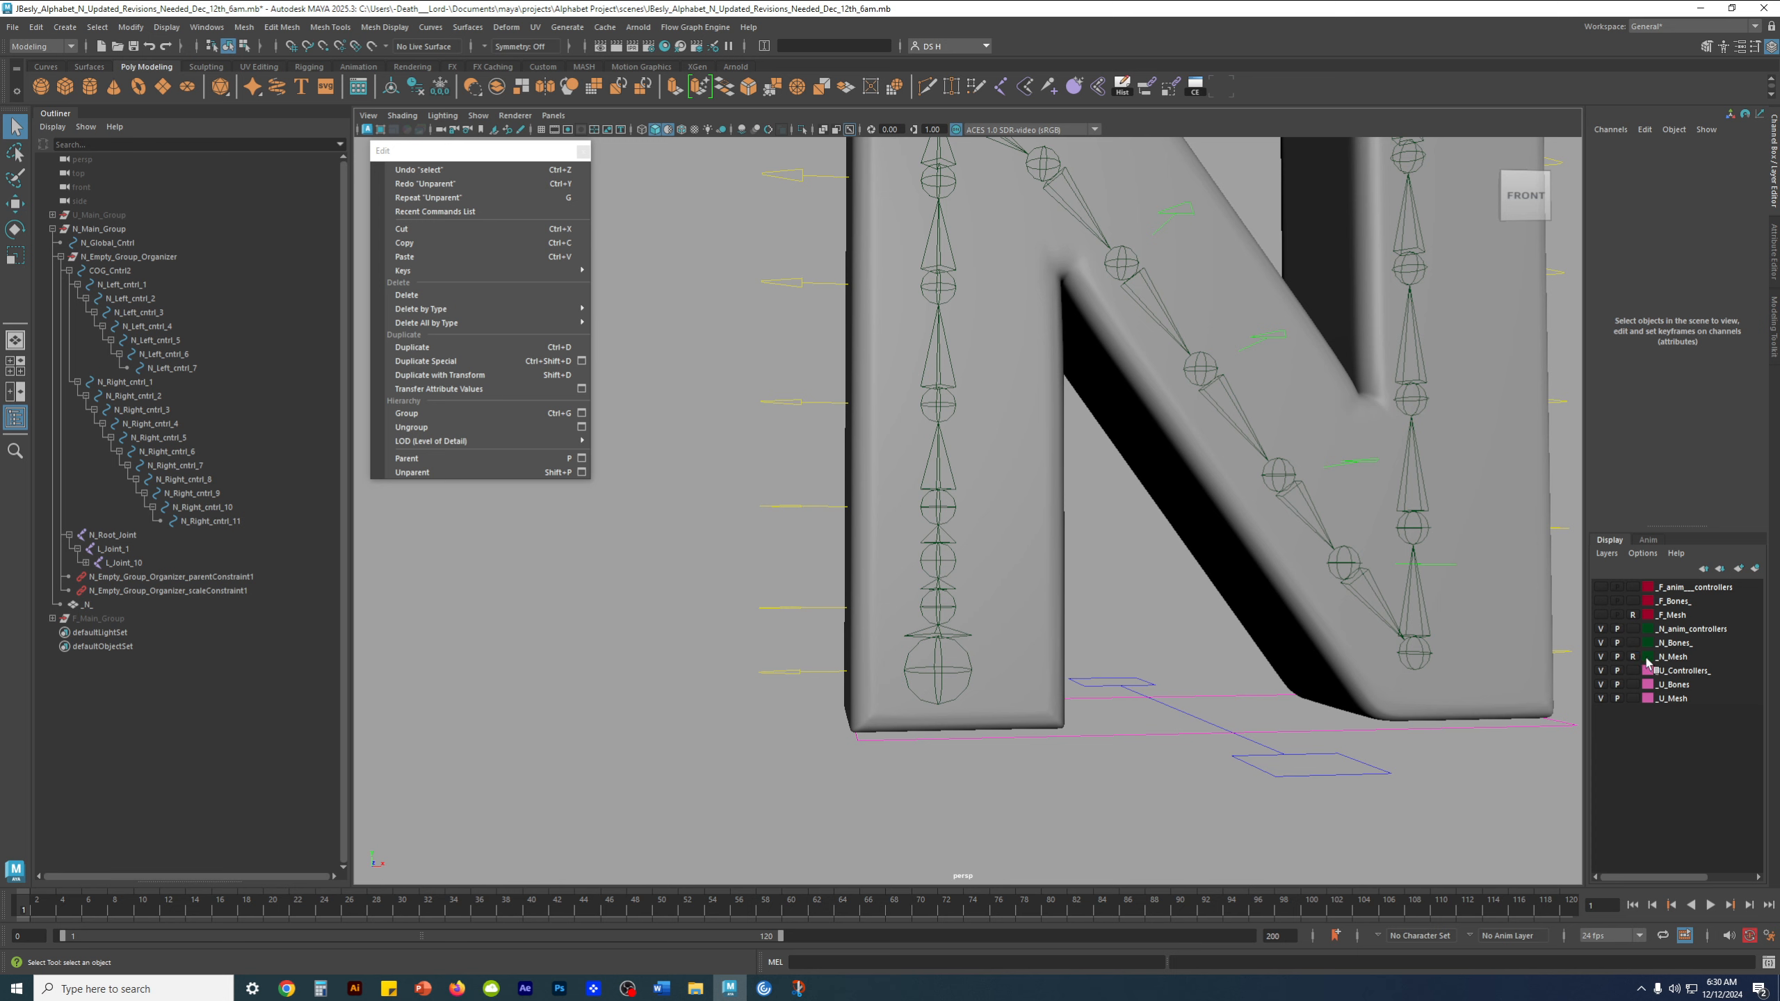
Unparent L_Joint_11 from L_Joint_10 in the left leg's joint chain and clear the selection
left_click(952, 525)
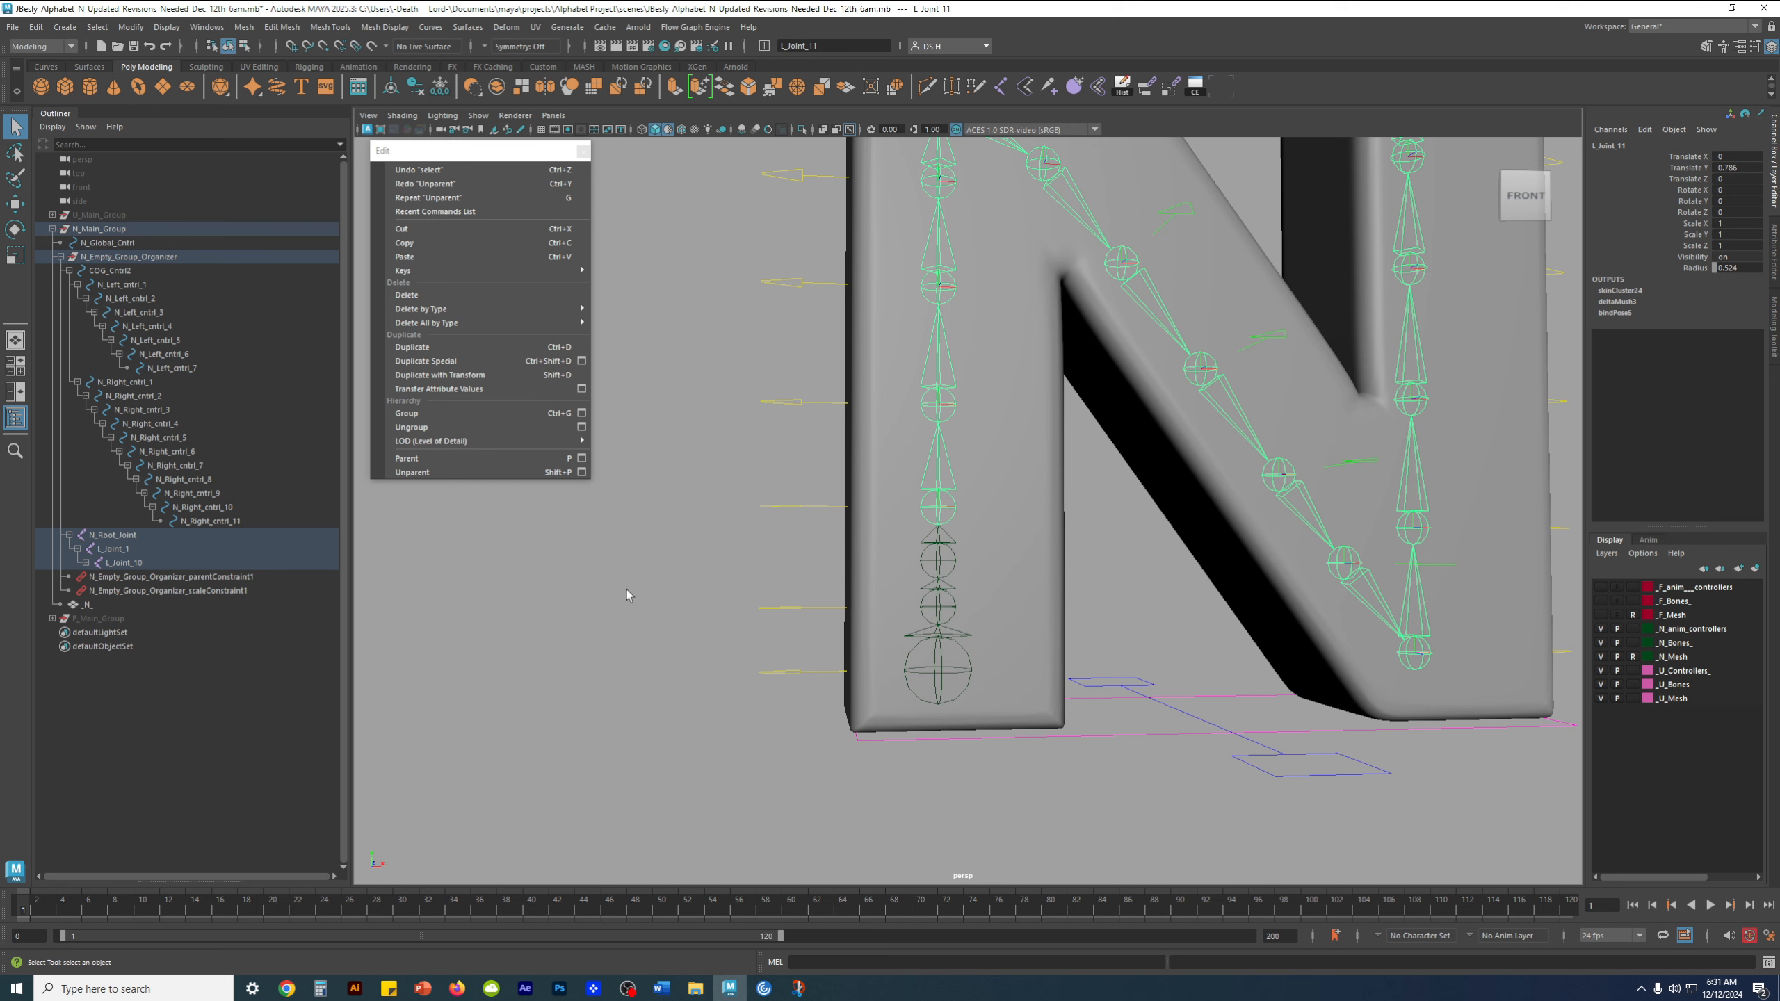
key("shift+p")
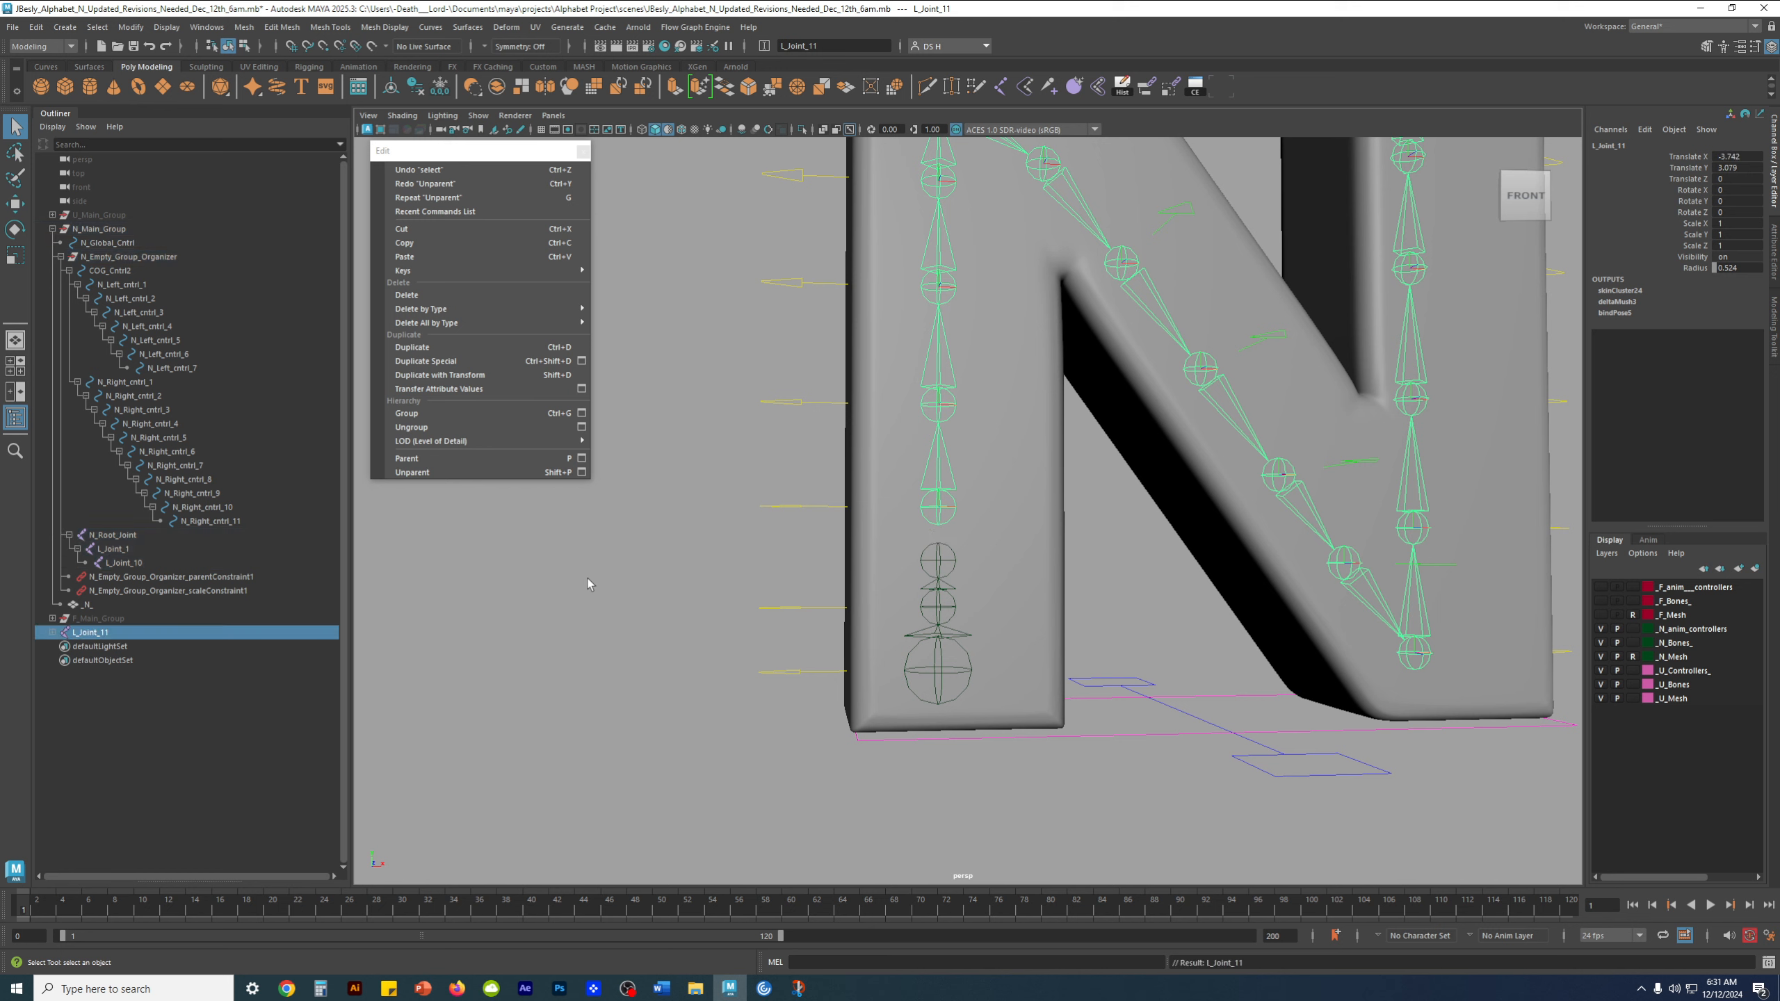
left_click(1088, 561)
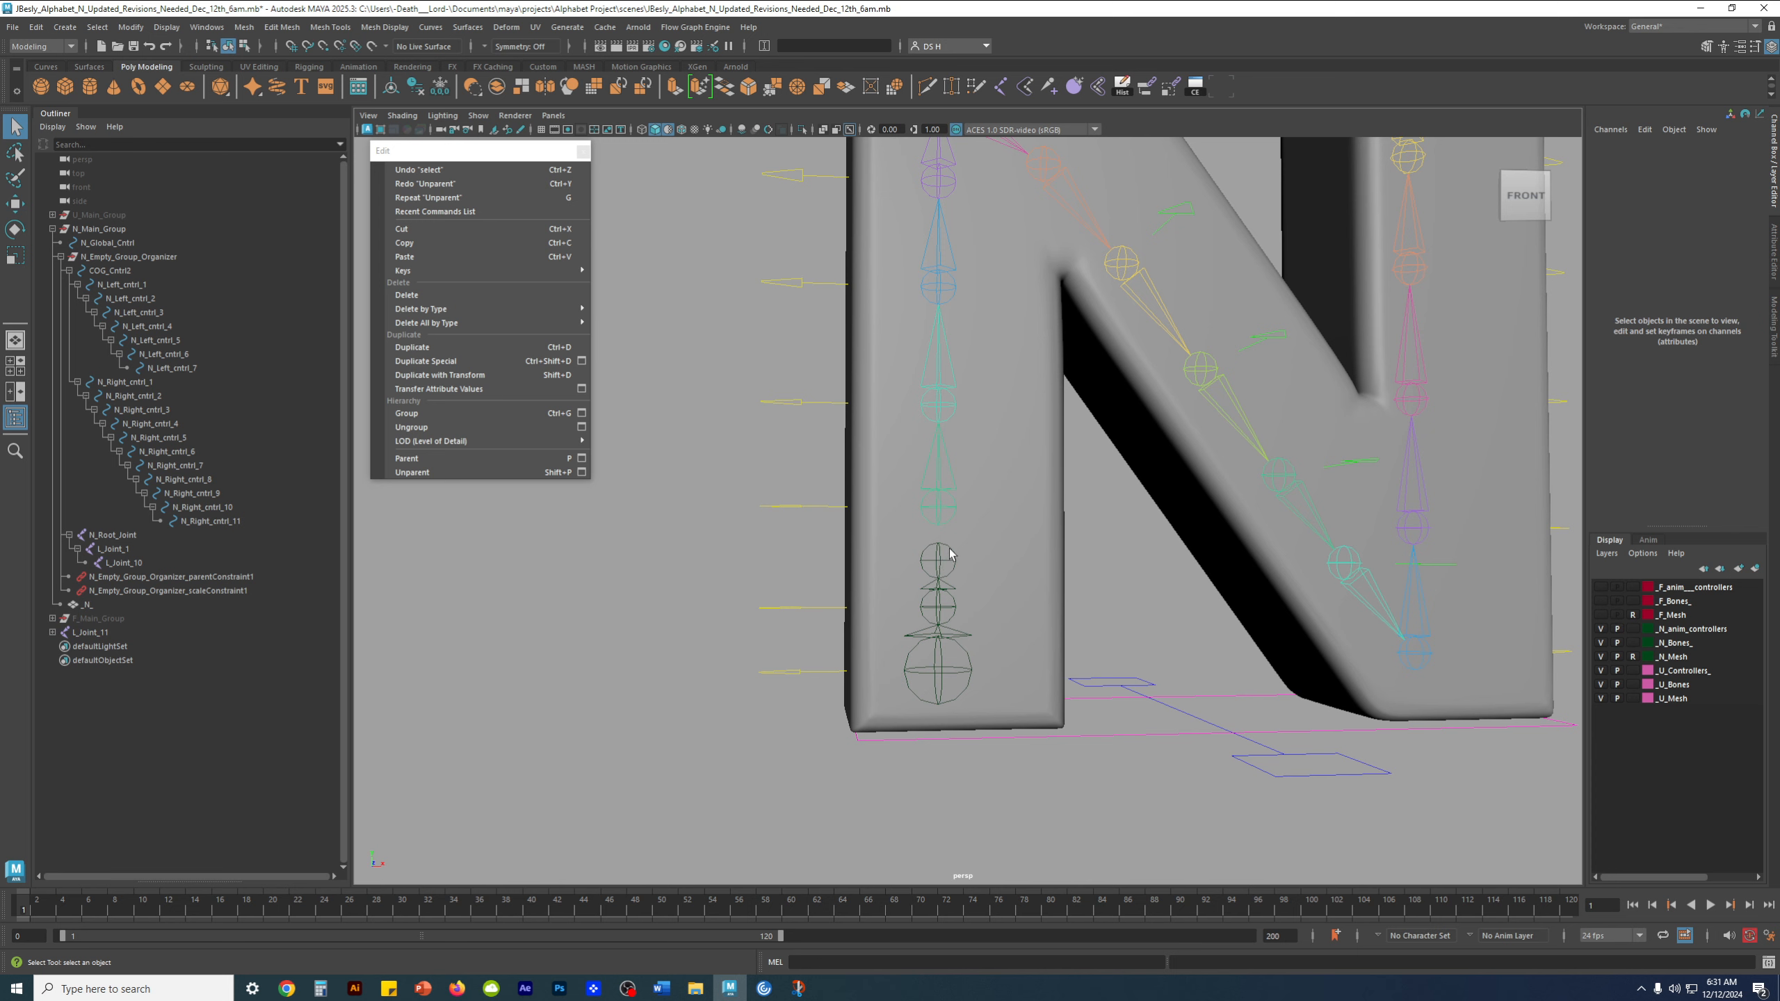
Unparent L_Joint_10 from L_Joint_1 and delete it
left_click(950, 554)
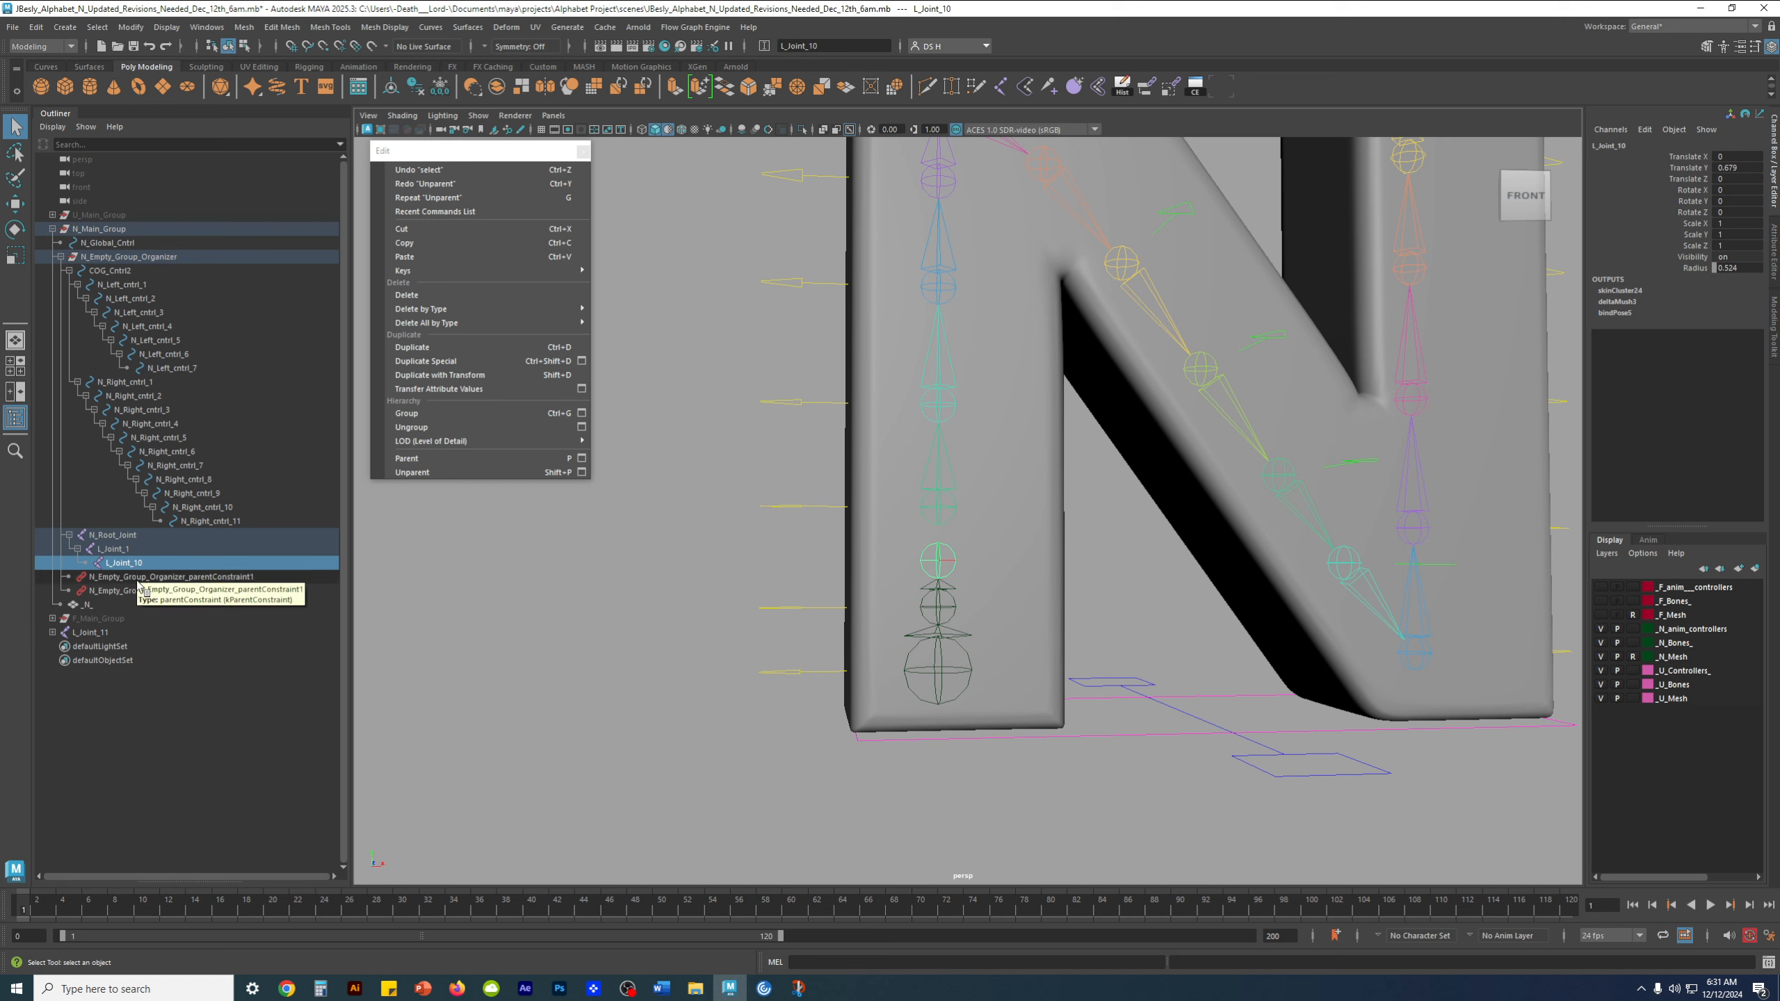
key("shift+p")
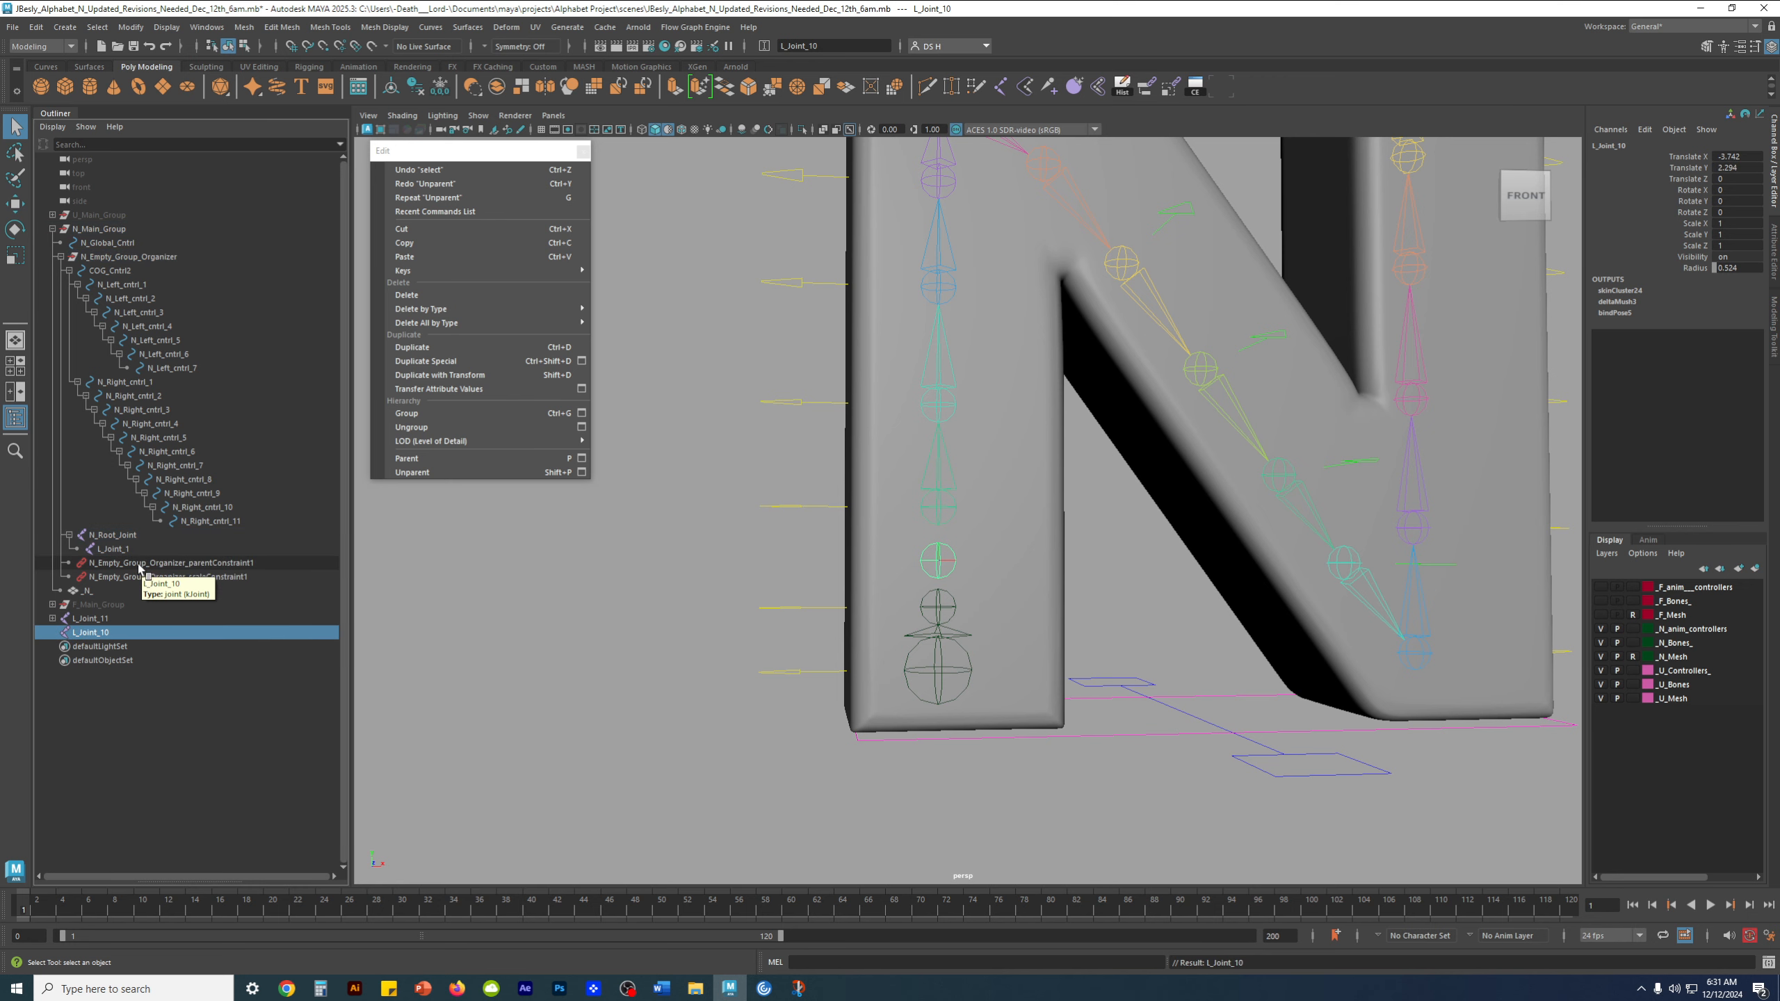
left_click(284, 588)
left_click(594, 644)
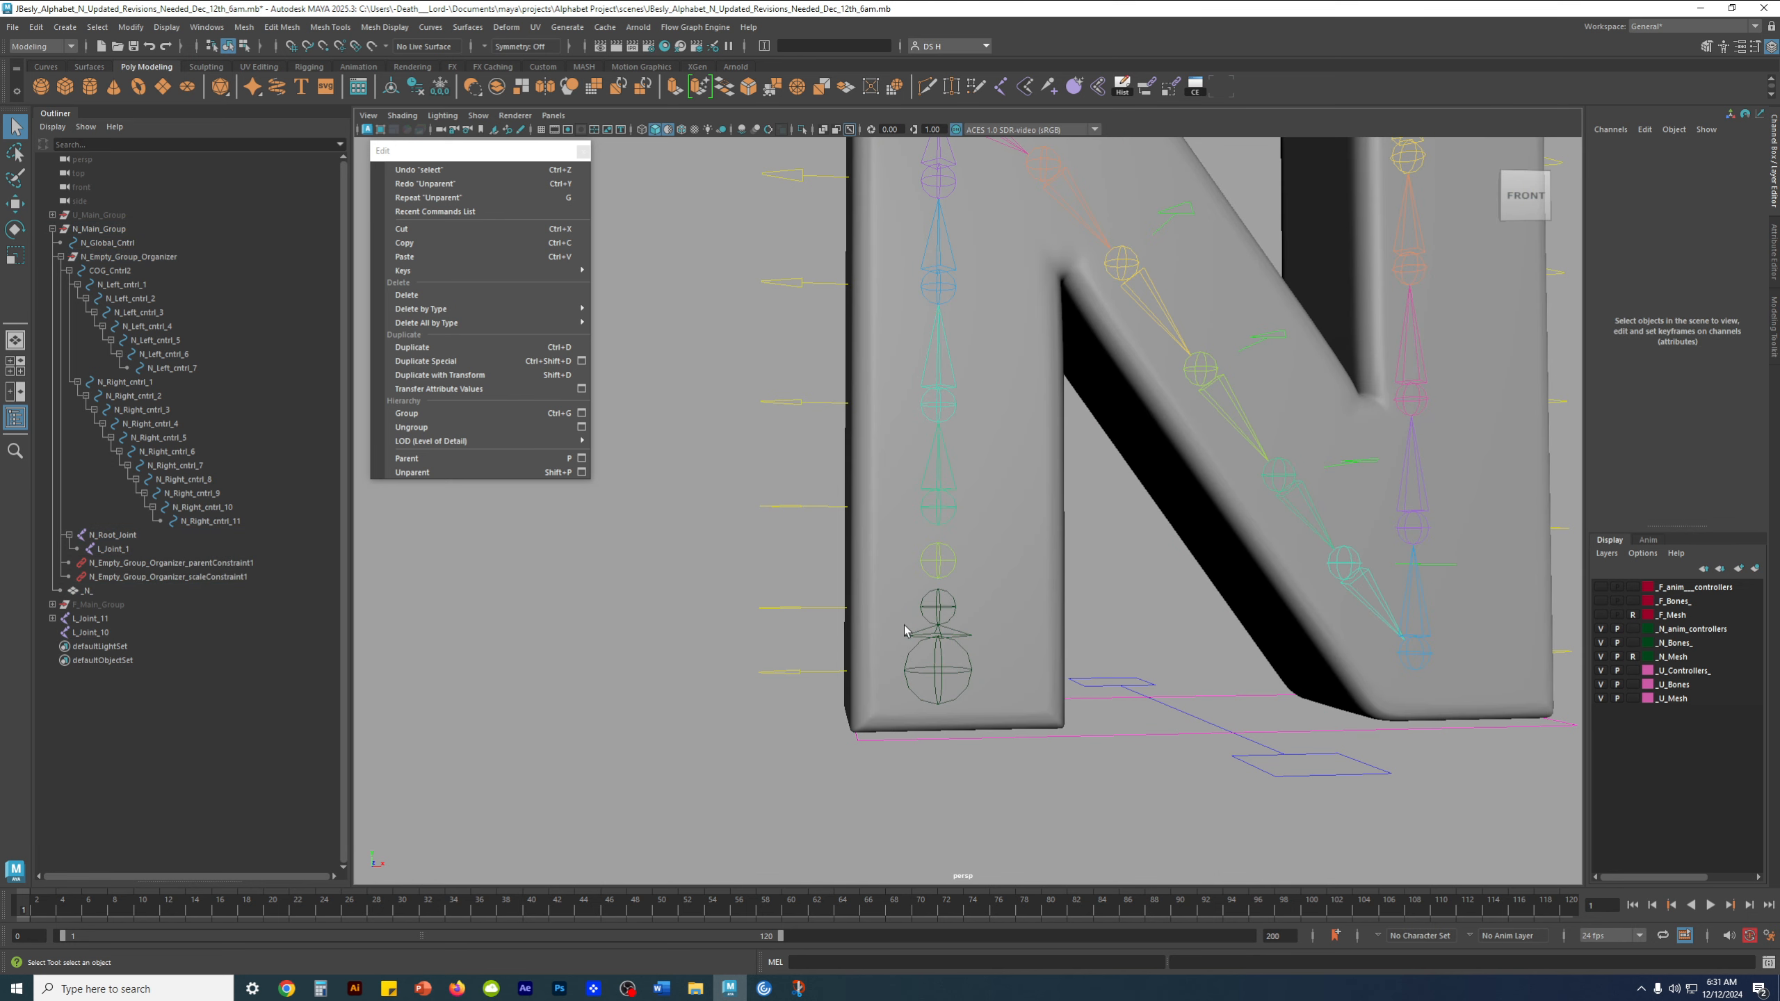
left_click(939, 564)
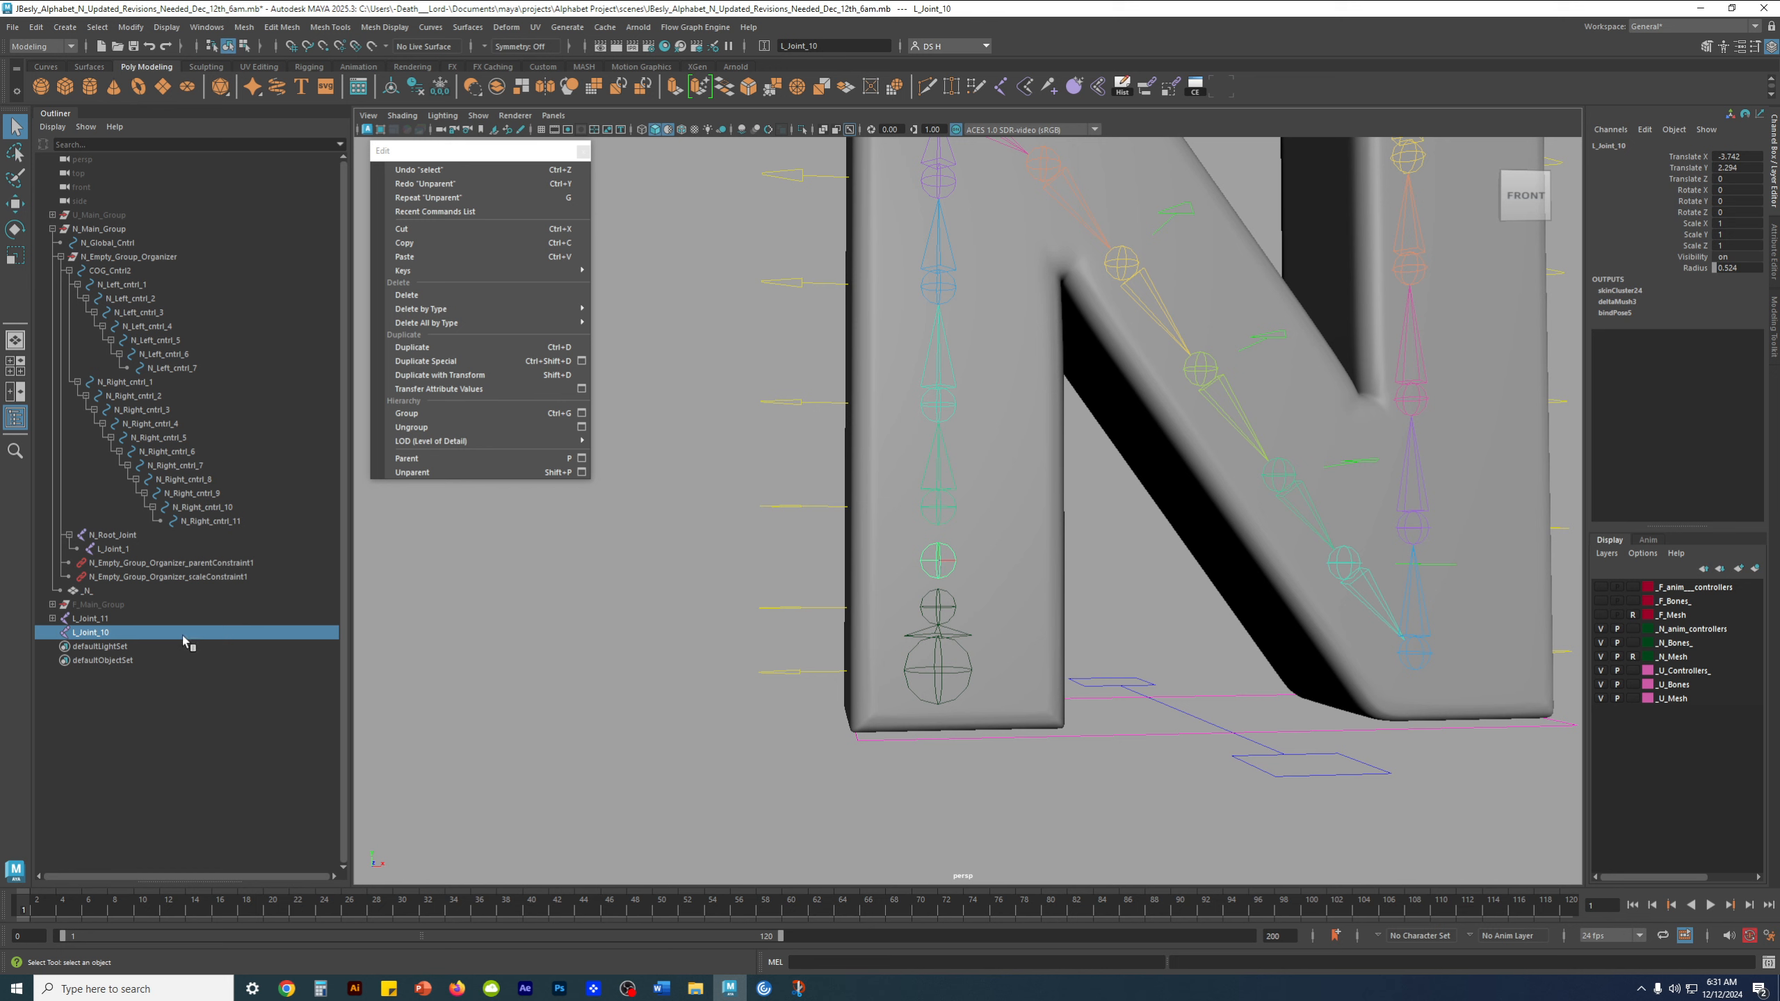
key("Delete")
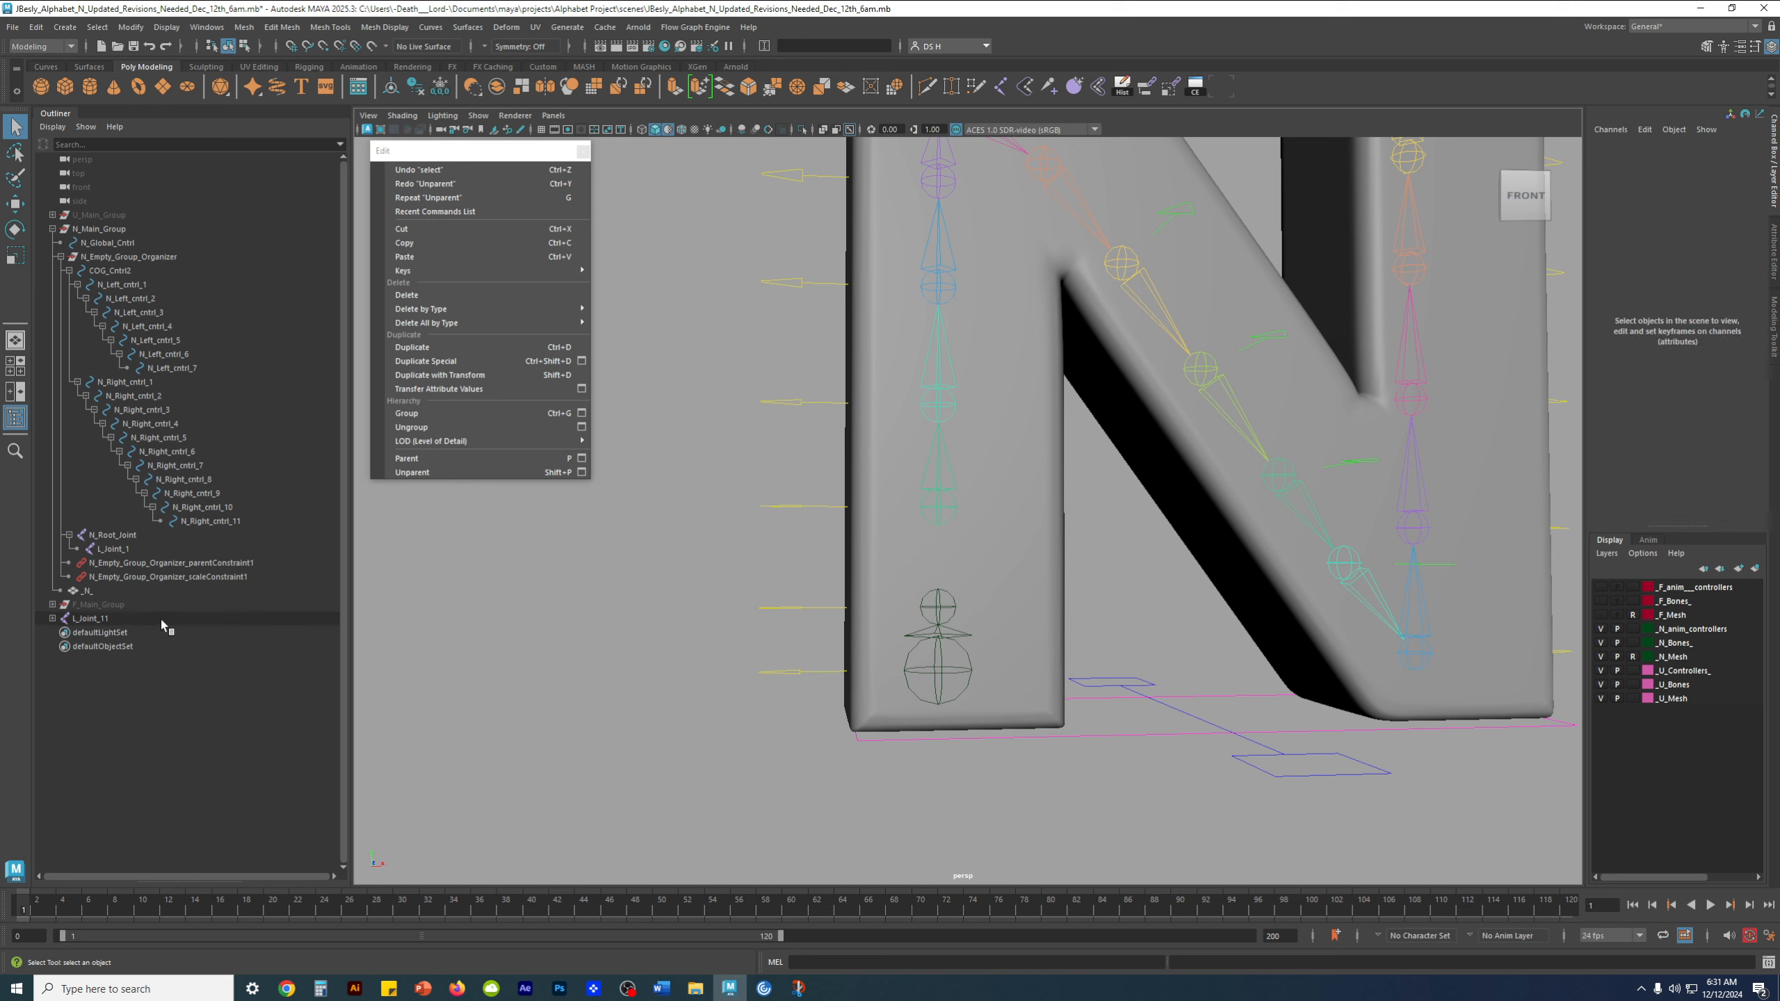
Select N_Root_Joint, L_Joint_1 and L_Joint_11 to examine the break in the left leg's joint chain
left_click(939, 676)
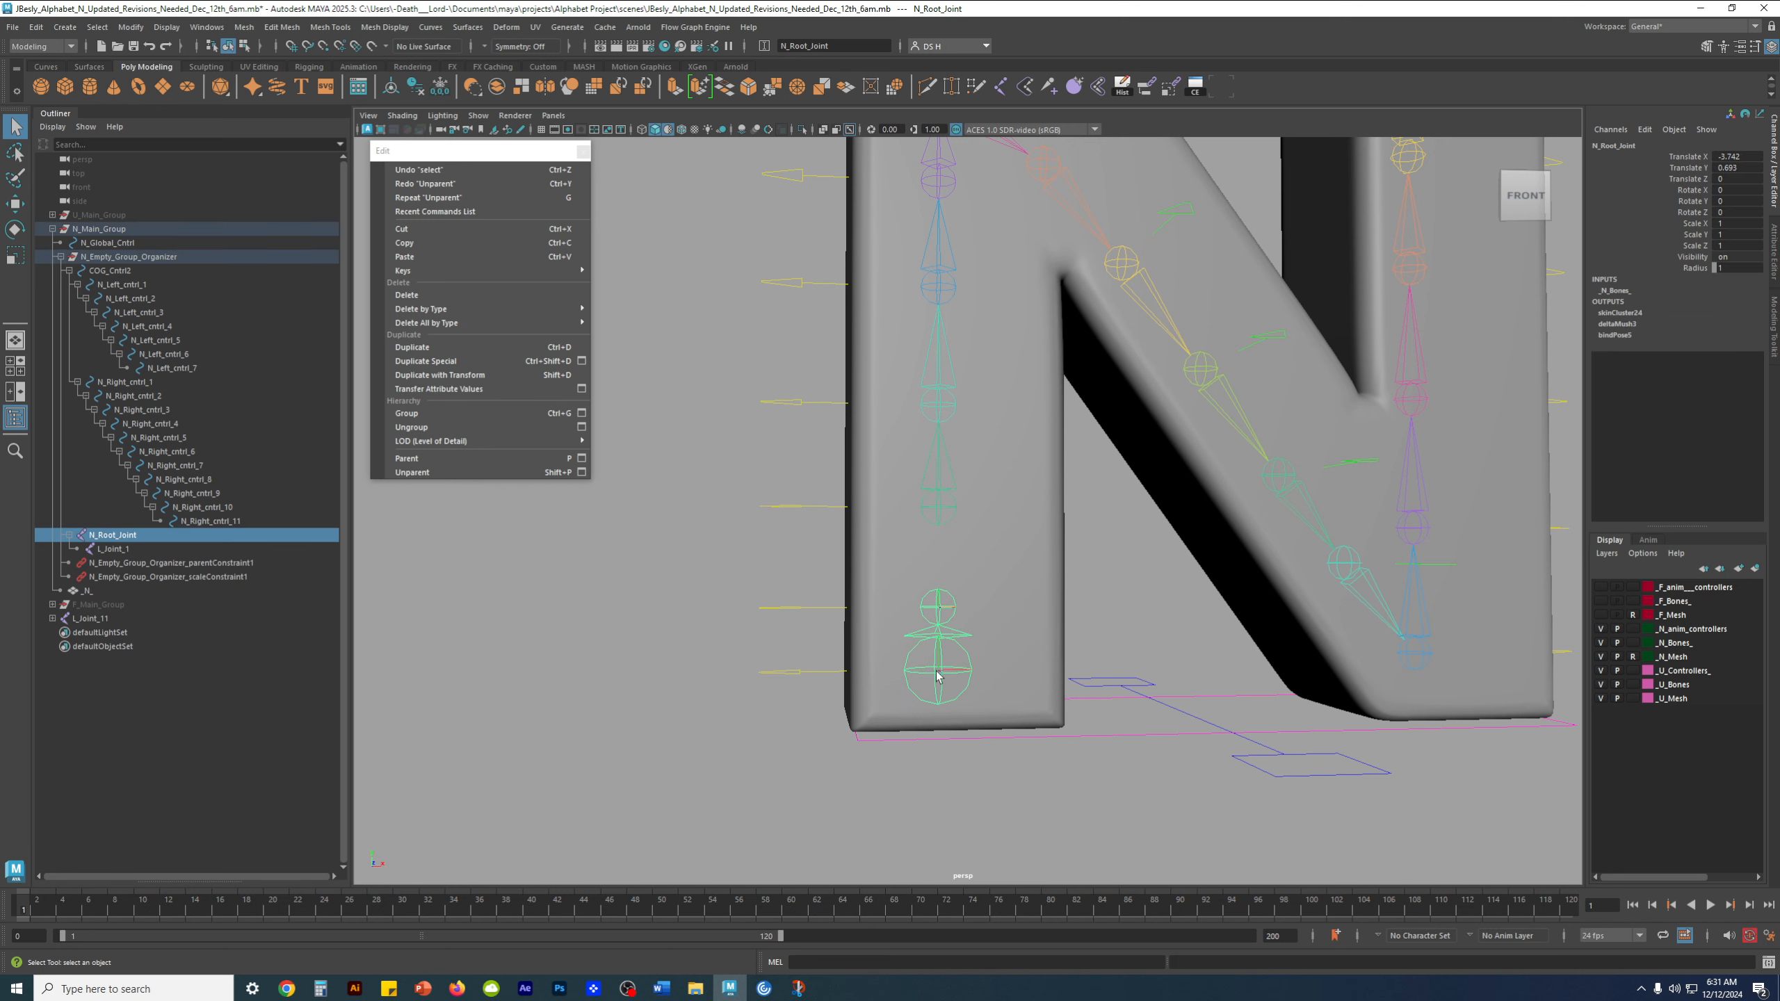
left_click(110, 551)
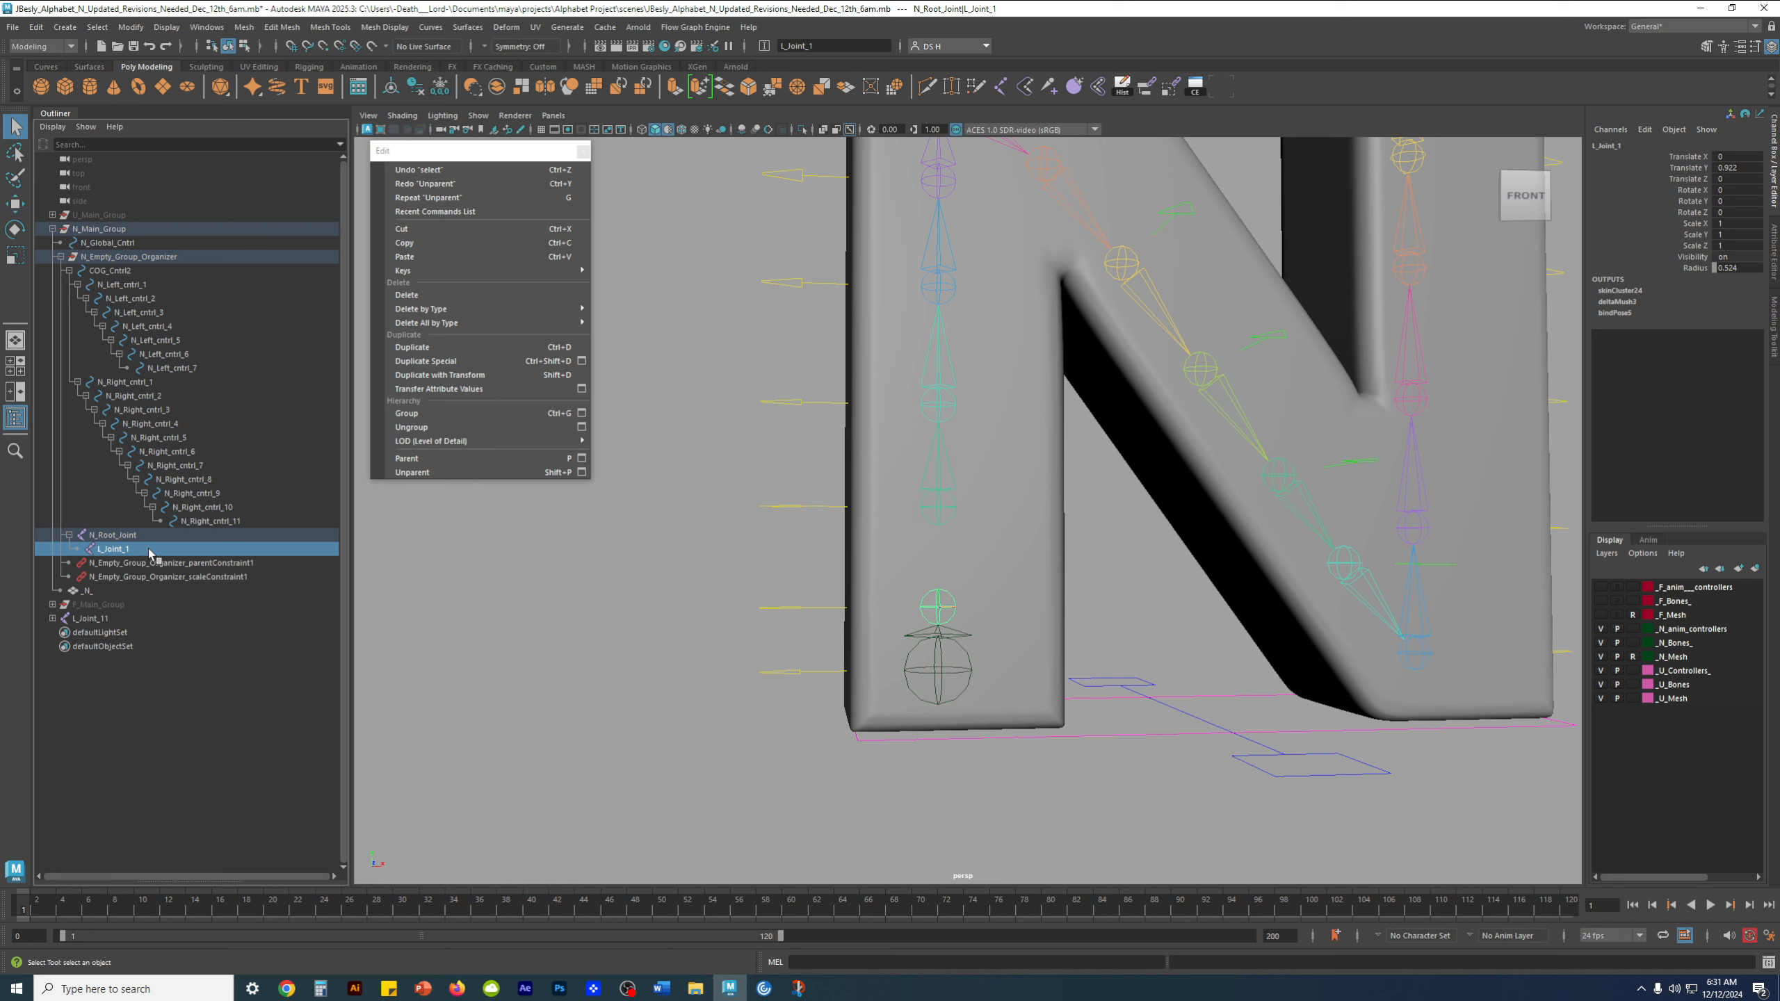
left_click(754, 589)
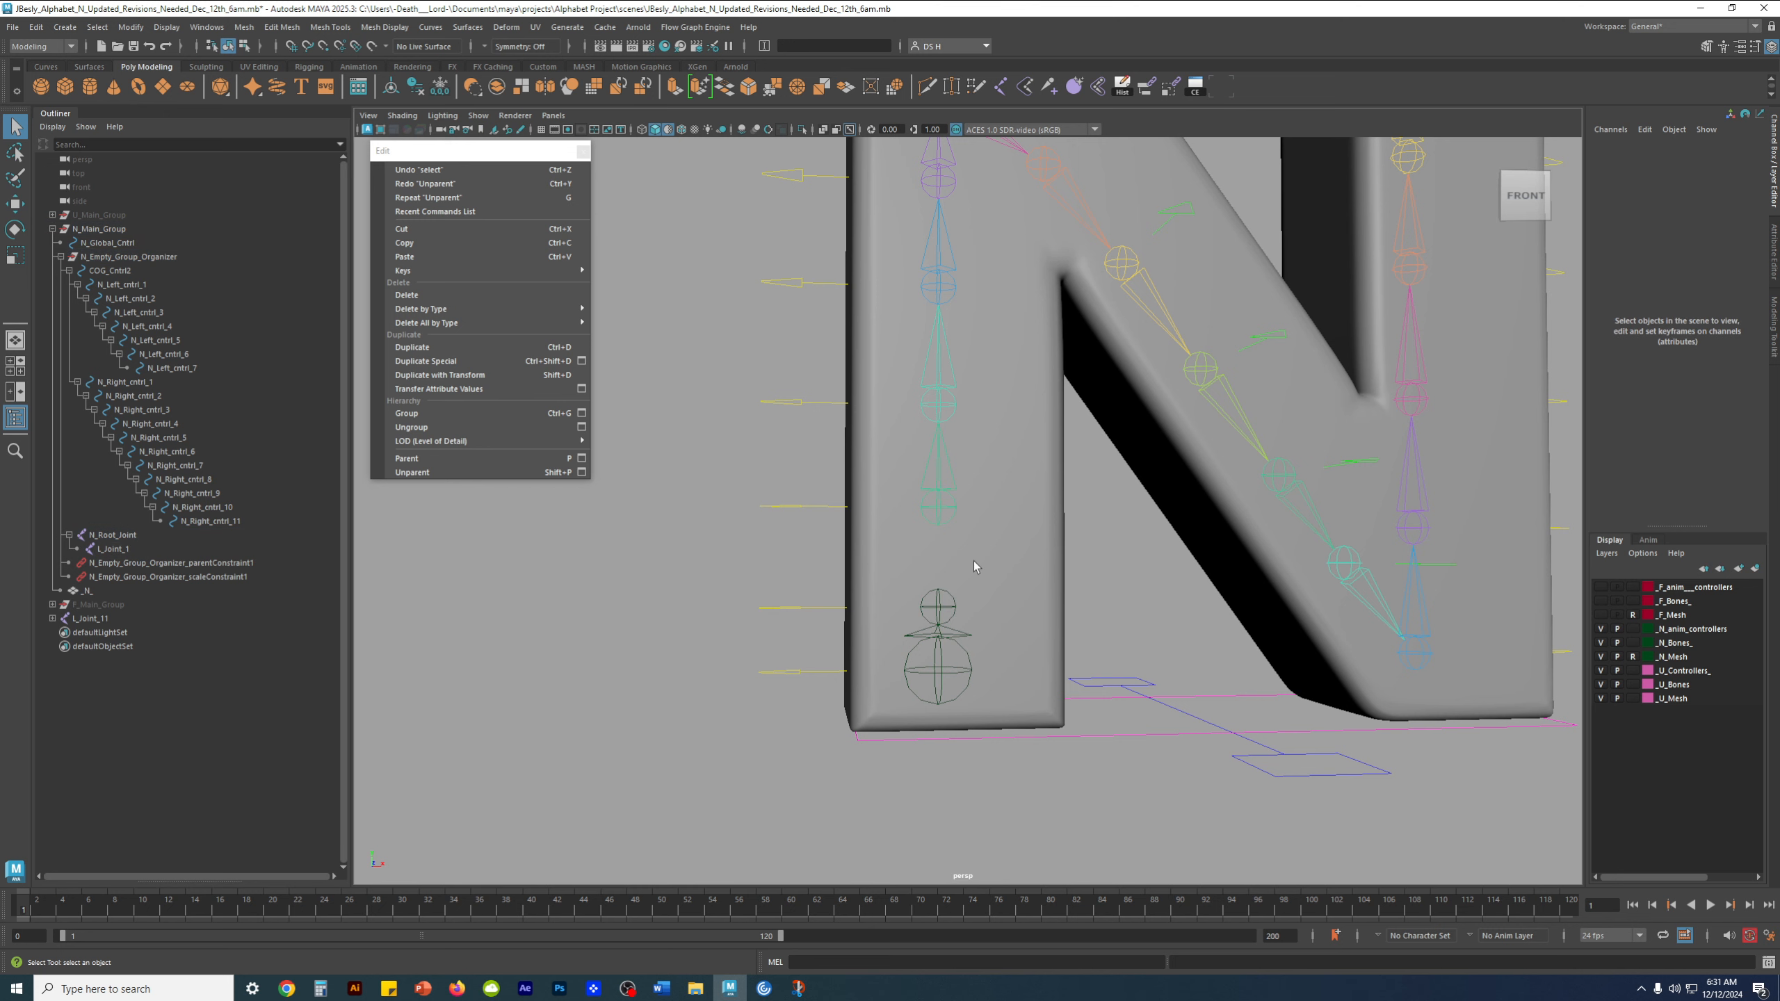
left_click(941, 513)
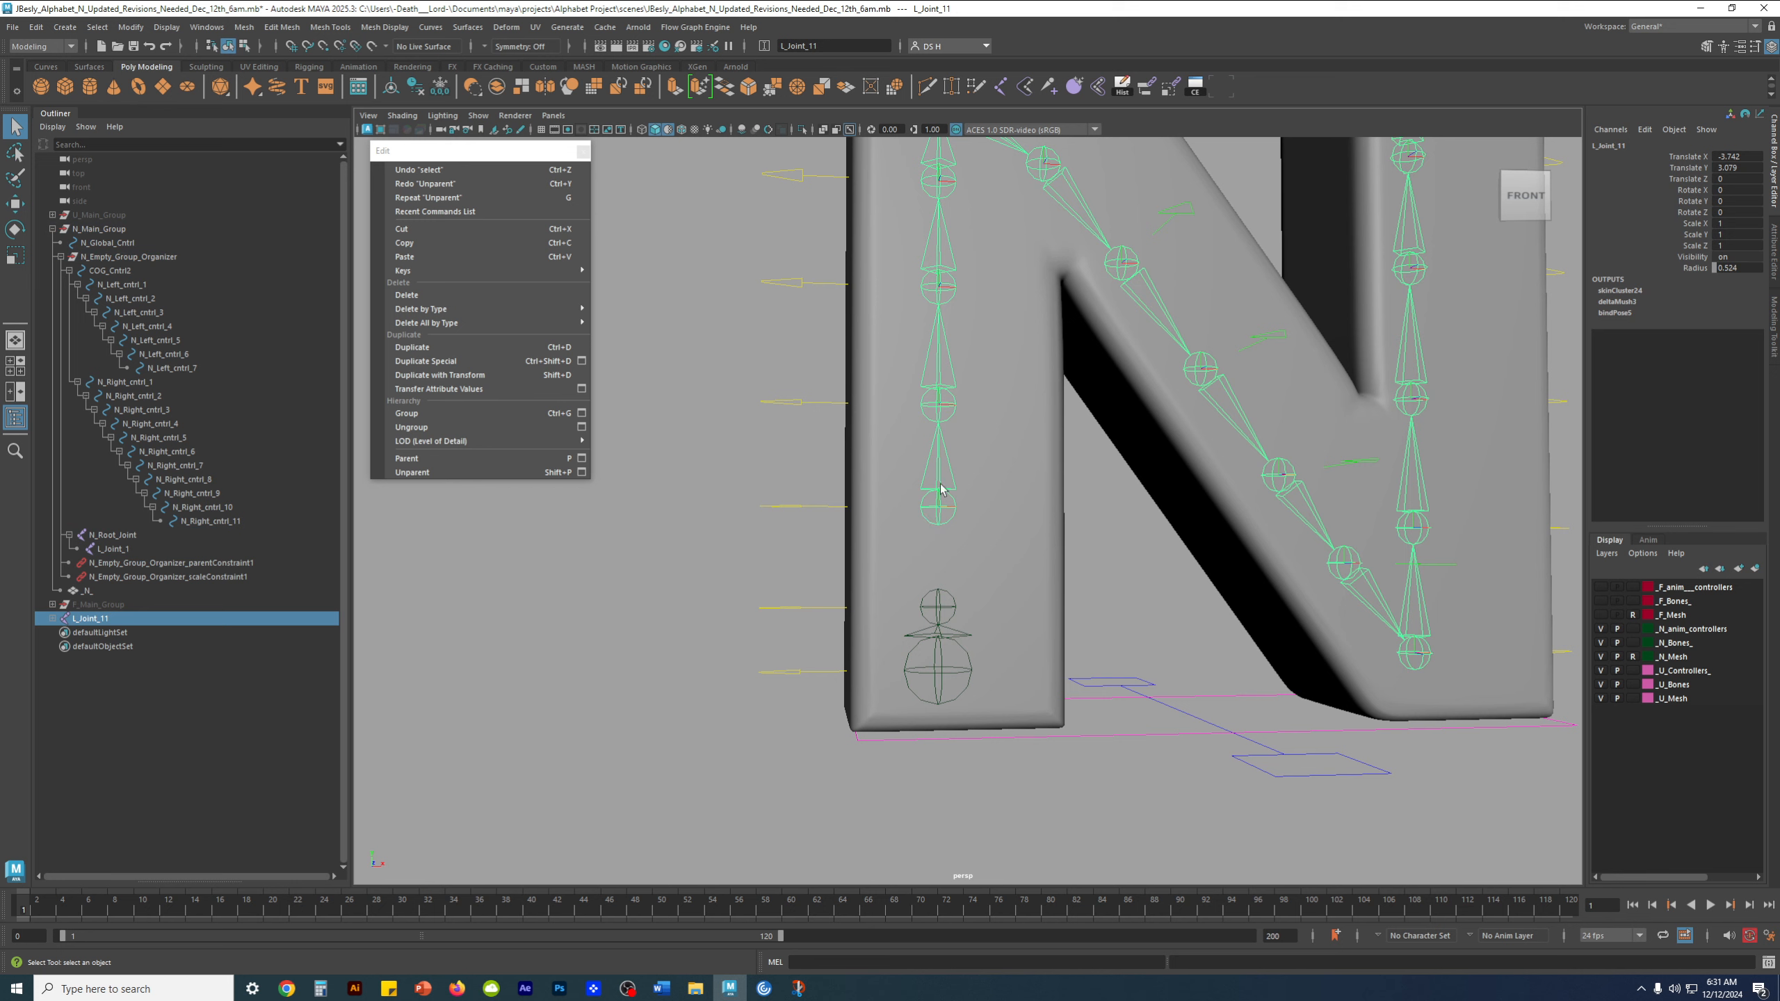
left_click(946, 602, "shift")
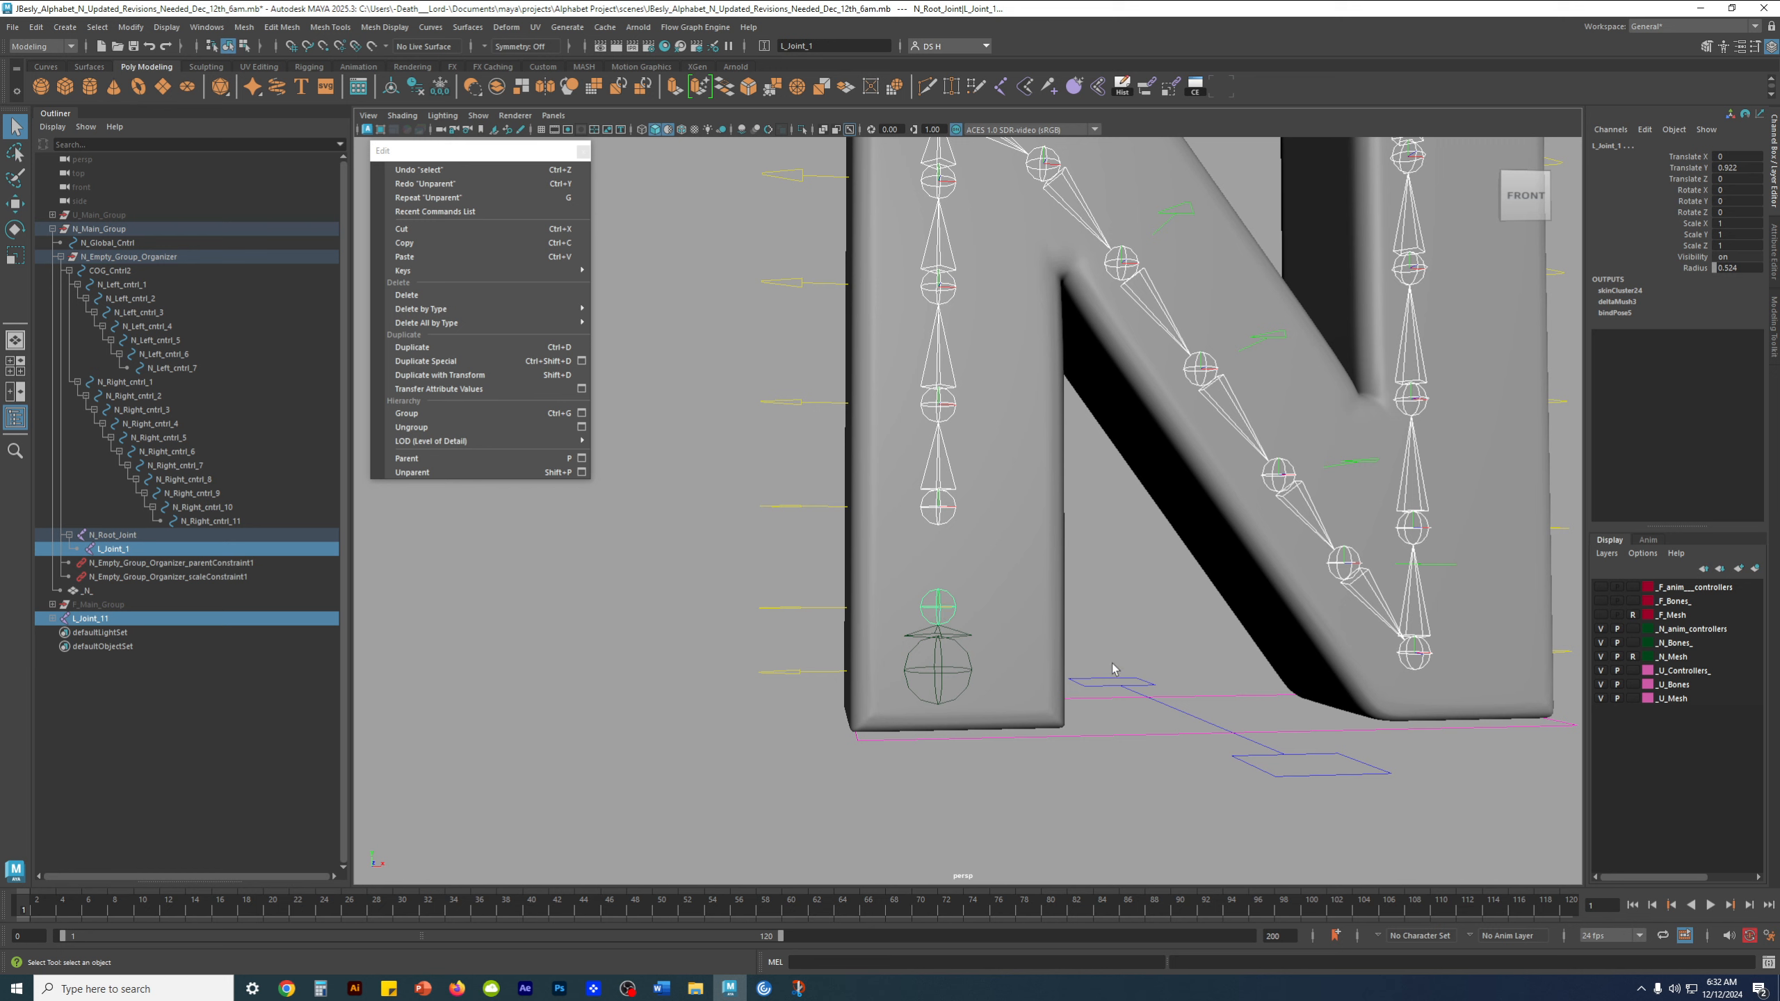
left_click(1101, 560)
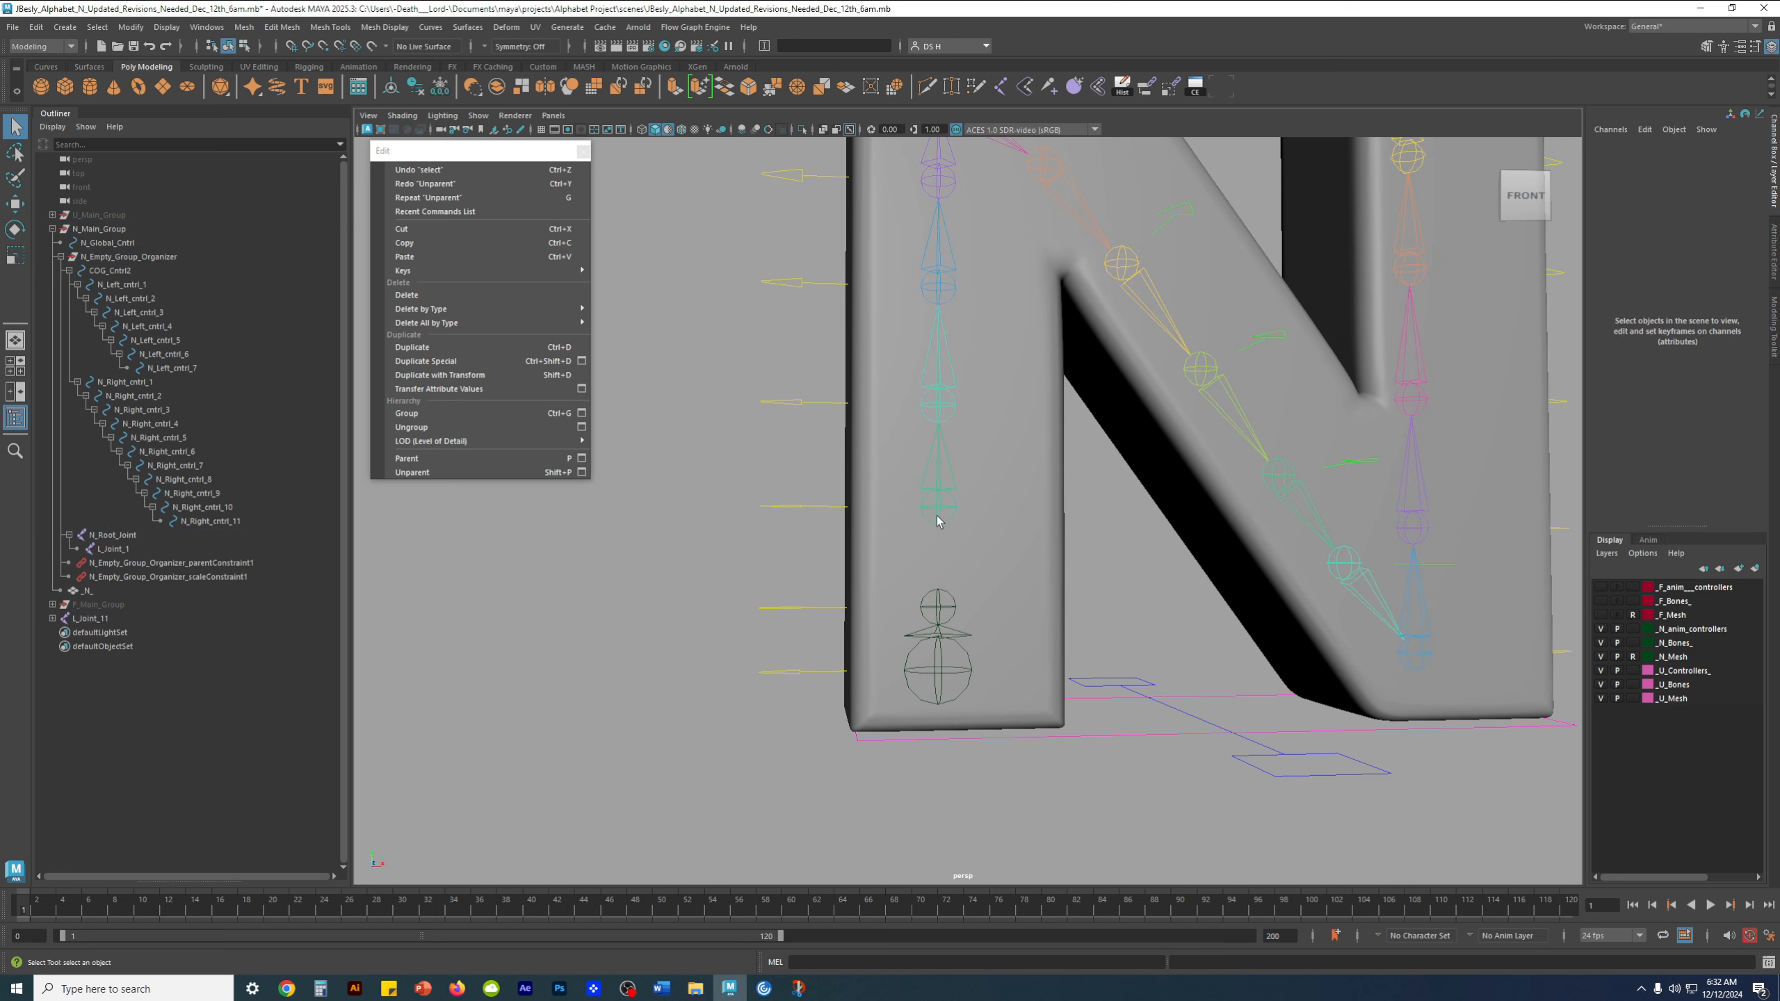
Parent L_Joint_11 to L_Joint_1 to reconnect the left leg's joint chain, and clear the selection
left_click(936, 517)
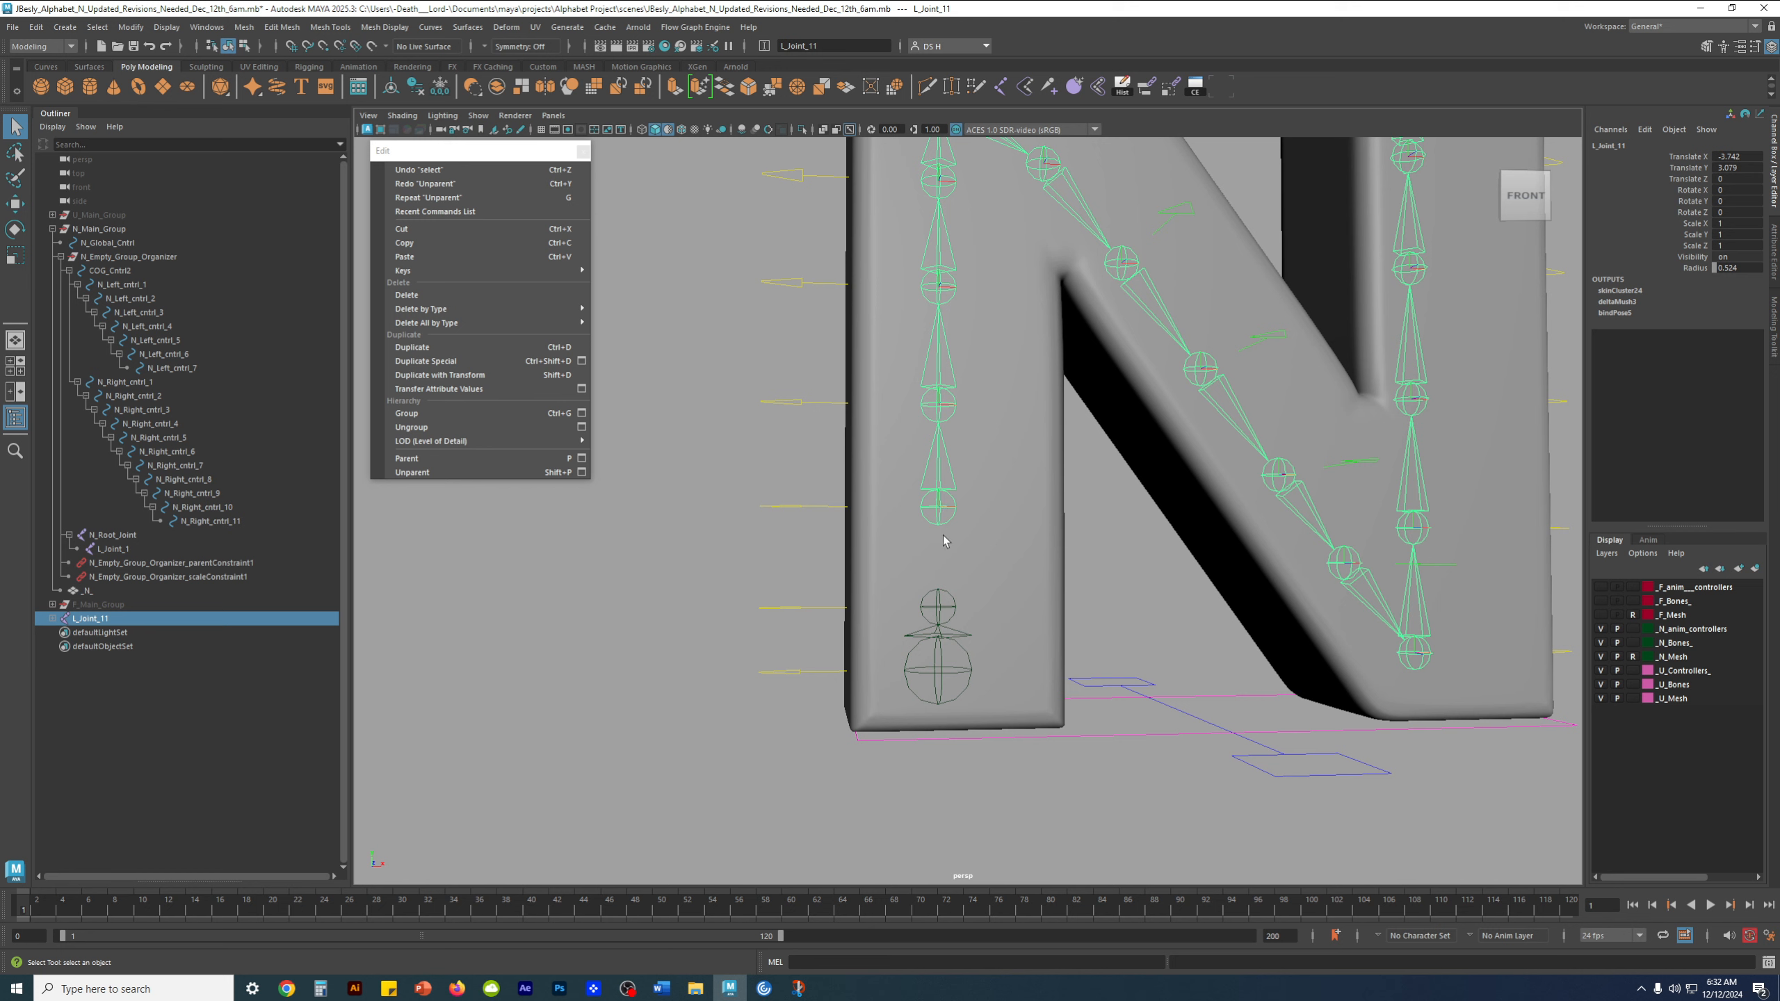
left_click(940, 606, "shift")
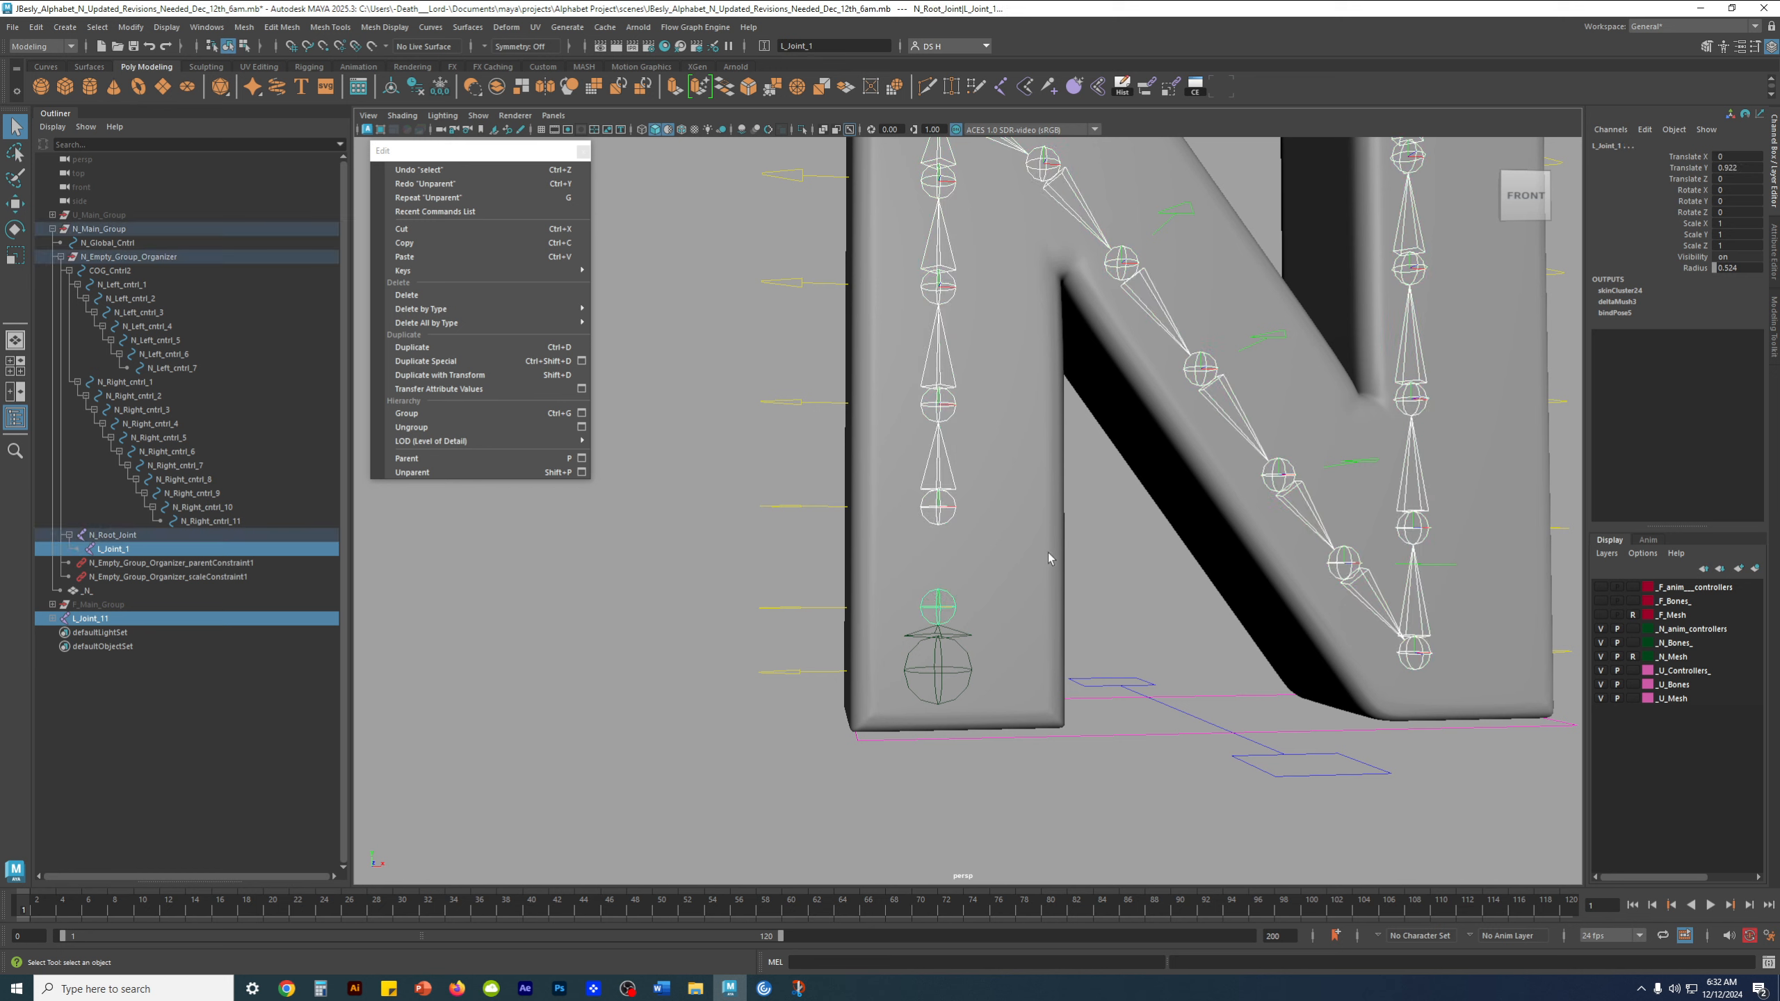
key("p")
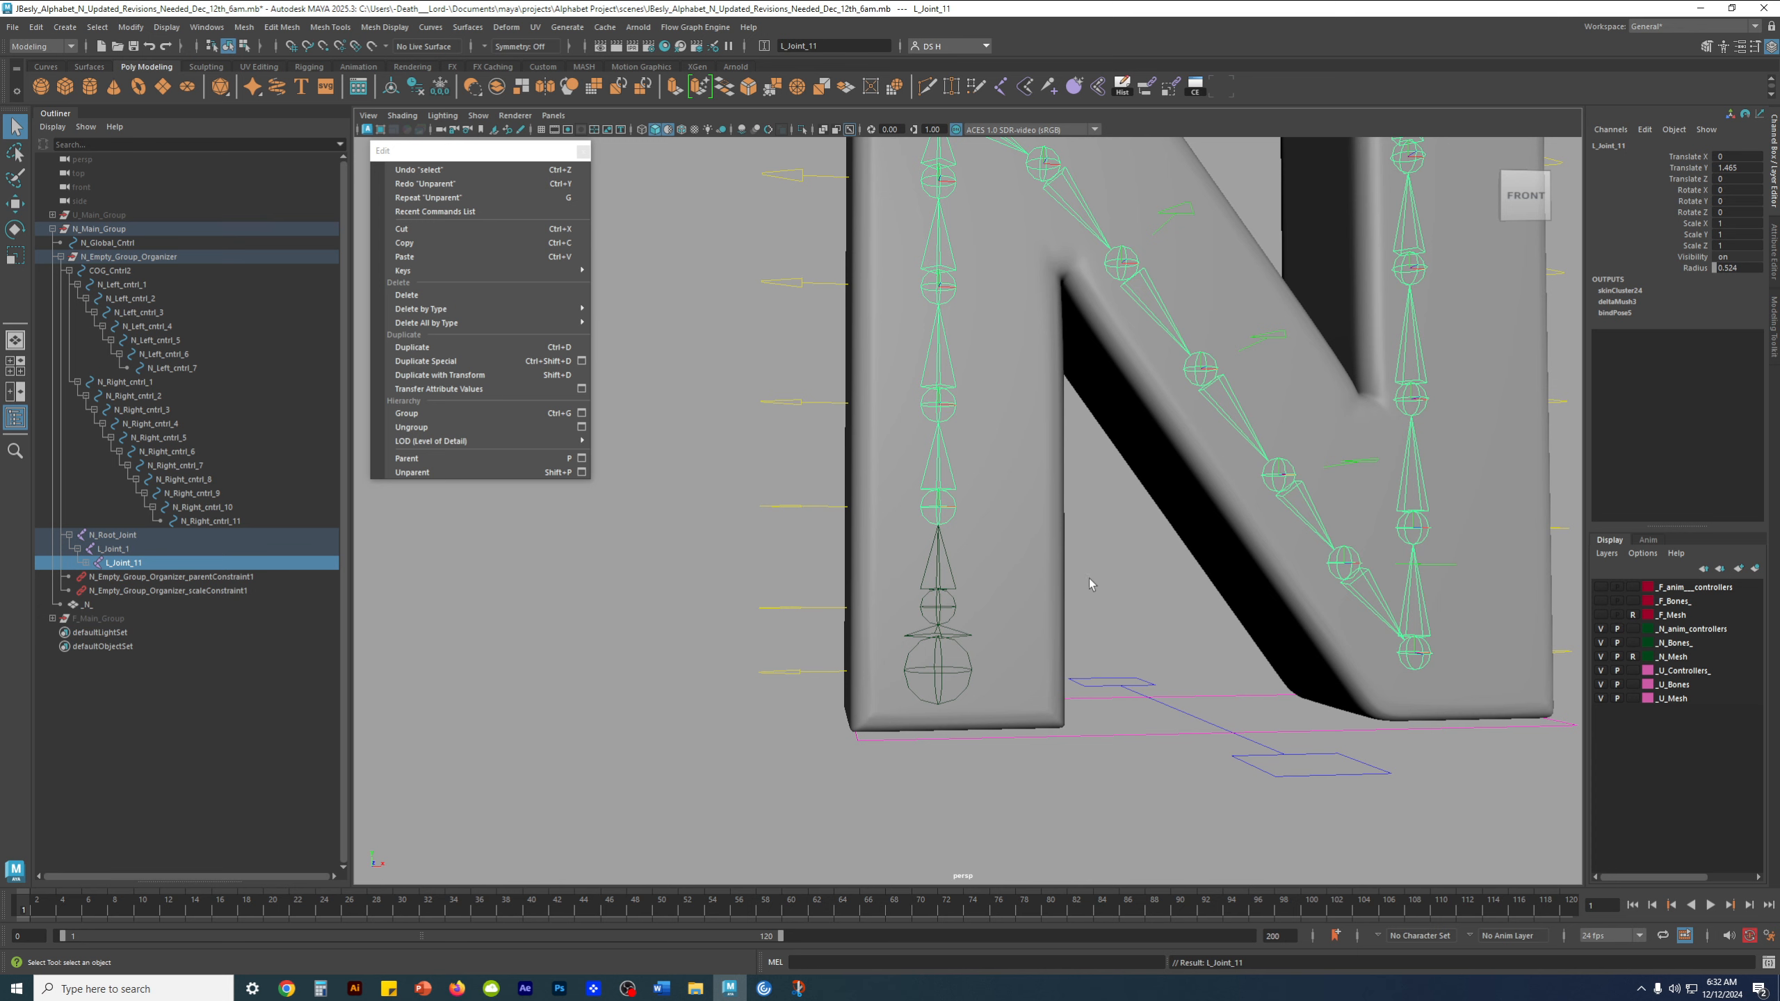
left_click(1165, 601)
Expand the hierarchy below L_Joint_11 and inspect N_Root_Joint, L_Joint_1 and L_Joint_11 with the Move tool
scroll(1188, 606, "down", 3)
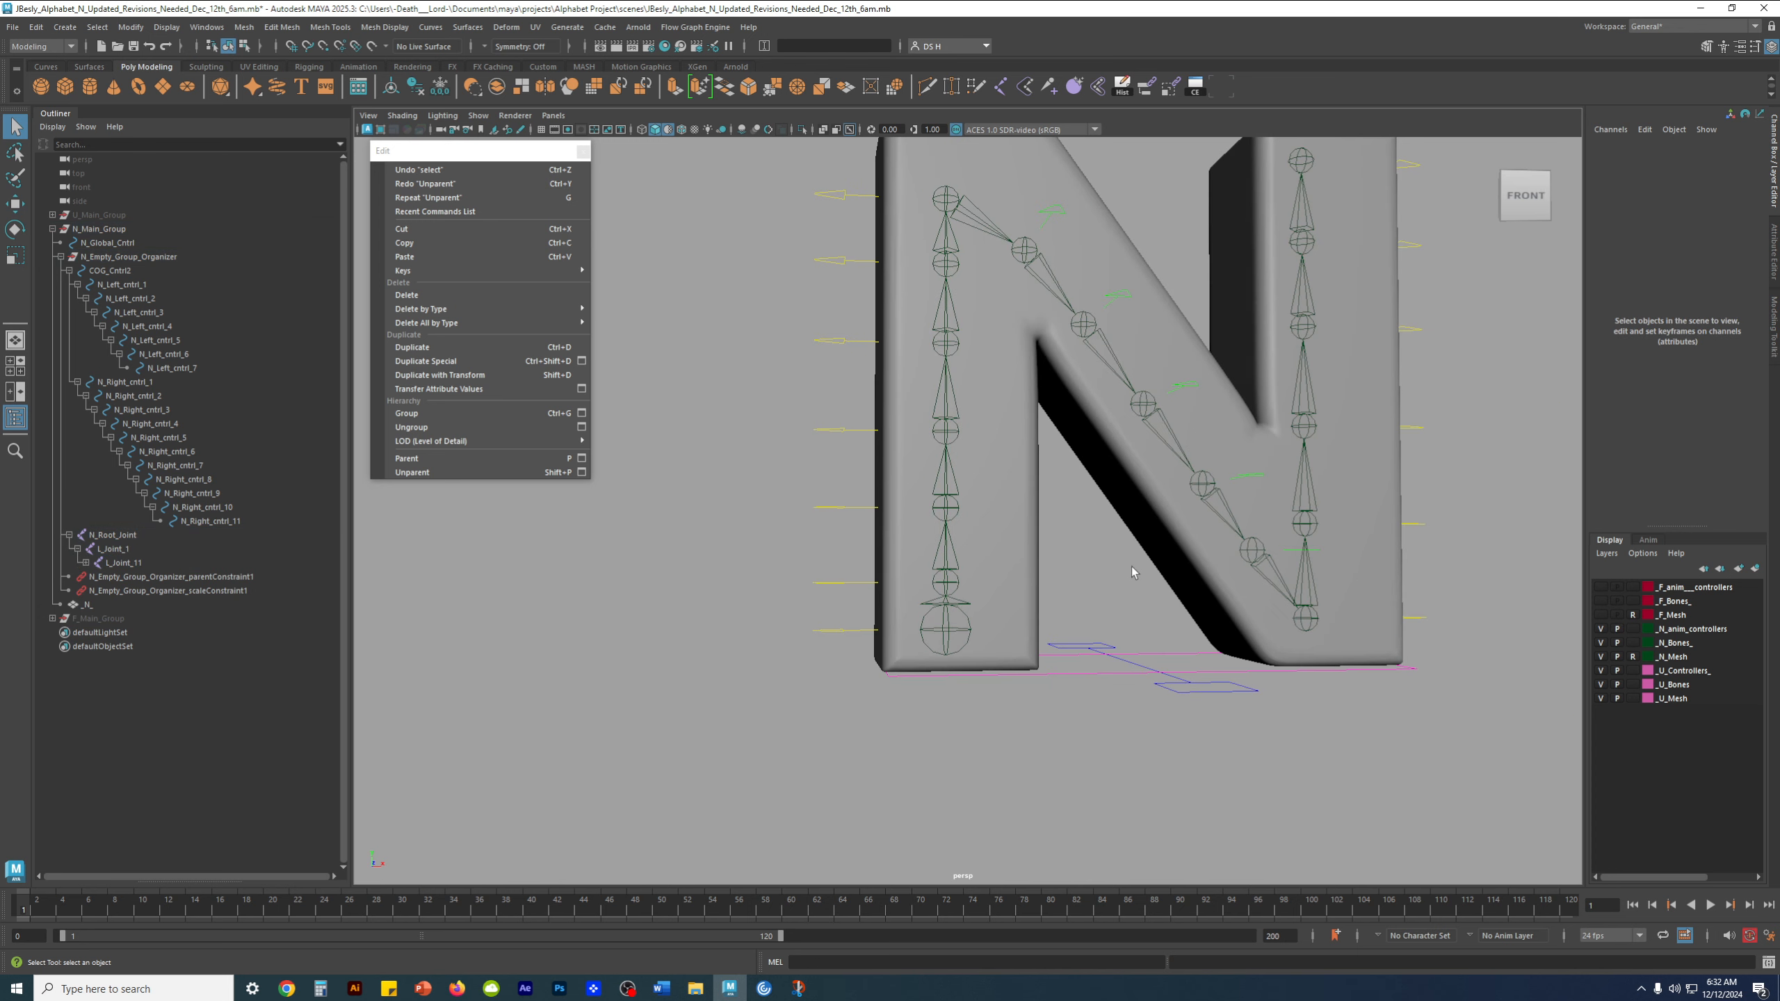
scroll(1048, 570, "down", 2)
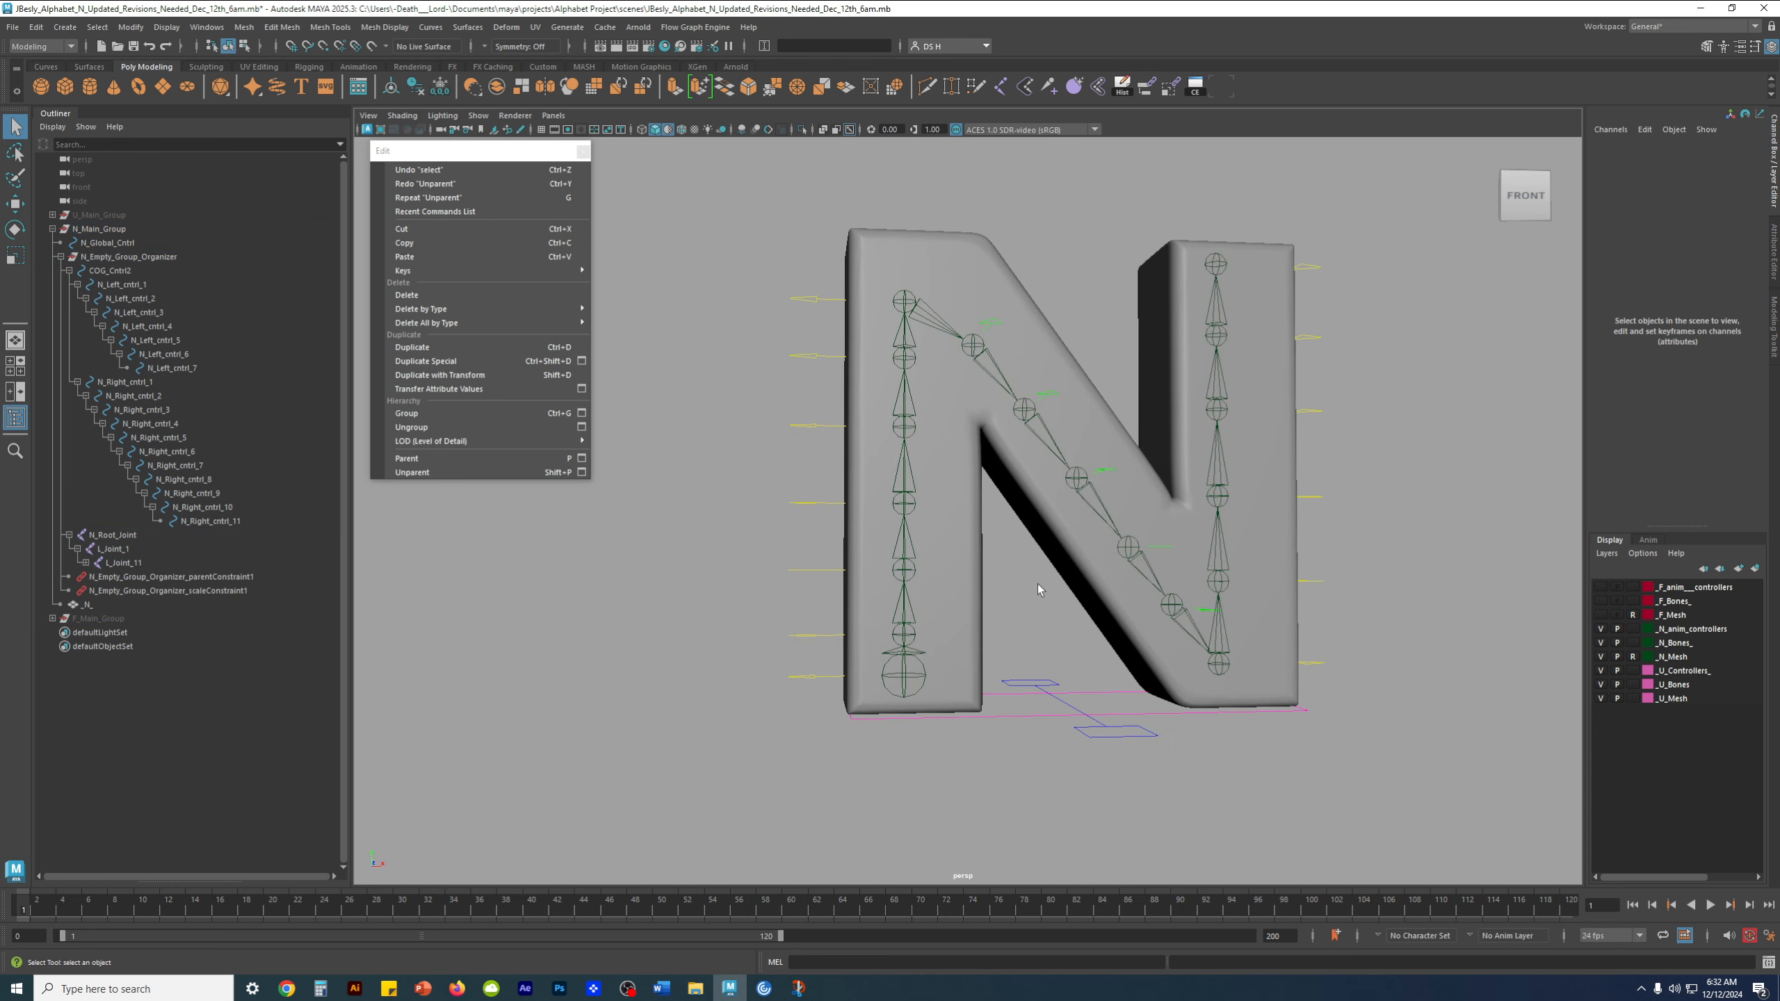
left_click(84, 563)
left_click(130, 550)
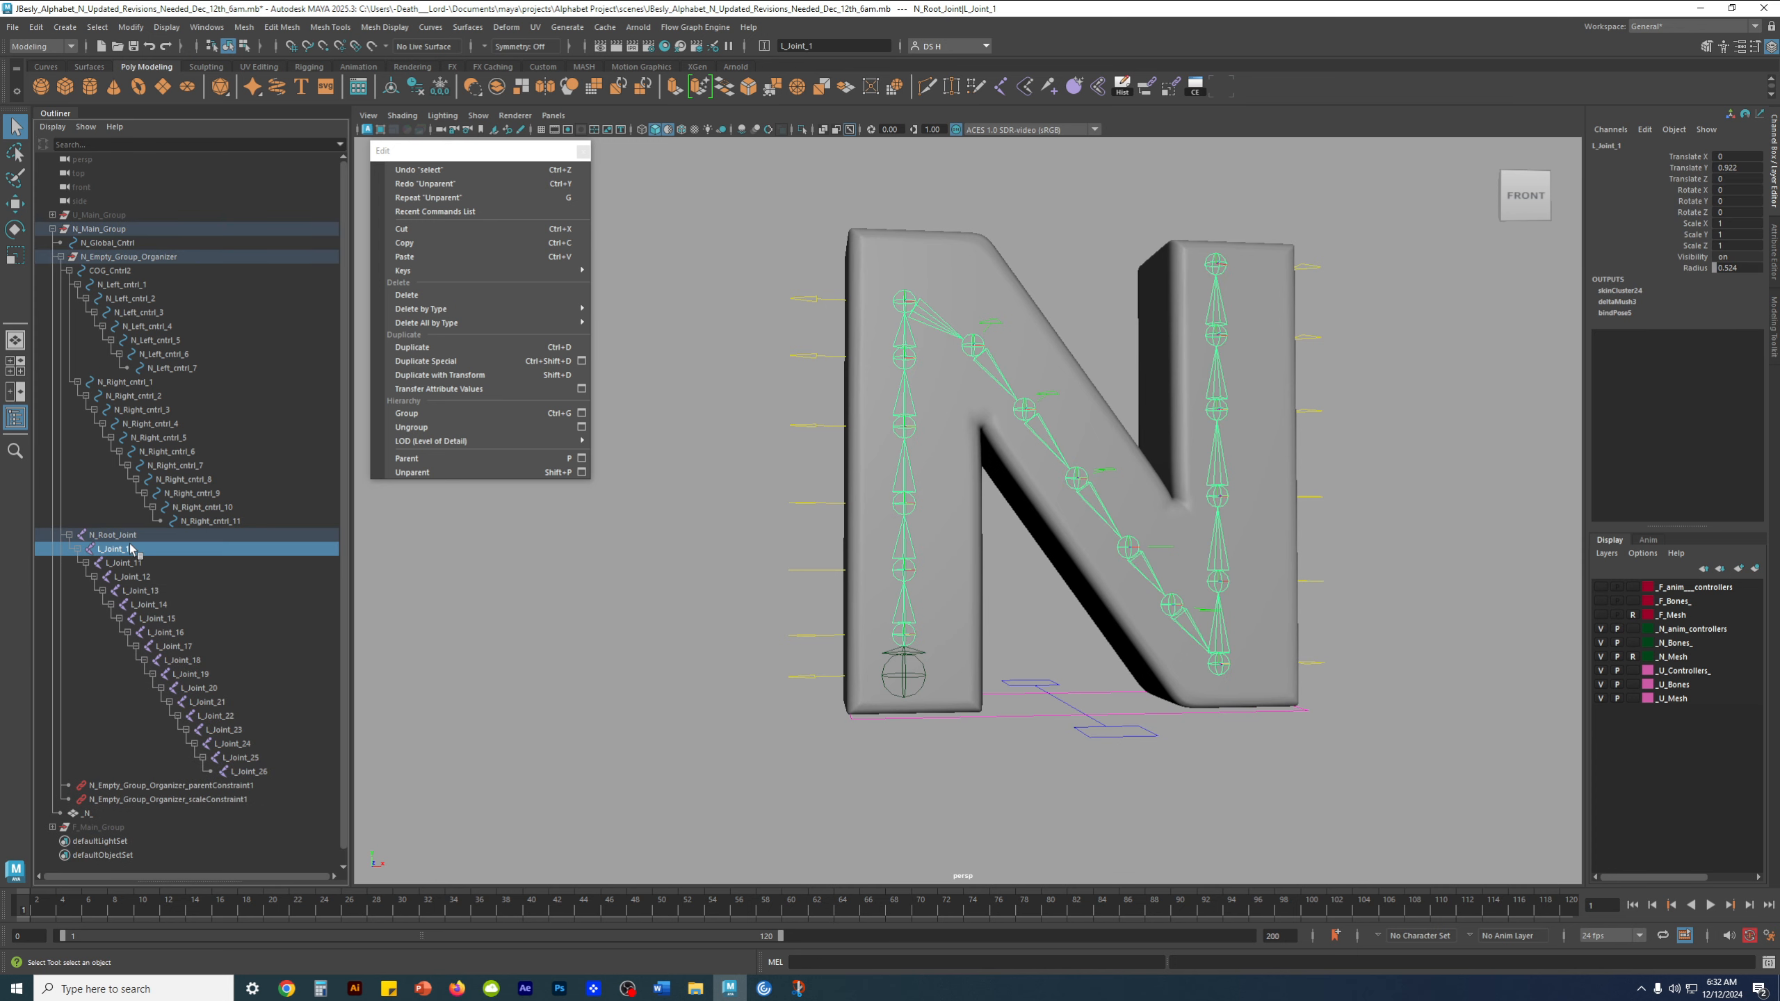
left_click(133, 536)
key("w")
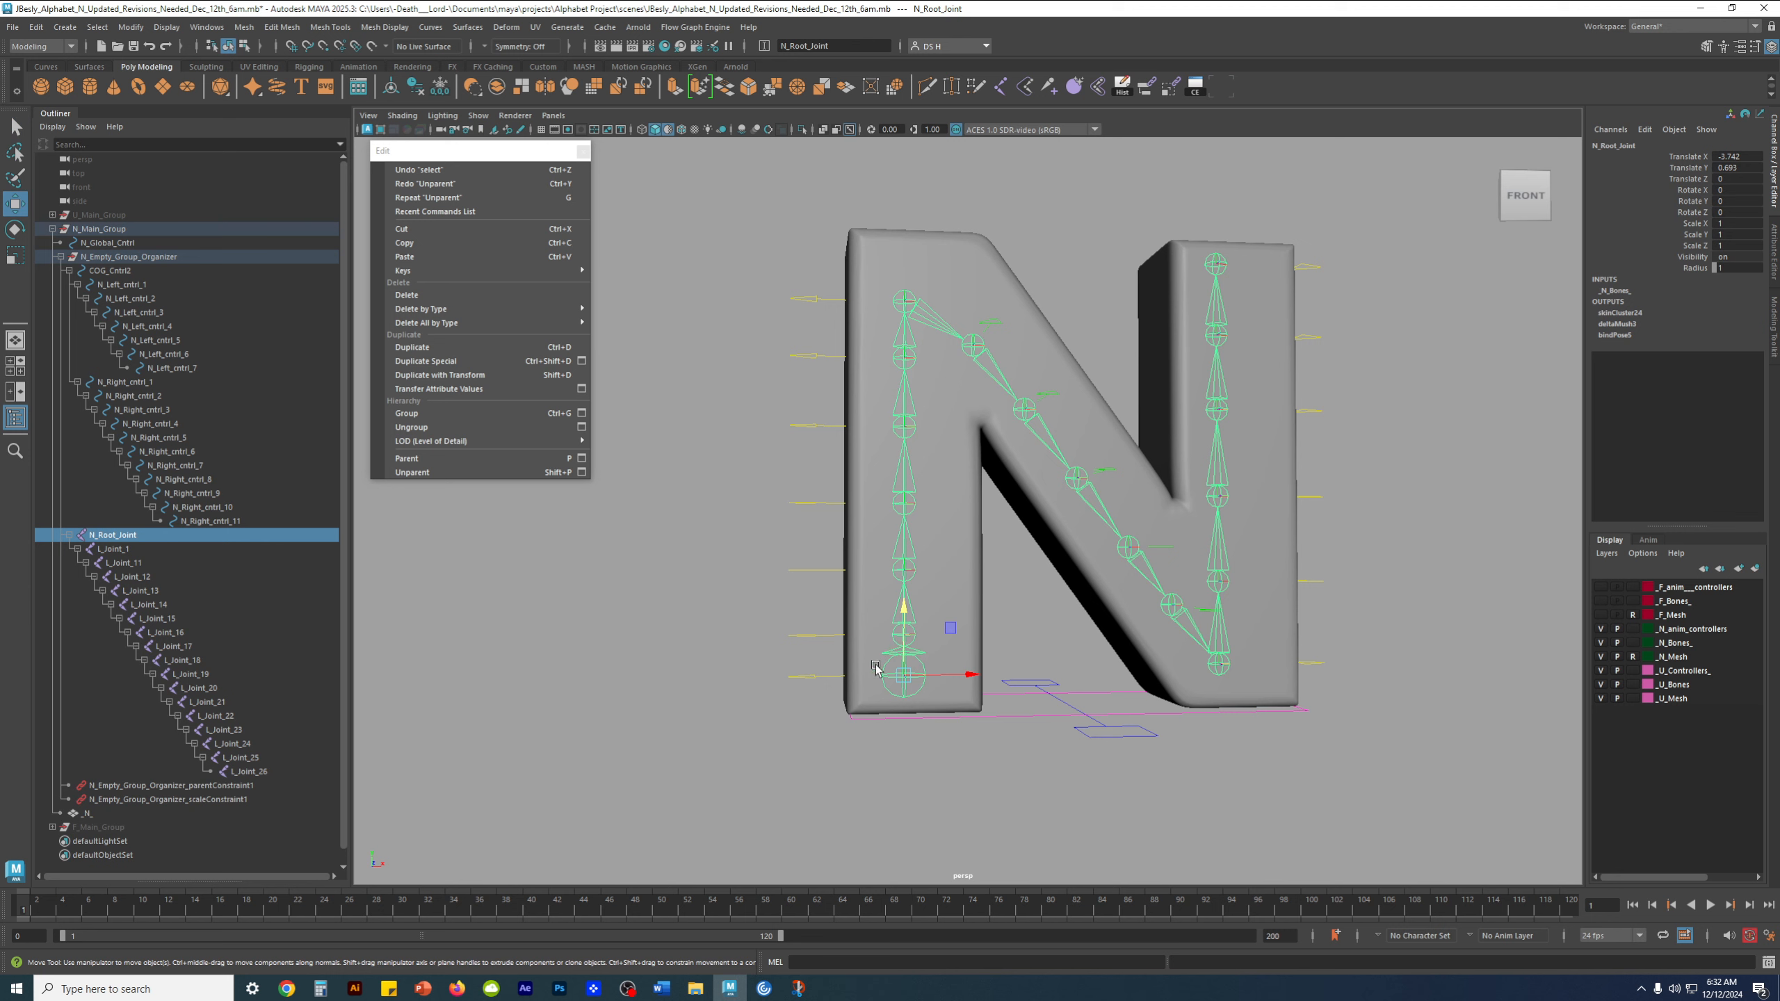
left_click(133, 549)
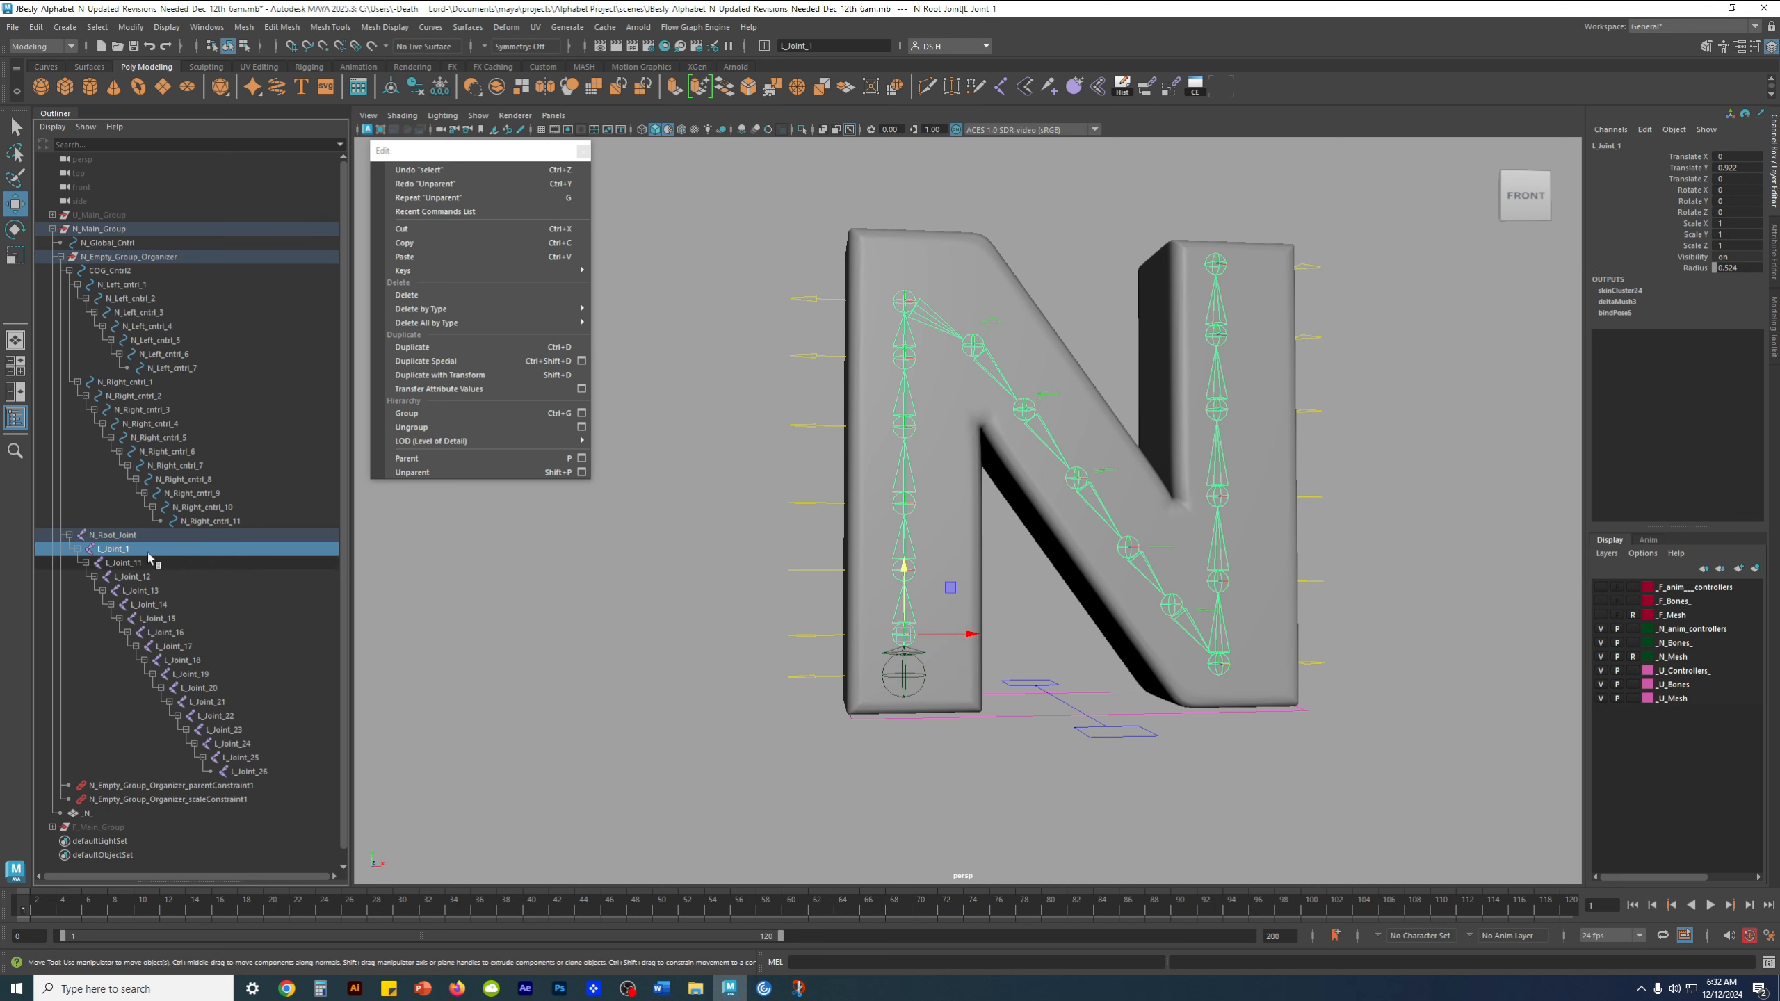
left_click(123, 563)
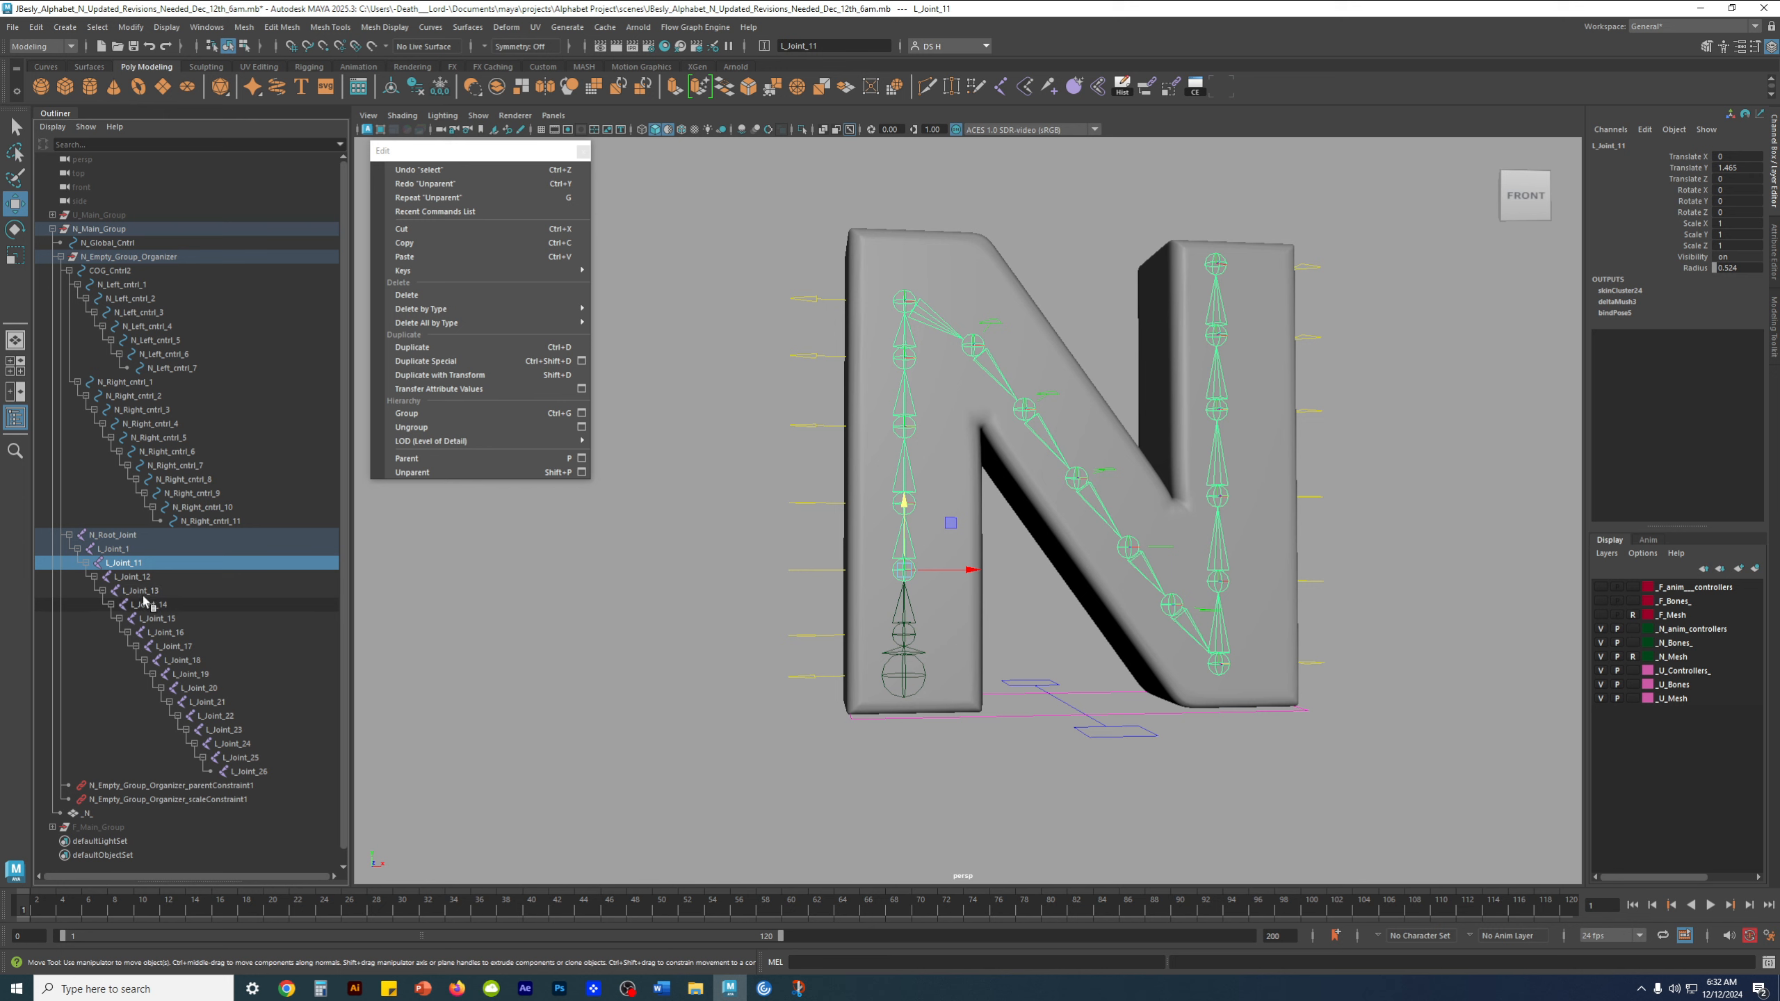
Select all joints from L_Joint_11 through L_Joint_26 together, leaving the group's parent constraint out
left_click(128, 562)
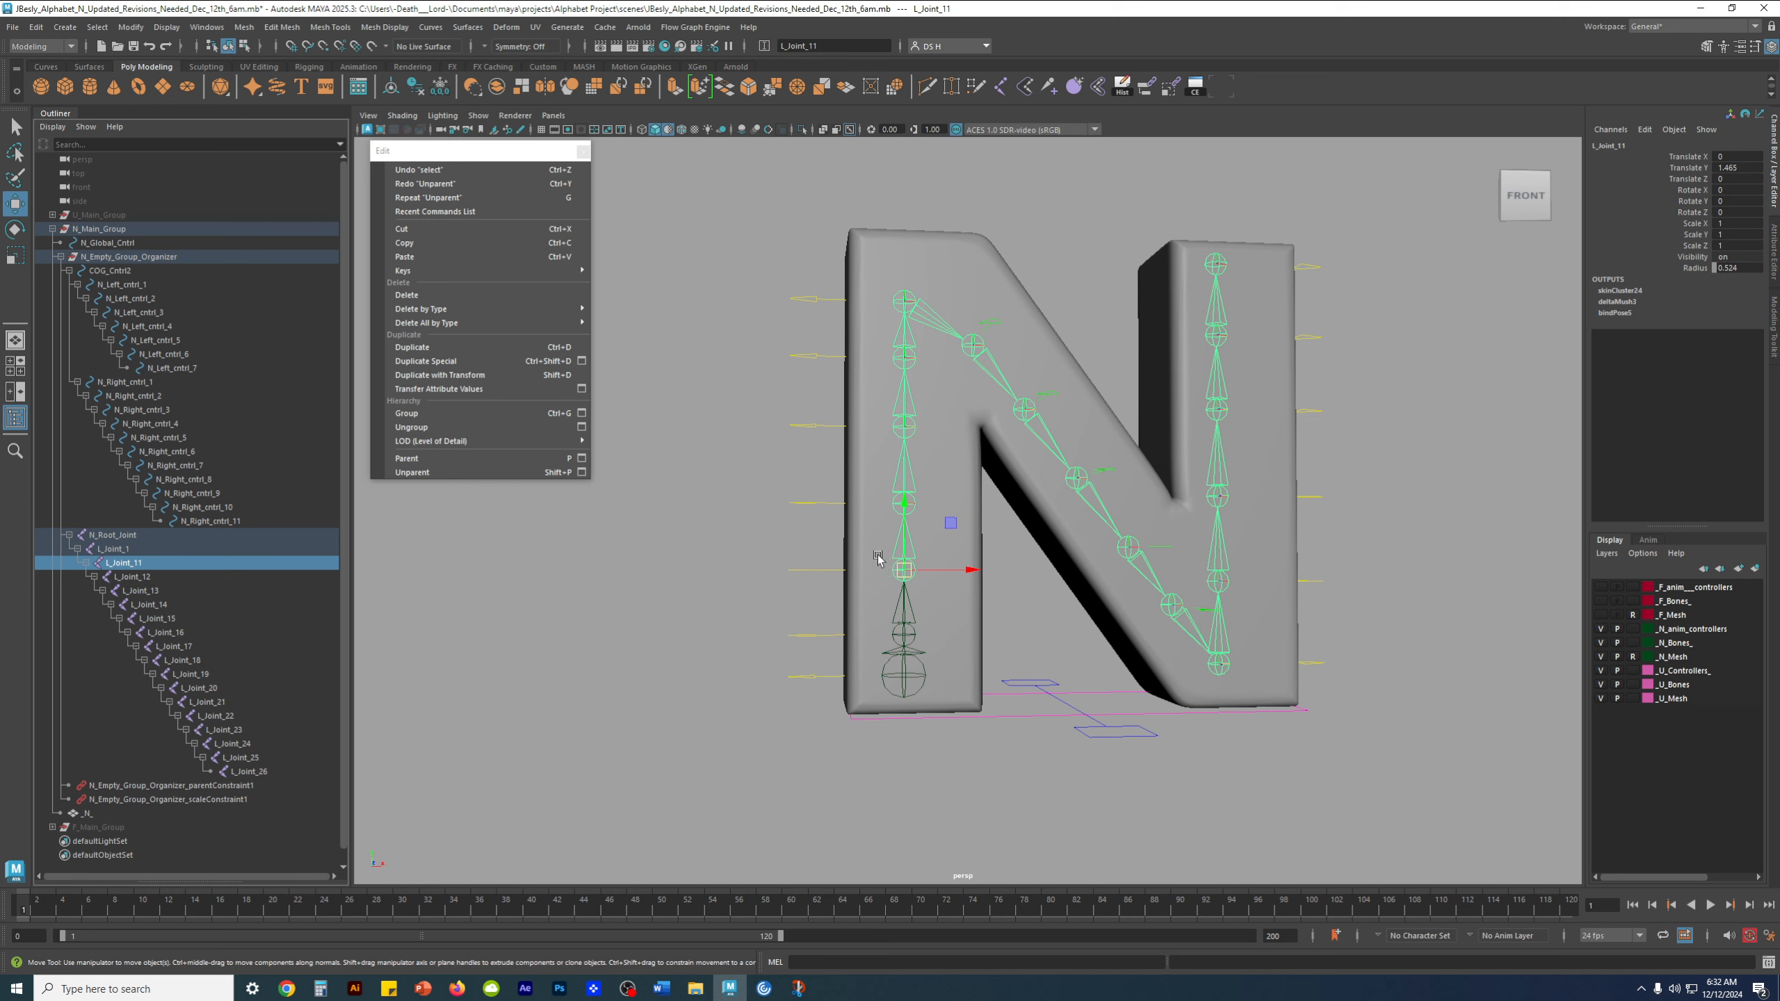
left_click(131, 578, "shift")
left_click(135, 593, "shift")
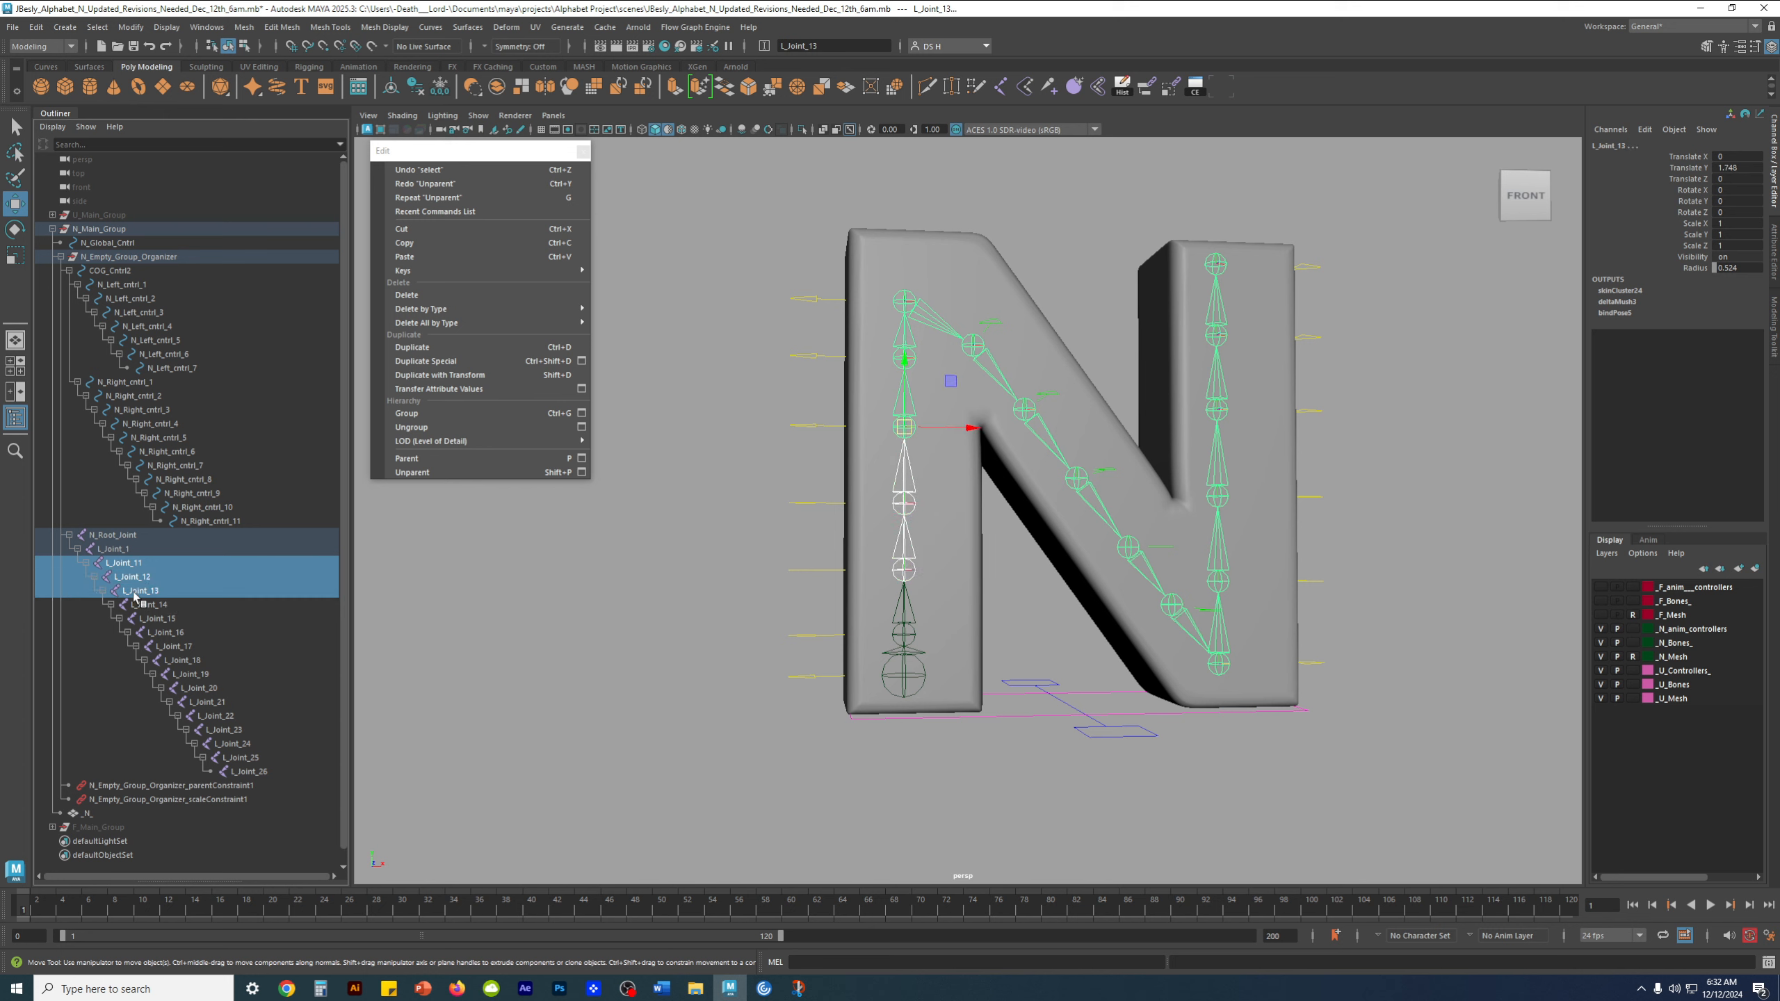
left_click(149, 606, "shift")
left_click(159, 619, "shift")
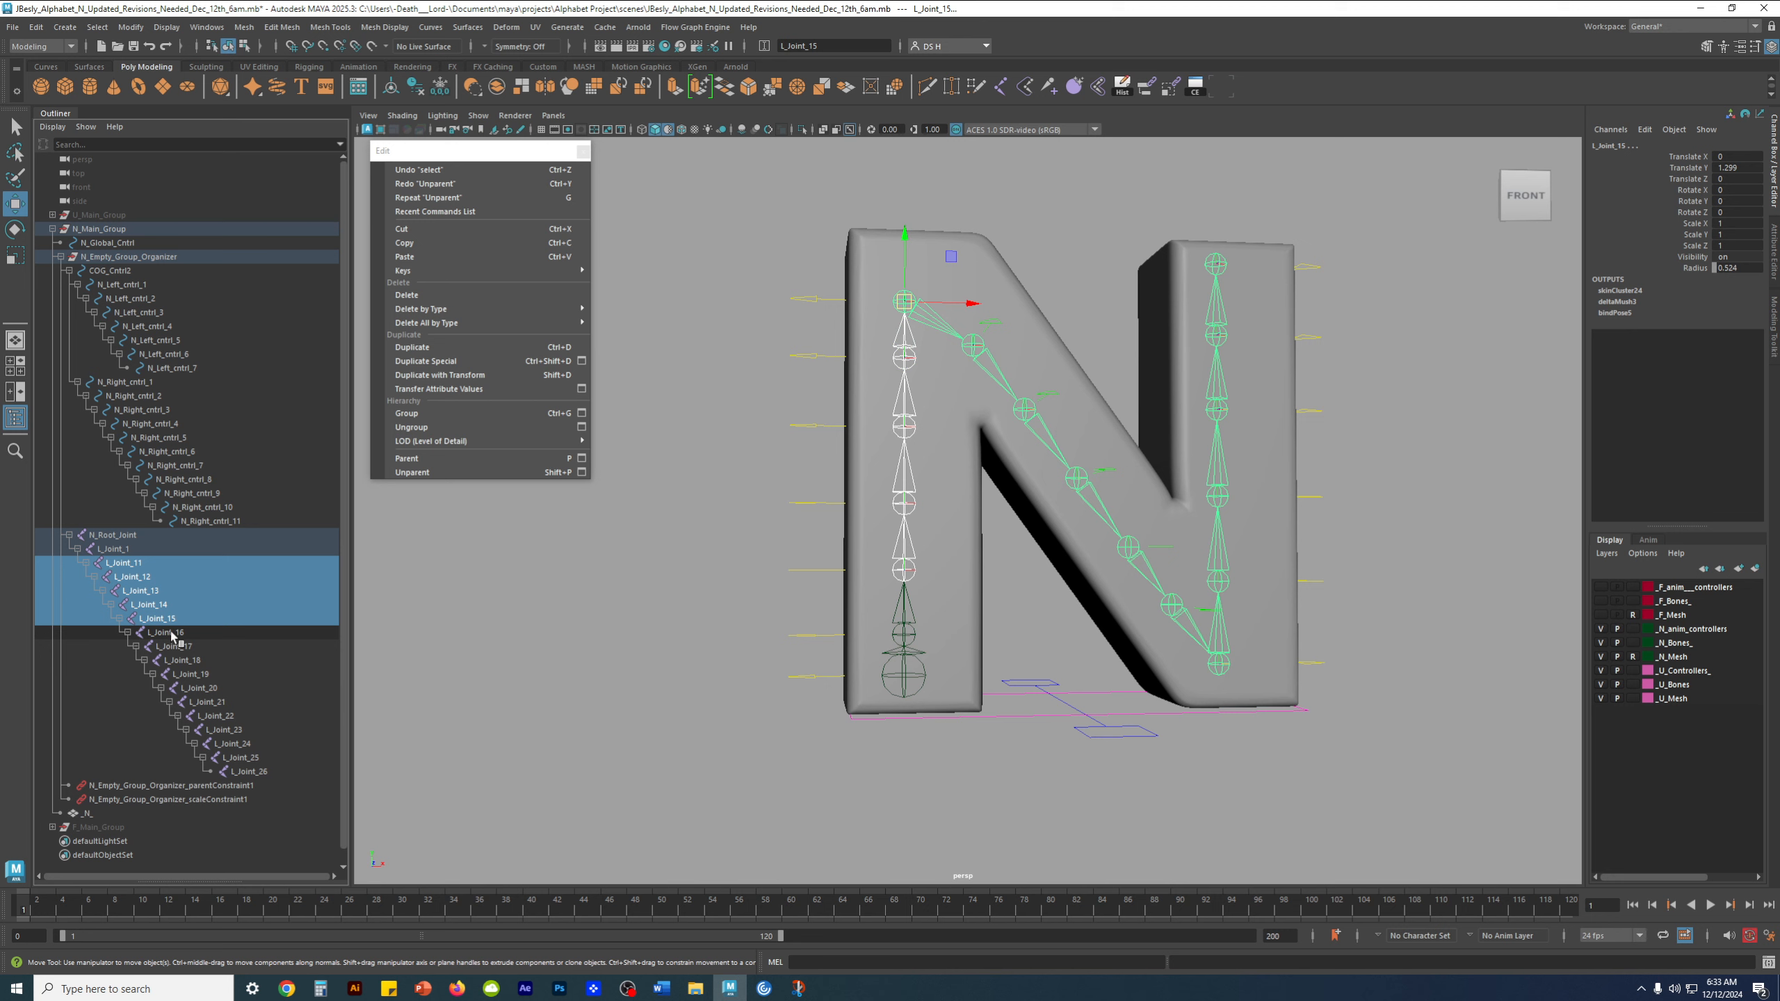
left_click(172, 634, "shift")
left_click(181, 648, "shift")
left_click(188, 661, "shift")
left_click(193, 675, "shift")
left_click(198, 689, "shift")
left_click(207, 703, "shift")
left_click(215, 717, "shift")
left_click(226, 732, "shift")
left_click(231, 745, "shift")
left_click(241, 759, "shift")
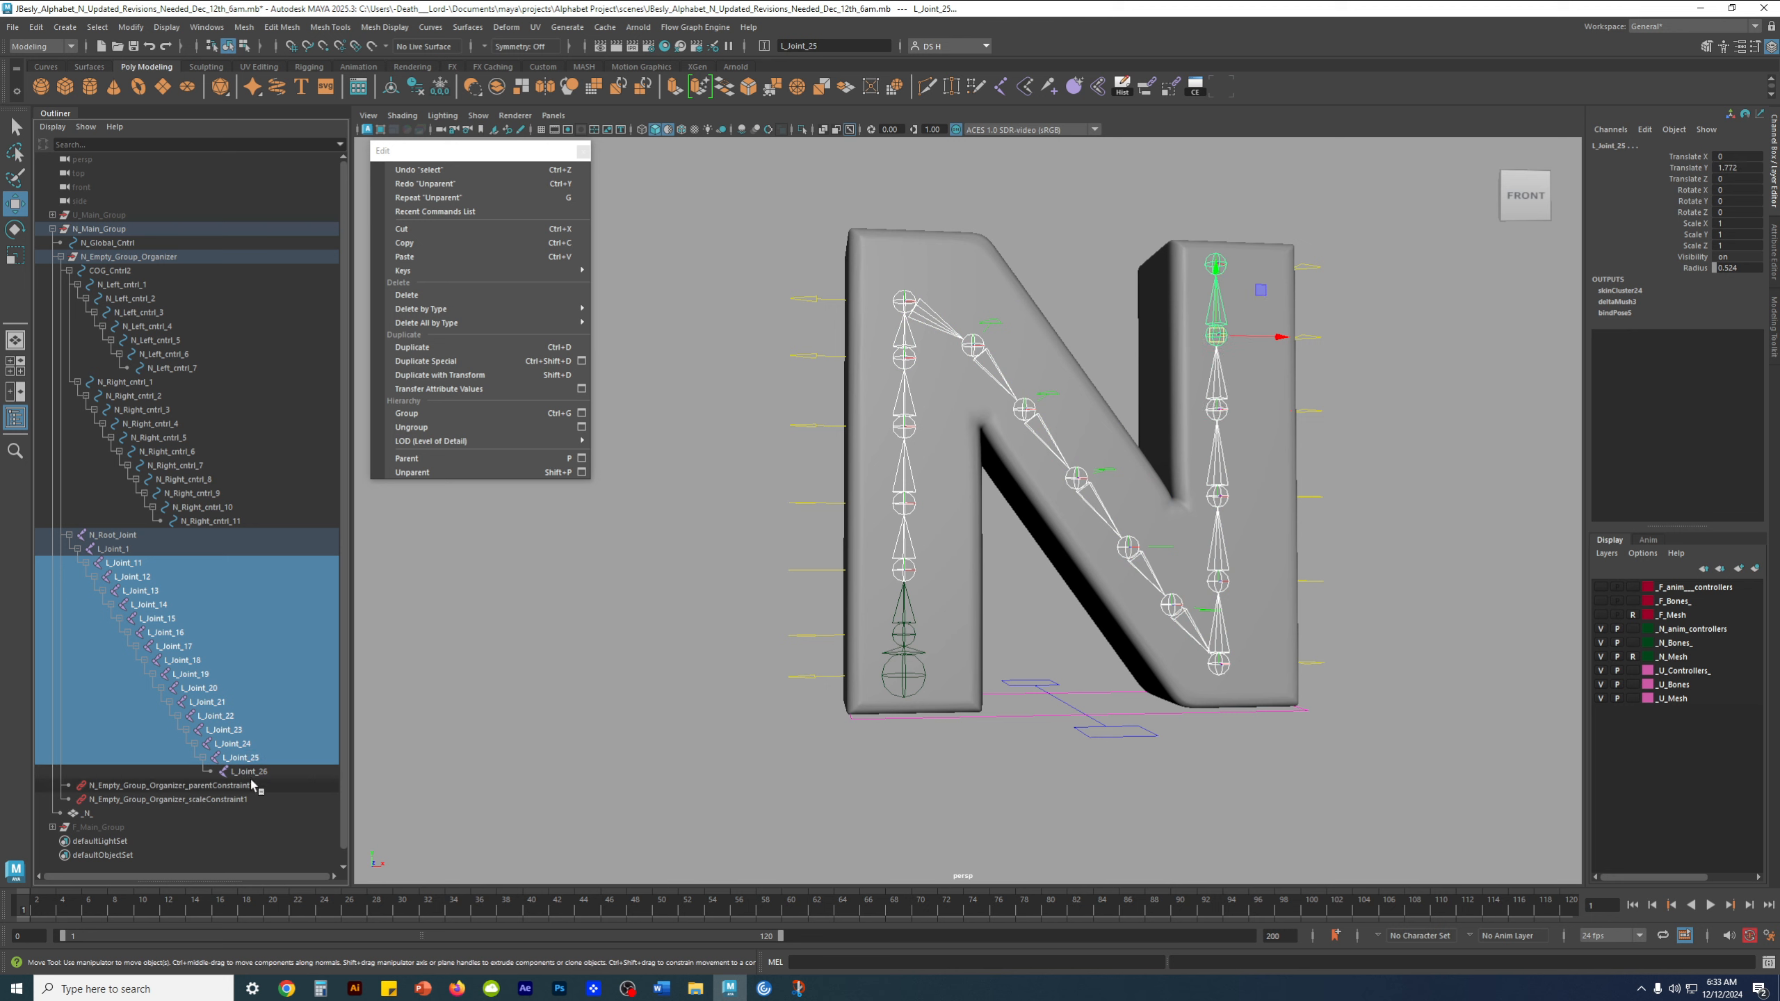
left_click(250, 785, "shift")
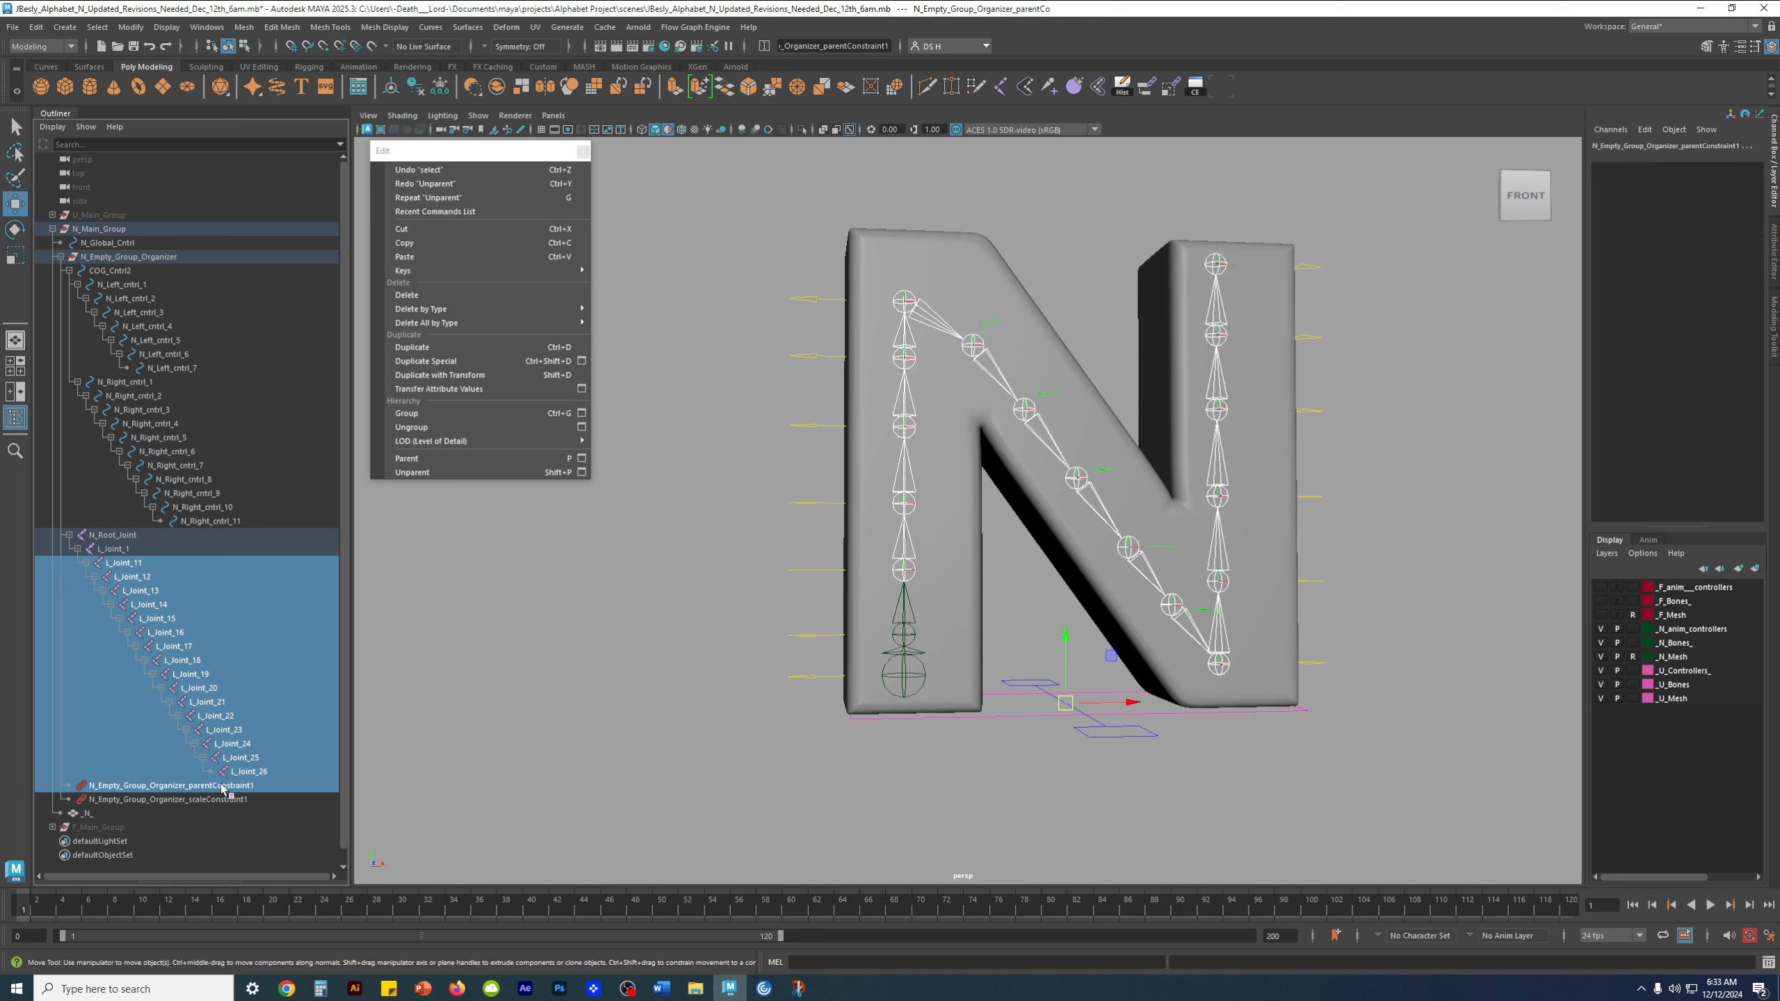
left_click(223, 786, "ctrl")
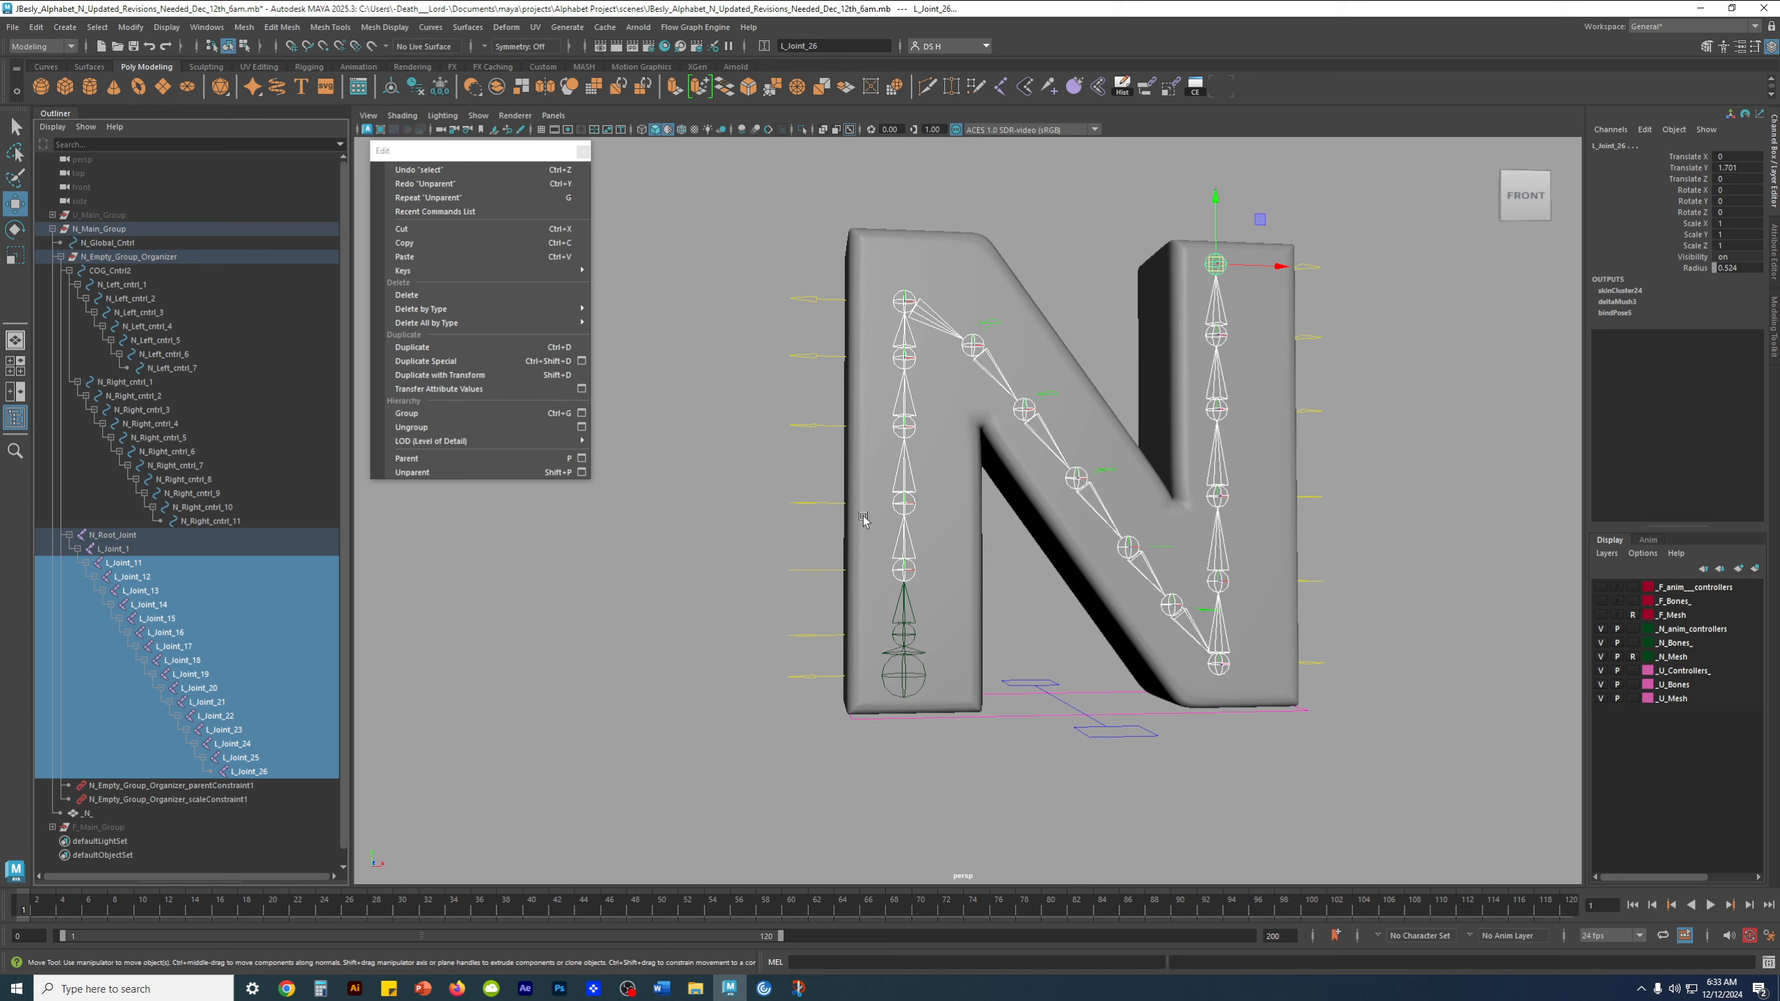
Try the relative and absolute transform modes of the input line and return it to Rename mode
left_click(745, 48)
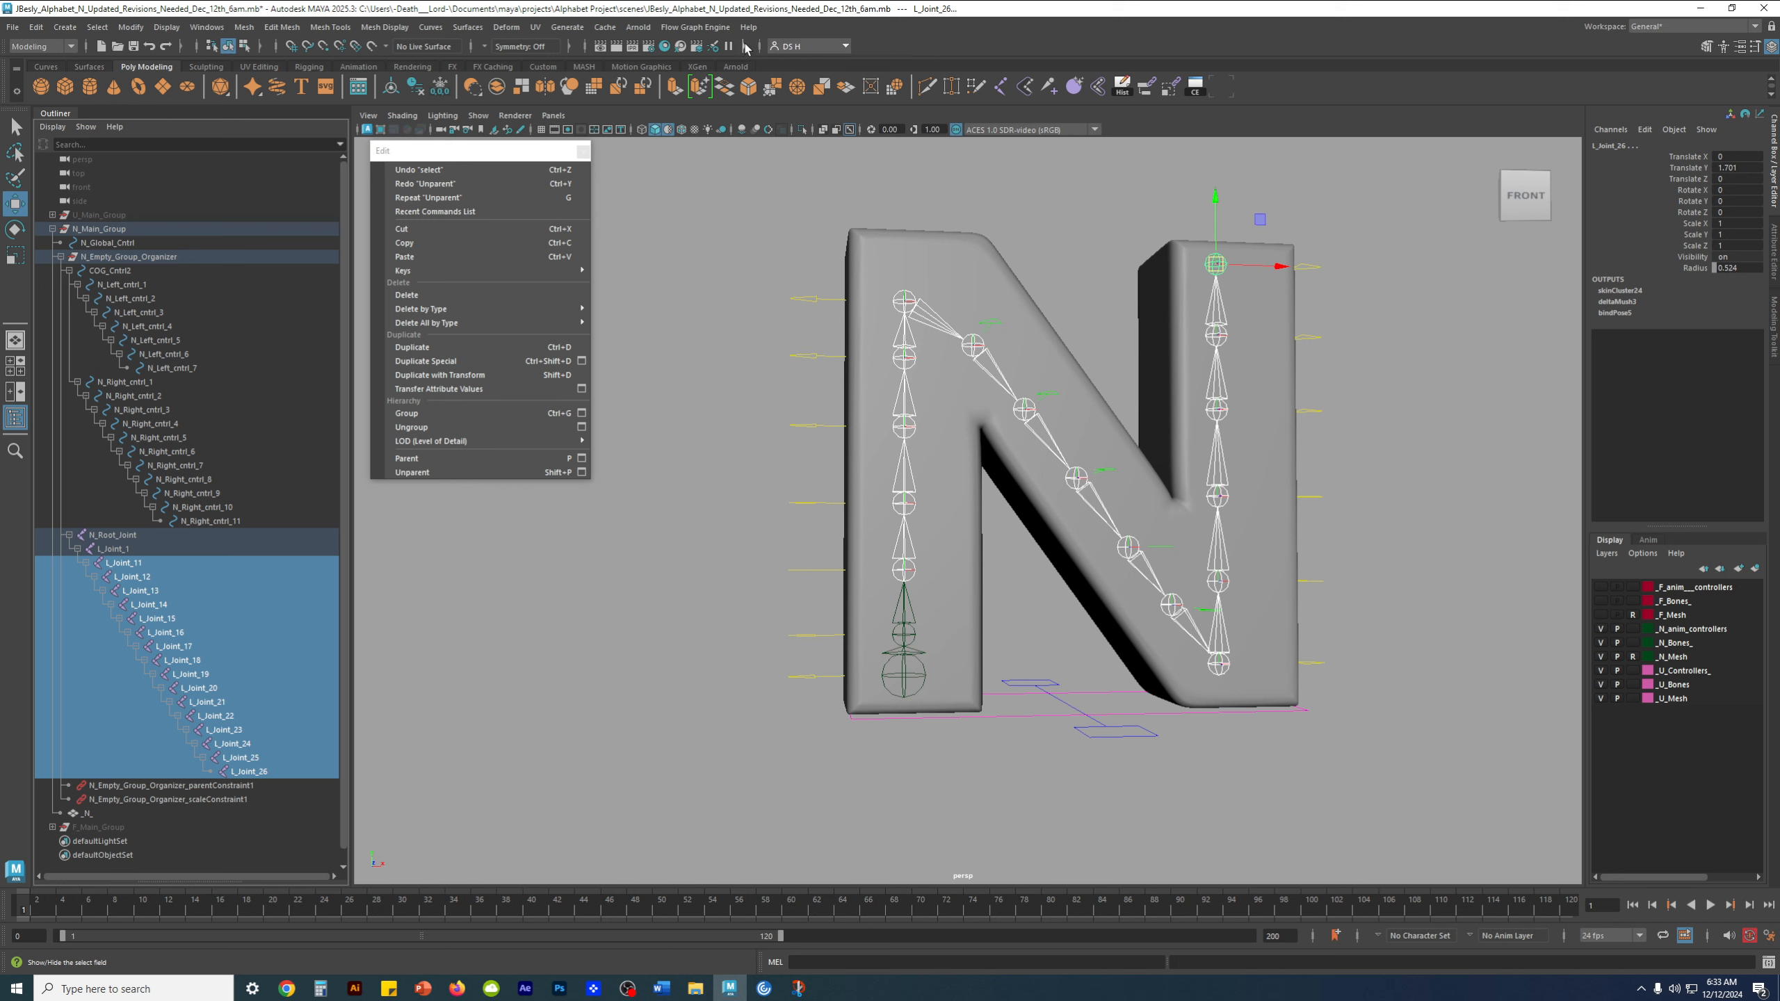
left_click(745, 47)
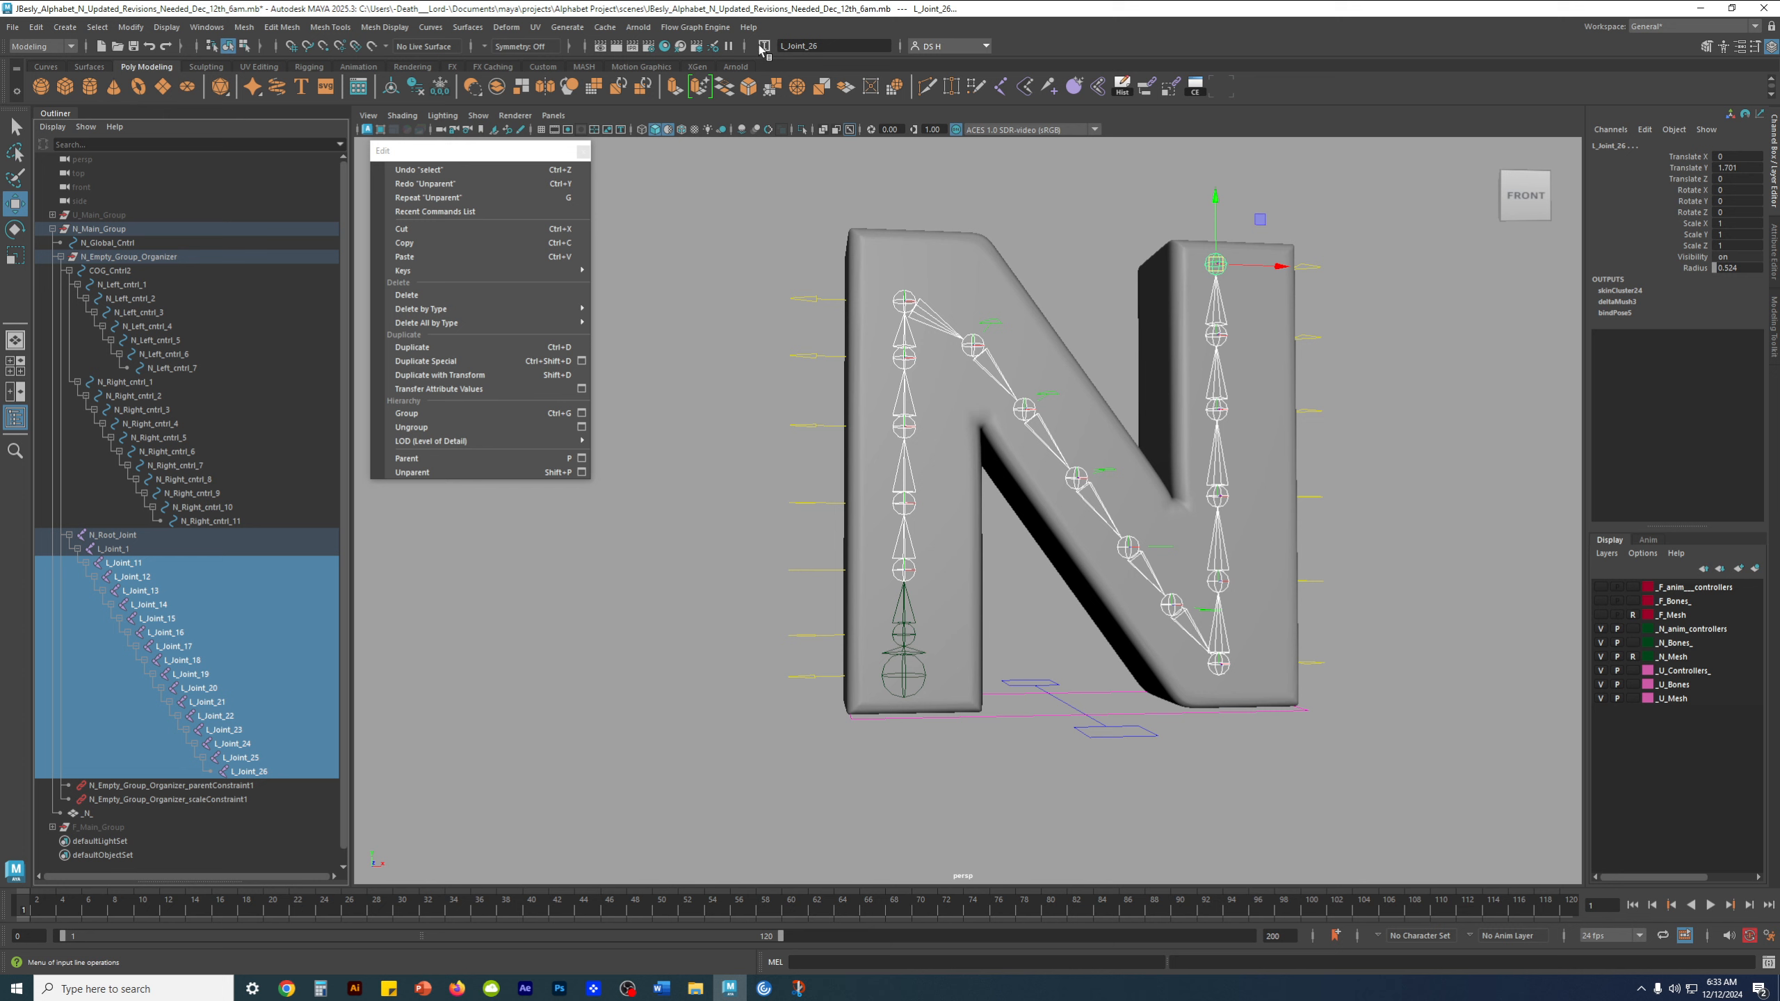
left_click(763, 46)
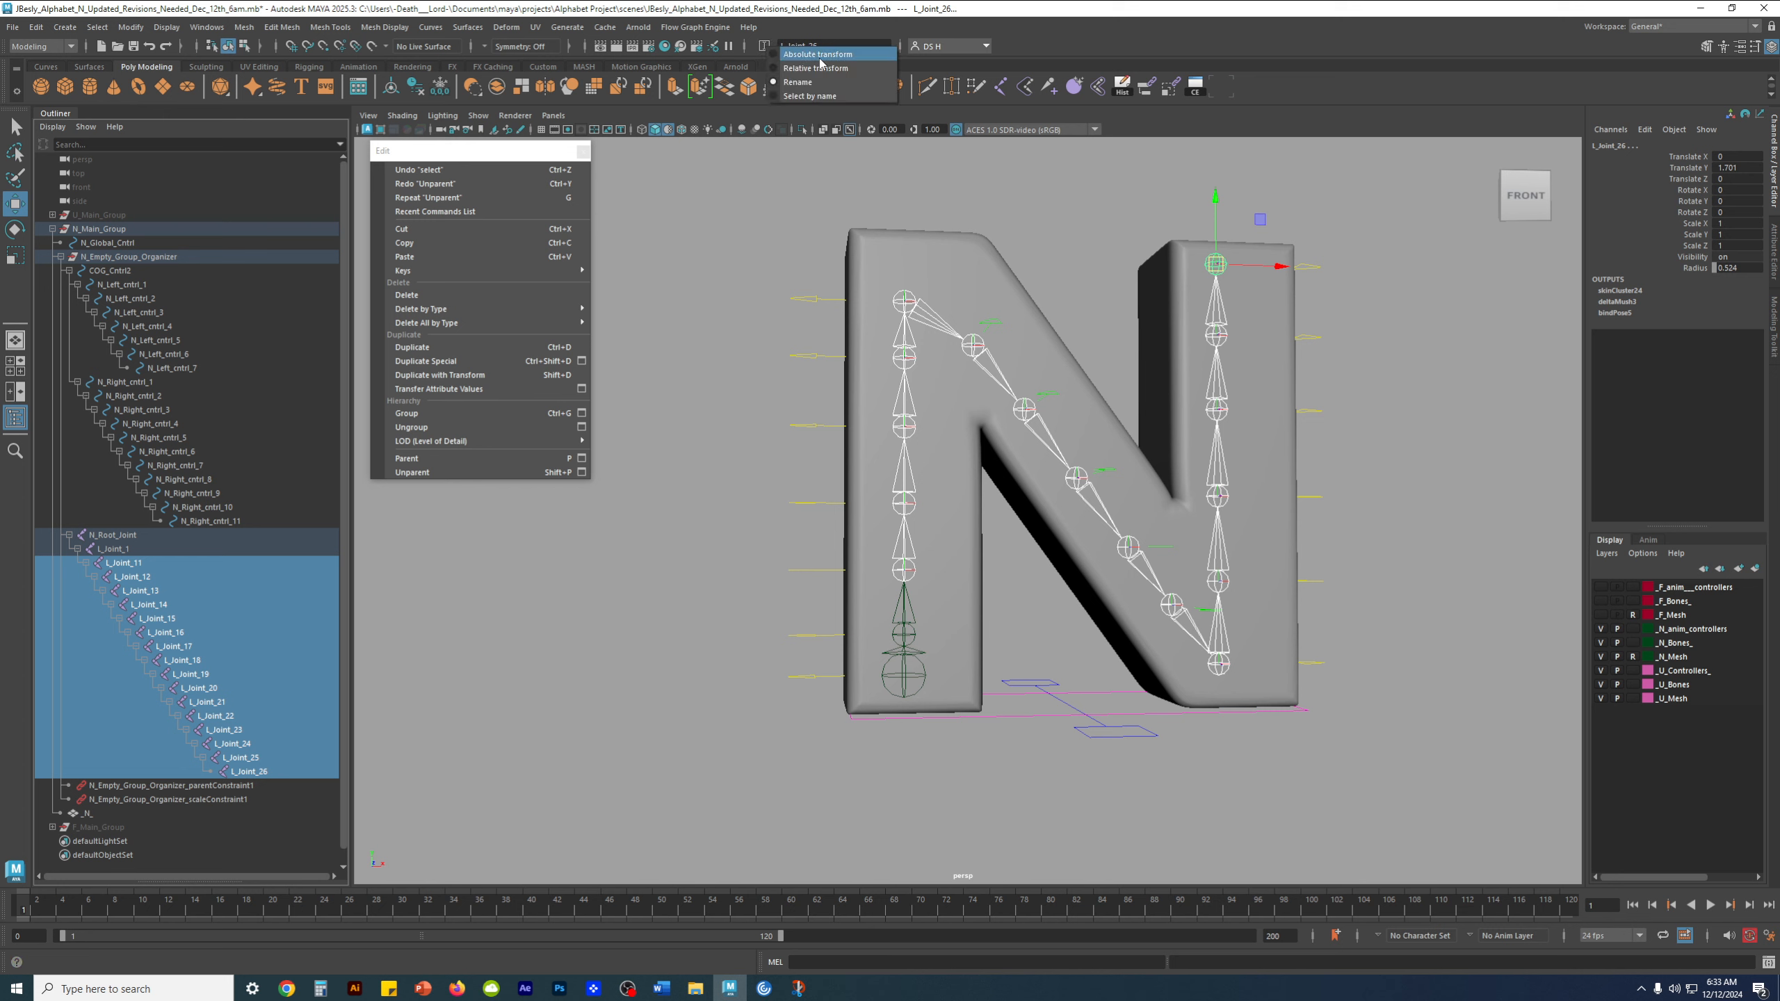
left_click(801, 68)
left_click(764, 46)
left_click(813, 55)
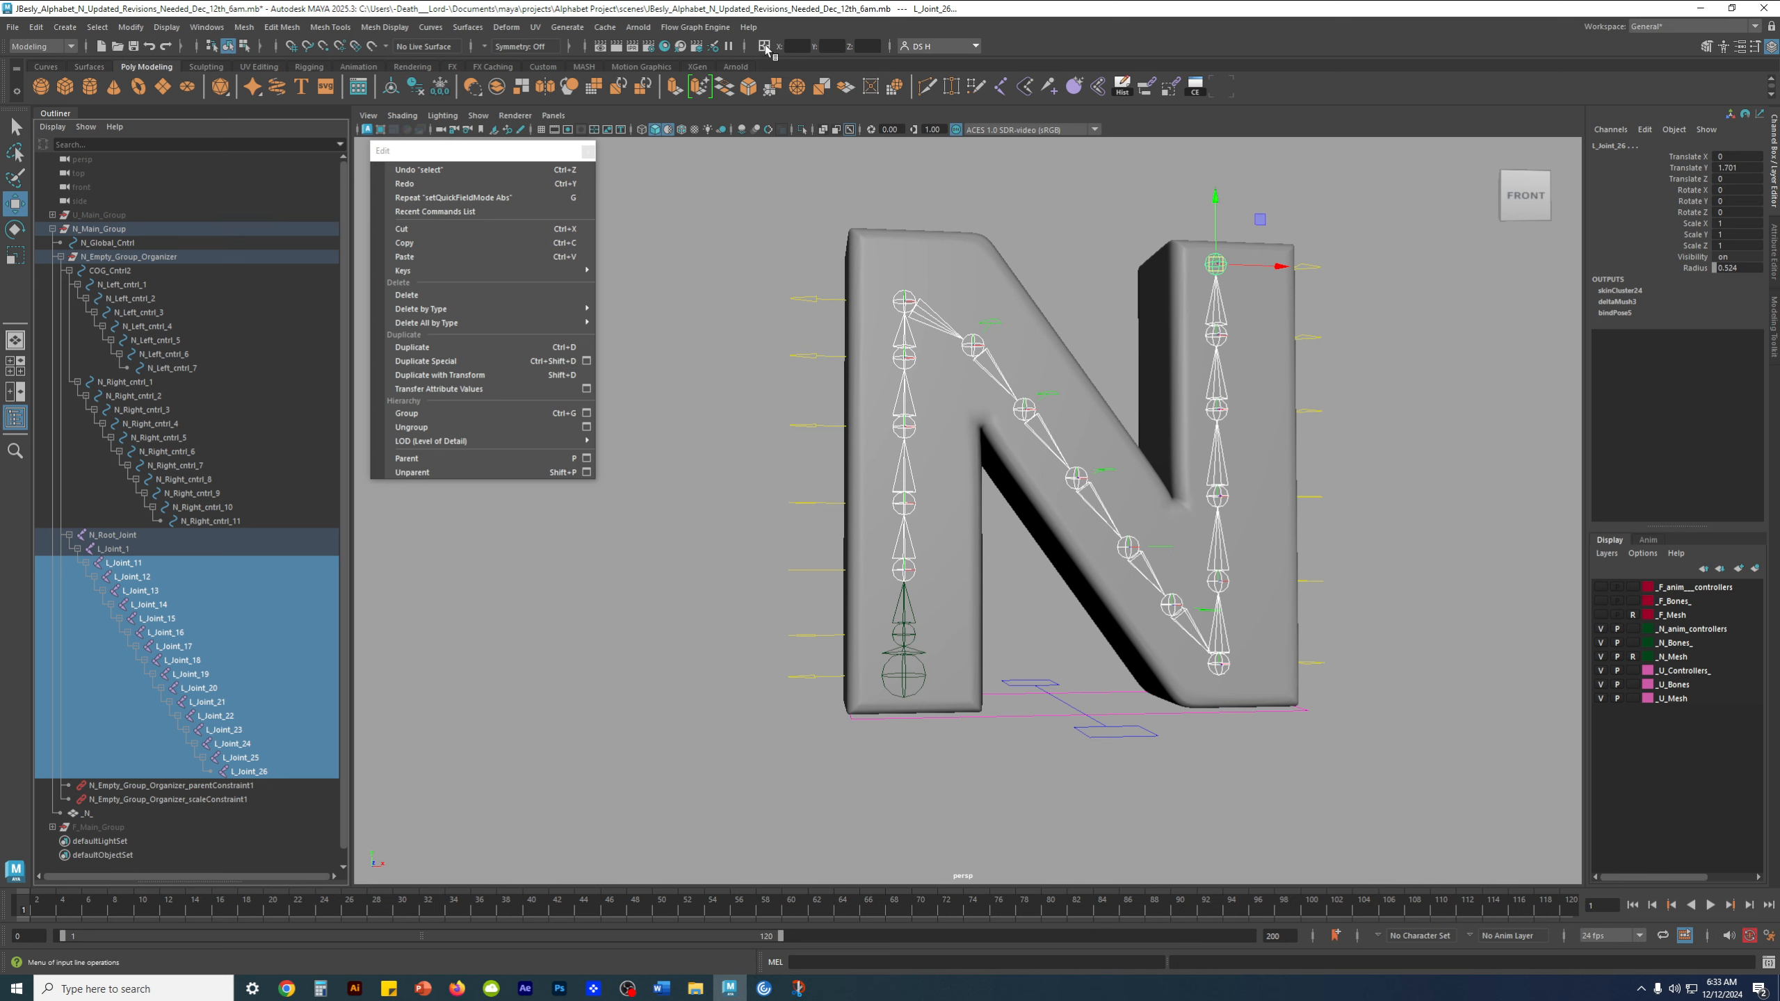
left_click(765, 47)
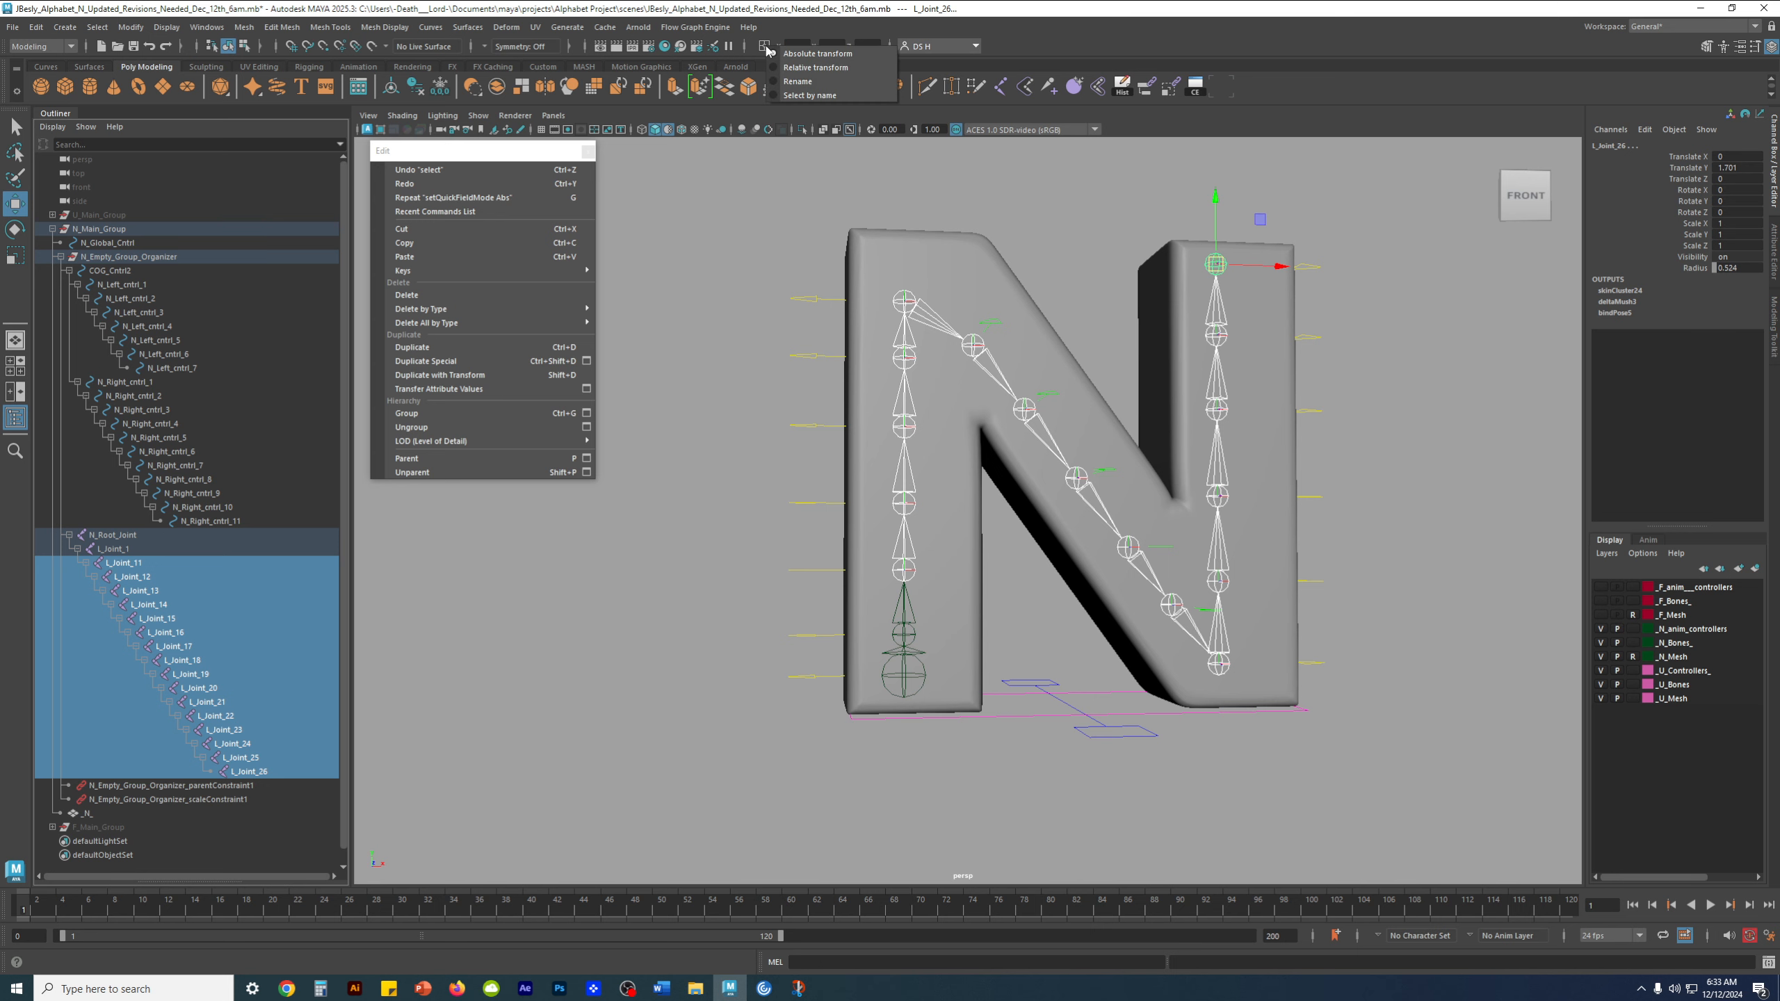
left_click(797, 82)
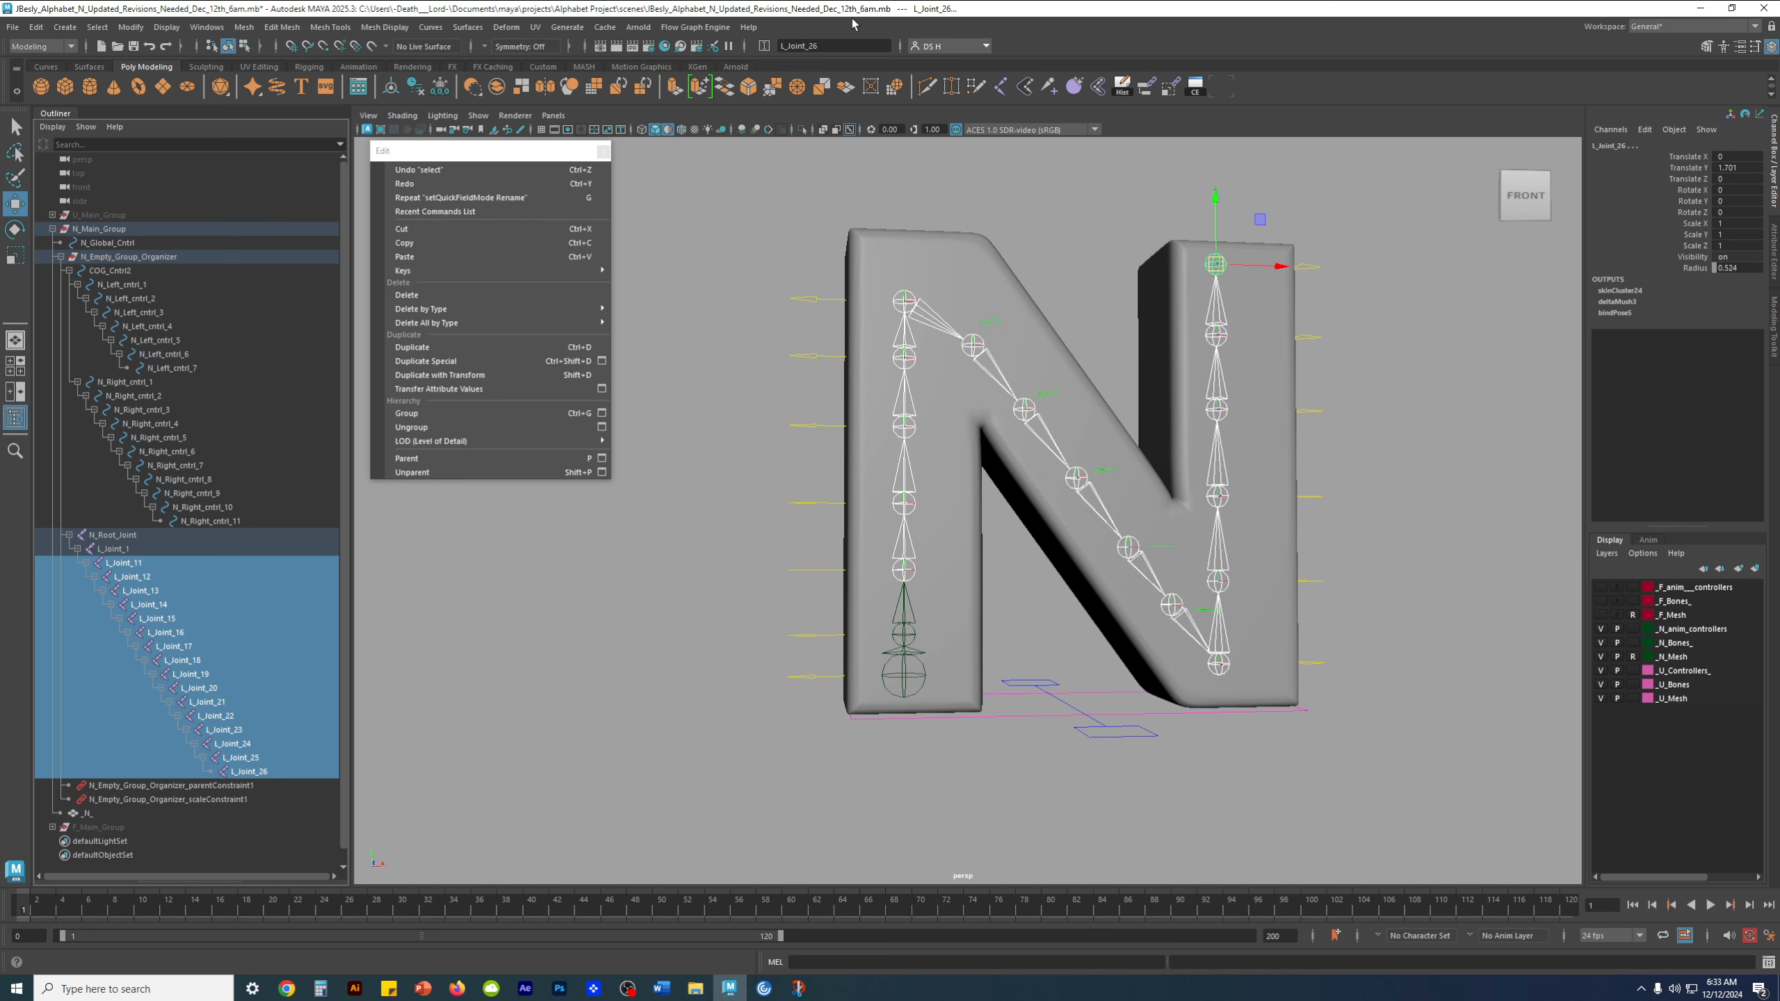
Try to batch rename the selected joints with the base name L_Joint_, and undo the rename
left_click(766, 48)
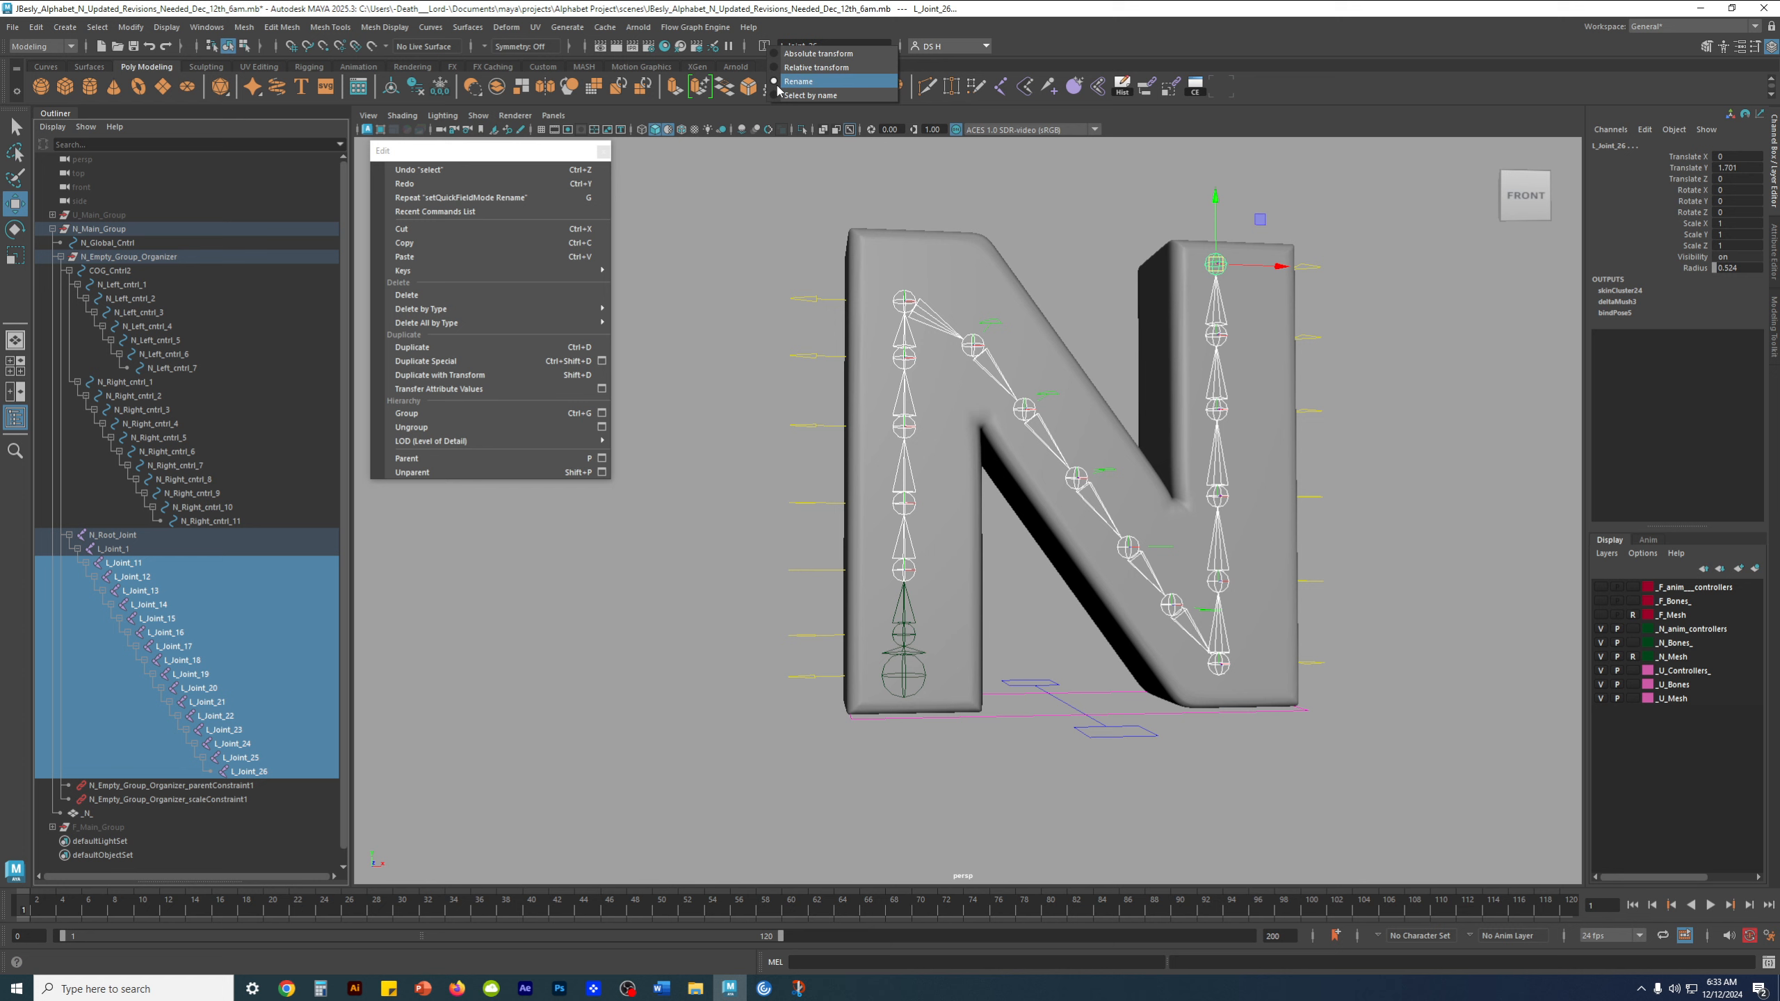
left_click(1053, 39)
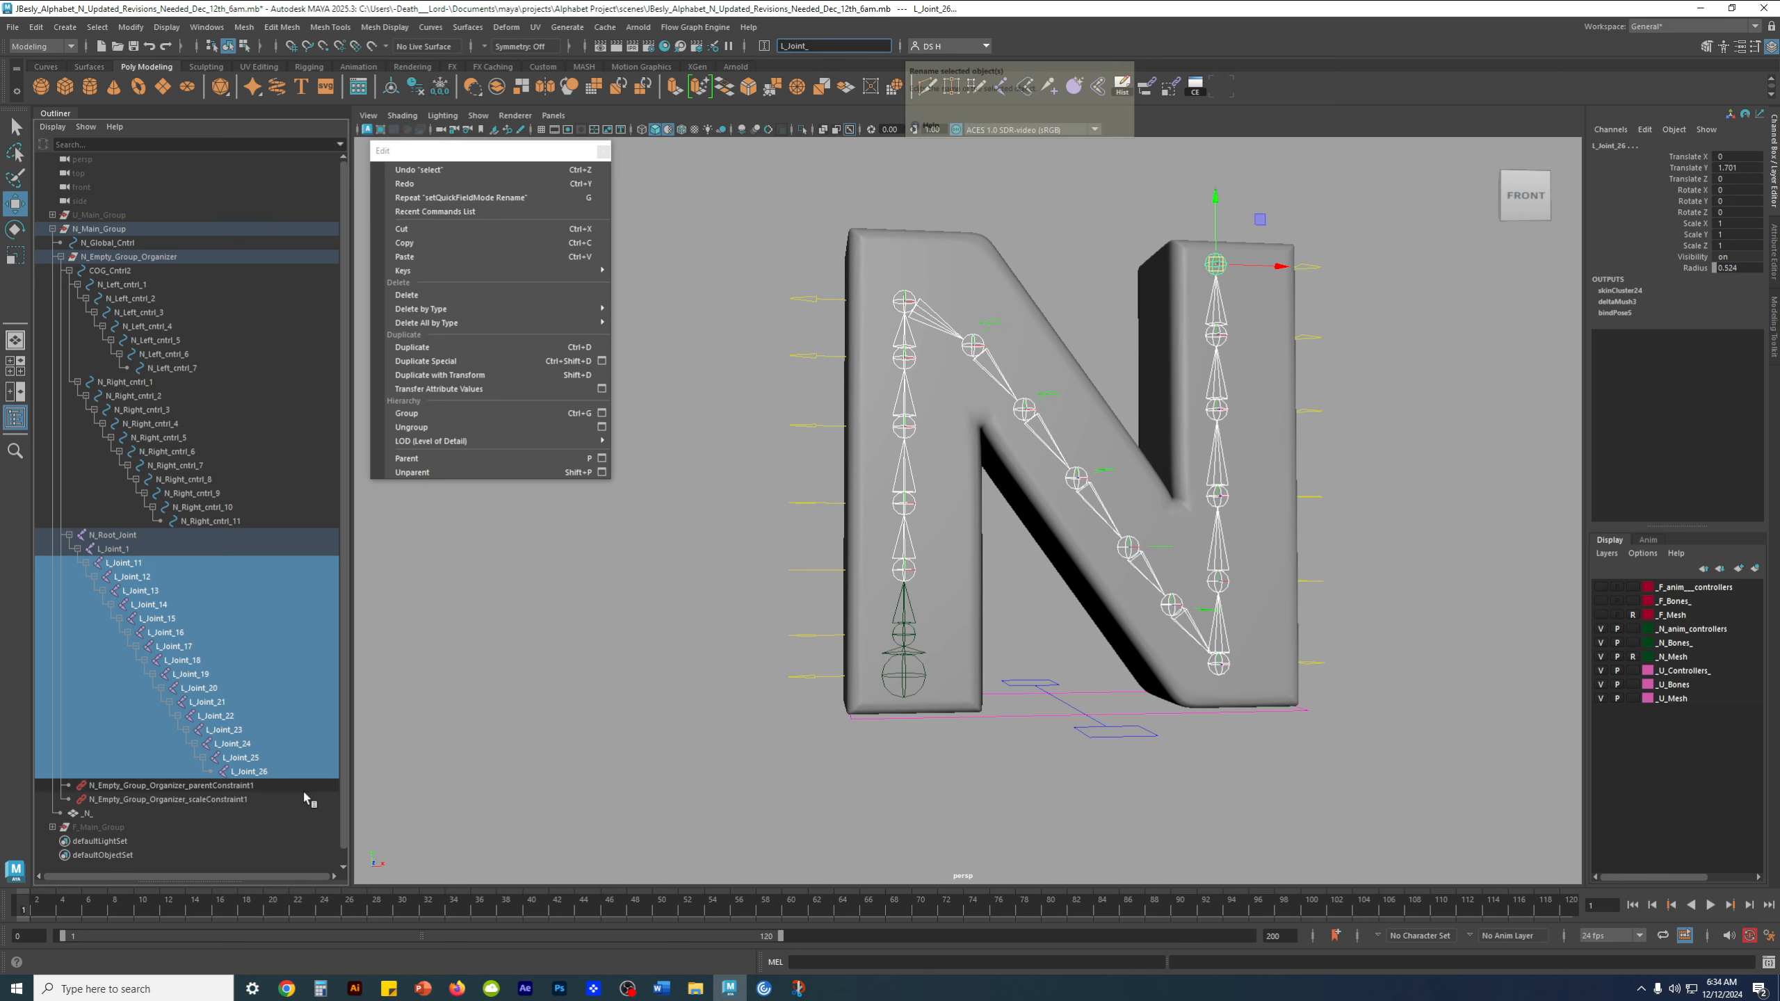
key("Return")
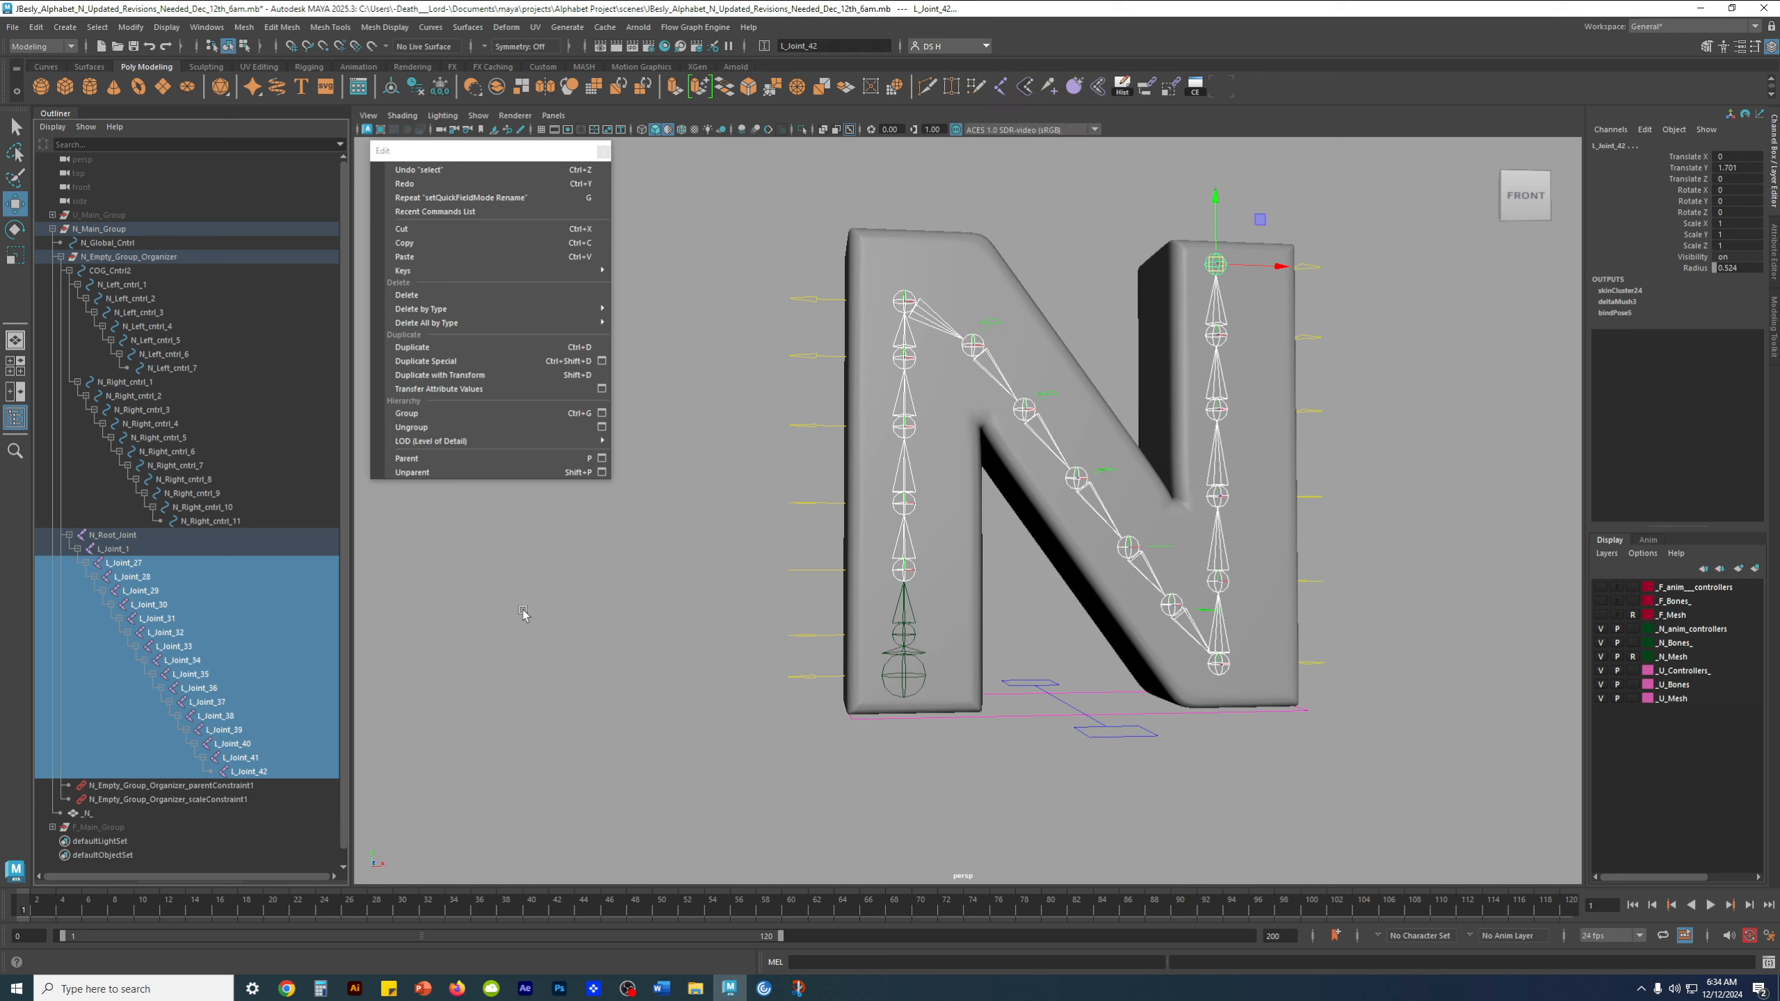
key("ctrl+z")
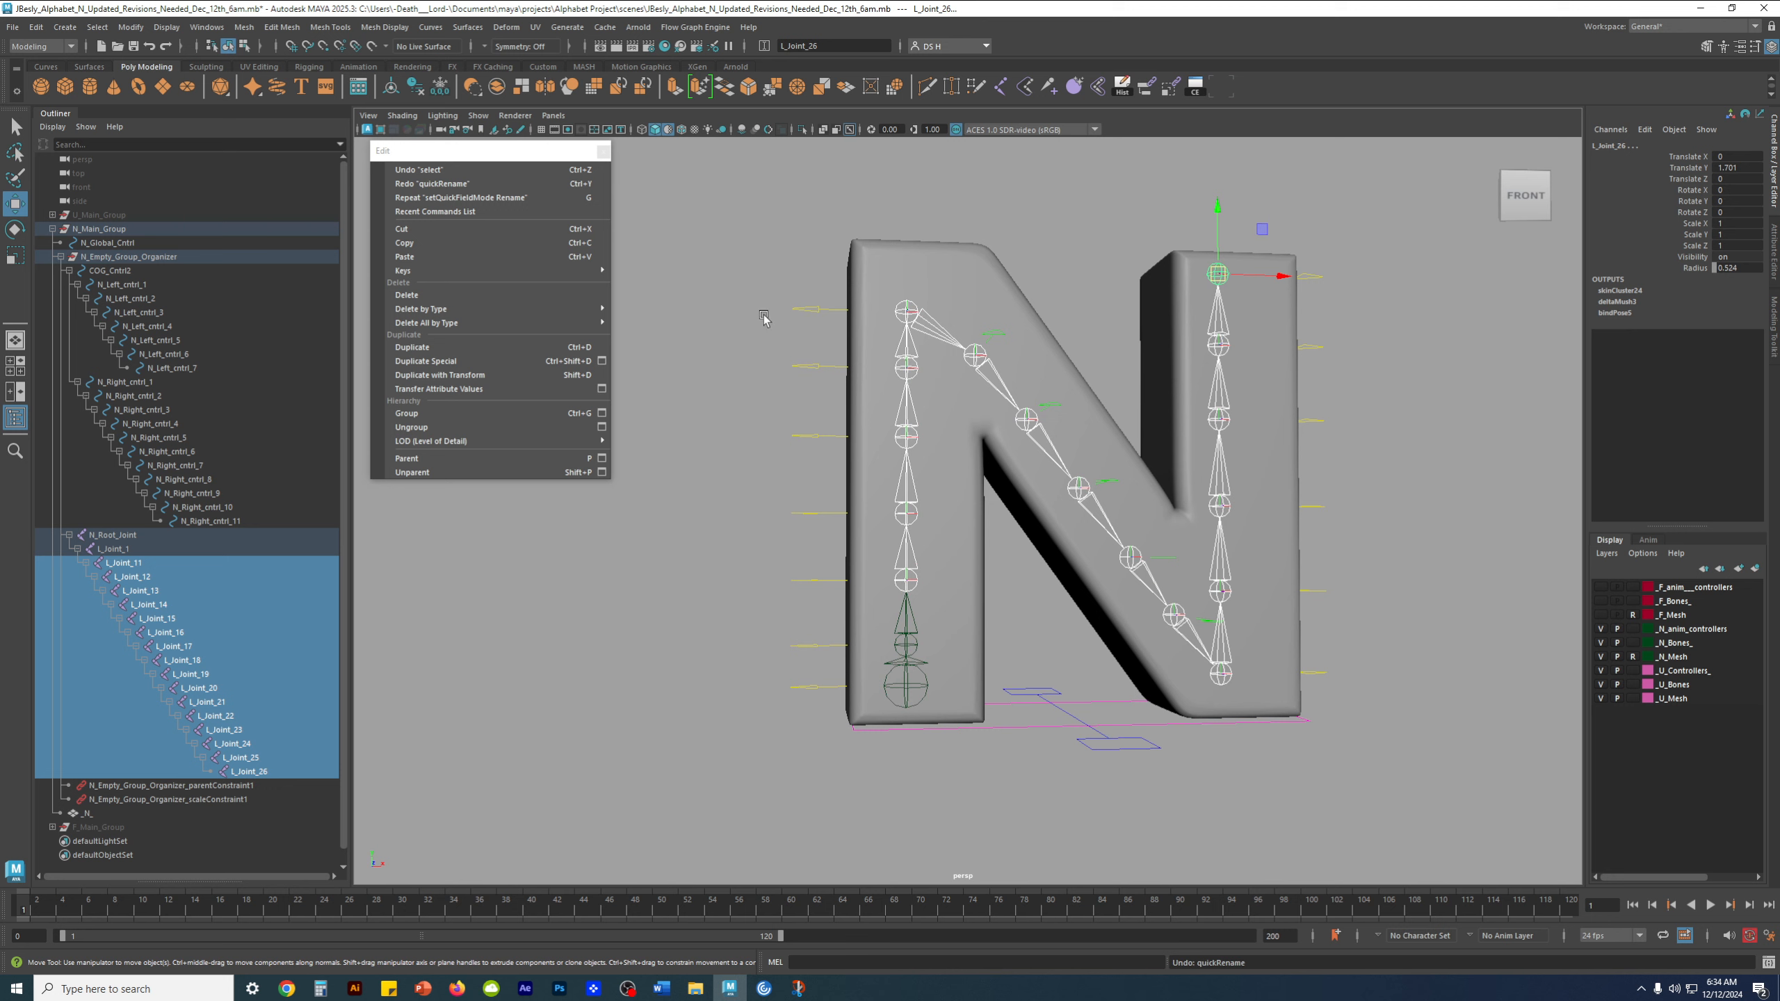
Batch rename the selected joints L_Joint_11 through L_Joint_26 as L_Joint_2_1 through L_Joint_2_16
left_click(841, 46)
key("BackSpace")
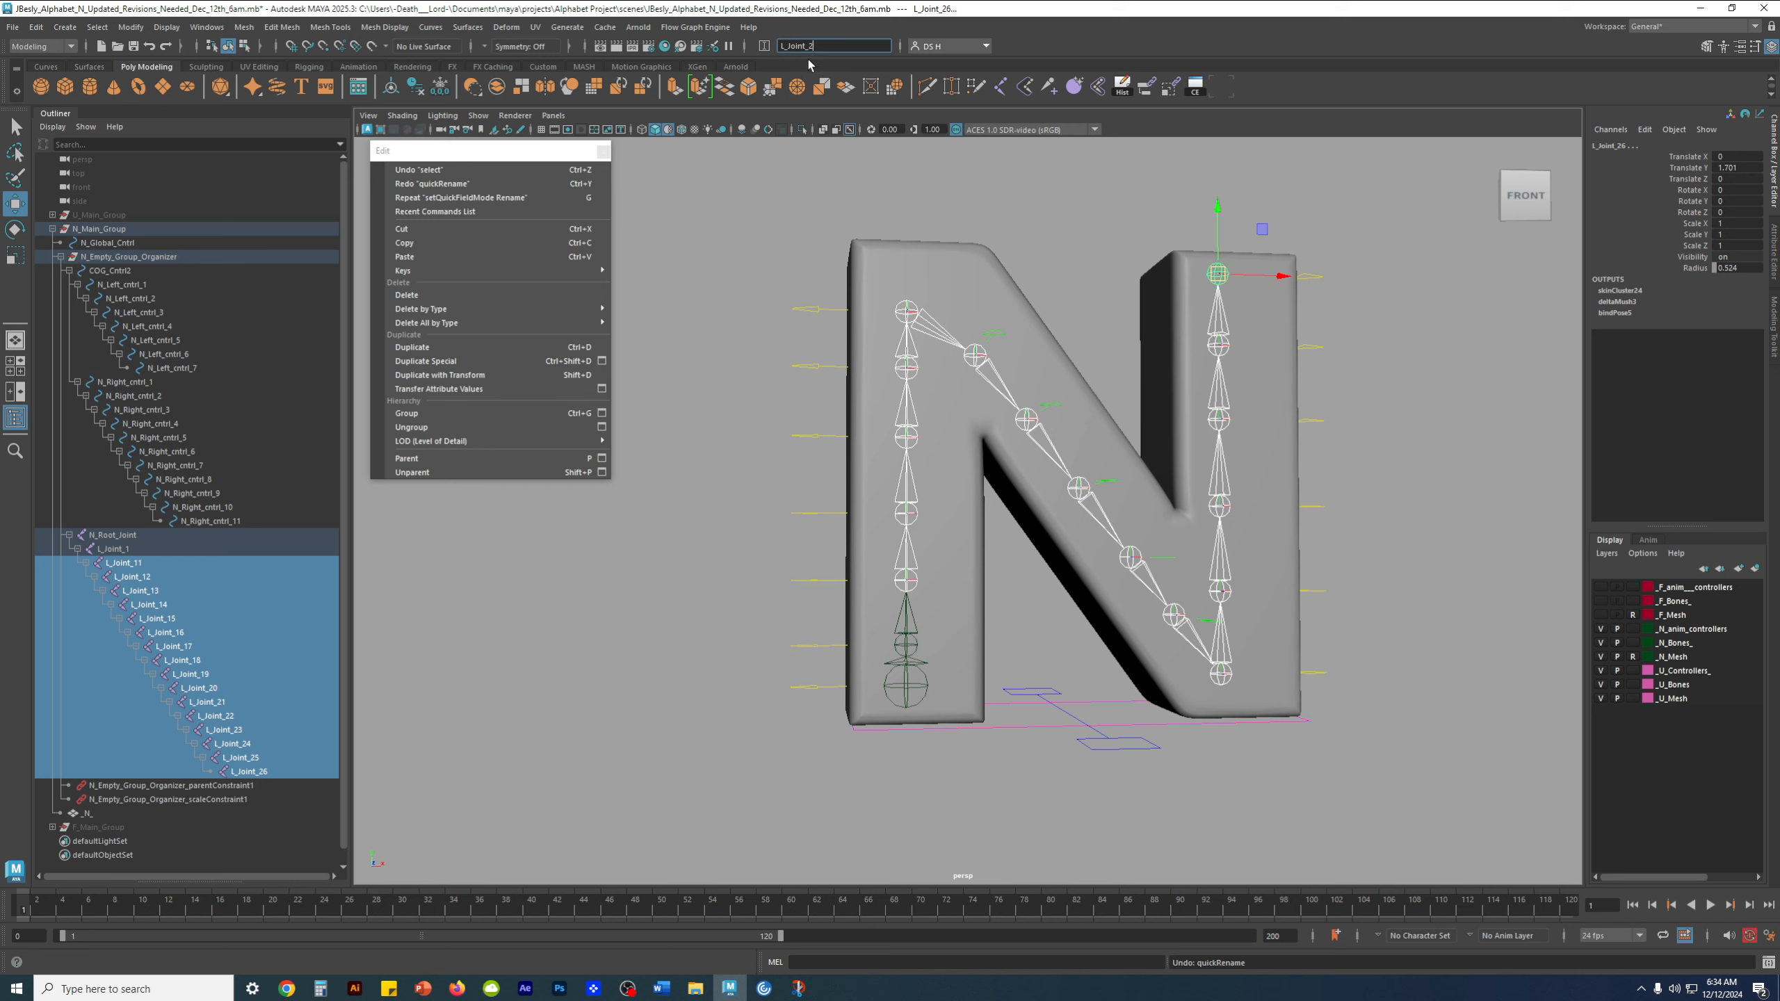
key("Return")
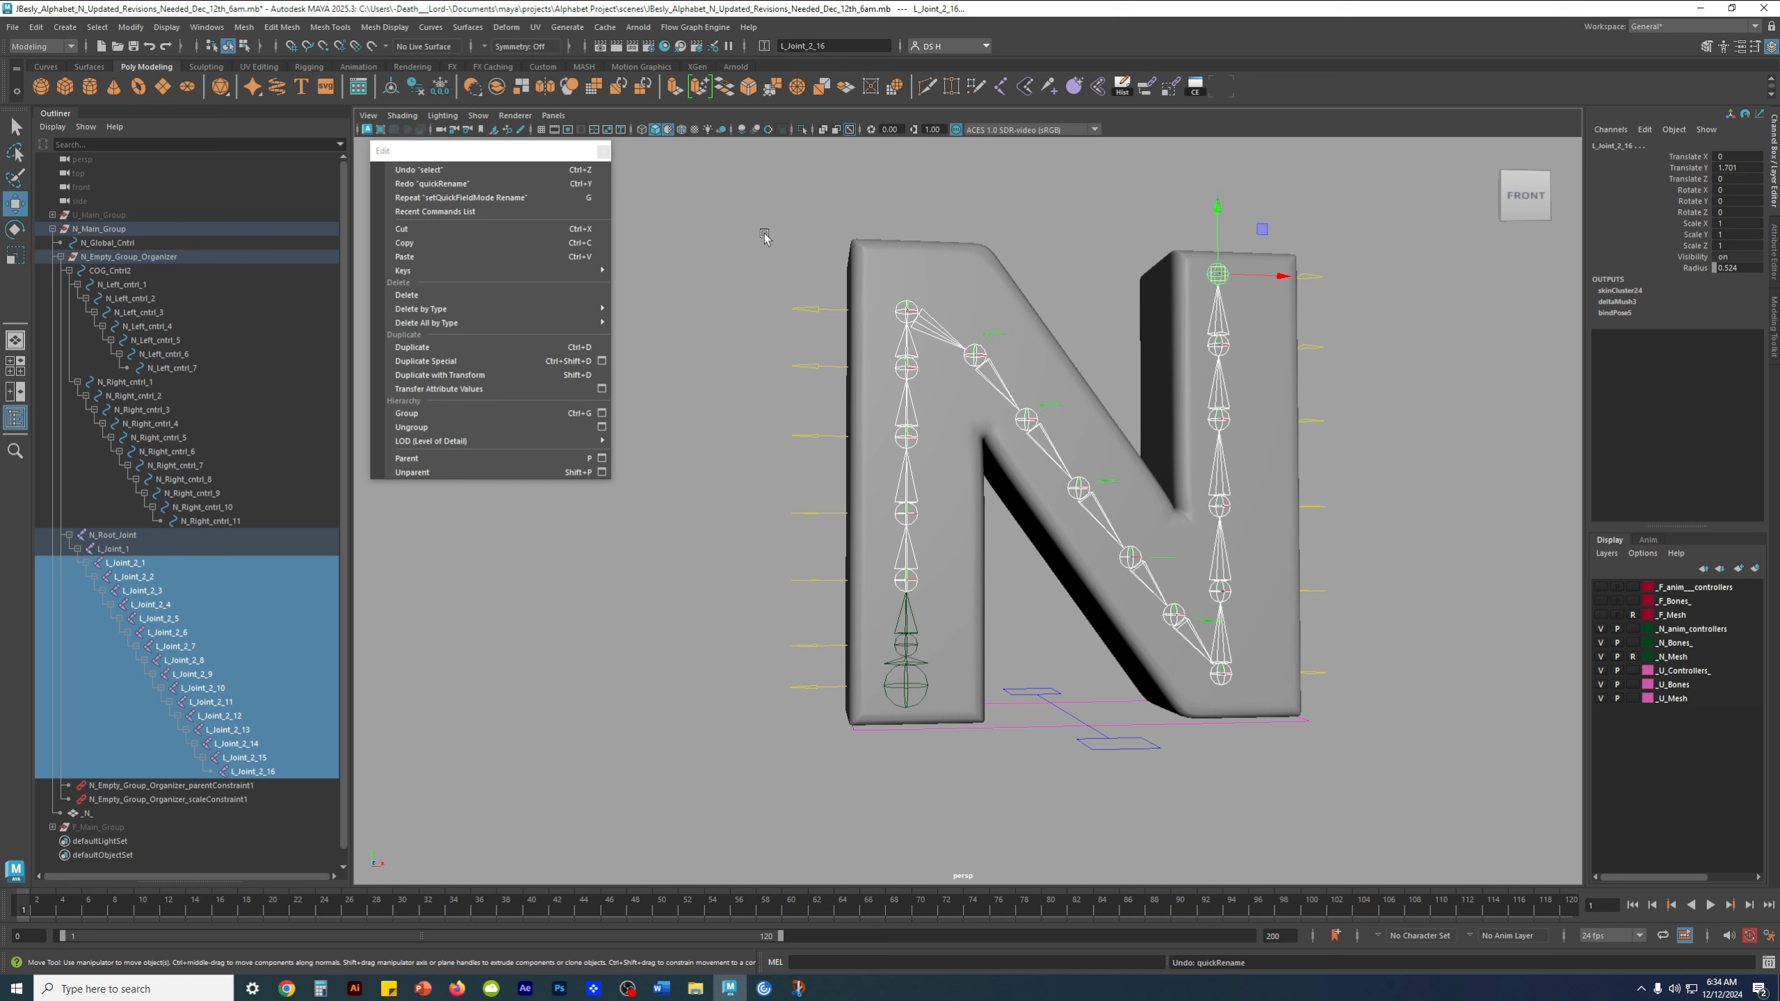
Try another batch rename of the selected joints with the base name L_Joint_2_, and undo it
left_click(854, 44)
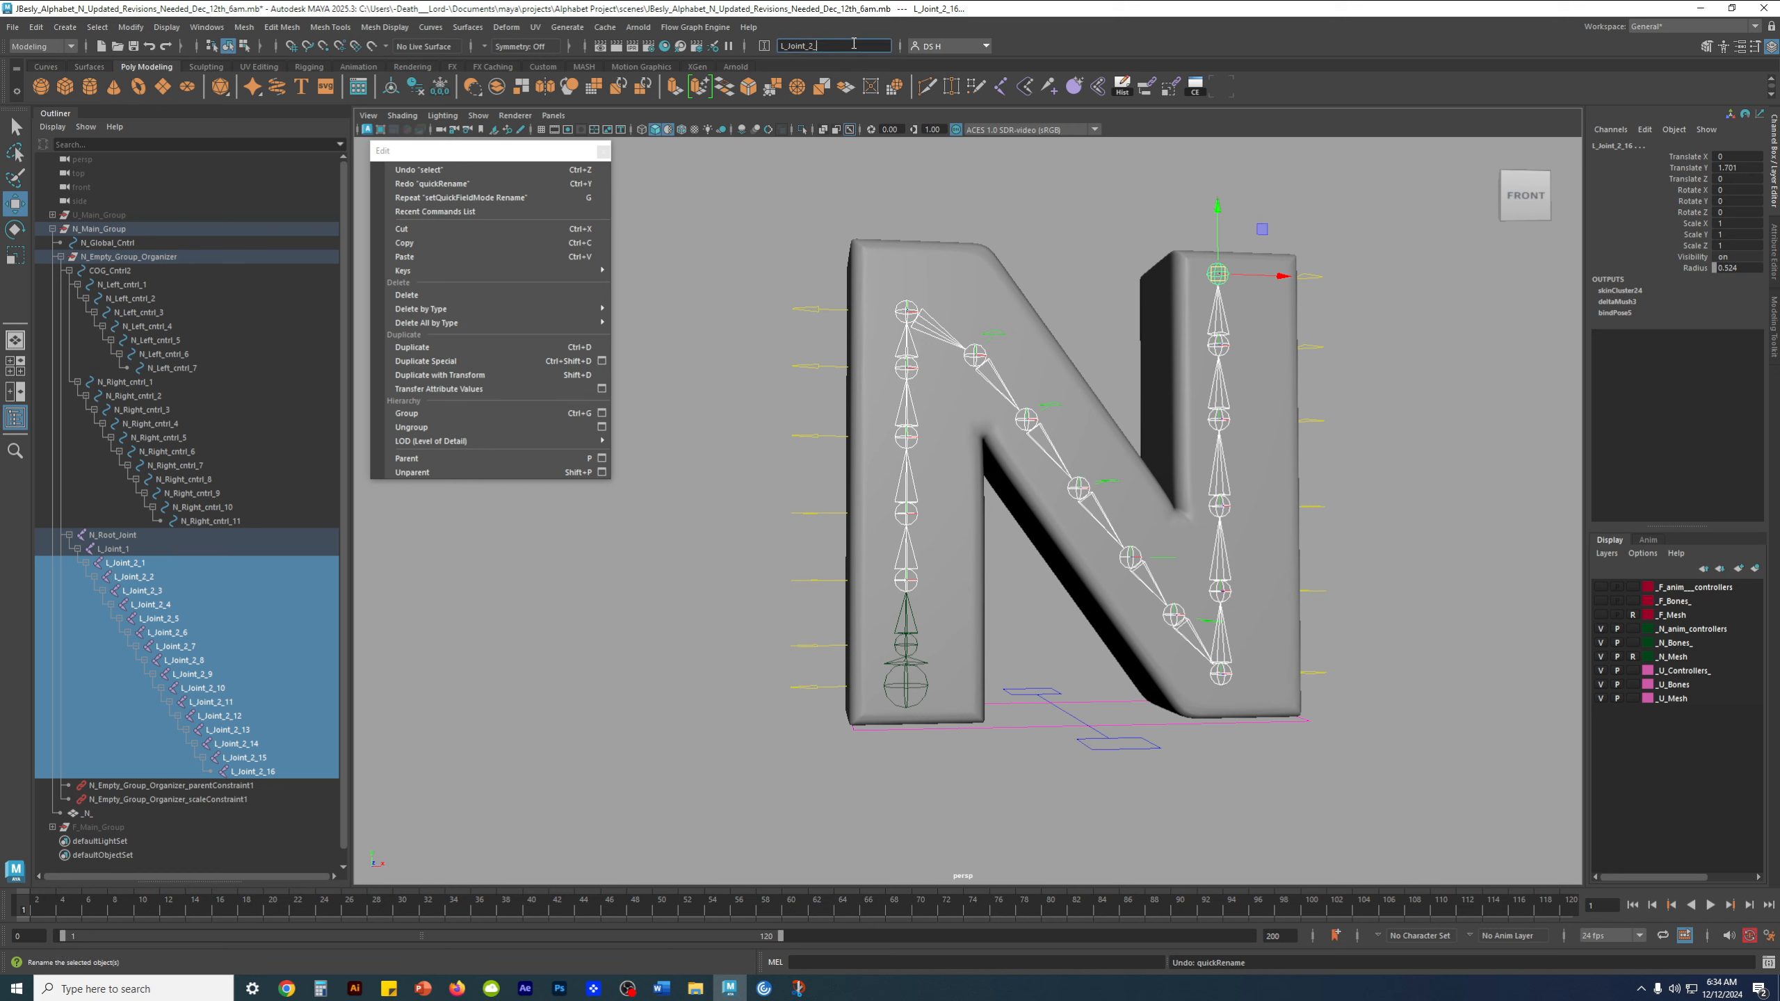
key("Return")
key("ctrl+z")
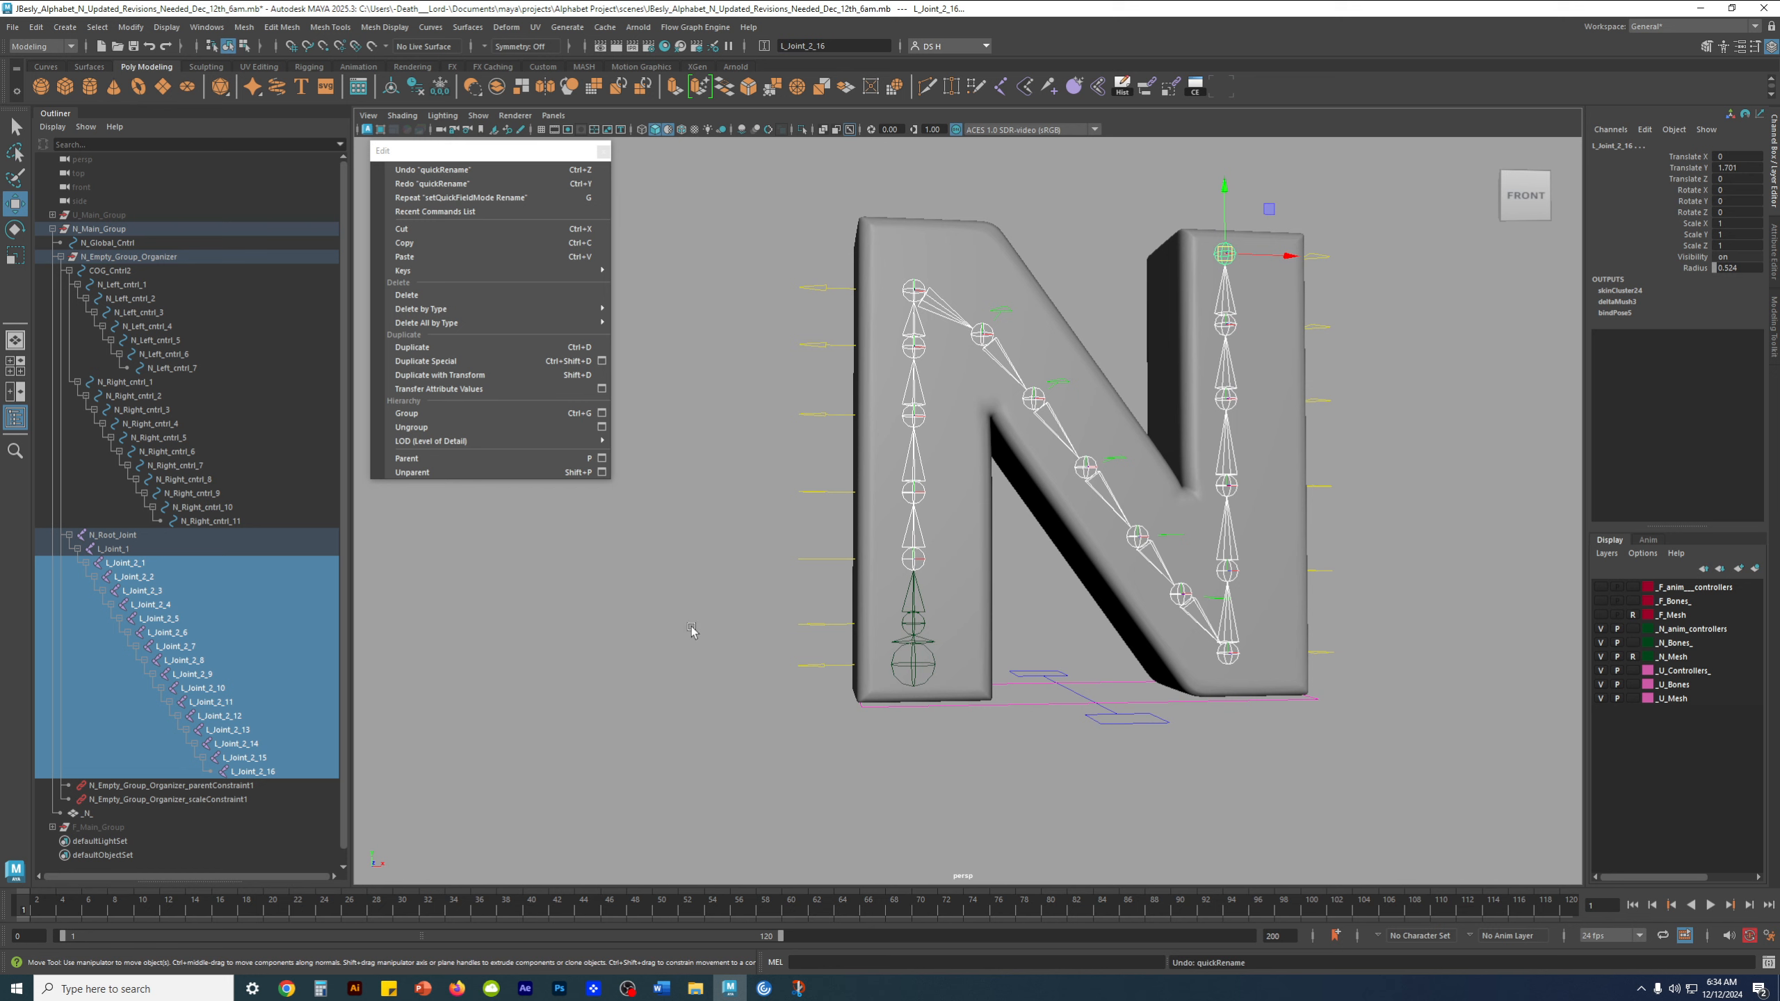
Remove the trailing suffix from joints L_Joint_2_1 through L_Joint_2_4, naming each one L_Joint_2
double_click(140, 563)
key("BackSpace")
key("Return")
double_click(182, 576)
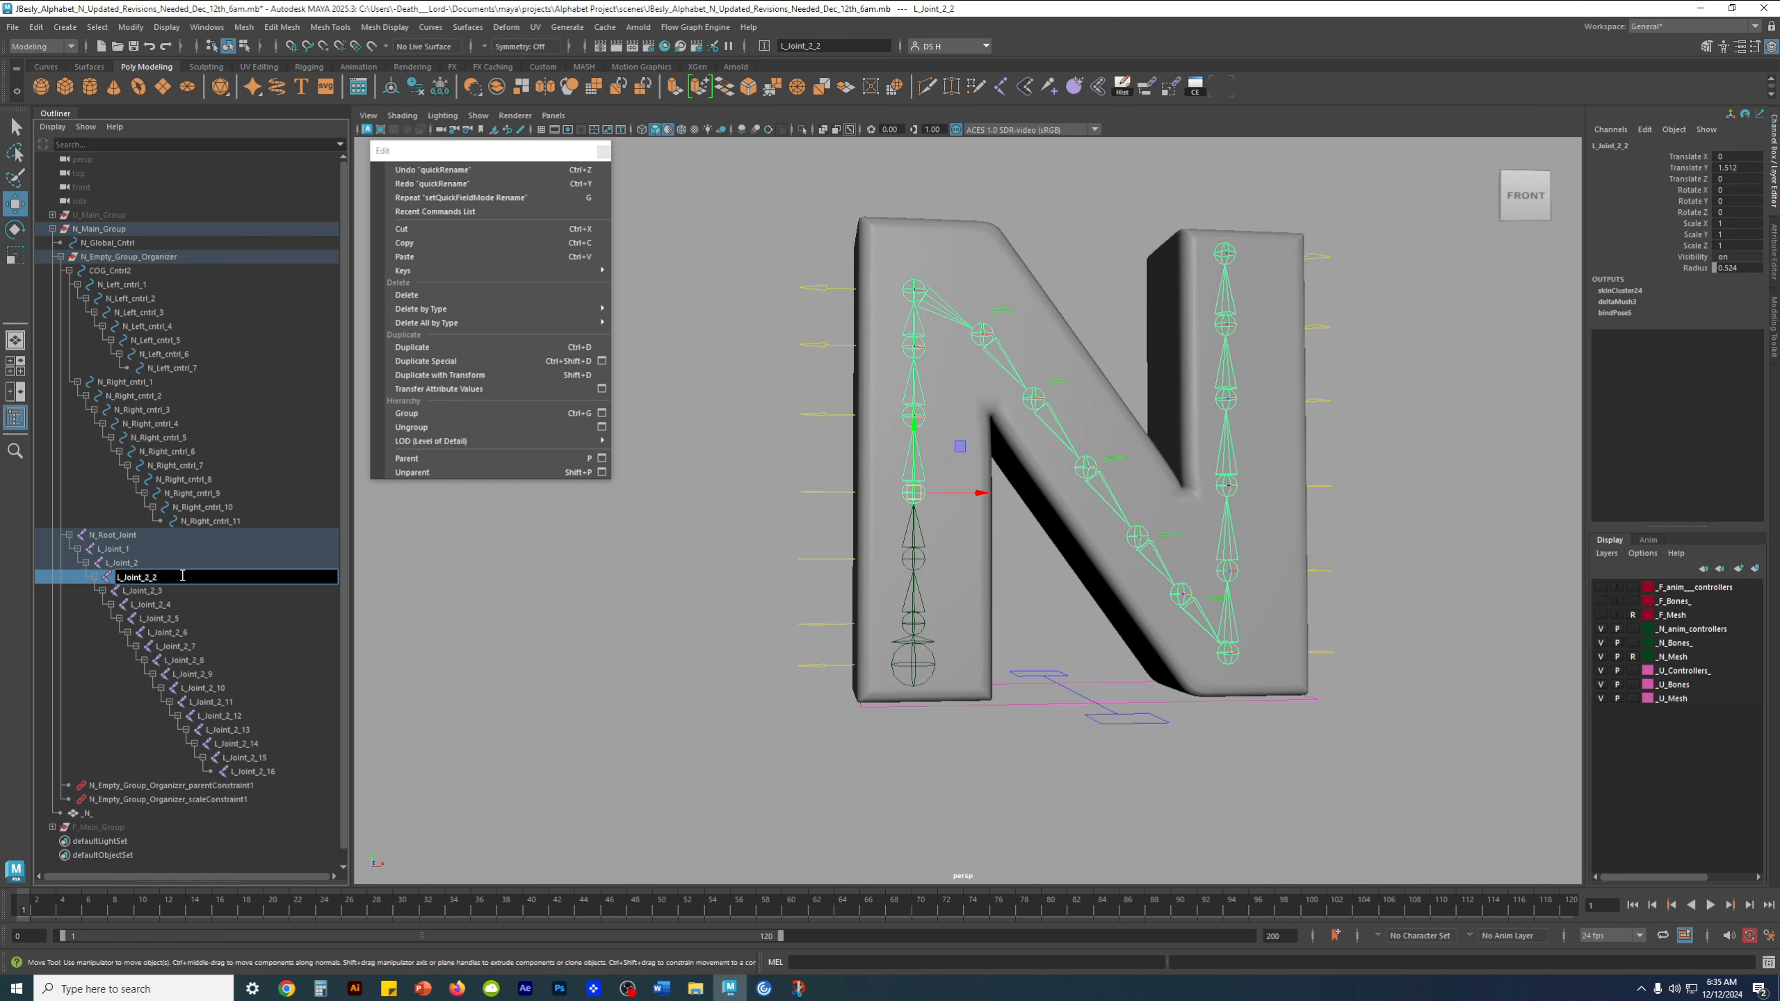
key("Return")
double_click(193, 590)
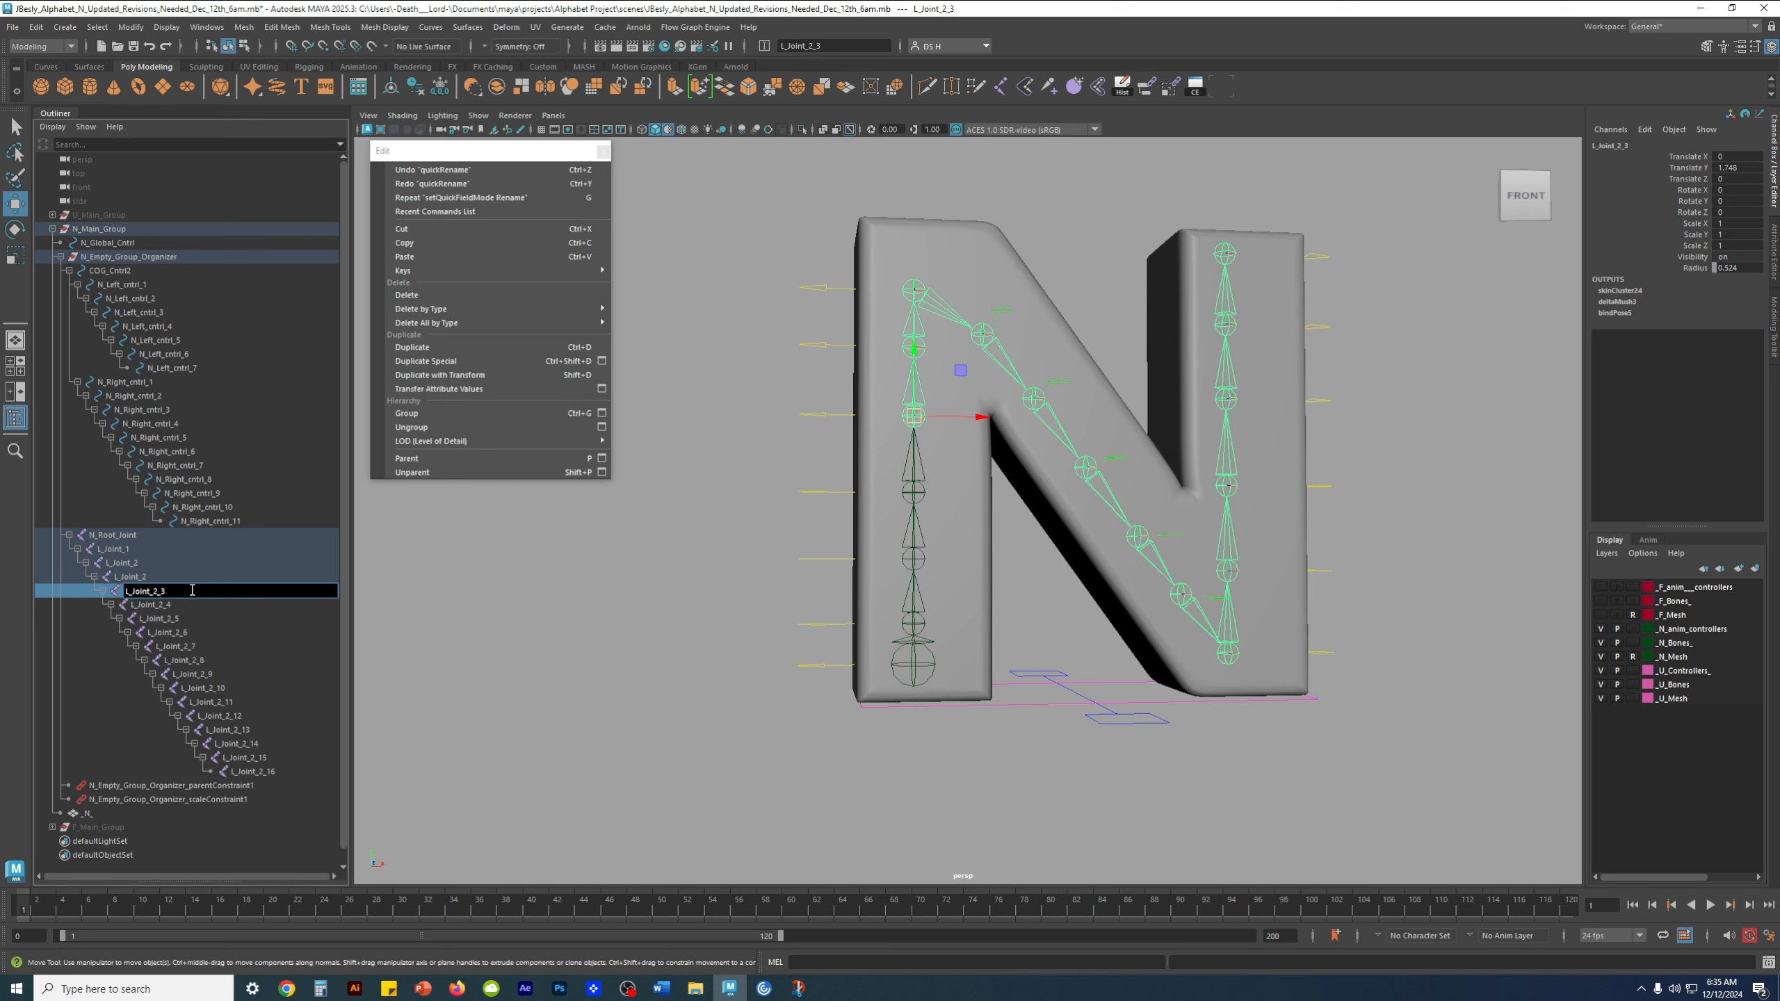
key("Return")
double_click(201, 604)
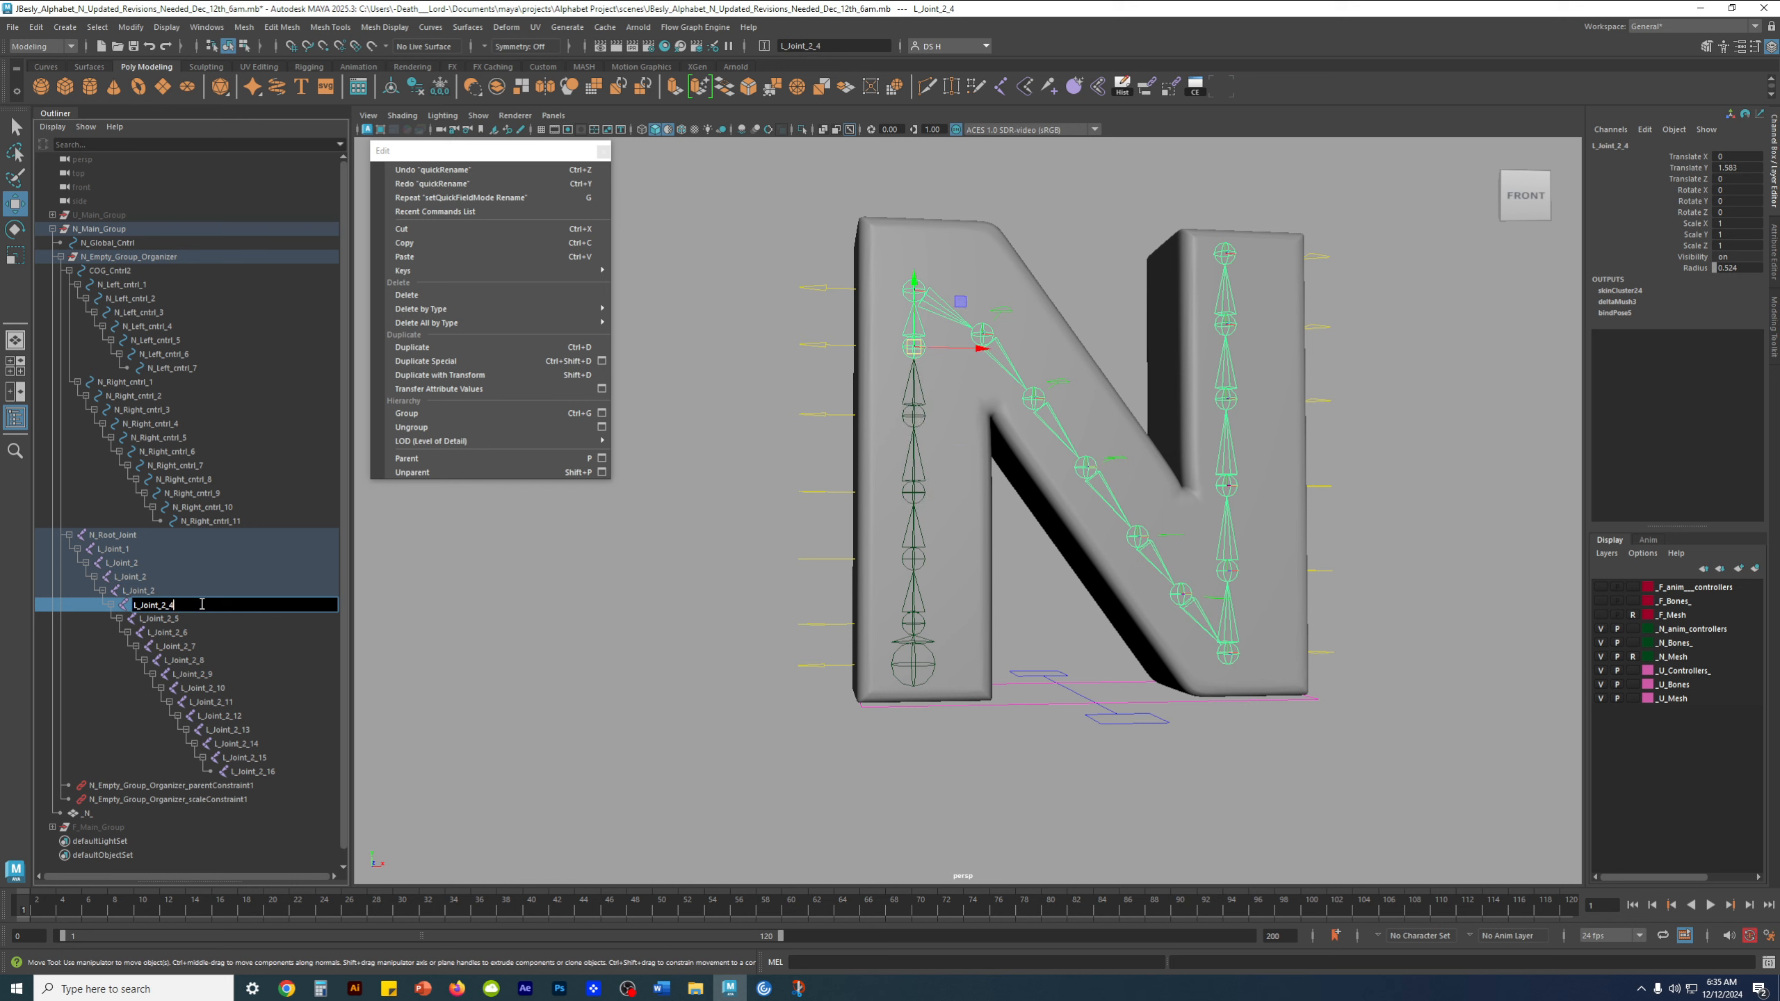
key("Return")
Shorten the names of joints L_Joint_2_5, L_Joint_2_6 and L_Joint_2_7 to L_Joint_2
double_click(209, 617)
key("BackSpace")
key("BackSpace")
key("Return")
double_click(207, 634)
key("BackSpace")
key("BackSpace")
key("Return")
double_click(204, 646)
left_click(203, 646)
key("BackSpace")
key("BackSpace")
key("Return")
Shorten the names of joints L_Joint_2_8 and L_Joint_2_9 to L_Joint_2
double_click(253, 661)
key("BackSpace")
key("BackSpace")
key("Return")
double_click(251, 674)
key("BackSpace")
key("BackSpace")
key("Return")
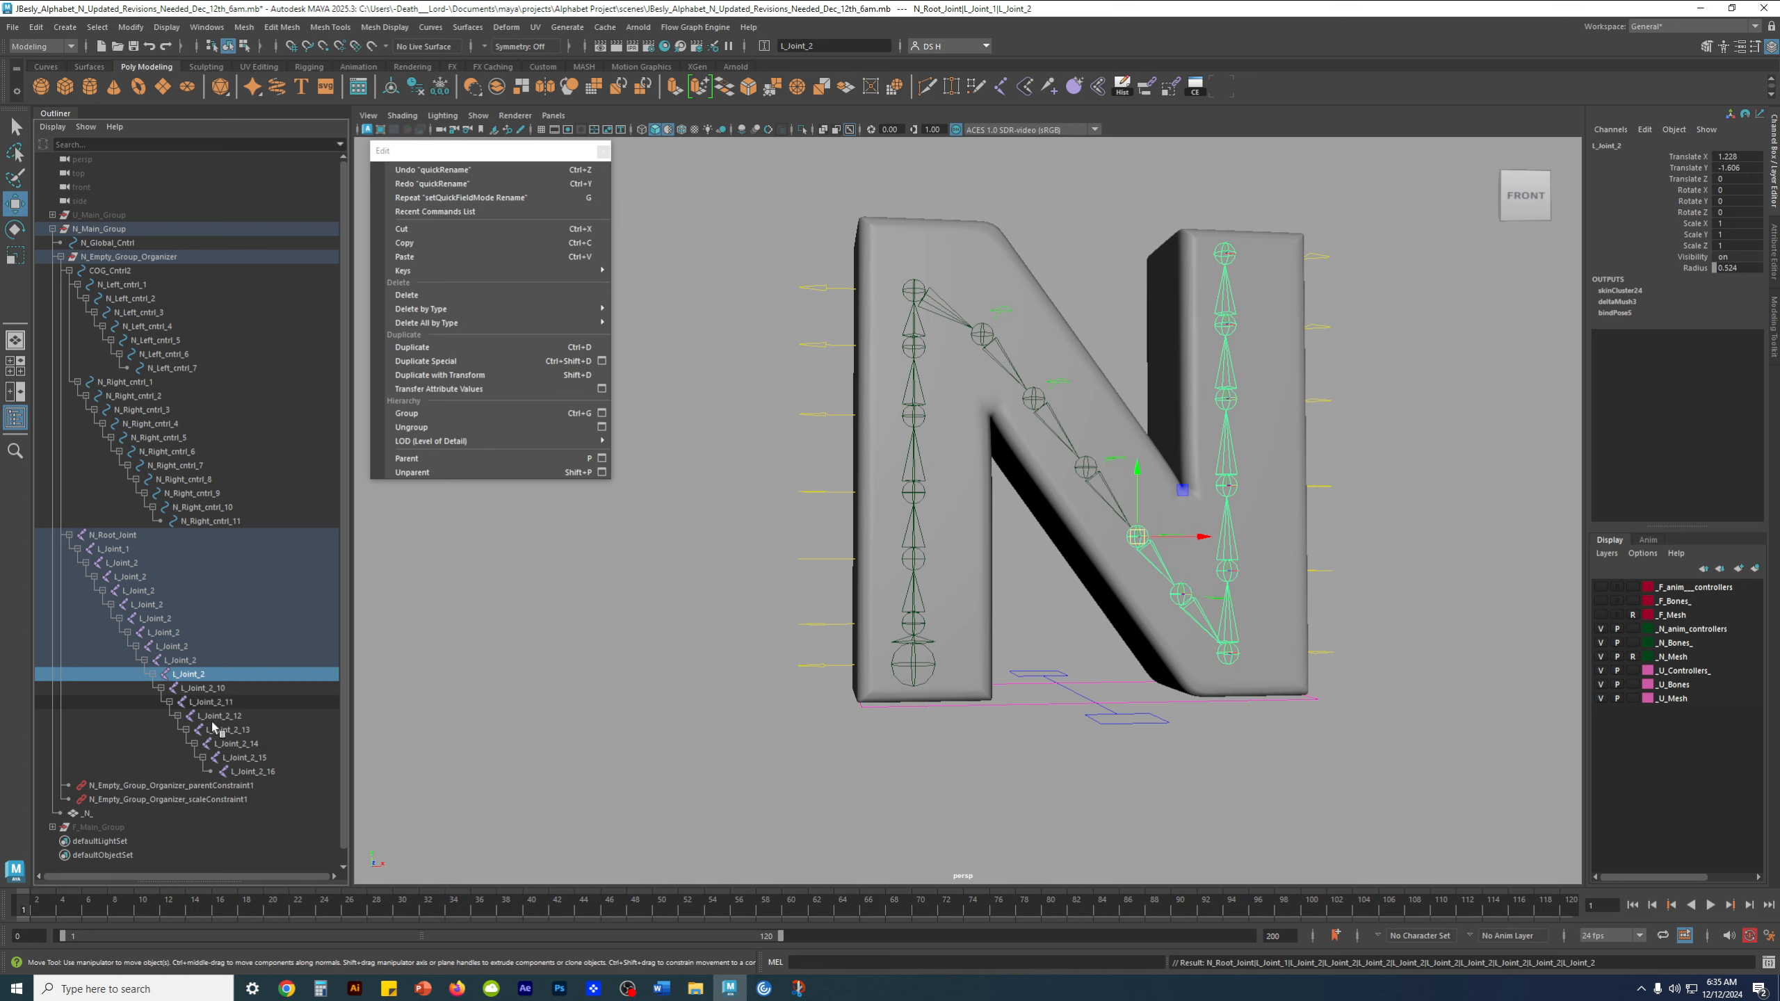
Undo the individual suffix removals and the L_Joint_2 batch rename of the joint chain
left_click(249, 772)
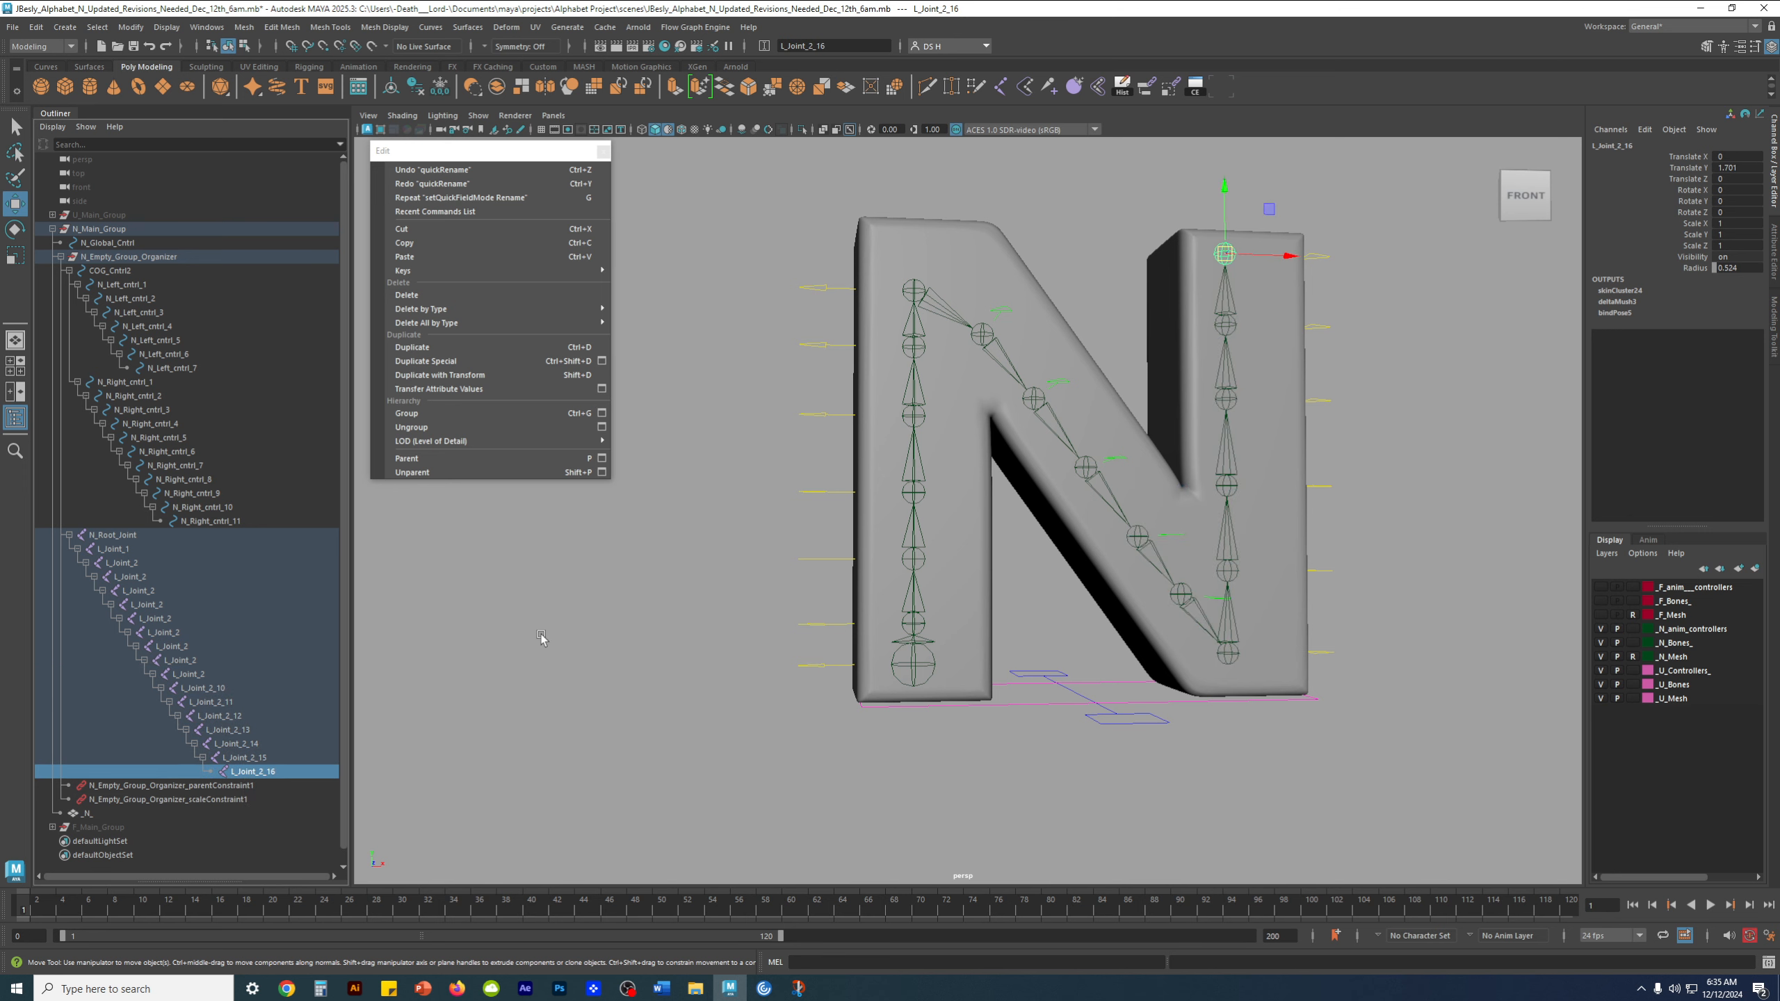
key("ctrl+z")
key("ctrl+z")
key("ctrl+z")
key("ctrl+z")
key("ctrl+z")
key("ctrl+z")
key("ctrl+z")
key("ctrl+z")
key("ctrl+z")
key("ctrl+z")
key("ctrl+z")
key("ctrl+z")
key("ctrl+z")
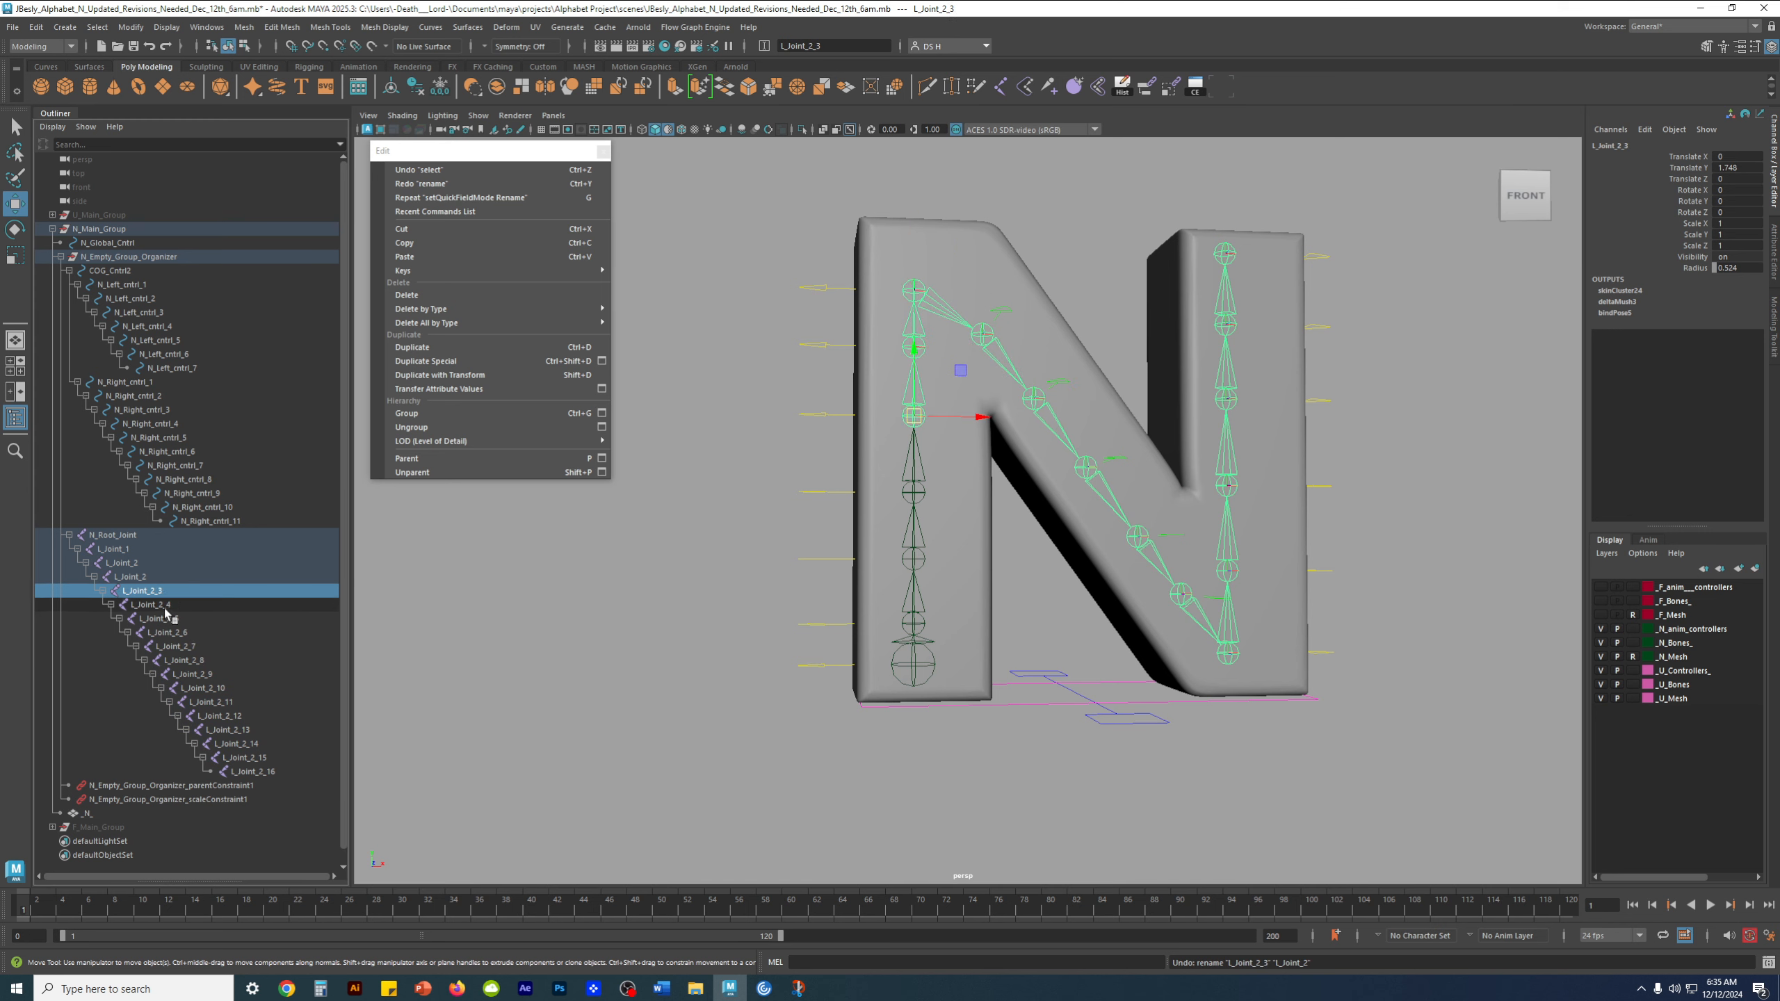
key("ctrl+z")
key("ctrl+z")
key("ctrl+z")
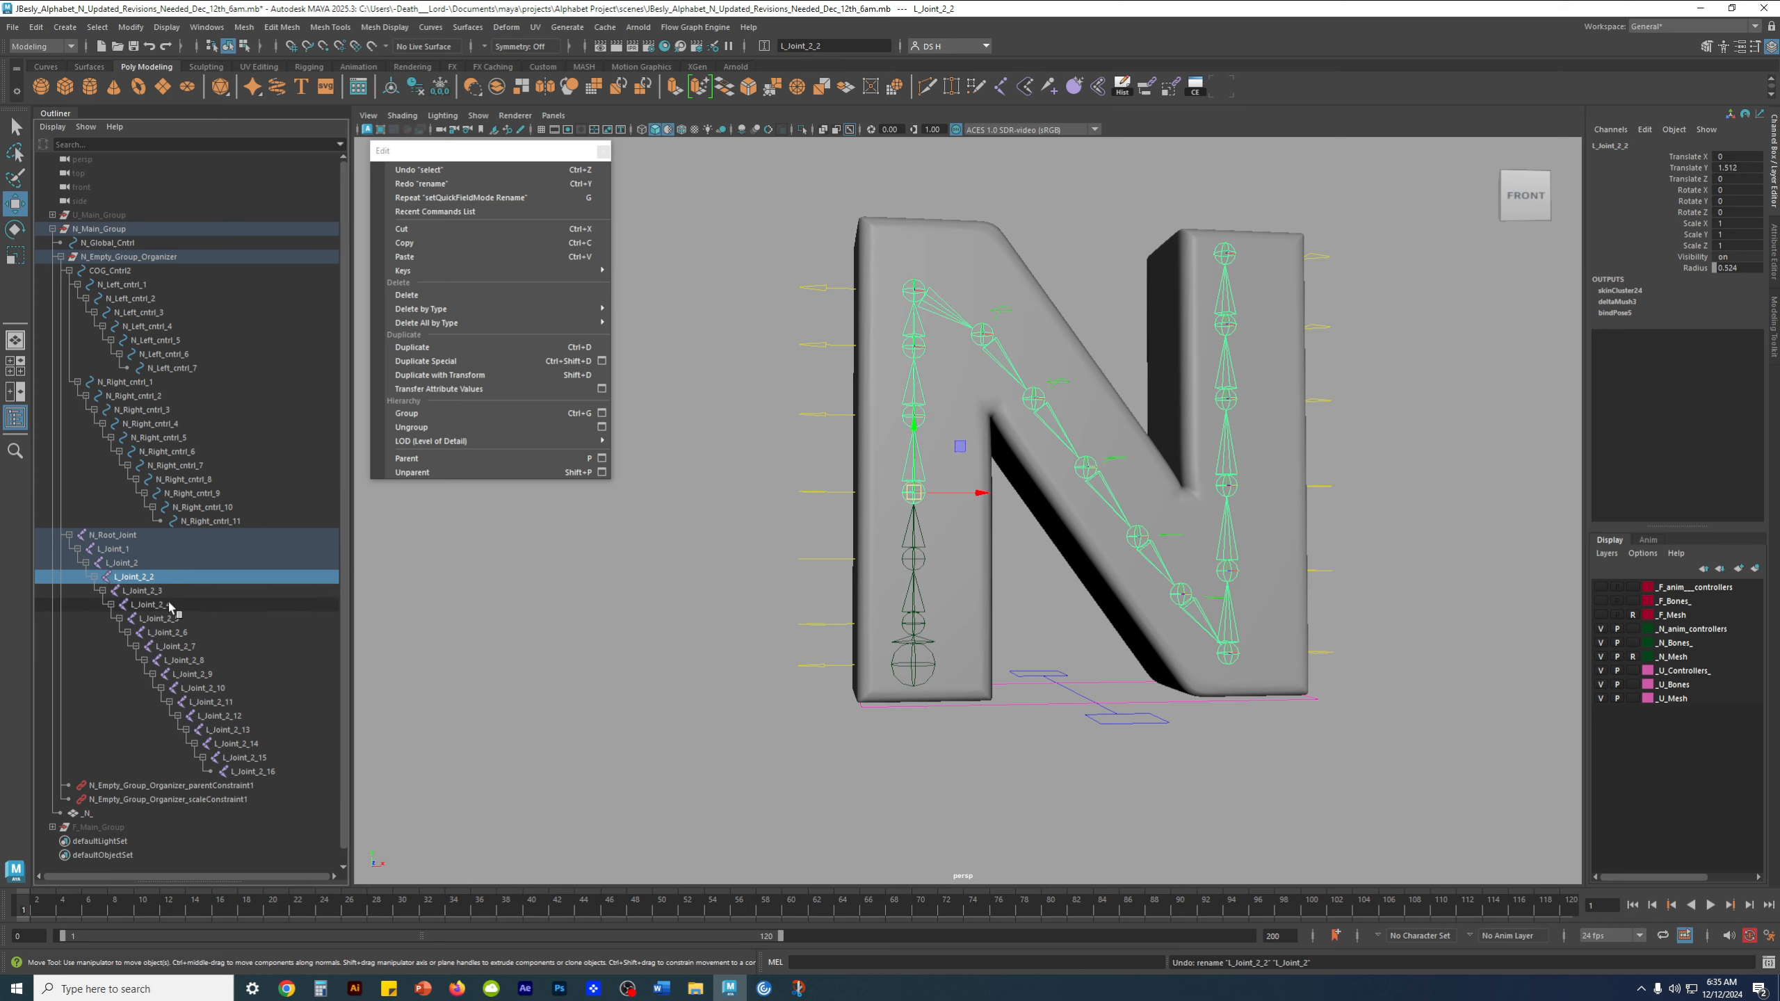
key("ctrl+z")
key("ctrl+z")
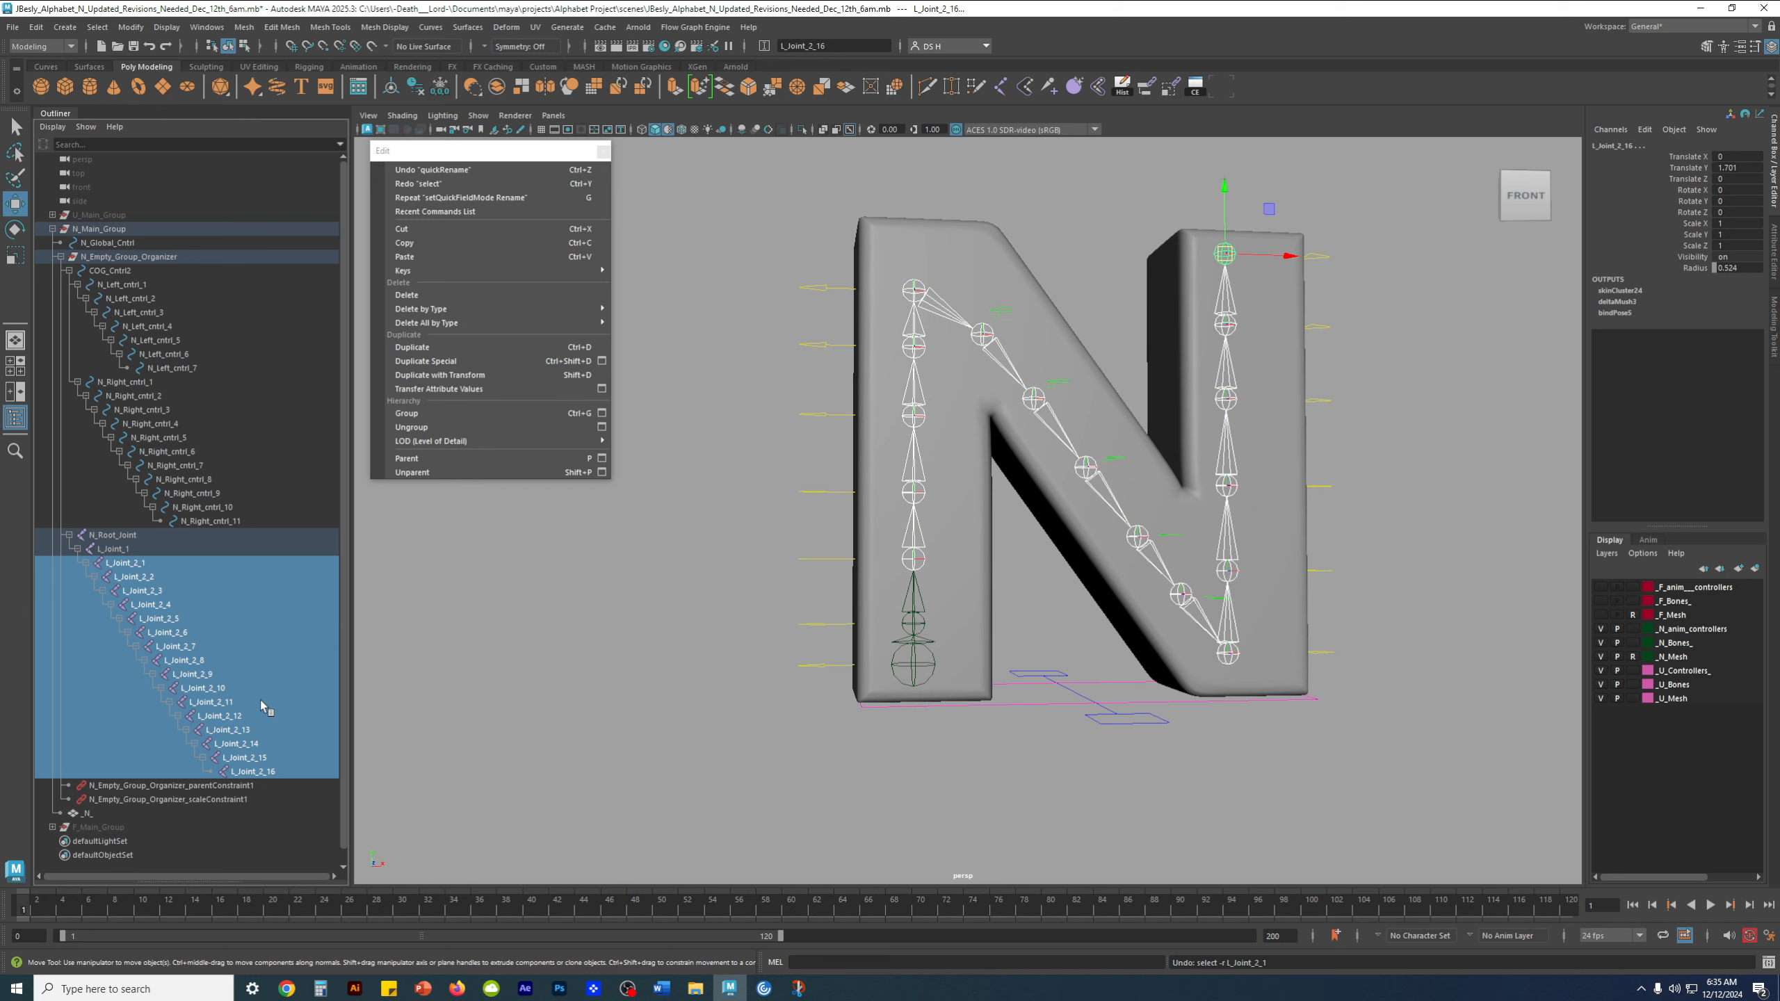
key("ctrl+z")
Try batch renaming the selected joints with the base name L_Joint_01, and undo the rename
left_click(841, 46)
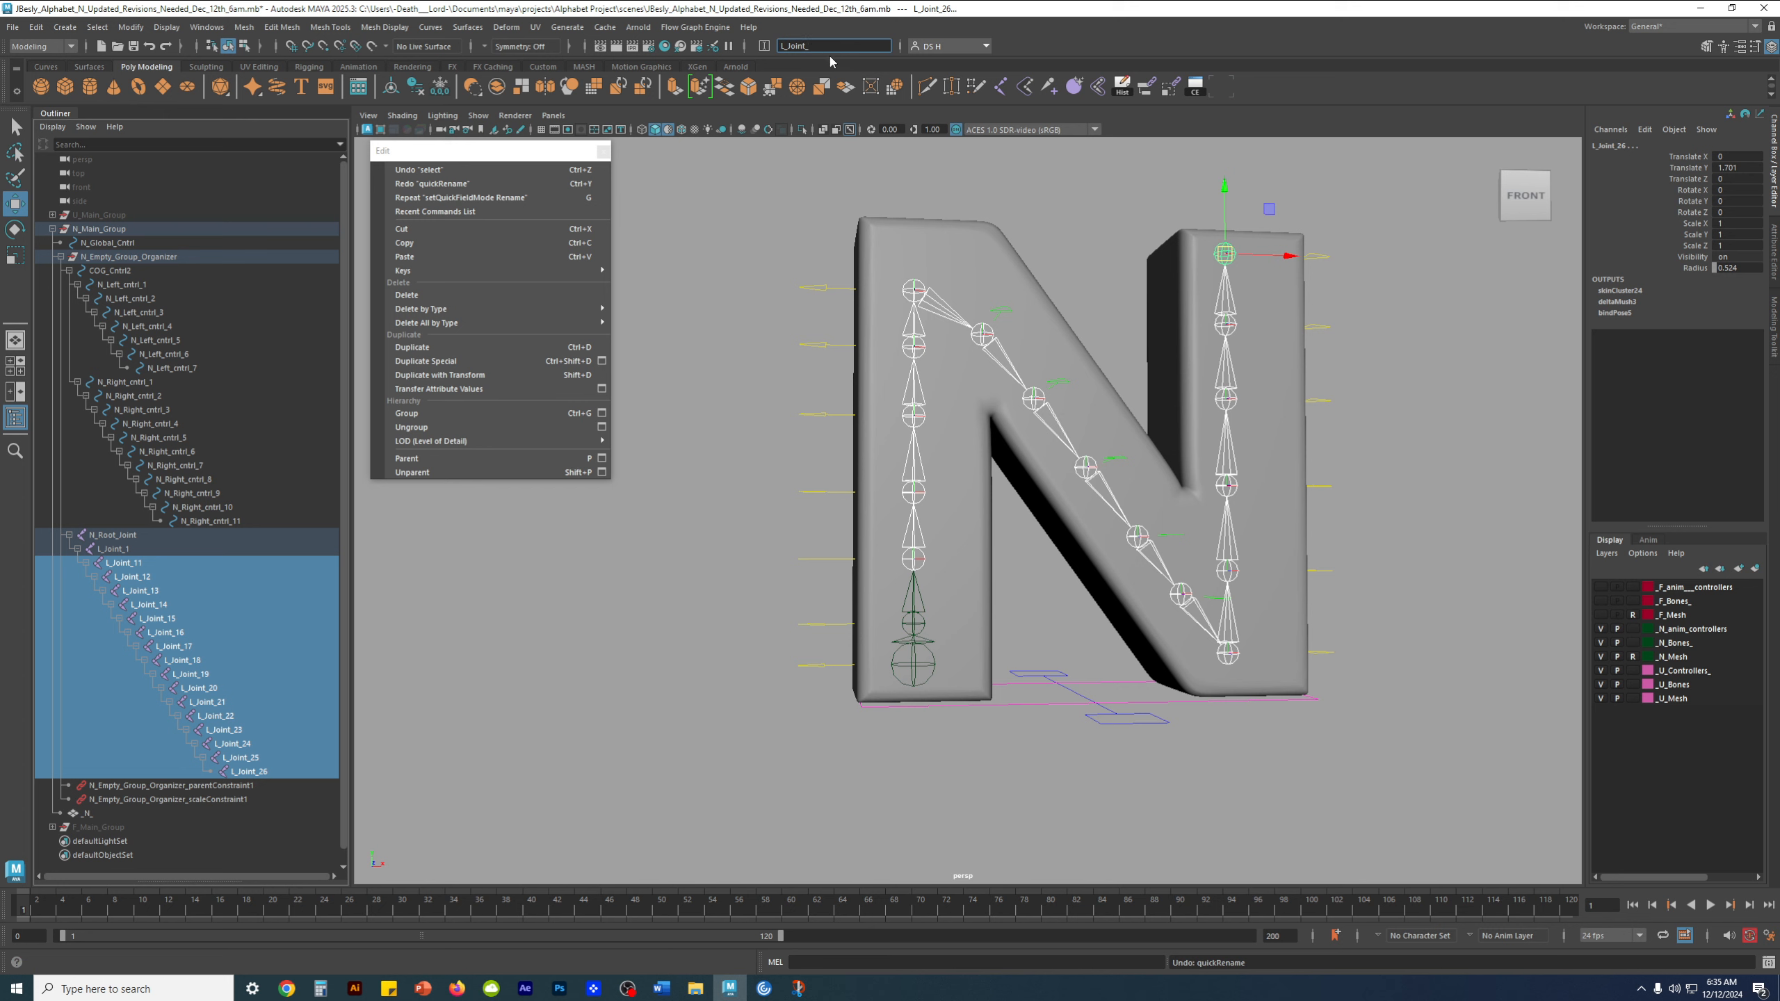
key("Return")
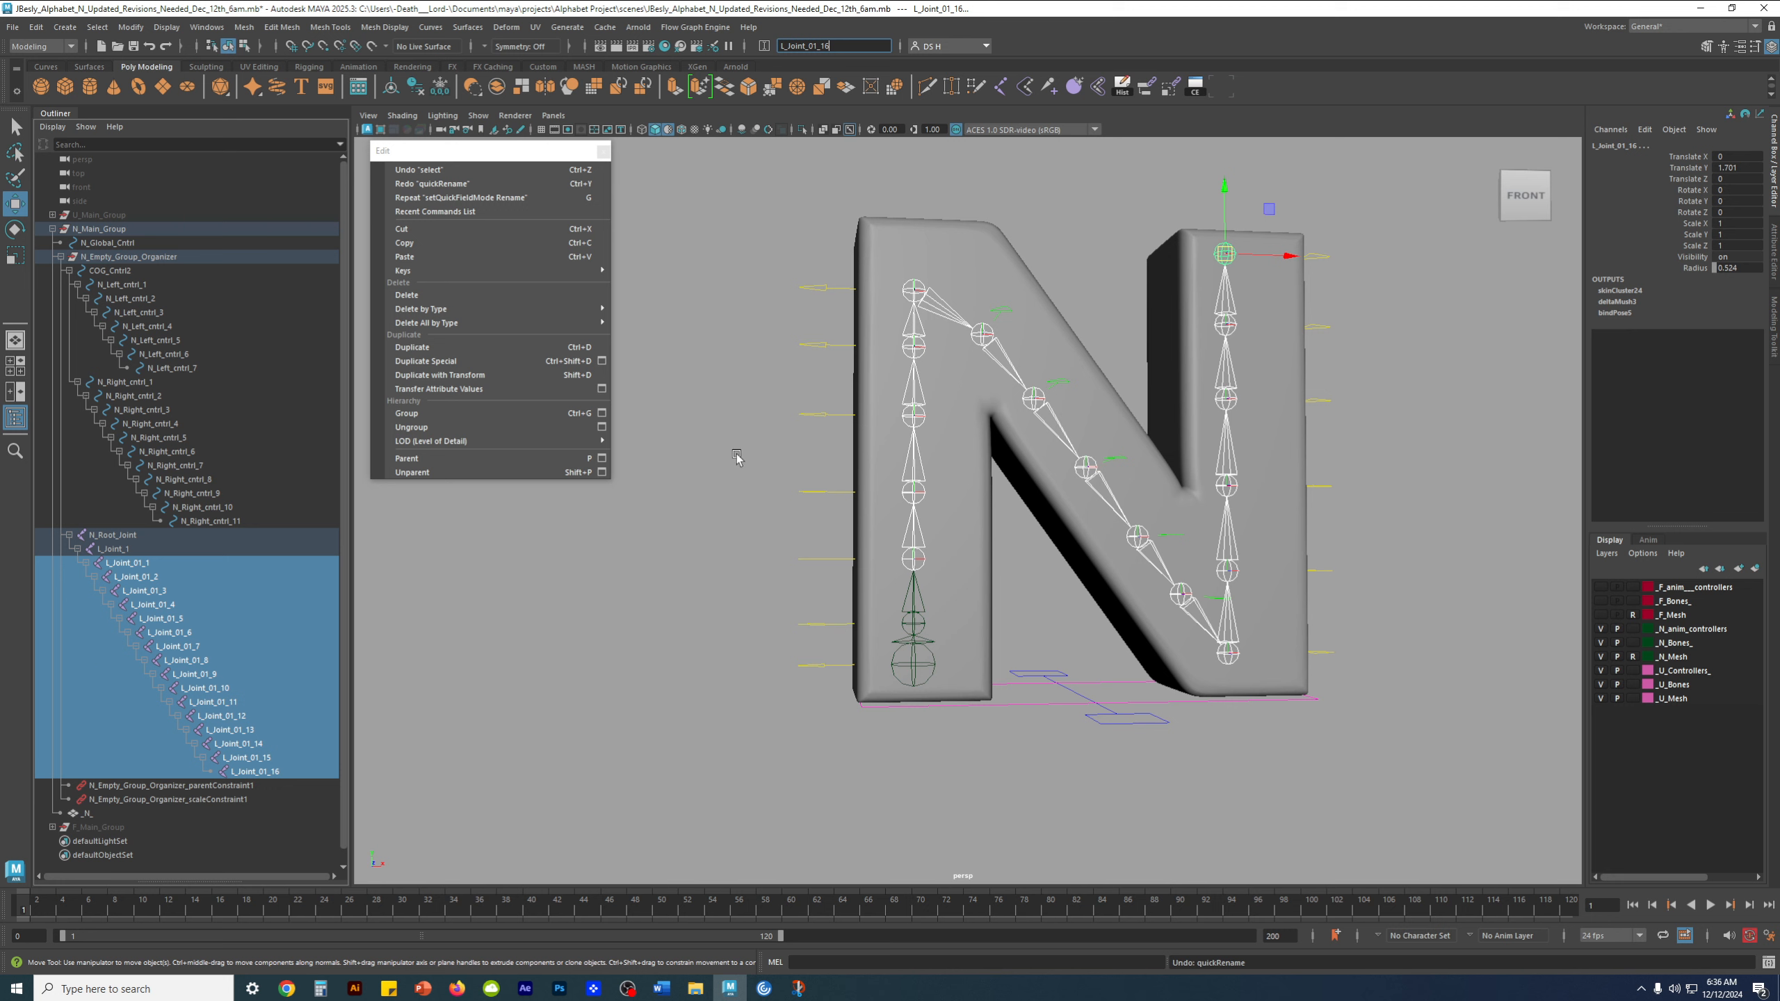
middle_click_drag(719, 493, 739, 486, "alt")
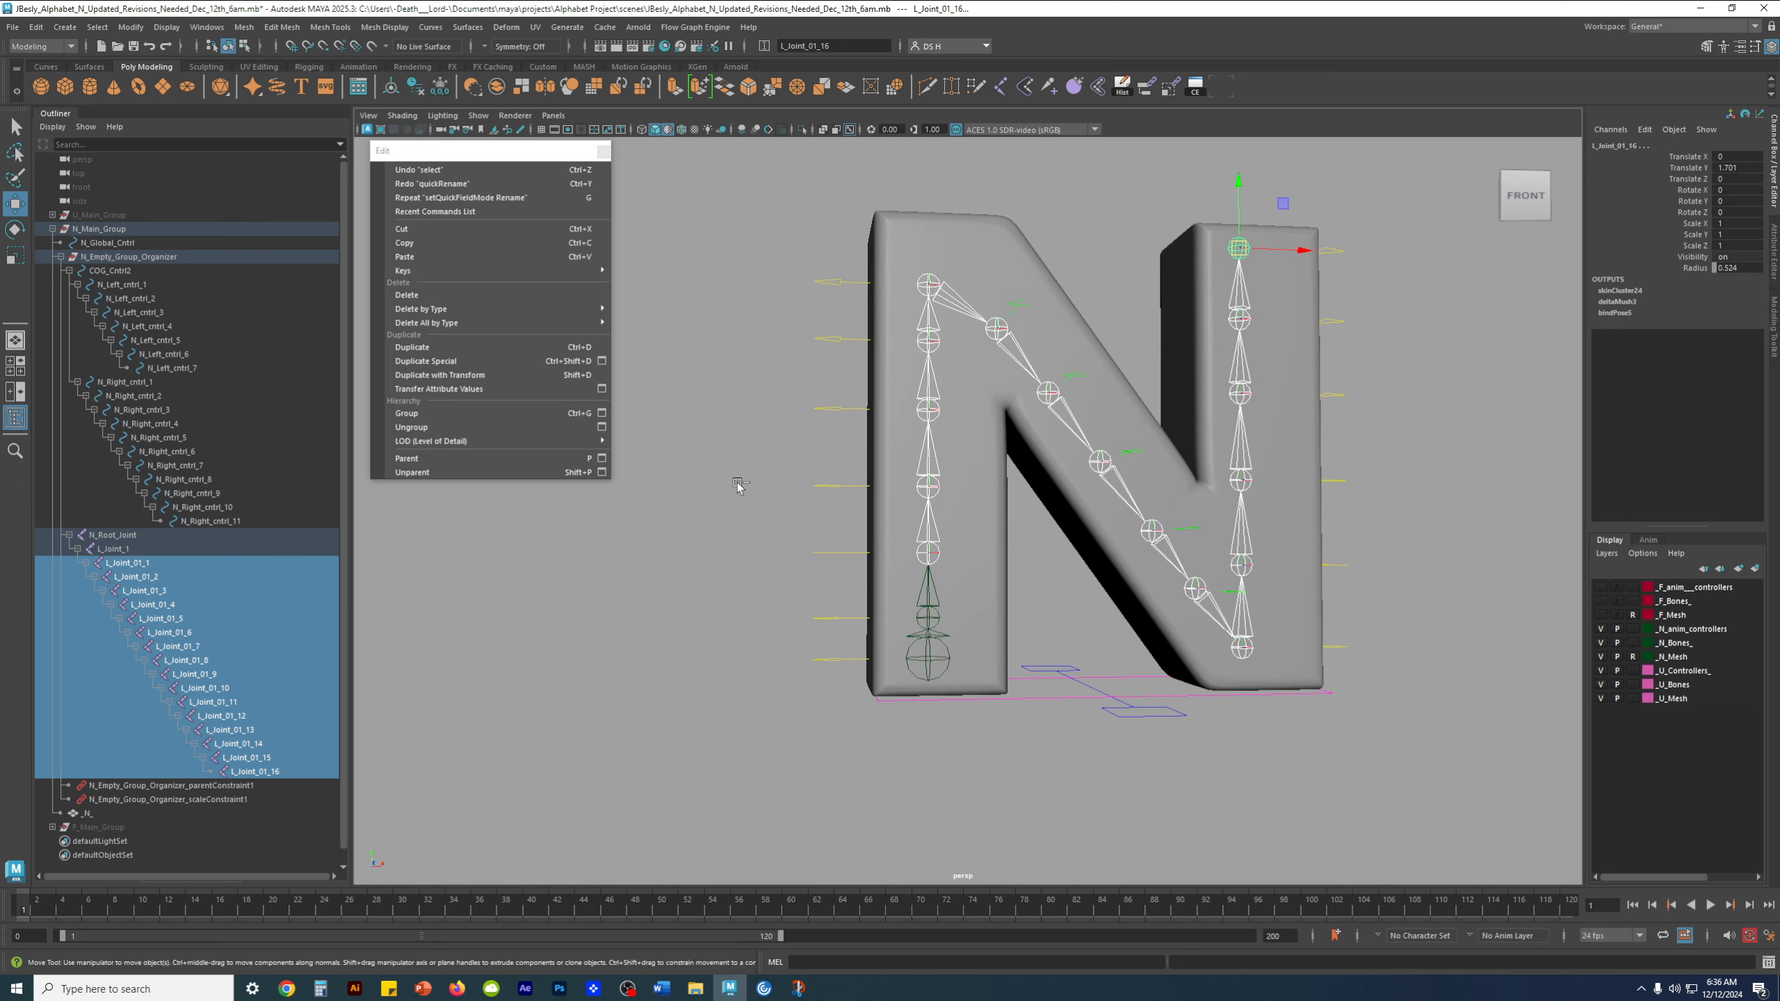
key("ctrl+z")
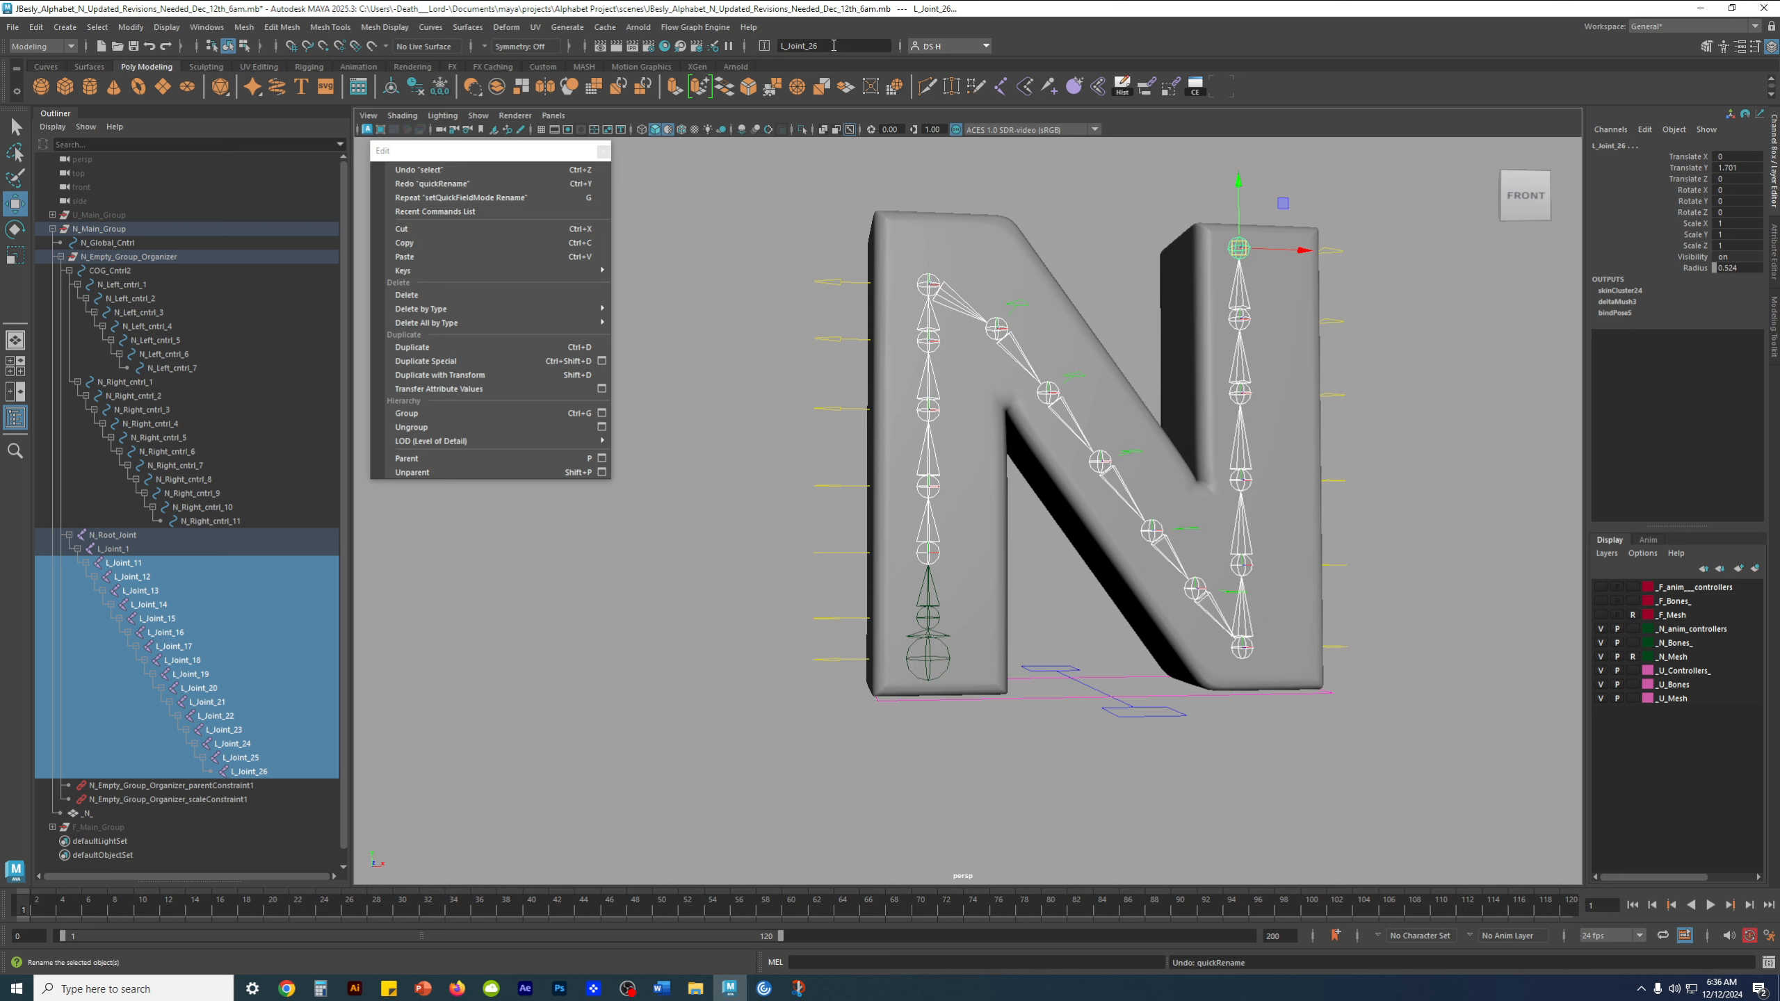
Batch rename the selected joints below L_Joint_1 as L_Joint_2_1 through L_Joint_2_16
left_click(808, 47)
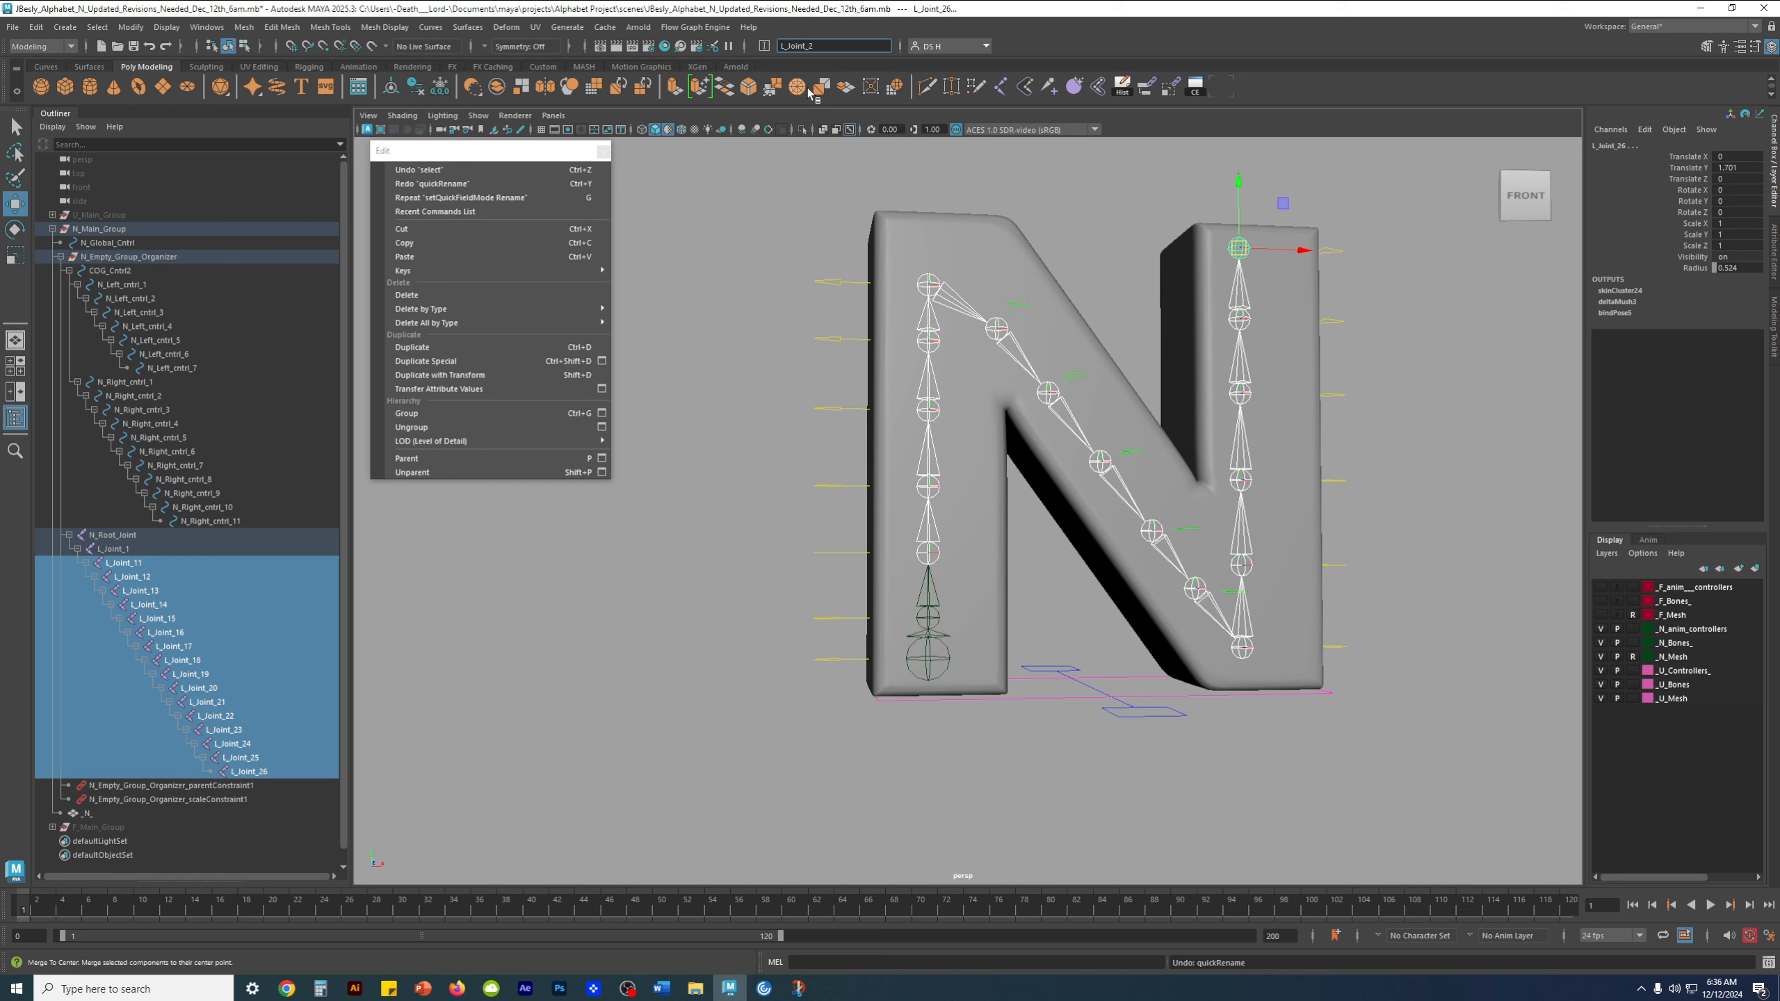
key("Return")
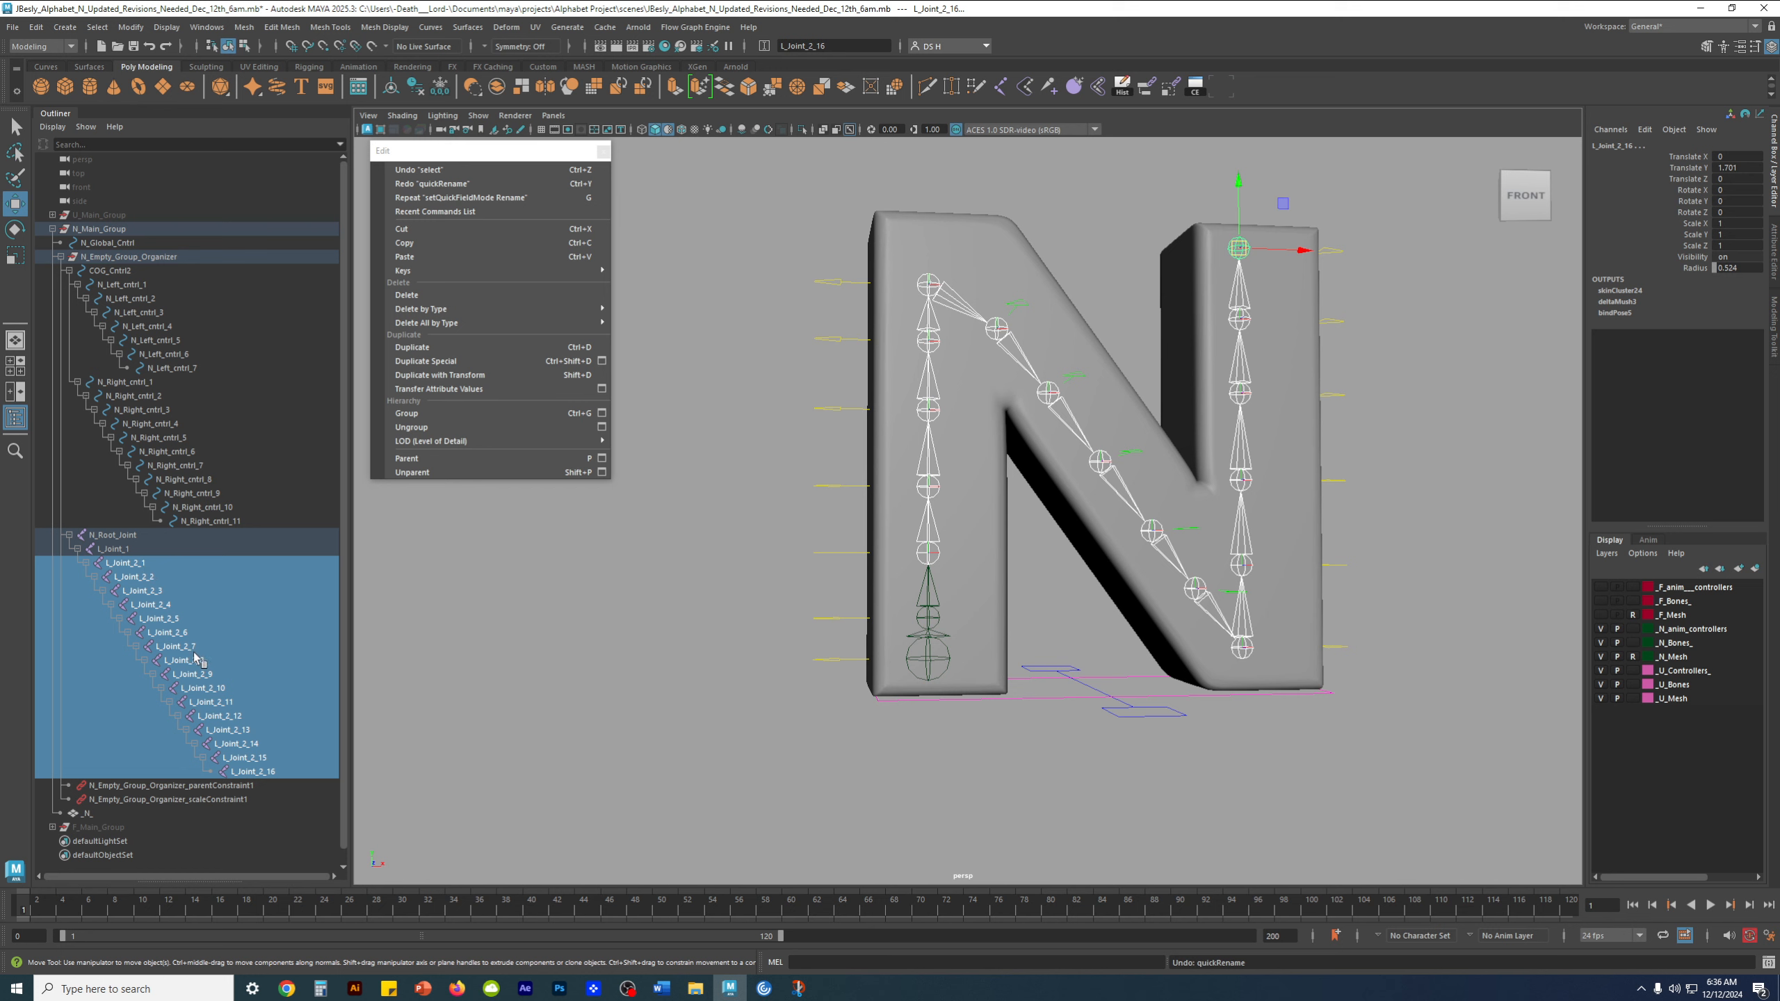
Try shortening the name of joint L_Joint_2_1 on its own, and undo the rename
left_click(144, 564)
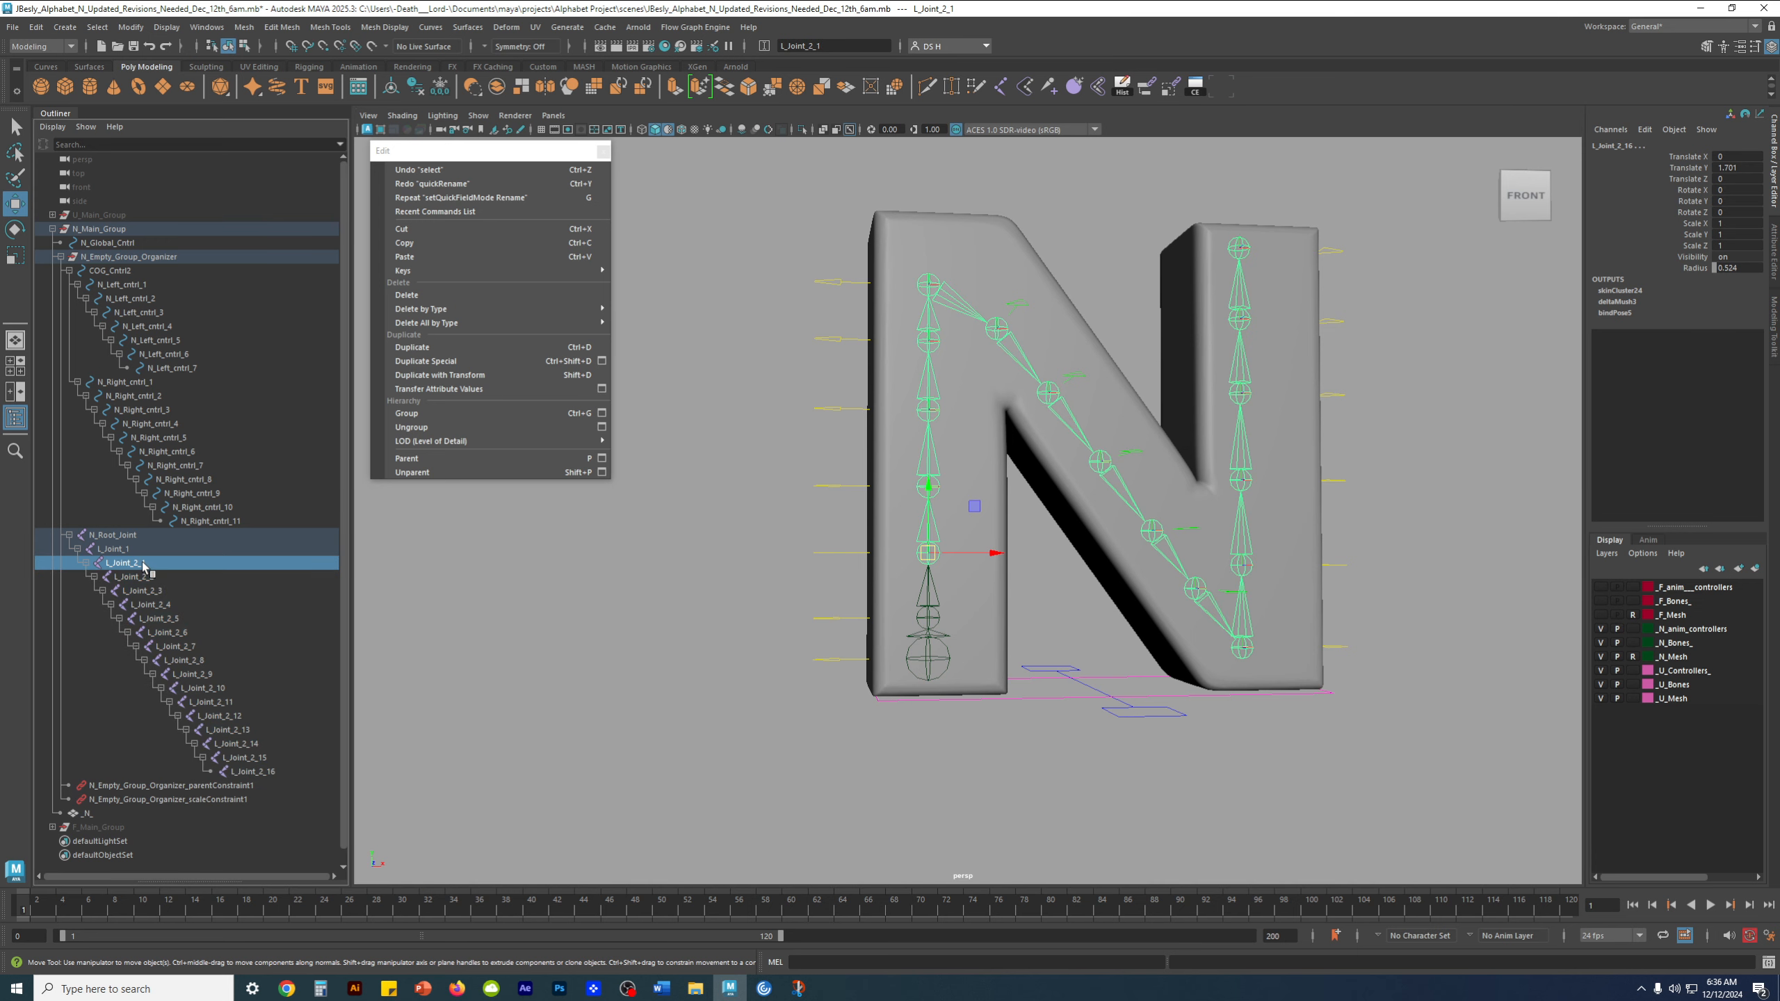
double_click(144, 564)
key("BackSpace")
key("BackSpace")
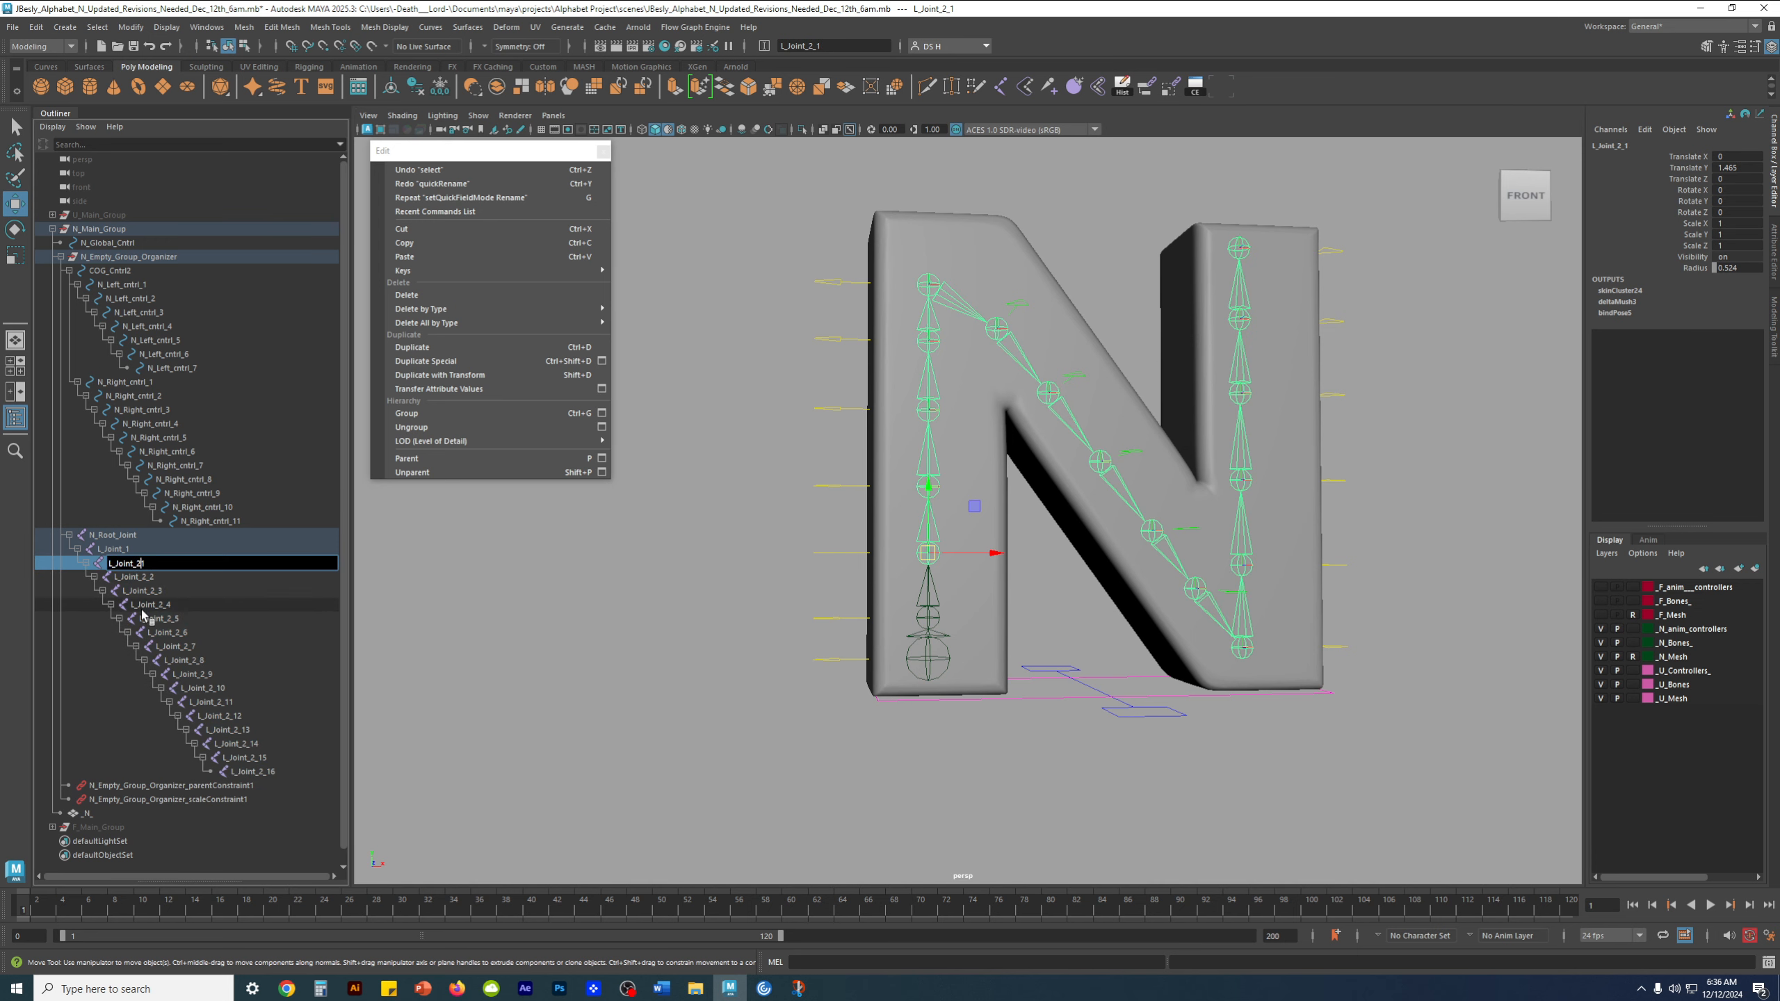
key("Return")
key("ctrl+z")
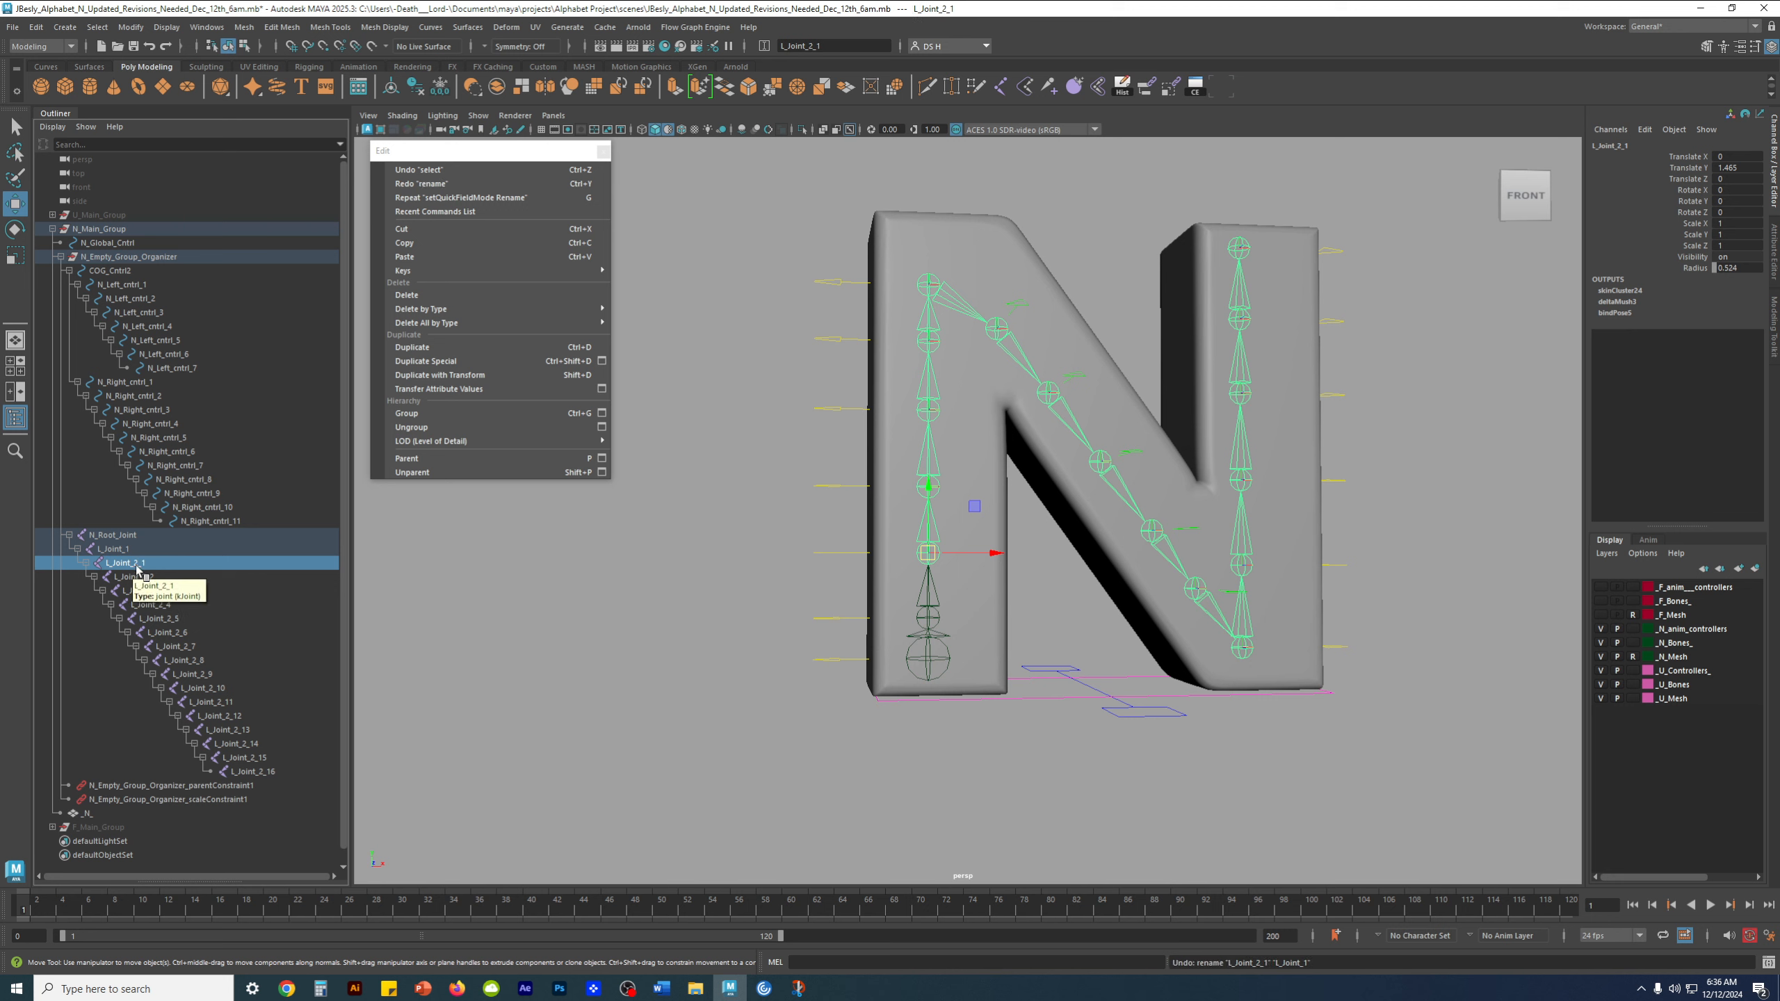
Rename joint L_Joint_2_1 as L_Joint_2 and joint L_Joint_2_2 as L_Joint_3
double_click(141, 563)
left_click_drag(136, 564, 163, 565)
type("3")
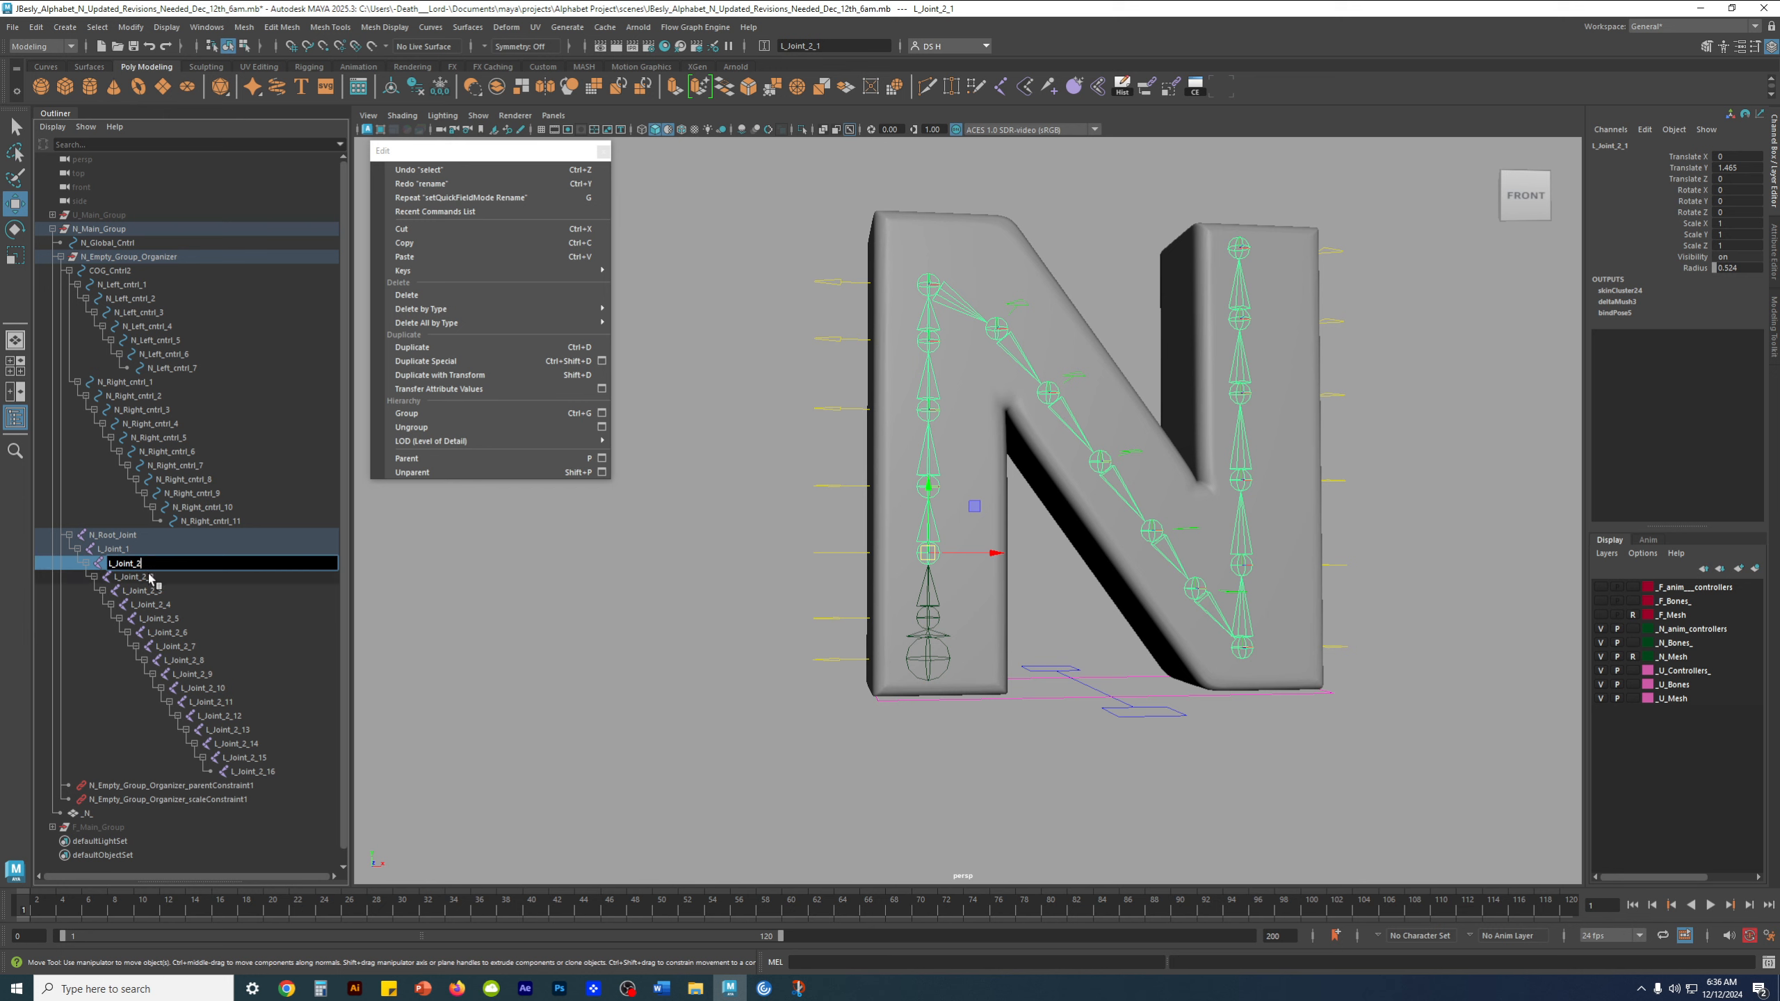
double_click(150, 577)
key("Return")
Rename joint L_Joint_2_3 as L_Joint_4 and joint L_Joint_2_4 as L_Joint_5
double_click(165, 592)
left_click_drag(154, 593, 201, 630)
type("4")
key("Return")
double_click(168, 605)
type("5")
key("Return")
Rename joint L_Joint_2_5 as L_Joint_6 and joint L_Joint_2_6 as L_Joint_7
double_click(172, 618)
type("6")
key("Return")
double_click(195, 632)
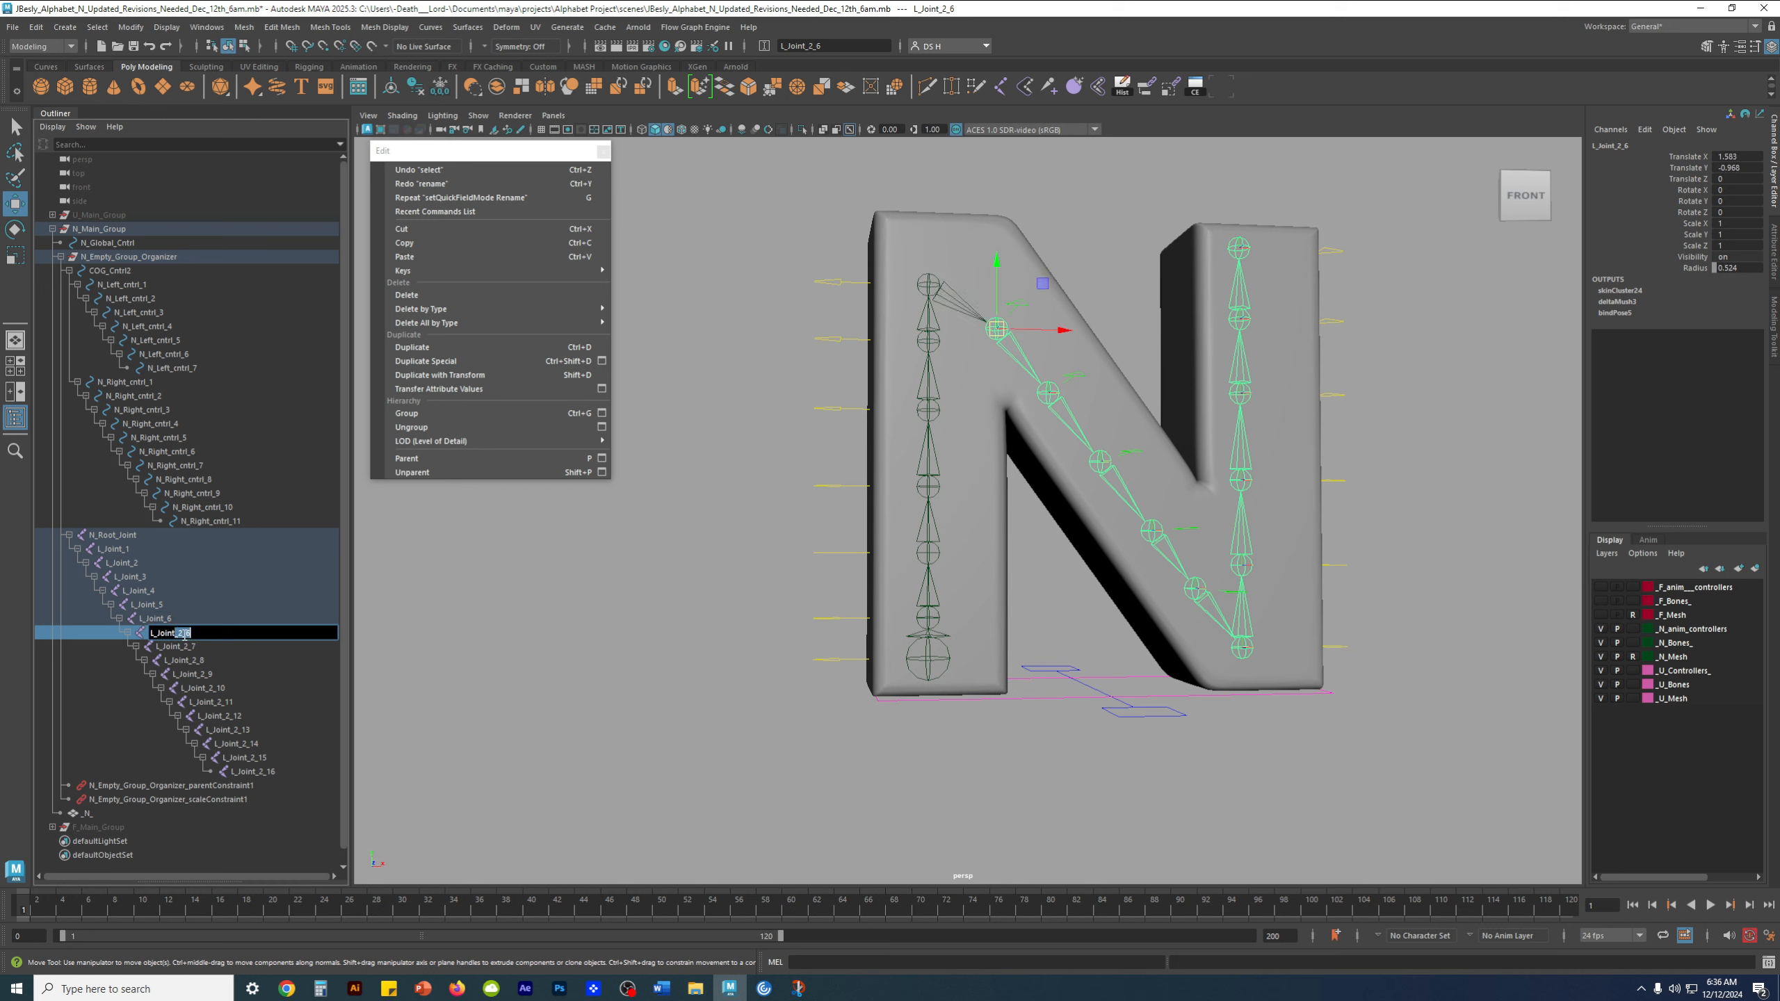
type("7")
key("Return")
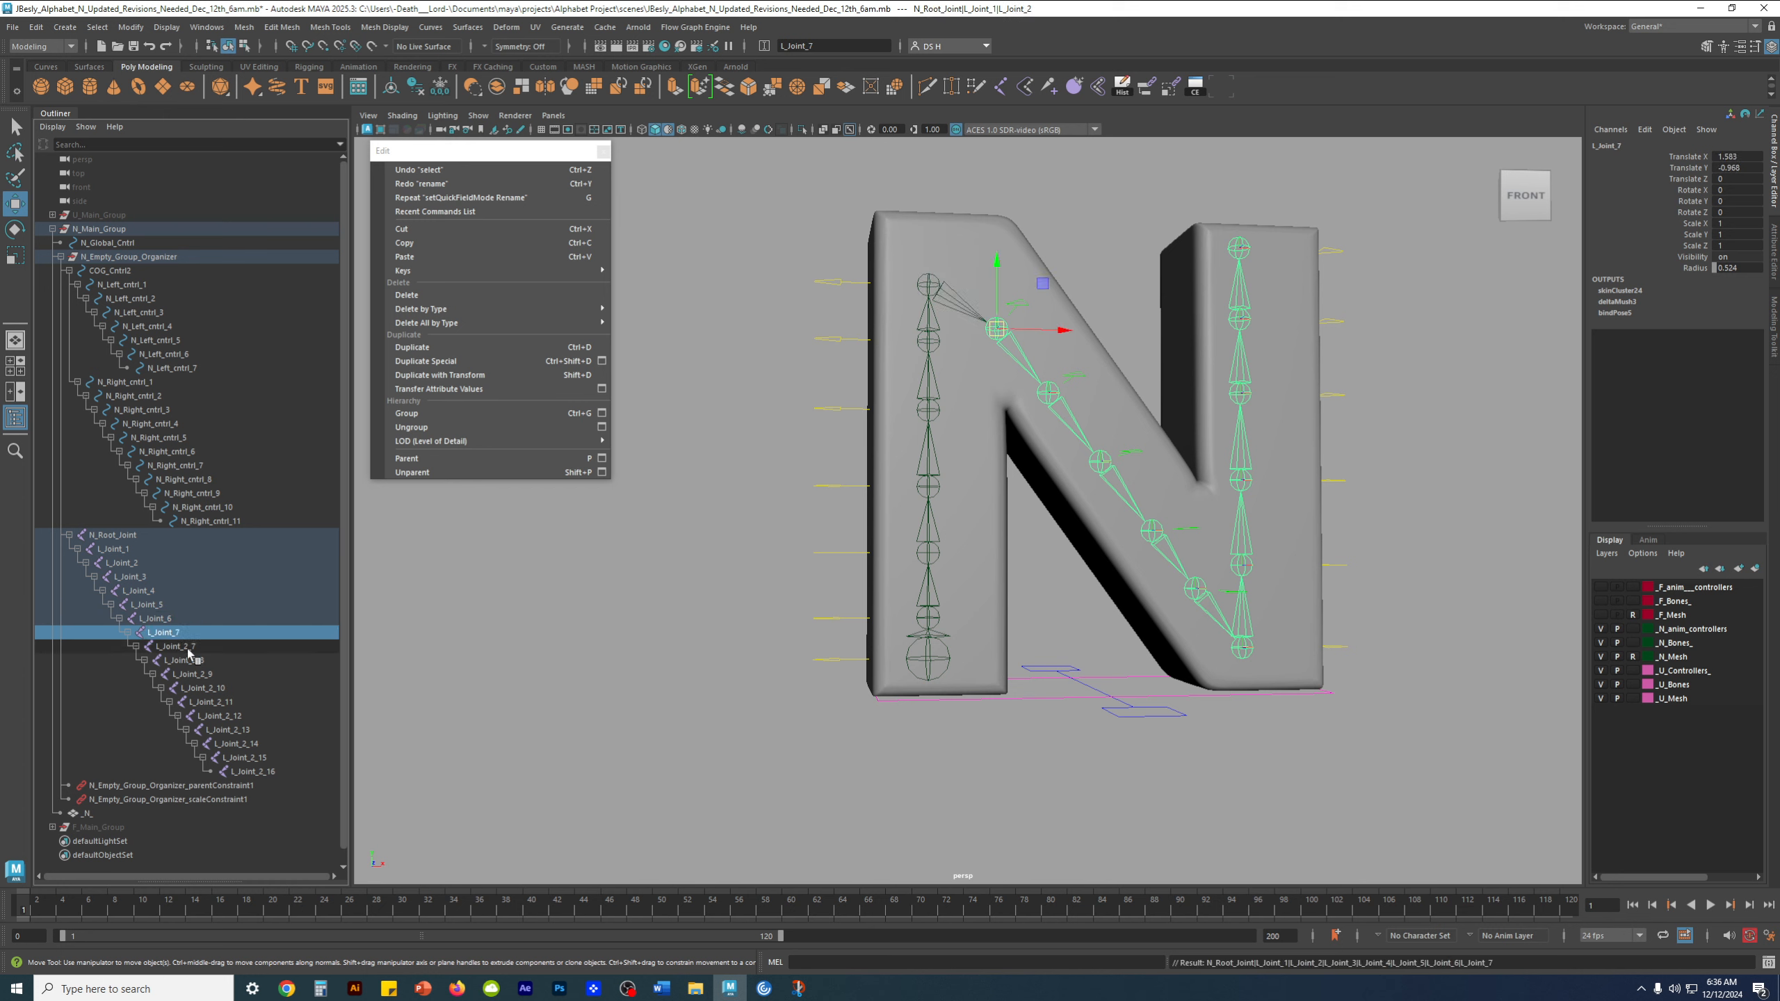
Rename joint L_Joint_2_7 as L_Joint_8 and joint L_Joint_2_8 as L_Joint_9
double_click(189, 646)
left_click_drag(185, 646, 194, 648)
type("8")
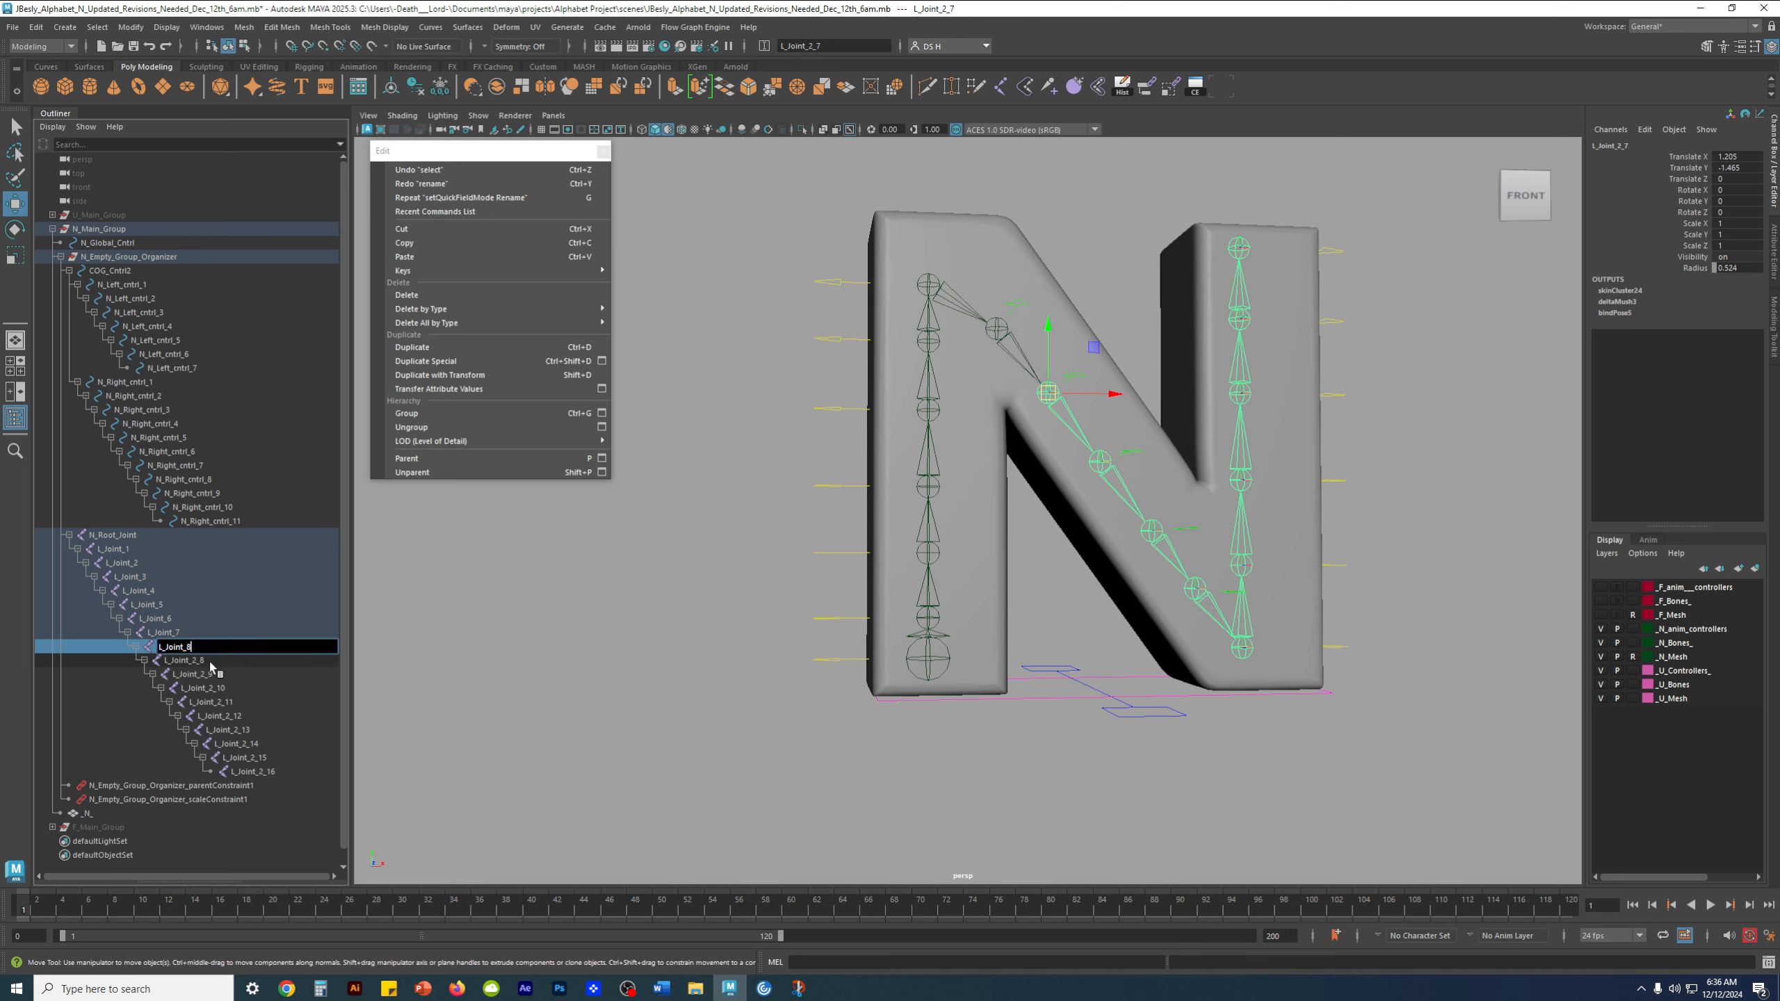
key("Return")
double_click(203, 661)
left_click_drag(195, 661, 208, 661)
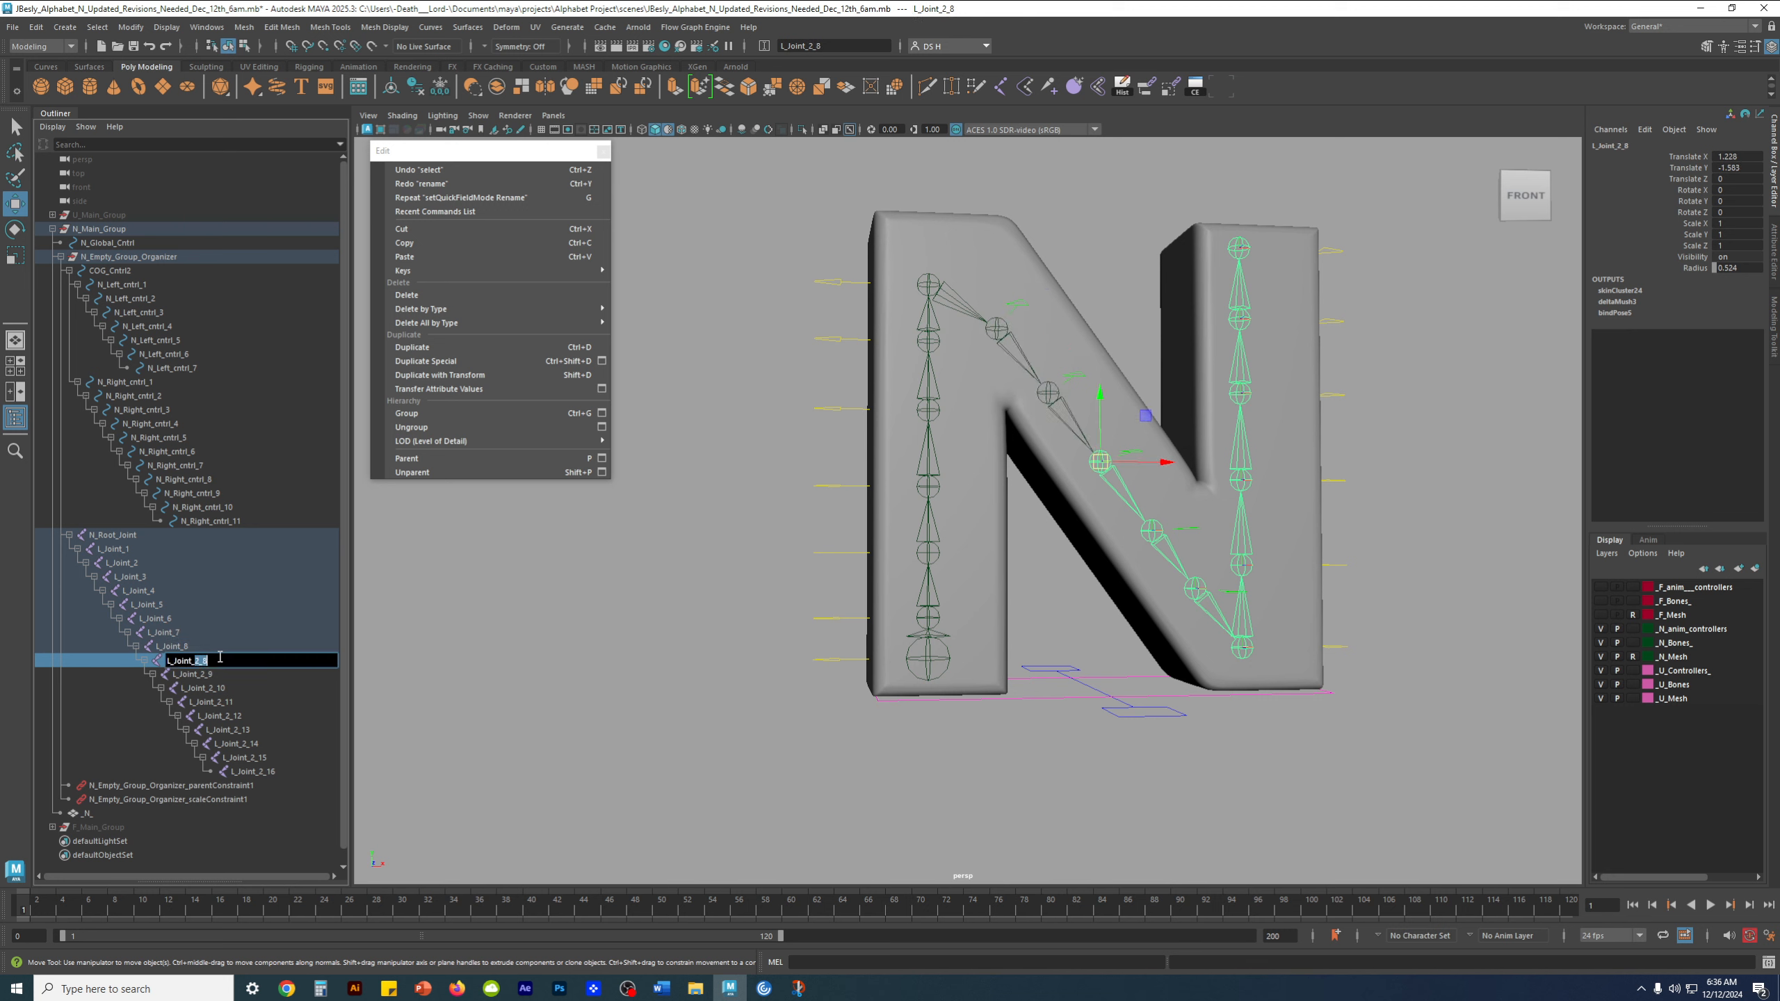
type("9")
key("Return")
Rename joint L_Joint_2_9 as L_Joint_10 and joint L_Joint_2_10 as L_Joint_11
double_click(199, 674)
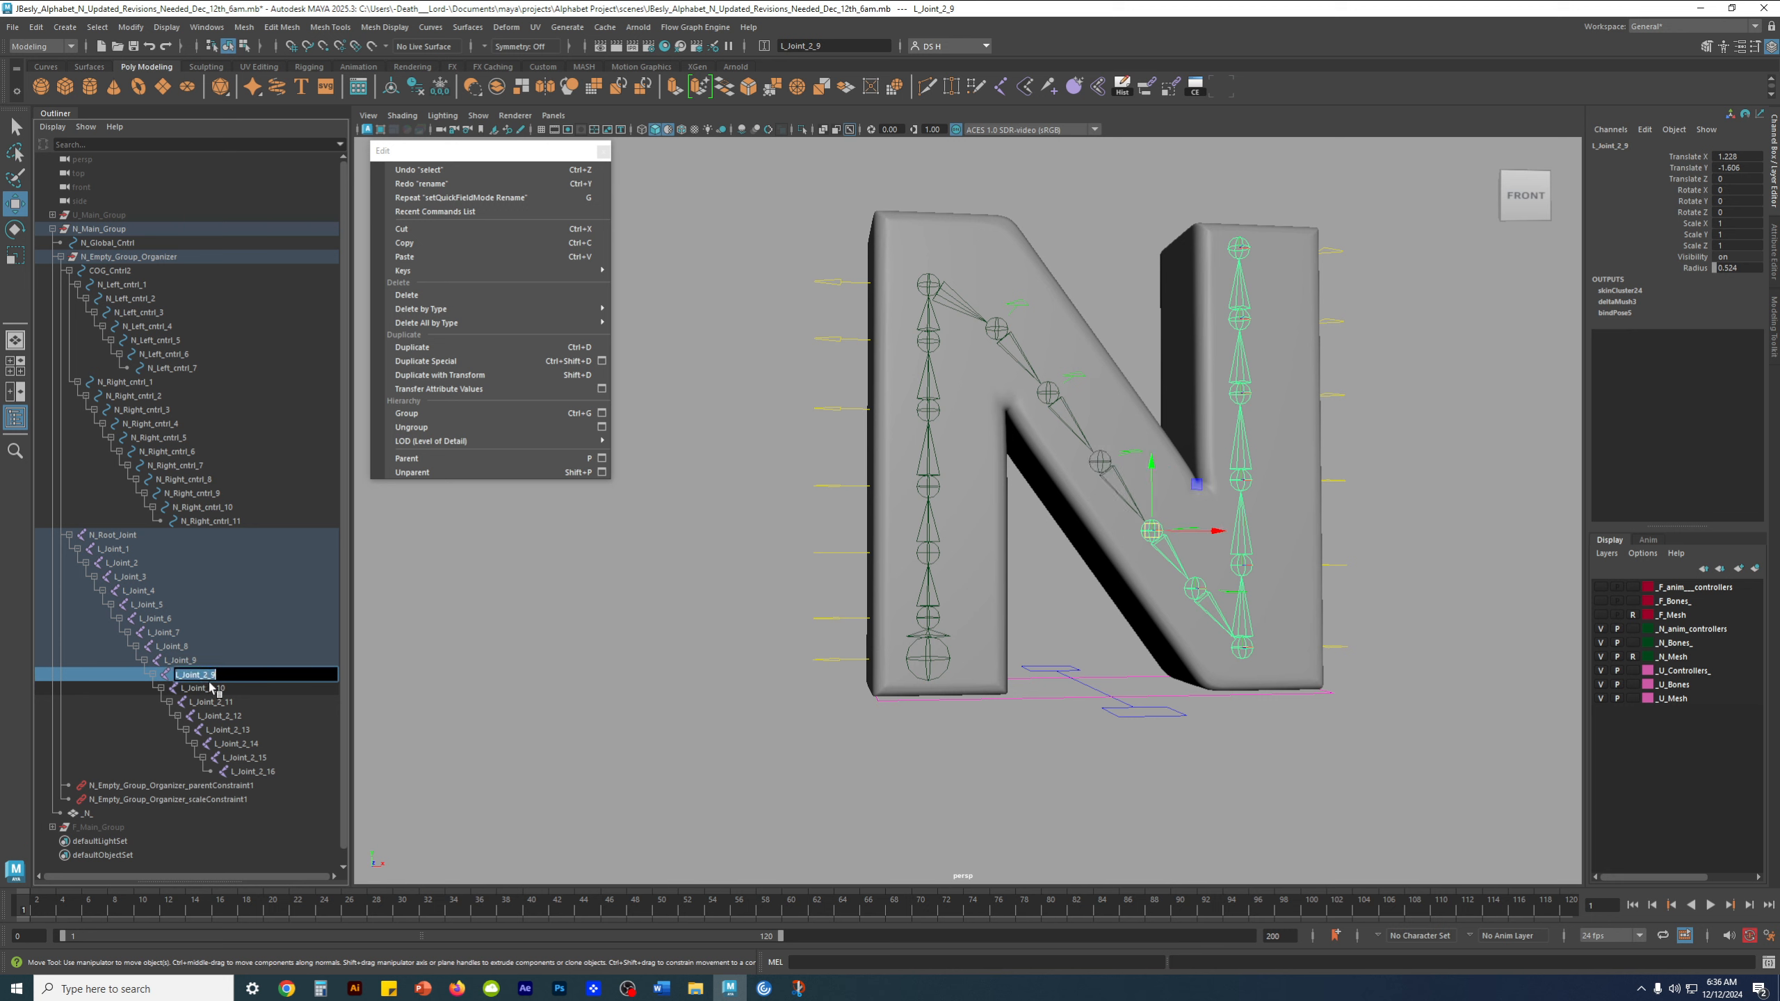
left_click_drag(198, 675, 242, 702)
type("10")
key("Return")
double_click(217, 689)
type("11")
key("Return")
Rename joint L_Joint_2_11 as L_Joint_12 and joint L_Joint_2_12 as L_Joint_13
double_click(229, 702)
type("12")
key("Return")
double_click(225, 717)
left_click_drag(225, 716, 247, 716)
type("13")
key("Return")
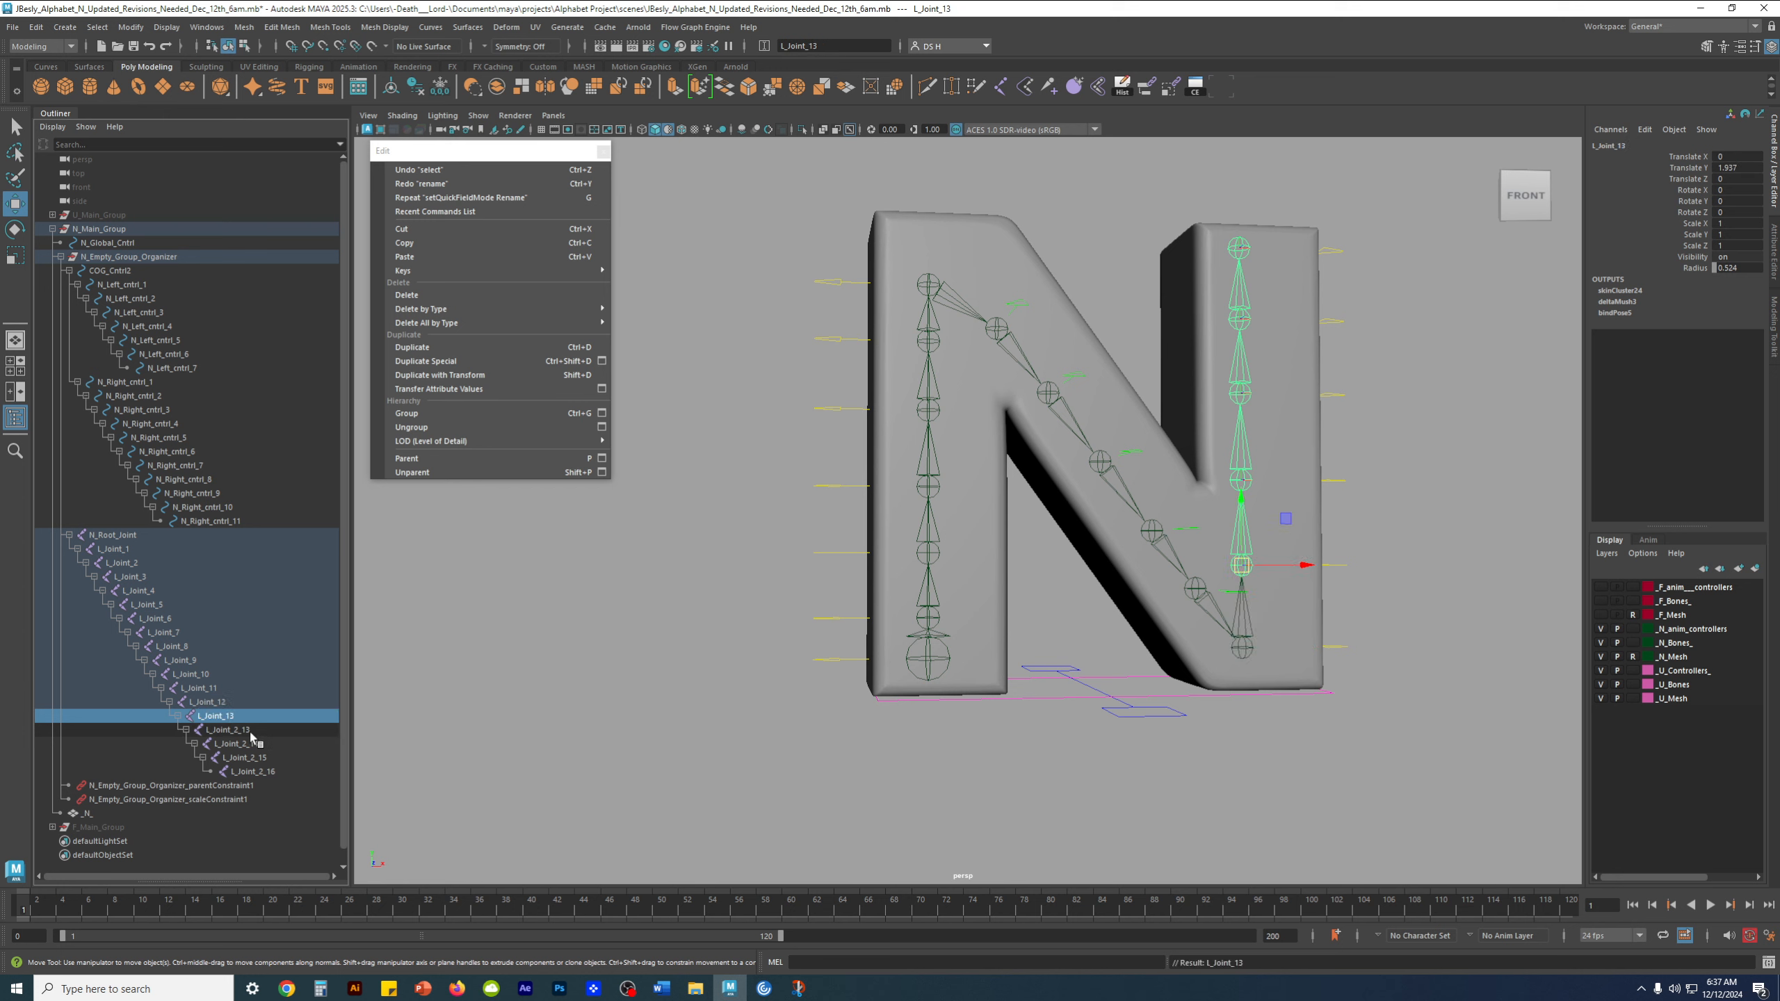
Rename joint L_Joint_2_13 as L_Joint_14 and joint L_Joint_2_14 as L_Joint_15
double_click(251, 730)
left_click_drag(237, 730, 253, 730)
type("14")
key("Return")
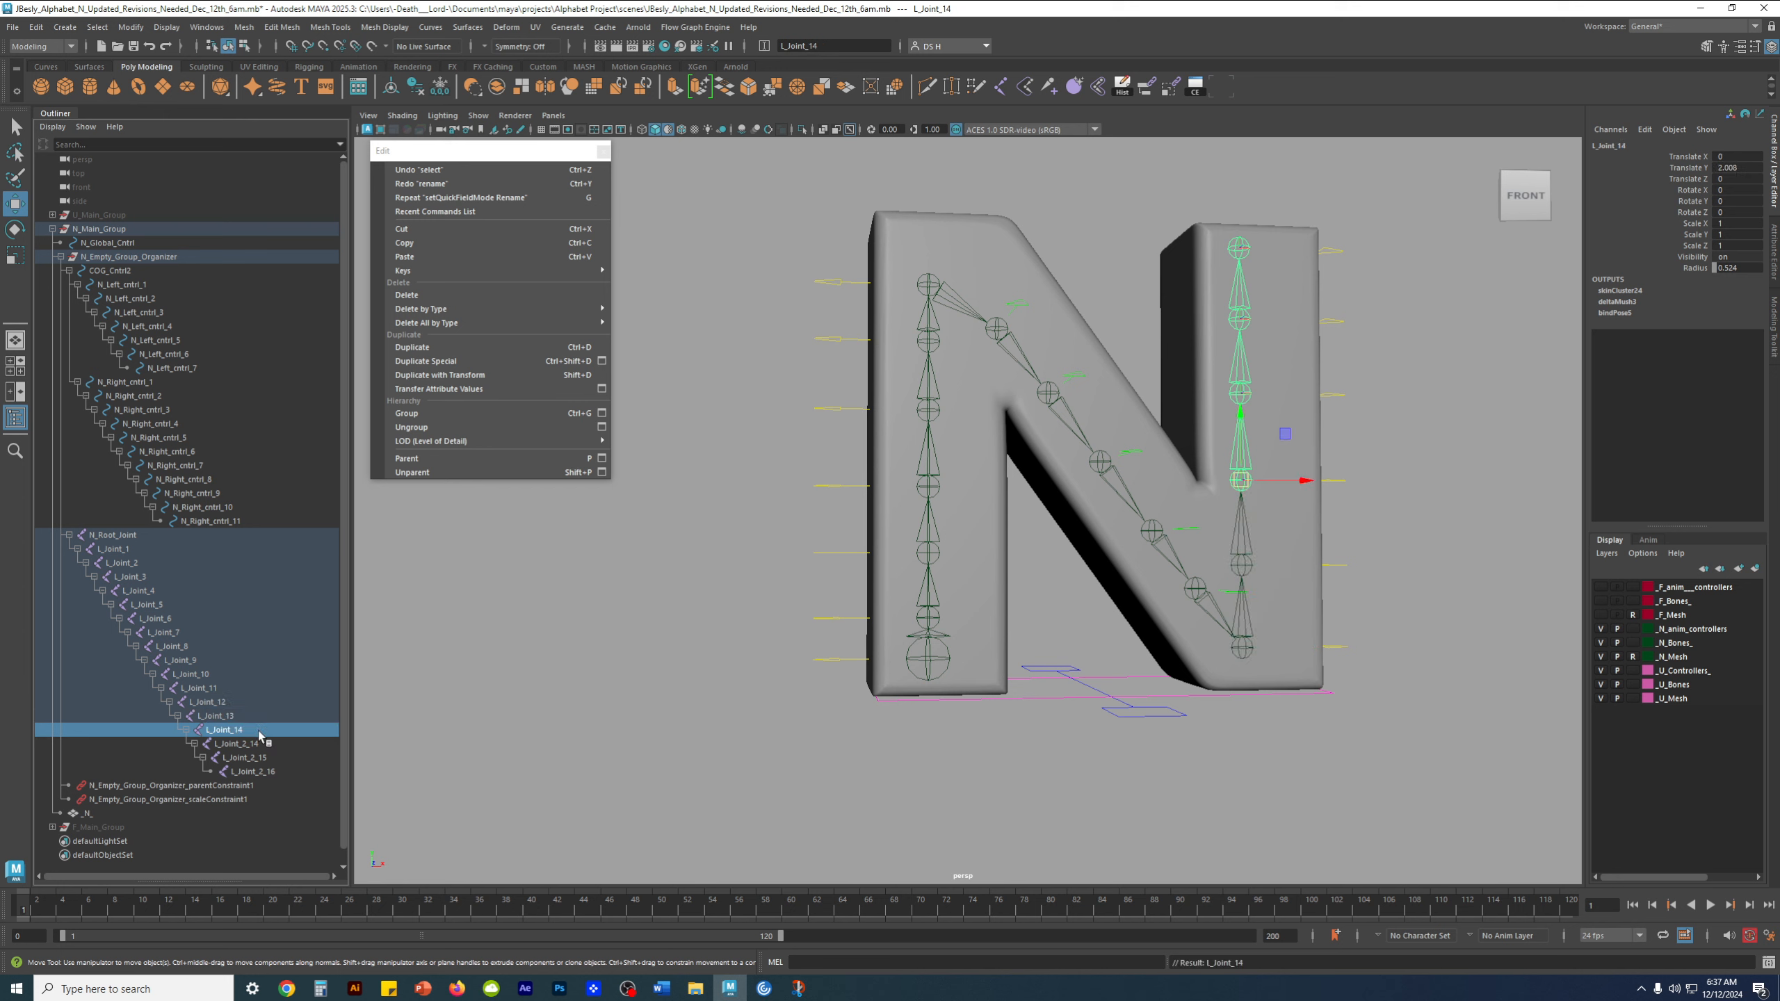
double_click(252, 744)
left_click_drag(240, 744, 262, 744)
type("15")
key("Return")
Rename joint L_Joint_2_15, the second-to-last joint of the chain, as L_Joint_16
left_click(265, 758)
double_click(266, 758)
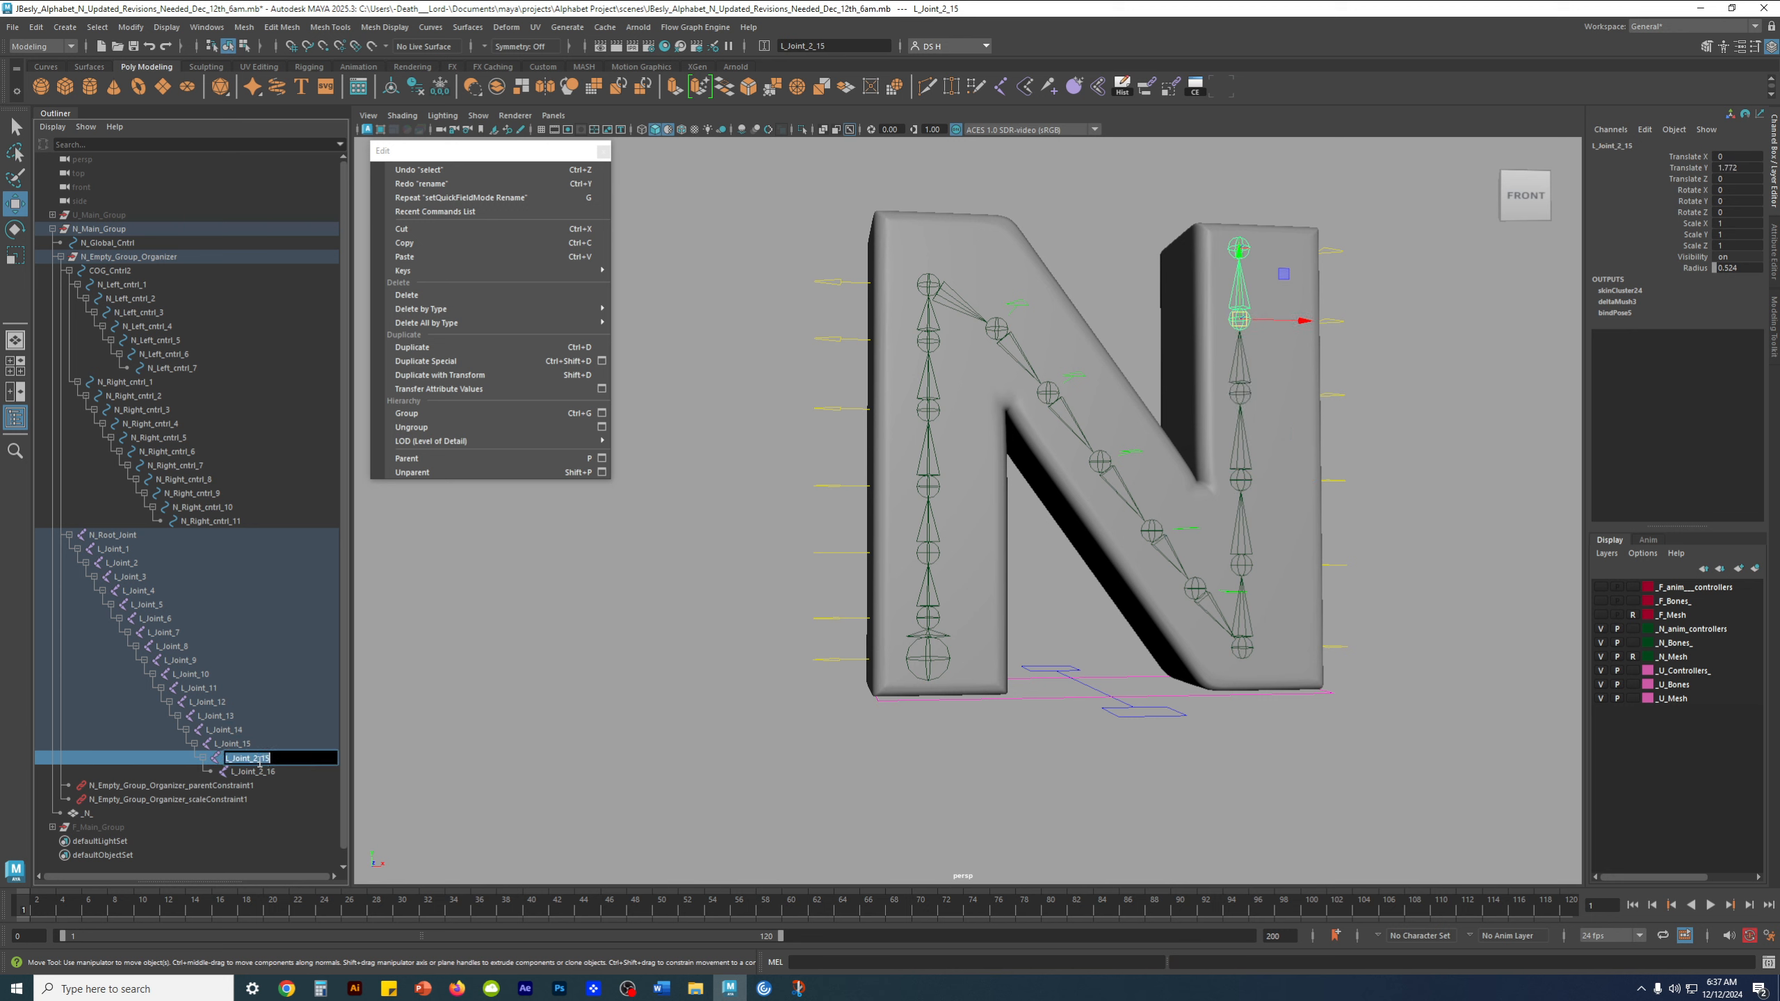
left_click_drag(252, 758, 274, 758)
type("16")
key("Return")
Rename the chain's last joint, L_Joint_2_16, as L_Joint_17 and clear the selection
left_click(265, 772)
double_click(266, 772)
left_click_drag(252, 772, 289, 772)
type("17")
key("Return")
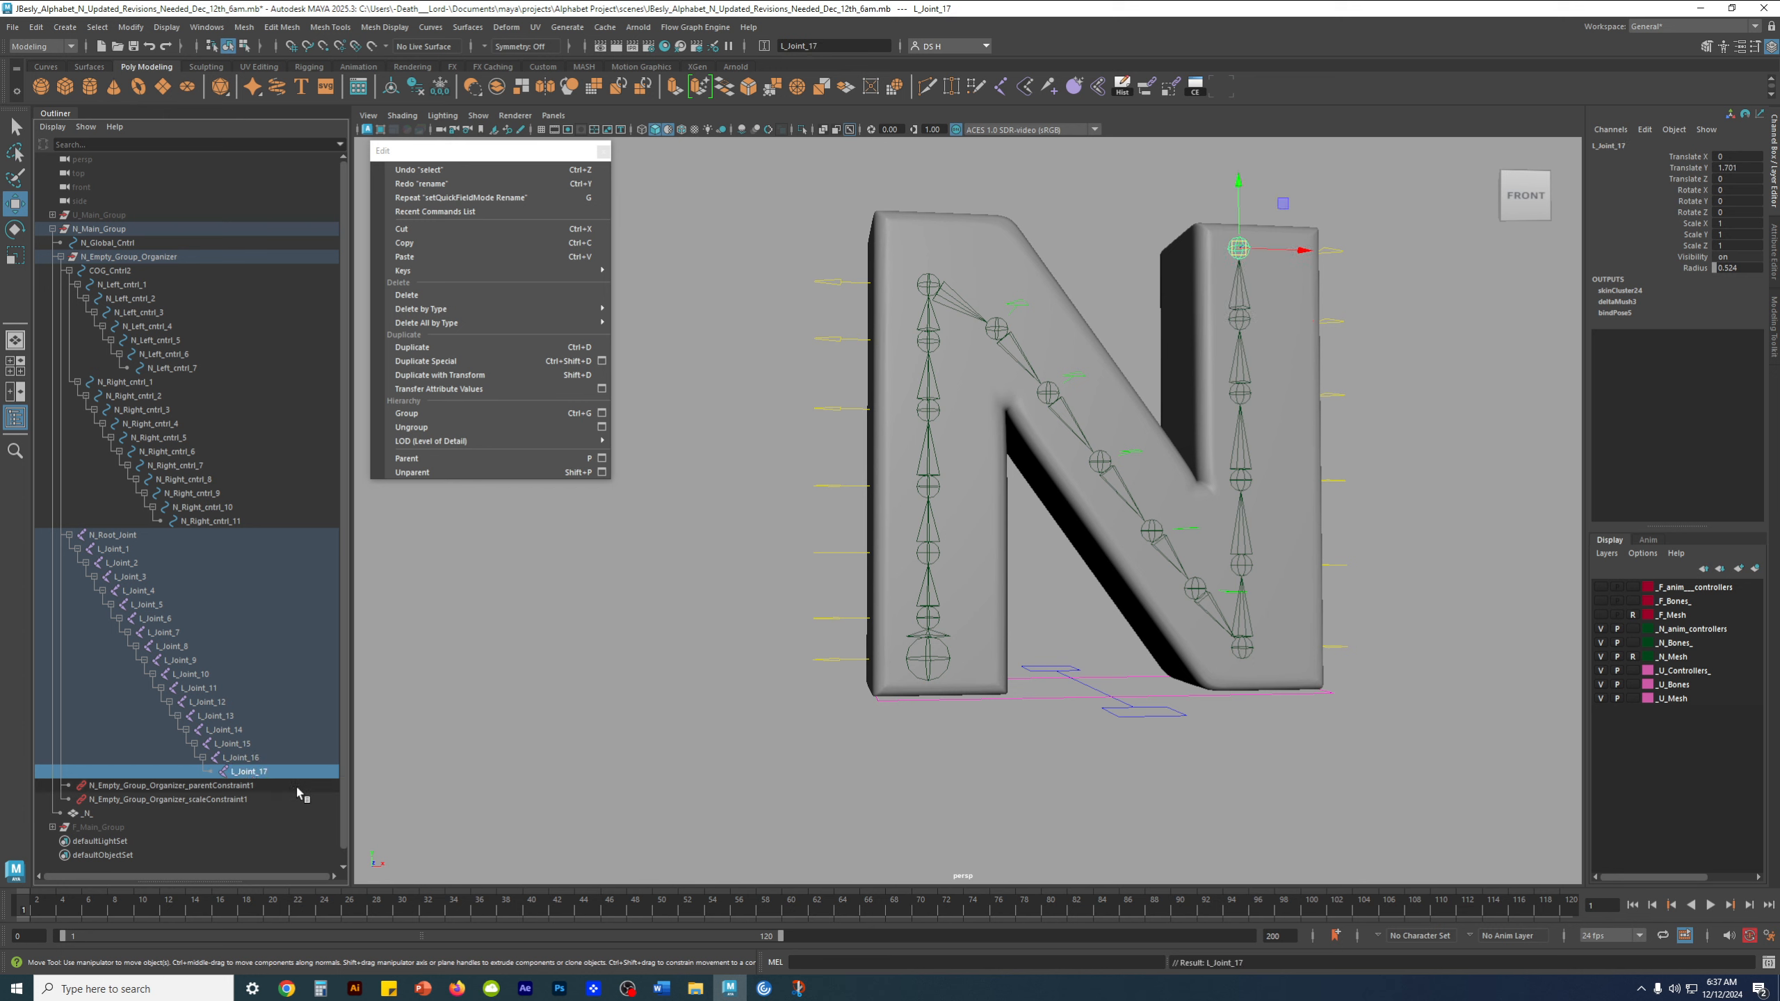
left_click(479, 778)
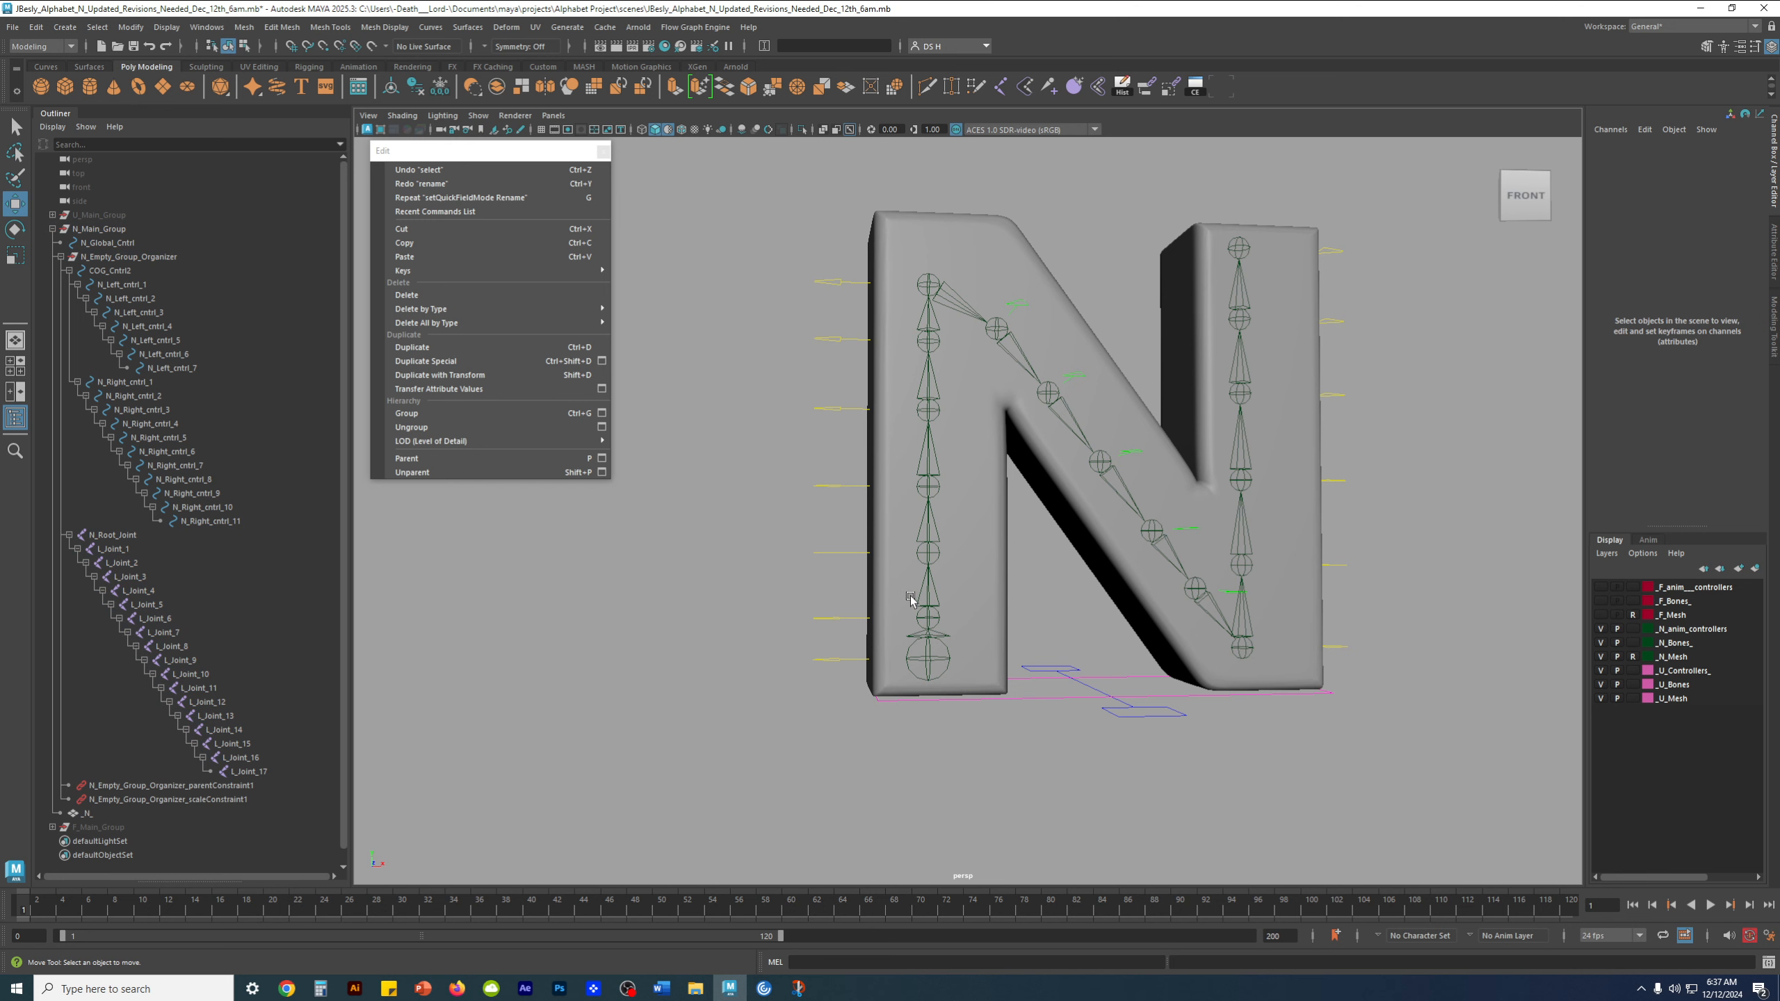
middle_click_drag(914, 596, 875, 596, "alt")
left_click(802, 660)
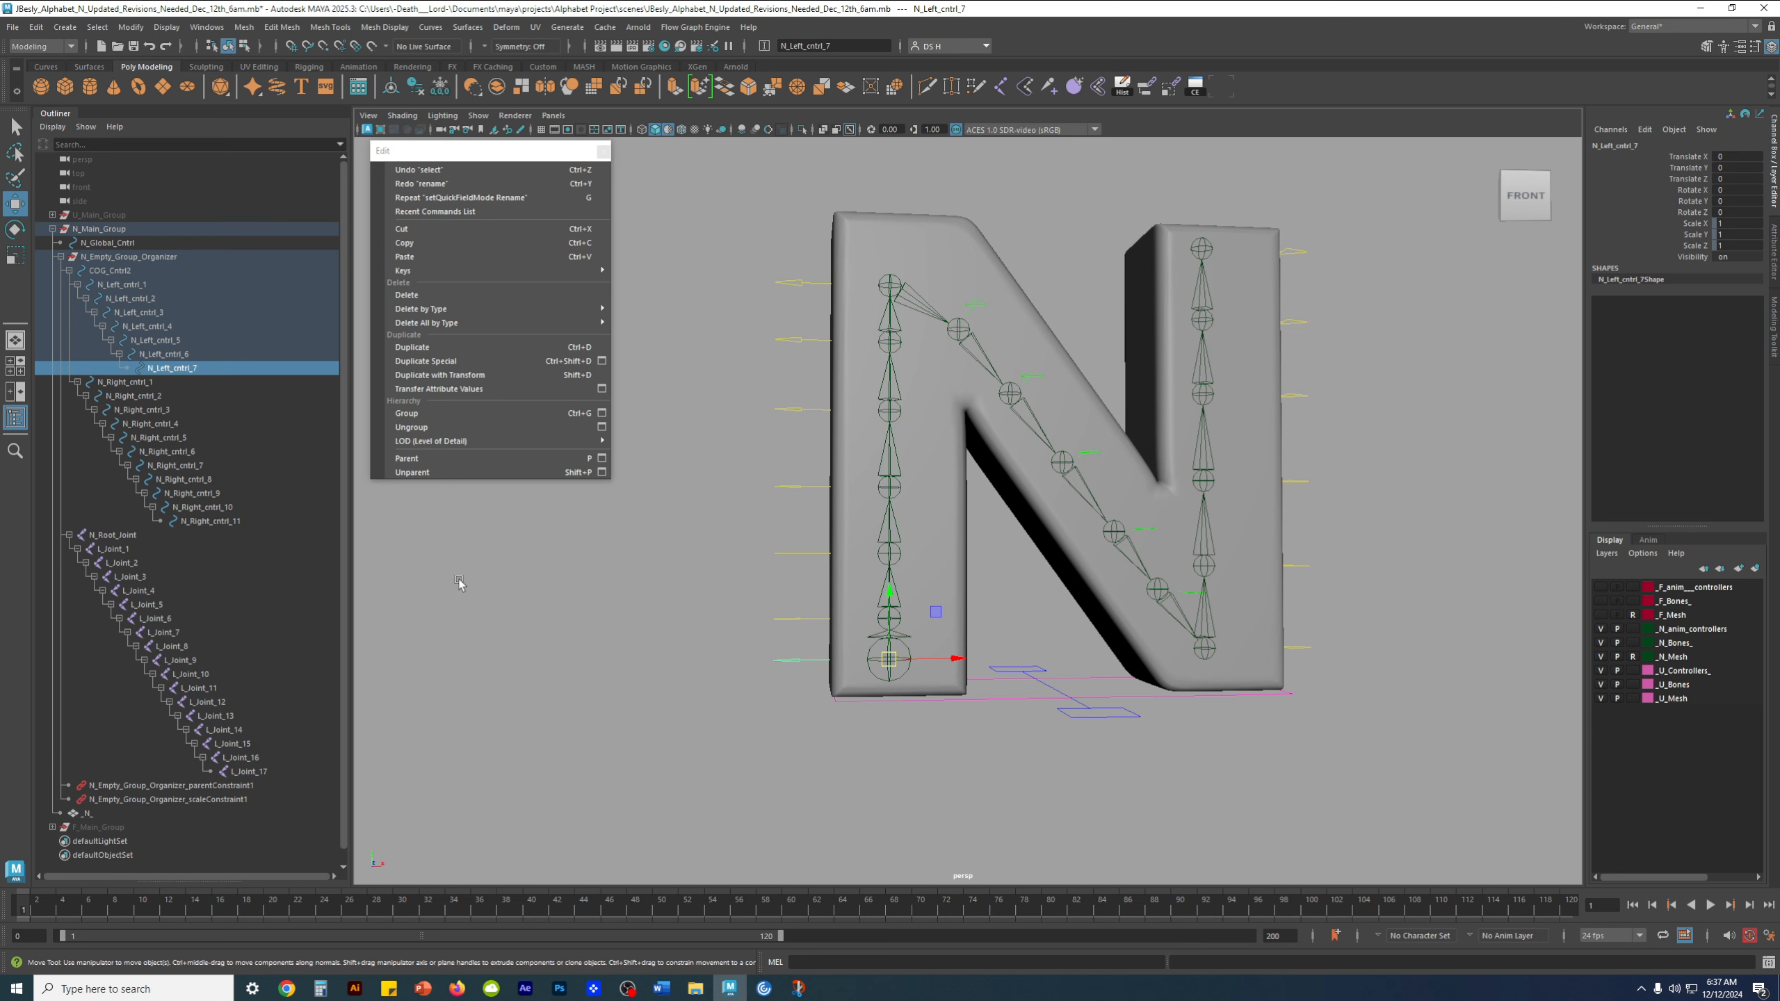
left_click(133, 786)
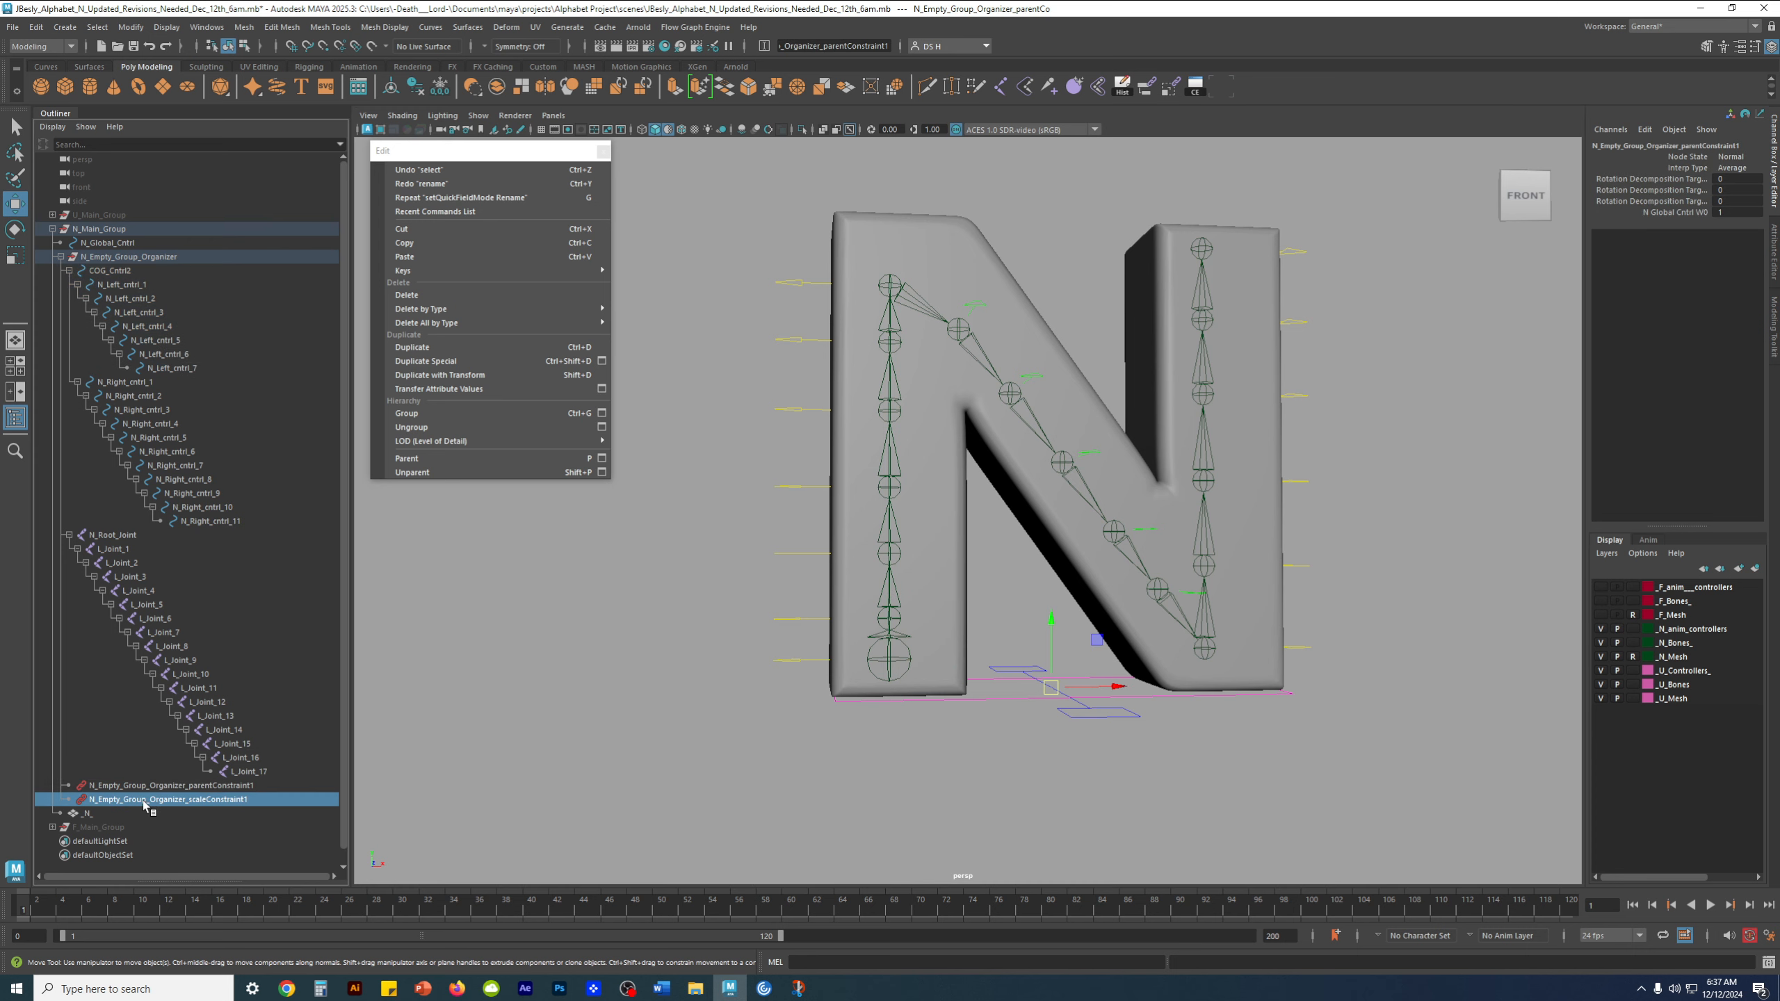
left_click(140, 812)
left_click(617, 749)
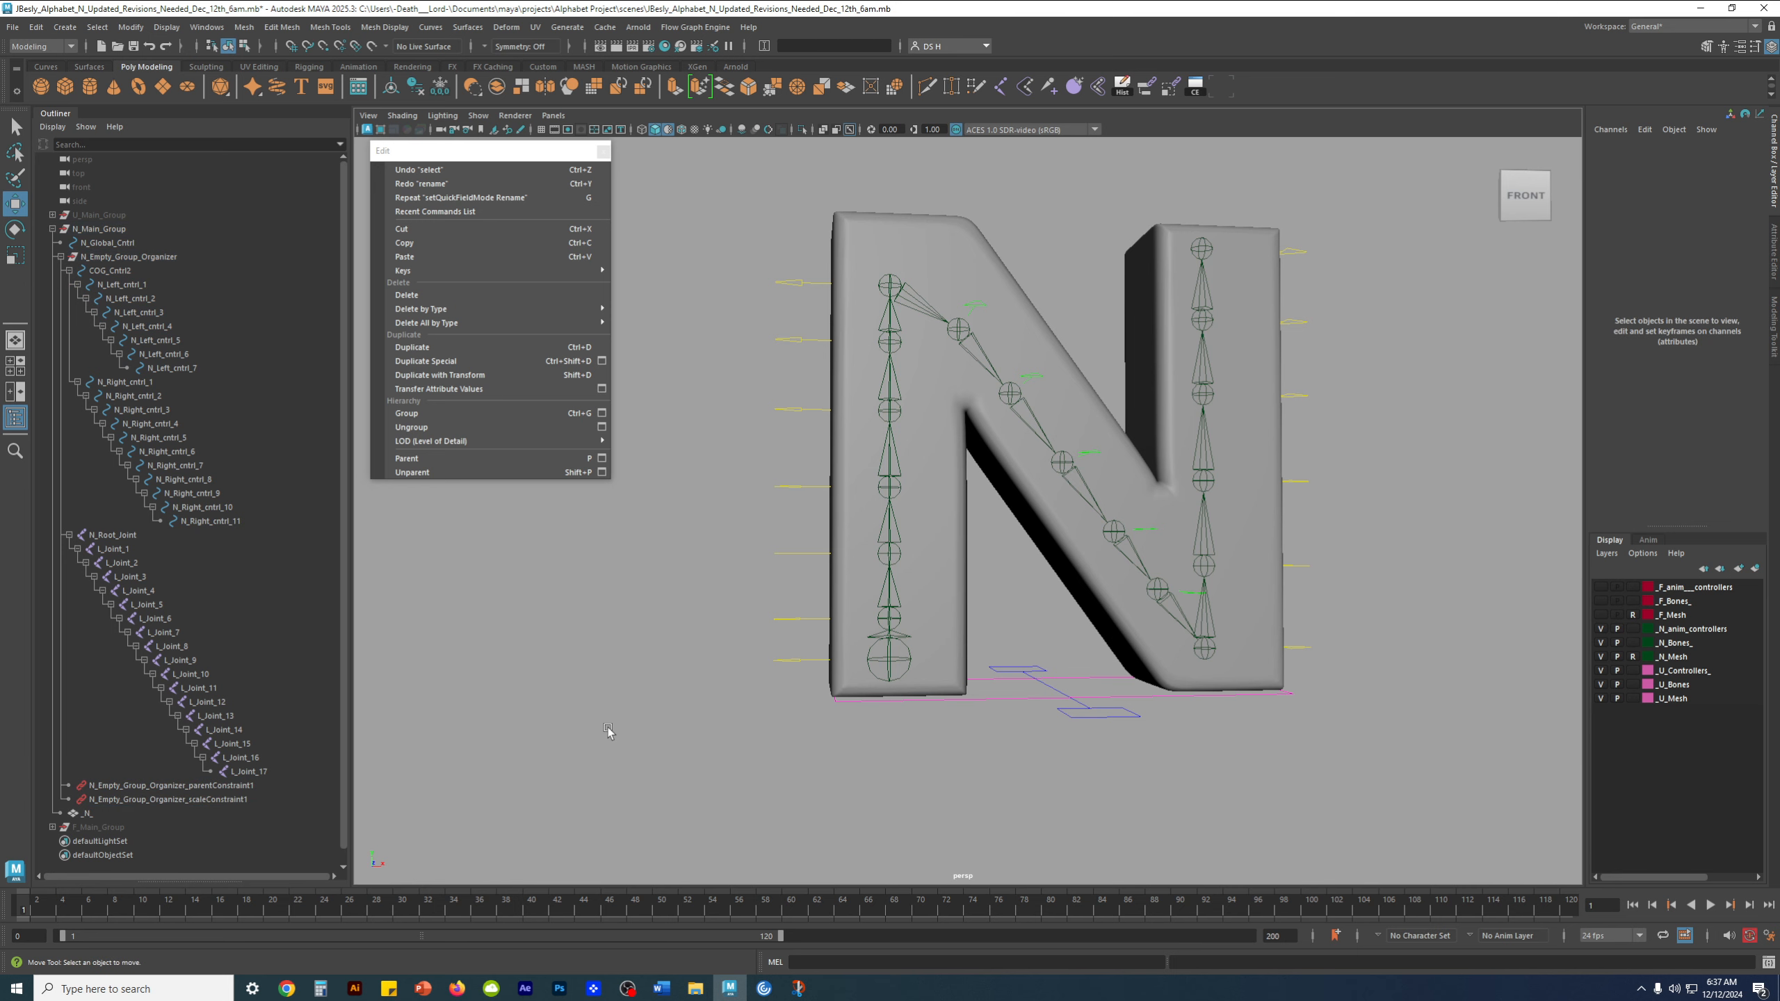
Unparent COG_Cntrl2 and controls N_Left_cntrl_1 through N_Left_cntrl_7 from their hierarchy to the world level
left_click(210, 522)
left_click(804, 660)
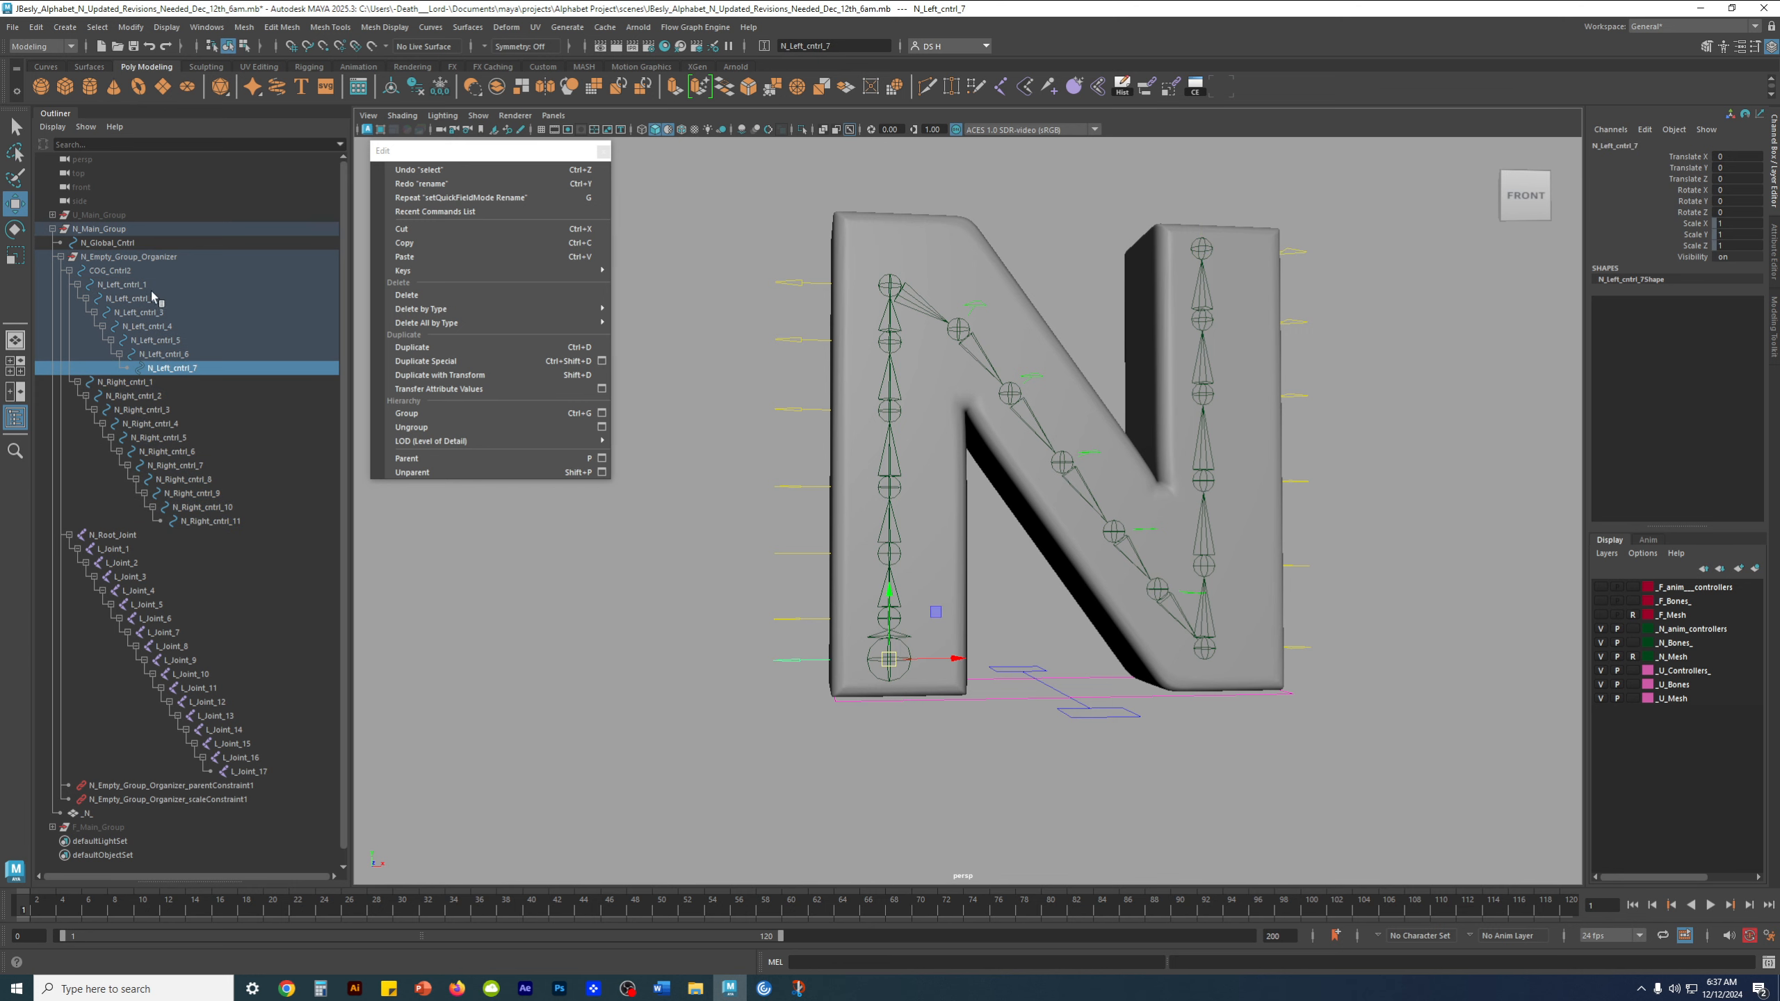
left_click(138, 272, "shift")
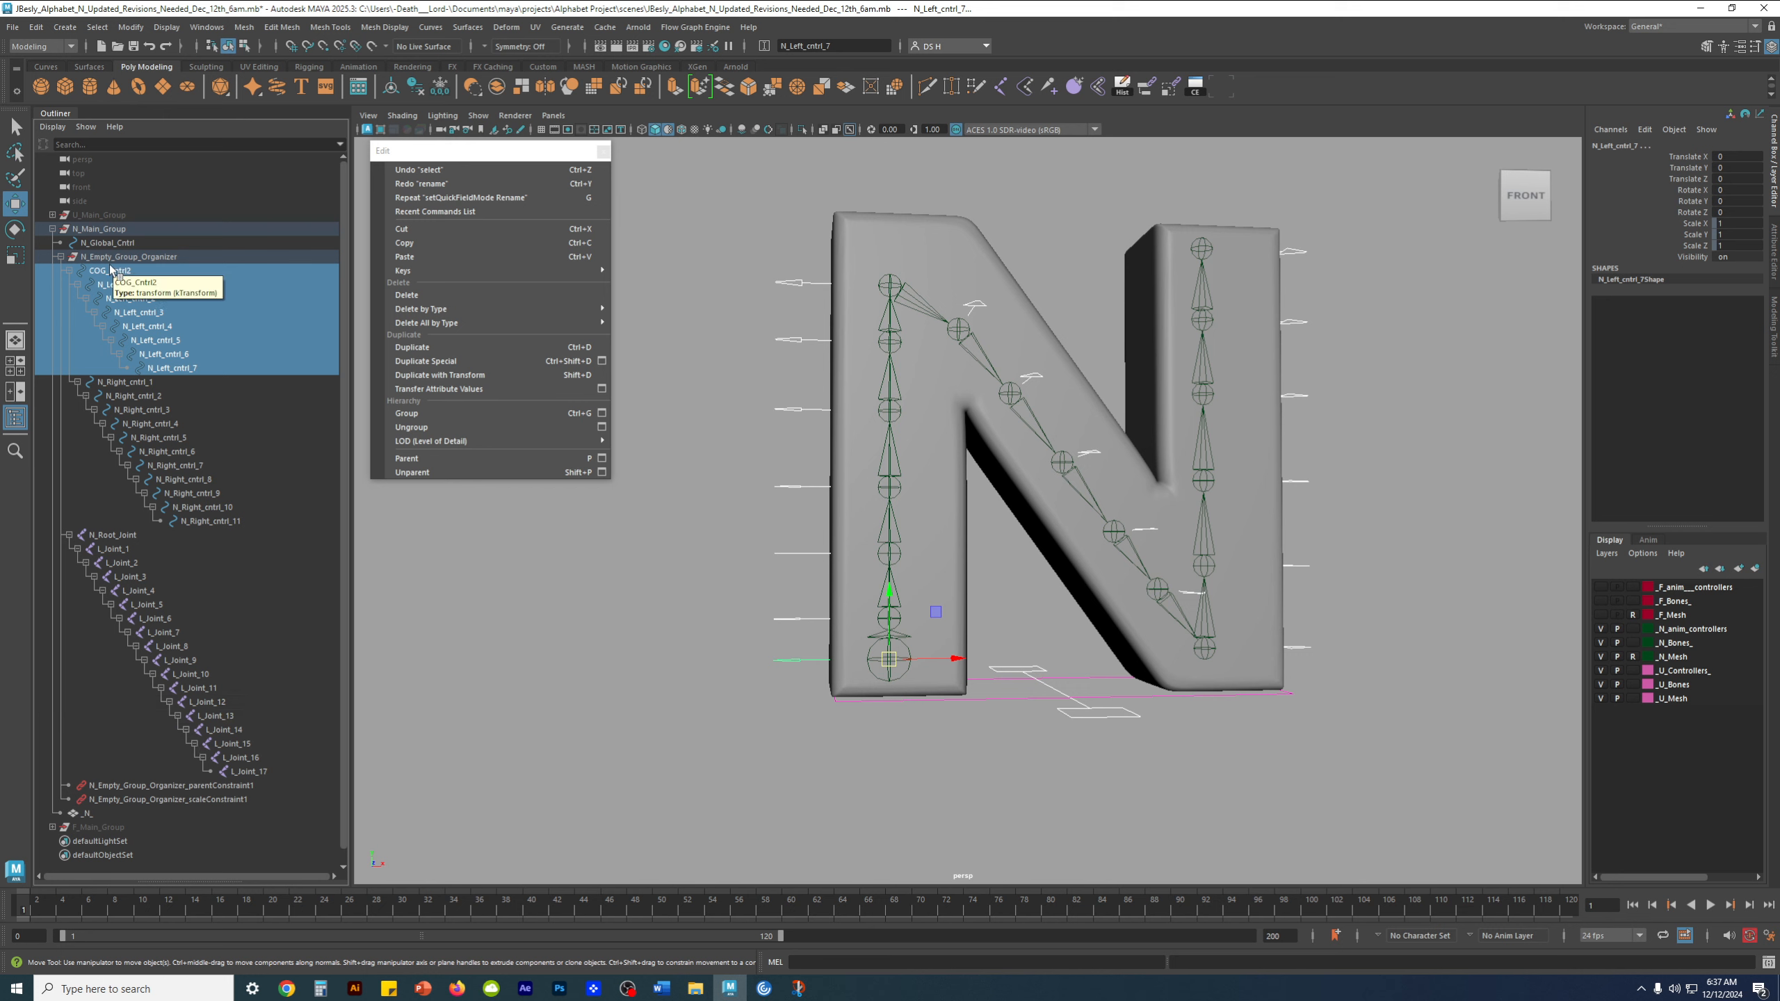
left_click(185, 368)
left_click(116, 271, "shift")
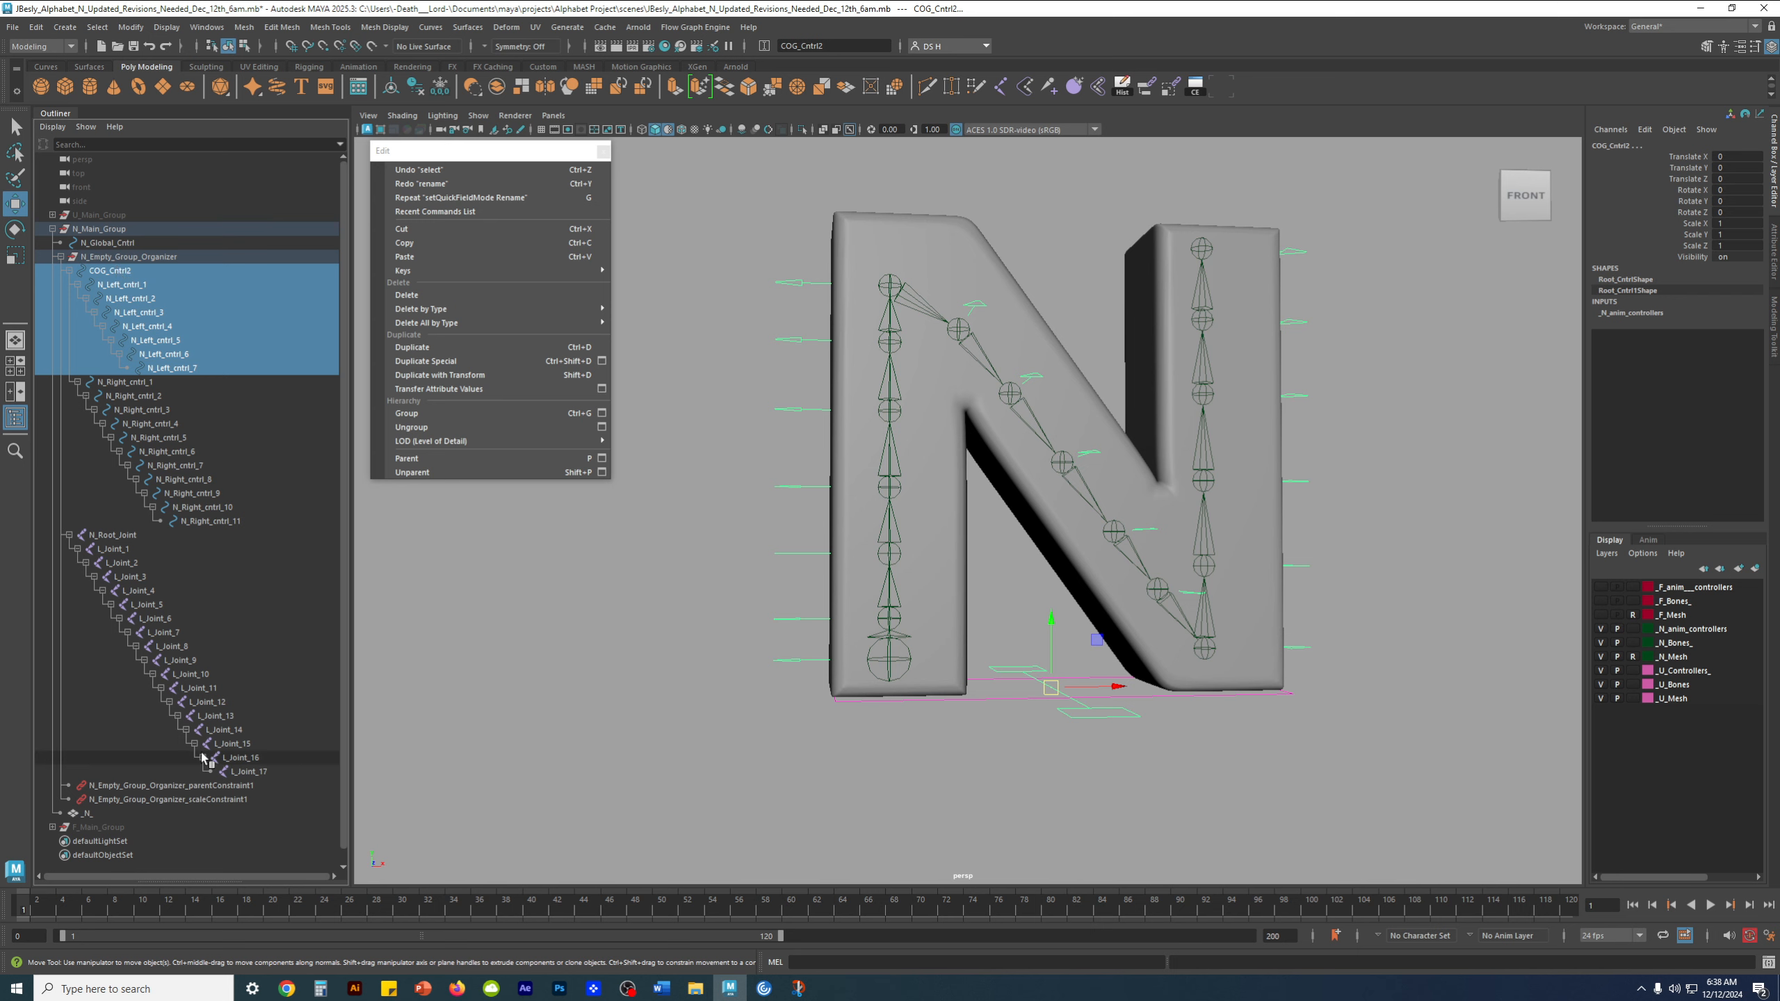
key("shift+p")
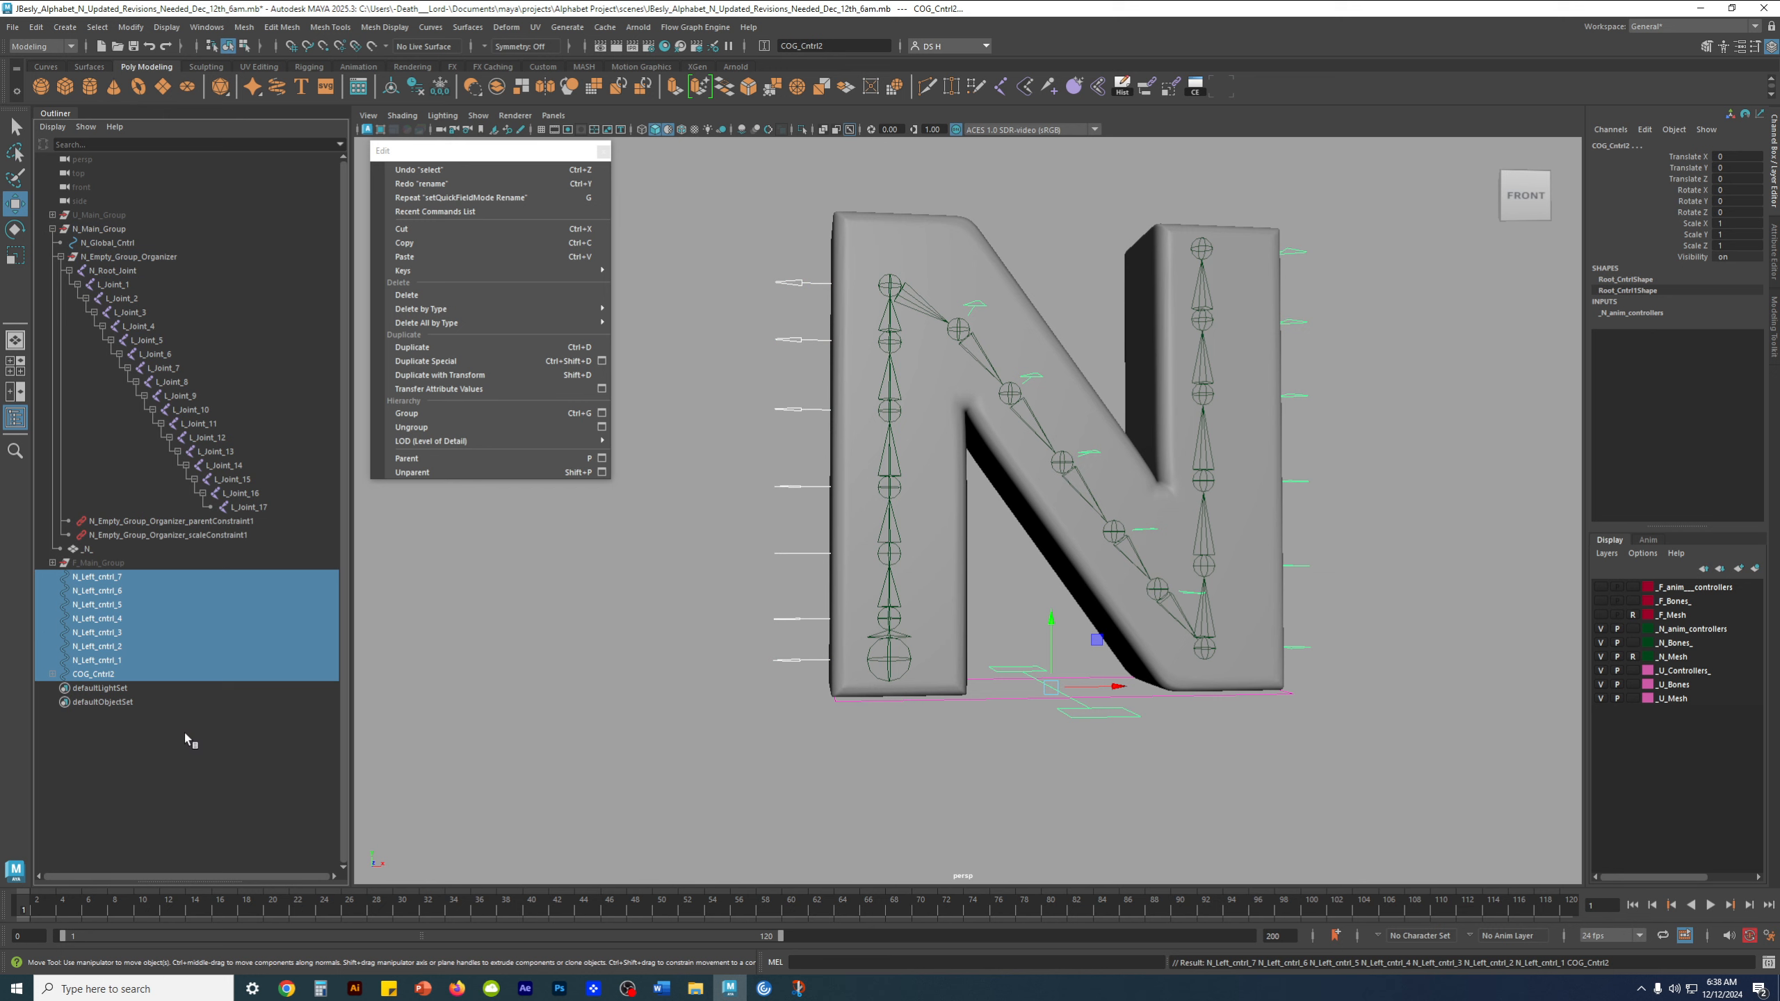
Unparent N_Right_cntrl_1, together with its child controls, from COG_Cntrl2
left_click(53, 674)
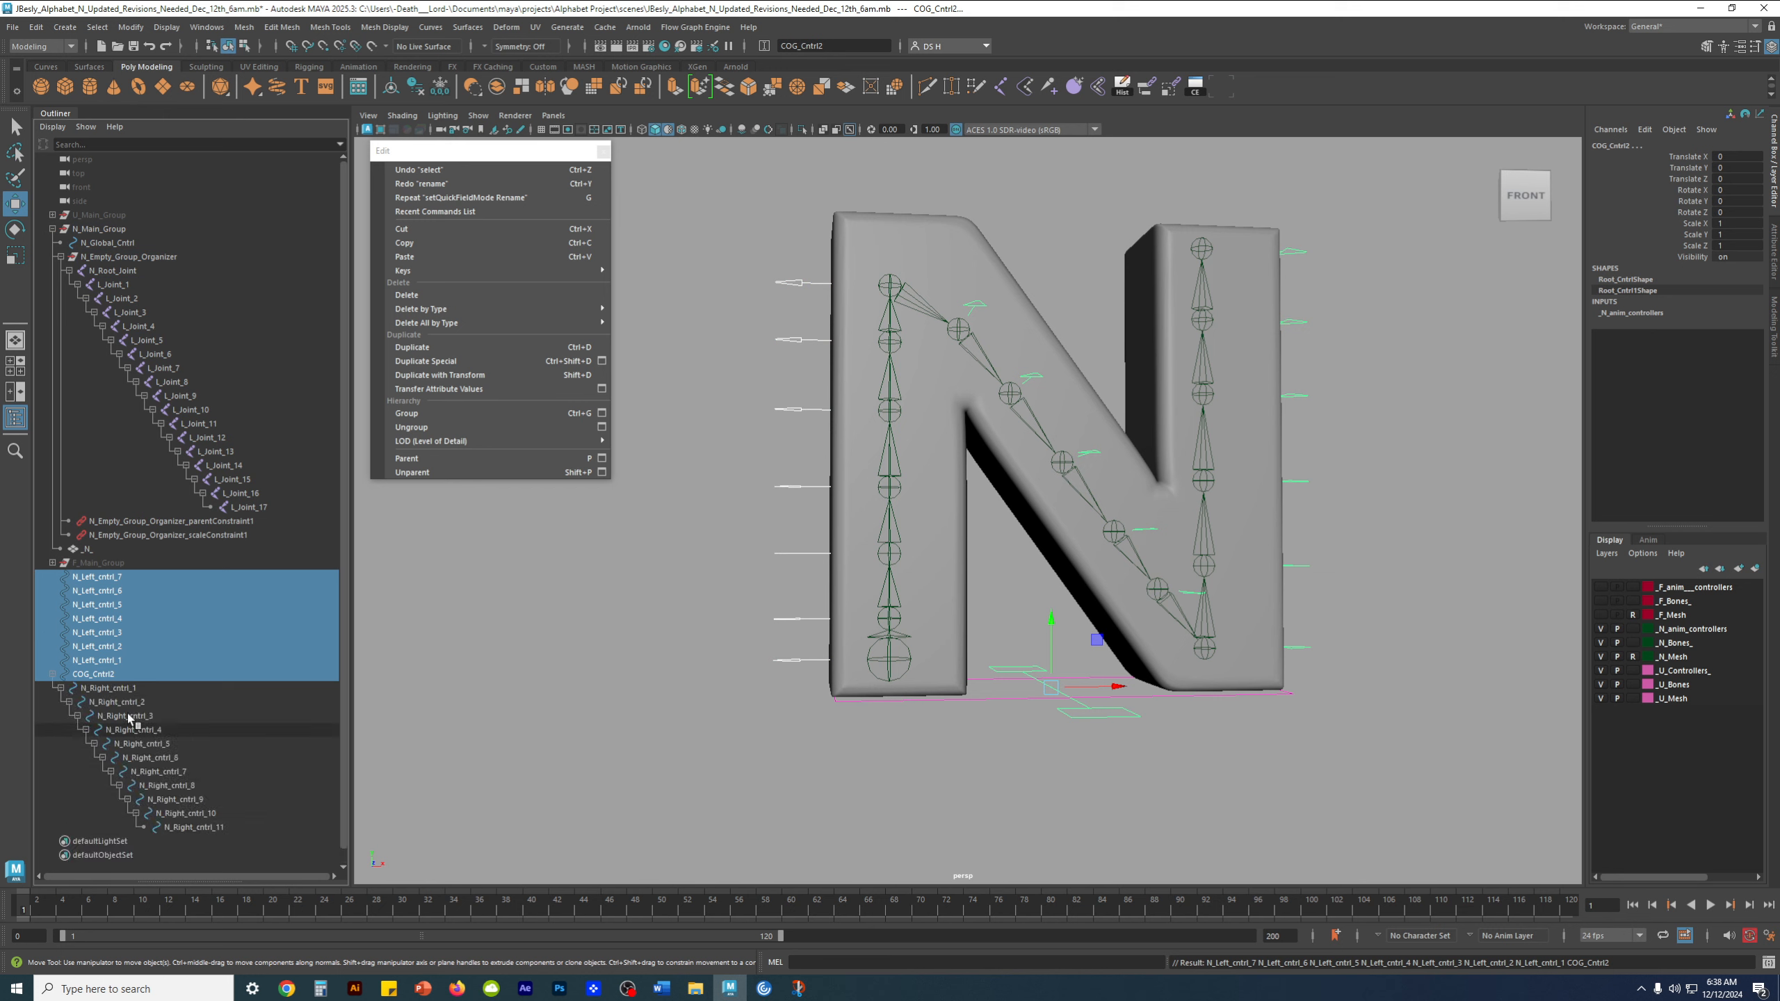
left_click(94, 674)
left_click(228, 830, "shift")
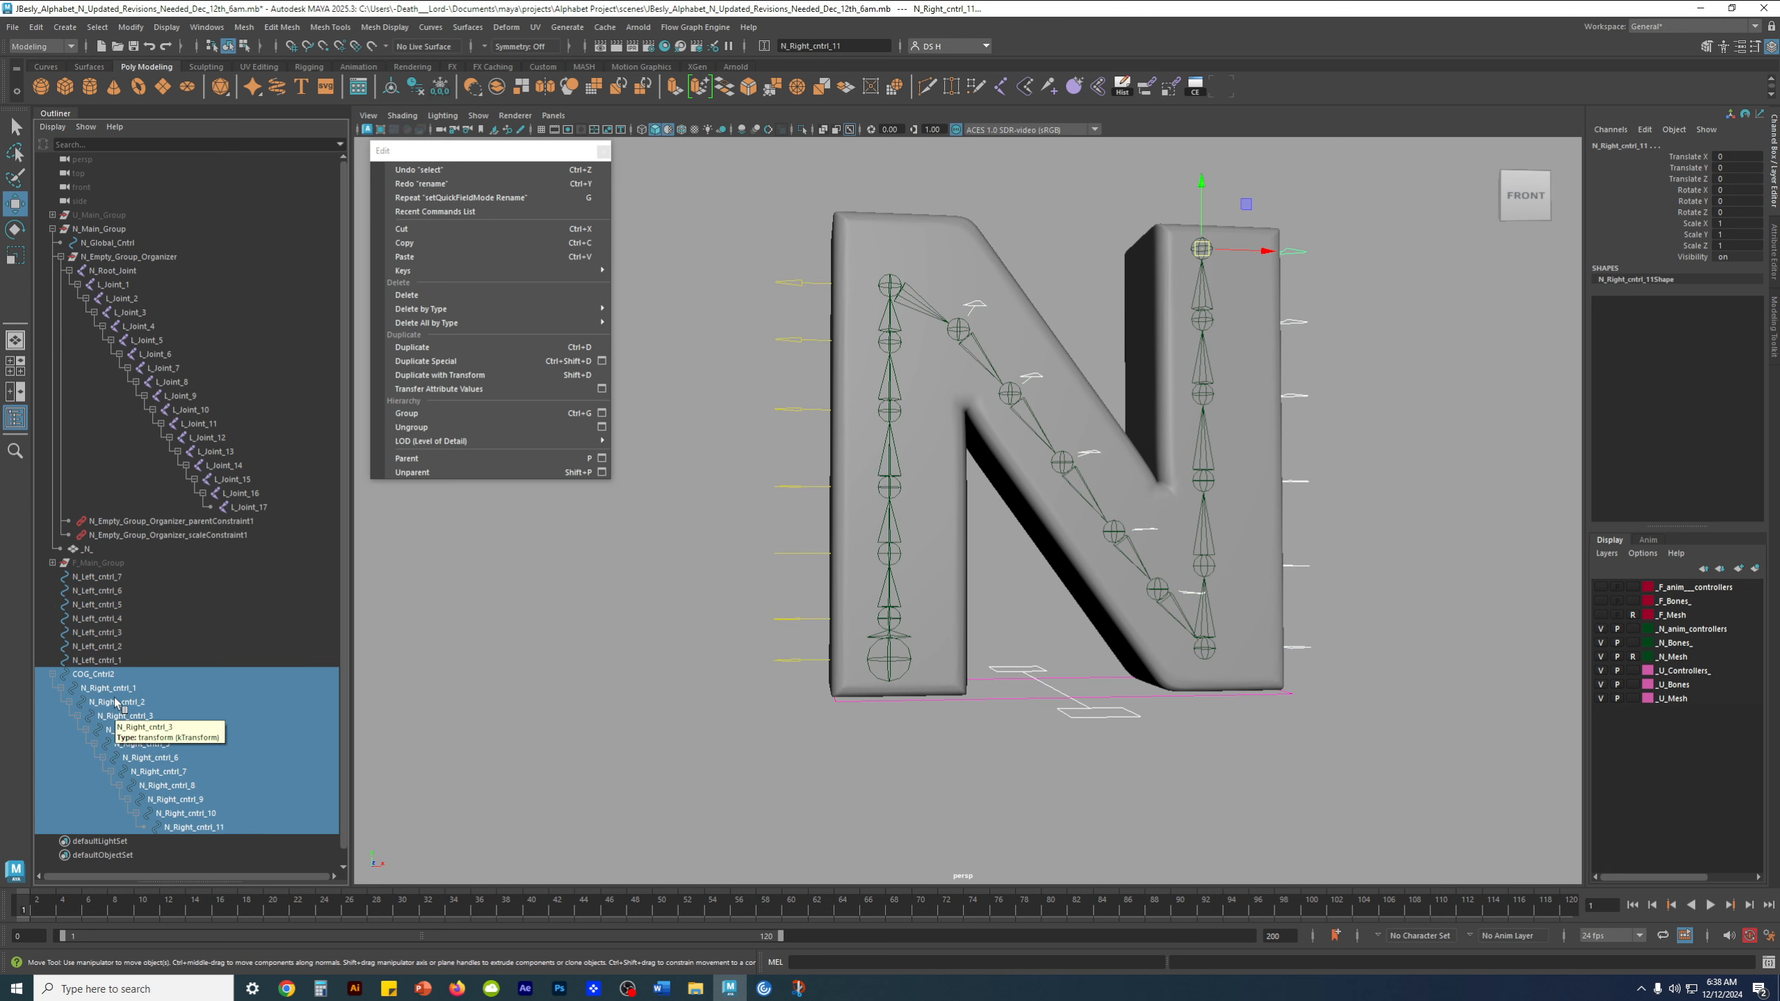
left_click(111, 674)
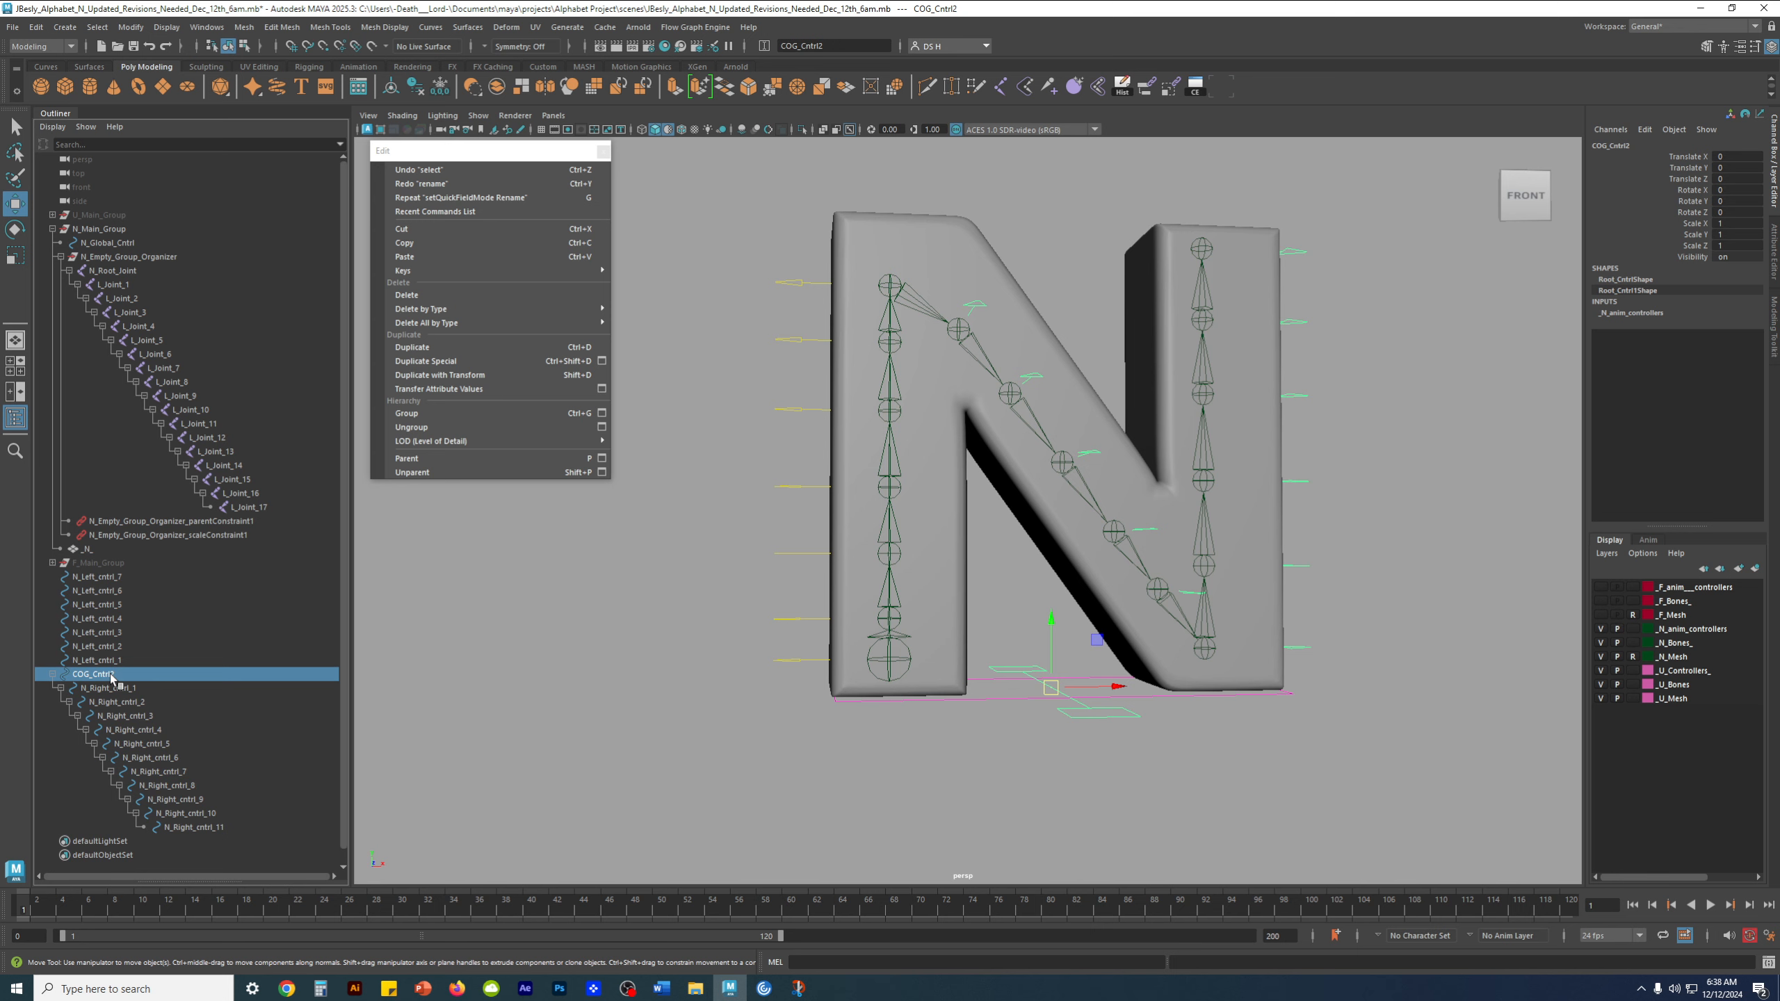
key("shift+p")
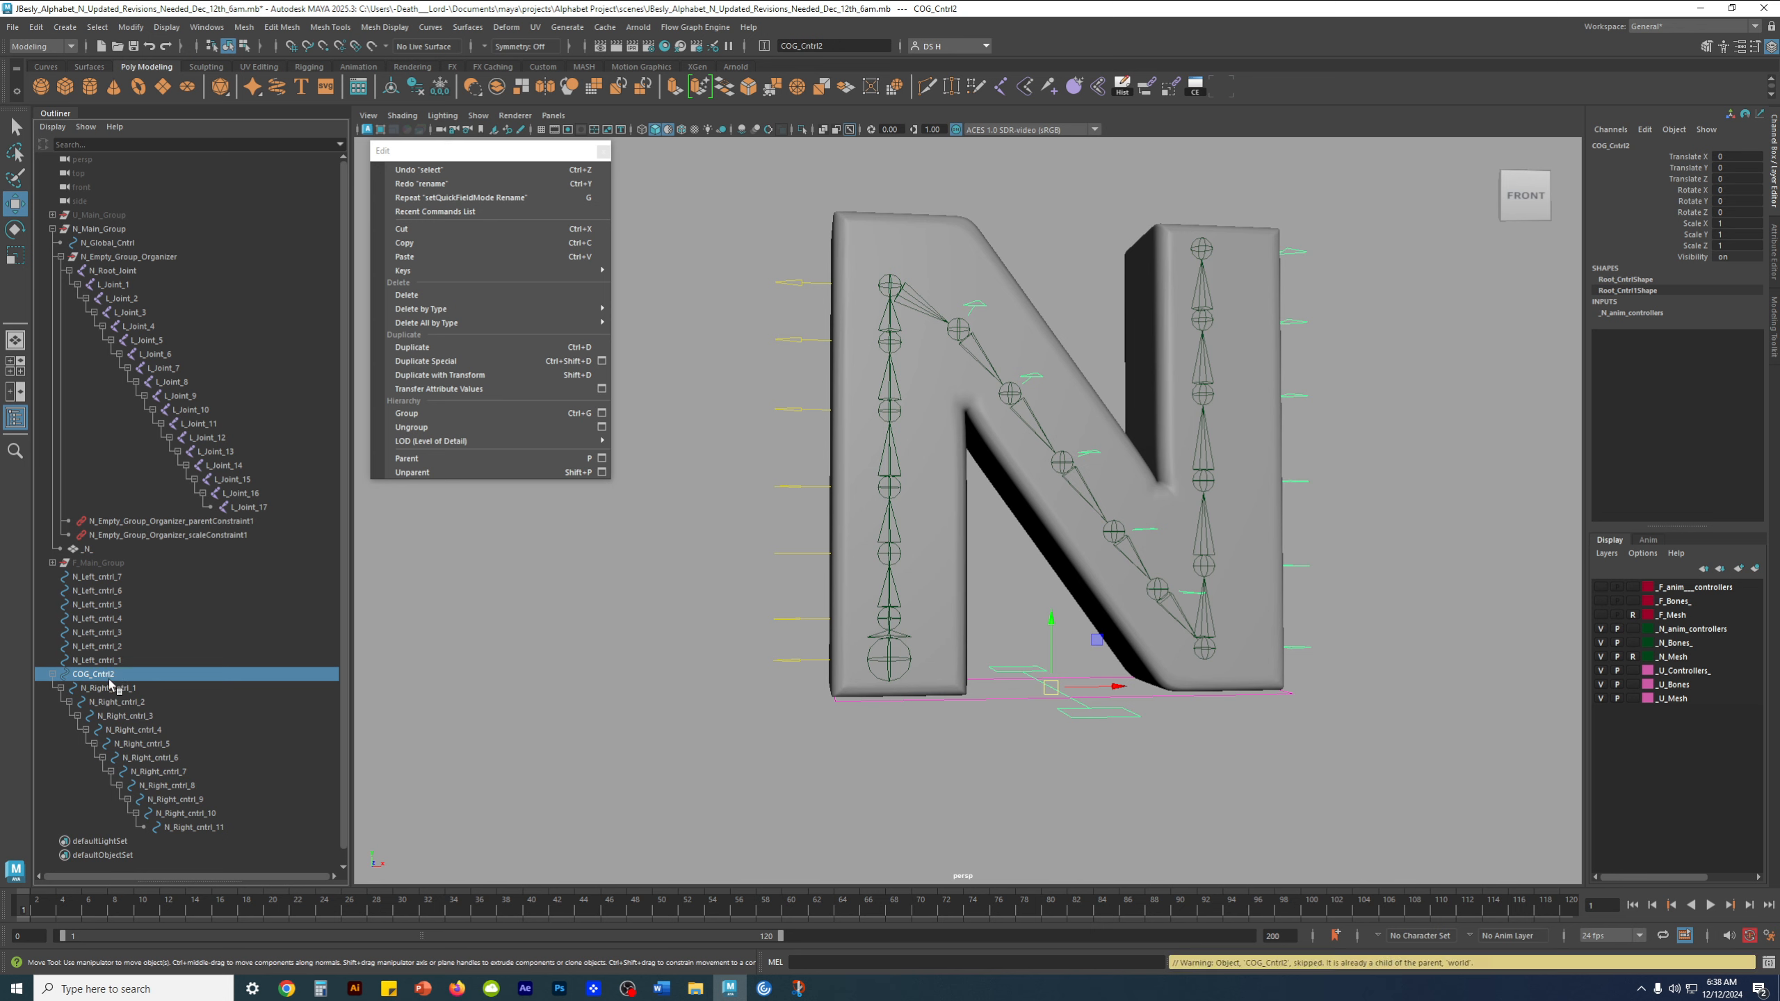
left_click(61, 688)
left_click(88, 689)
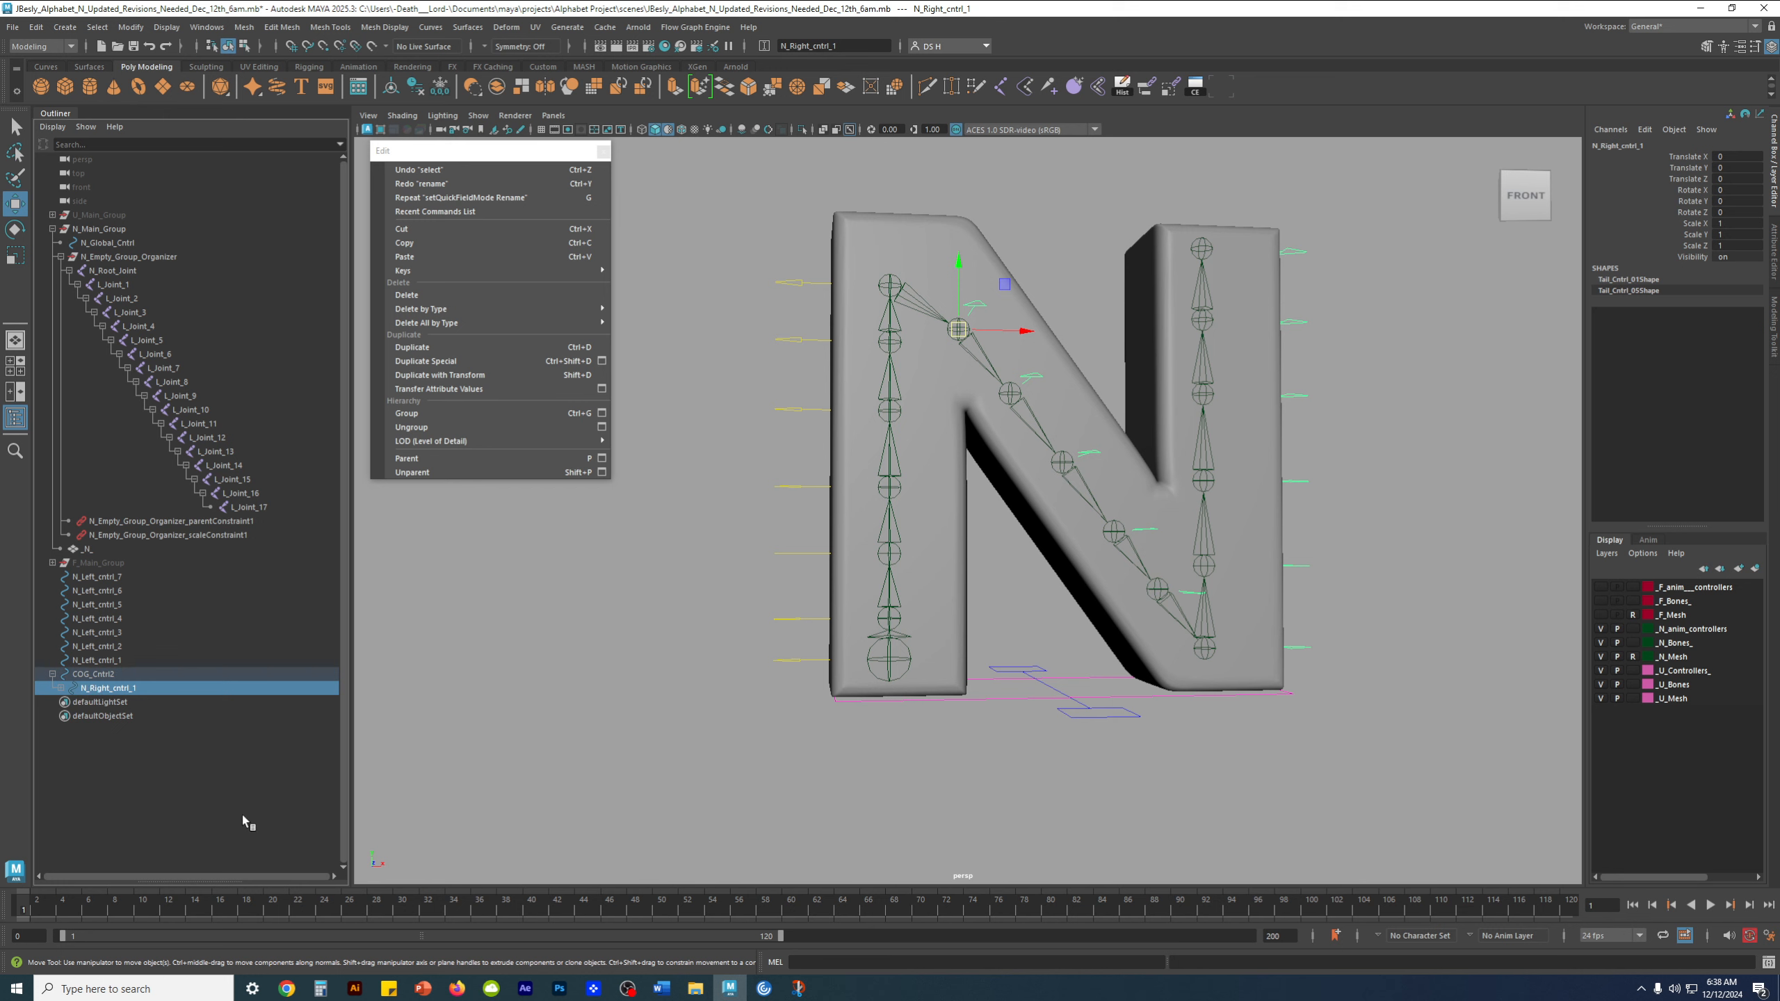
key("shift+p")
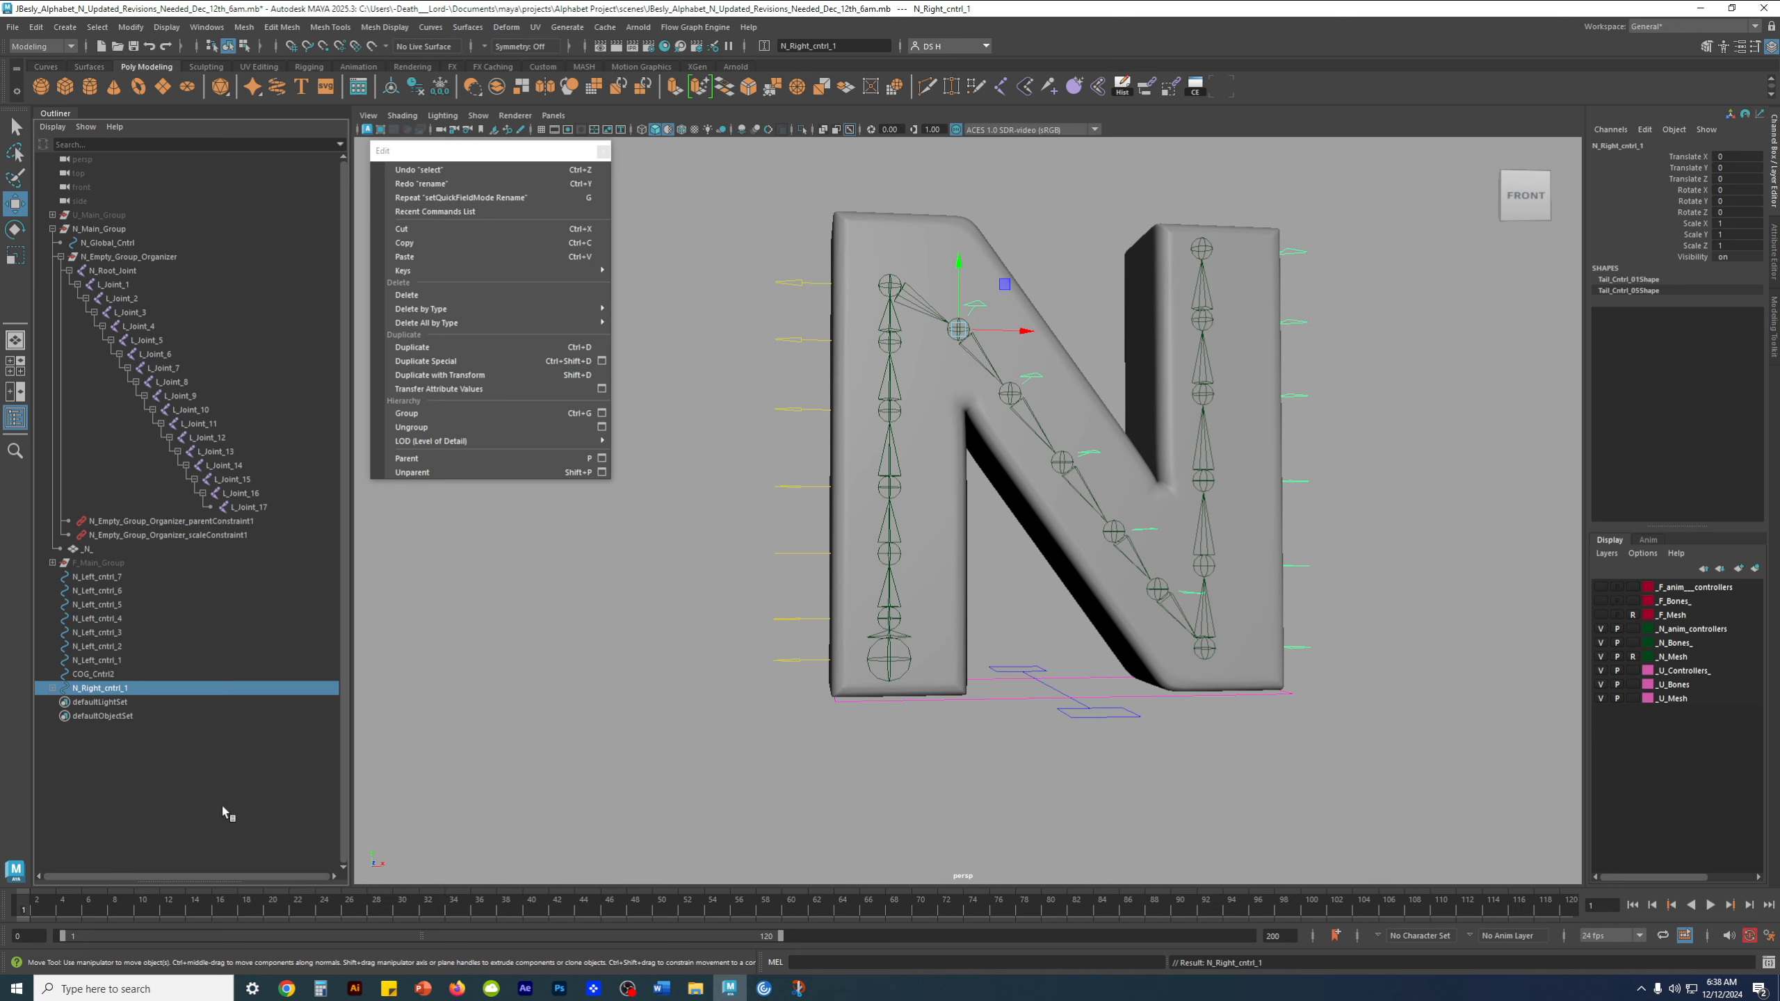
left_click(110, 676)
left_click(106, 687)
left_click(53, 688)
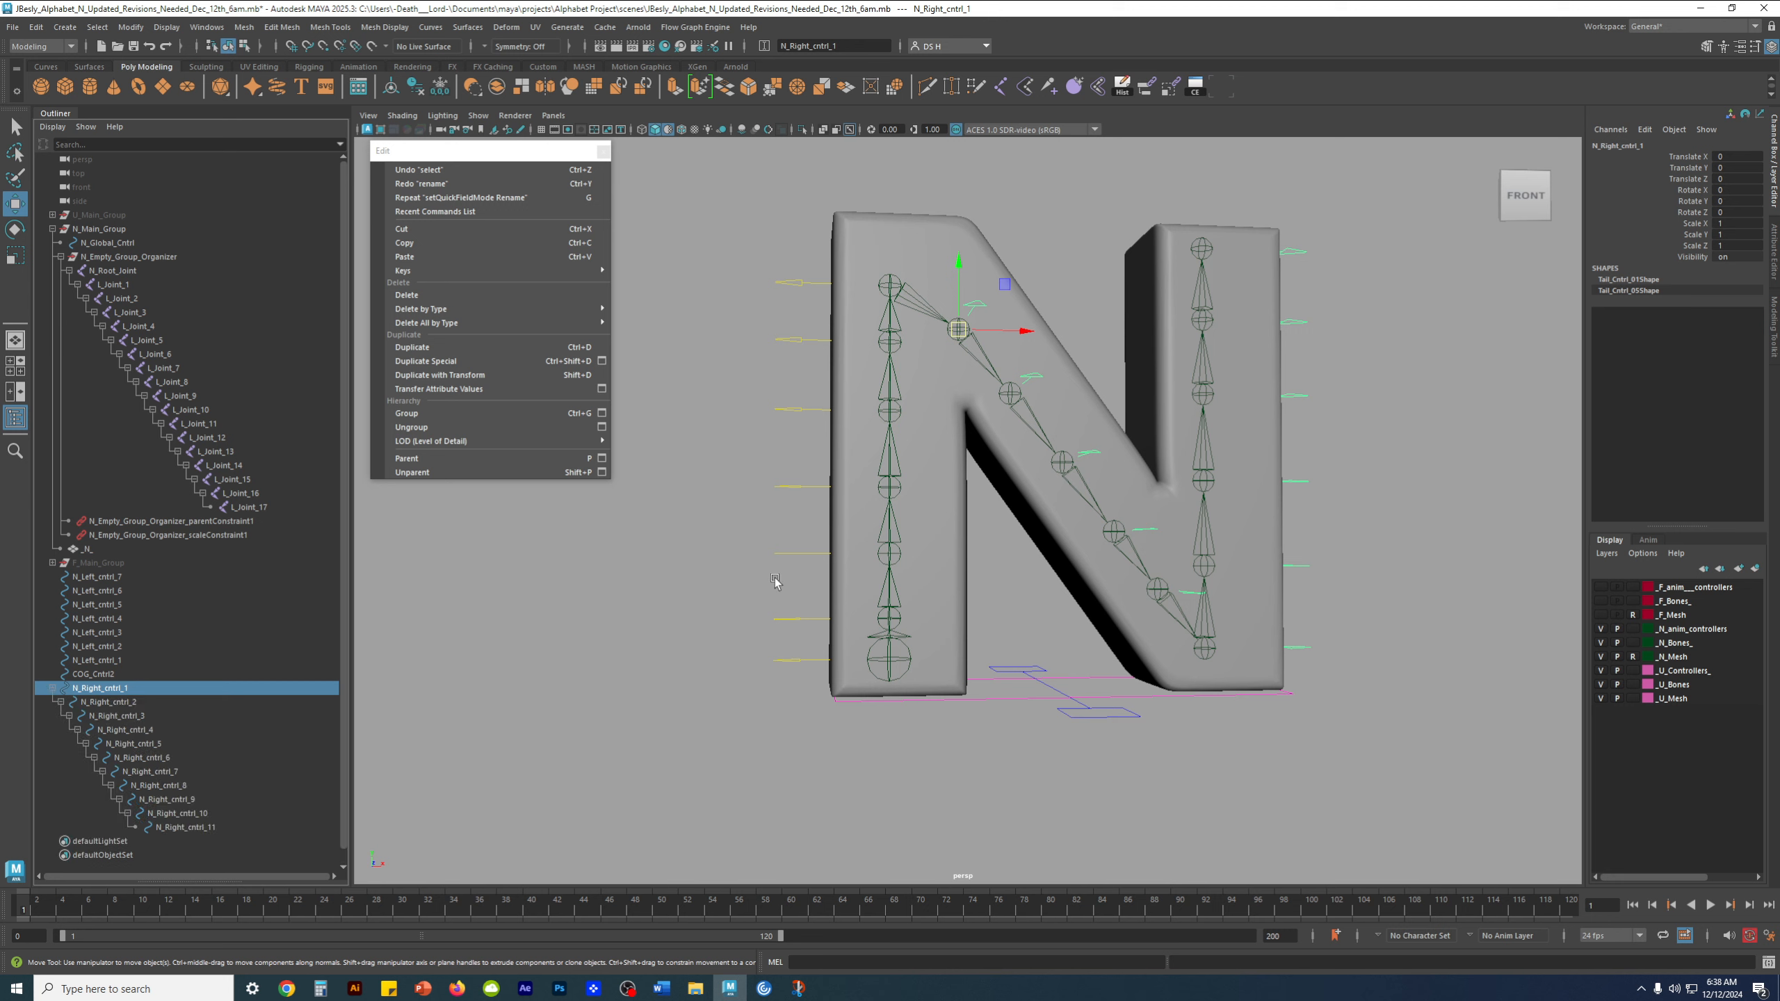
left_click_drag(142, 660, 131, 605)
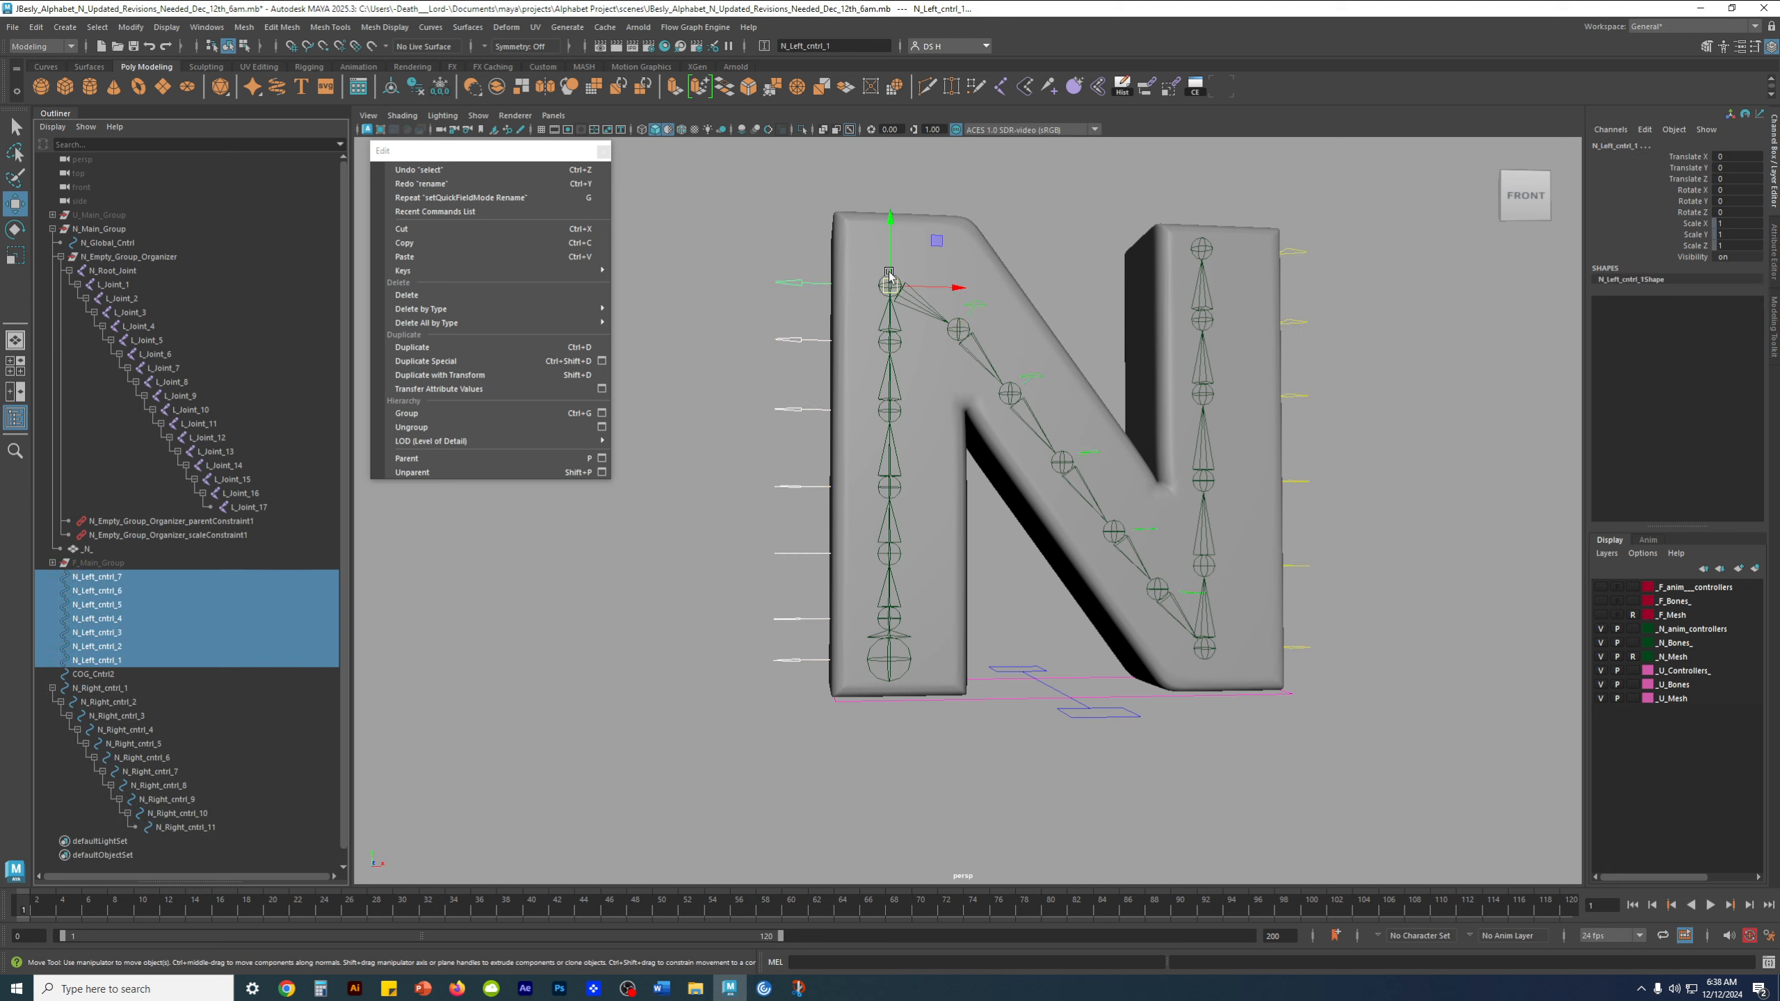
Collapse the N_Right_cntrl_1 hierarchy and save the scene as an incremental version
left_click(123, 688)
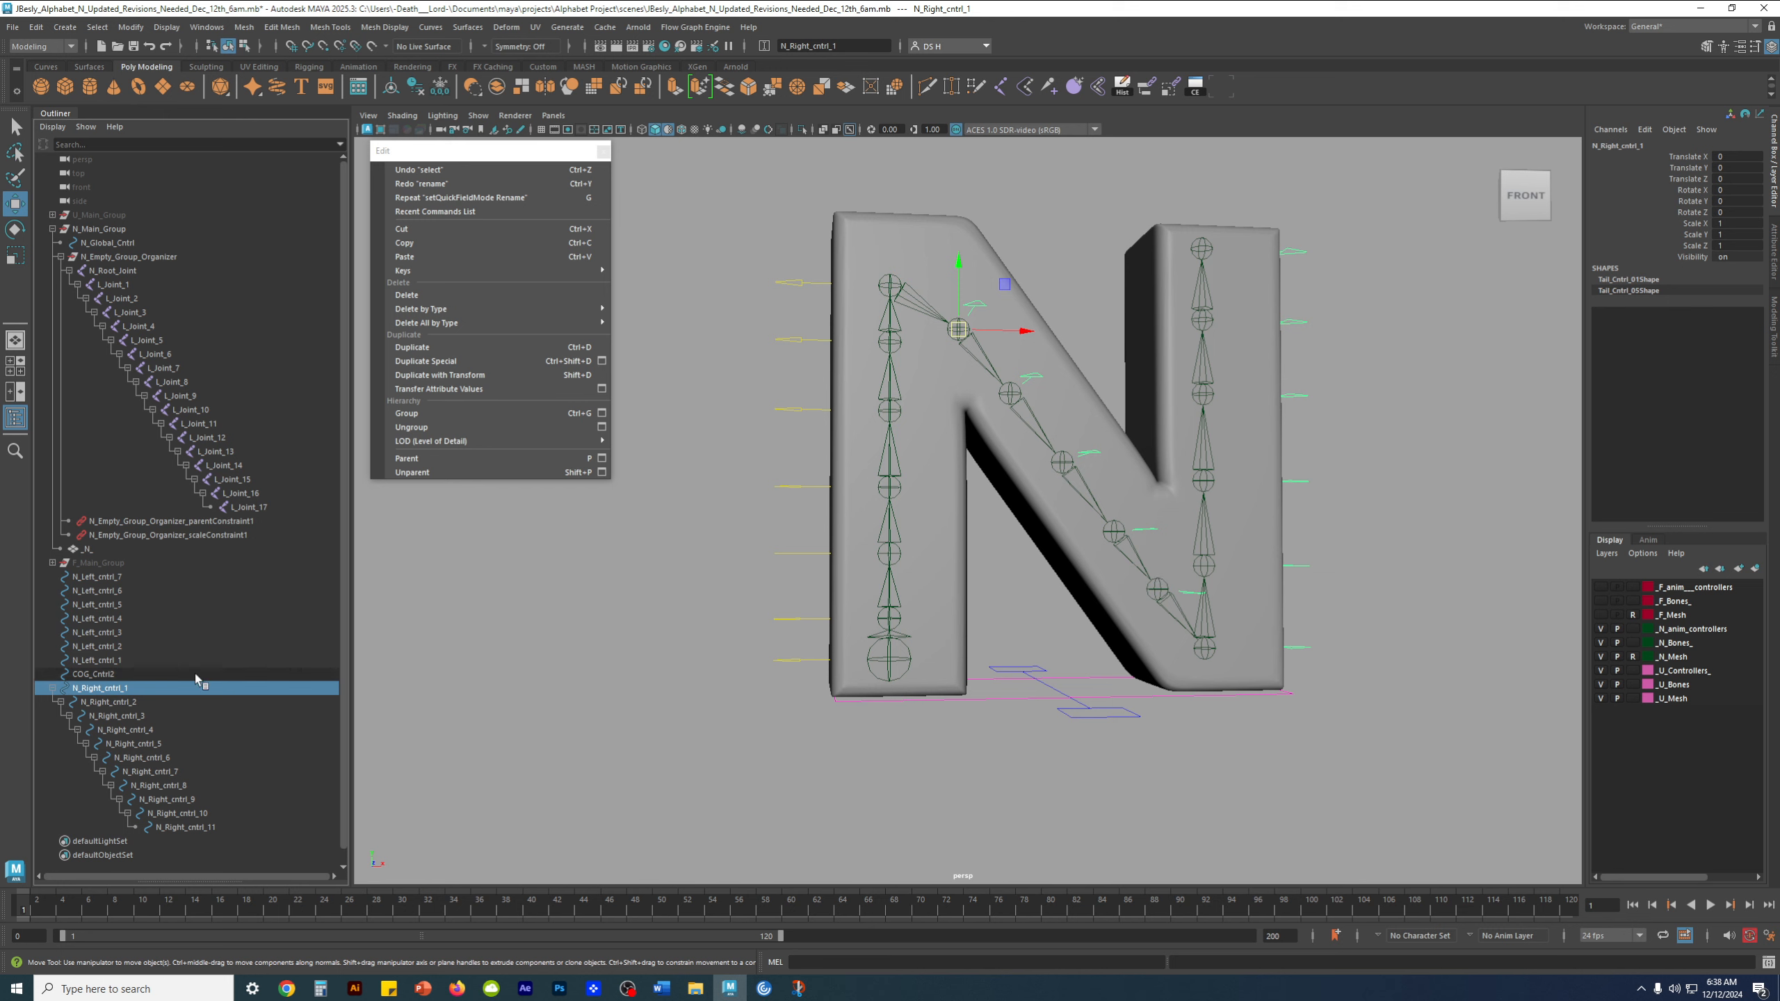
left_click(53, 687)
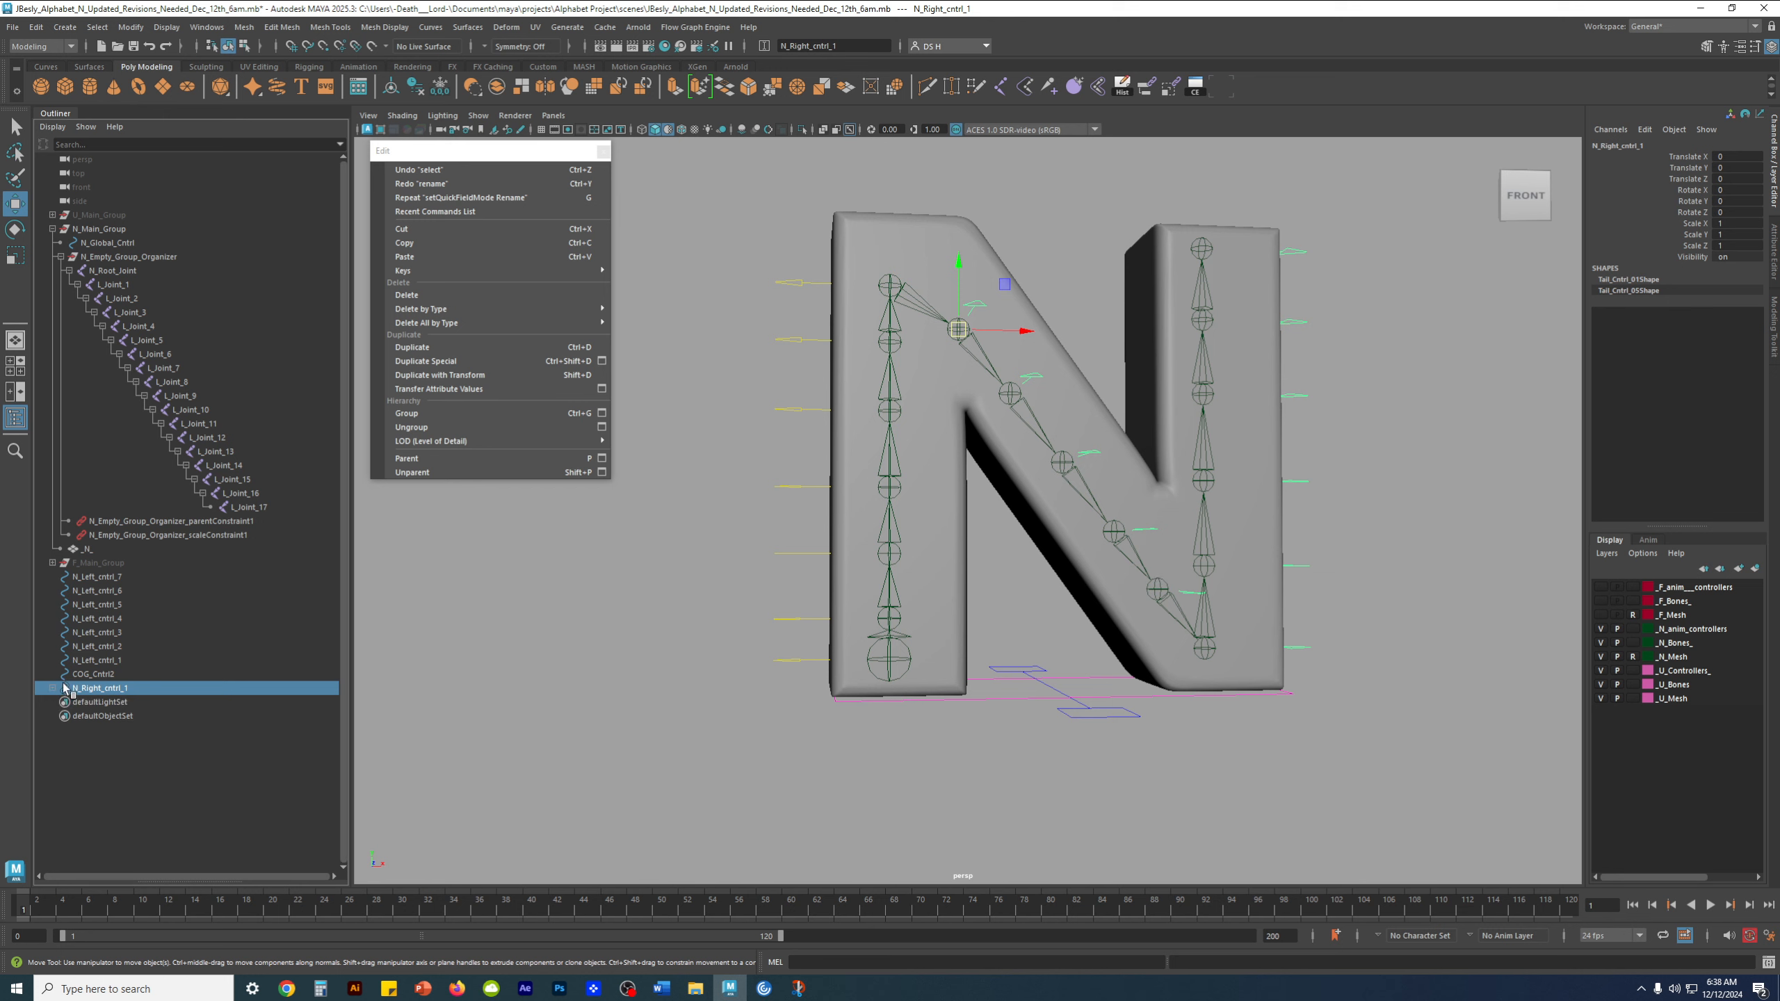
left_click(108, 662)
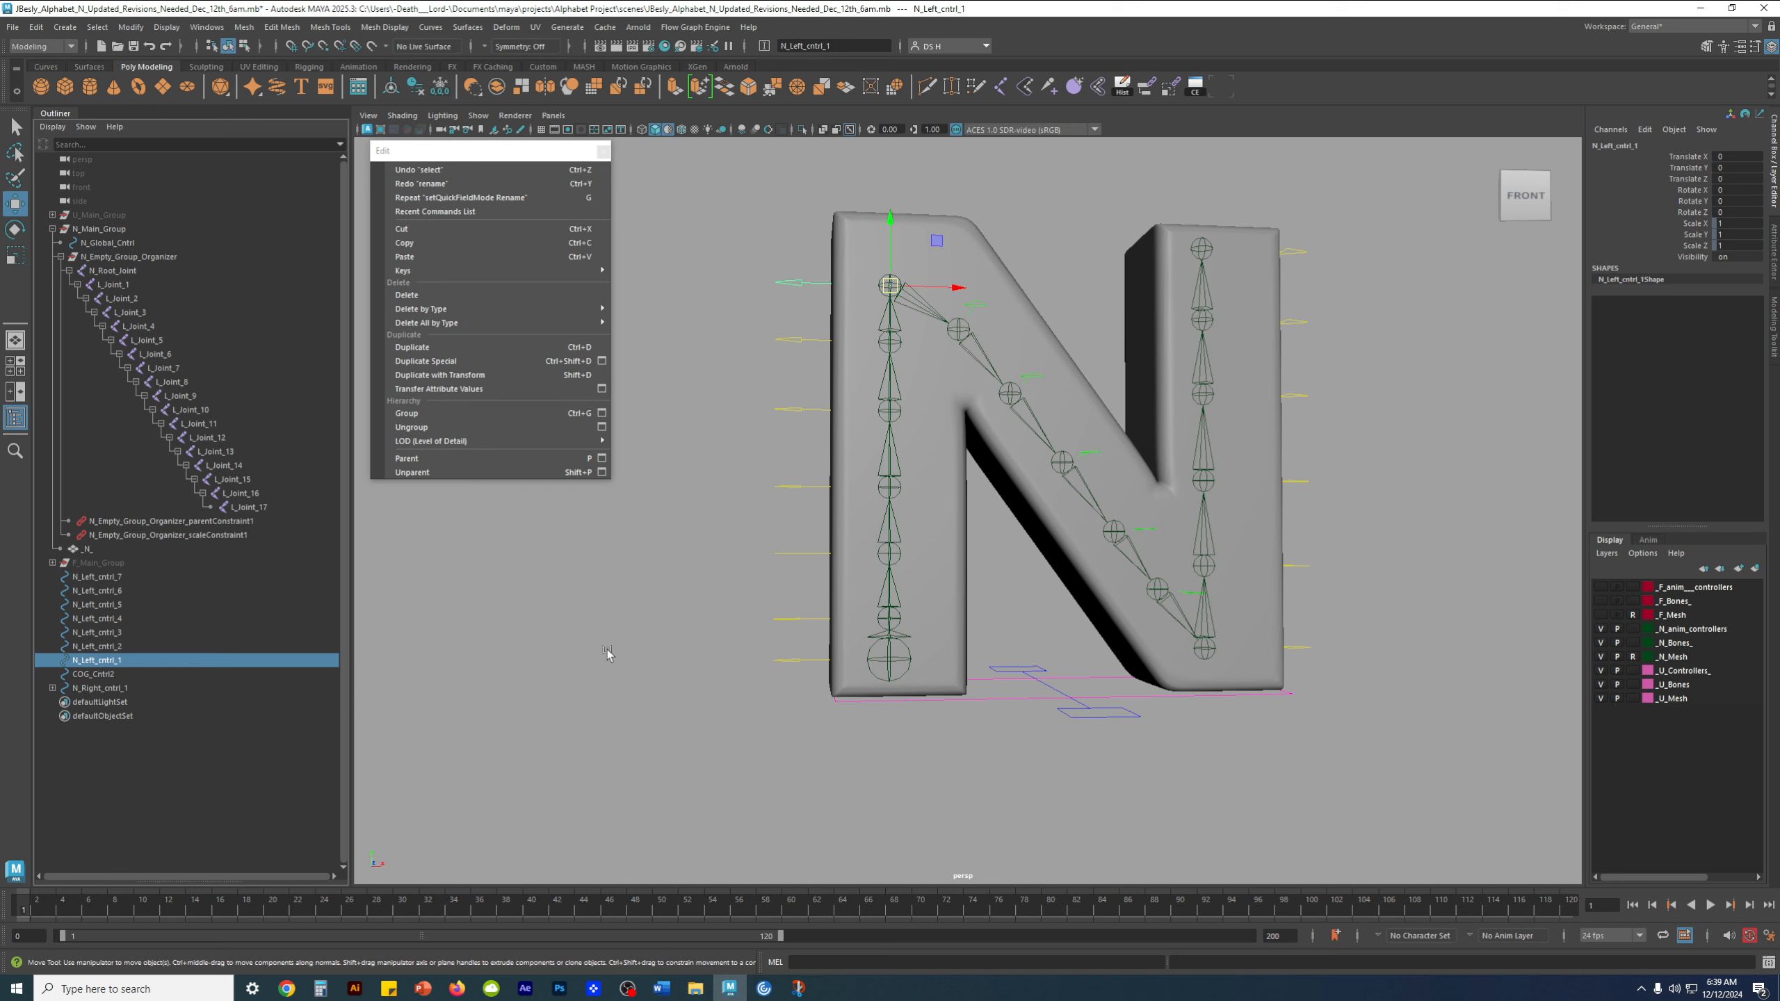
key("ctrl+alt+s")
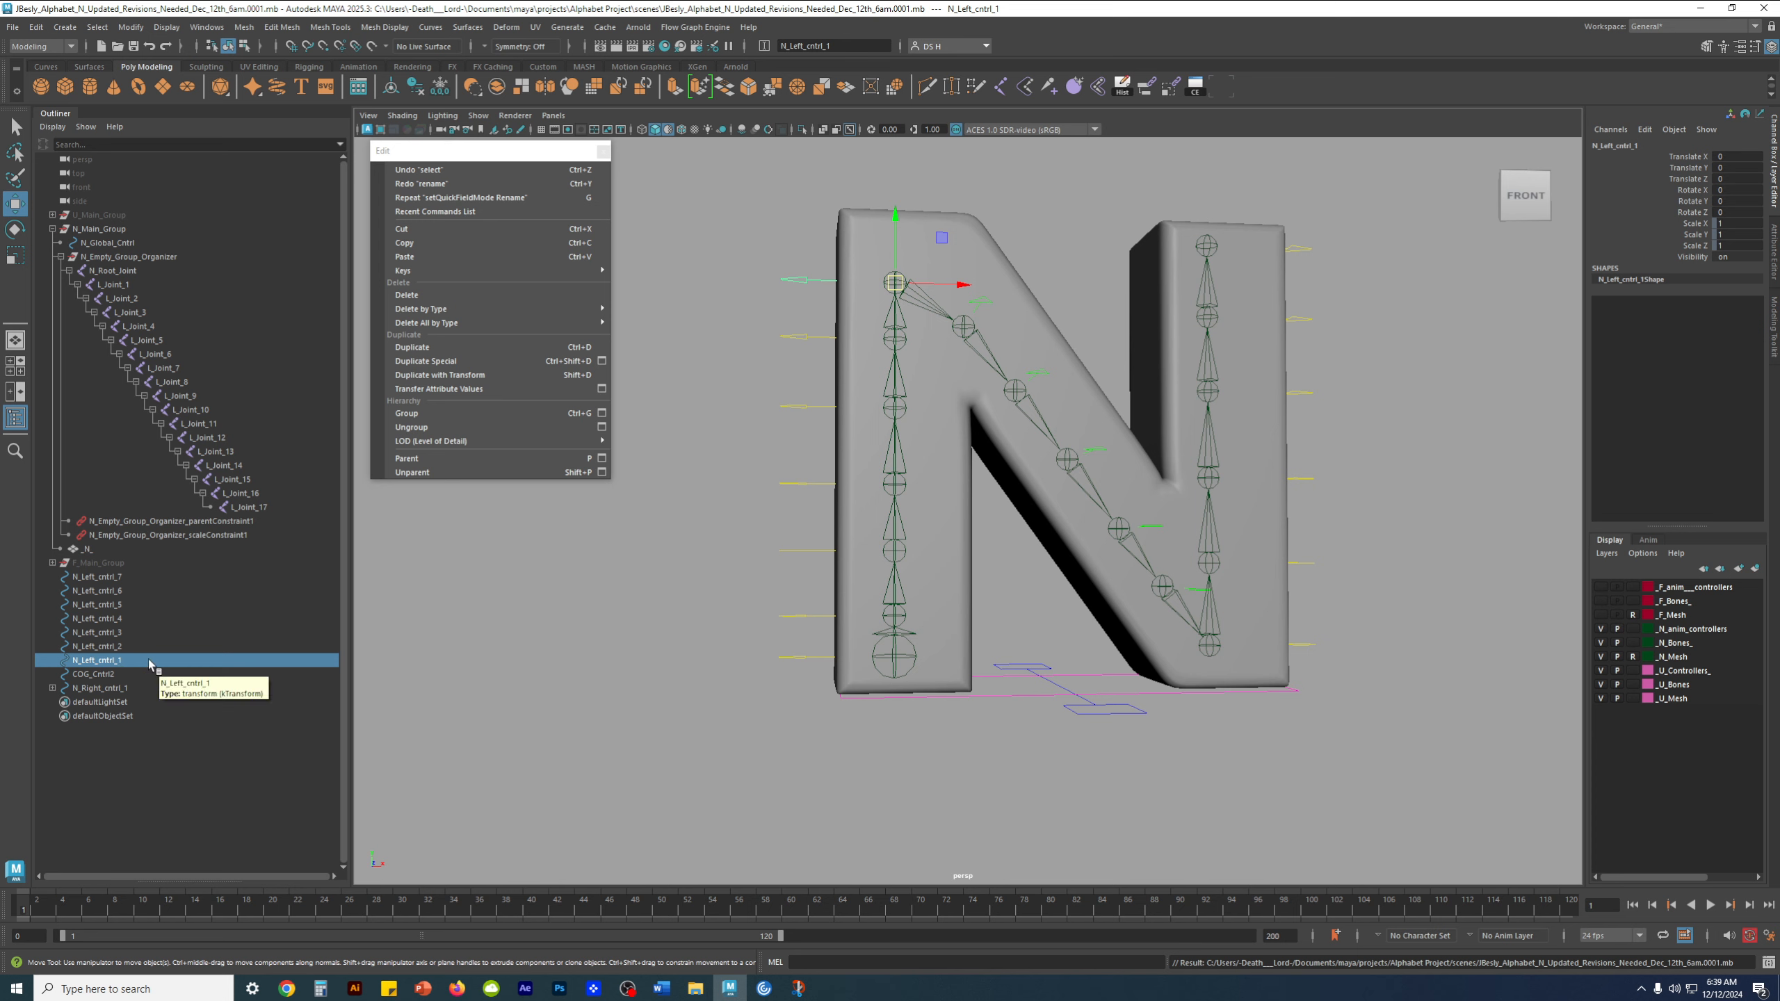
Delete the N_Left_cntrl_7 control beside the lowest joint of the letter's left stem
double_click(118, 664)
left_click(137, 662)
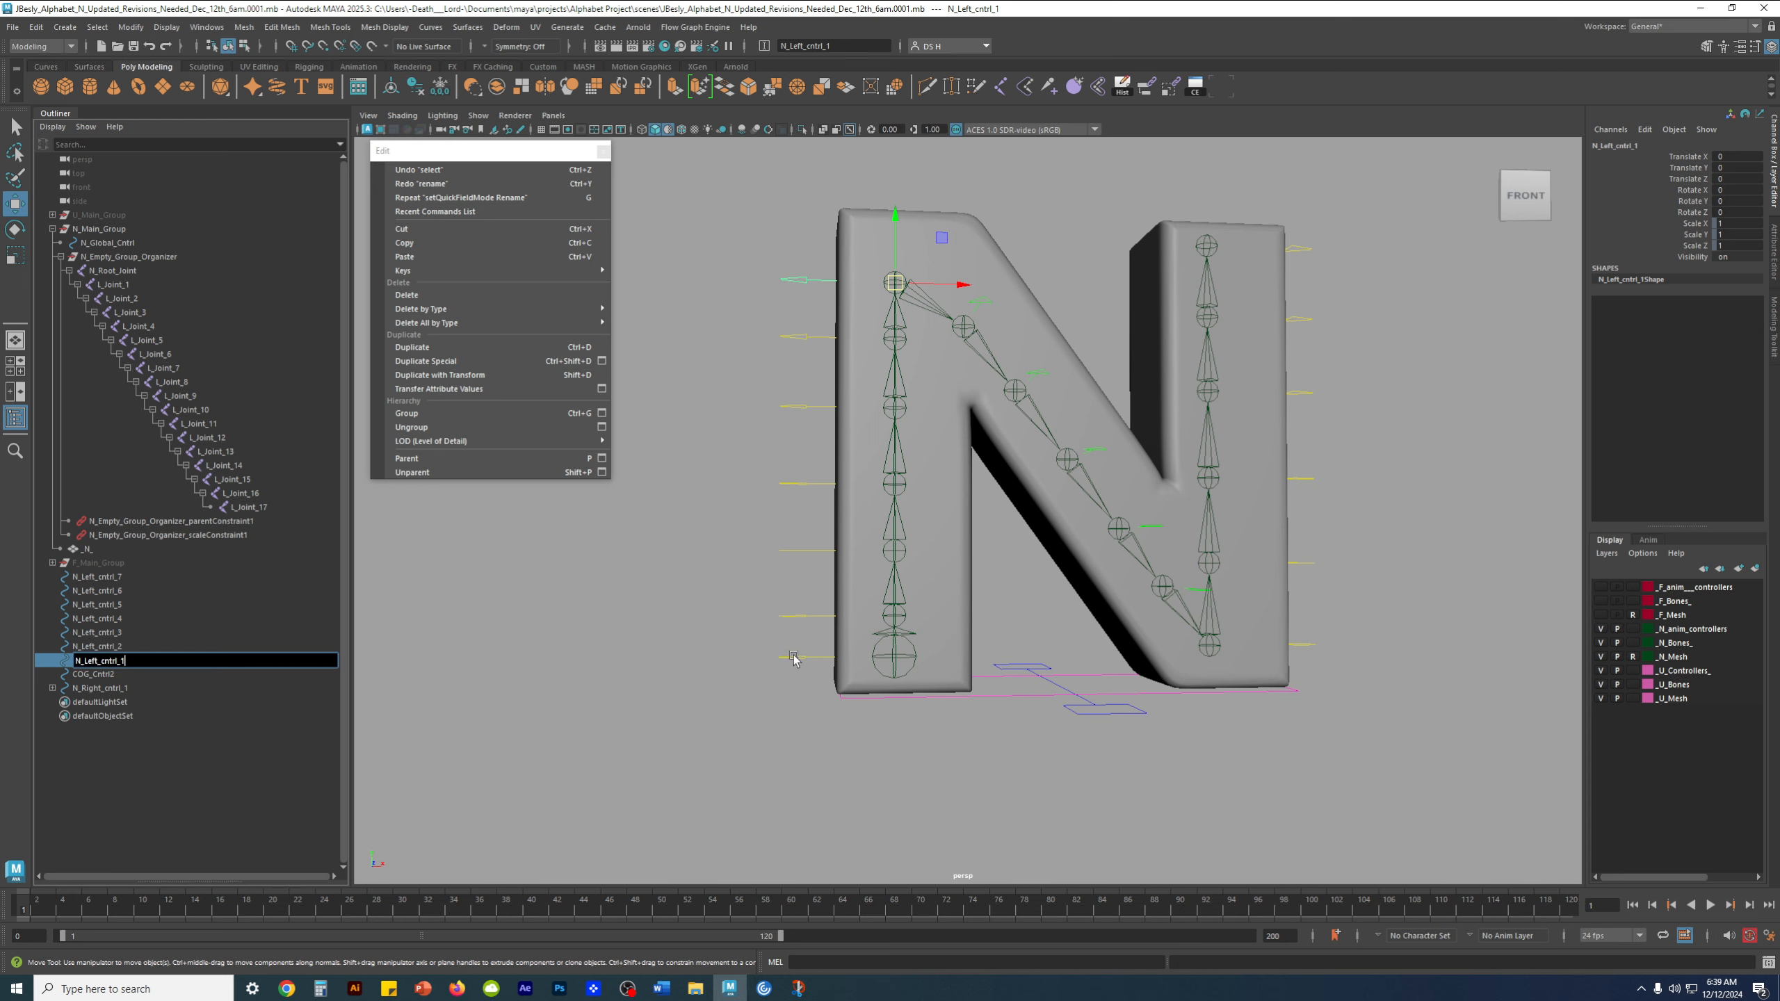
left_click(746, 768)
left_click(794, 657)
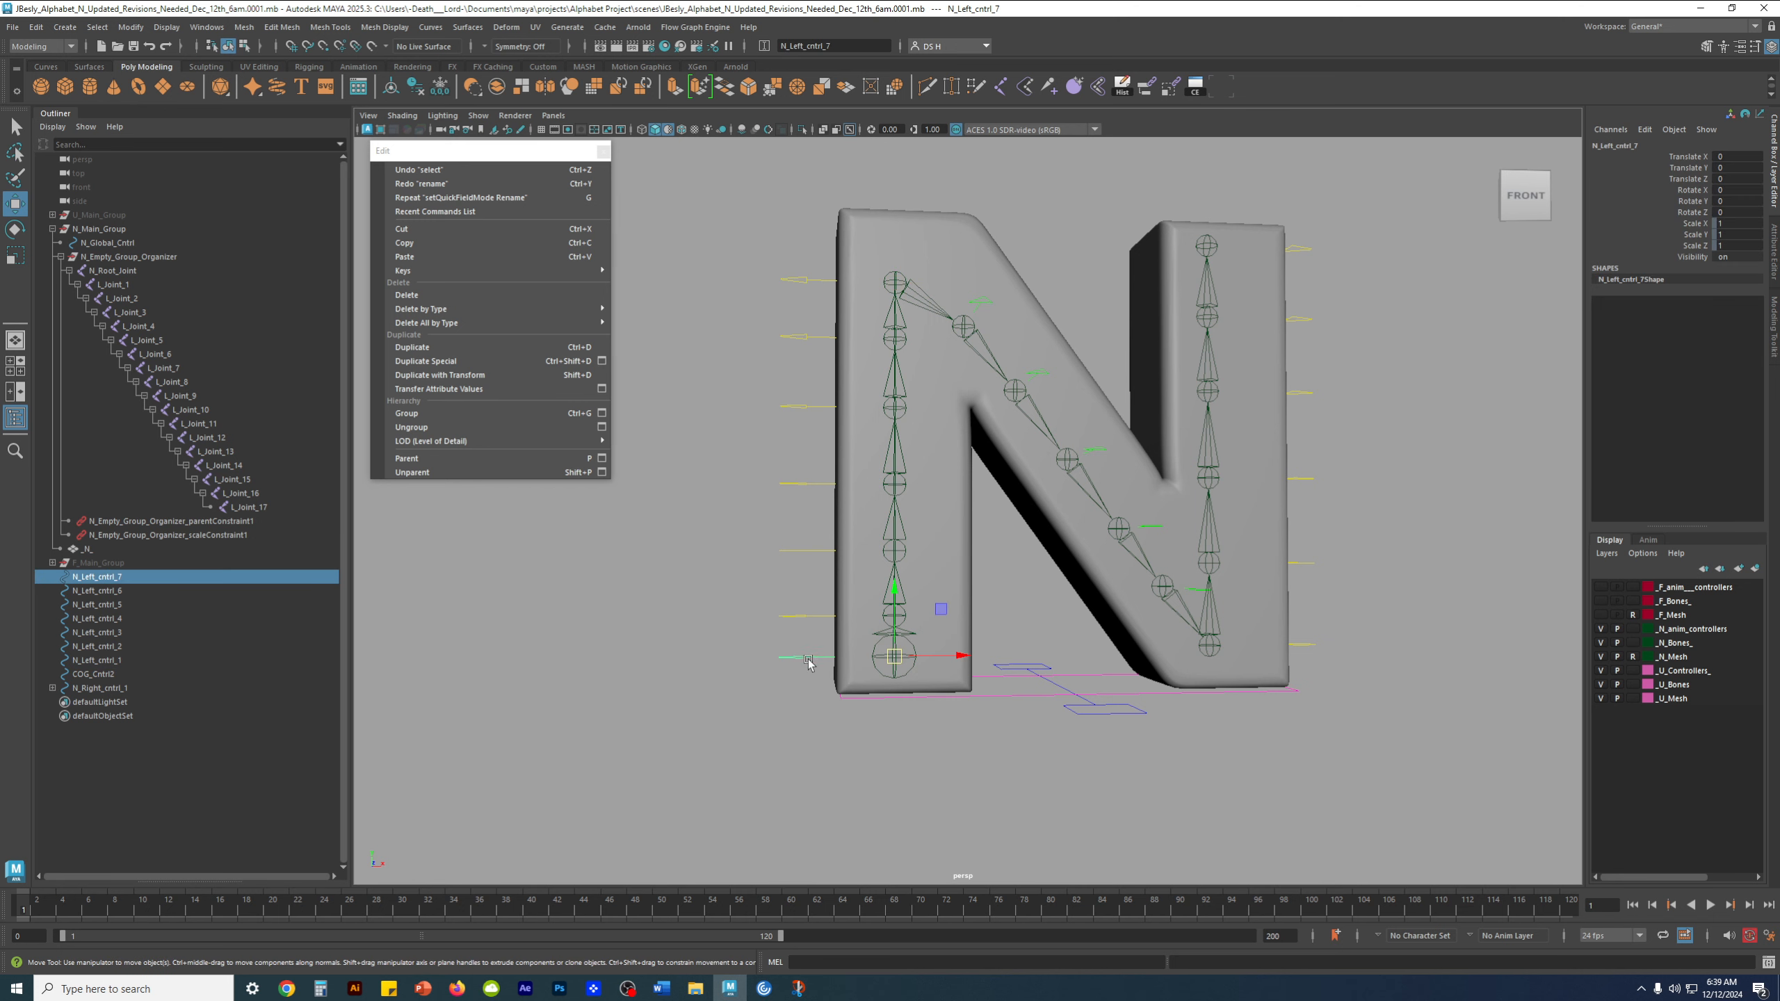
key("Delete")
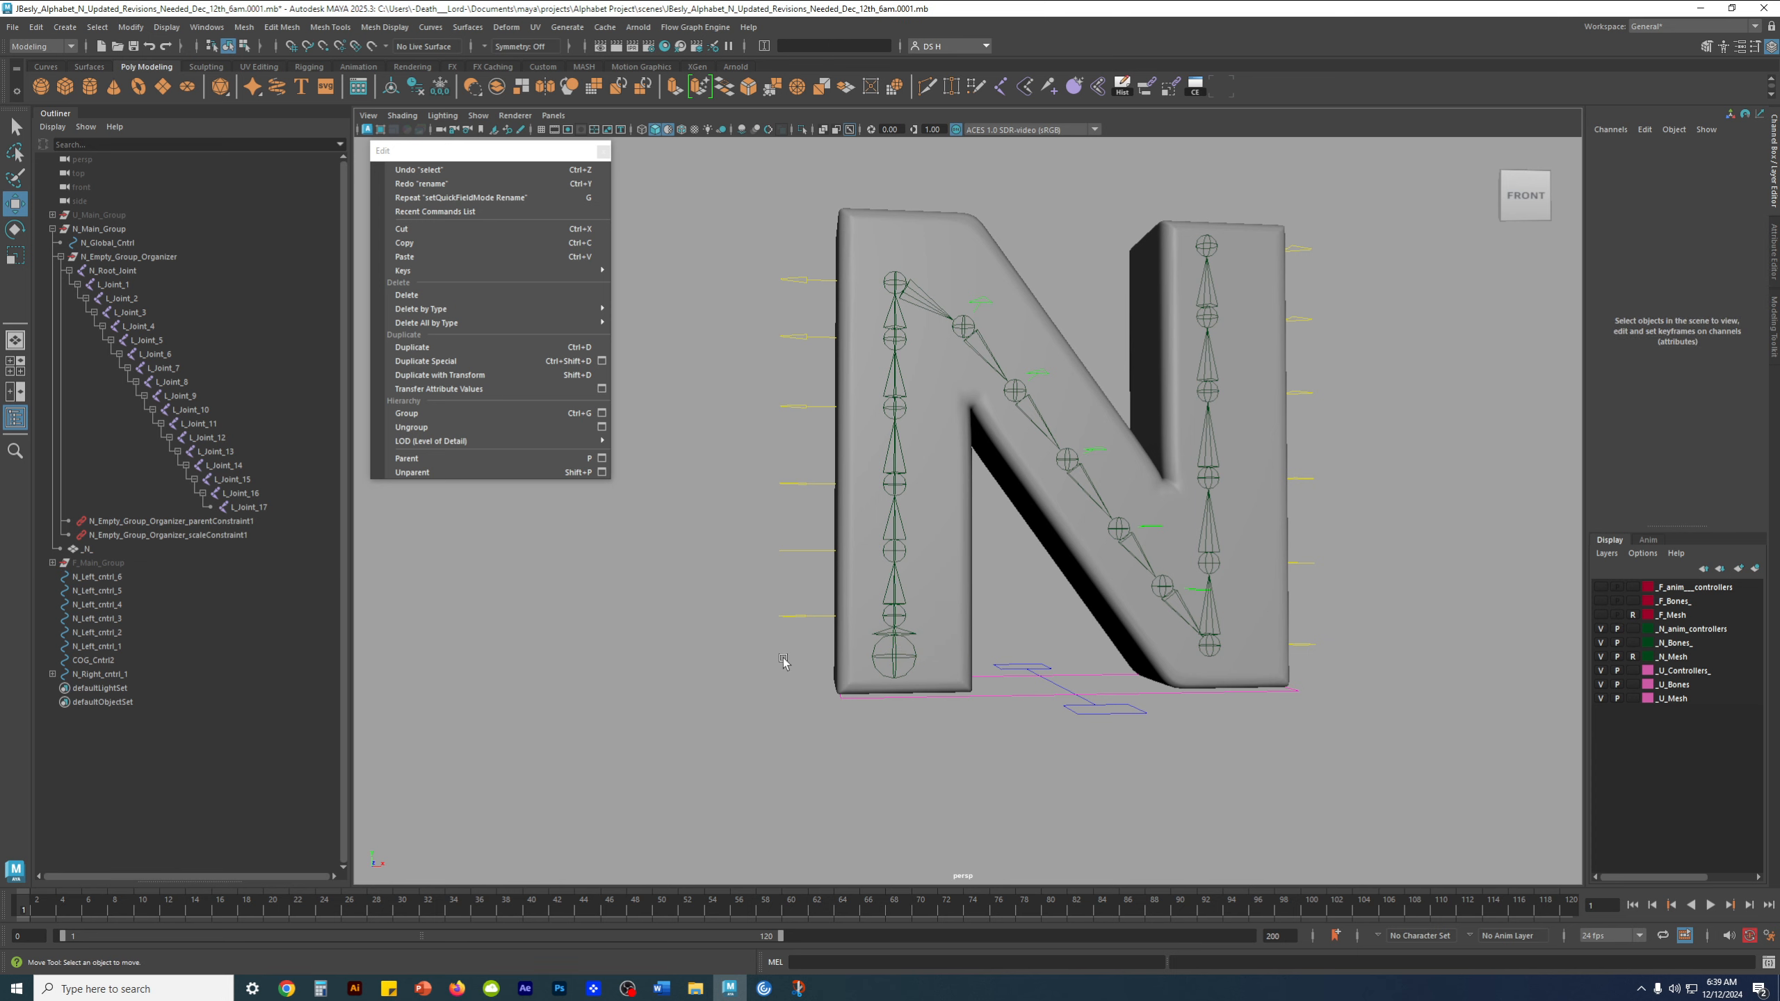
Rename N_Left_cntrl_6, now the lowest control on the left stem, as N_Left_cntrl_0
left_click_drag(799, 604, 780, 644)
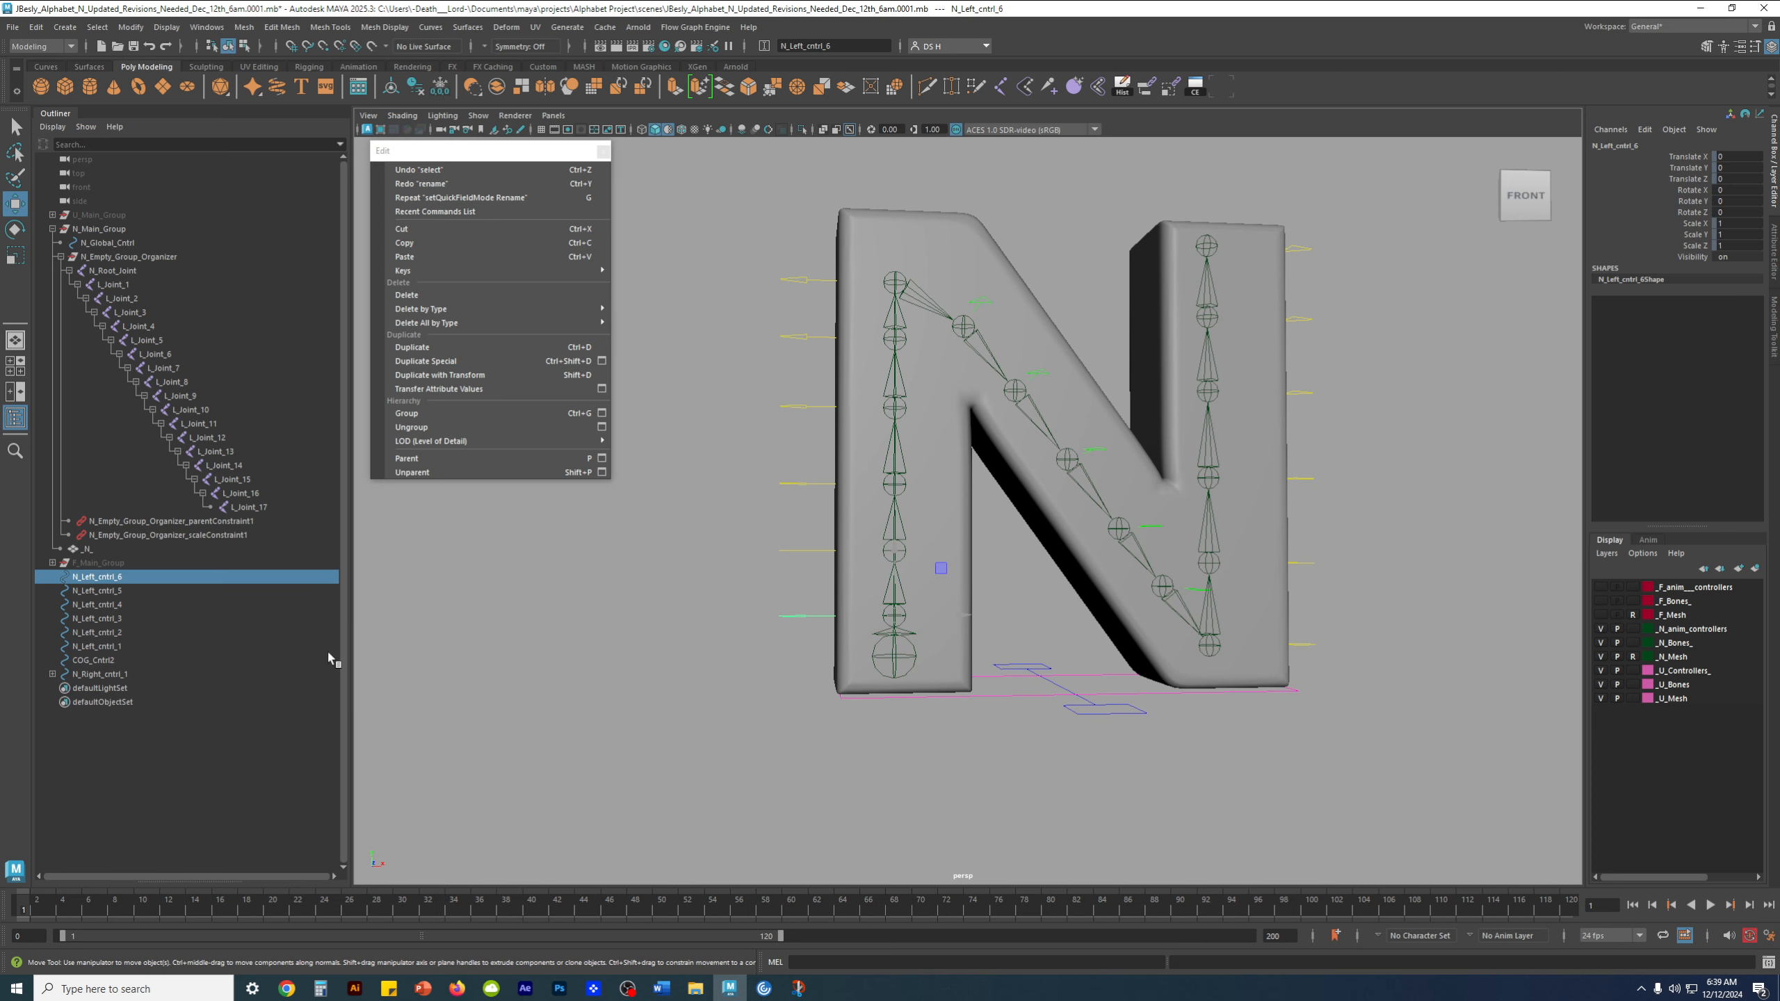
double_click(126, 577)
left_click_drag(121, 577, 136, 577)
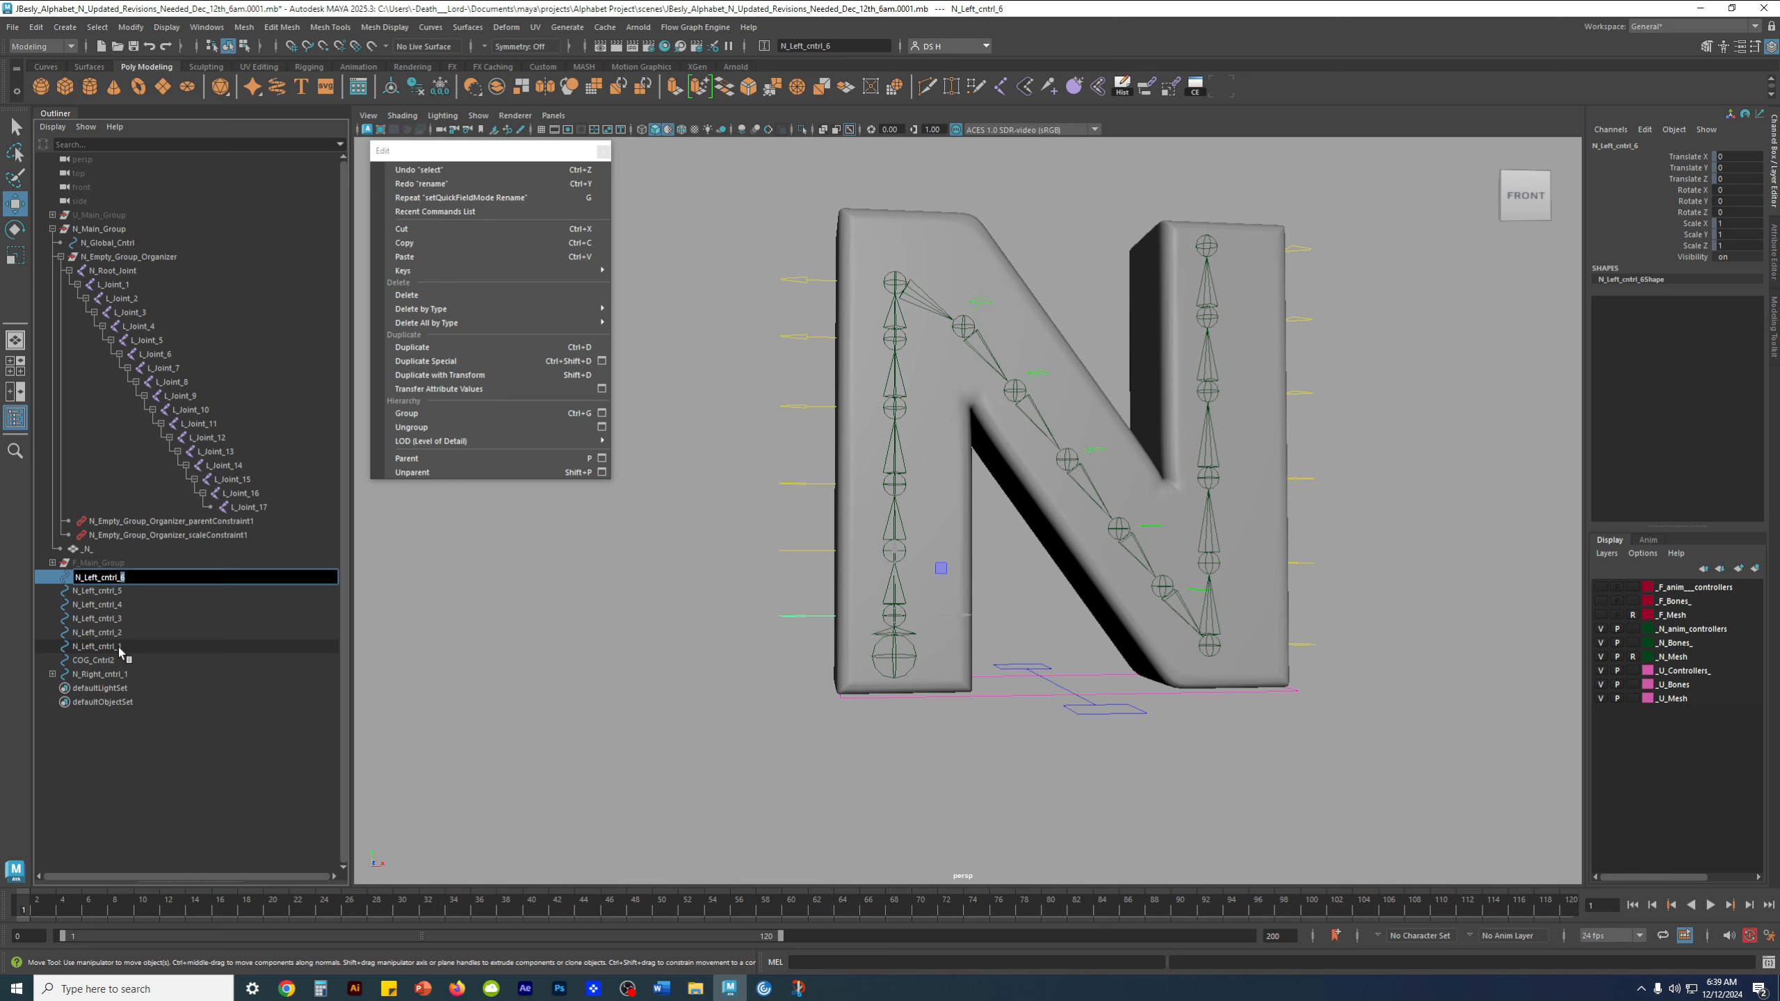
type("0")
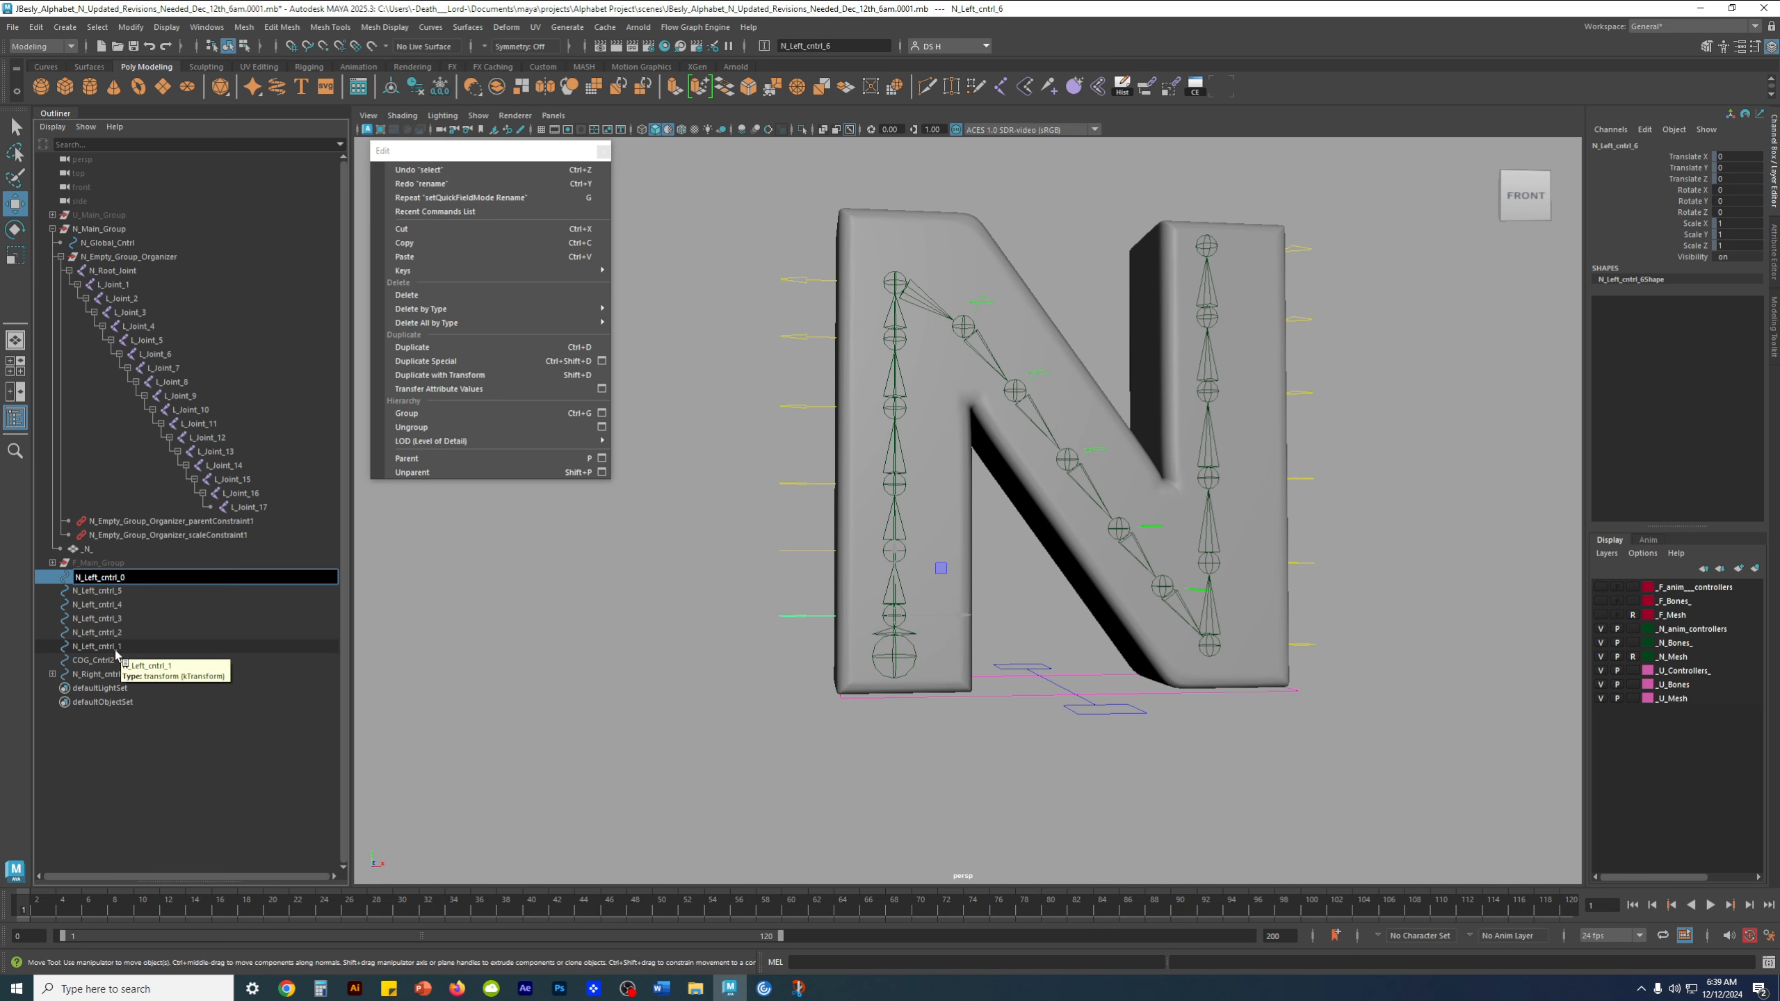
key("Return")
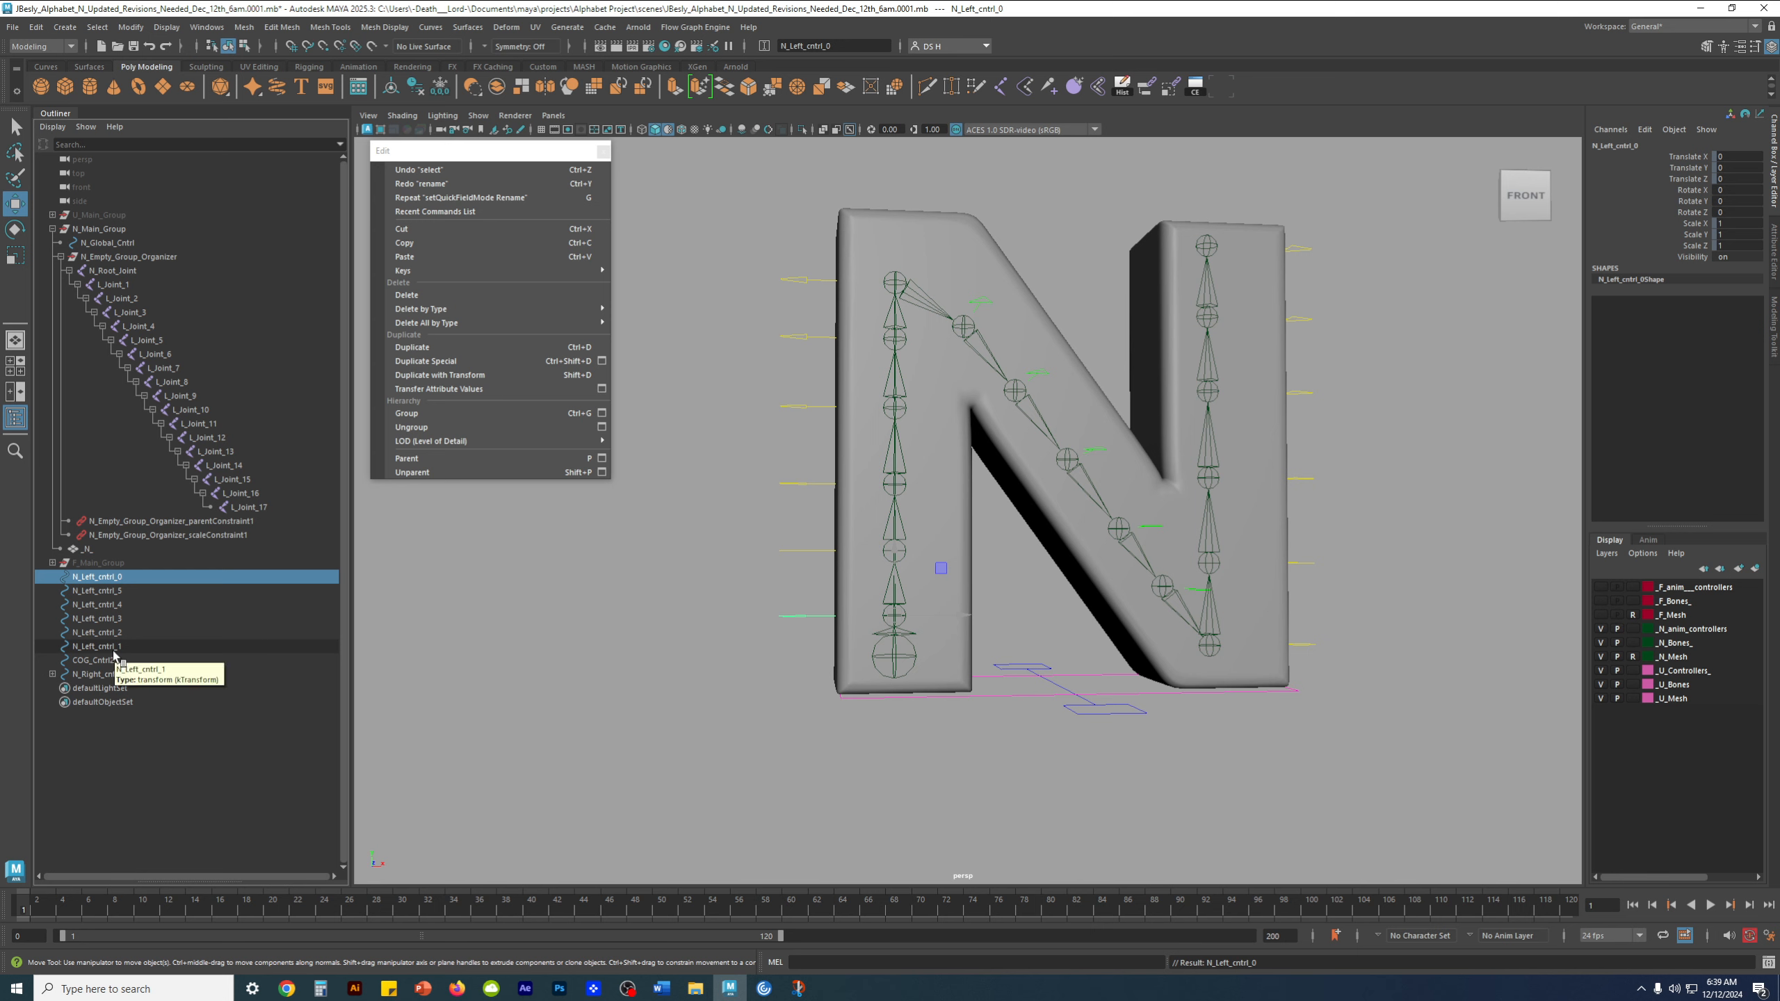
Try to rename control N_Left_cntrl_5 as N_Left_cntrl_1, and undo that rename
left_click(117, 593)
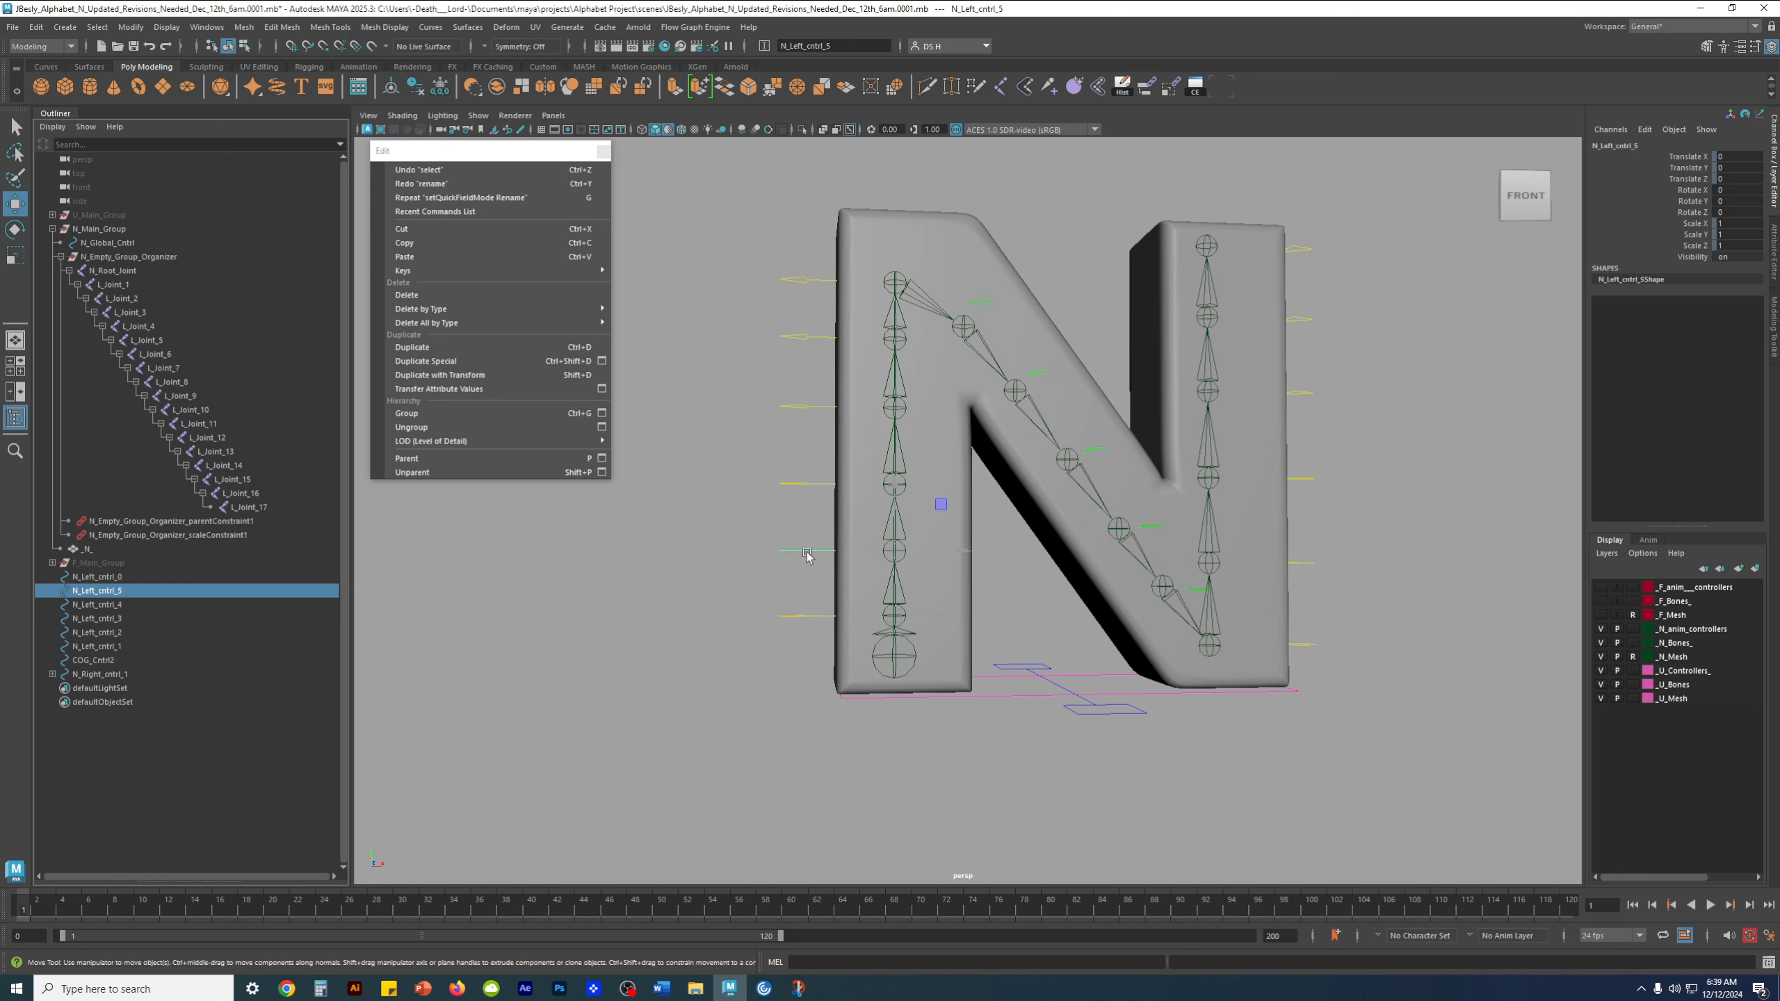
double_click(164, 590)
left_click(179, 590)
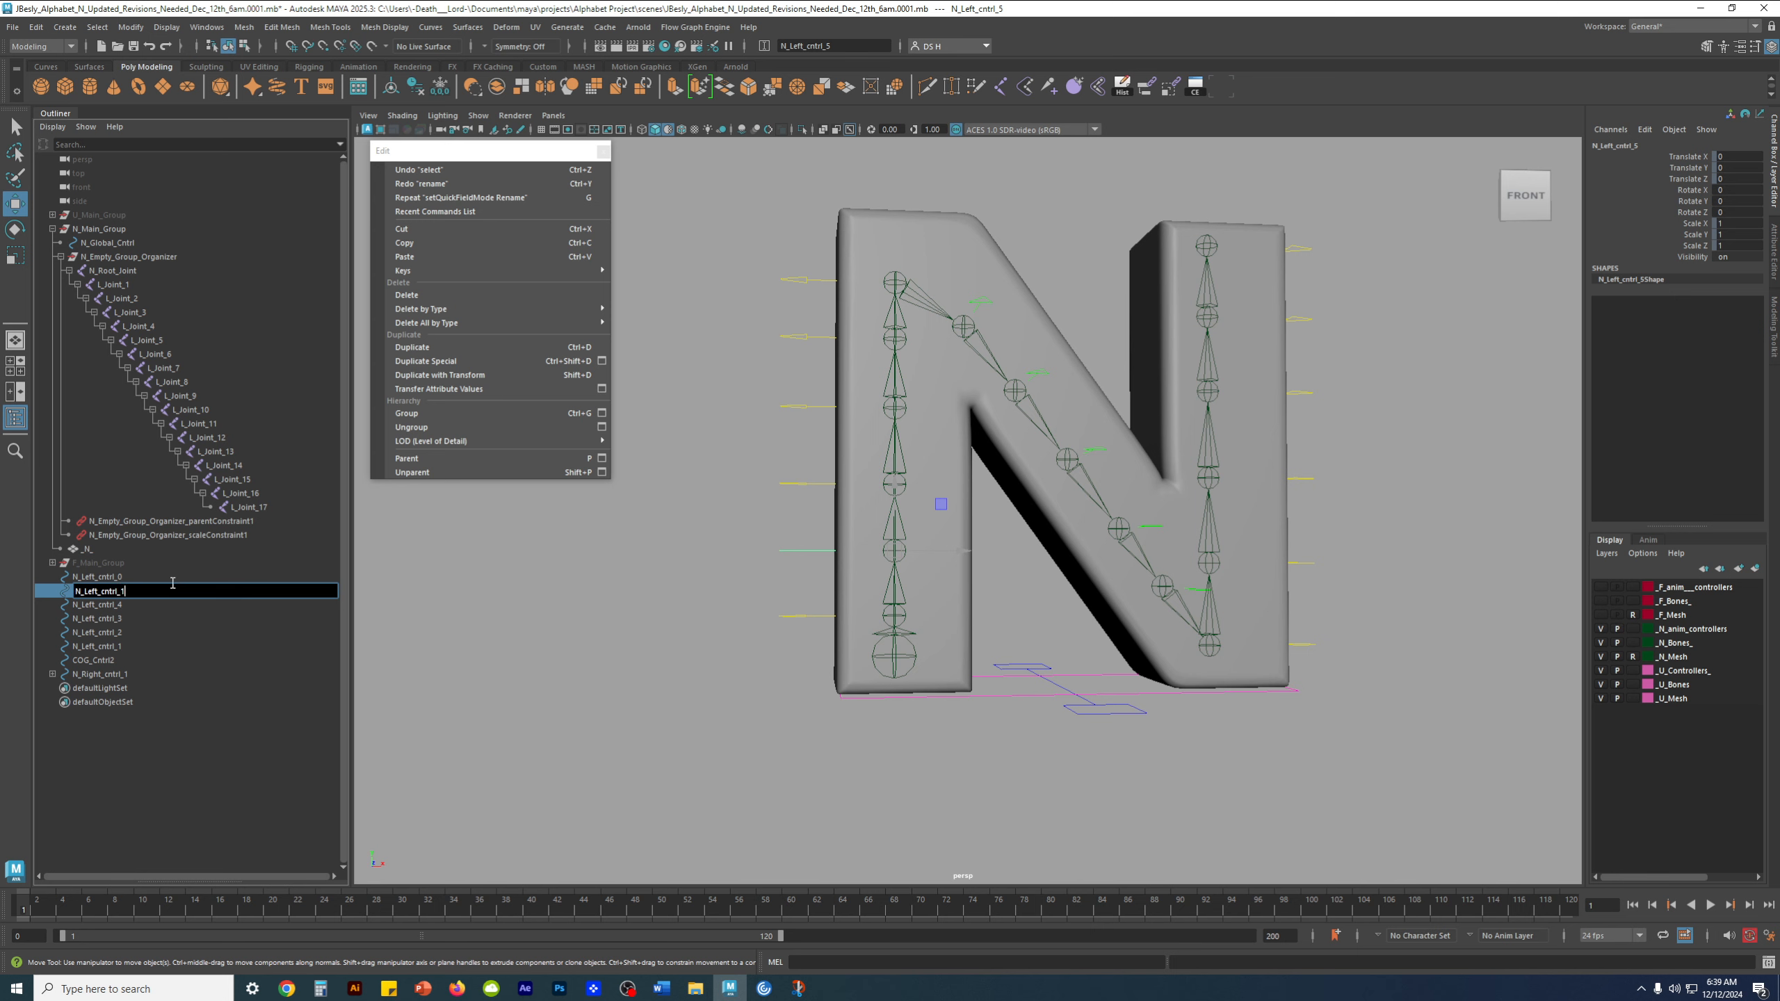
key("BackSpace")
type("6")
key("Return")
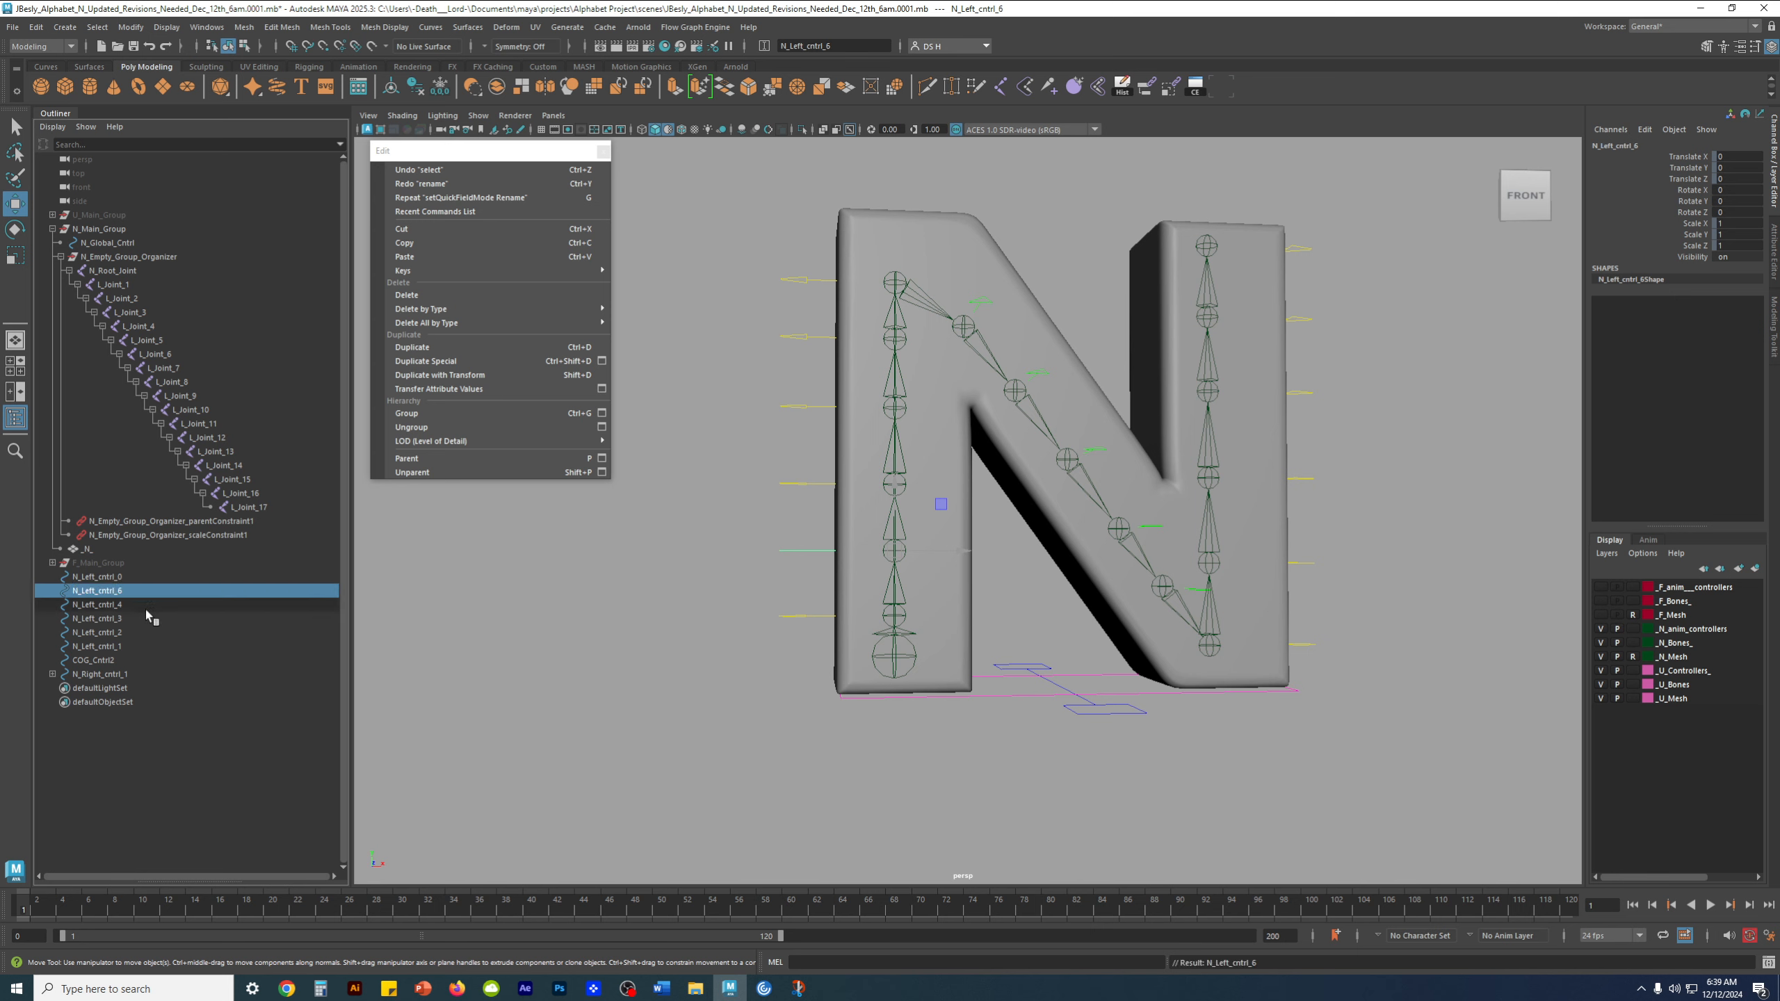
key("ctrl+z")
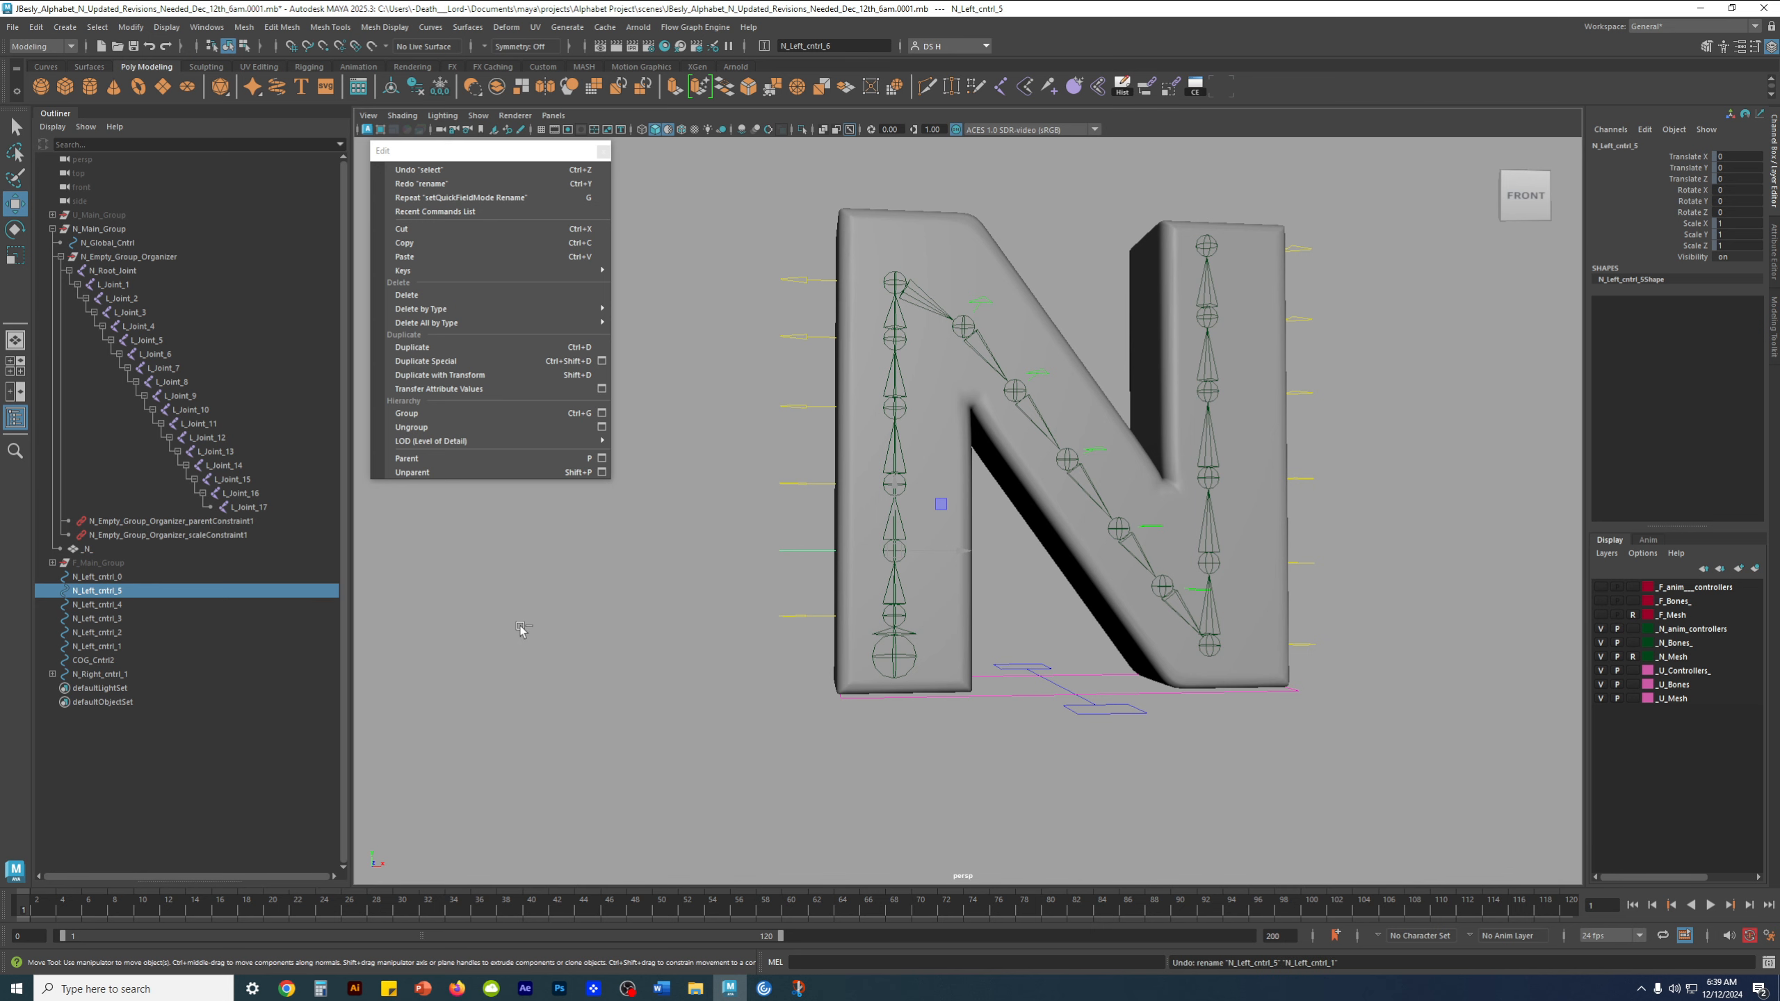
Check the numbering of the left stem's controls by selecting them one after another from the lowest to the highest
left_click(148, 646)
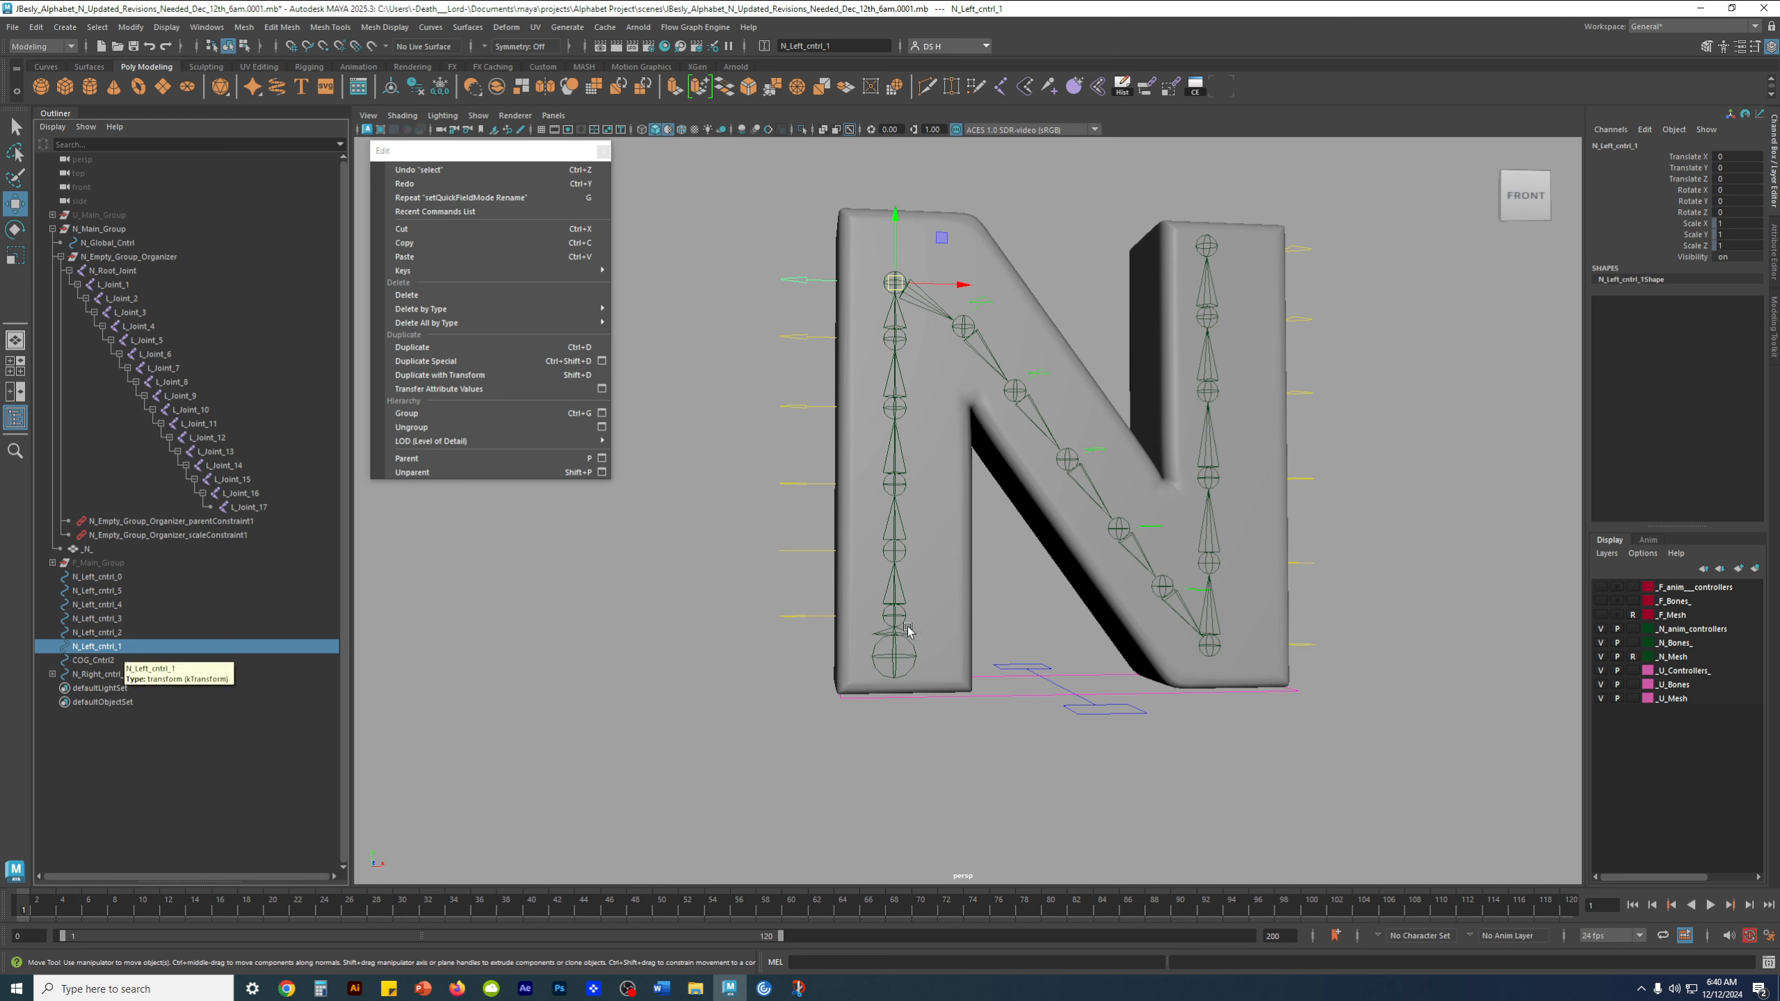
left_click_drag(767, 608, 808, 635)
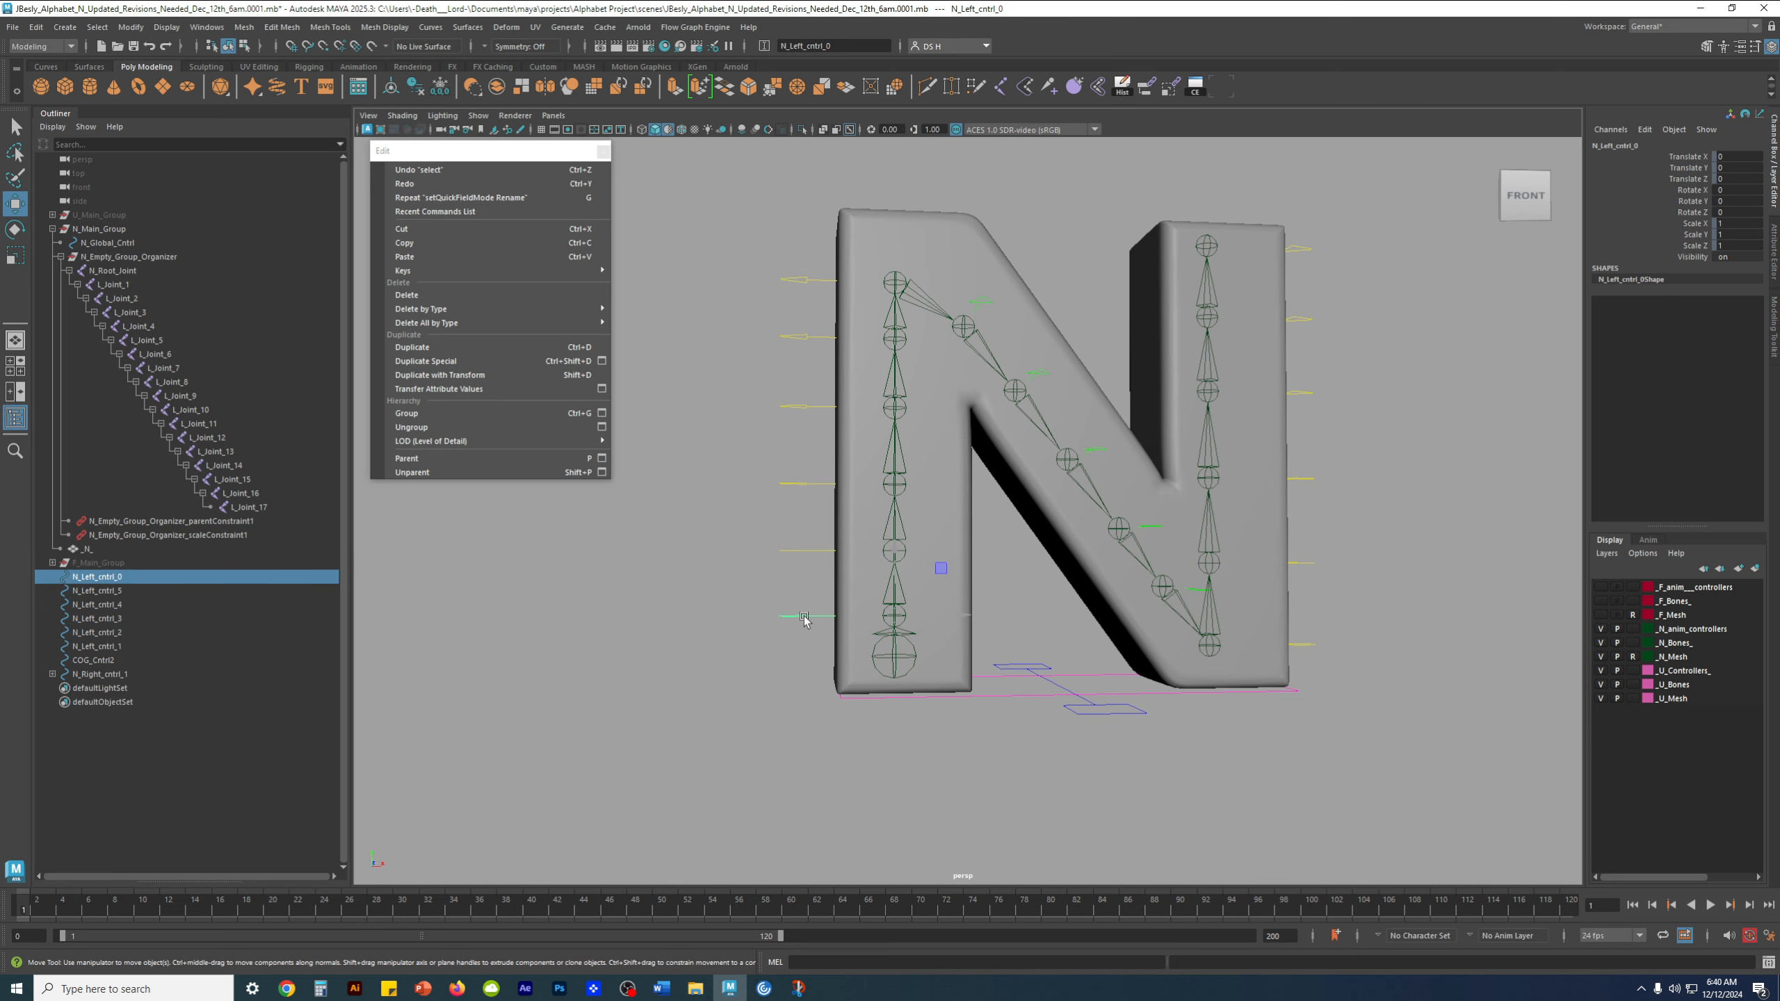
left_click(799, 551)
left_click(803, 484)
left_click(802, 407)
left_click(799, 337)
left_click(796, 278)
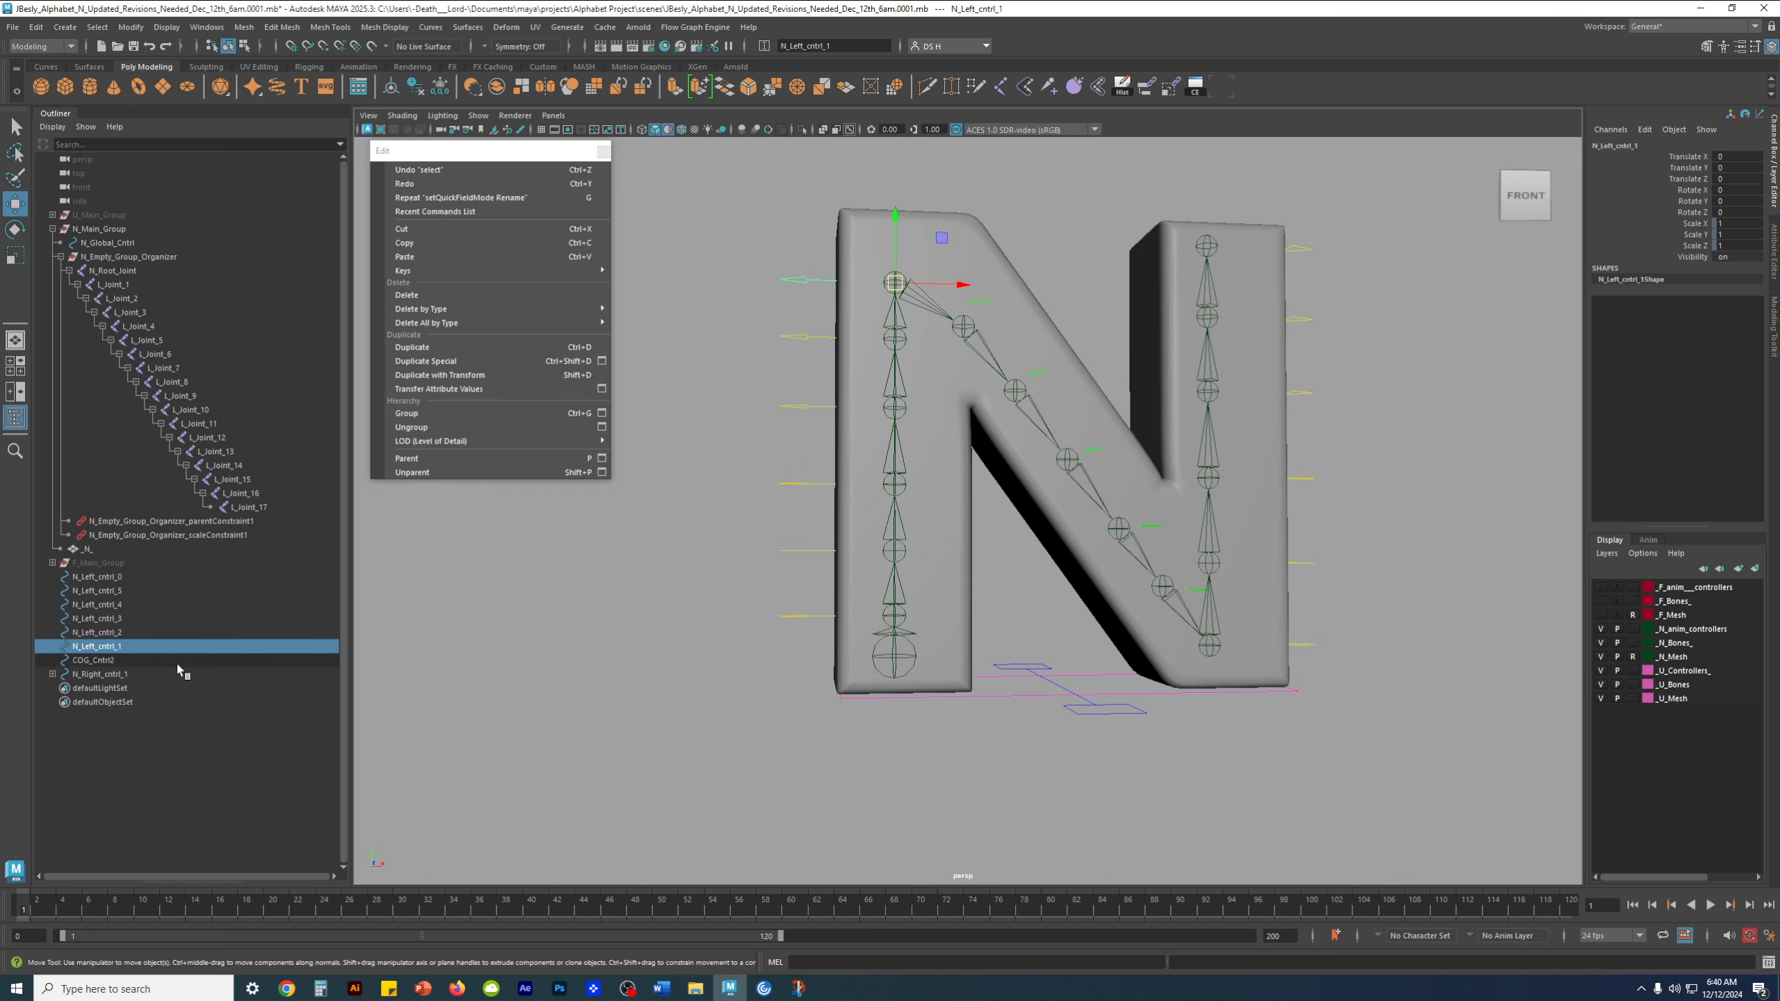
Remove the number from the name of N_Left_cntrl_1, the highest control on the left stem, leaving N_Left_cntrl_
double_click(128, 650)
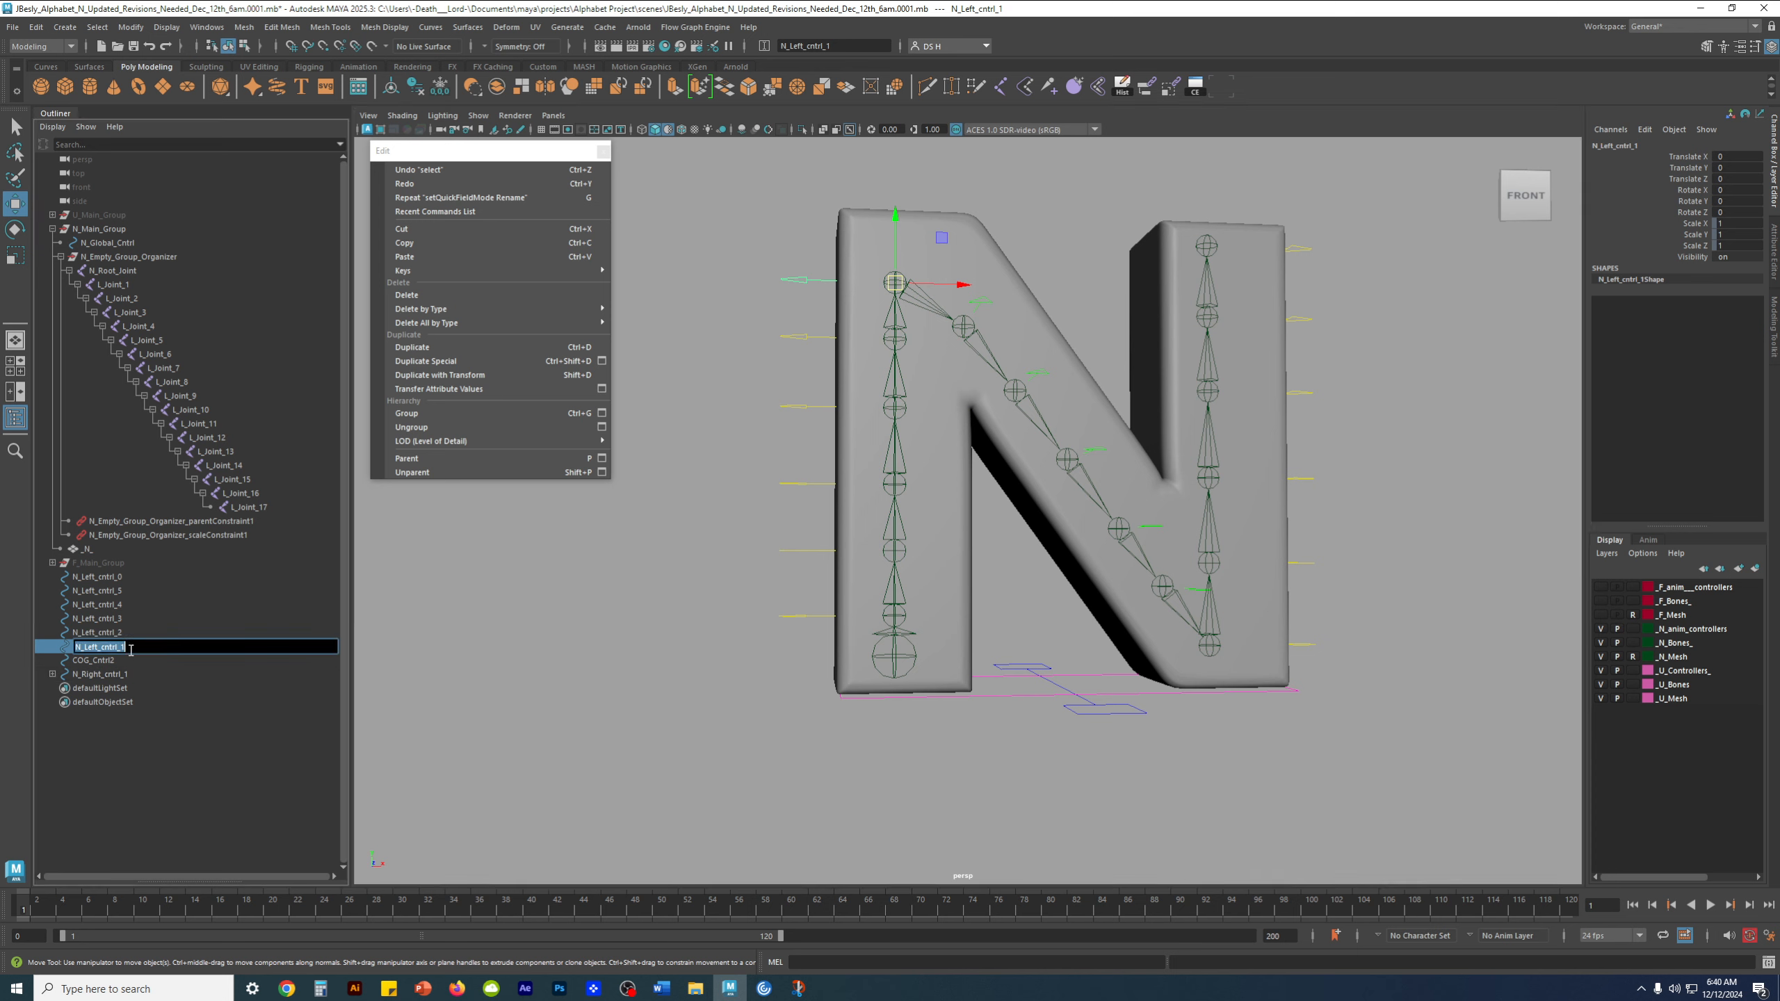
left_click_drag(118, 648, 140, 651)
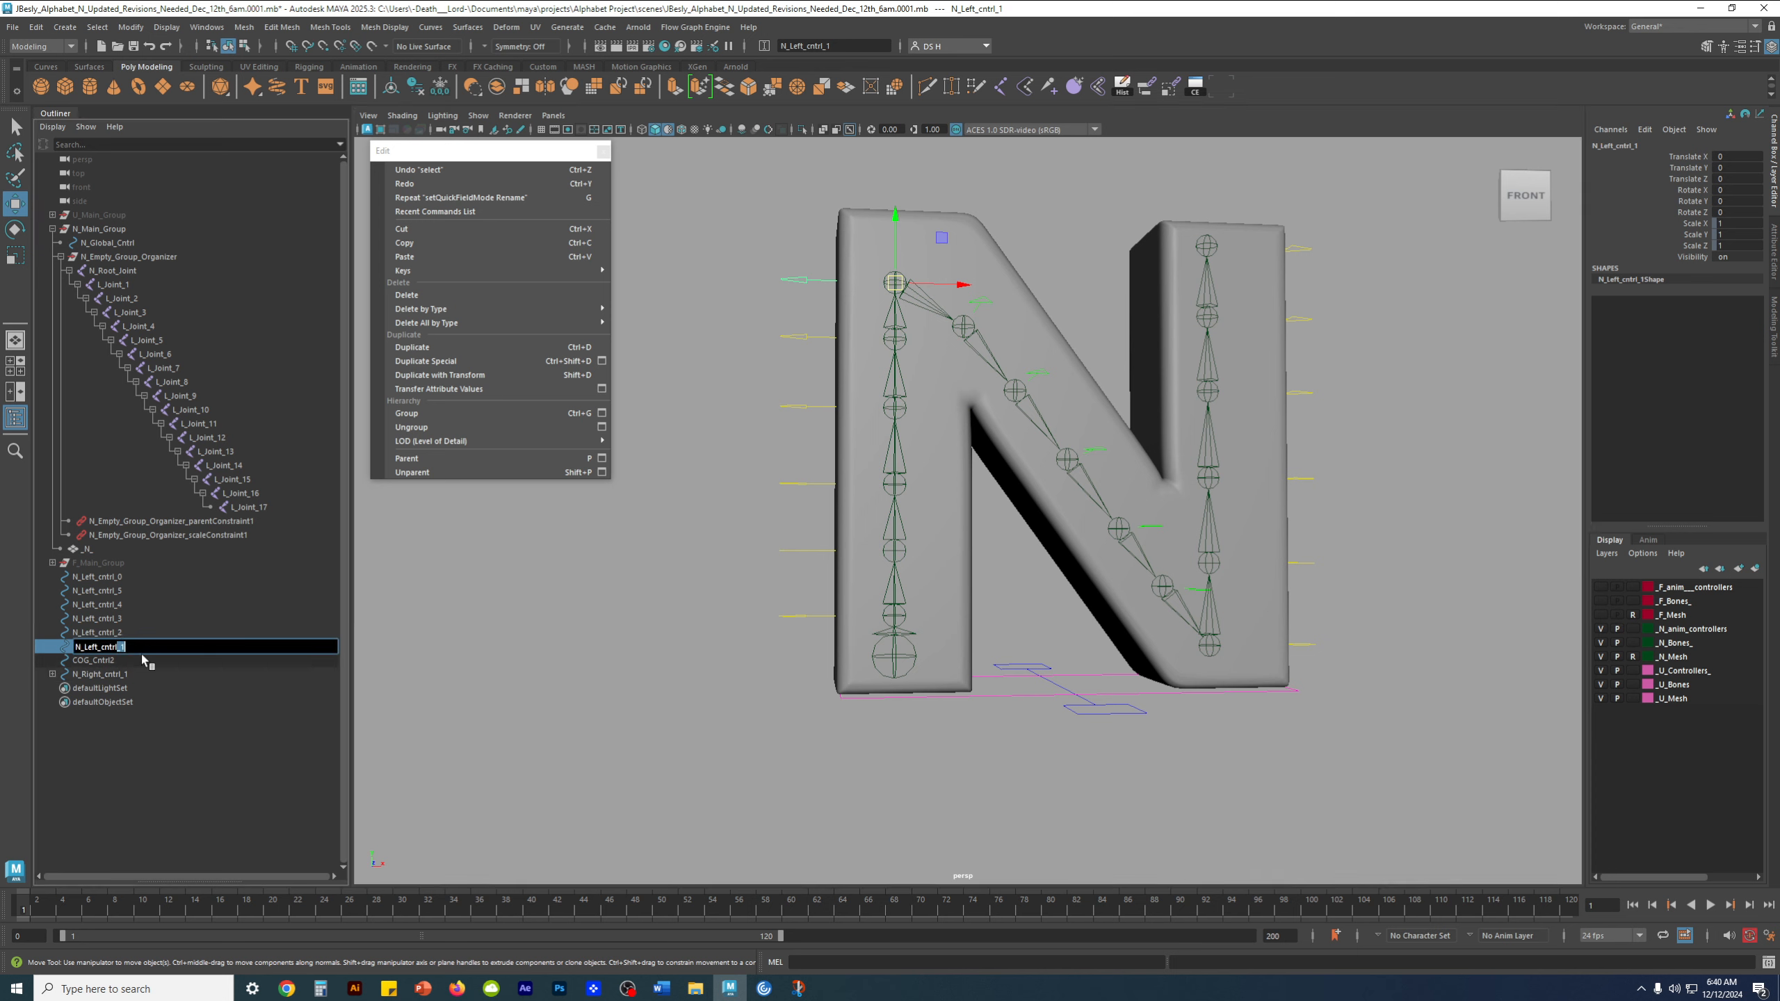
key("BackSpace")
key("Return")
Rename N_Left_cntrl_2, the second-highest control on the left stem, as N_Left_cntrl_6
double_click(158, 633)
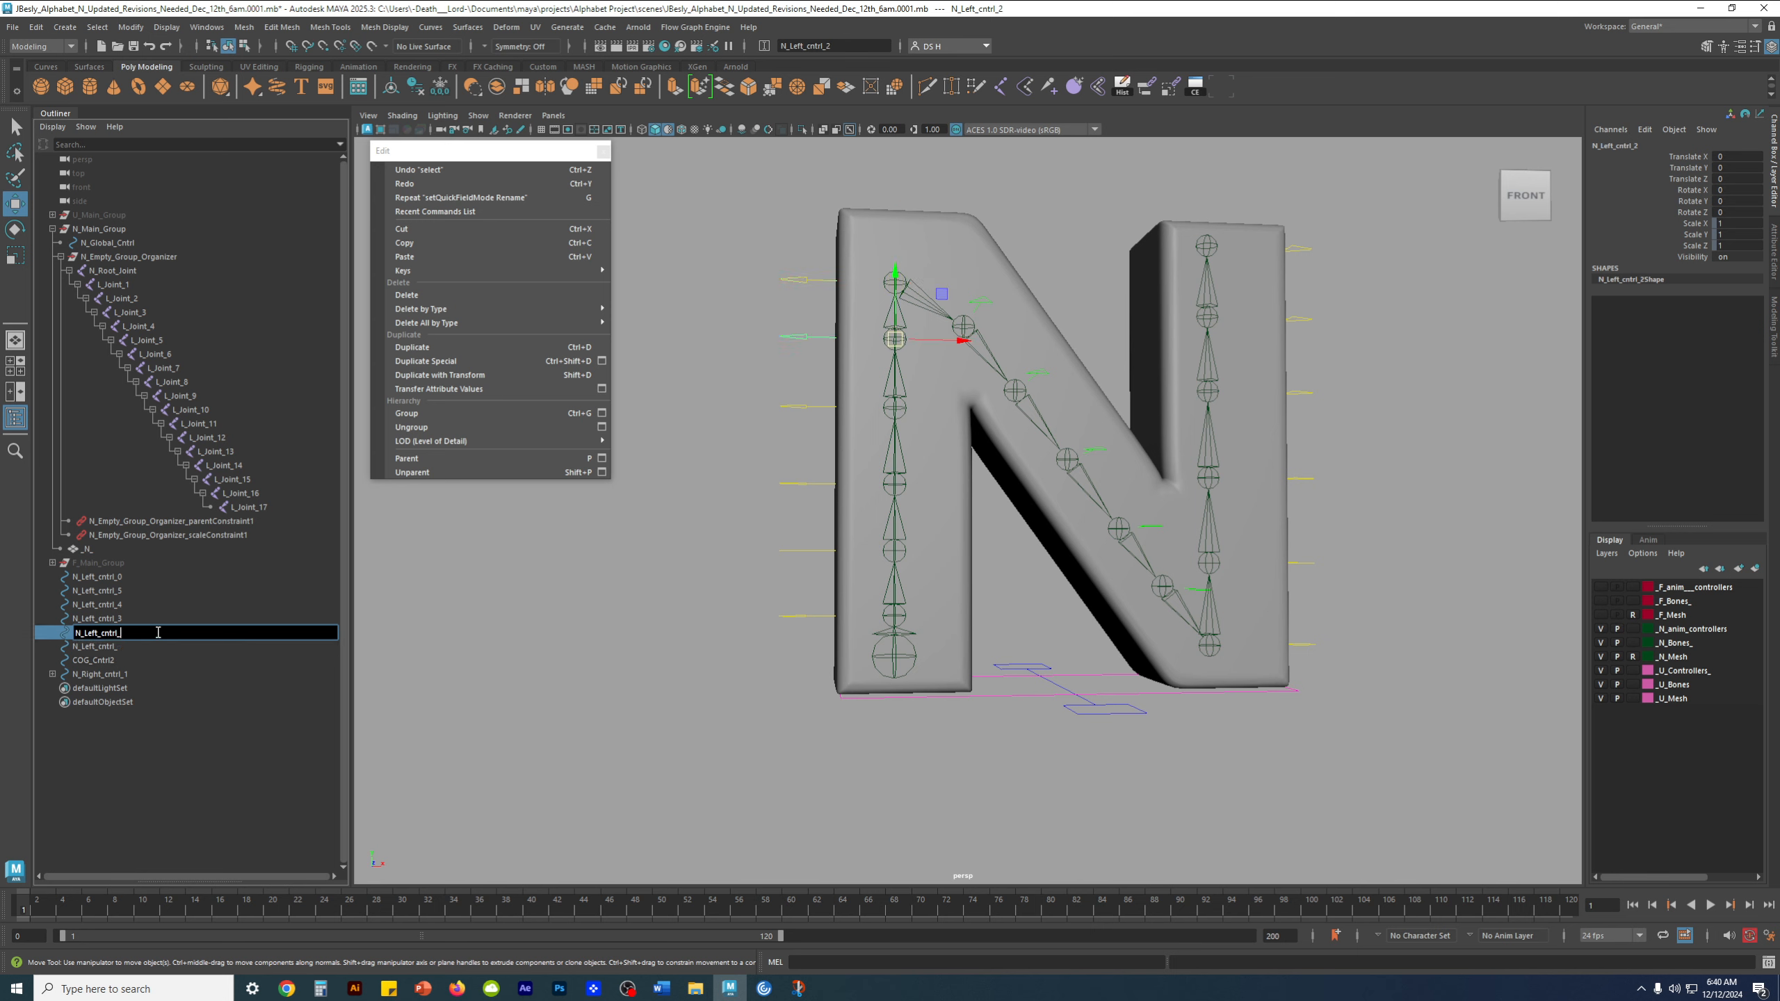
type("6")
key("Return")
double_click(133, 638)
left_click_drag(120, 634, 147, 630)
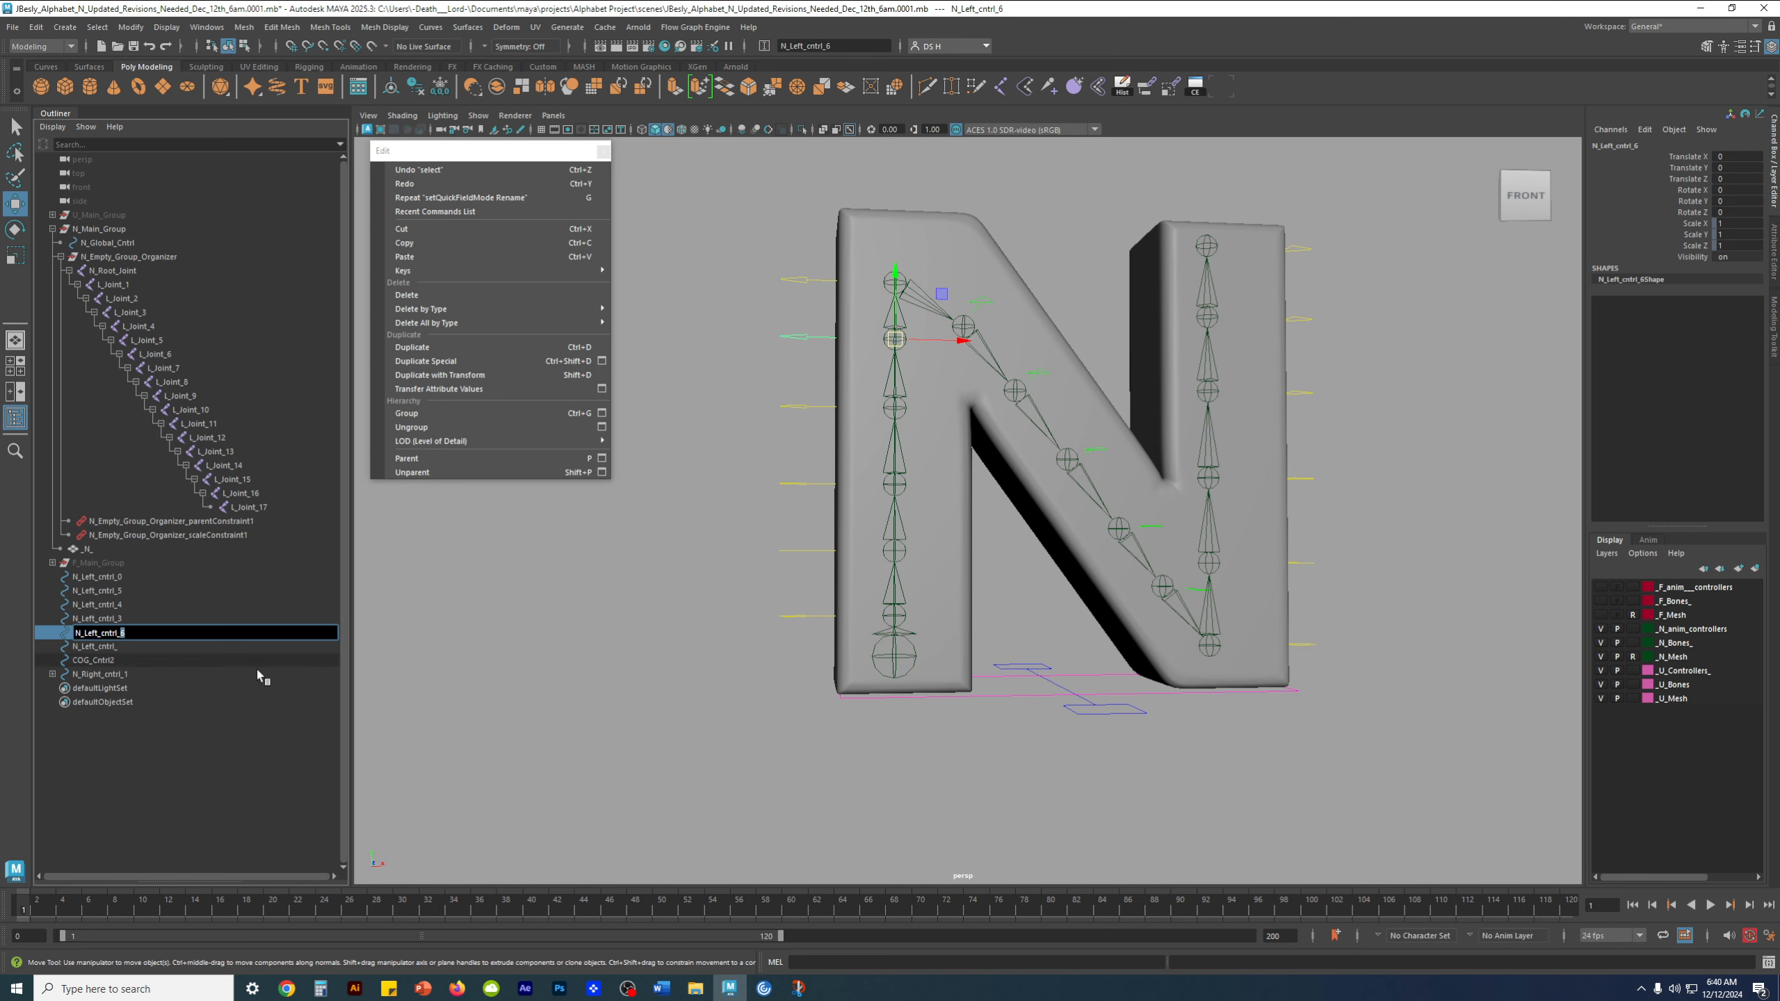
left_click(660, 701)
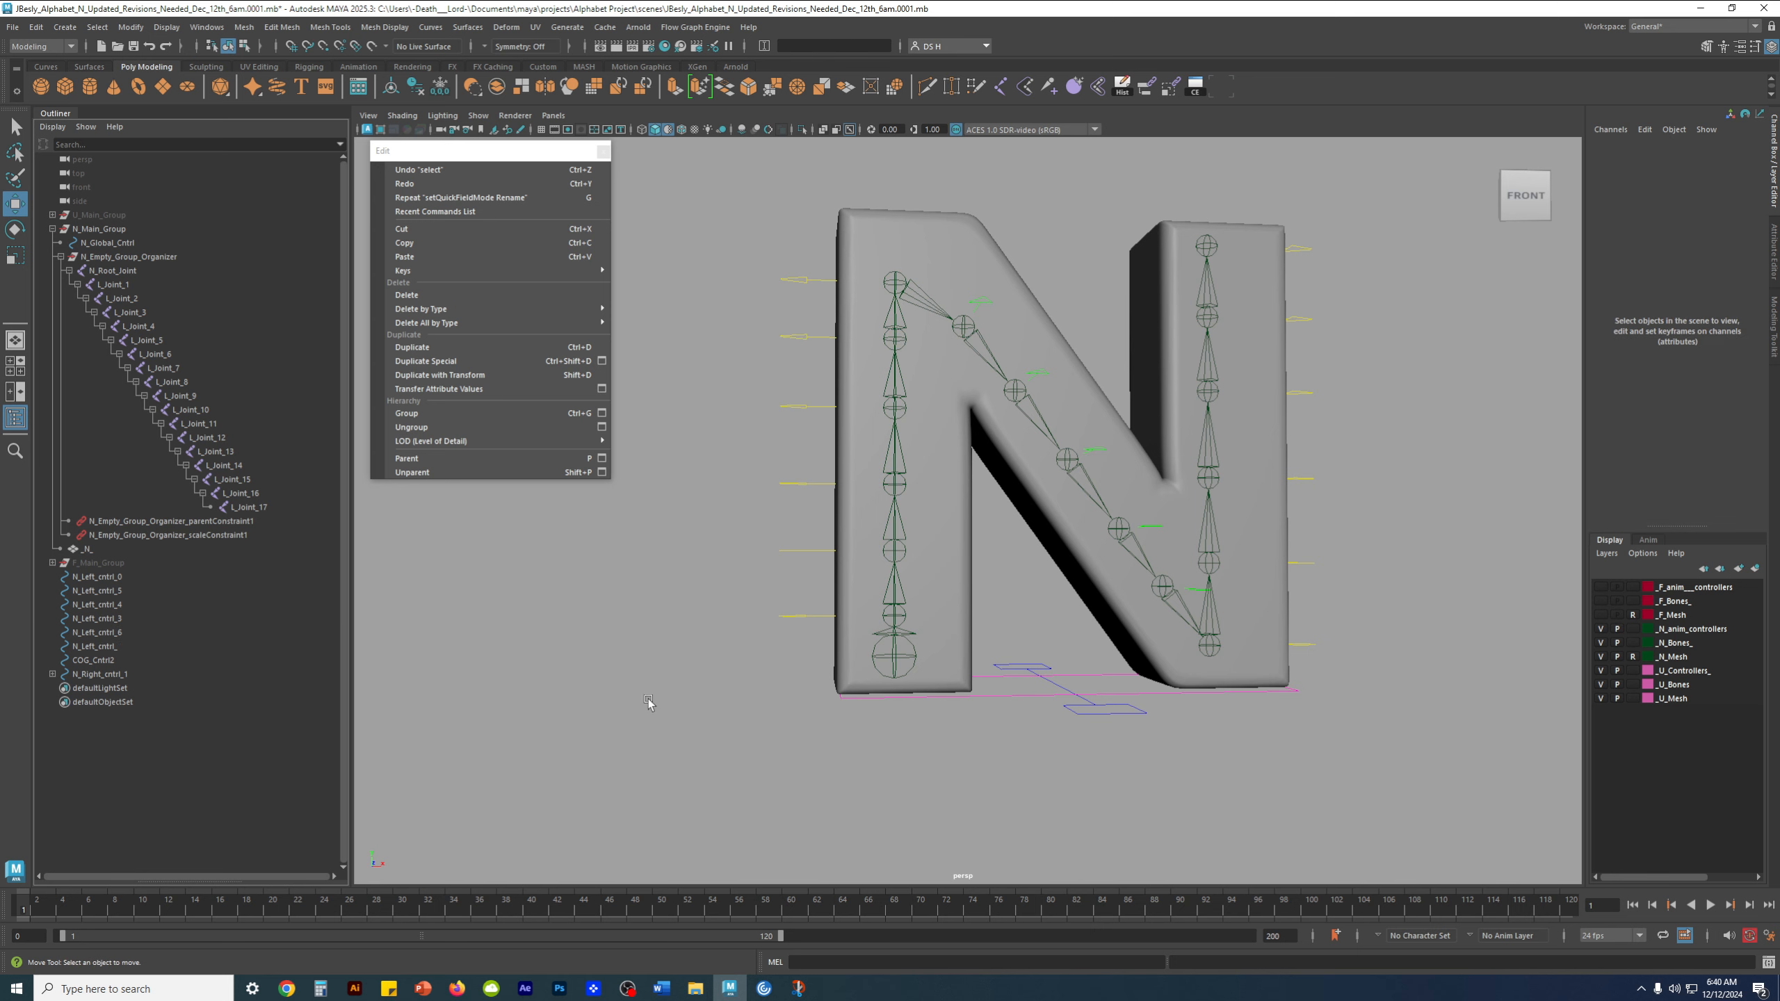
Check which name belongs to which left-stem control by selecting them together and individually, including COG_Cntrl2
left_click(124, 647)
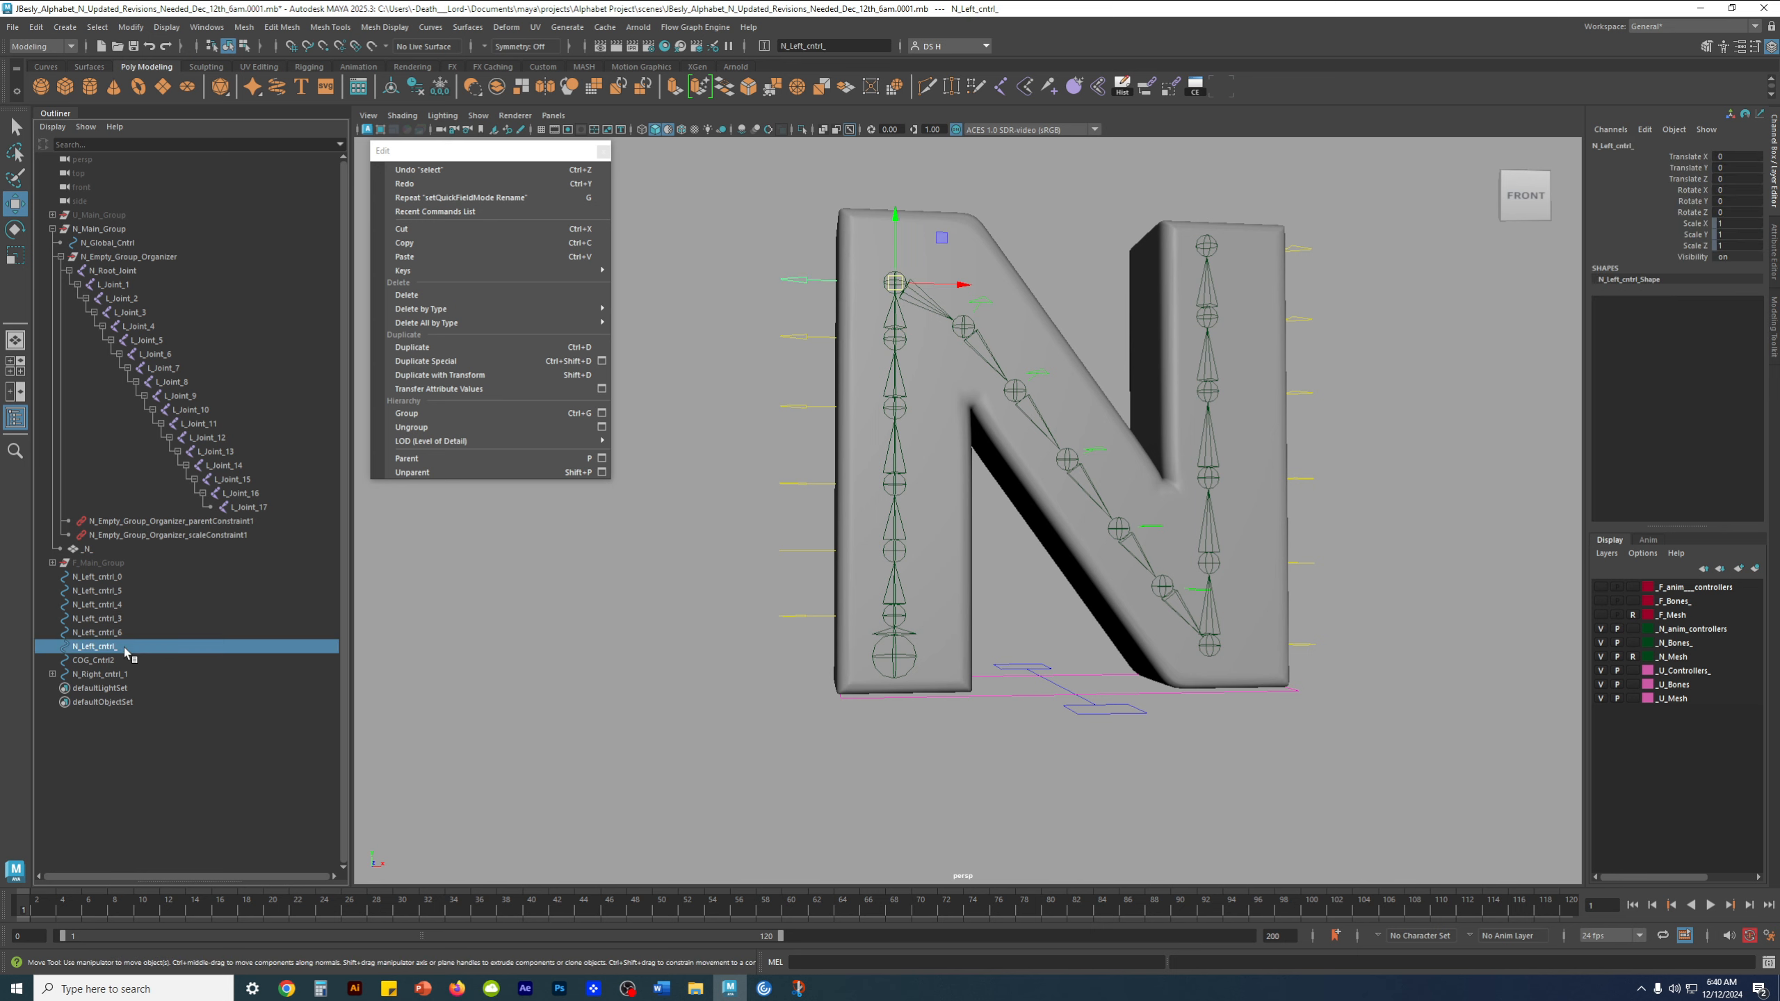
left_click(126, 583, "shift")
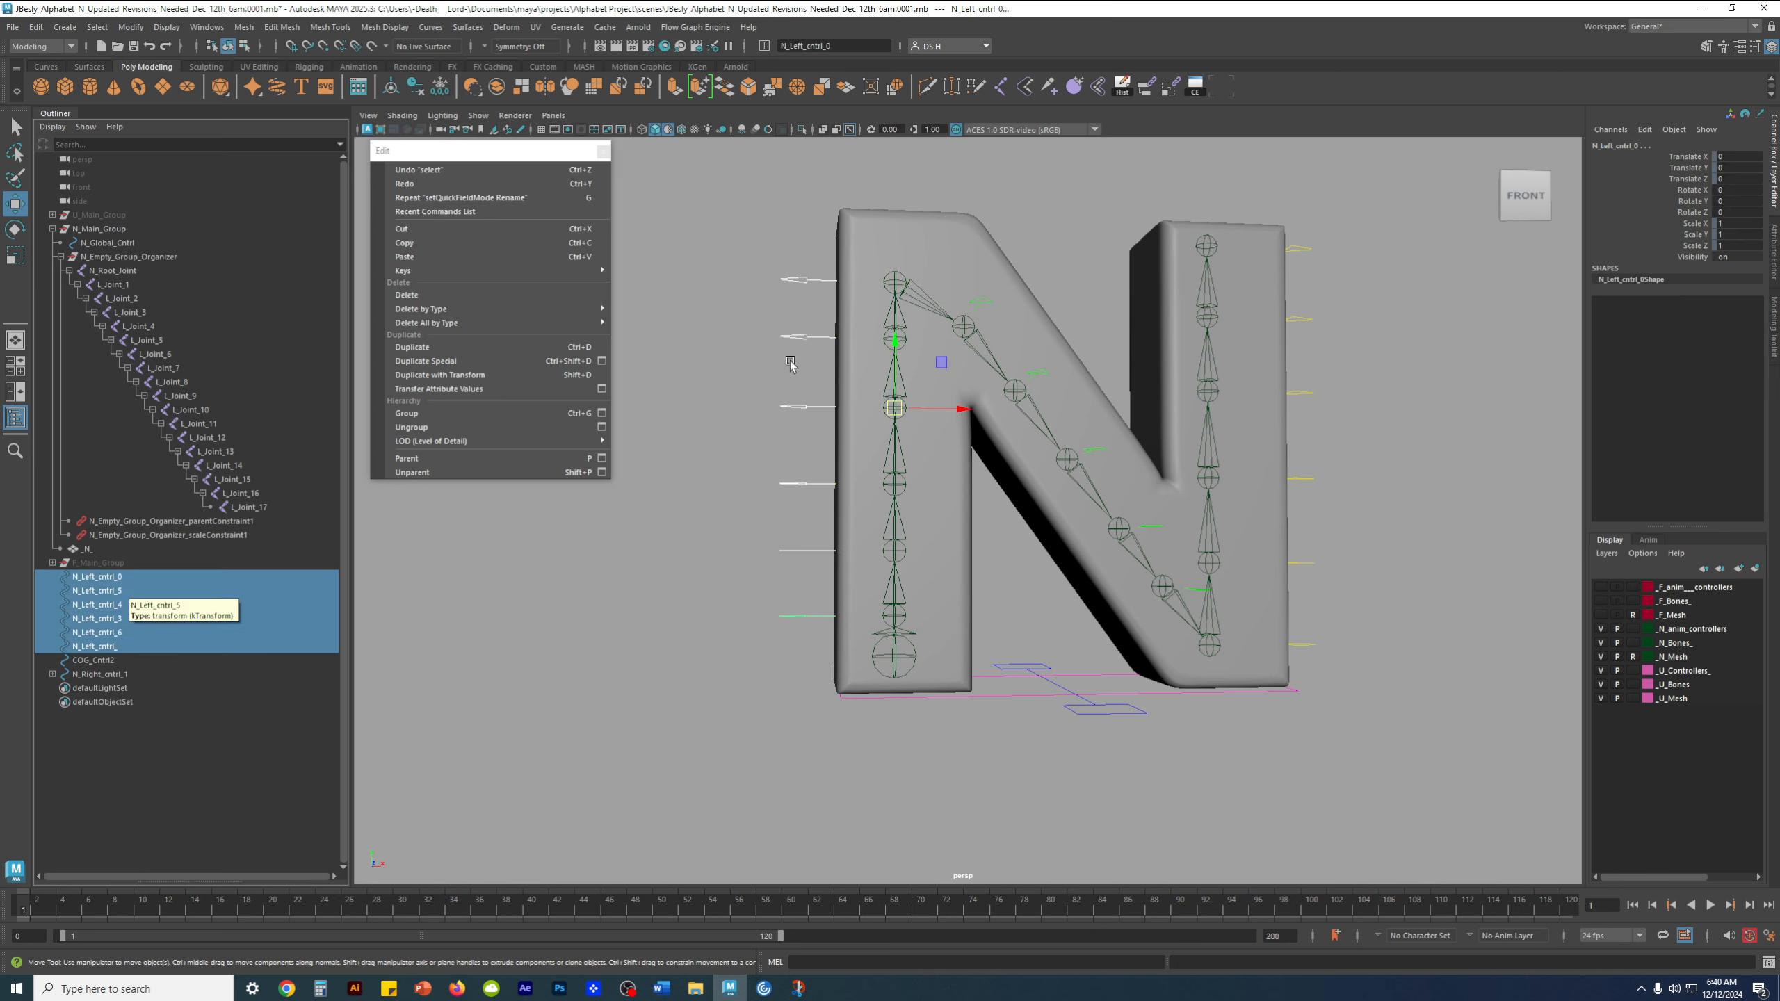
left_click(801, 336)
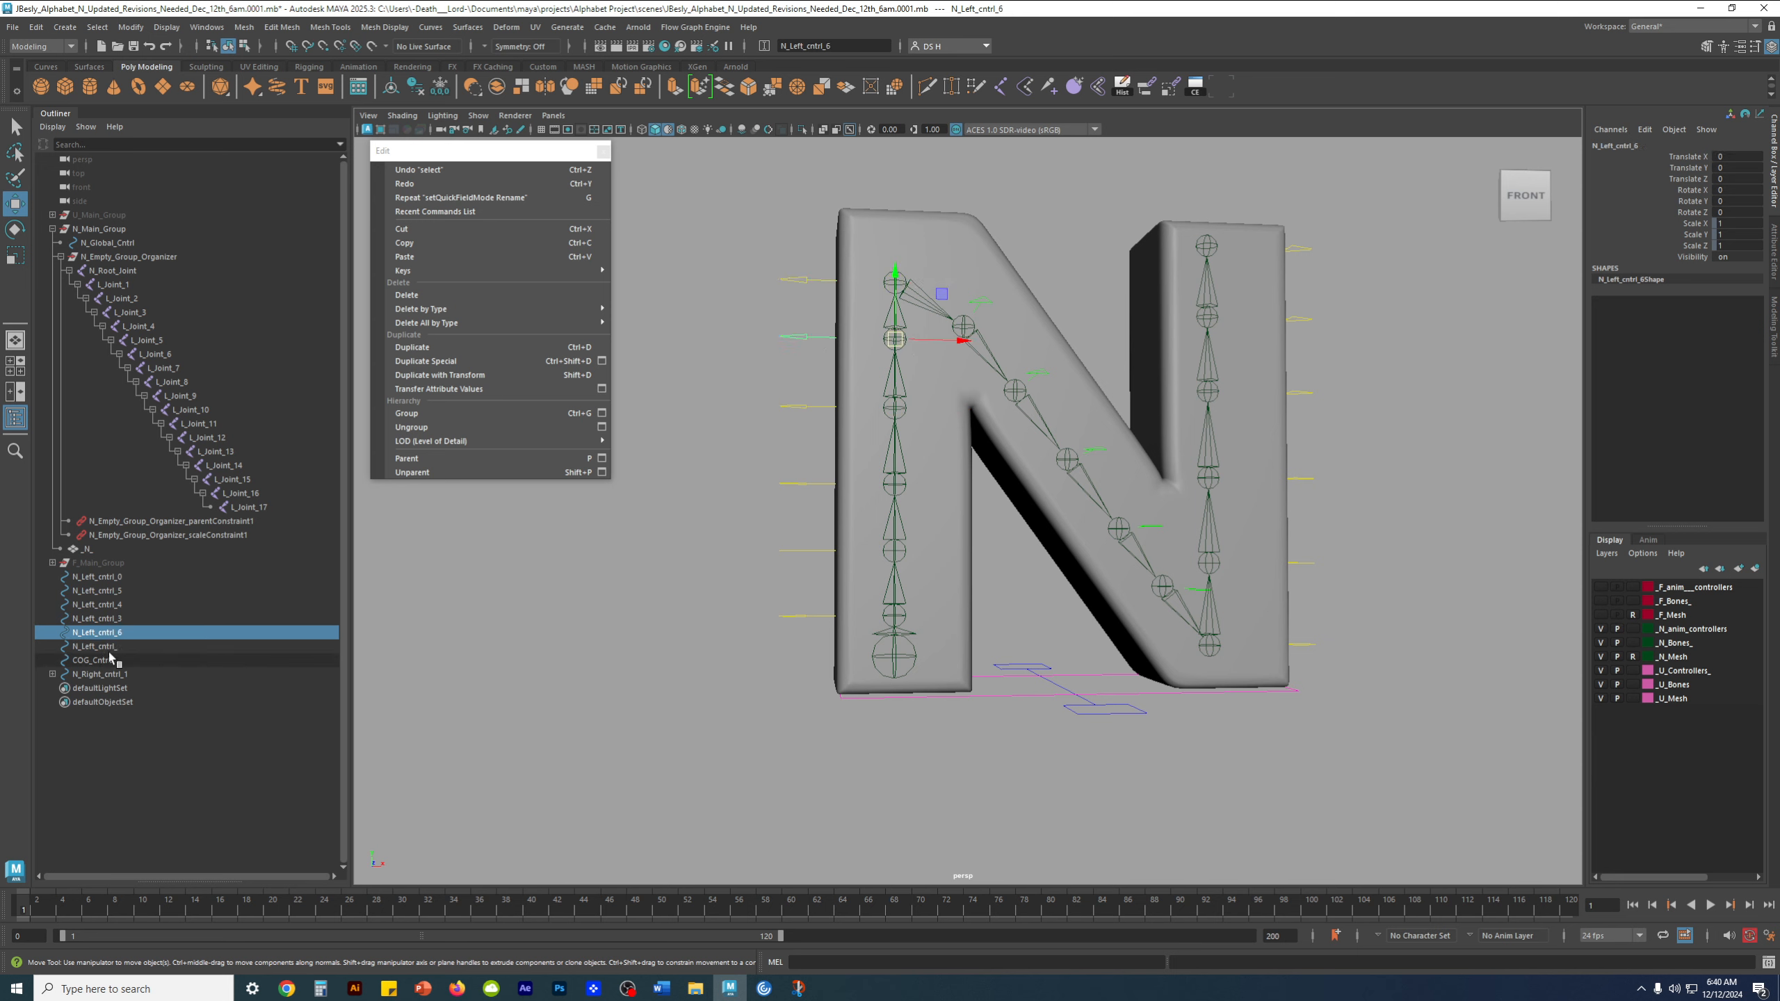
left_click(785, 405)
left_click(792, 486)
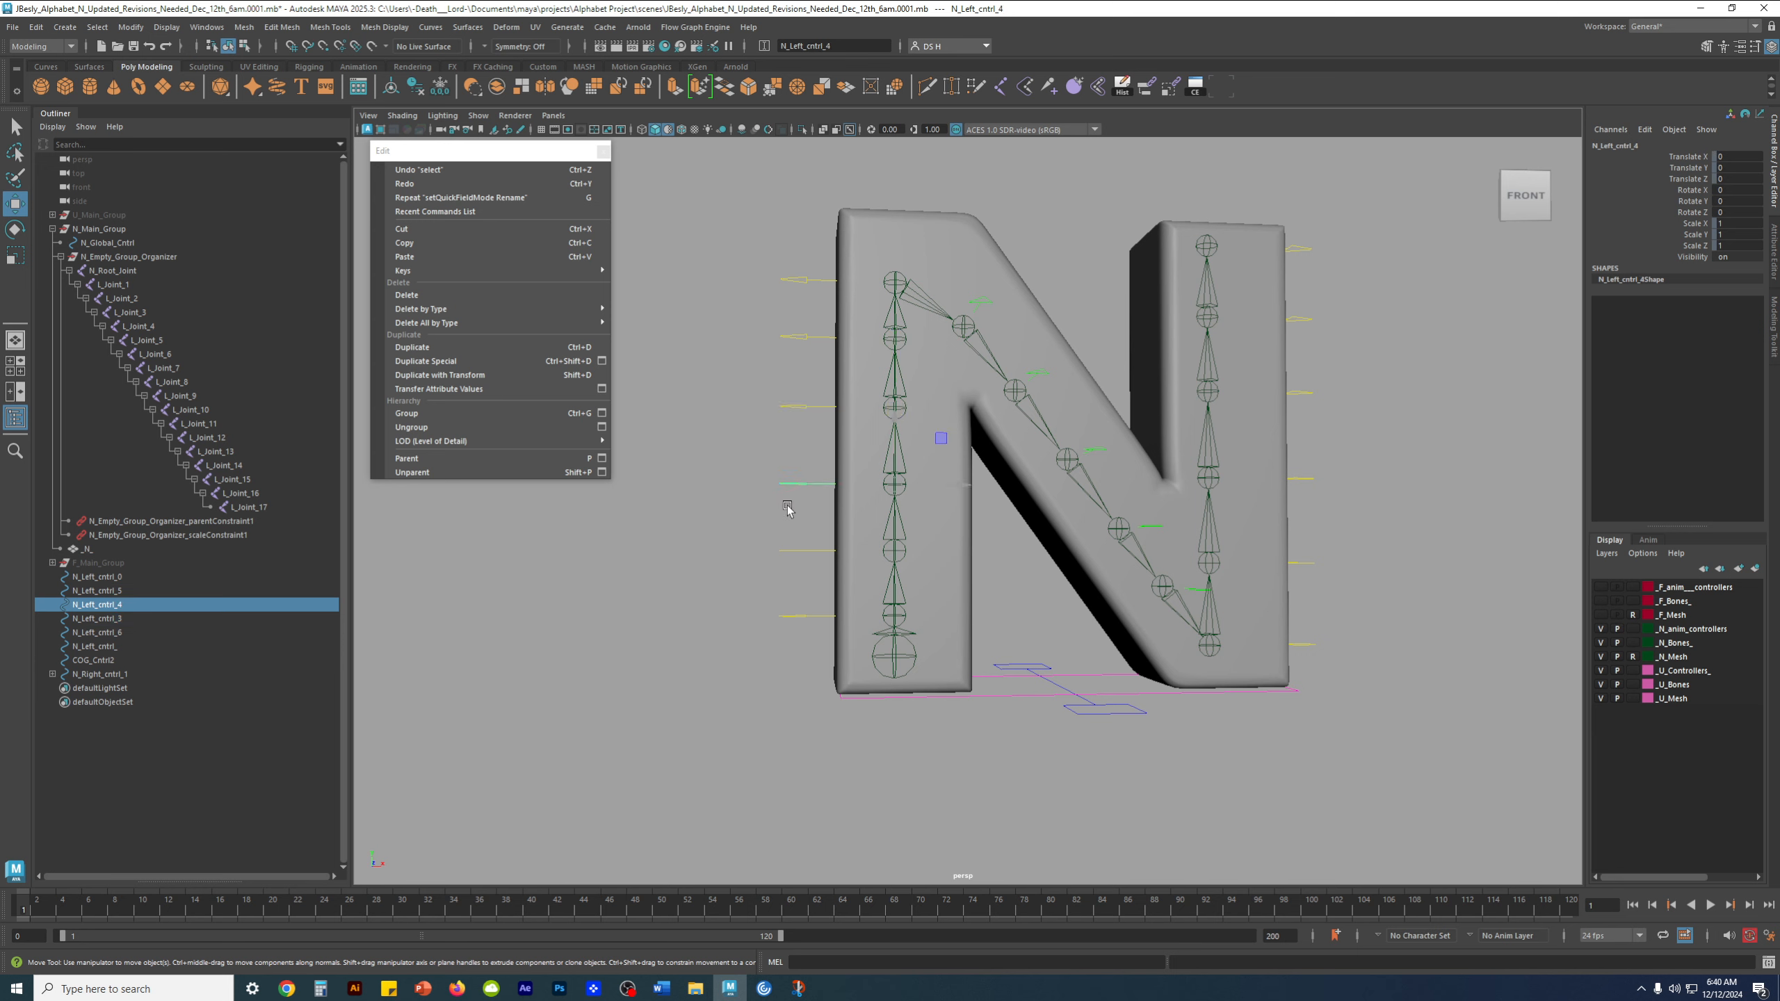
left_click(806, 552)
left_click(807, 616)
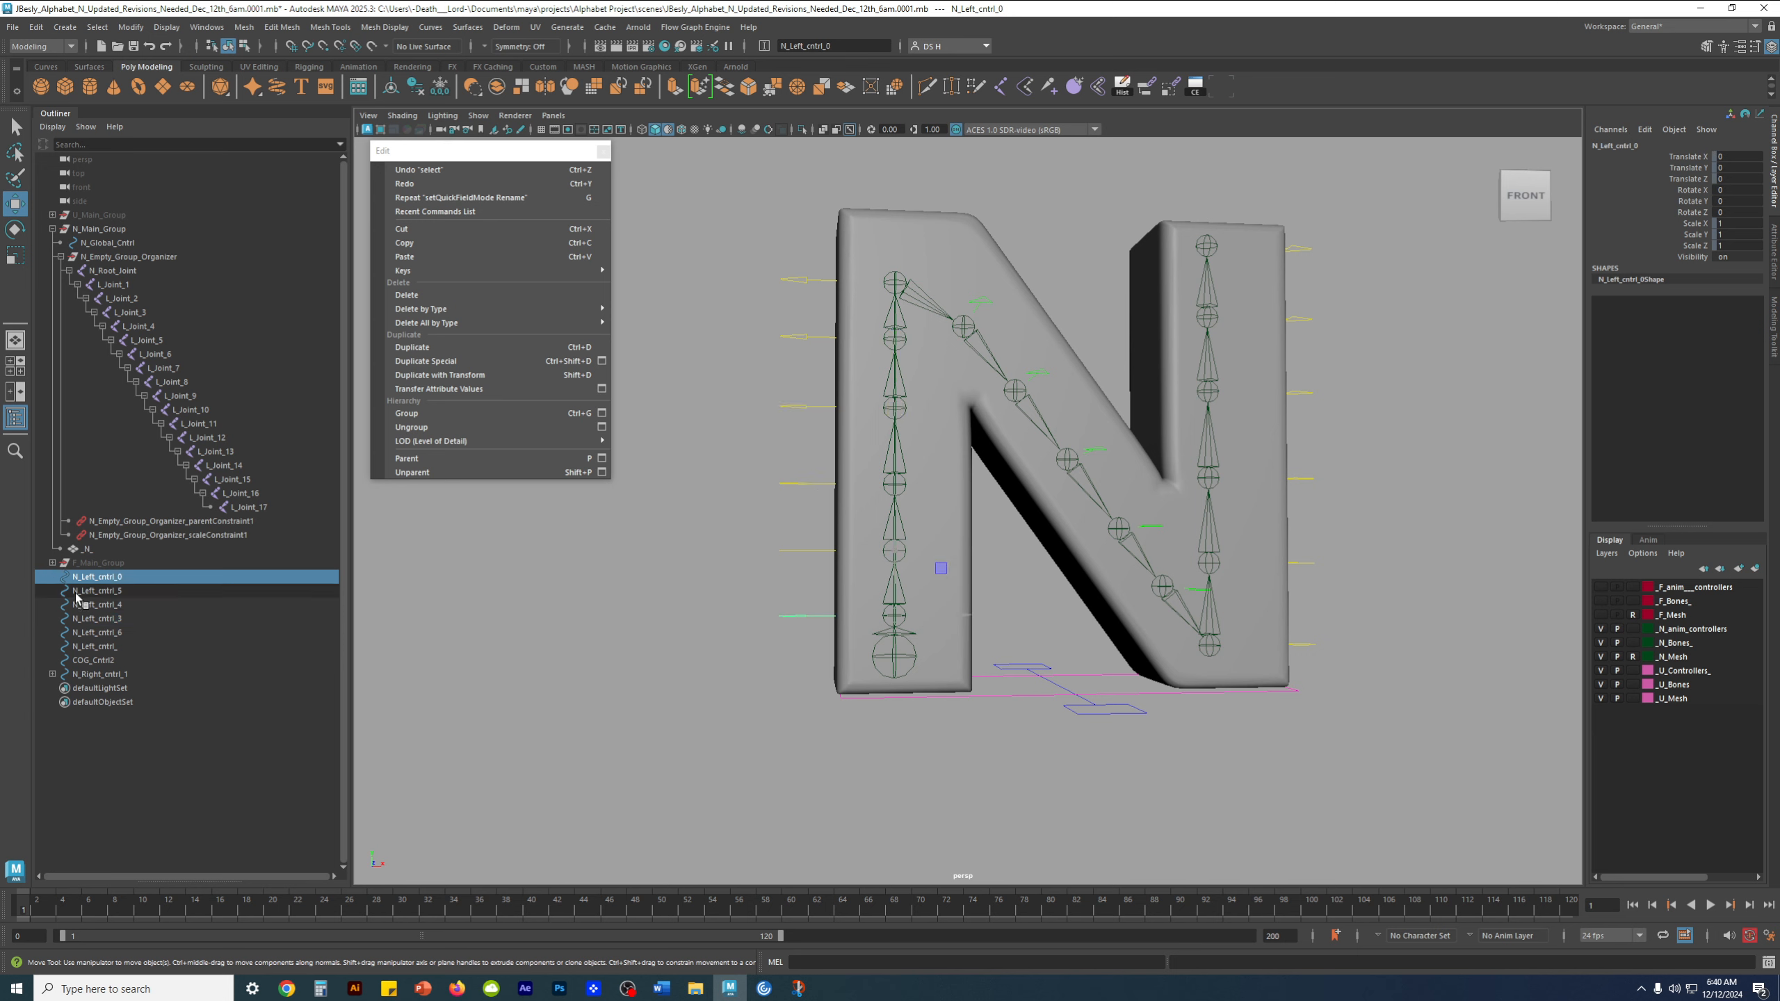
left_click(105, 661)
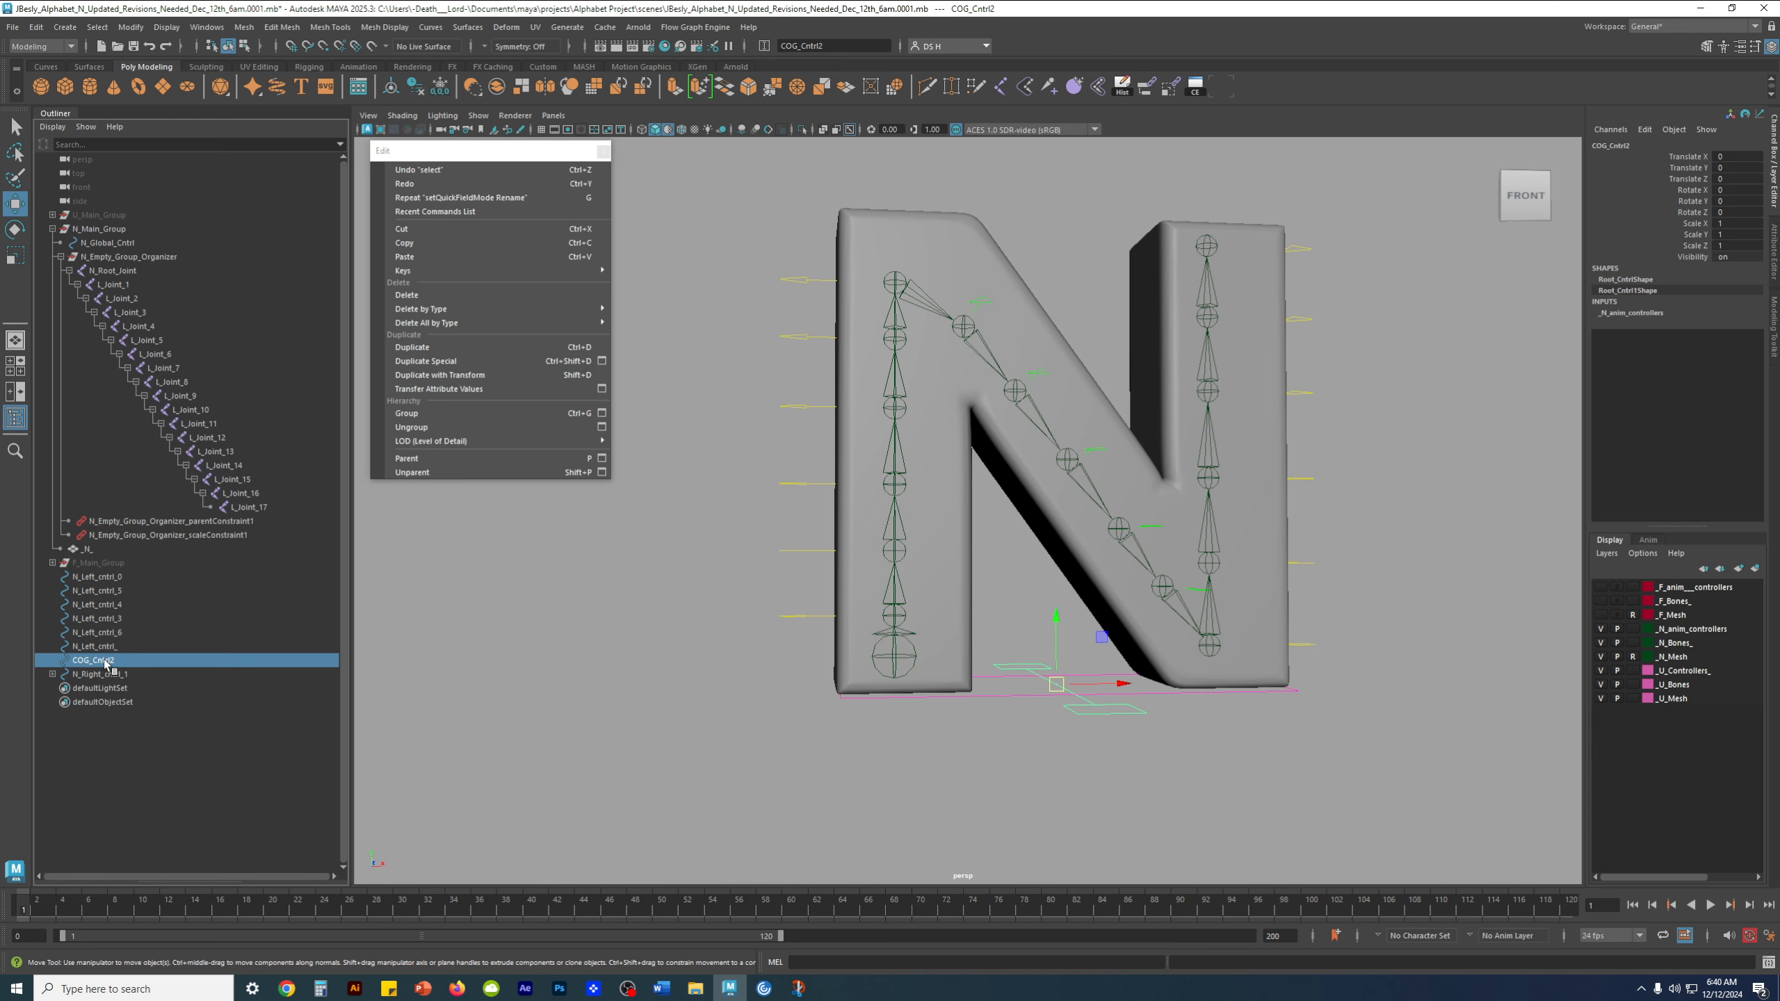
left_click(96, 647)
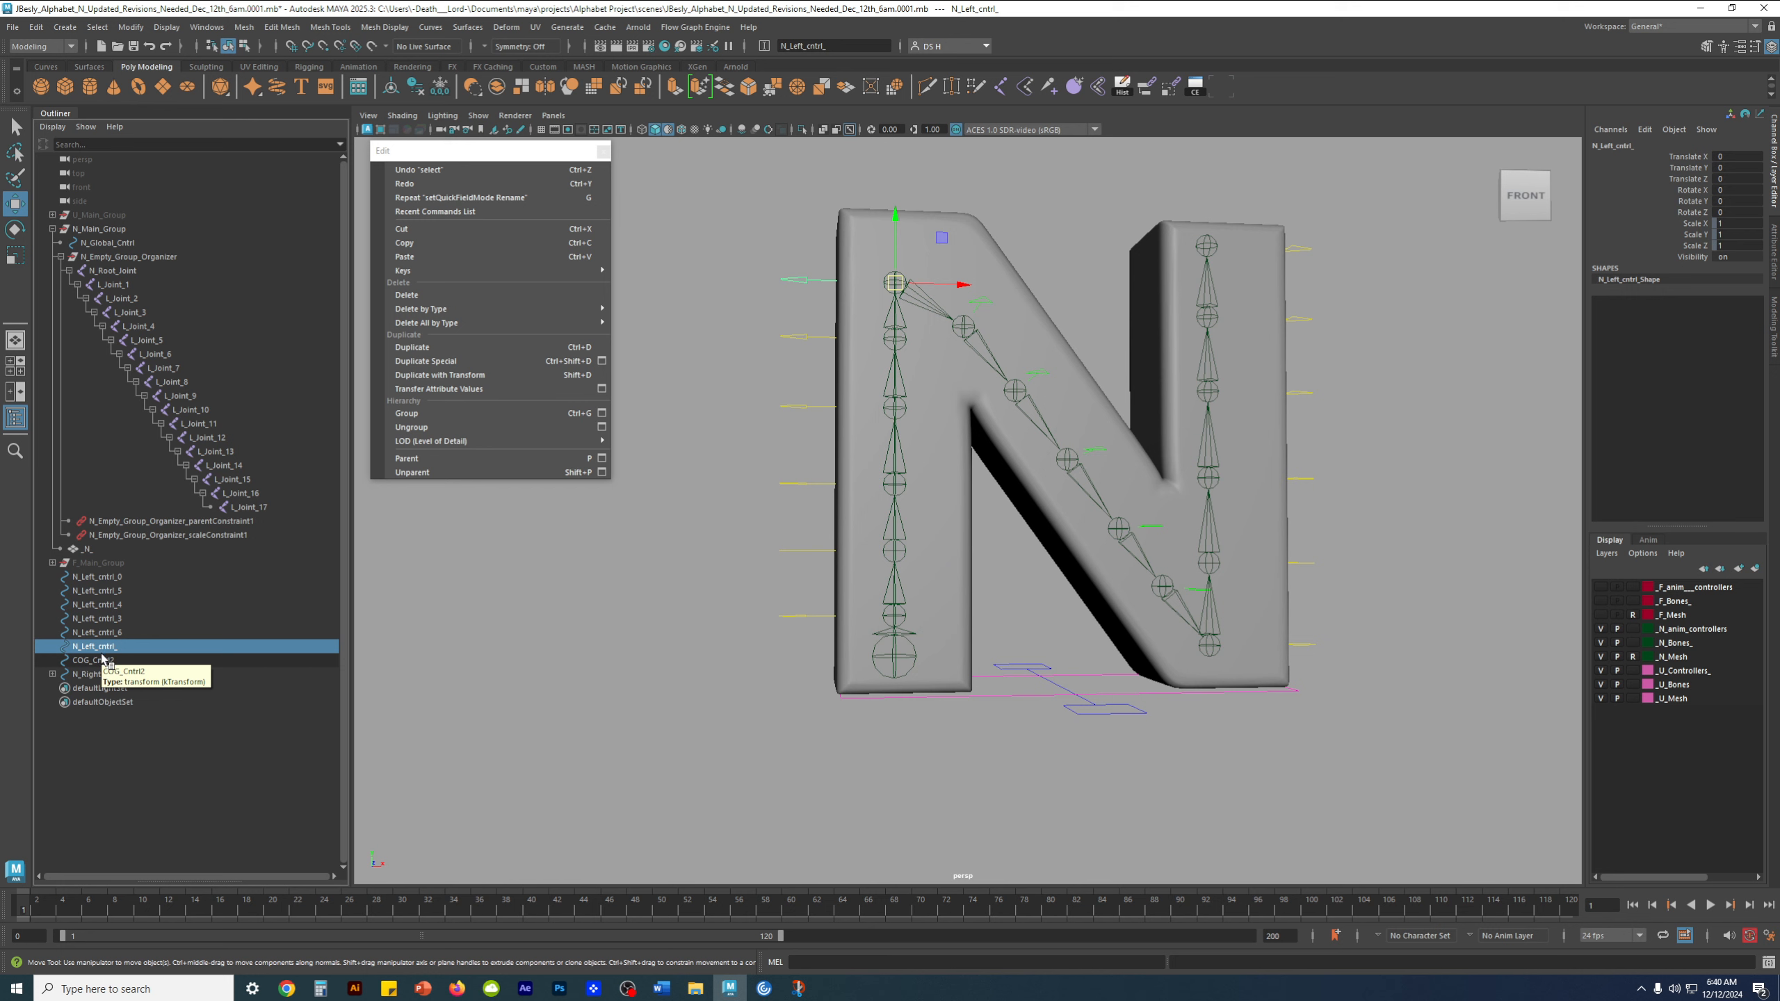
left_click_drag(797, 608, 787, 639)
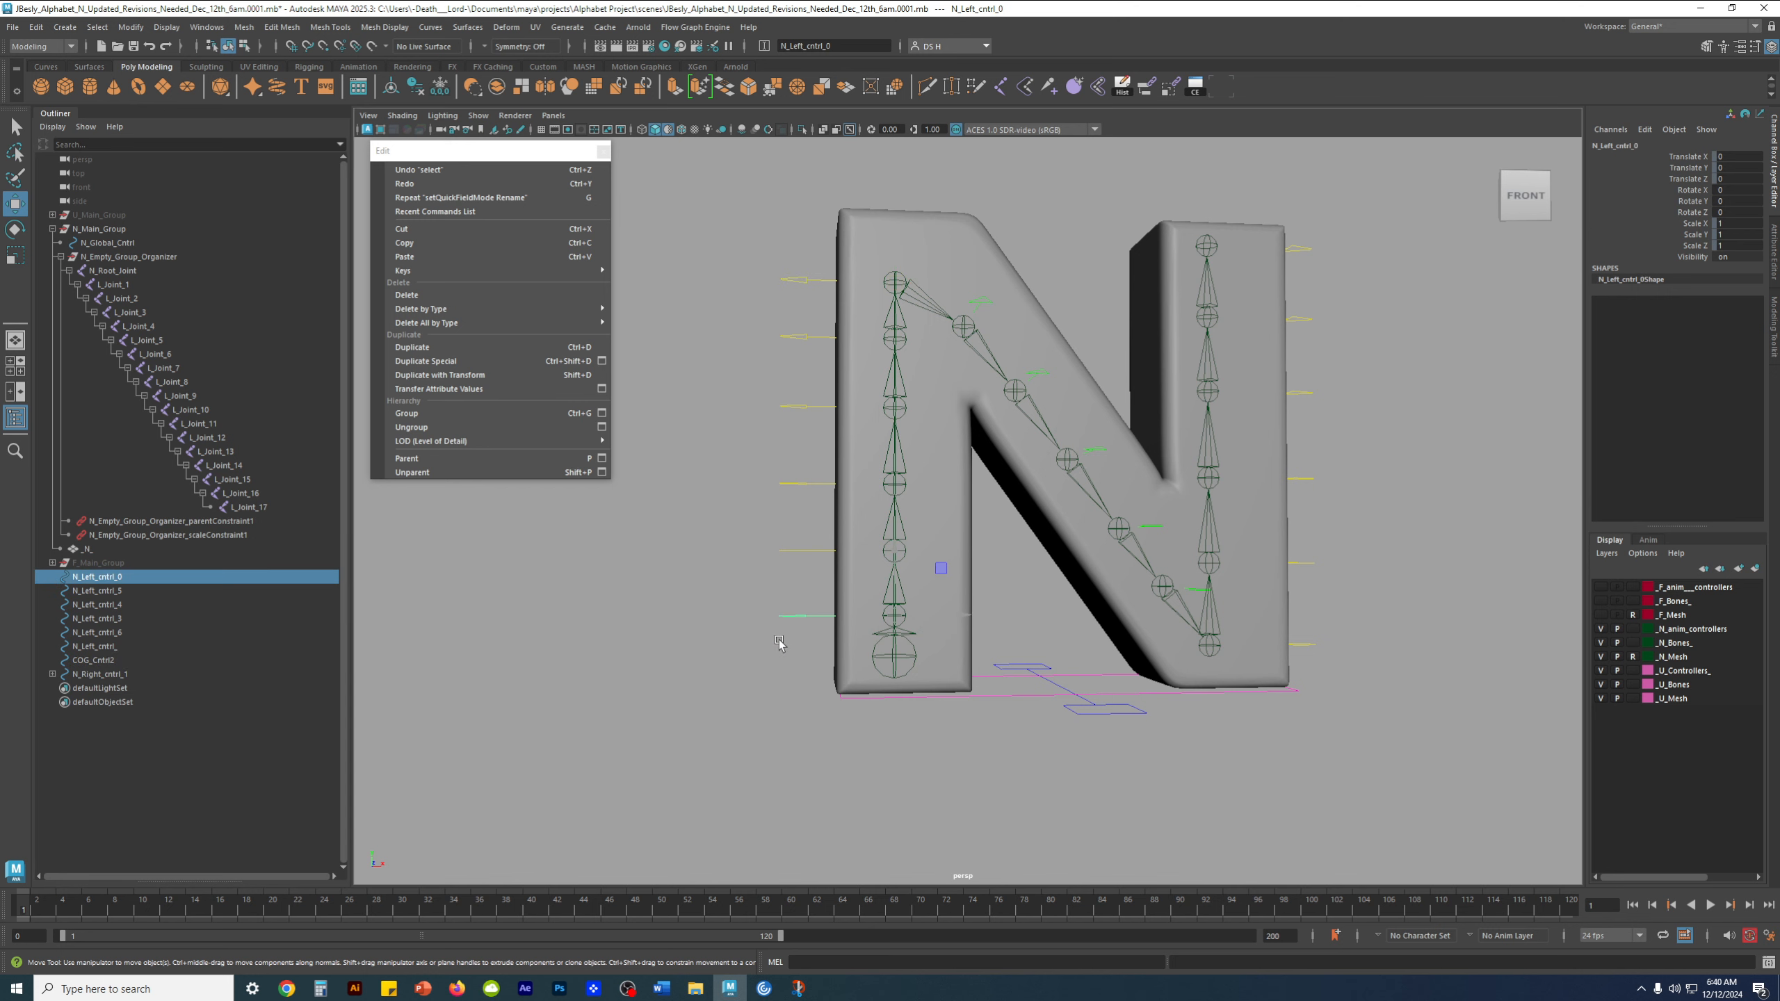
left_click_drag(787, 533, 792, 570)
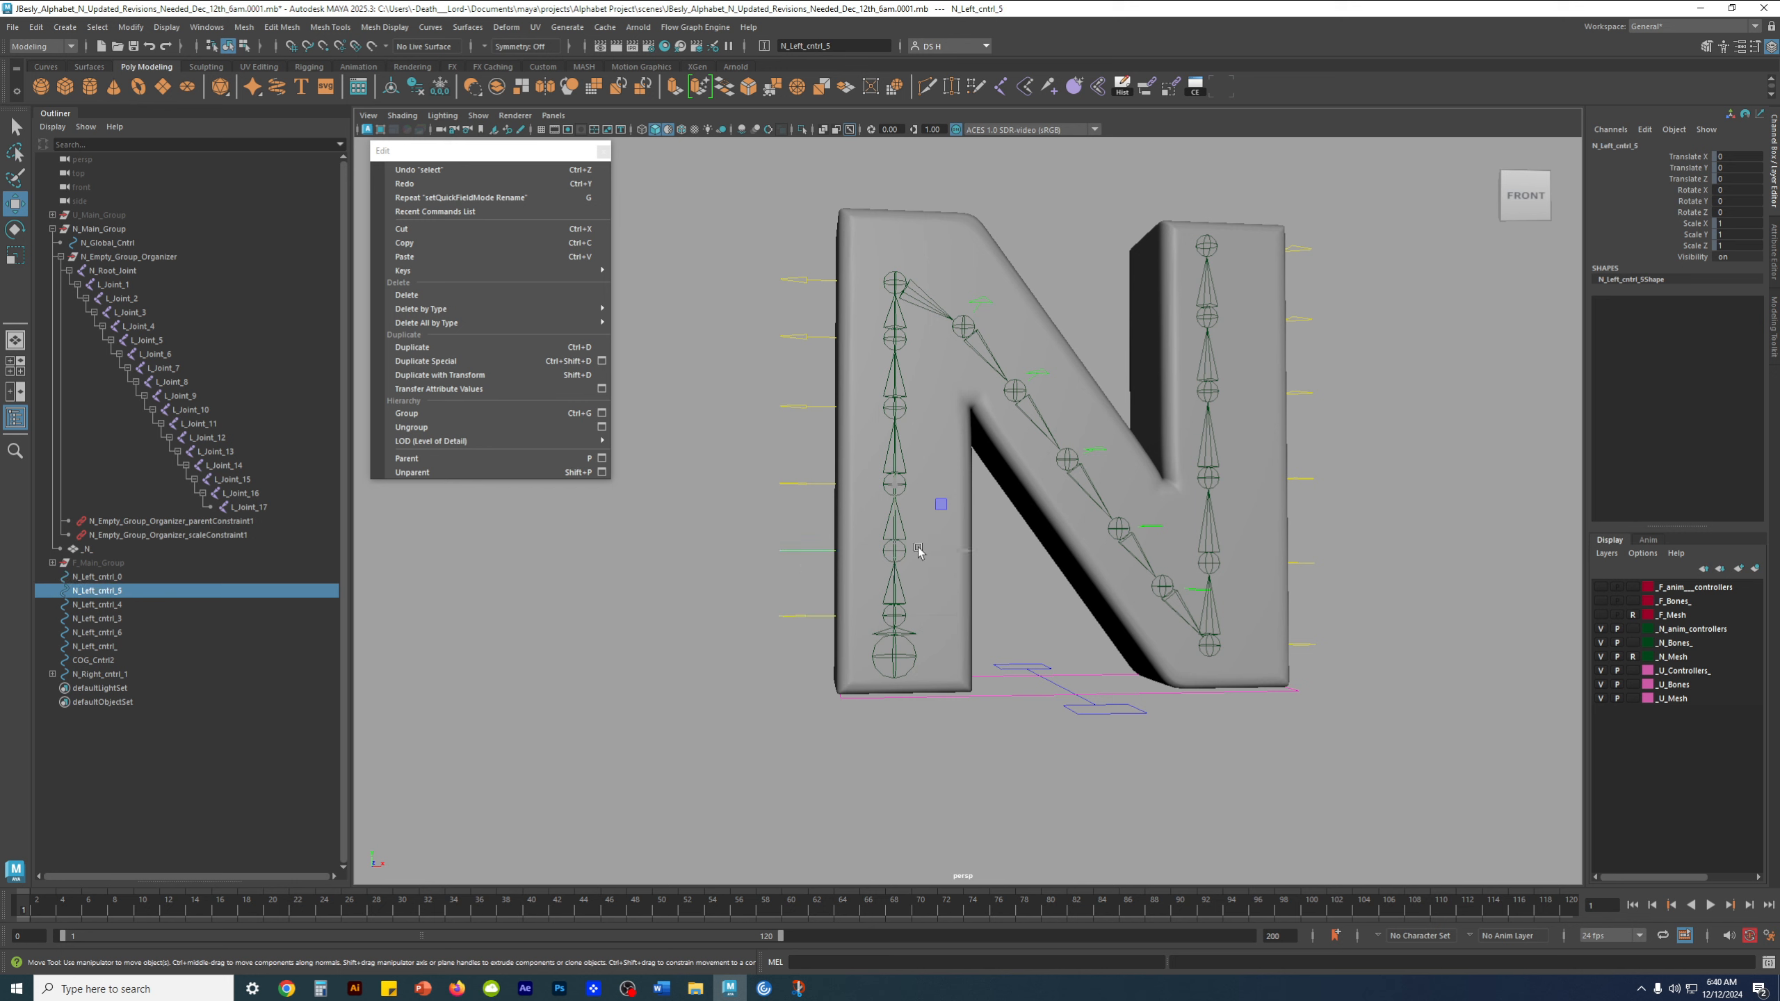
Rename N_Left_cntrl_0, the lowest control on the left stem, as N_Left_cntrl_00
double_click(142, 593)
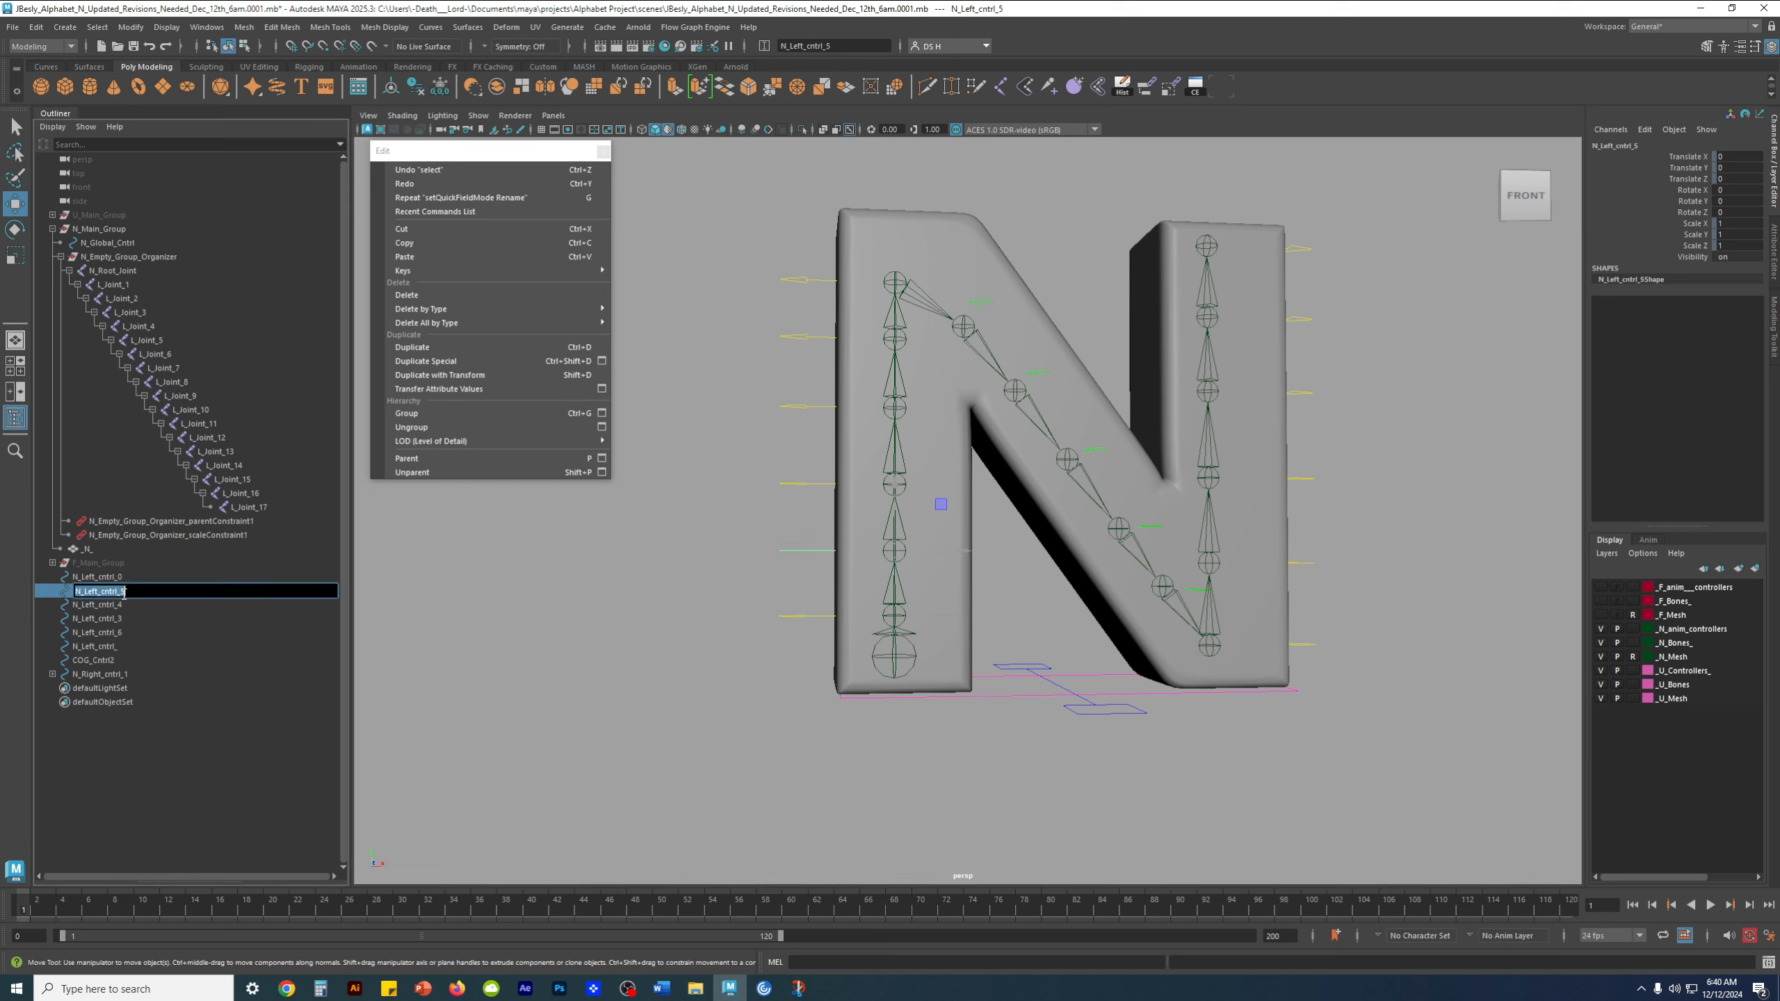
double_click(143, 577)
left_click(147, 577)
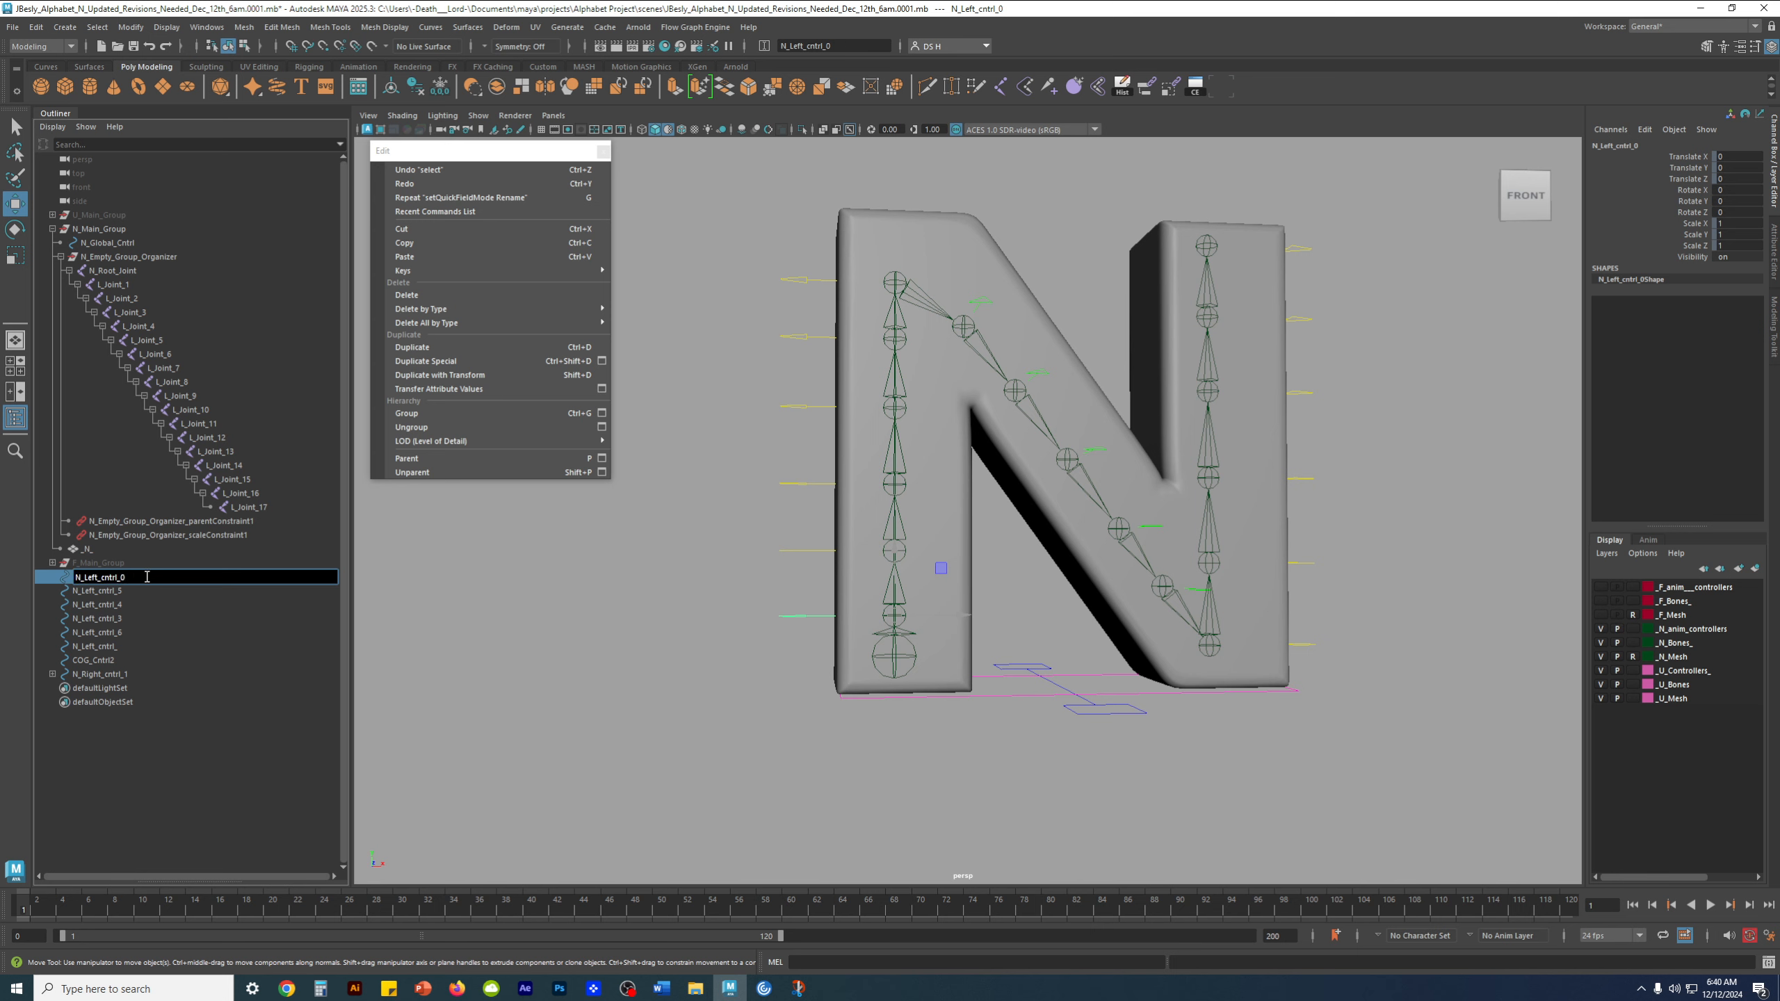
type("0")
Rename control N_Left_cntrl_5, directly above the lowest one, as N_Left_cntrl_01
left_click(128, 592)
double_click(124, 589)
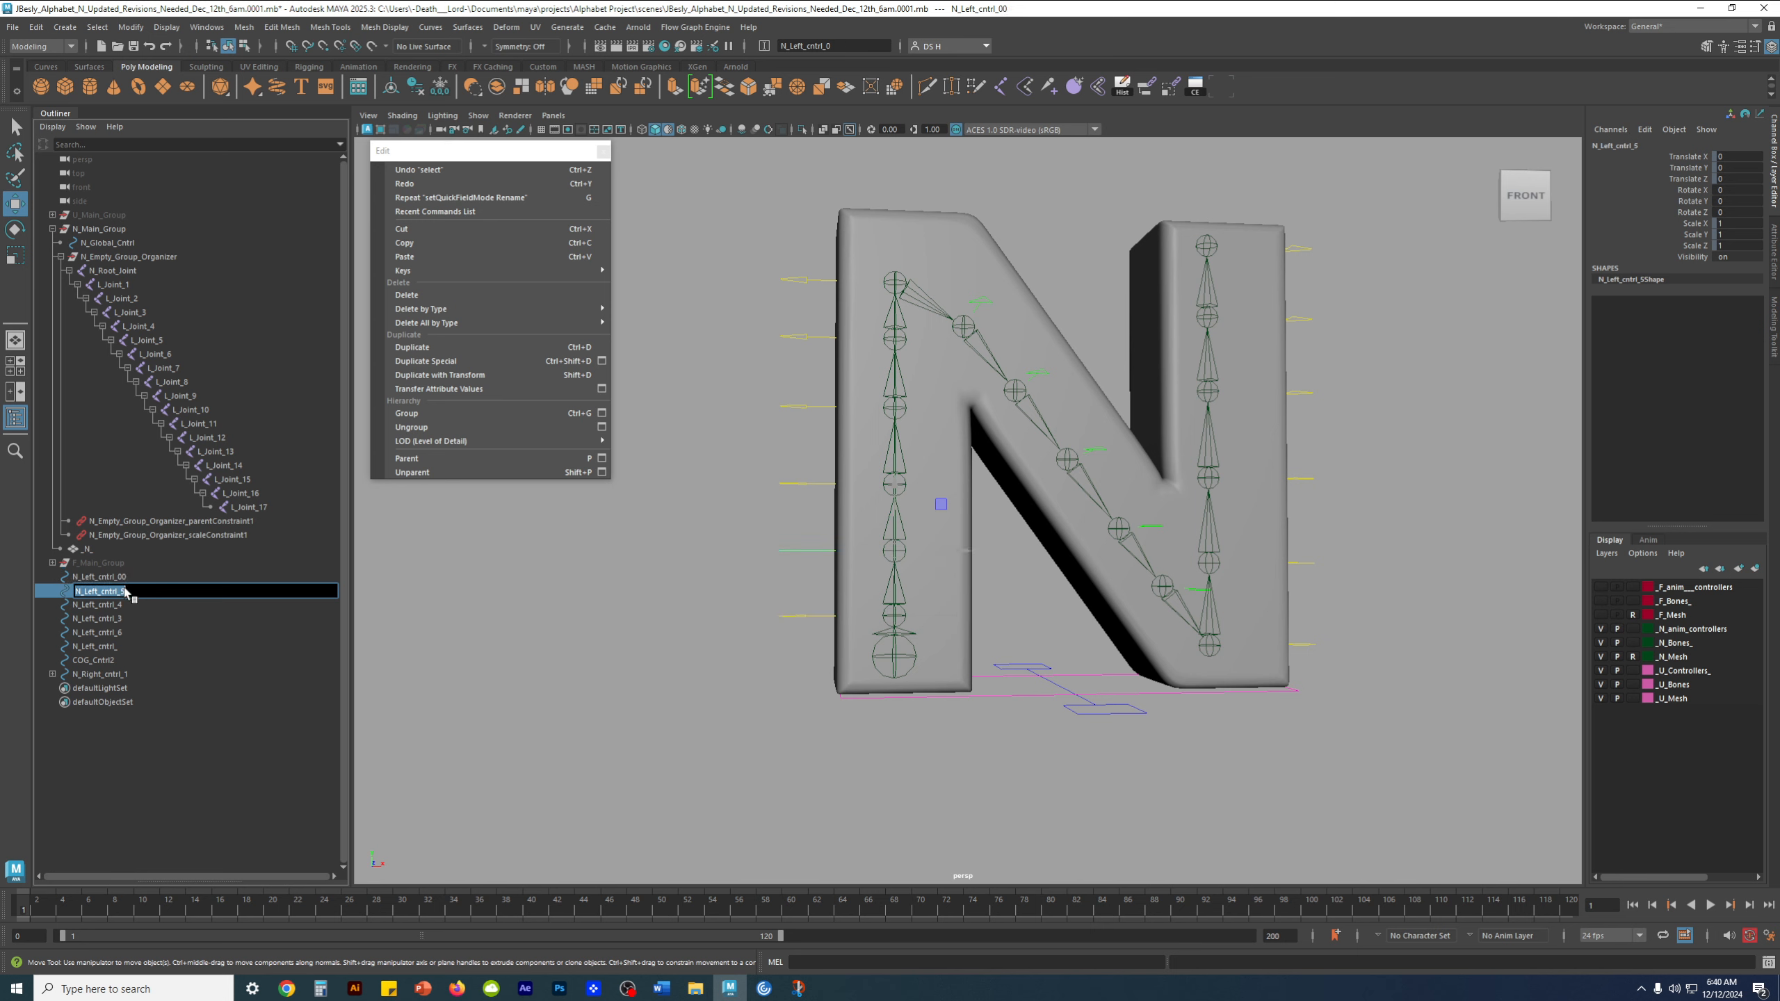
left_click(123, 593)
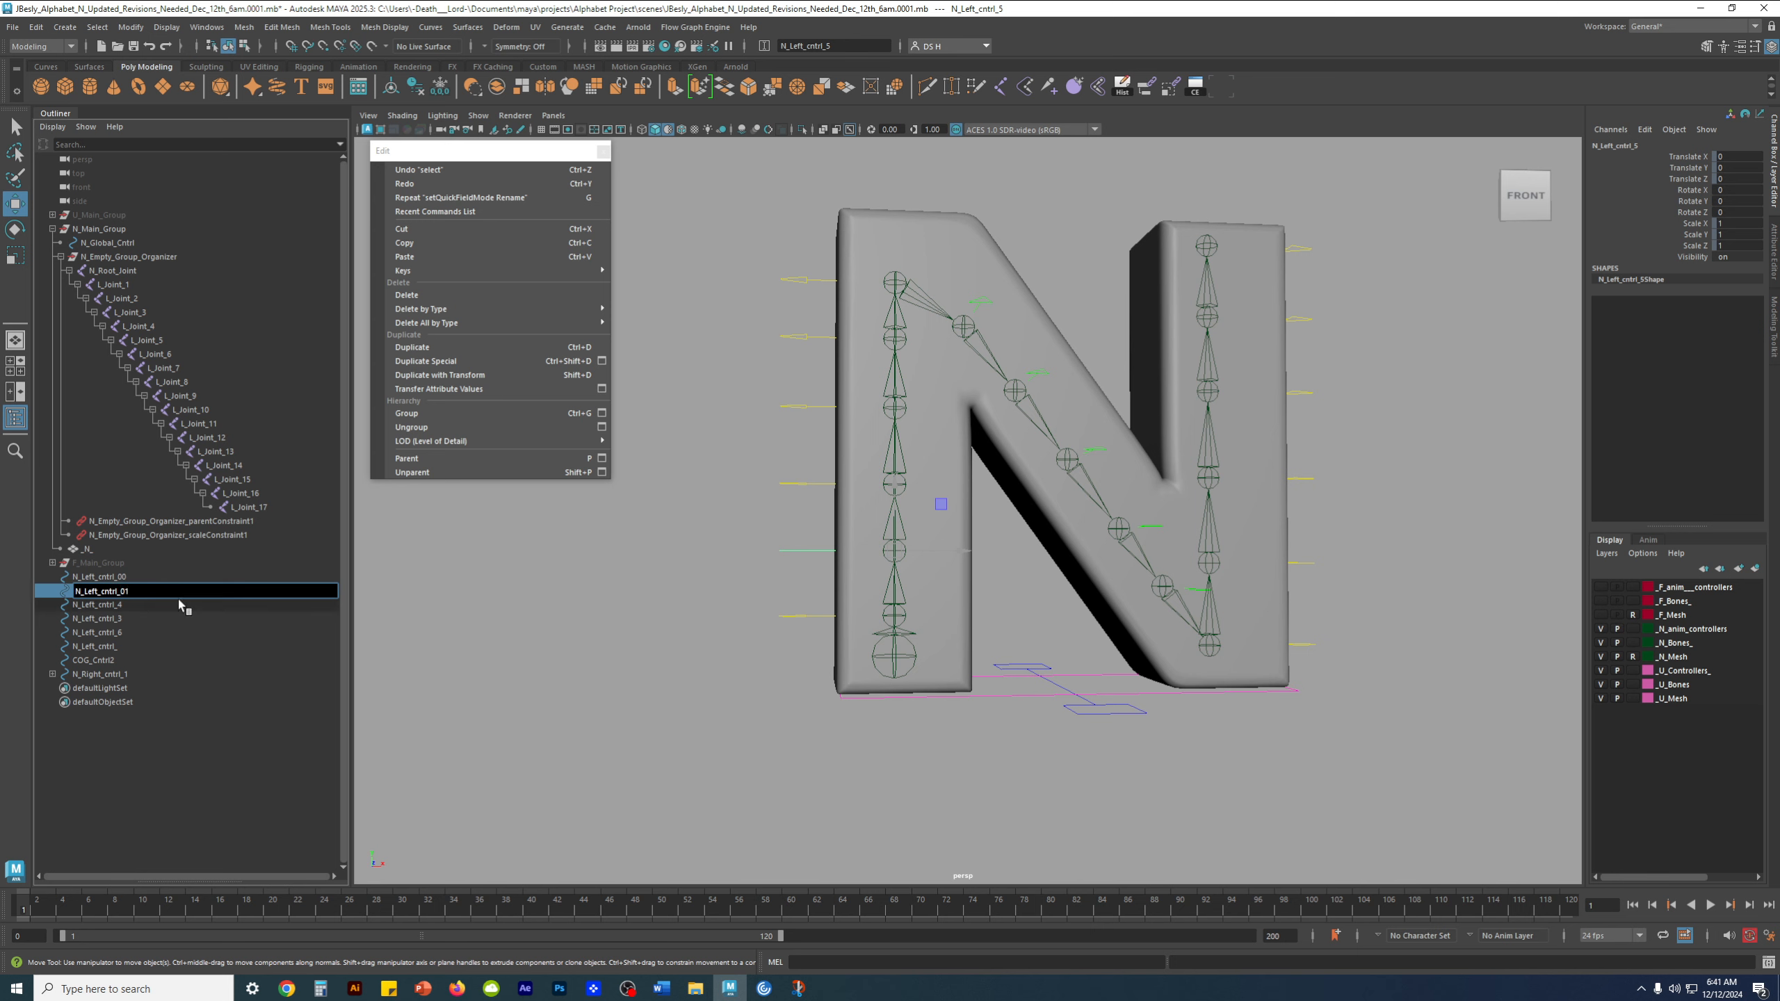
Rename control N_Left_cntrl_4, the third from the base of the left stem, as N_Left_cntrl_02
left_click(143, 606)
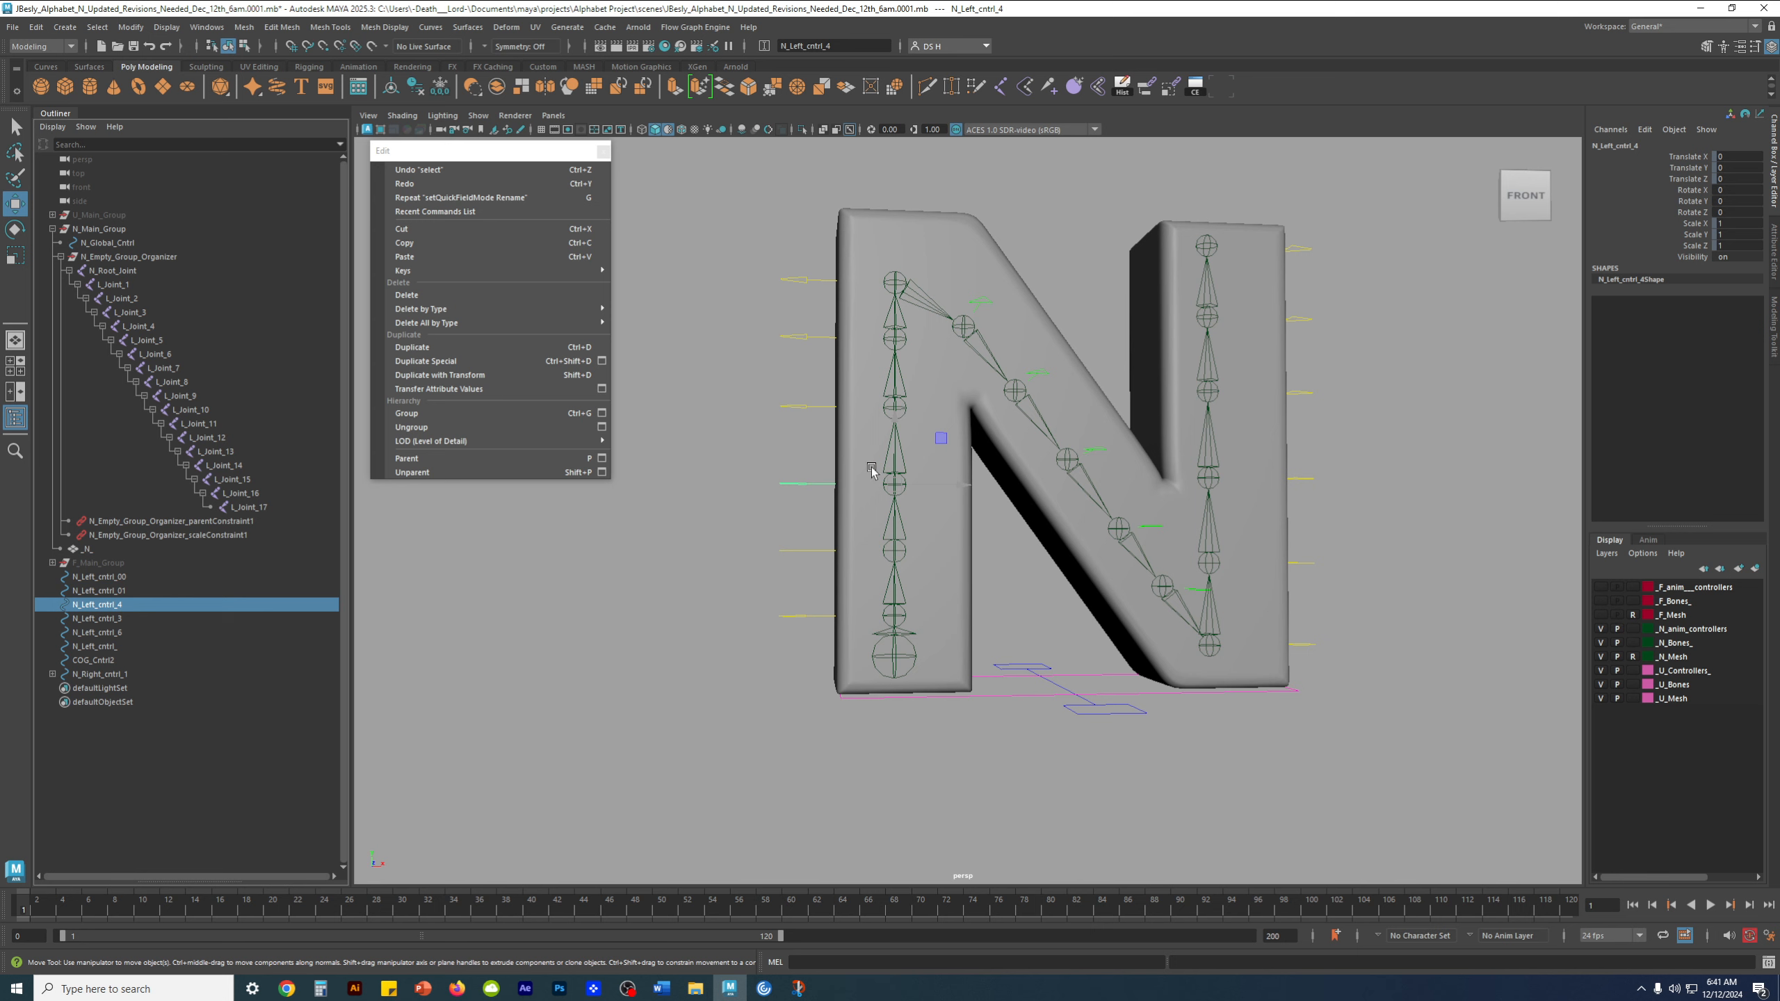
double_click(158, 604)
key("BackSpace")
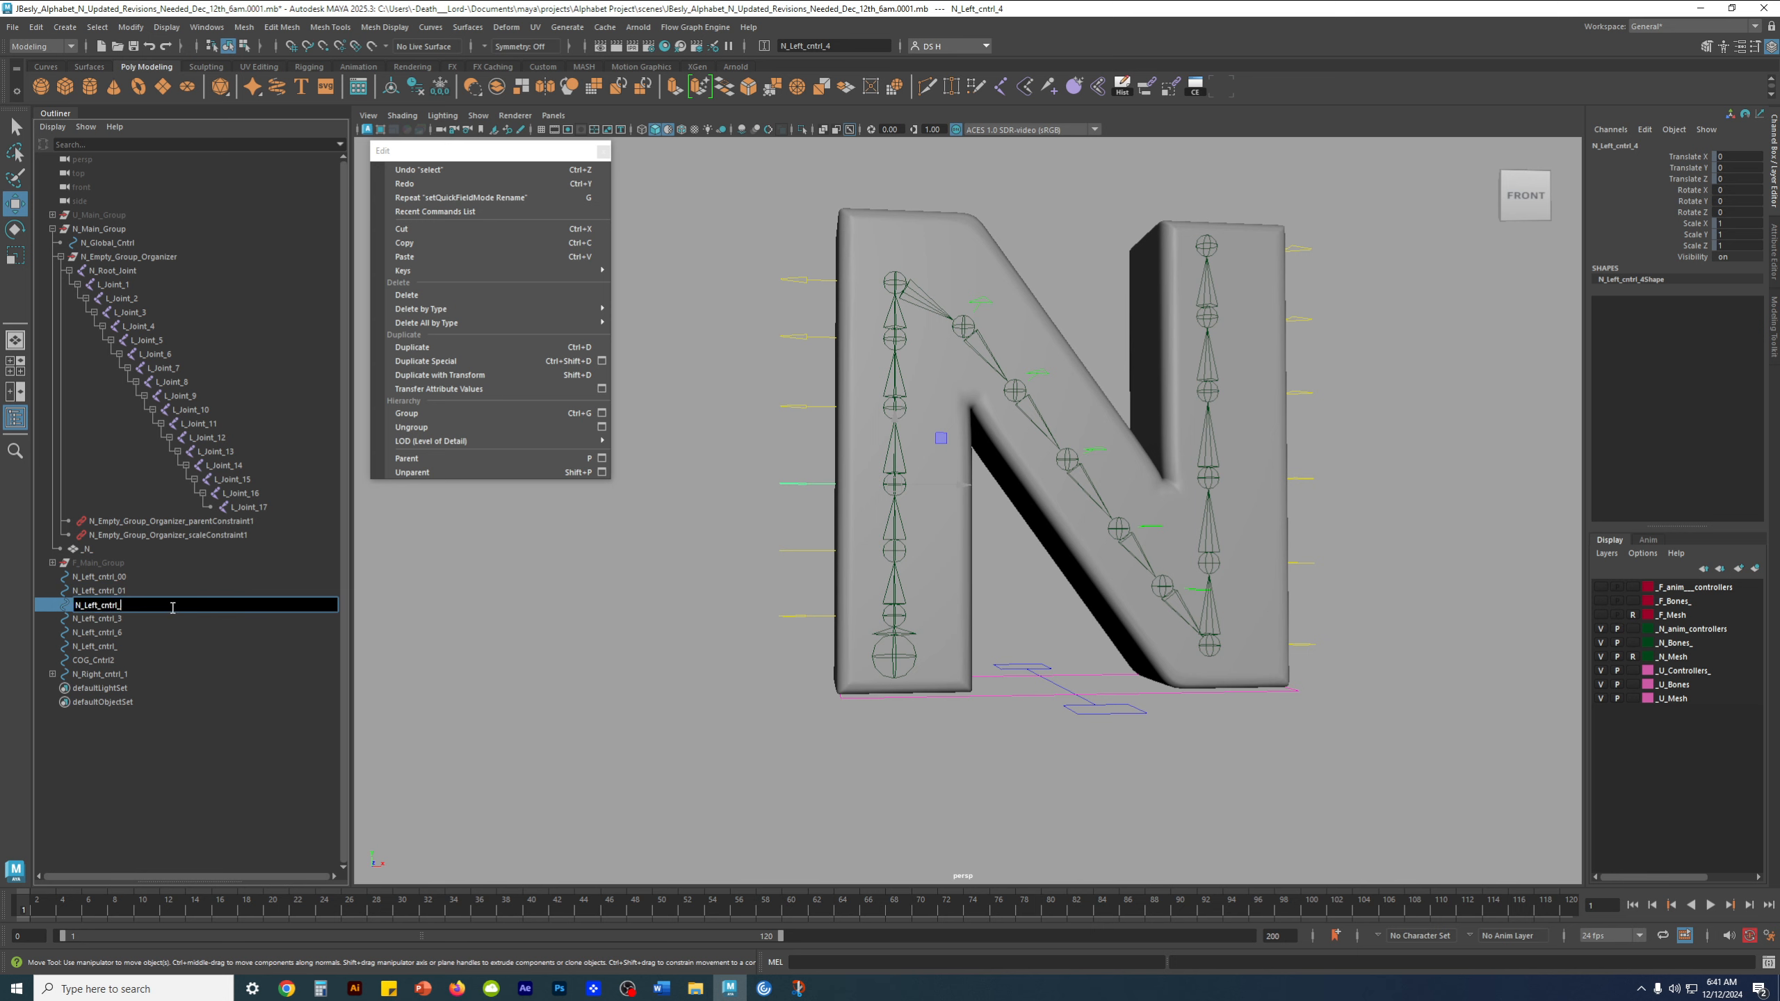
type("02")
key("Return")
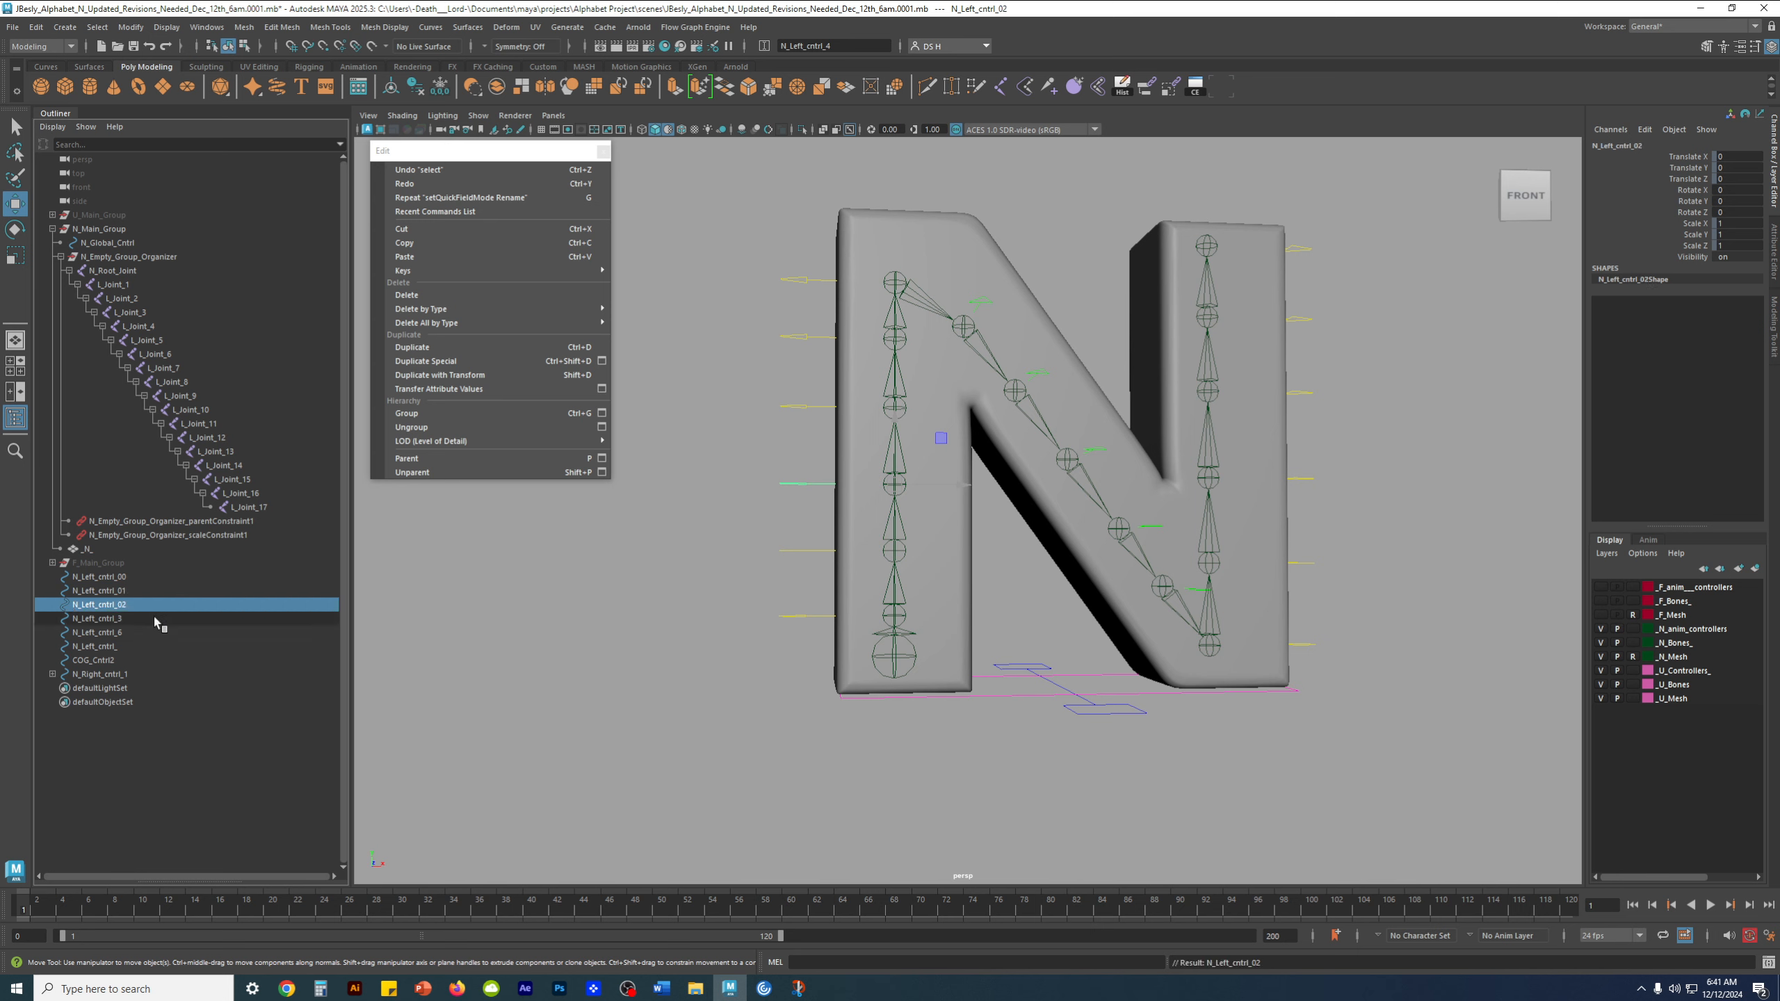
Rename control N_Left_cntrl_3, the fourth from the base of the left stem, as N_Left_cntrl_03
left_click(133, 618)
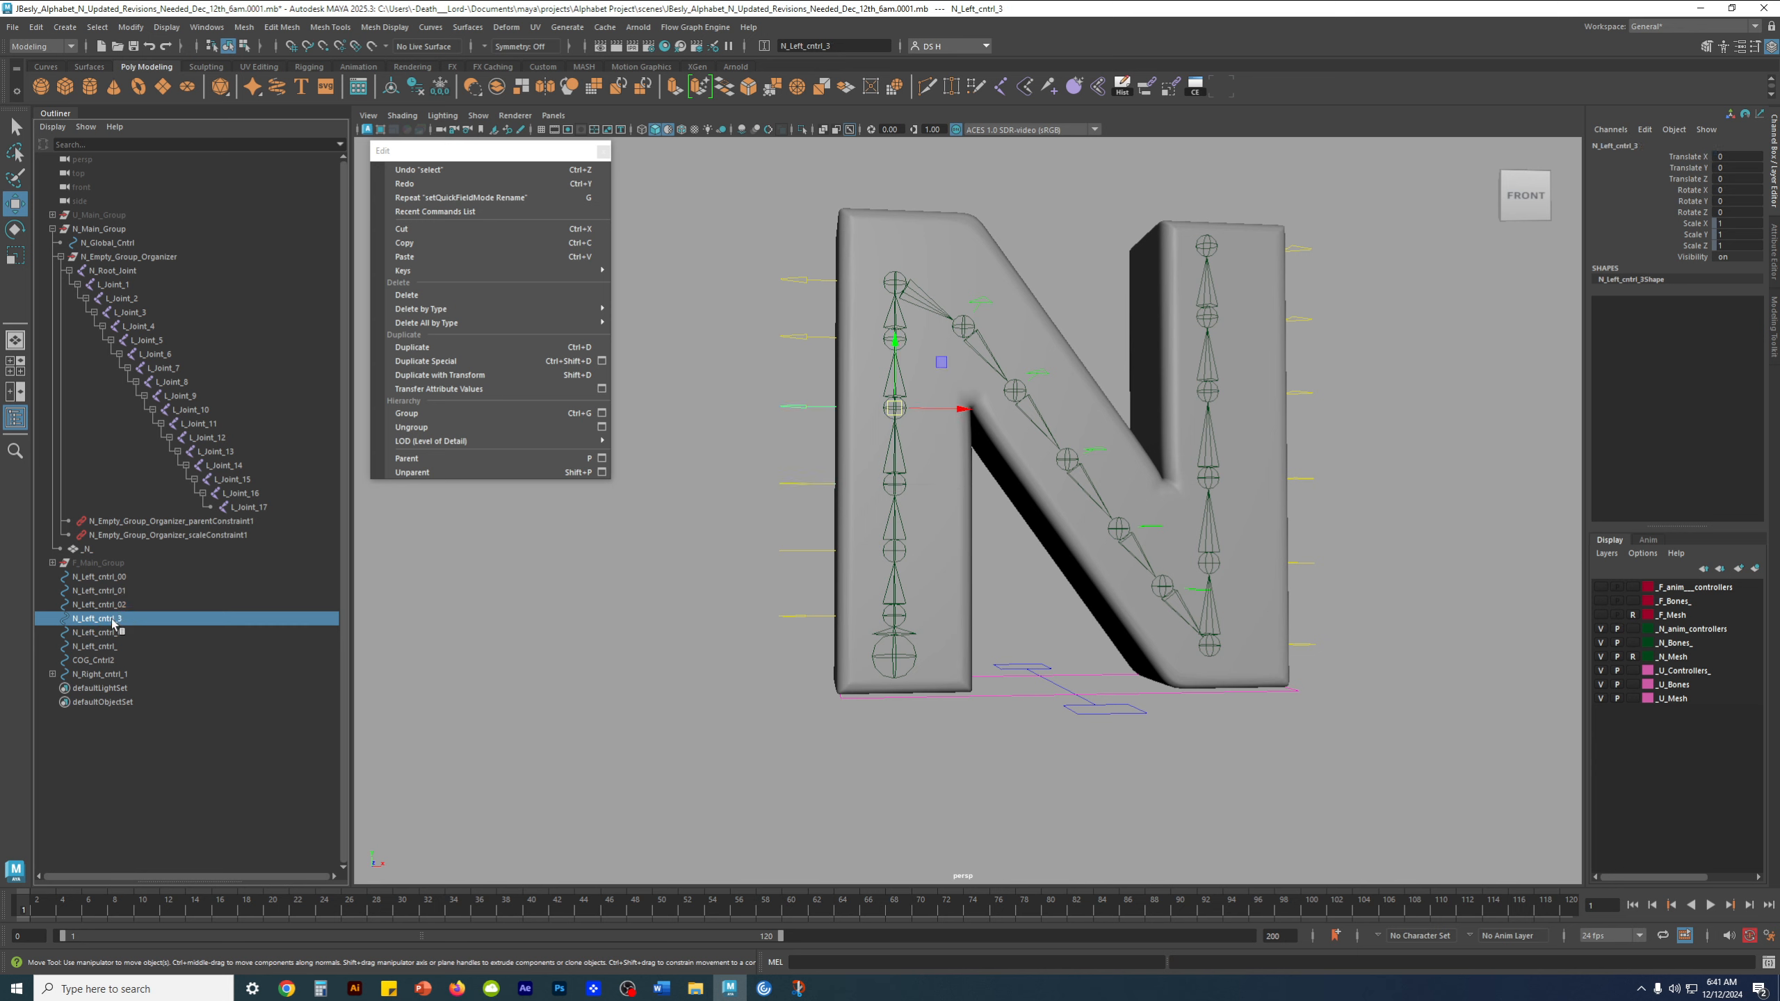
double_click(140, 620)
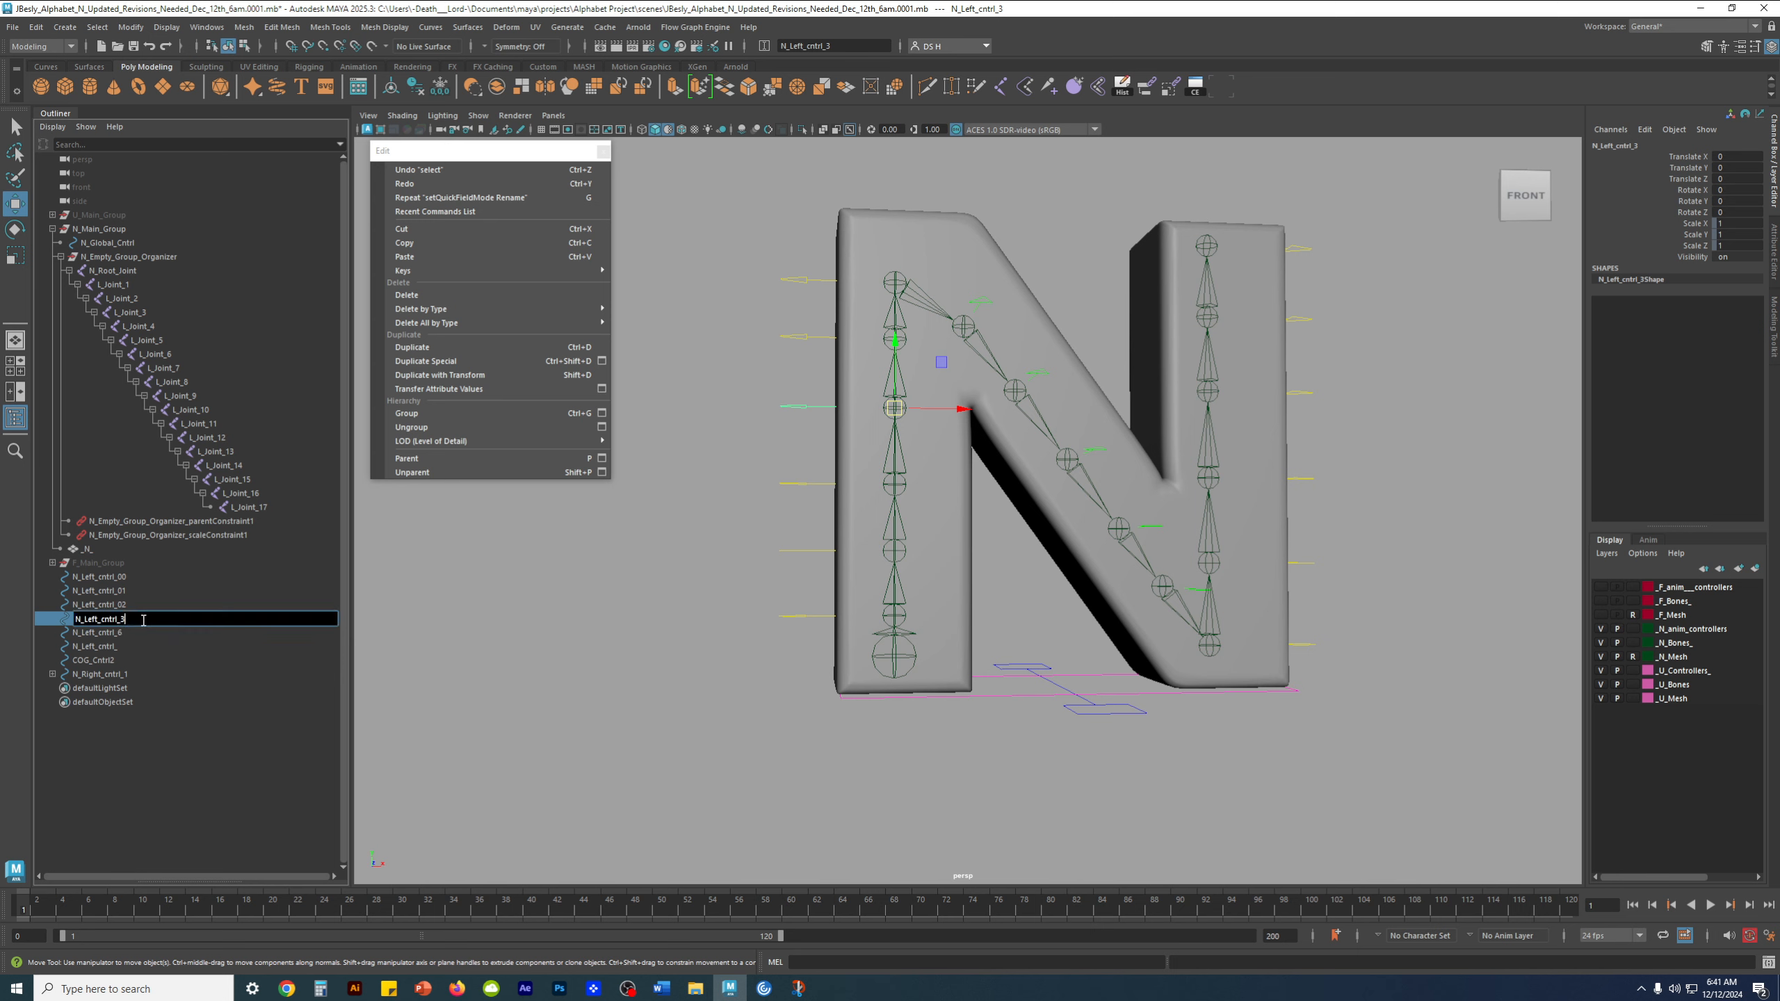
key("BackSpace")
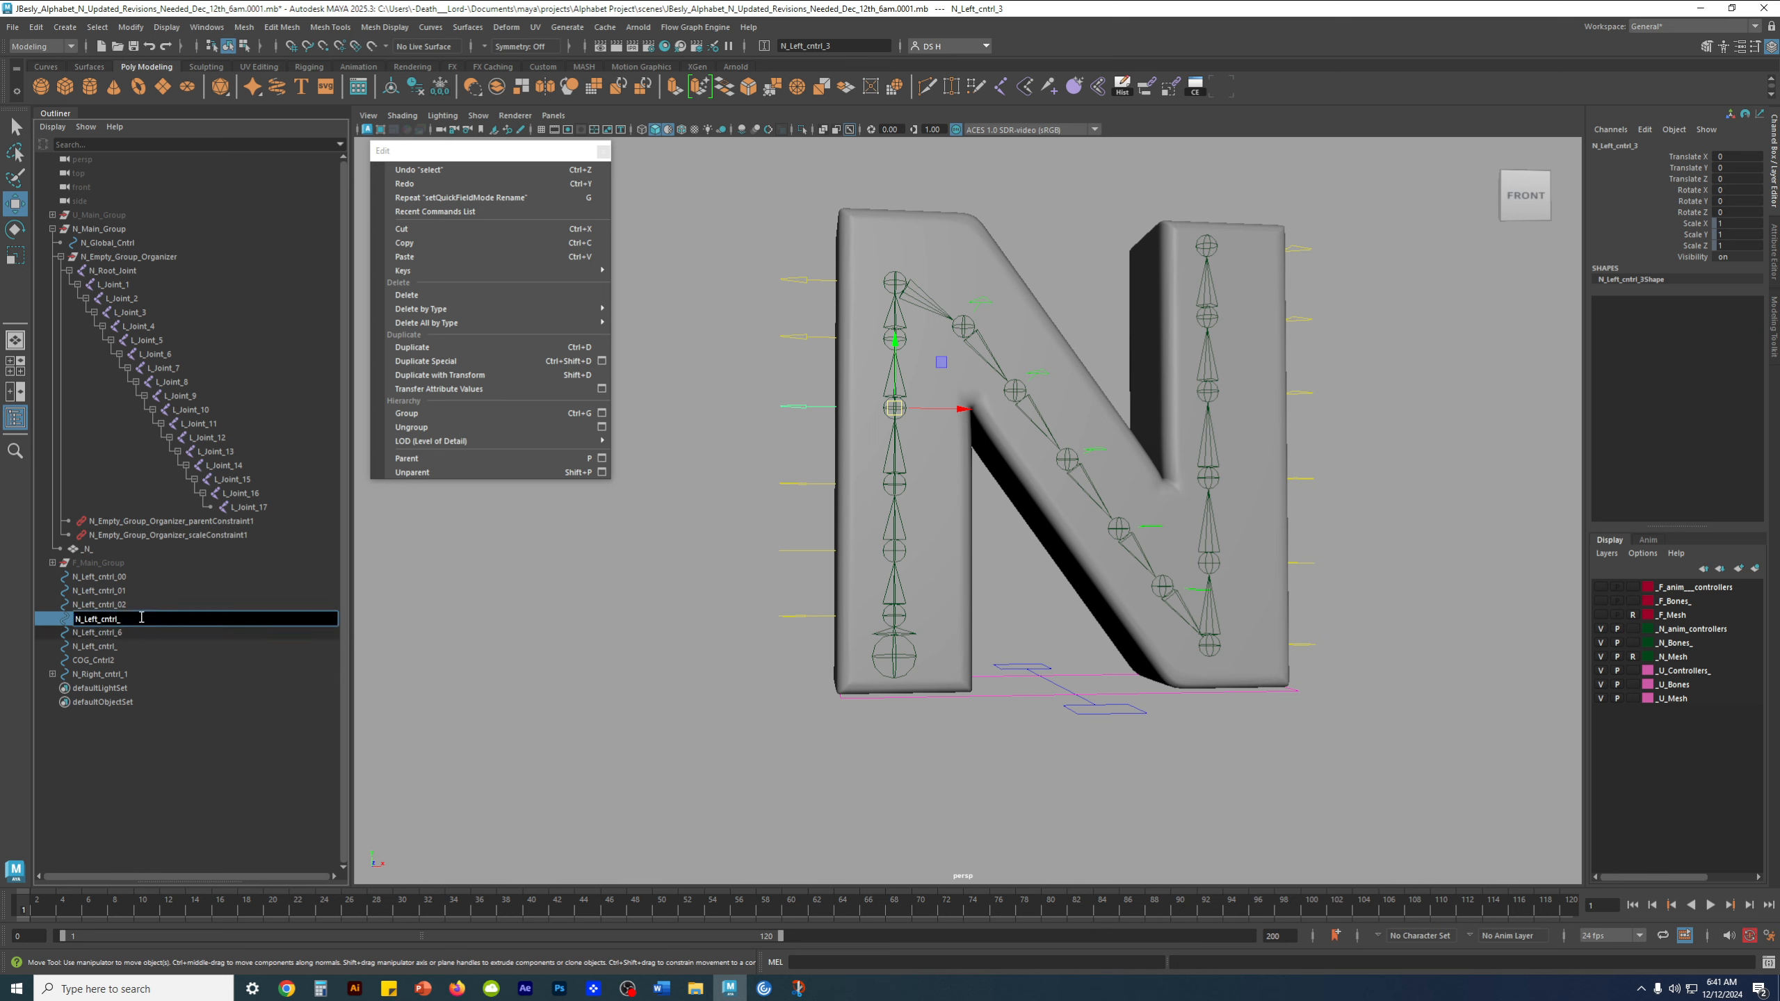
type("03")
key("Return")
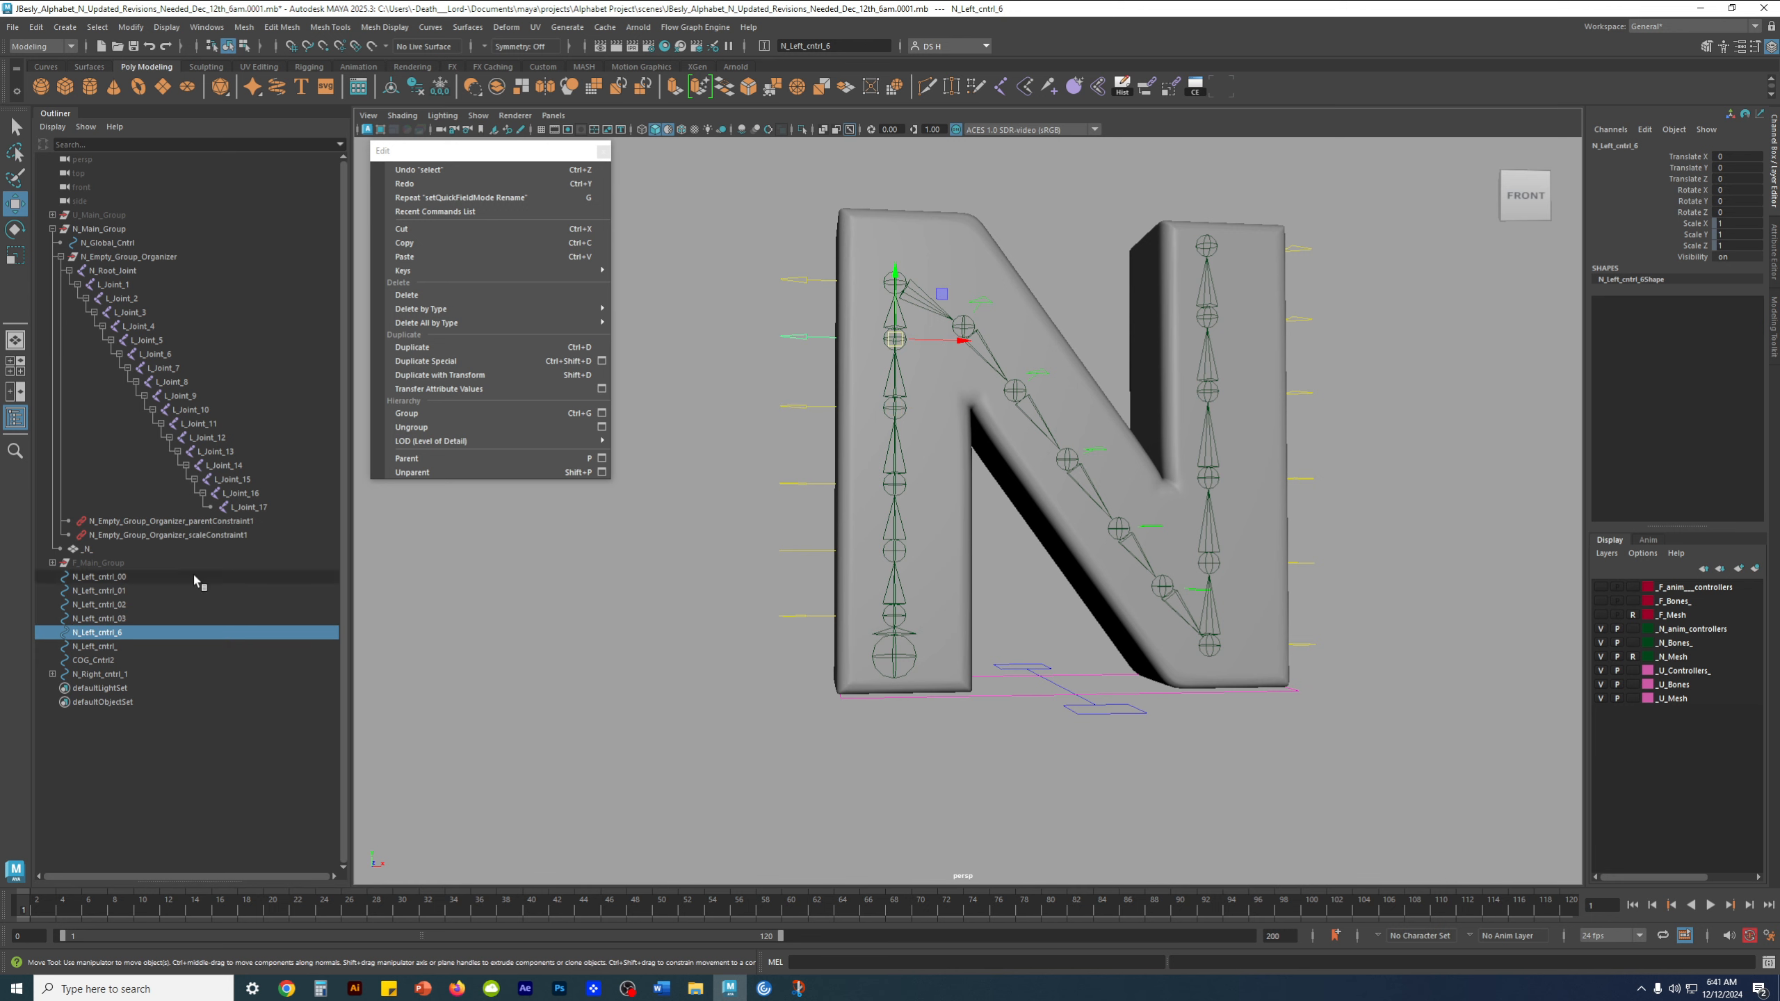
Rename N_Left_cntrl_6, the second-highest control on the left stem, as N_Left_cntrl_04
double_click(132, 633)
left_click(156, 636)
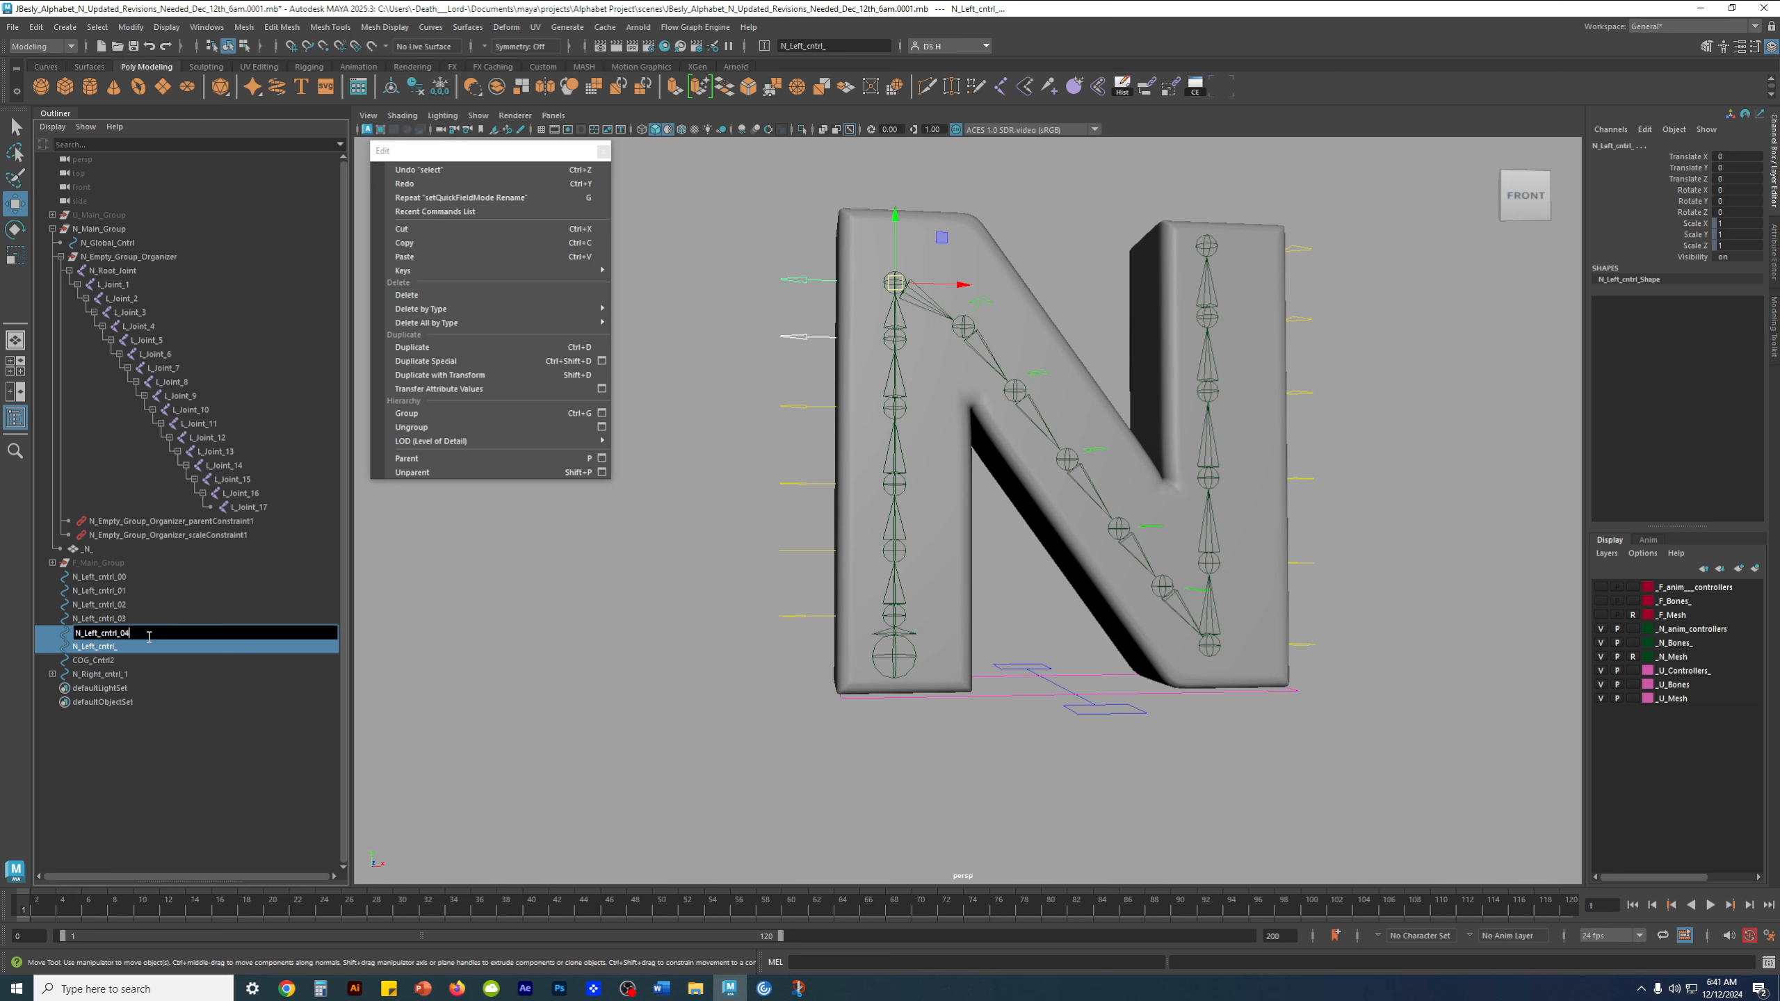
key("Return")
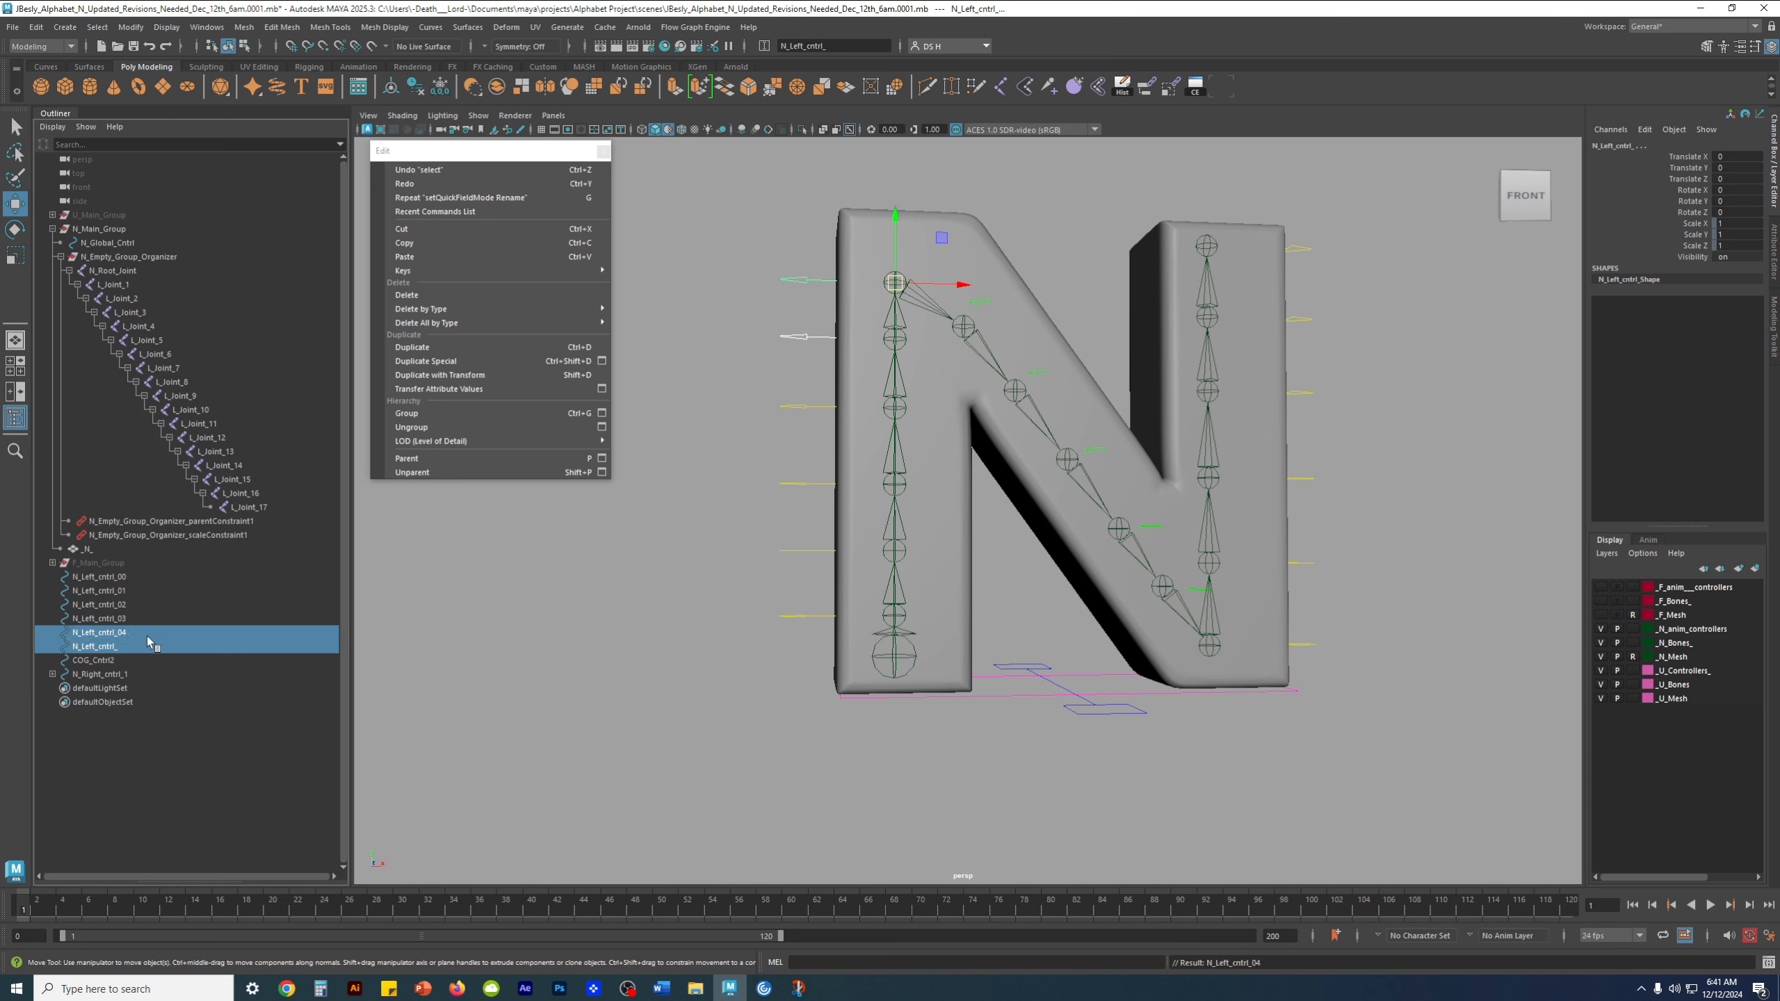
left_click(123, 628)
left_click(123, 621)
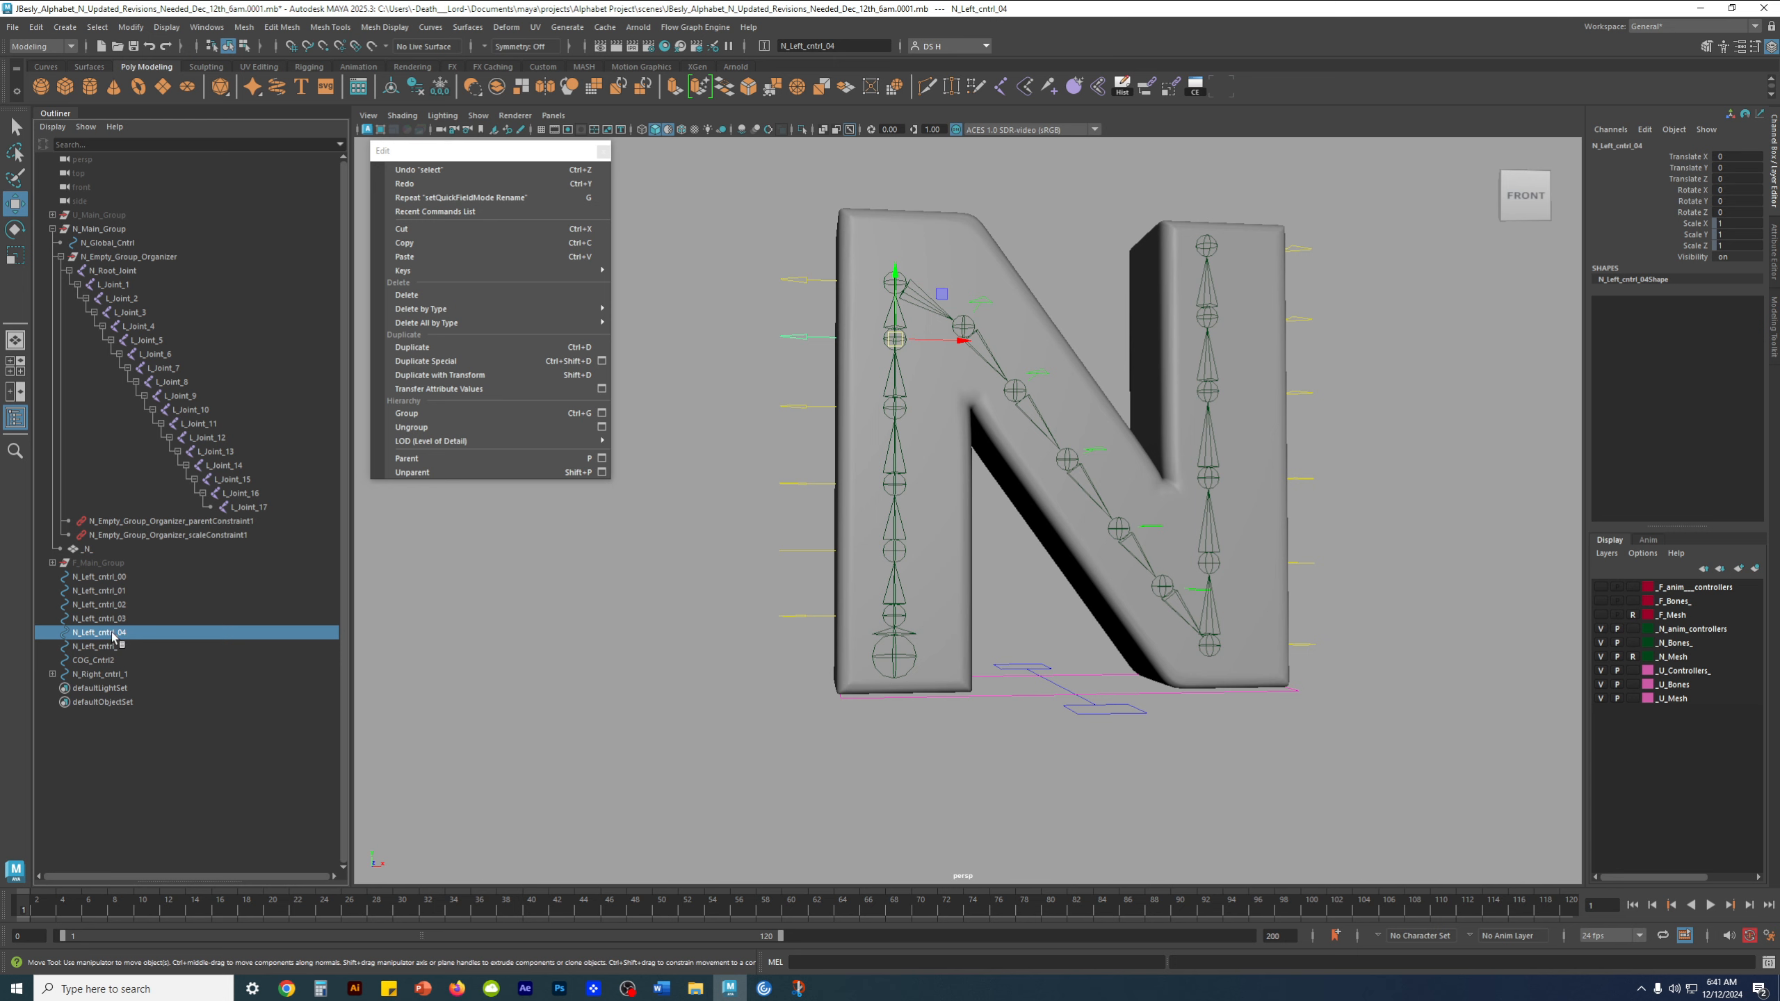
Rename the unnumbered N_Left_cntrl_, the highest control on the left stem, as N_Left_cntrl_05
left_click(112, 650)
double_click(112, 646)
left_click(136, 647)
type("05")
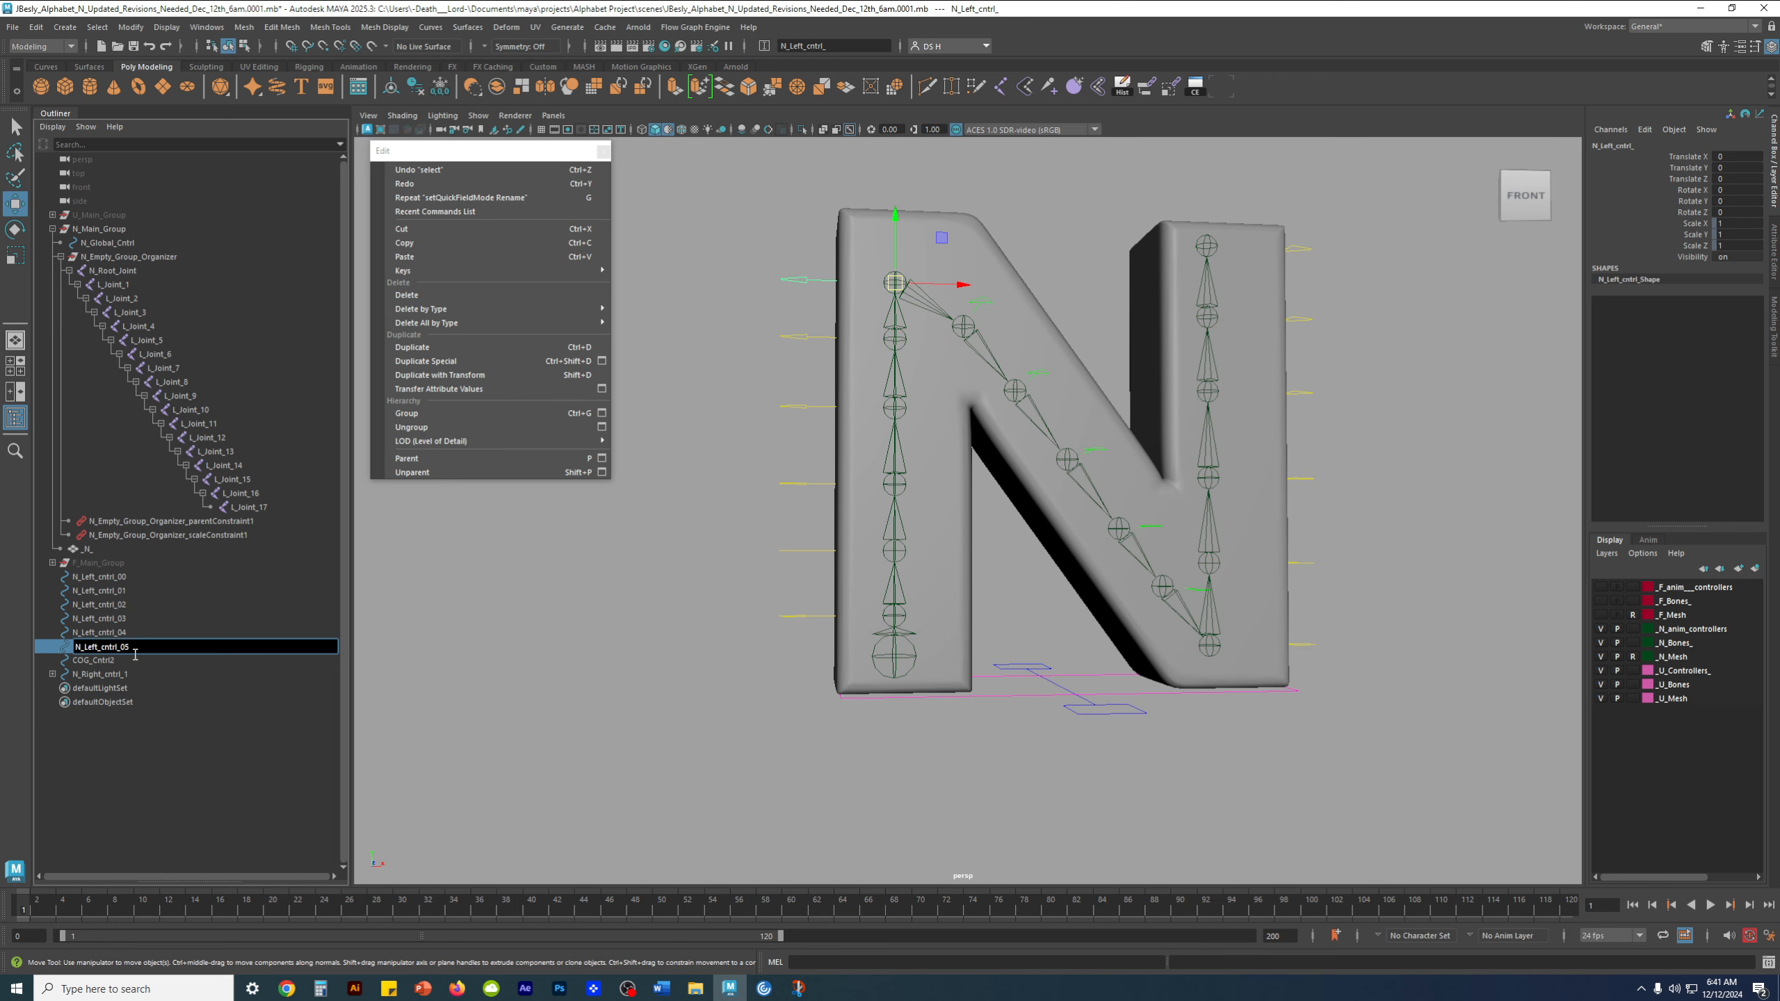
key("Return")
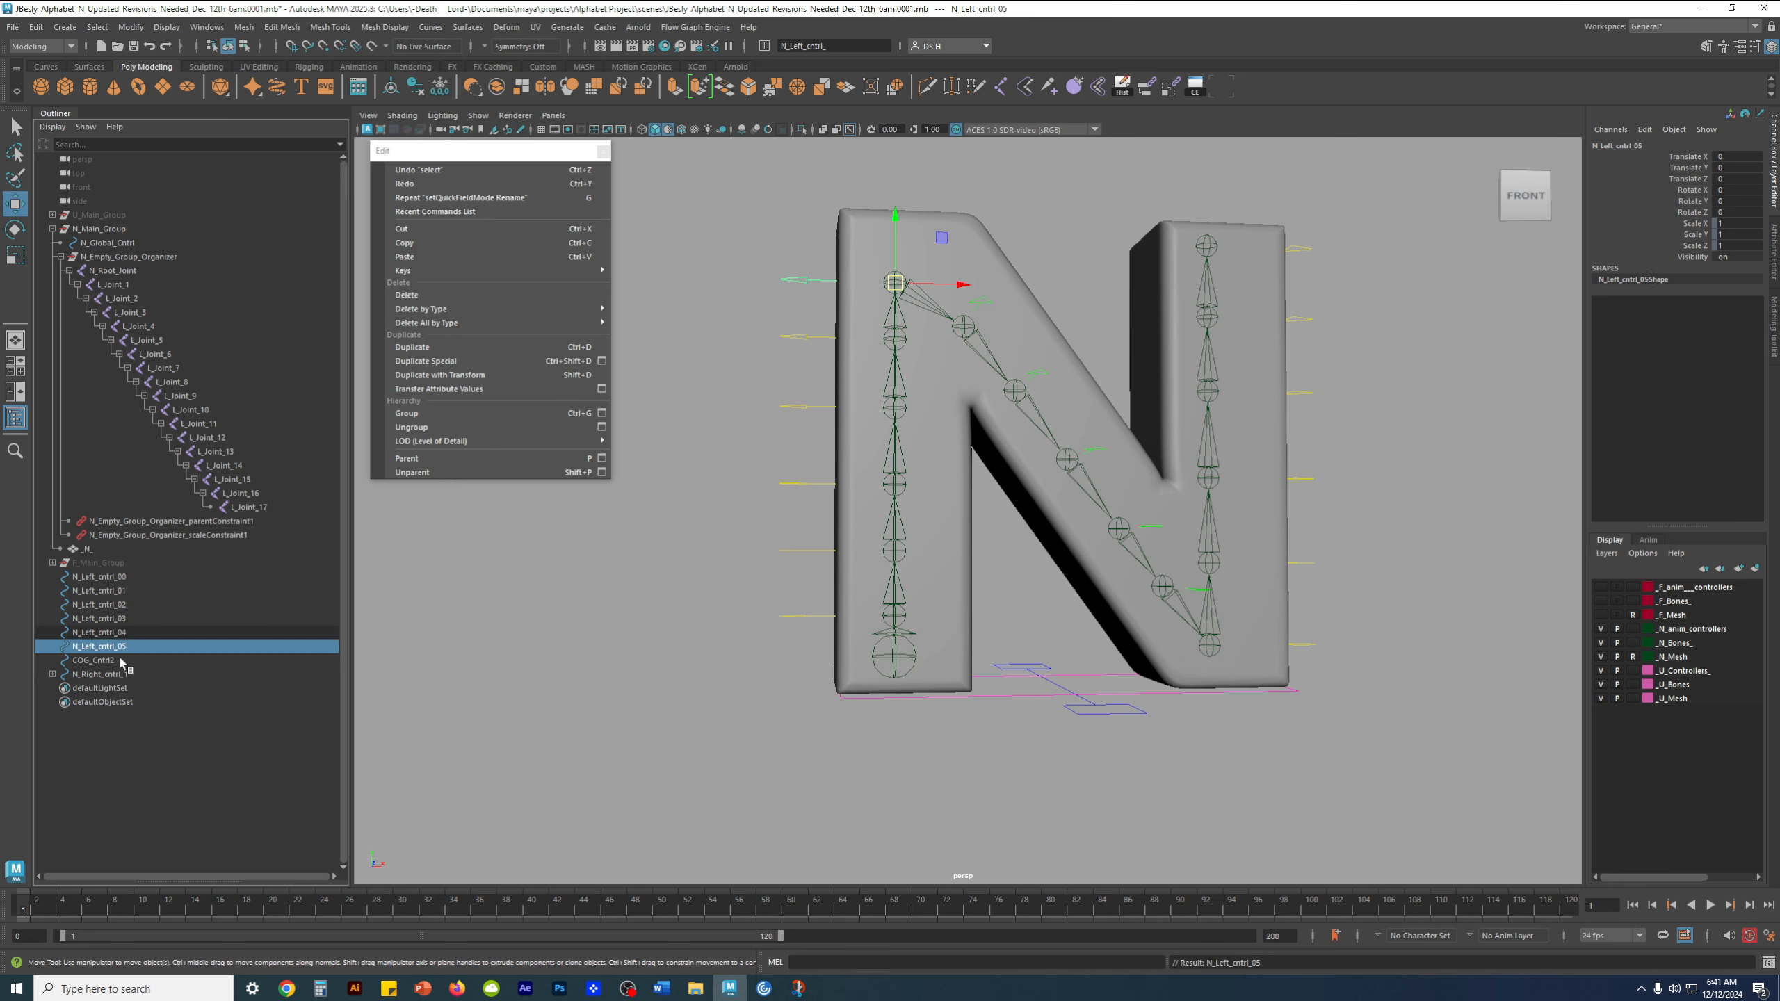
left_click(146, 802)
Rename the center-of-gravity control COG_Cntrl2 as N_COG_Cntrl and clear the selection
left_click(109, 661)
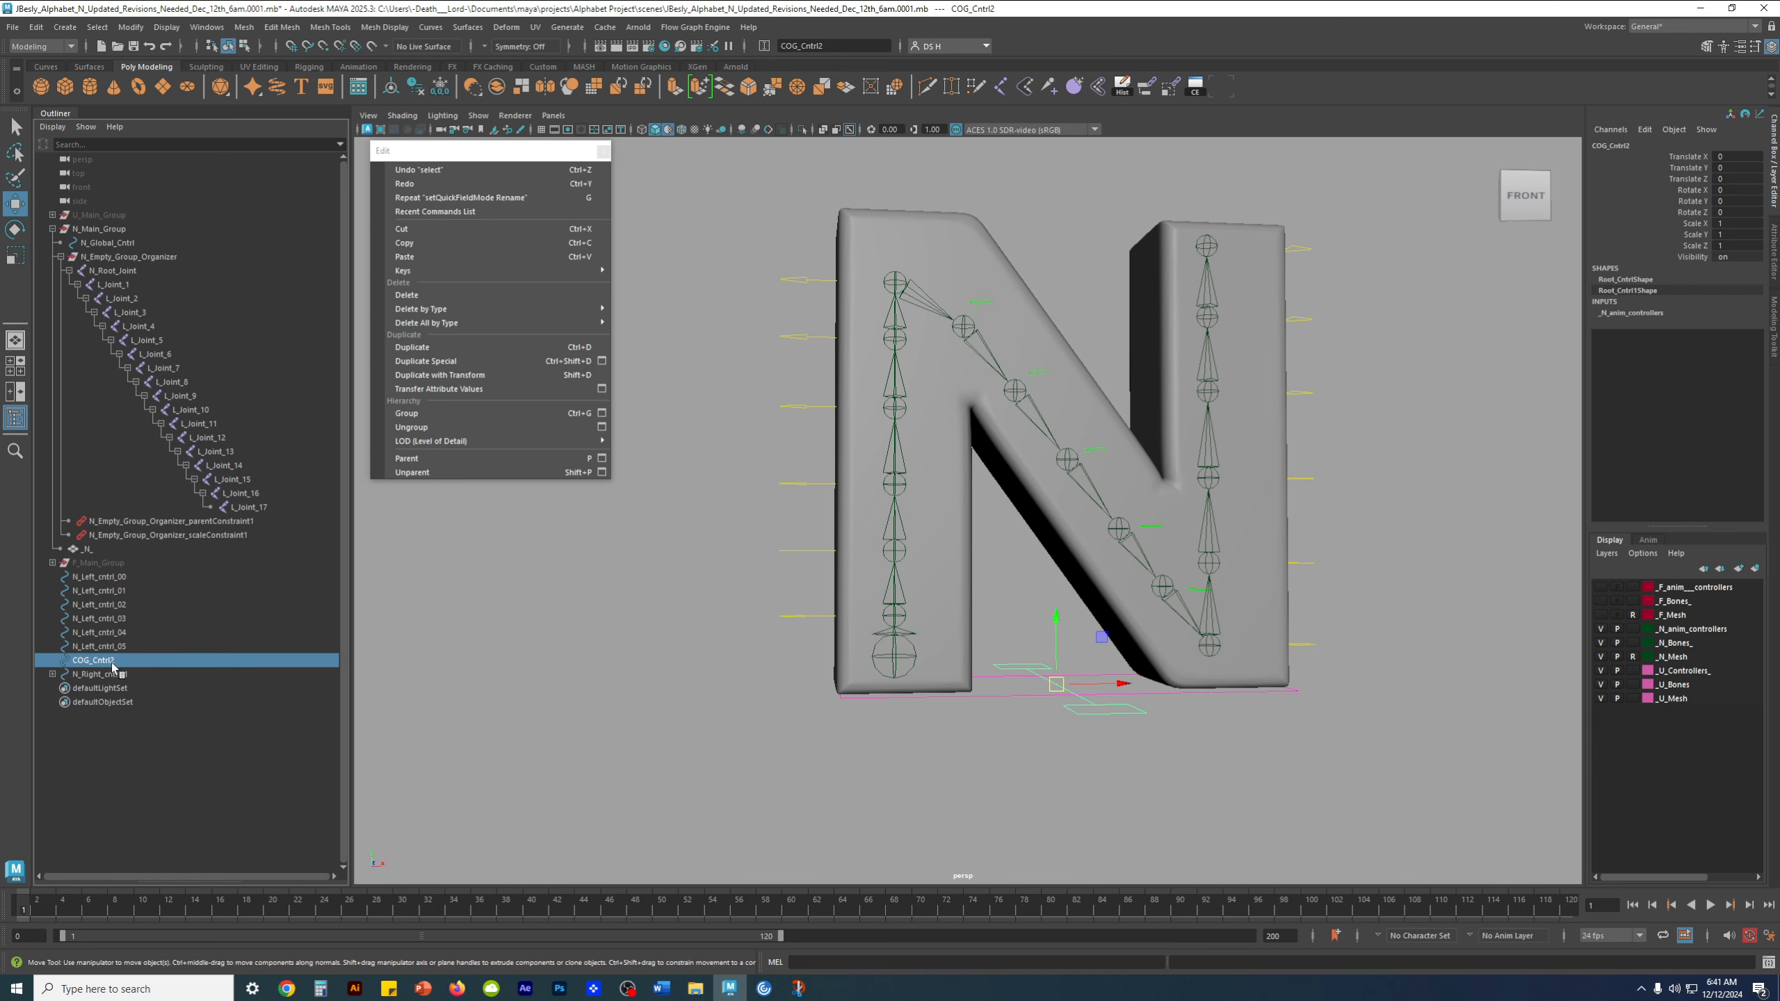
double_click(102, 664)
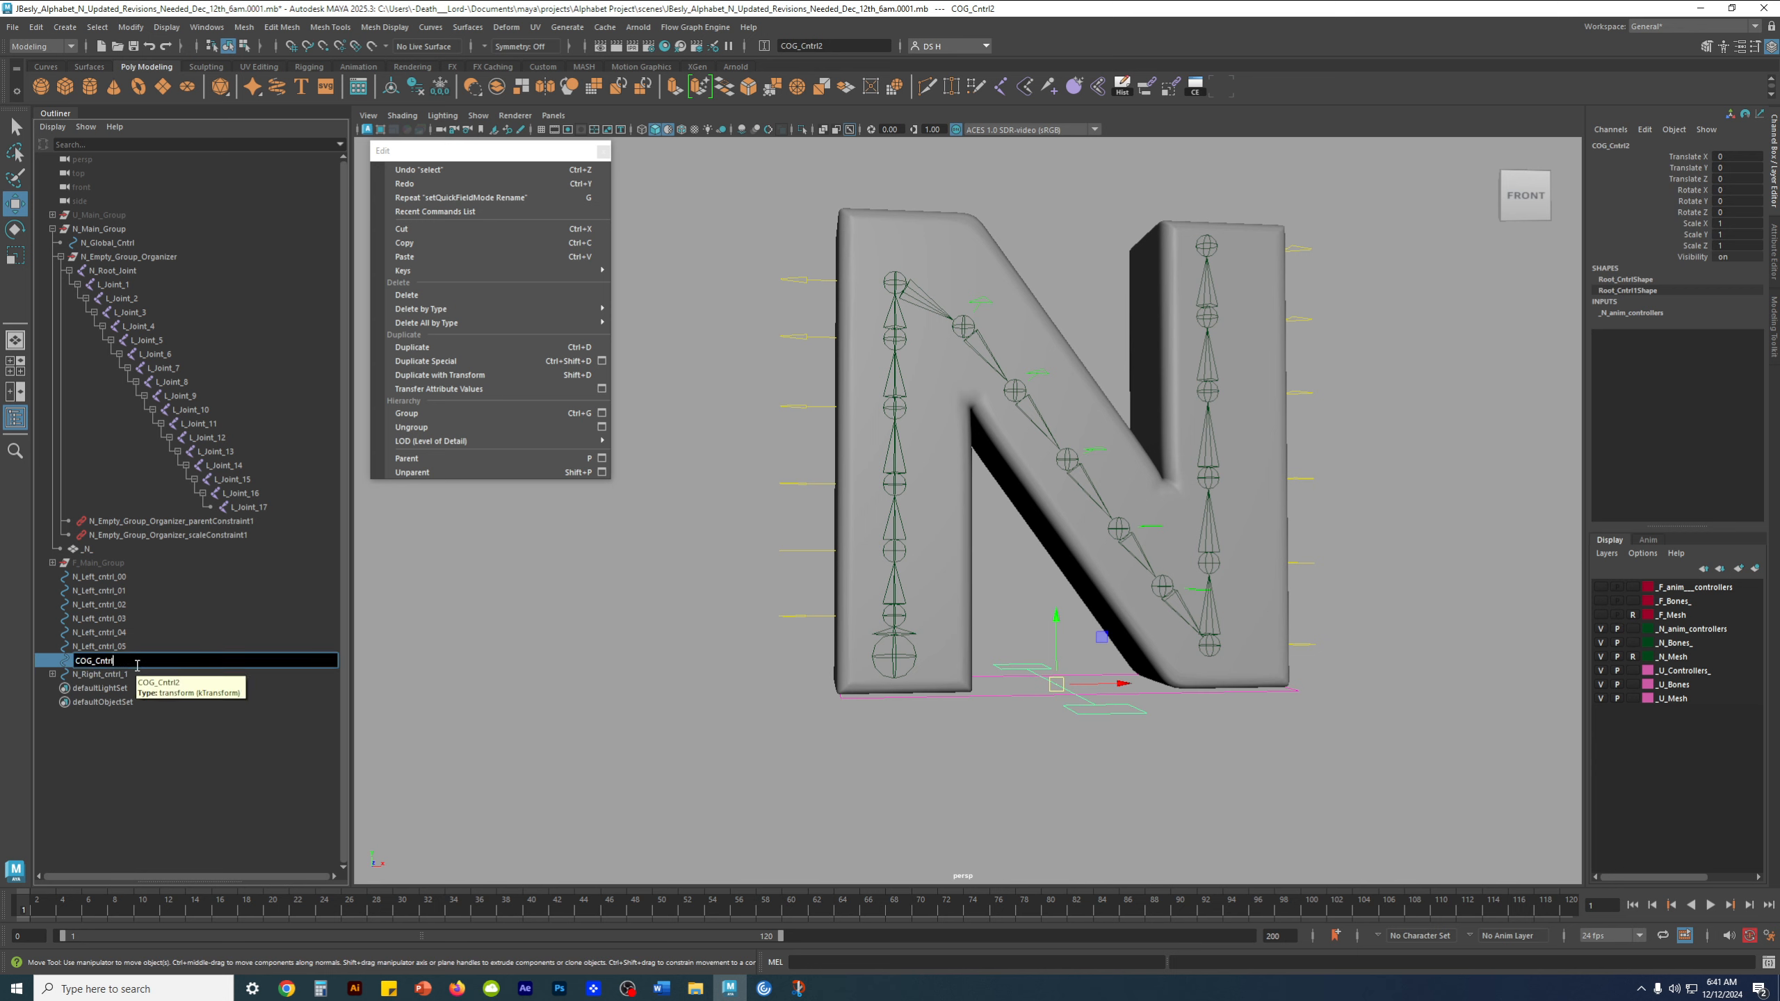
left_click(75, 662)
type("N_")
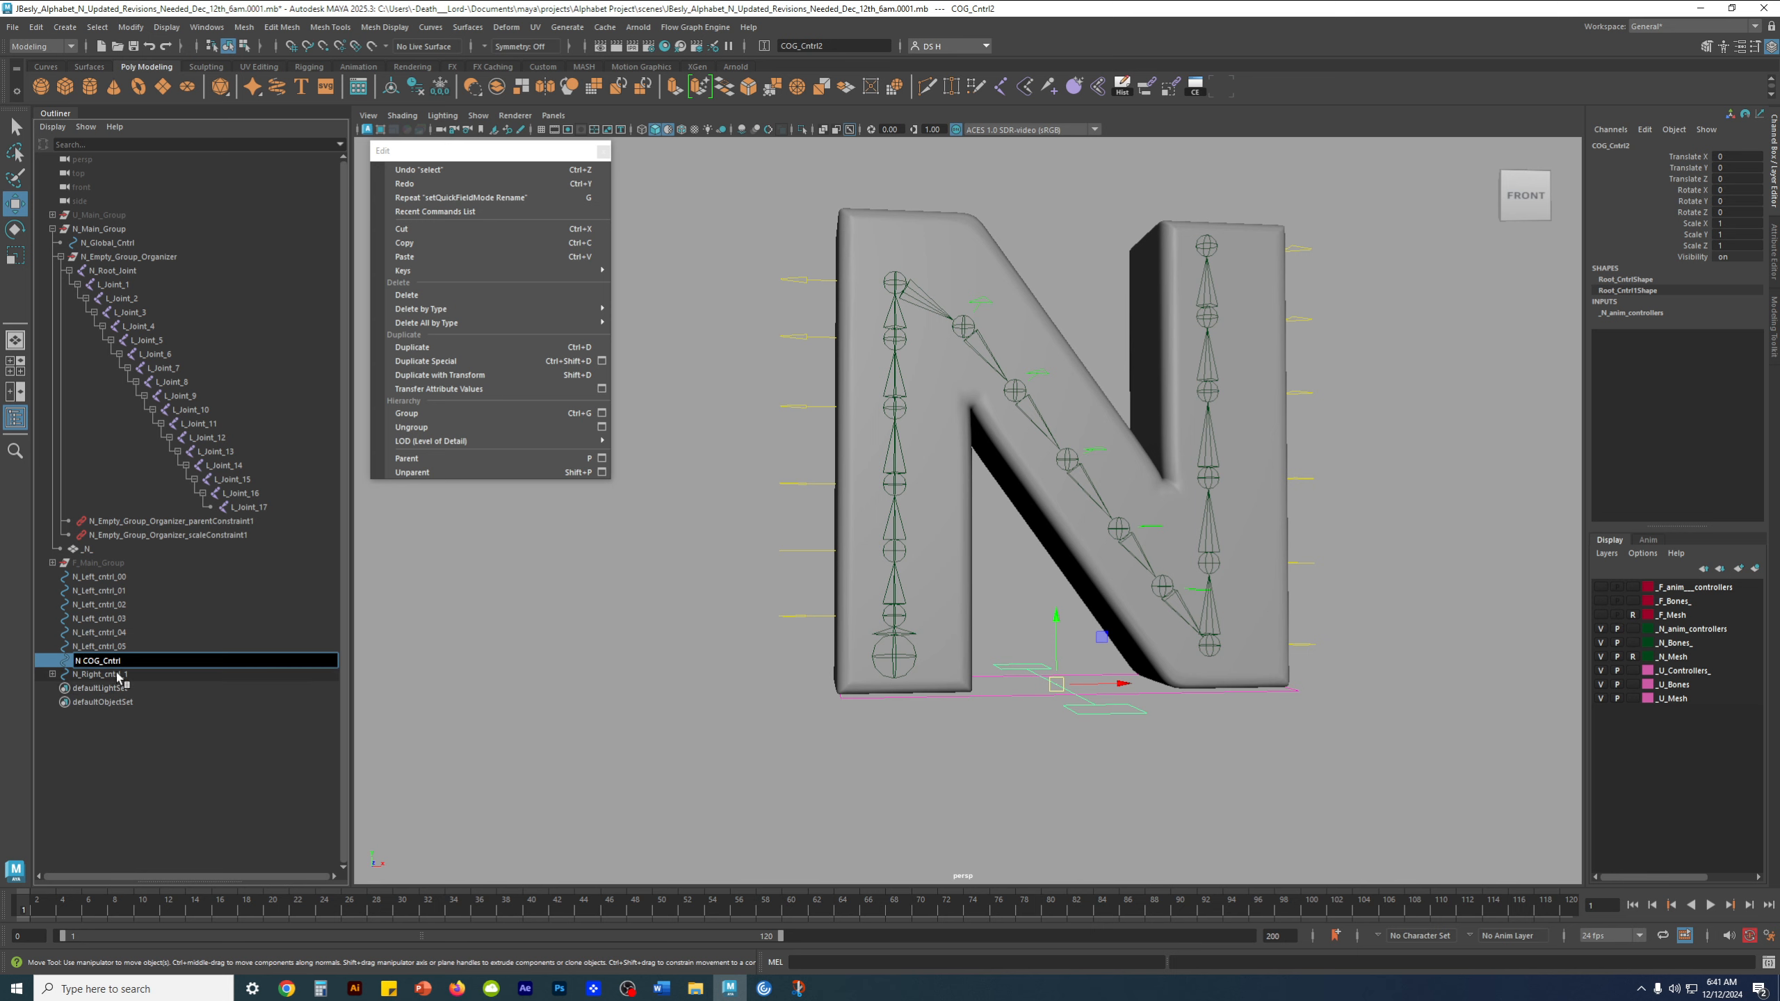
key("Return")
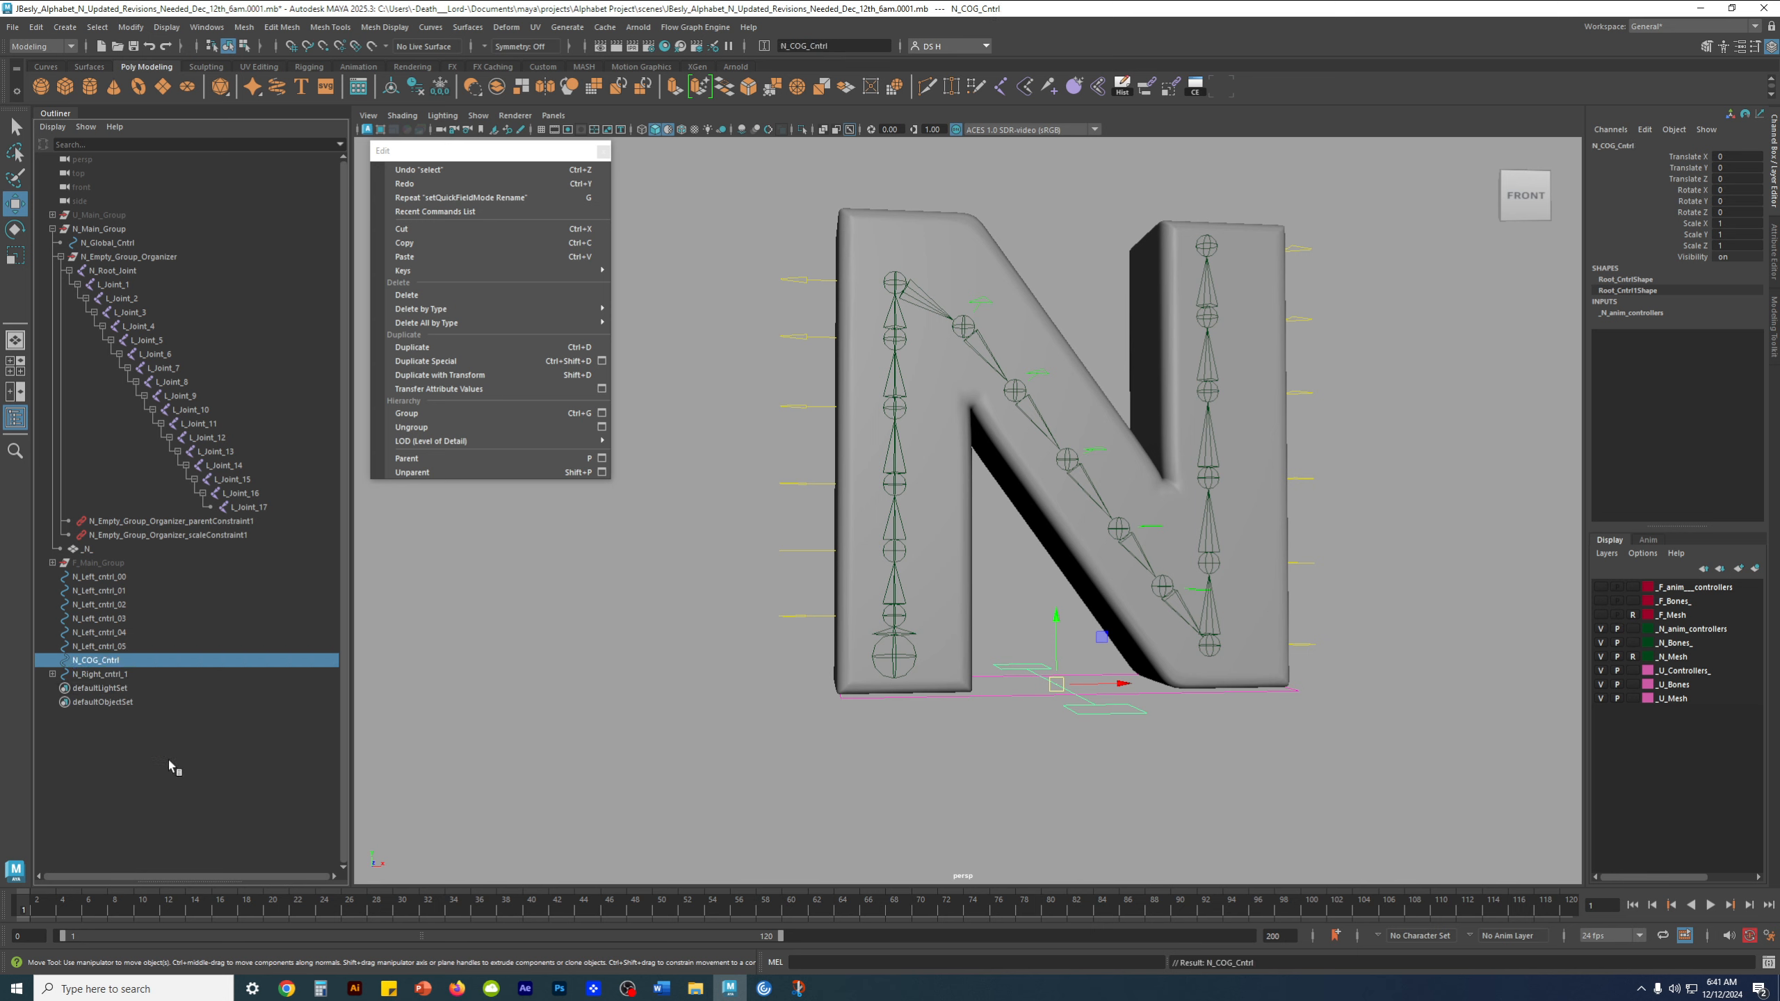
left_click(1009, 788)
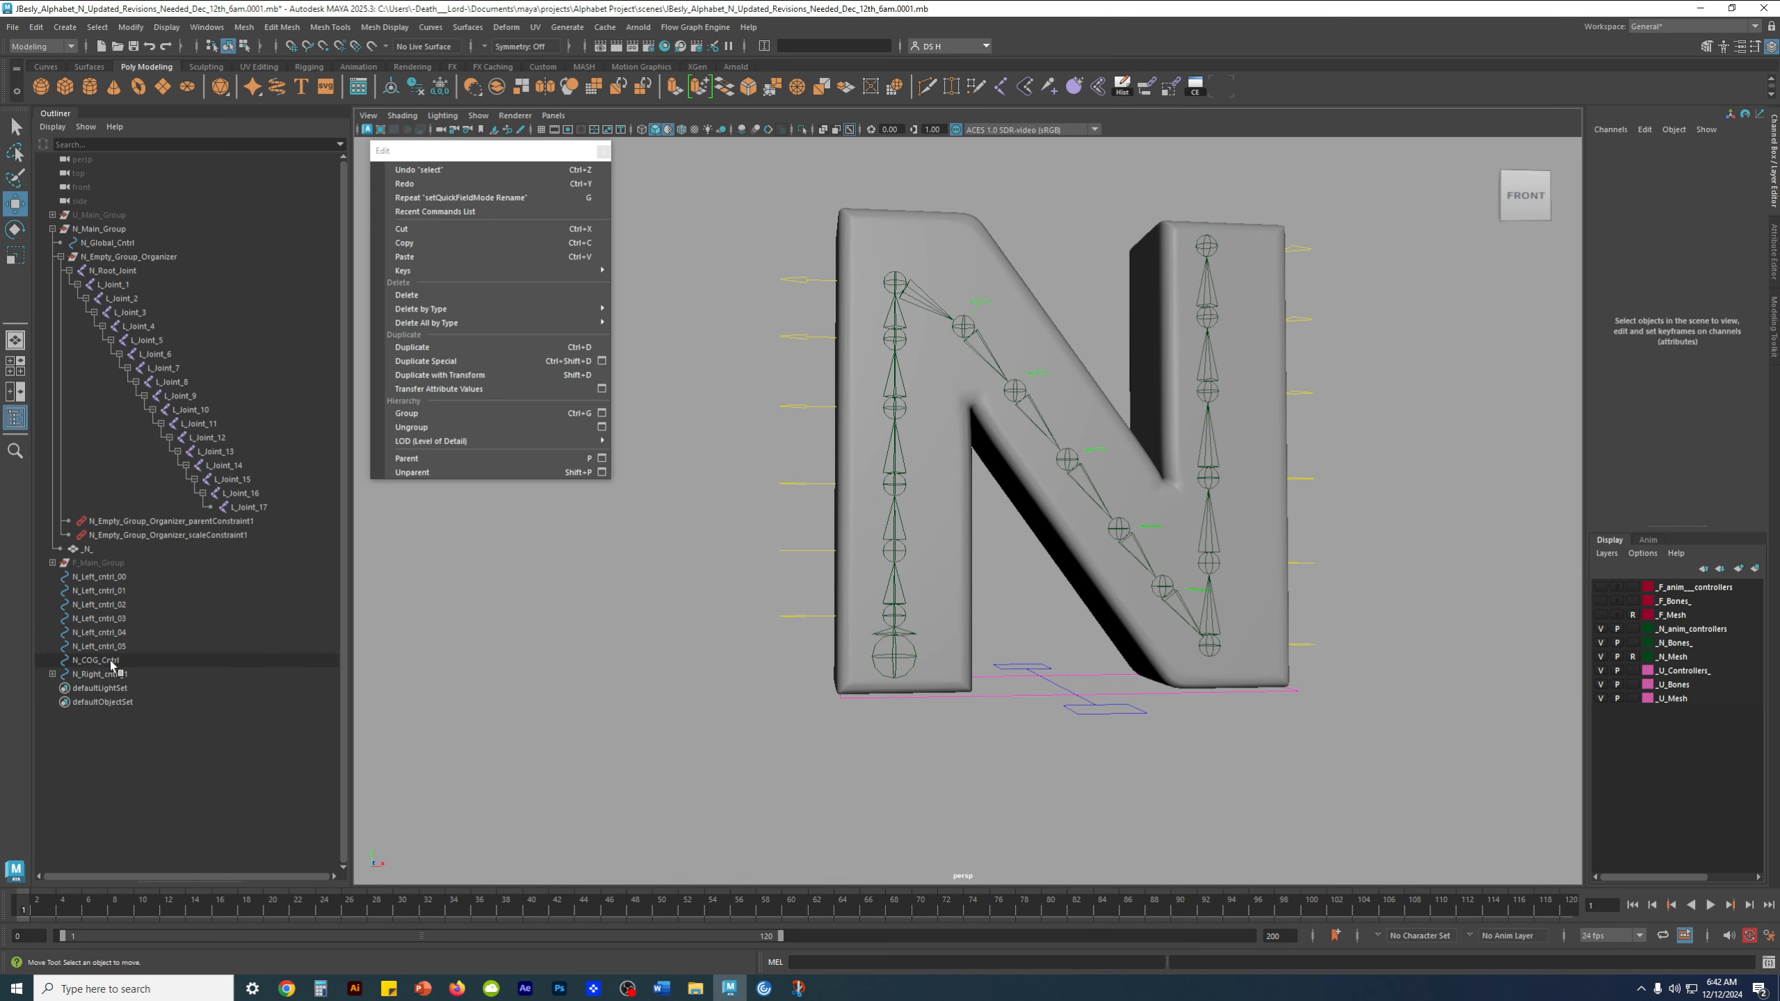
Move N_COG_Cntrl close to the root joint at the base of the left stem and hide the N_Mesh layer
scroll(731, 617, "up", 5)
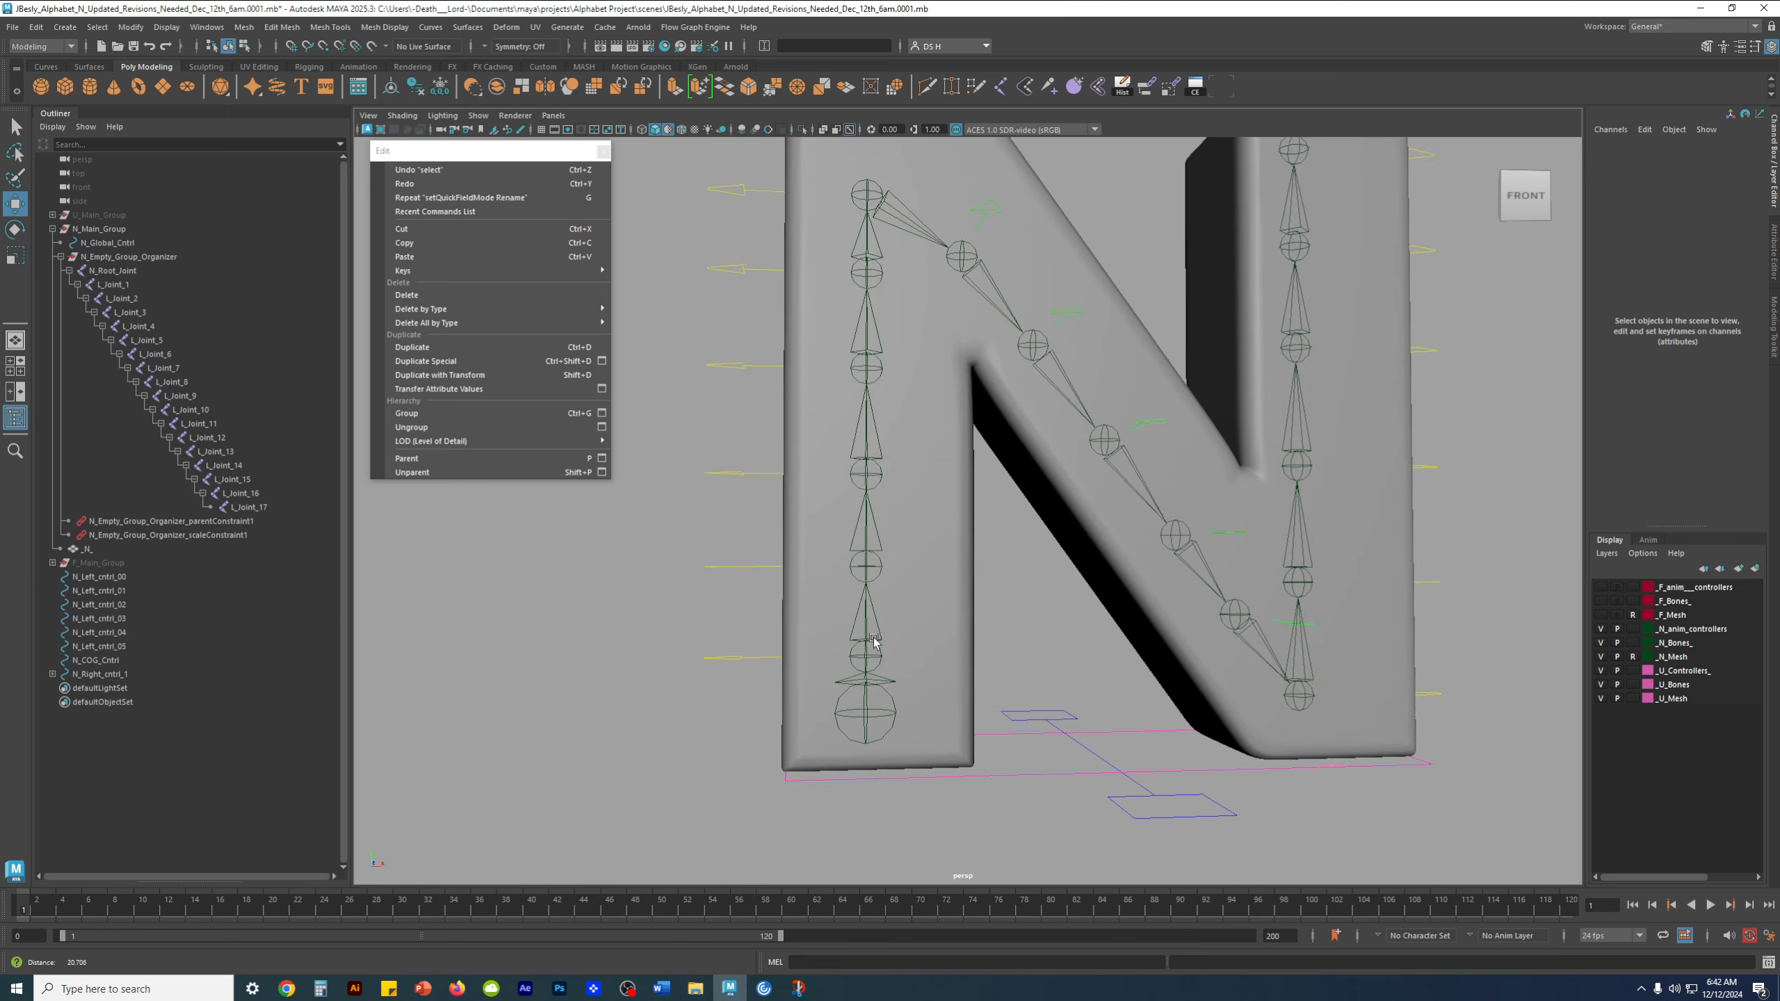
left_click(1115, 767)
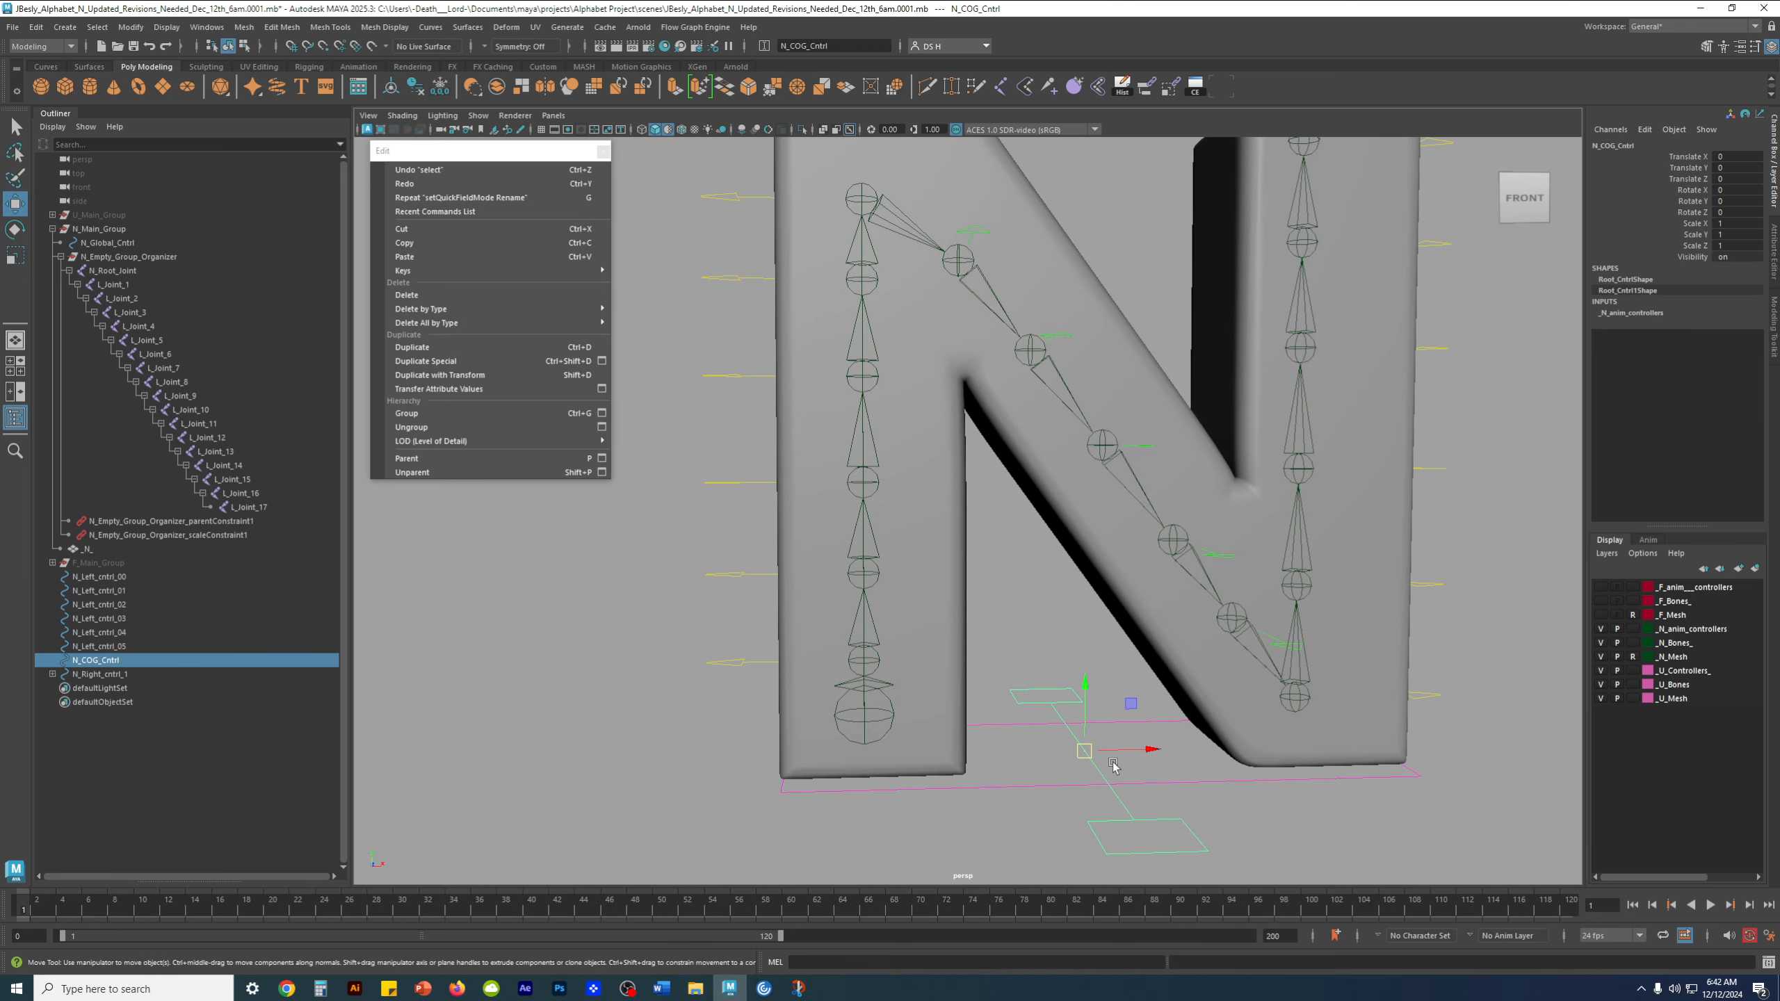
middle_click_drag(1114, 766, 1062, 687, "alt")
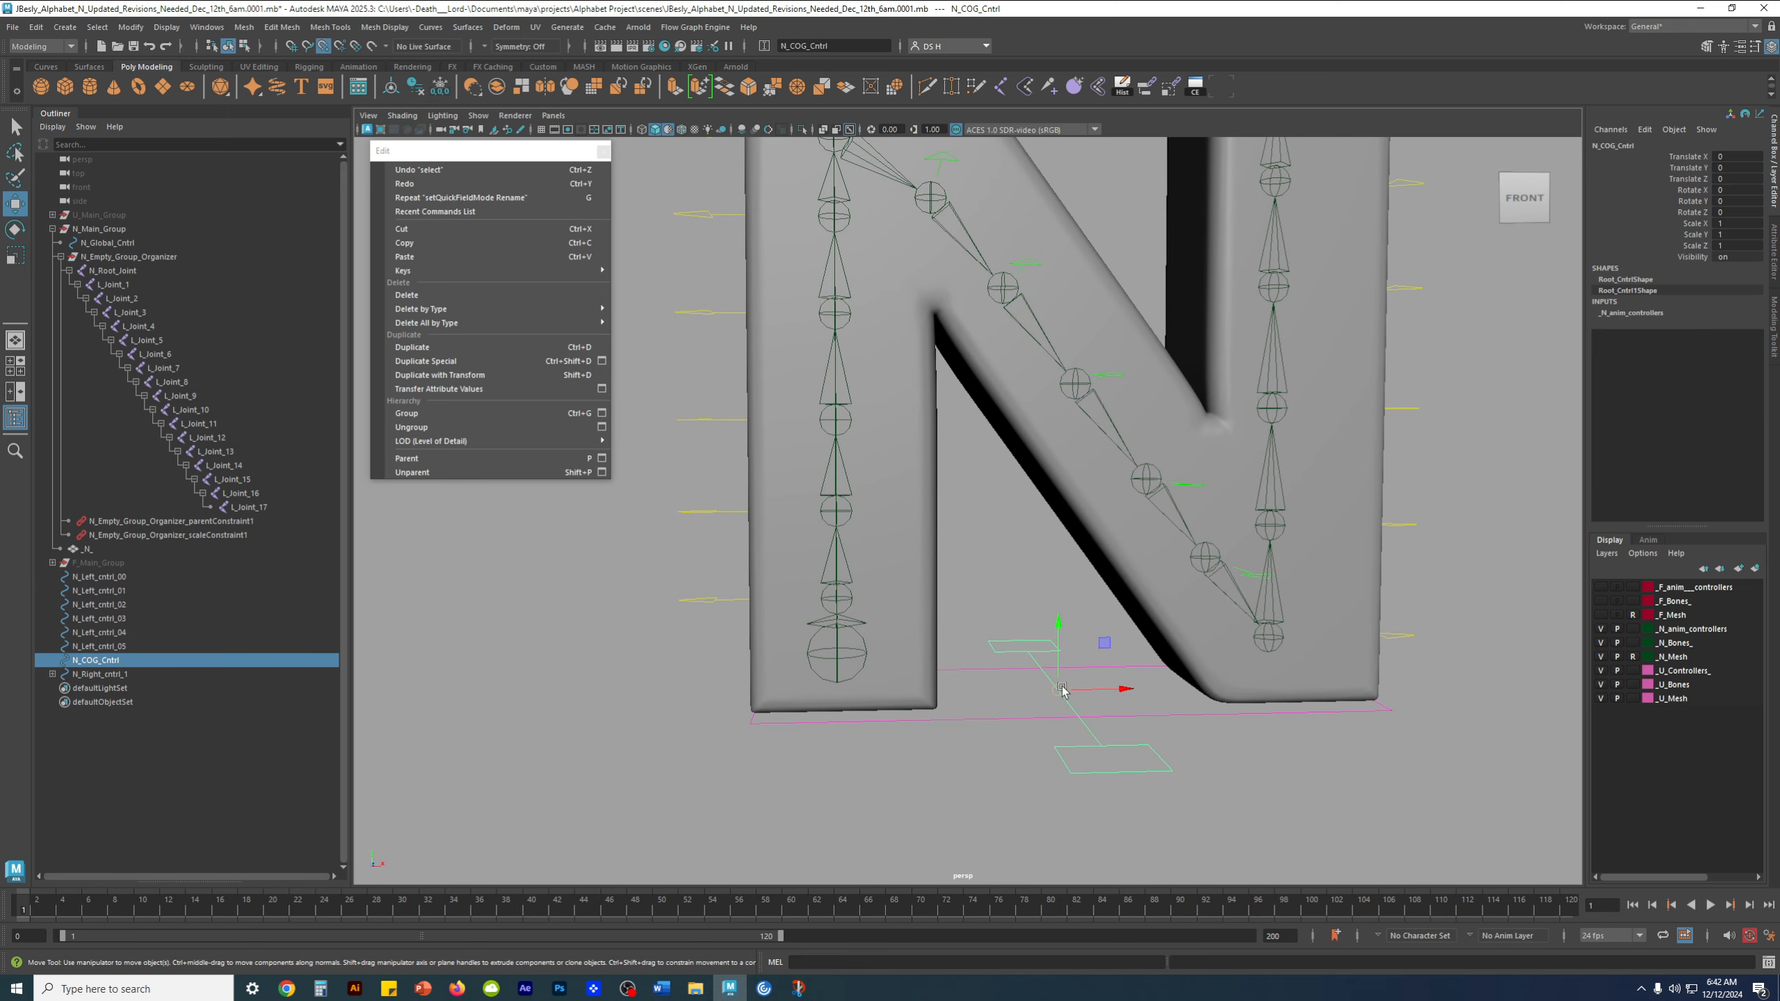
left_click_drag(1062, 687, 838, 697)
key("space")
key("space")
scroll(1184, 624, "up", 5)
scroll(1313, 703, "up", 2)
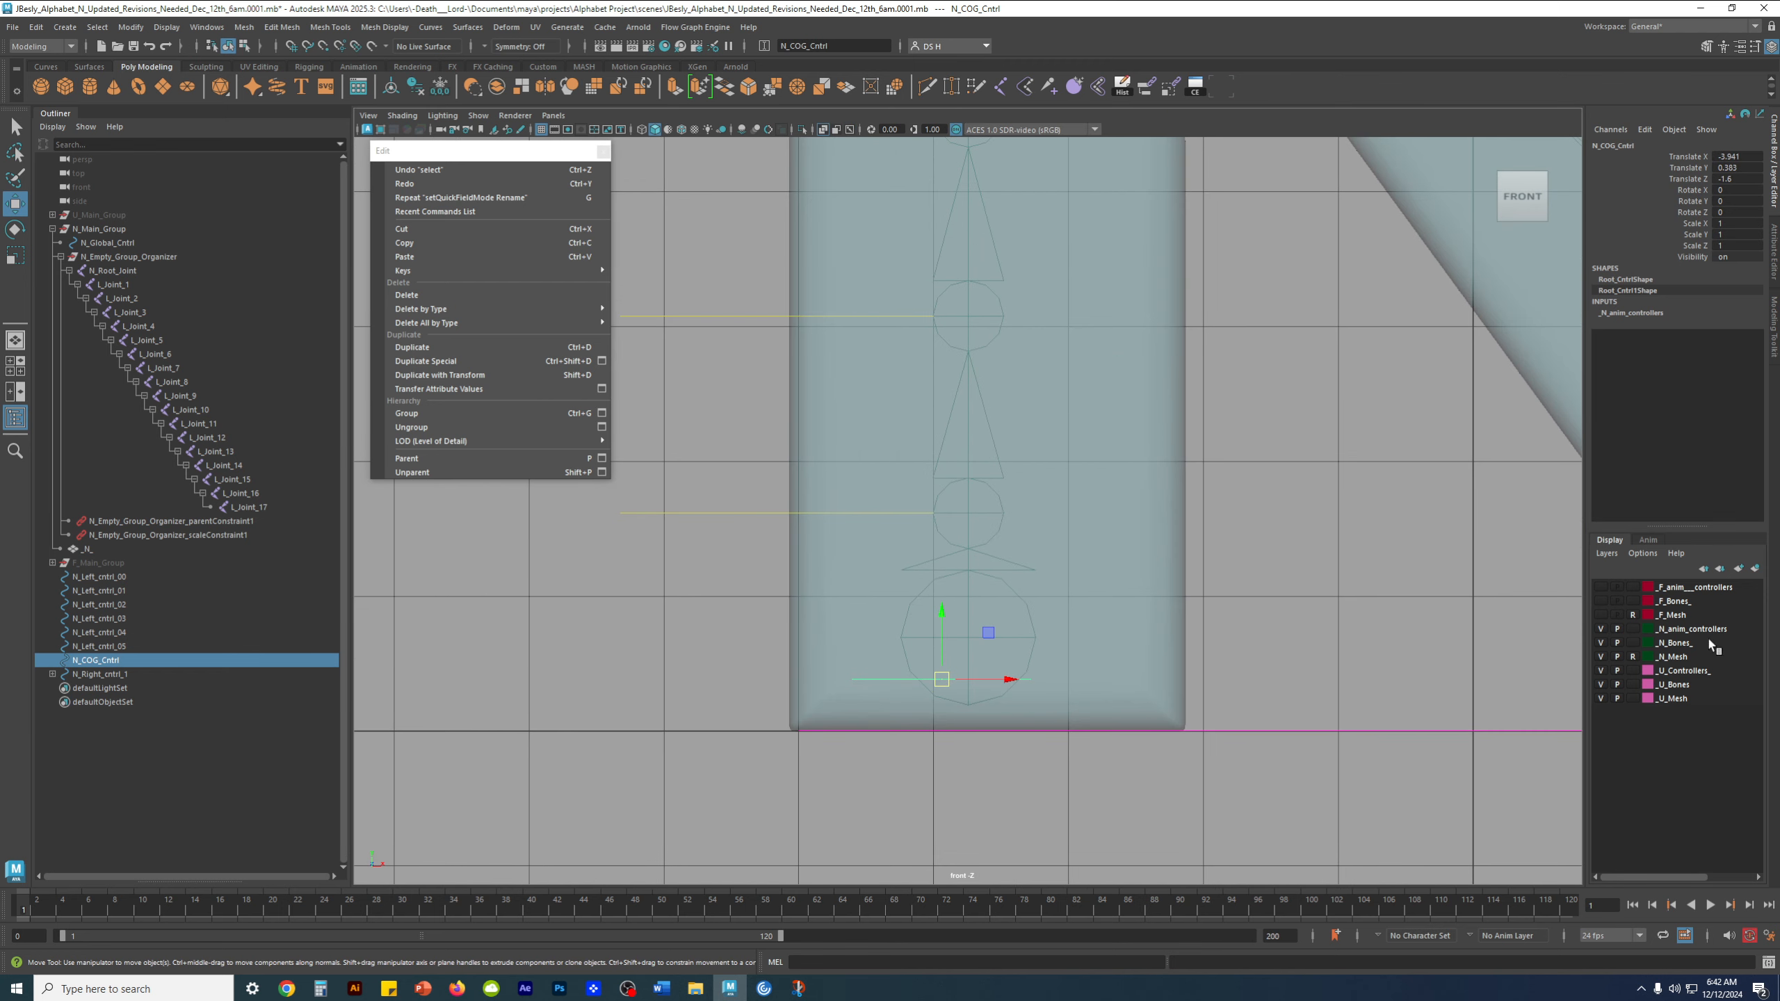
left_click(1601, 656)
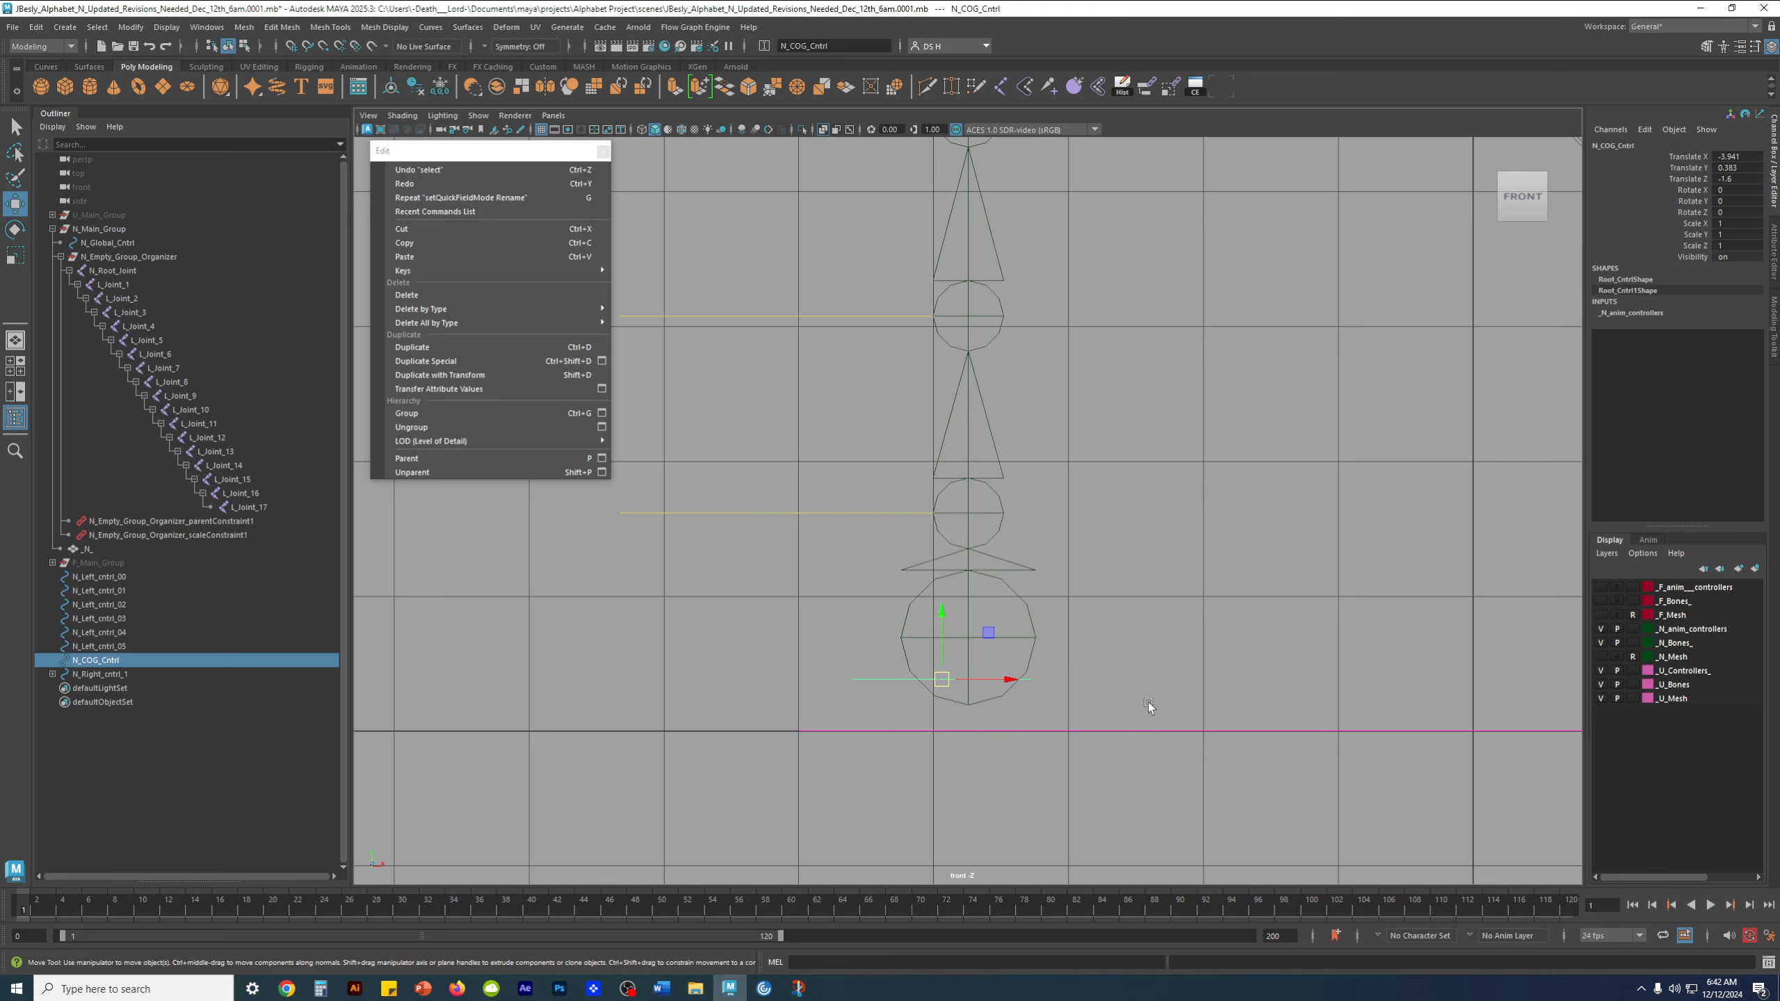
Snap N_COG_Cntrl to the center of the root joint and freeze its transformations
left_click_drag(942, 680, 964, 633)
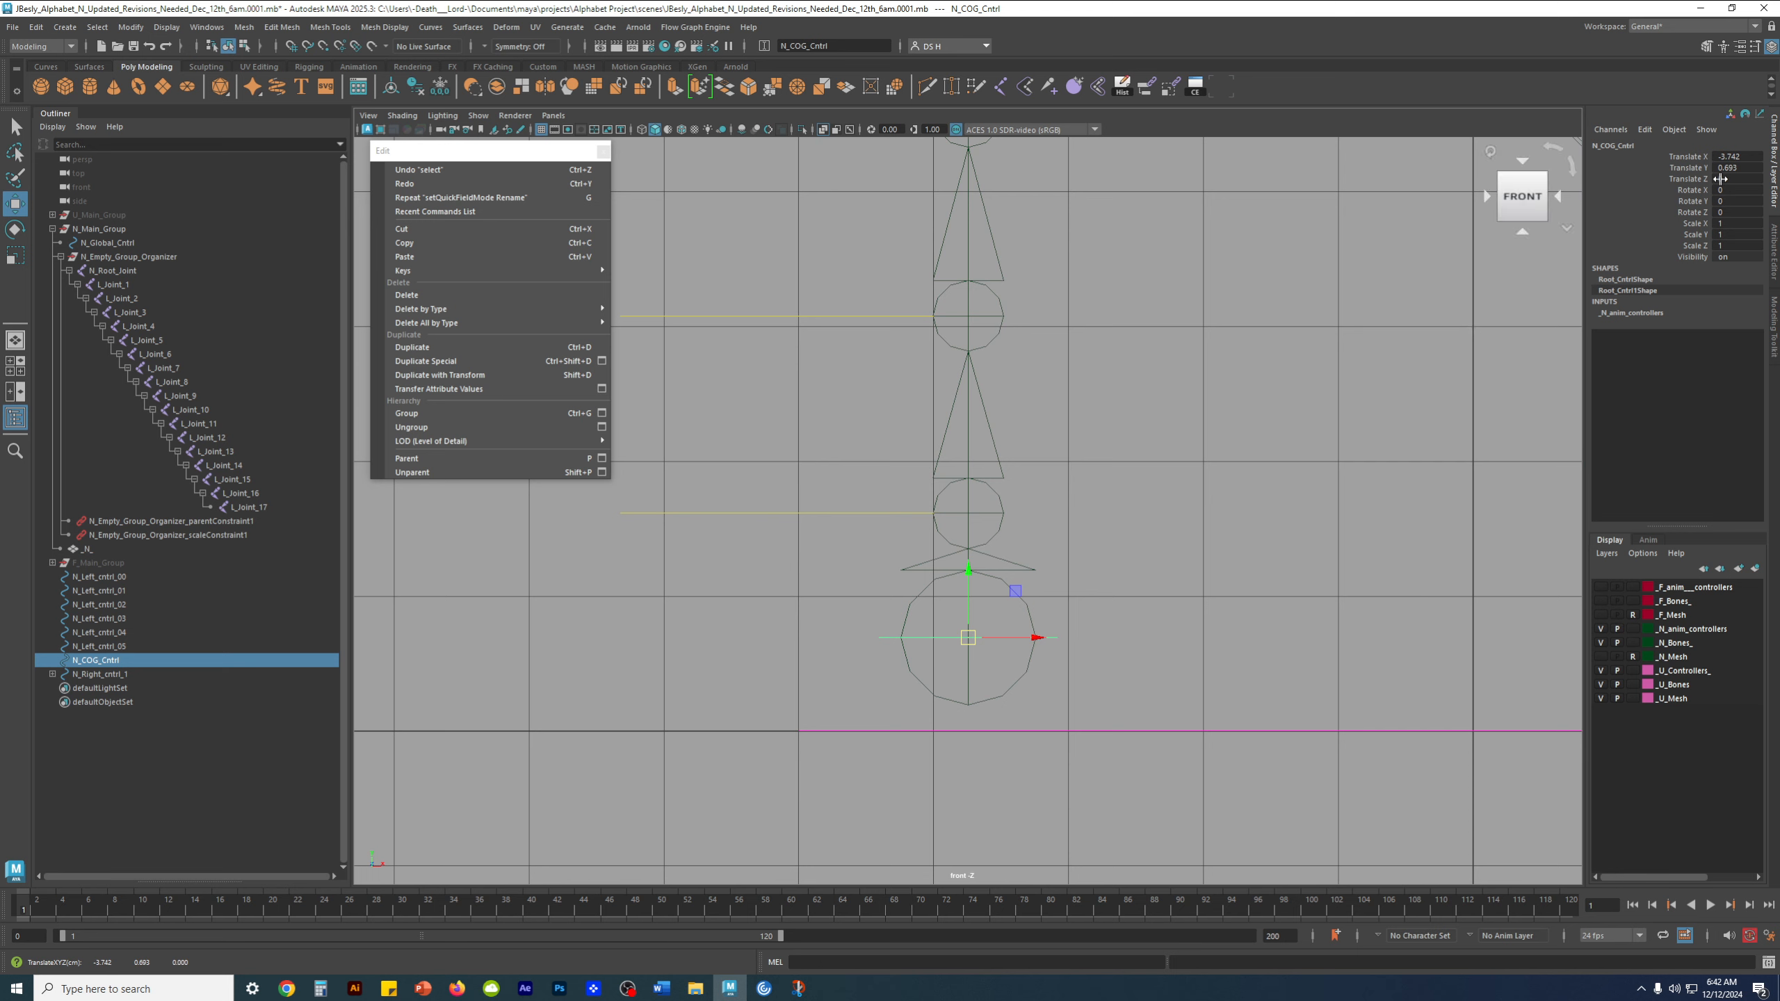
left_click(446, 85)
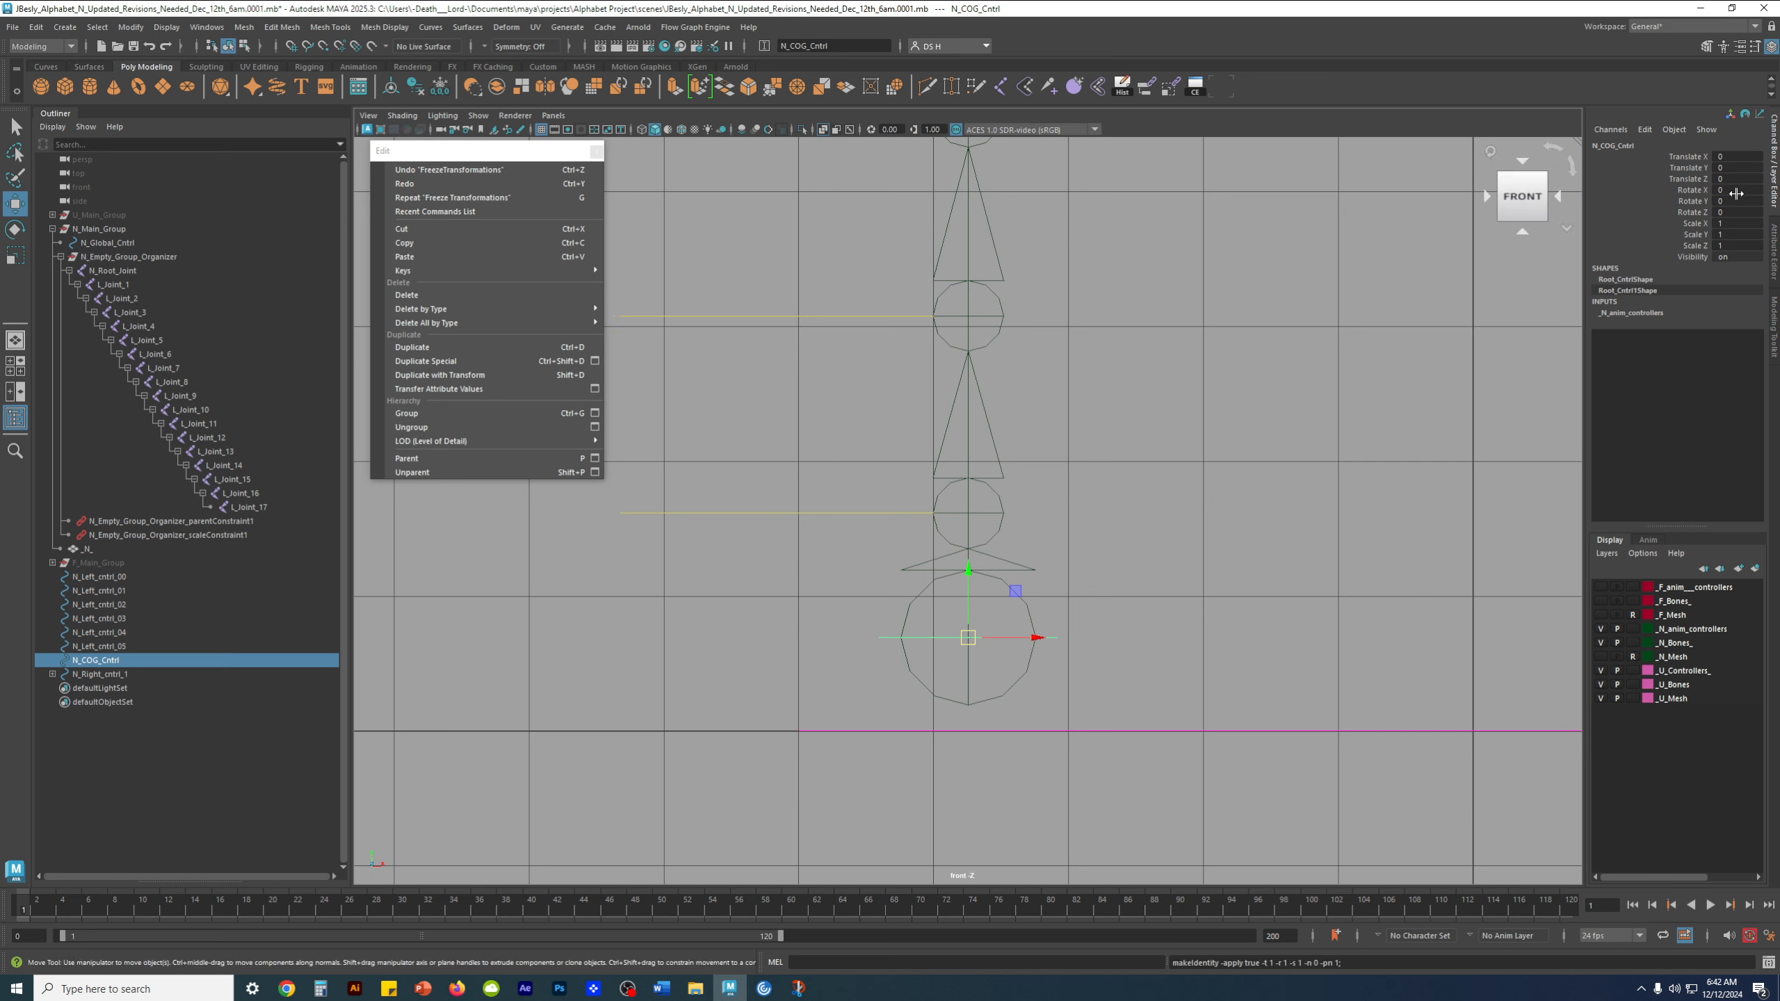
scroll(1178, 498, "down", 3)
middle_click_drag(1178, 497, 1035, 587, "alt")
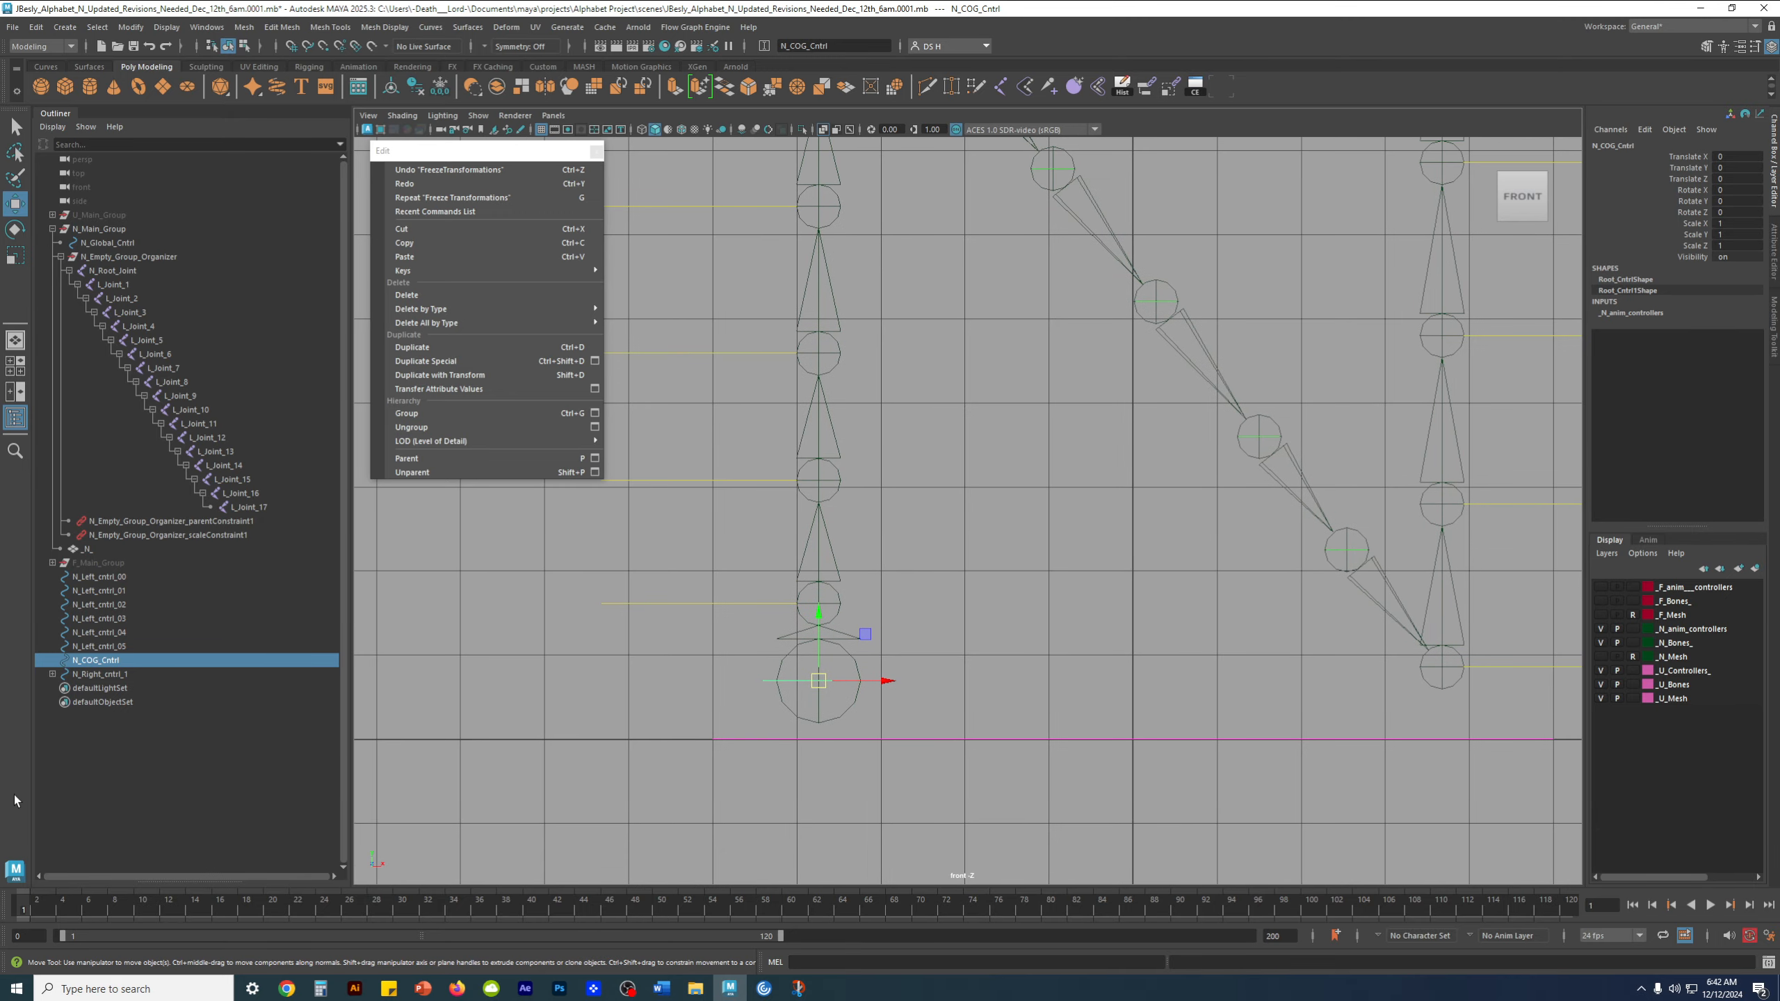
Examine how N_COG_Cntrl and the remaining controls line up with the joint chain in the front and perspective views
left_click(114, 675)
scroll(826, 452, "down", 4)
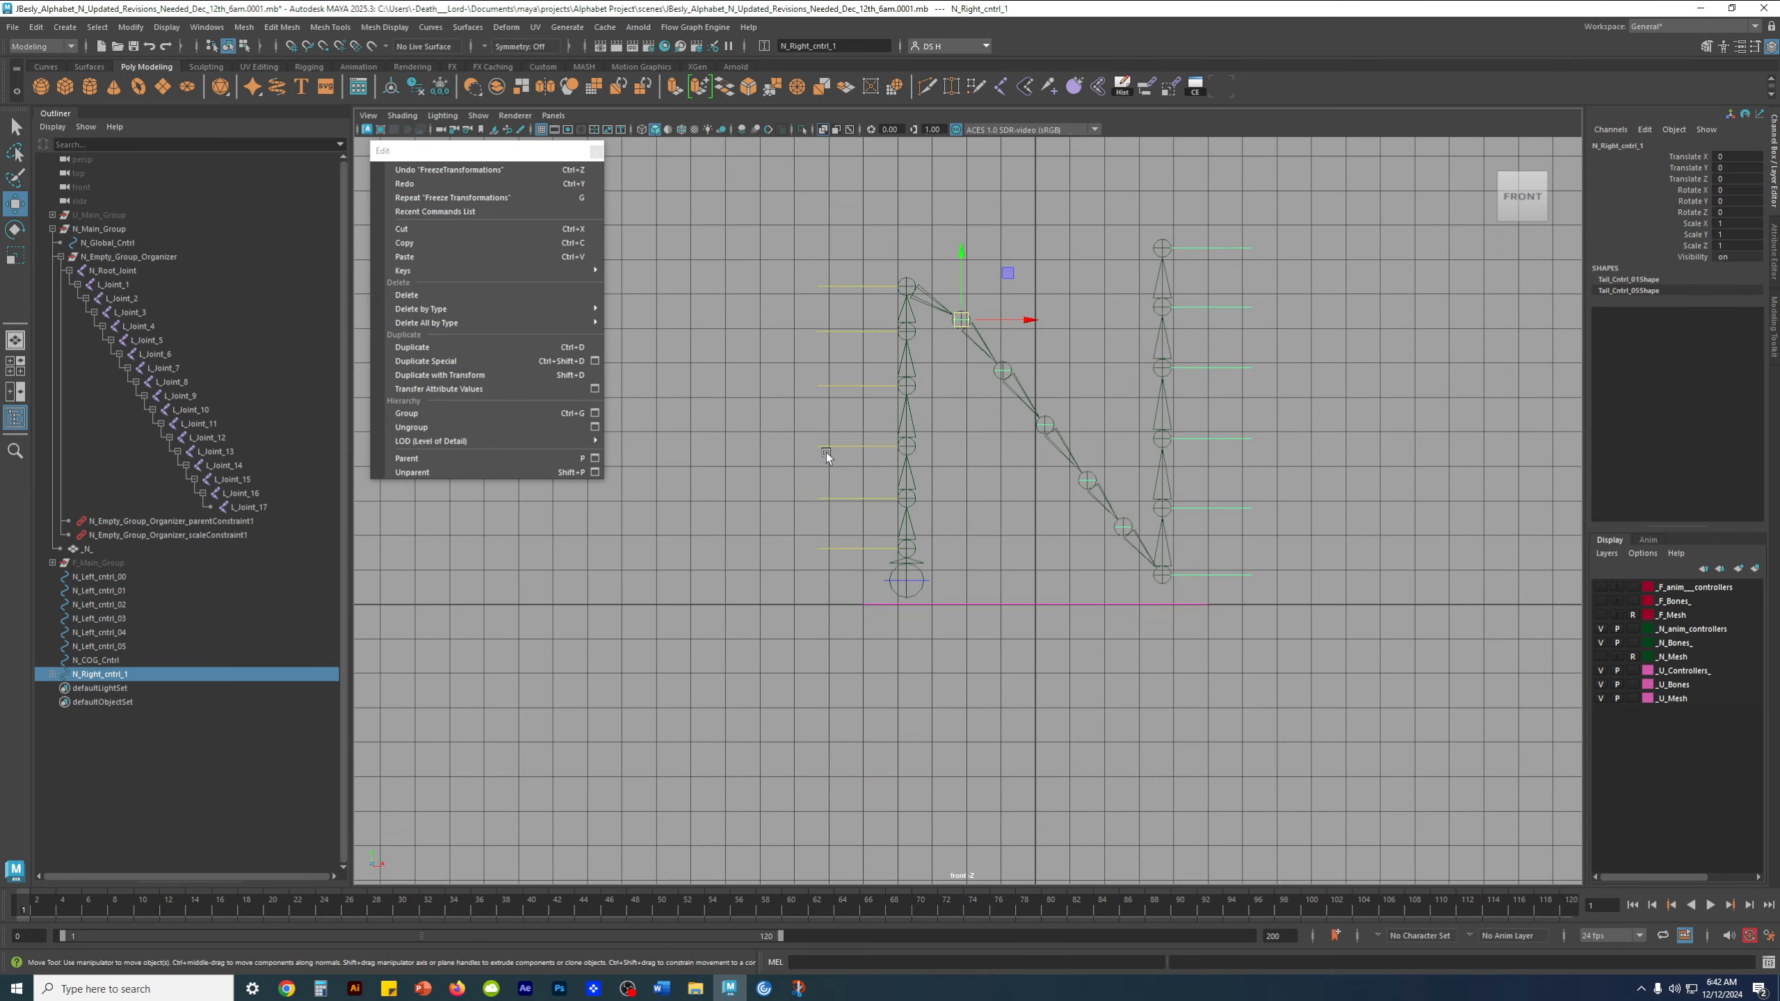
middle_click_drag(826, 452, 745, 536, "alt")
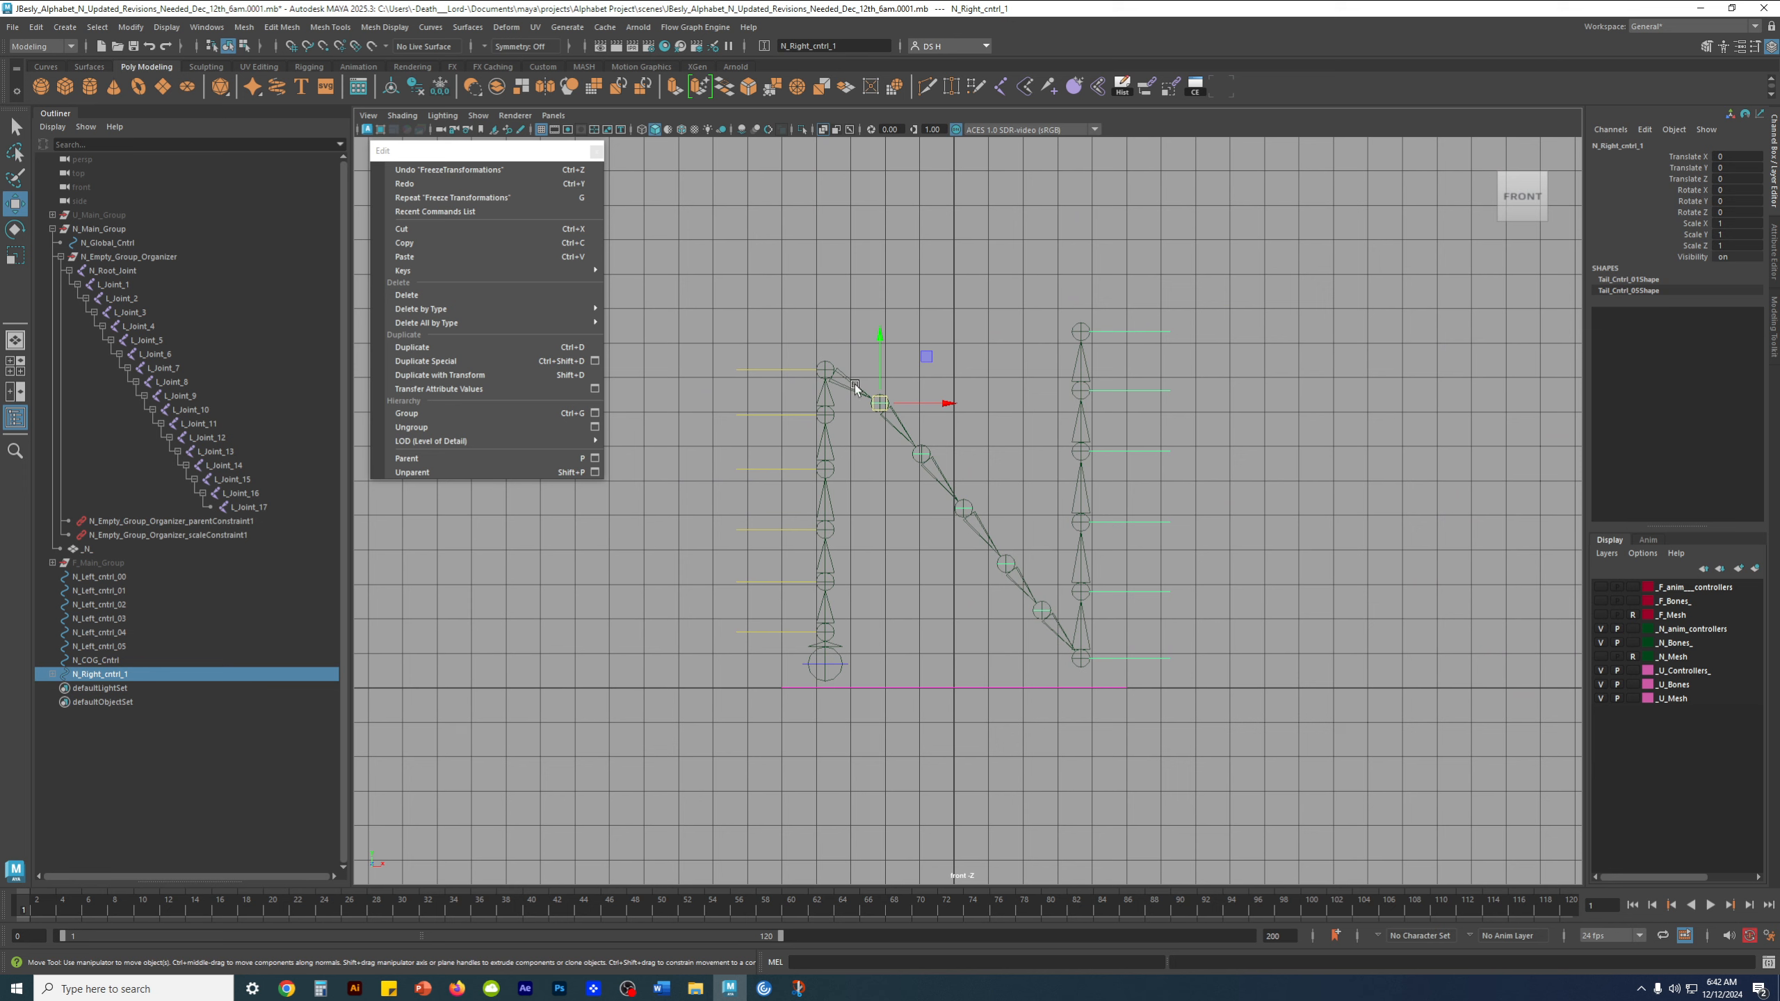
left_click(37, 841)
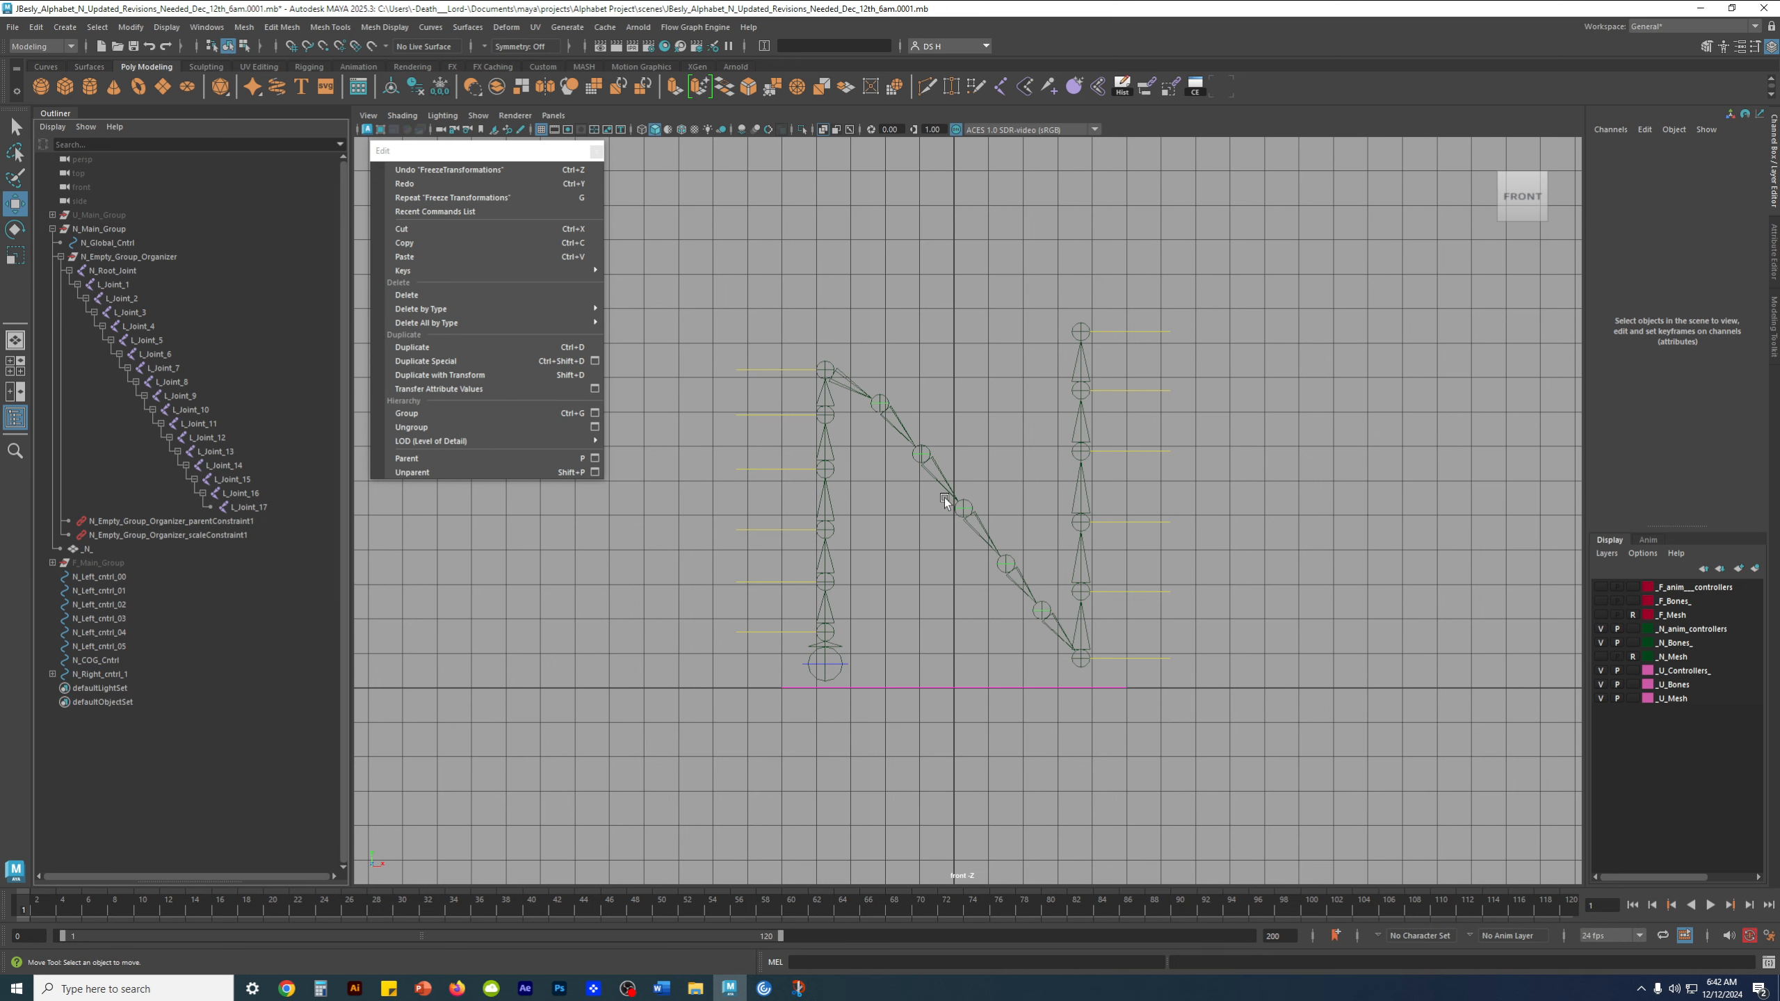
scroll(1016, 519, "up", 2)
right_click_drag(1083, 543, 1089, 545, "alt")
middle_click_drag(899, 425, 948, 436, "alt")
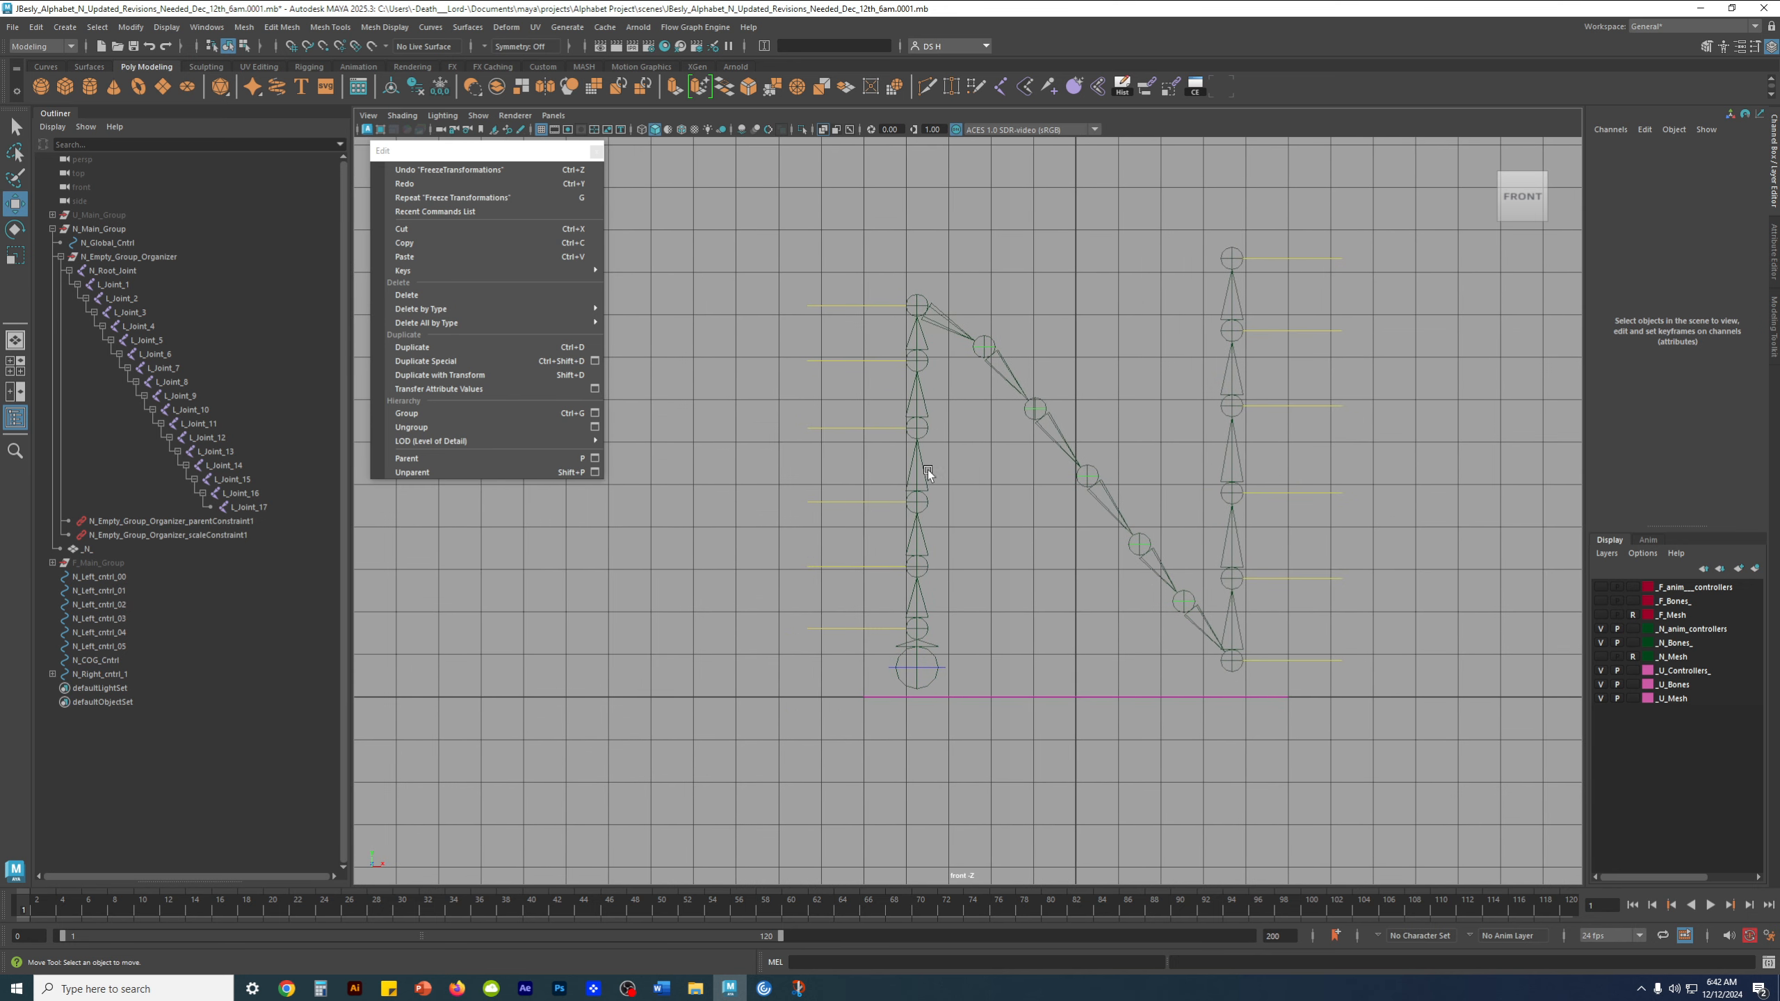
key("space")
key("space")
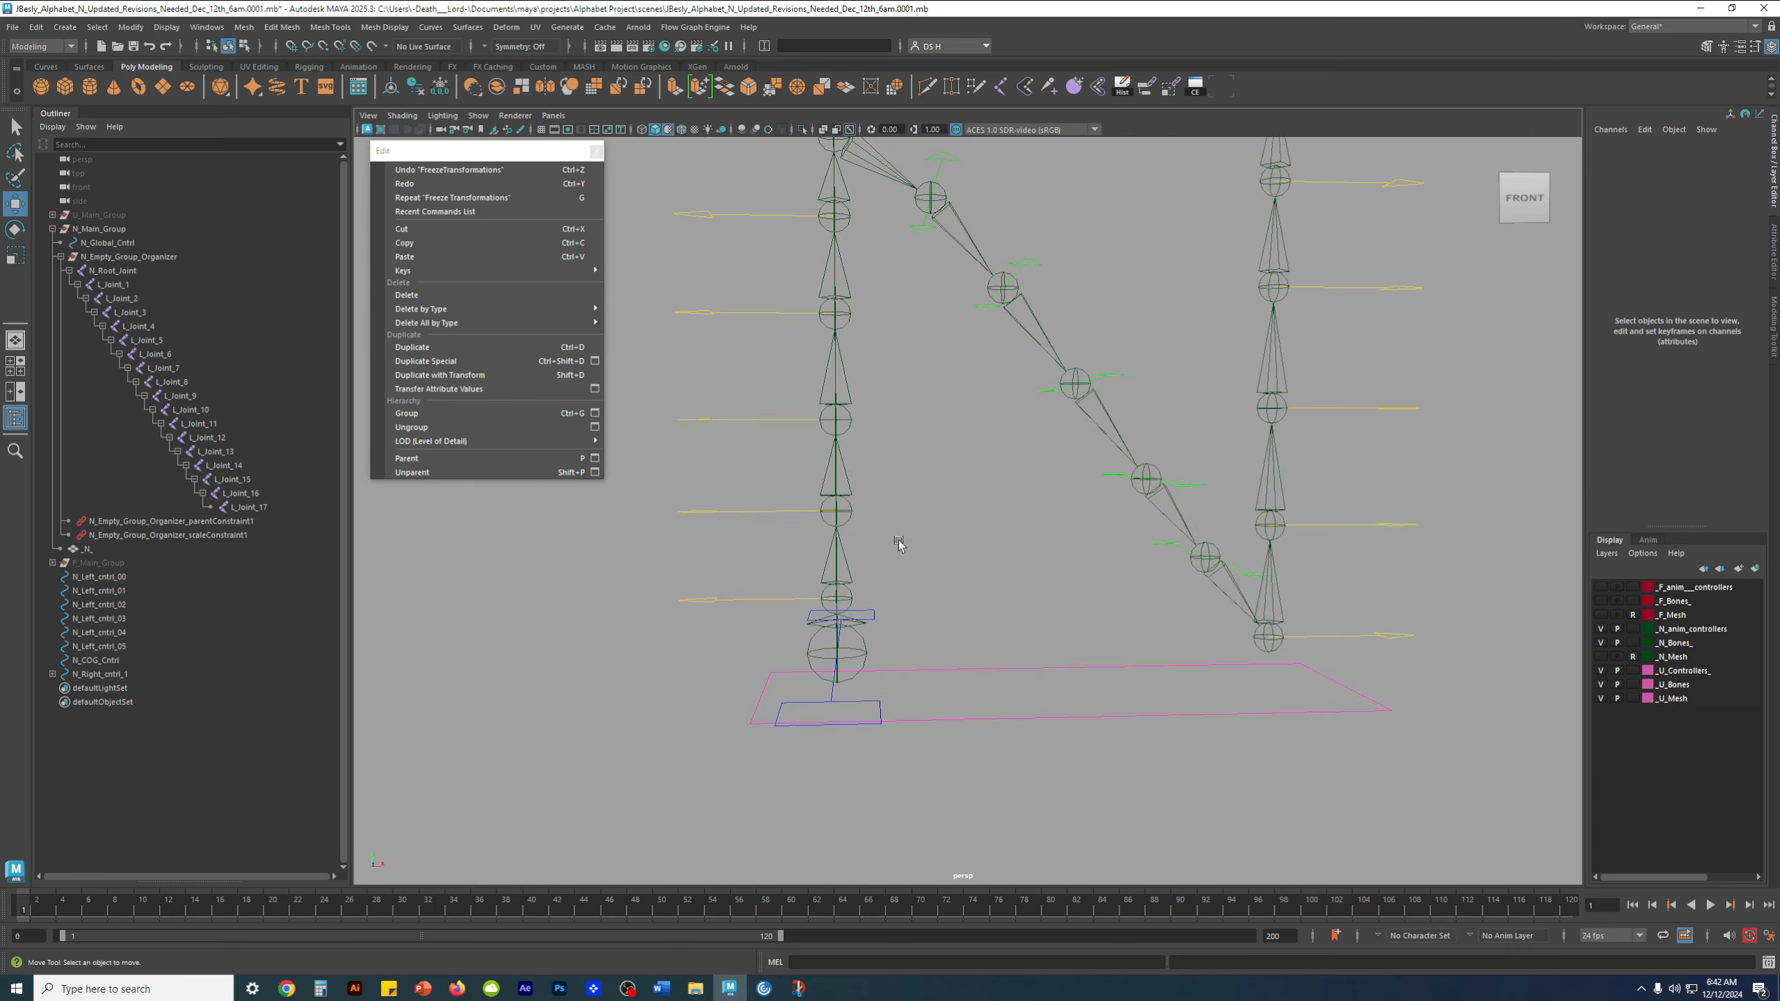
scroll(1041, 649, "up", 3)
left_click(1048, 653)
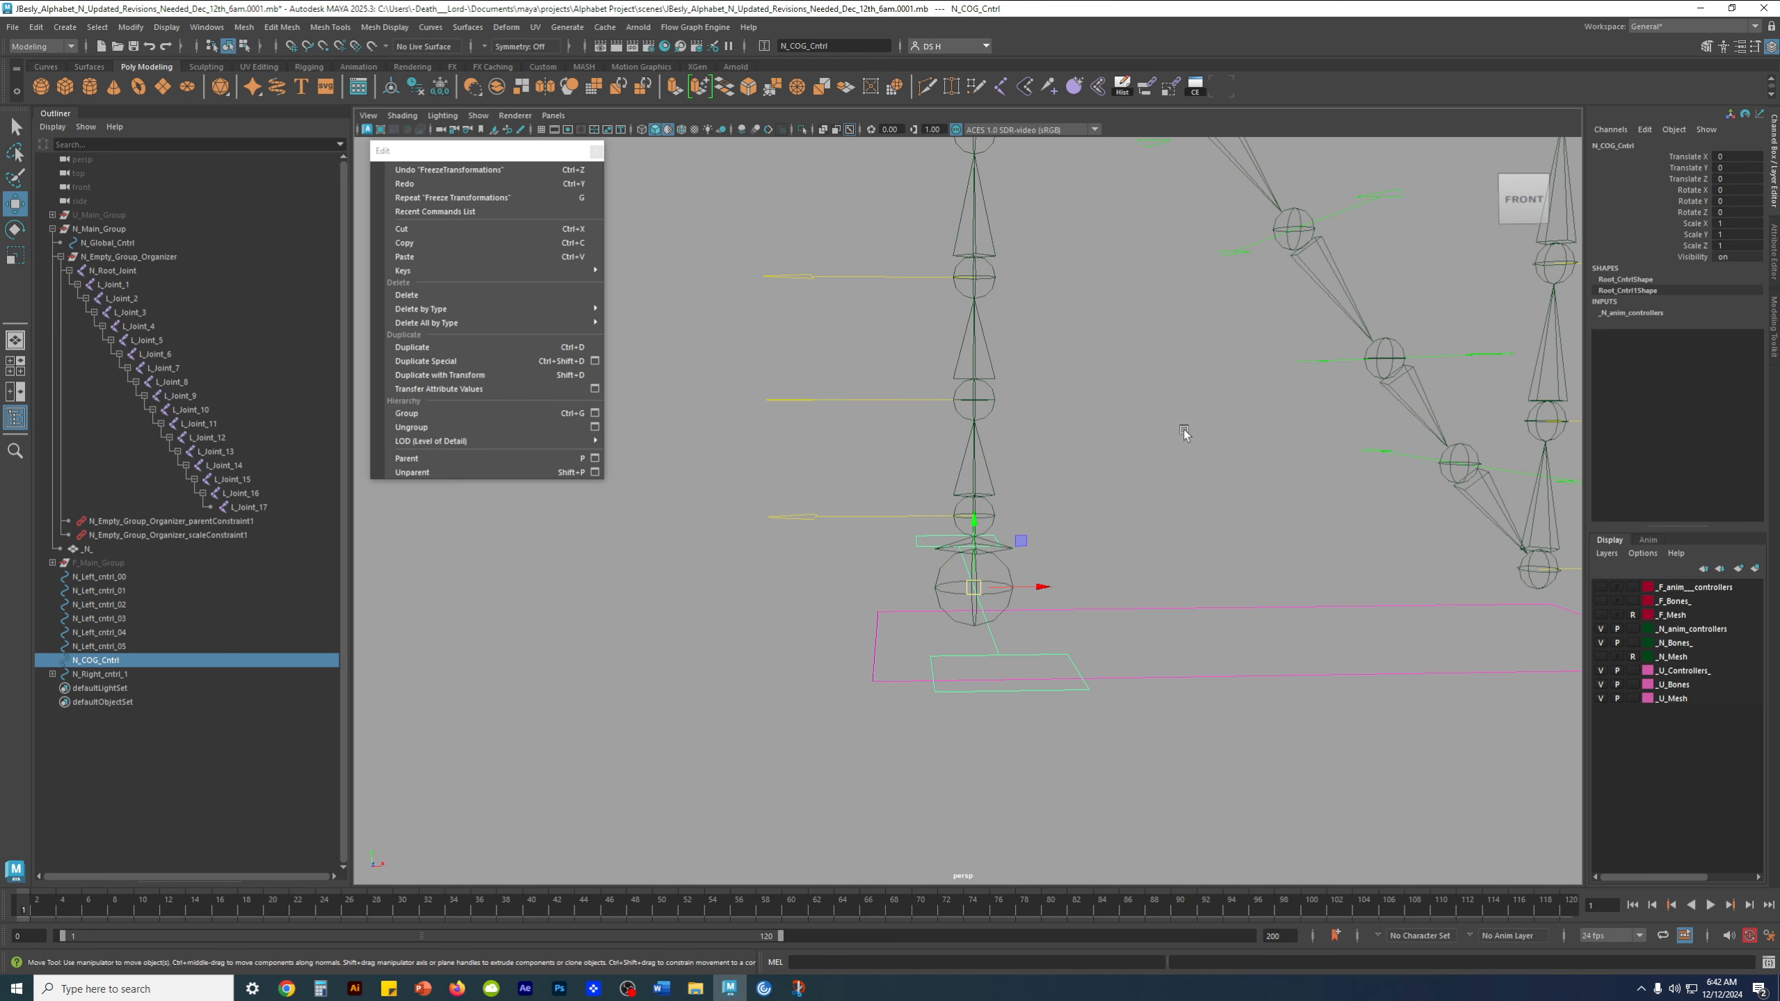
left_click(1192, 429)
middle_click_drag(1240, 398, 1235, 523, "alt")
scroll(1235, 523, "down", 3)
middle_click_drag(1117, 331, 1108, 394, "alt")
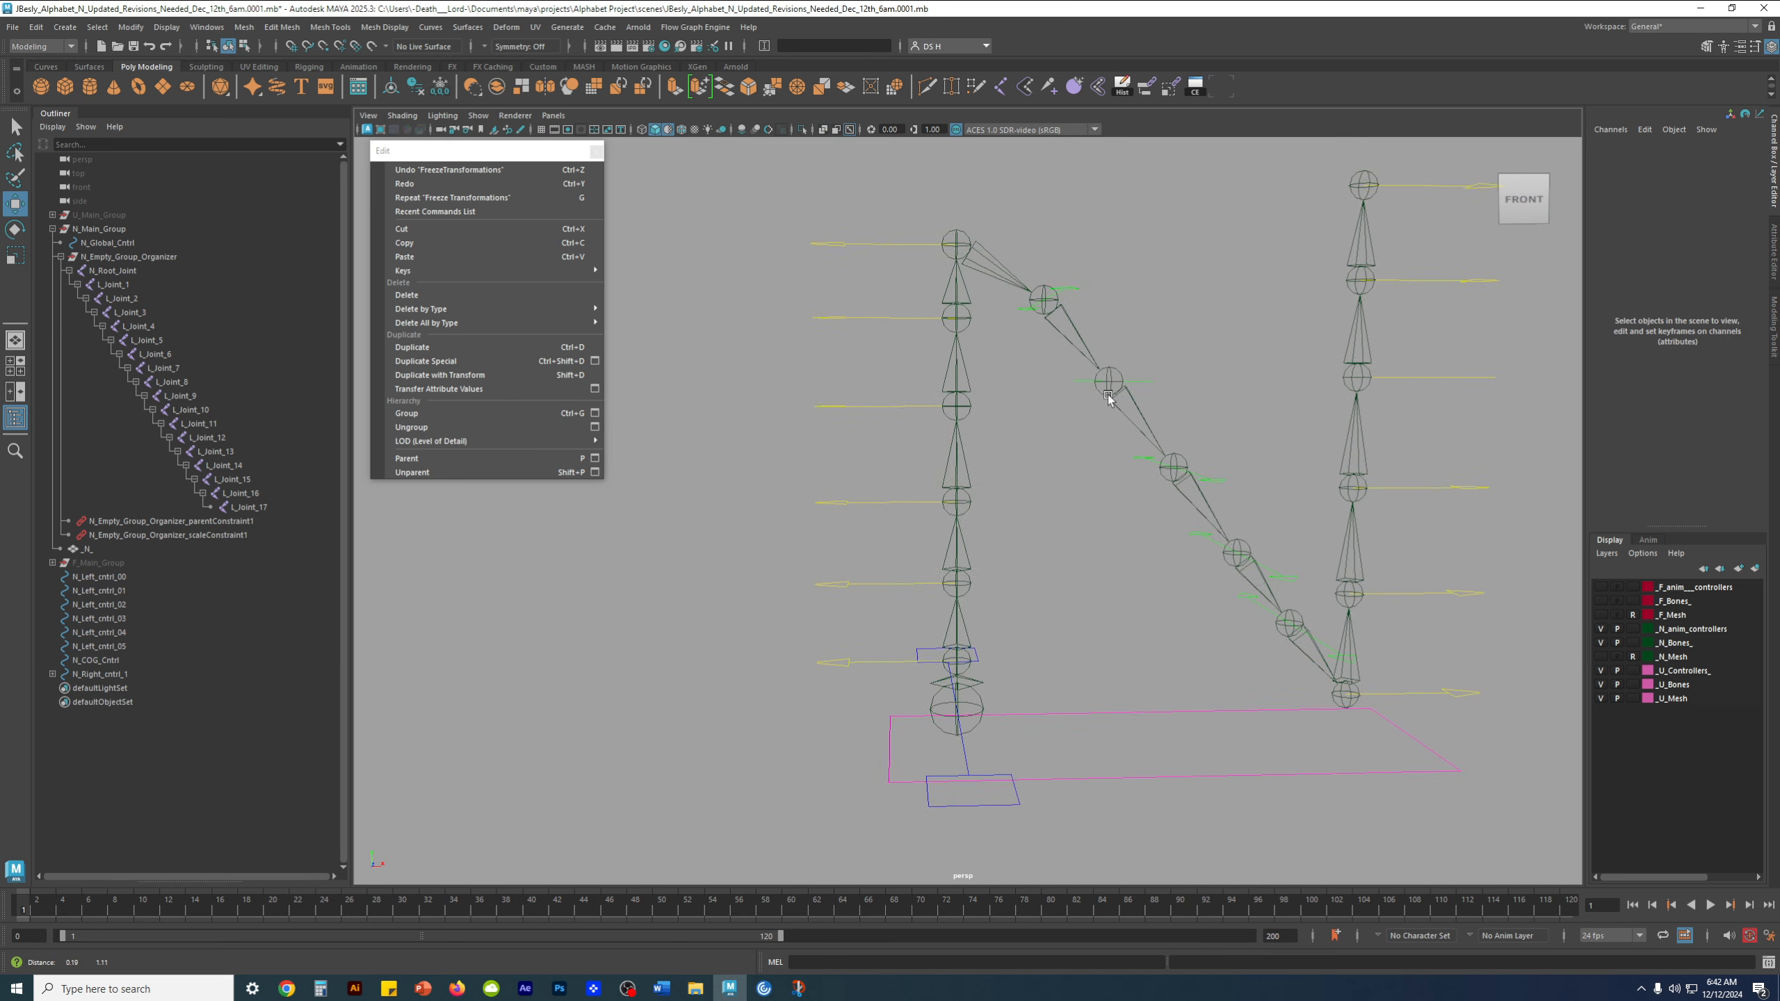
Check the controls nested under N_Right_cntrl_1, and parent N_Right_cntrl_1 to N_Left_cntrl_05 at the top of the left stem
left_click(1063, 301)
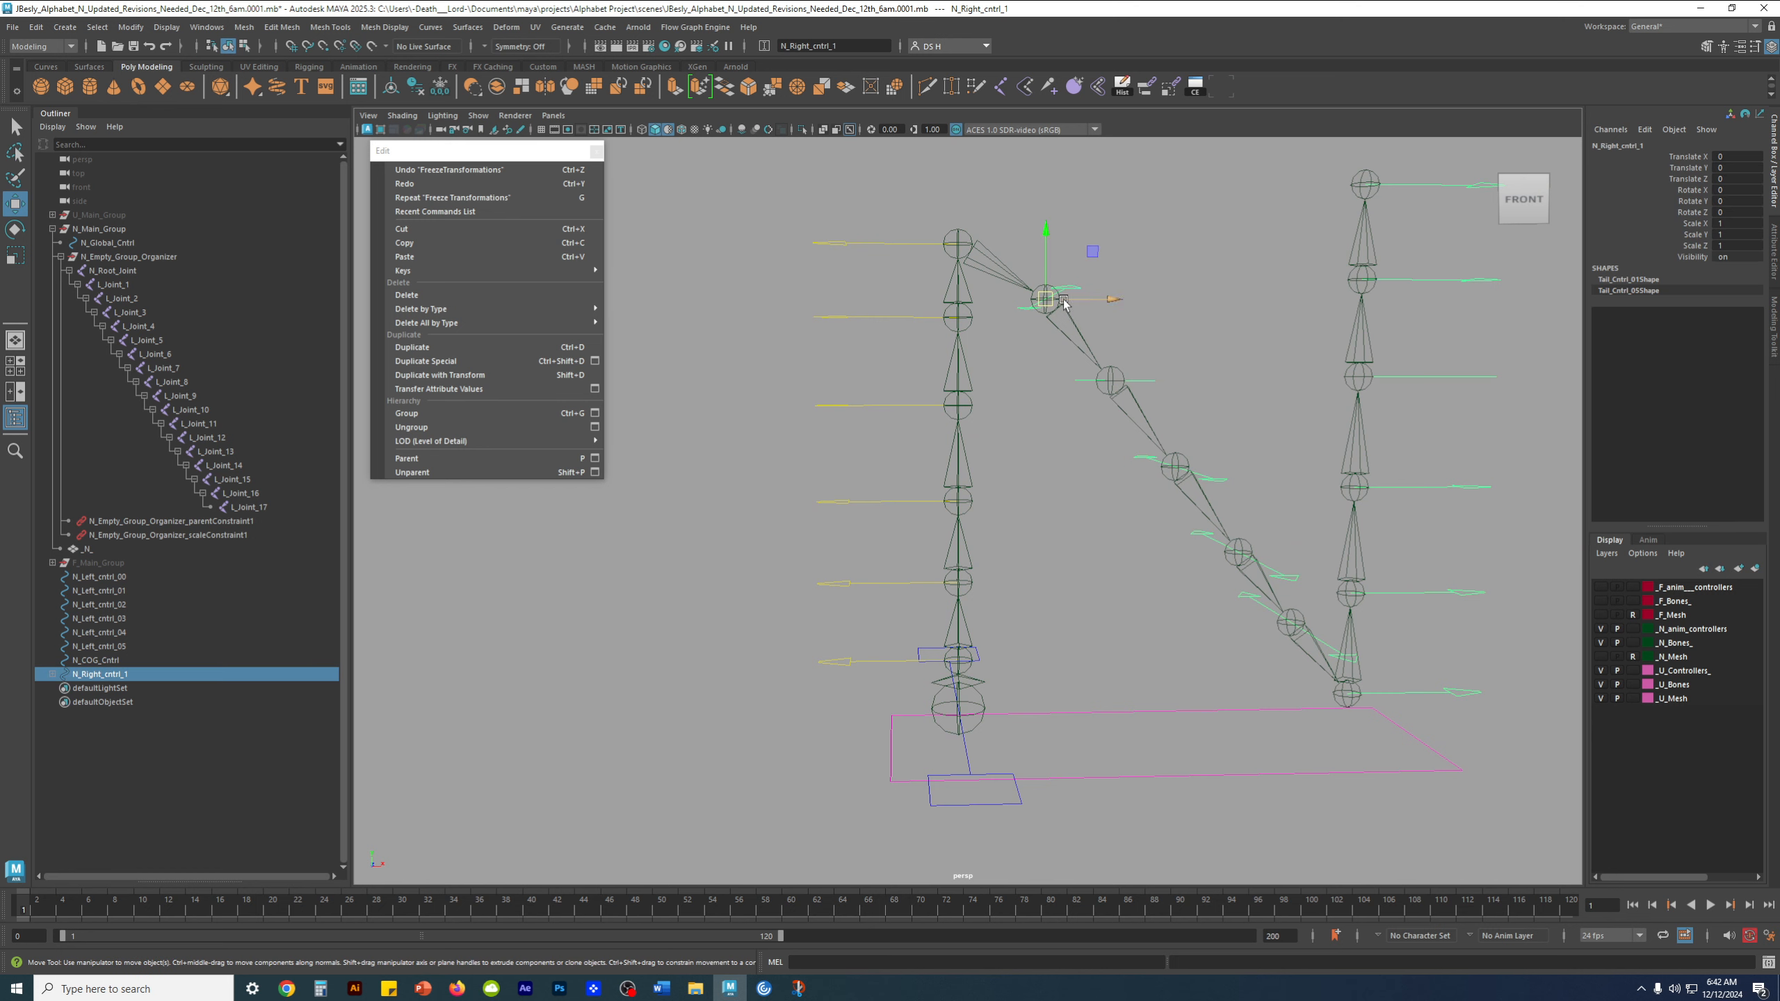
left_click(53, 674, "shift")
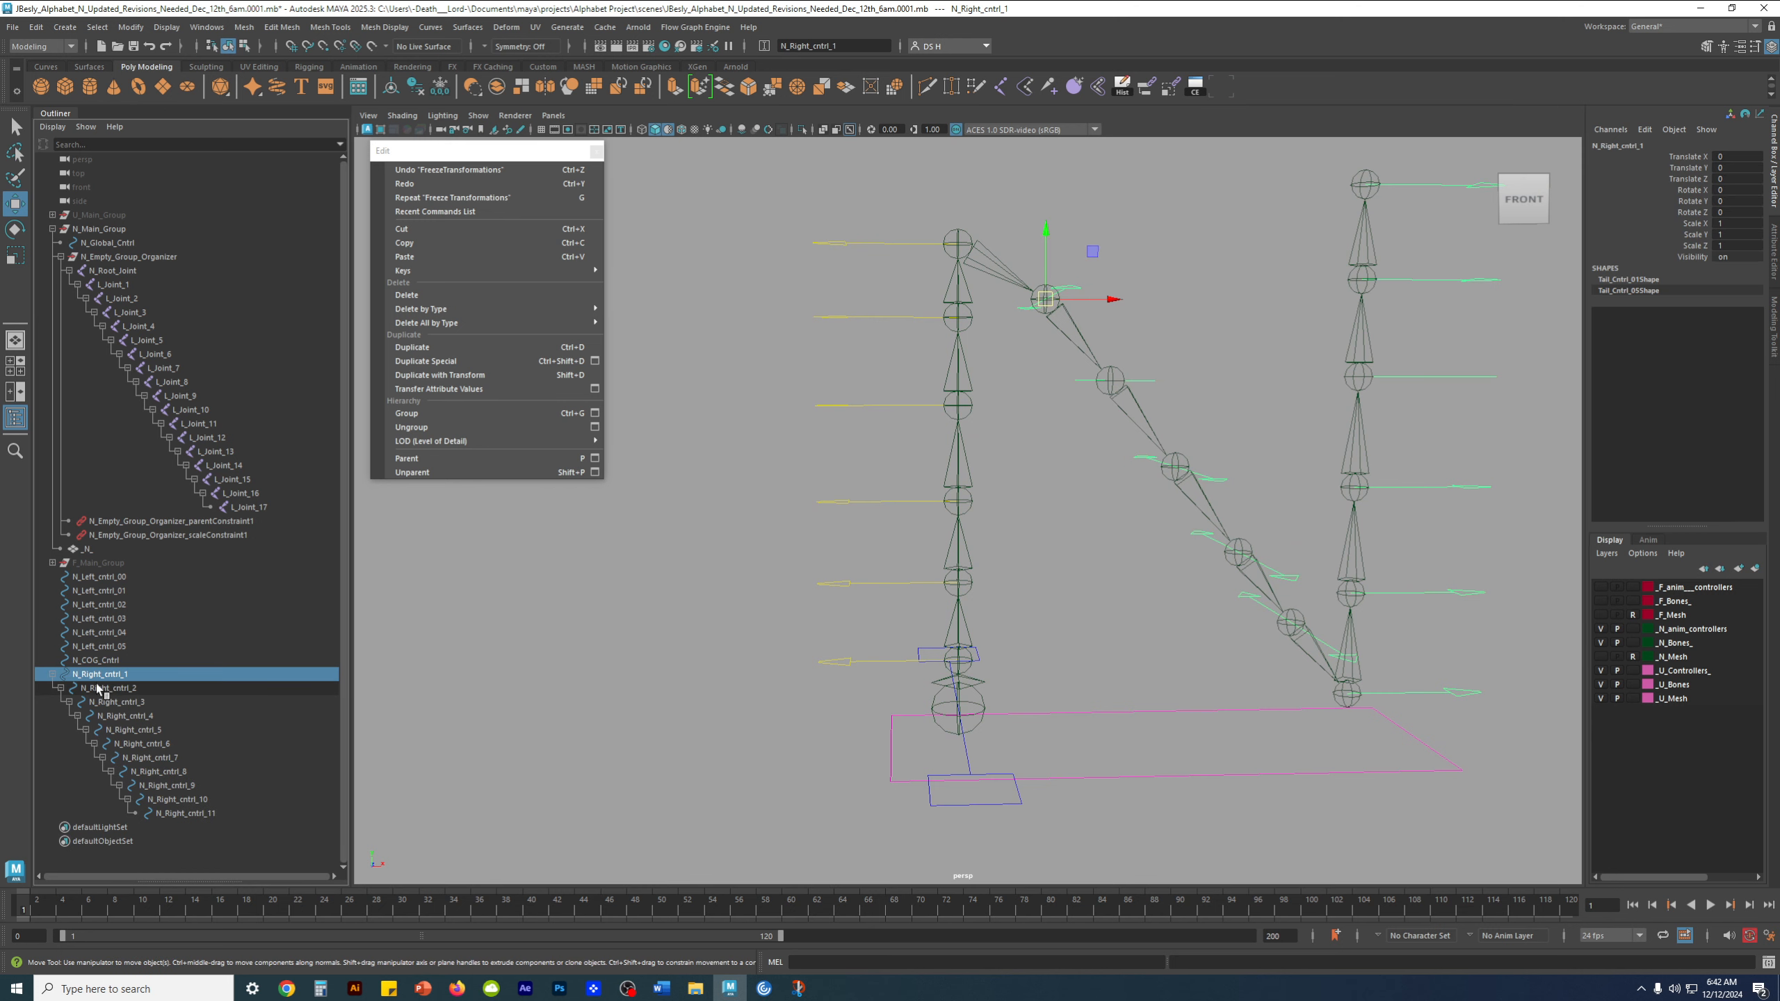
left_click(54, 675)
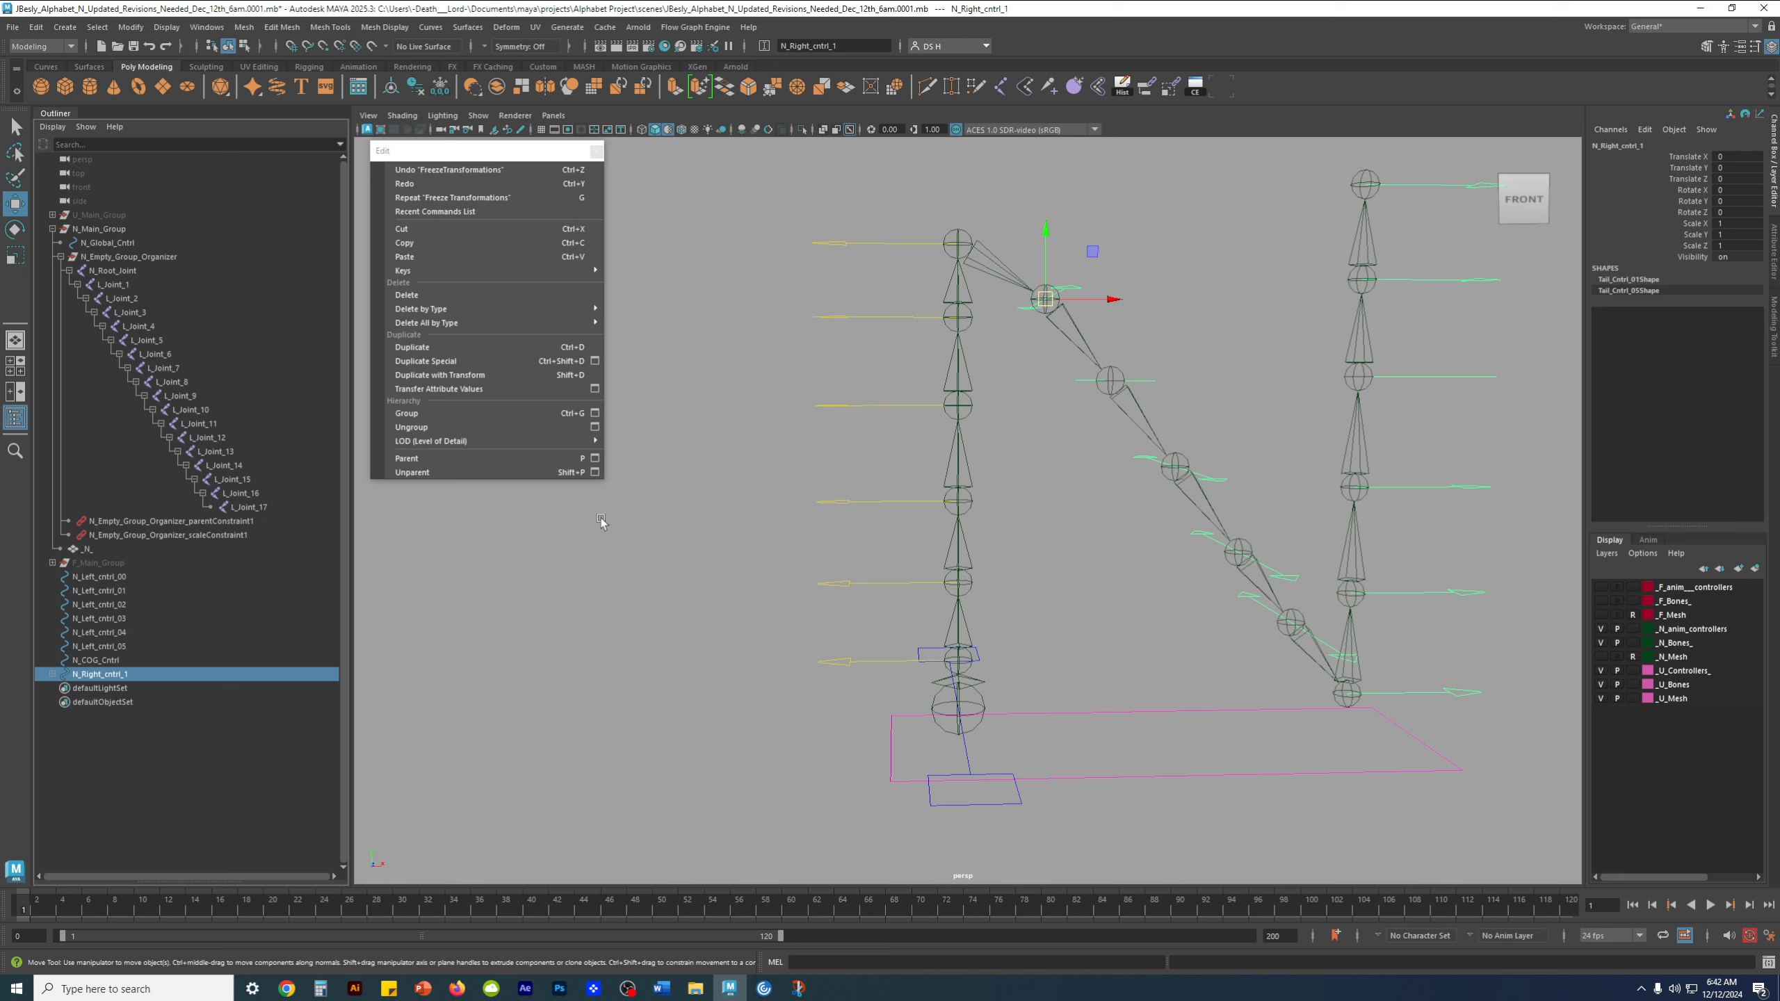
left_click_drag(857, 231, 778, 275)
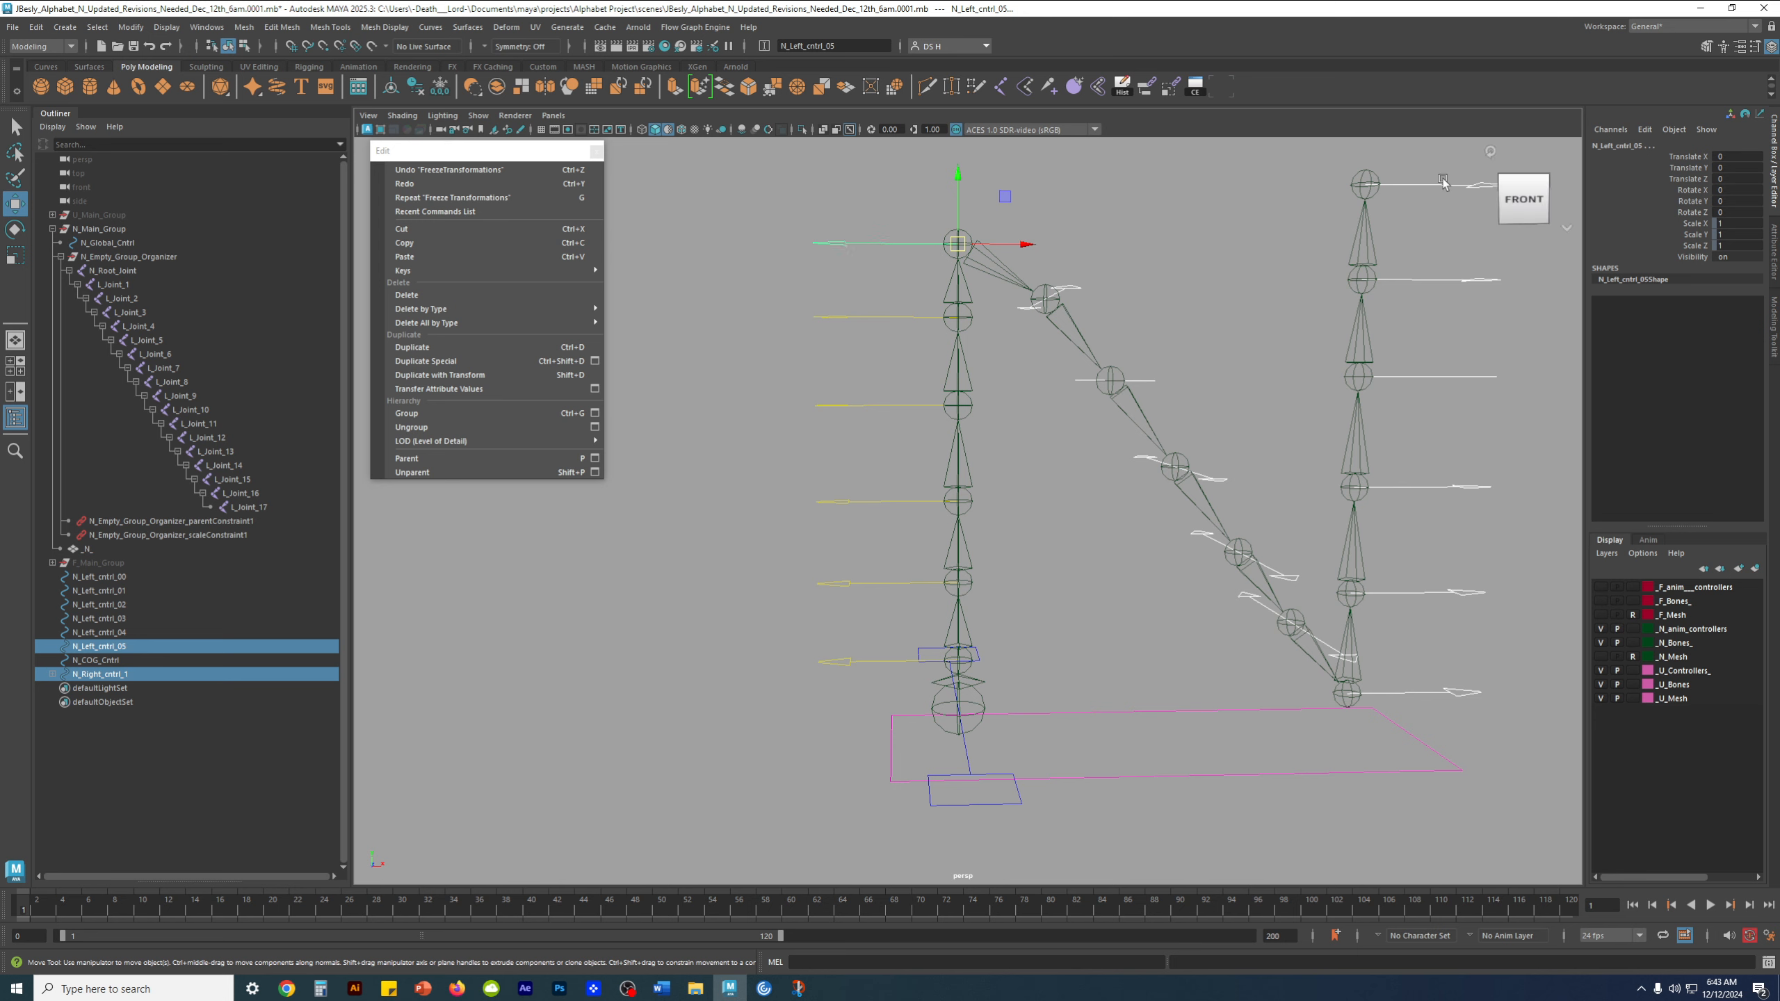
key("p")
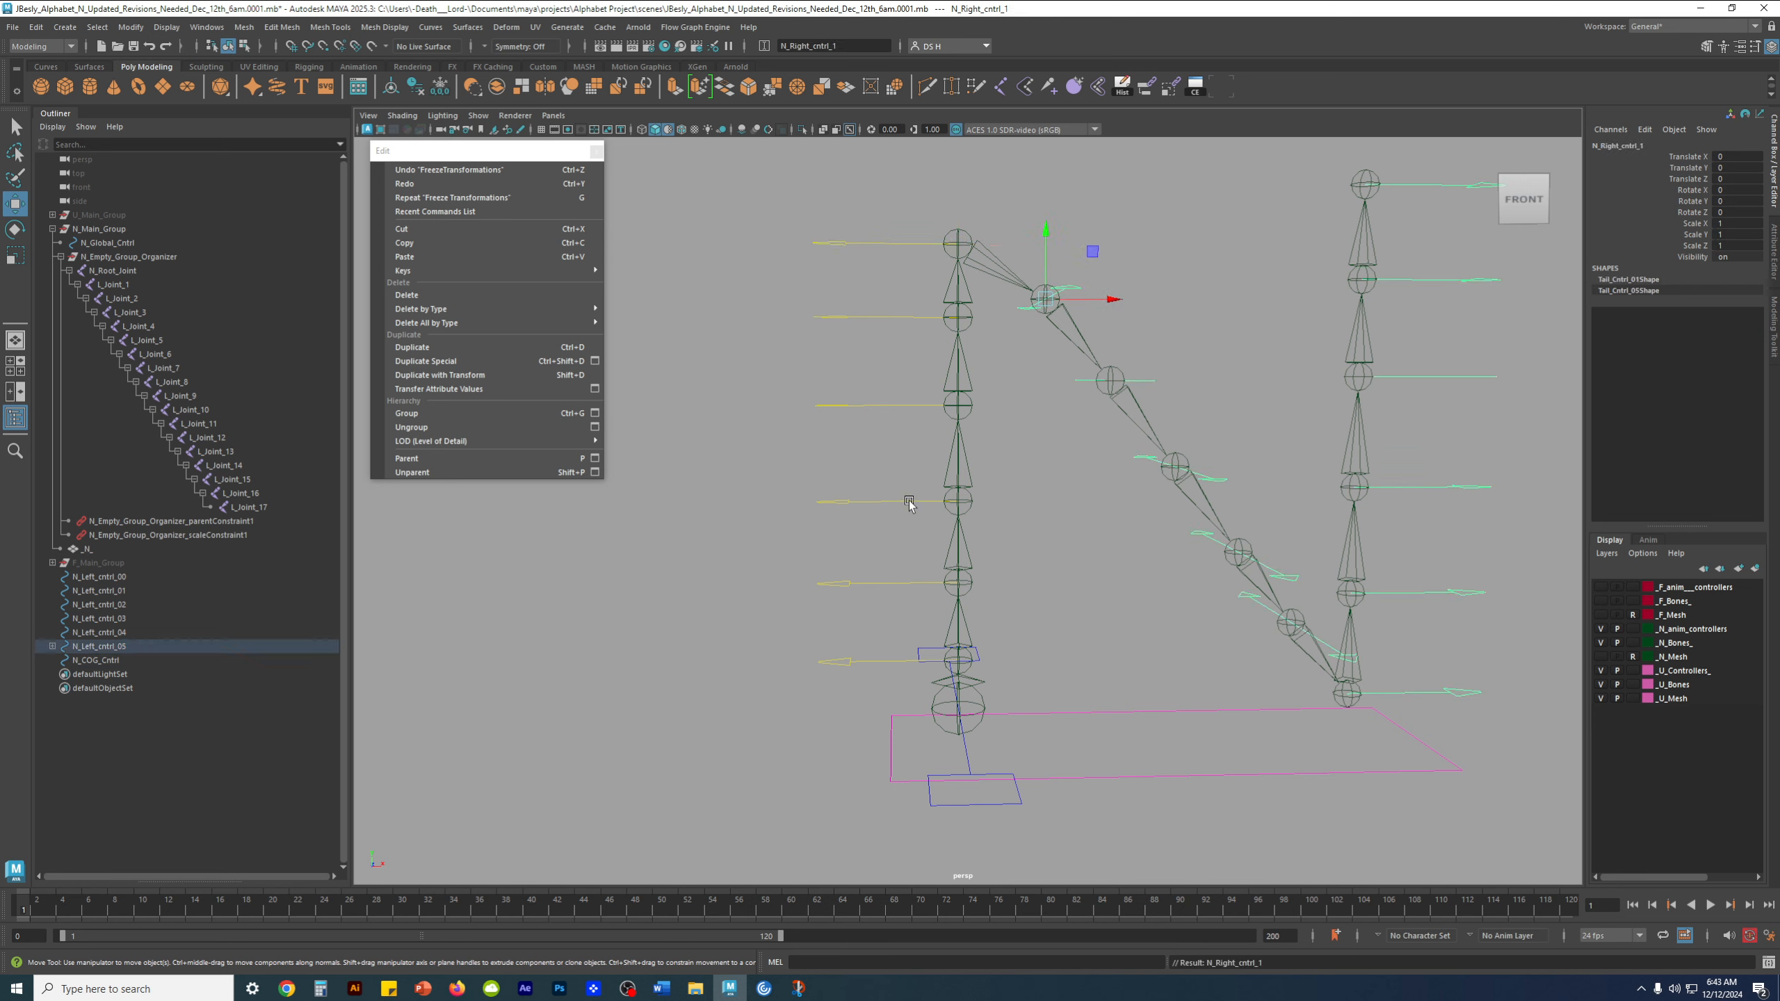
left_click(729, 596)
Parent N_Left_cntrl_05 to N_Left_cntrl_04, the control below it on the left stem, and clear the selection
left_click(105, 647)
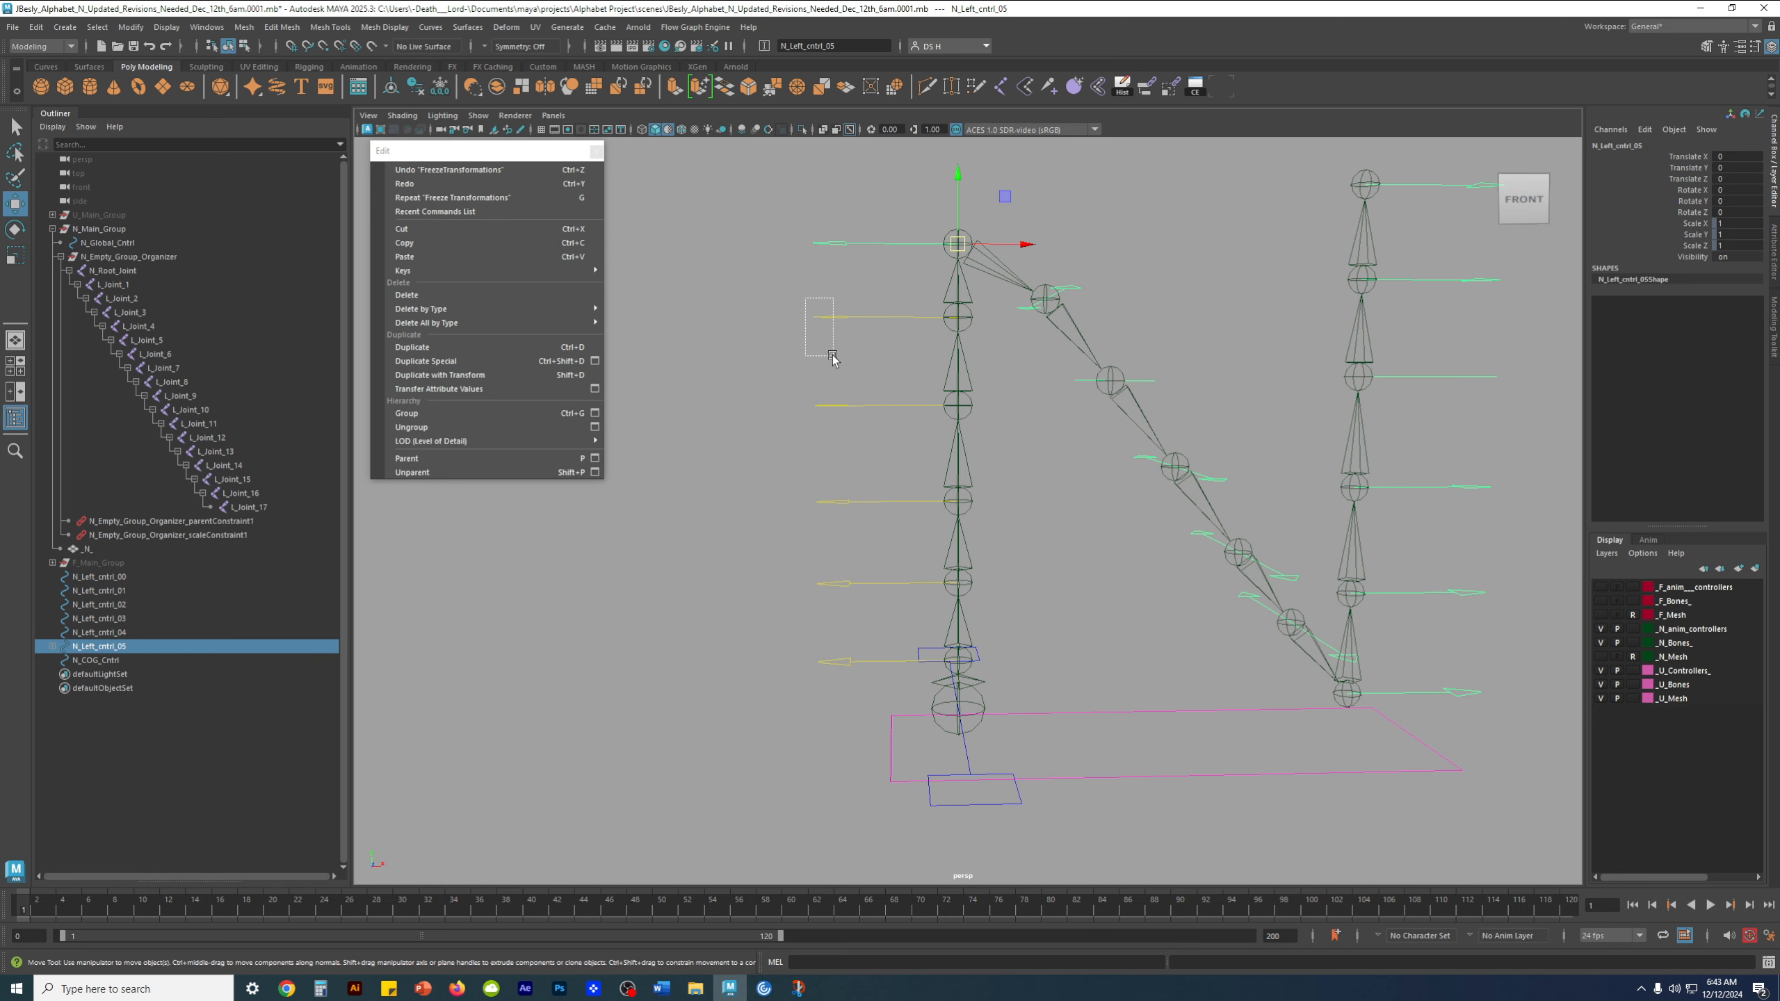
left_click(841, 318, "shift")
key("p")
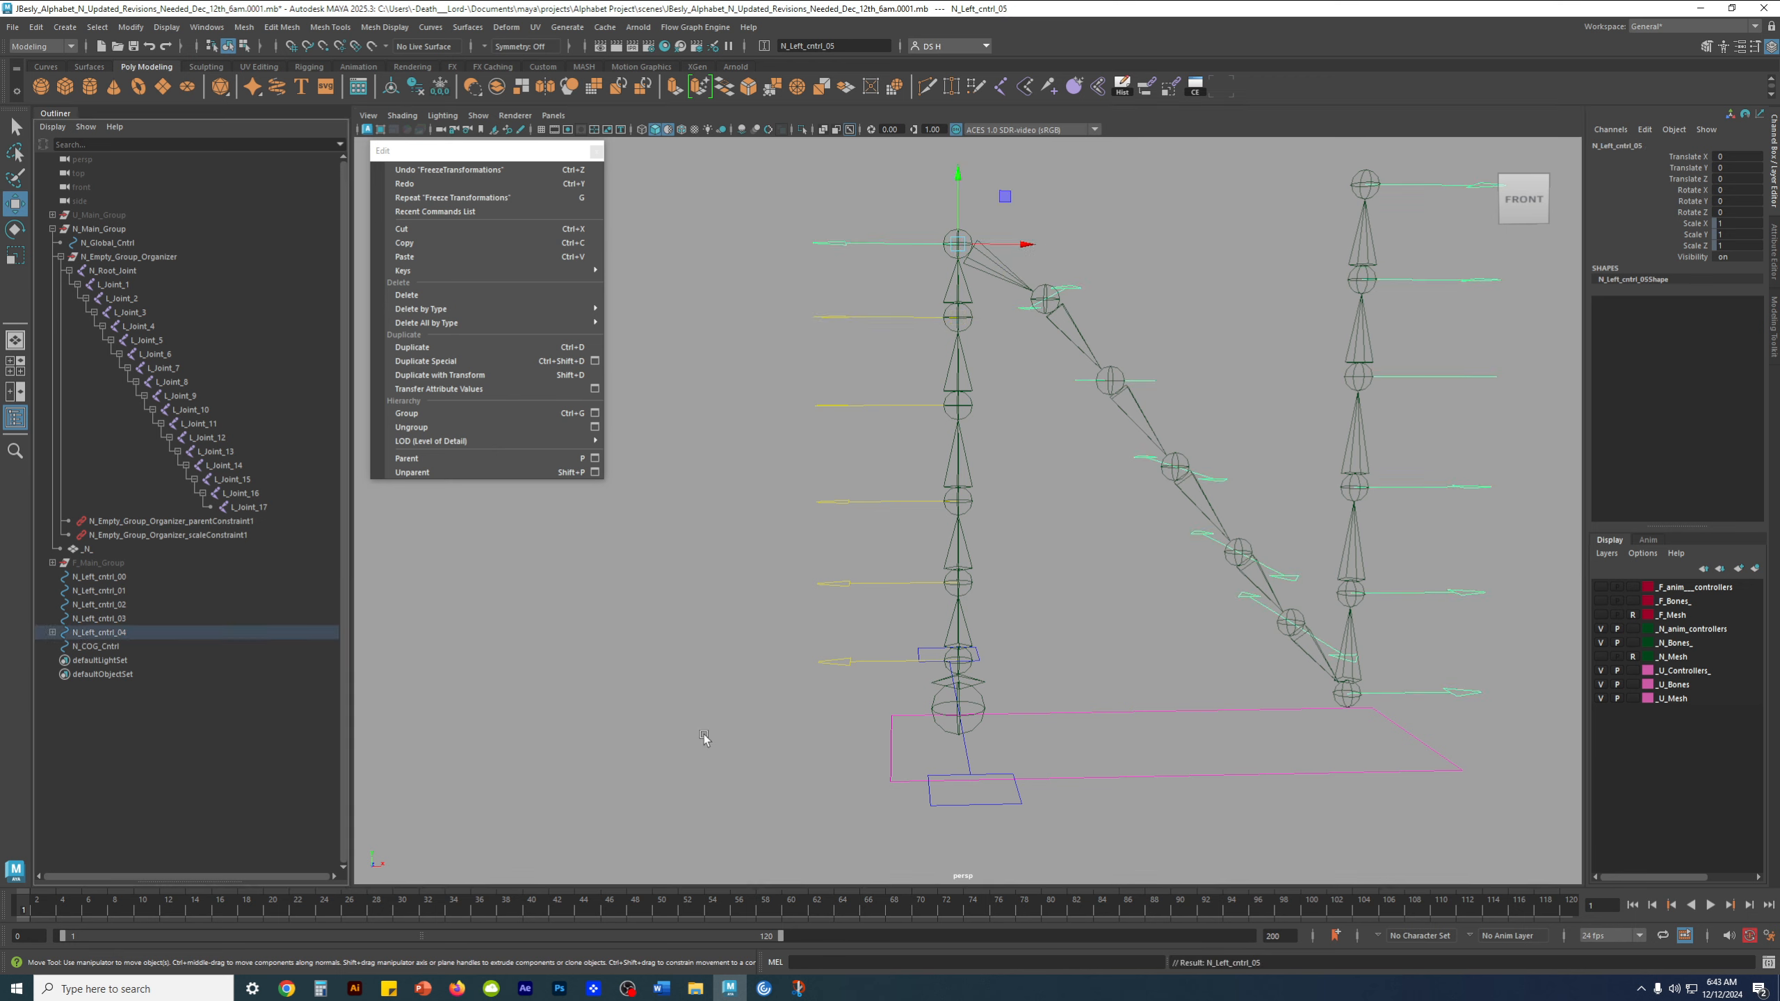
left_click(531, 698)
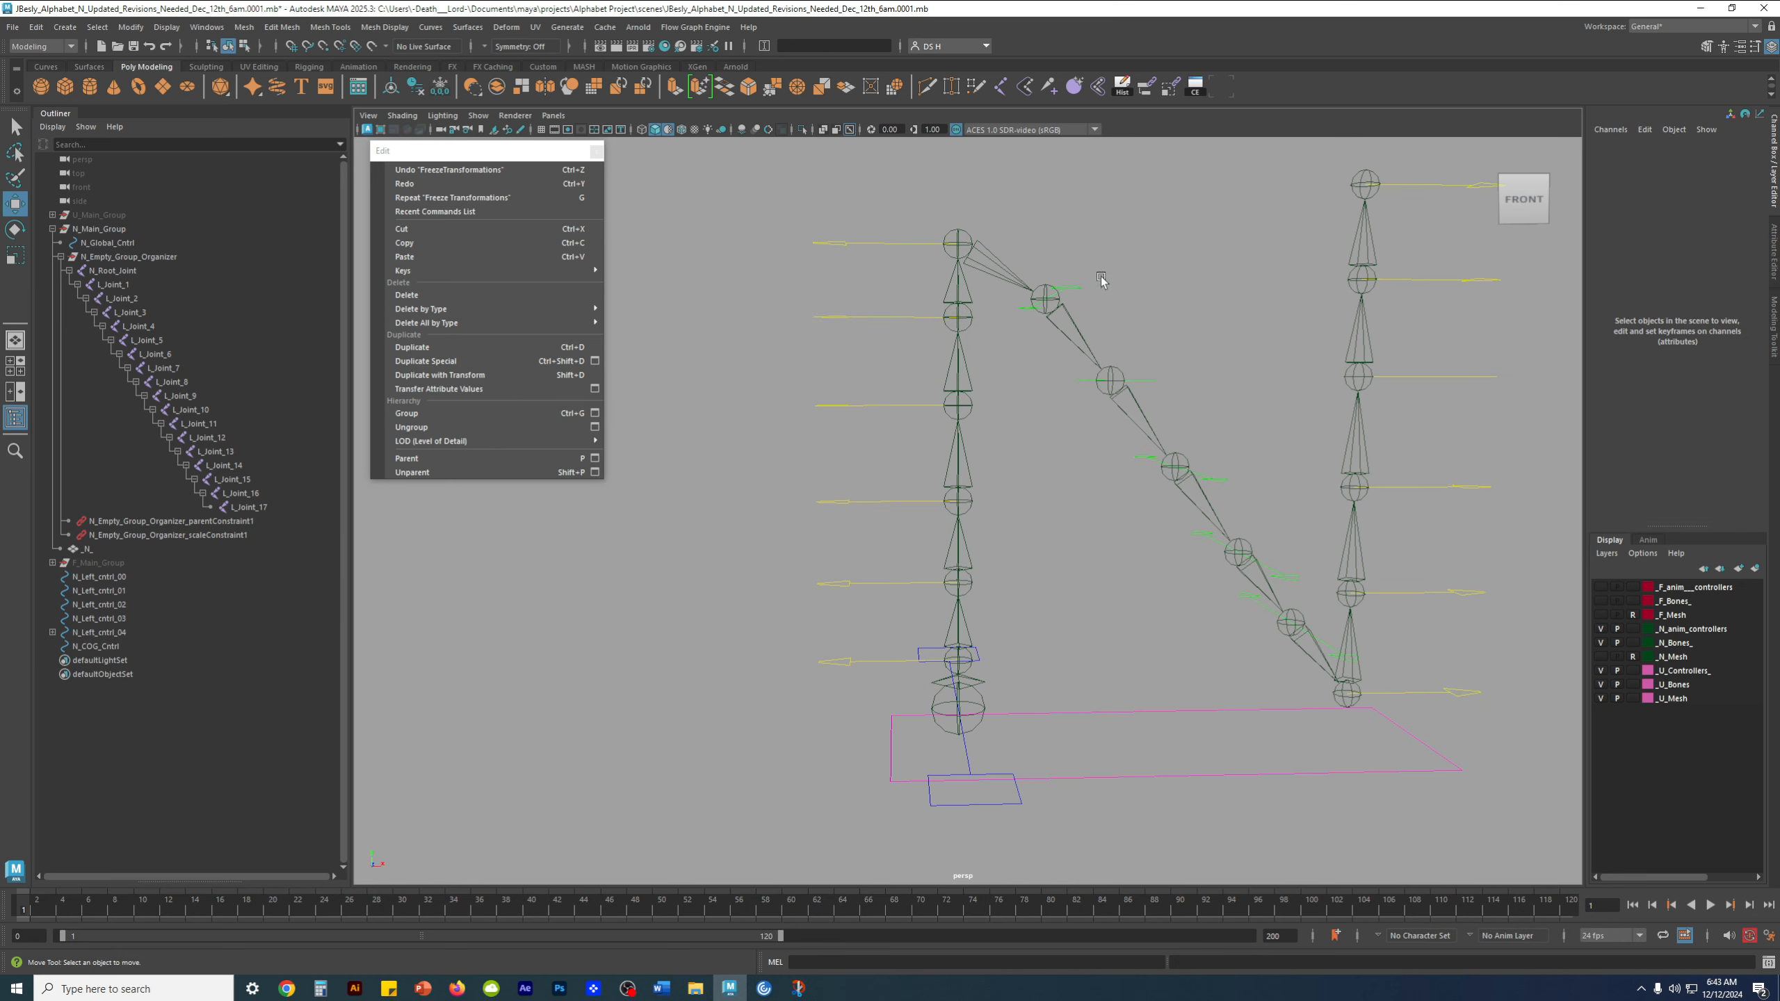
Parent N_Left_cntrl_04 to N_Left_cntrl_03 on the left stem and clear the selection
left_click(92, 634)
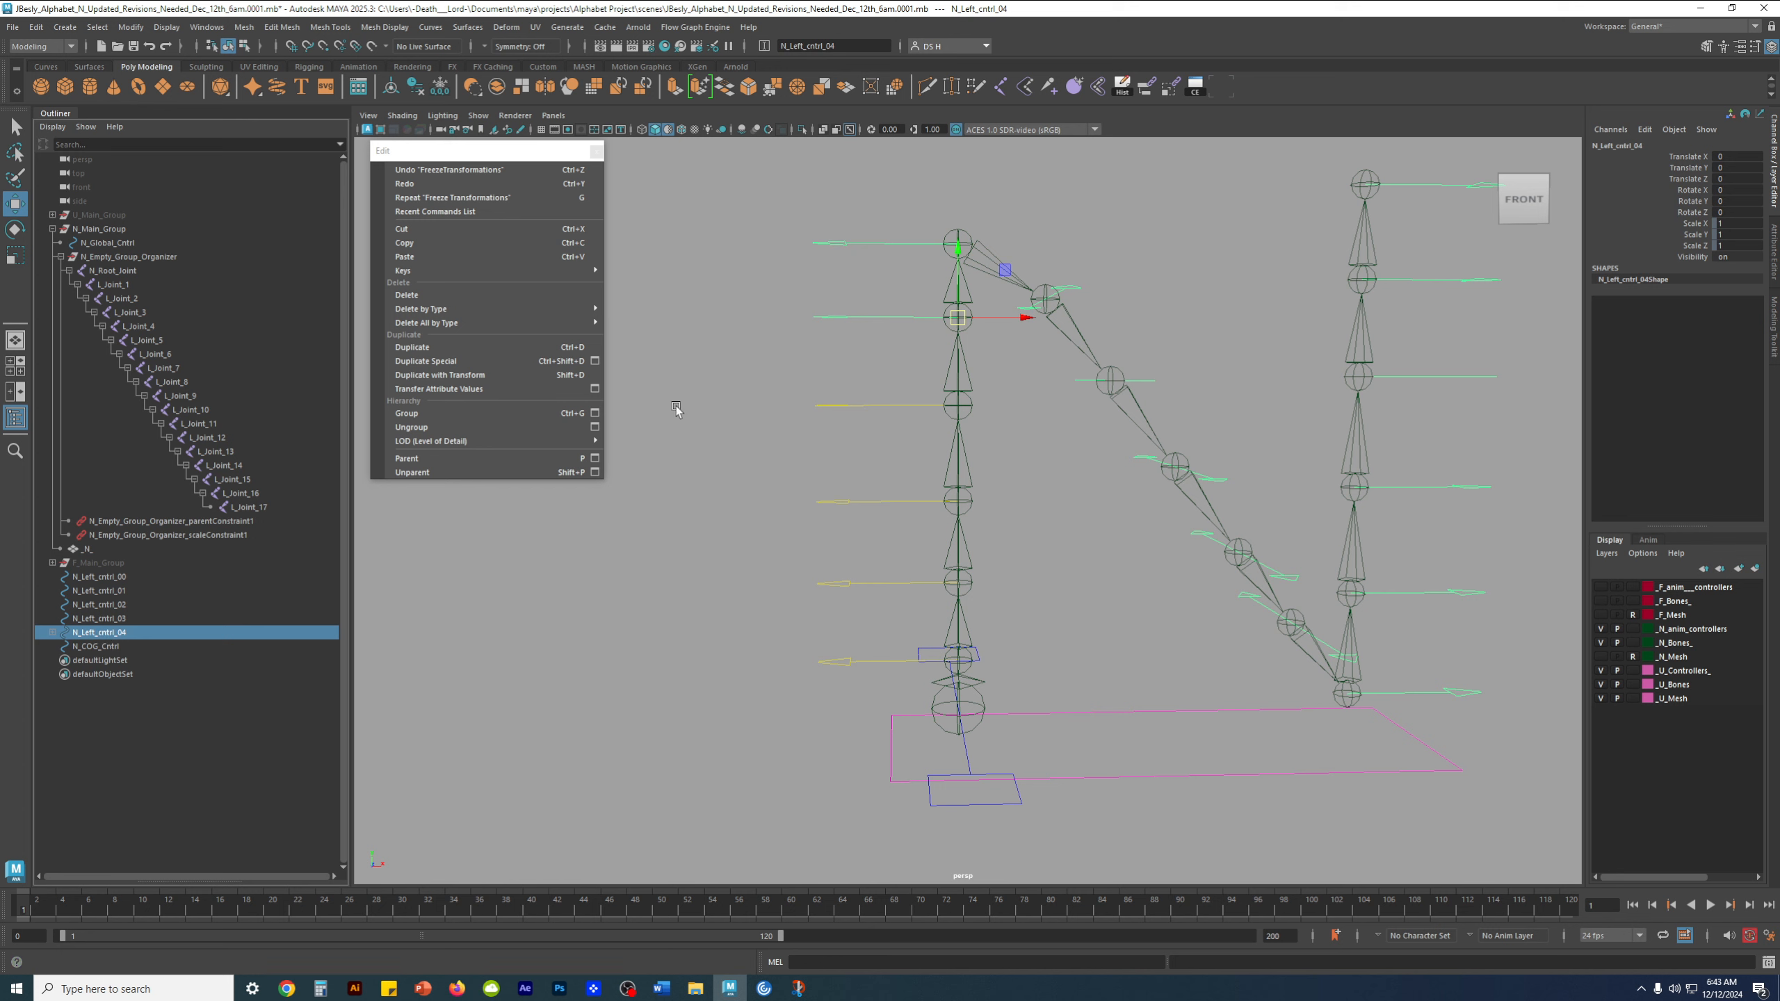
left_click(832, 403, "shift")
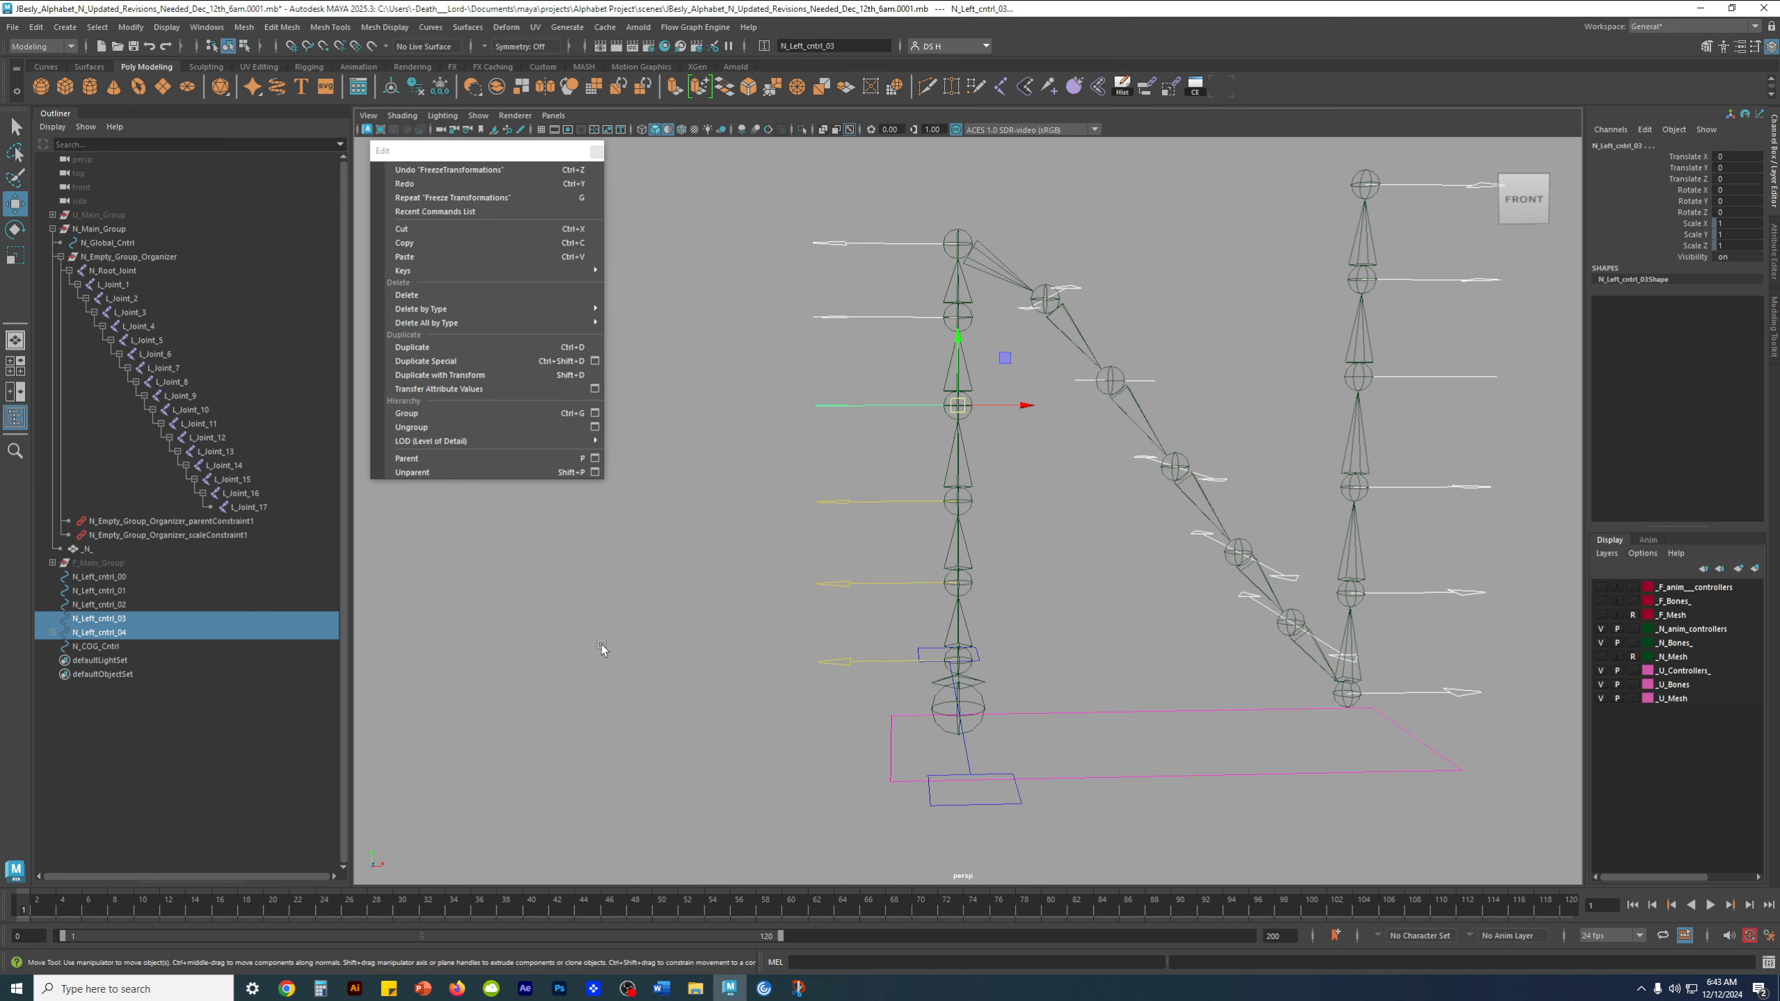
key("p")
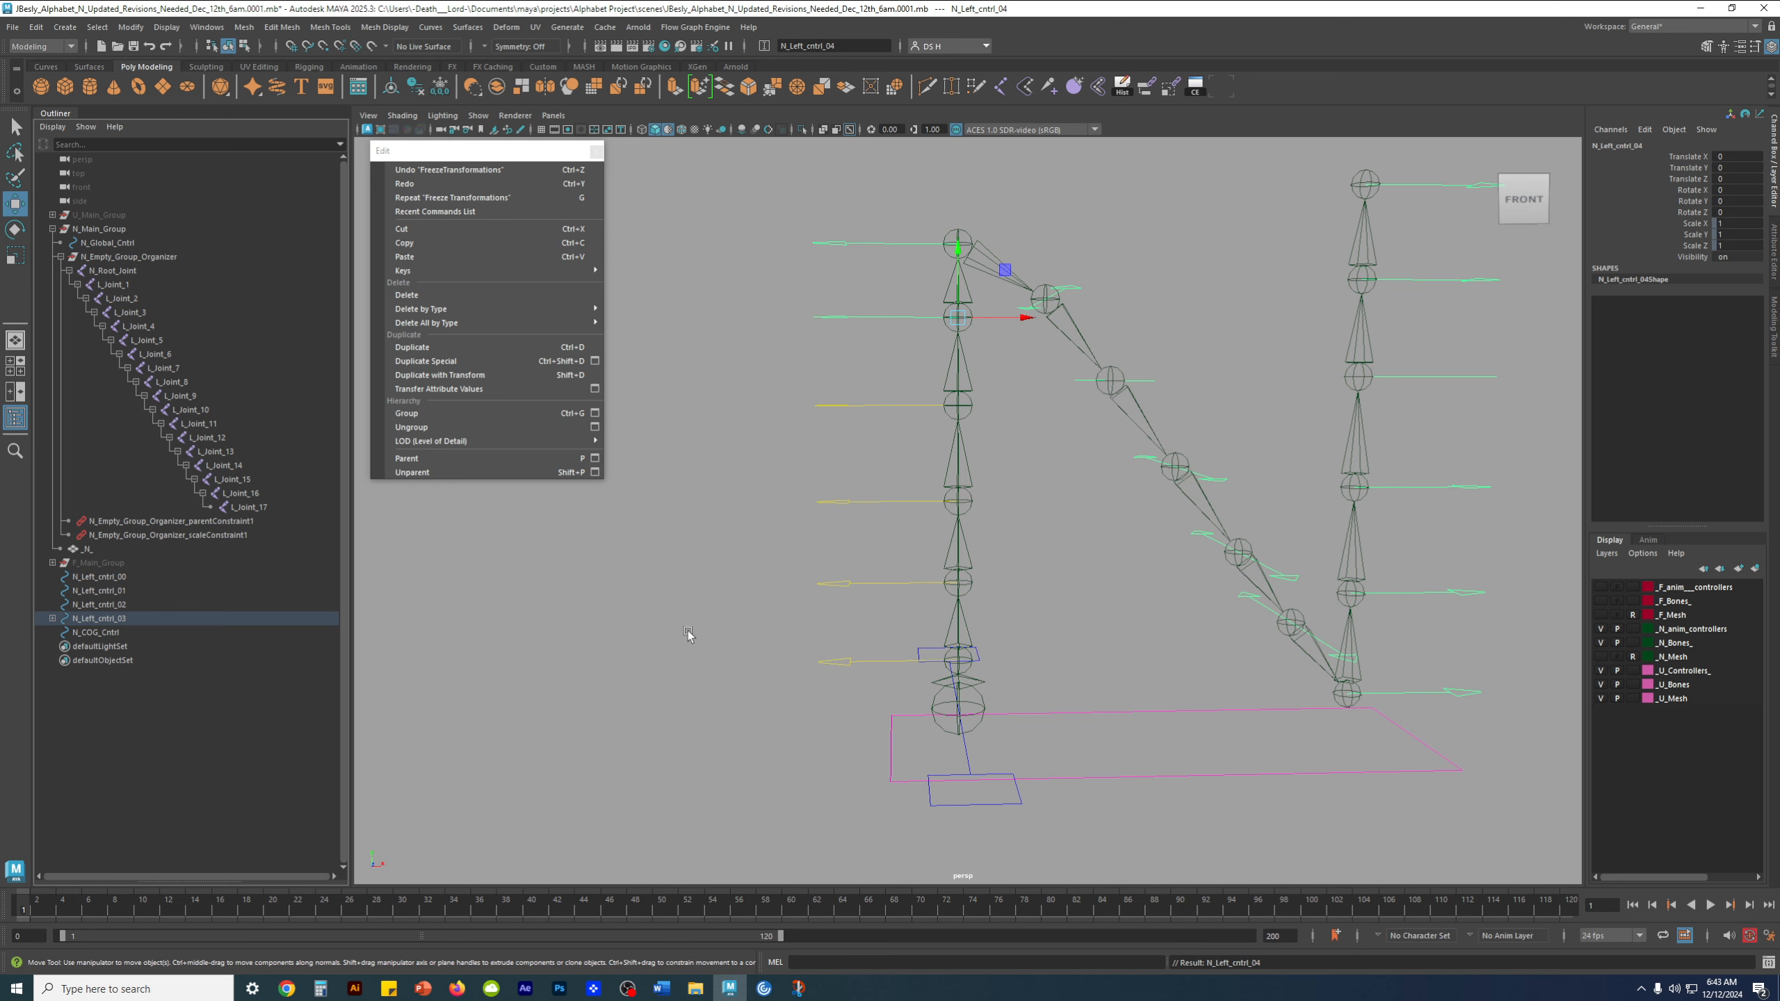
left_click(687, 632)
Parent N_Left_cntrl_03 to N_Left_cntrl_02 on the left stem and clear the selection
left_click(146, 618)
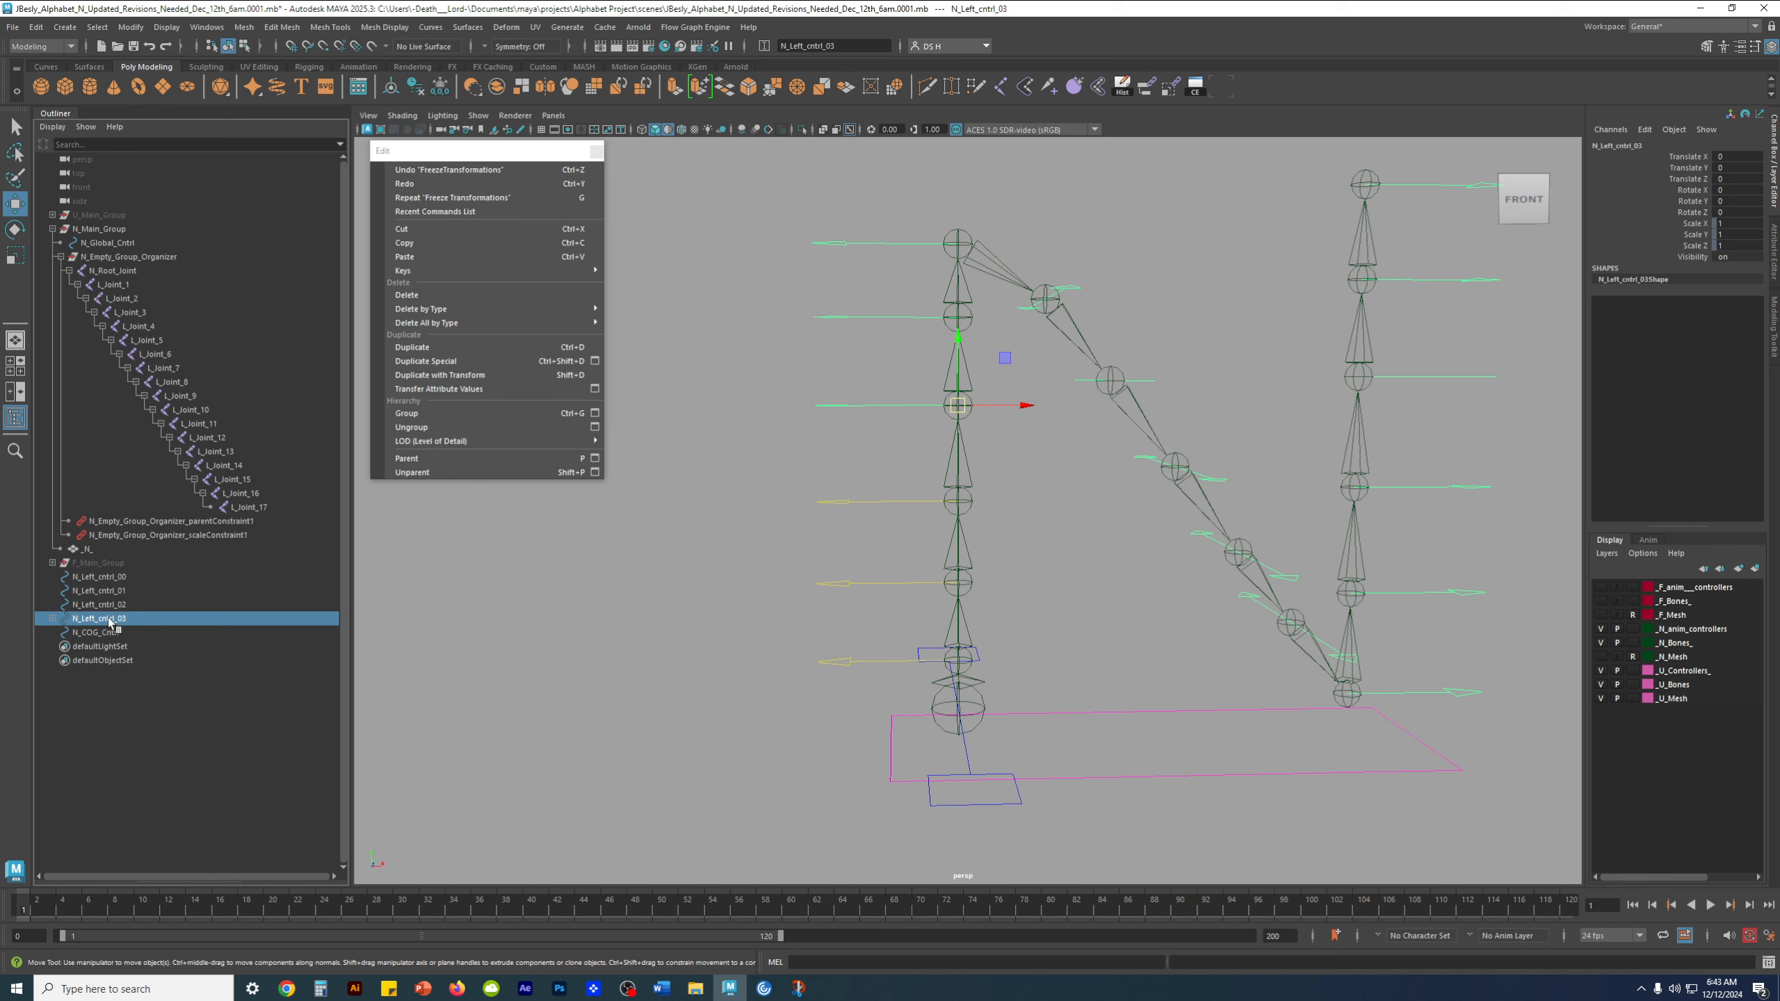
left_click(844, 502, "shift")
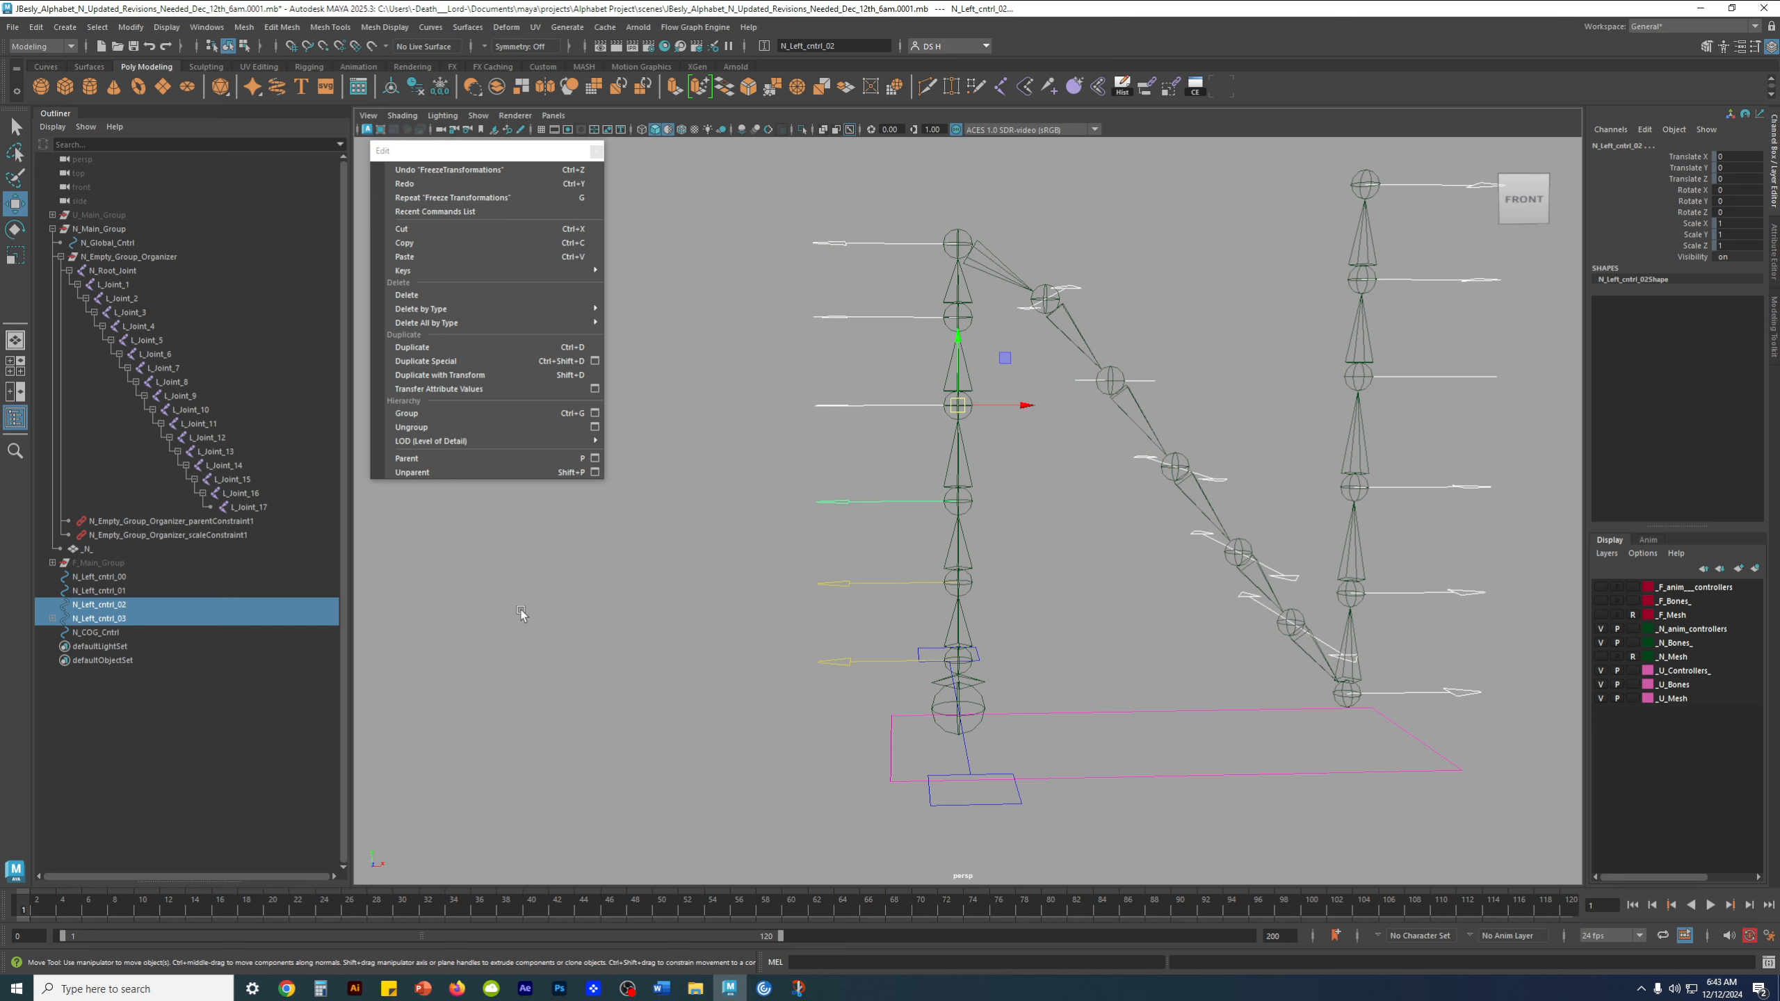
key("p")
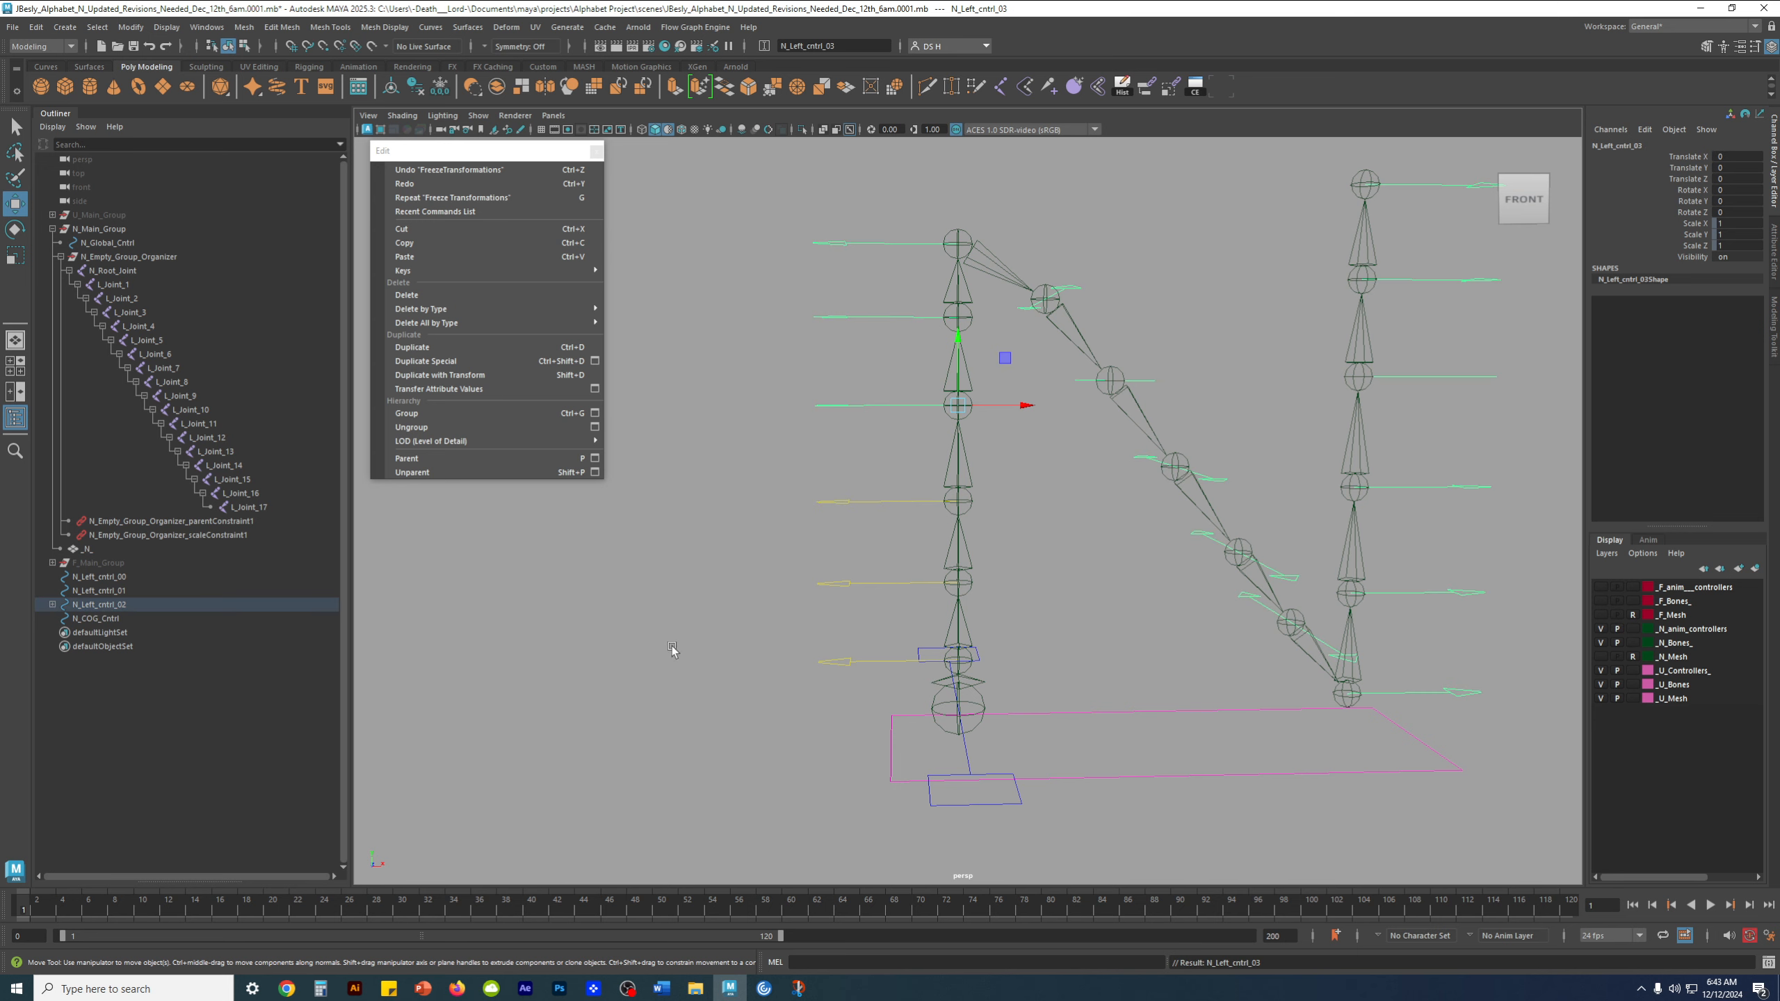
left_click(586, 653)
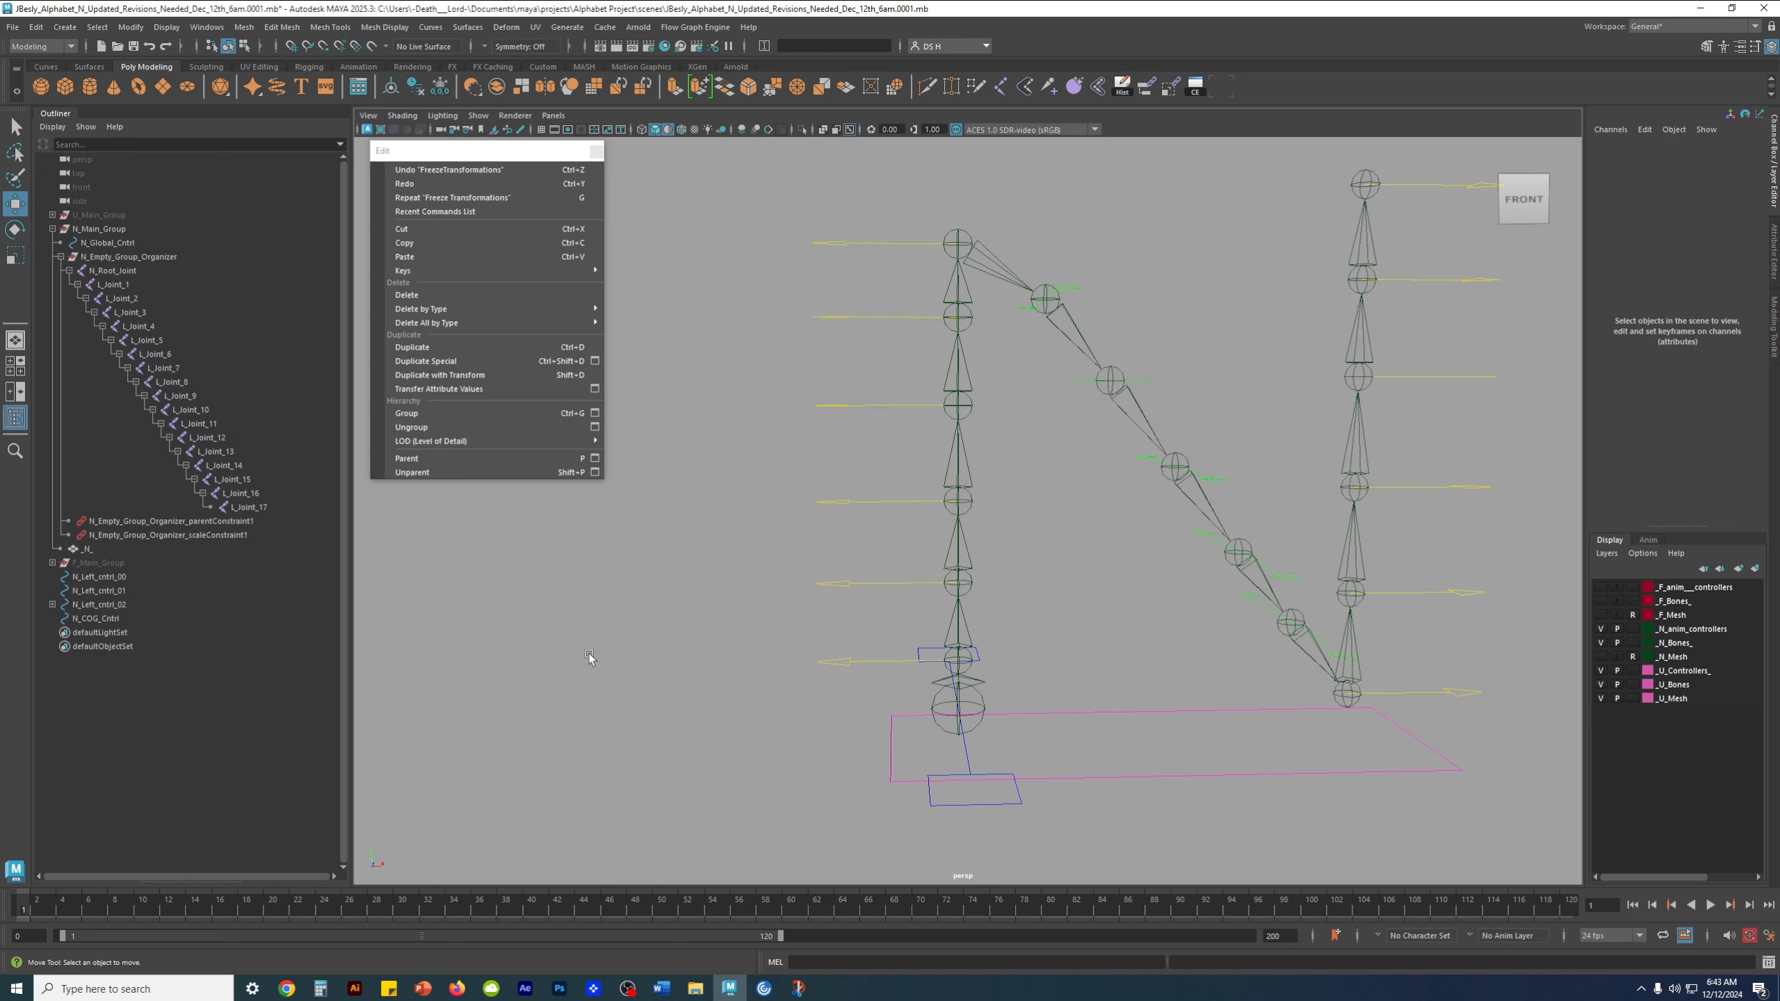
Parent N_Left_cntrl_02 to N_Left_cntrl_01 on the left stem and clear the selection
left_click(102, 605)
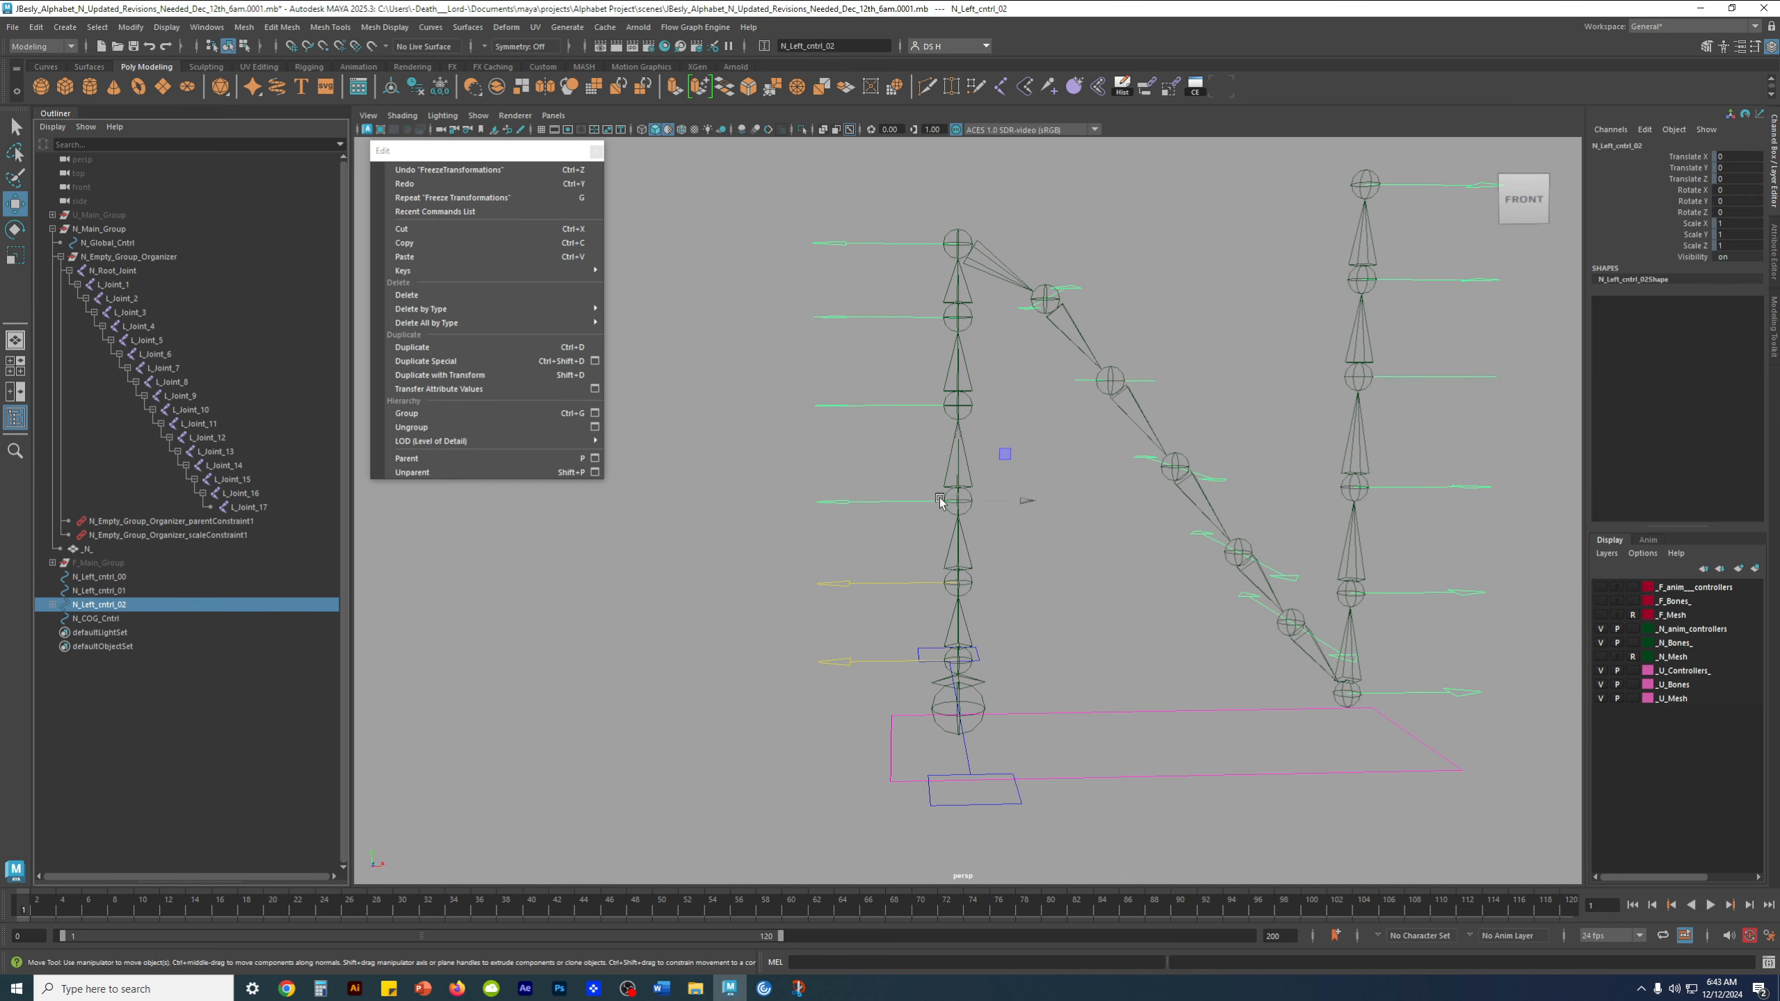
left_click_drag(840, 569, 853, 600)
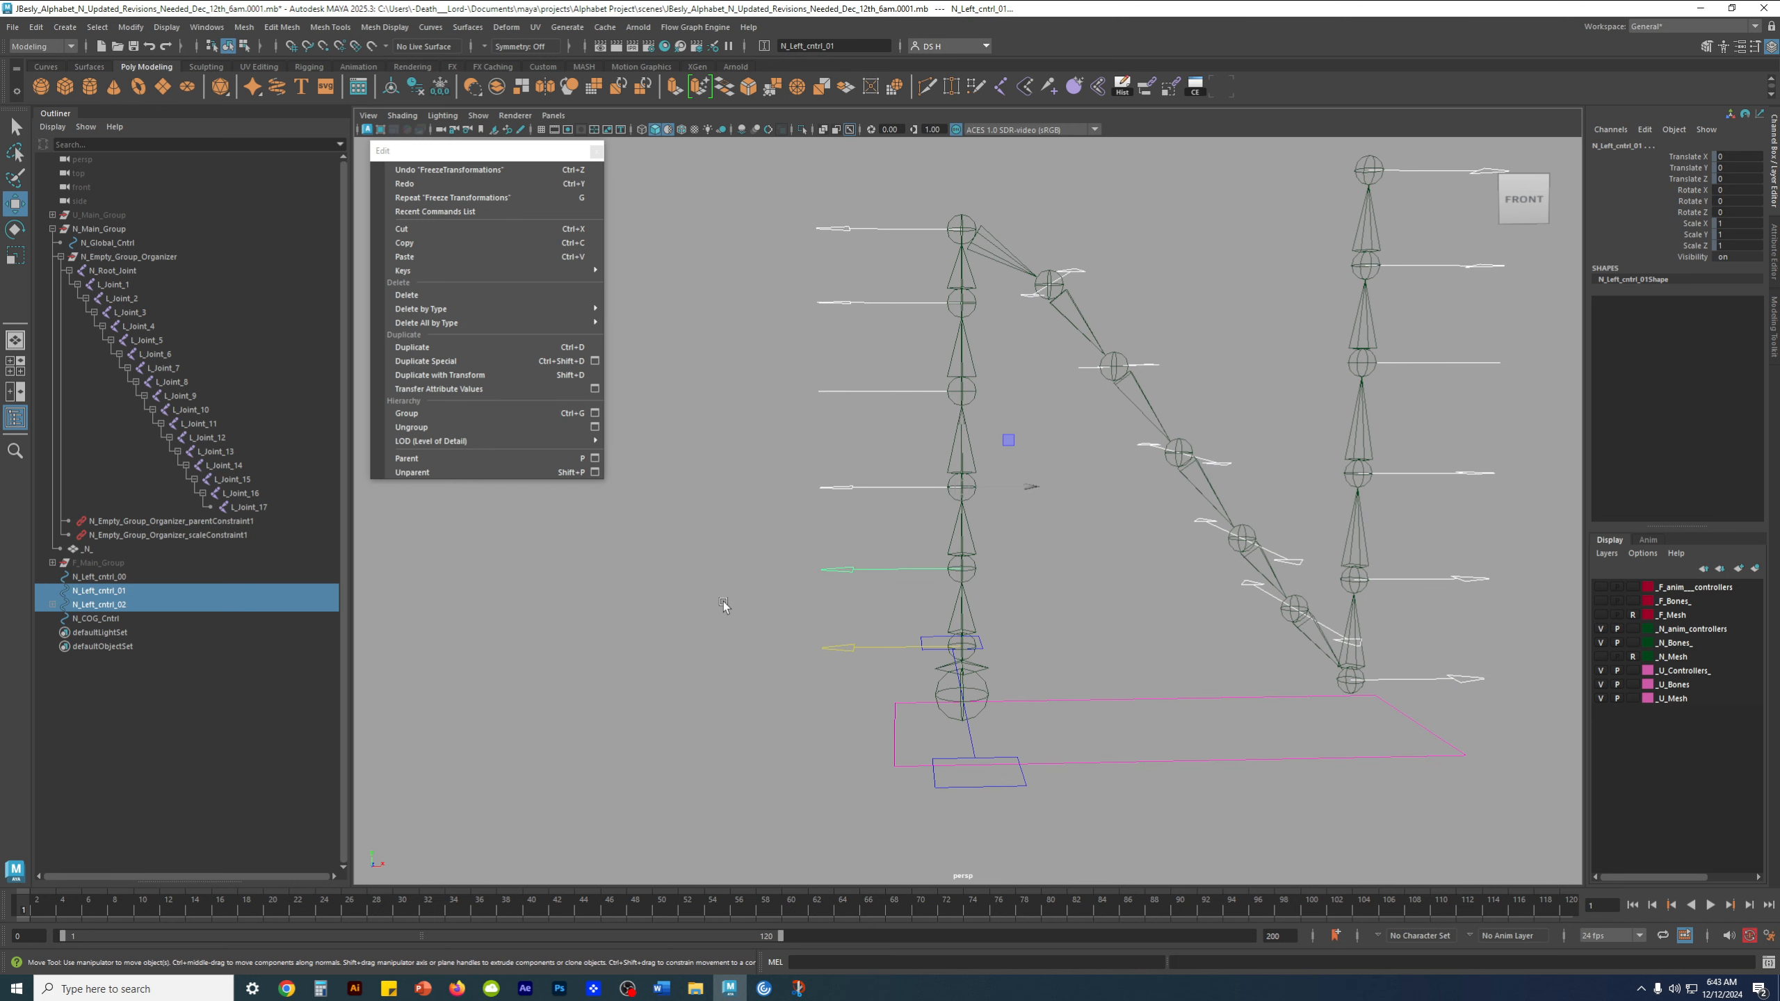
key("p")
left_click(501, 741)
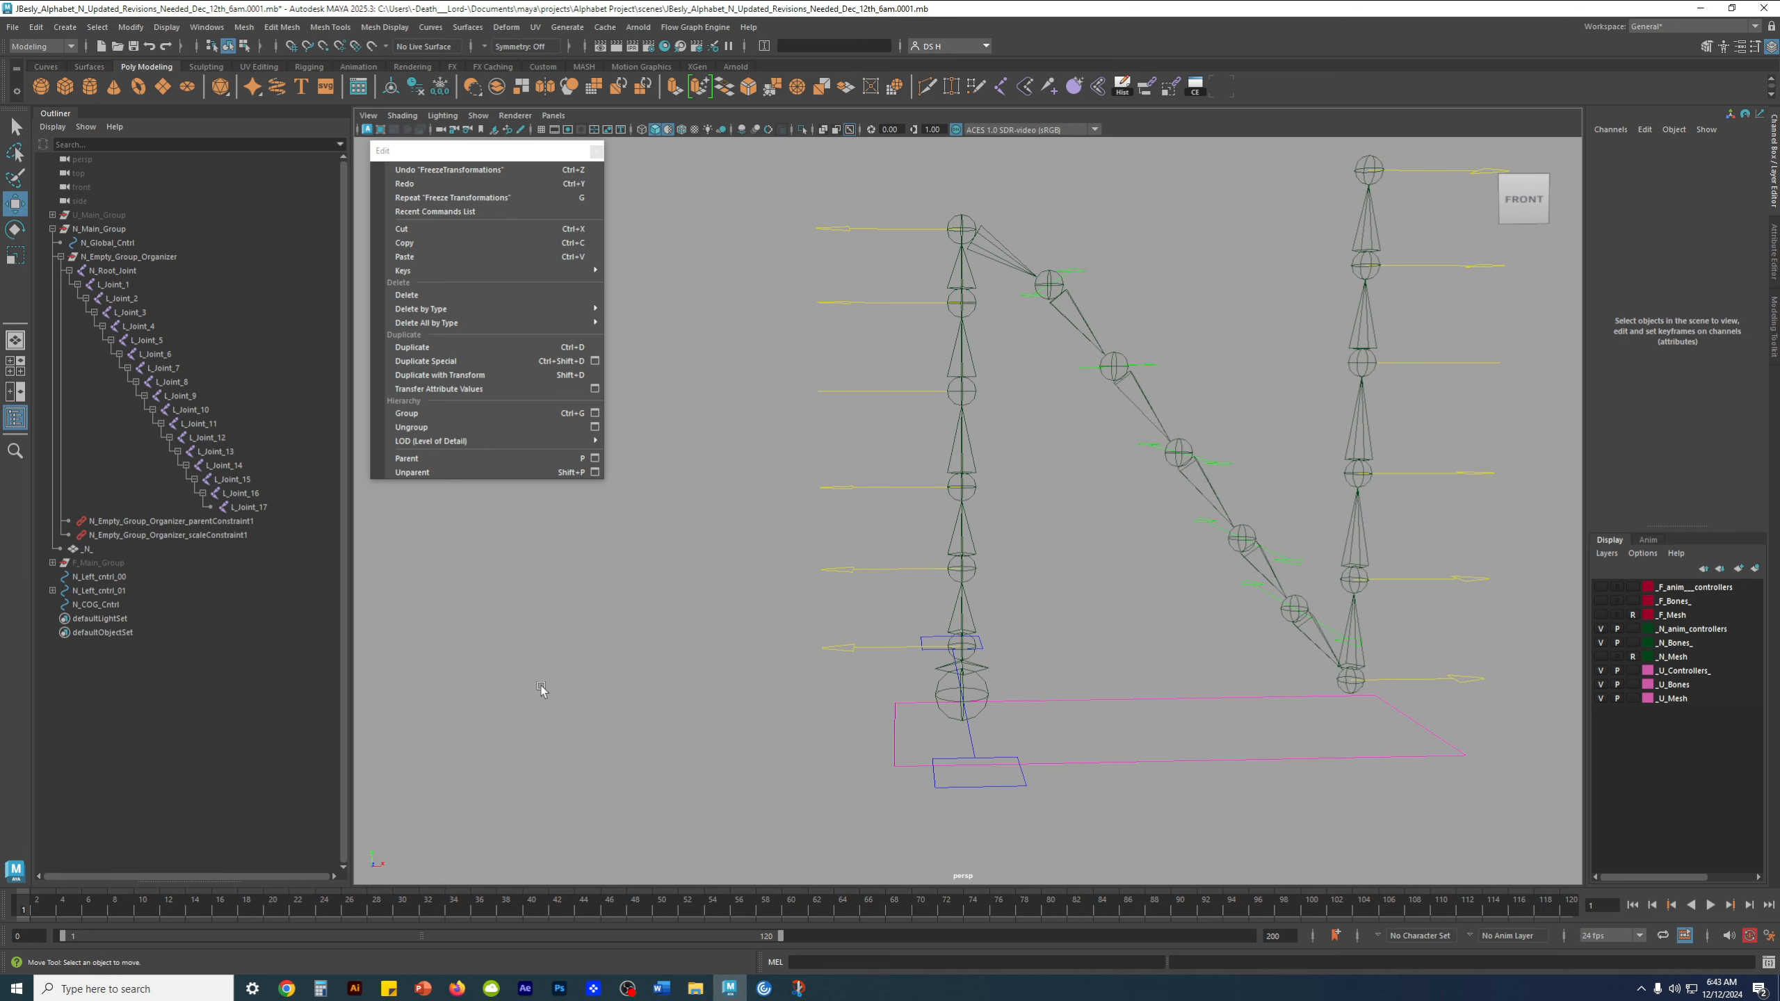
Parent N_Left_cntrl_01 to N_Left_cntrl_00, the lowest control on the left stem
left_click(110, 595)
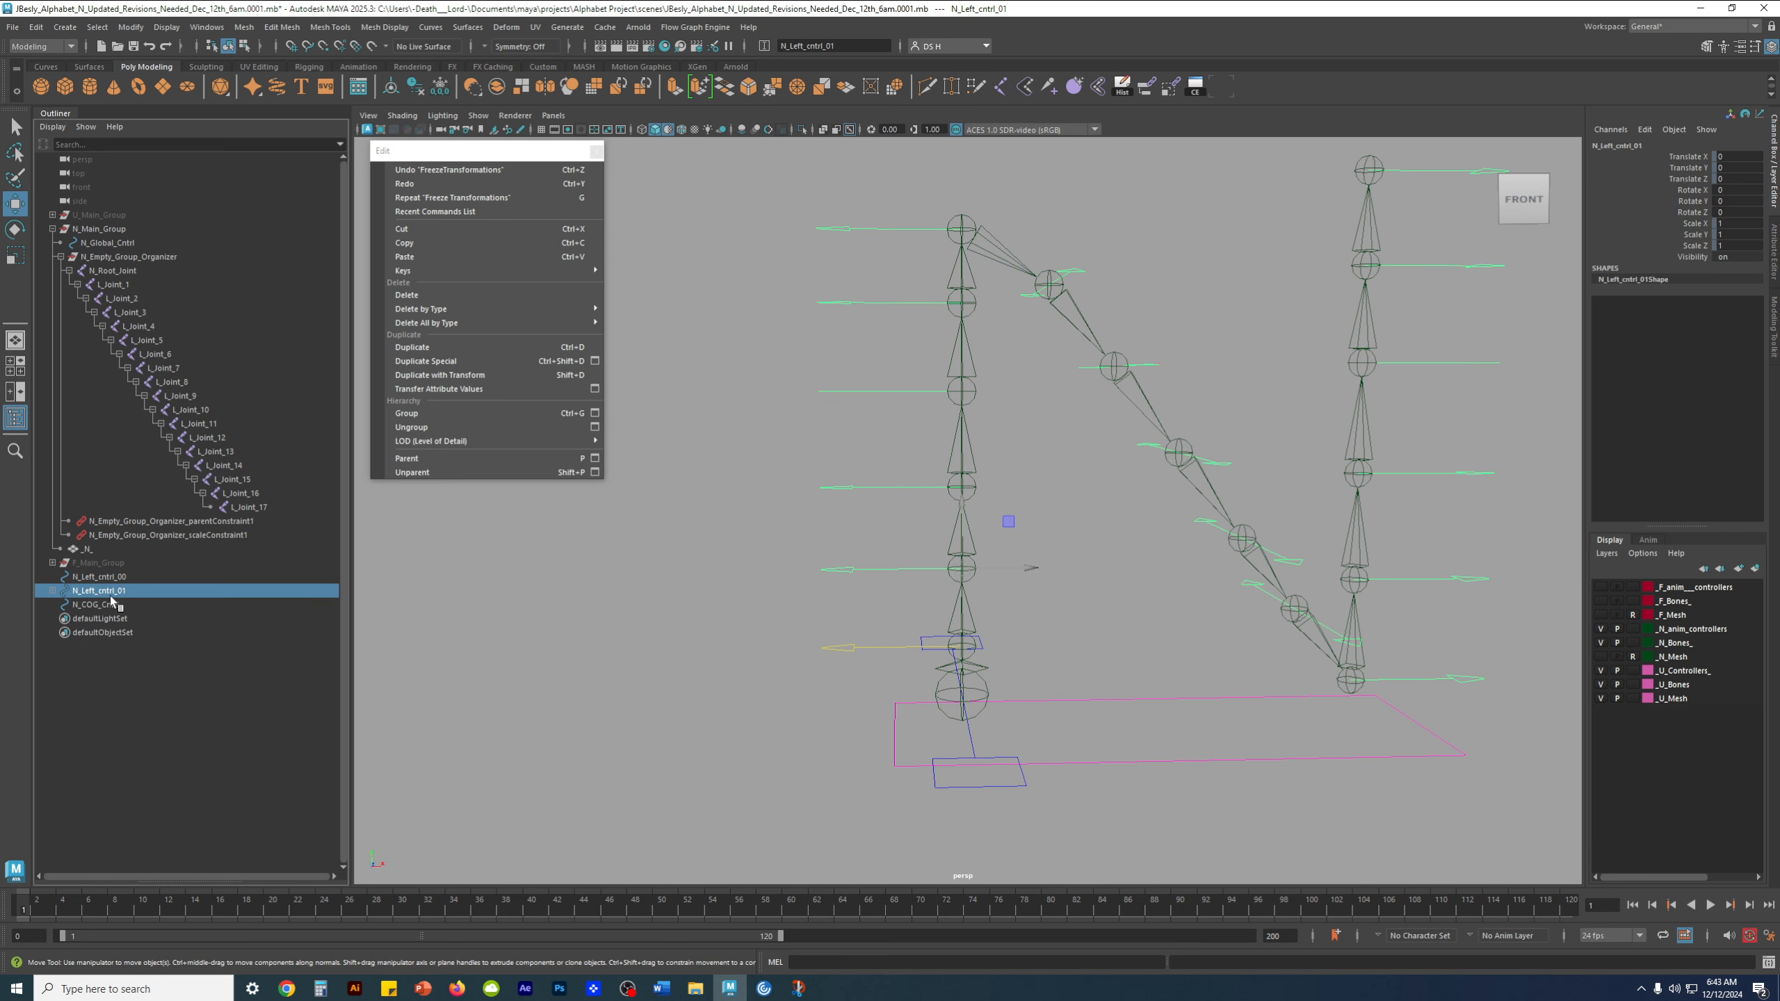
left_click_drag(854, 632, 843, 661, "shift")
left_click_drag(843, 661, 834, 634, "alt")
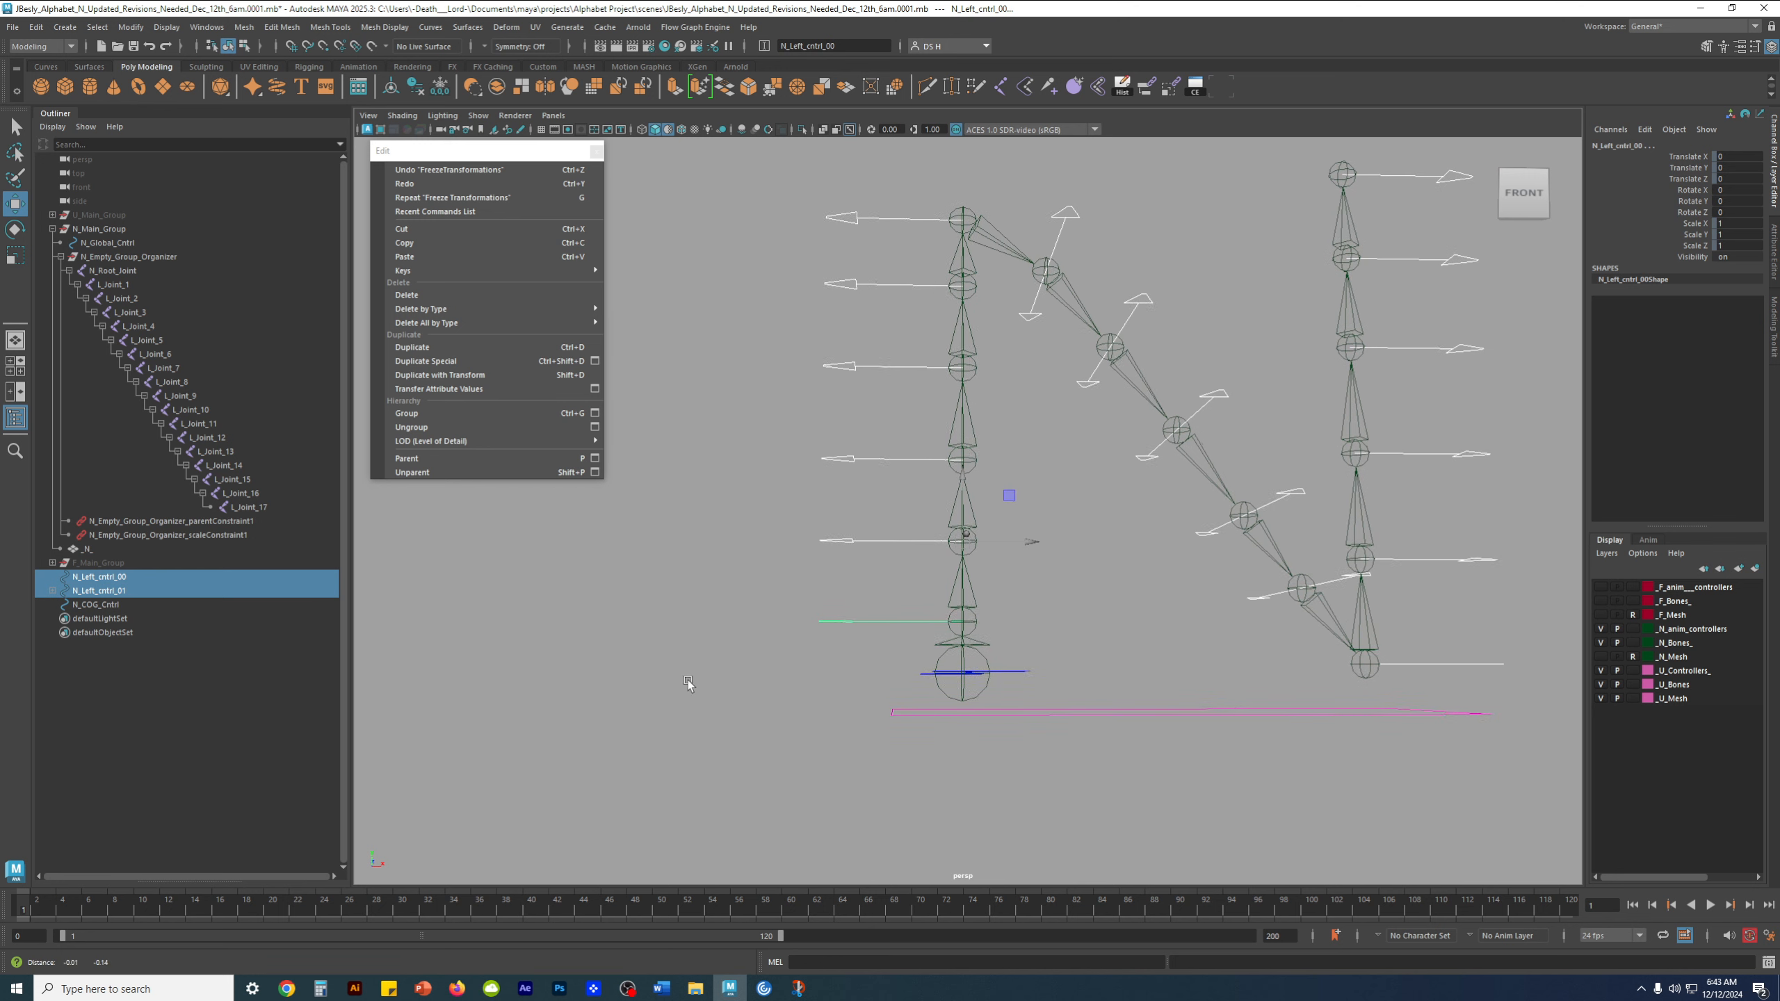
key("p")
Parent N_Left_cntrl_00, with its nested chain of controls, to the center-of-gravity control N_COG_Cntrl
left_click(102, 577)
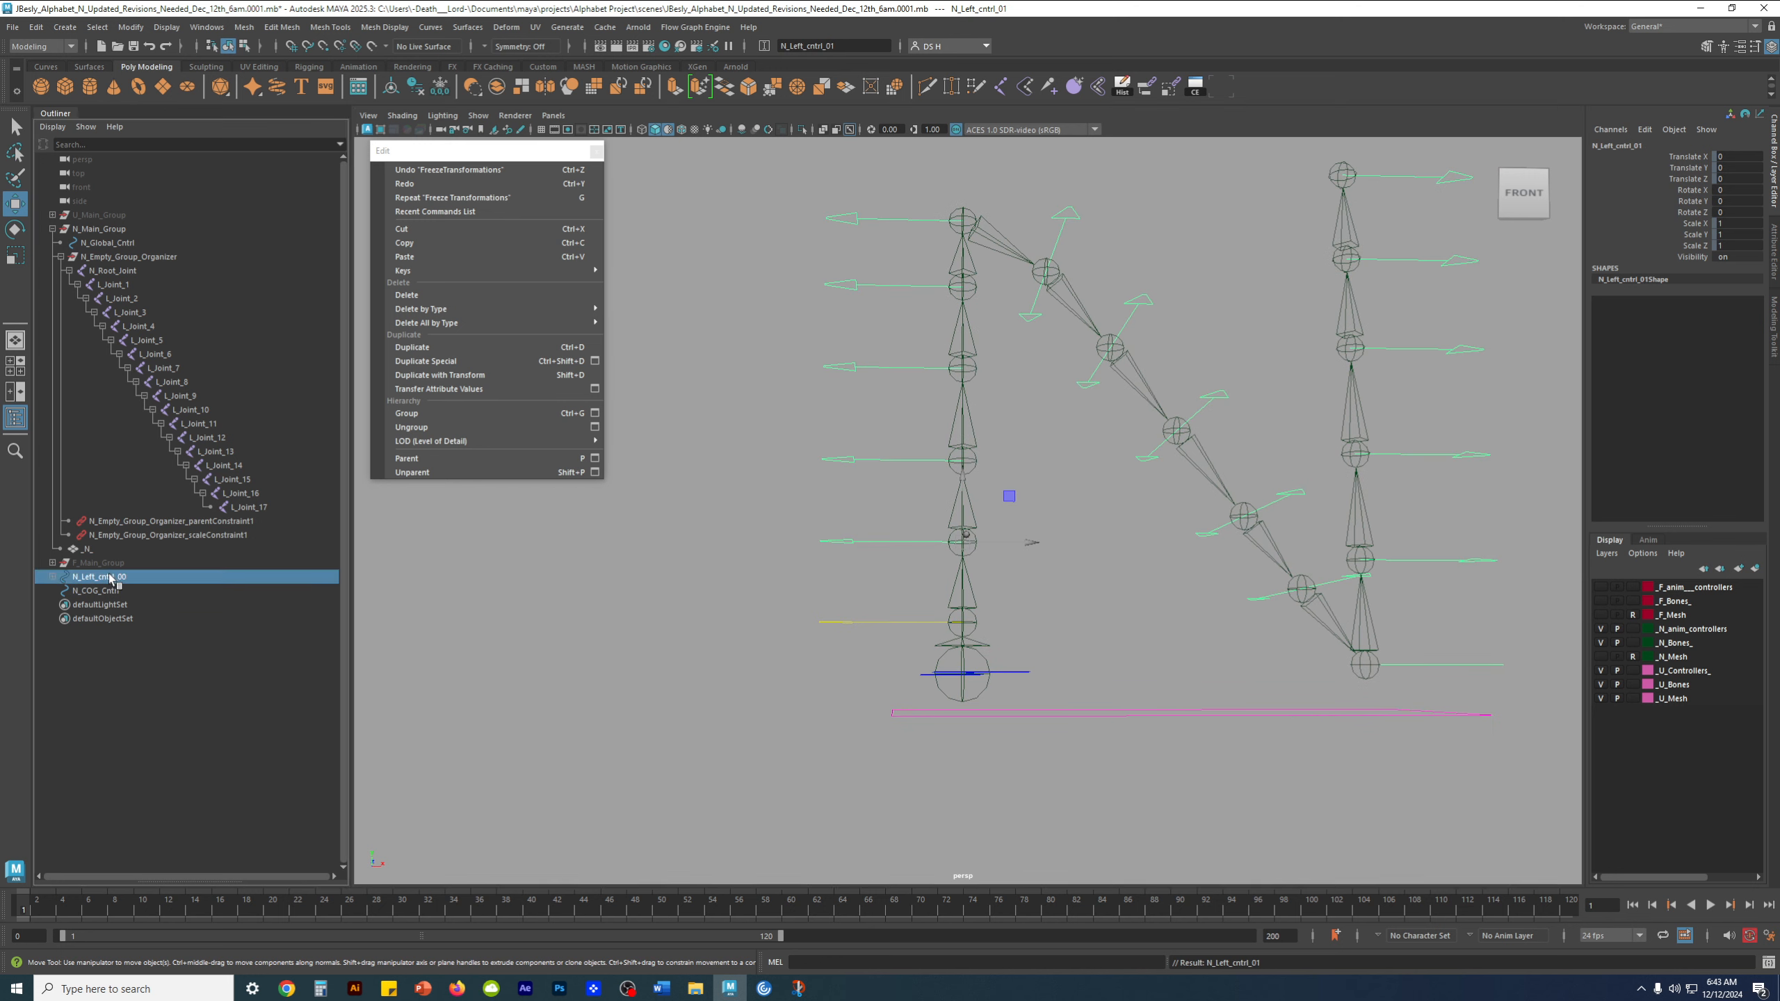
left_click_drag(1161, 460, 881, 677, "alt")
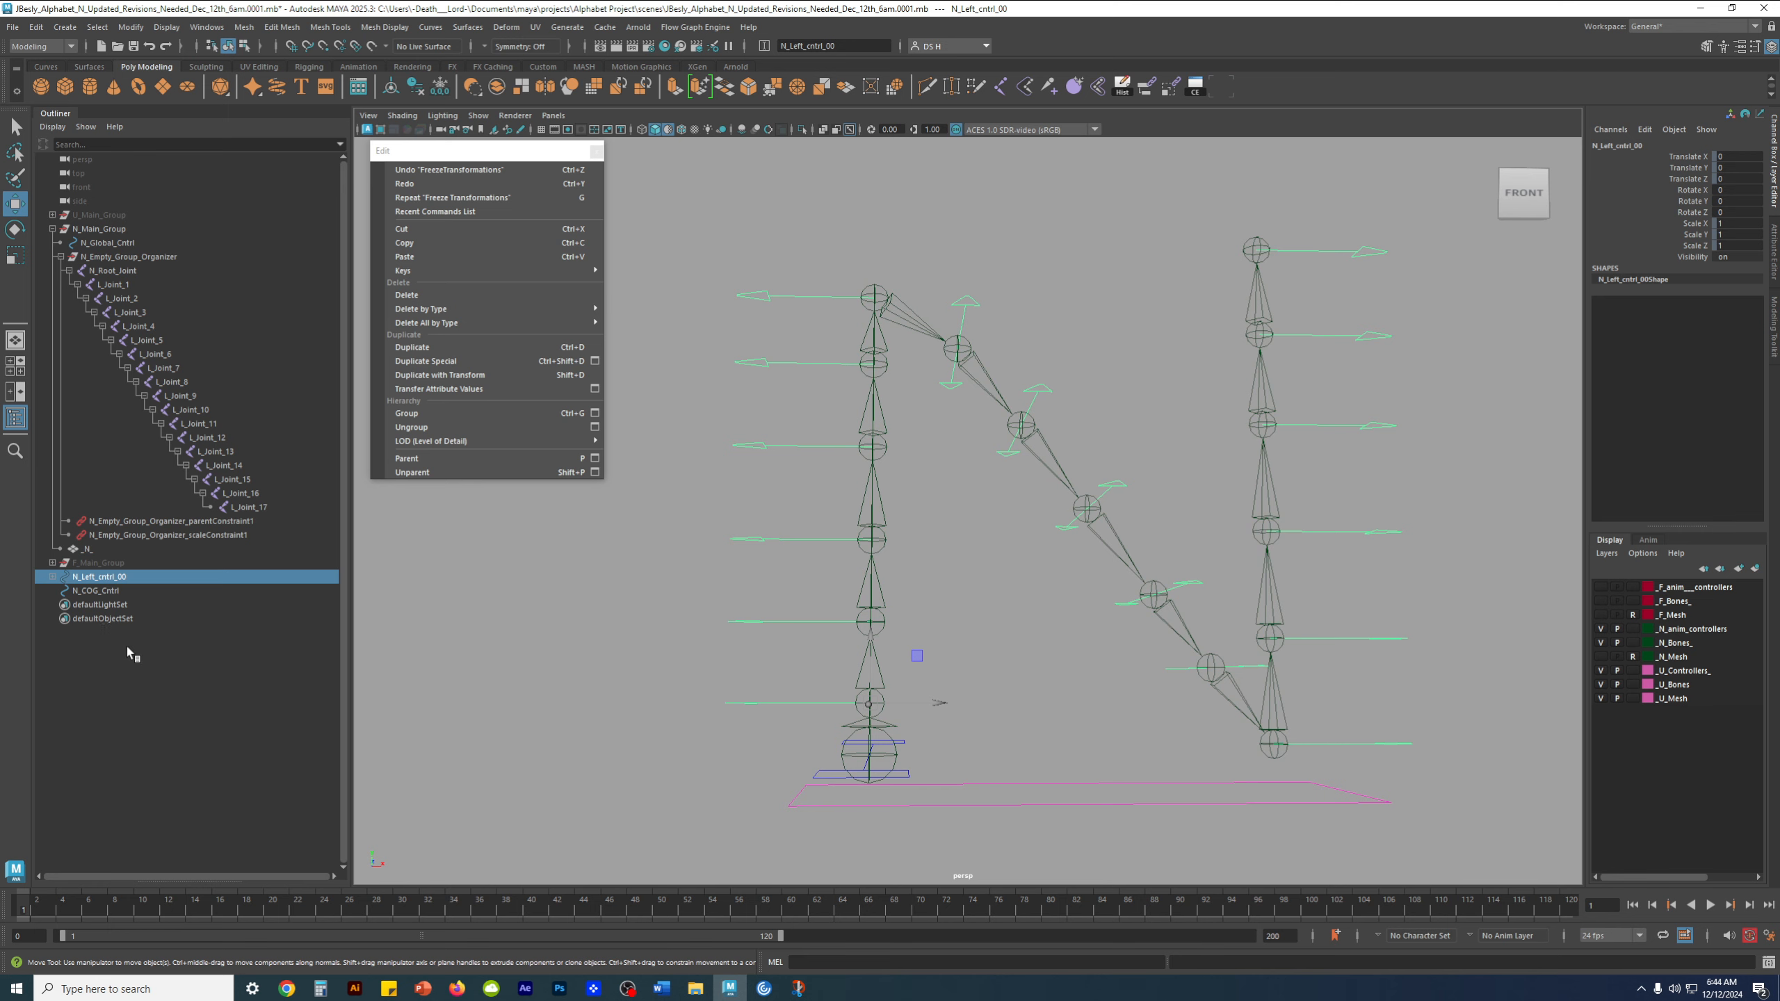
middle_click_drag(863, 621, 911, 456, "alt")
left_click_drag(911, 455, 902, 497, "alt")
right_click_drag(901, 497, 1031, 623, "alt")
left_click_drag(1031, 623, 1032, 628, "alt")
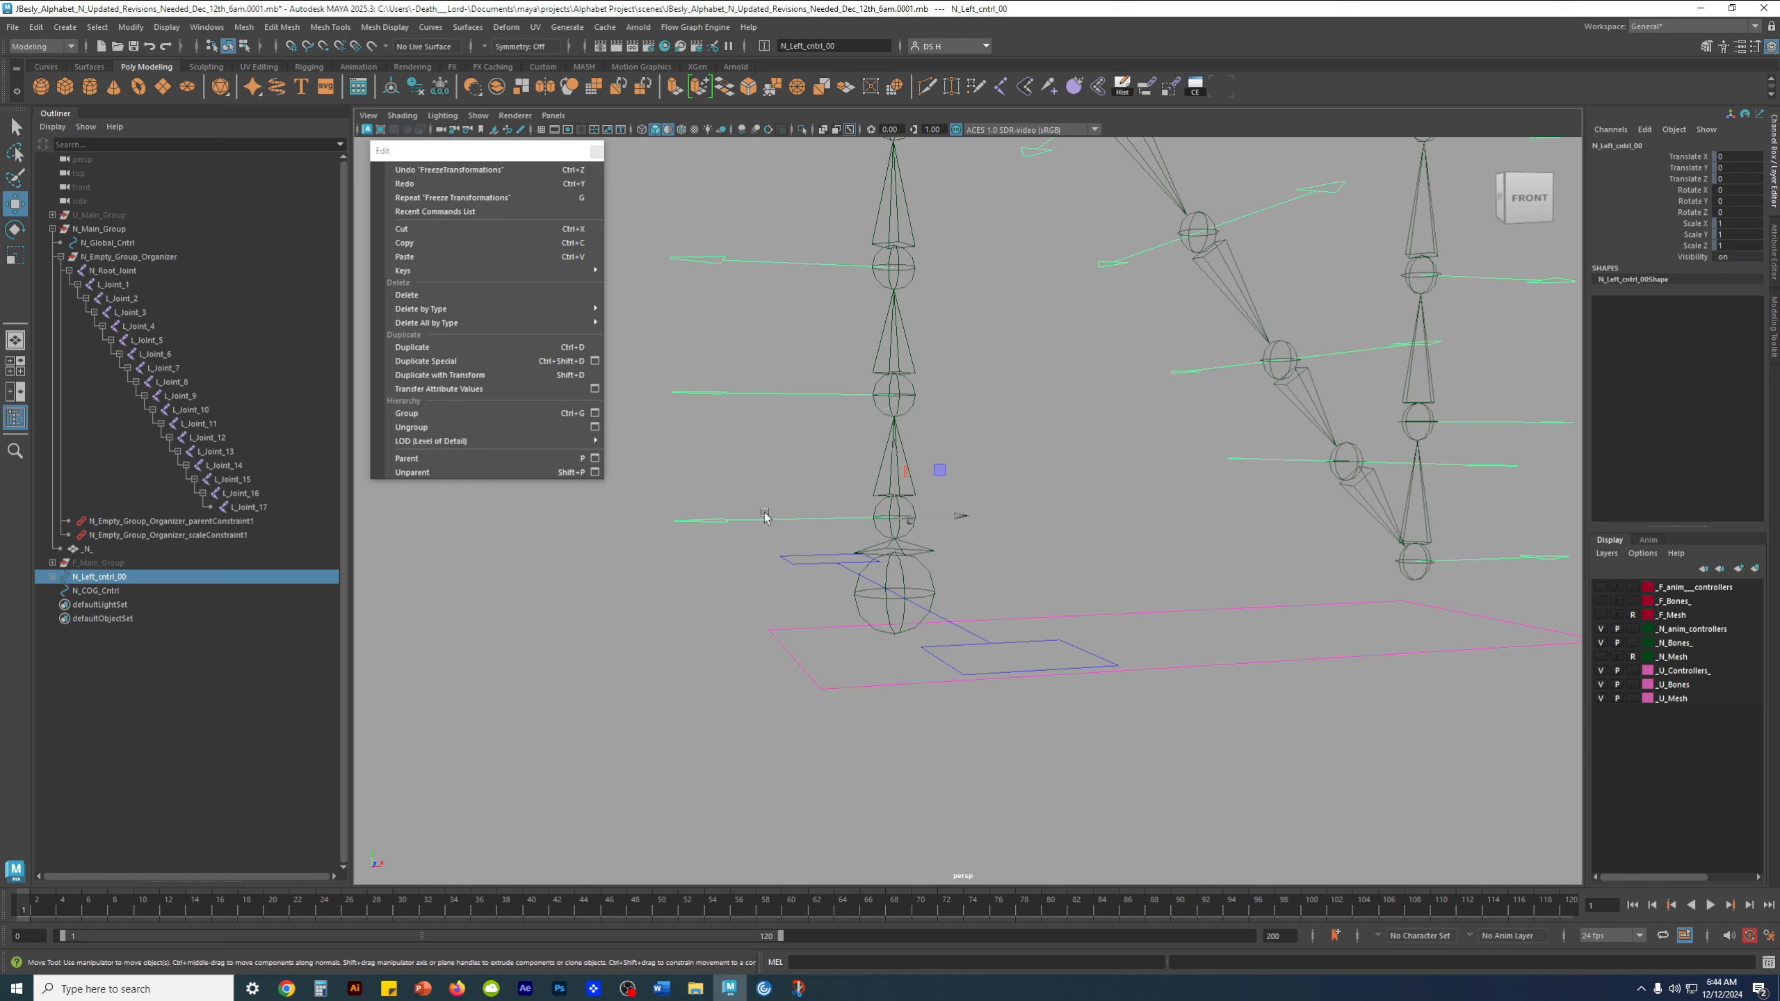
left_click_drag(1016, 717, 1034, 724, "alt")
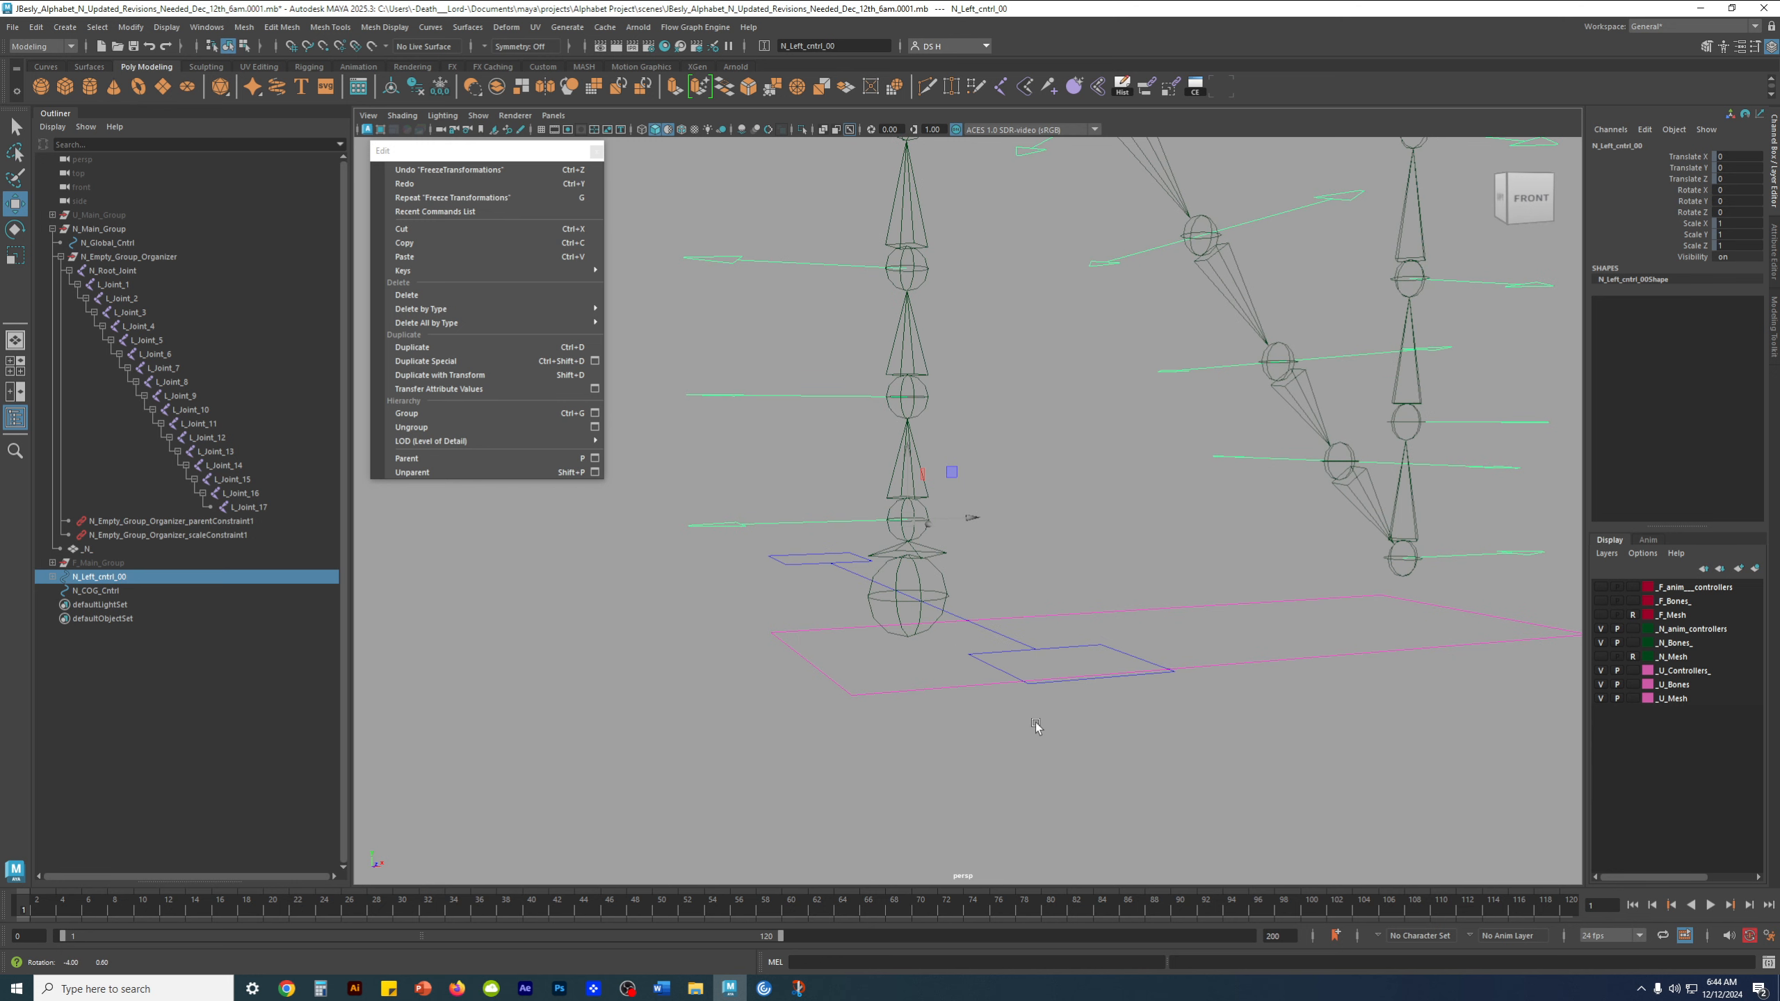
left_click(1029, 647, "shift")
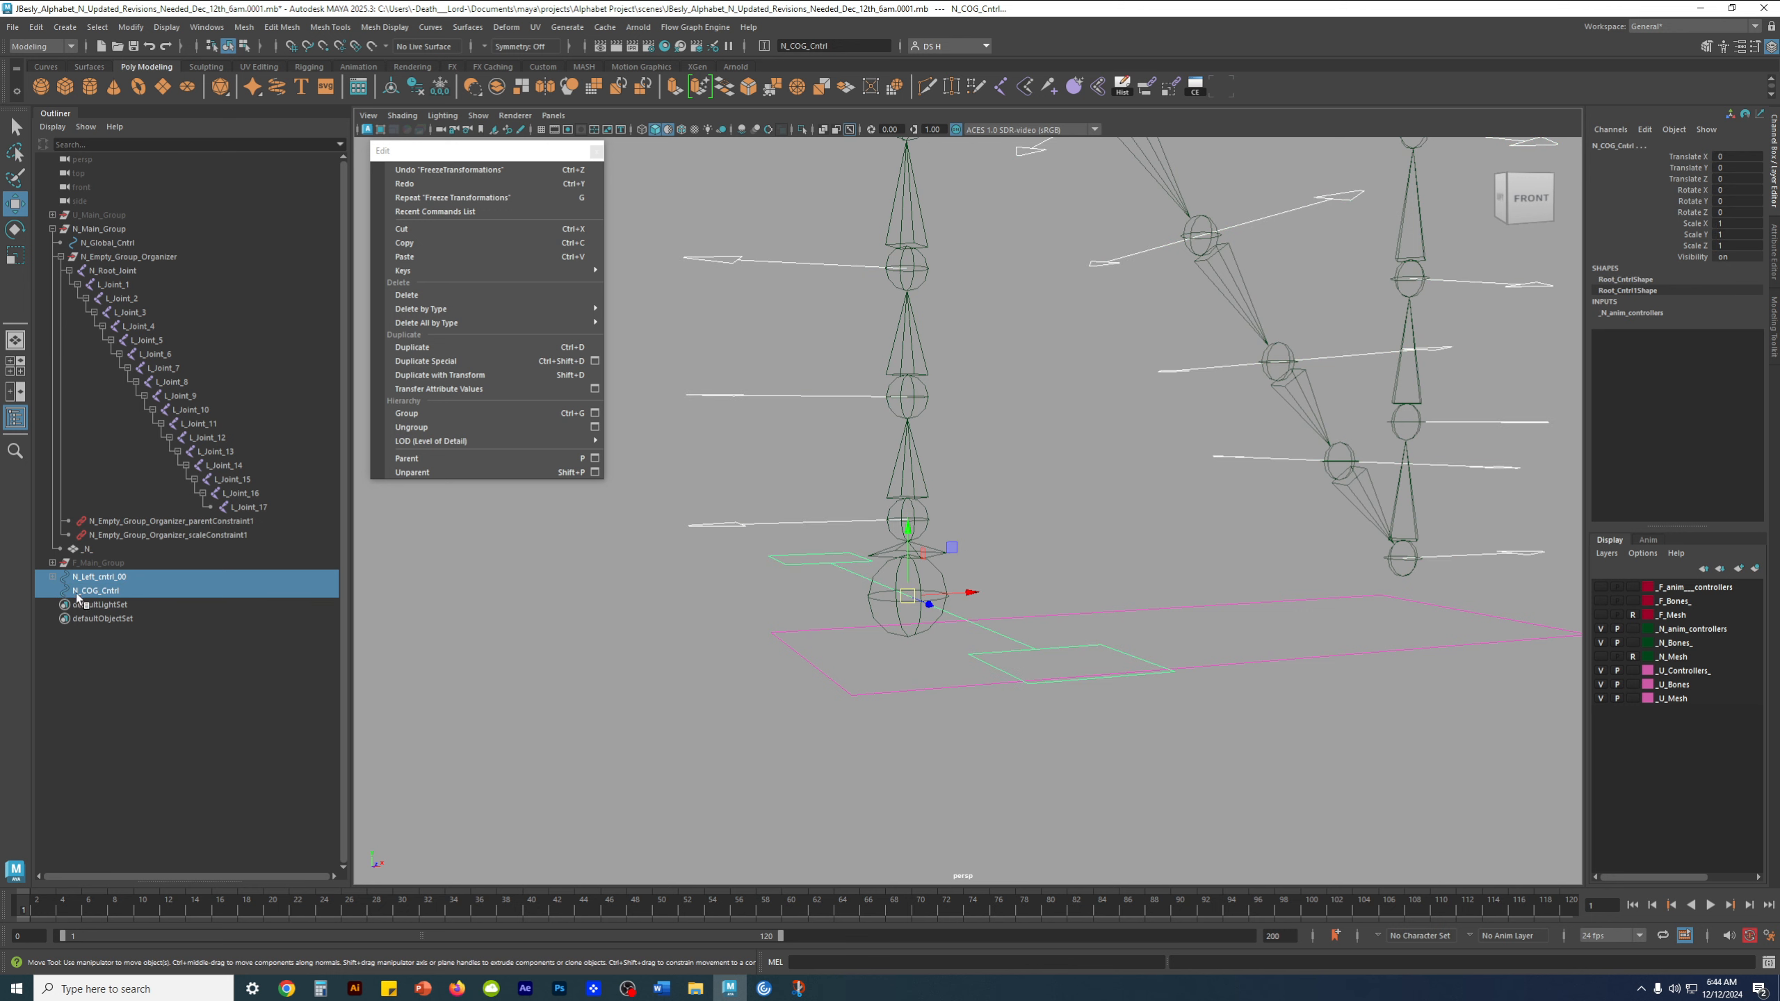
middle_click_drag(639, 611, 610, 676, "alt")
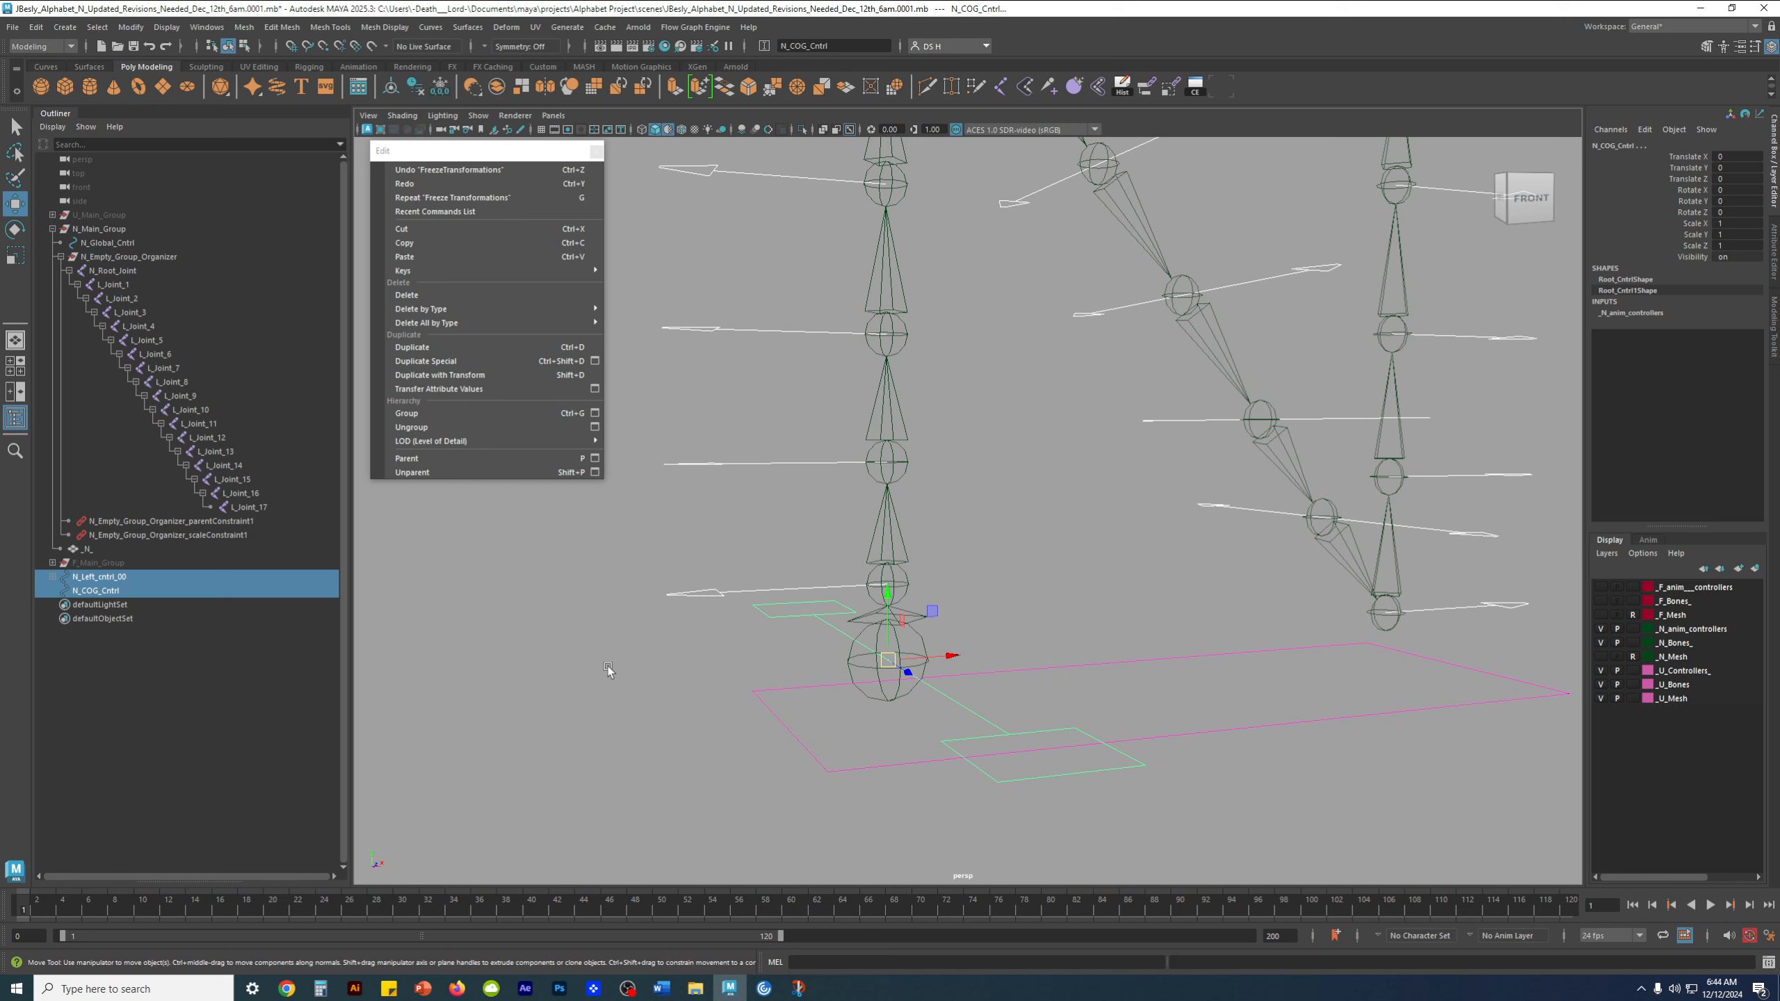
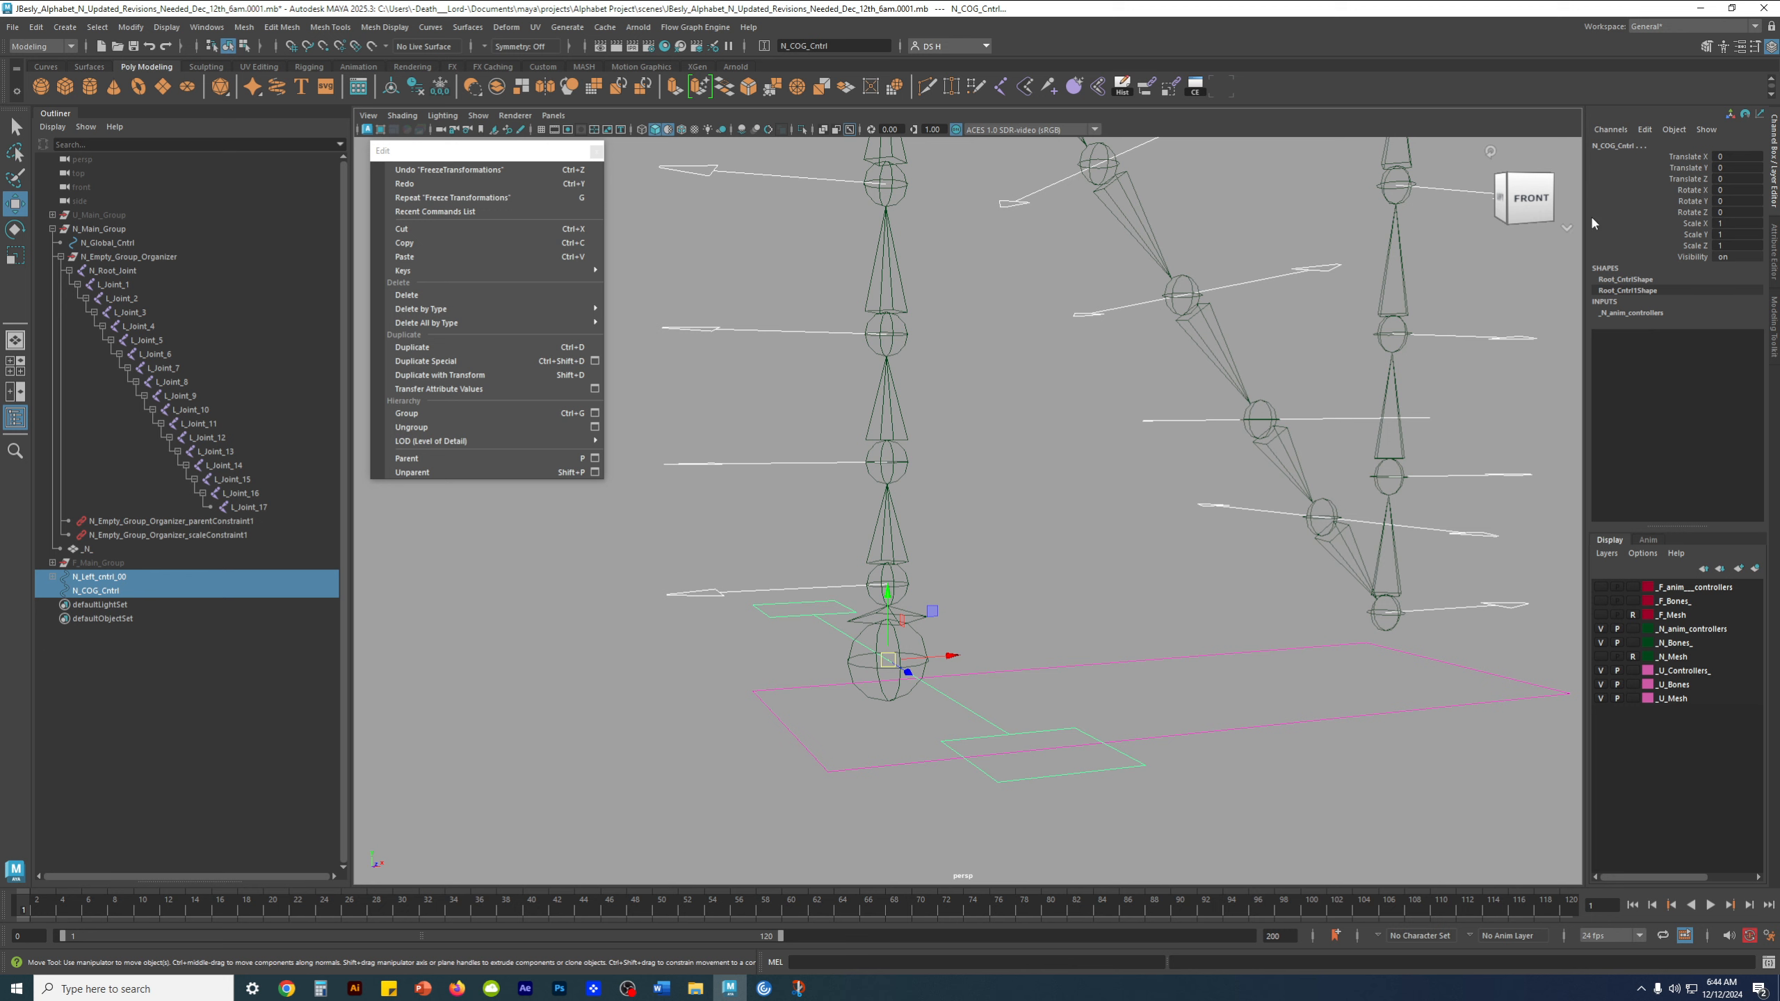
Parent N_Left_cntrl_00 under N_COG_Cntrl, select N_COG_Cntrl to check the whole control chain, and clear the selection
key("p")
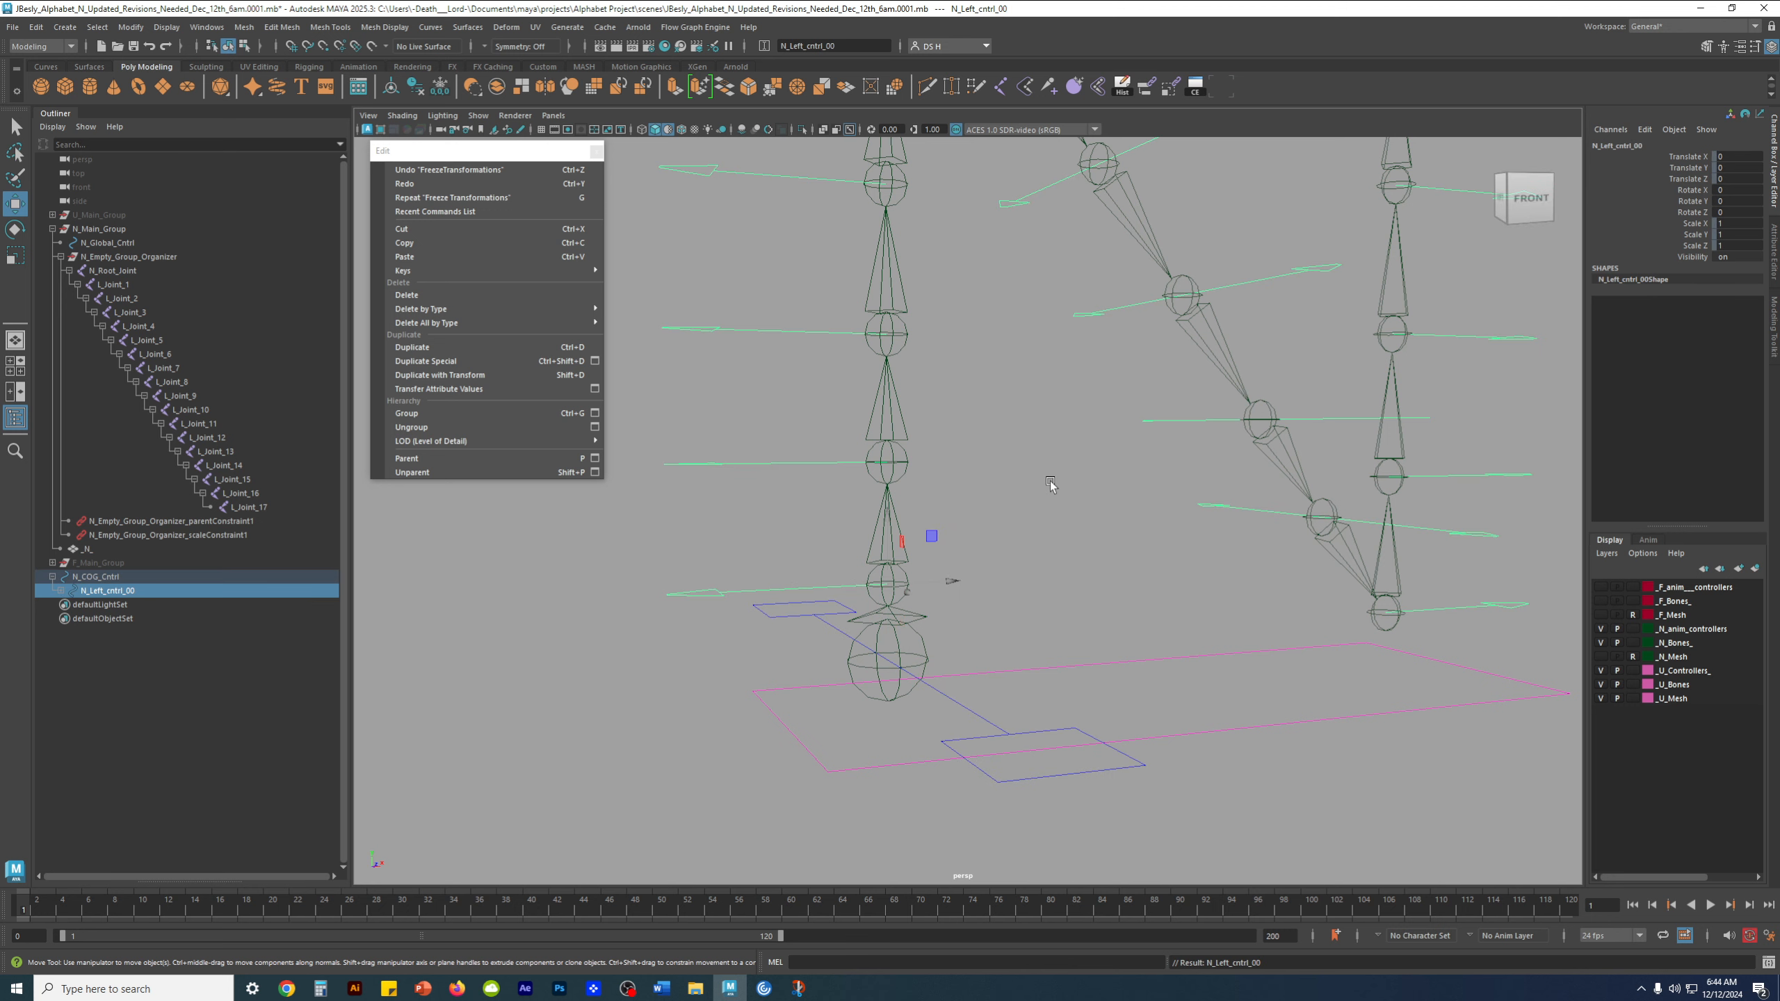
left_click(115, 577)
scroll(1152, 515, "down", 6)
middle_click_drag(1151, 515, 1097, 573, "alt")
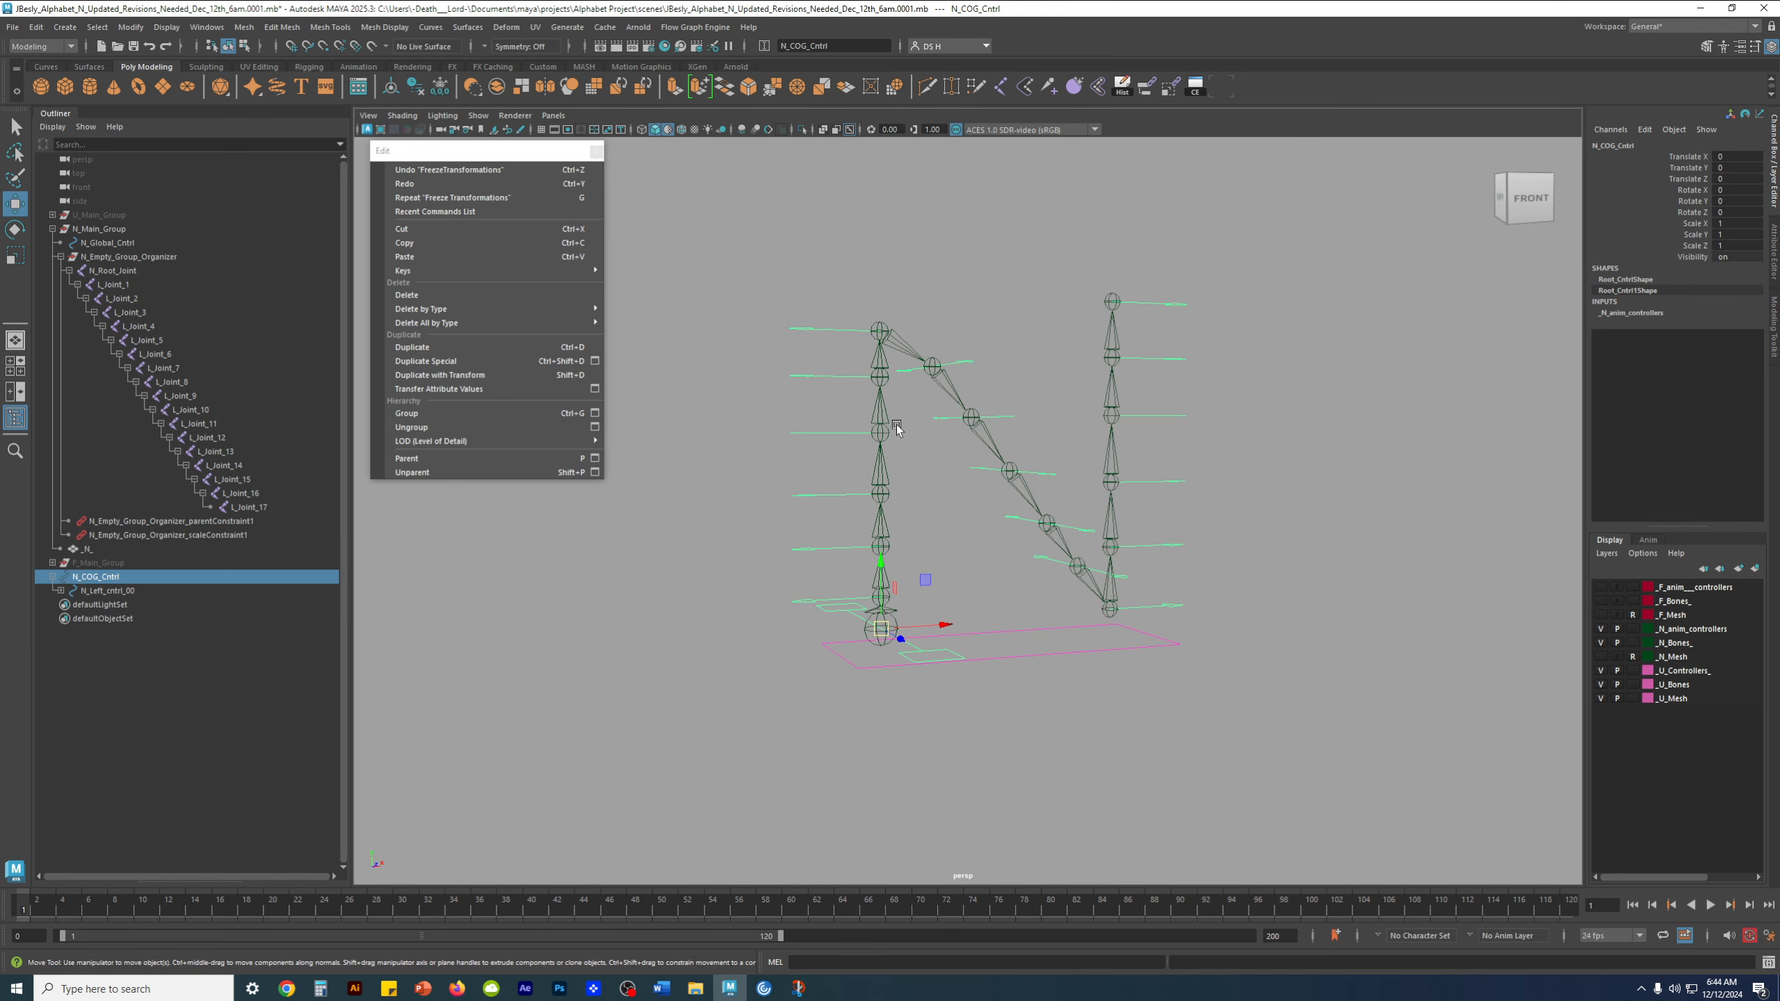
scroll(1000, 695, "up", 2)
left_click(920, 655)
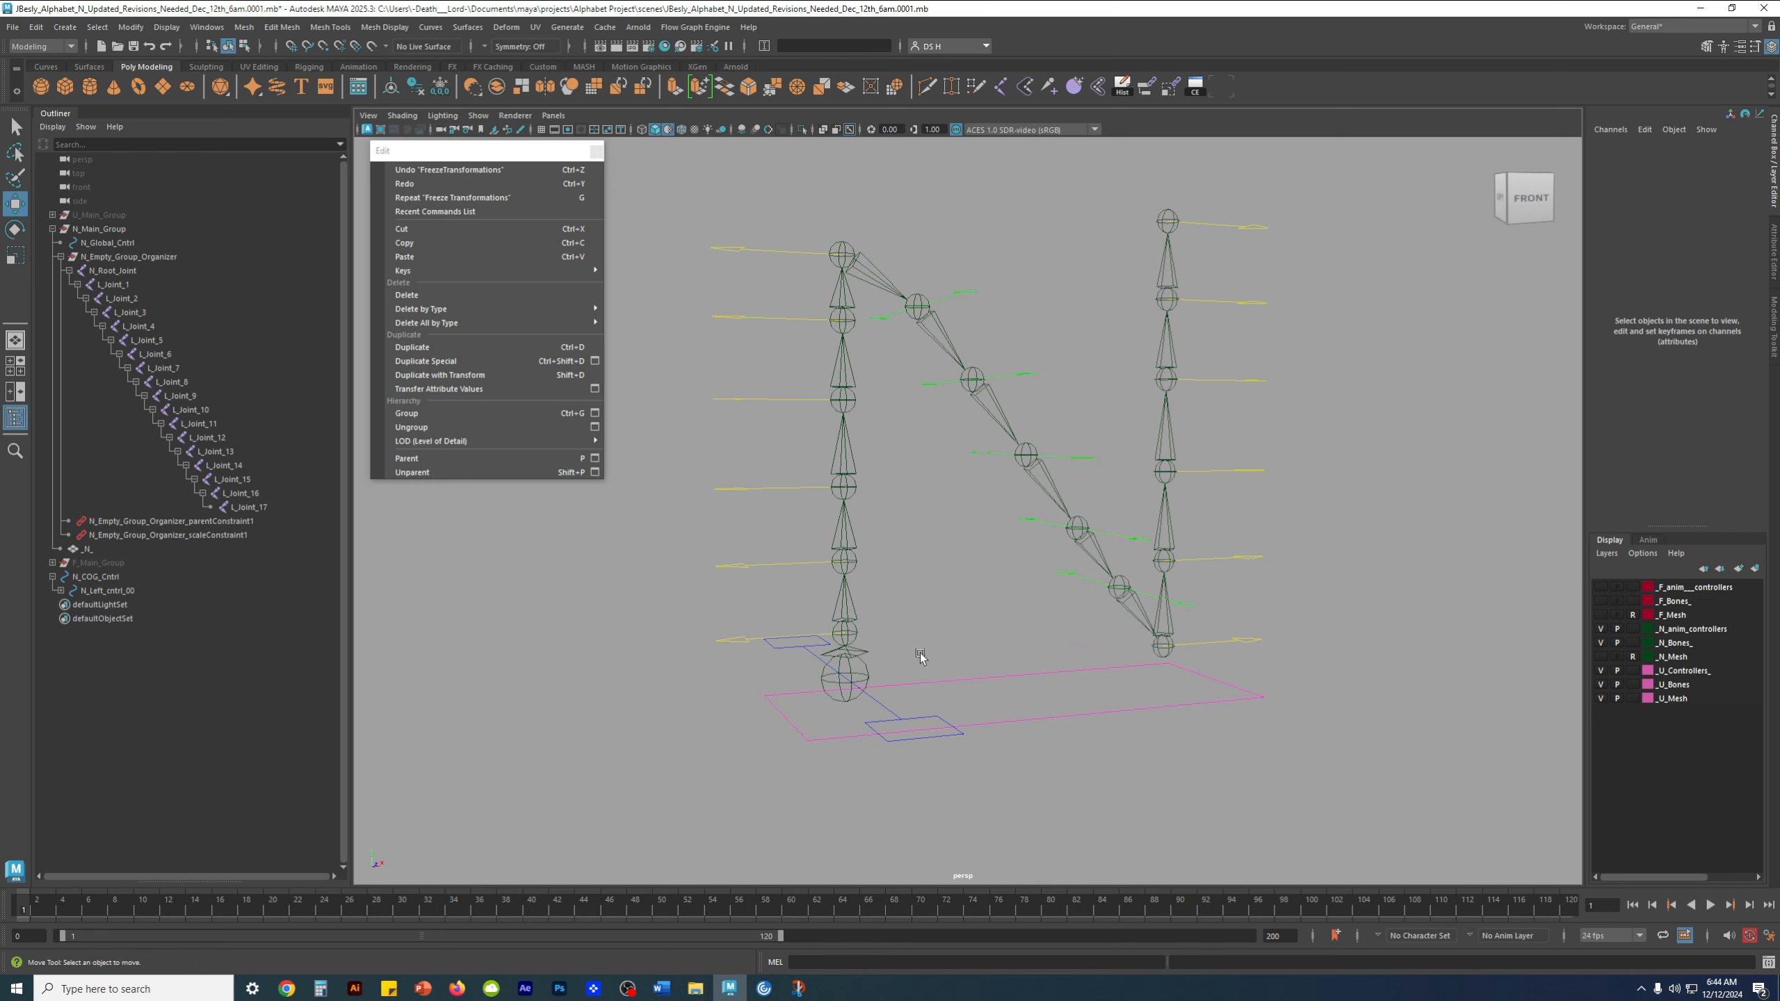
Expand the full control hierarchy under N_COG_Cntrl and inspect the N rig from several angles, including its global control
left_click_drag(920, 654, 978, 691, "alt")
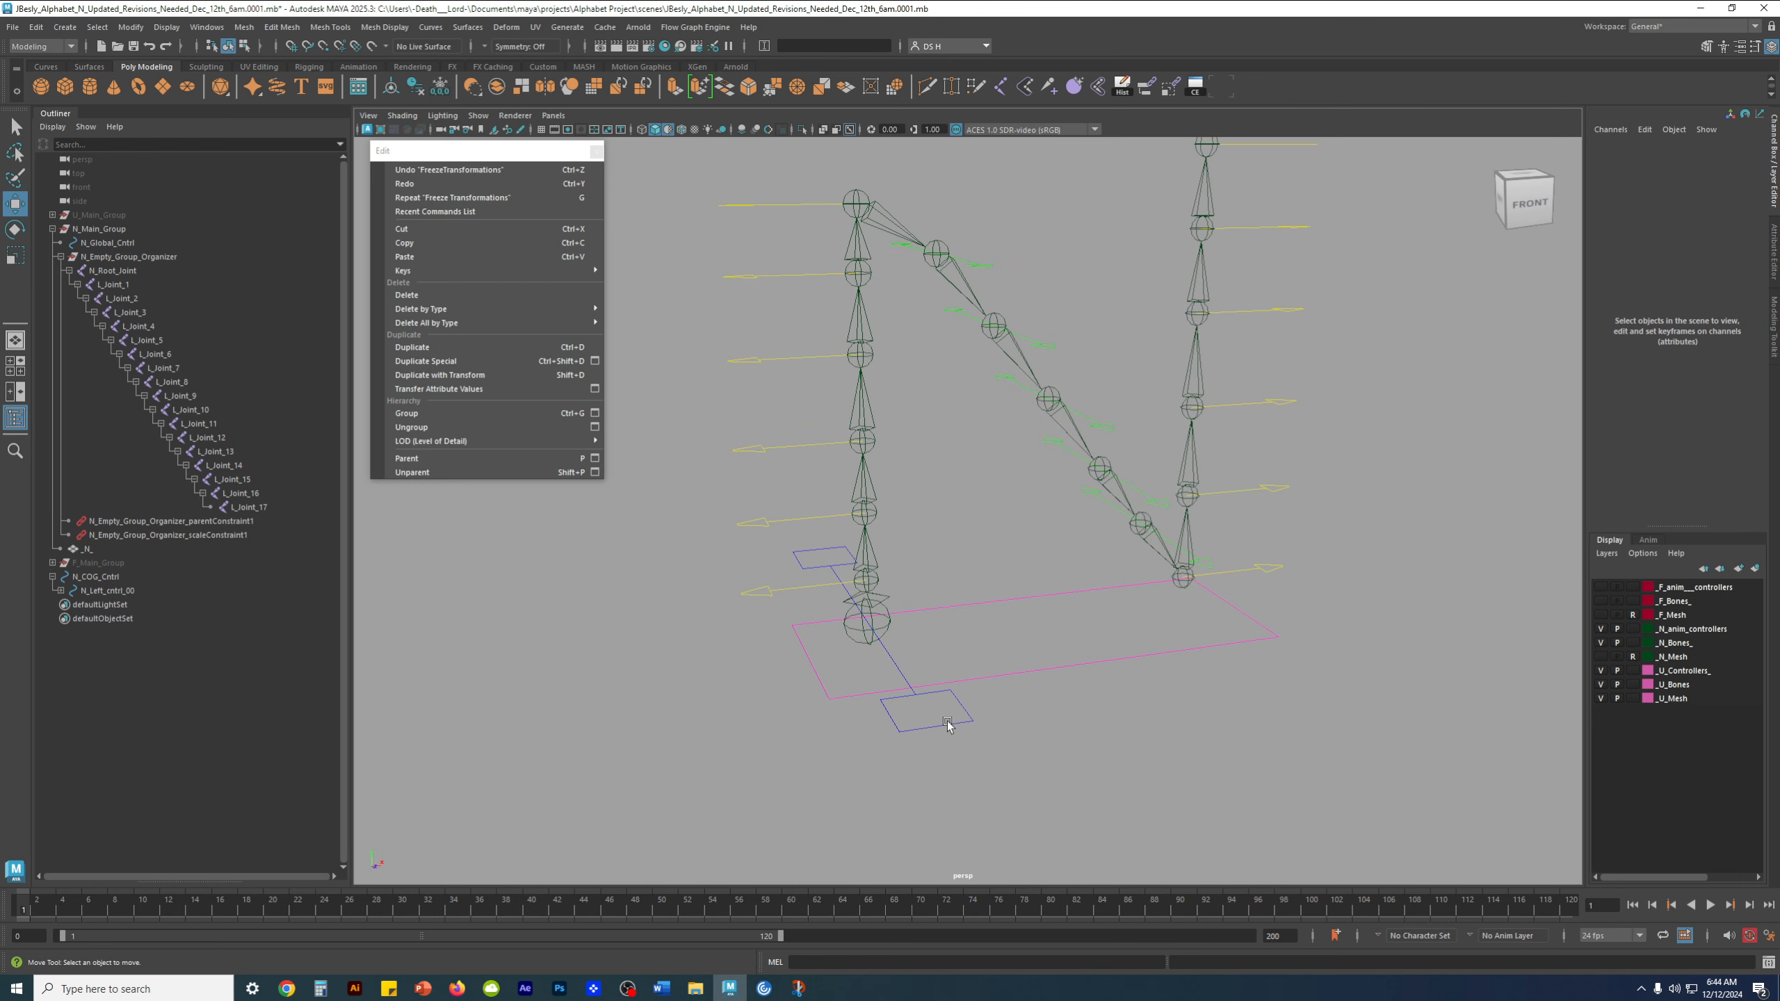
left_click(61, 590, "shift")
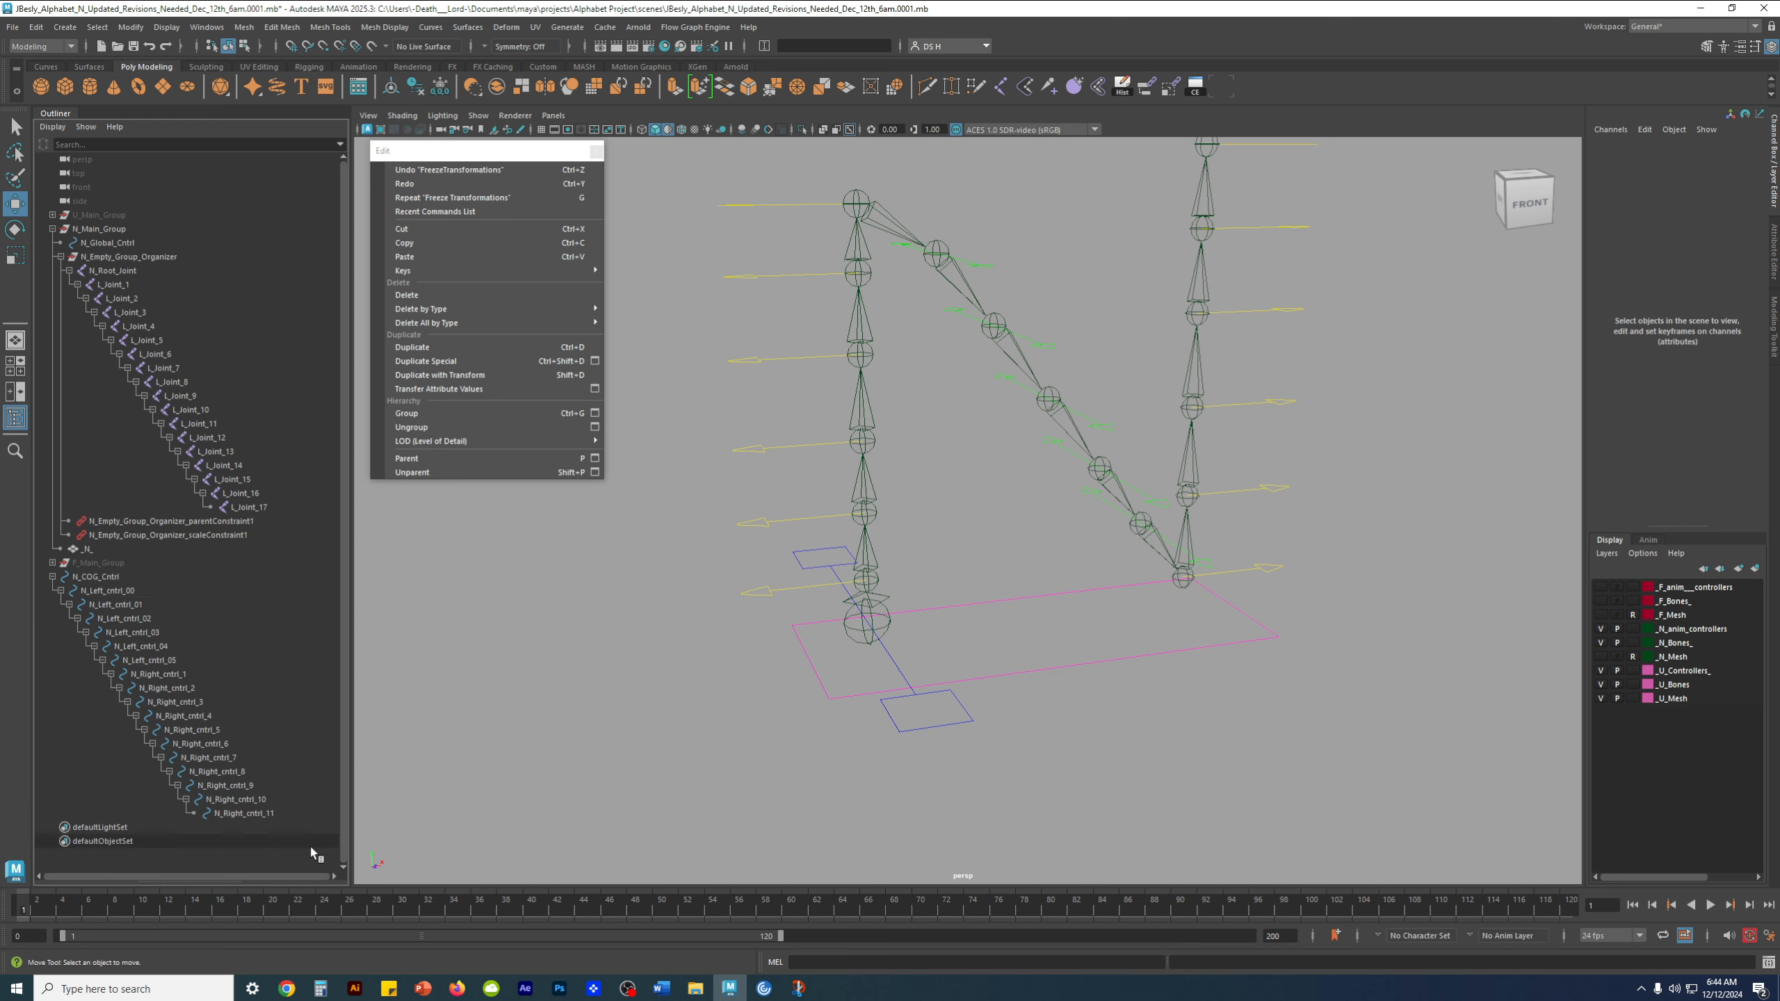
mouse_move(1092, 504)
left_mouse_down("alt")
mouse_move(1145, 546)
mouse_move(1079, 537)
left_mouse_up("alt")
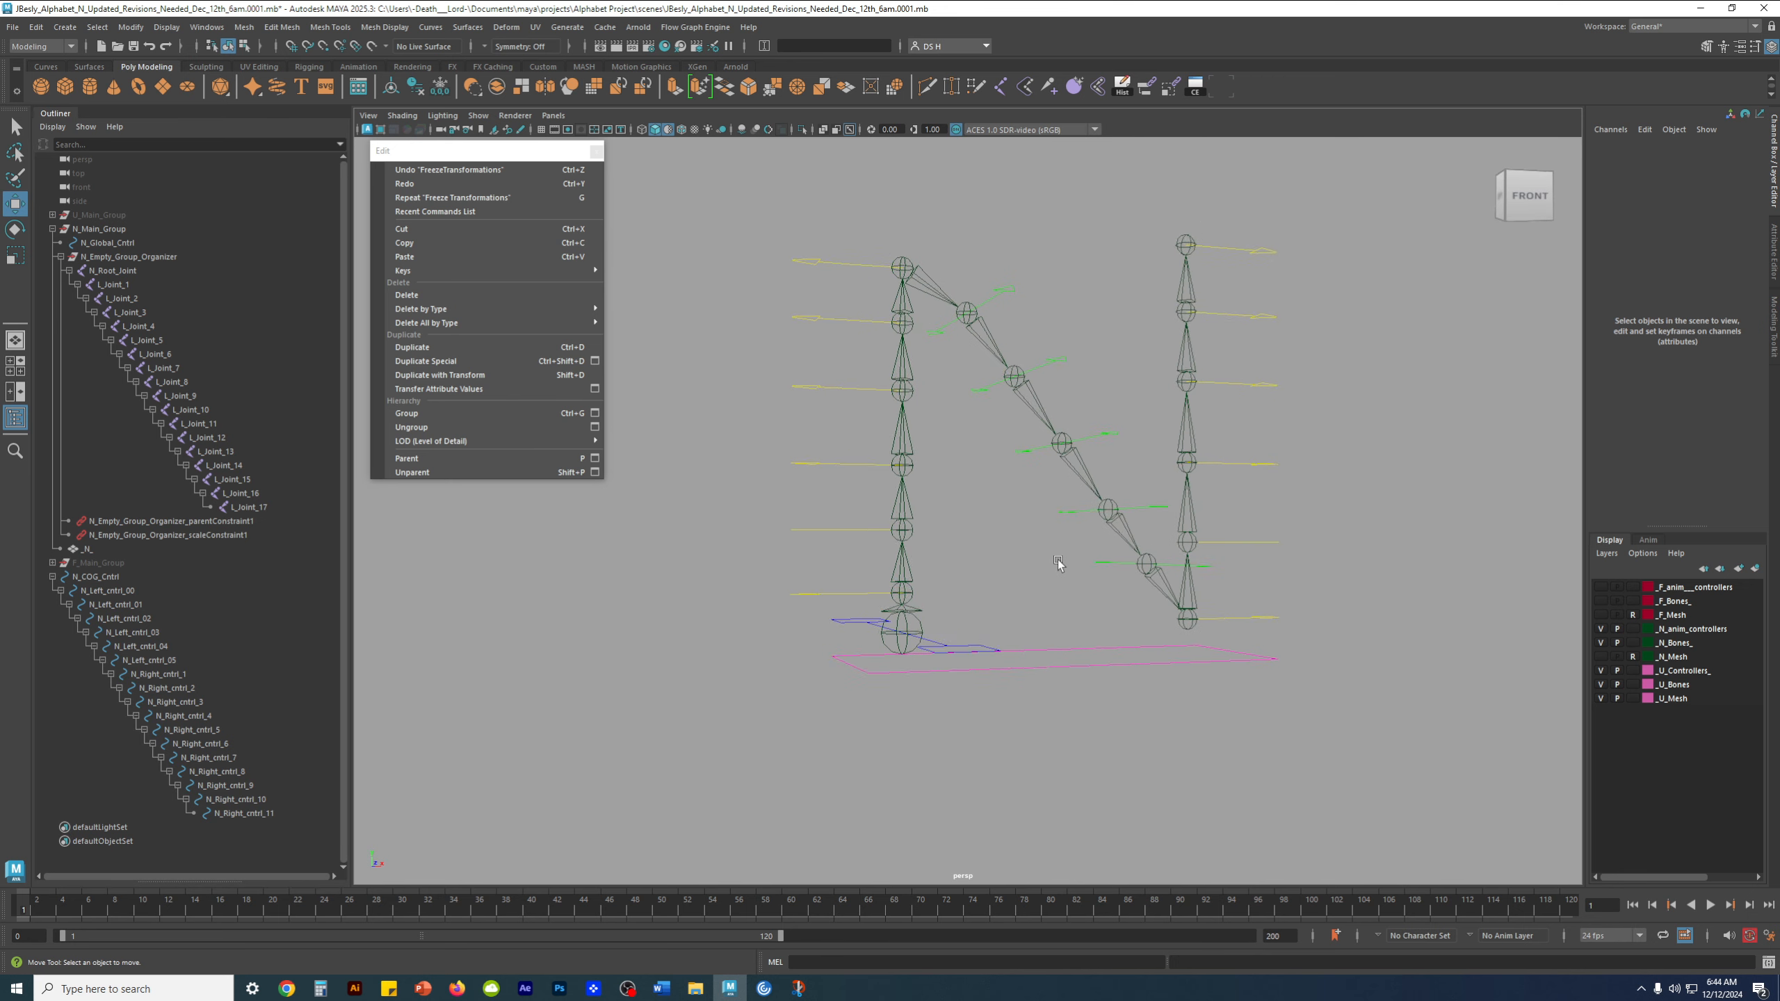
left_click_drag(1059, 562, 1043, 571, "alt")
left_click_drag(940, 747, 1010, 678, "alt")
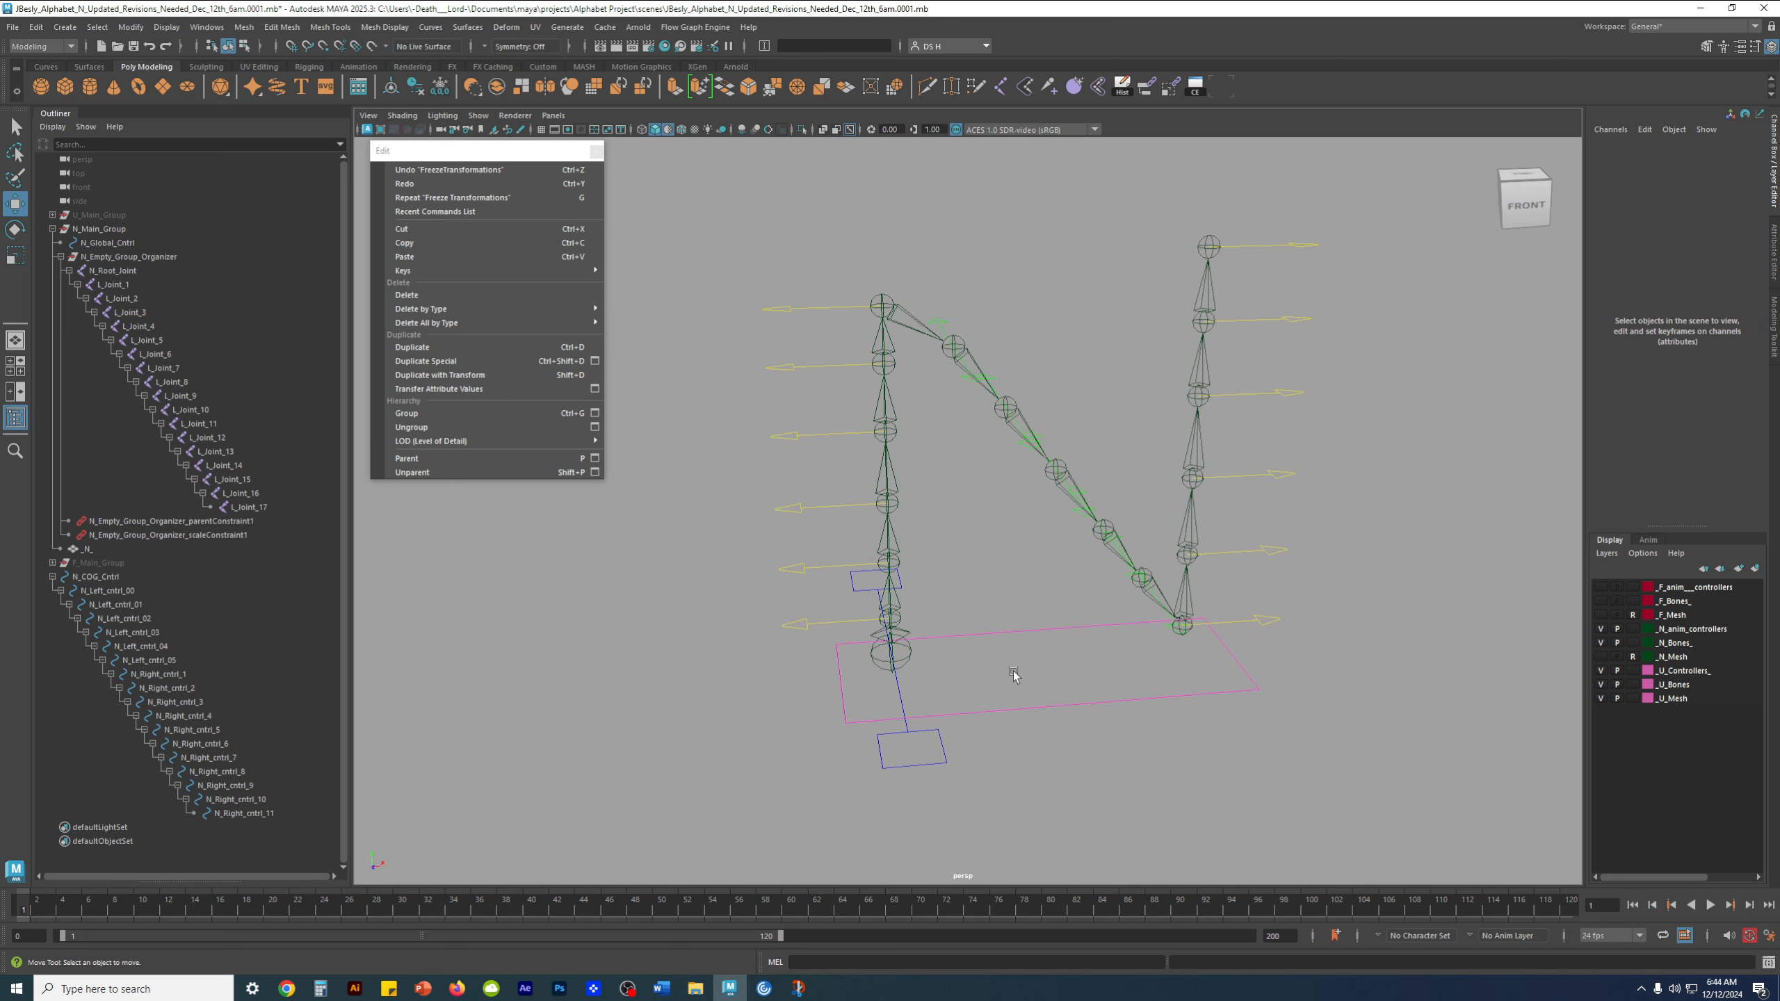
left_click(1012, 710)
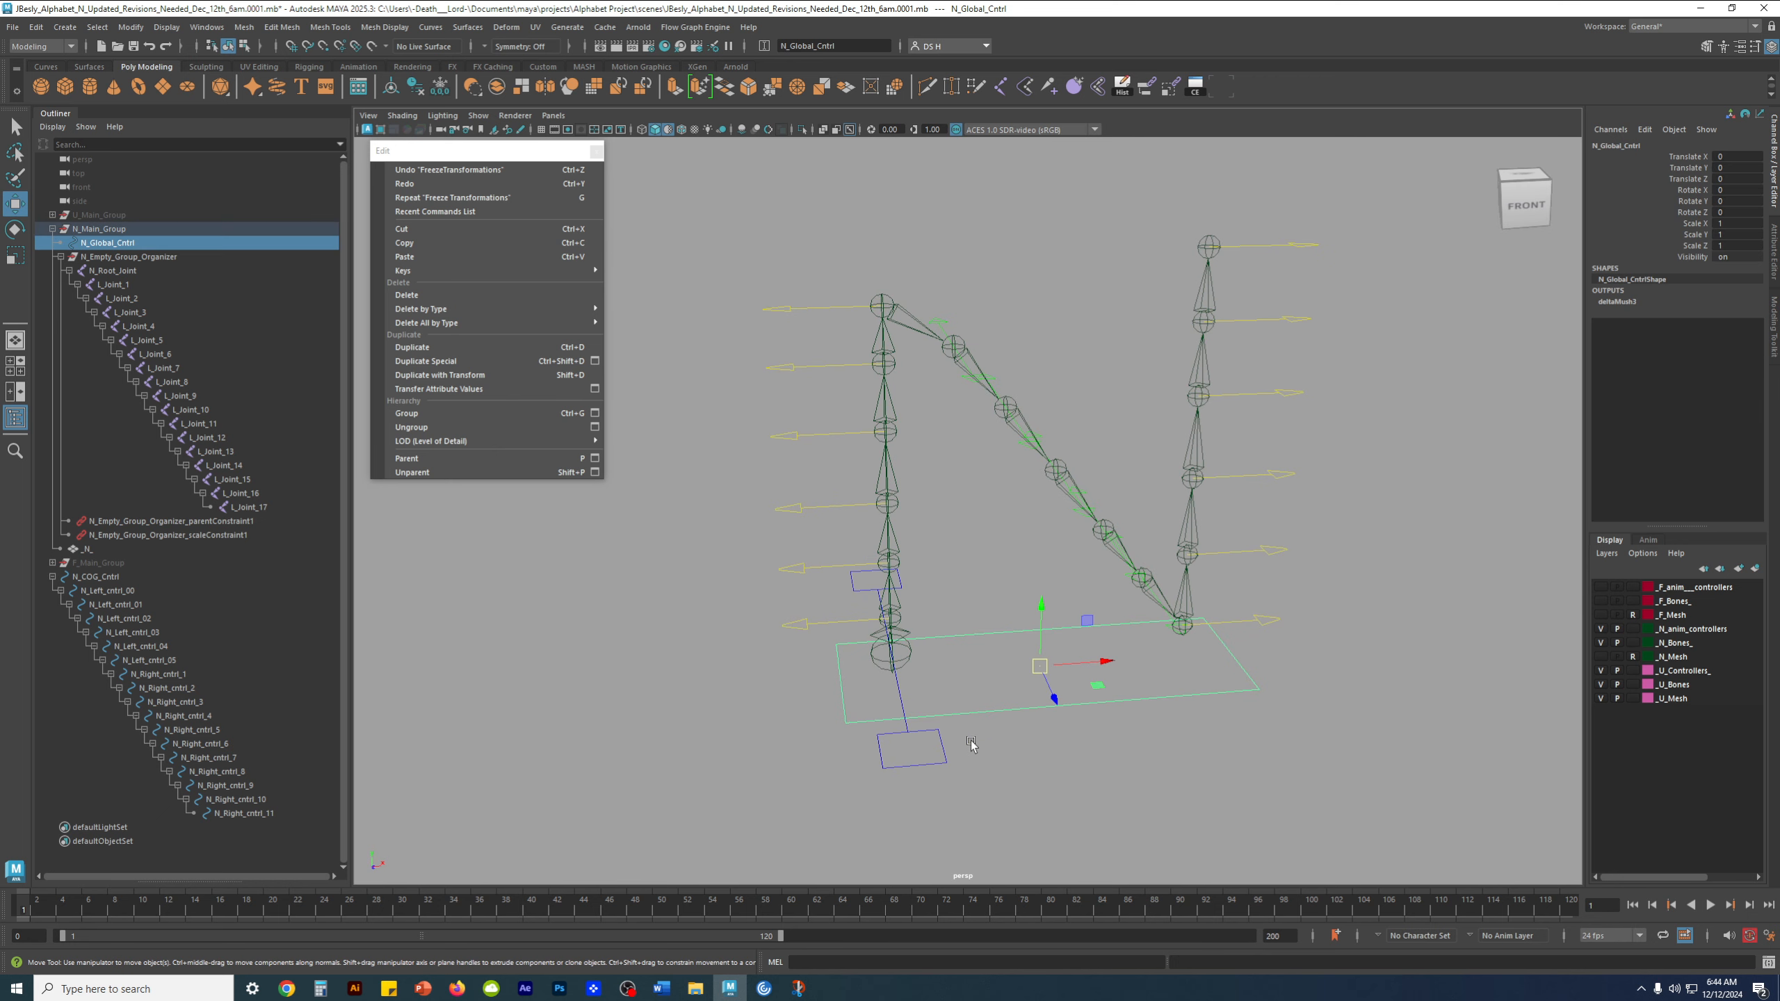
Examine how F_Main_Group and F_Empty_Group_Organizer nest their joints and controls, and collapse them along with N_COG_Cntrl
left_click(52, 563)
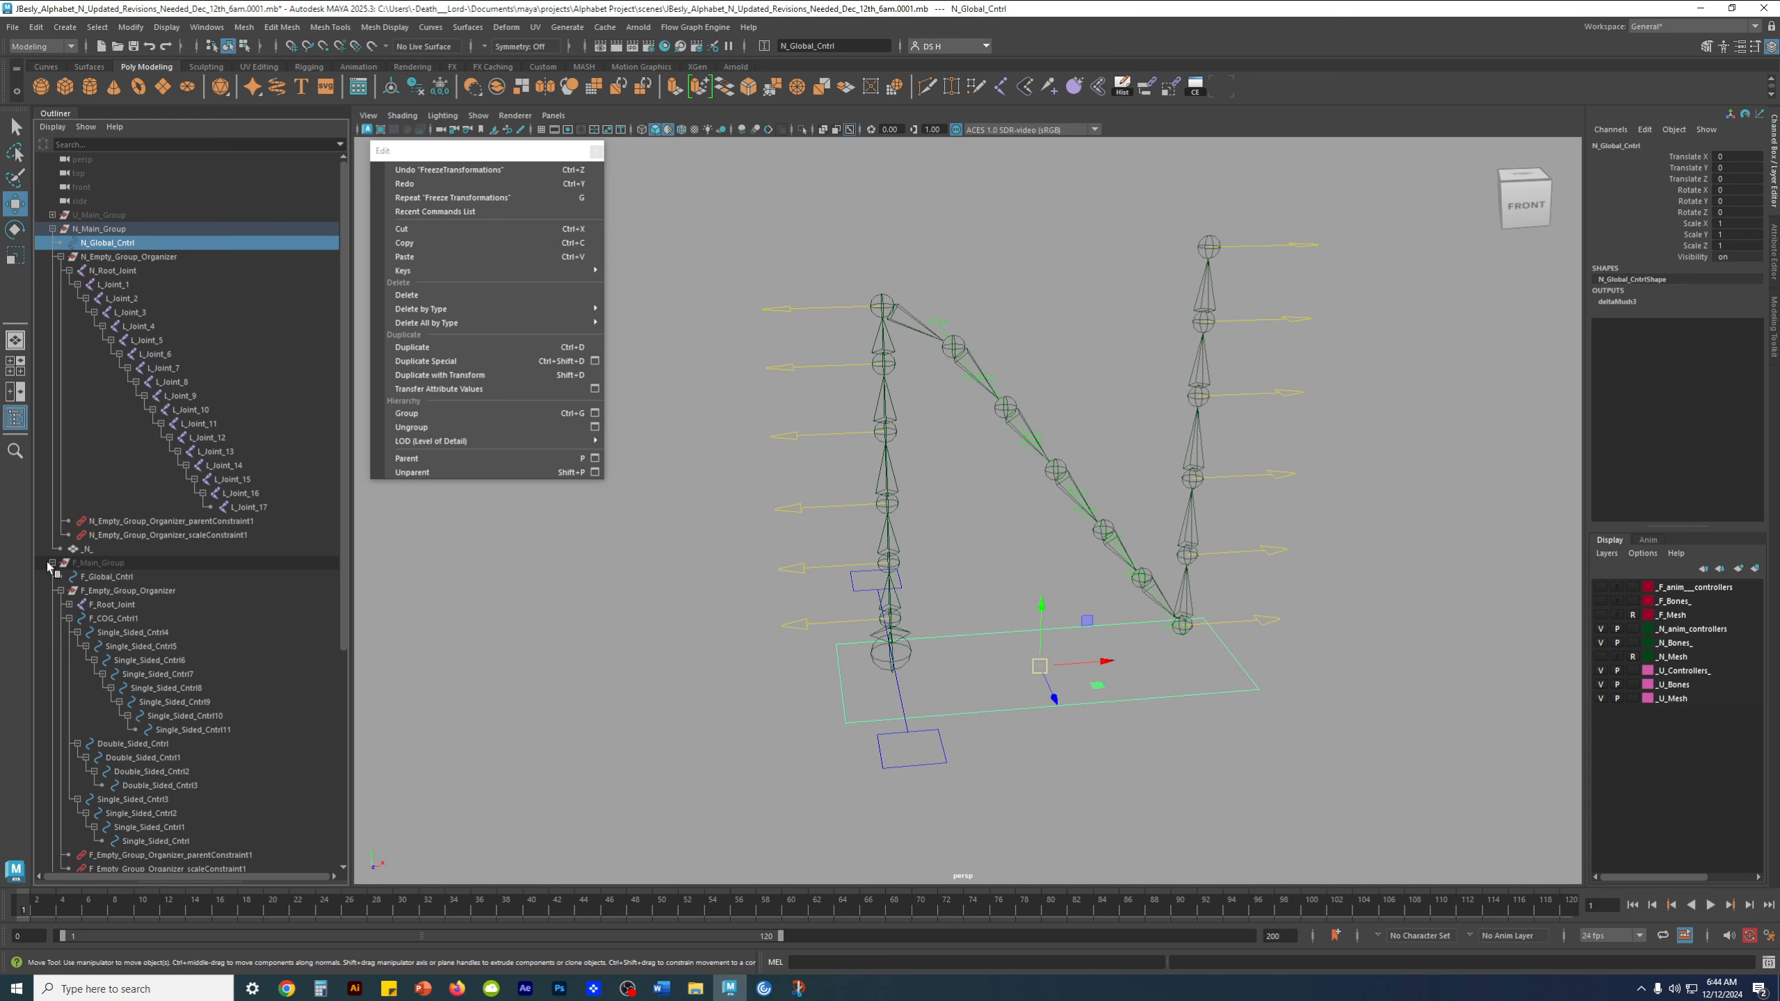
left_click(61, 591)
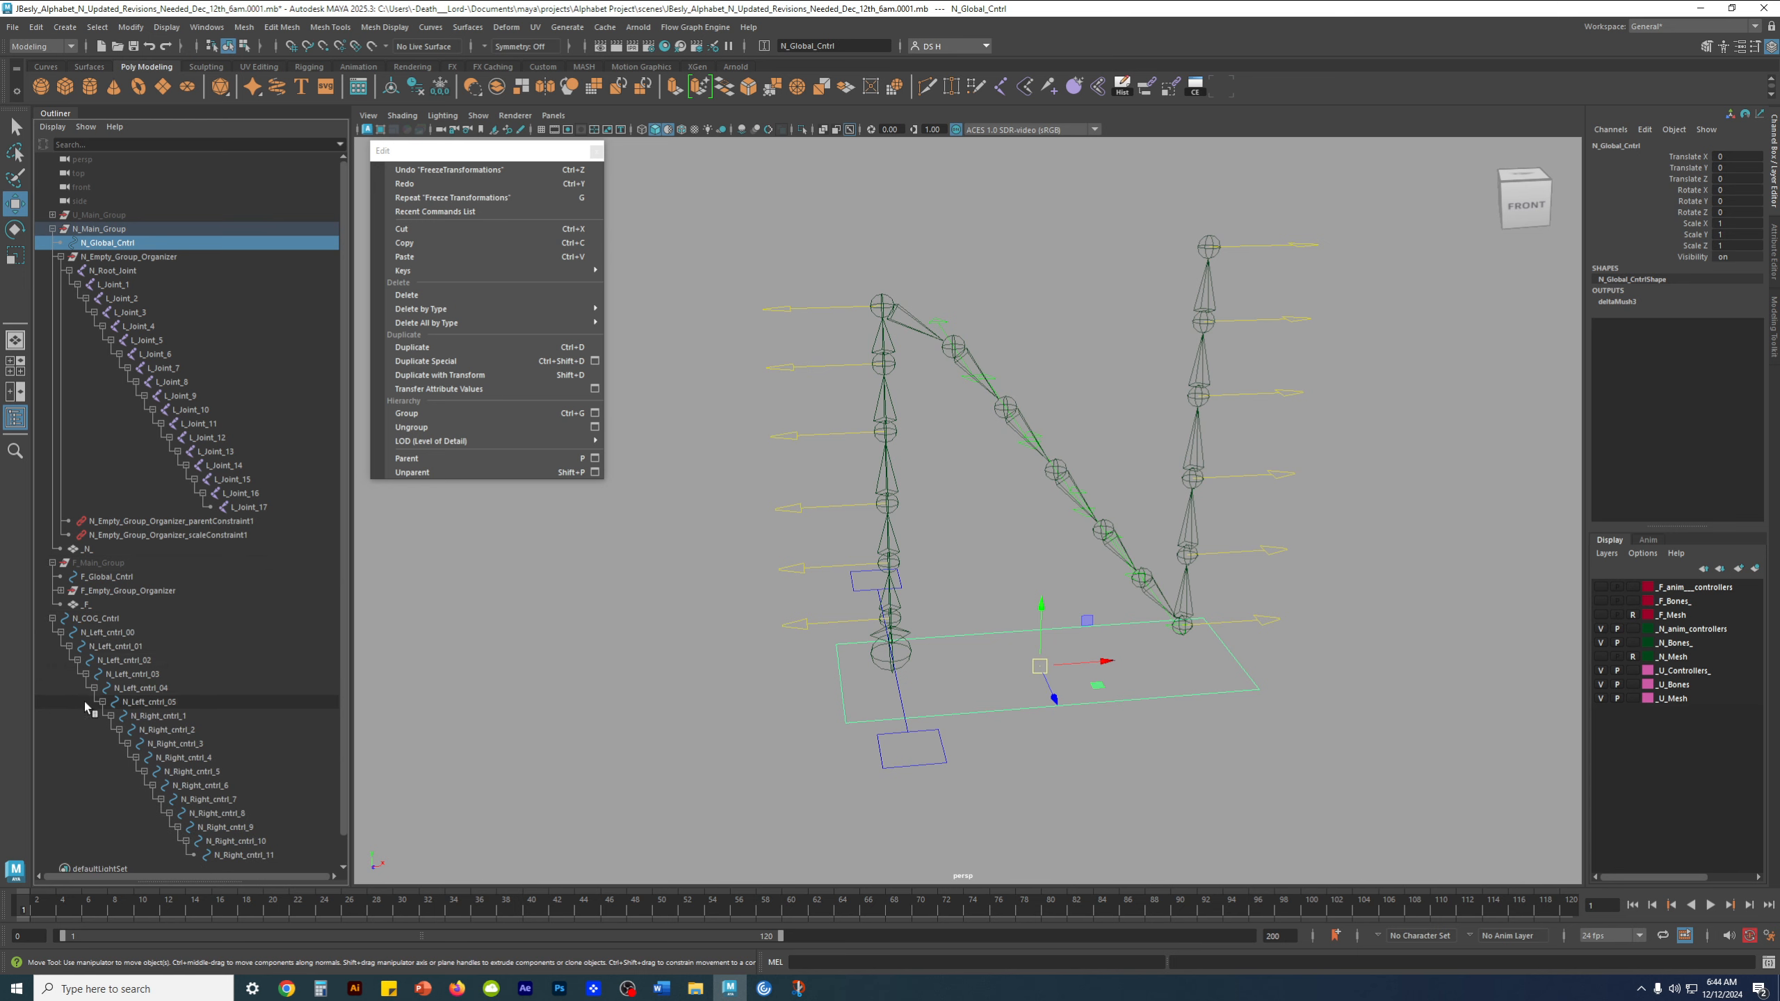
left_click(52, 619)
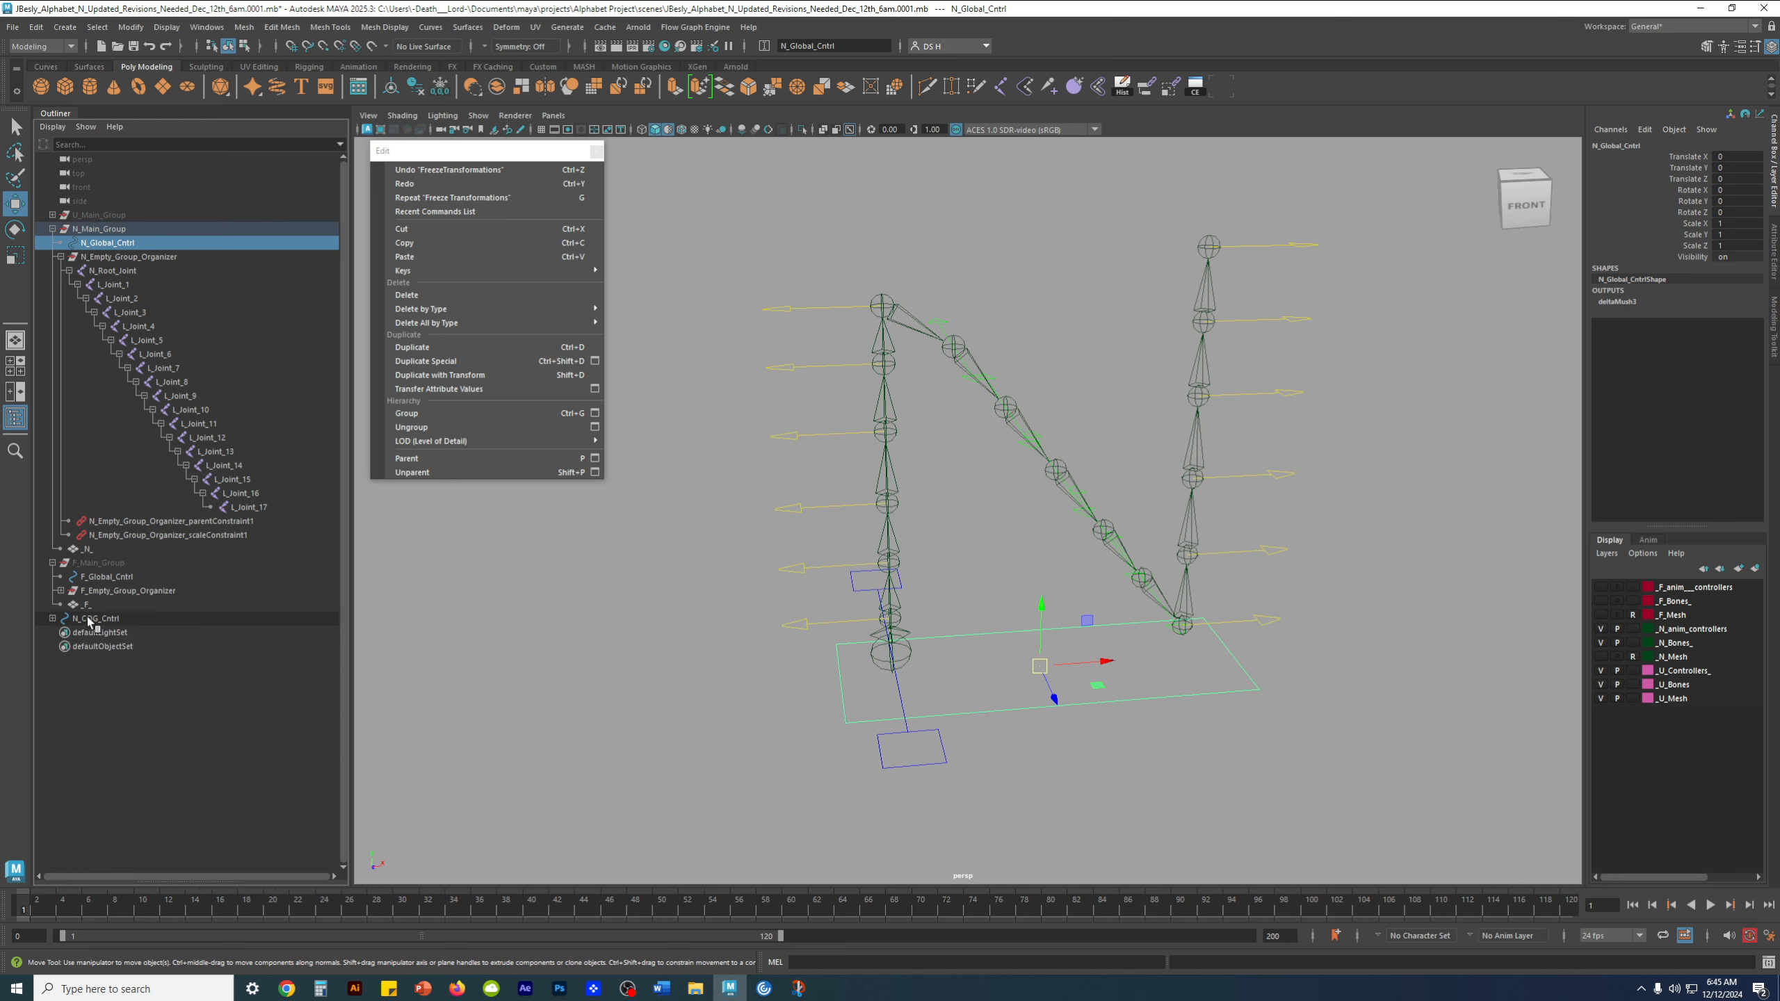
left_click(142, 760)
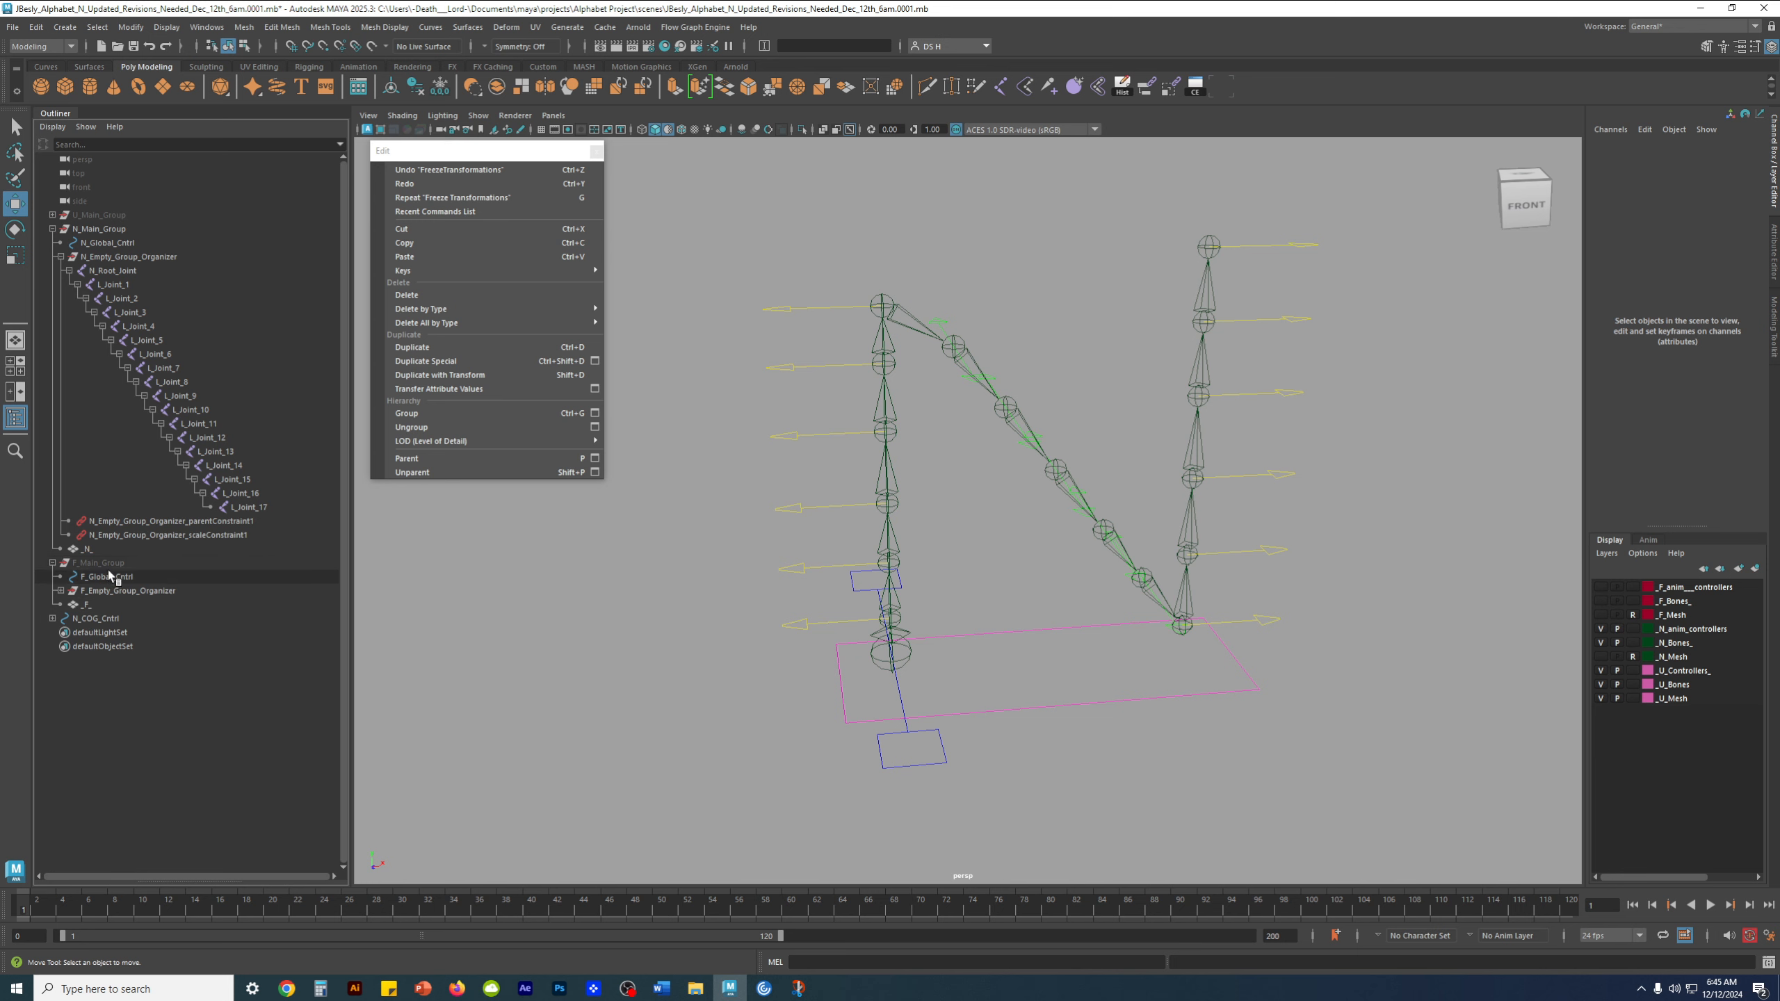
left_click(181, 591)
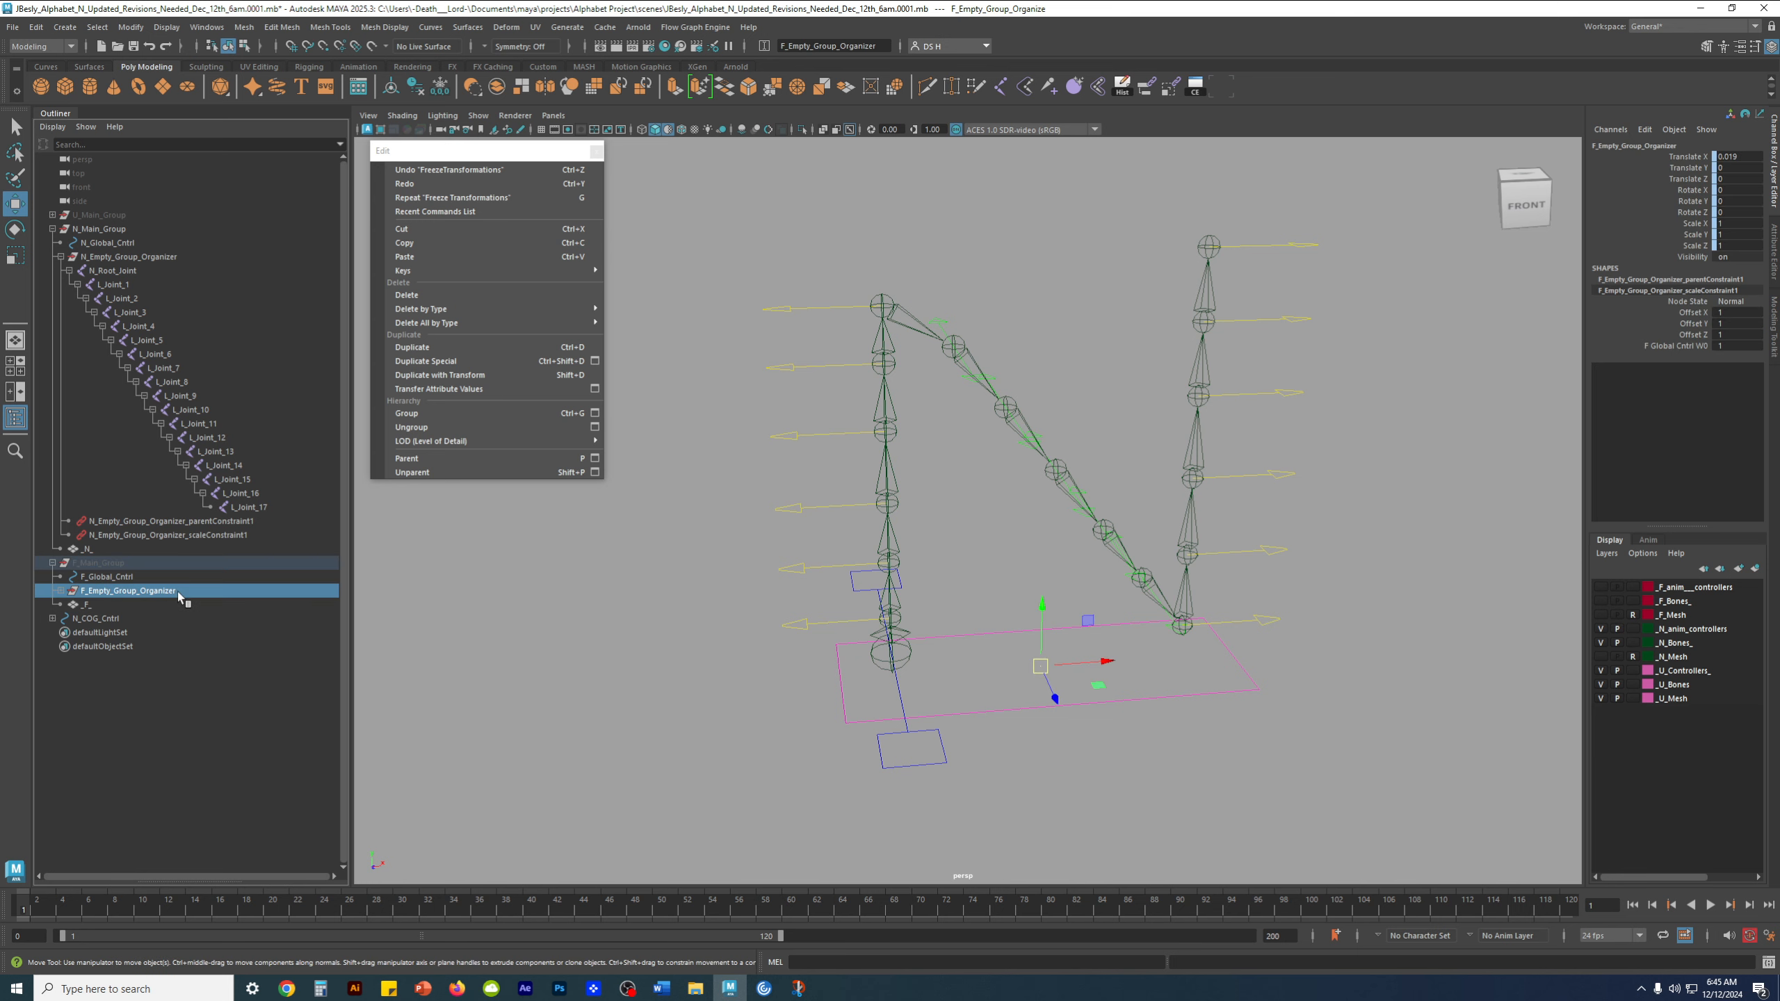
left_click(53, 563)
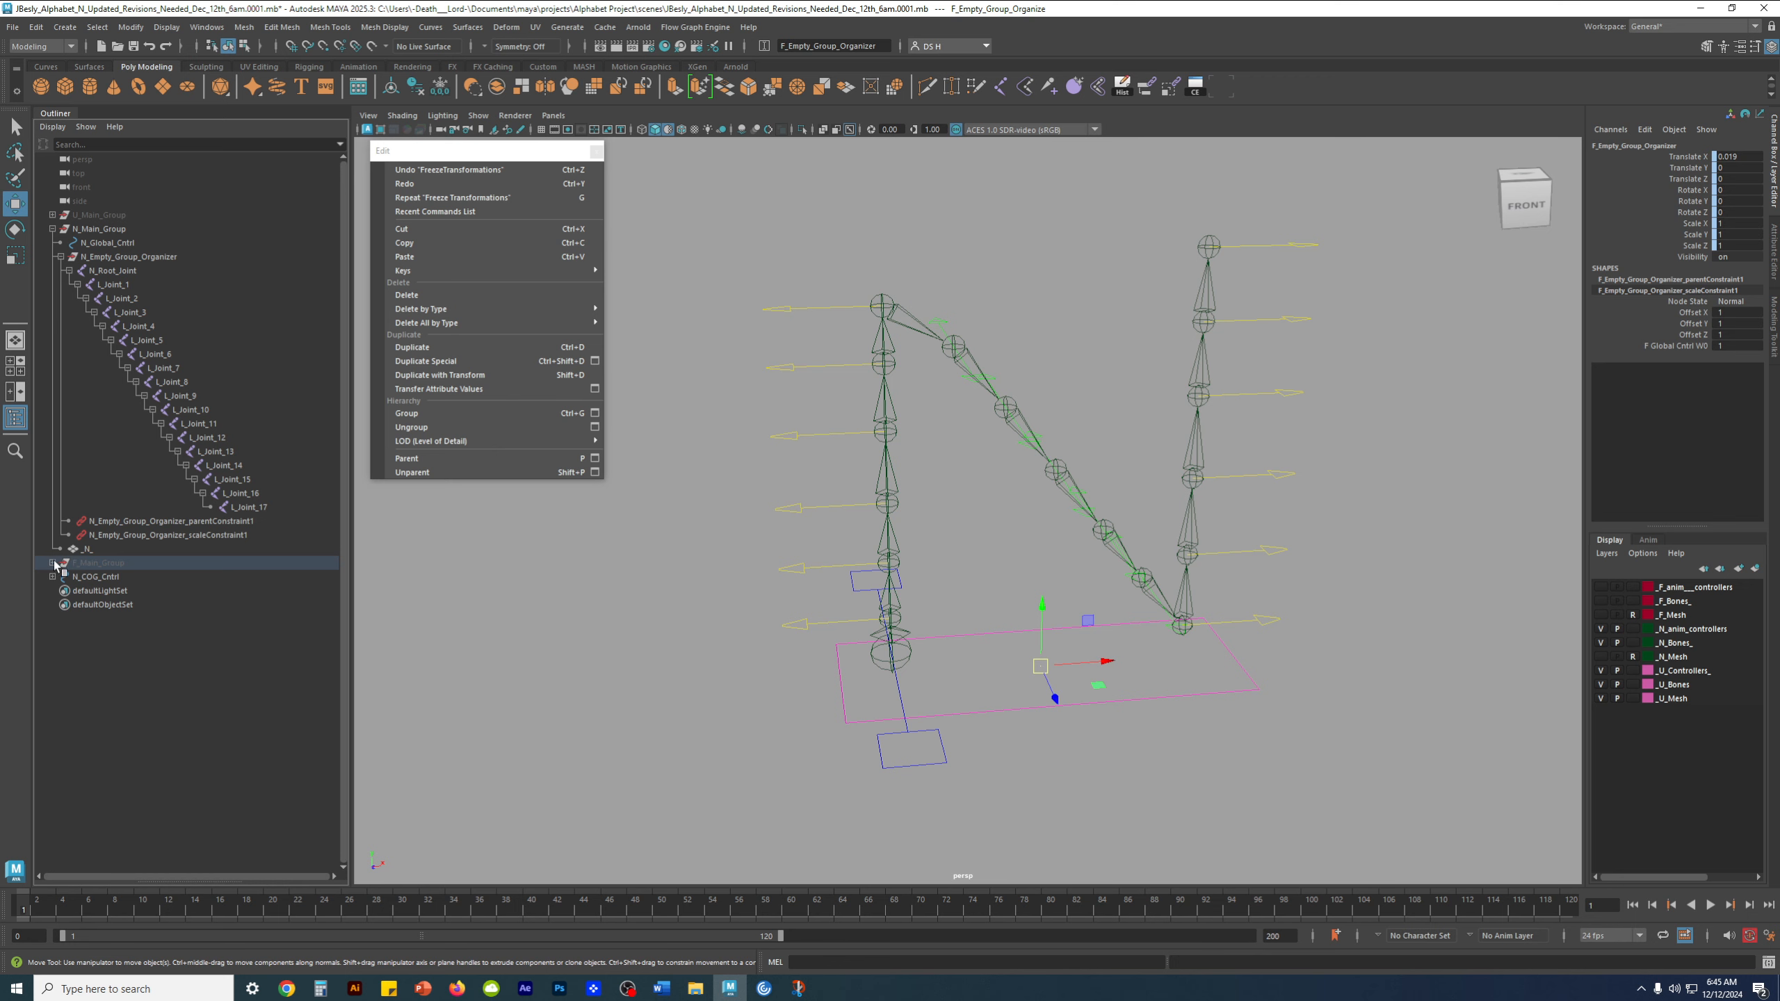
left_click(53, 563)
left_click(61, 591)
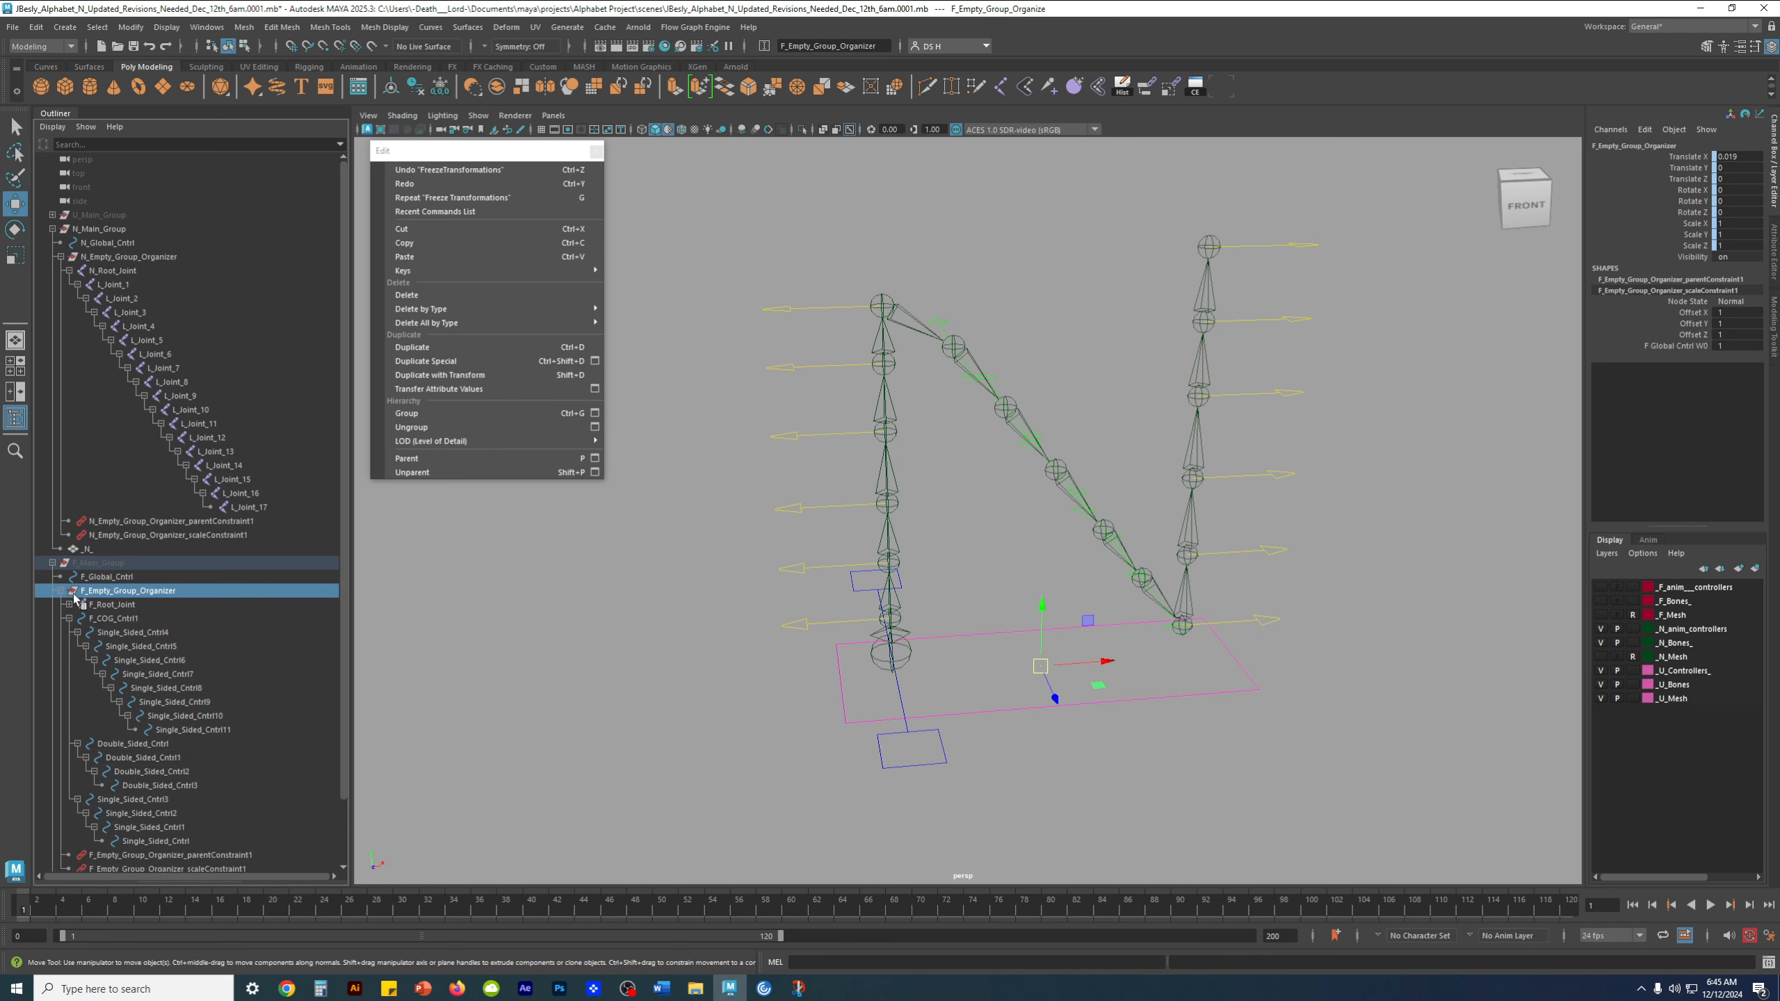
scroll(217, 716, "down", 3)
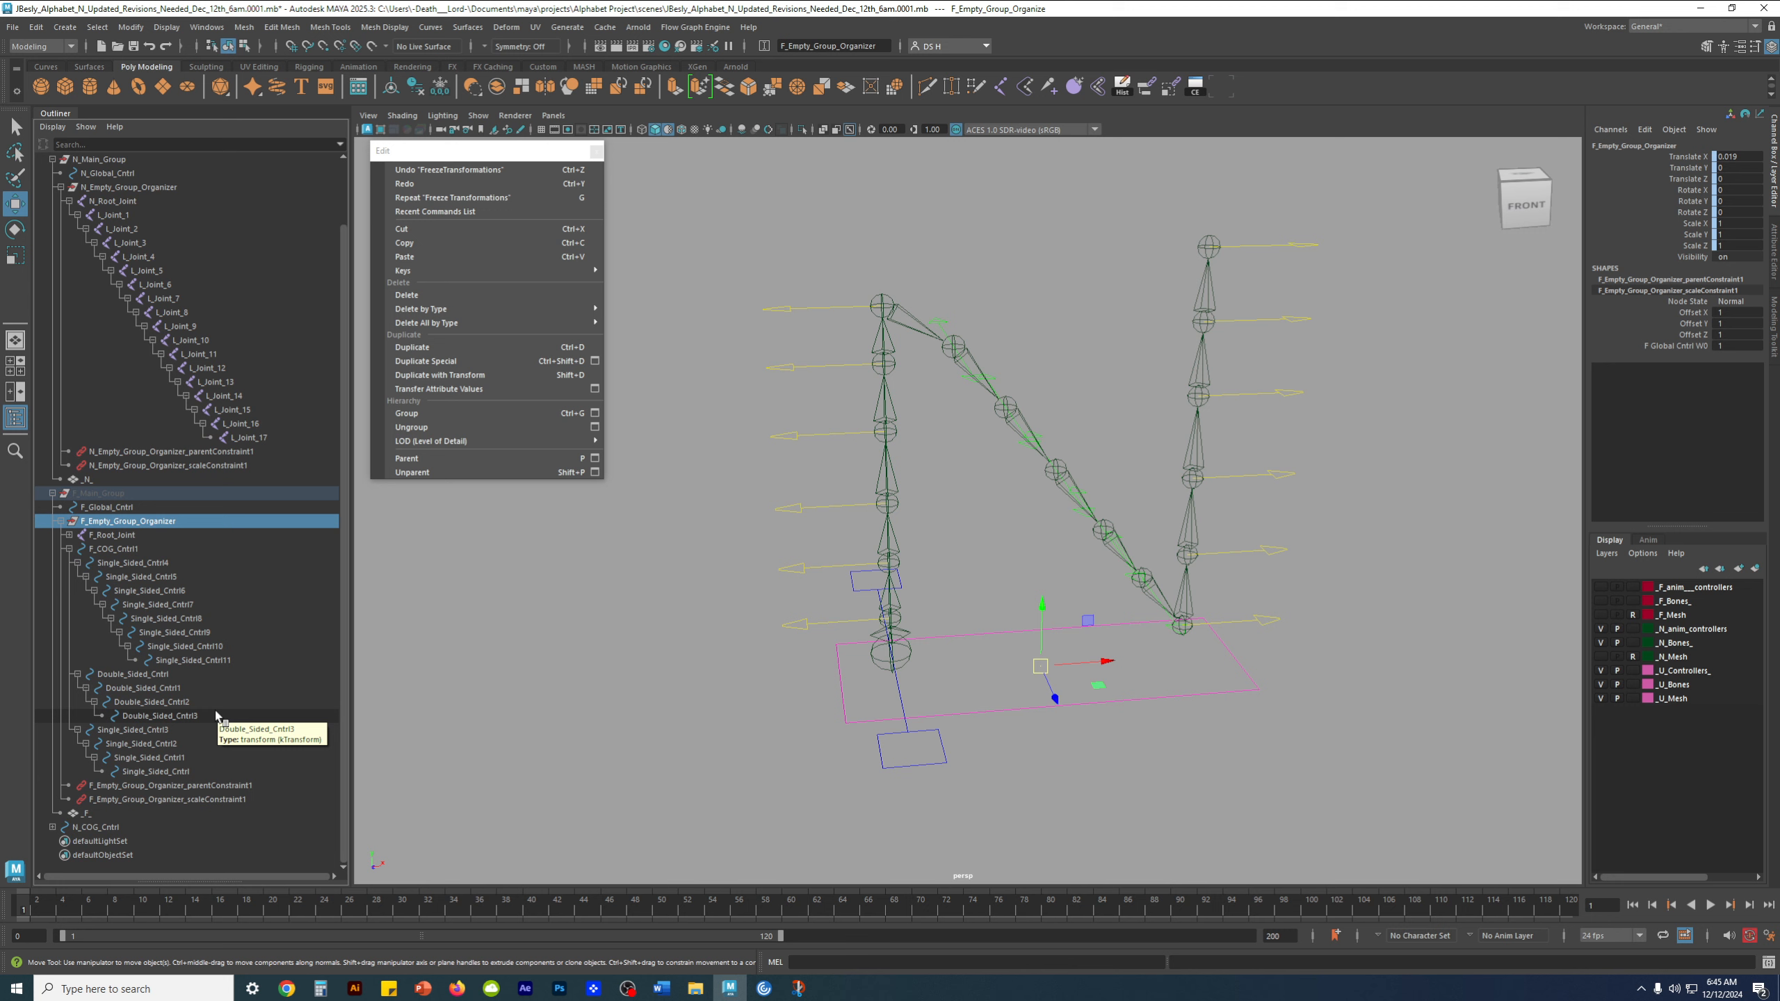
scroll(216, 735, "up", 10)
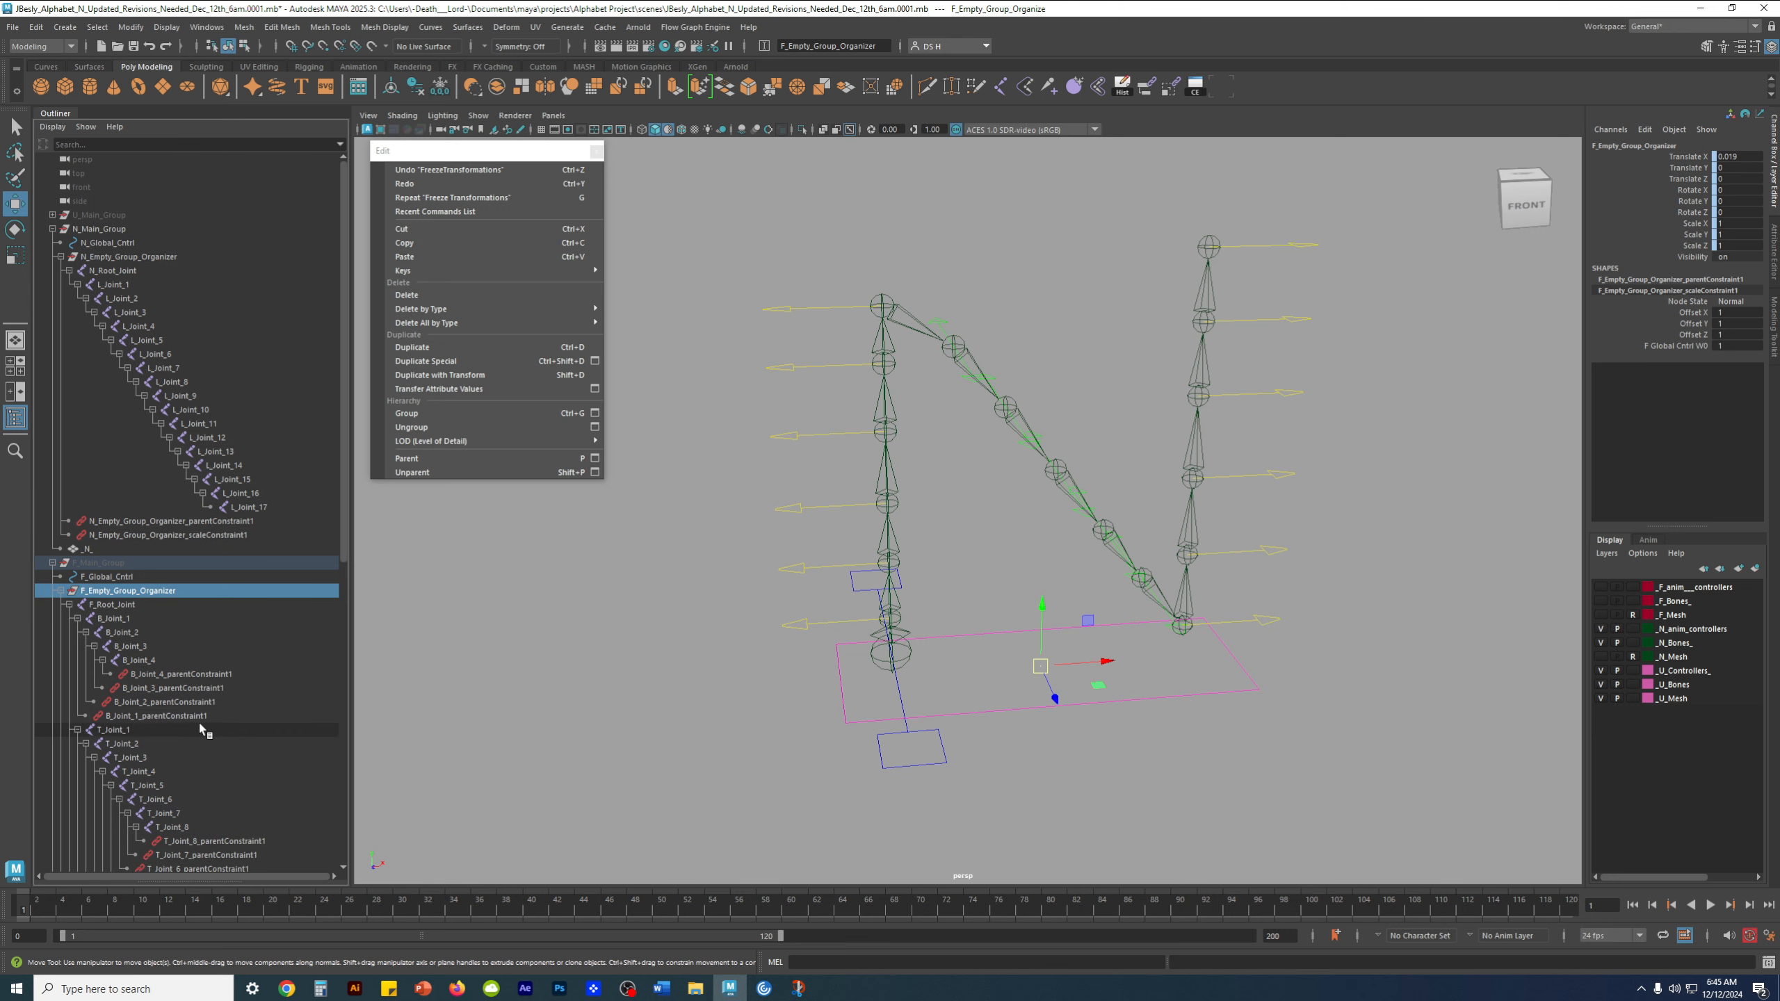
left_click(62, 591)
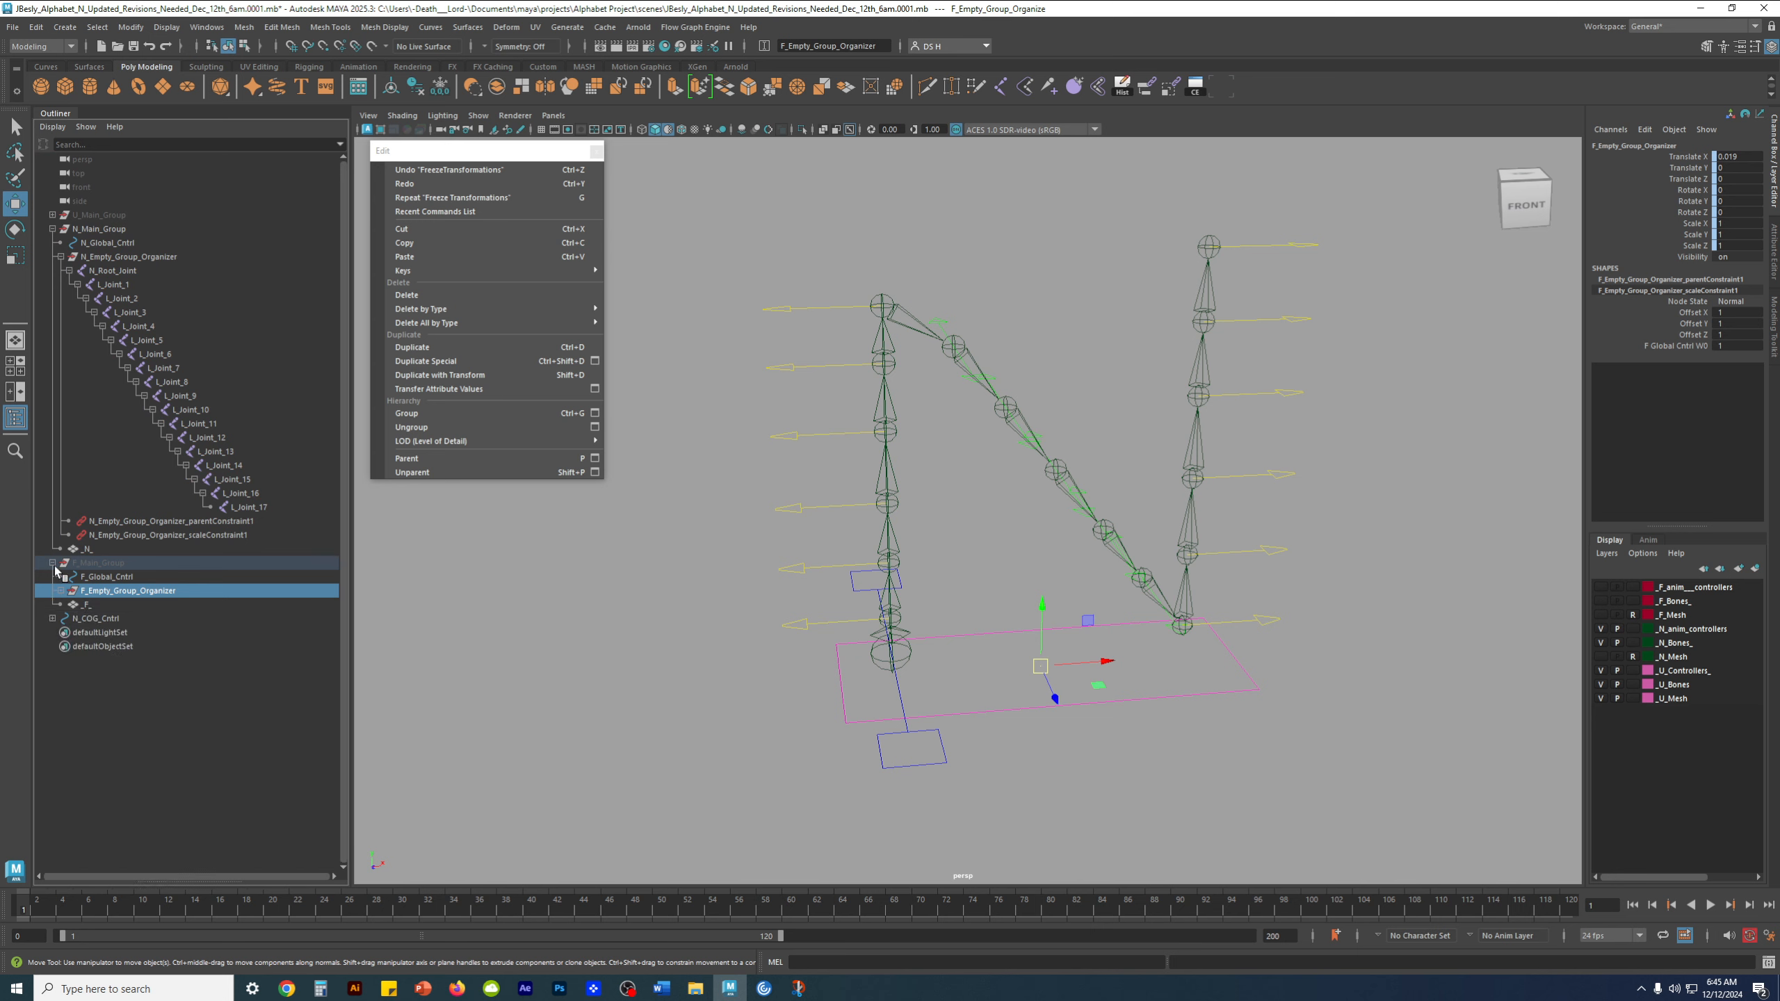
left_click(53, 563)
left_click(127, 648)
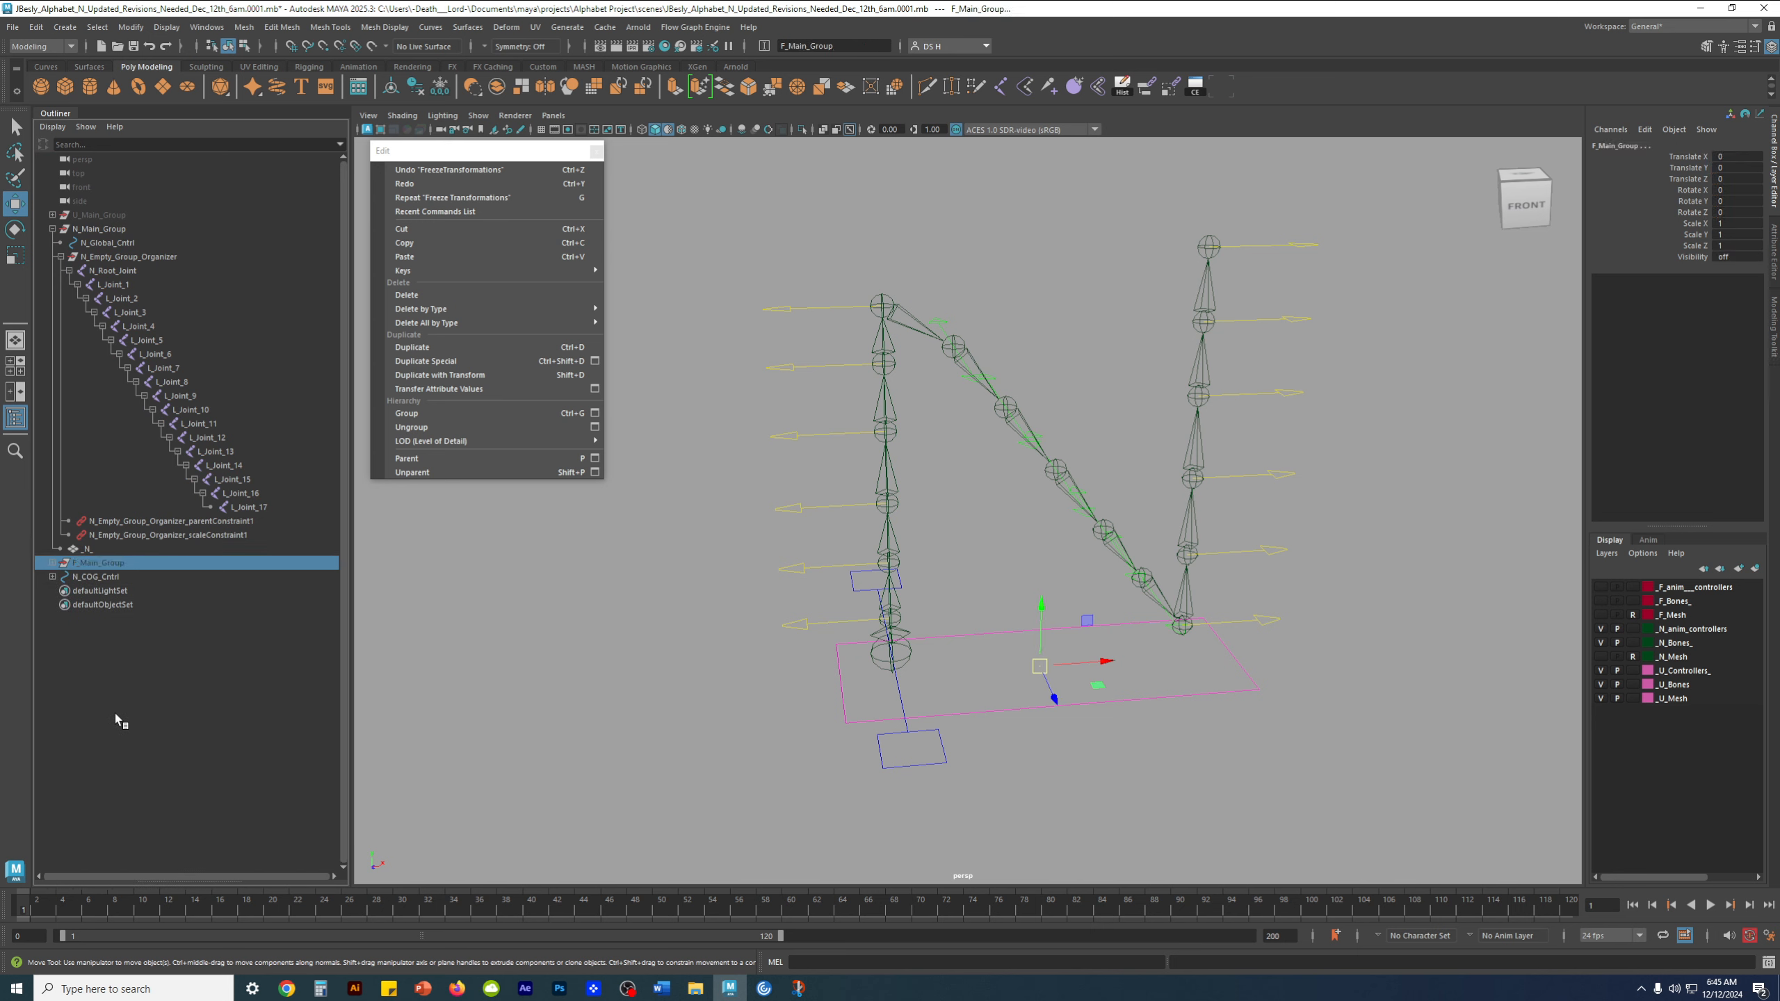
Reorder the outliner so F_Main_Group sits above the other letters' main groups, and clear the selection
left_click(91, 563)
left_click(96, 673)
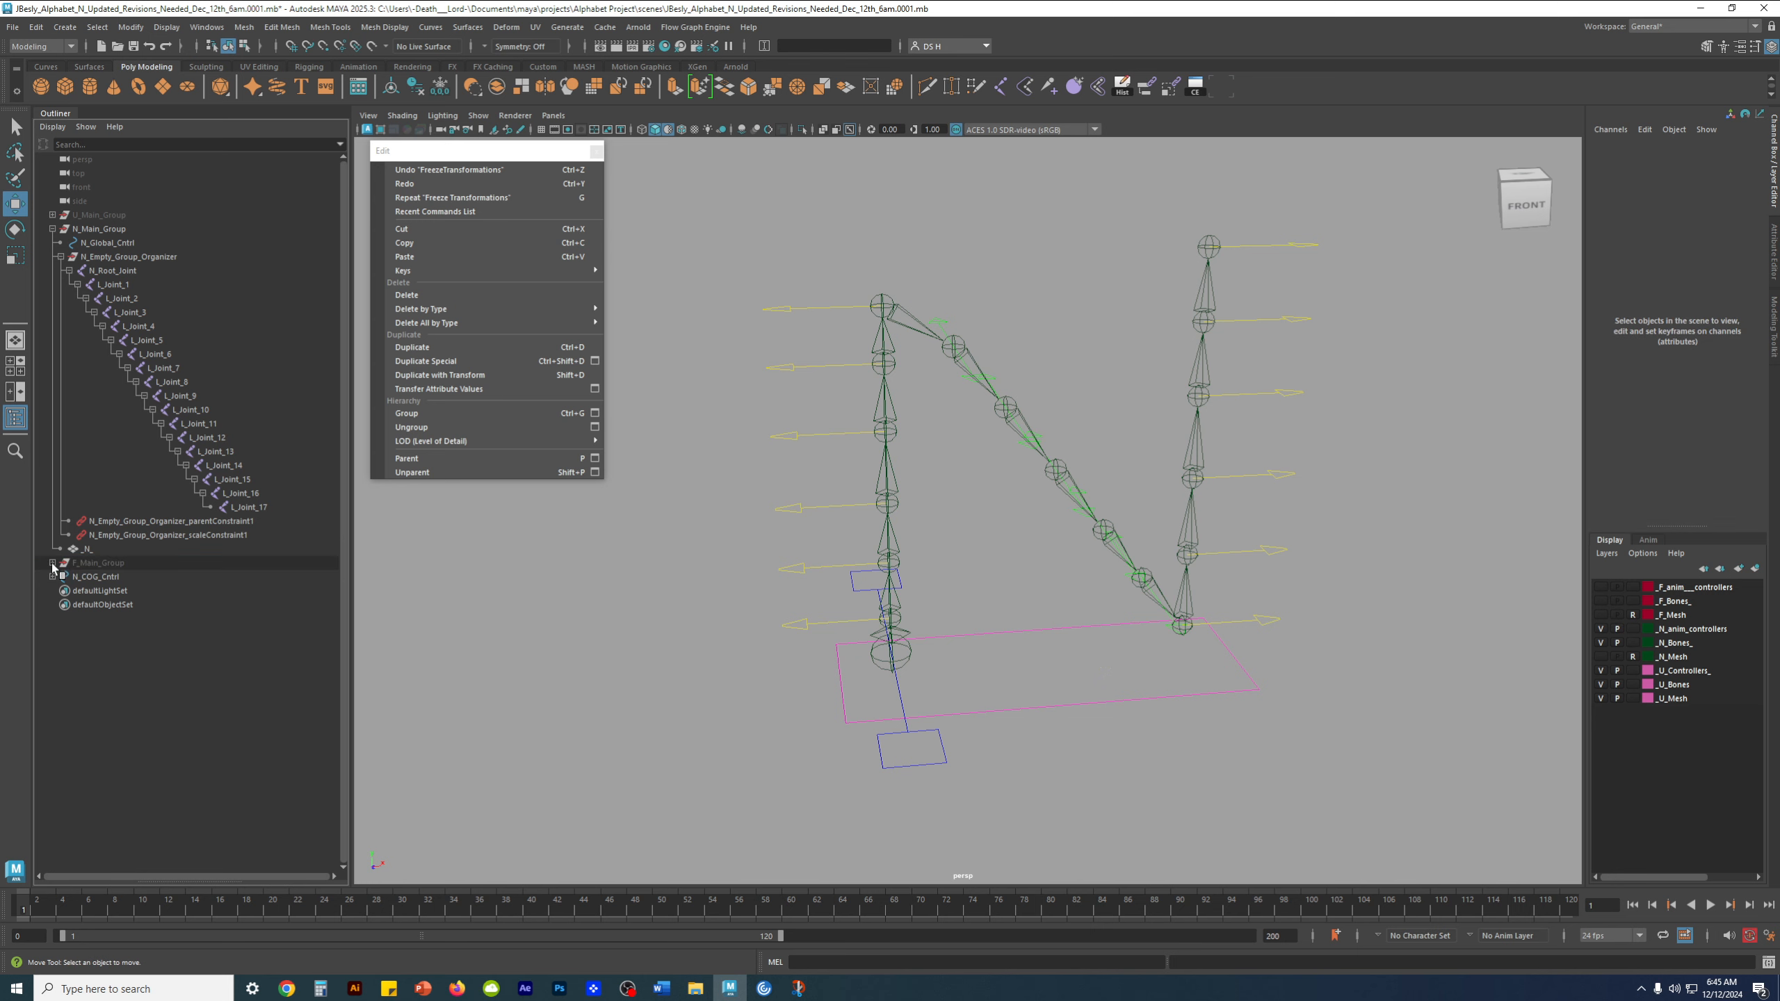
left_click(115, 566)
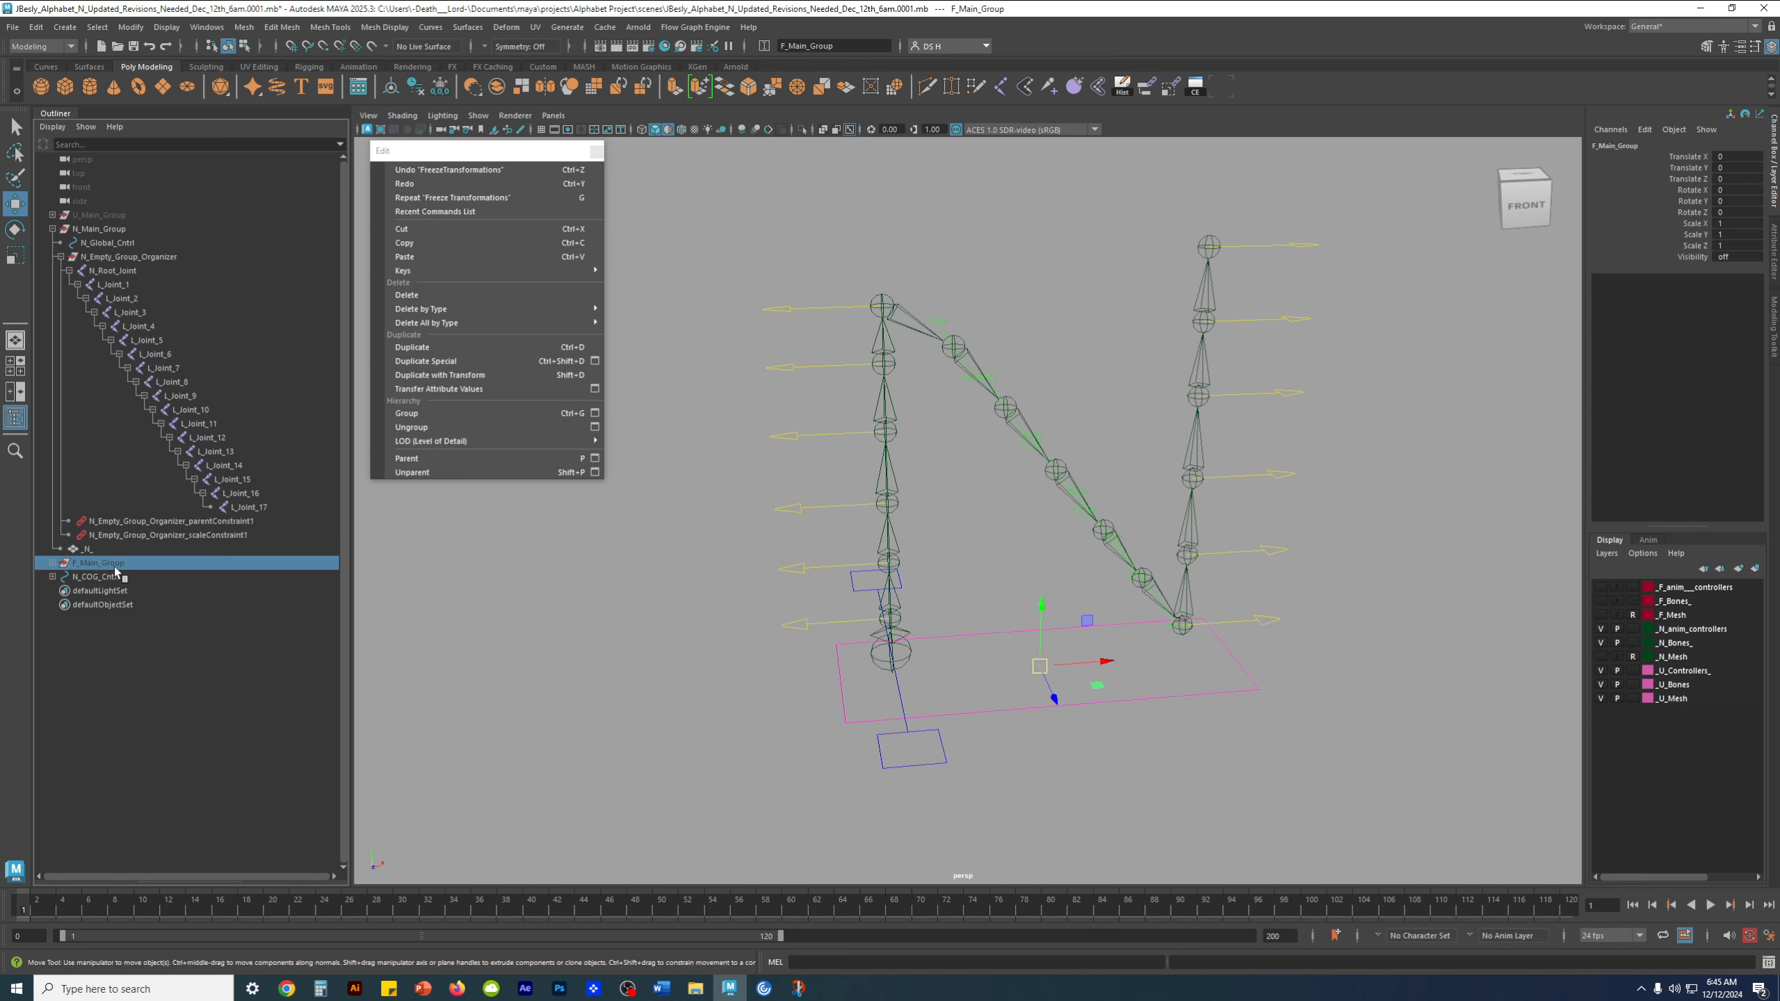
left_click(129, 636)
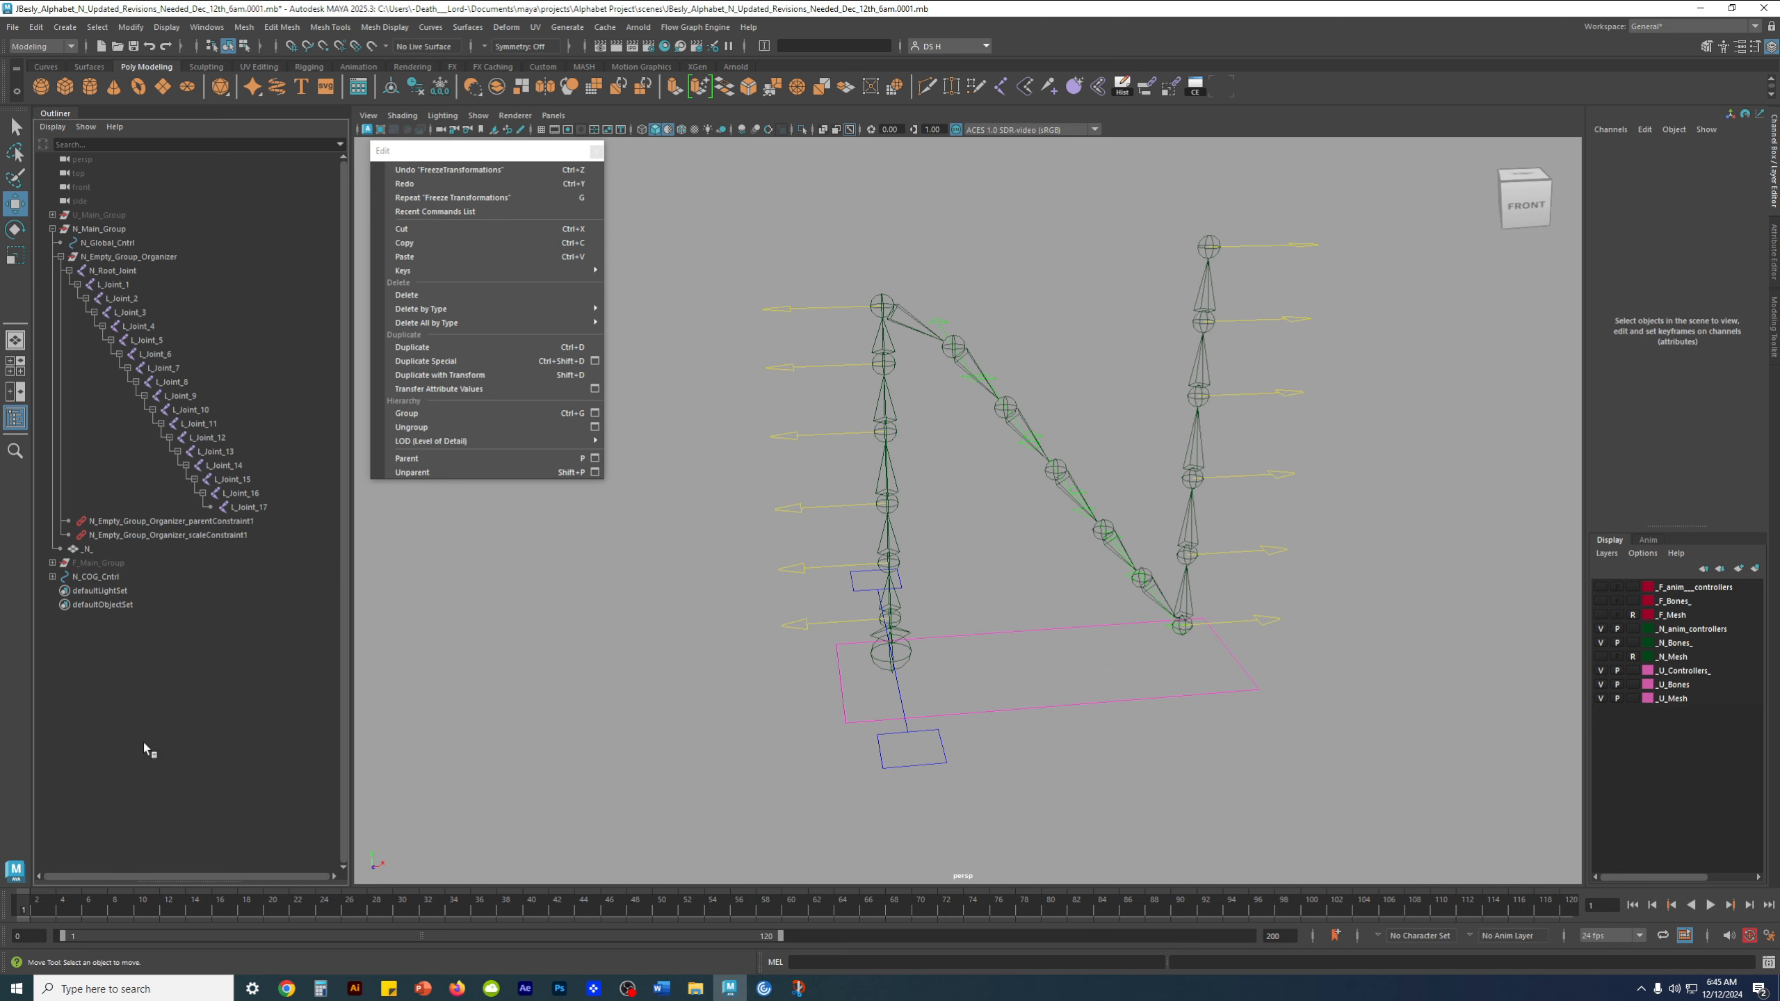
left_click(99, 565)
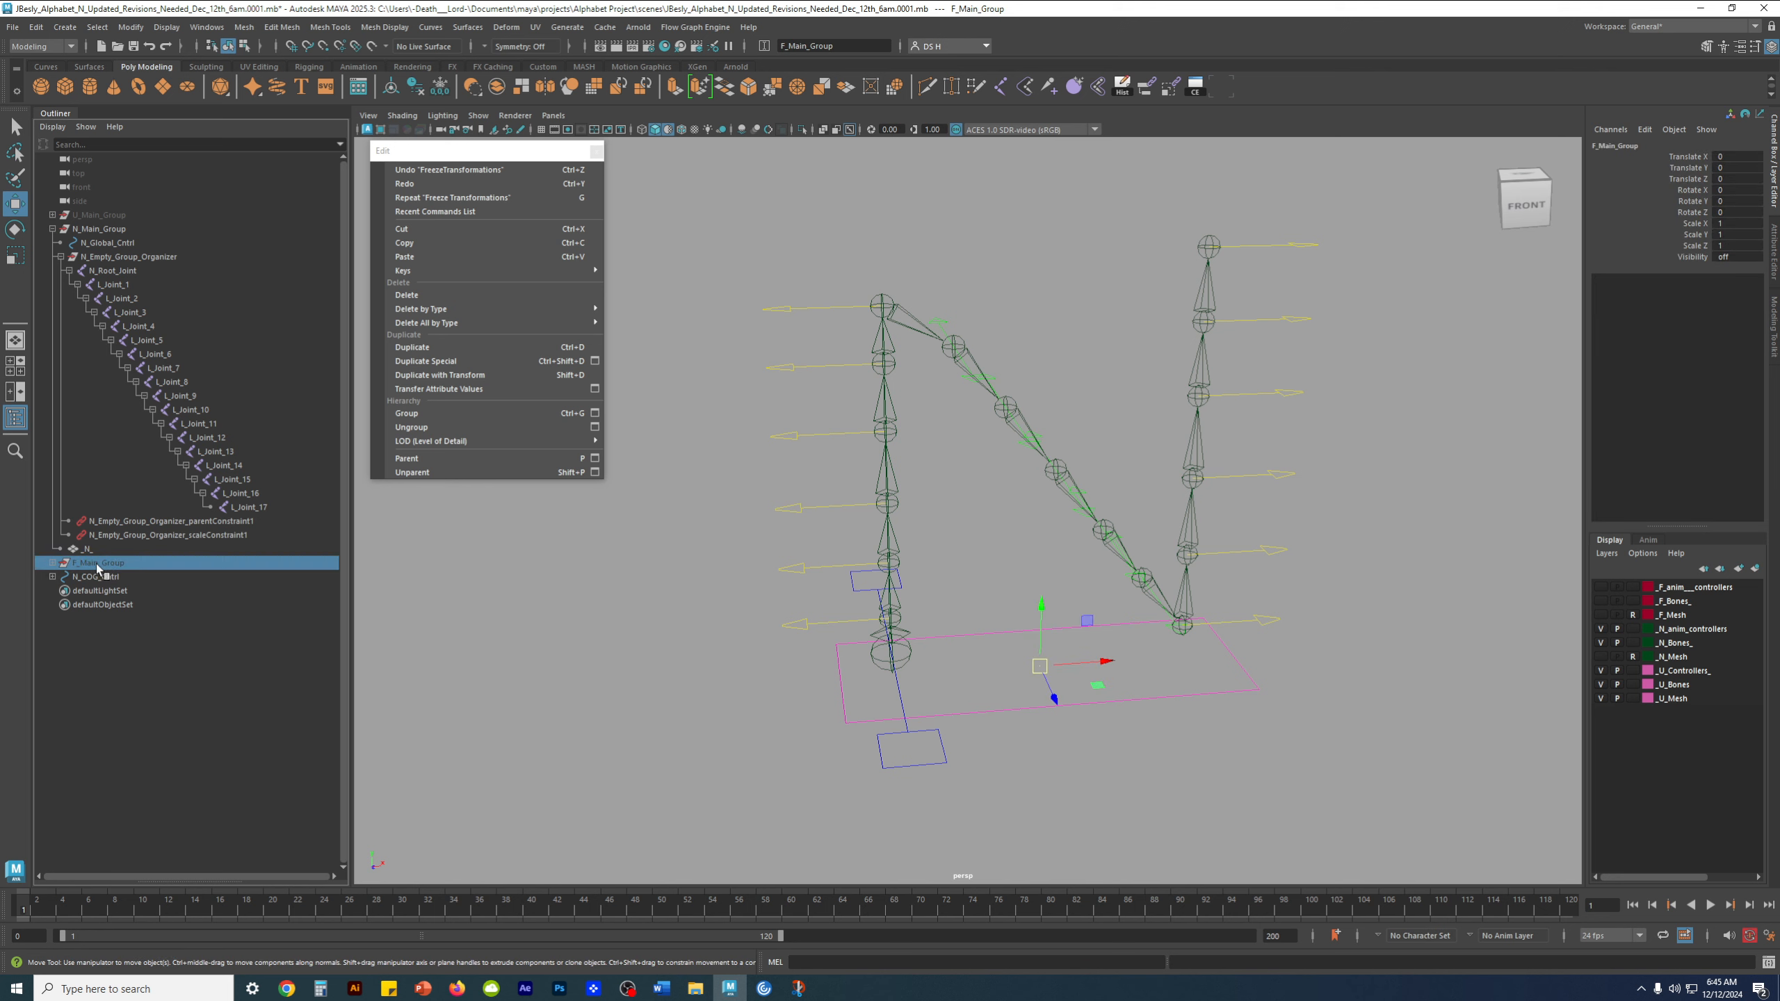
middle_click_drag(97, 564, 191, 213)
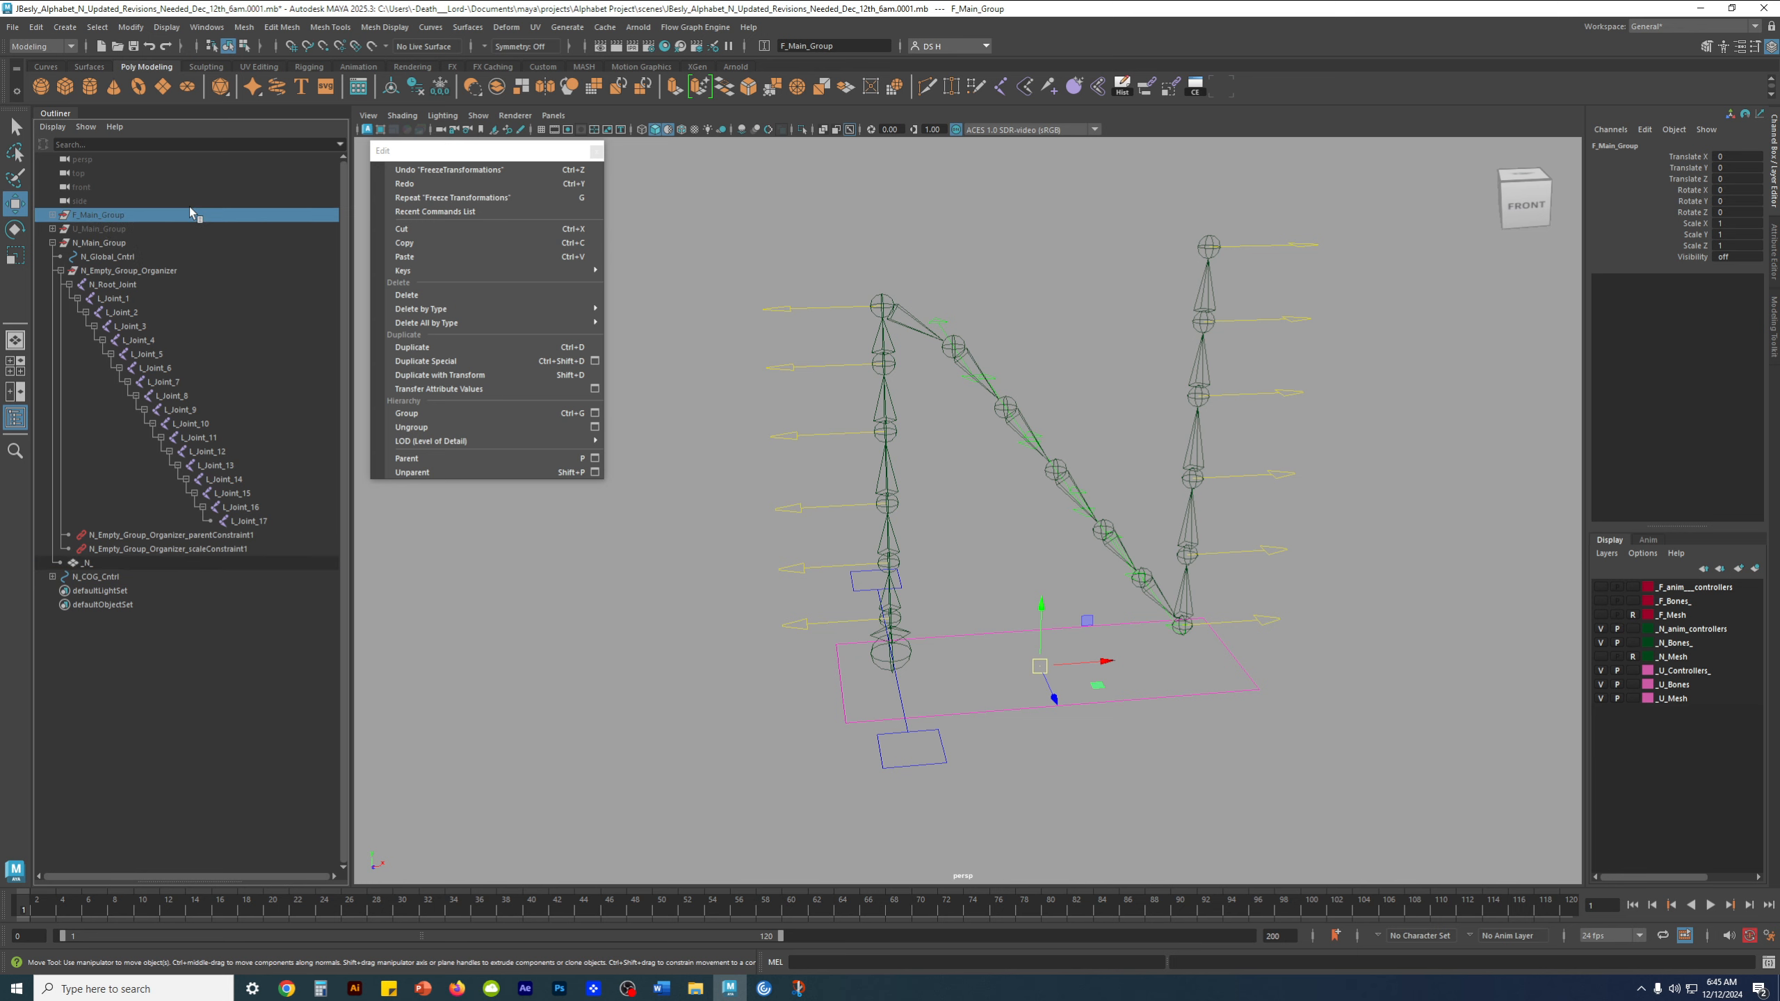
left_click(87, 660)
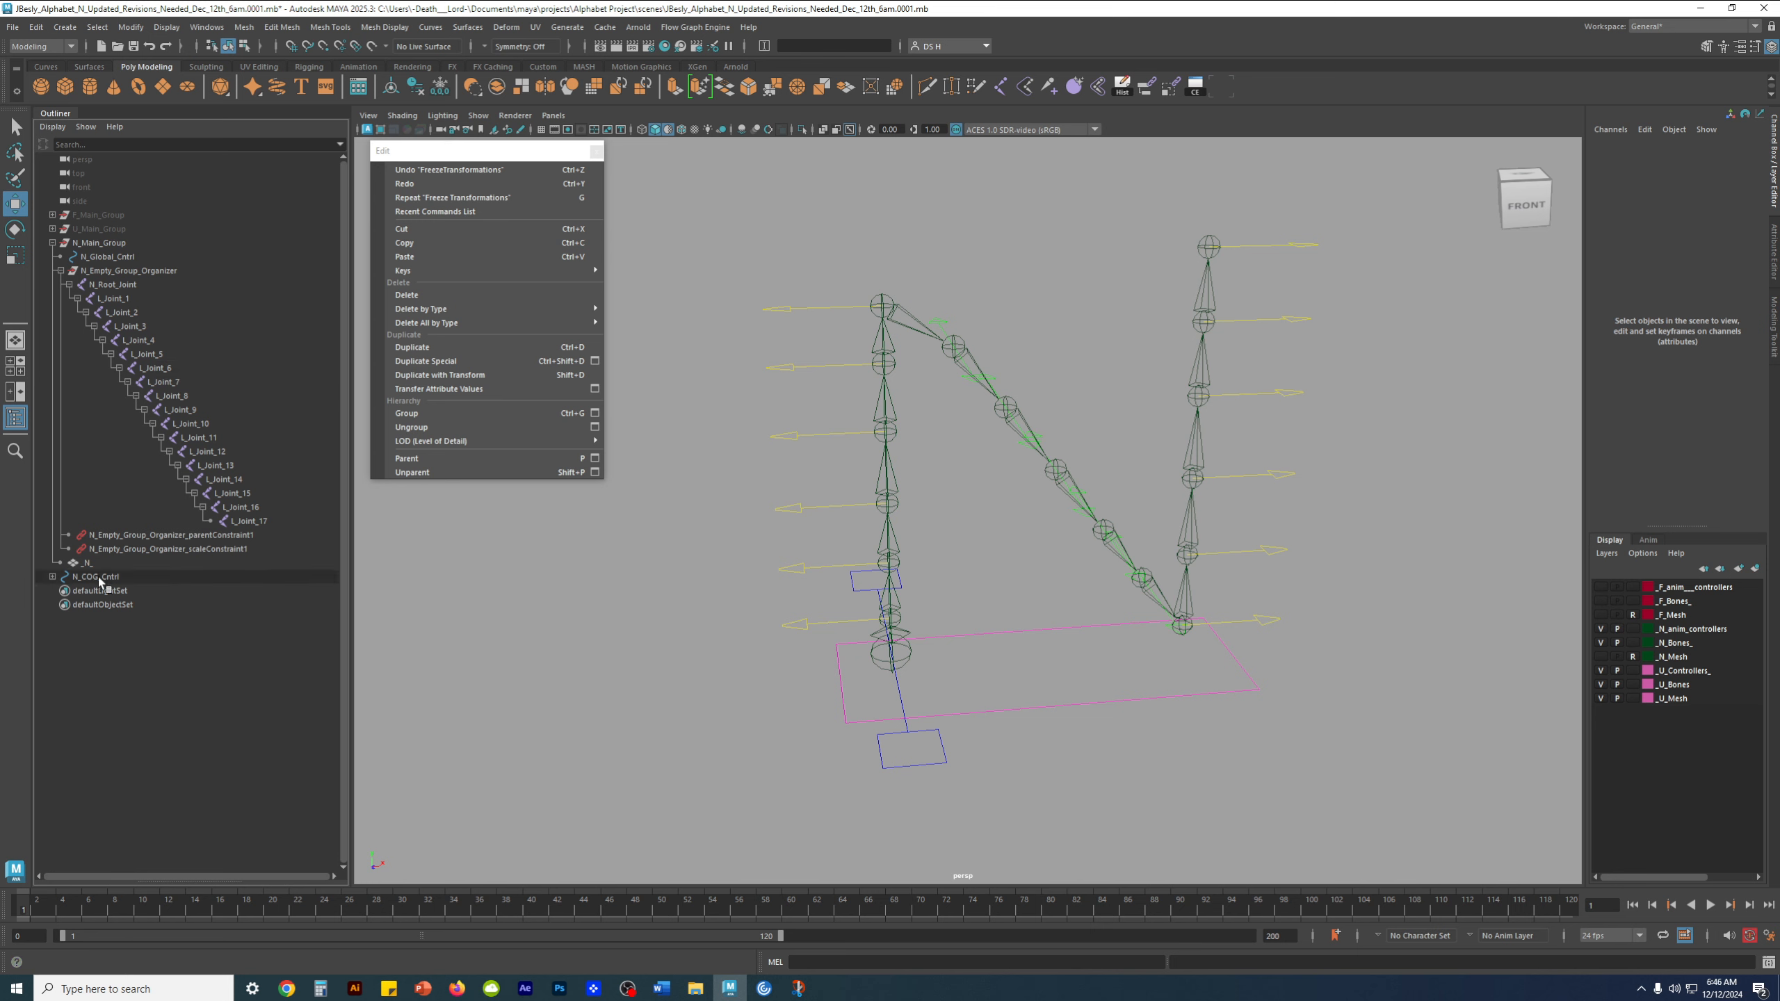
Collapse N_Root_Joint, parent N_COG_Cntrl with its chain into N_Empty_Group_Organizer, and clear the selection
left_click_drag(653, 601, 648, 588, "alt")
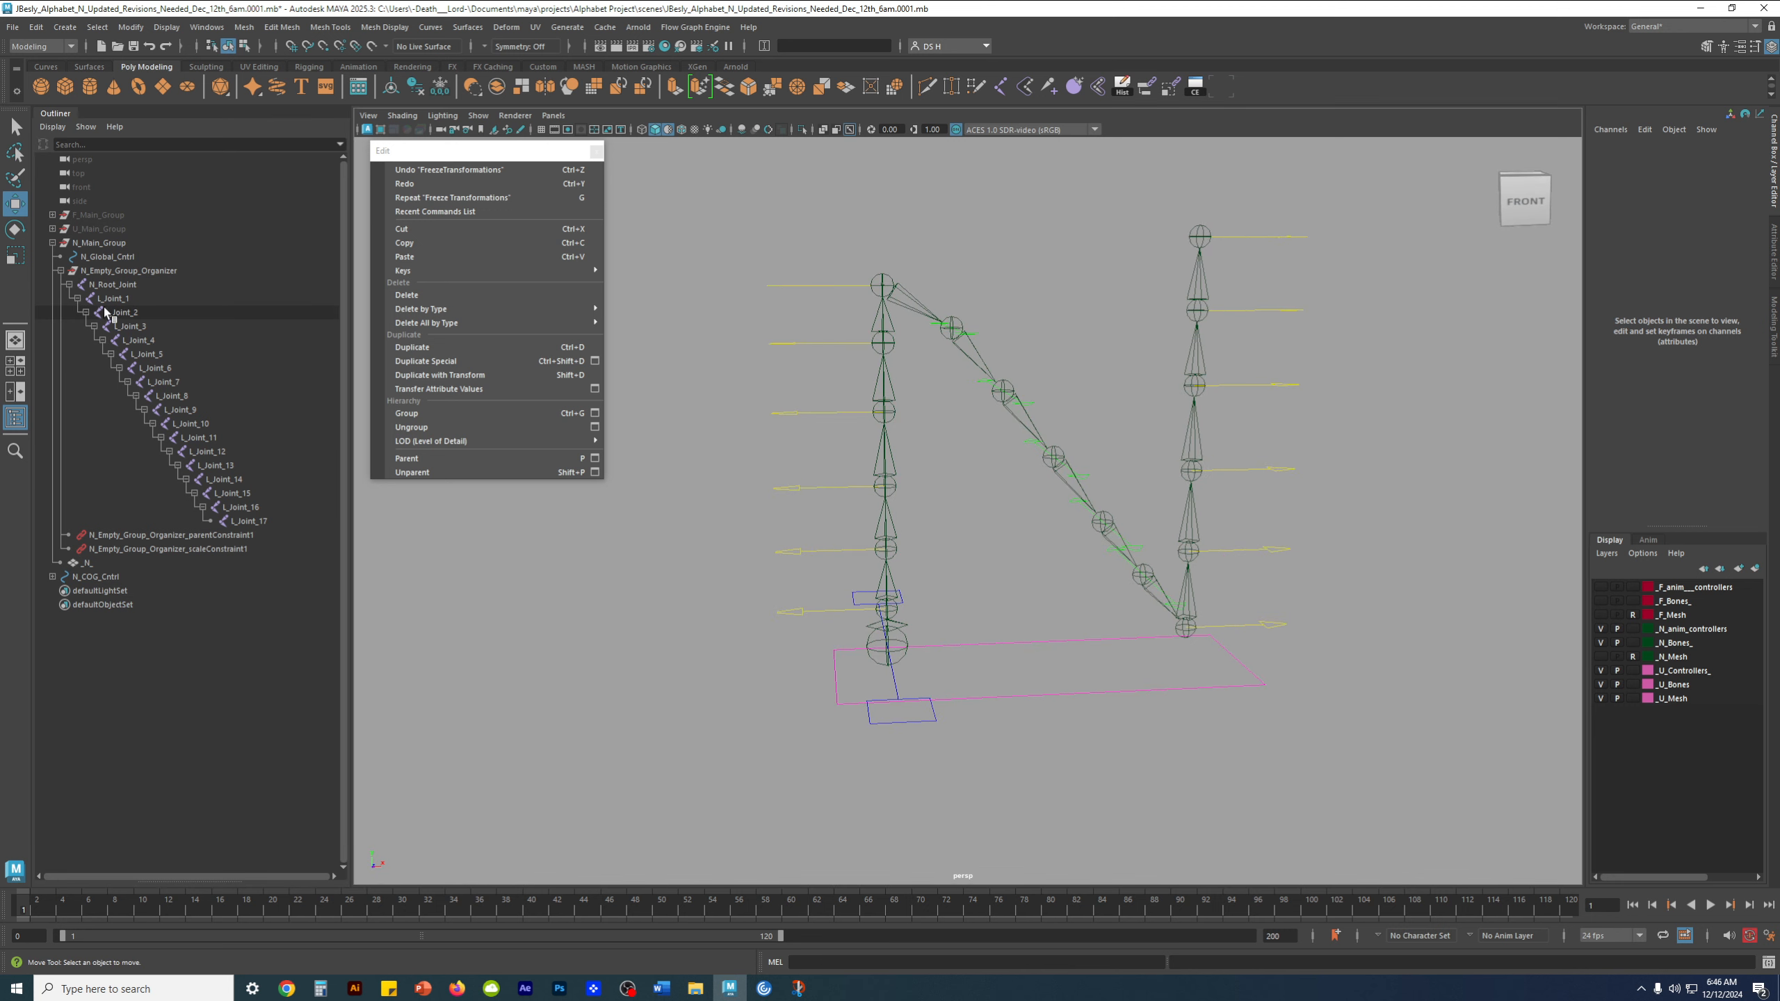
left_click(69, 285)
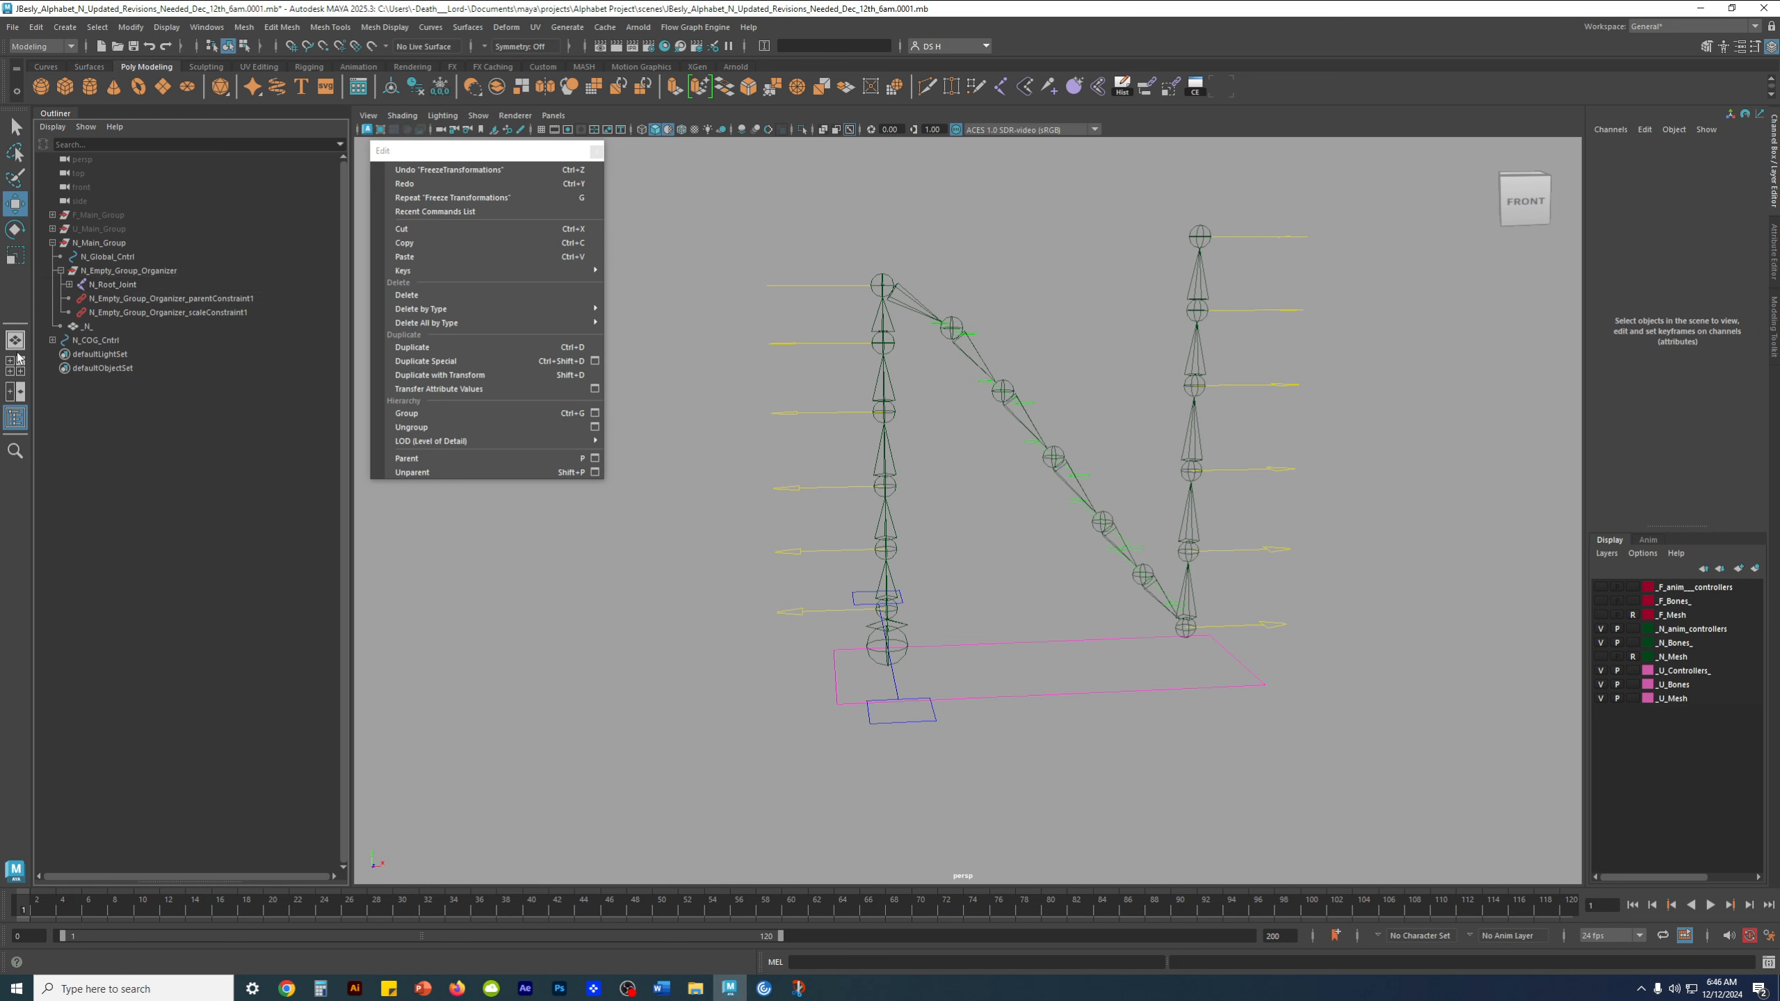
left_click(85, 341)
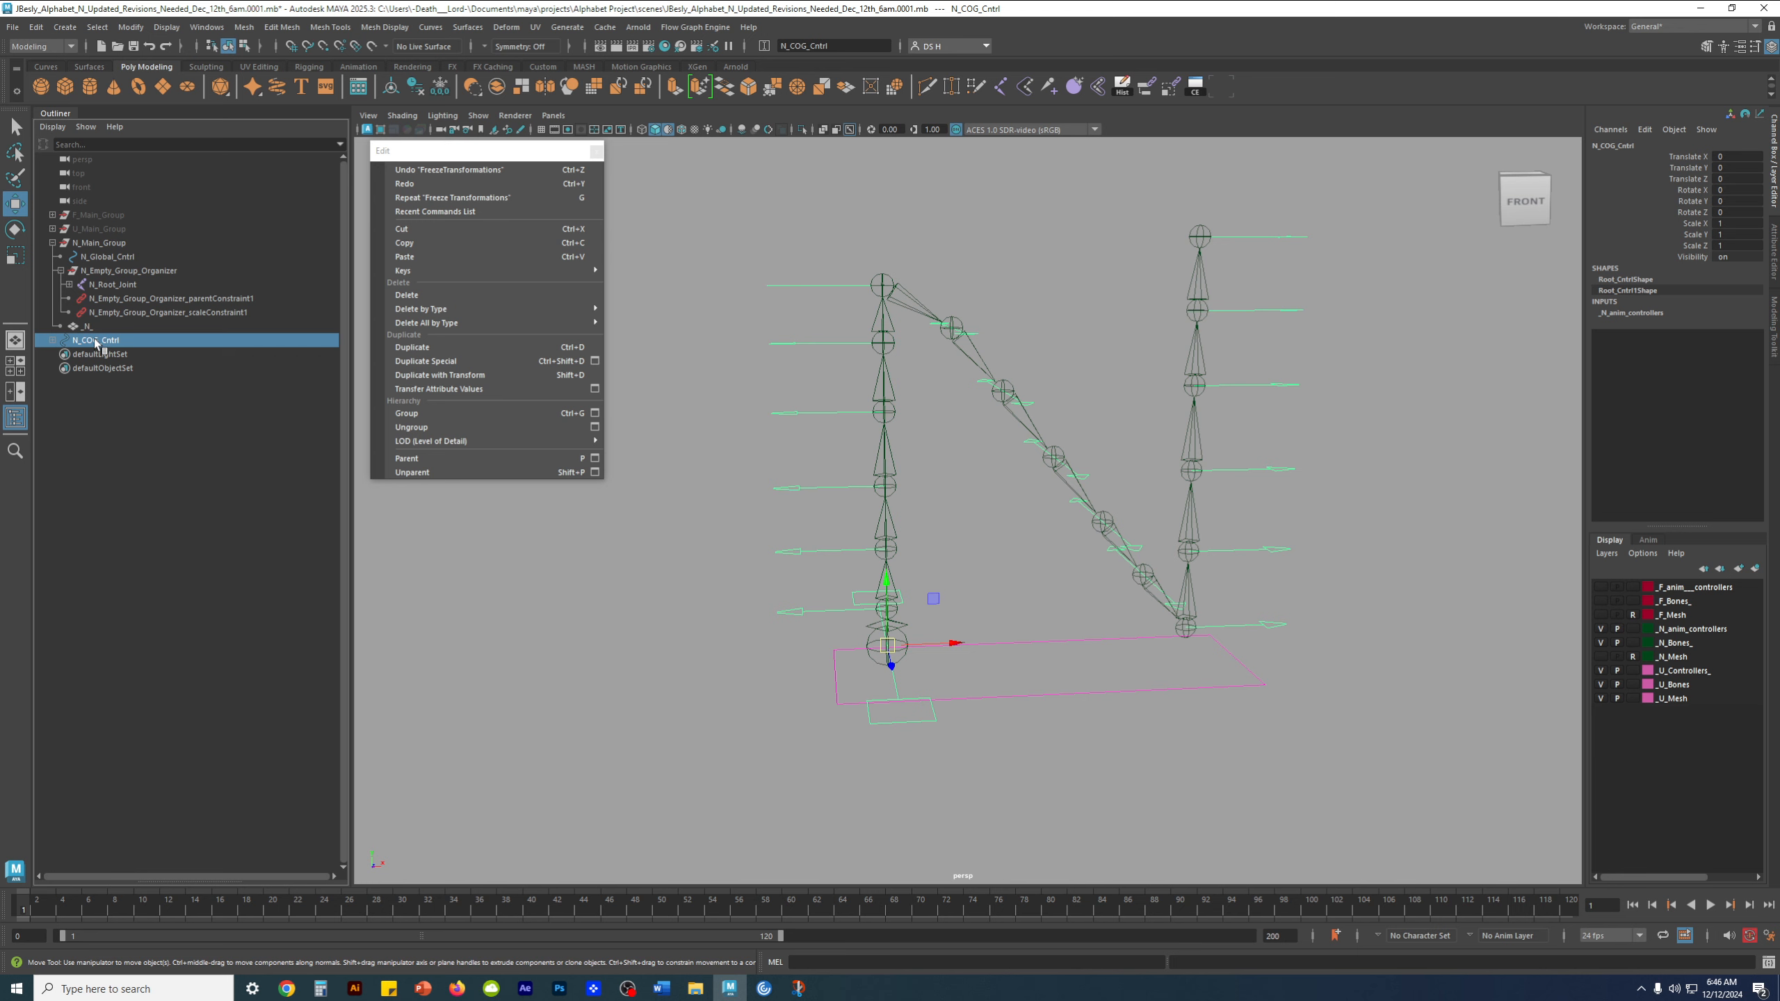
middle_click_drag(96, 342, 117, 279)
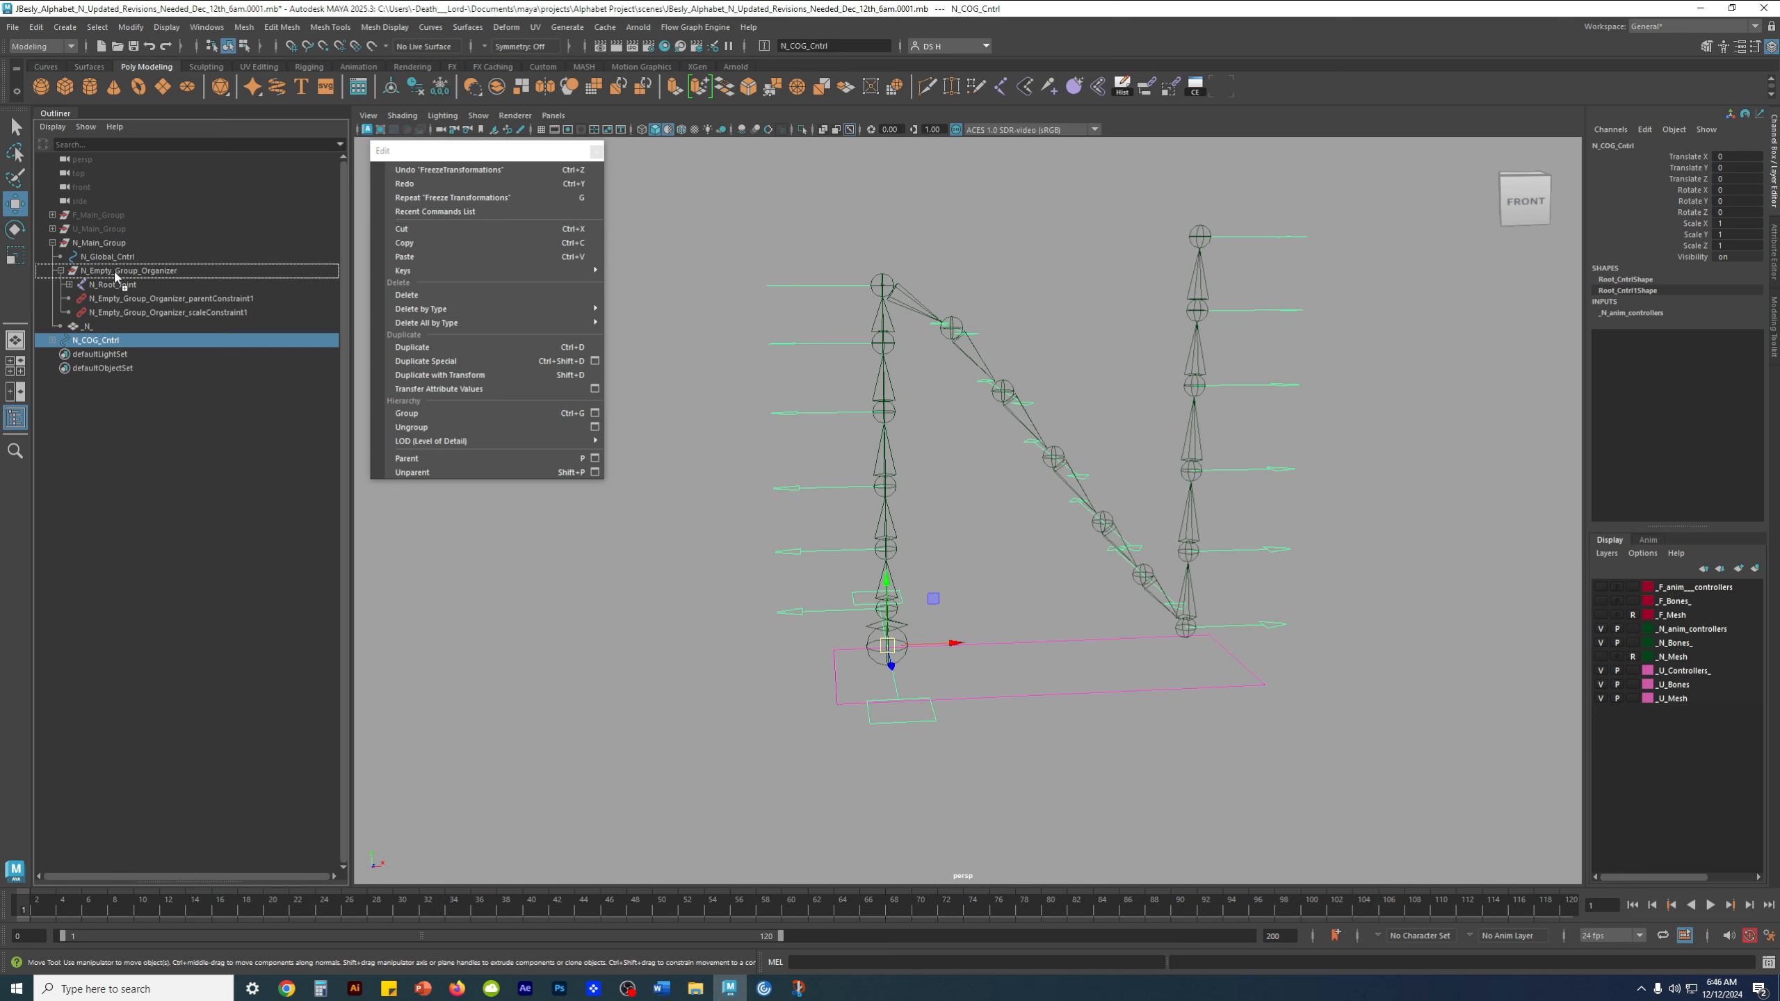
middle_click_drag(117, 277, 84, 275)
middle_click_drag(85, 276, 84, 275)
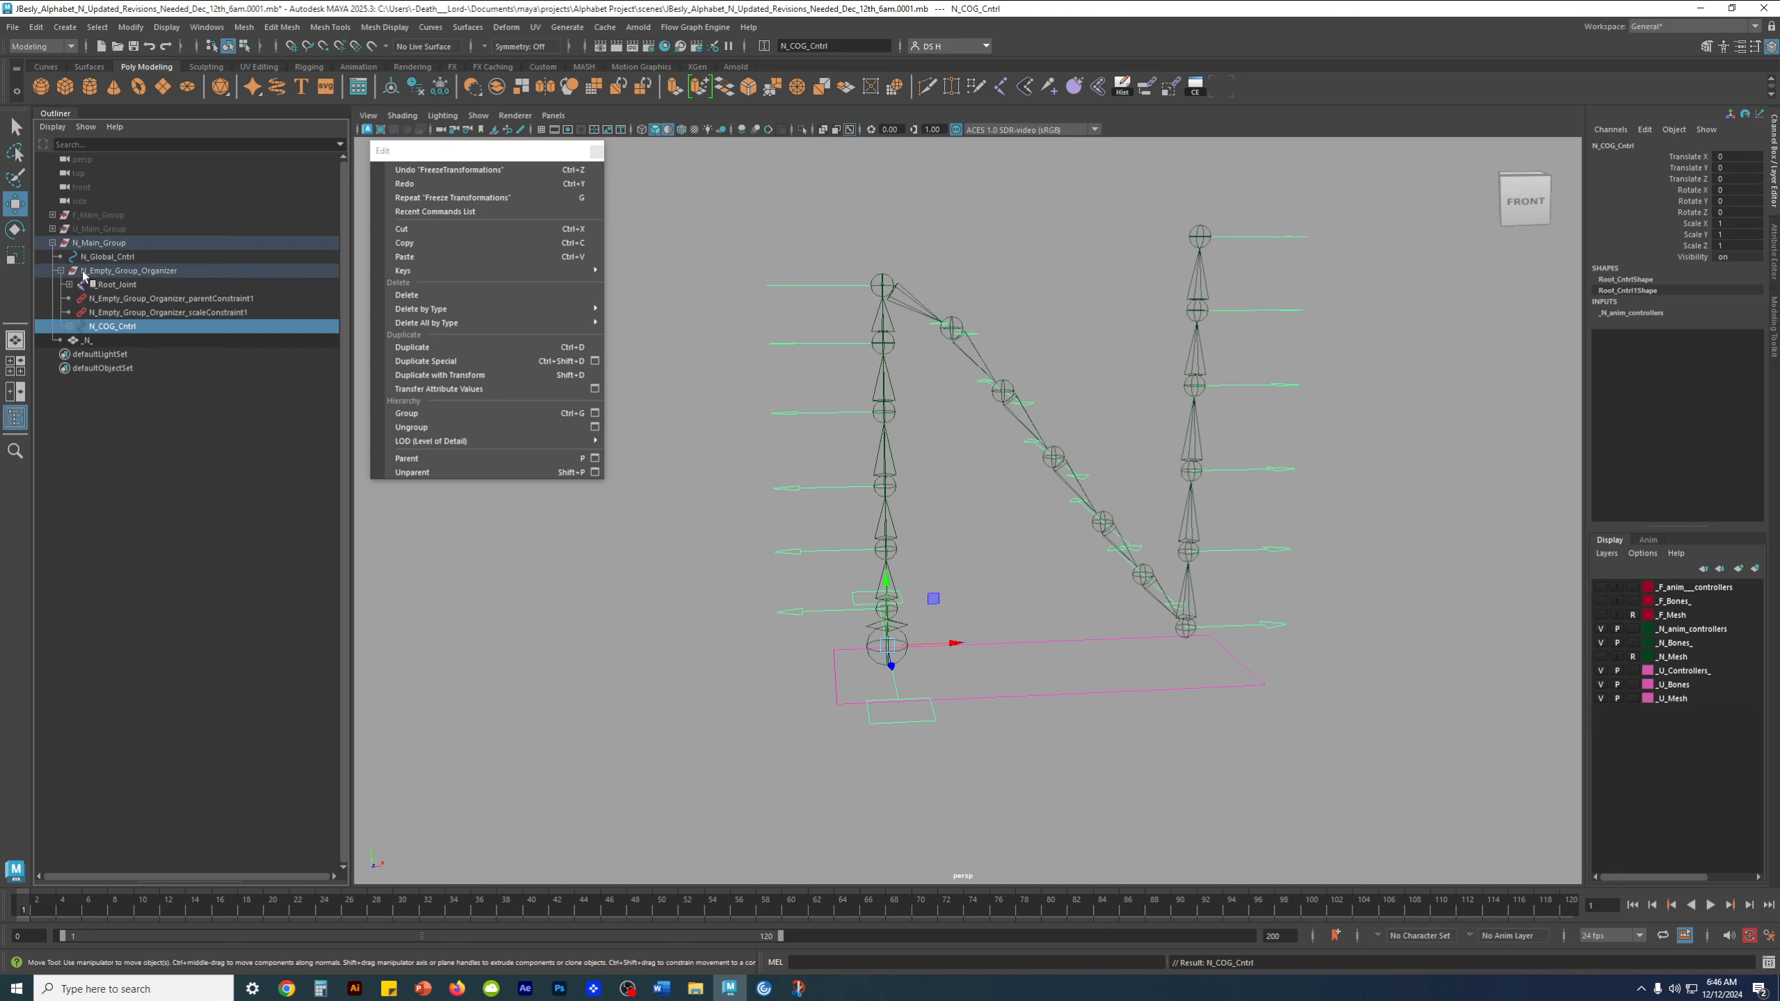
left_click(131, 393)
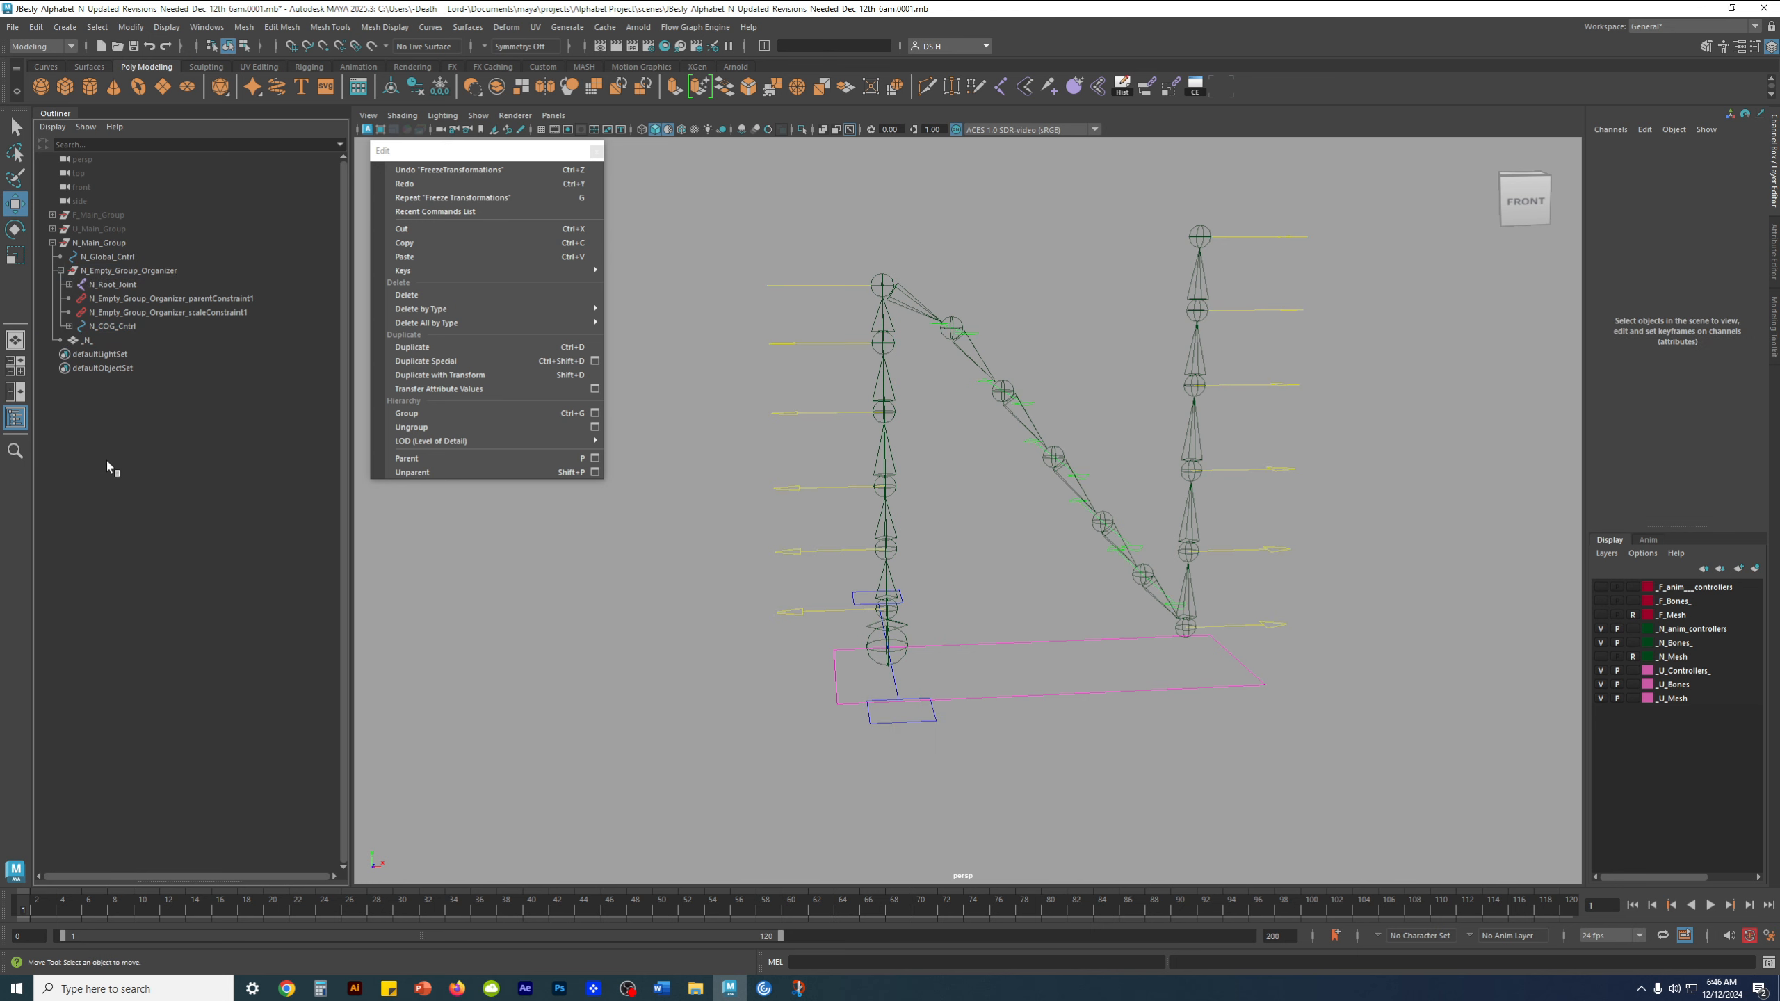
Check what N_Empty_Group_Organizer contains by selecting the group and its N_COG_Cntrl child
left_click(62, 270)
left_click(119, 272)
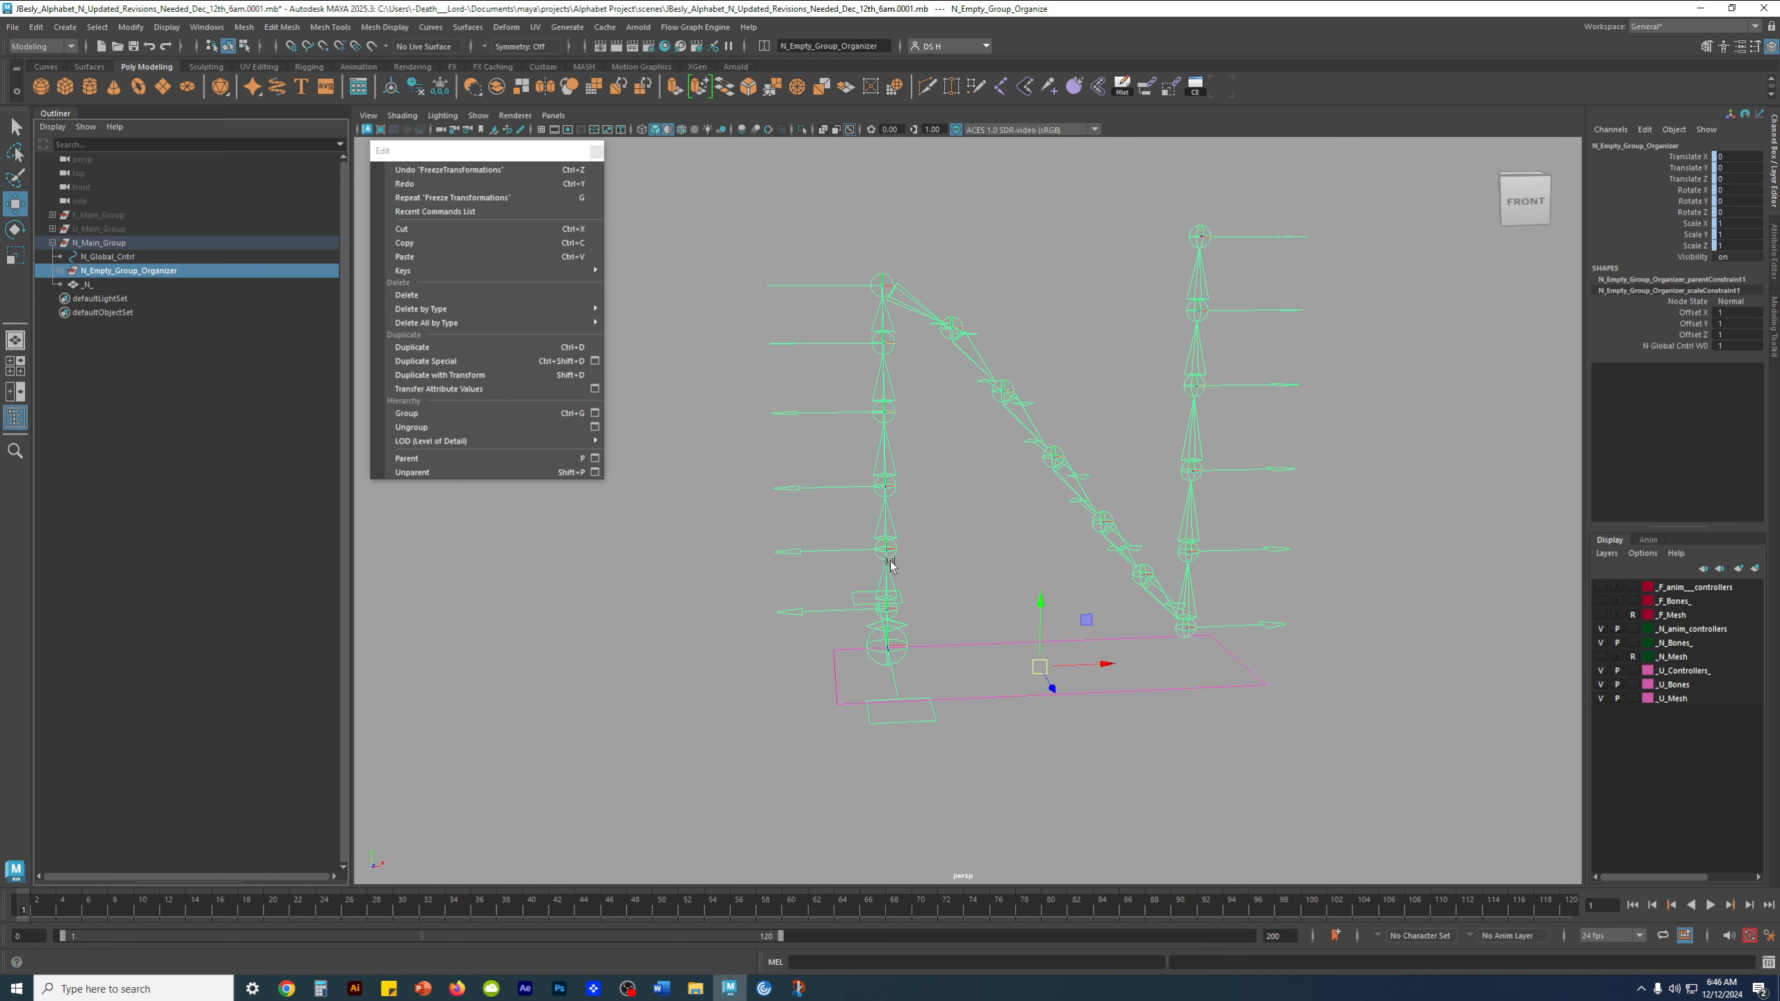
left_click(62, 271)
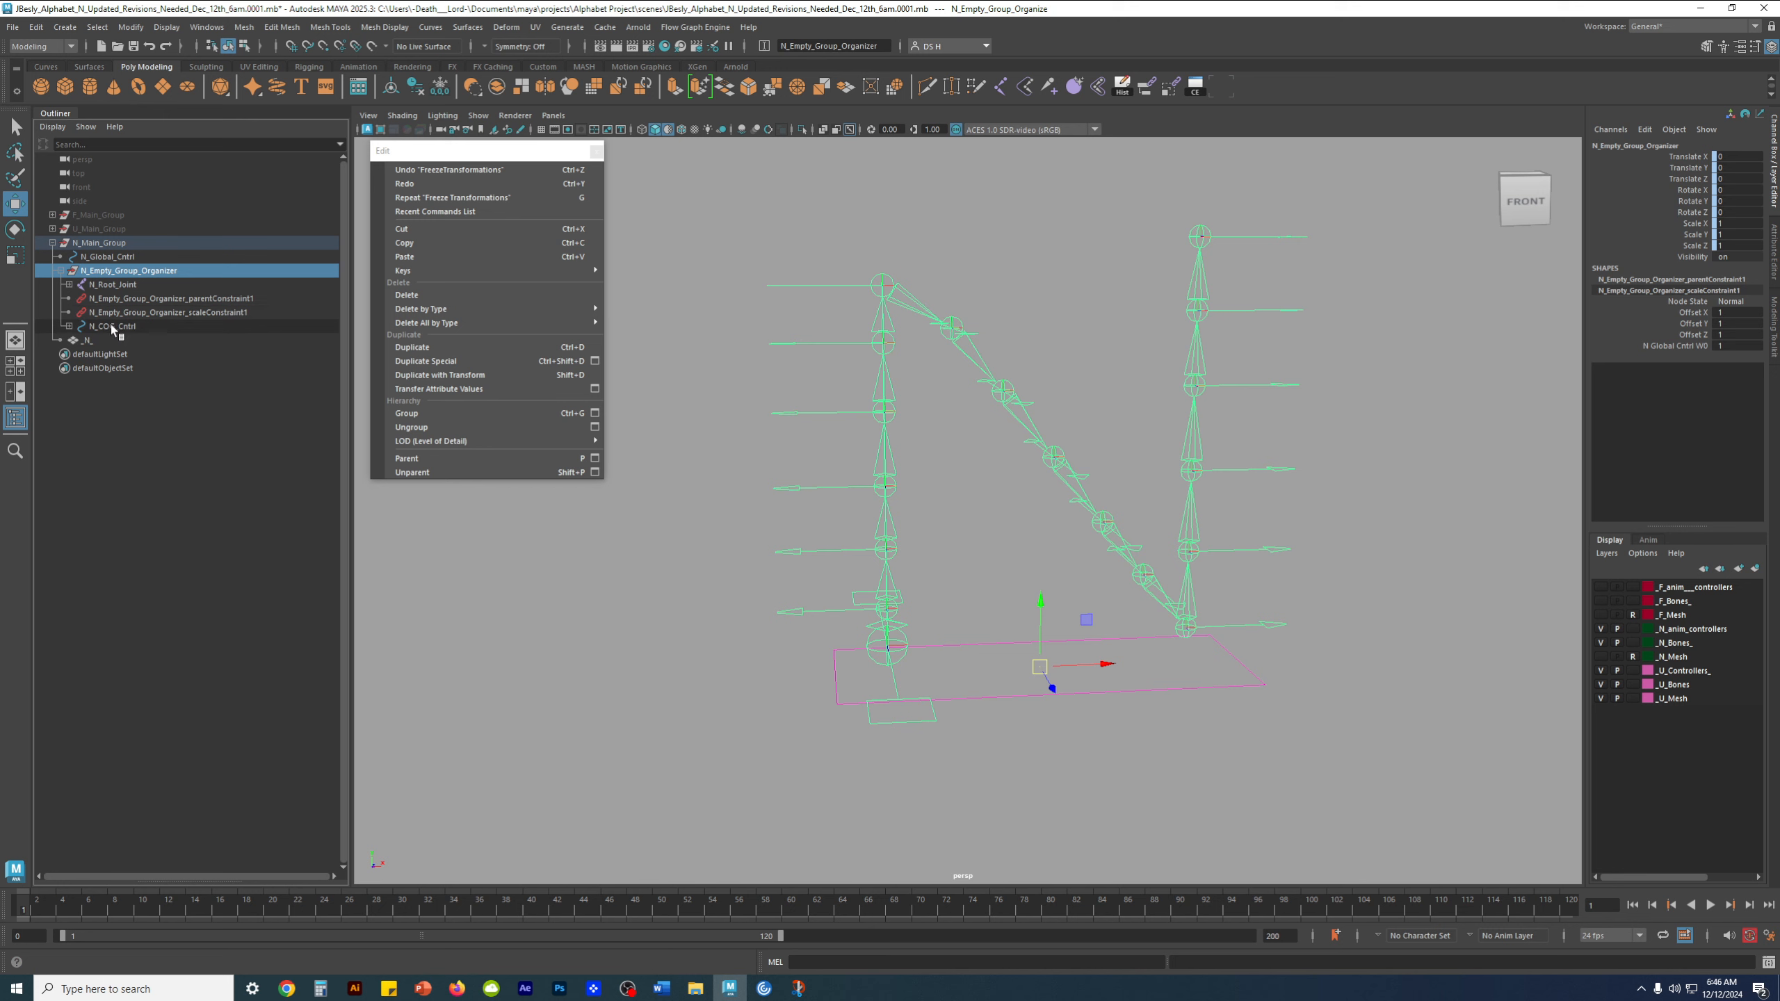
left_click(109, 326)
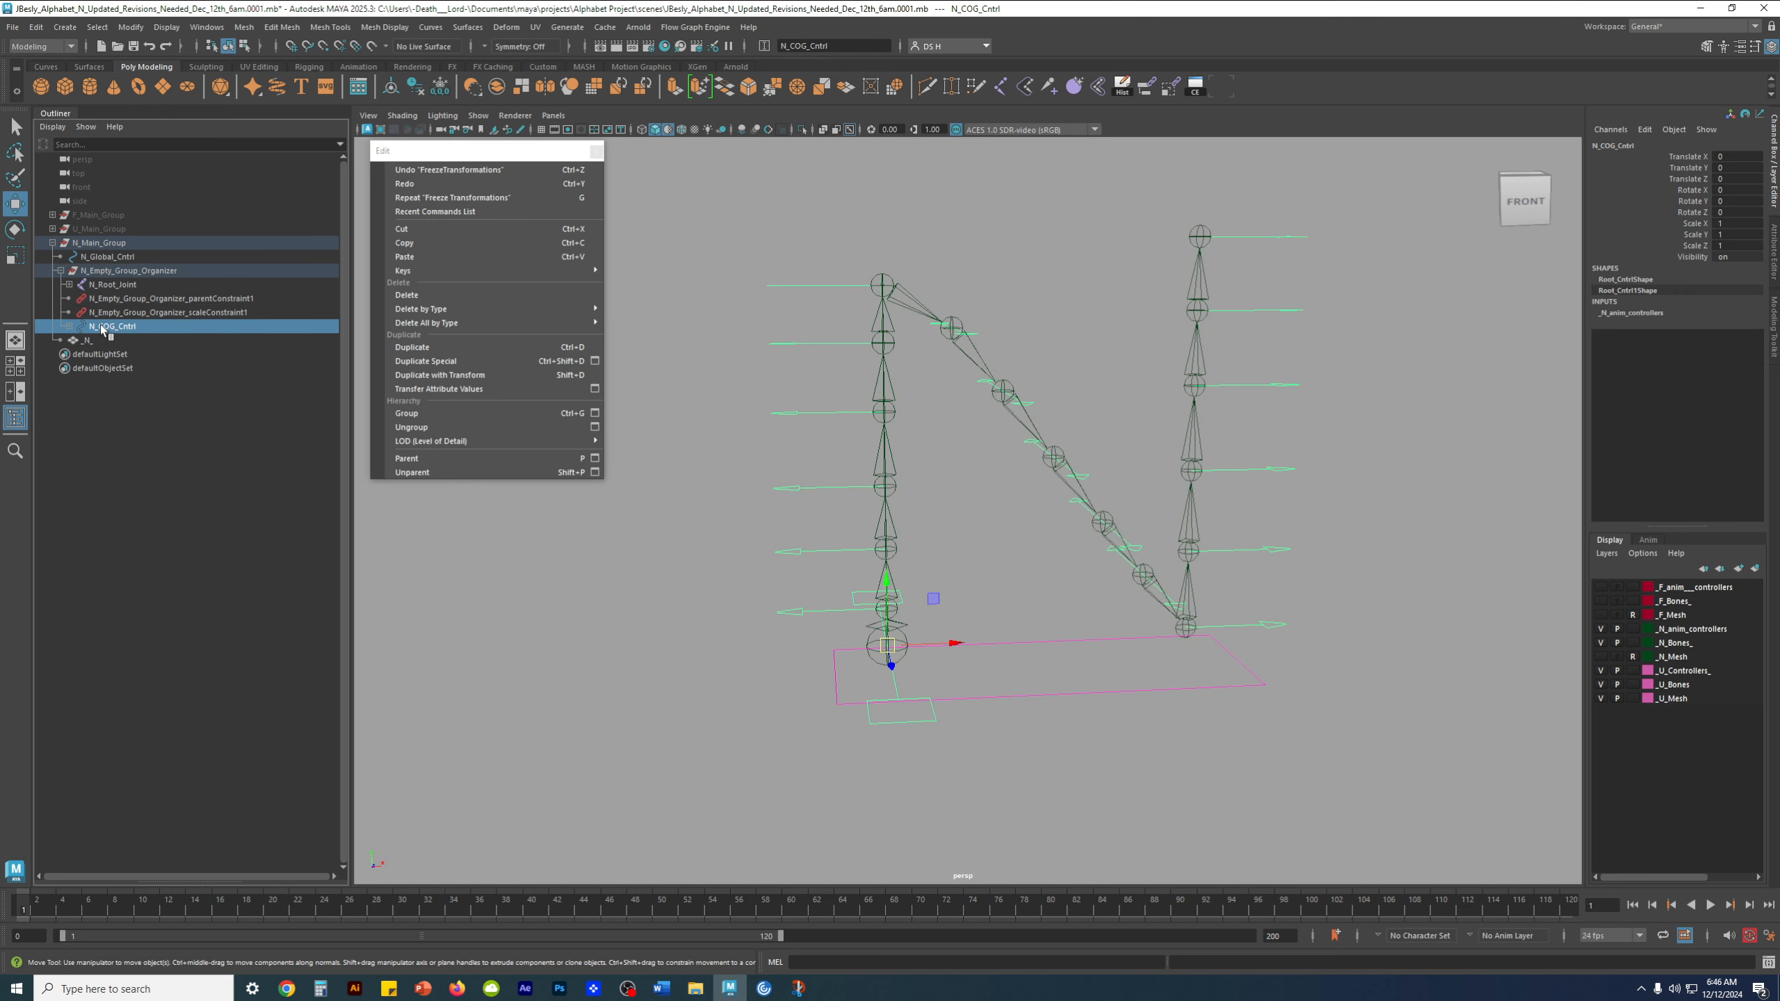
Move N_COG_Cntrl directly below N_Root_Joint and above the constraints in N_Empty_Group_Organizer, and clear the selection
middle_click_drag(113, 329, 116, 297)
middle_click_drag(115, 297, 114, 296)
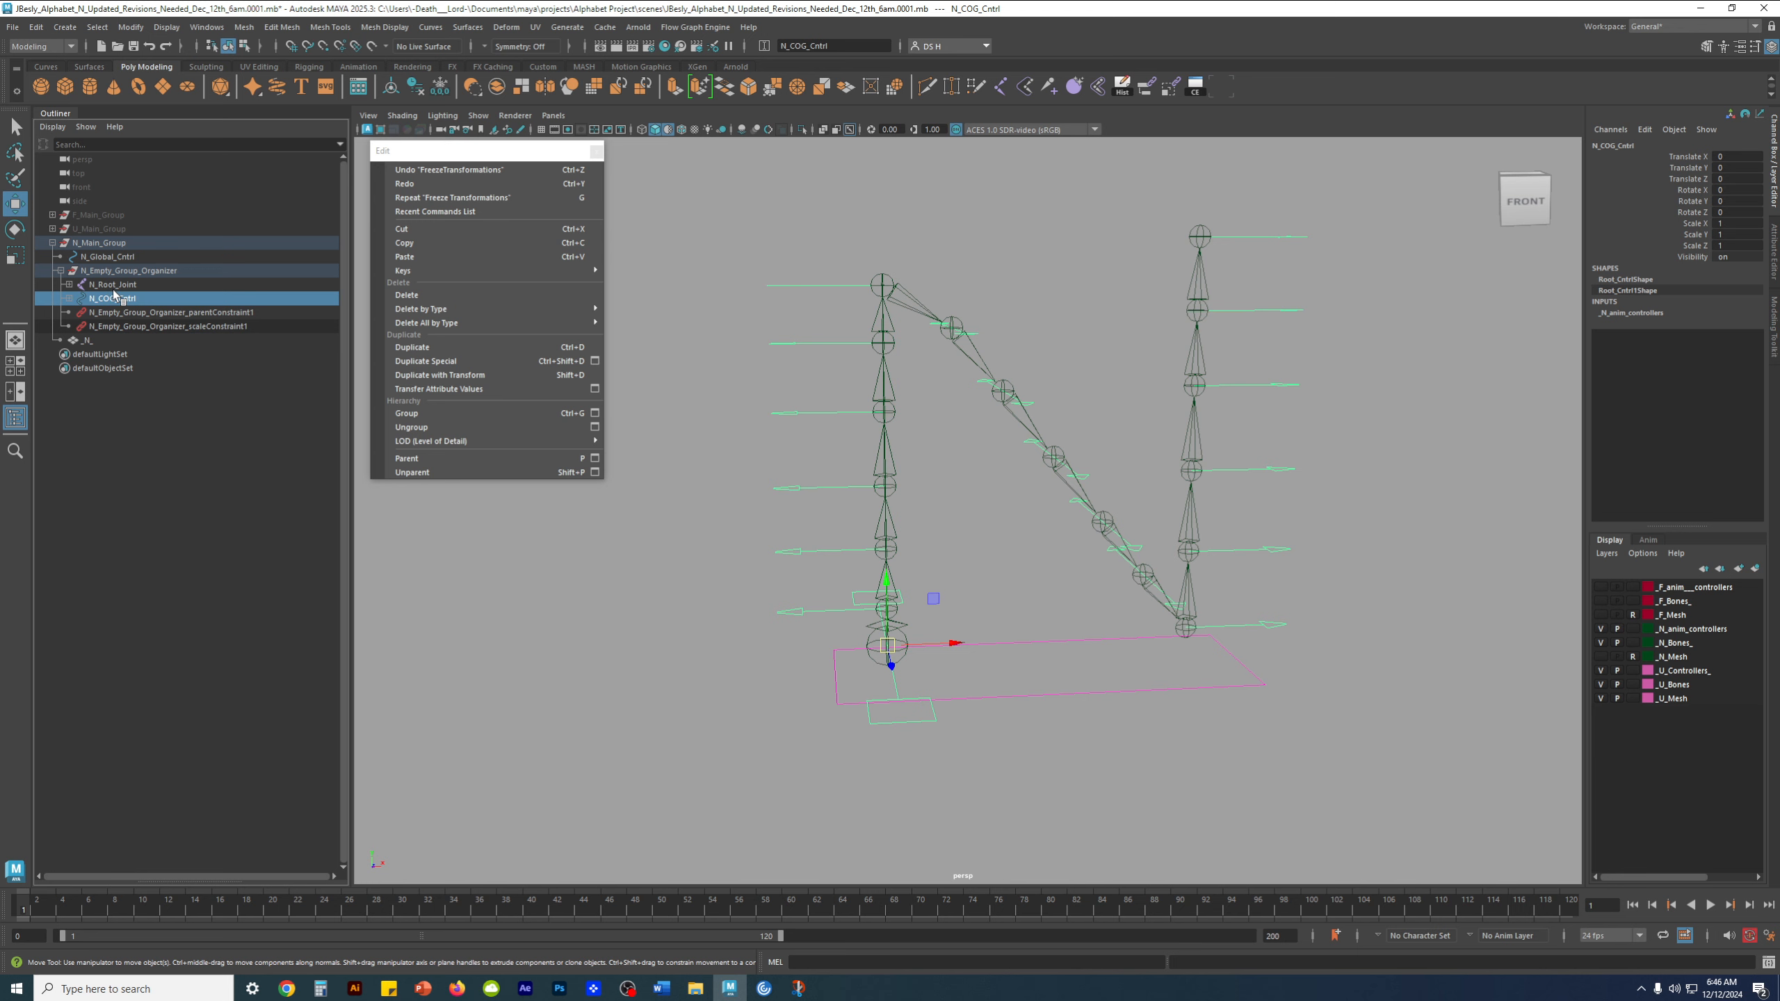
left_click(112, 548)
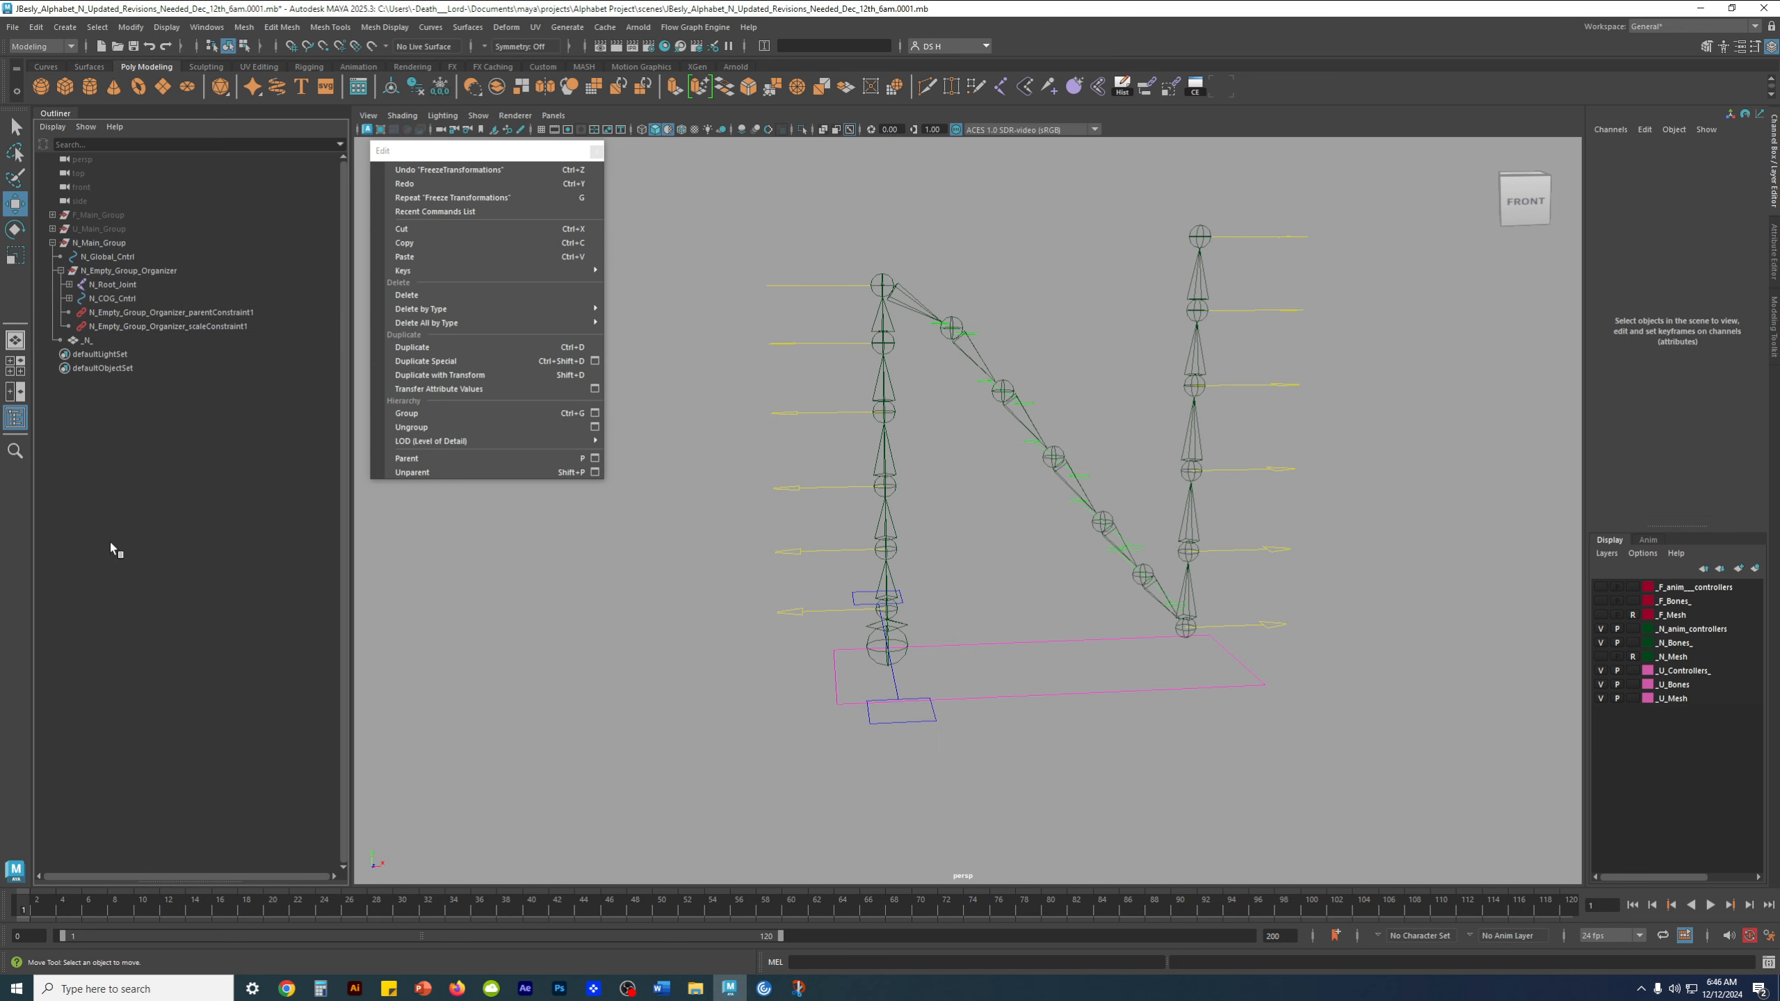
Examine the joint chain under N_Root_Joint and the control chain under N_COG_Cntrl within N_Empty_Group_Organizer, collapsing each again
left_click(164, 272)
left_click(132, 286)
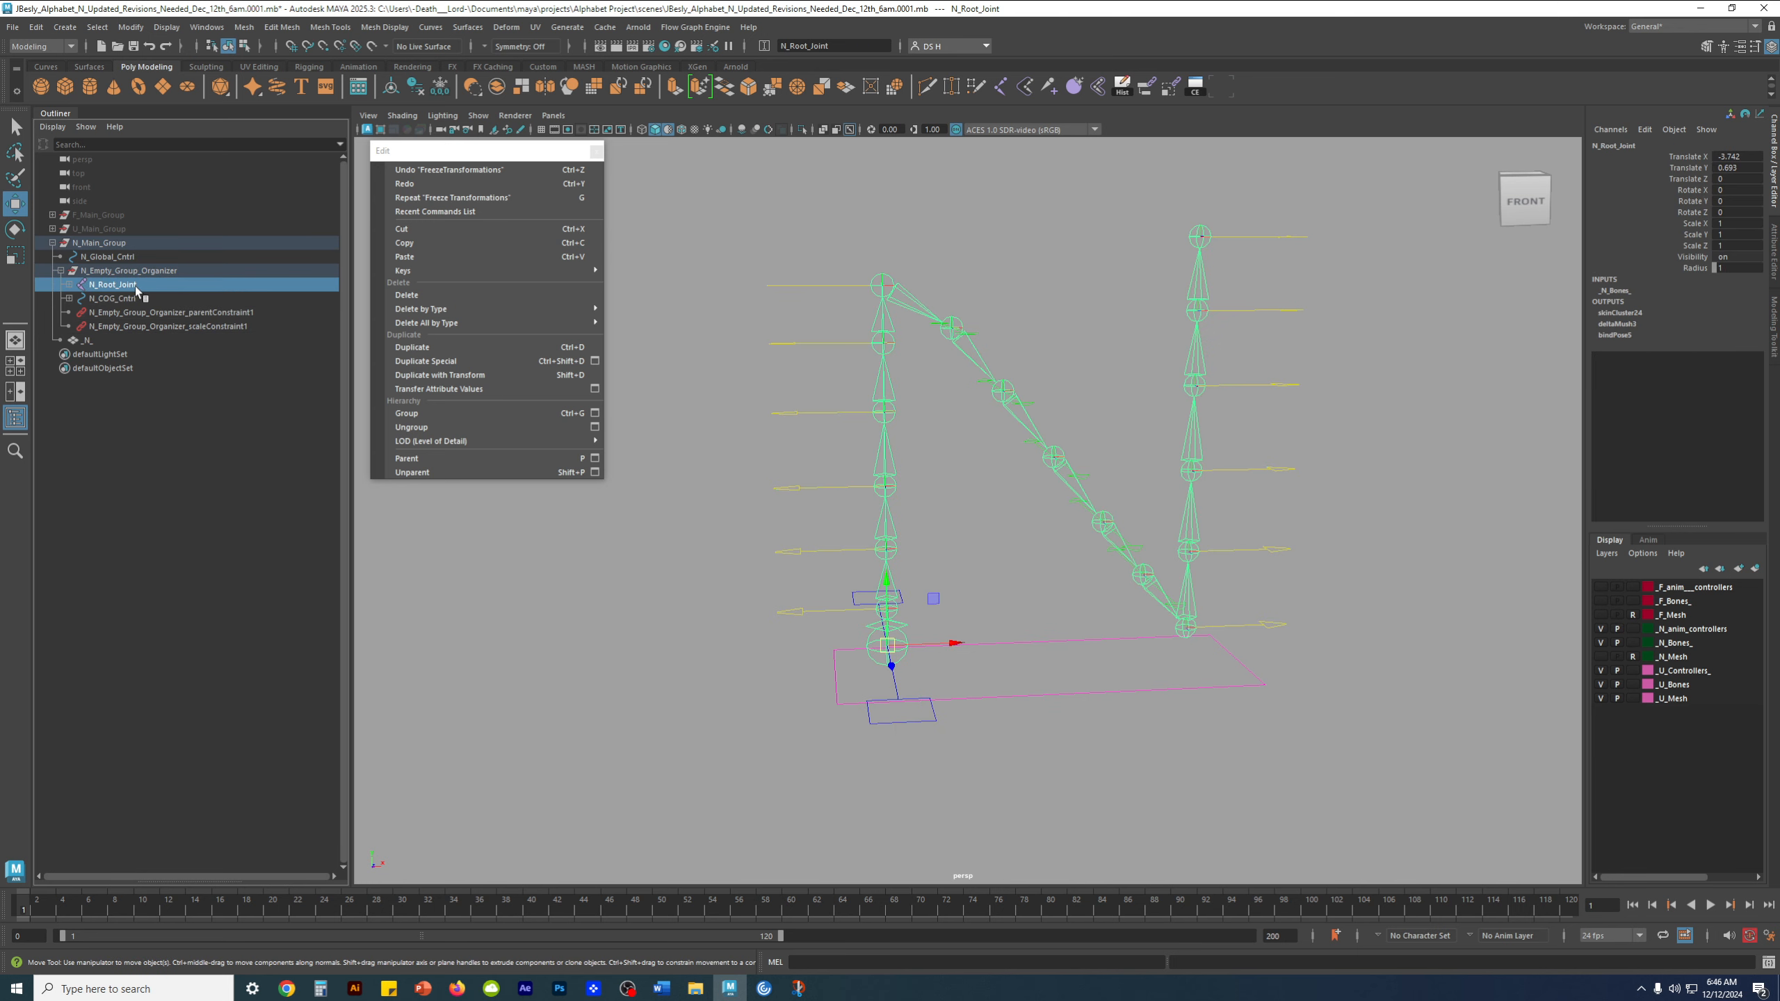
left_click(70, 284, "shift")
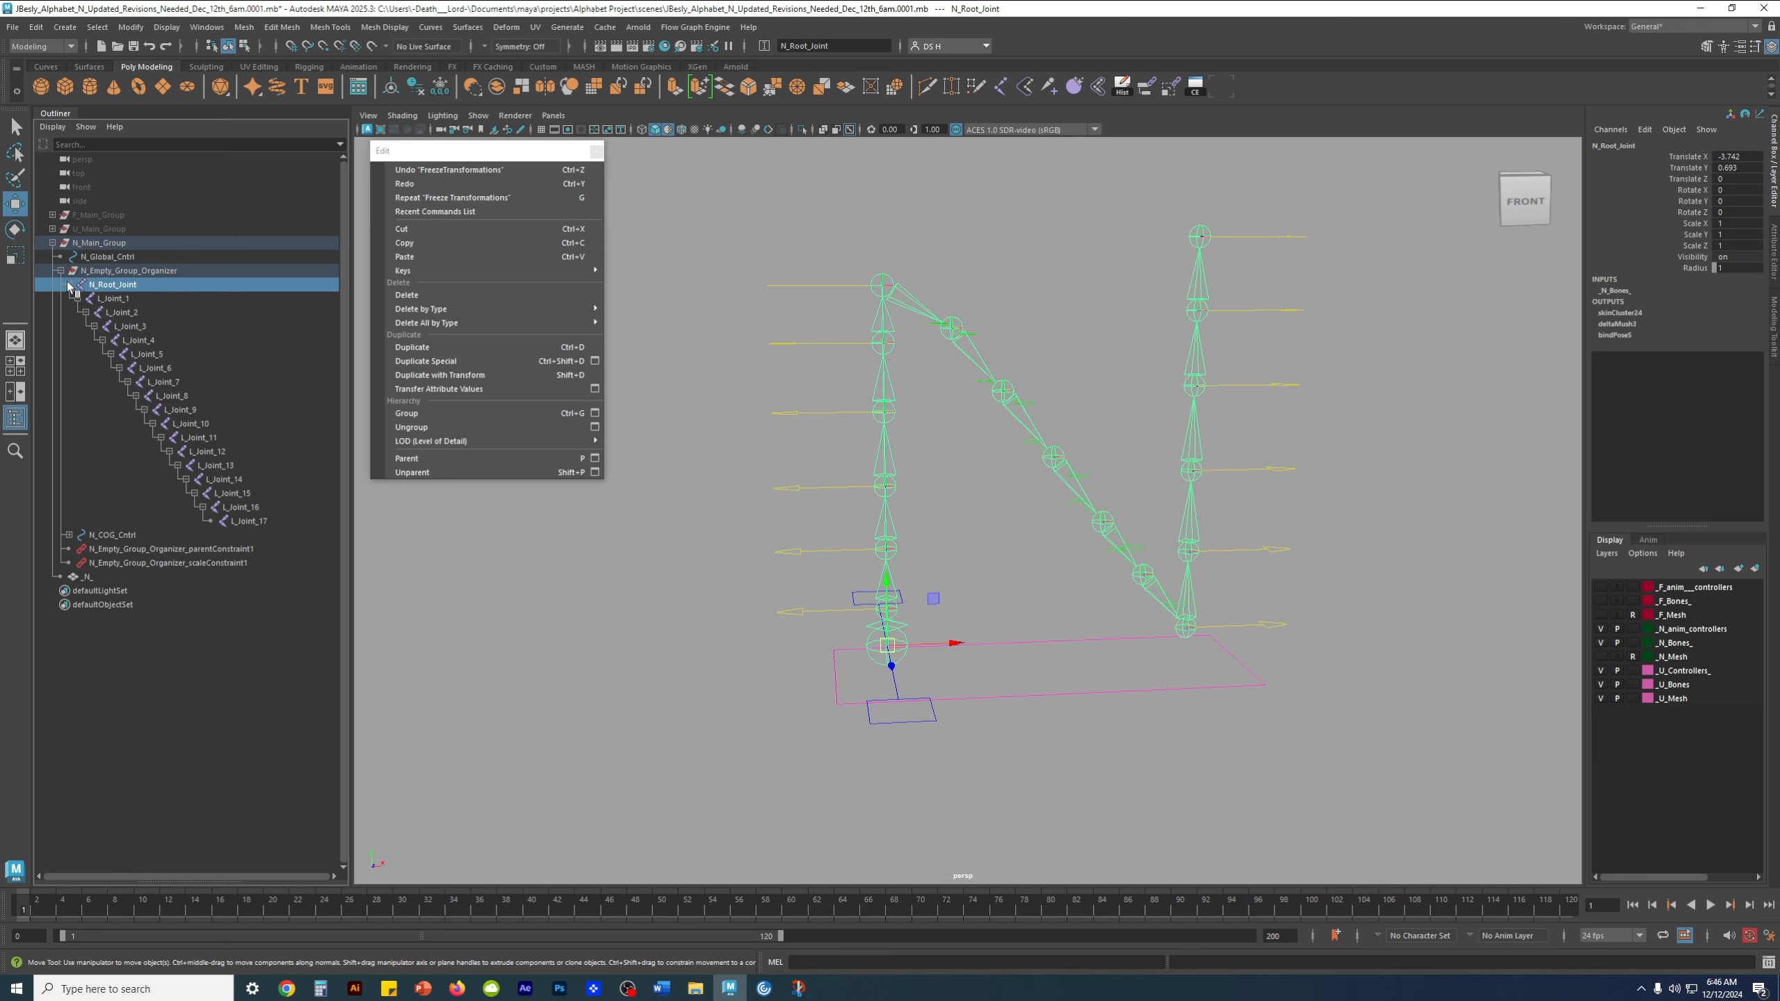
left_click(69, 284)
left_click(109, 299)
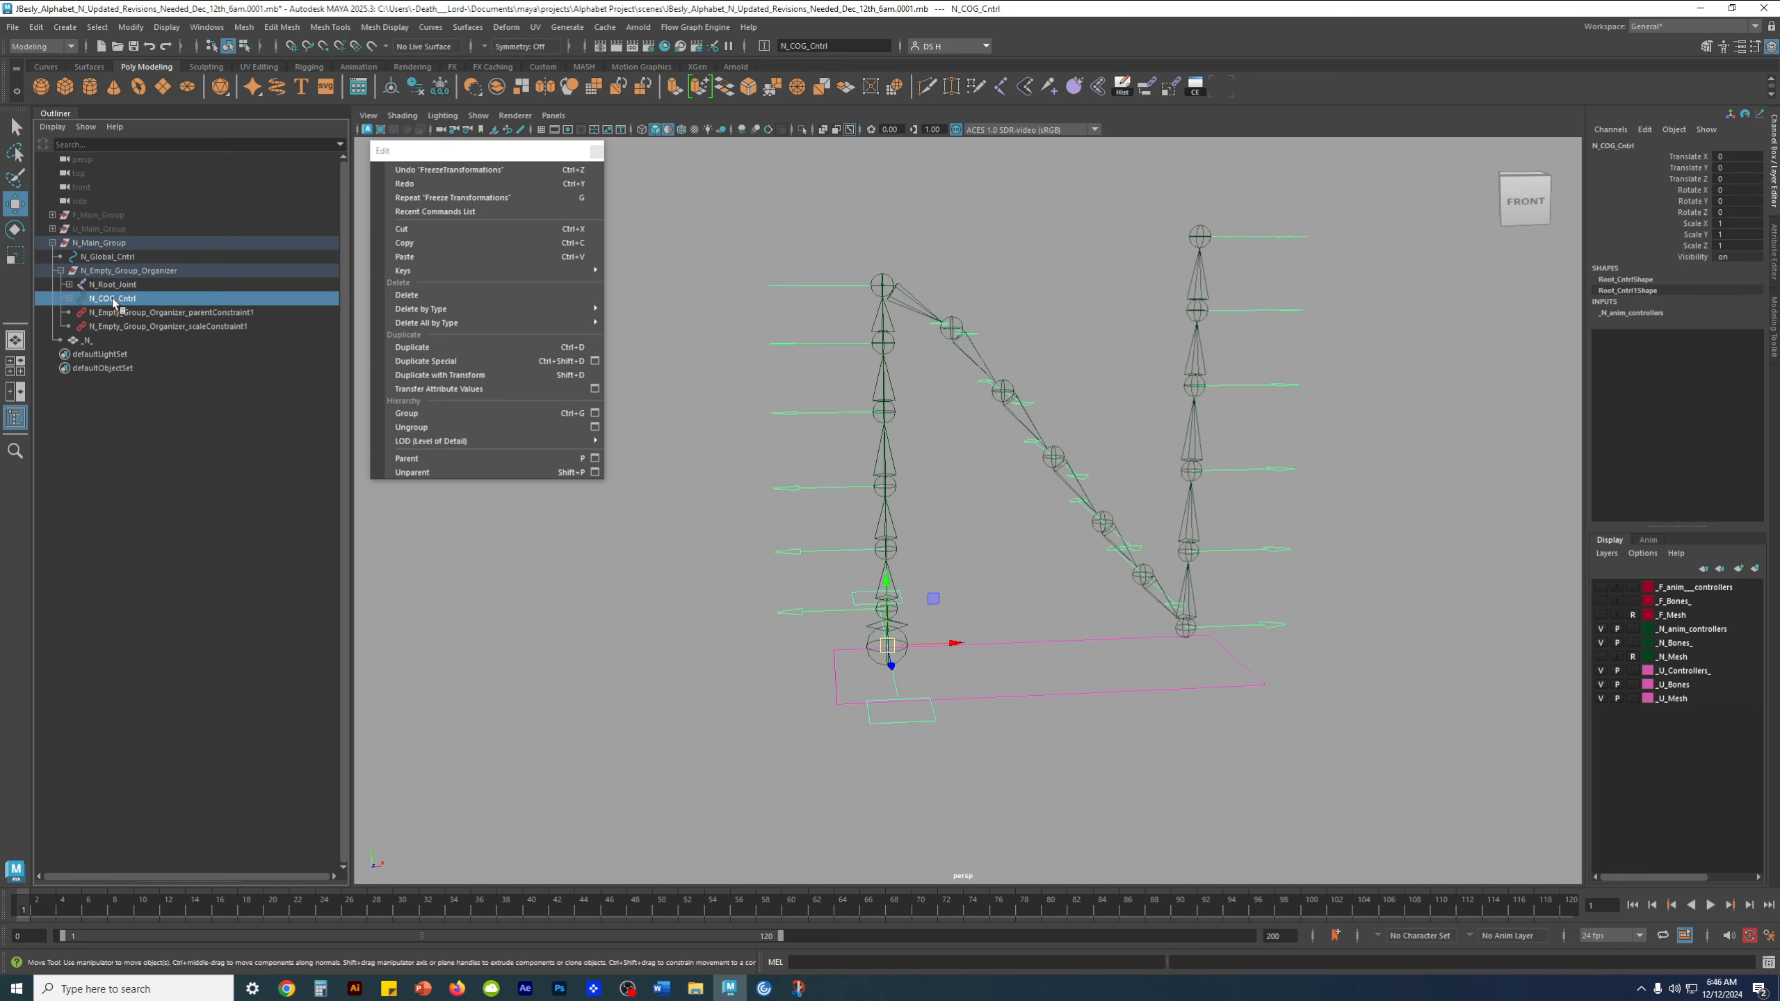
left_click(70, 299, "shift")
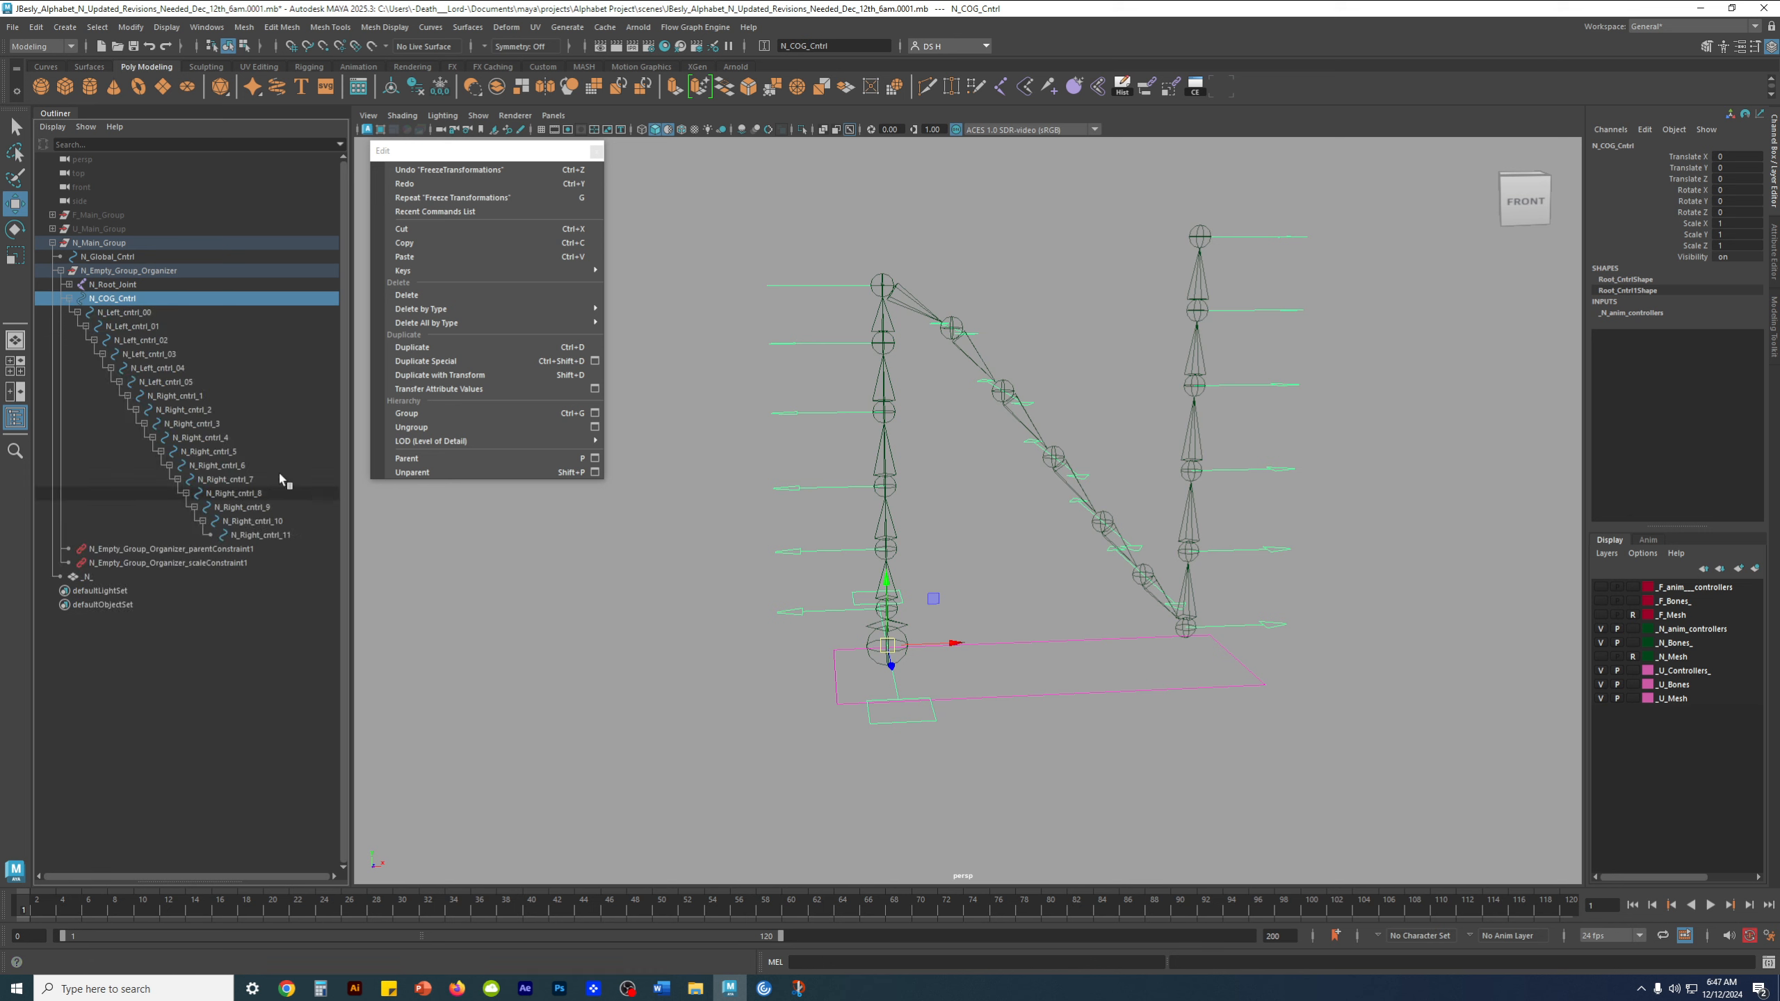
left_click(70, 298)
left_click(168, 580)
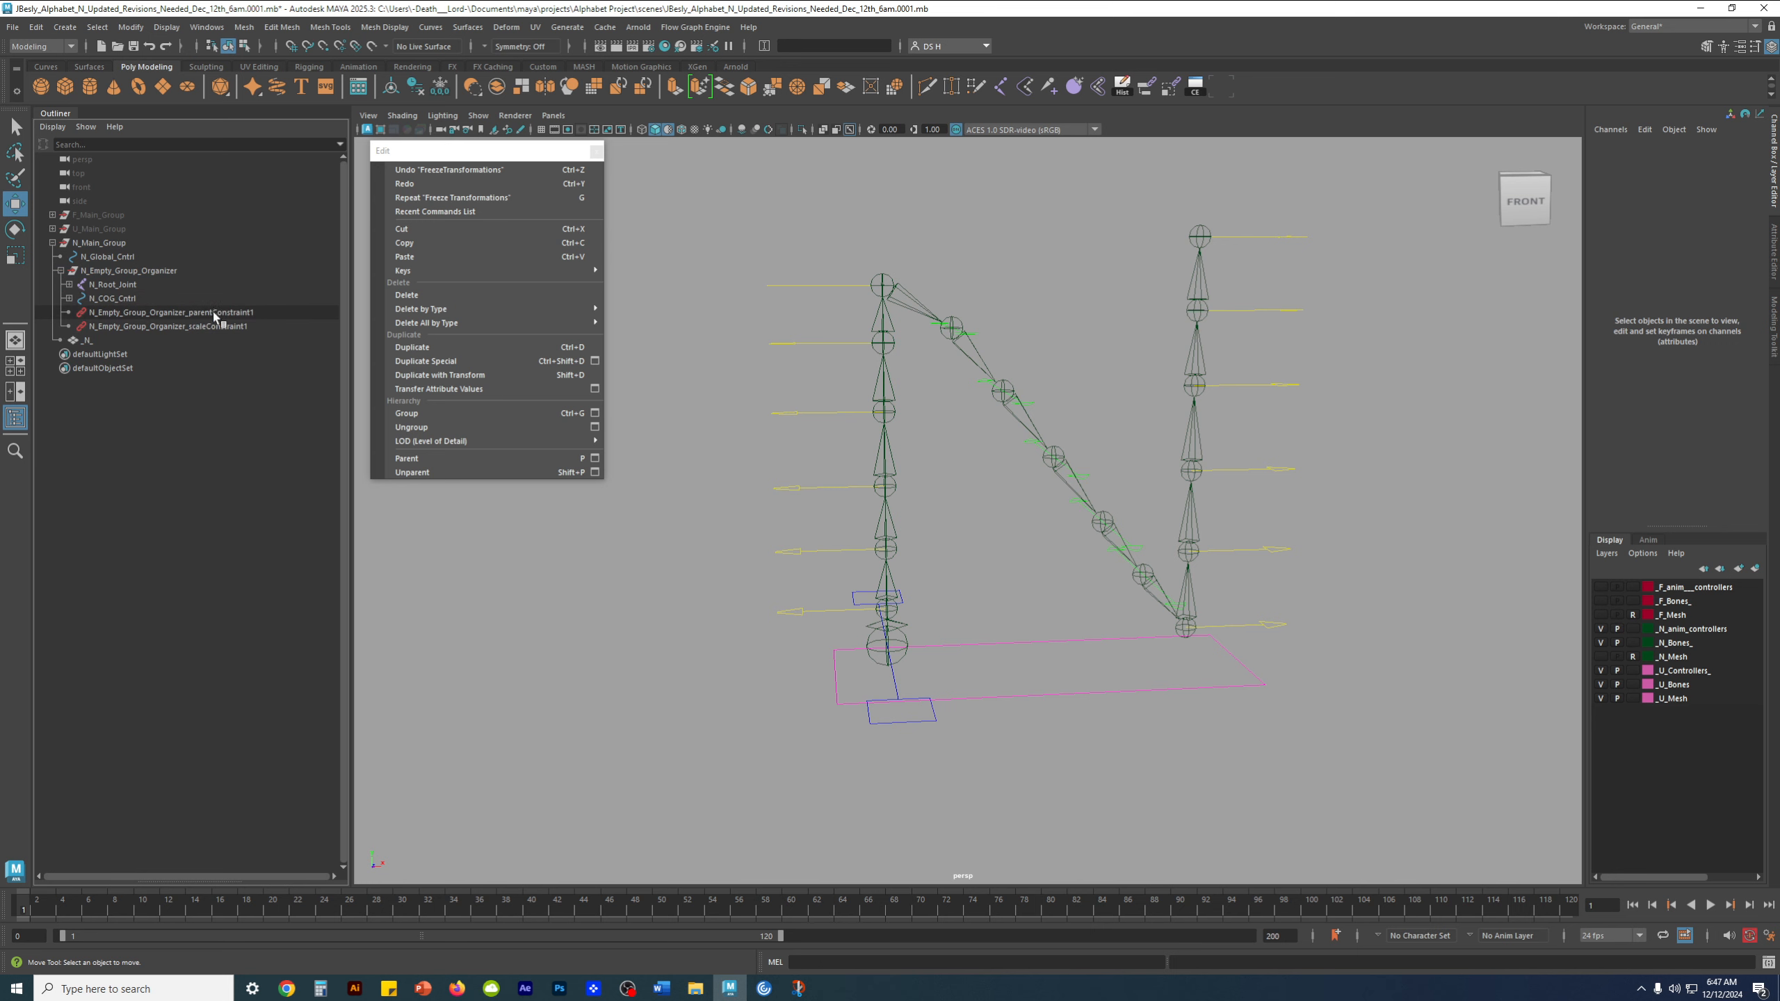
left_click(146, 270)
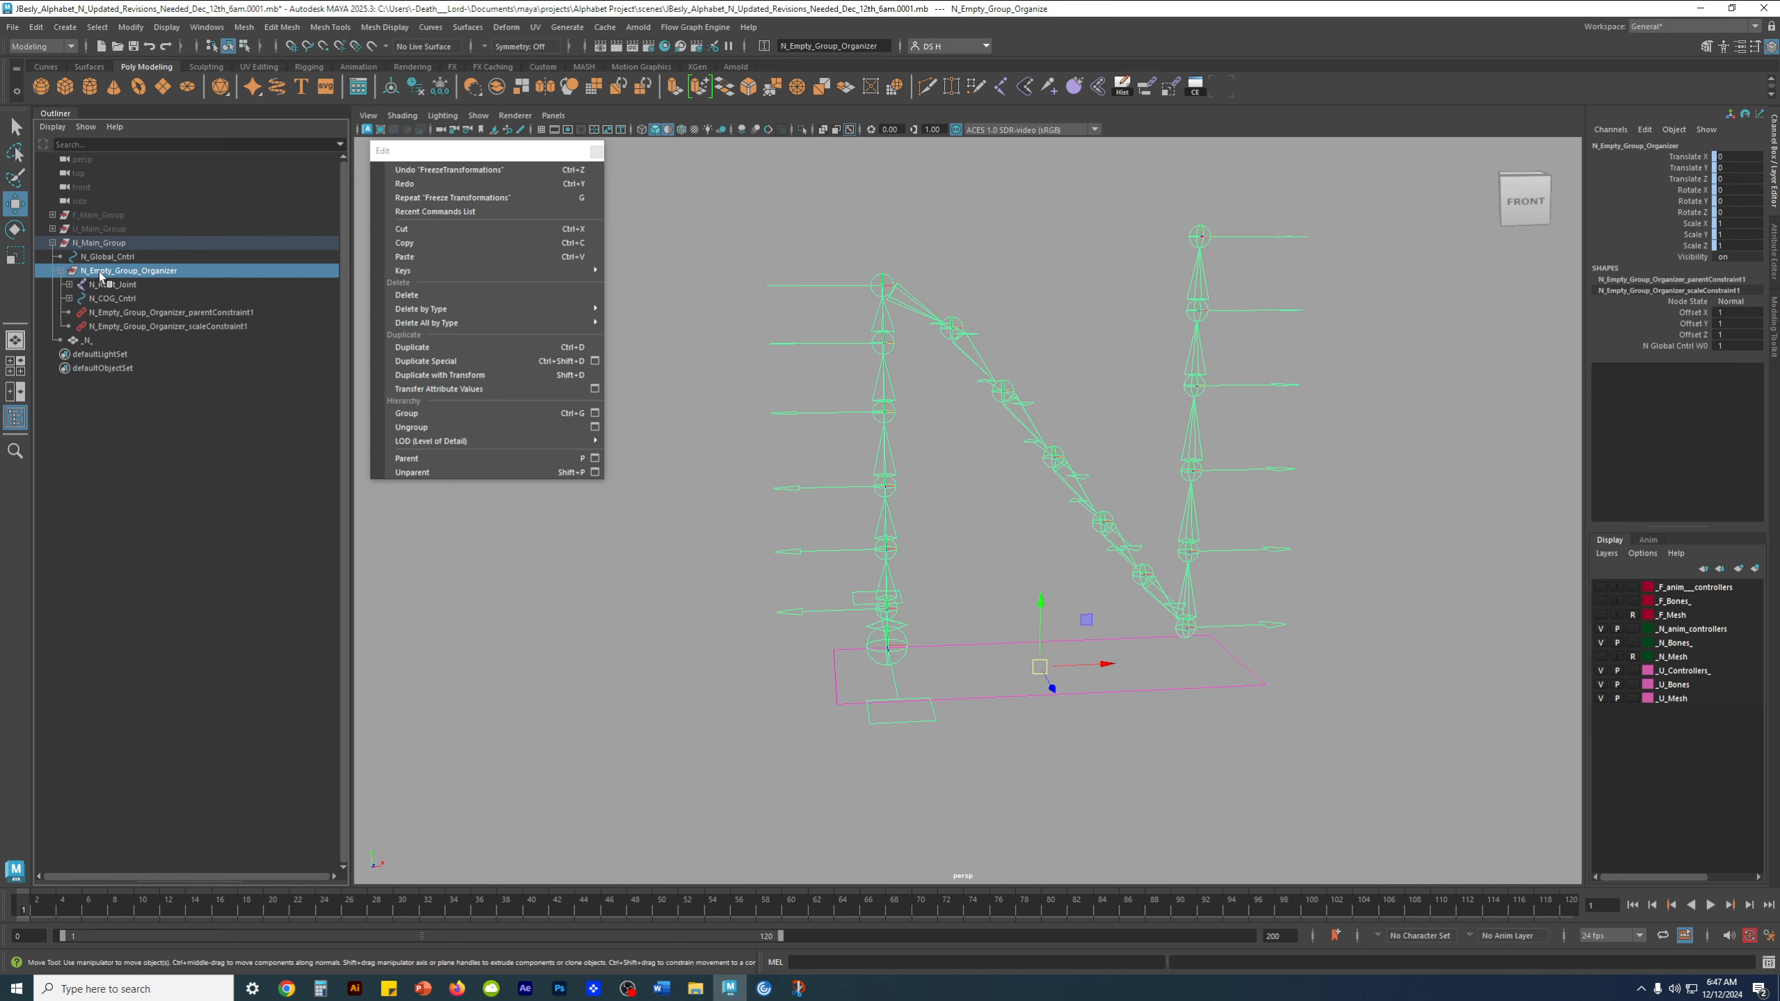
left_click(171, 561)
Switch to the Rigging menu set, unbind the skin from the _N_ mesh, delete its construction history and clear the selection
left_click(123, 342)
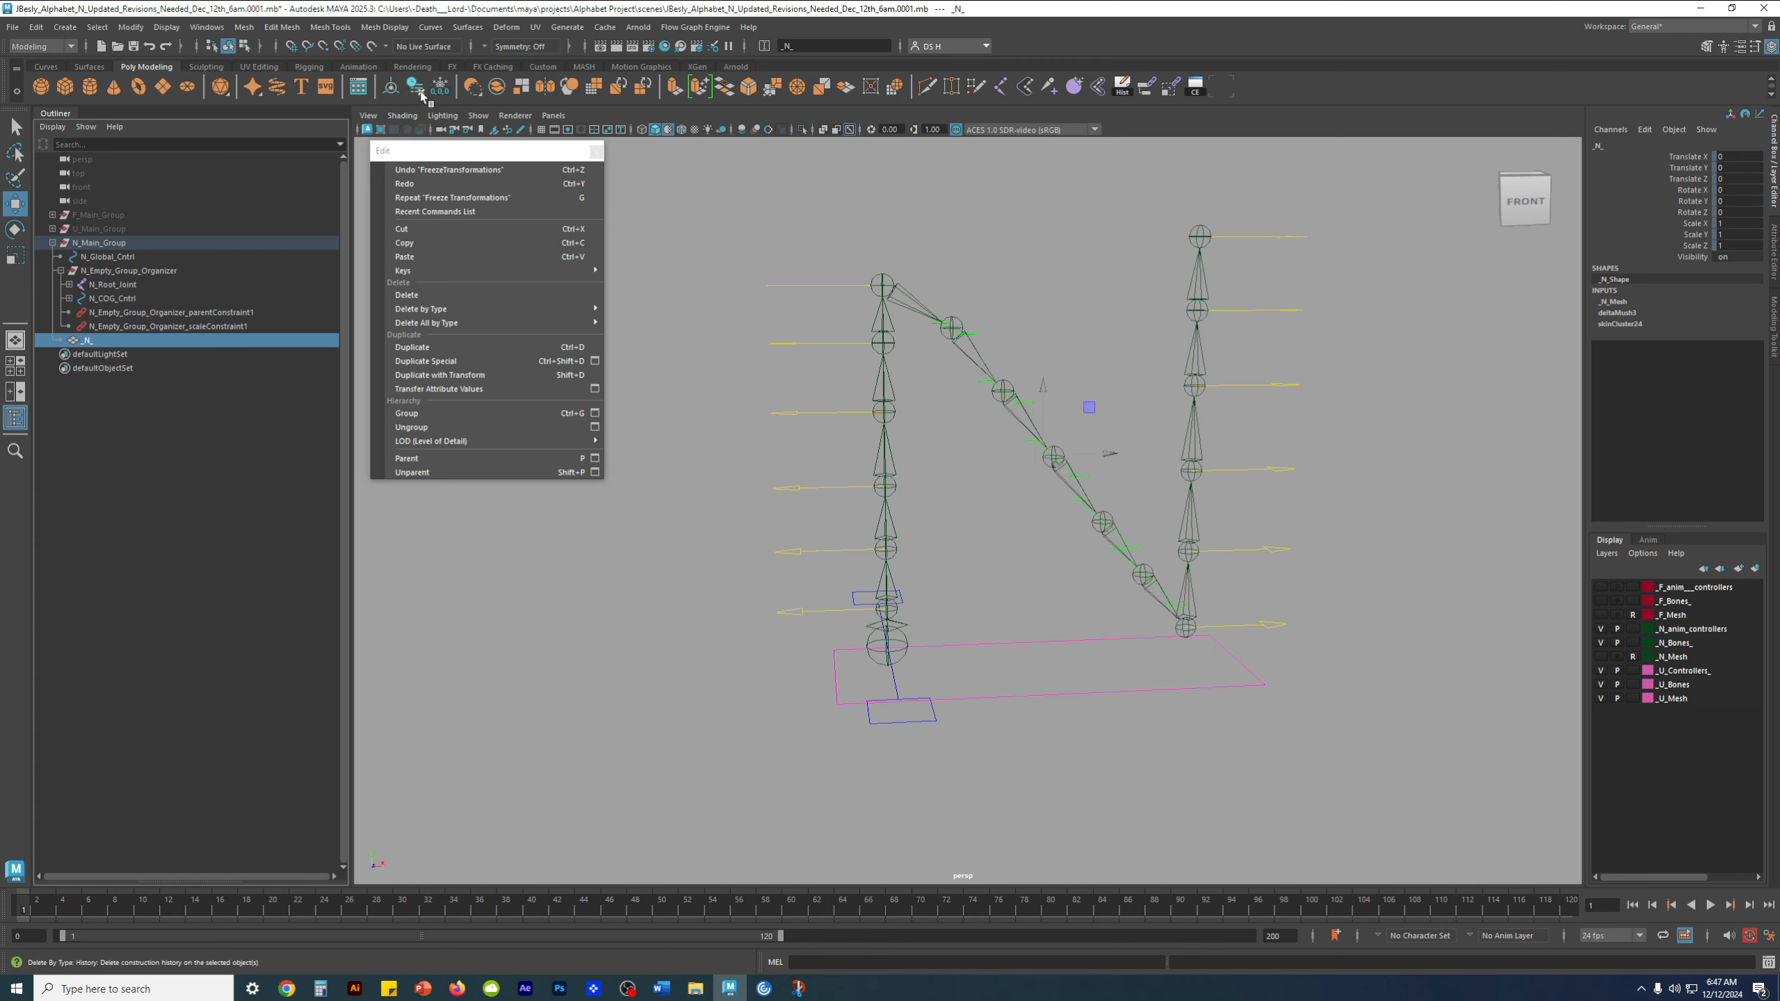
left_click(42, 46)
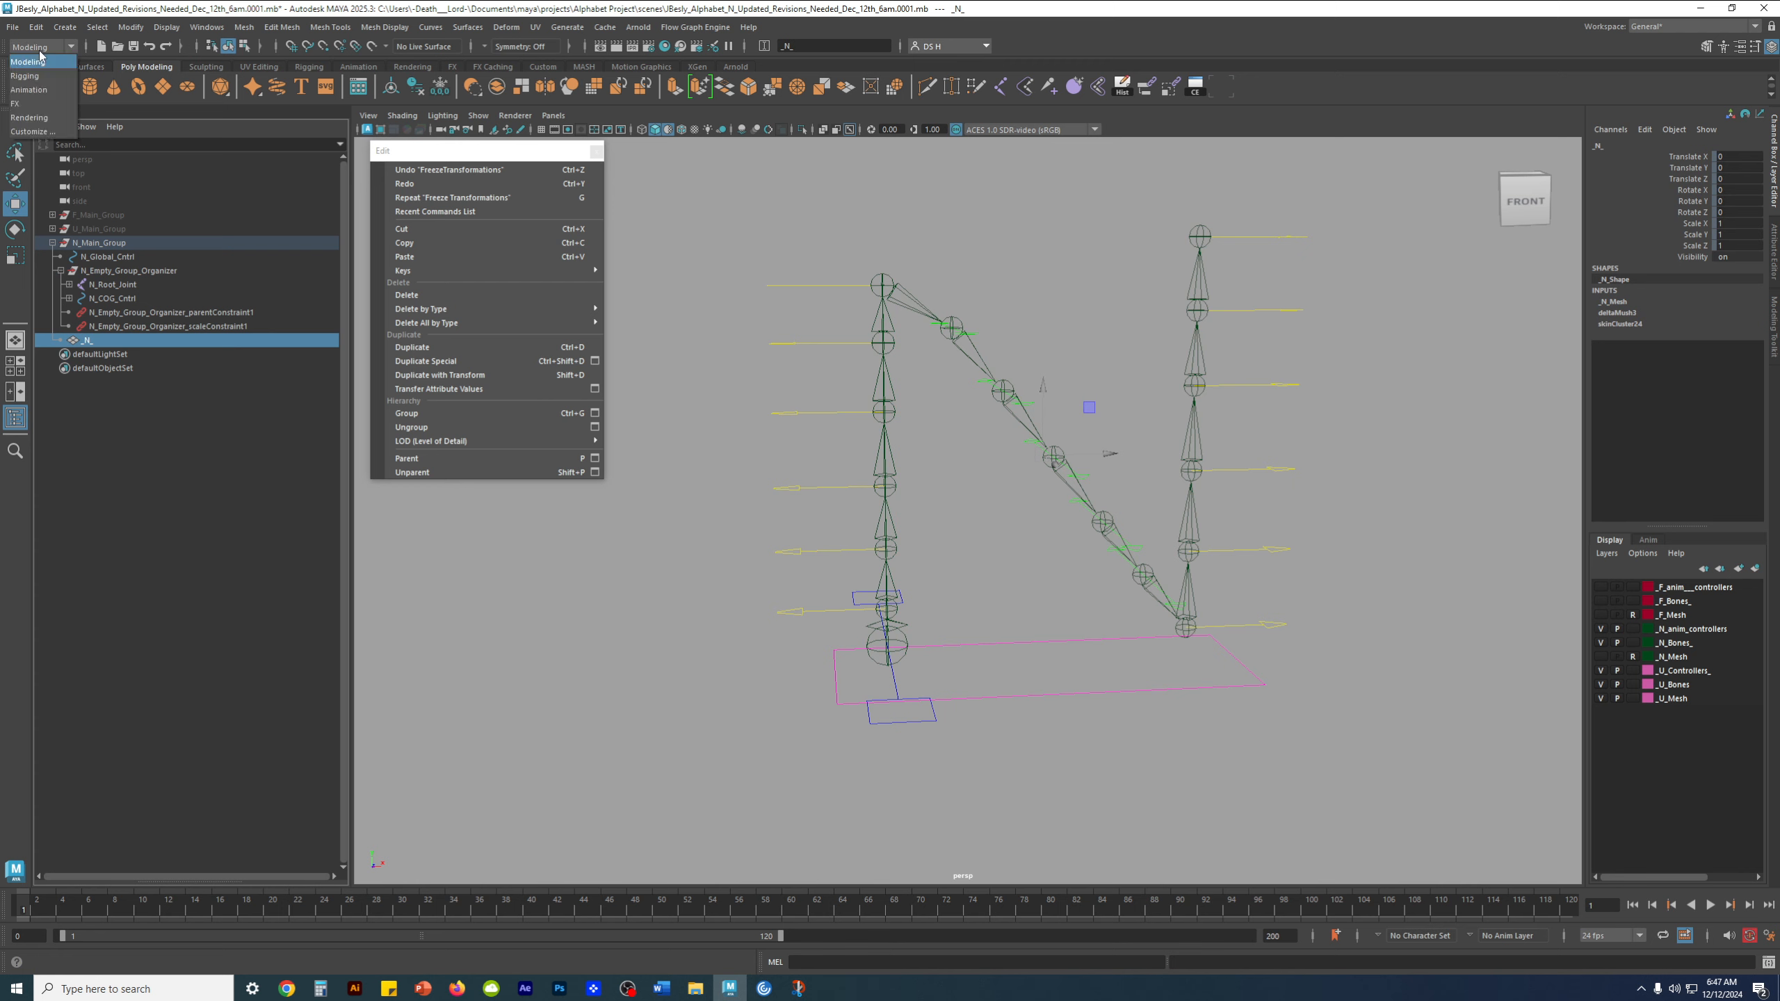
left_click(39, 74)
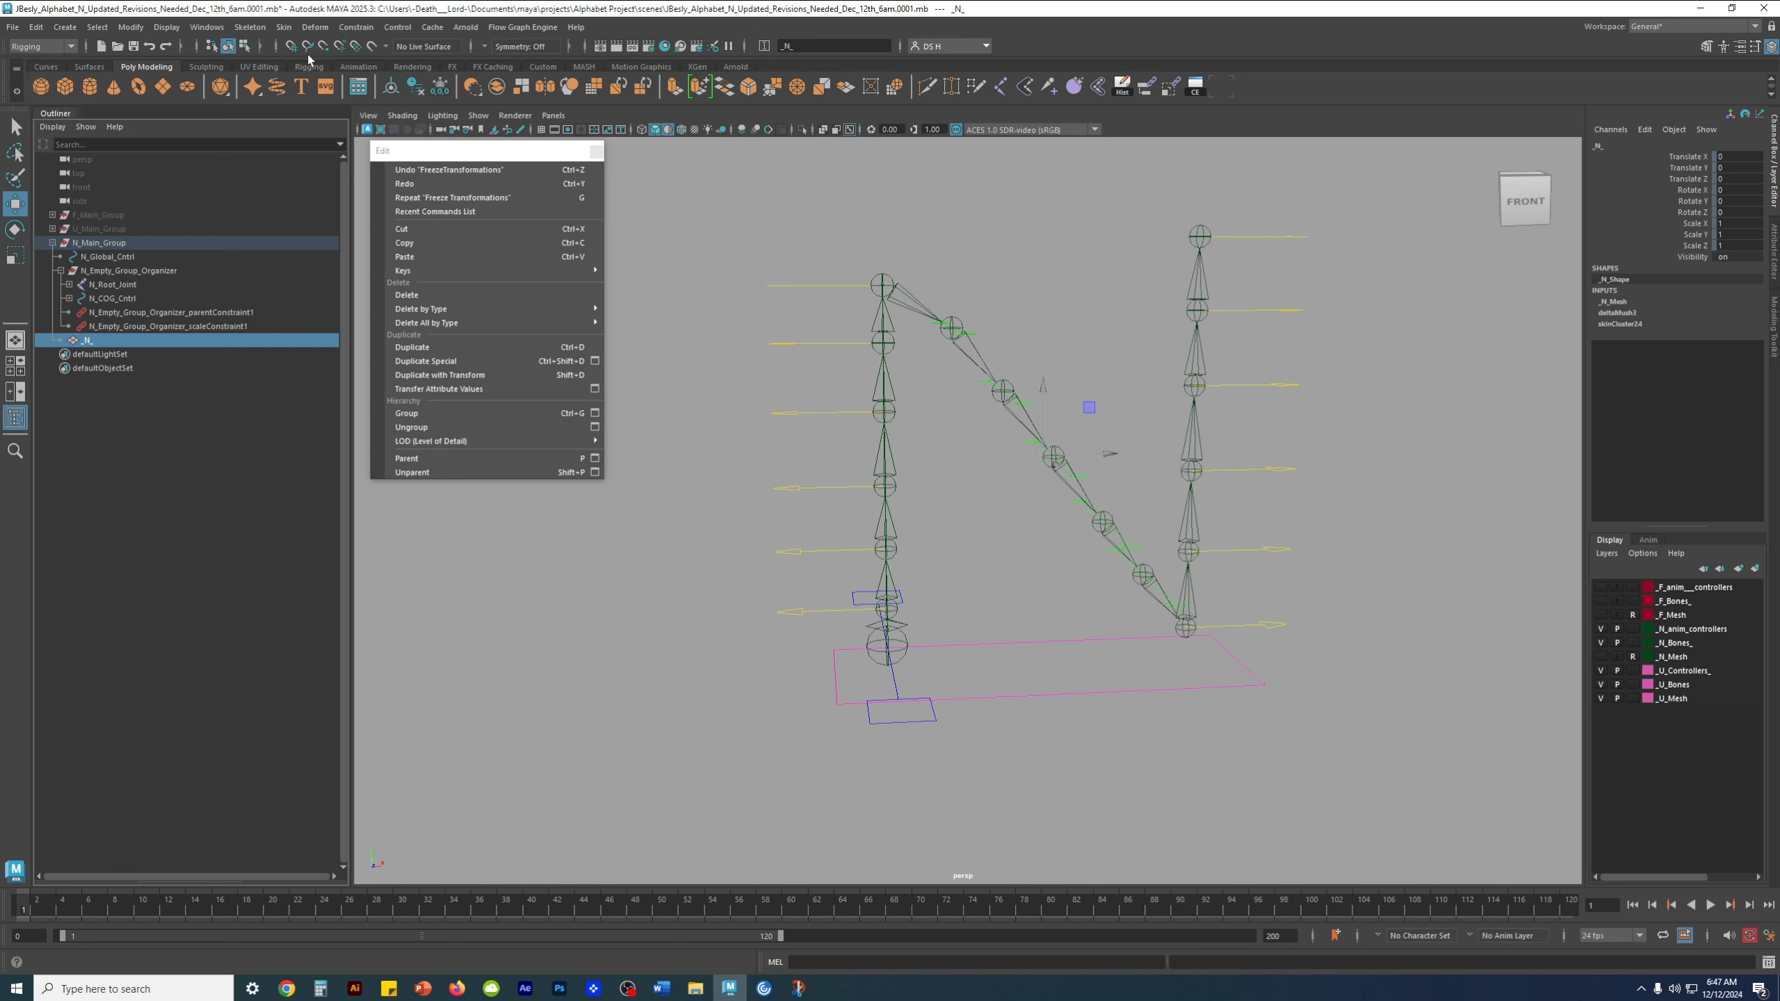
left_click(283, 26)
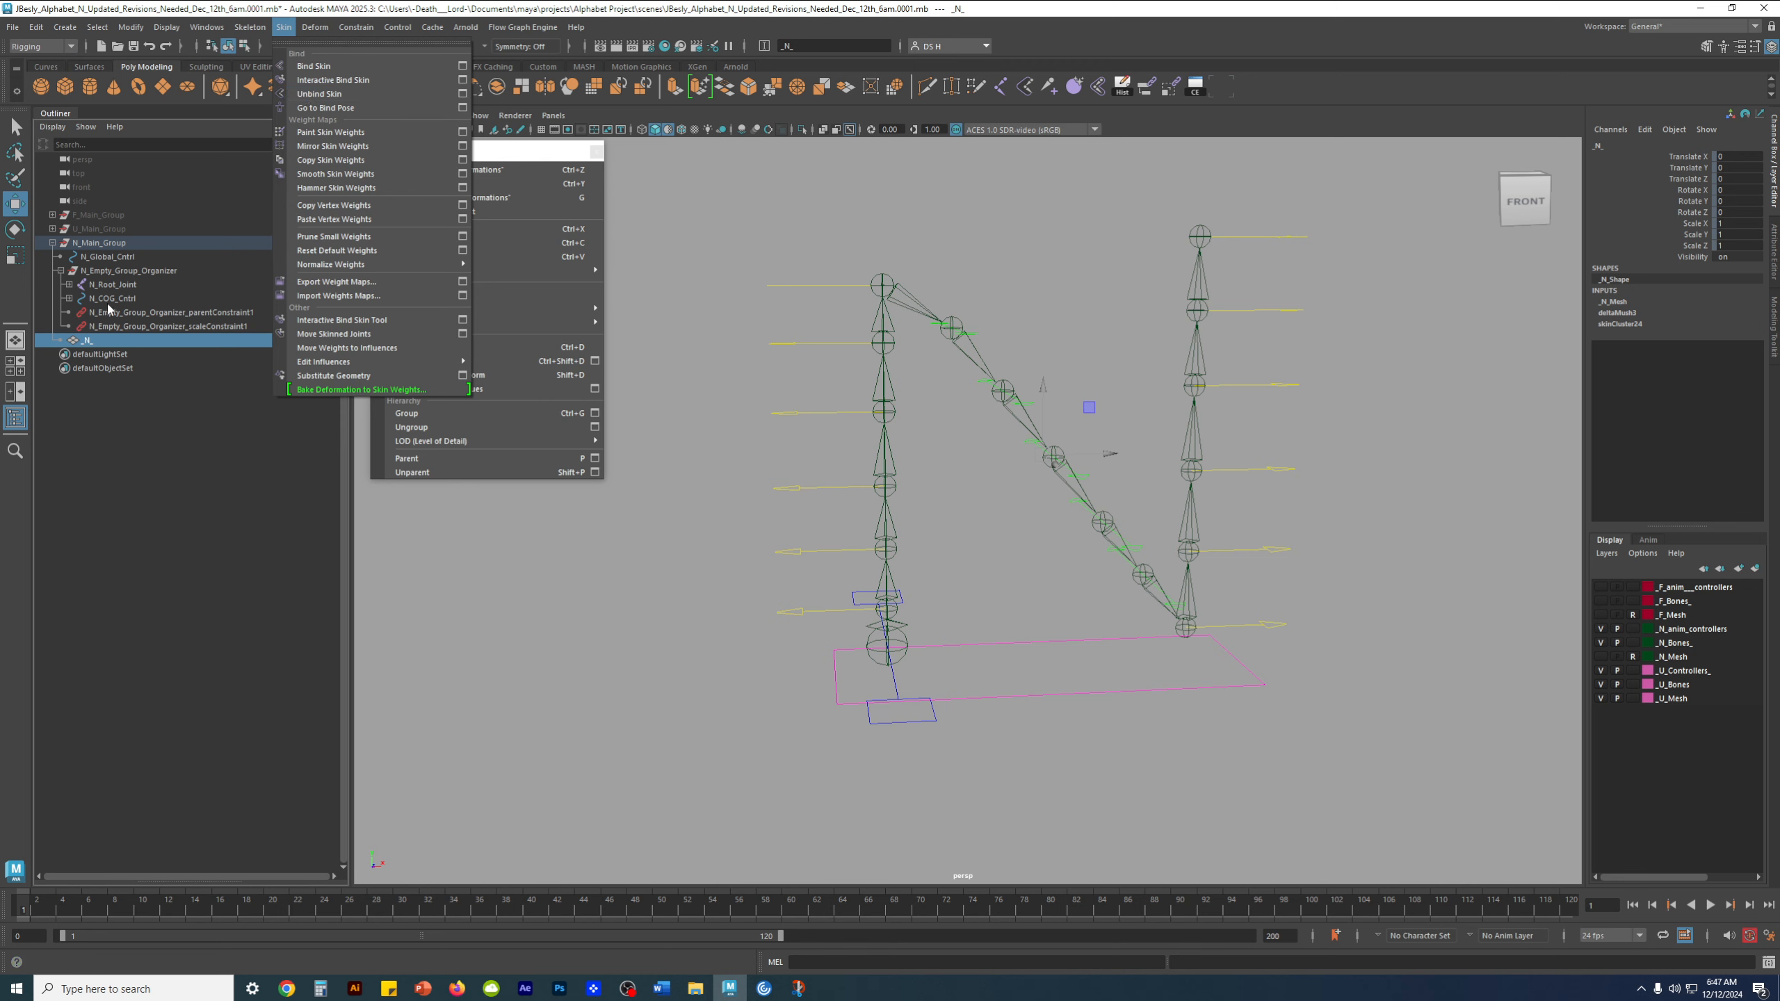
left_click(336, 95)
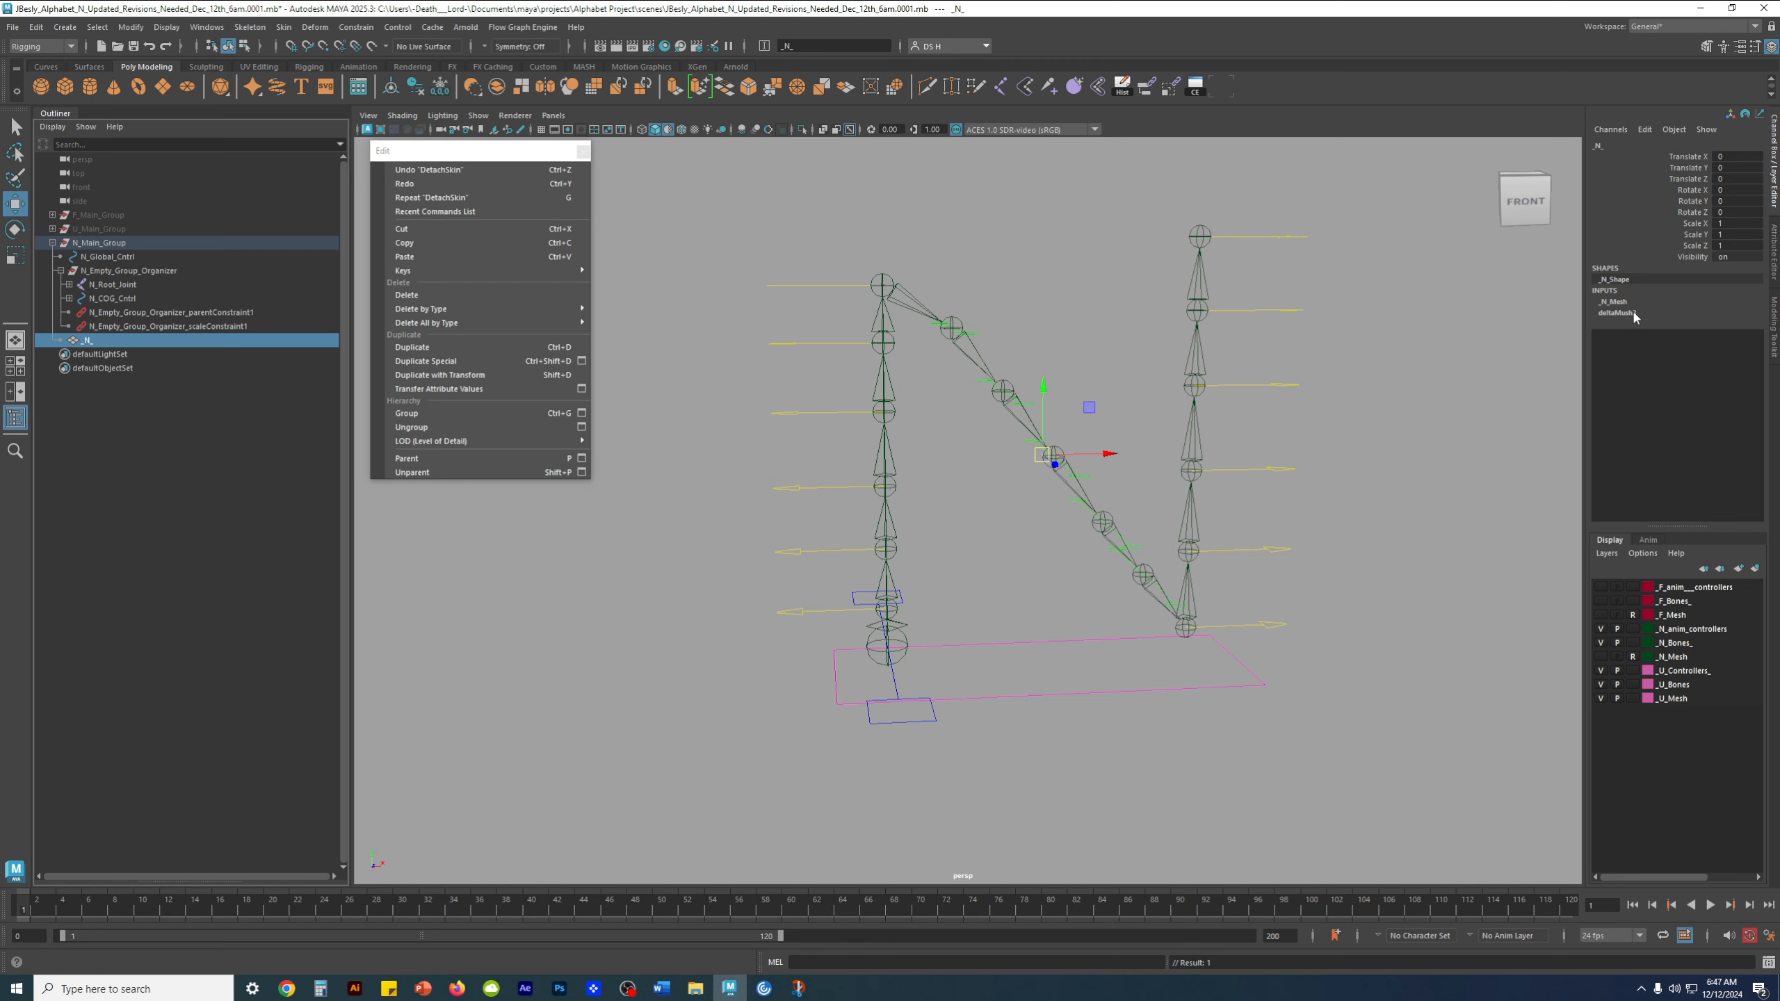
left_click(416, 86)
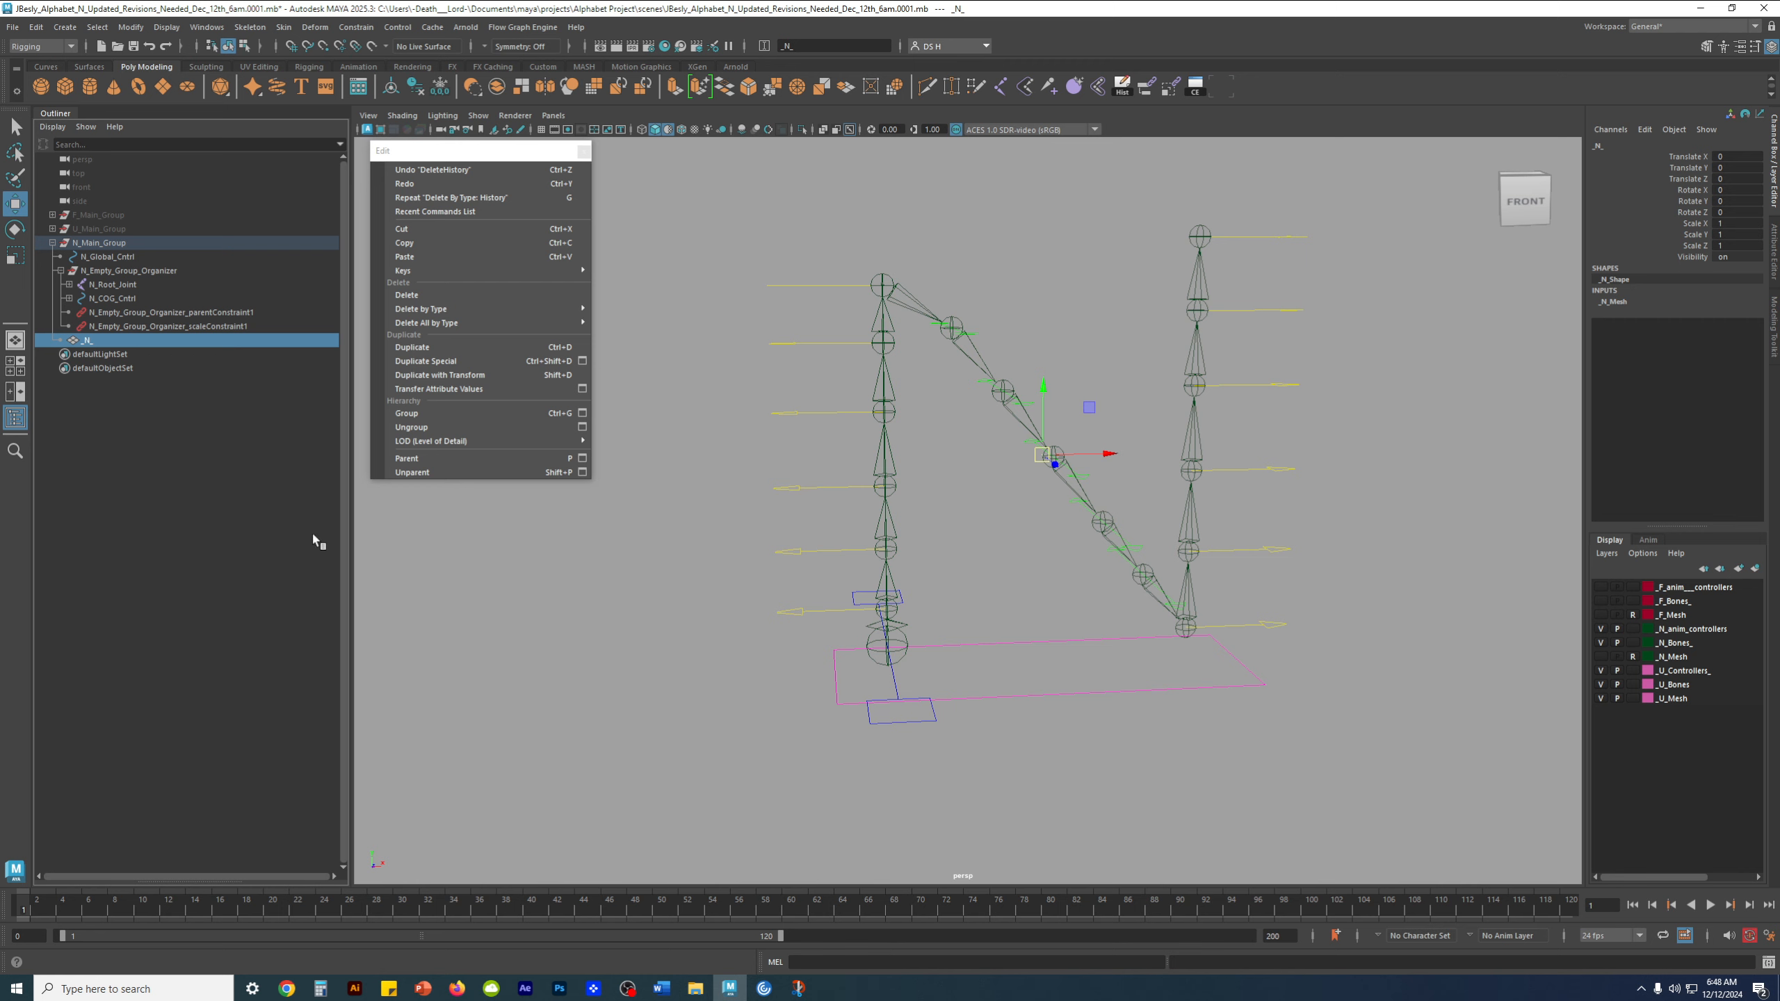
left_click(183, 546)
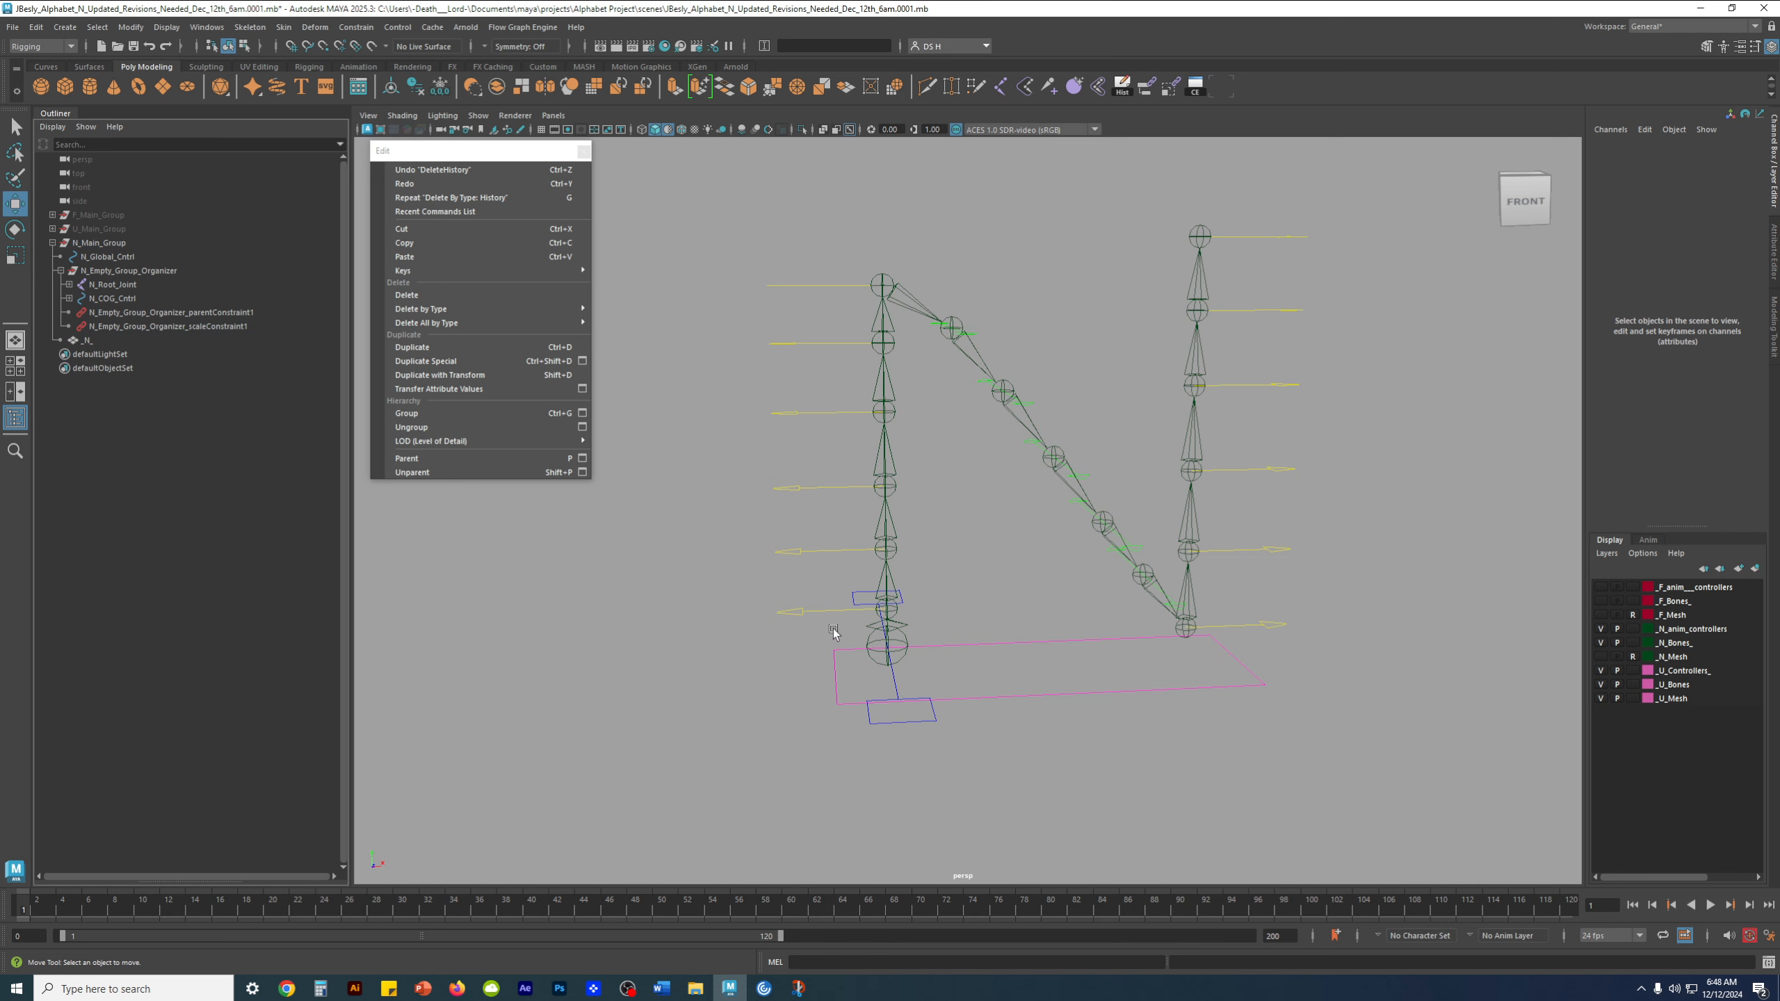
Turn on the visibility of the _N_Mesh layer and clear the selection of N_Right_cntrl_11
left_click(1292, 240)
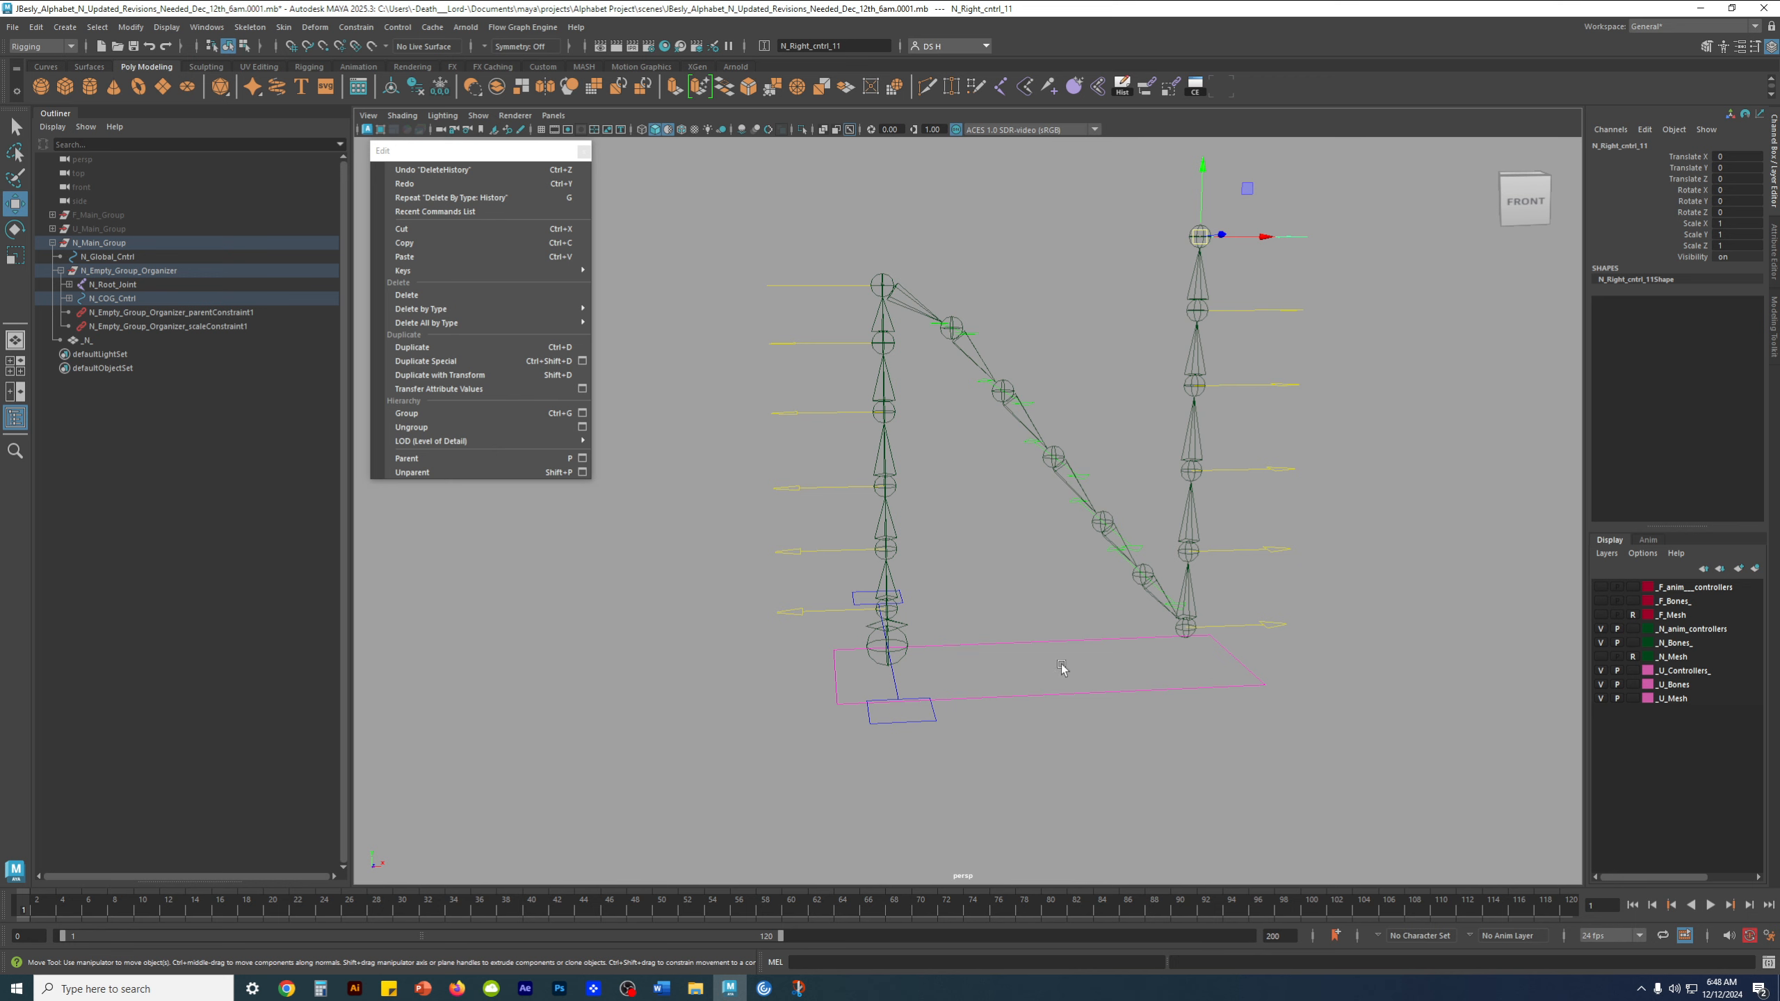
left_click_drag(1130, 635, 1180, 515, "alt")
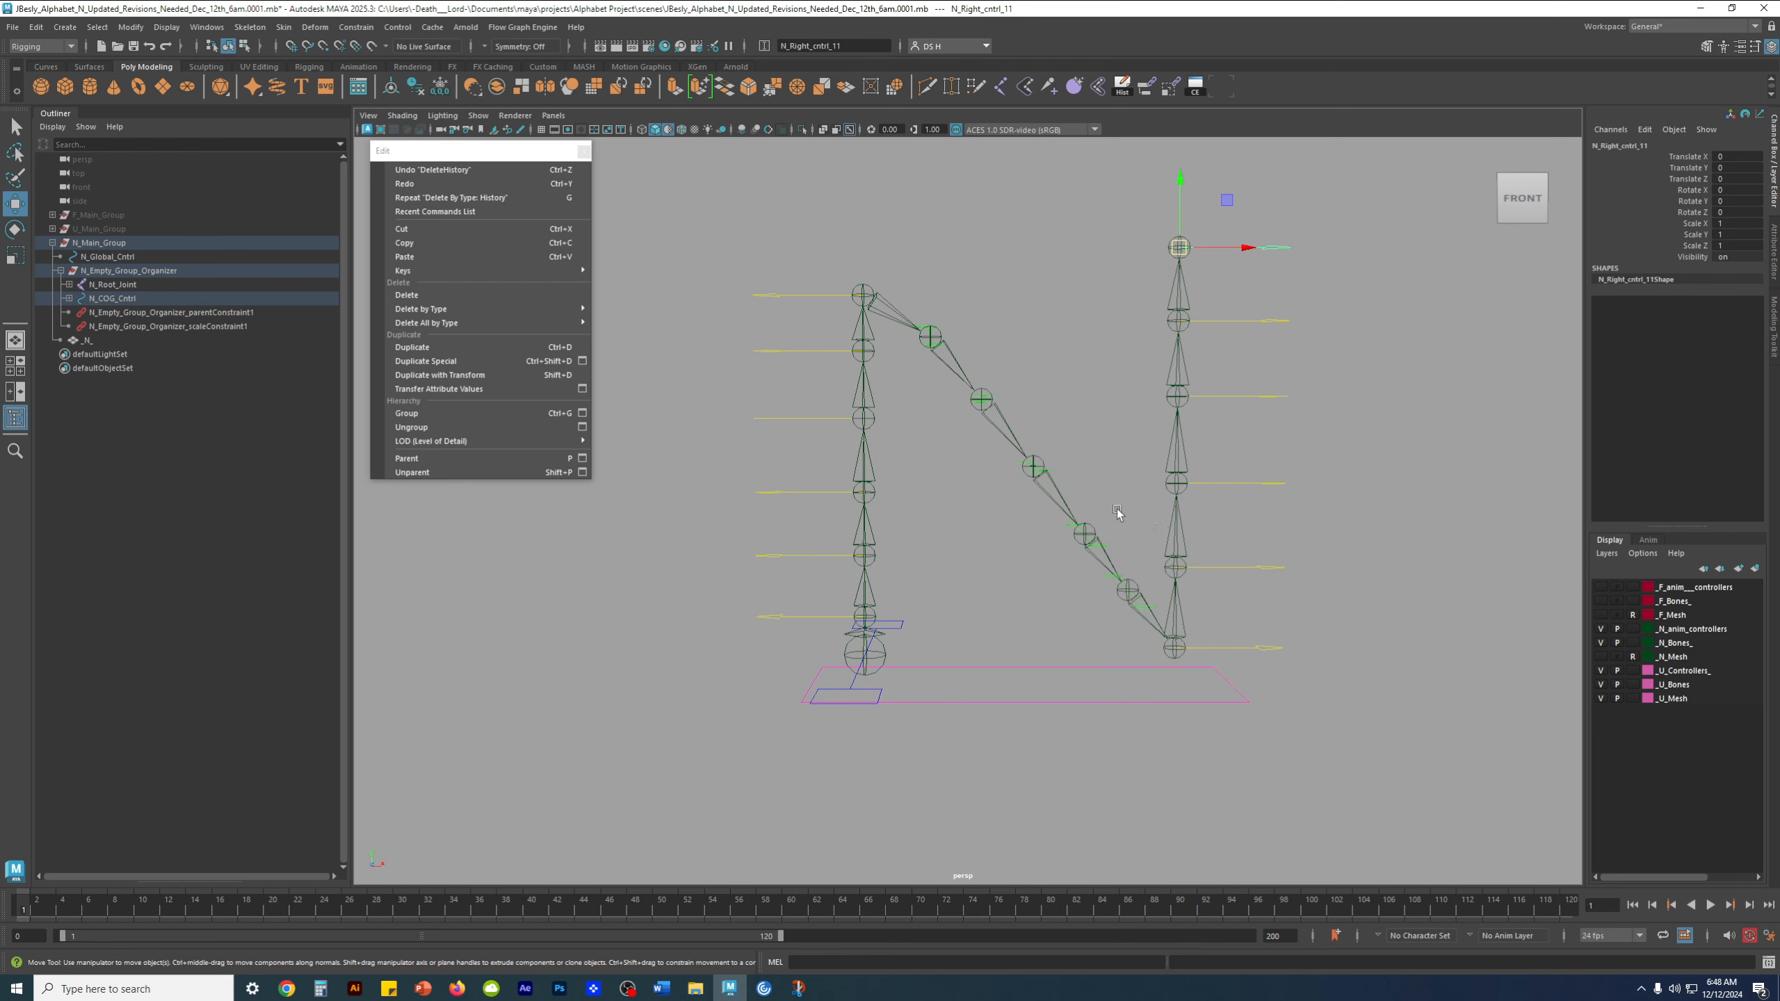
left_click(1600, 656)
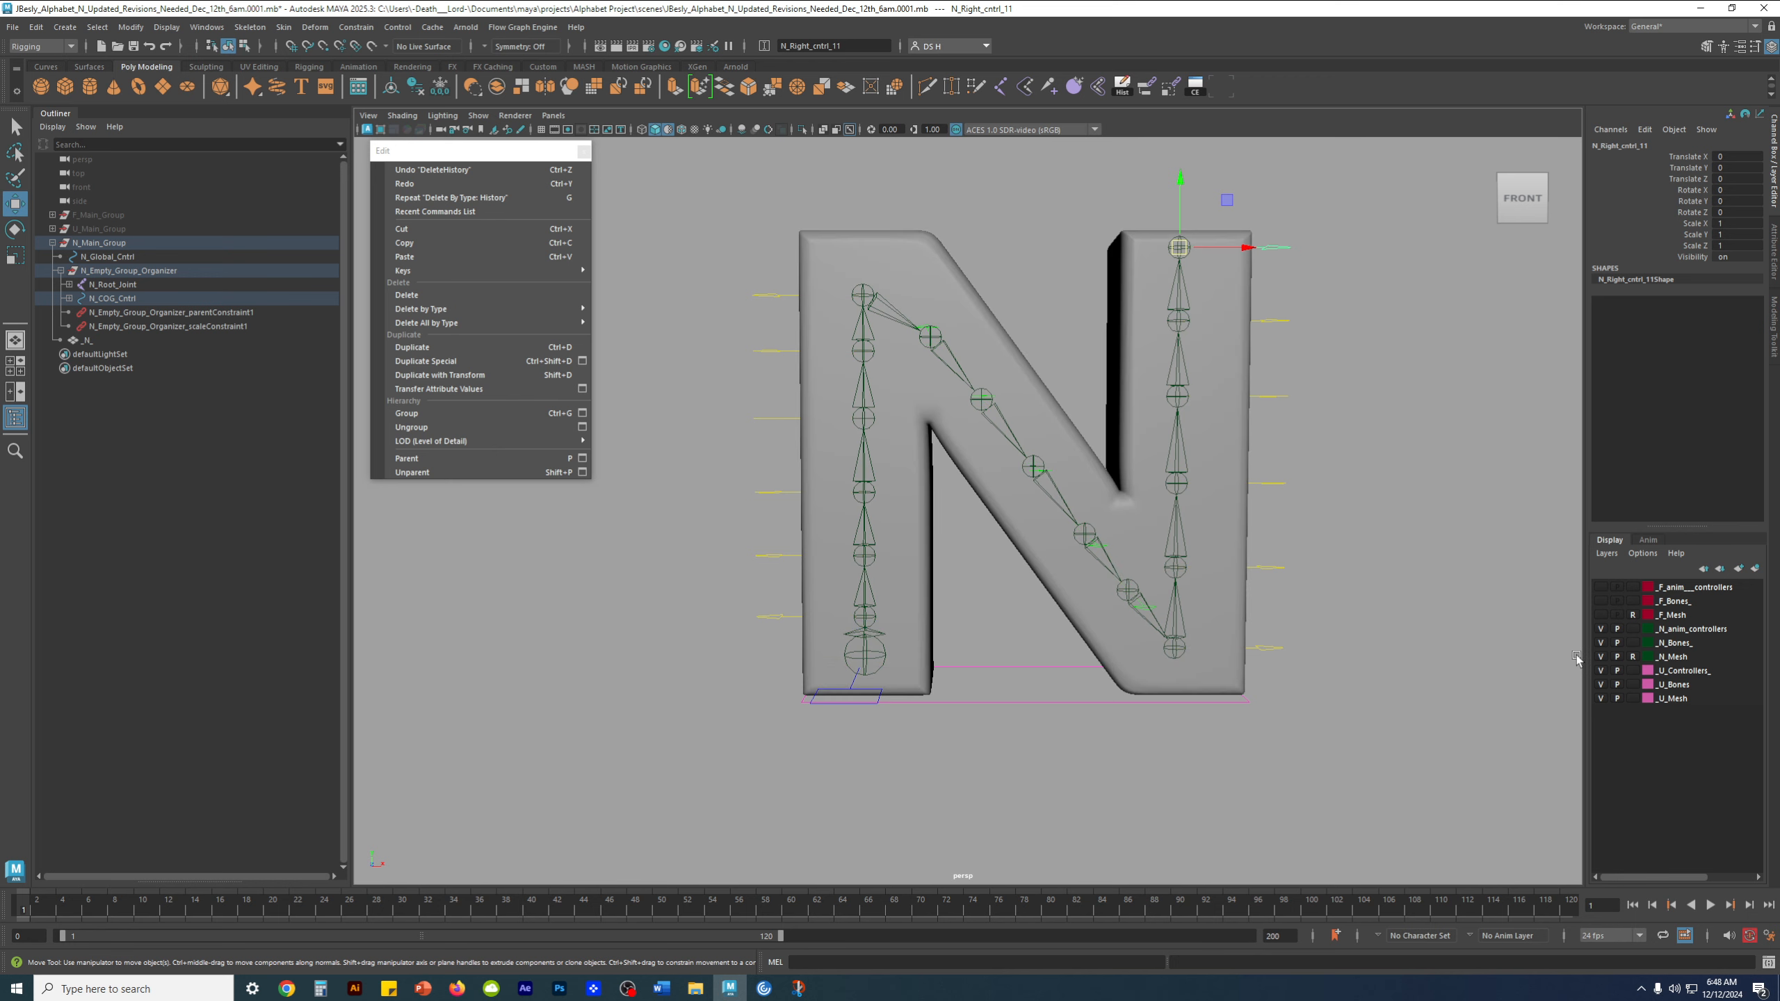
left_click(1325, 600)
left_click_drag(1312, 599, 1229, 578, "alt")
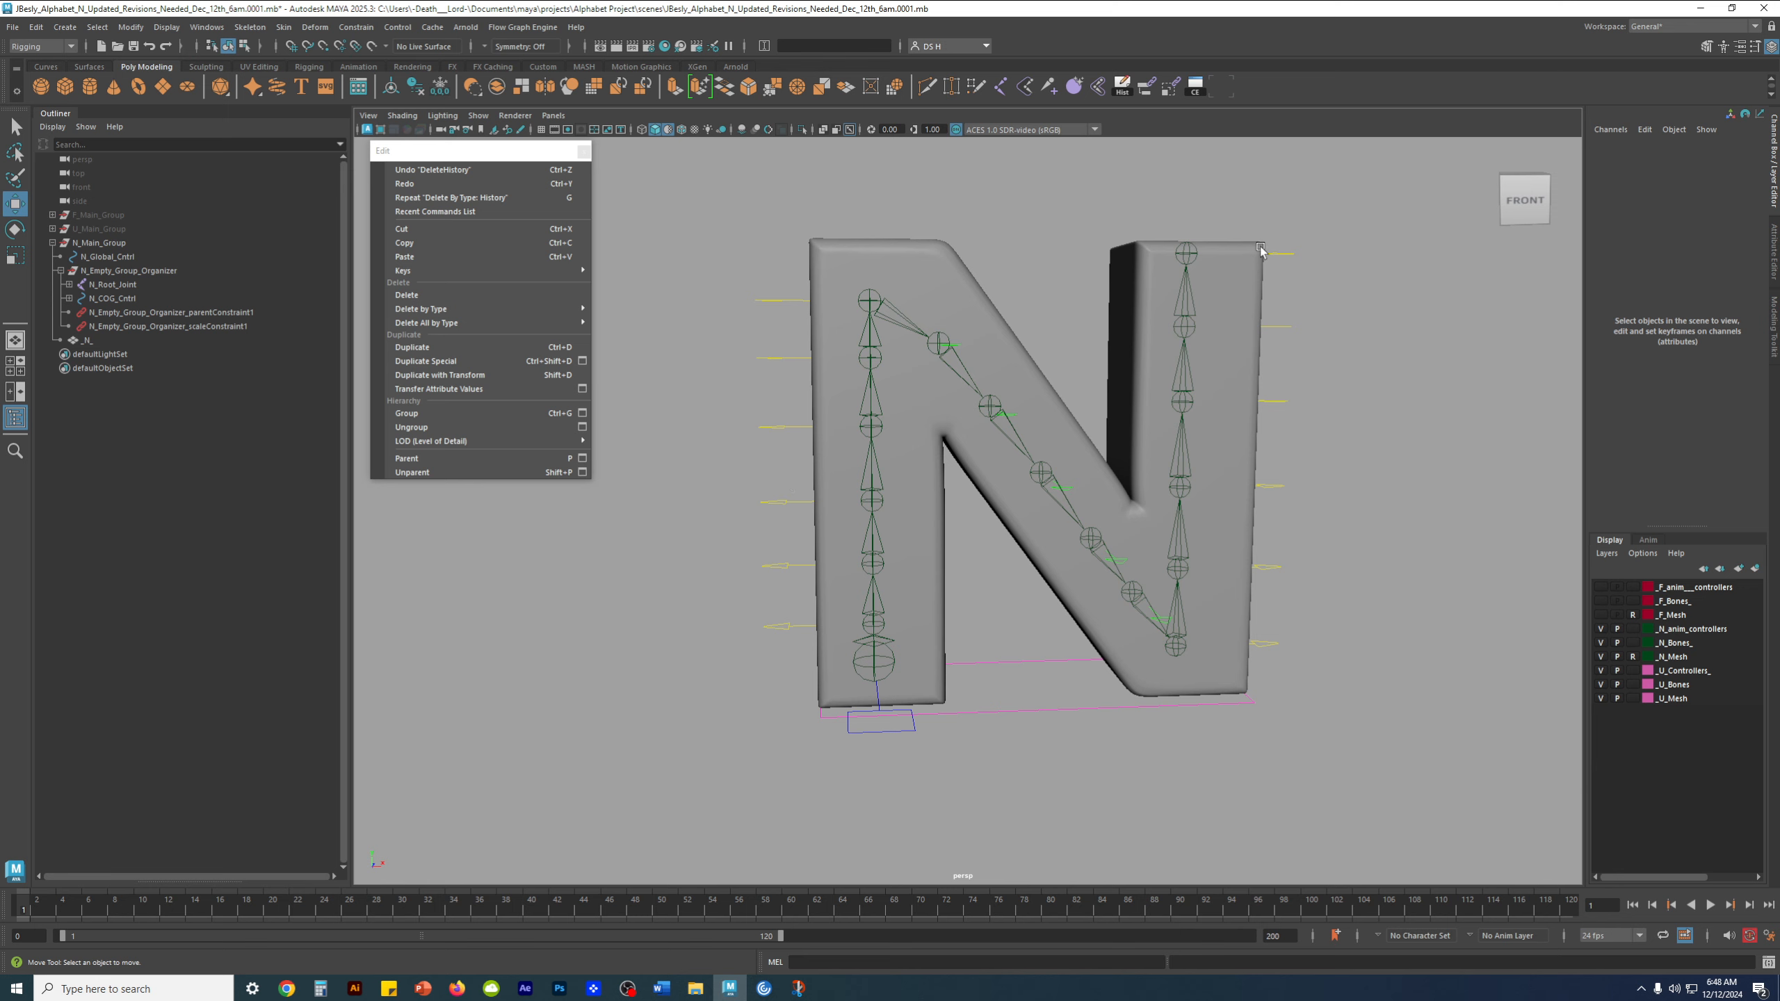
middle_click_drag(1292, 277, 1267, 354, "alt")
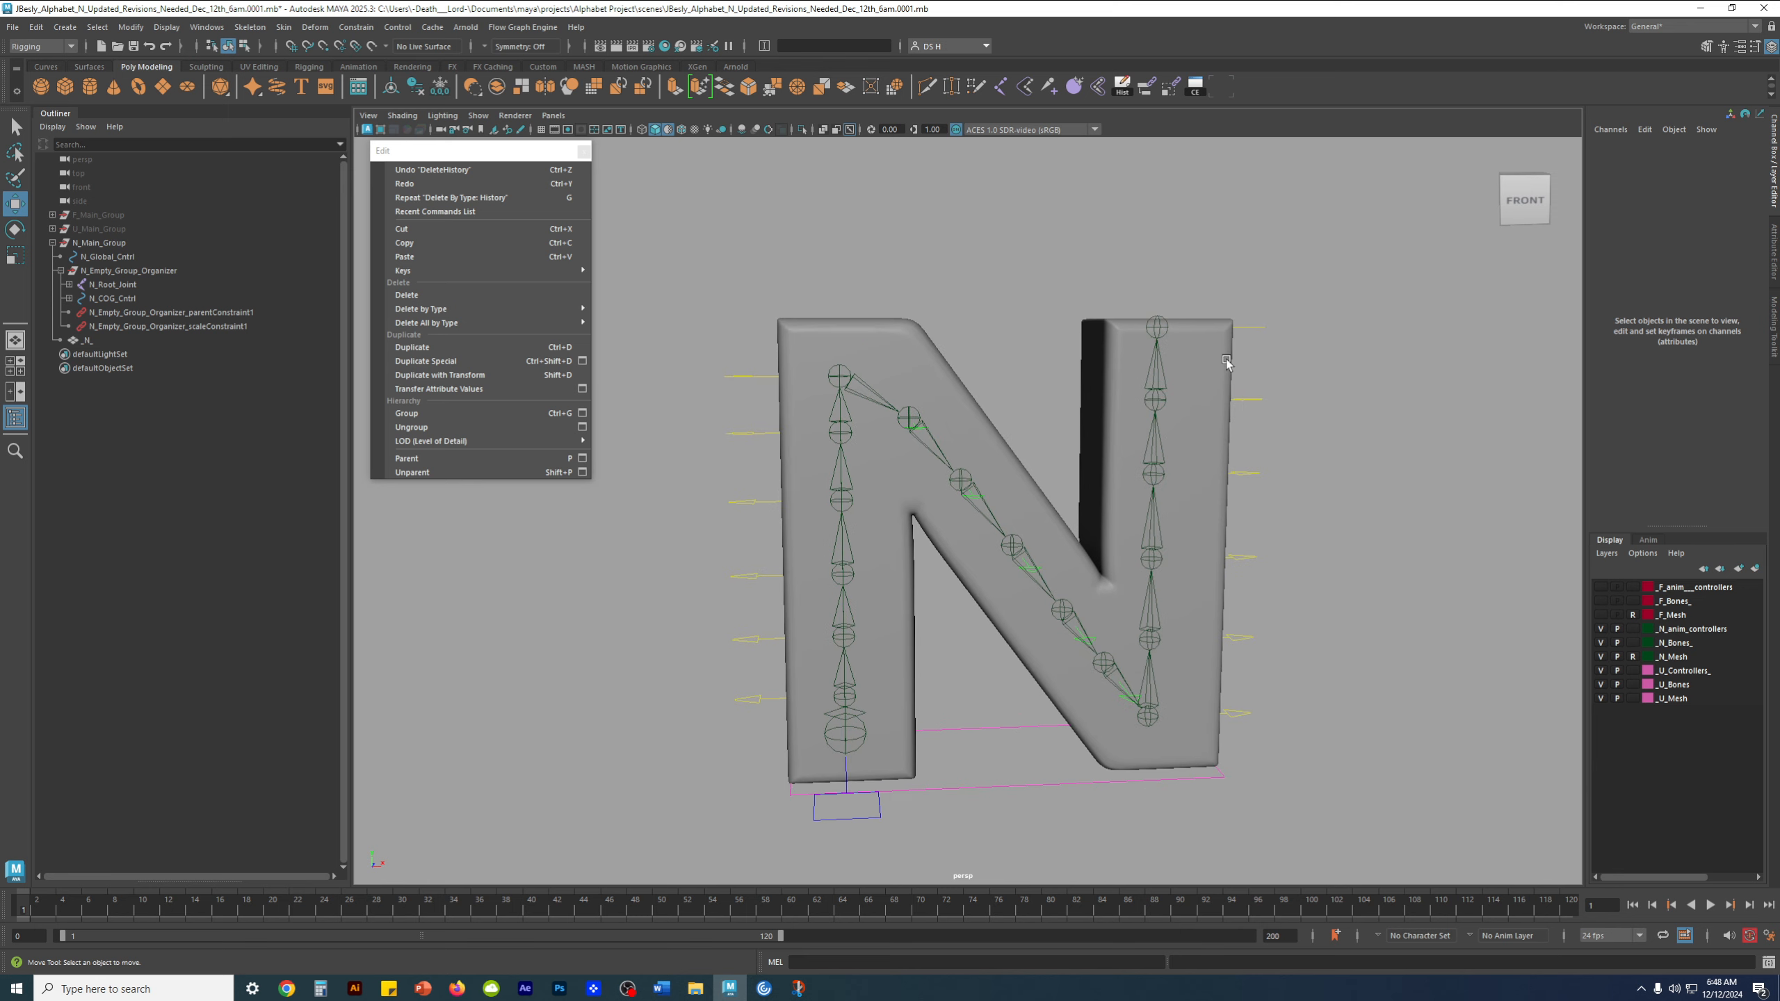
Test-move N_Right_cntrl_11 upward twice, undoing each move, and clear the selection
left_click(1255, 328)
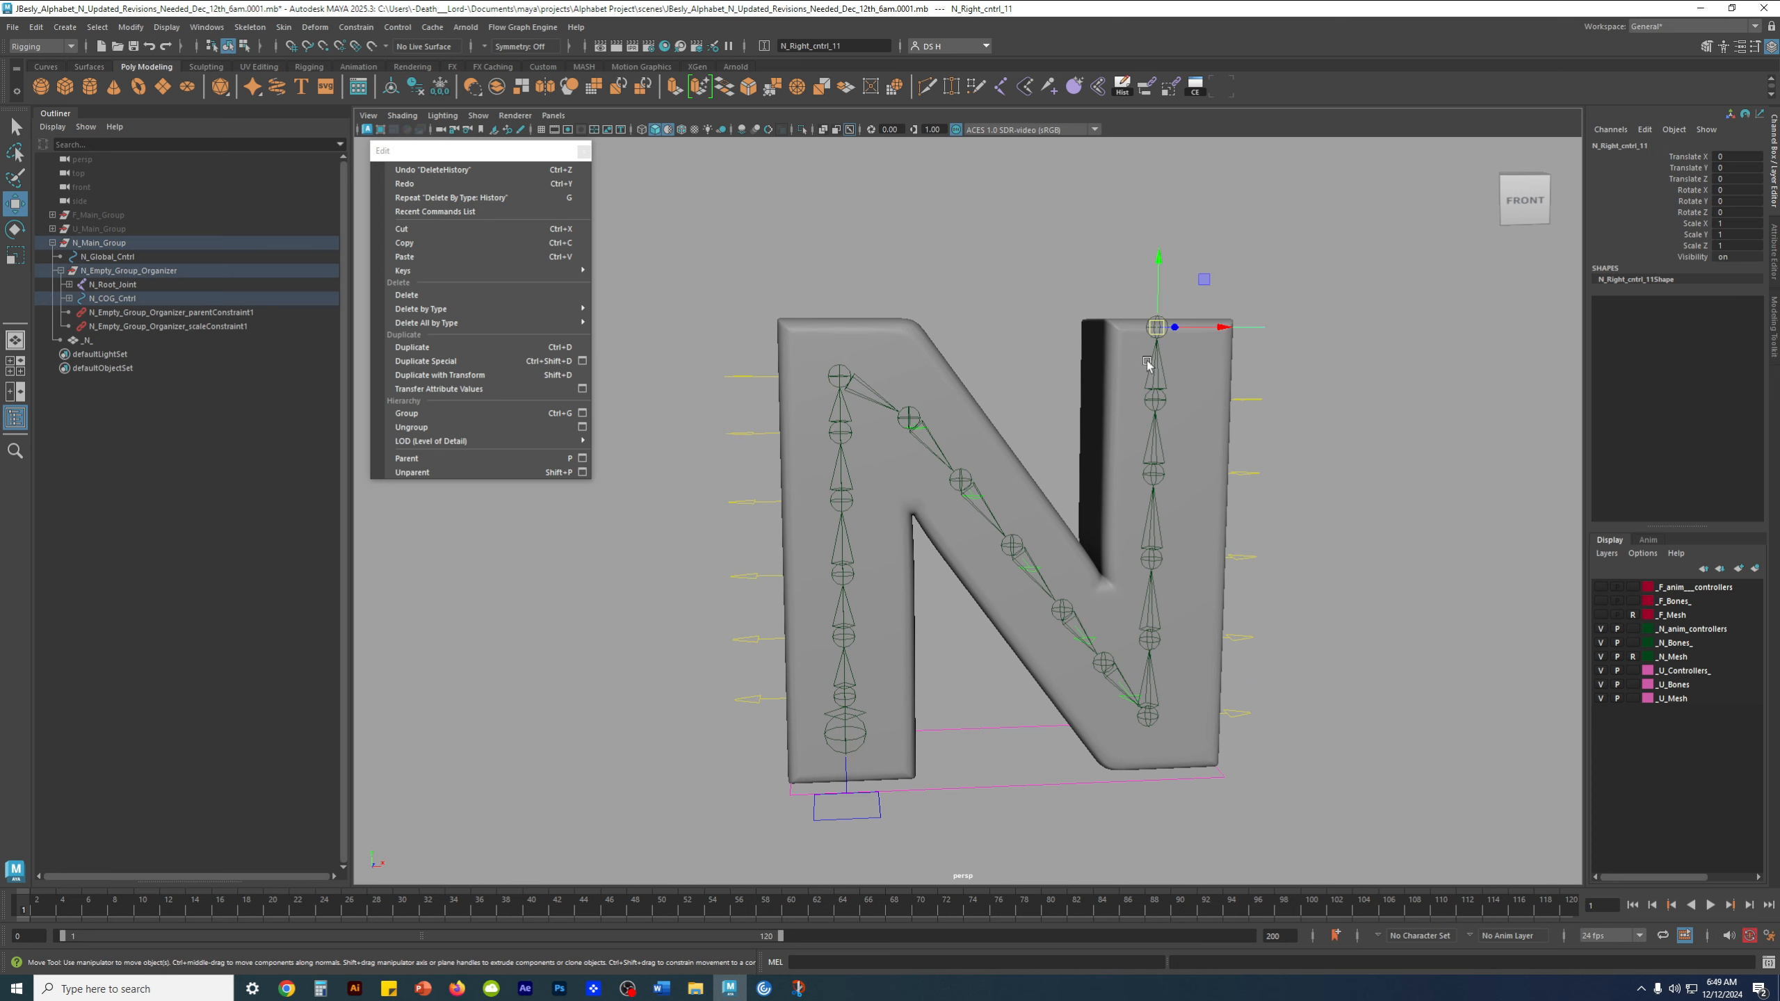
left_click_drag(1159, 260, 1159, 228)
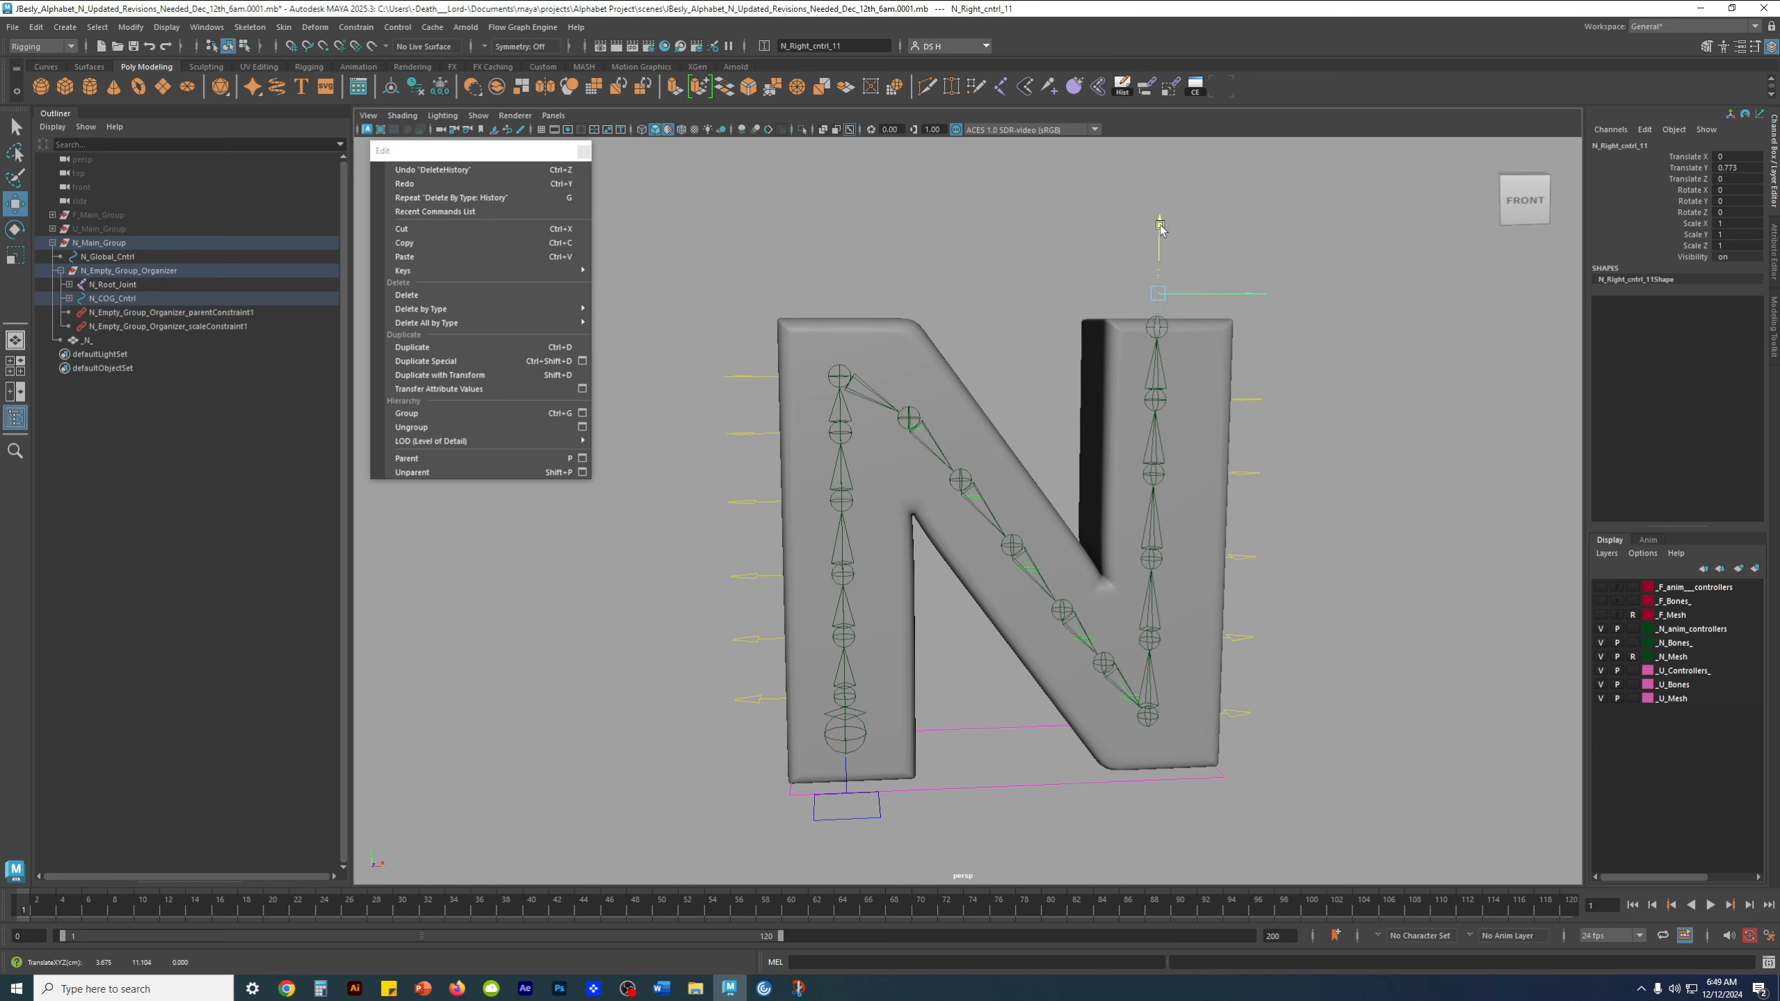
key("ctrl+z")
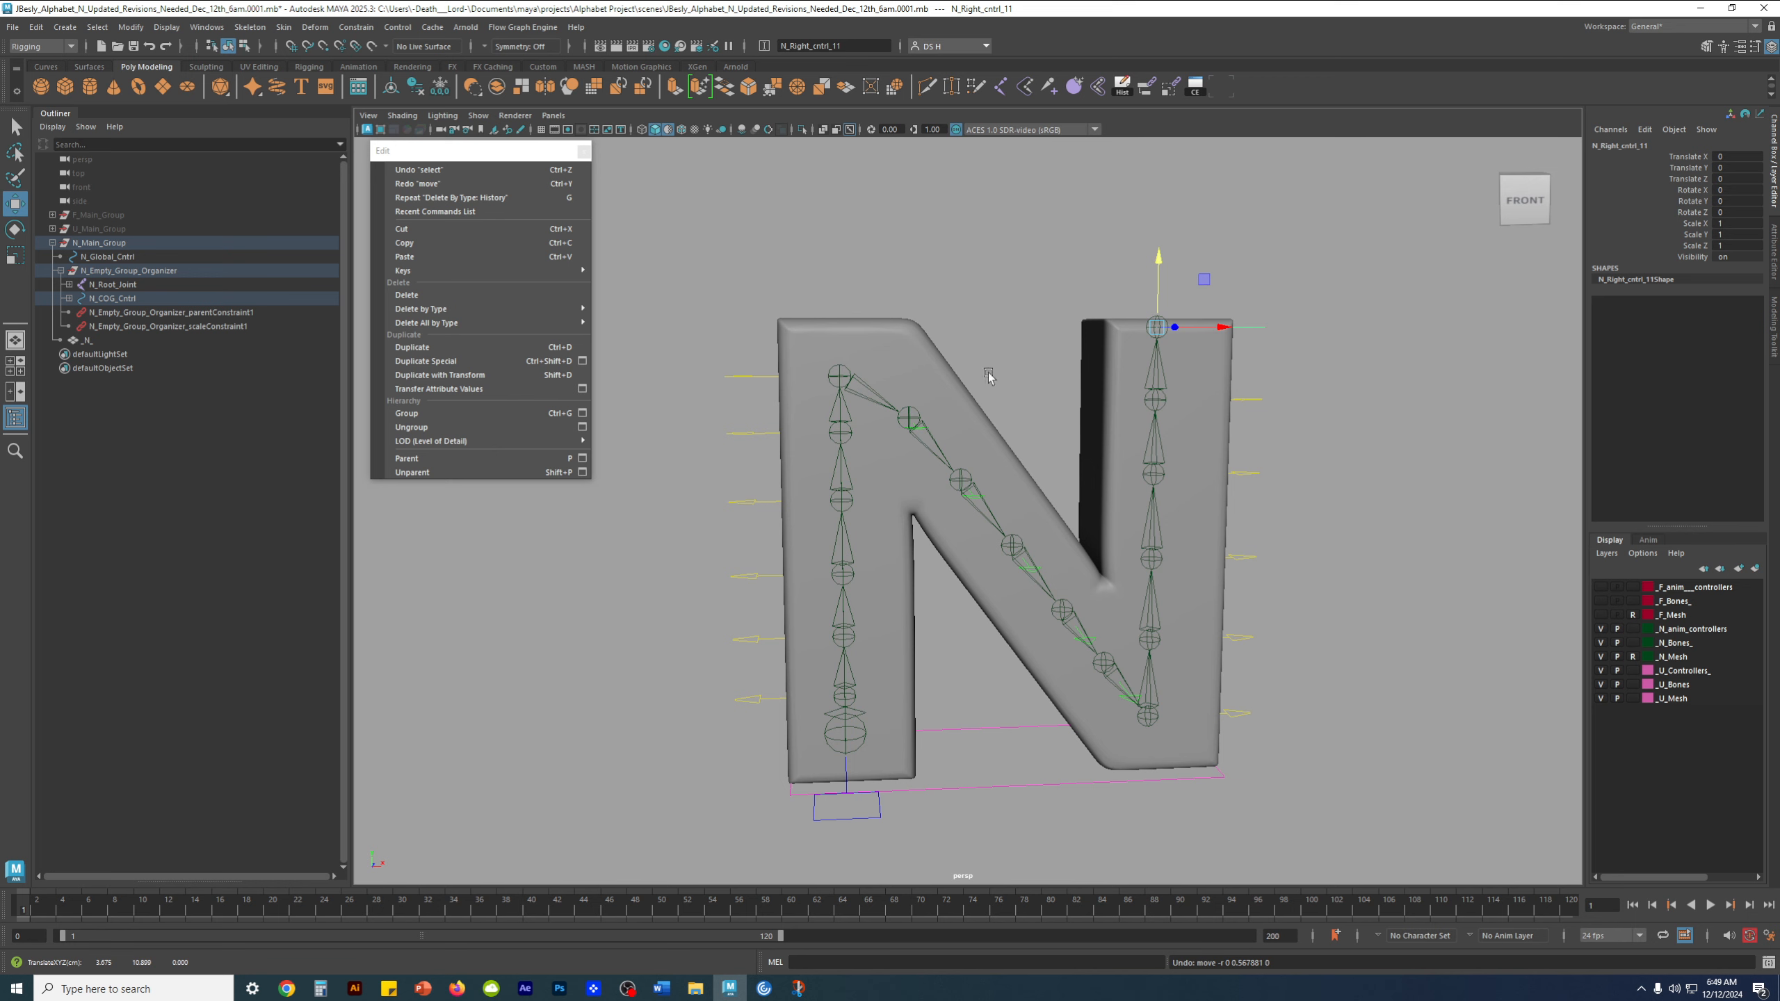
left_click_drag(1161, 280, 1157, 202)
key("ctrl+z")
left_click(1343, 415)
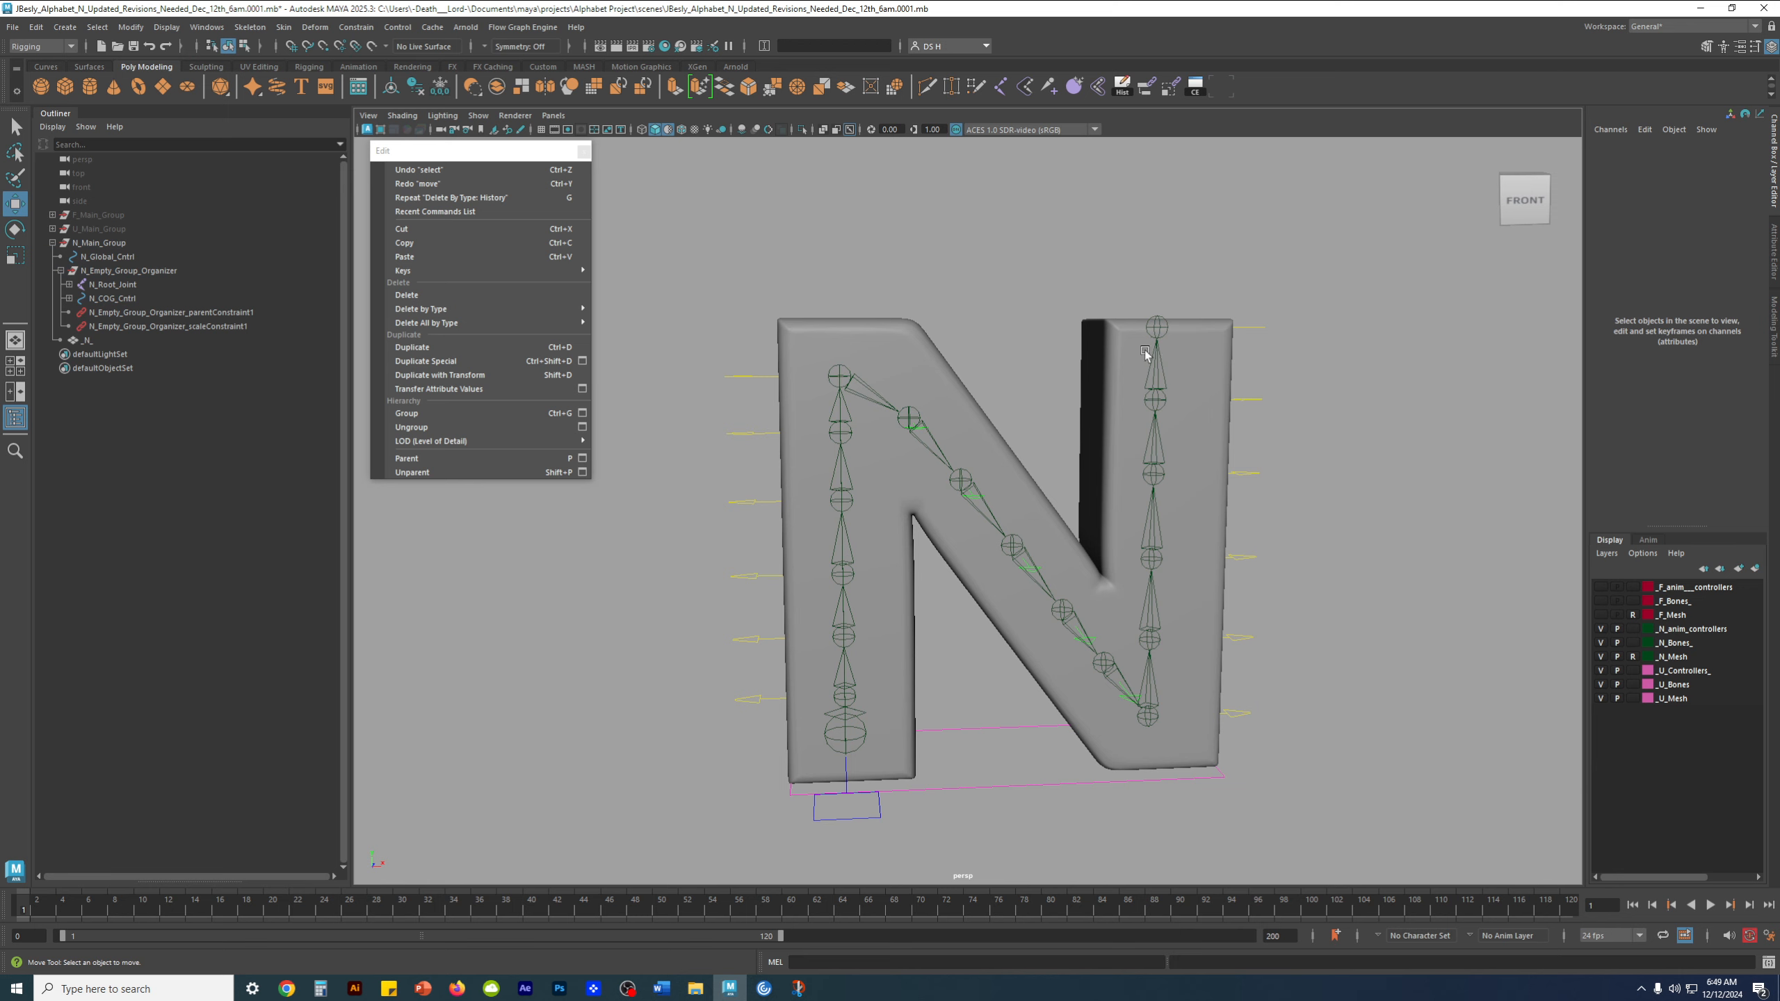
Bind the _N_ mesh to all joints from N_Root_Joint to L_Joint_17 using Joint hierarchy, Geodesic Voxel, 4 max influences and 1024 resolution
right_click_drag(1109, 345, 1217, 428, "alt")
middle_click_drag(1216, 428, 1265, 418, "alt")
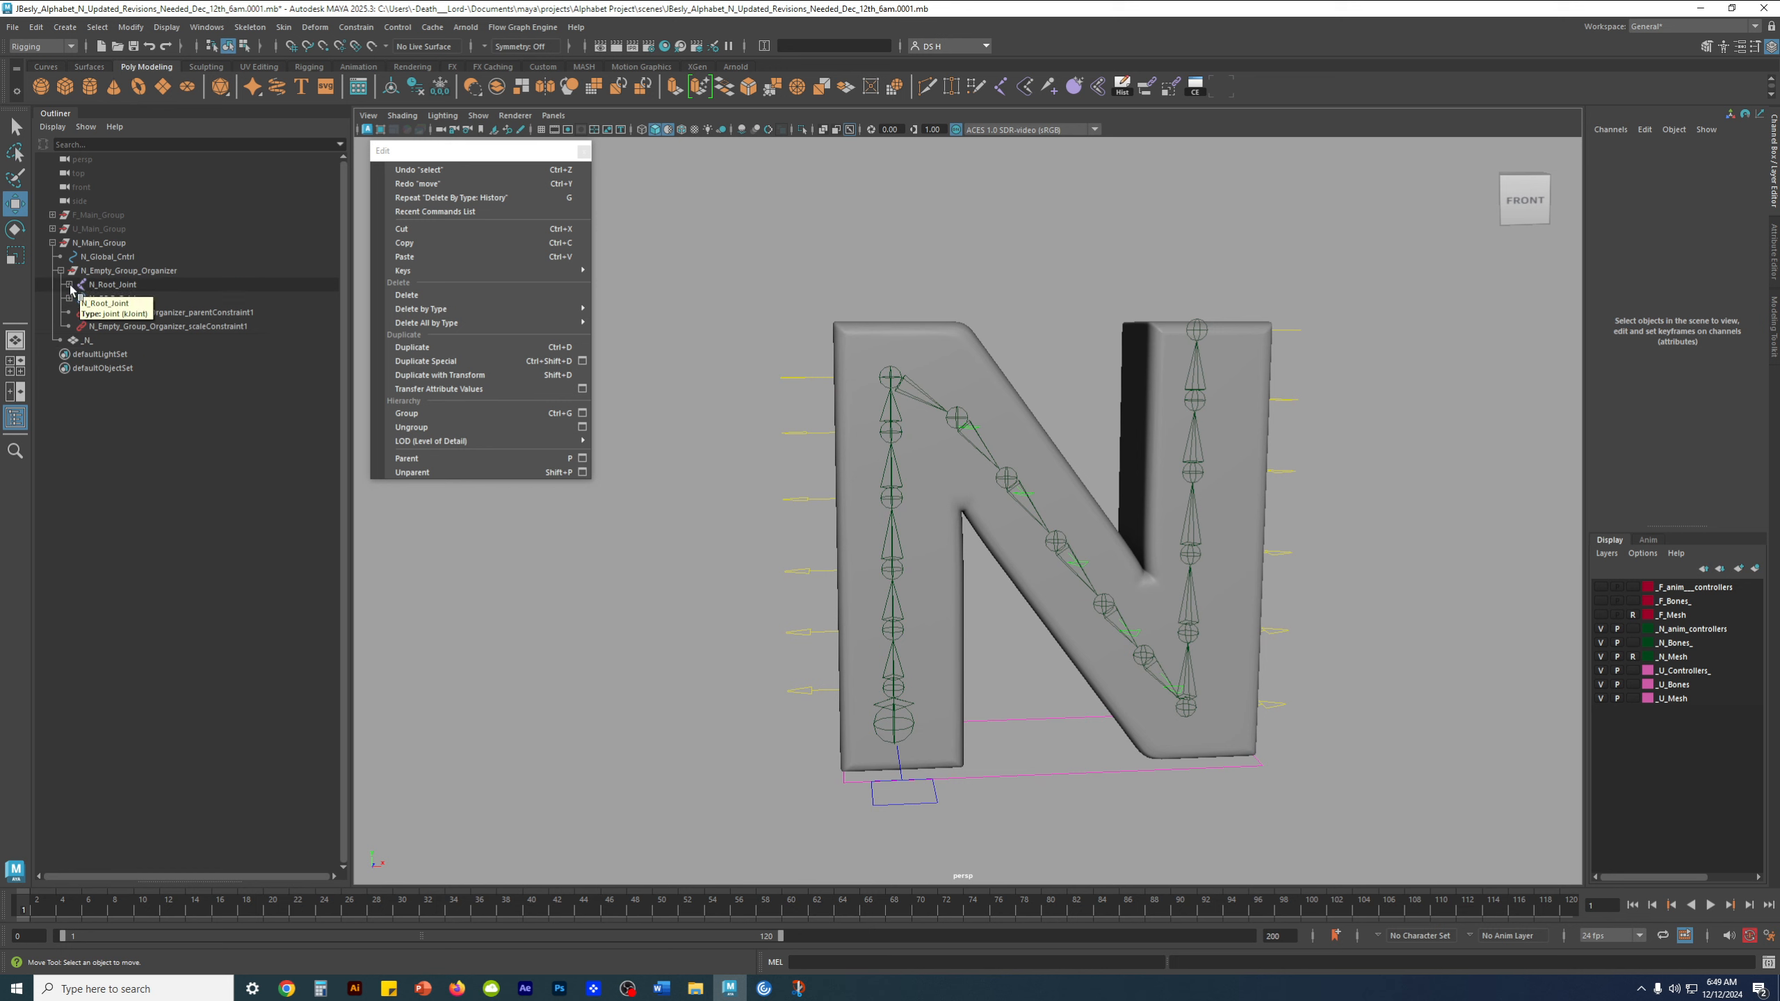
left_click(109, 286)
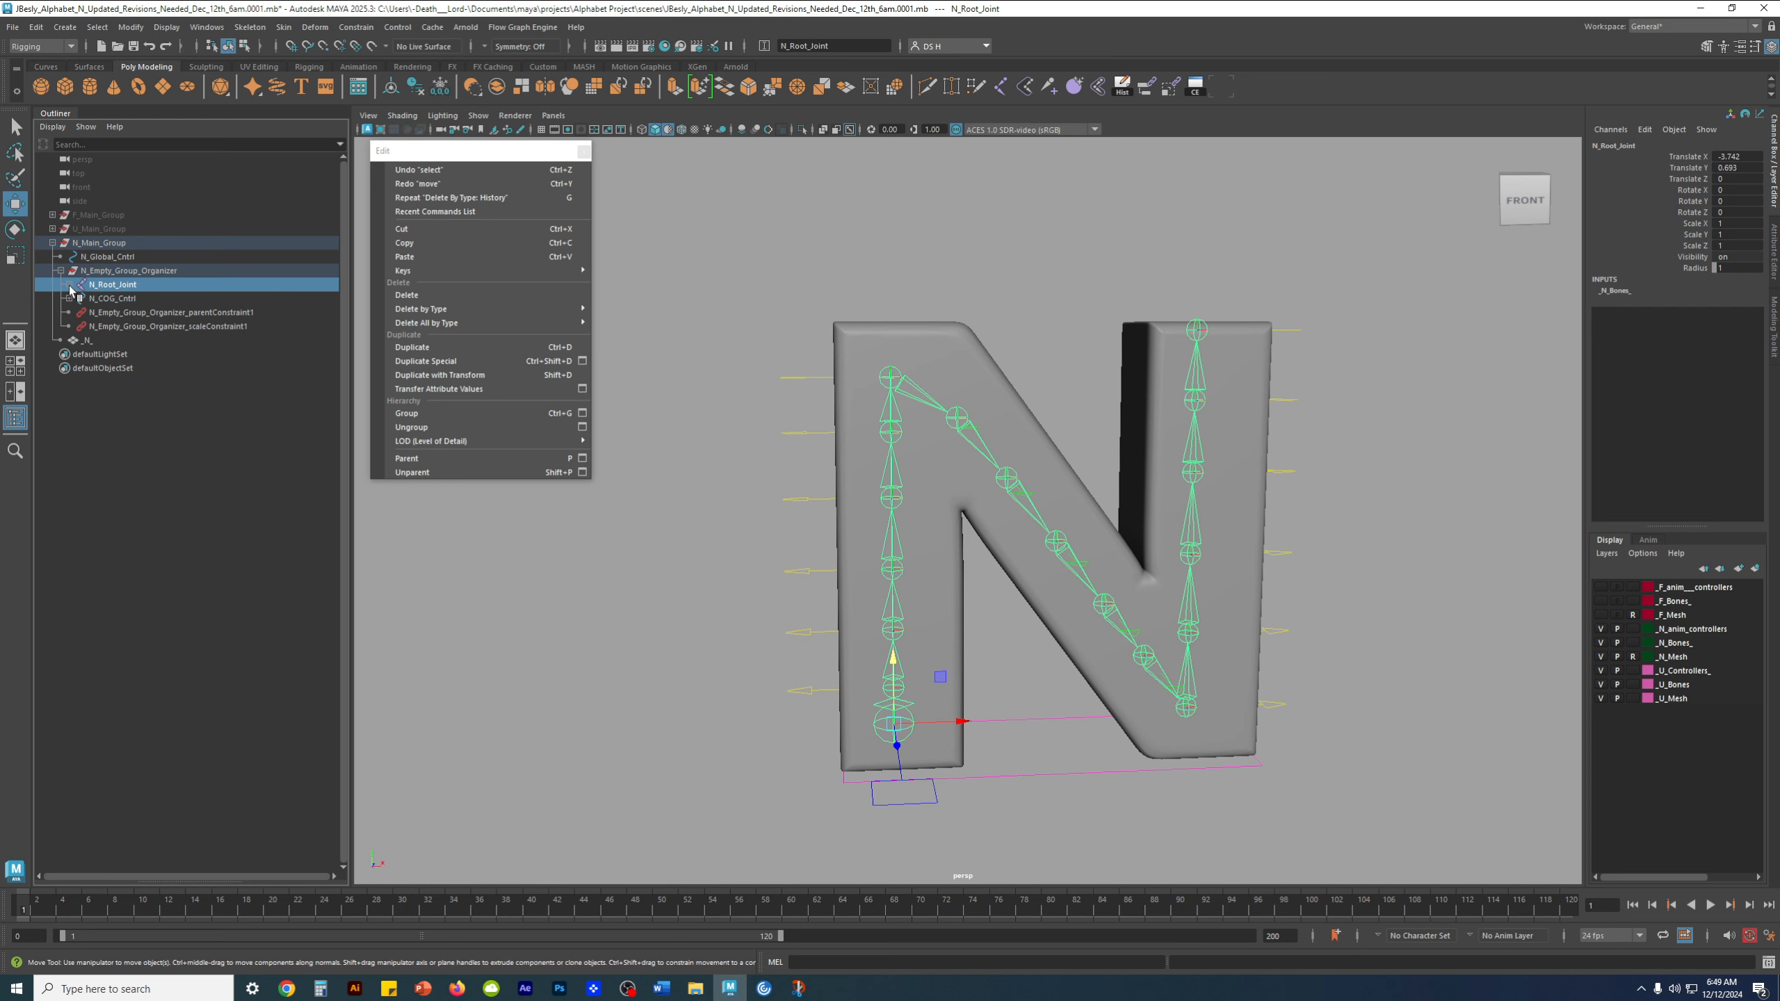
left_click(71, 285, "shift")
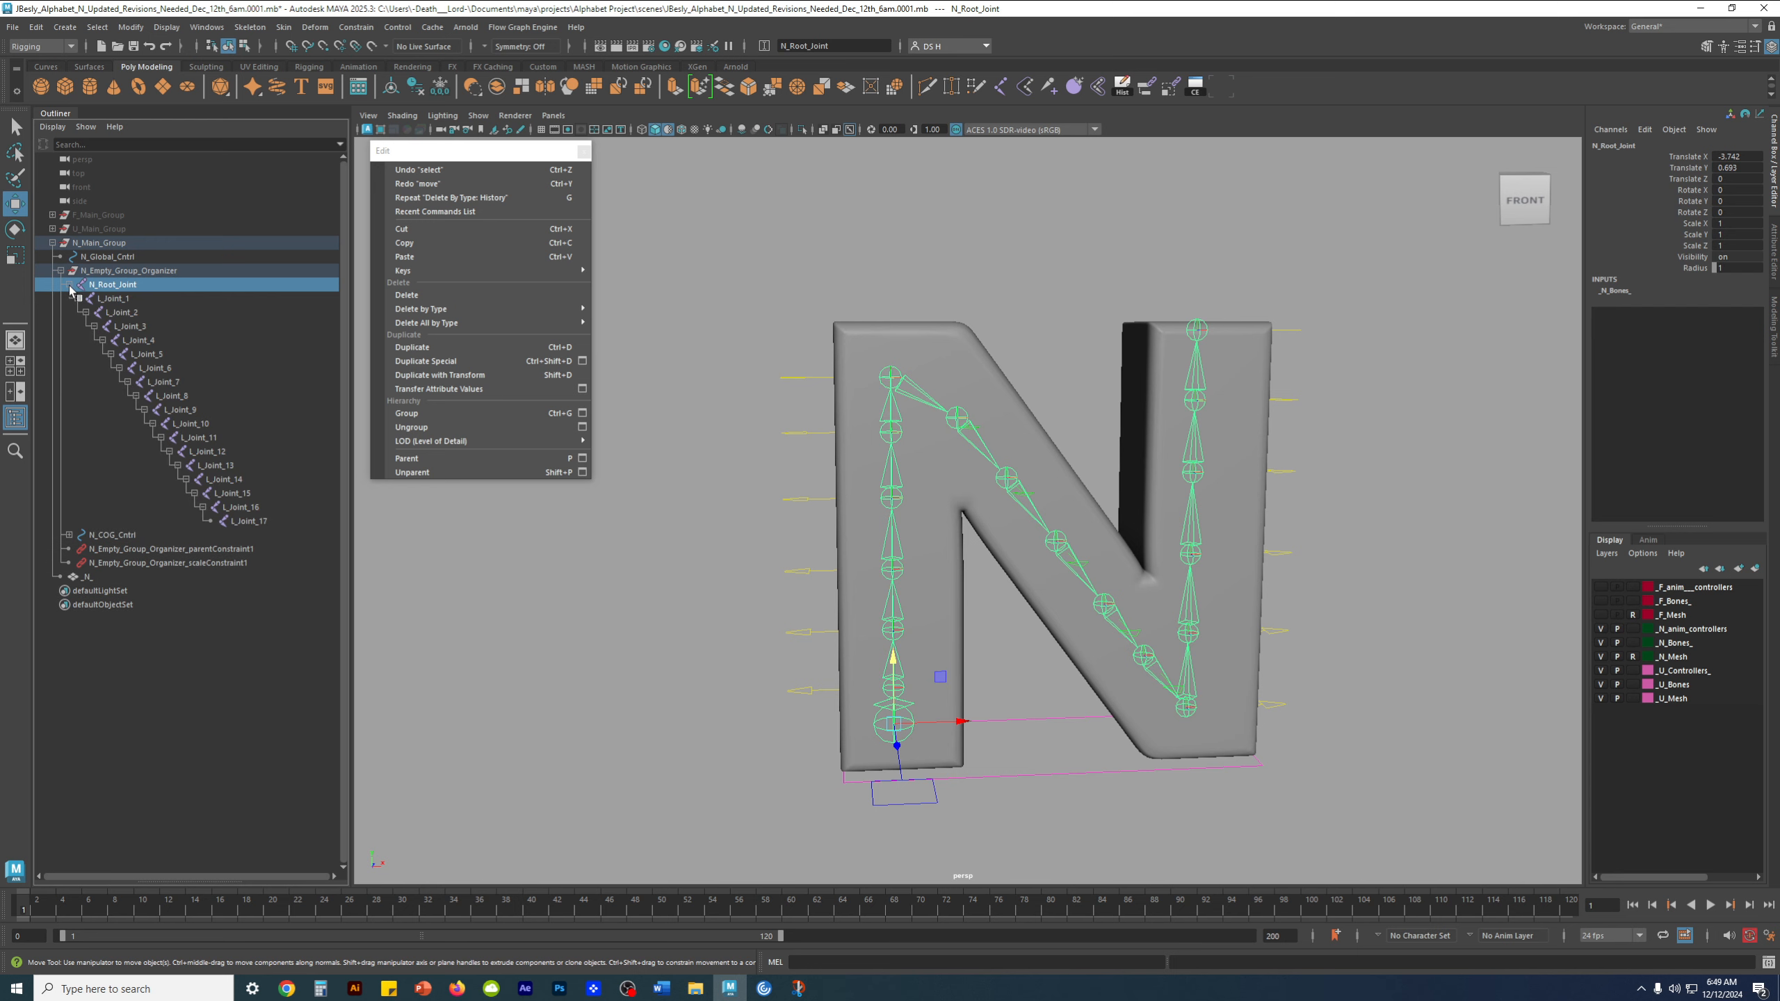
left_click(246, 522, "shift")
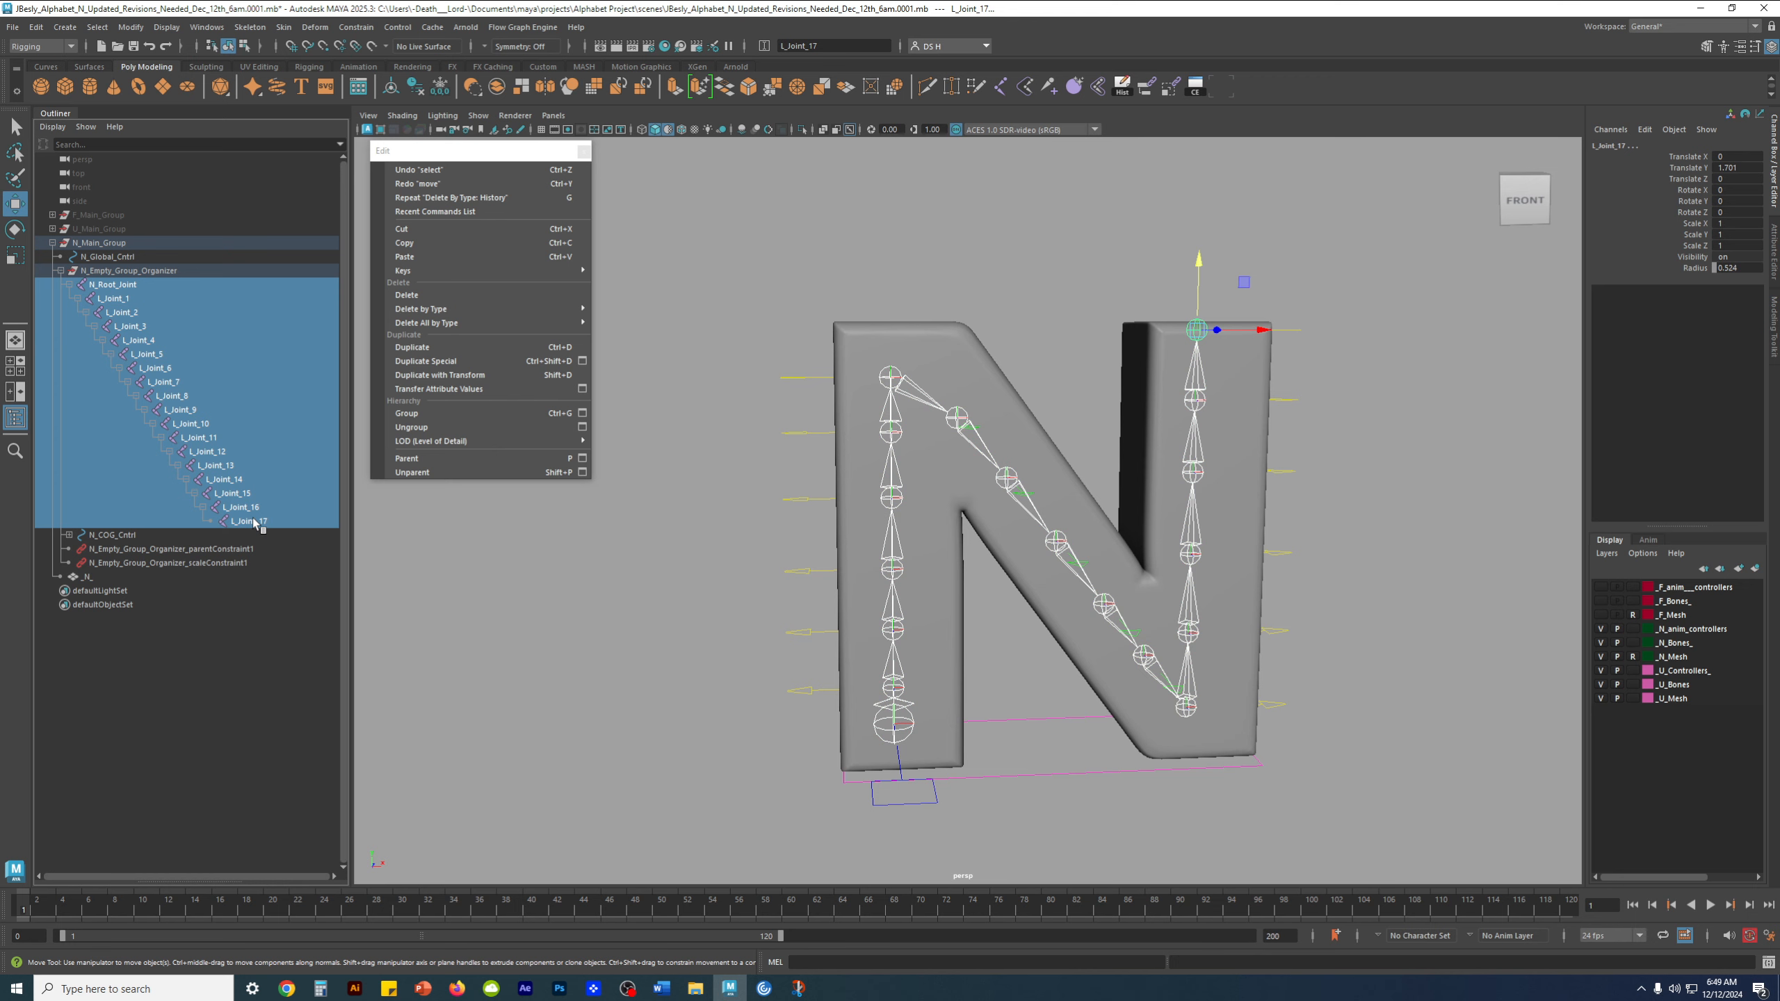
left_click(89, 577, "ctrl")
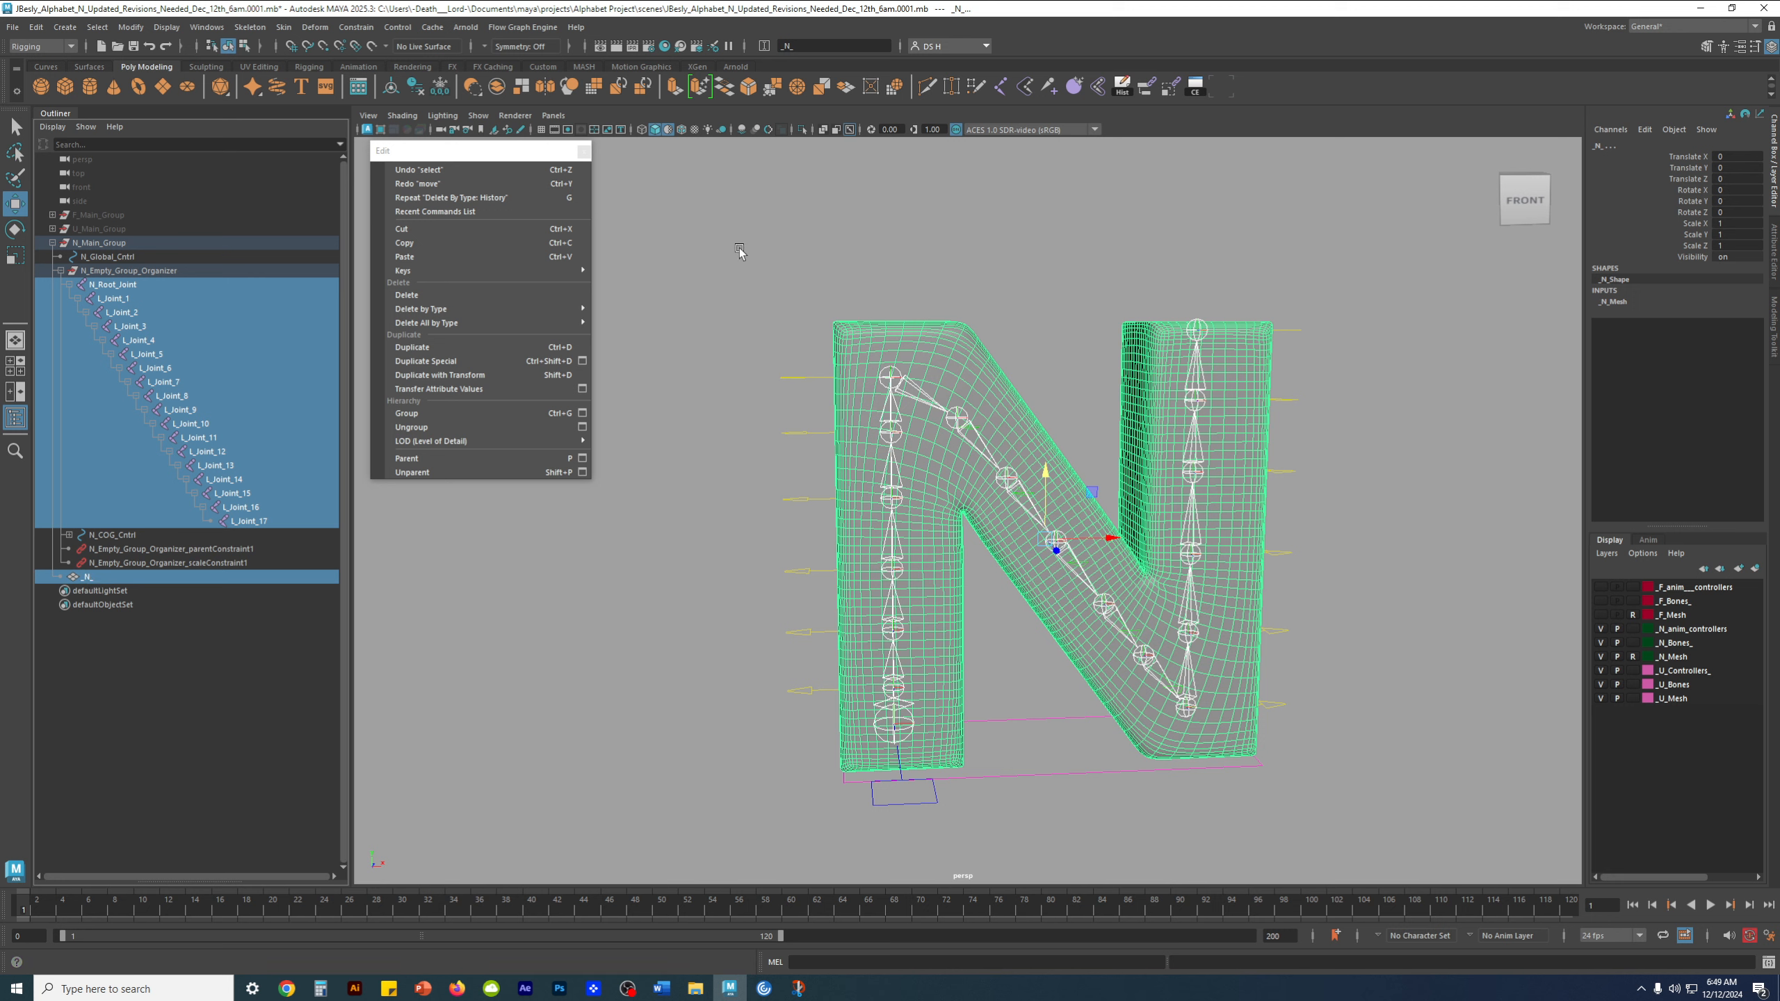
left_click(583, 151)
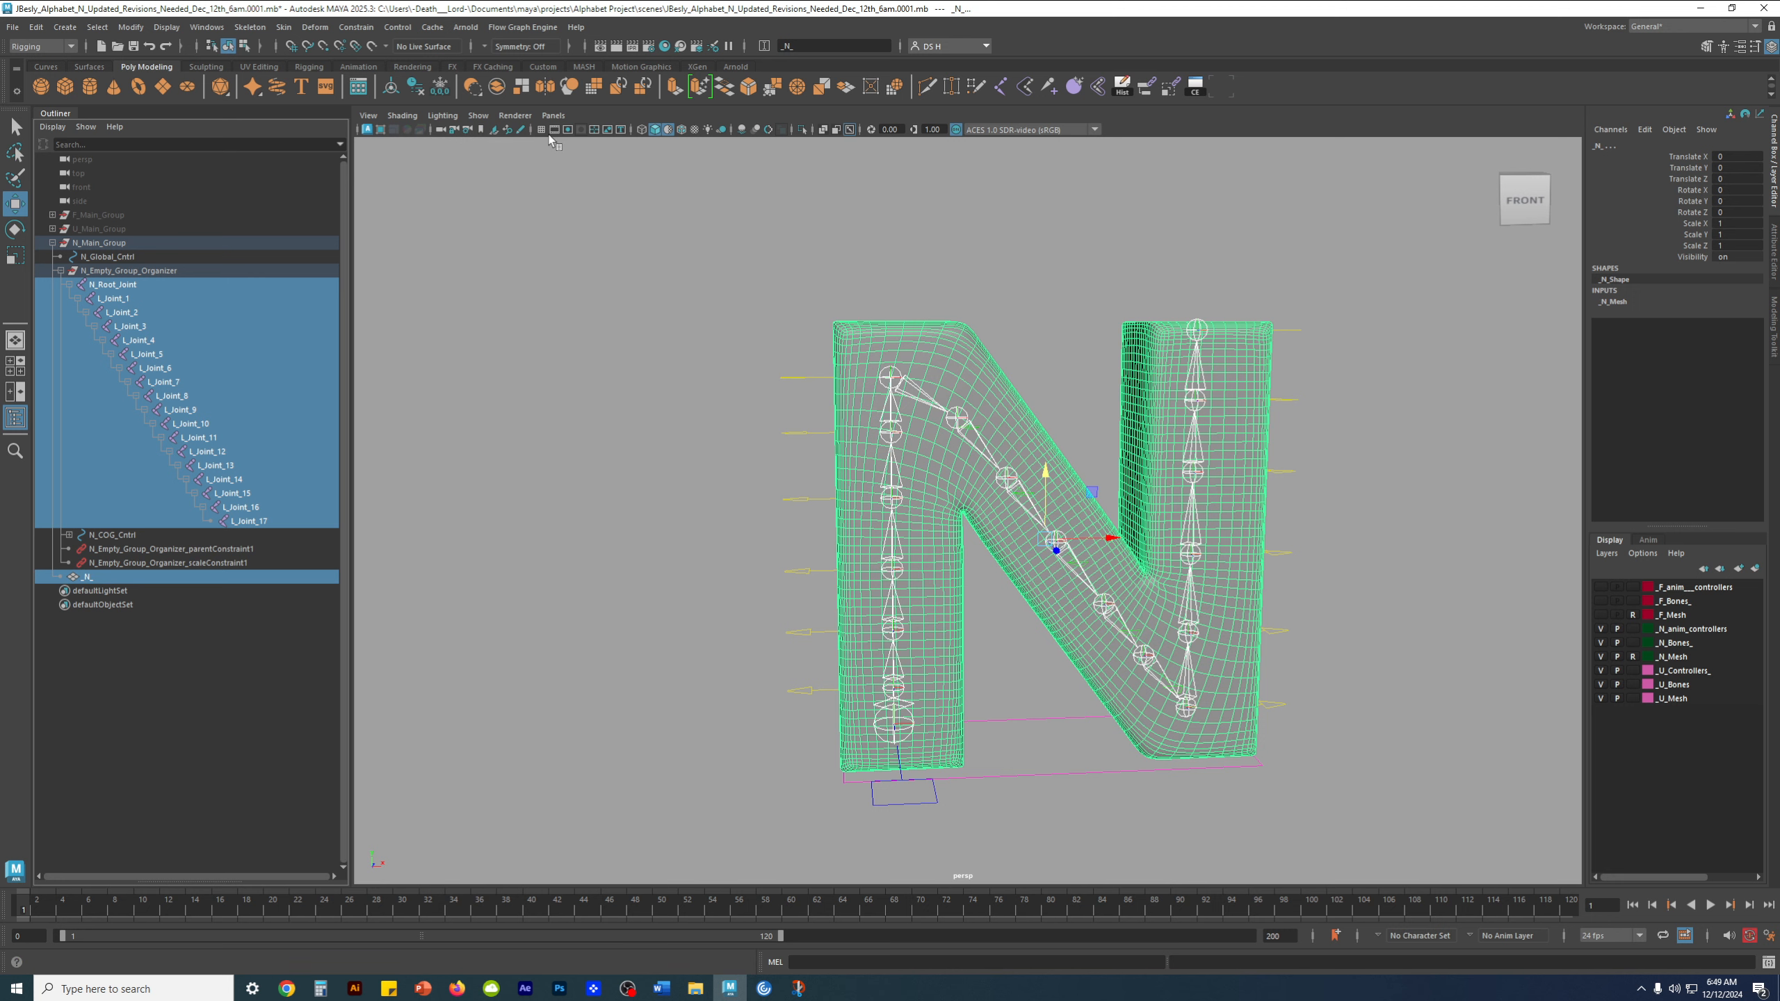
left_click(283, 28)
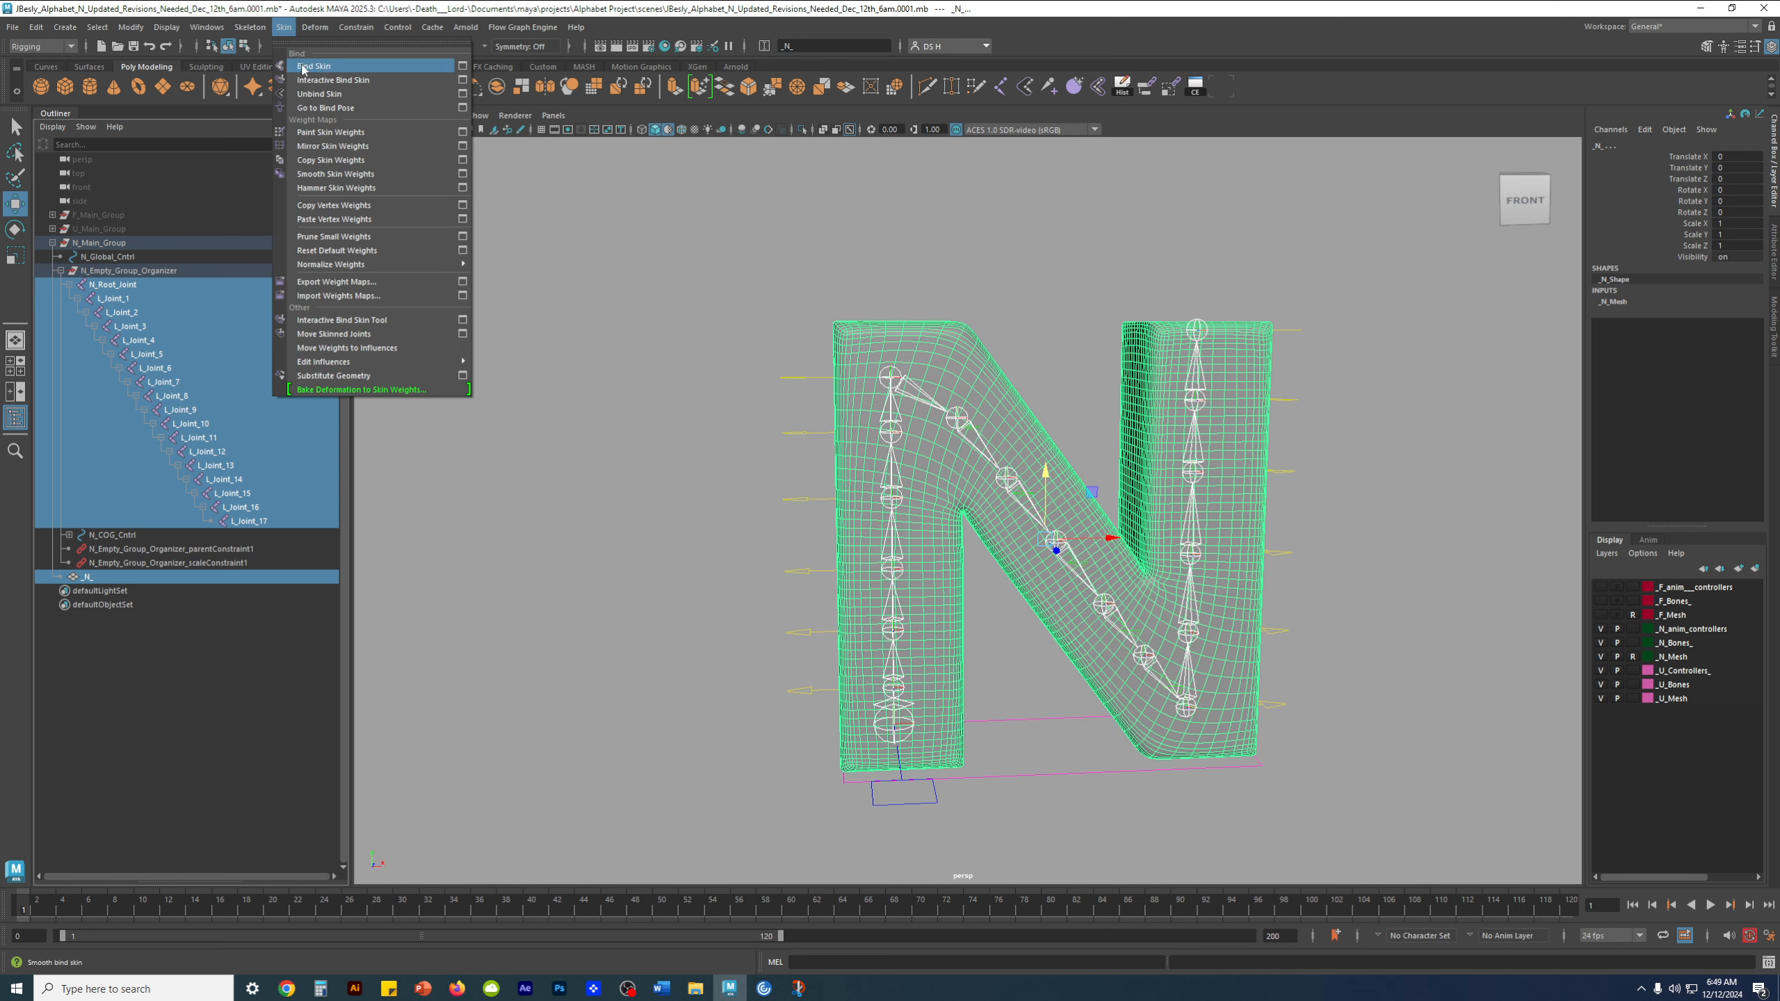
left_click(462, 65)
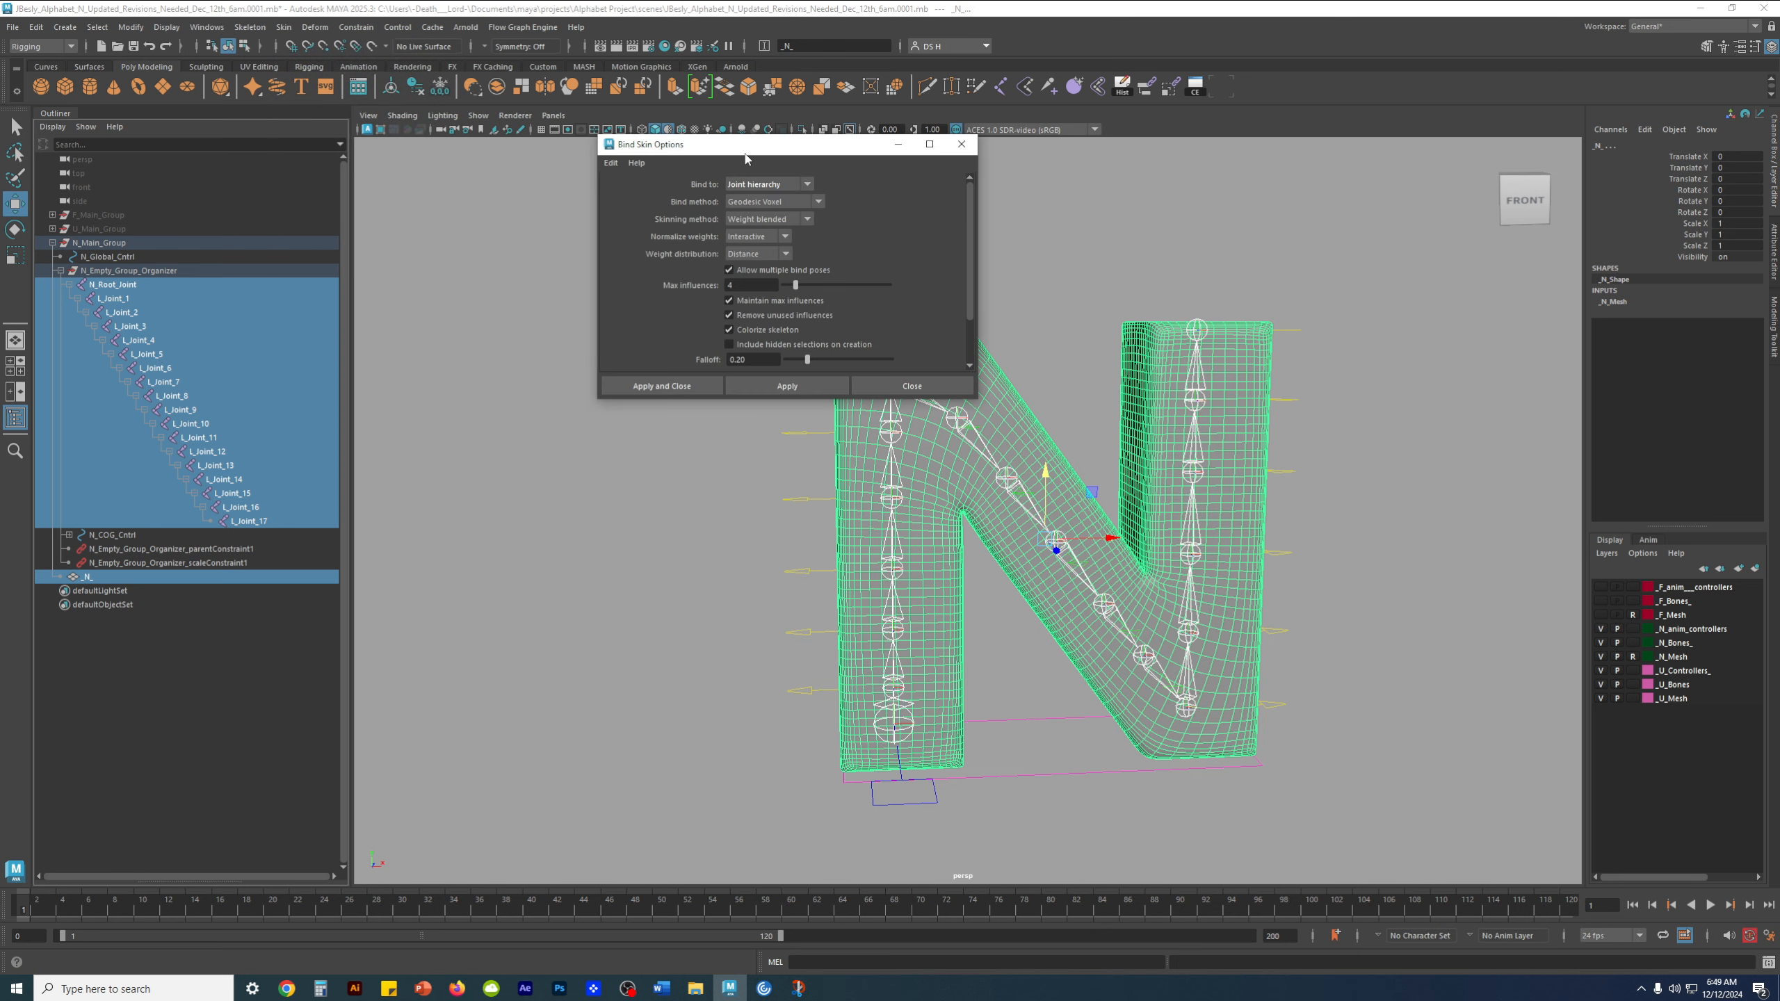
left_click_drag(744, 157, 558, 221)
left_click_drag(584, 463, 584, 525)
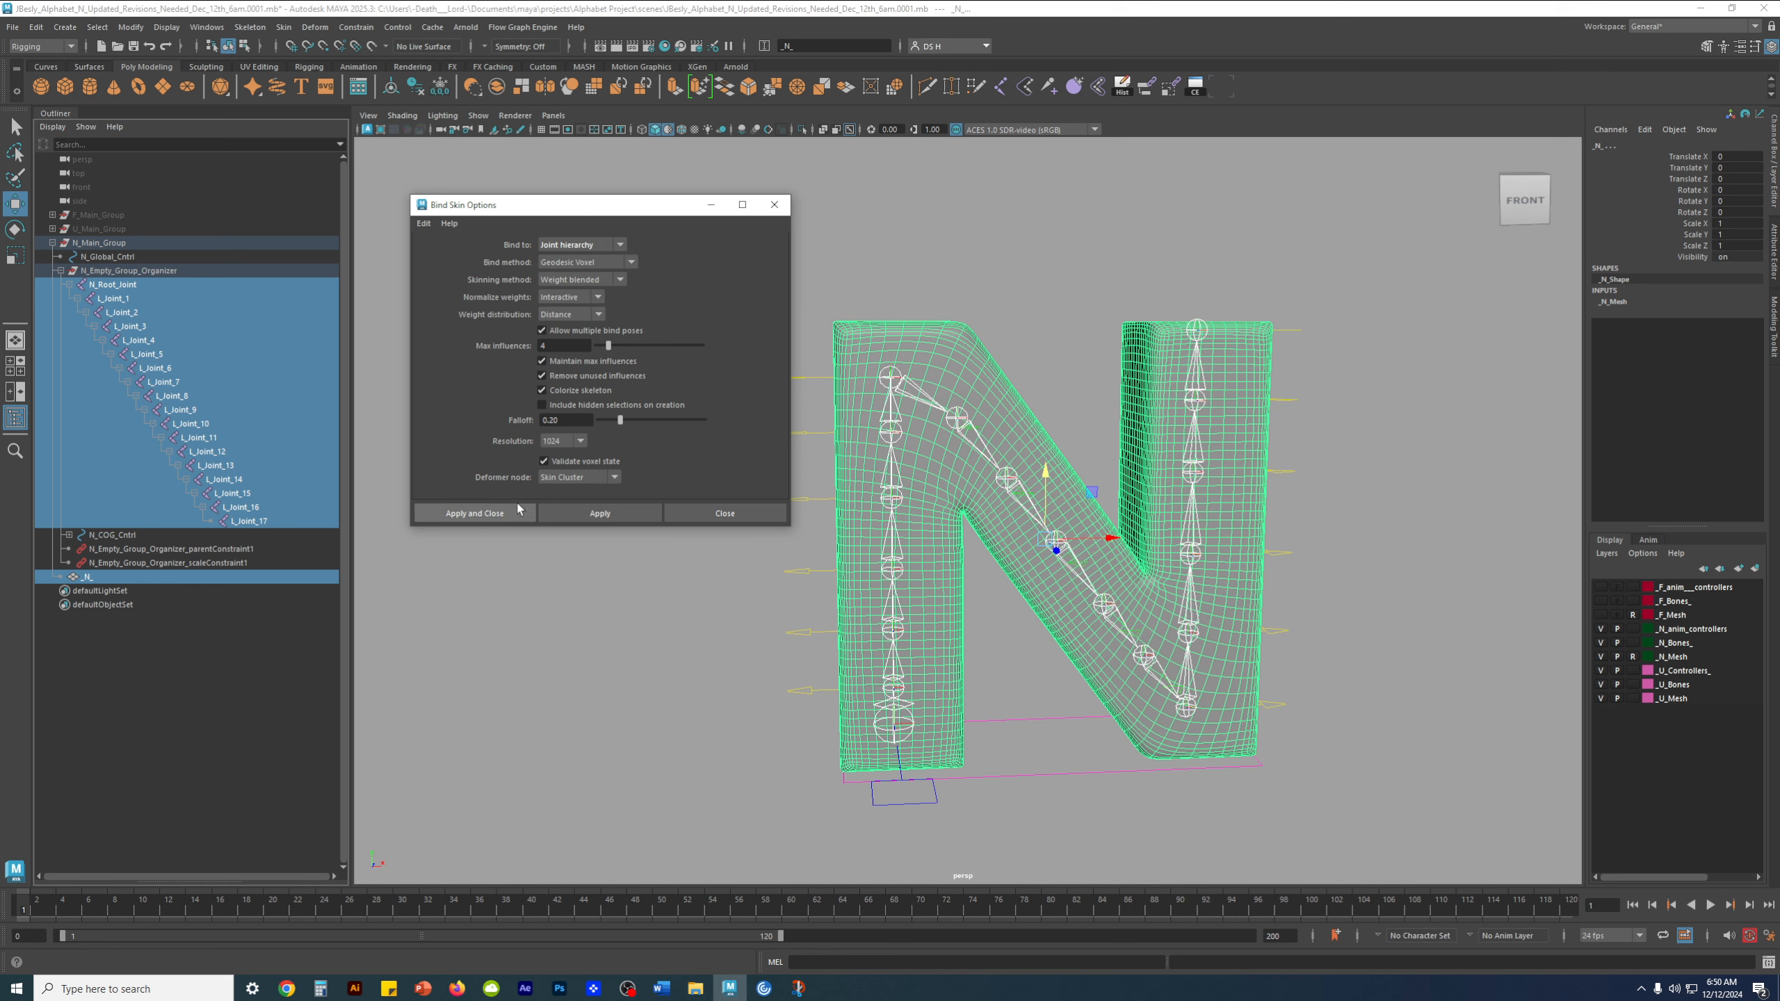
left_click(488, 519)
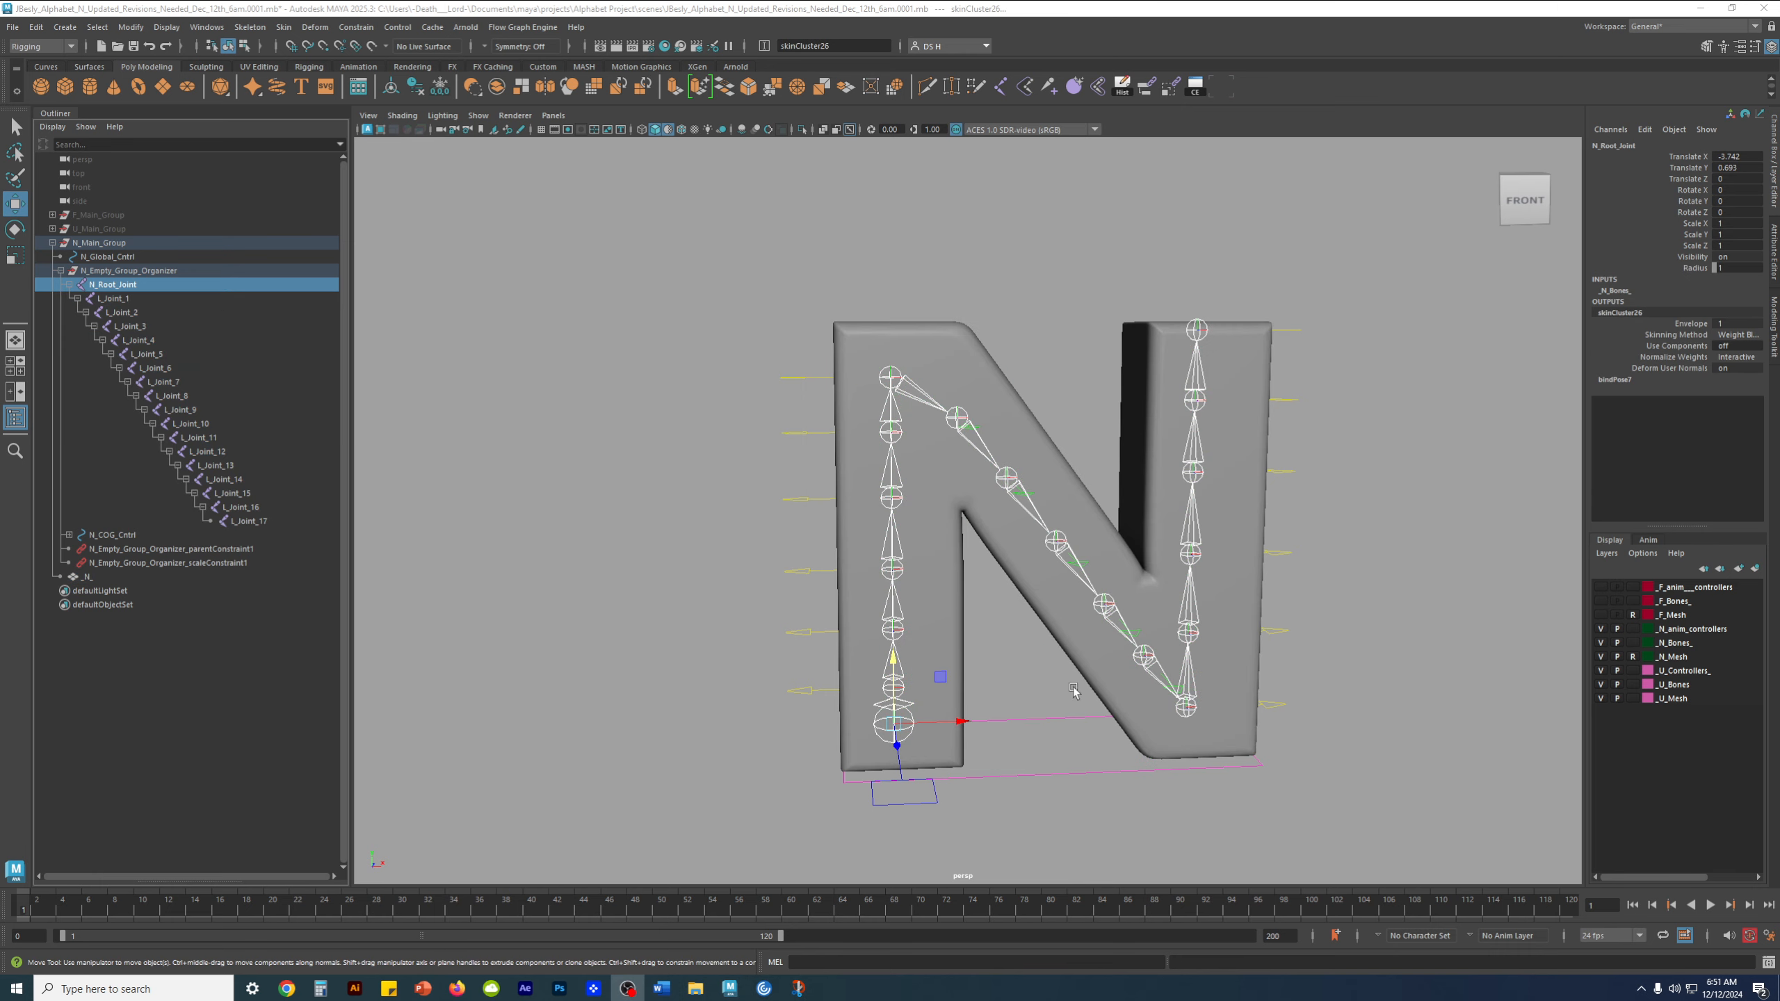
middle_click_drag(940, 501, 899, 462, "alt")
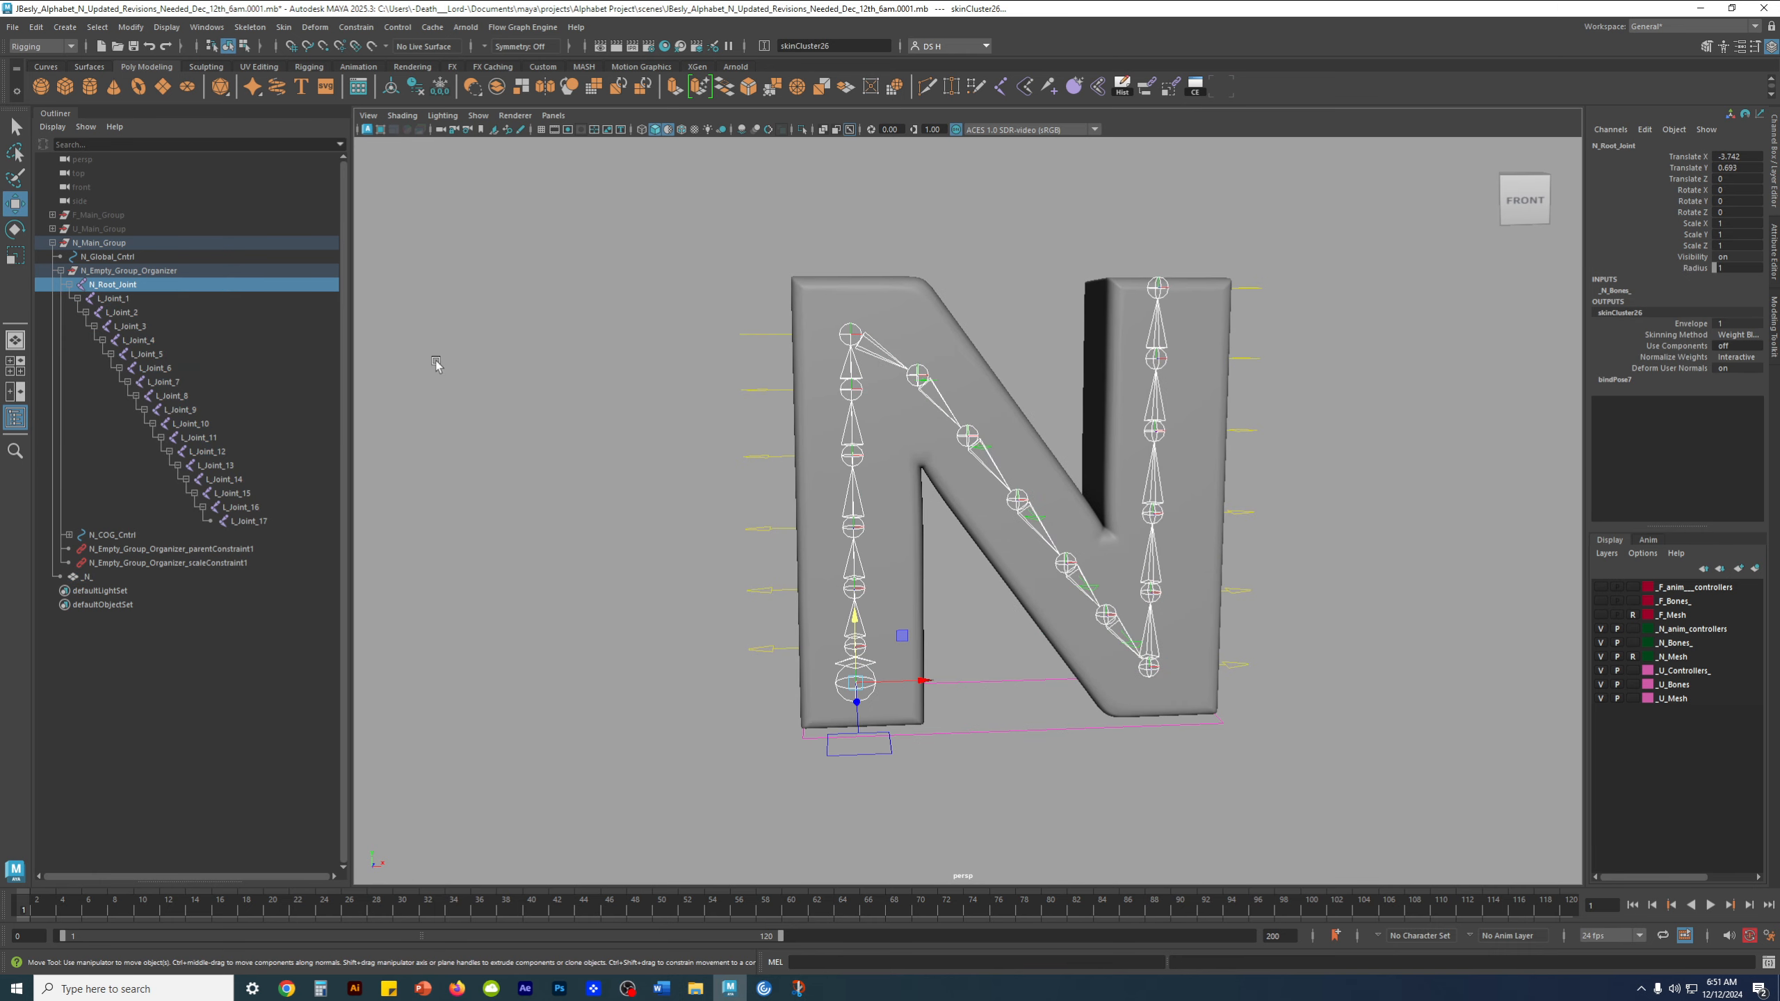
Test-move L_Joint_17 upward and undo the move, clearing the selection
left_click(649, 562)
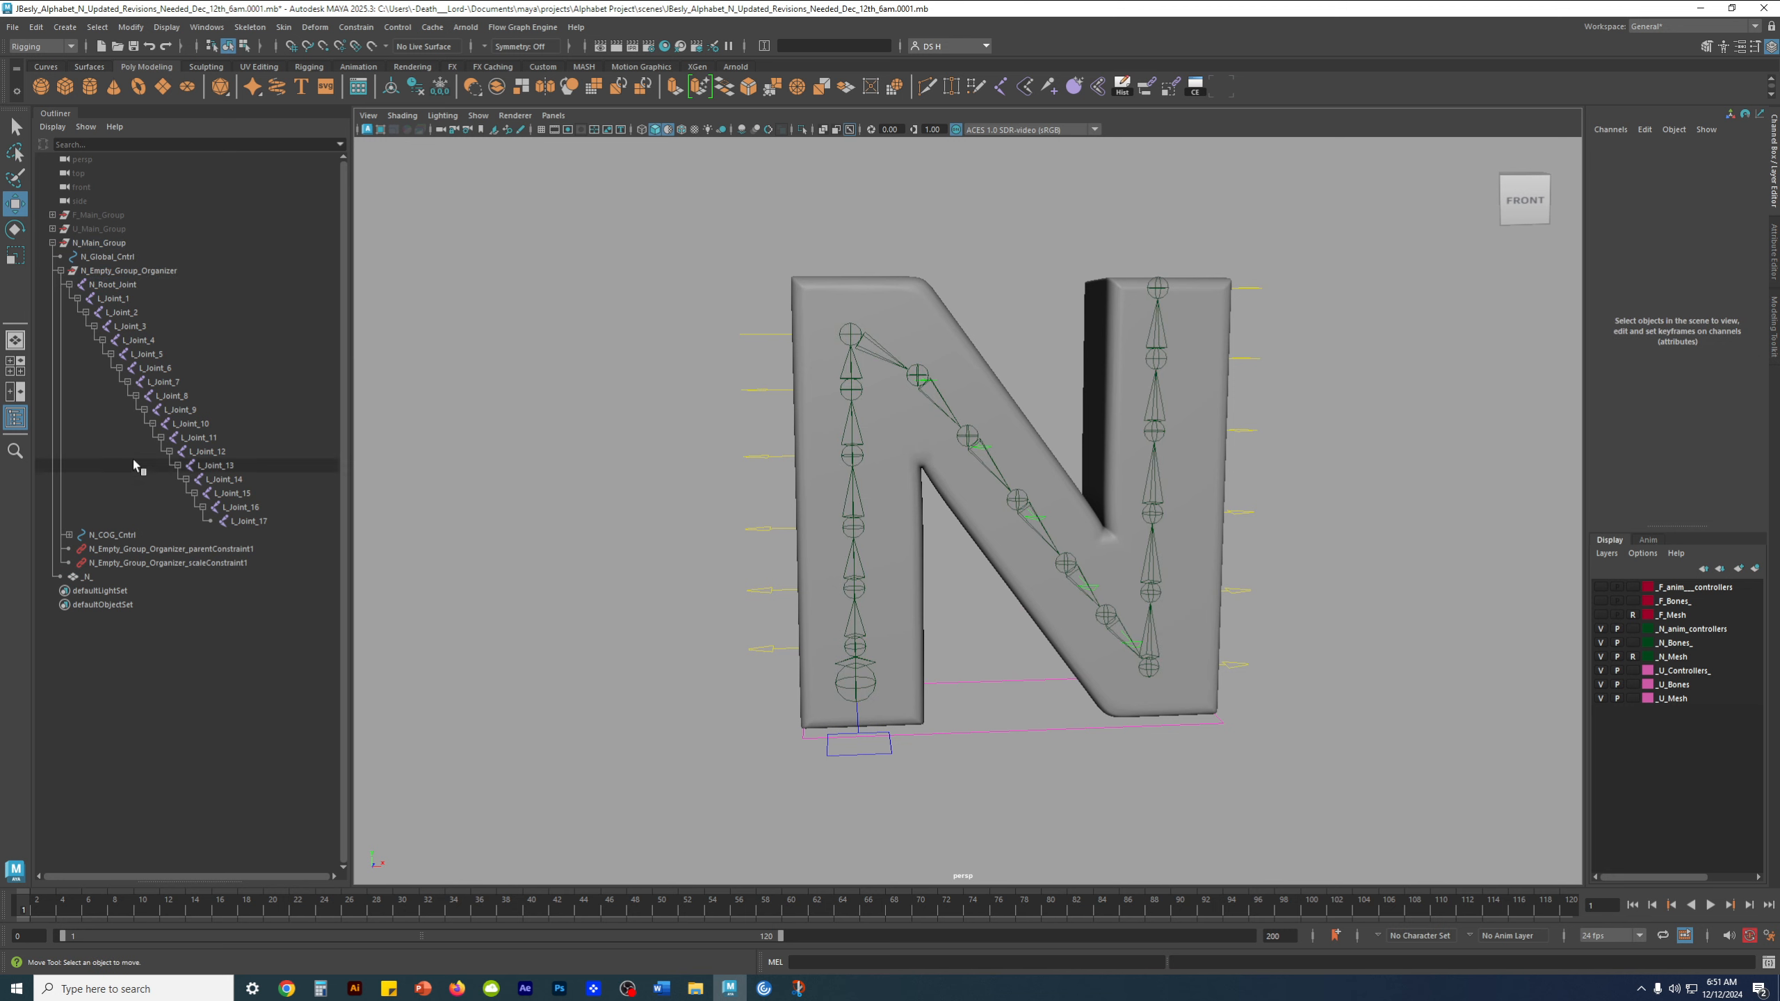
left_click(1158, 288)
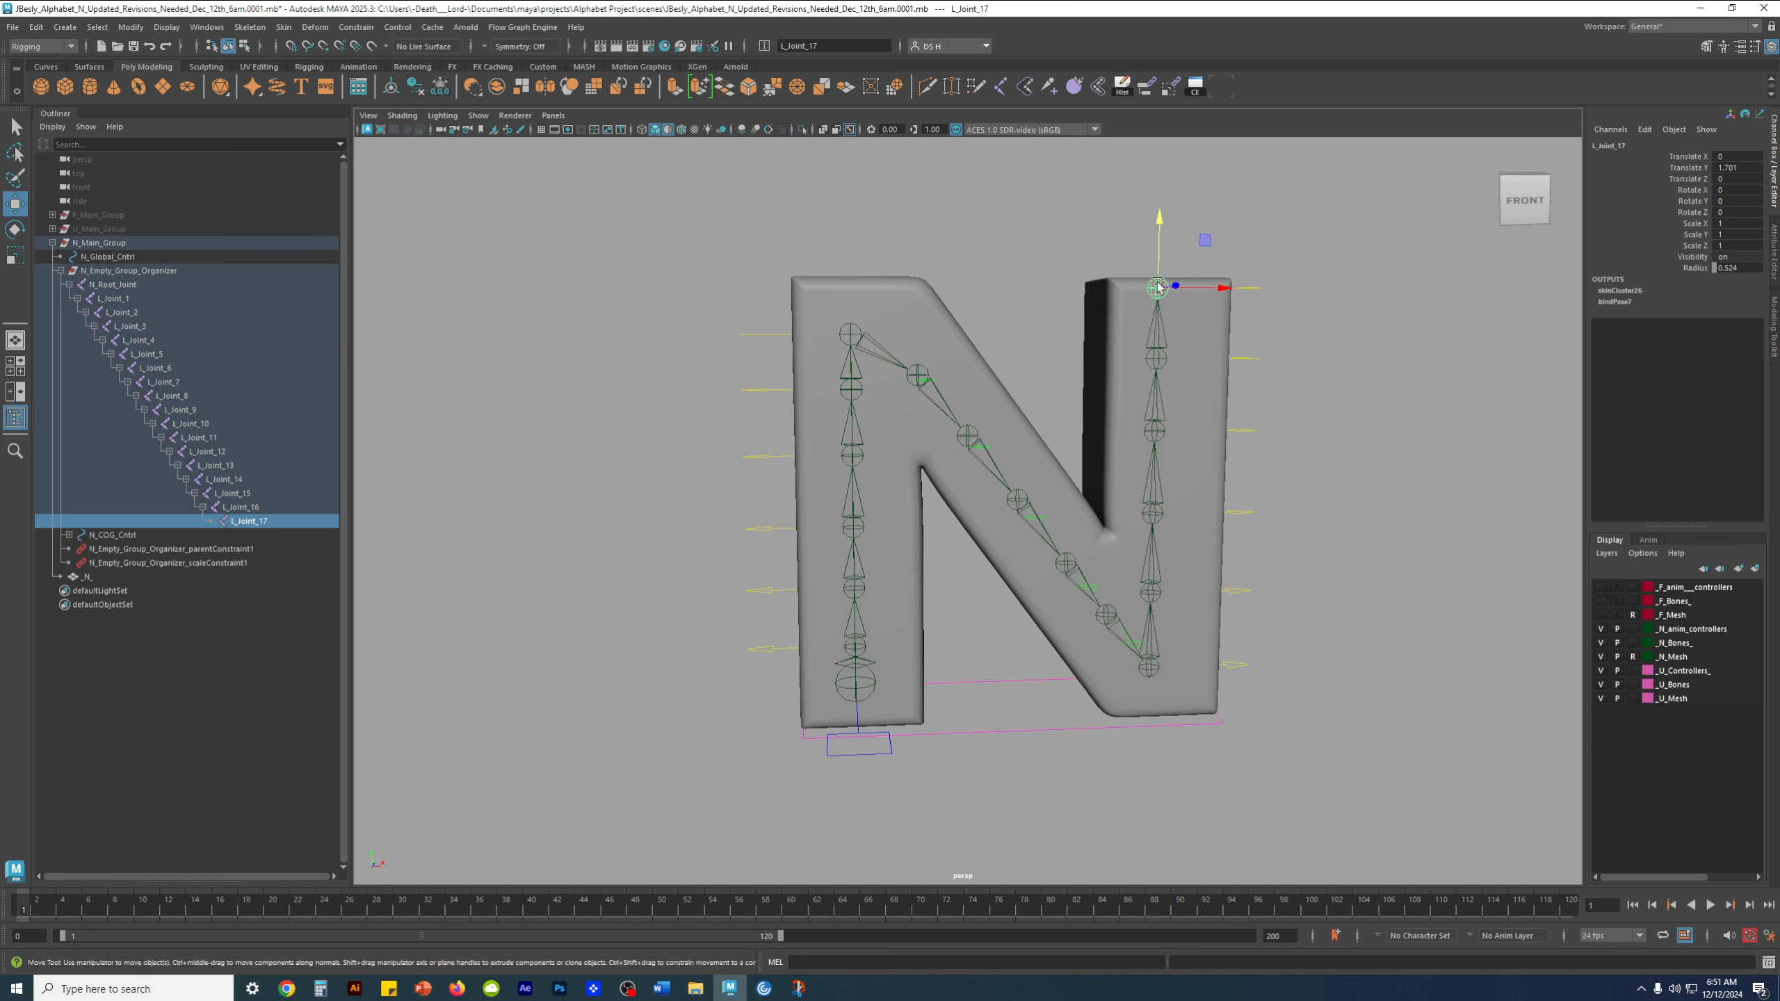
left_click_drag(1160, 220, 1160, 179)
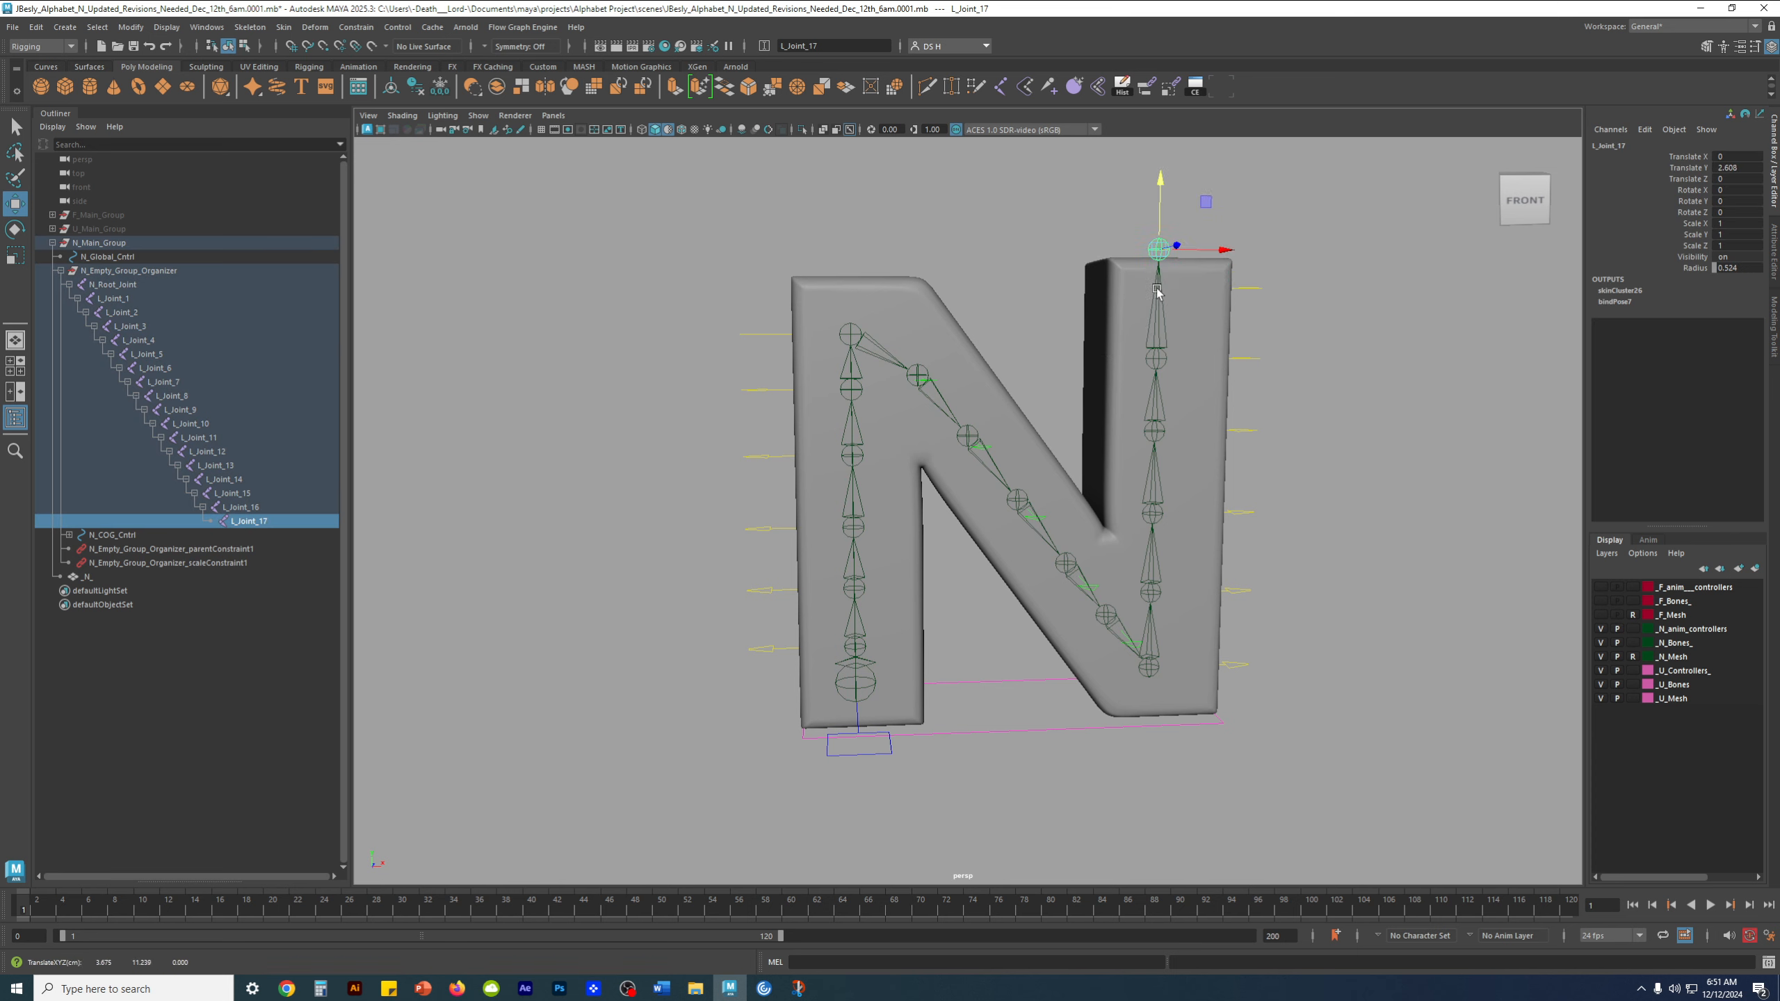
key("ctrl+z")
key("ctrl+z")
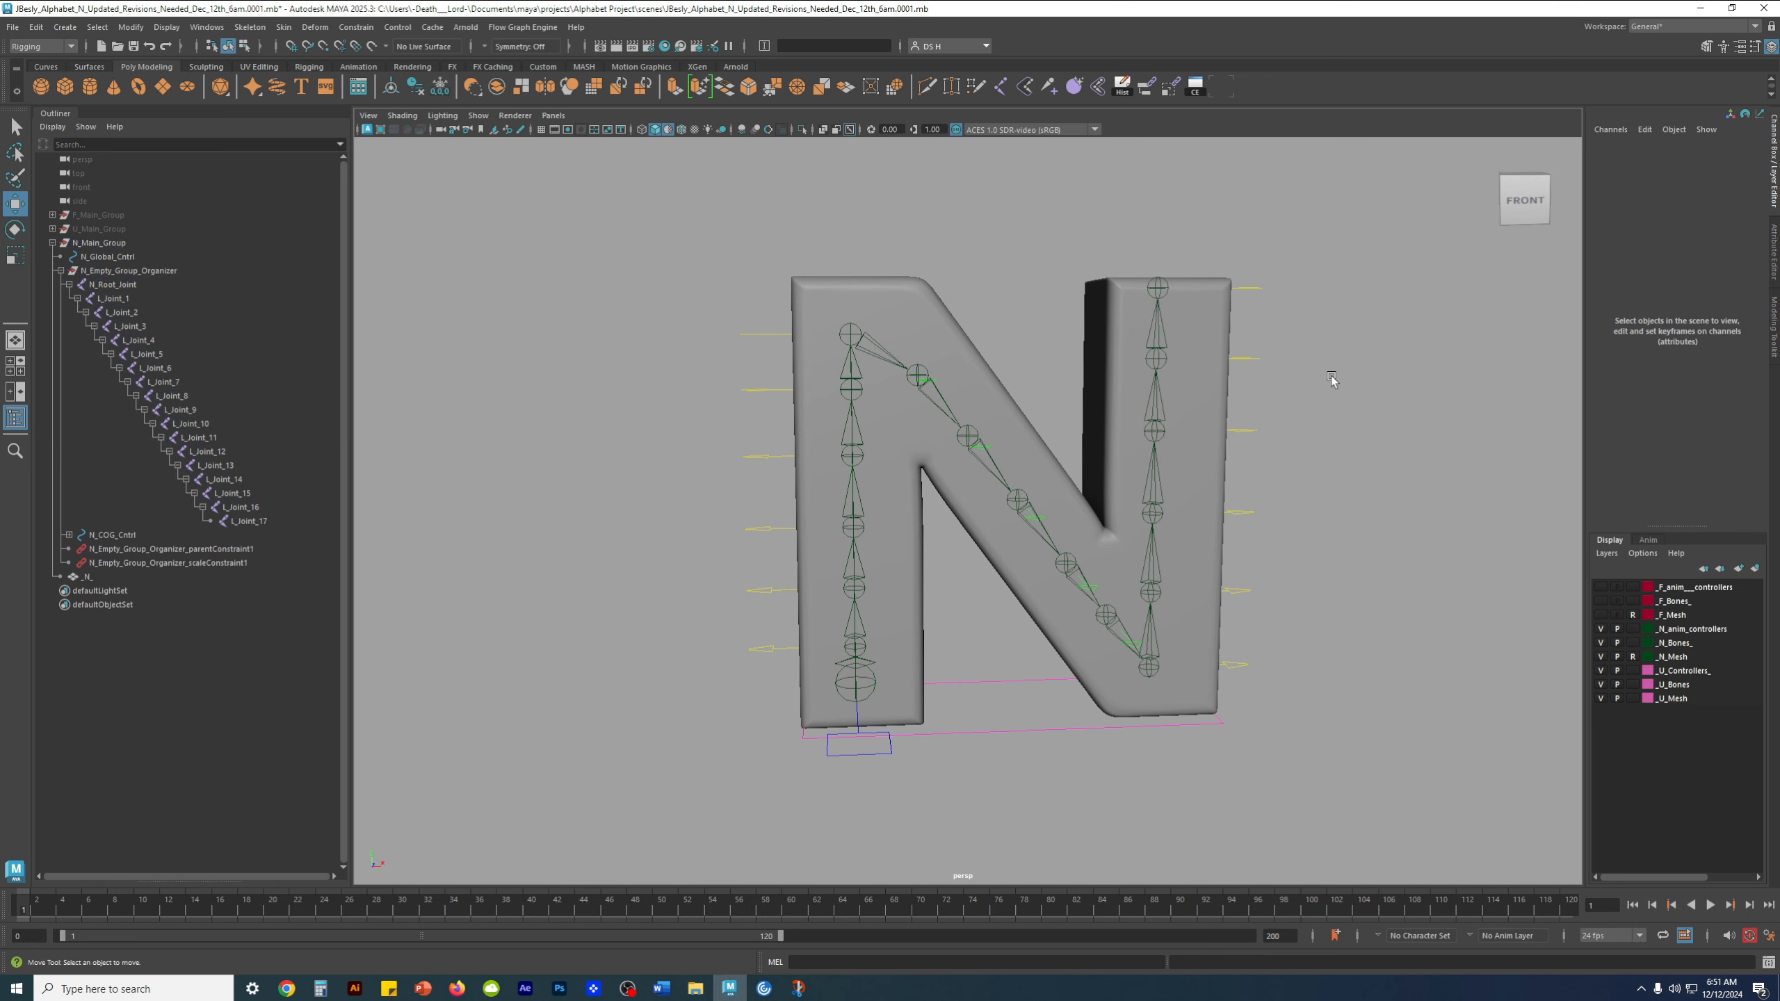
Test-rotate L_Joint_16 on the N's right leg and clear the selection
left_click(1154, 360)
key("e")
mouse_move(1111, 309)
left_mouse_down()
mouse_move(1091, 359)
mouse_move(1129, 307)
left_mouse_up()
left_click(1292, 365)
Turn on multisample anti-aliasing for the viewport
left_click_drag(1292, 365, 1177, 381, "alt")
middle_click_drag(917, 266, 869, 301, "alt")
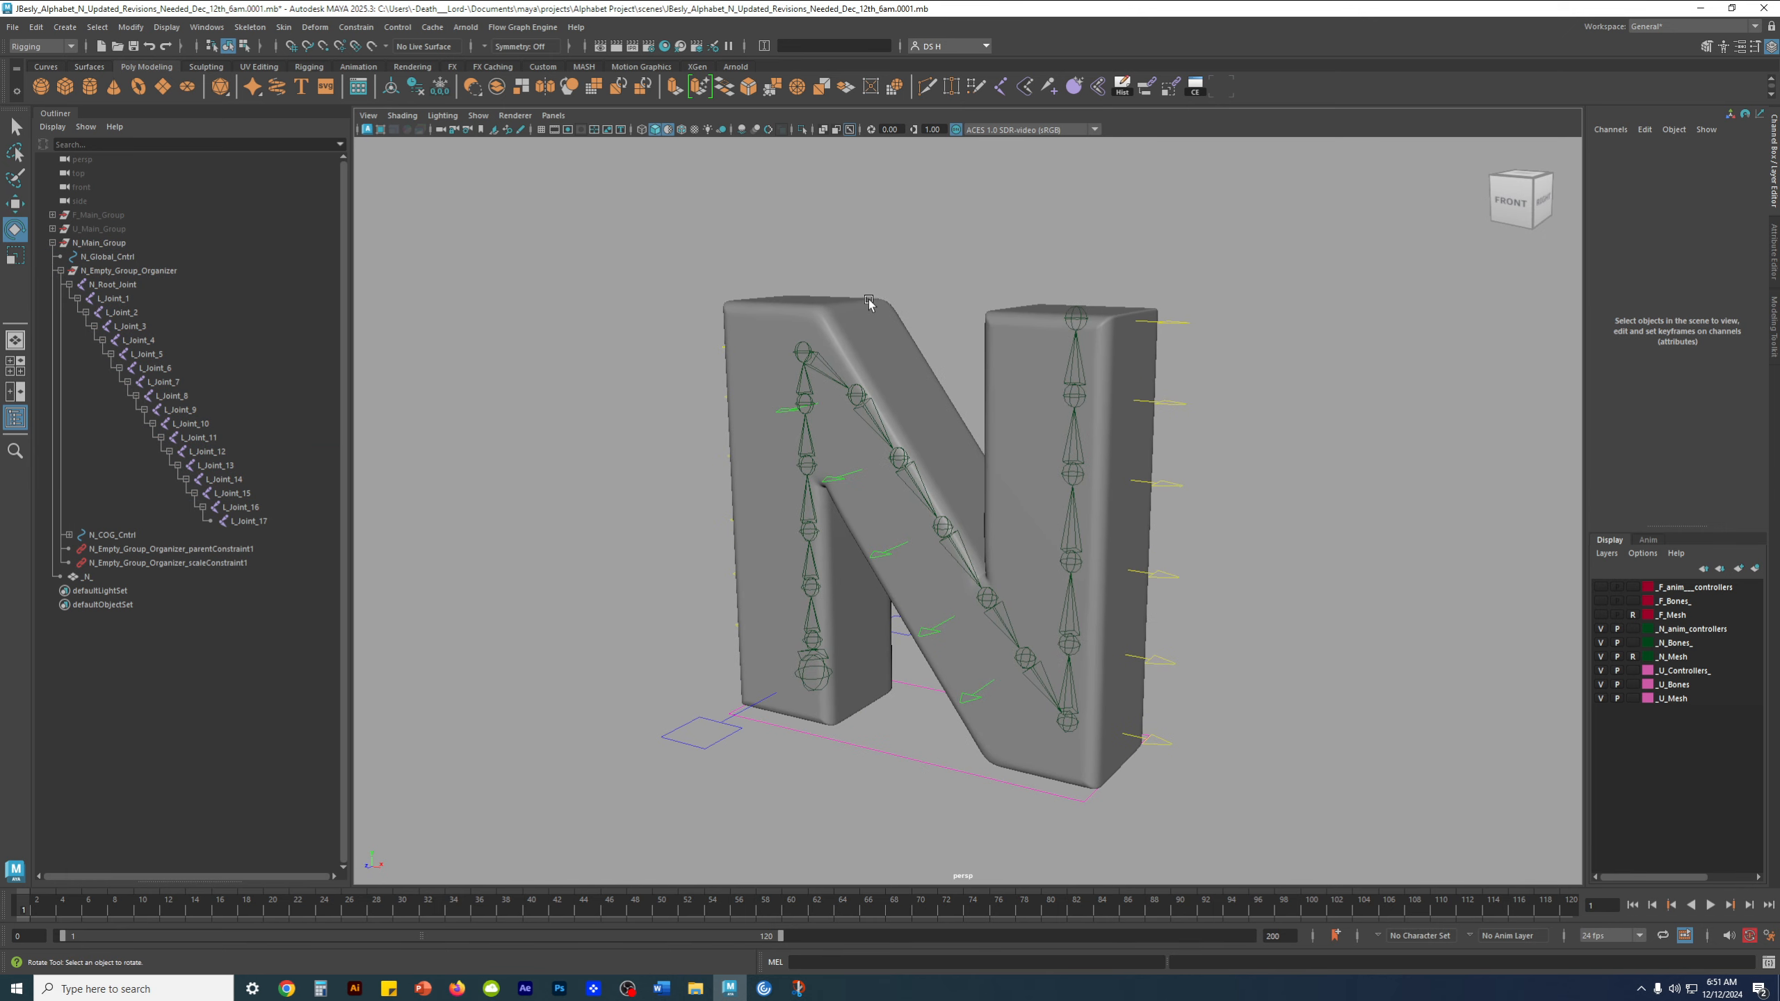
left_click(768, 132)
scroll(867, 578, "down", 2)
left_click_drag(925, 562, 869, 557, "alt")
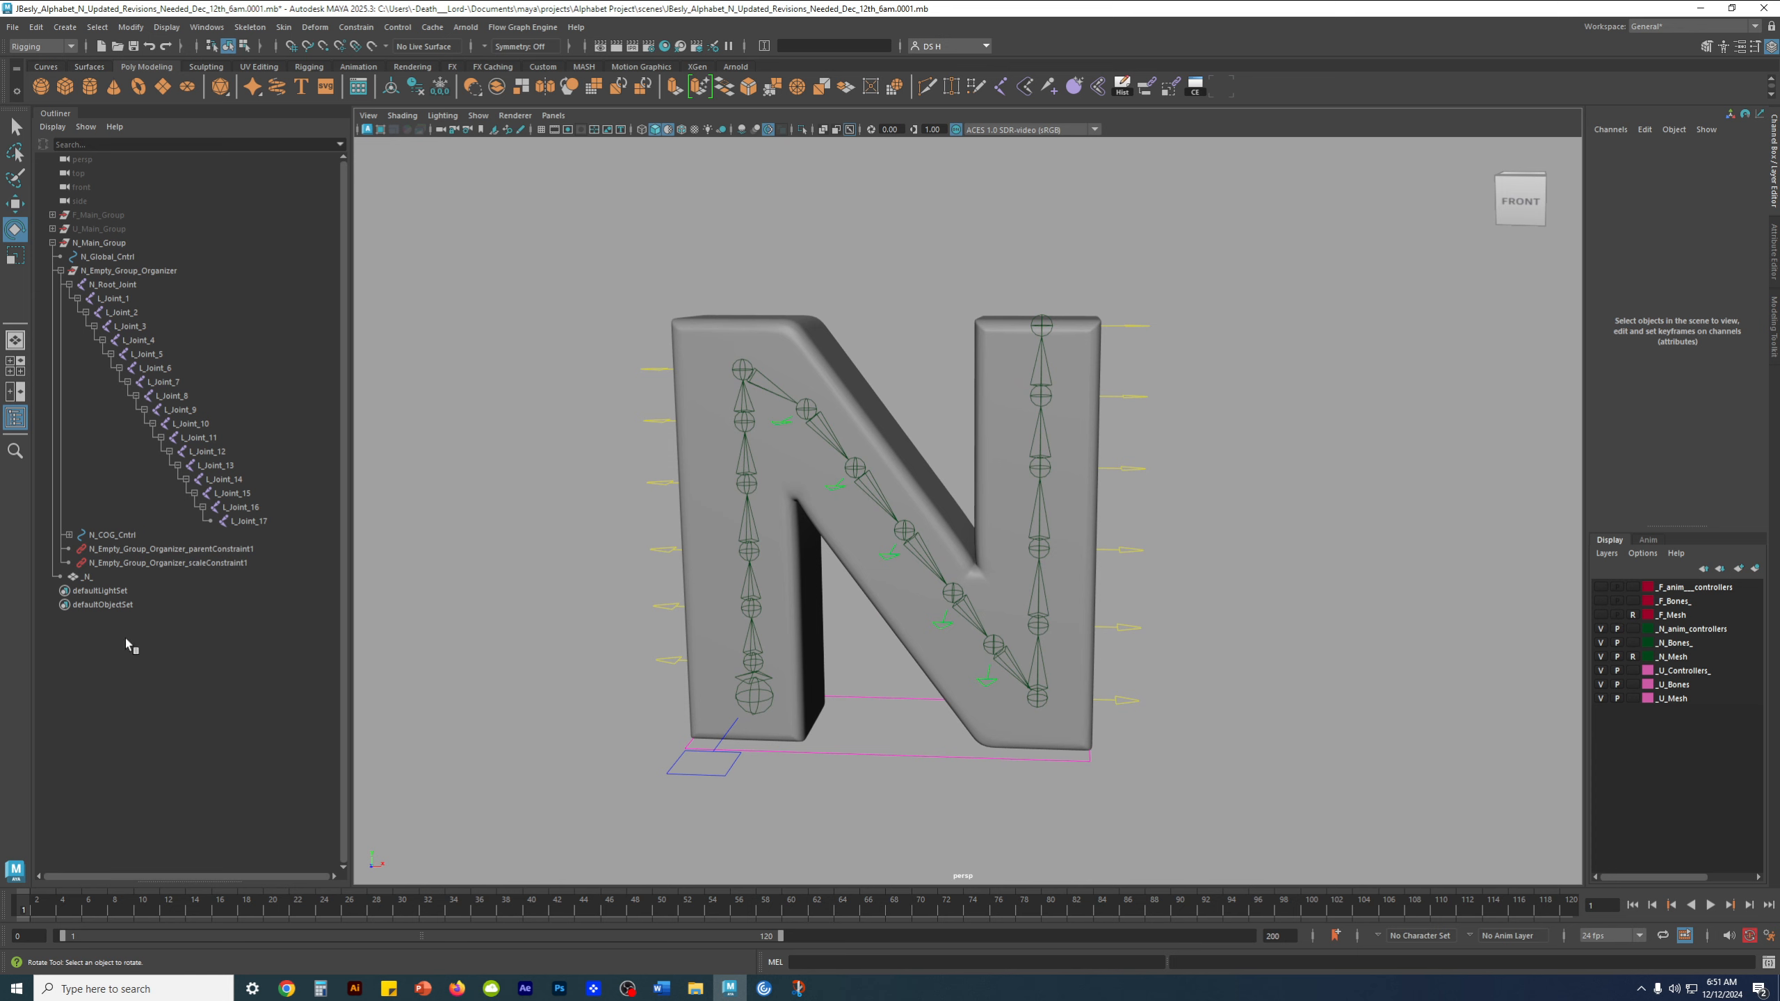
Apply a Delta Mush deformer with 100 smoothing iterations to the _N_ mesh, close its options and clear the selection
left_click(97, 581)
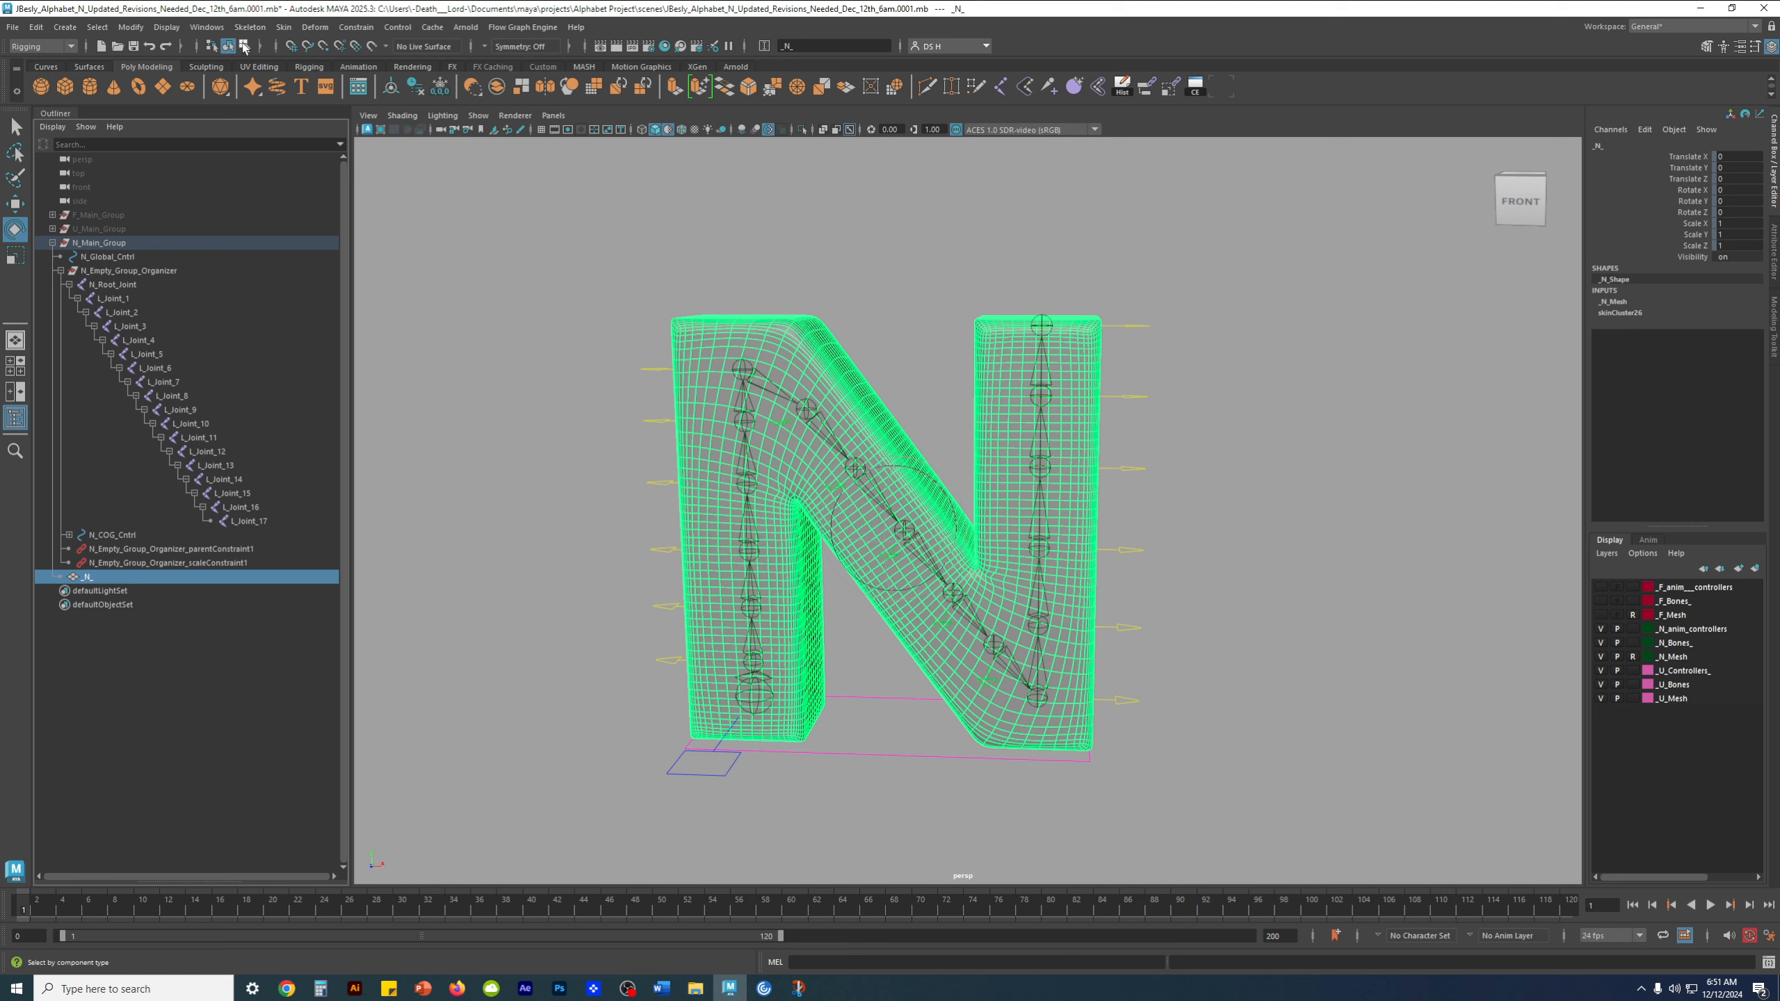
left_click(309, 27)
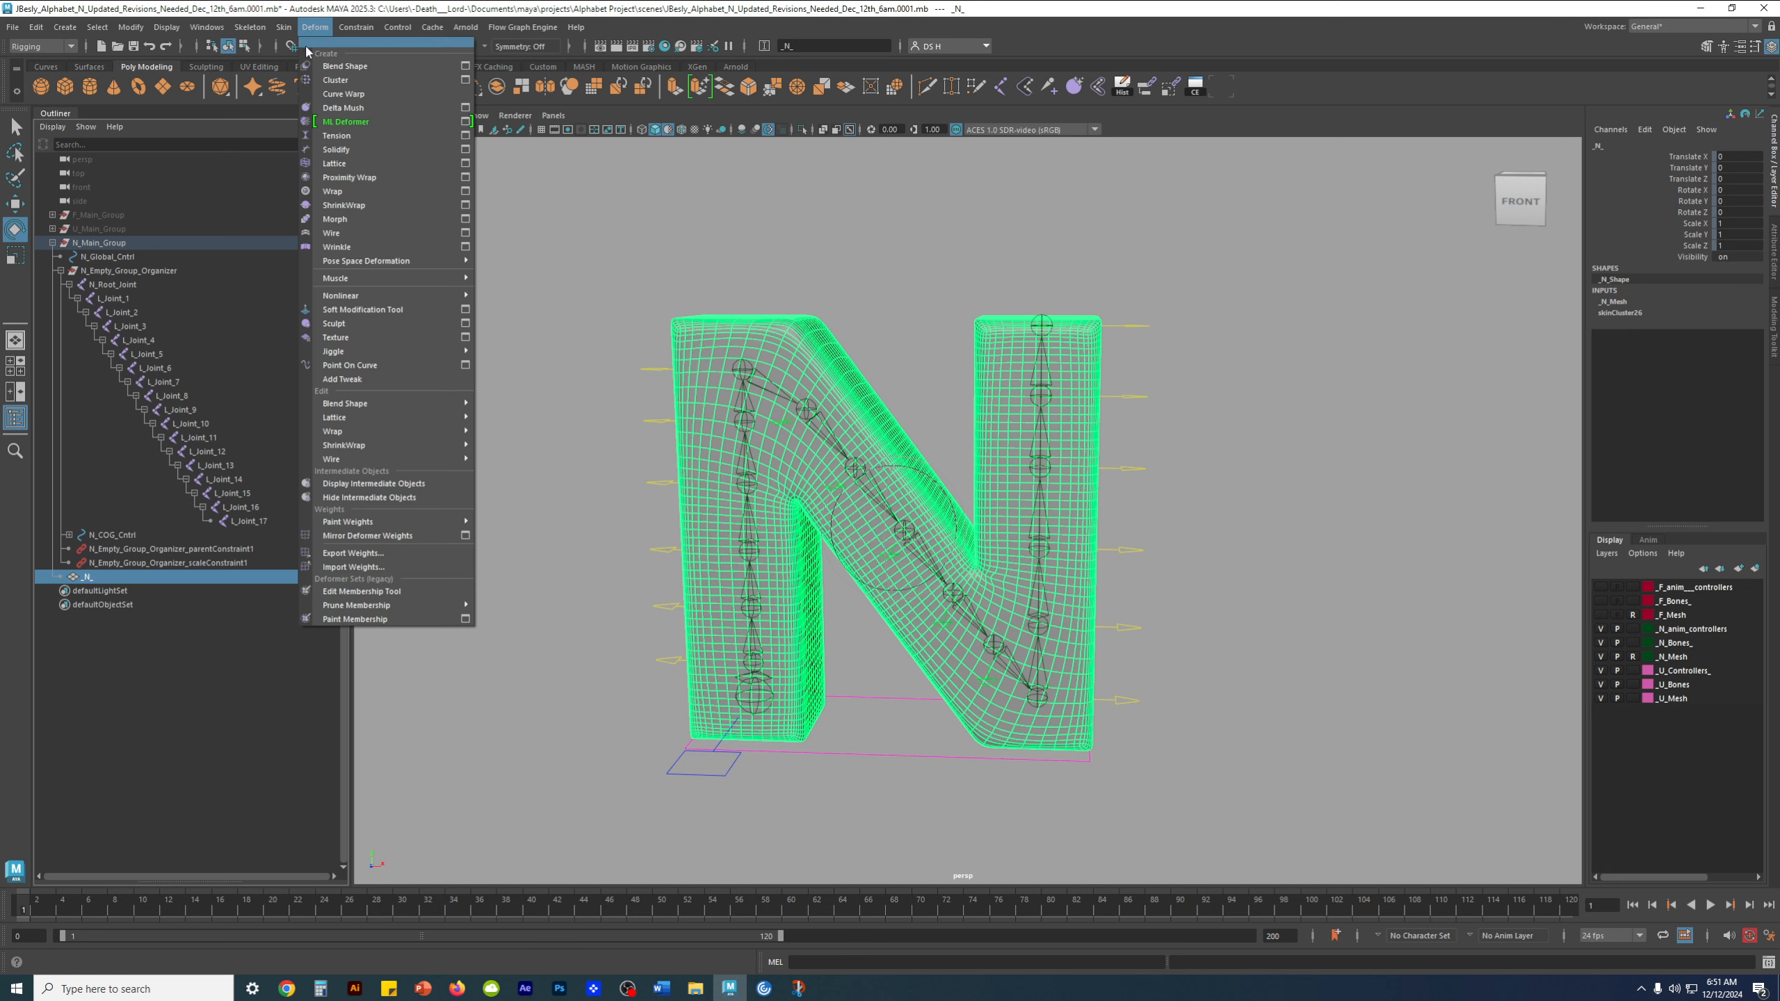
left_click(465, 107)
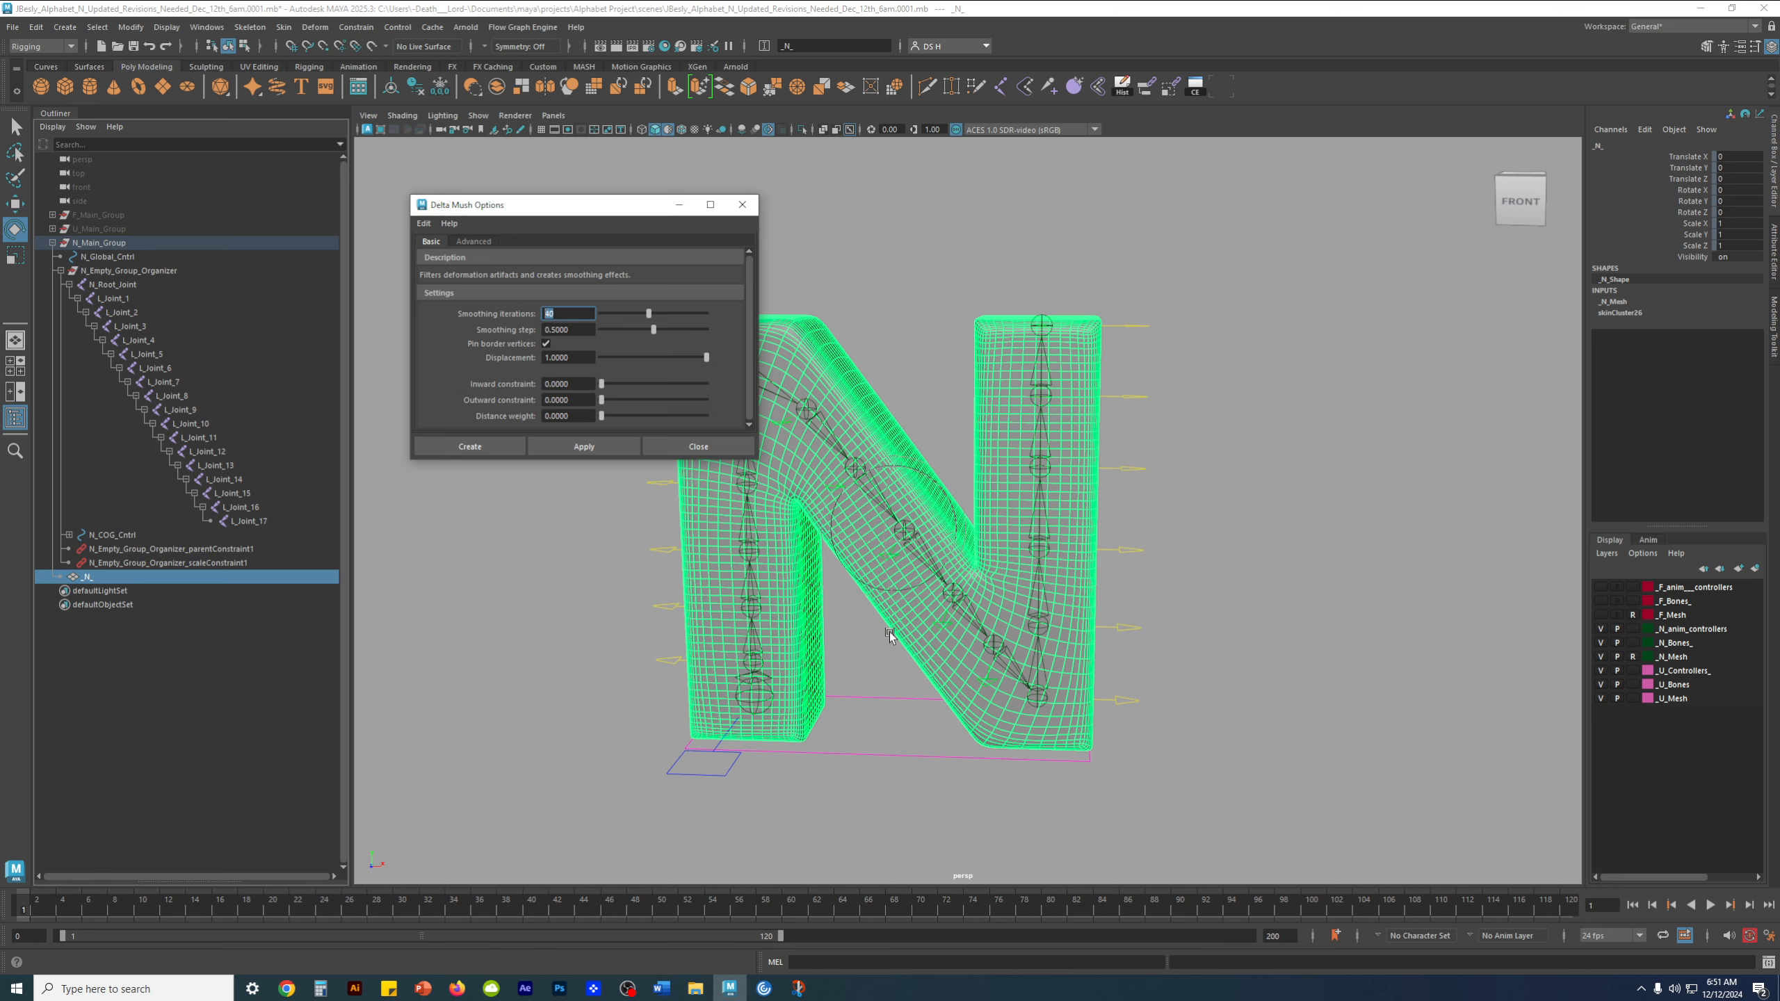
scroll(978, 582, "up", 3)
scroll(982, 595, "up", 2)
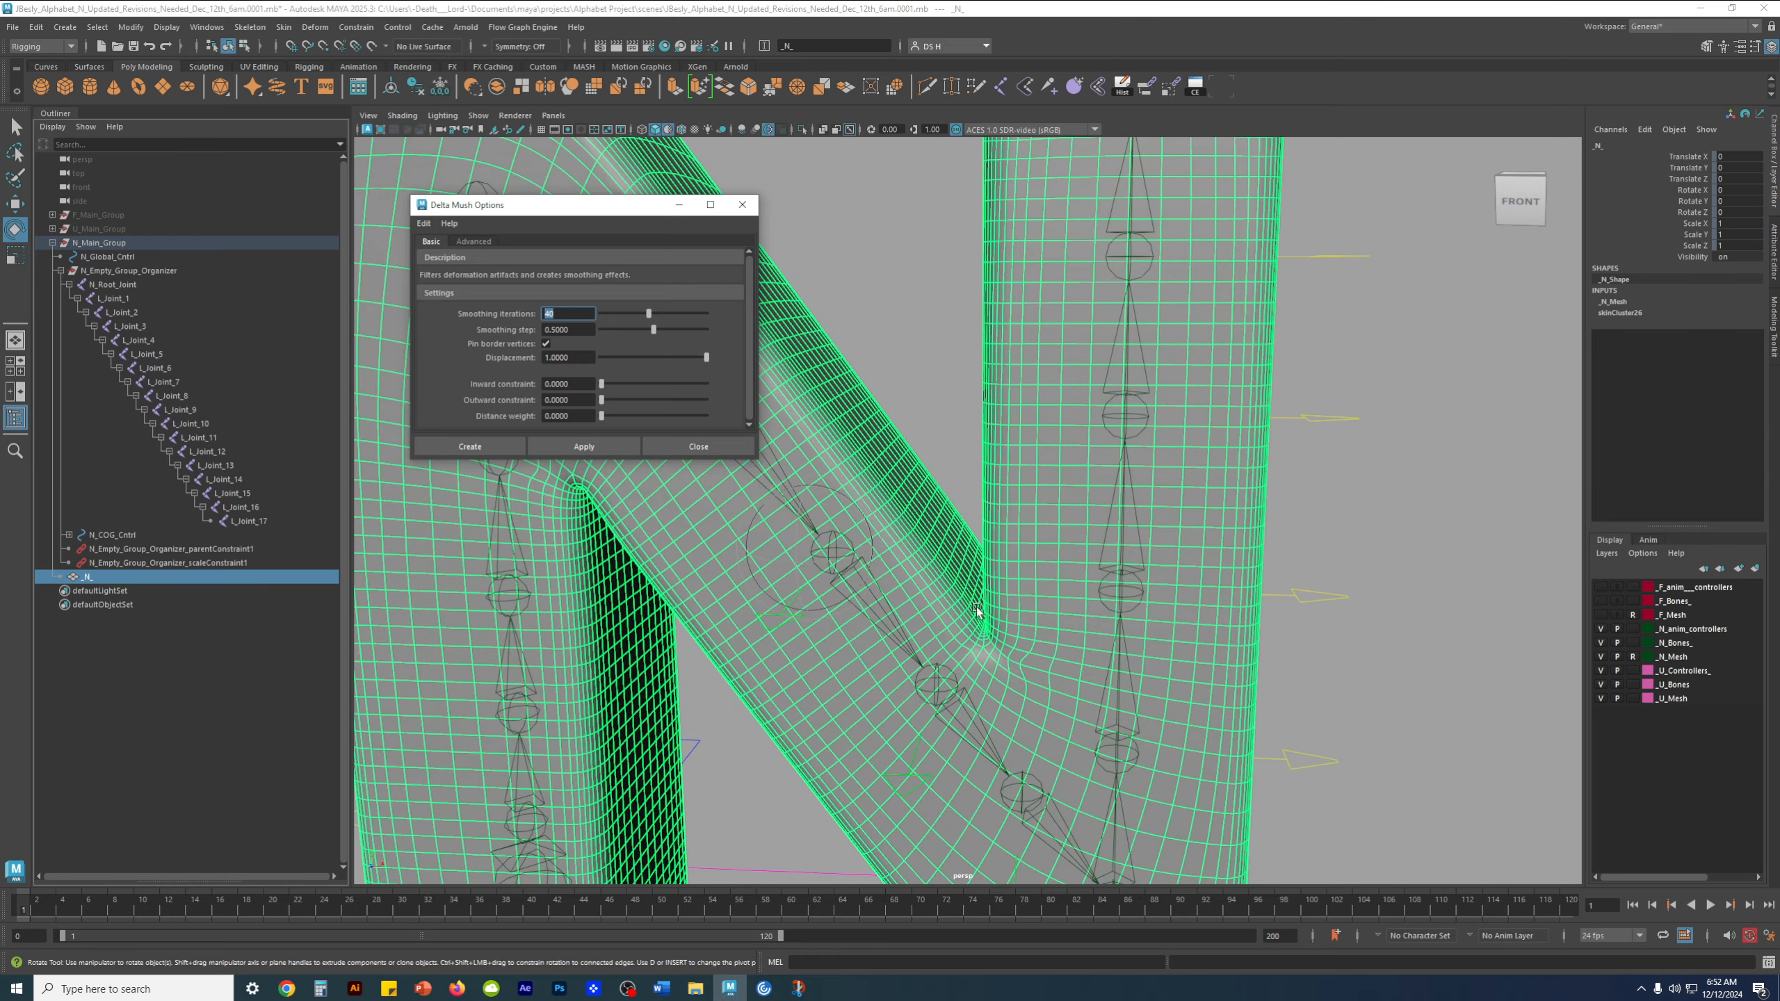
scroll(1053, 609, "down", 4)
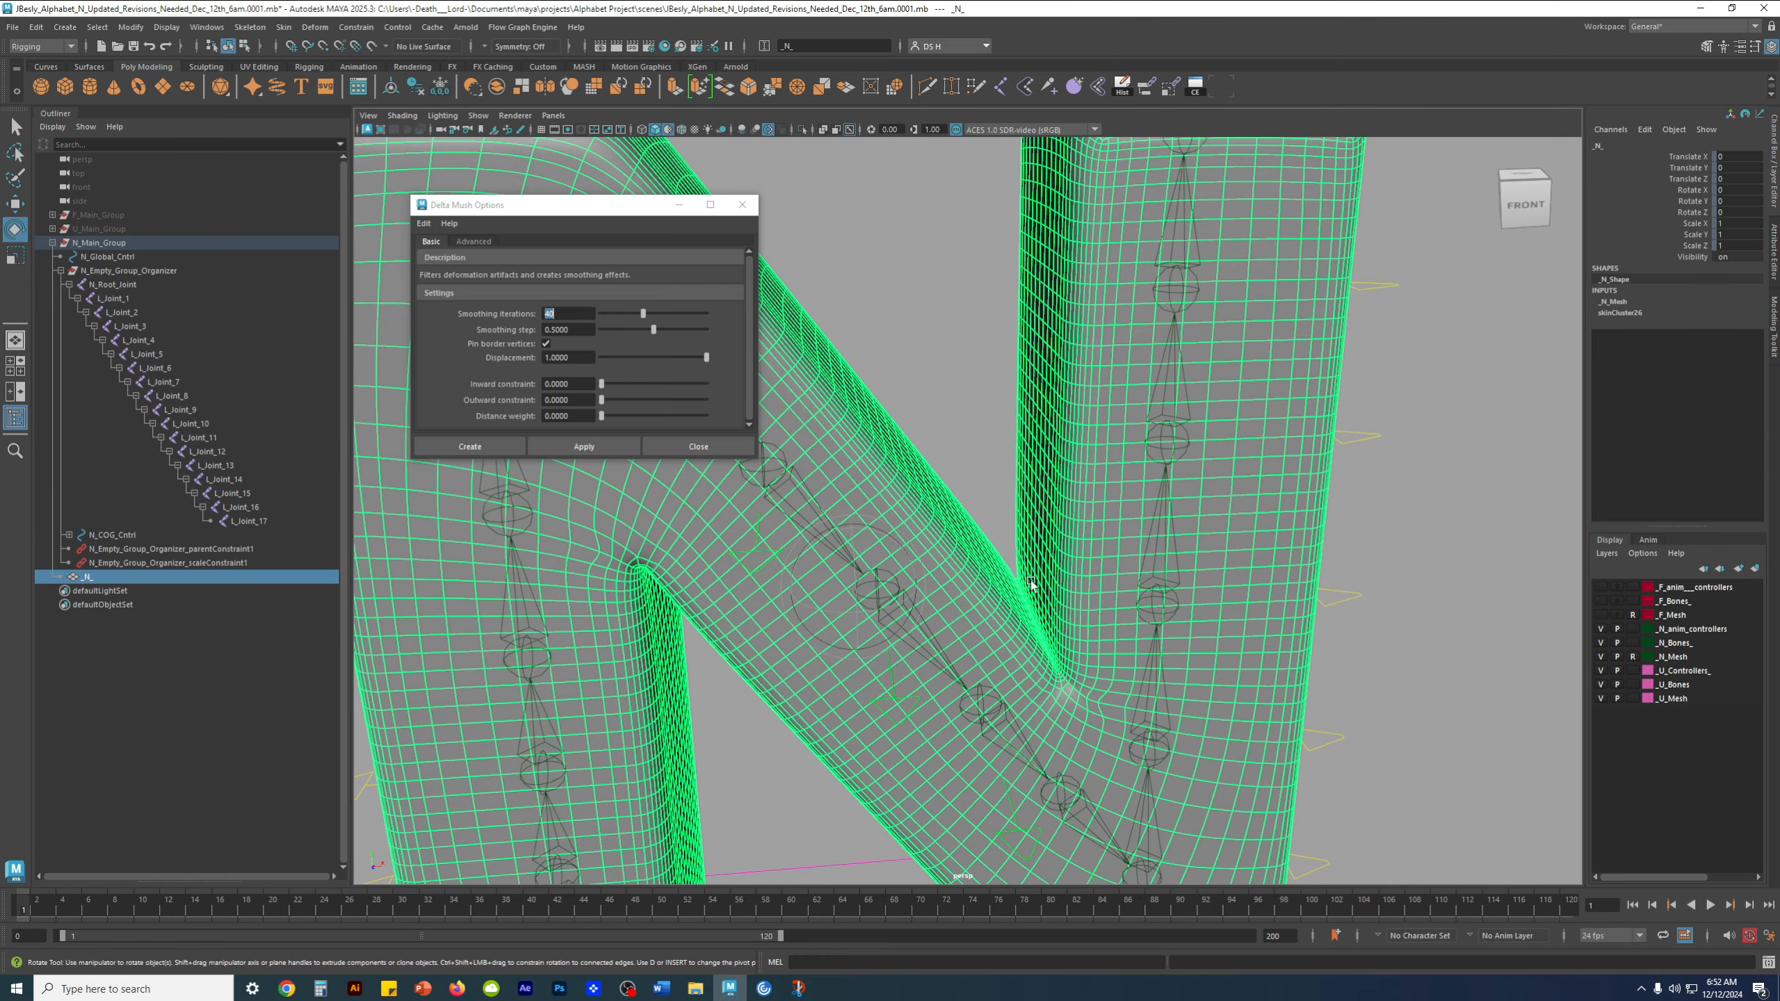
scroll(1078, 657, "down", 1)
left_click_drag(576, 315, 436, 313)
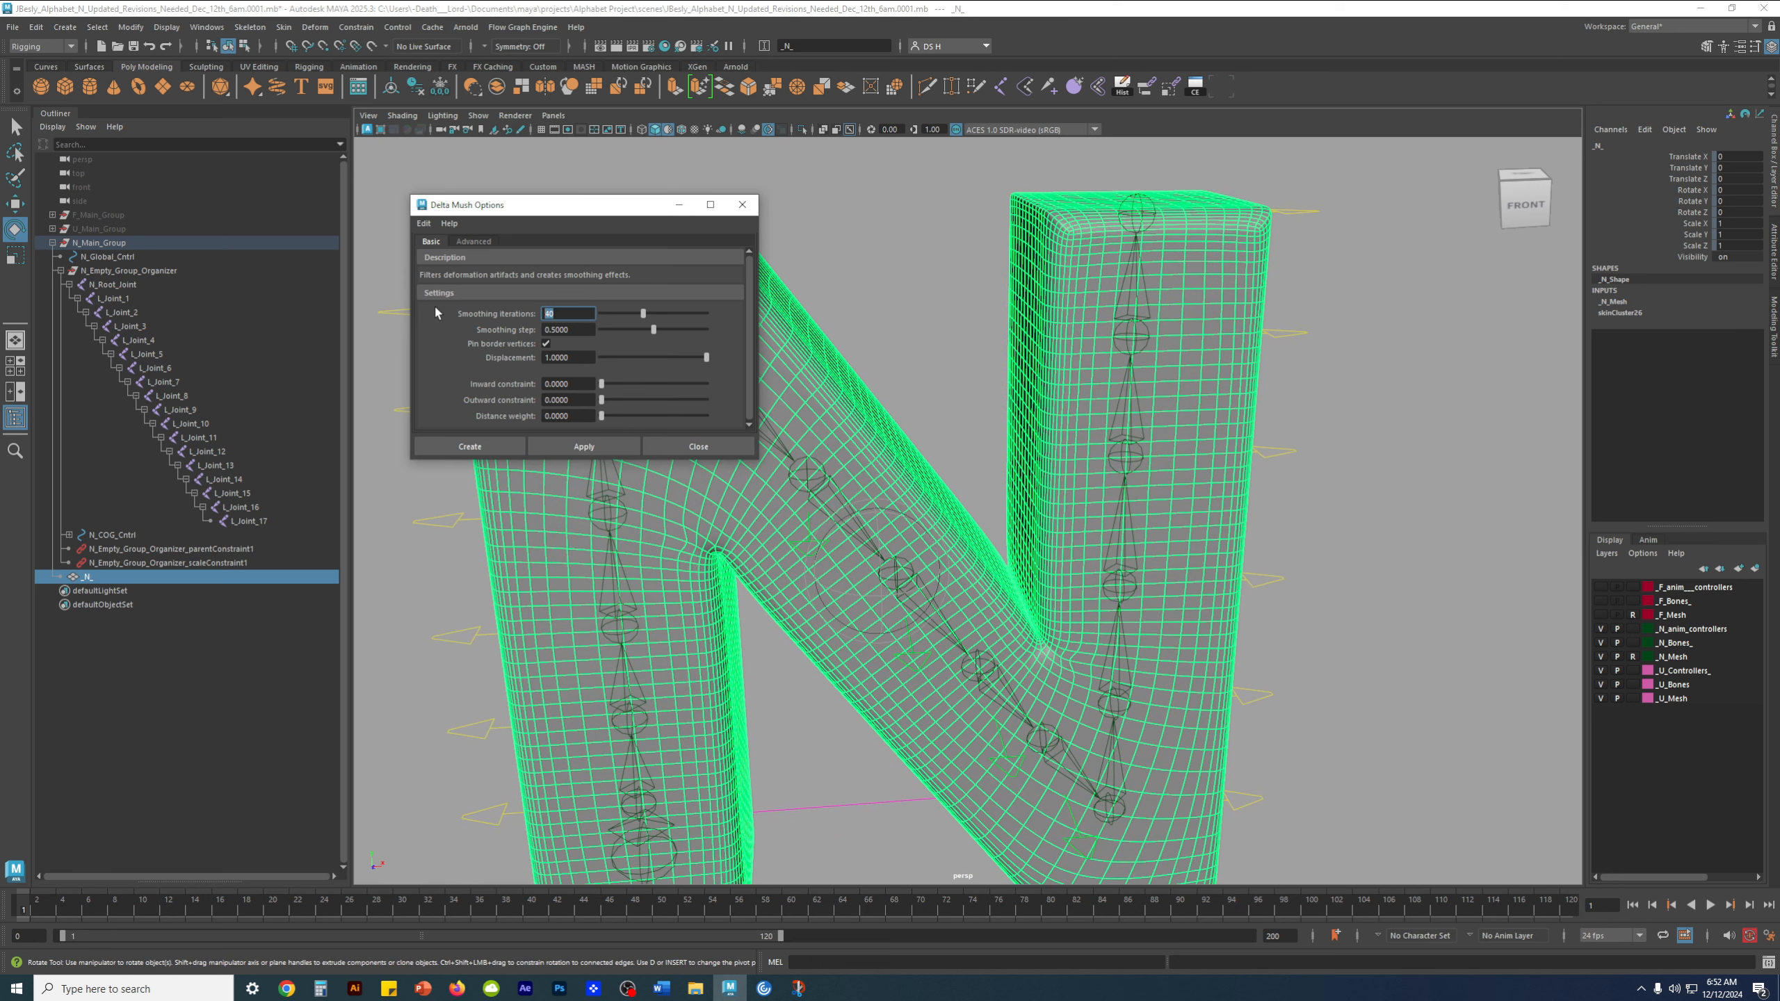
type("100")
left_click(581, 447)
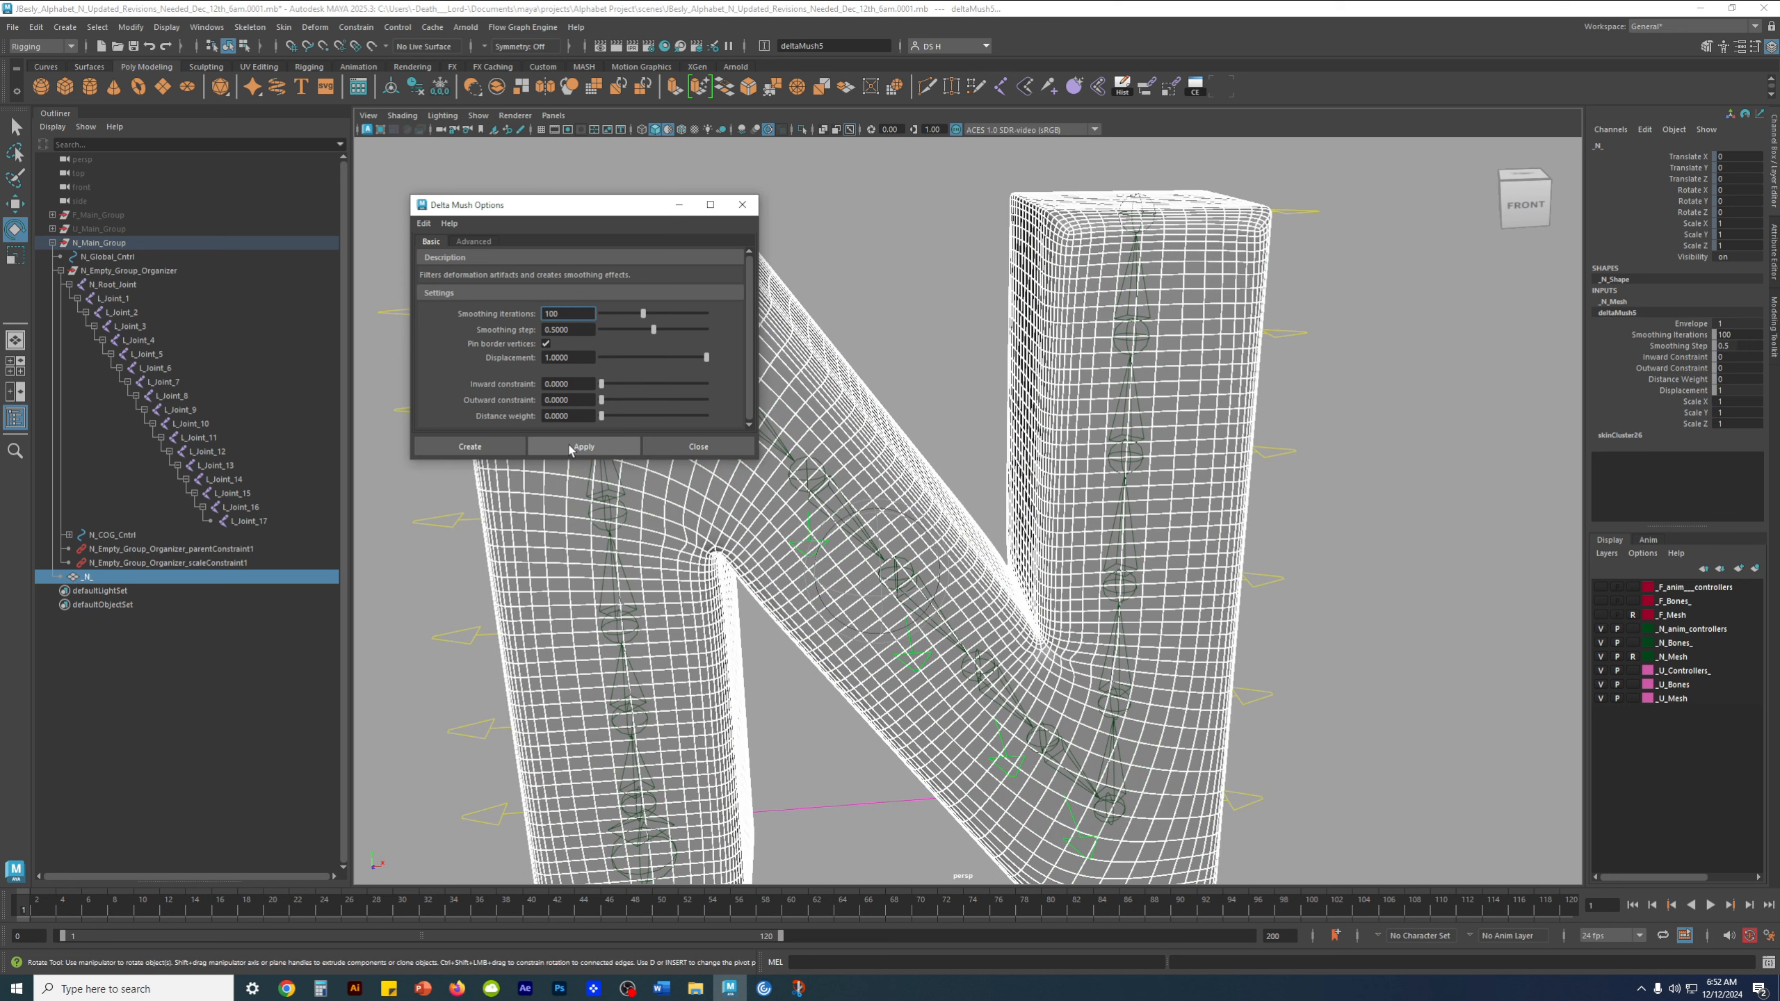
left_click(732, 443)
left_click(1423, 402)
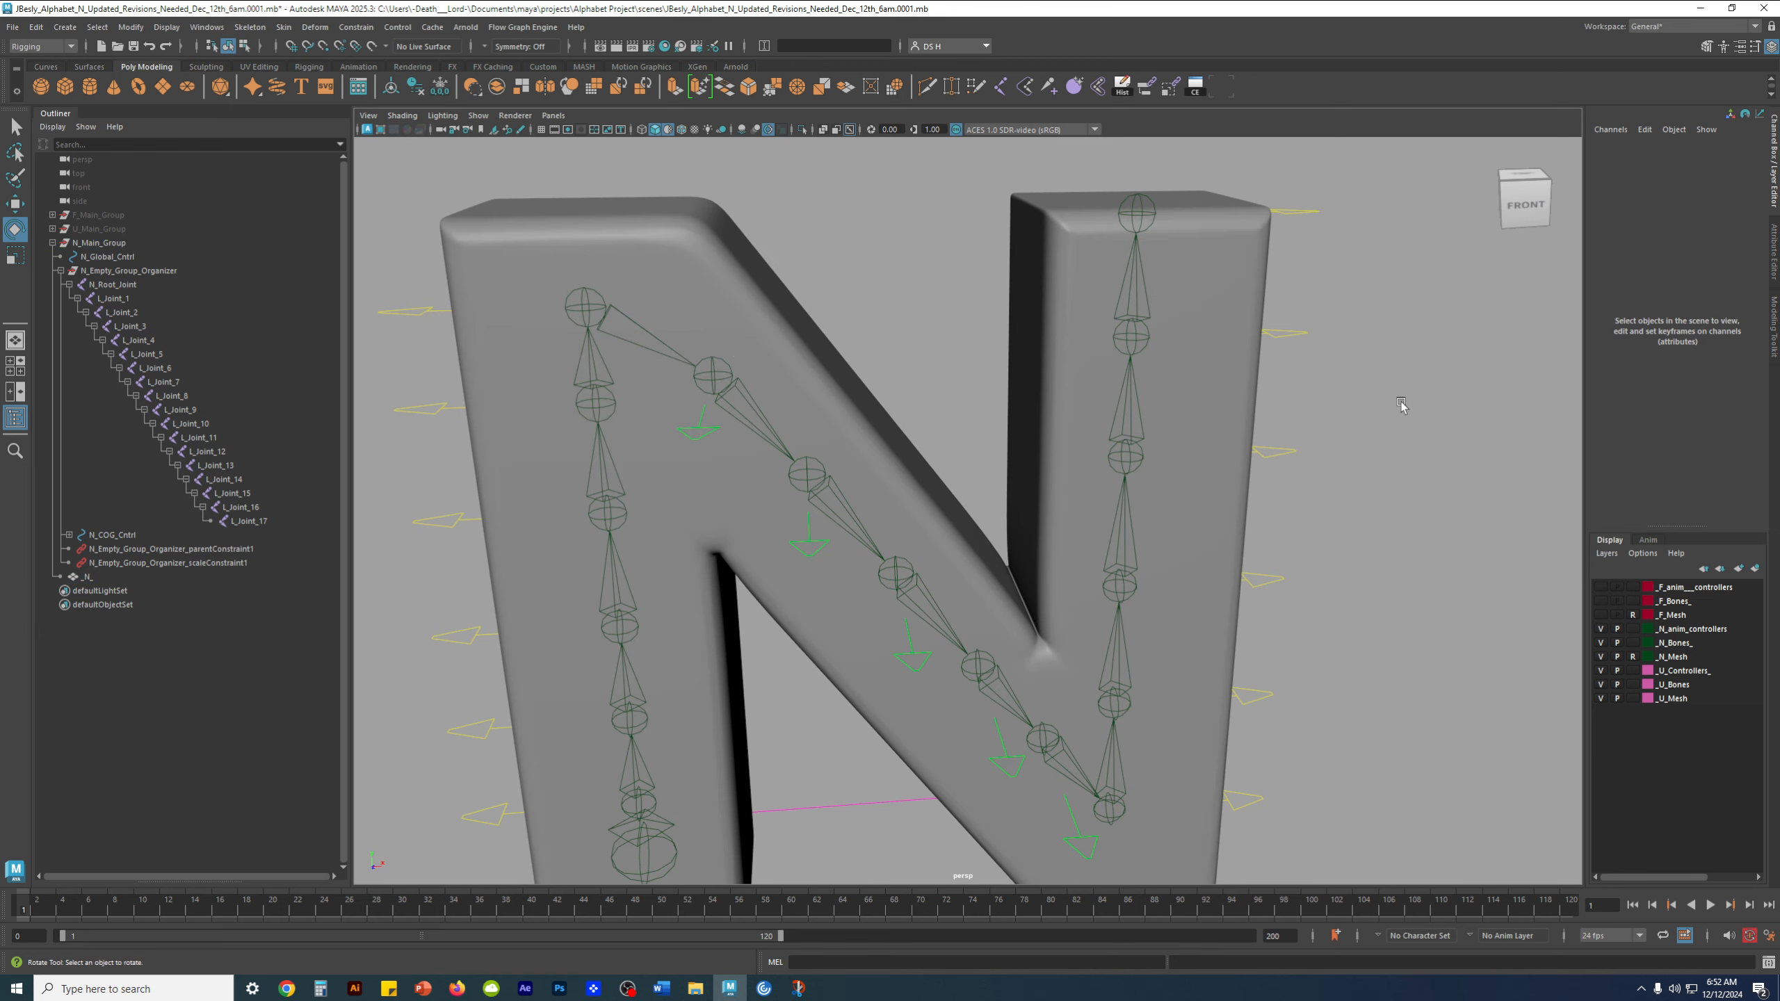
Examine the delta mush and skin cluster inputs of the _N_ mesh and the available skinning commands, and clear the selection
left_click(149, 577)
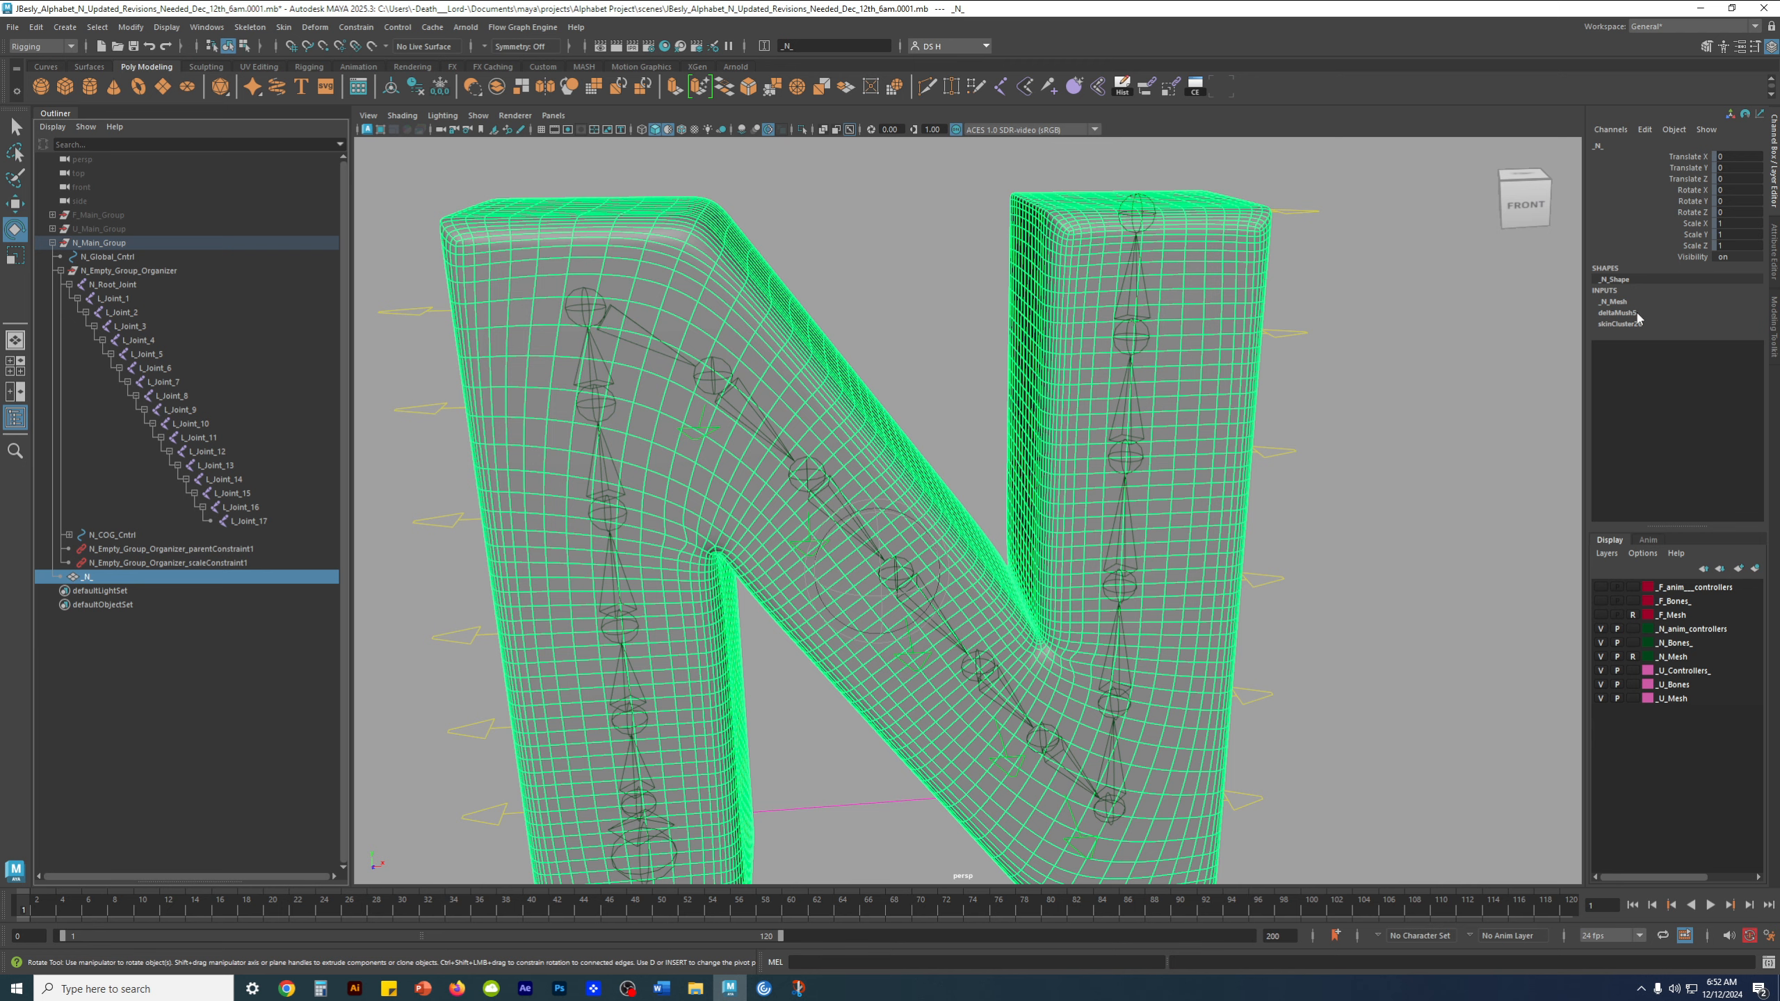
scroll(1359, 338, "down", 3)
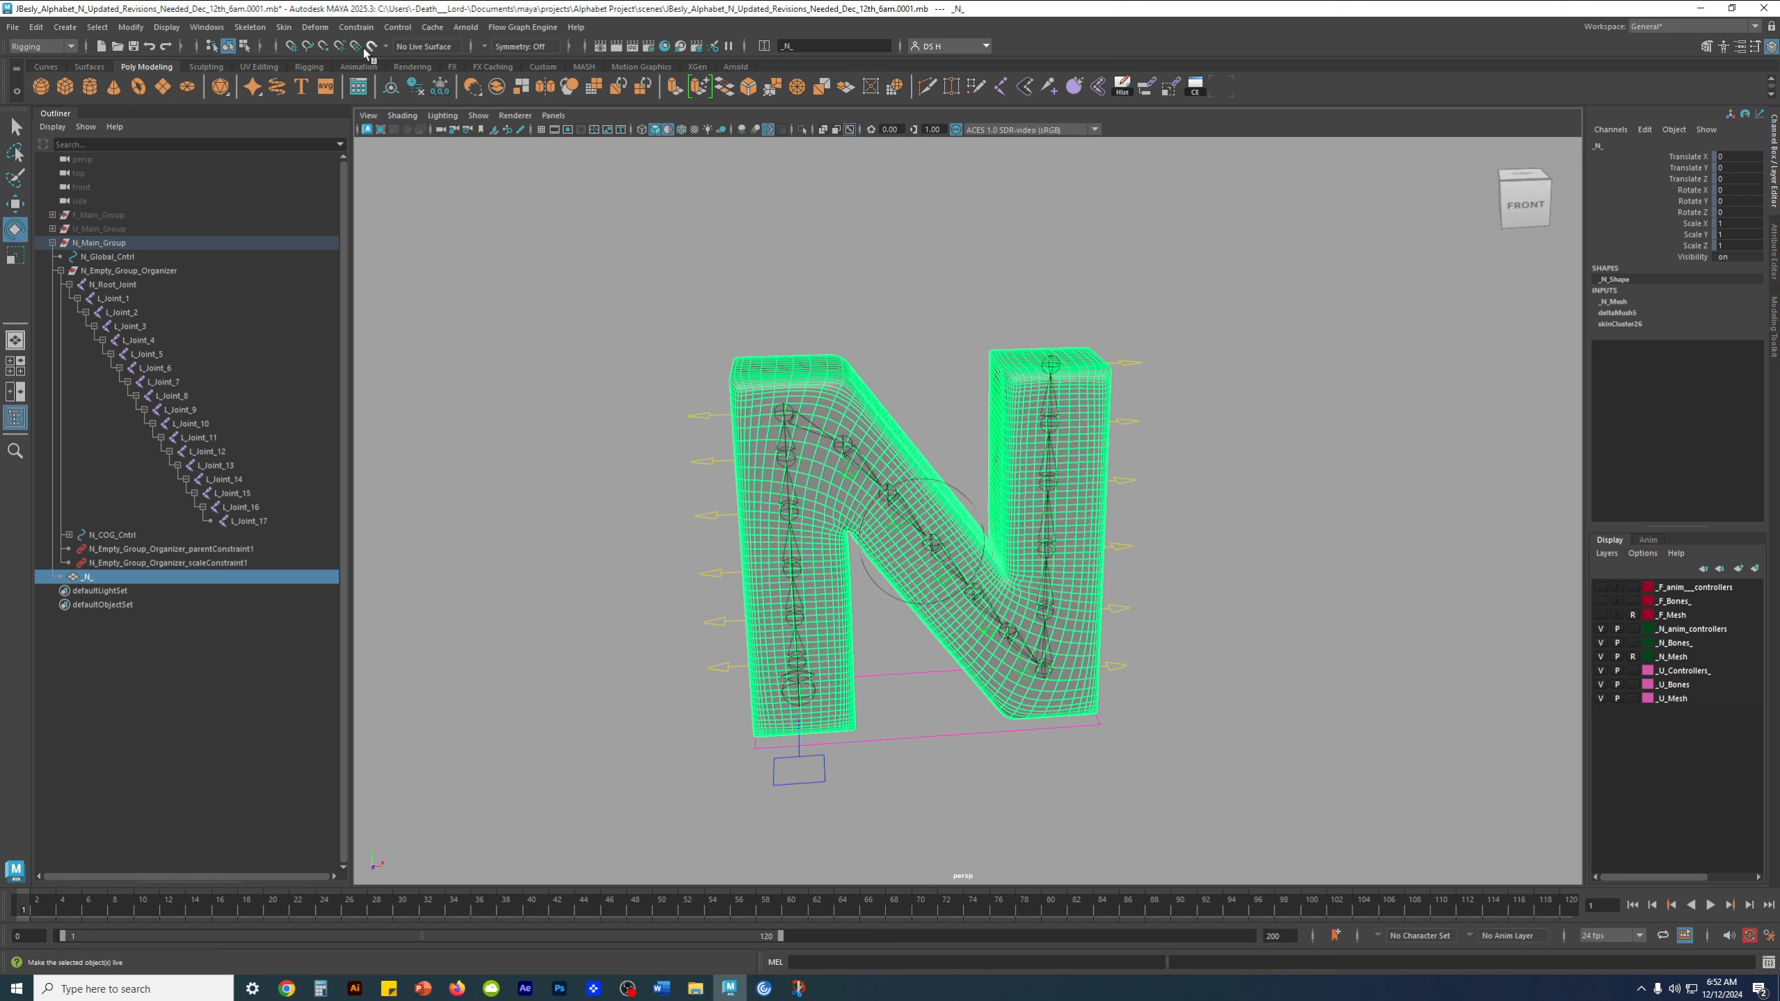
left_click(283, 26)
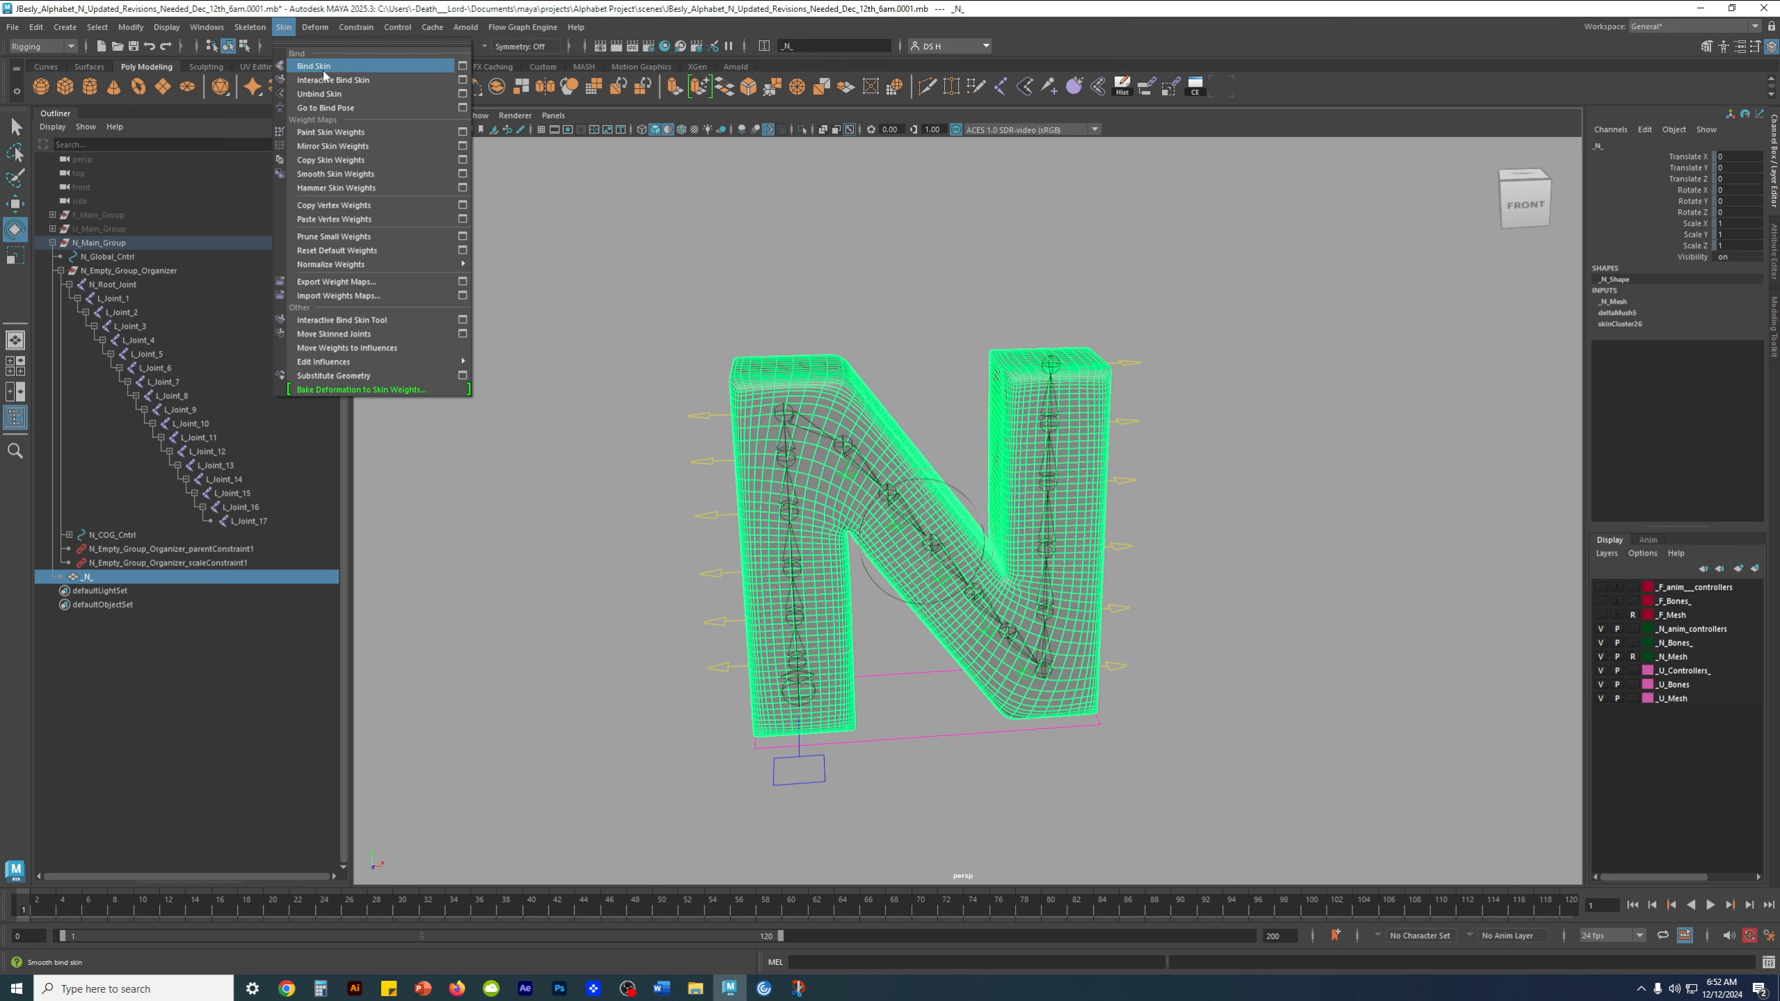
left_click(1432, 36)
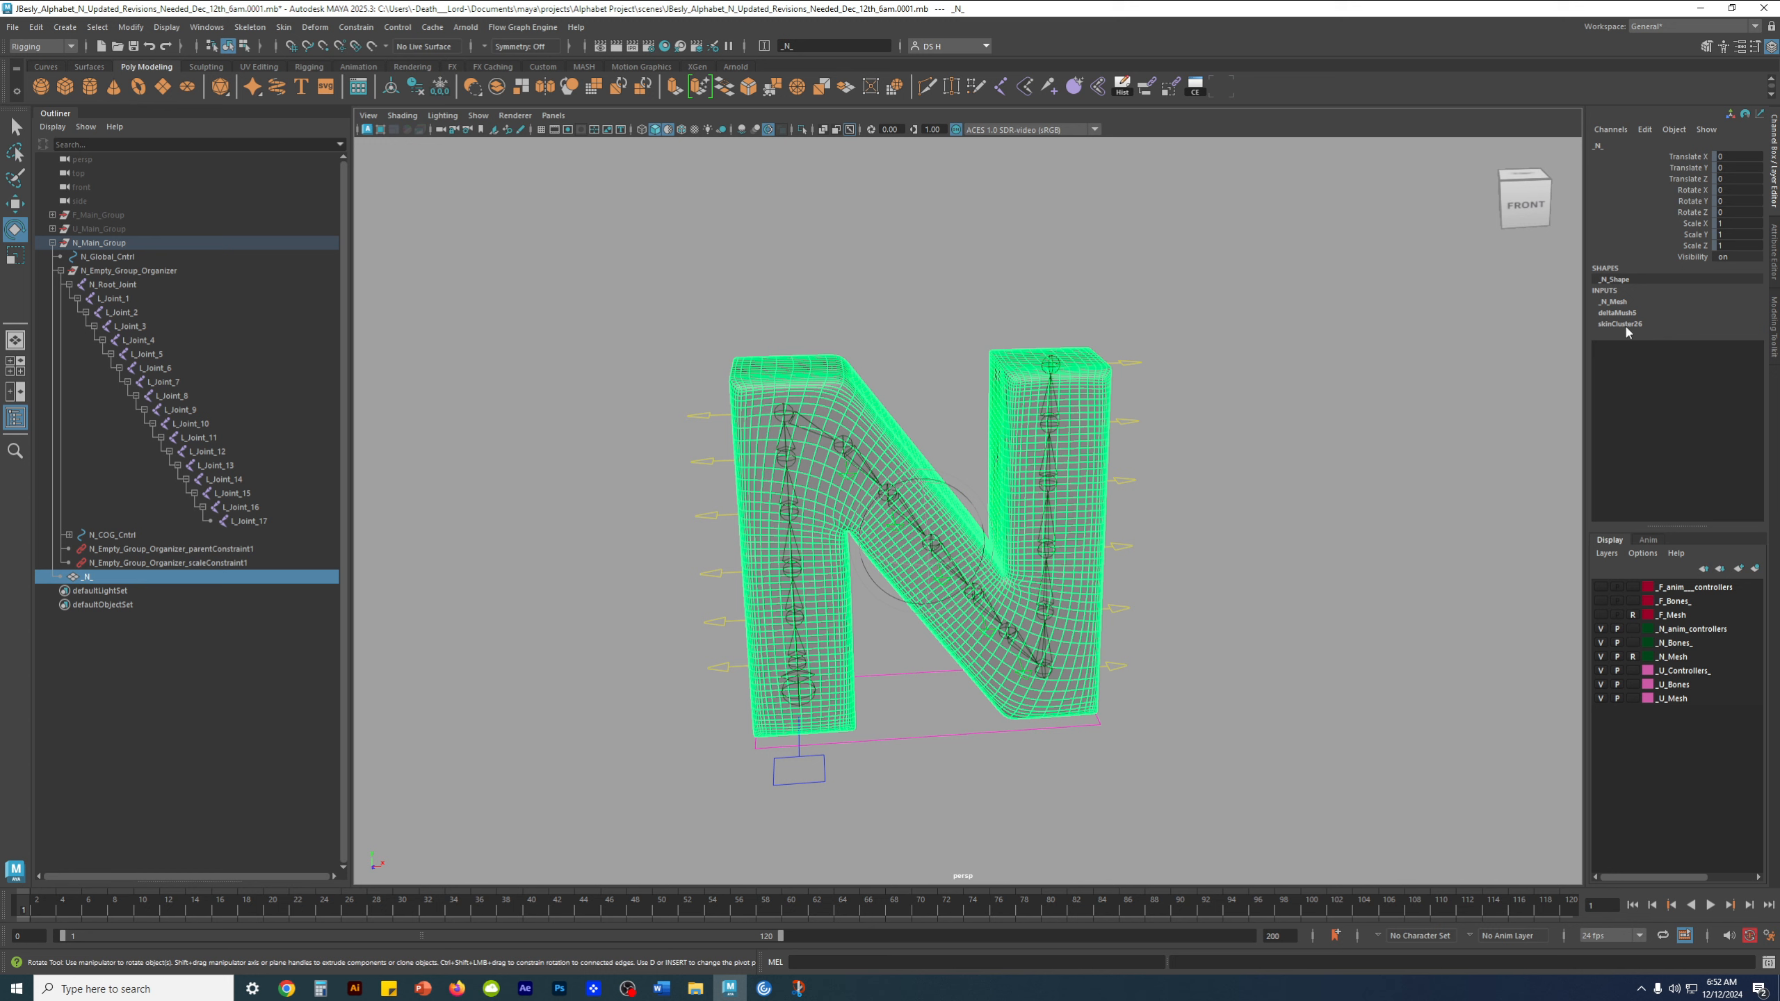
mouse_move(1256, 508)
right_mouse_down("alt")
mouse_move(1150, 489)
mouse_move(1259, 507)
right_mouse_up("alt")
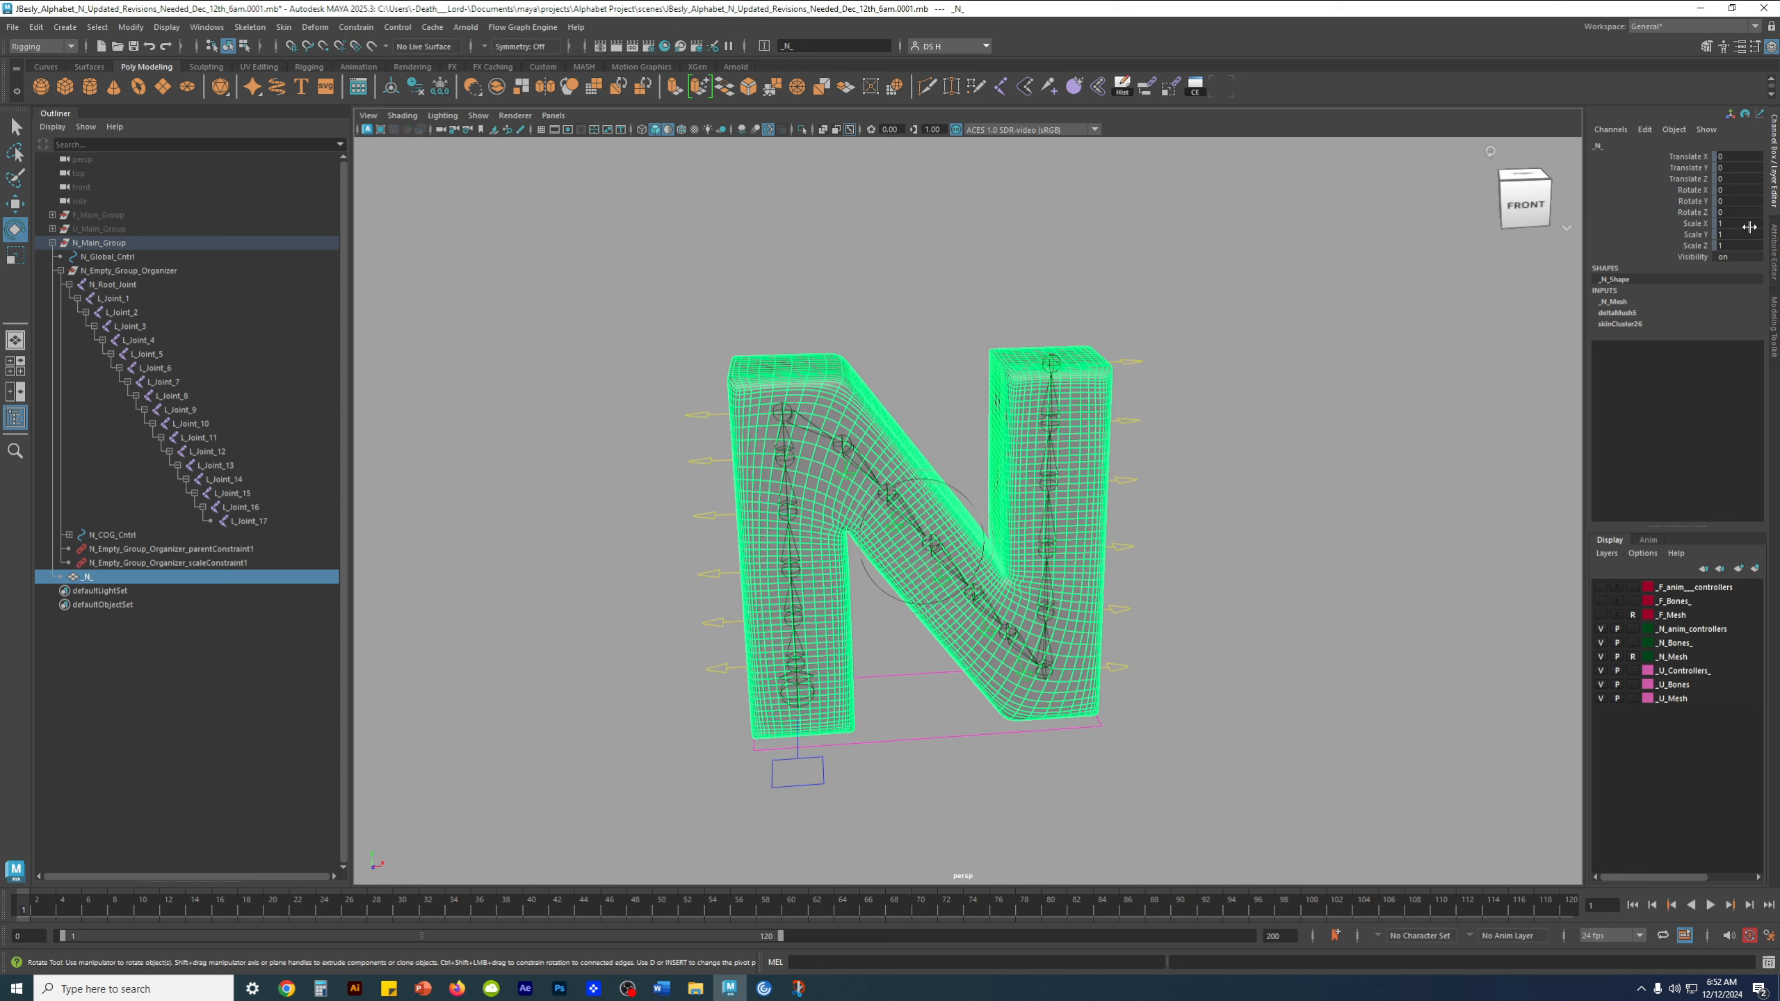
left_click_drag(1106, 528, 1130, 485, "alt")
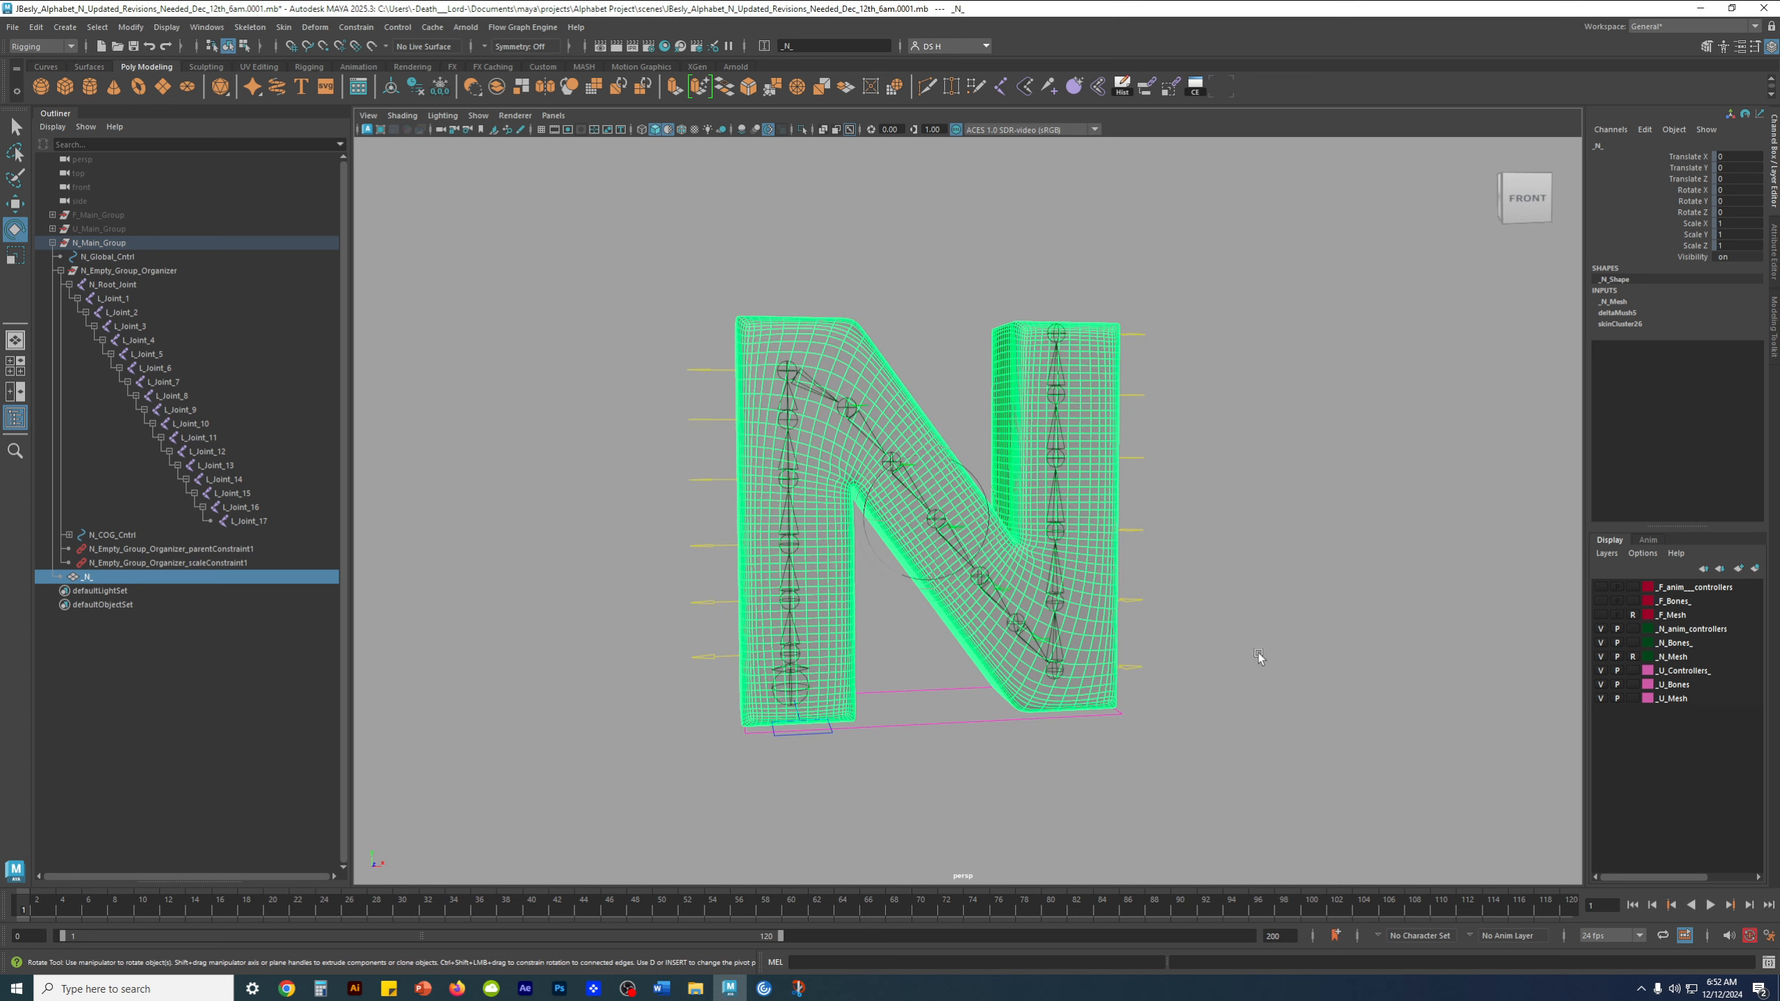
left_click(1257, 654)
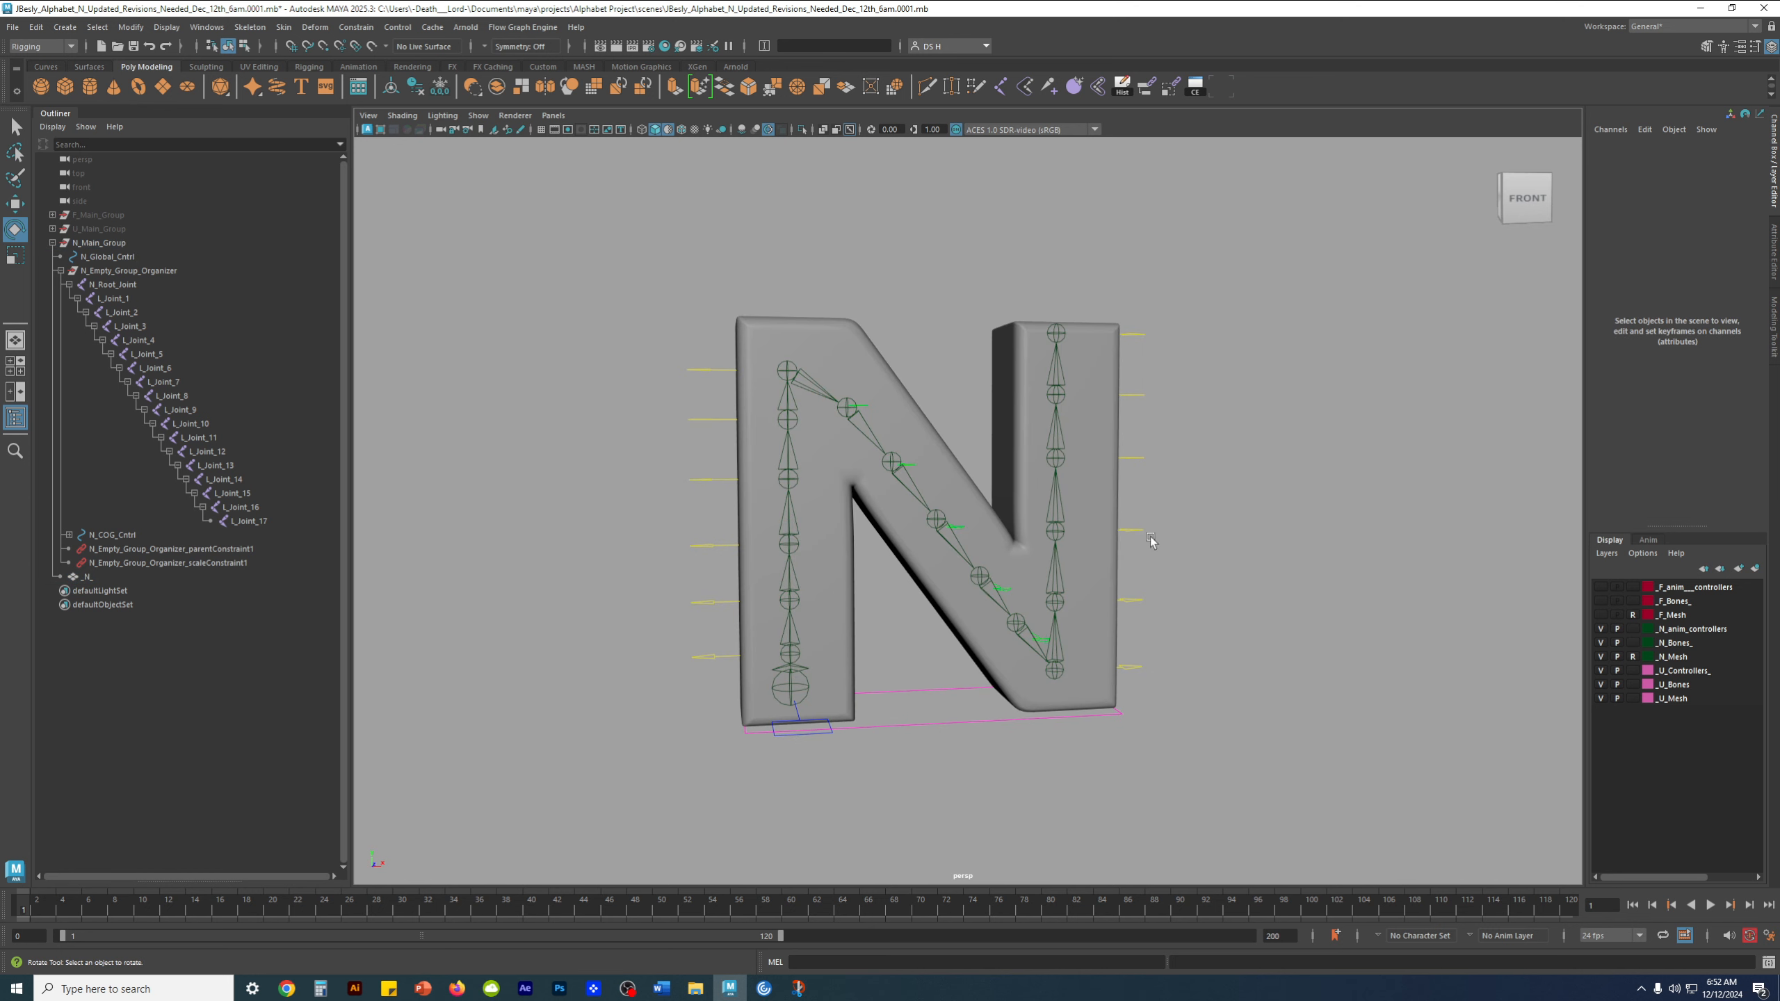
Select N_Right_cntrl_11 and expand the N_COG_Cntrl hierarchy to show its controls
left_click_drag(1125, 471, 1017, 396, "alt")
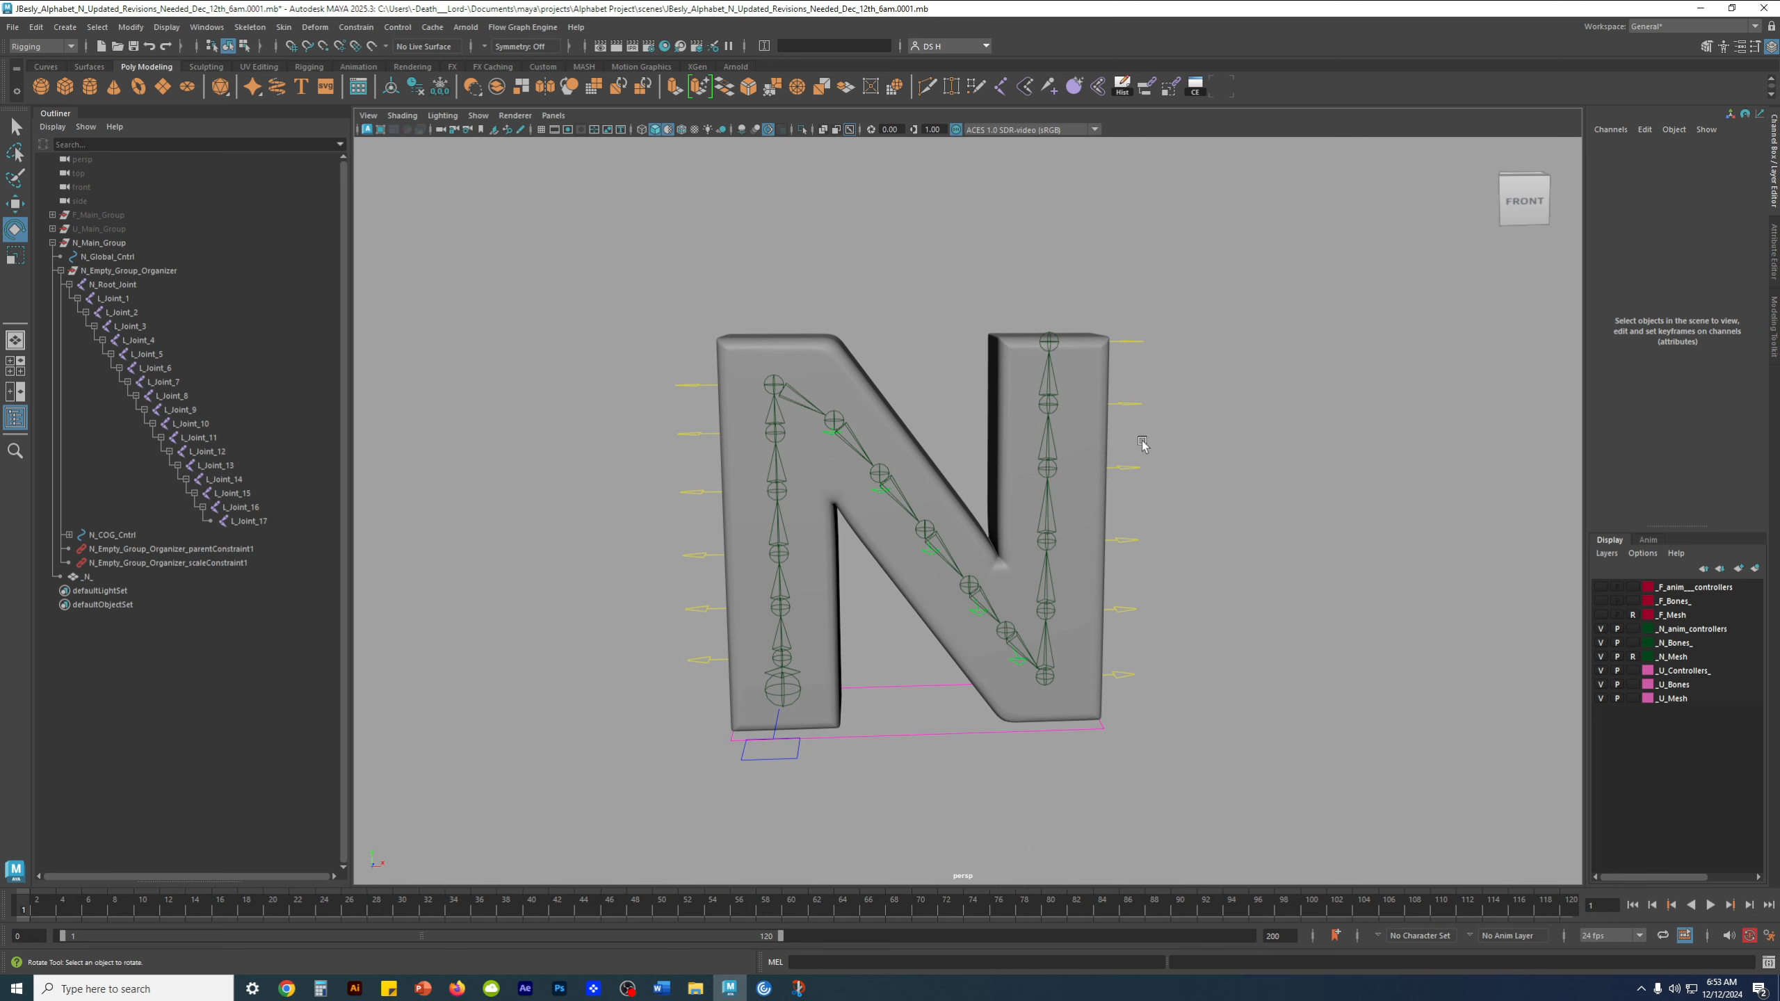
left_click(1128, 342)
key("q")
middle_click_drag(1128, 396, 1134, 443, "alt")
scroll(1240, 390, "up", 5)
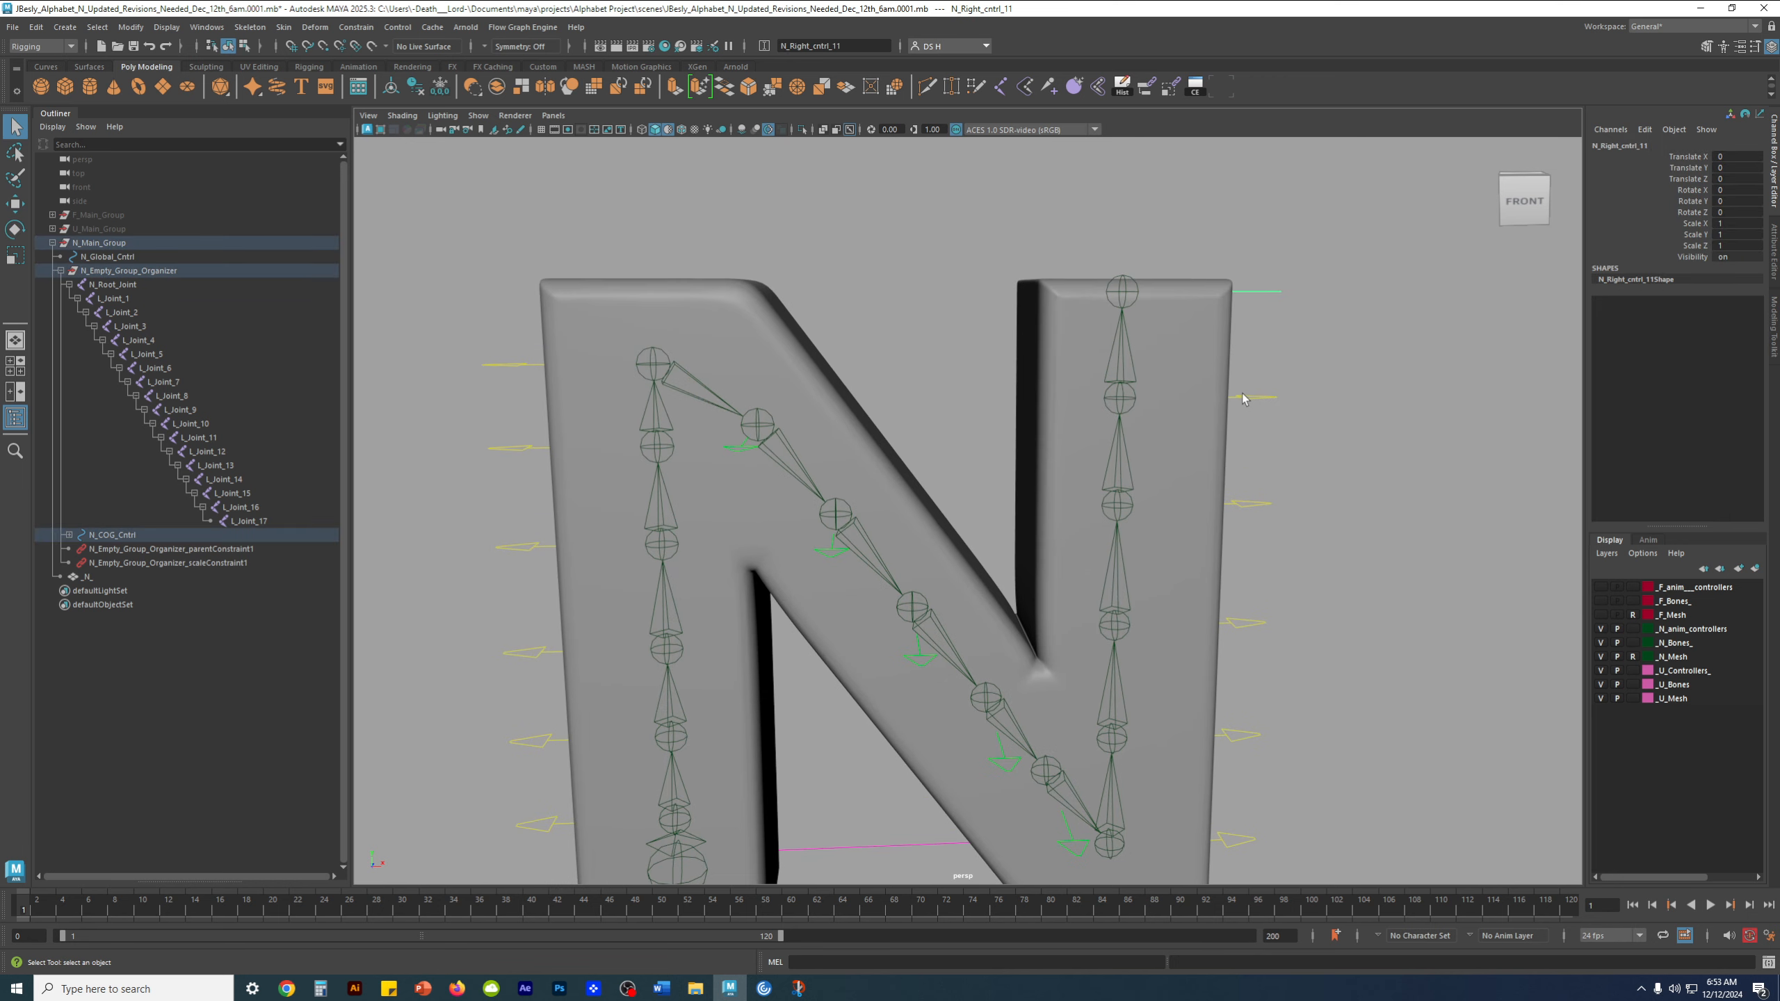
key("w")
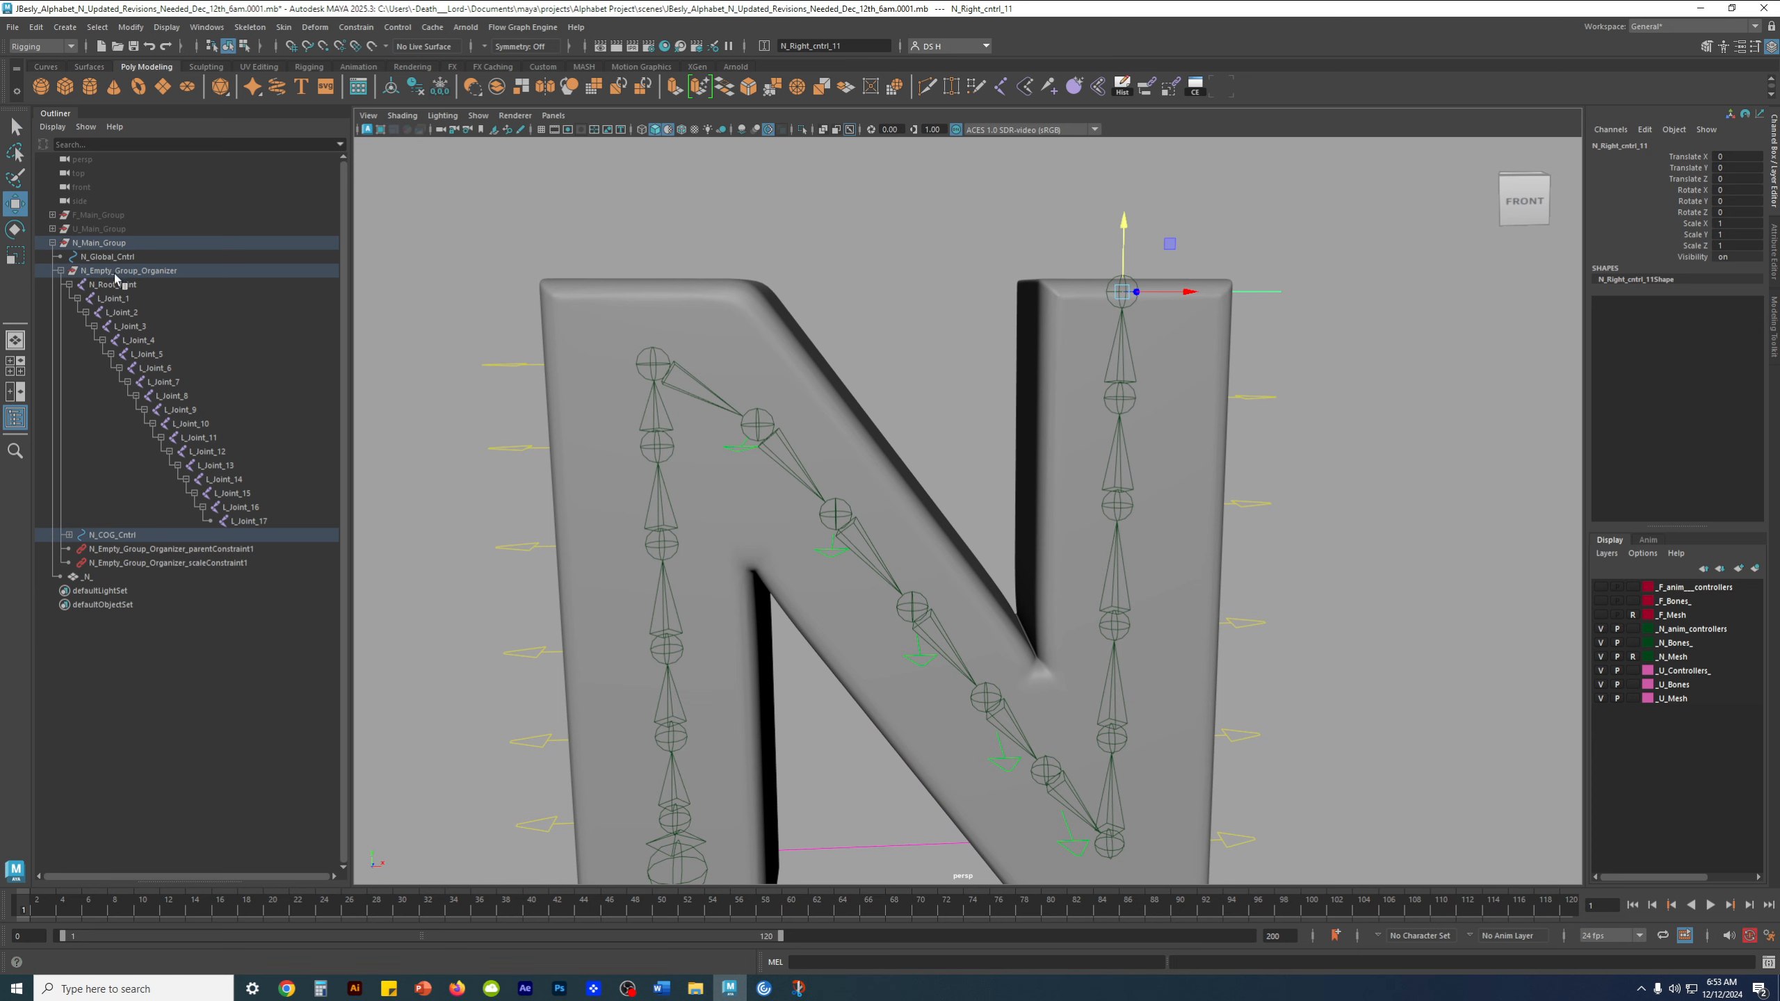
left_click(69, 535, "shift")
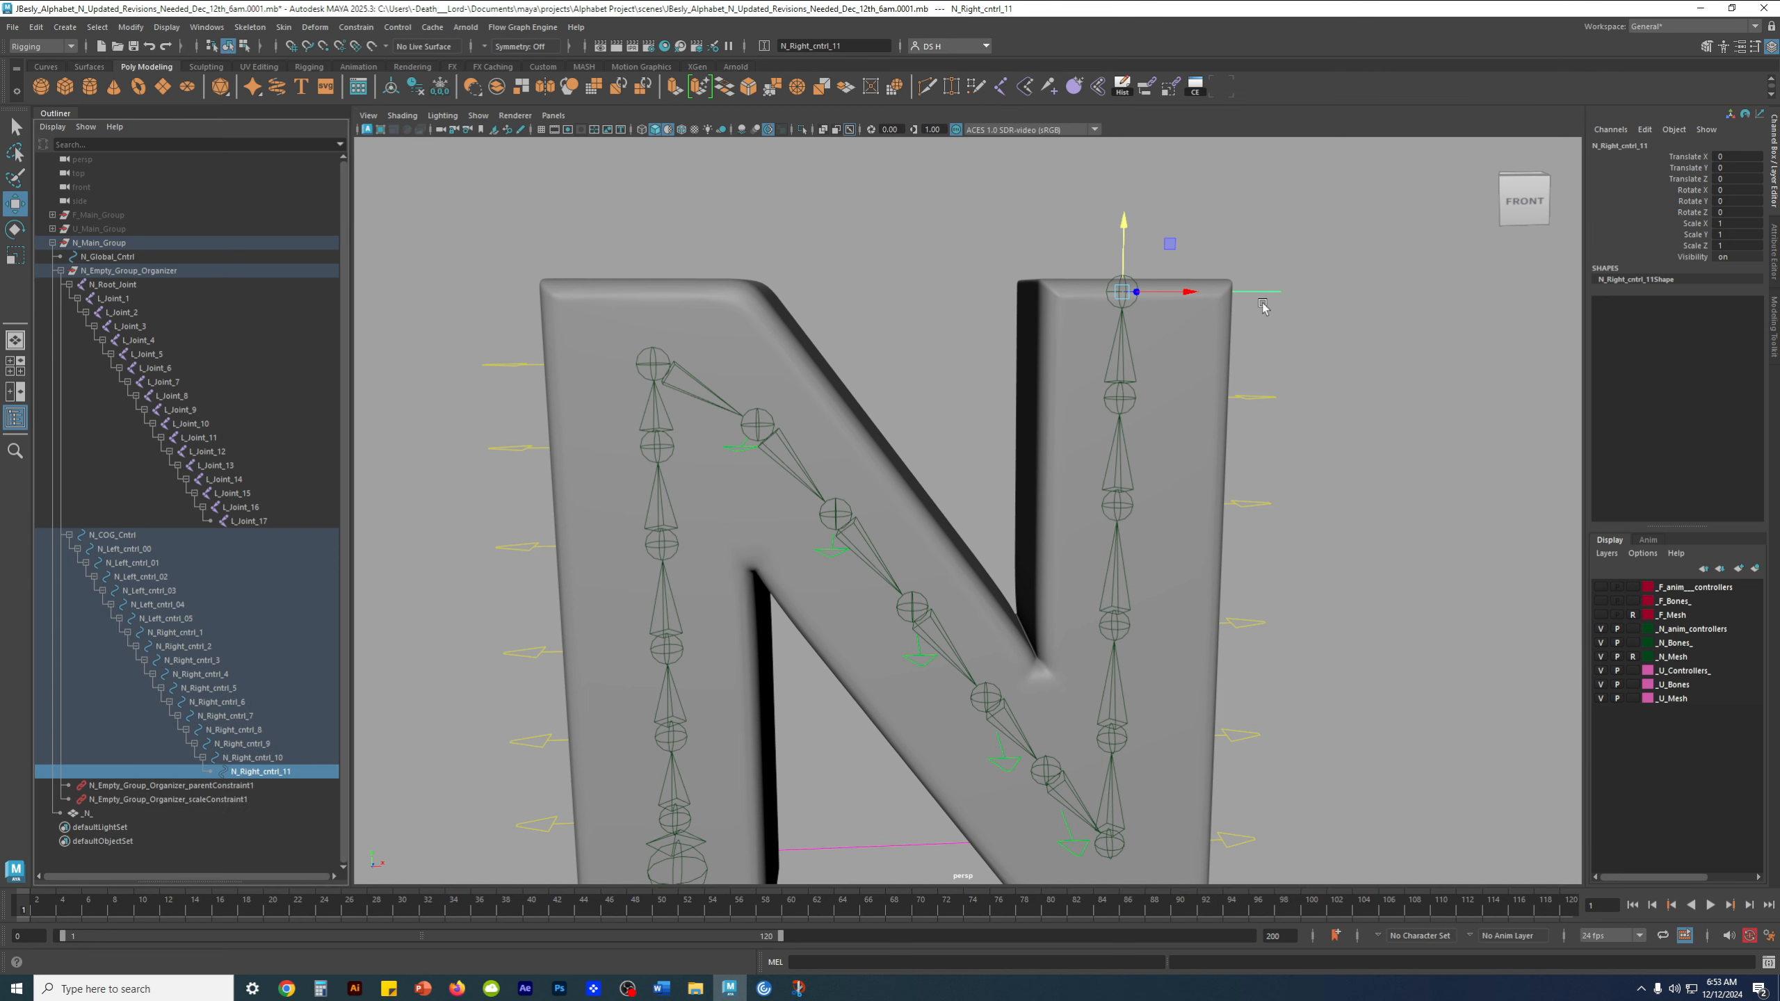
Parent-constrain L_Joint_17 to N_Right_cntrl_11, detaching the constraint commands into a floating window
key("q")
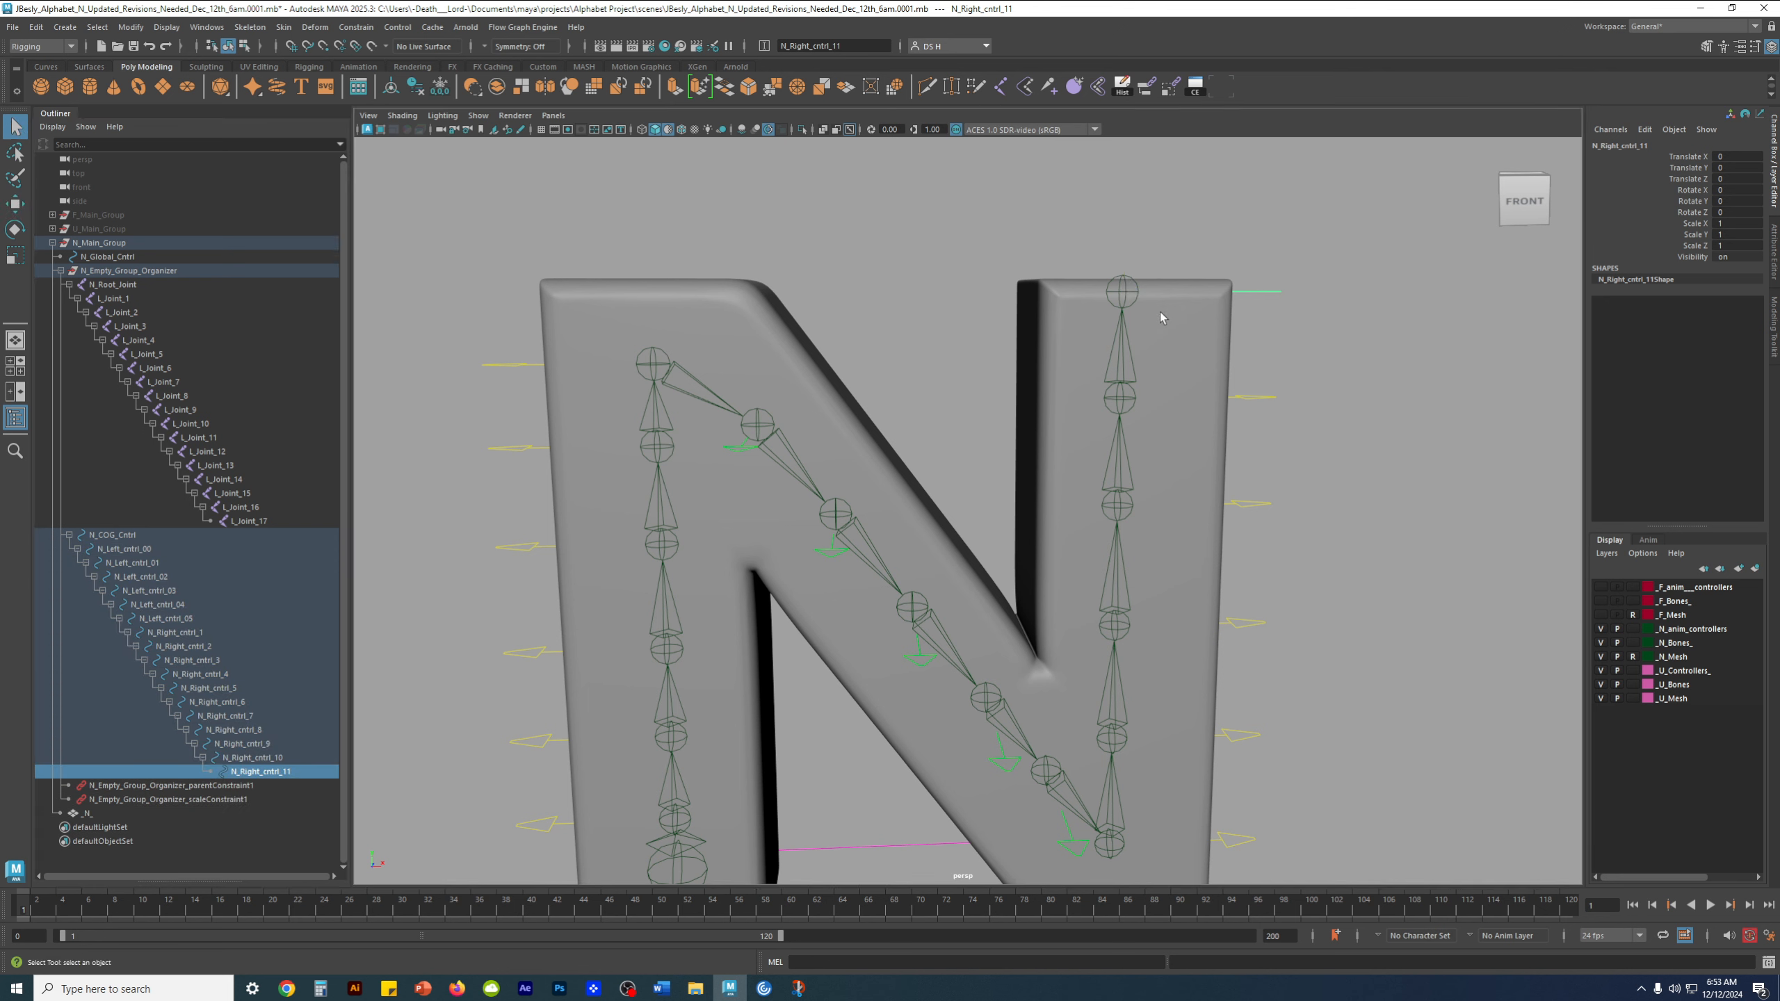
left_click(1124, 281, "shift")
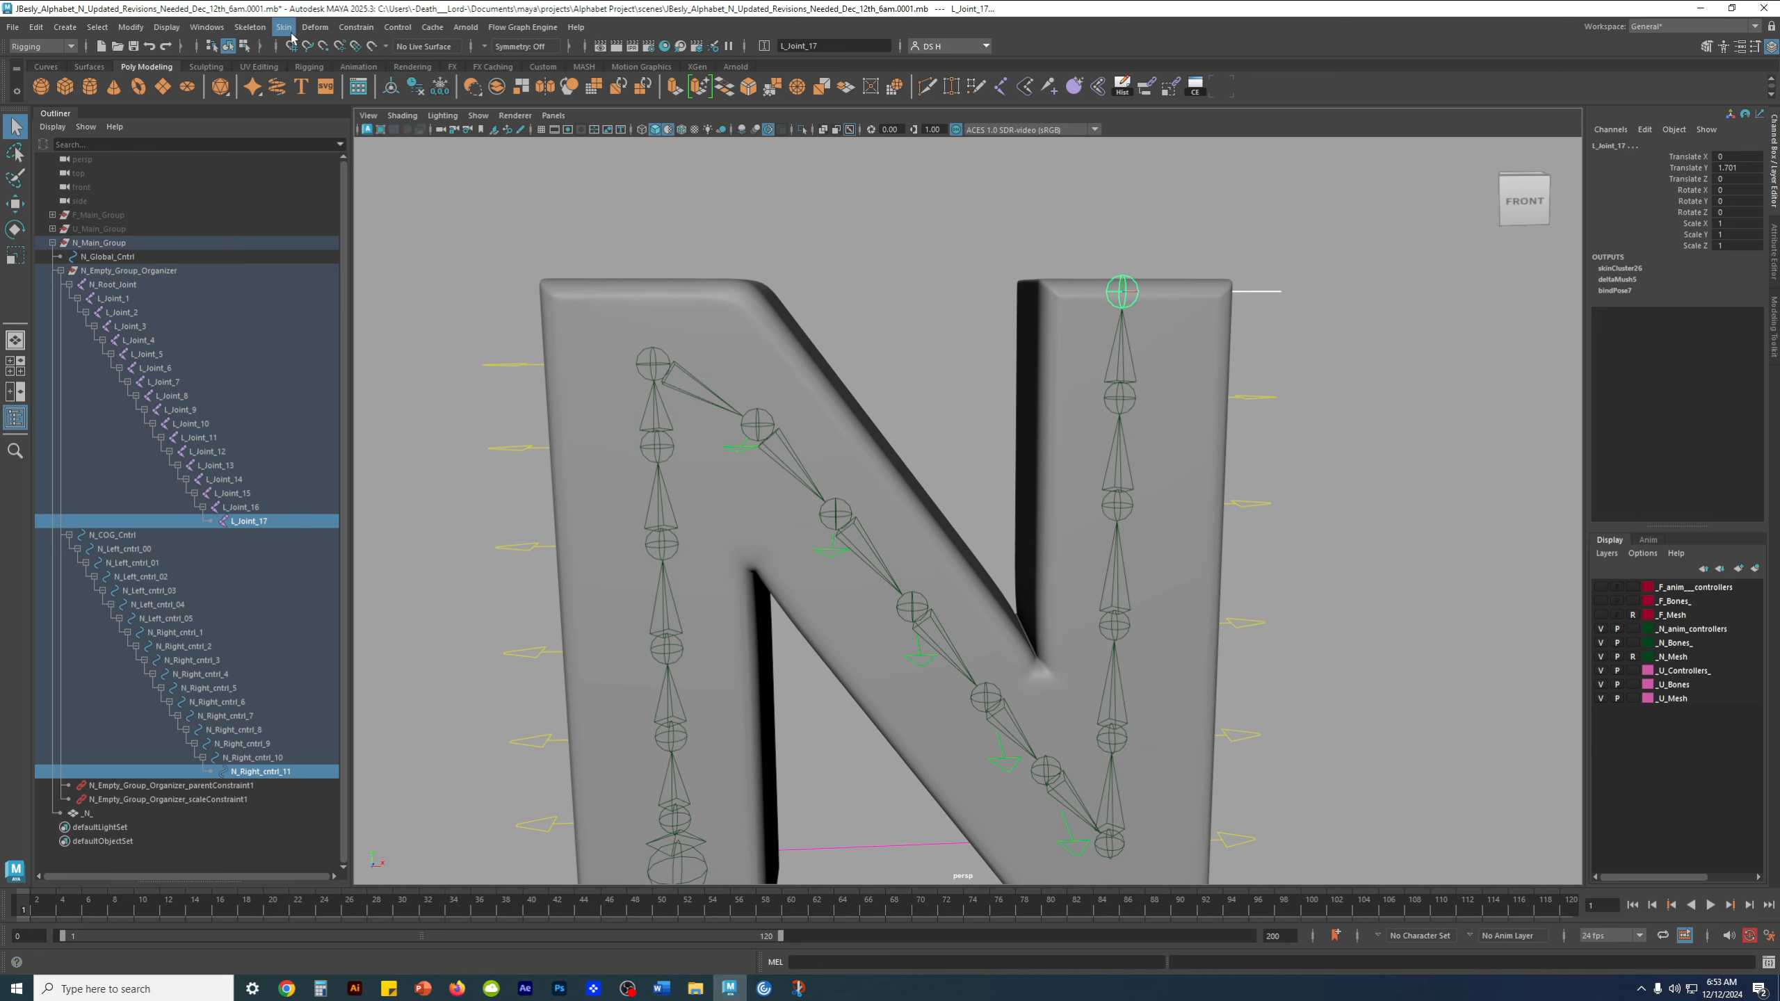
left_click(354, 28)
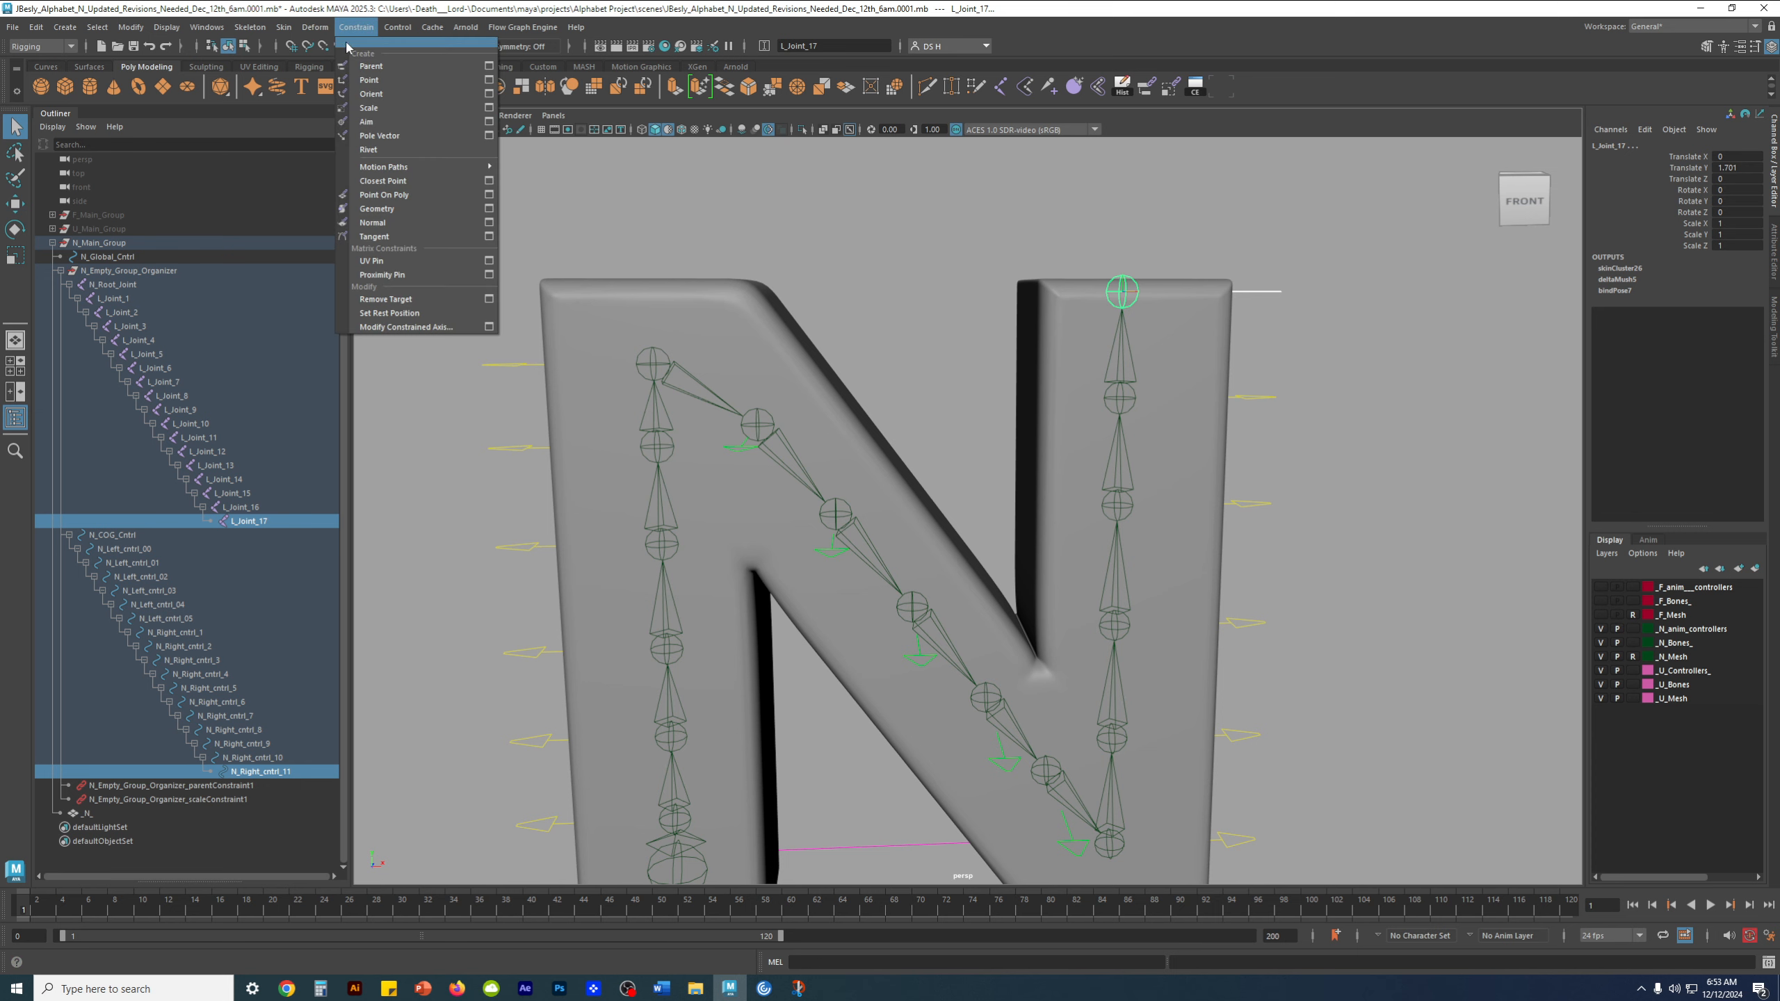
left_click(420, 49)
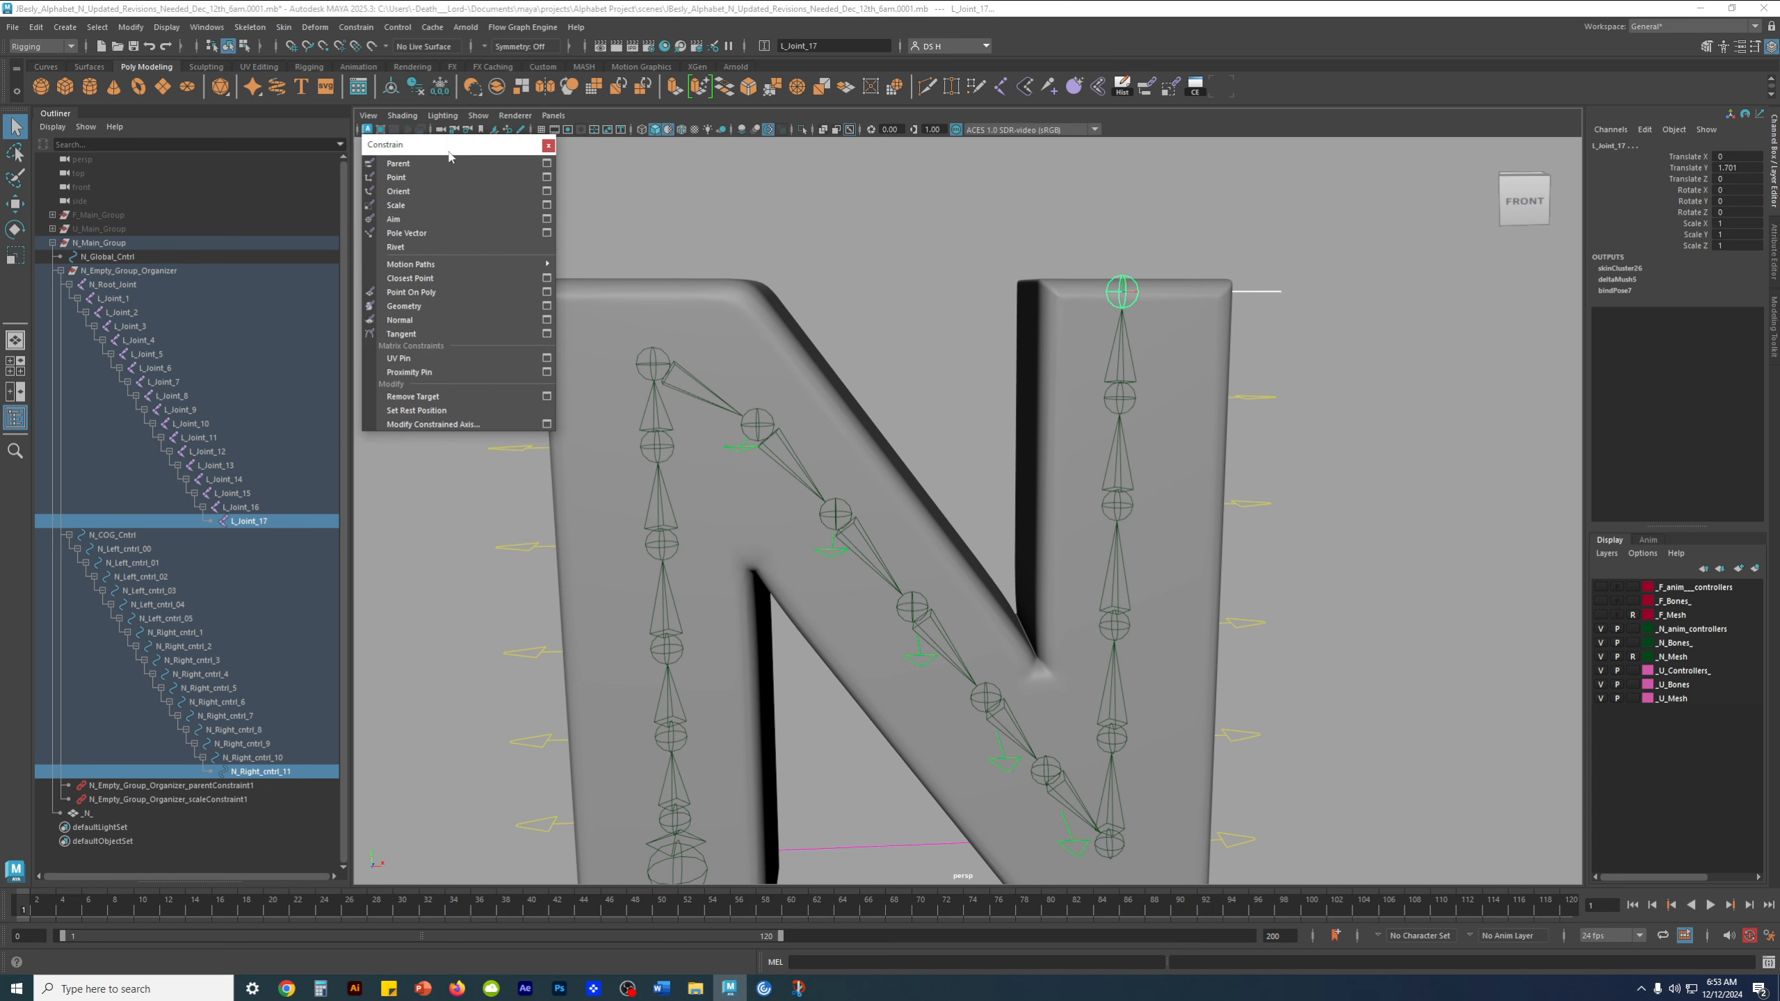
left_click(398, 163)
scroll(1096, 477, "down", 5)
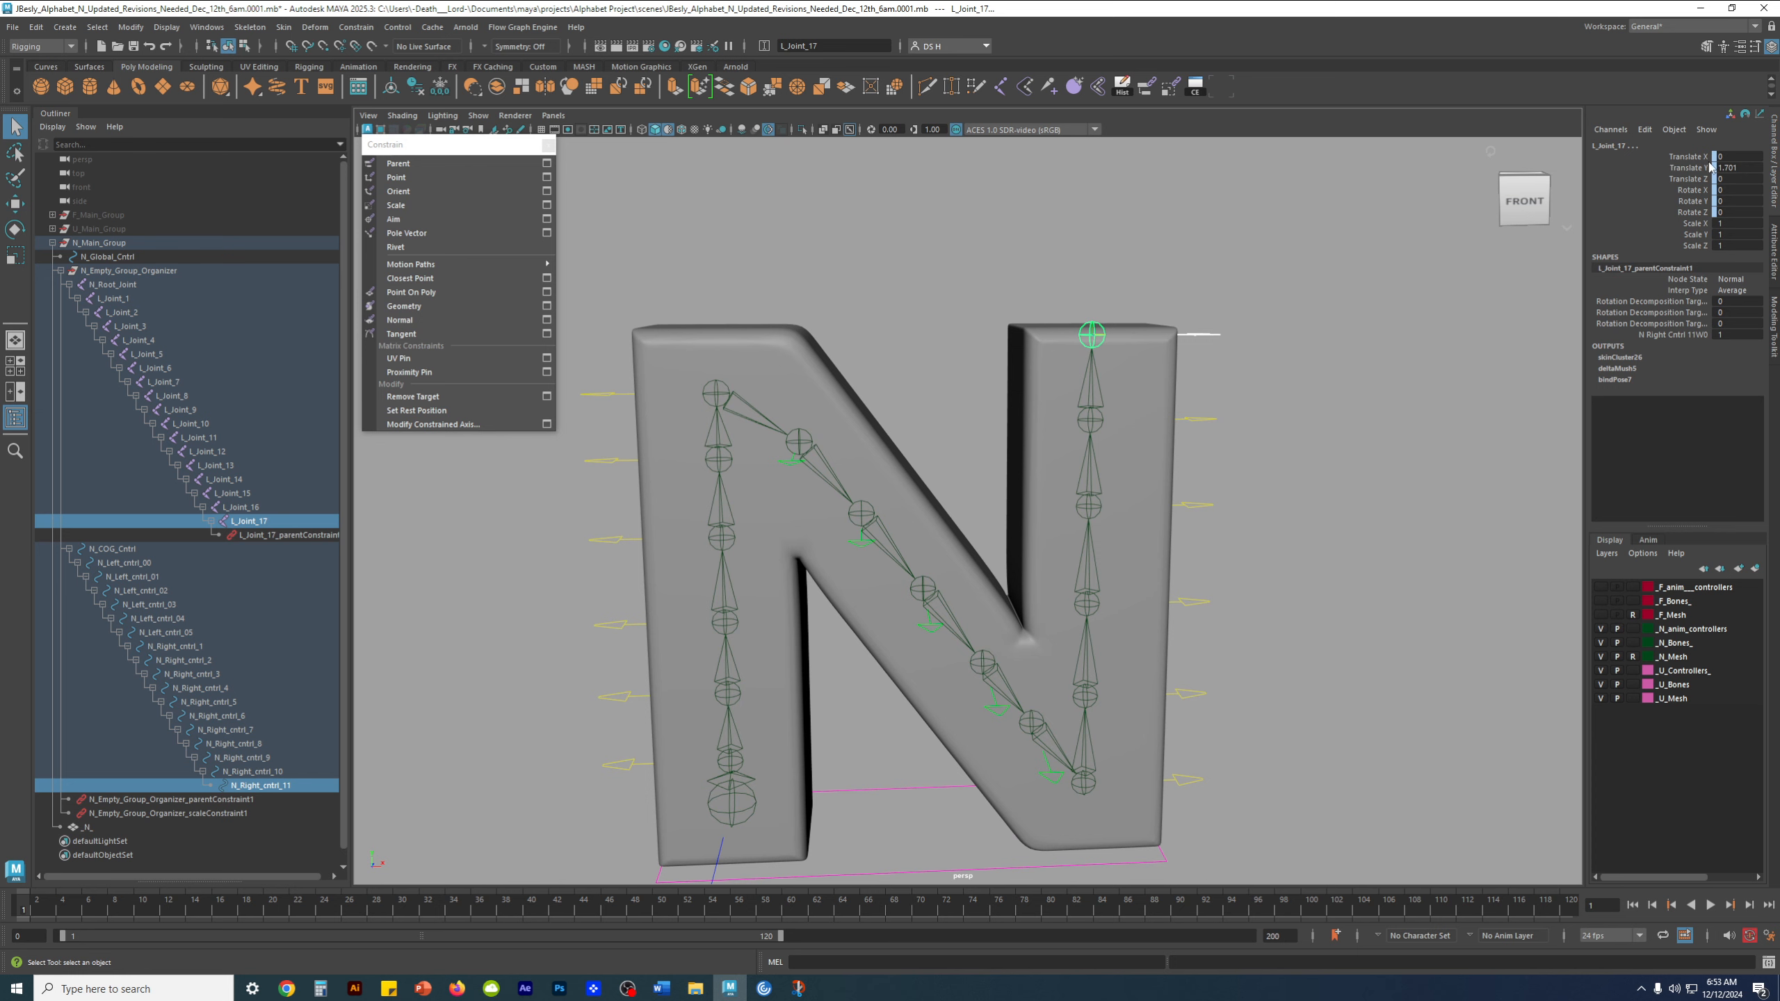
Test-move and test-rotate N_Right_cntrl_11, undoing each transform, and clear the selection
left_click(1311, 380)
left_click_drag(1200, 312, 1214, 366)
key("w")
left_click_drag(1092, 253, 1094, 206)
key("ctrl+z")
key("e")
left_click_drag(1069, 290, 1033, 338)
key("ctrl+z")
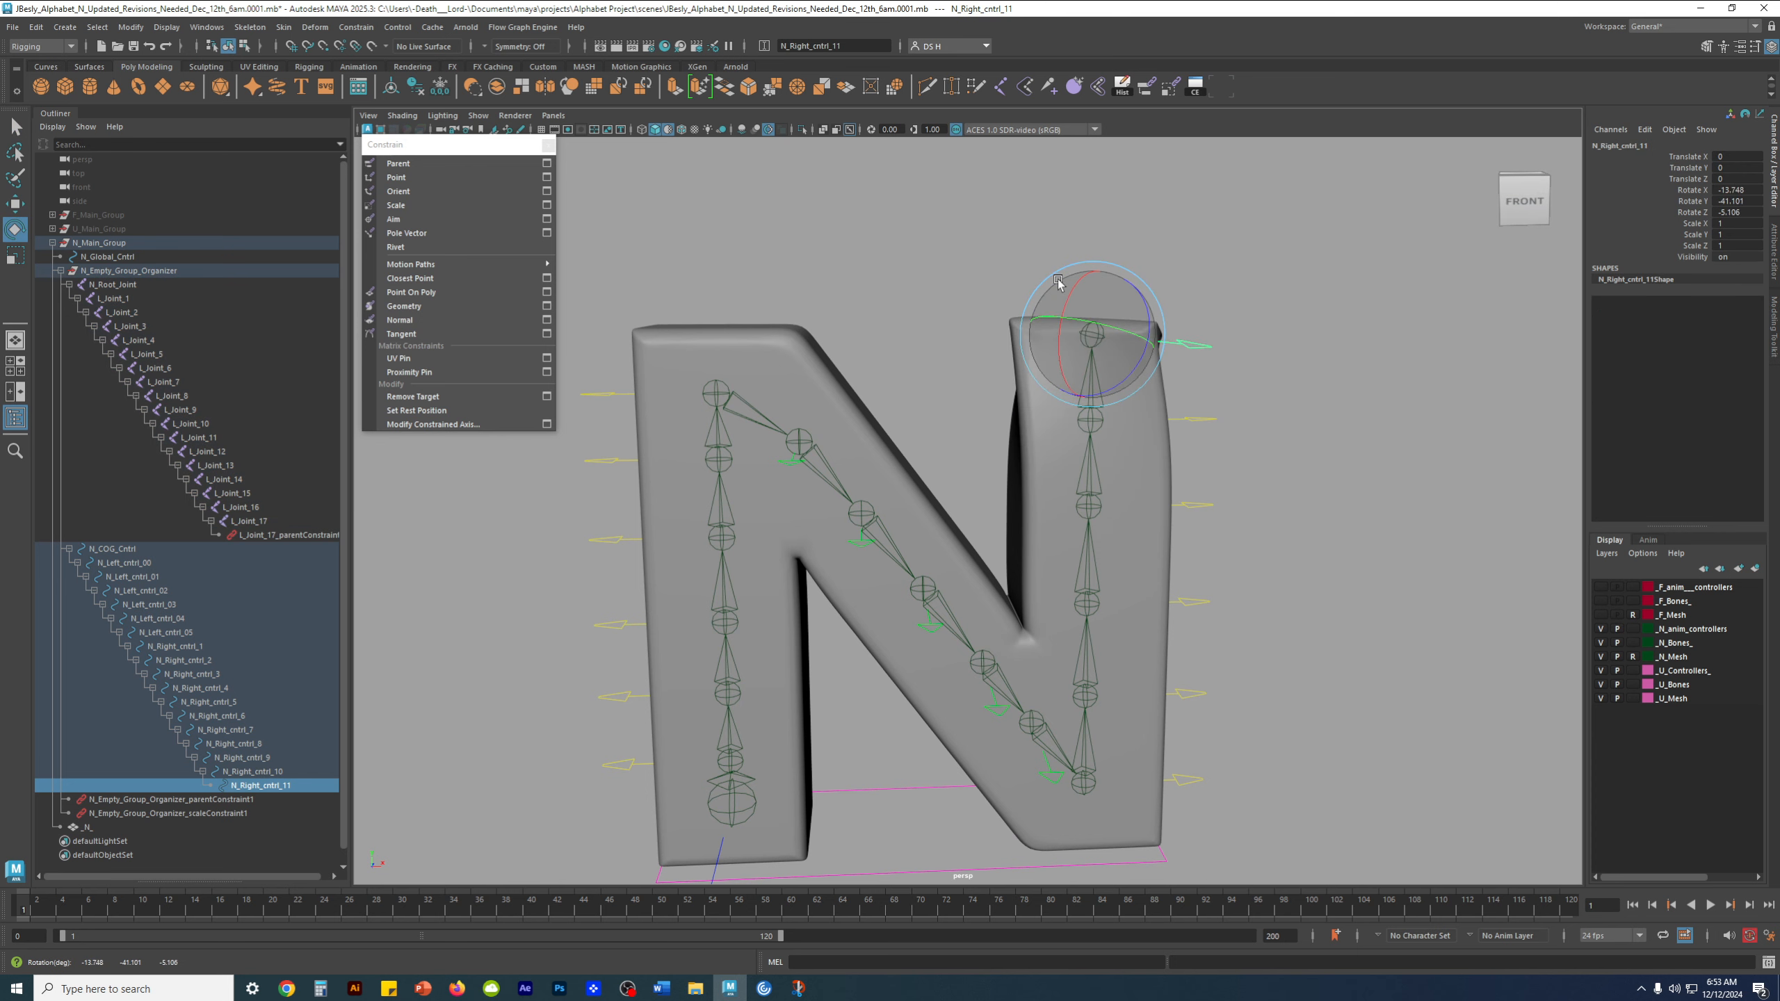
key("w")
left_click(1232, 445)
Parent-constrain L_Joint_16 to N_Right_cntrl_10
left_click(1207, 422)
key("q")
scroll(1357, 367, "up", 3)
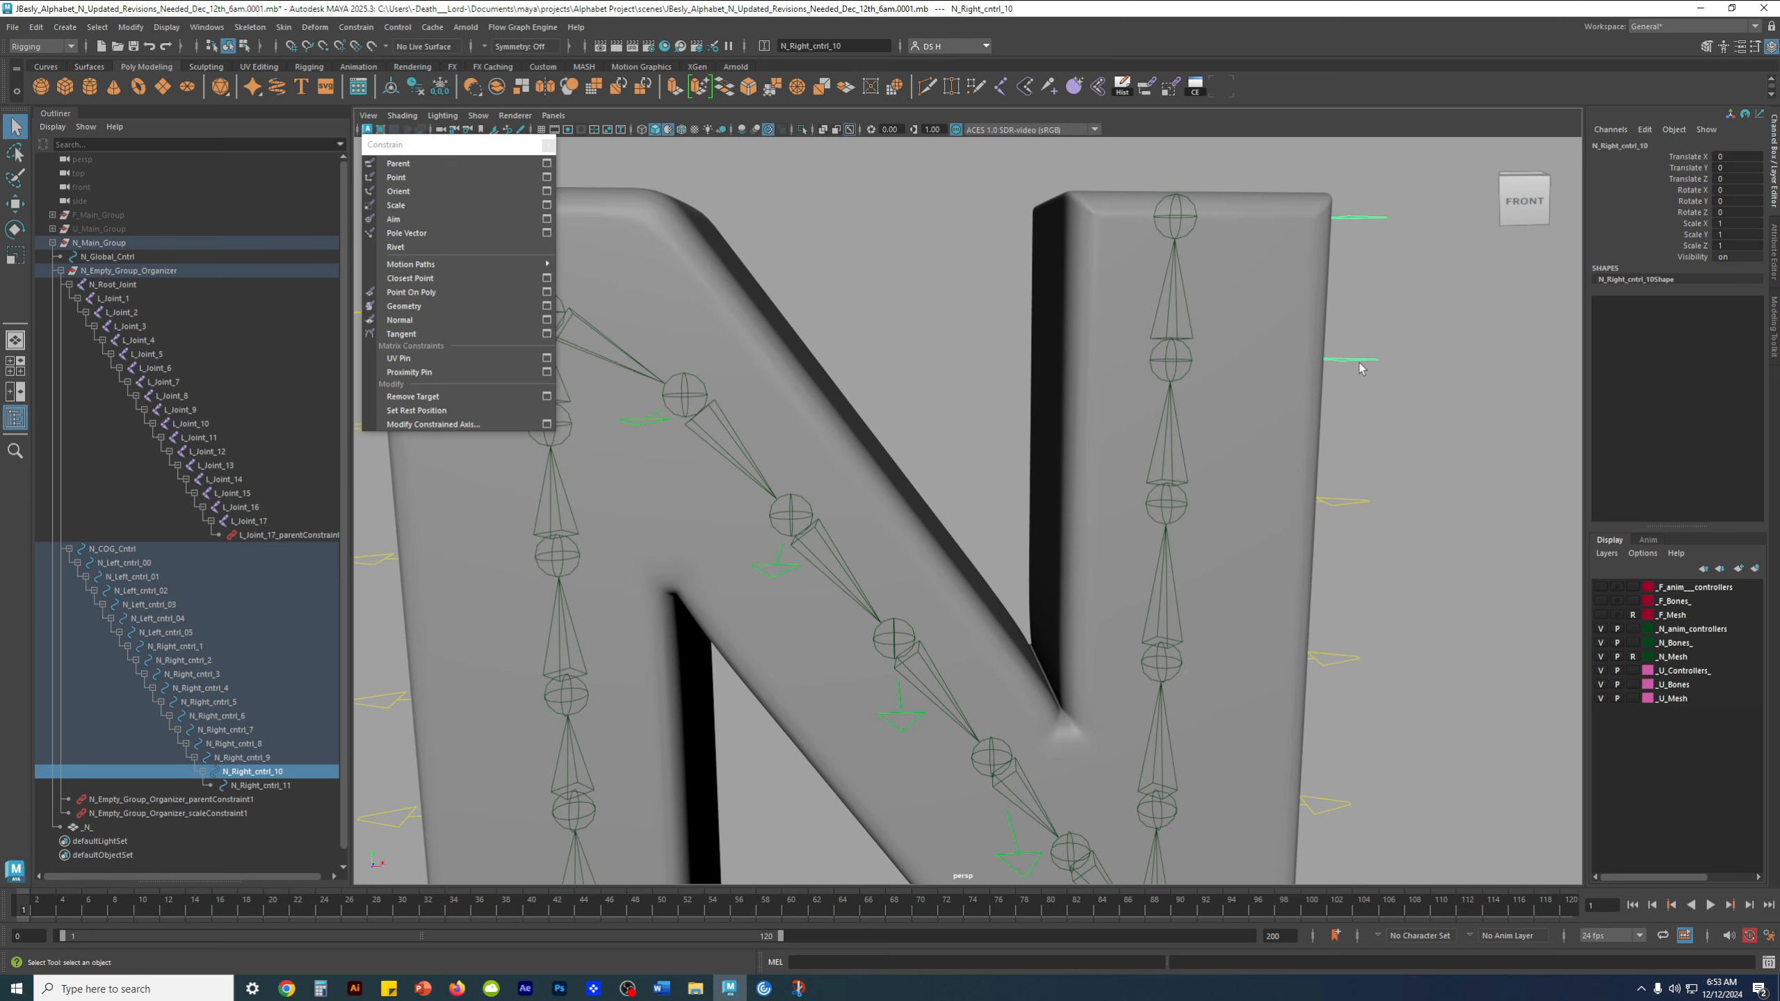
left_click(1176, 363, "shift")
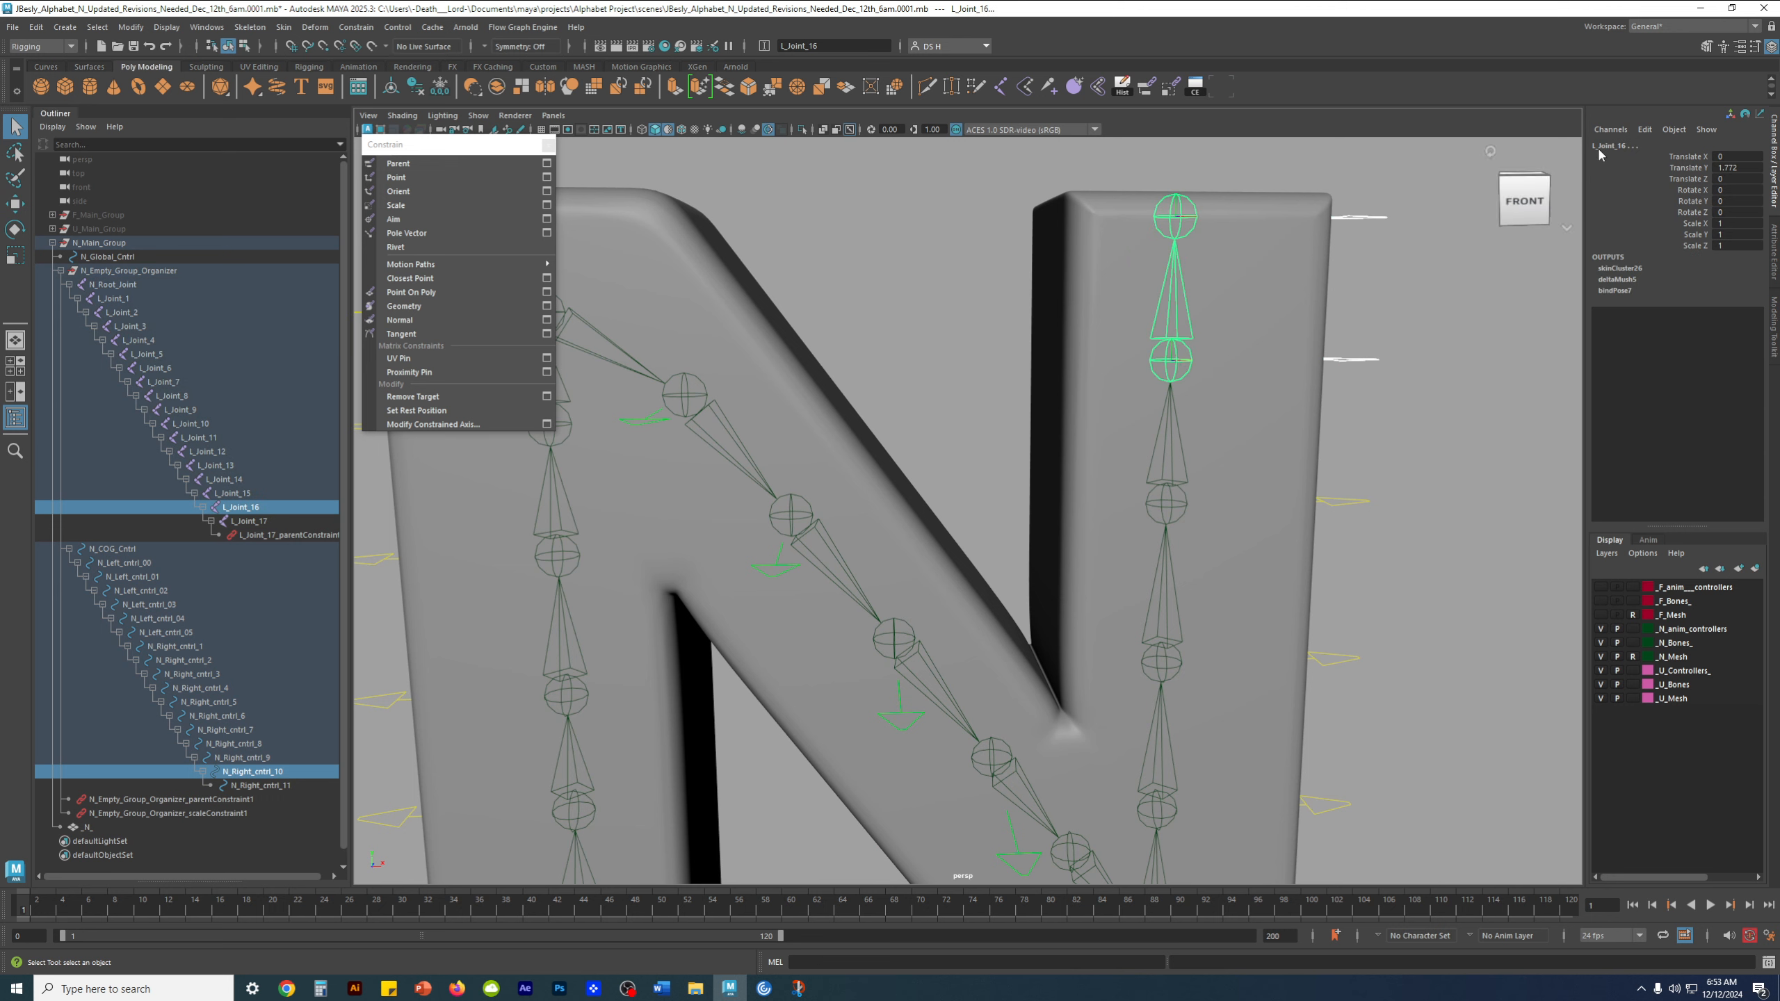
scroll(1308, 403, "down", 2)
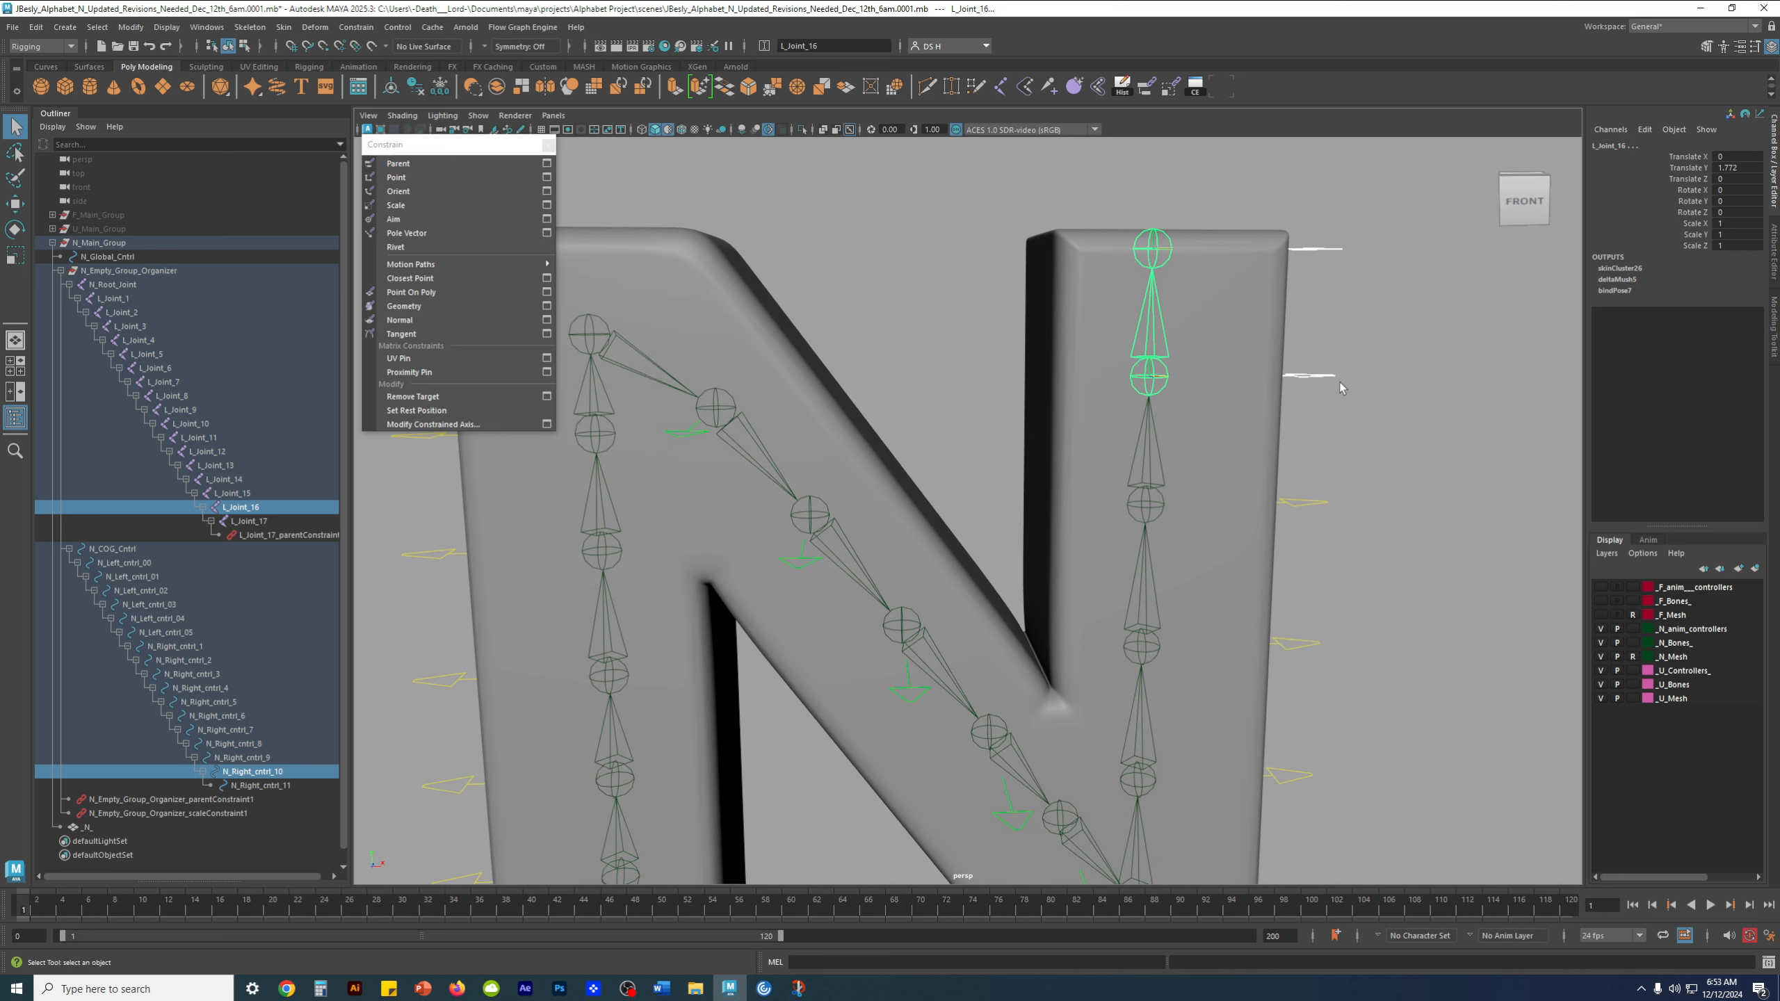
left_click(421, 163)
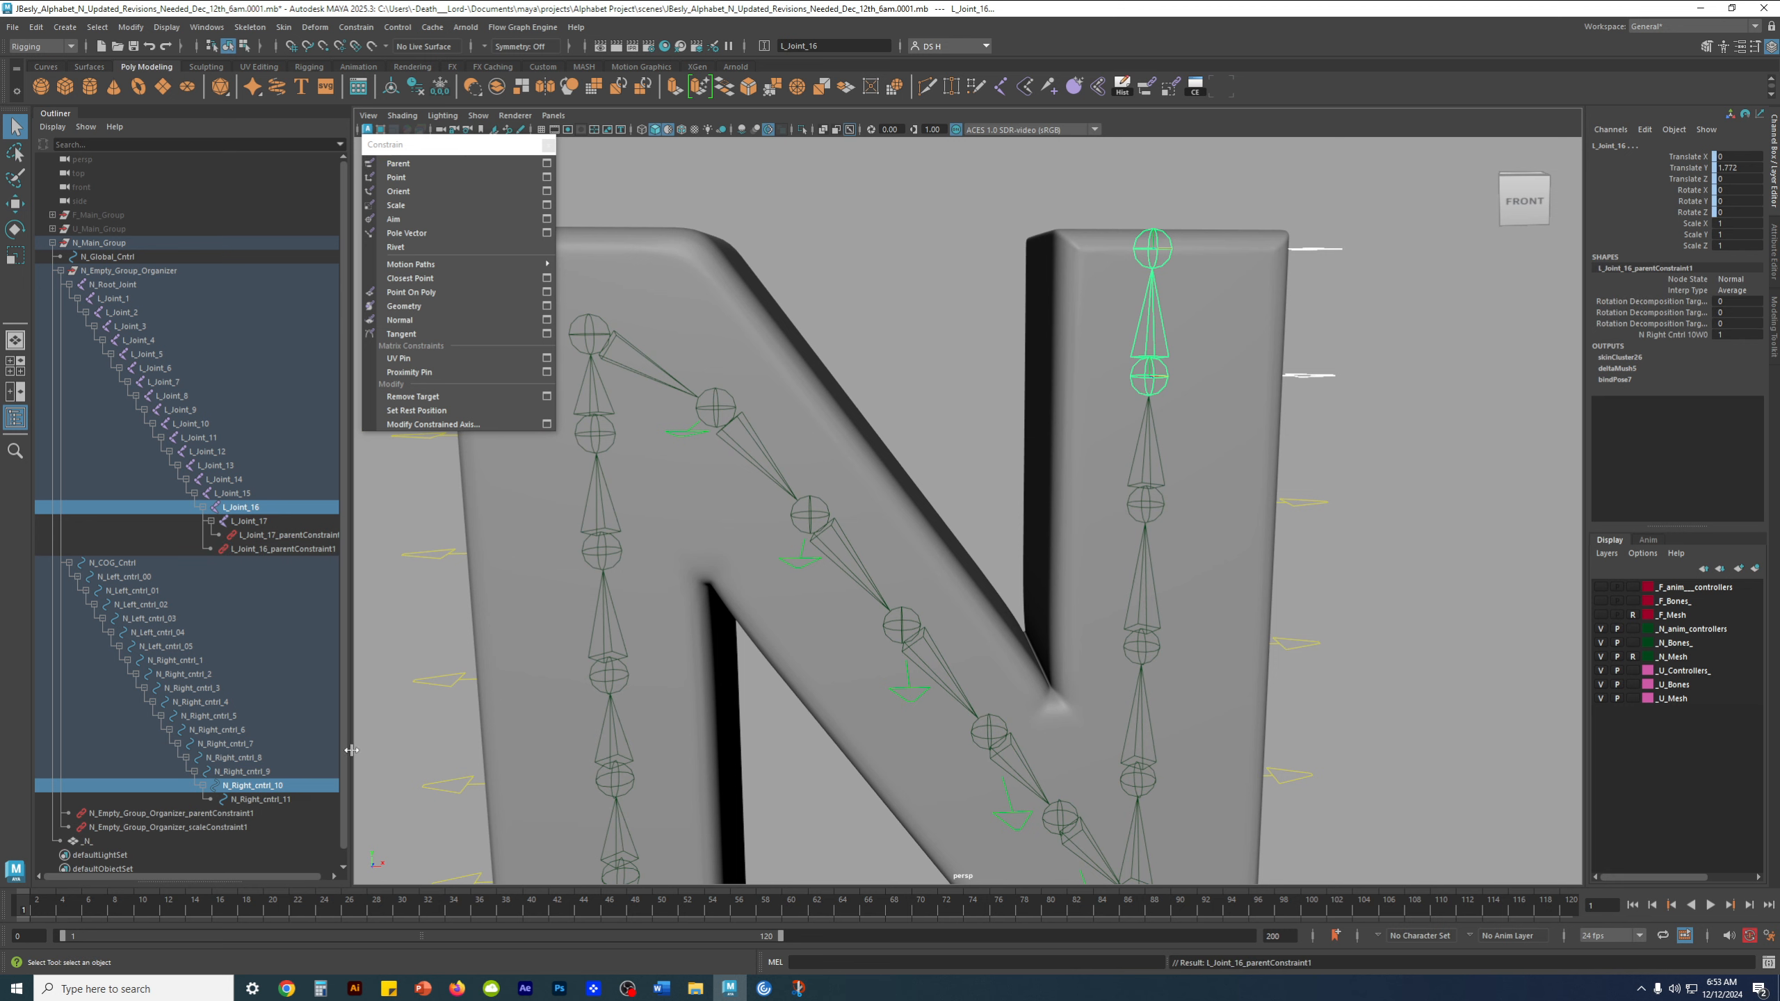
Widen the Outliner to fit the full names of the L_Joint_16 and L_Joint_17 parent constraints, and clear the selection
scroll(294, 761, "down", 1)
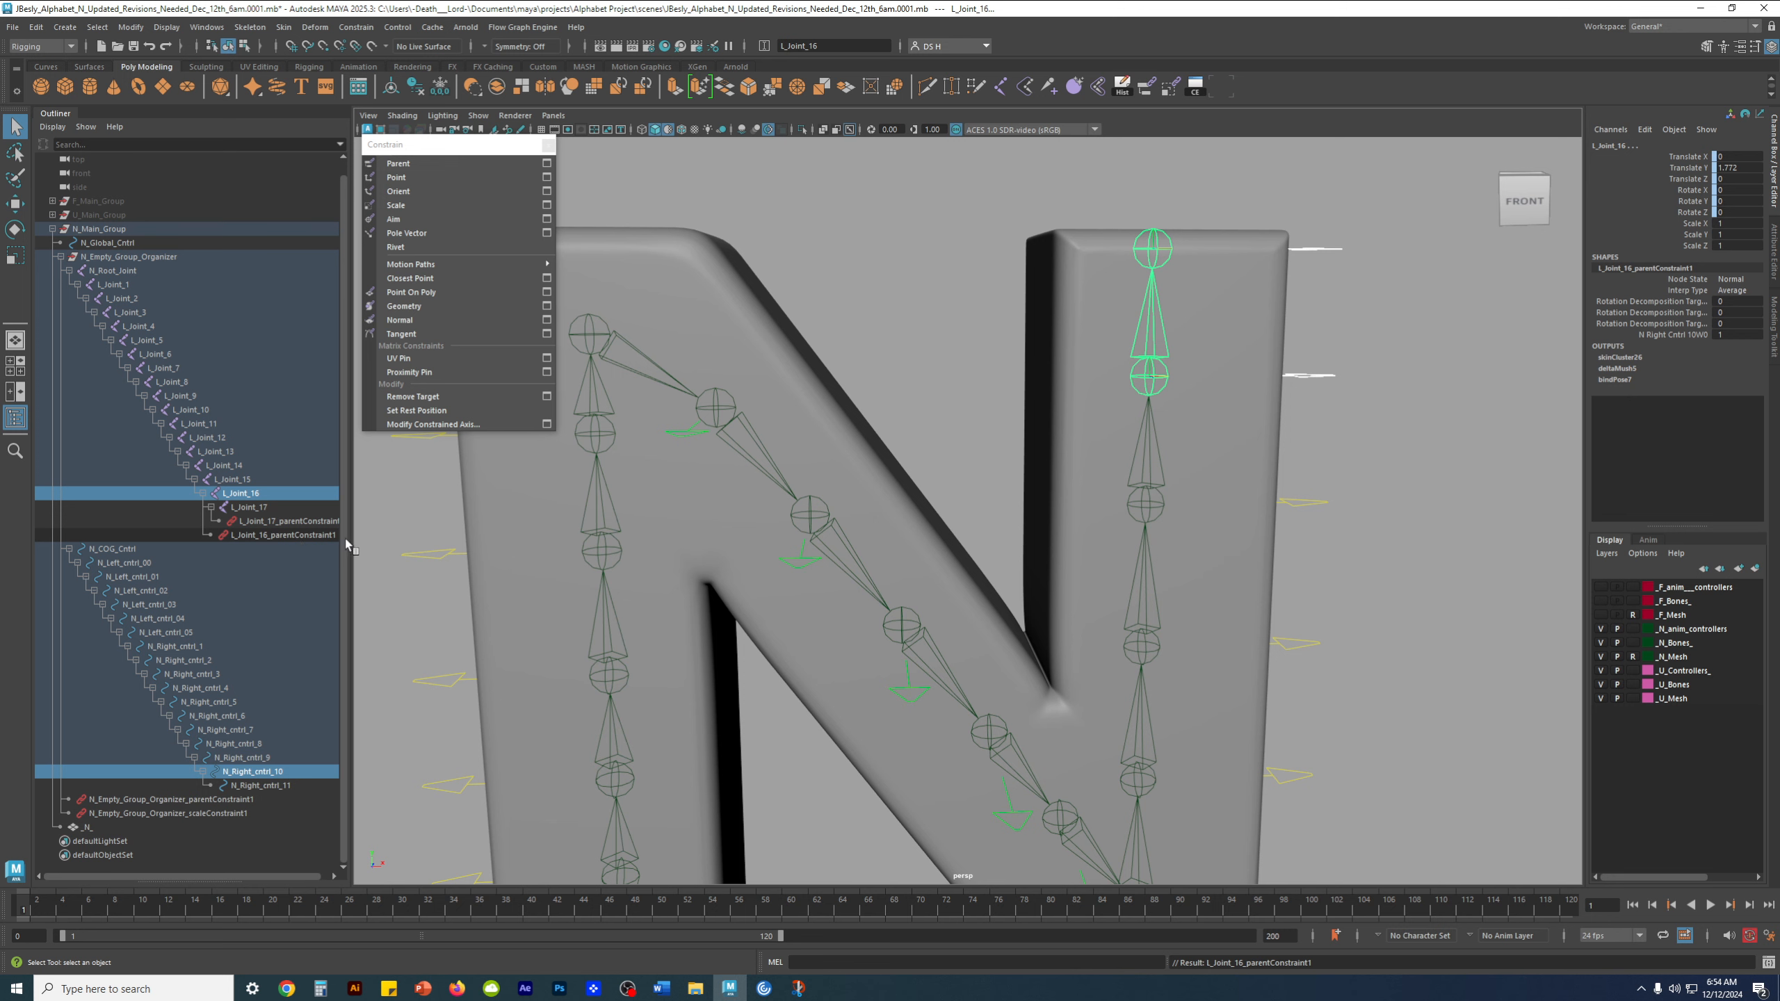
left_click_drag(346, 546, 440, 554)
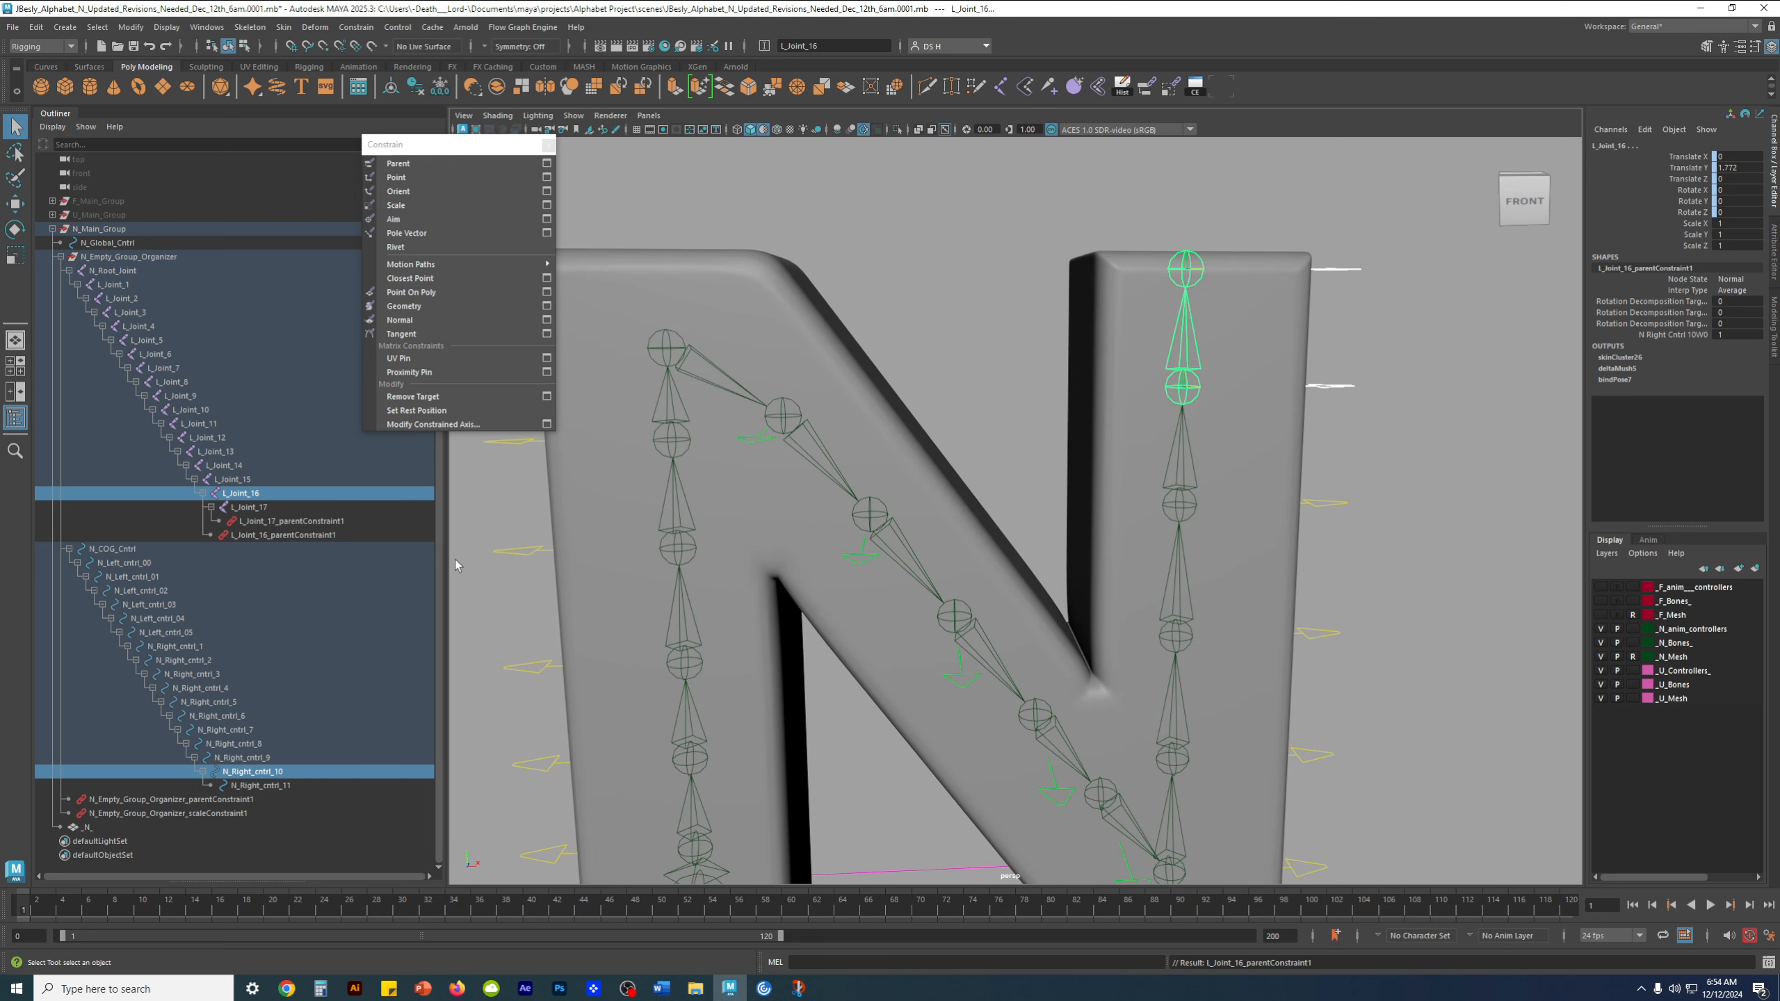
left_click_drag(447, 536, 398, 538)
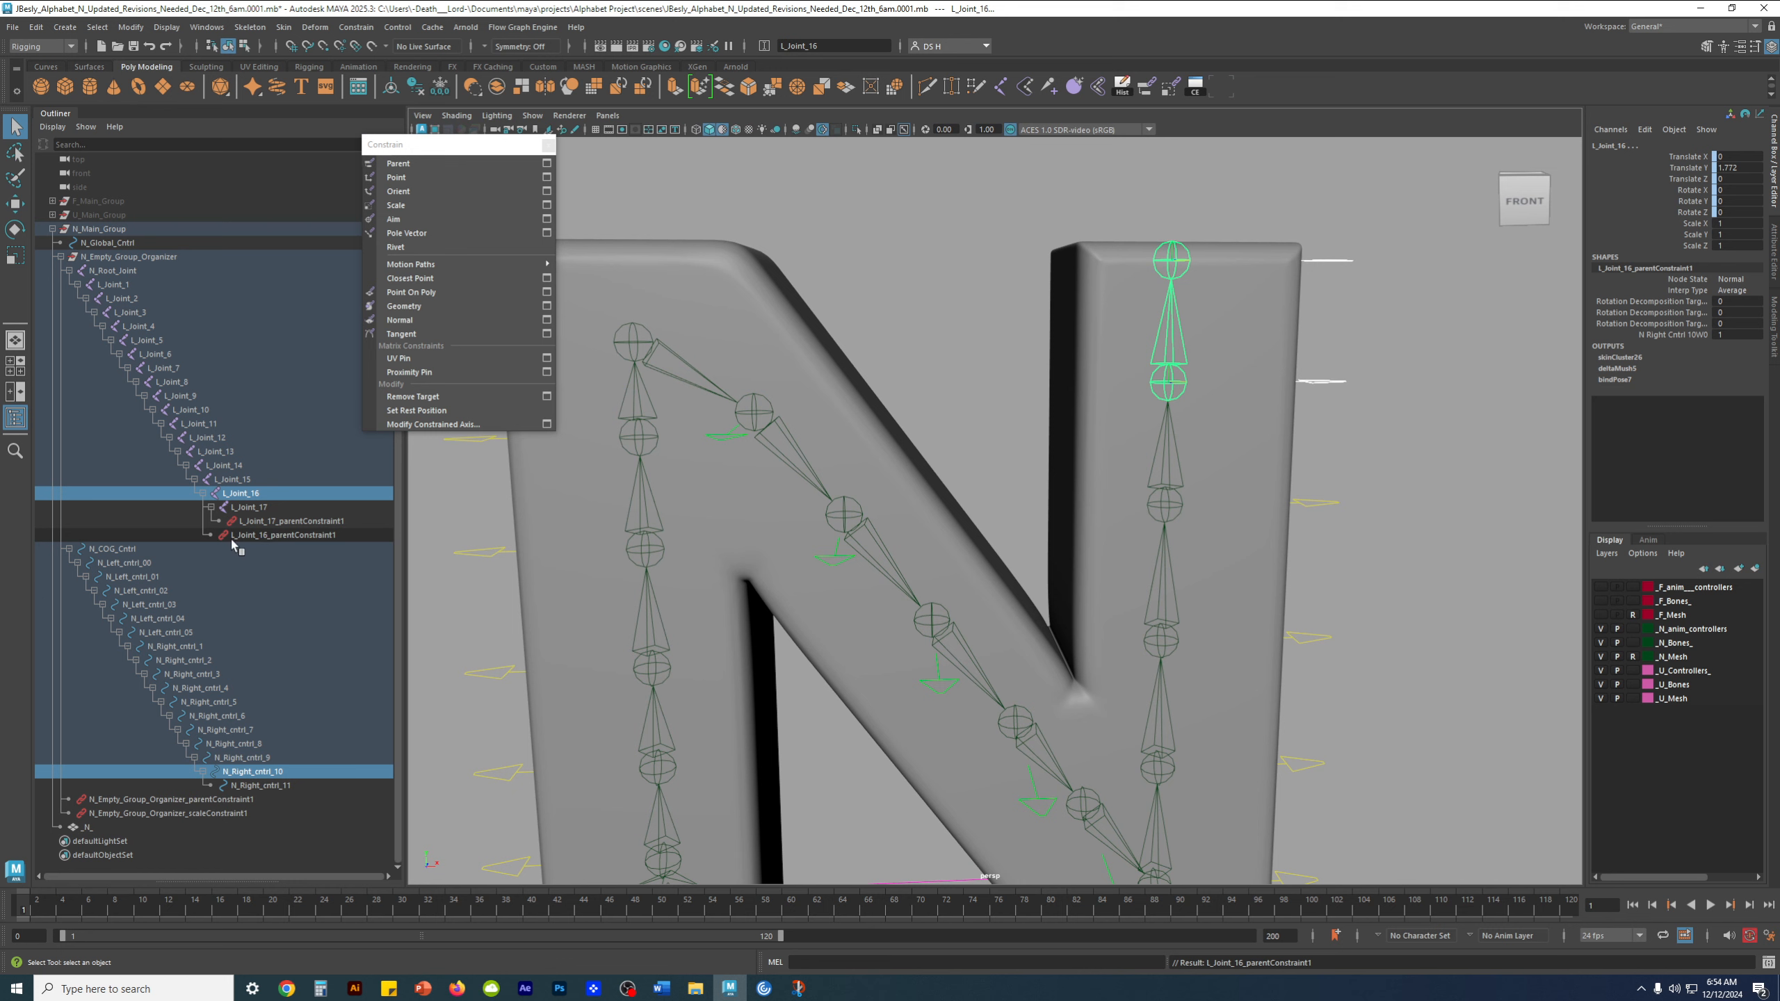
middle_click_drag(228, 537, 313, 532)
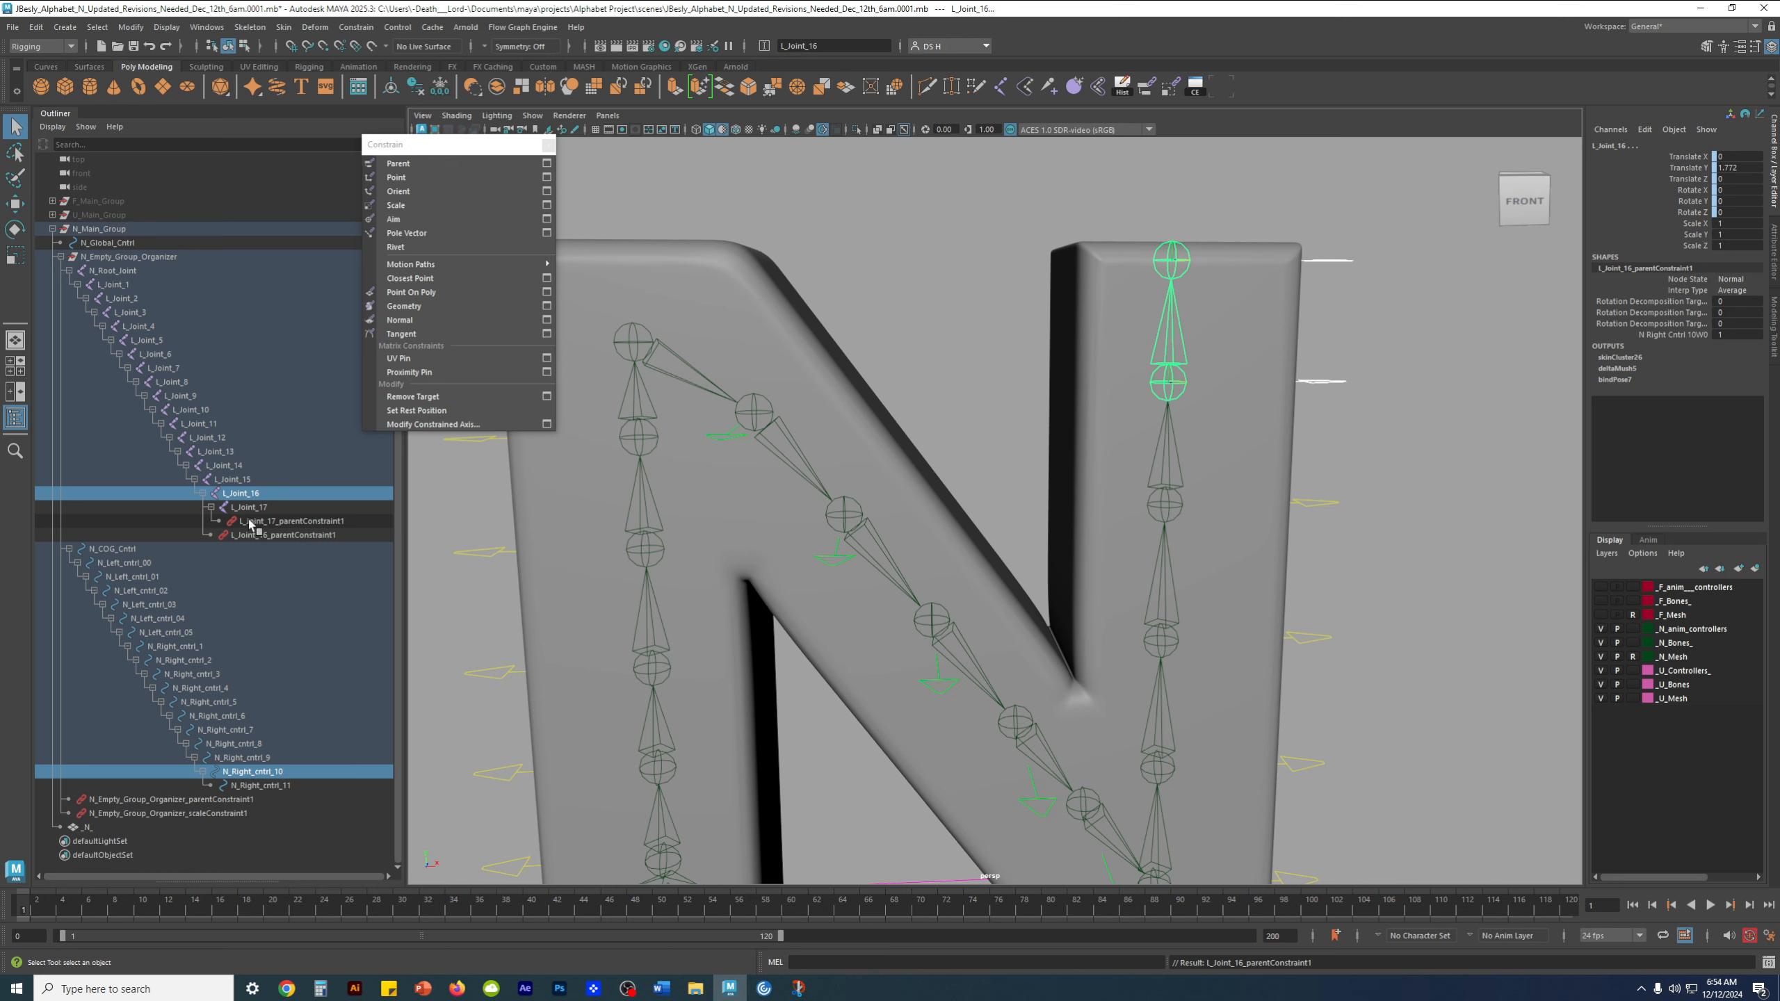
scroll(1358, 566, "down", 4)
left_click(1358, 565)
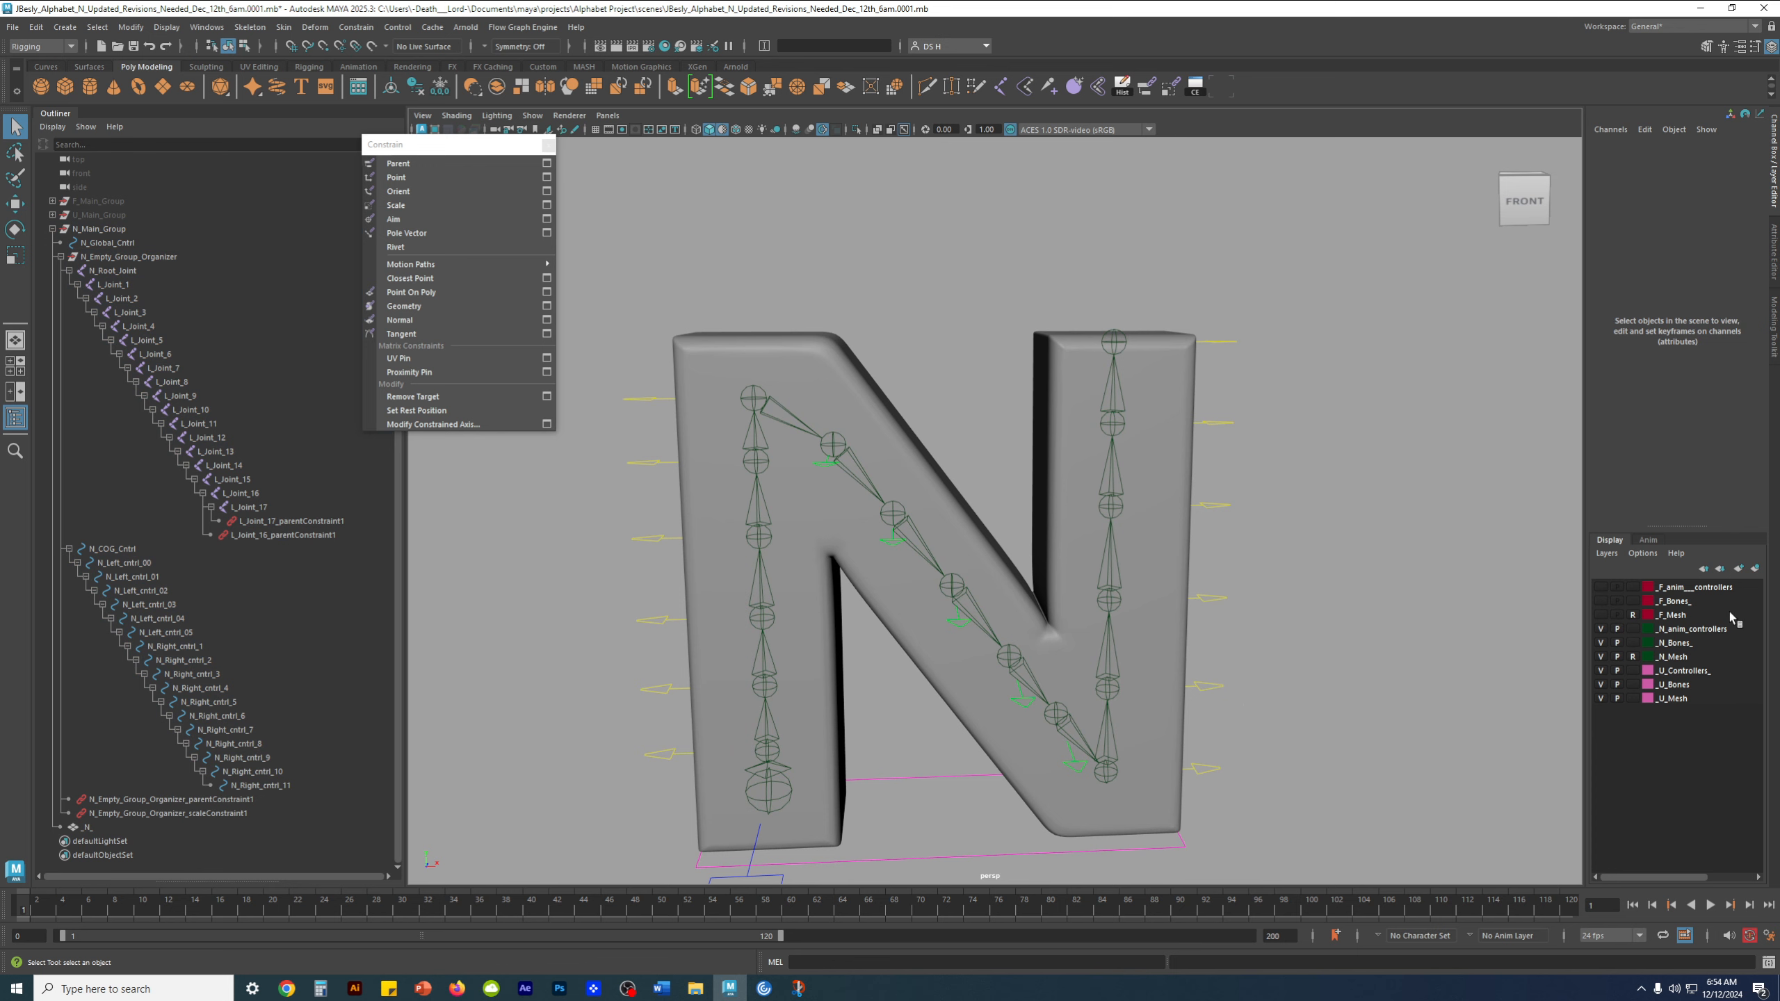
Review the letter N's controllers, bones and mesh display layers
left_click(1688, 632)
left_click(1679, 645)
left_click(1677, 658)
left_click(1683, 630)
left_click(1680, 644)
left_click(1680, 658)
left_click(1687, 632)
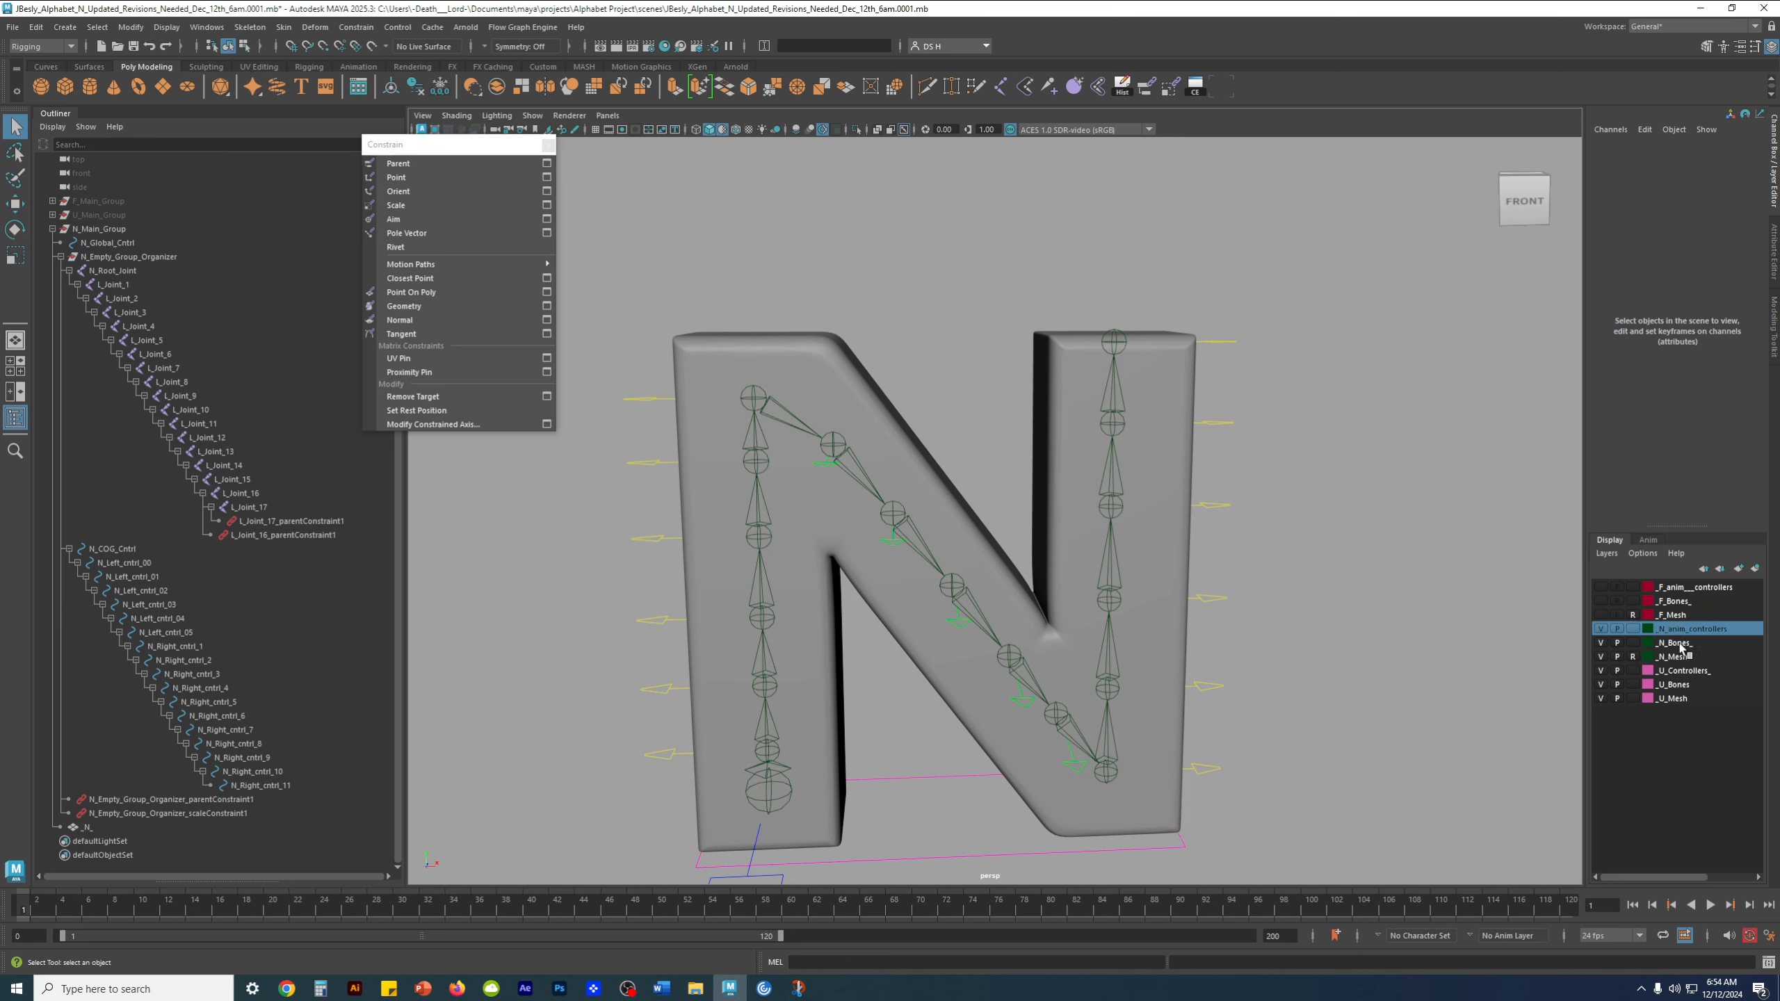
left_click(1689, 644)
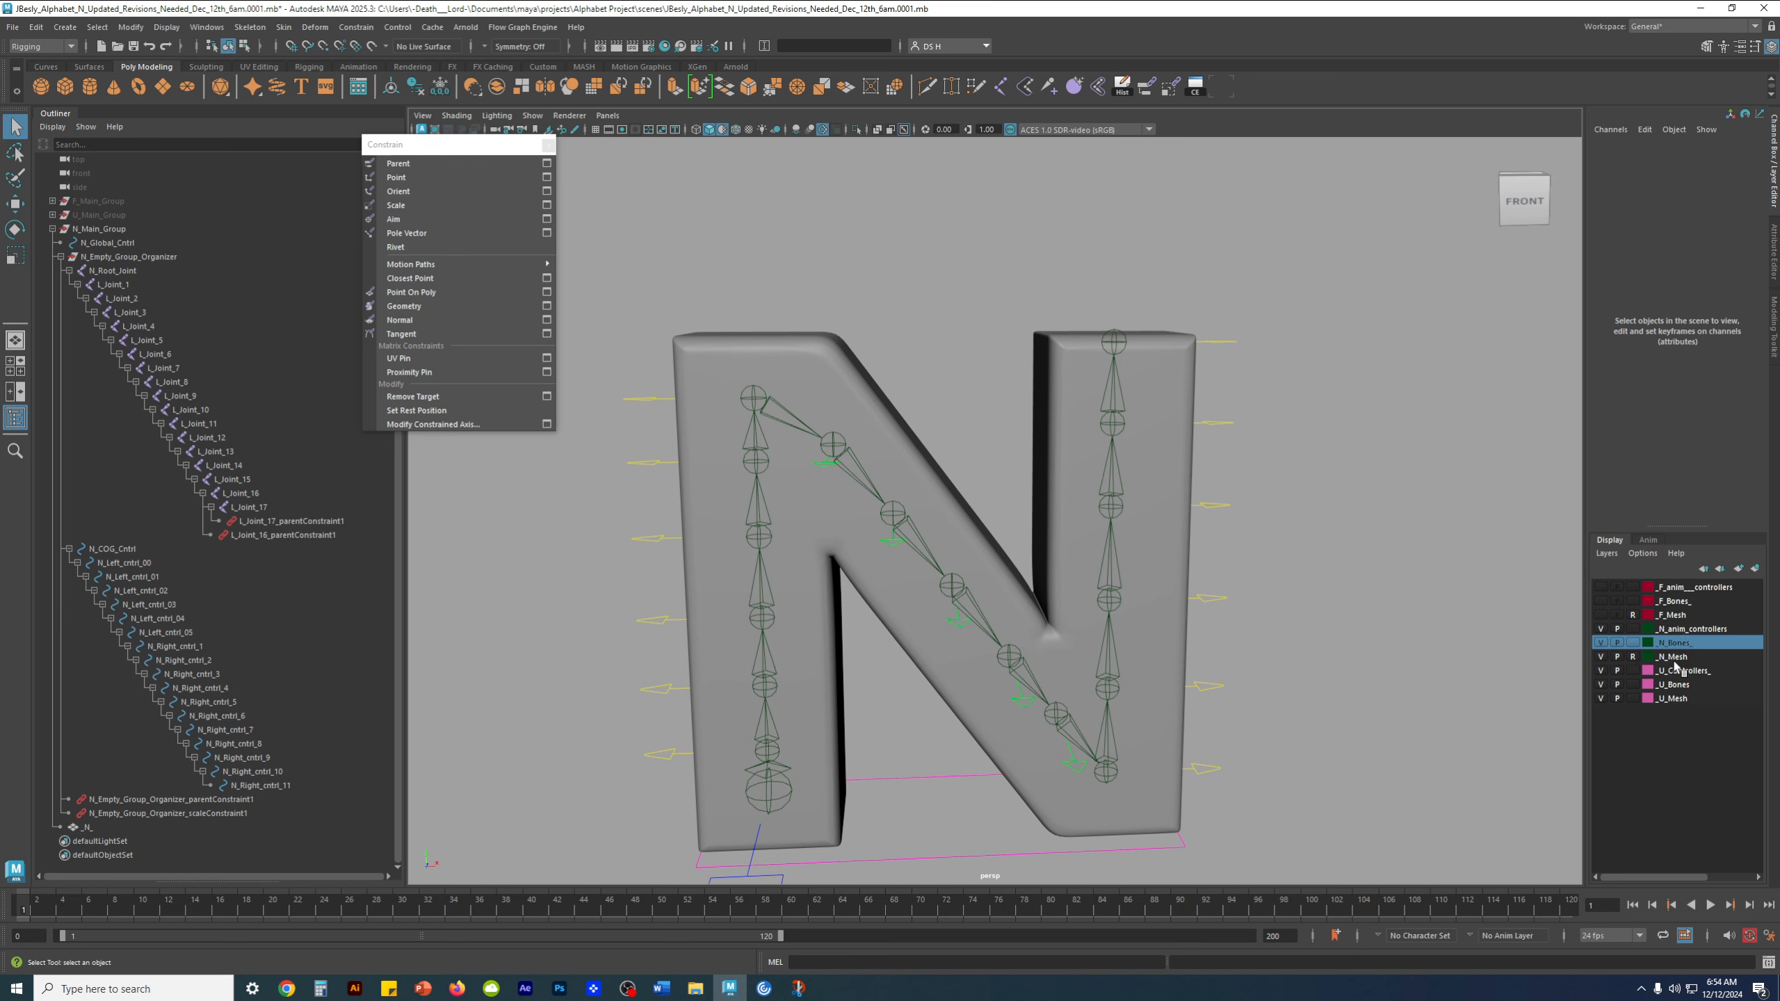
left_click(1676, 660)
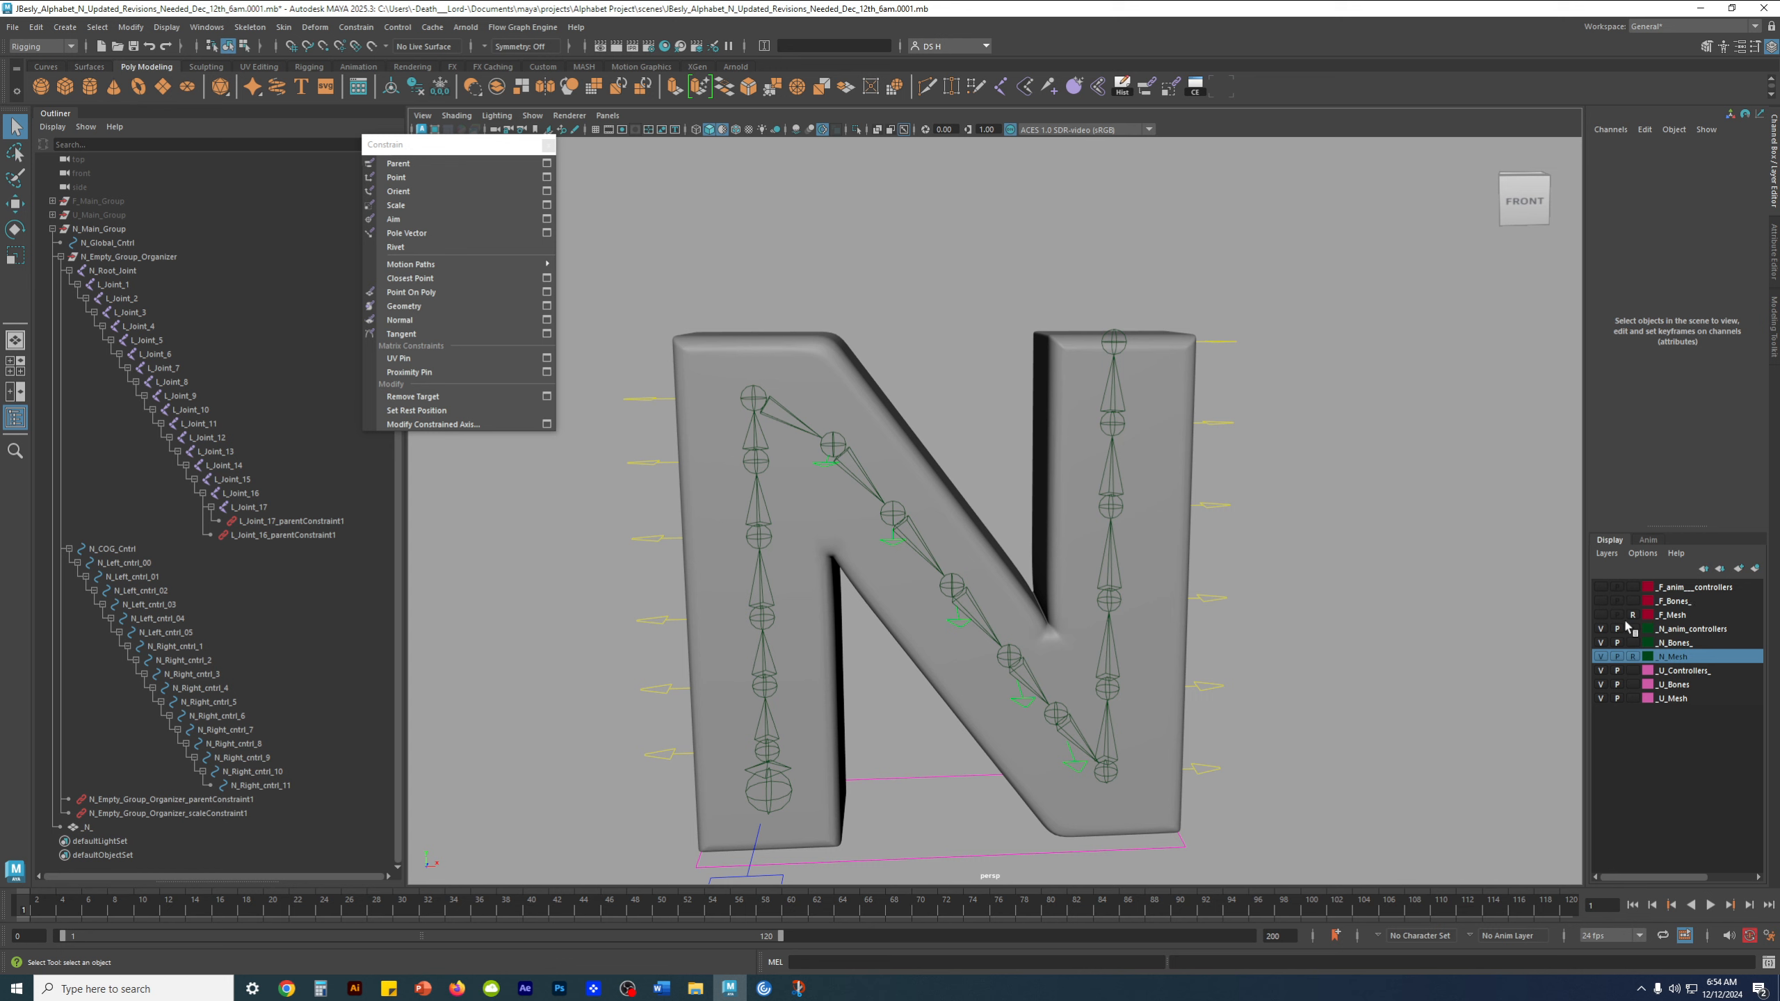
Review how the controllers, bones and mesh are organized into display layers for the letters F and U
left_click(1689, 590)
left_click(1681, 601)
left_click(1677, 615)
left_click(1685, 589)
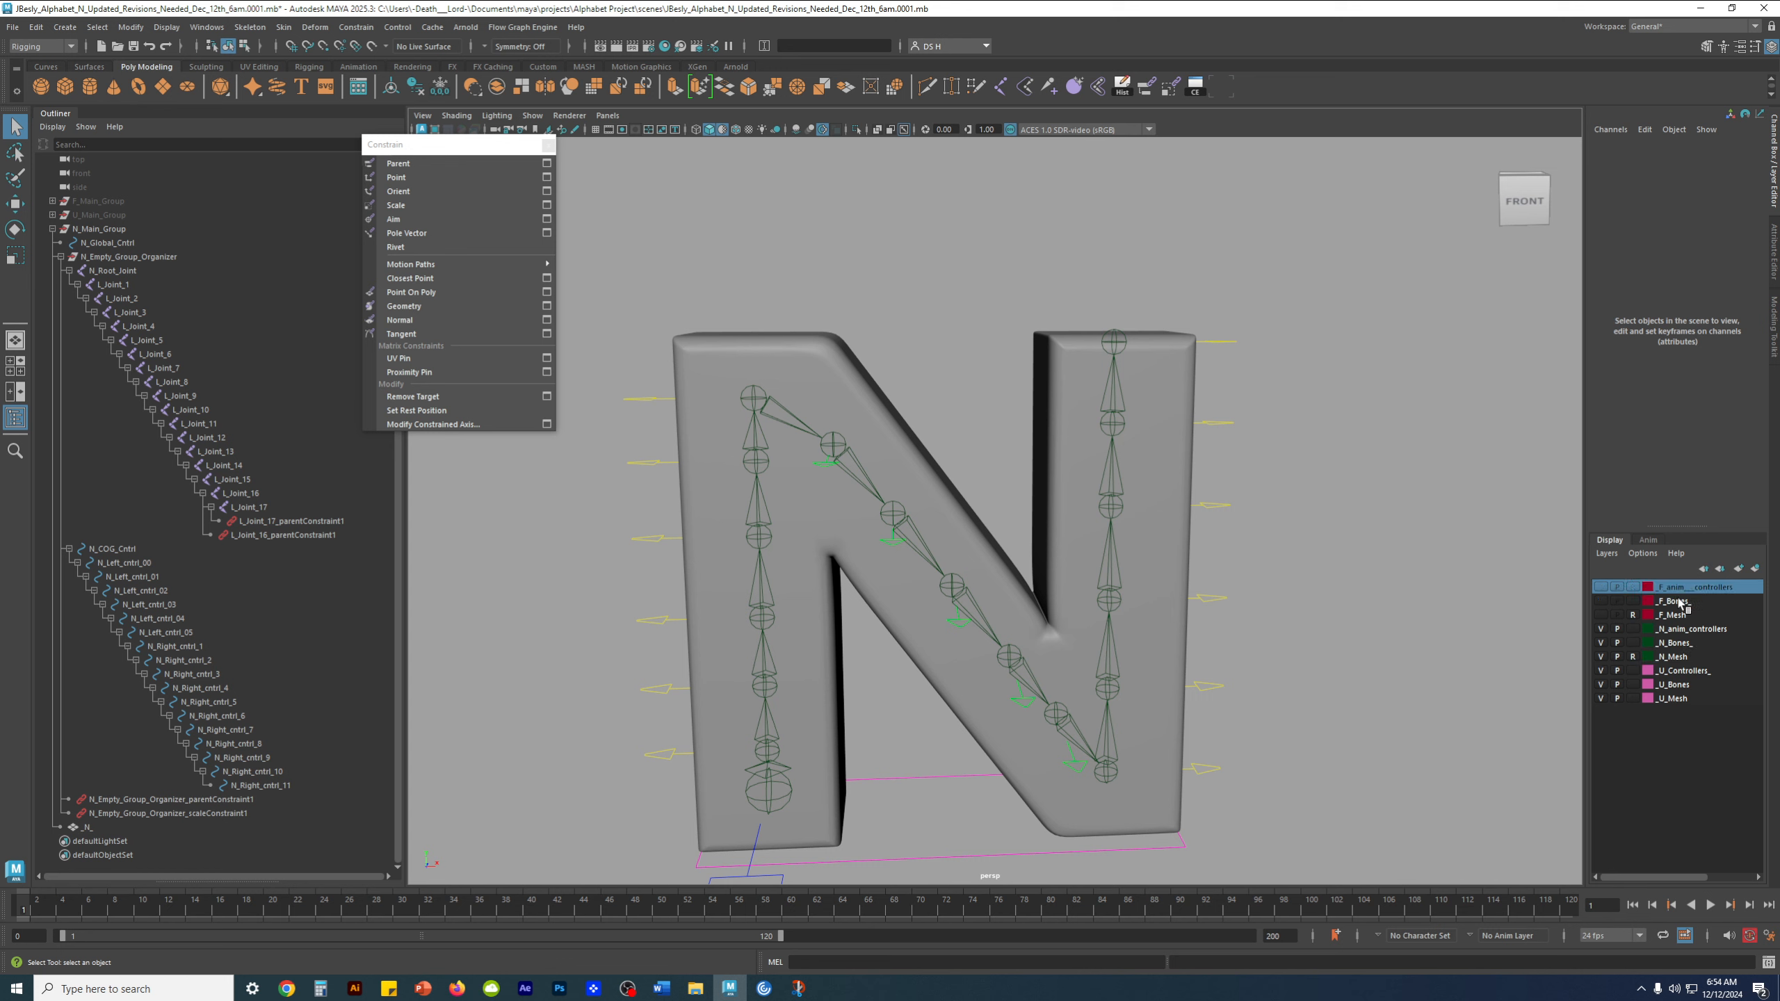
left_click(1679, 602)
left_click(1677, 615)
left_click(1685, 602)
left_click(1689, 589)
left_click(1676, 602)
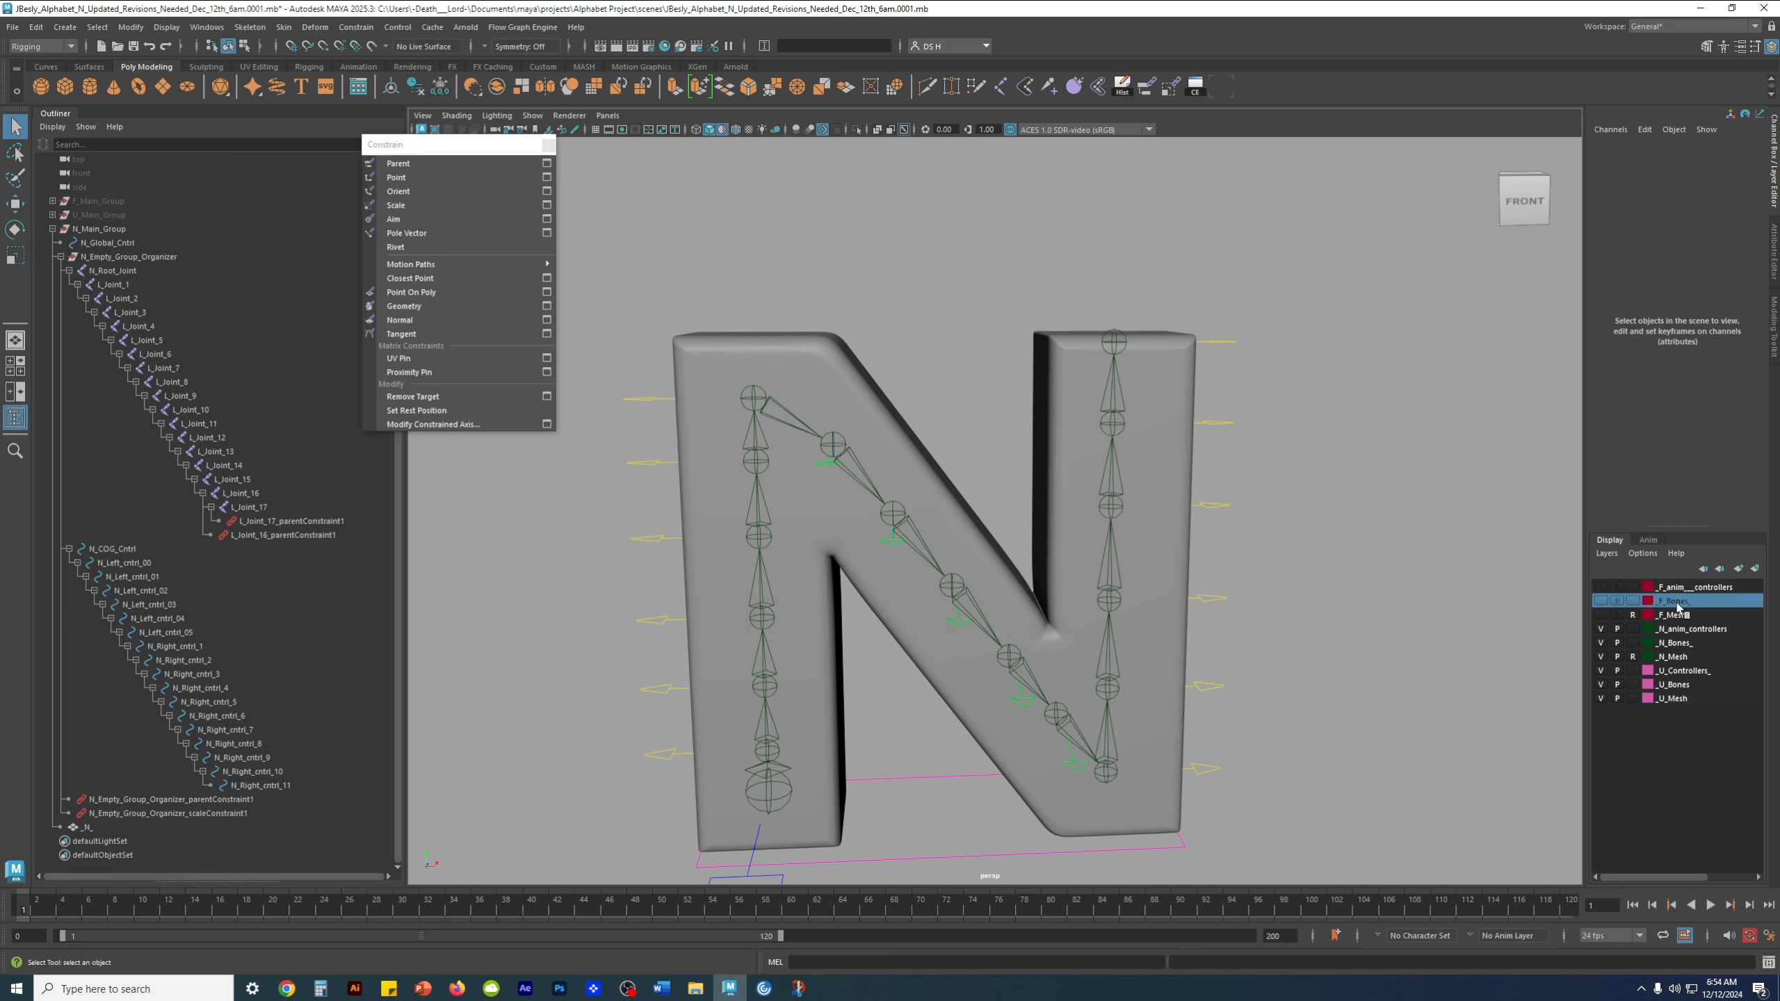
left_click(1675, 615)
left_click(1677, 672)
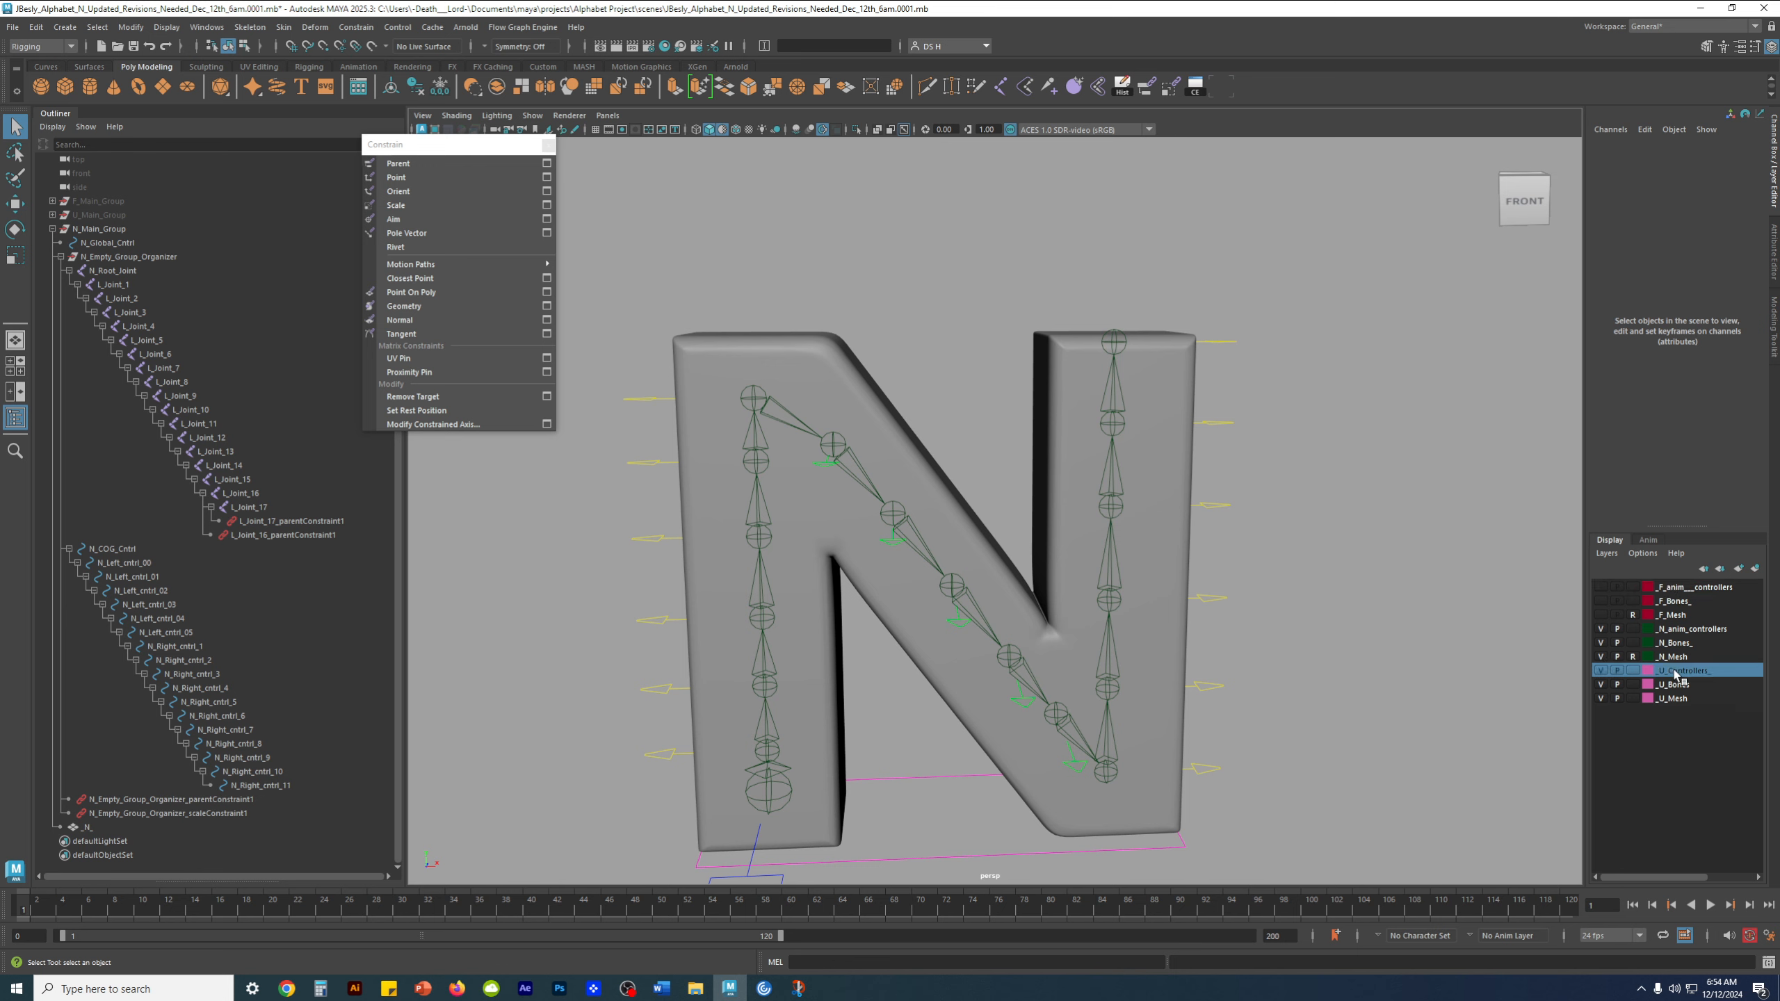
left_click(1679, 685)
left_click(1675, 700)
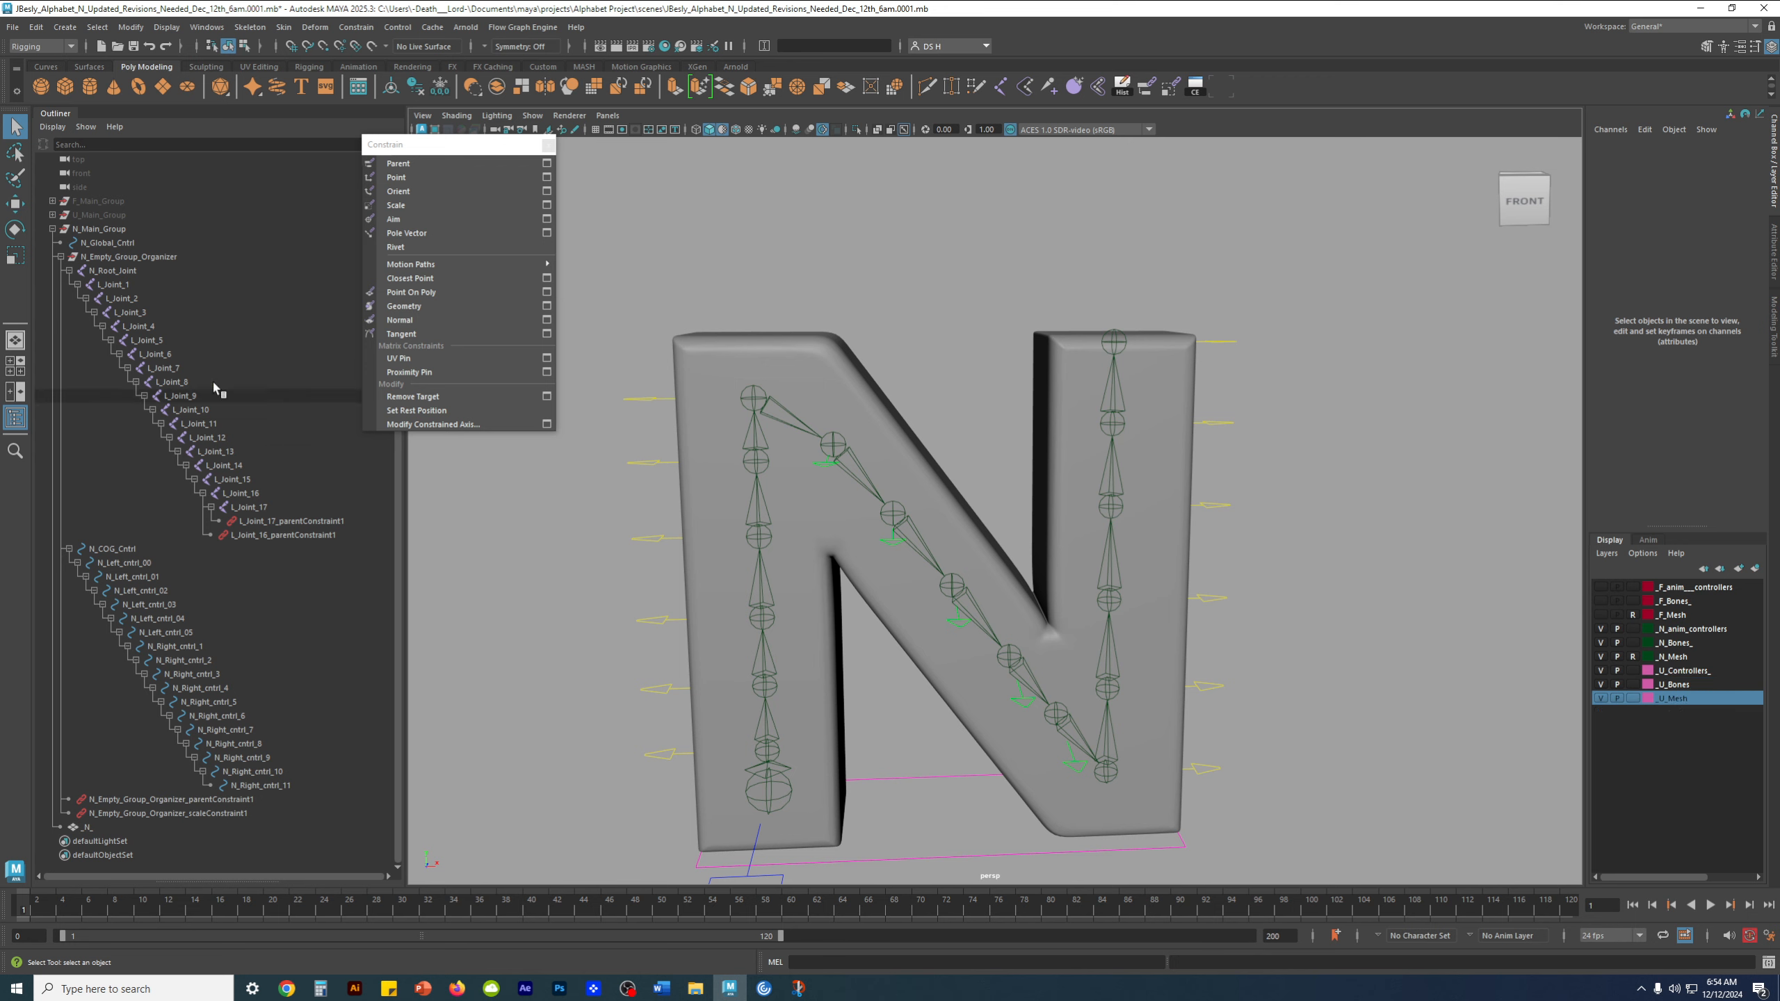
Collapse and hide N_Main_Group, and unhide U_Main_Group
left_click(53, 230)
left_click(98, 242)
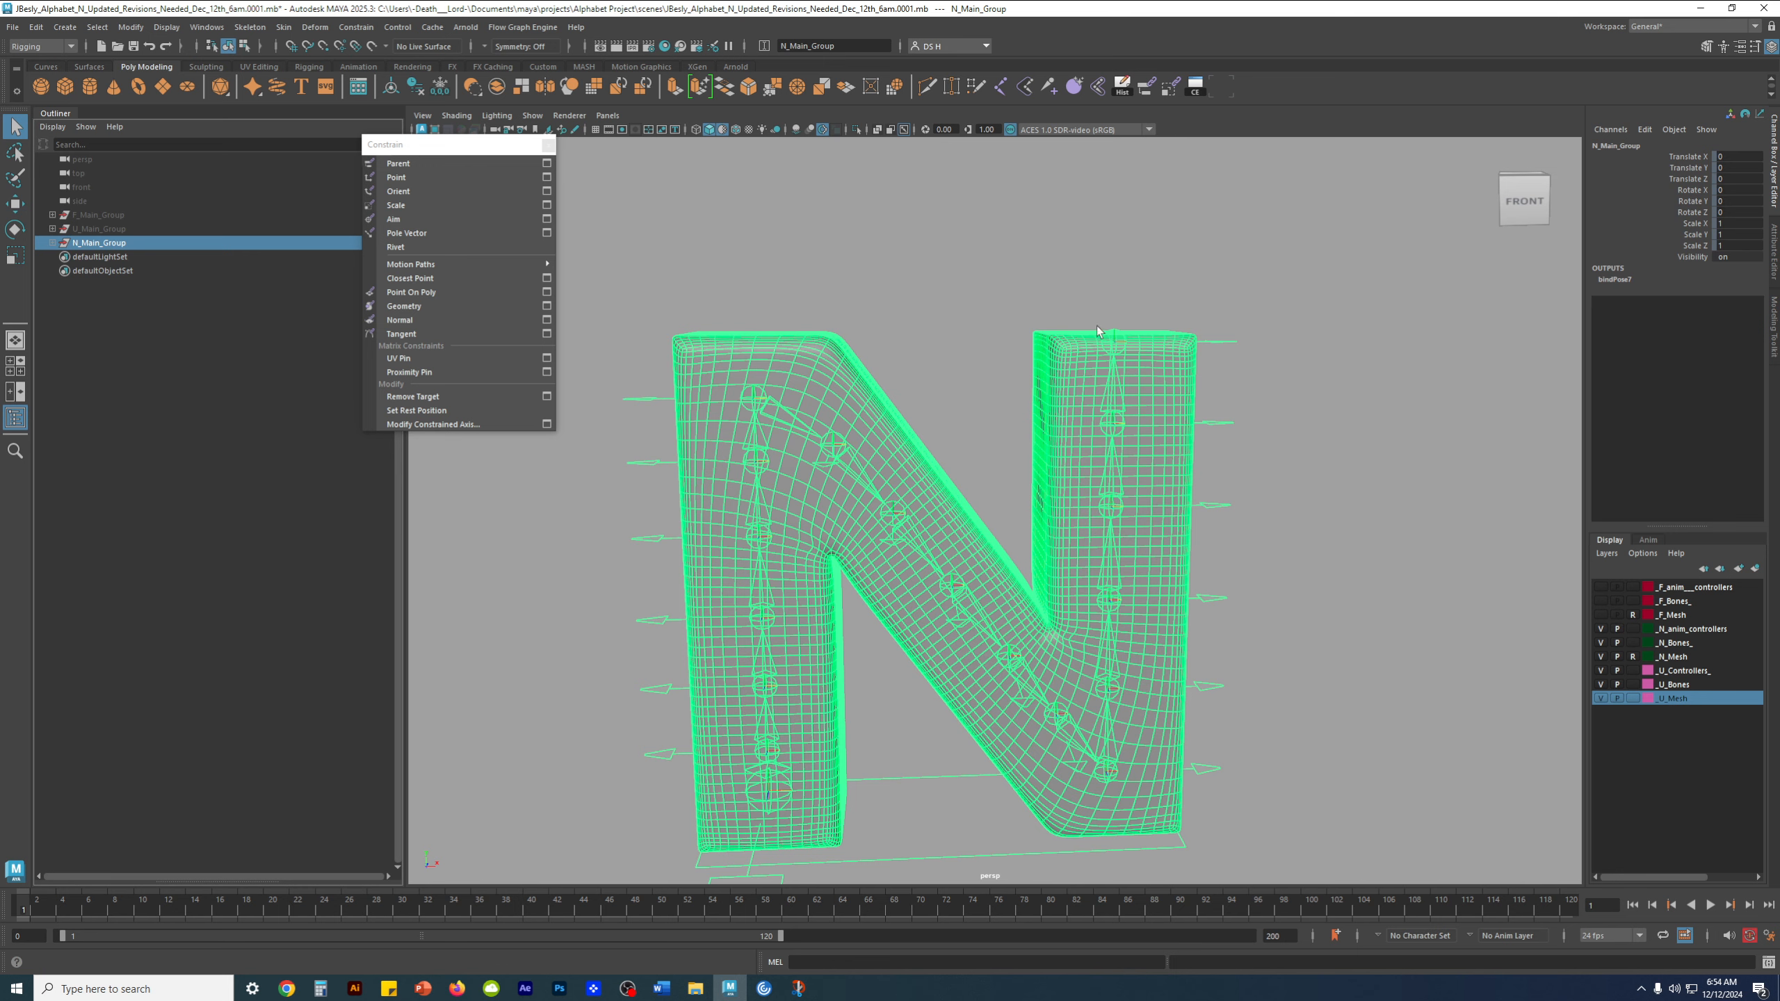
middle_click_drag(937, 457, 1041, 471, "alt")
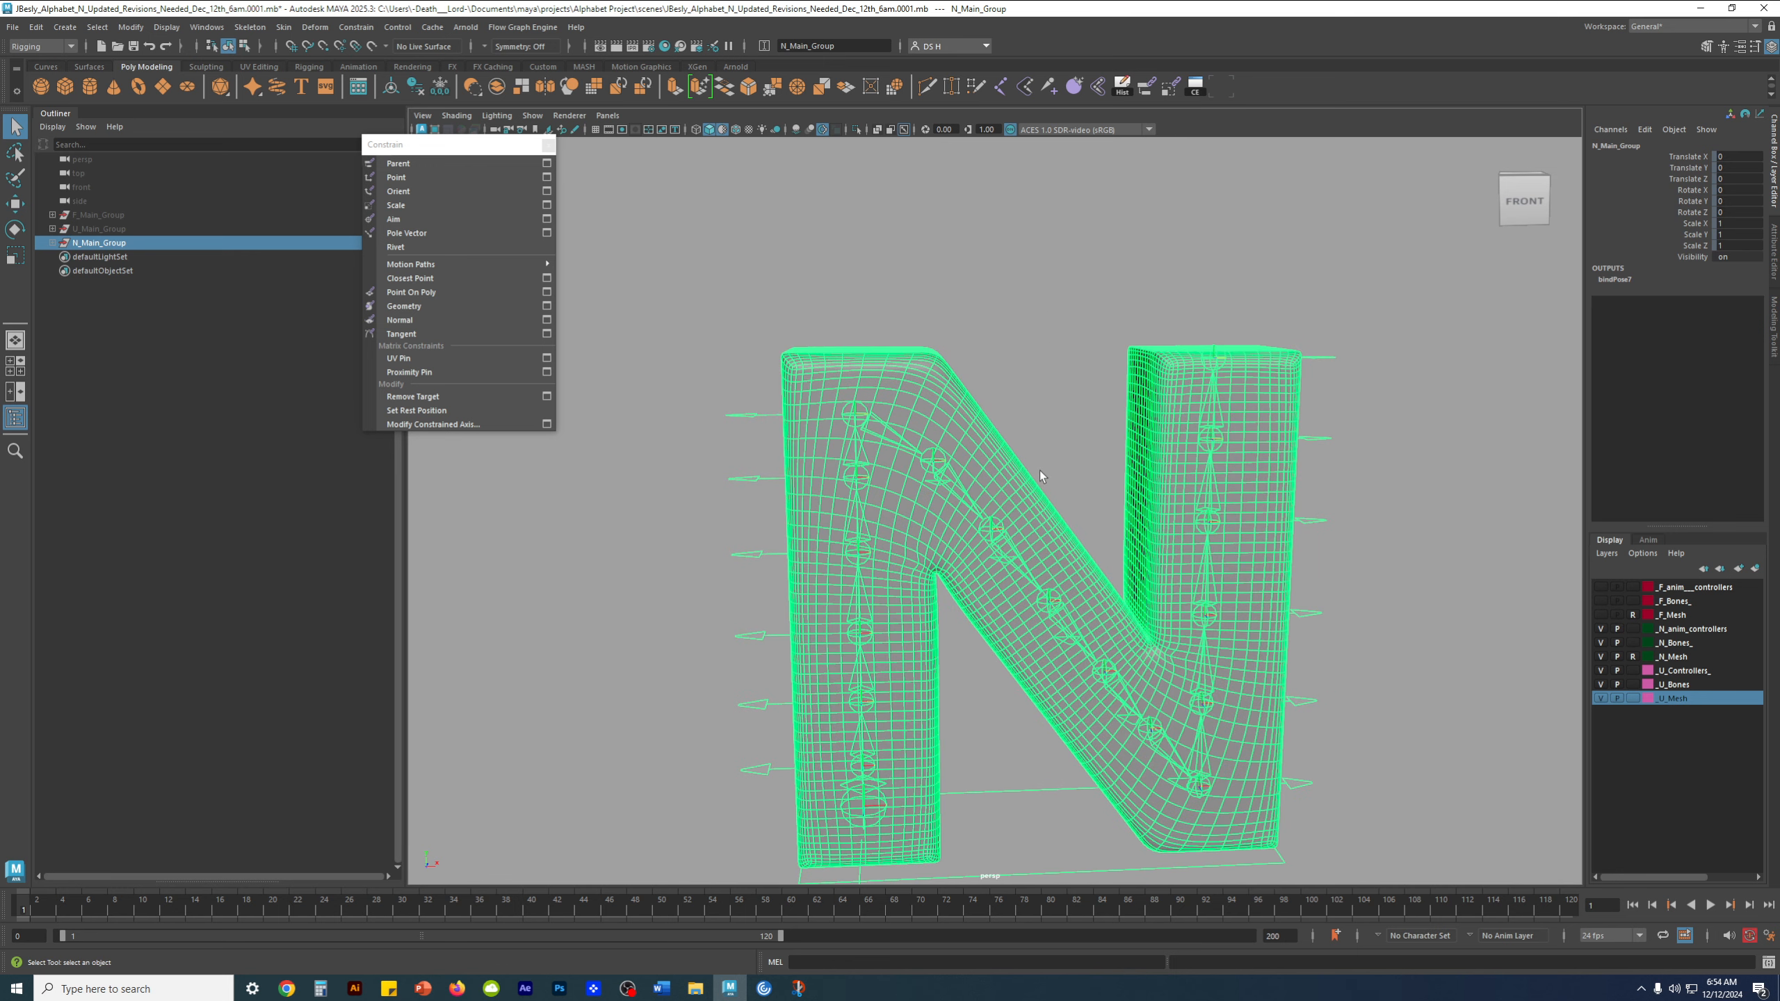
key("ctrl+h")
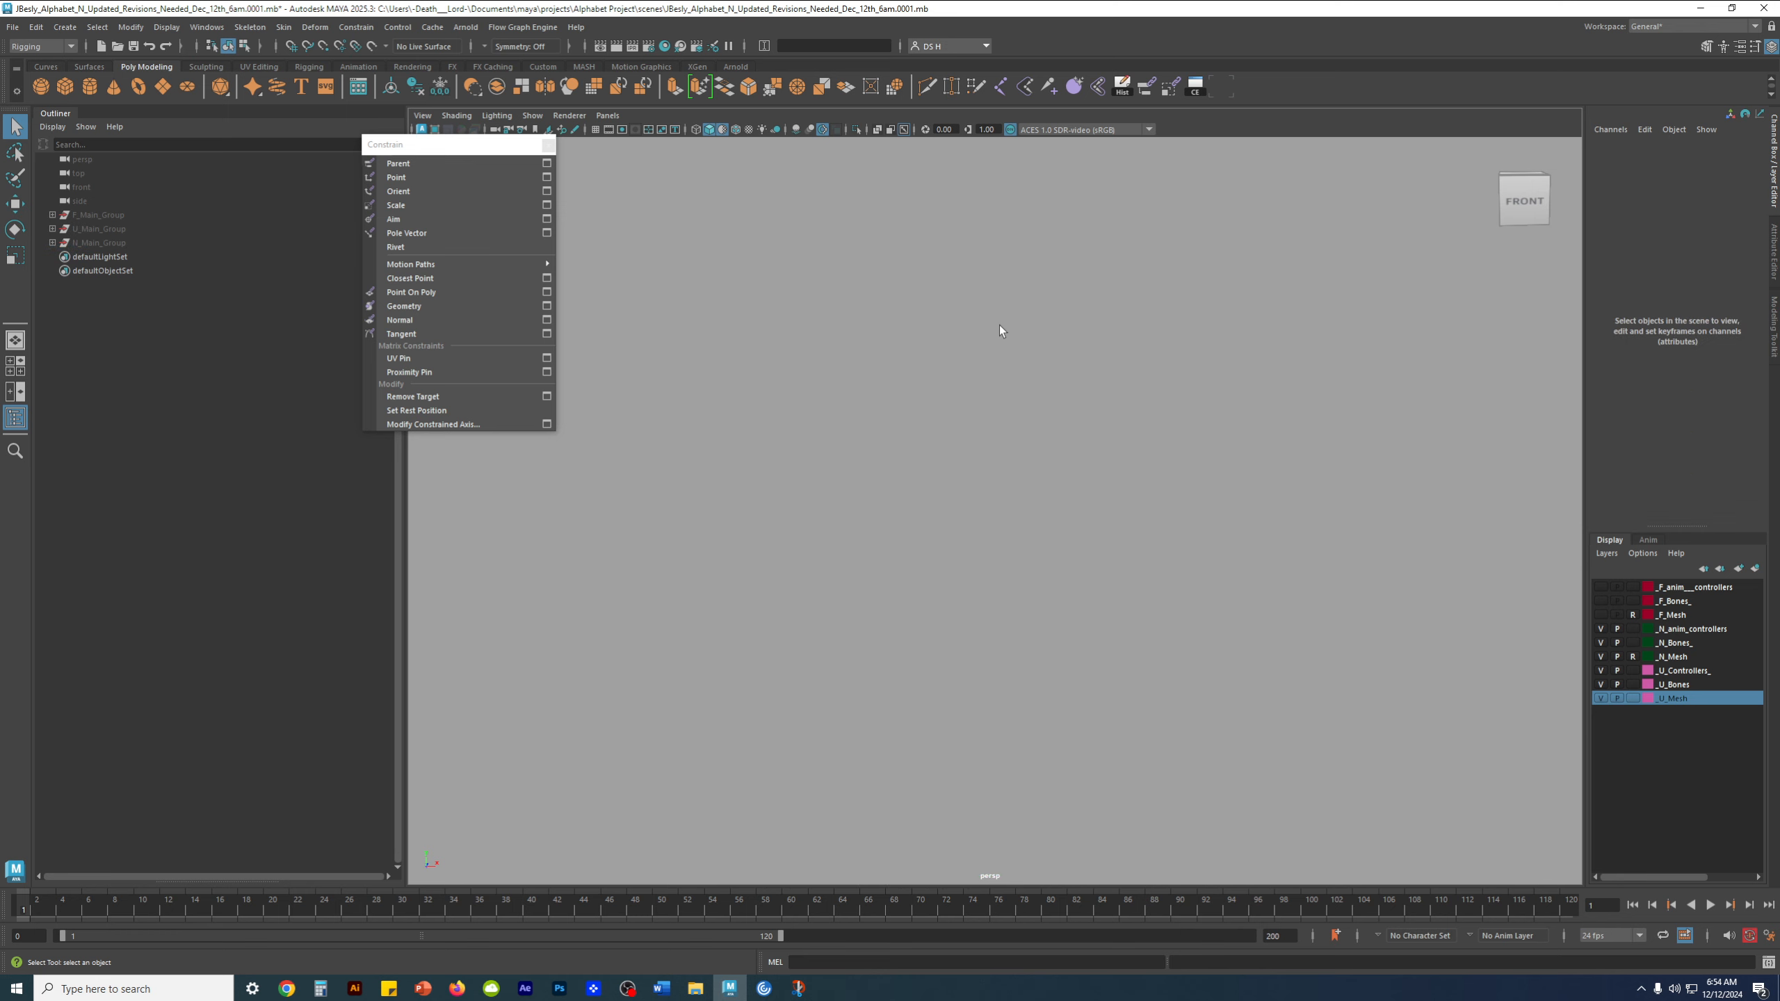
left_click(125, 233)
key("shift+h")
Select U_Global_Cntrl around the base of the letter U and activate the Move tool
middle_click_drag(908, 595, 1345, 402, "alt")
left_click(1372, 684)
left_click(1369, 674)
key("w")
scroll(1317, 575, "down", 2)
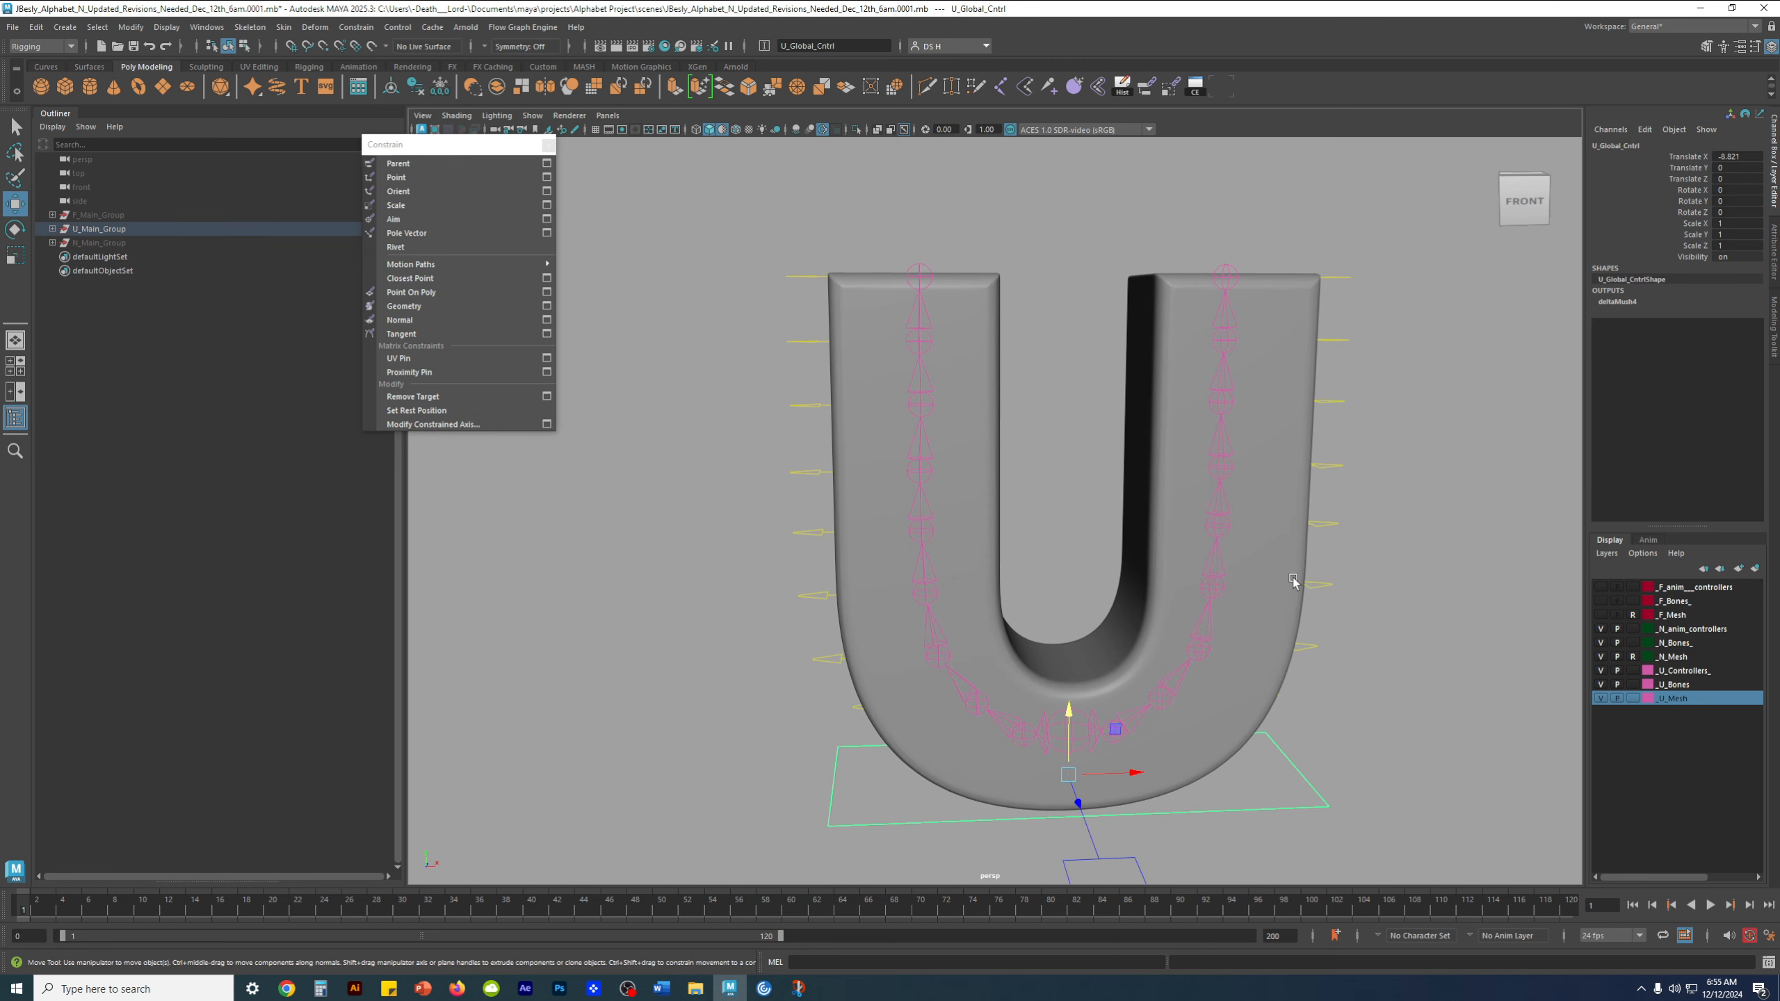
Turn off the visibility of the letter N's controllers, bones and mesh layers, and clear the selection
left_click(1601, 629)
left_click(1600, 643)
left_click(1601, 657)
left_click(1514, 704)
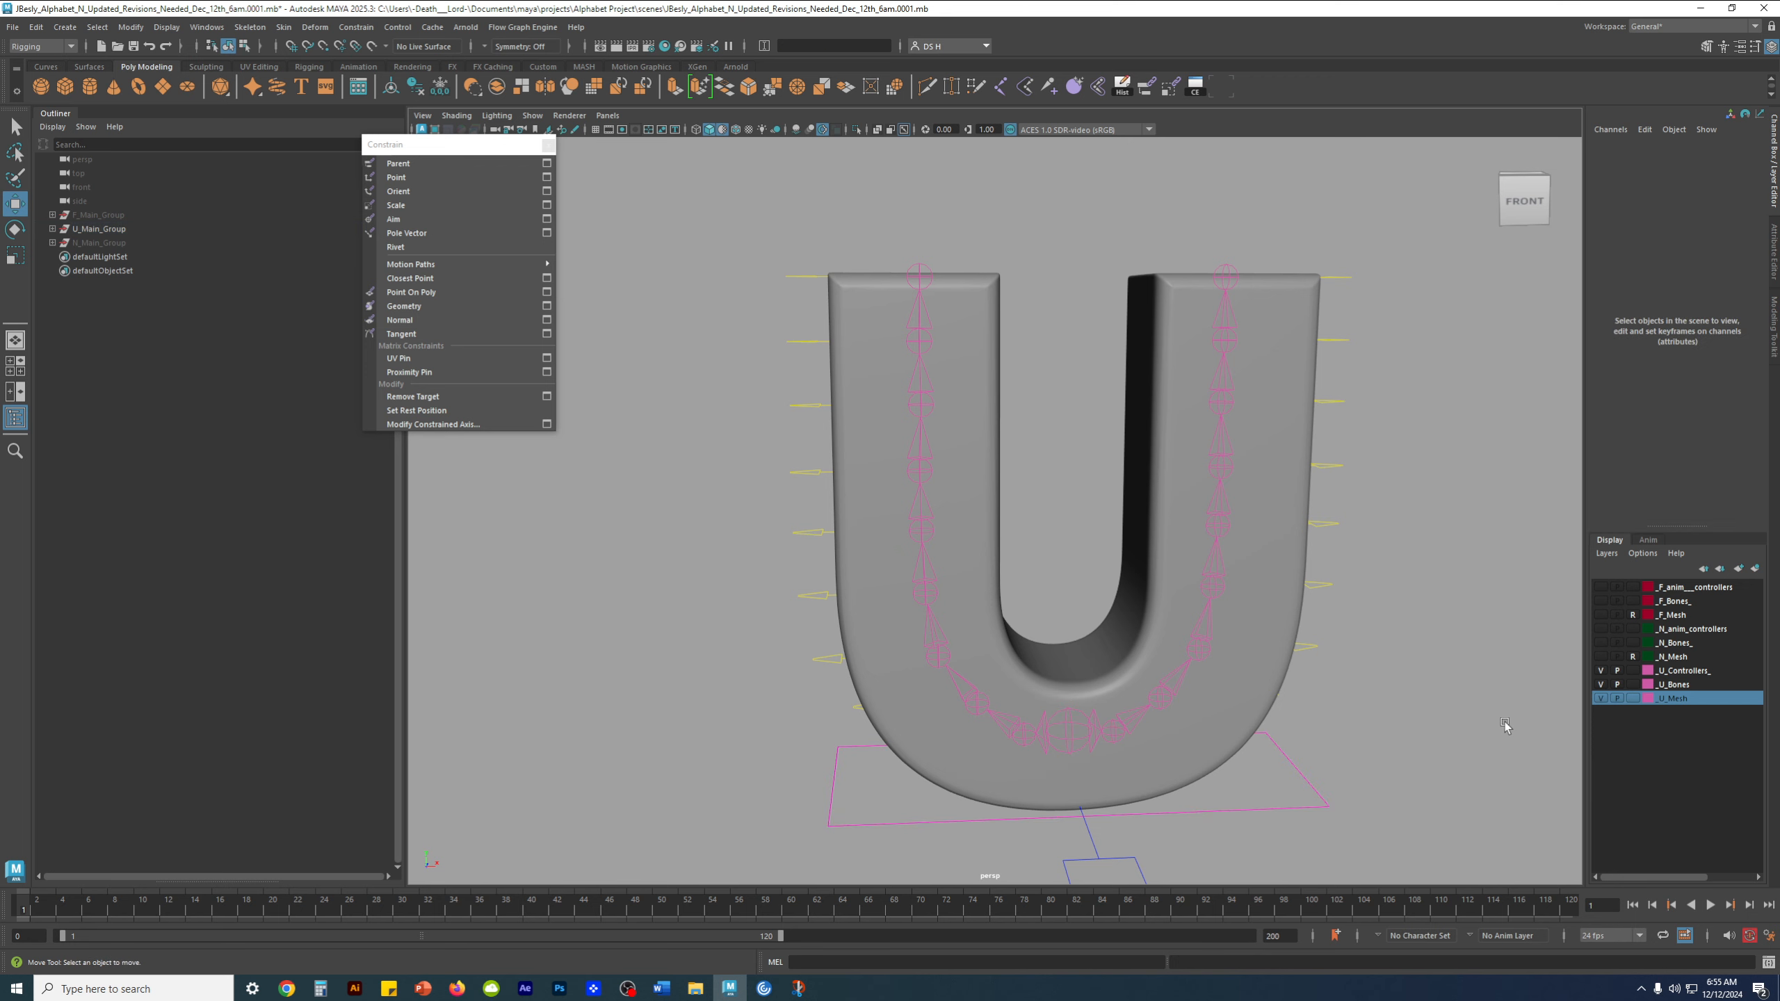
Examine the letter U rig around U_Global_Cntrl and the hierarchy inside U_Main_Group, and clear the selection
middle_click_drag(1361, 680, 1155, 643, "alt")
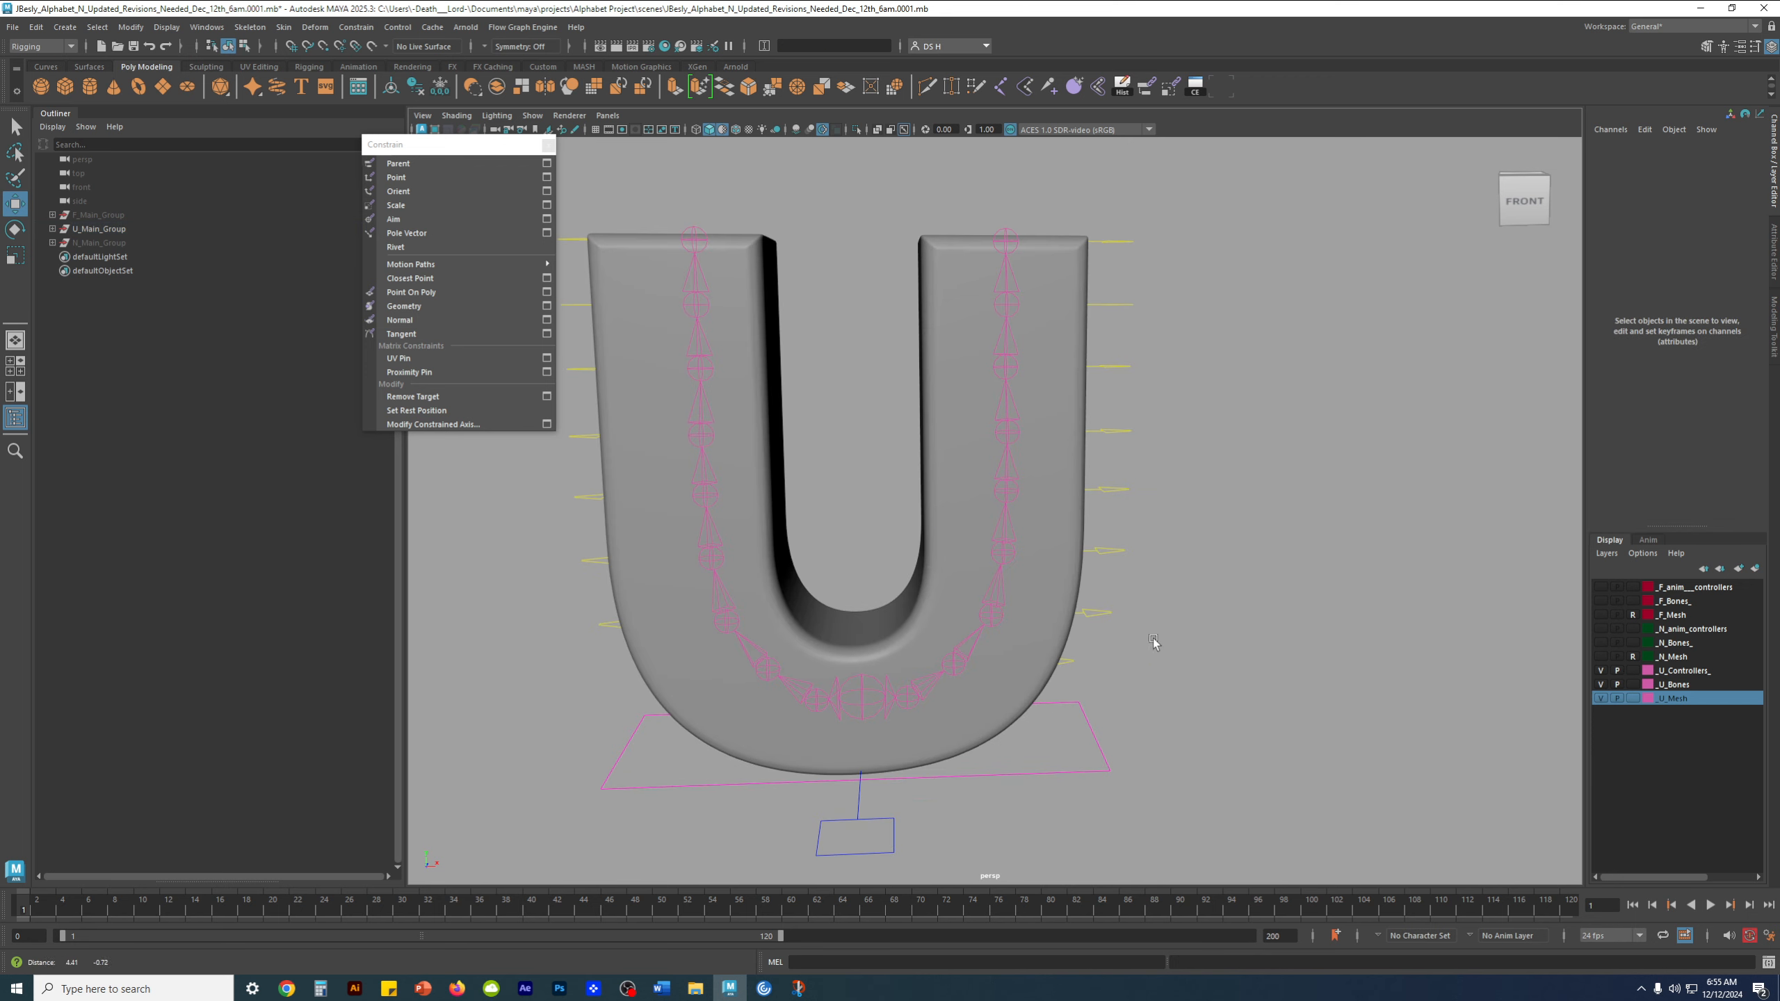
left_click(1064, 767)
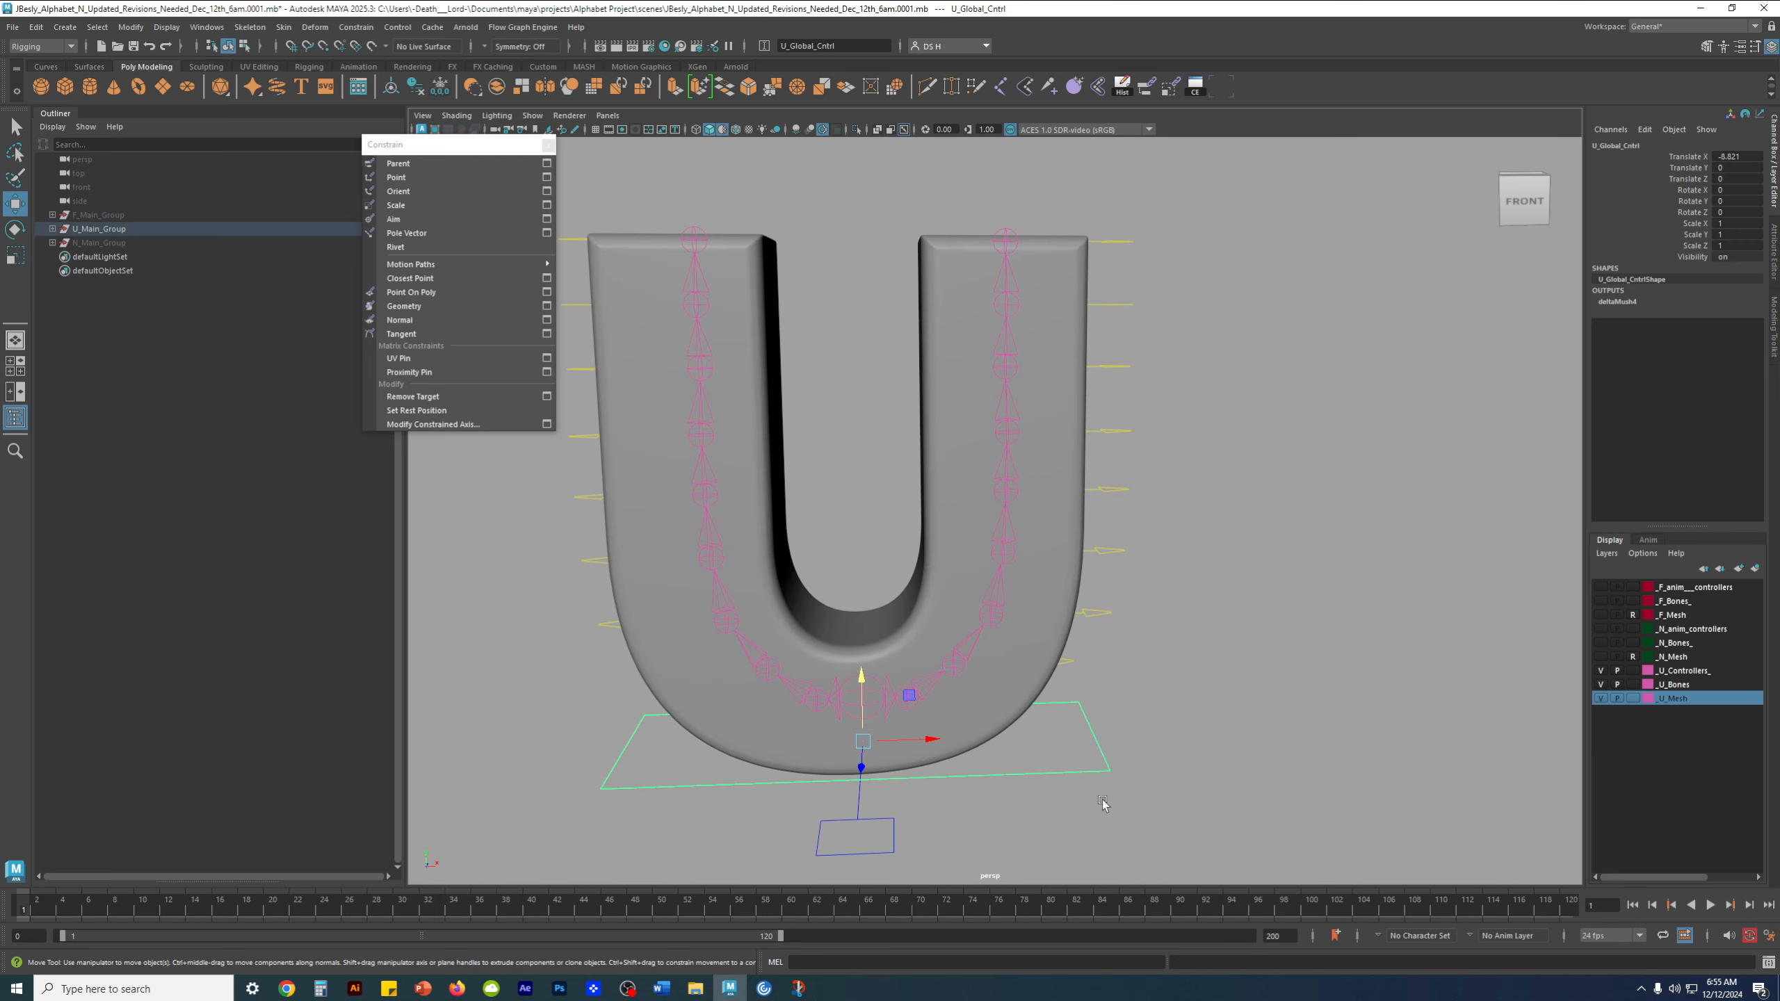
left_click_drag(1164, 635, 1221, 565, "alt")
middle_click_drag(1097, 608, 1194, 499, "alt")
scroll(1194, 499, "up", 3)
left_click_drag(1184, 603, 1193, 690, "alt")
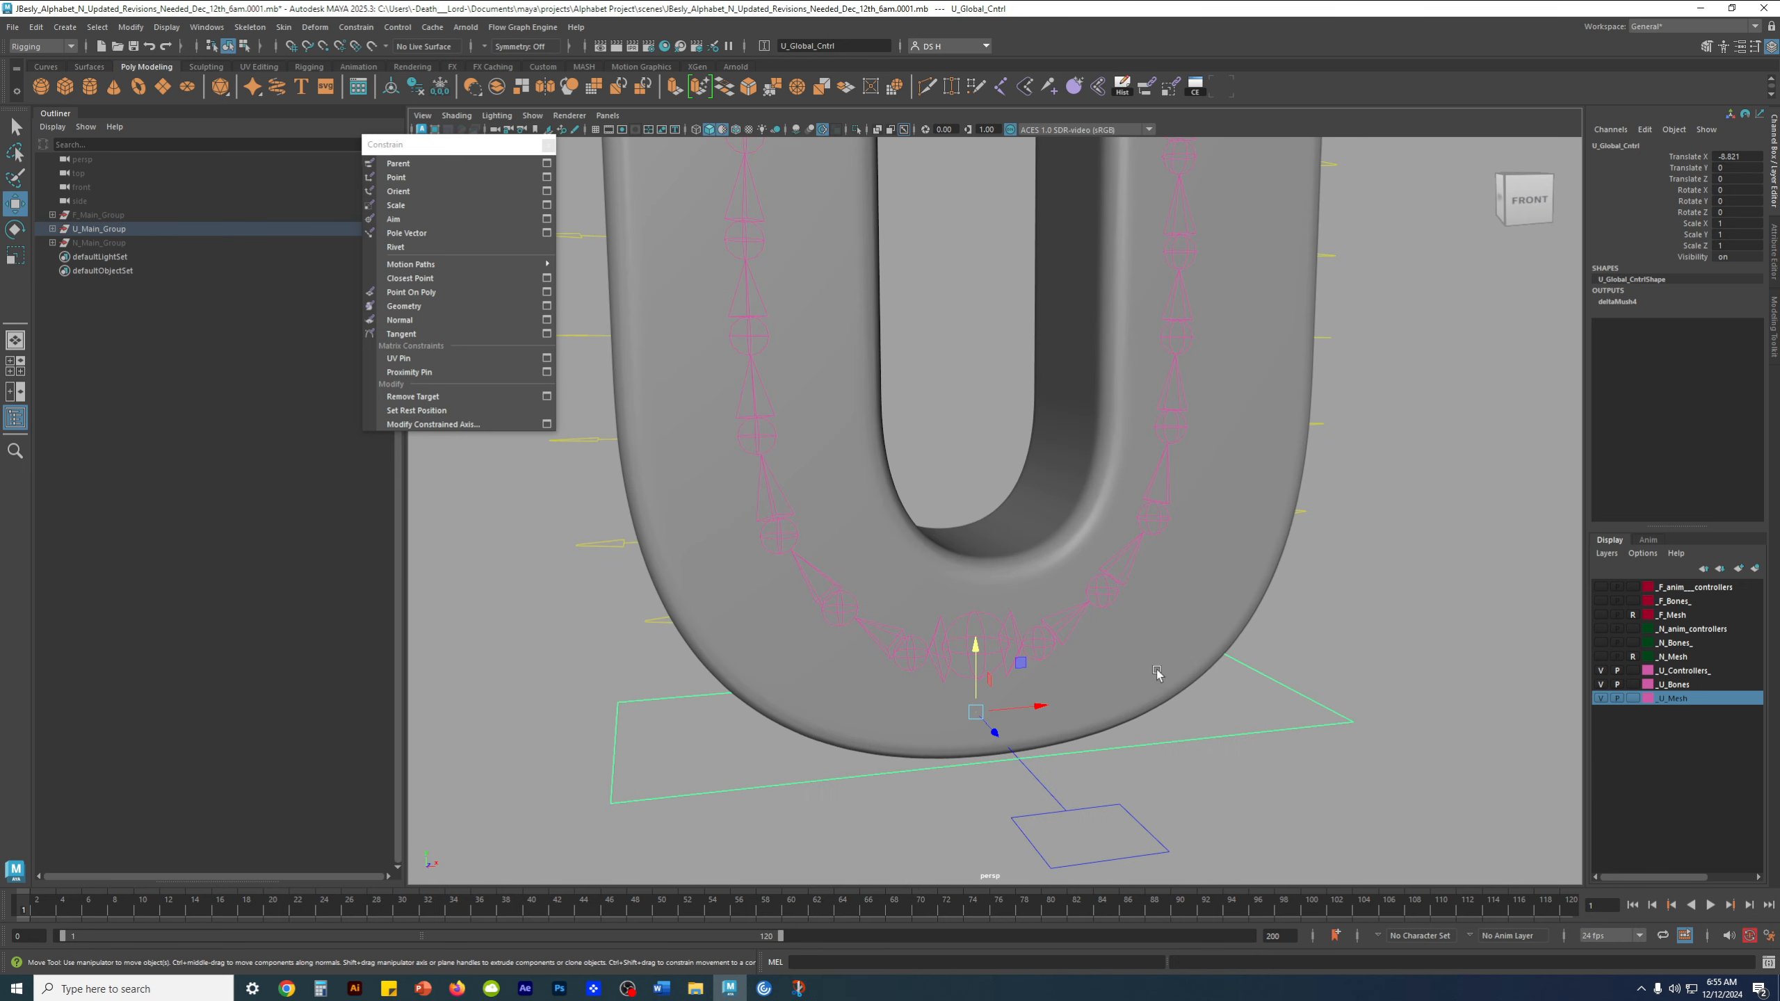
left_click(53, 229, "shift")
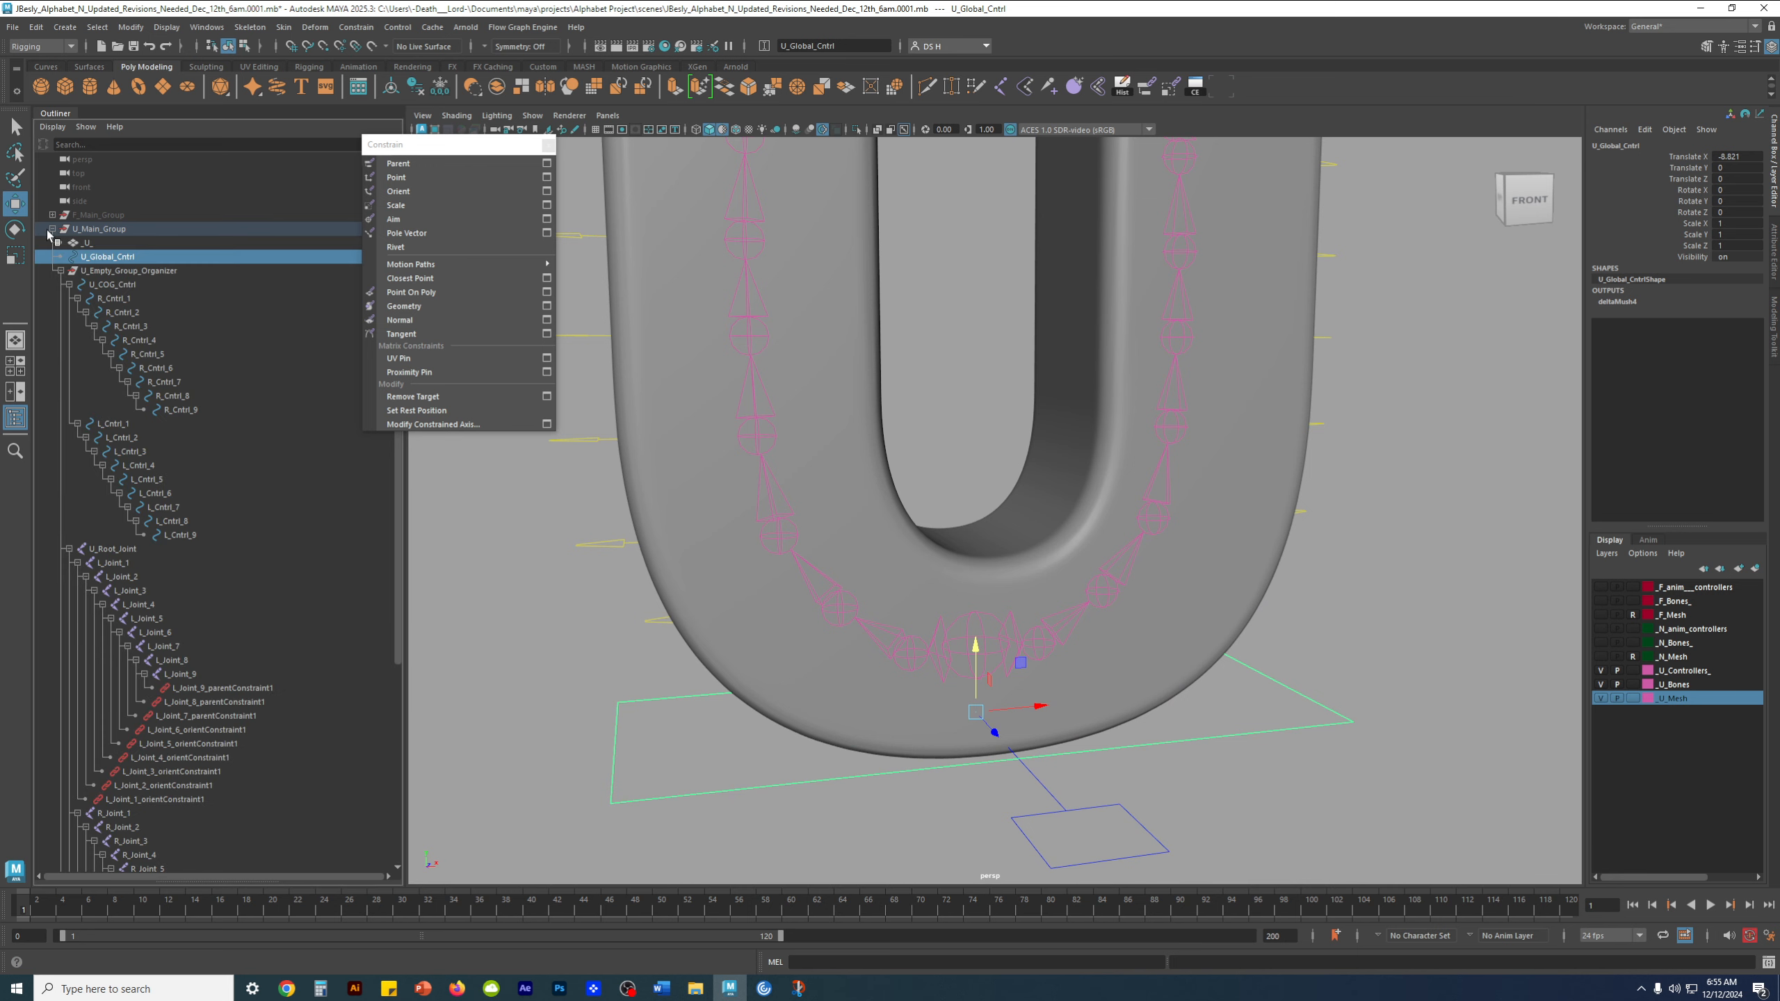
left_click(53, 229)
scroll(1082, 654, "down", 5)
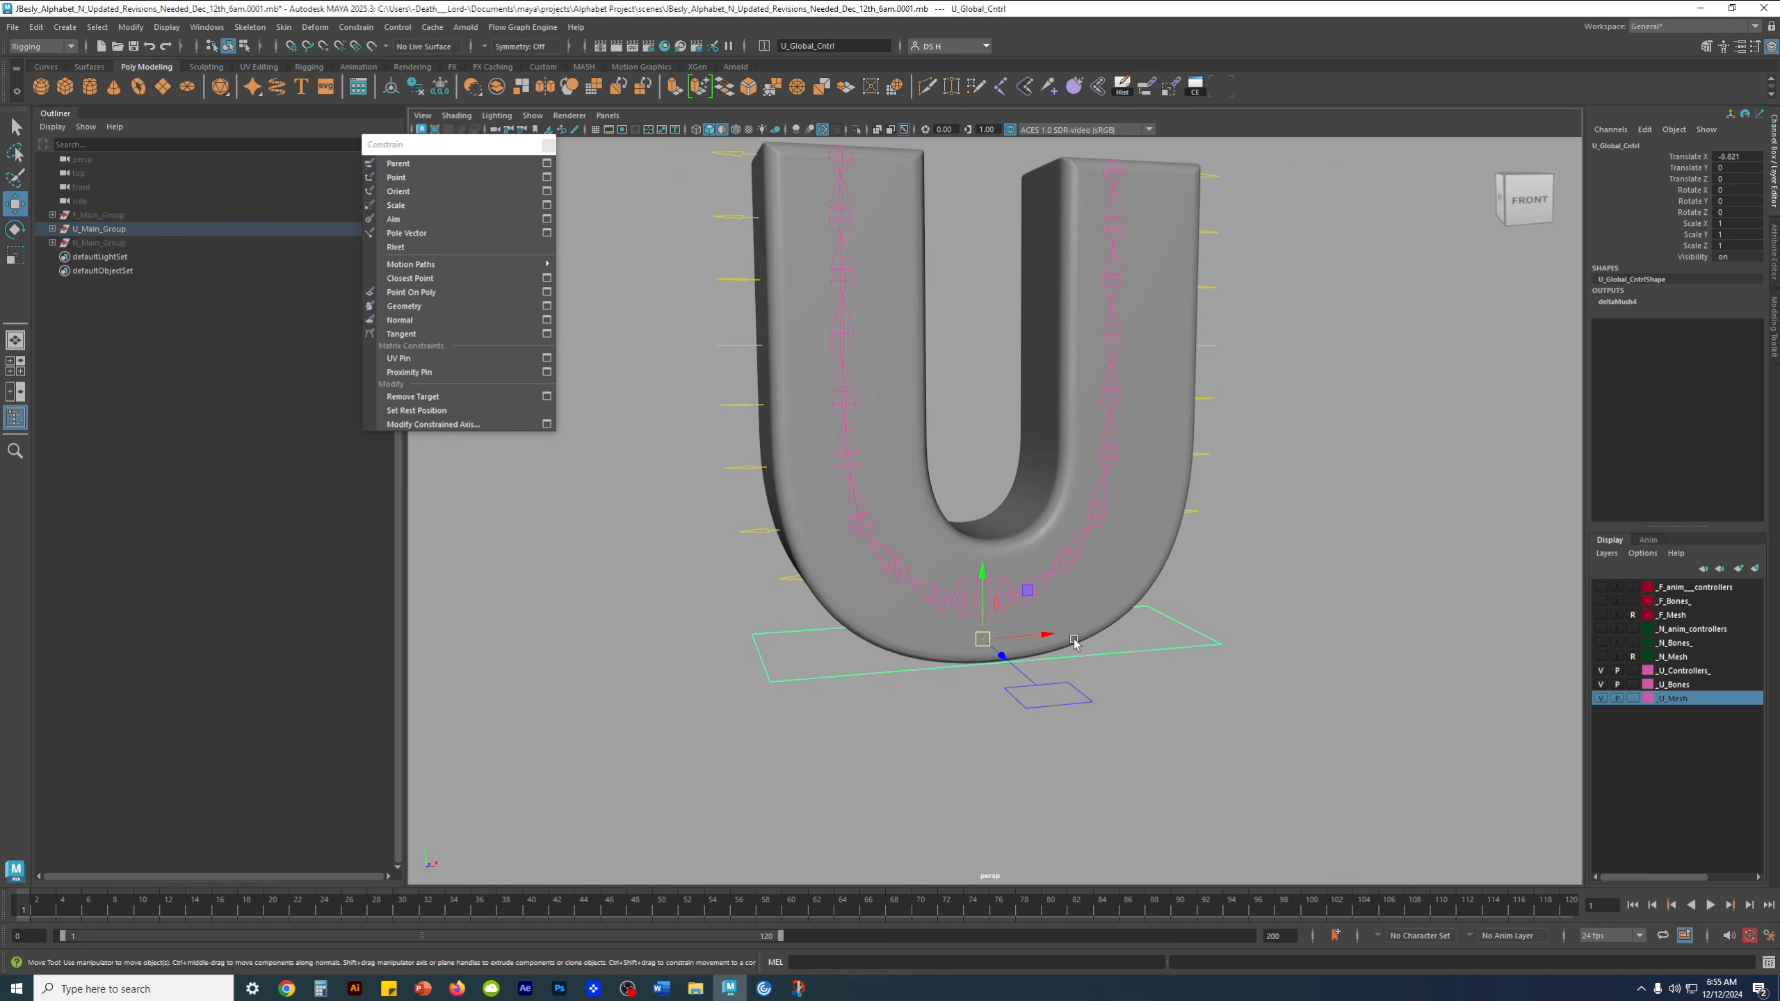
left_click(1235, 675)
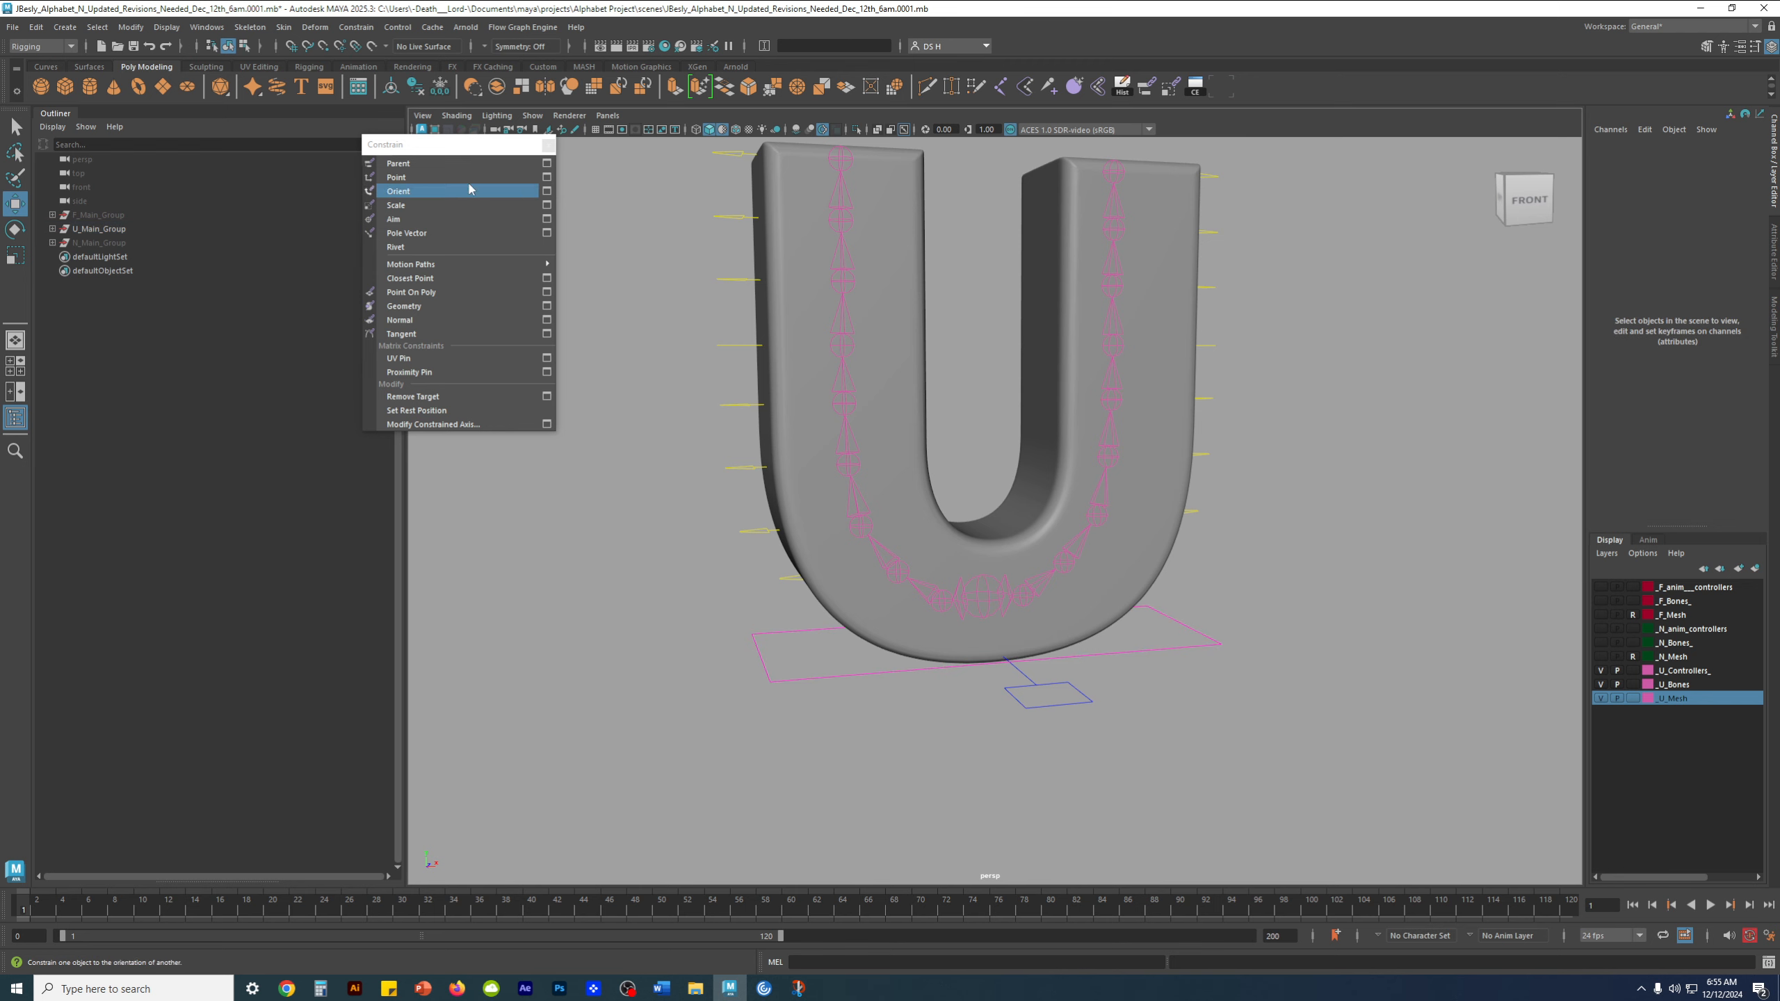
Set U_Global_Cntrl's Translate X to 0 and clear the selection
left_click_drag(1125, 426, 1041, 649, "alt")
left_click(1040, 649)
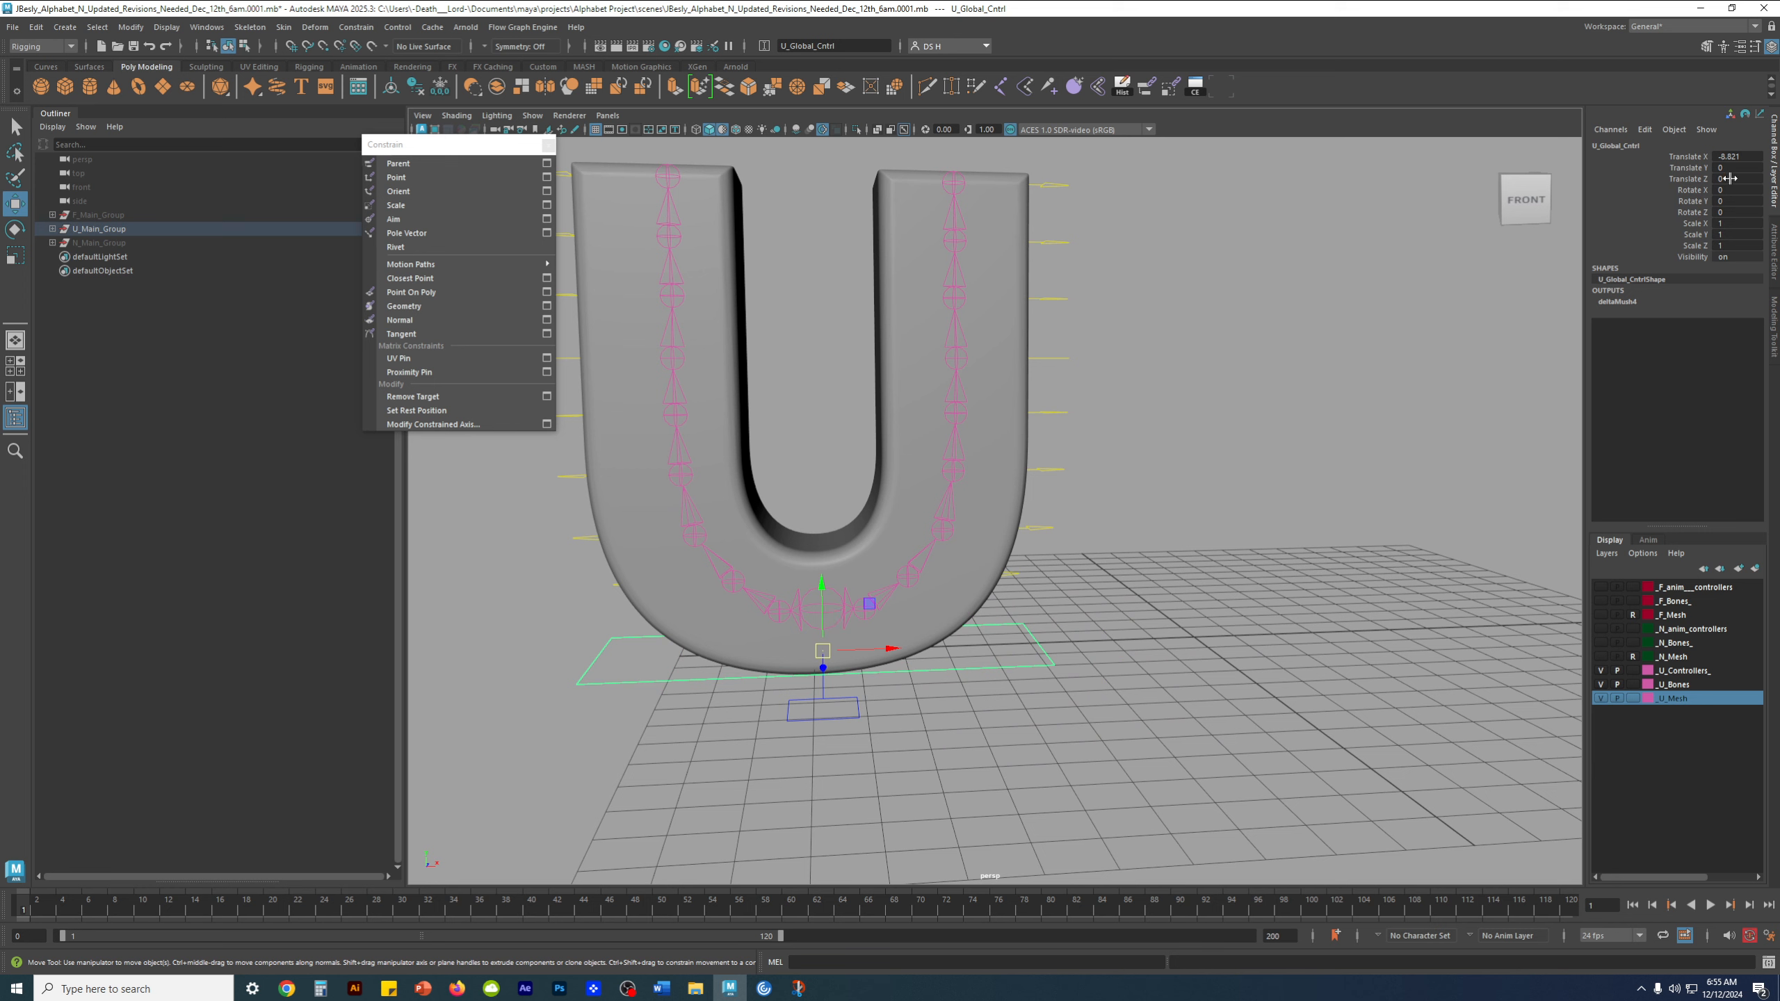
left_click(1745, 157)
type("0.")
key("Return")
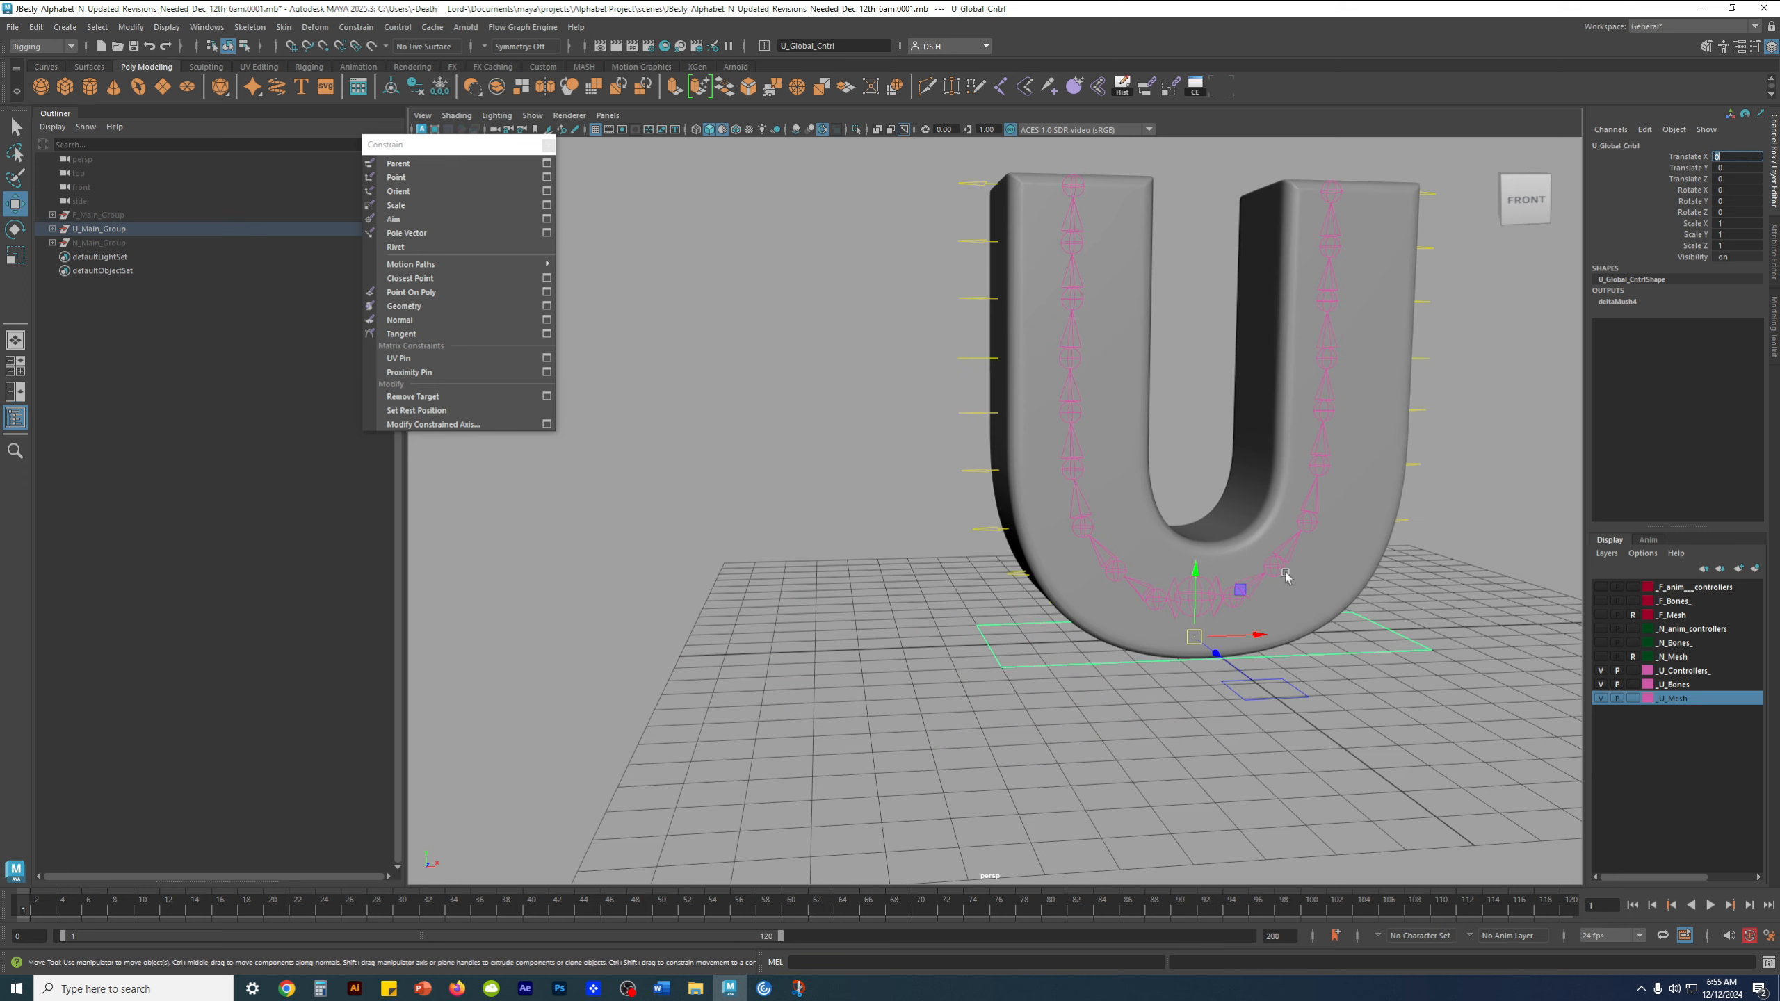
middle_click_drag(1347, 520, 1207, 493, "alt")
left_click(1348, 703)
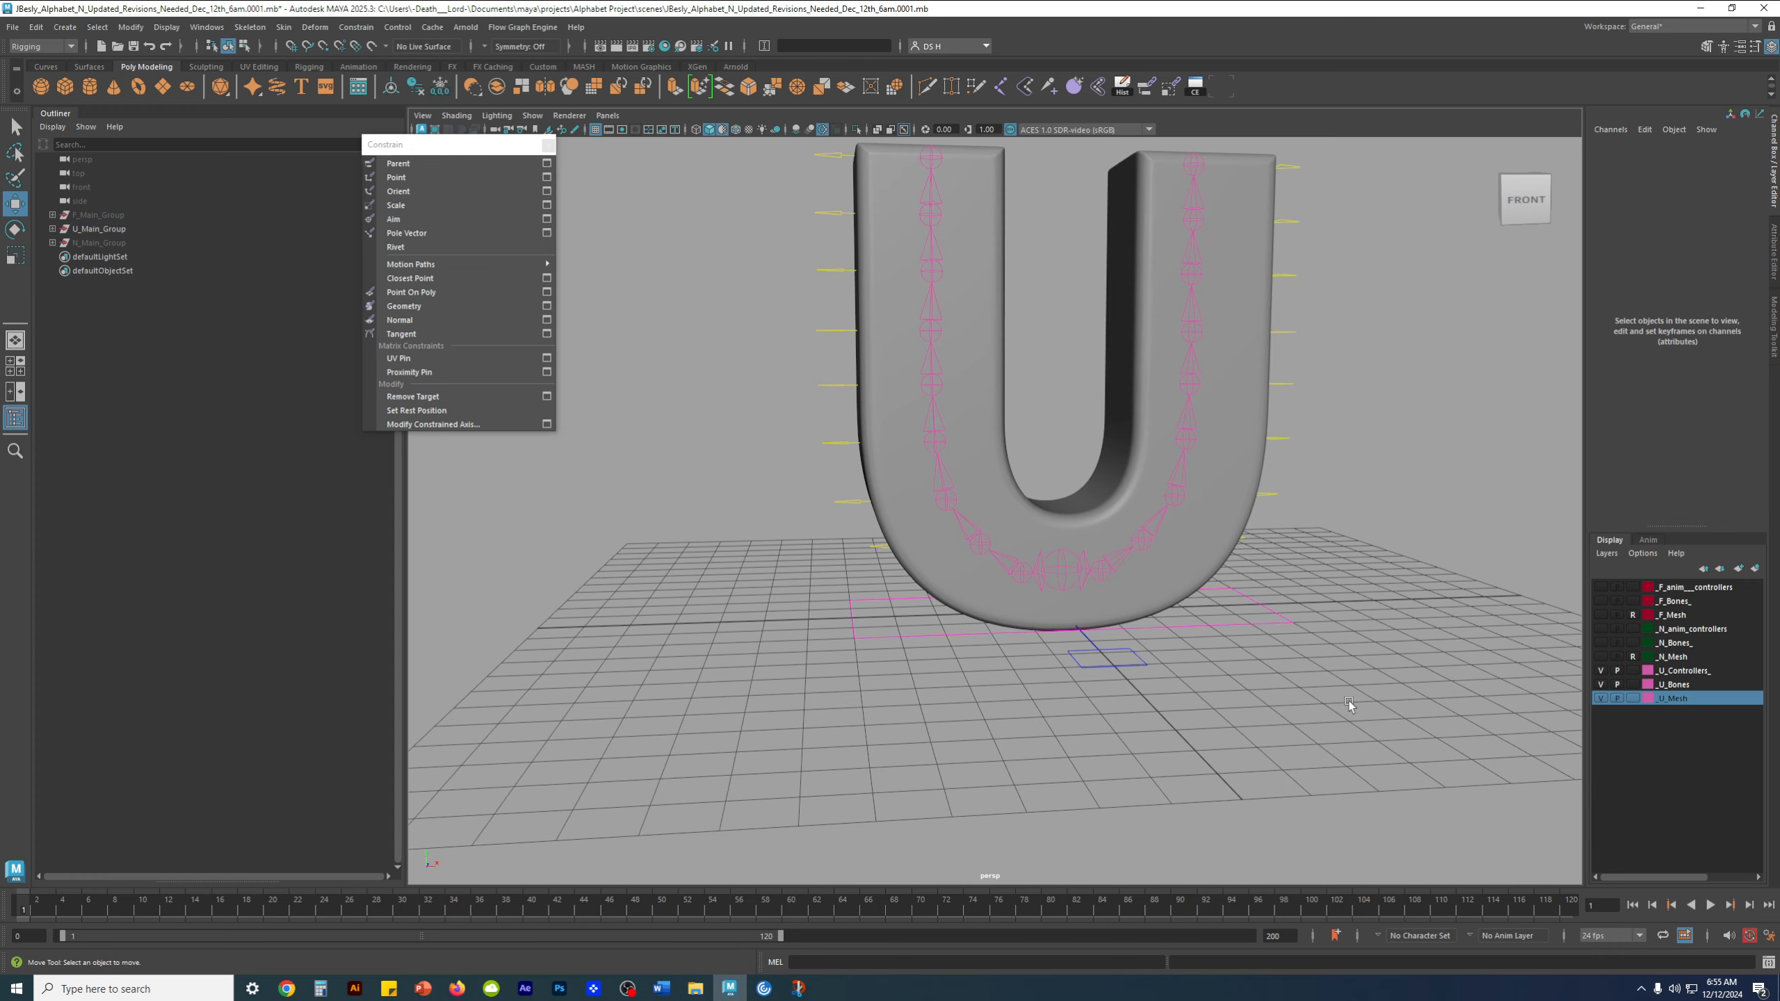
Close the floating Constrain window and expand U_Main_Group so U_Empty_Group_Organizer lists only its direct children
left_click(1133, 653)
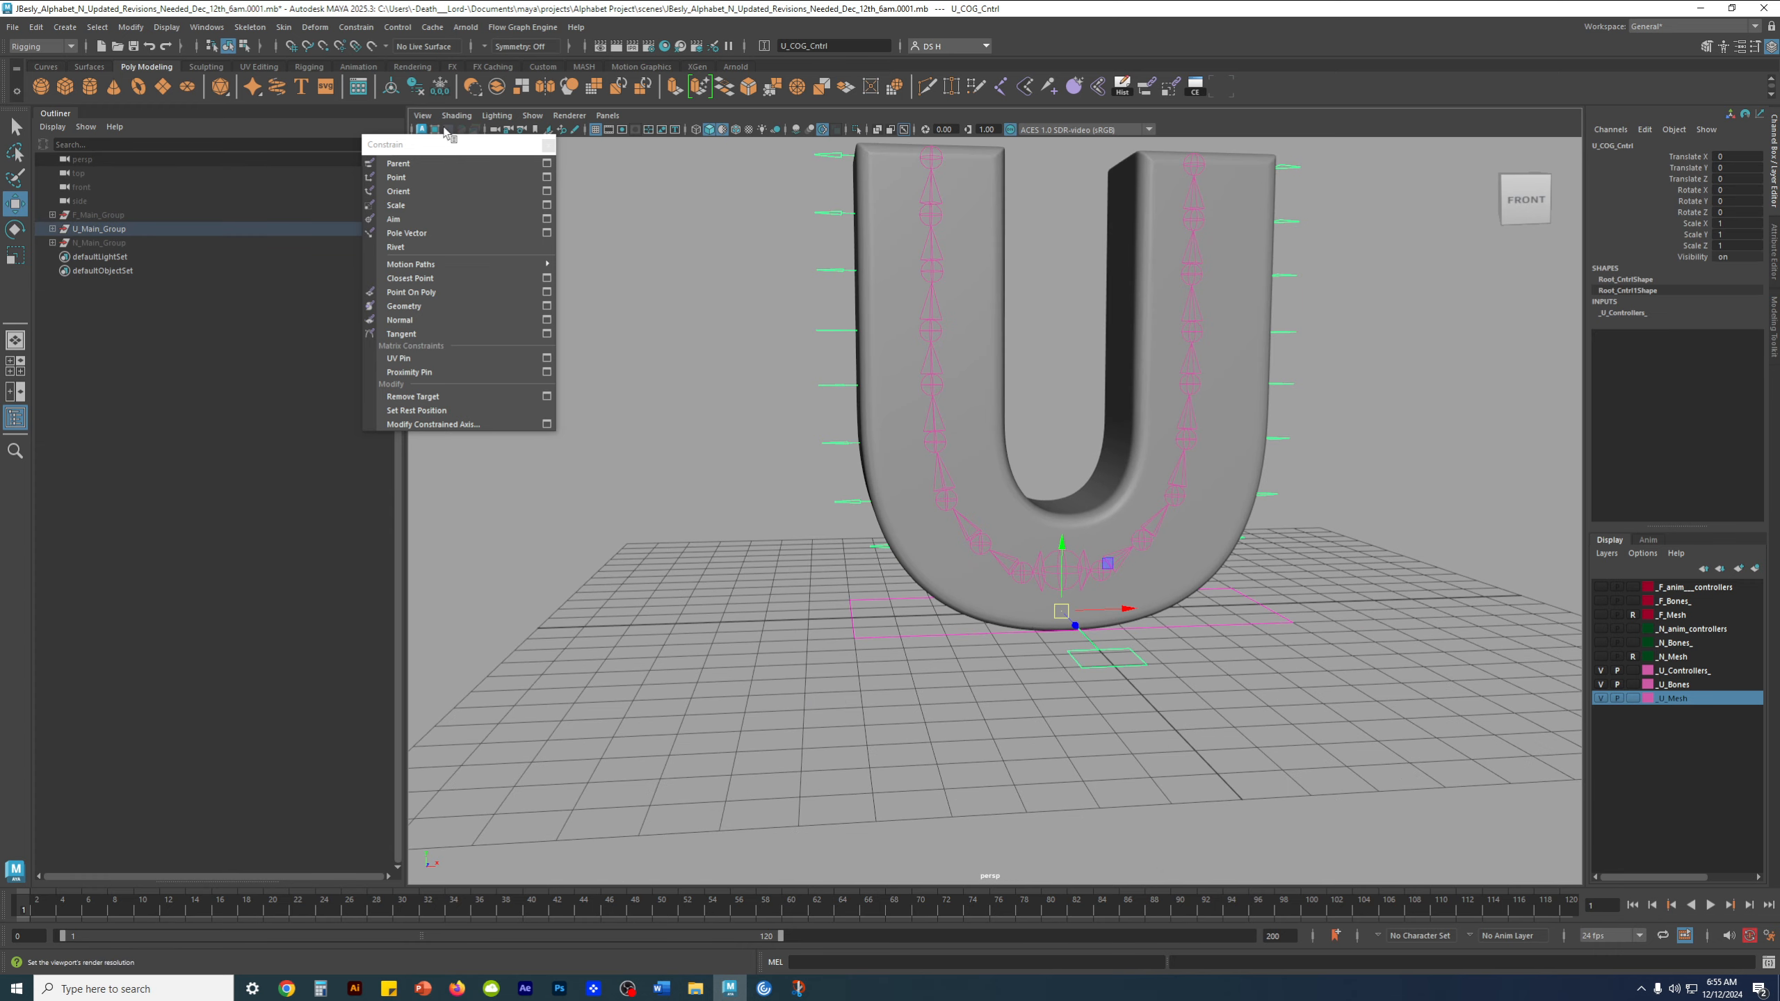
left_click(549, 146)
left_click(53, 229)
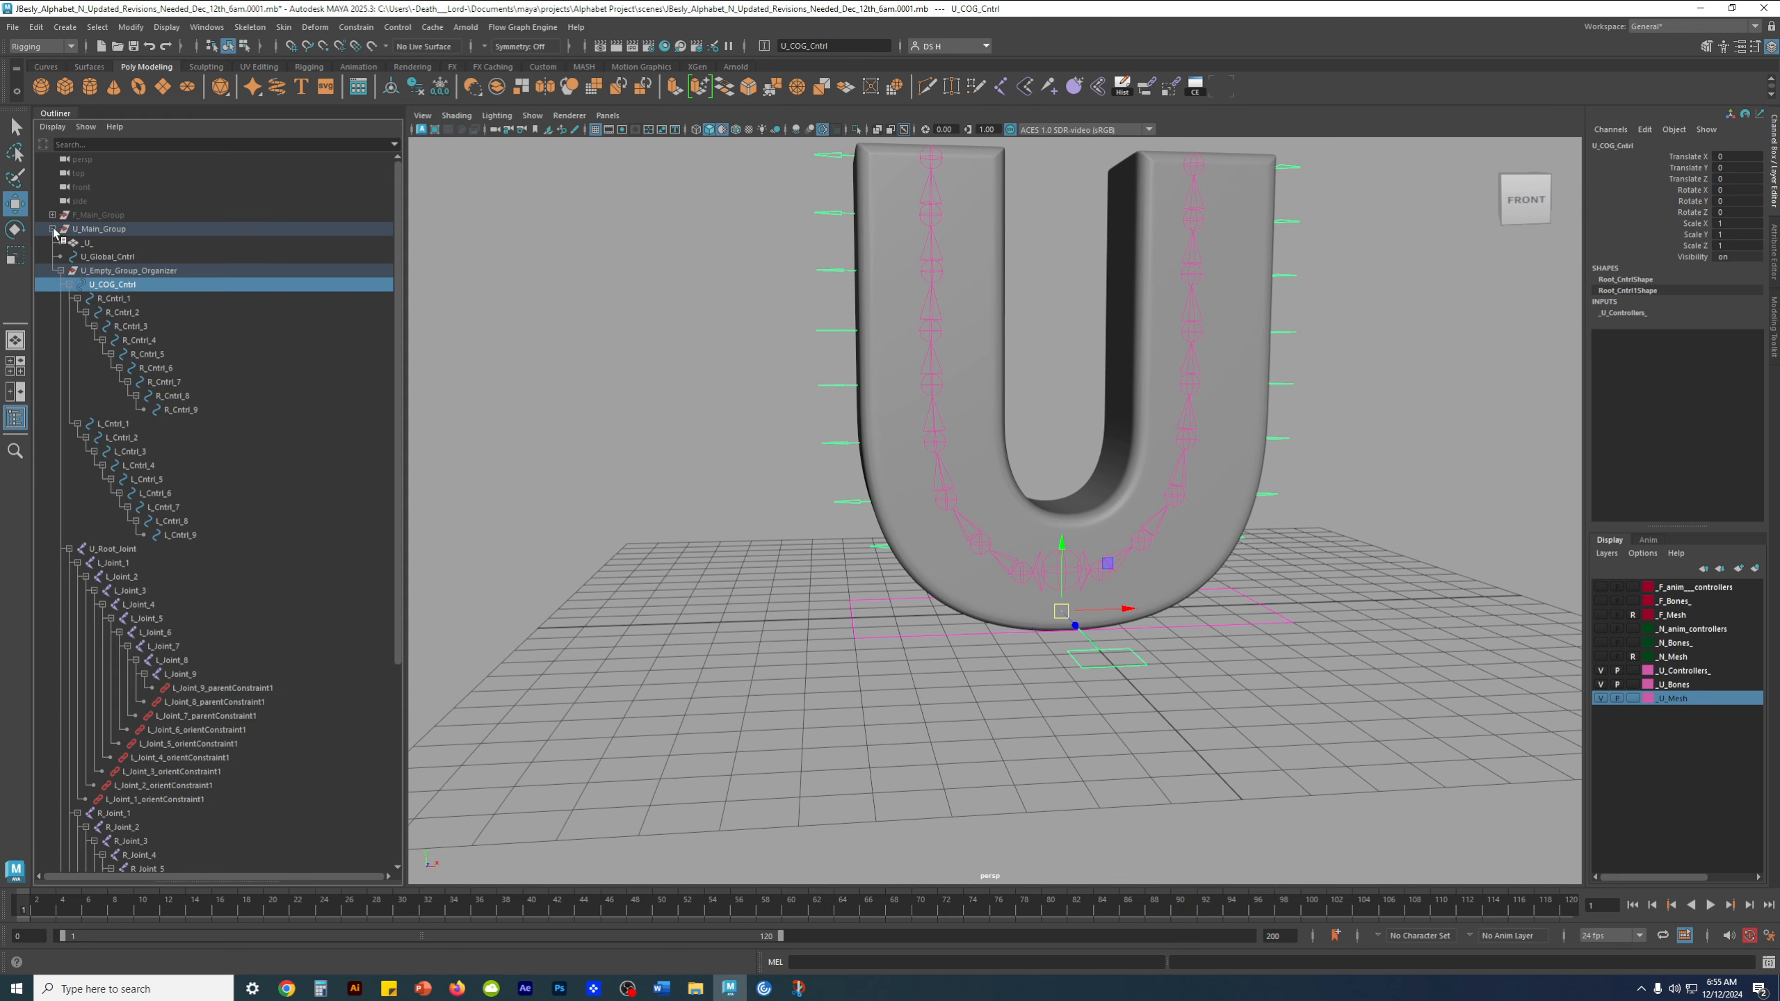
left_click(61, 272)
left_click(62, 274)
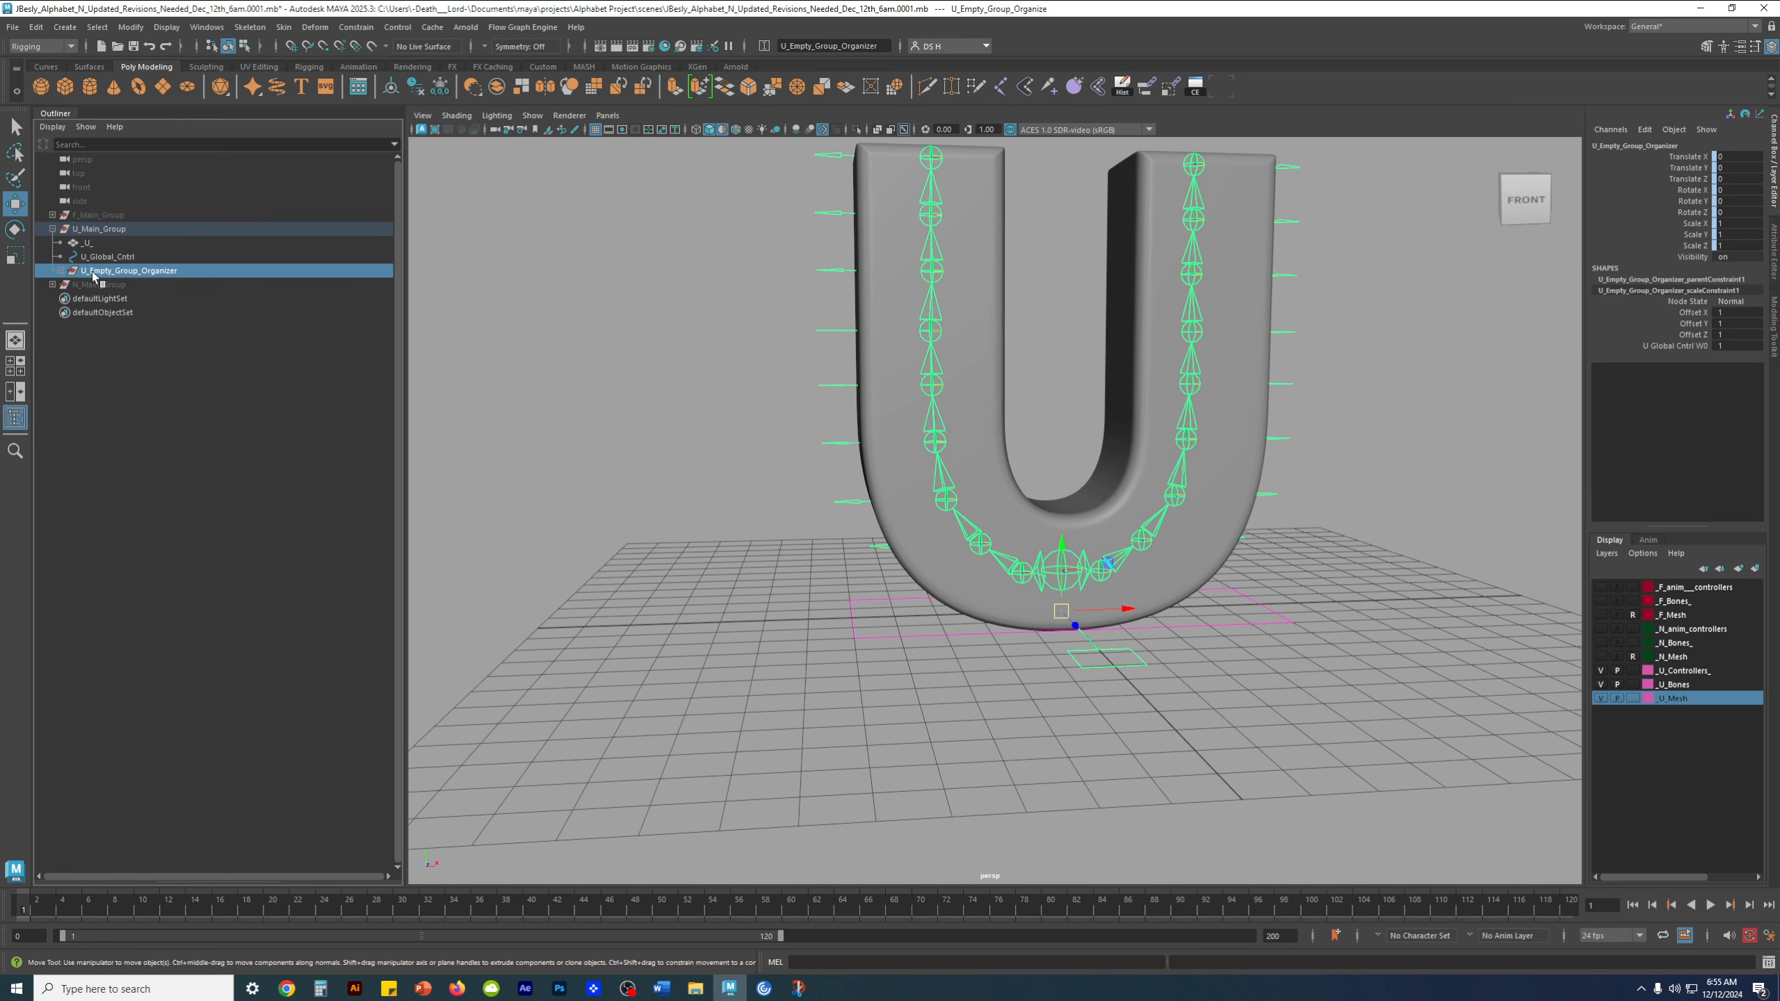
left_click(61, 272)
left_click(61, 272)
left_click(62, 272)
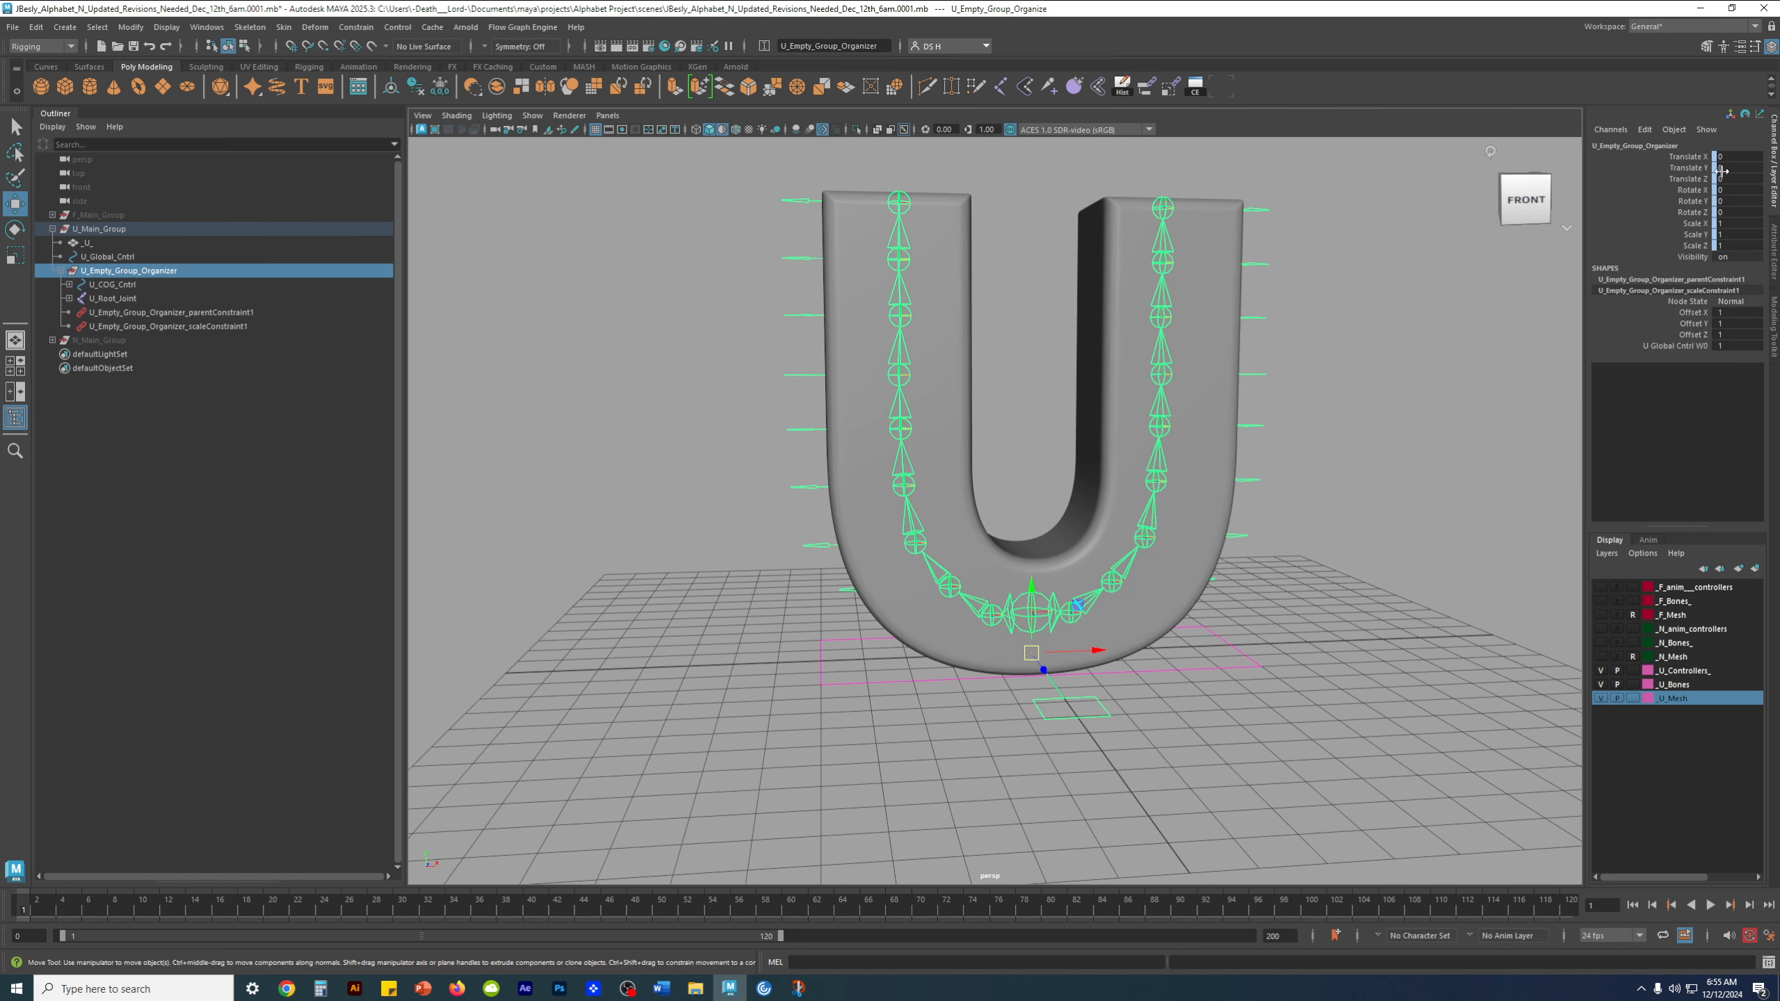
Select U_COG_Cntrl and examine the root area at the base of the letter U
left_click(111, 285)
middle_click_drag(1029, 549, 1002, 445, "alt")
right_click_drag(1002, 445, 1226, 587, "alt")
left_click_drag(1005, 510, 1015, 498, "alt")
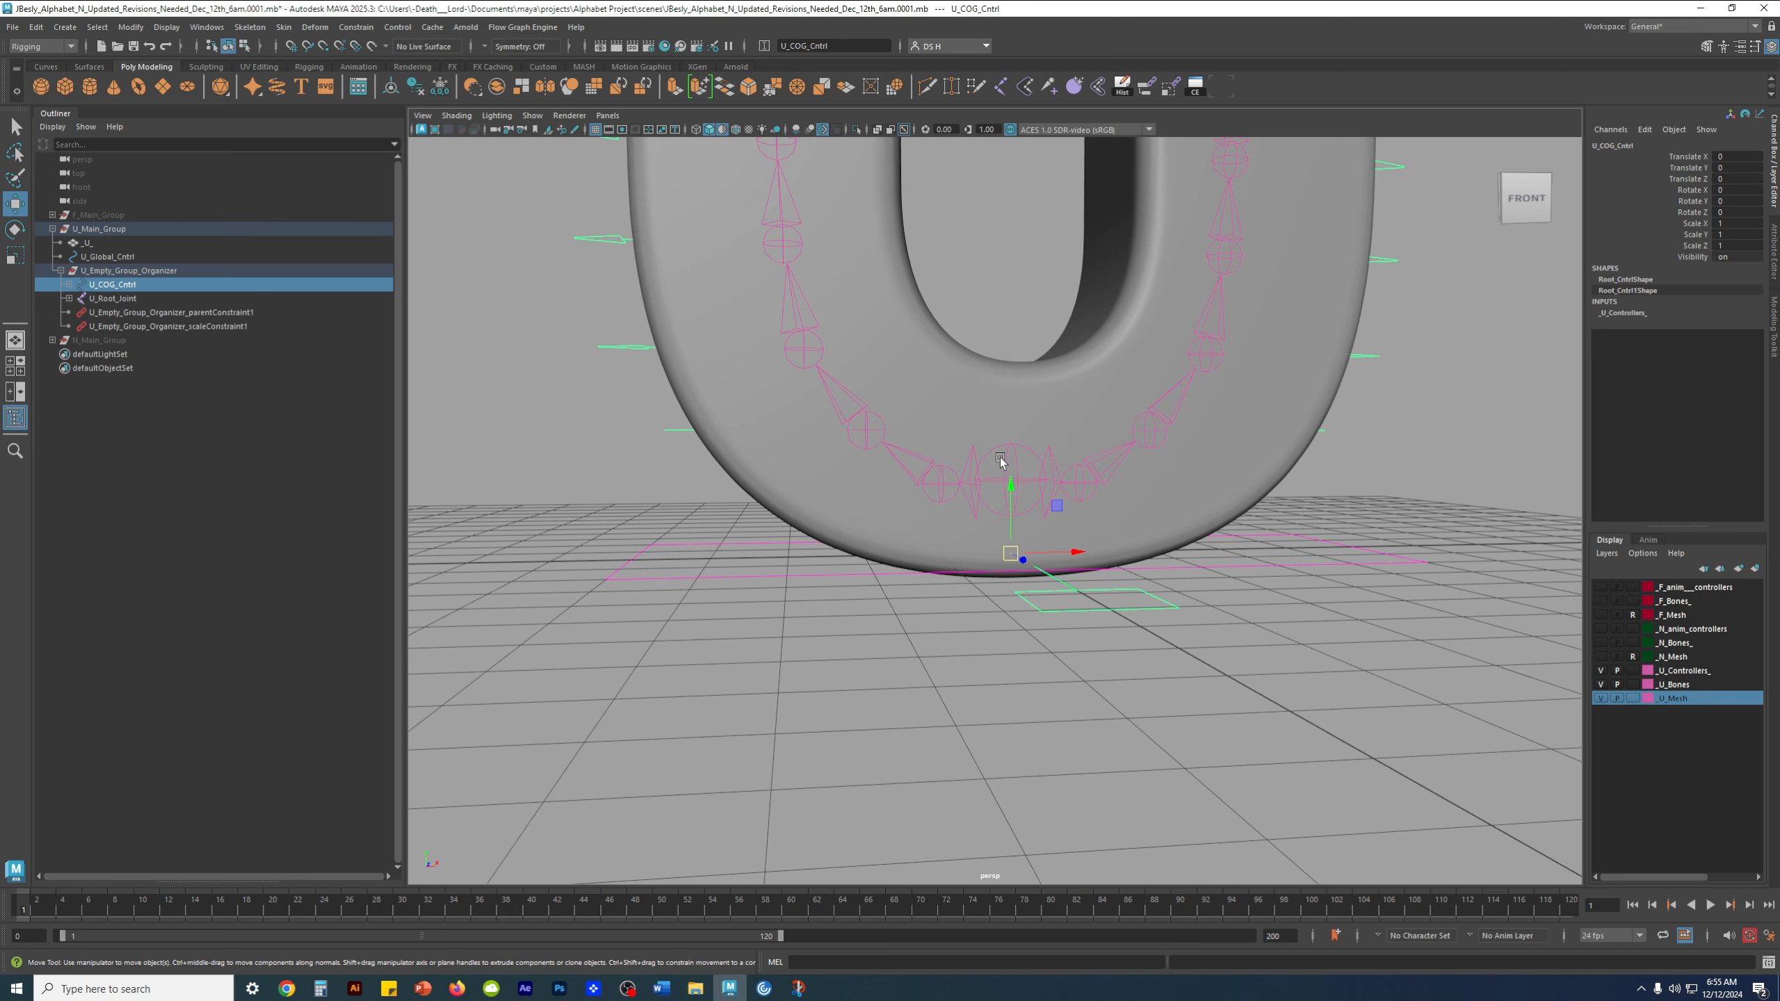
Show the scene in wireframe, hide the U_Mesh layer so the joints are exposed, and clear the selection
left_click_drag(938, 477, 942, 470, "alt")
key("4")
right_click_drag(941, 469, 1045, 536, "alt")
left_click_drag(869, 514, 869, 513, "alt")
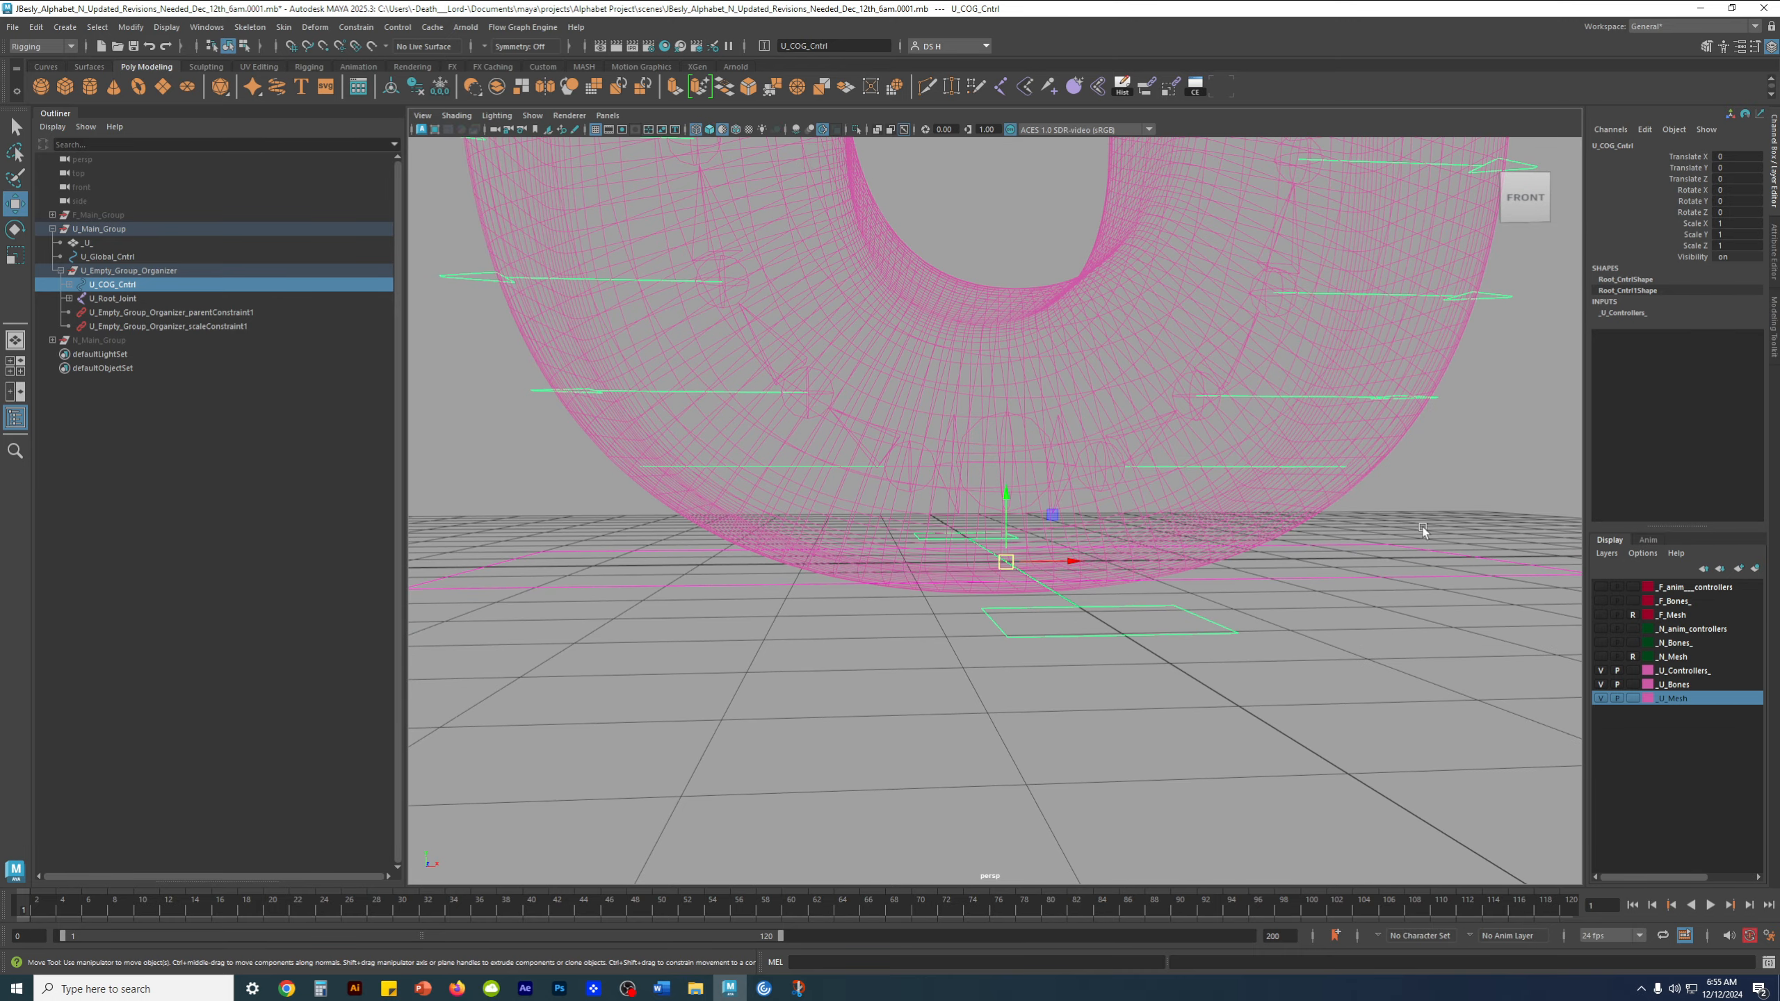
left_click(1600, 698)
left_click(1160, 701)
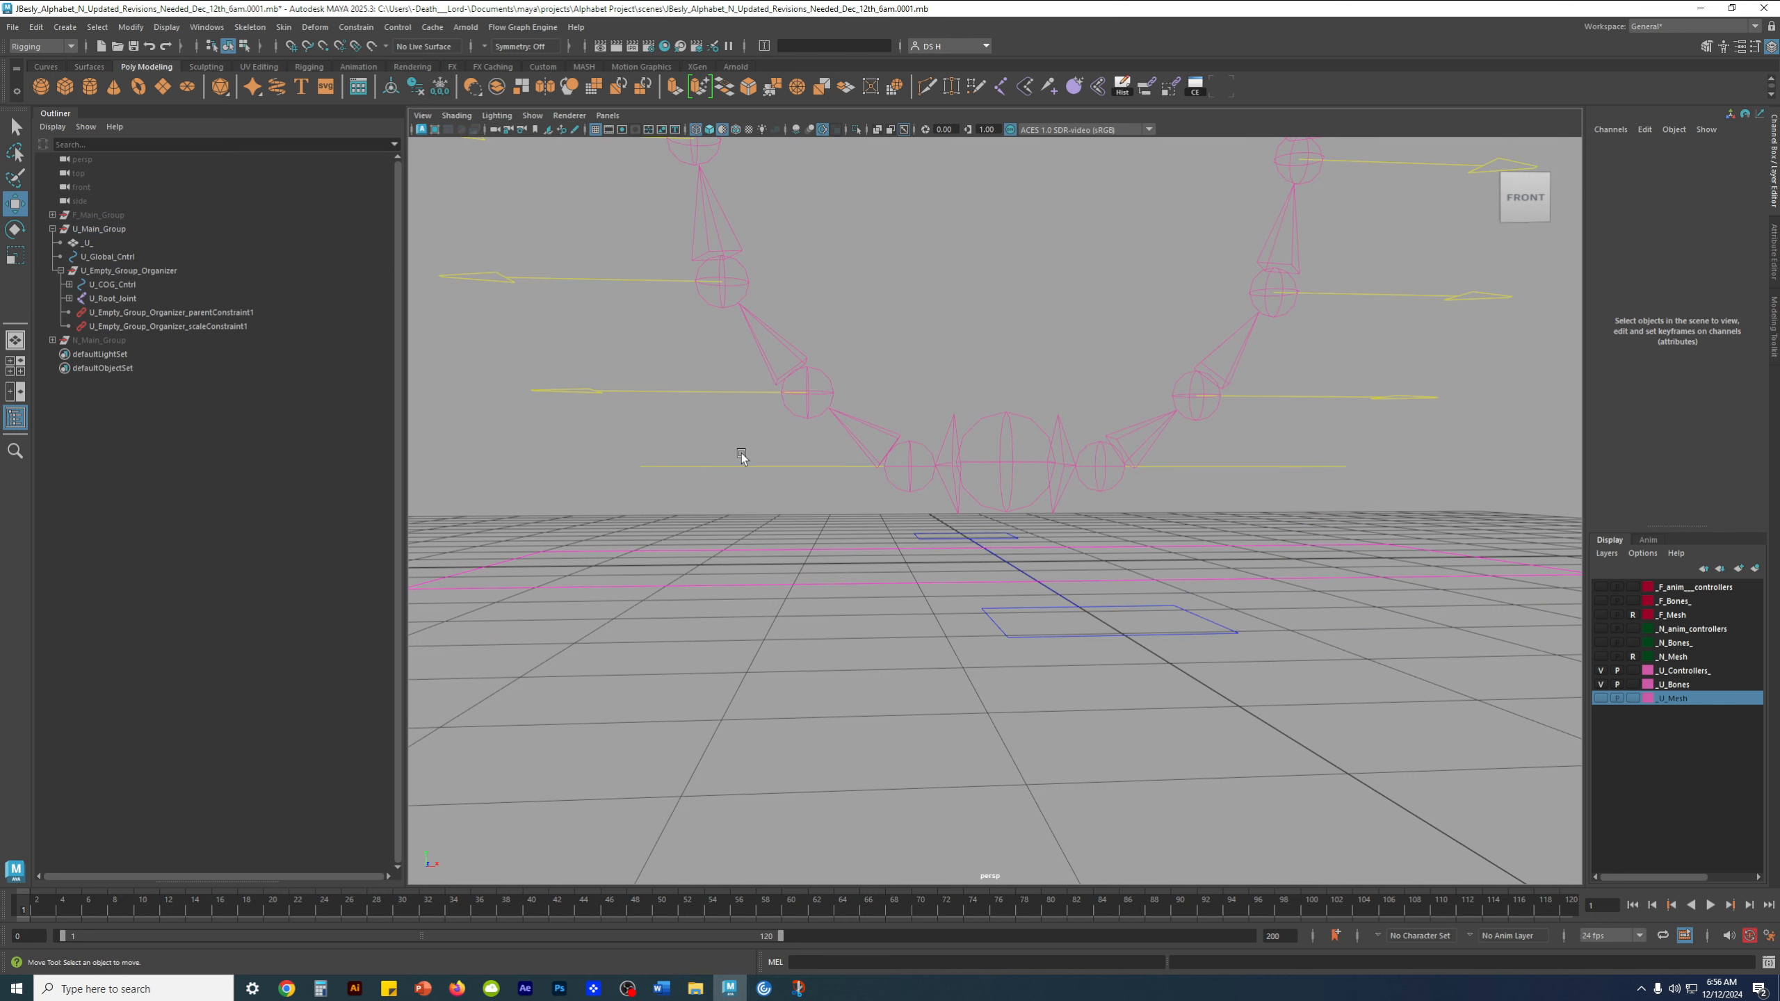
Expand U_COG_Cntrl and examine how the R_Cntrl_1 and L_Cntrl_1 control chains are parented beneath it
left_click(767, 467)
left_click_drag(790, 468, 807, 476, "alt")
scroll(799, 480, "down", 4)
left_click(956, 601)
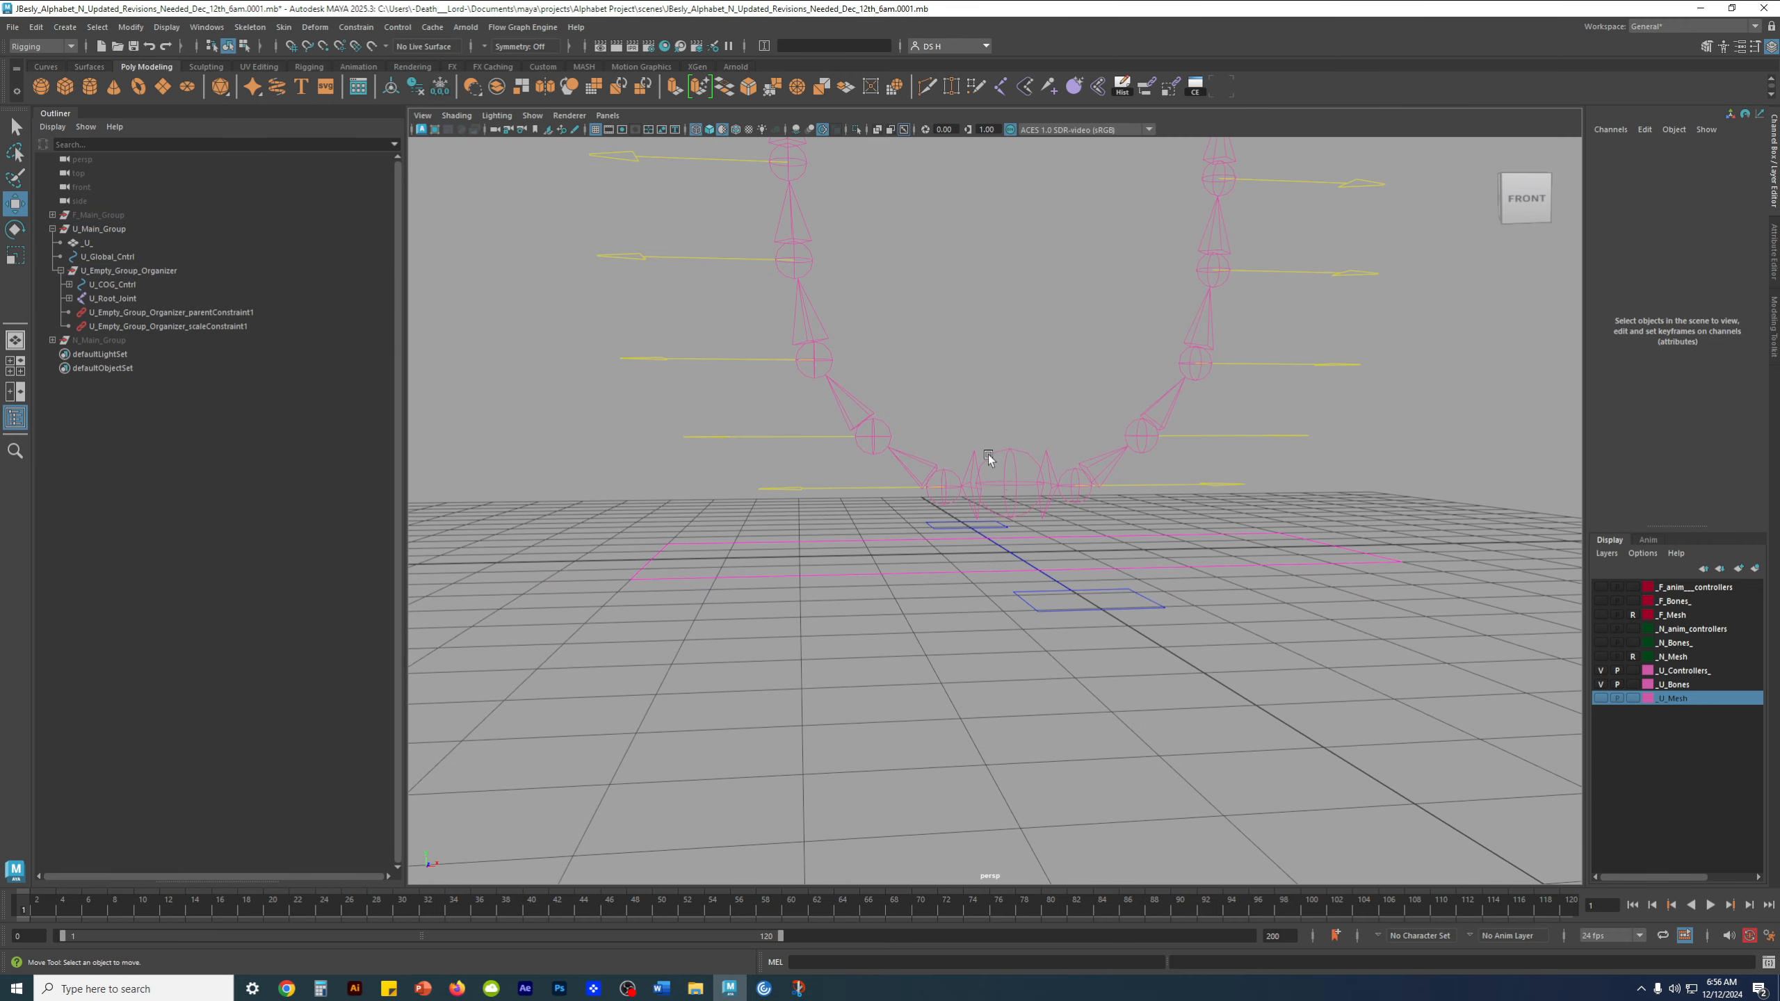
middle_click_drag(987, 455, 932, 599, "alt")
scroll(888, 430, "down", 4)
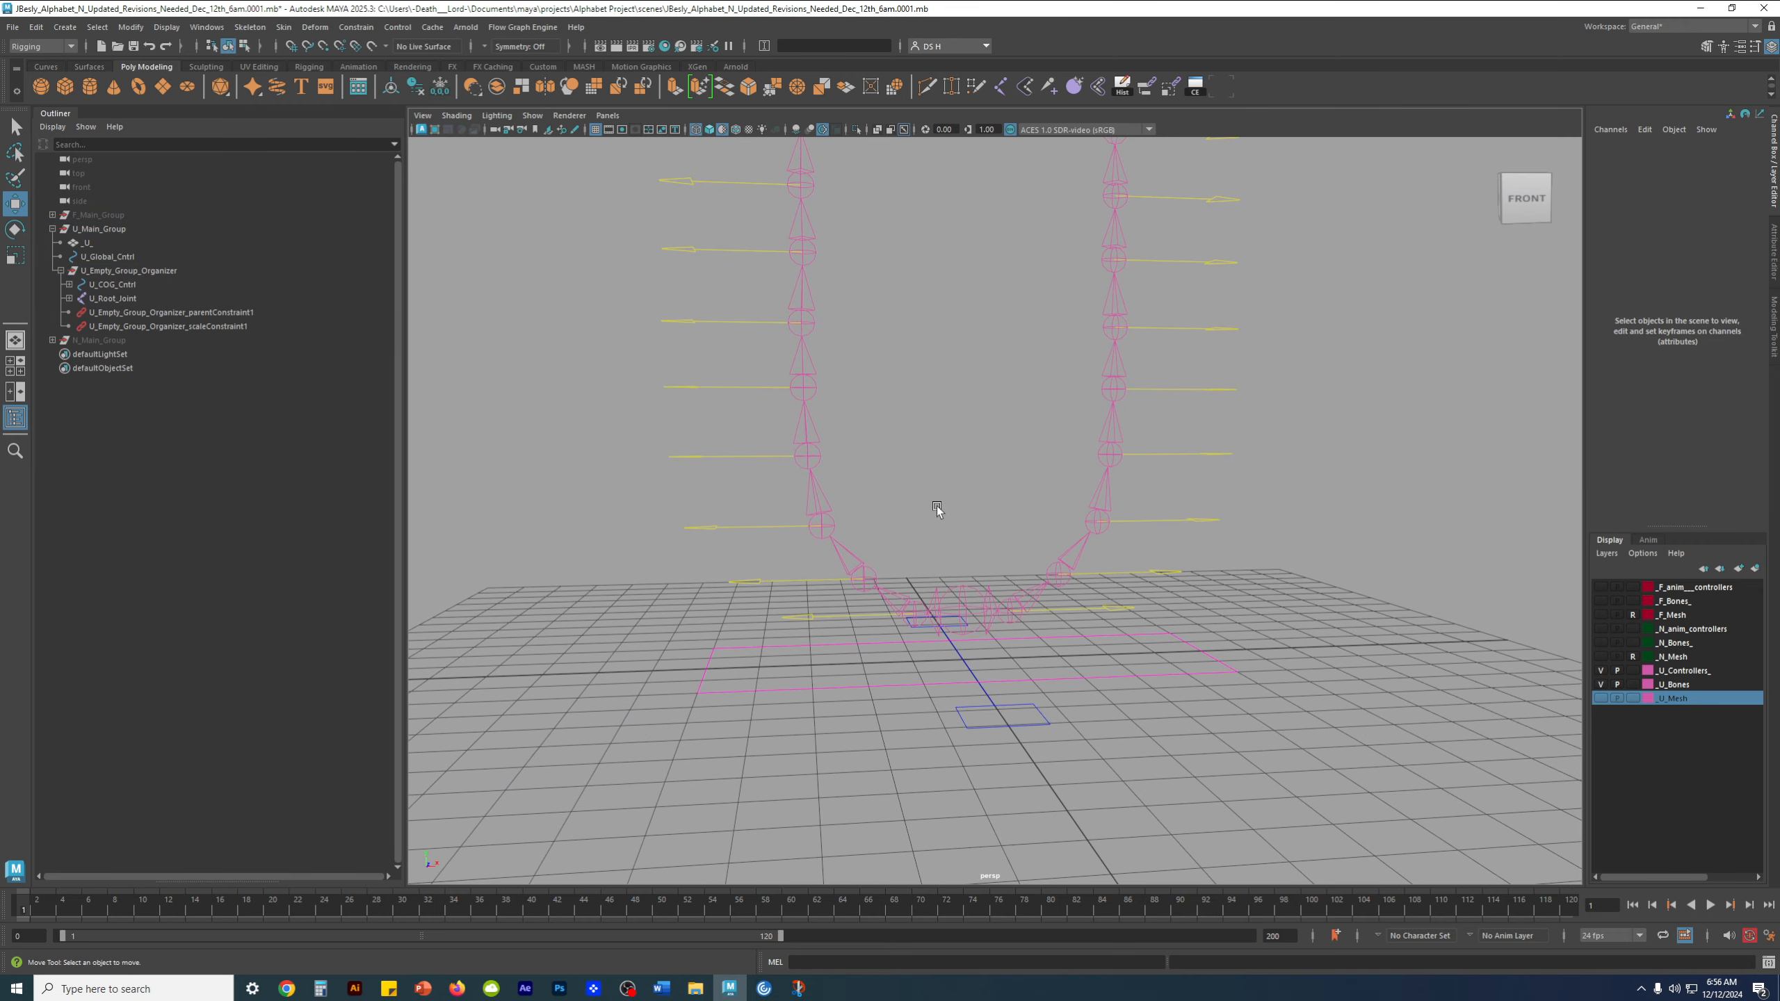
left_click(818, 615)
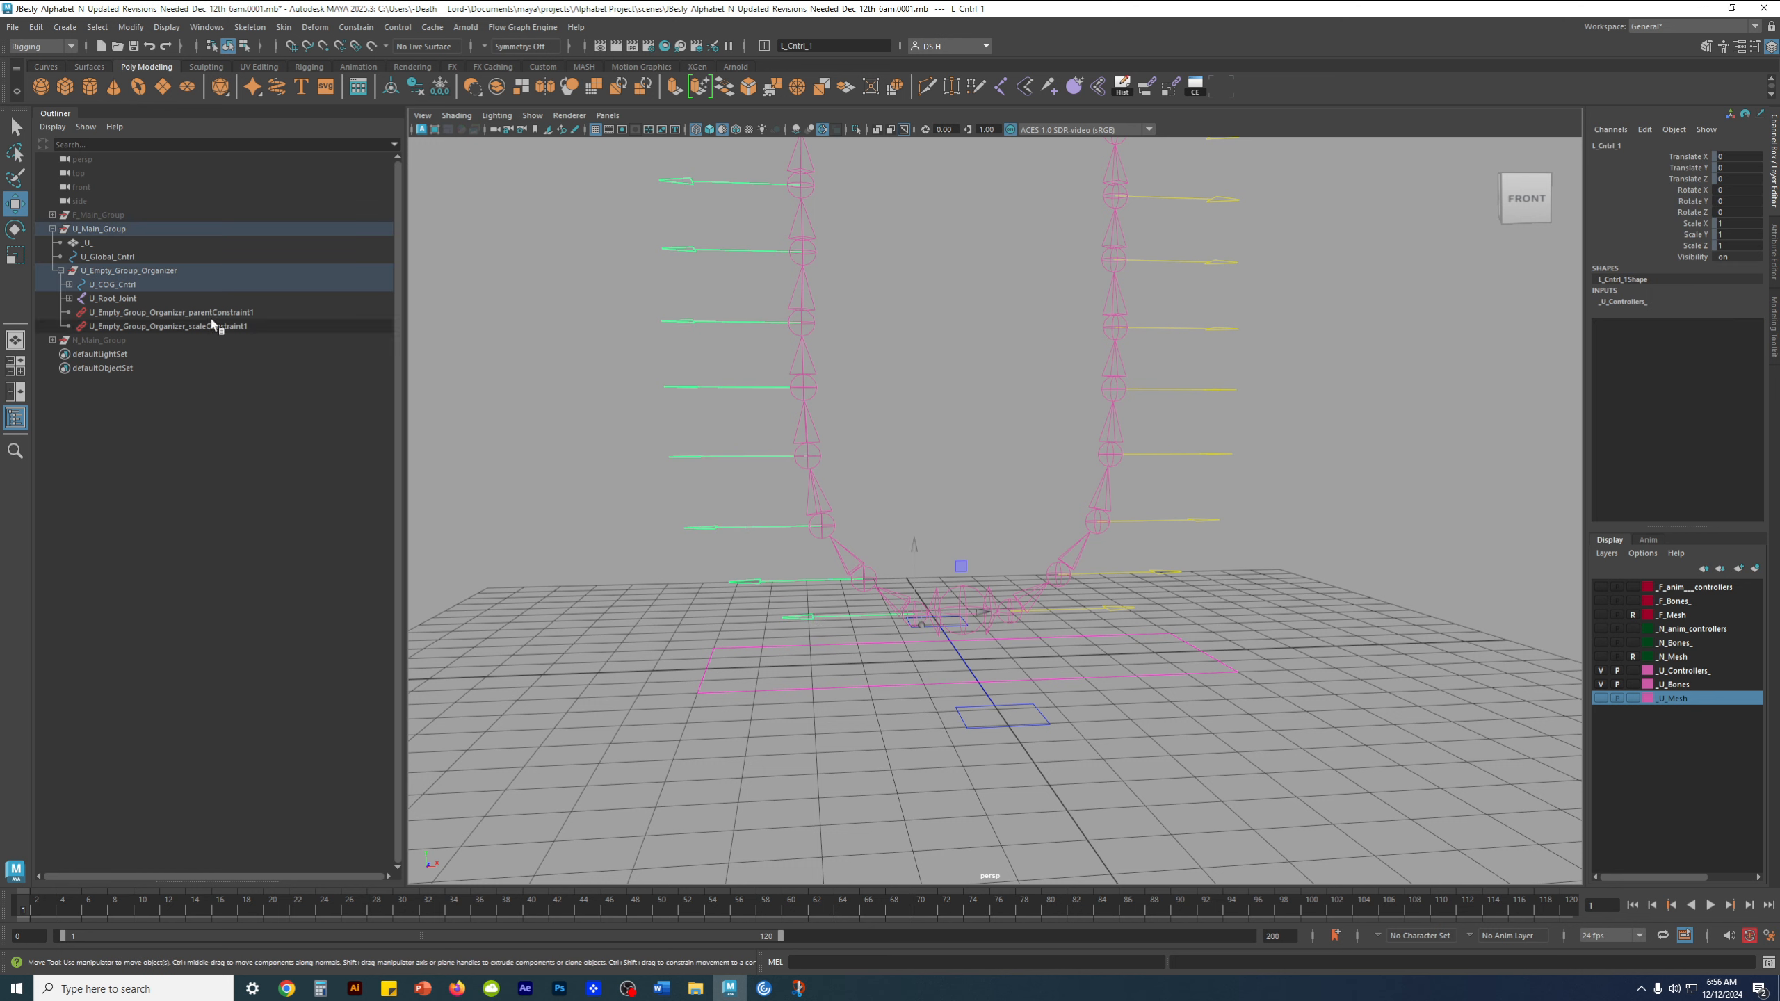
left_click(69, 284)
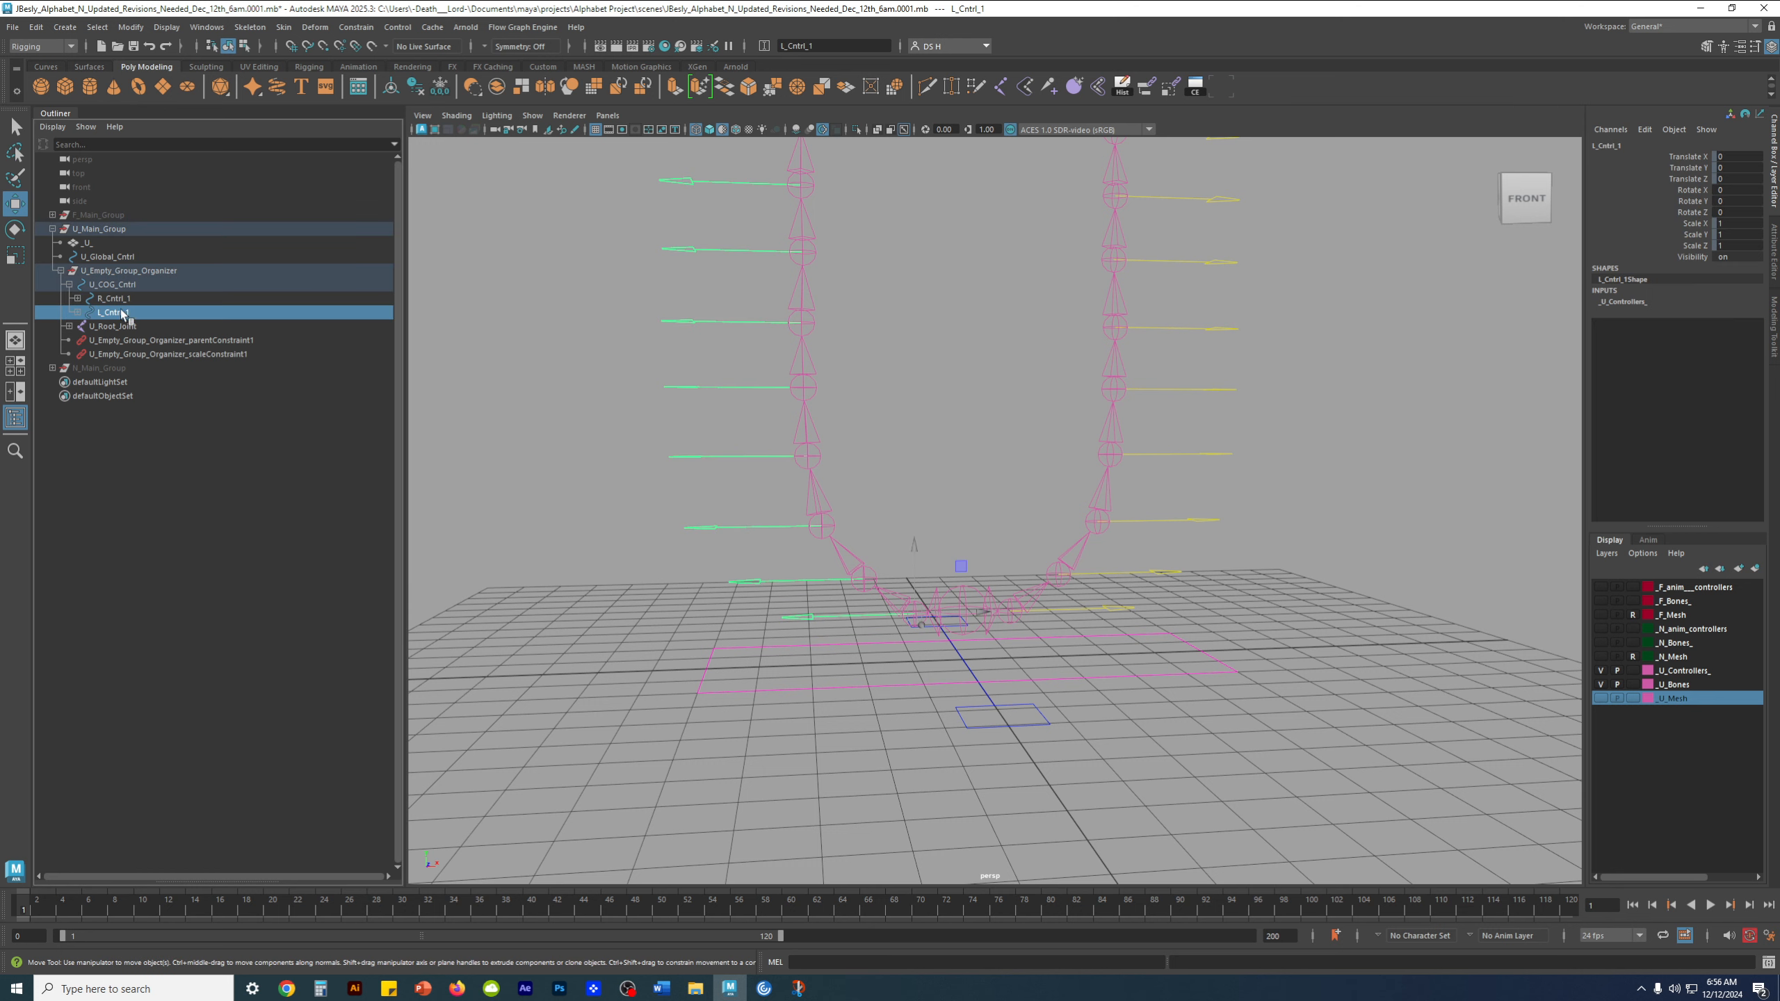
scroll(1074, 365, "down", 3)
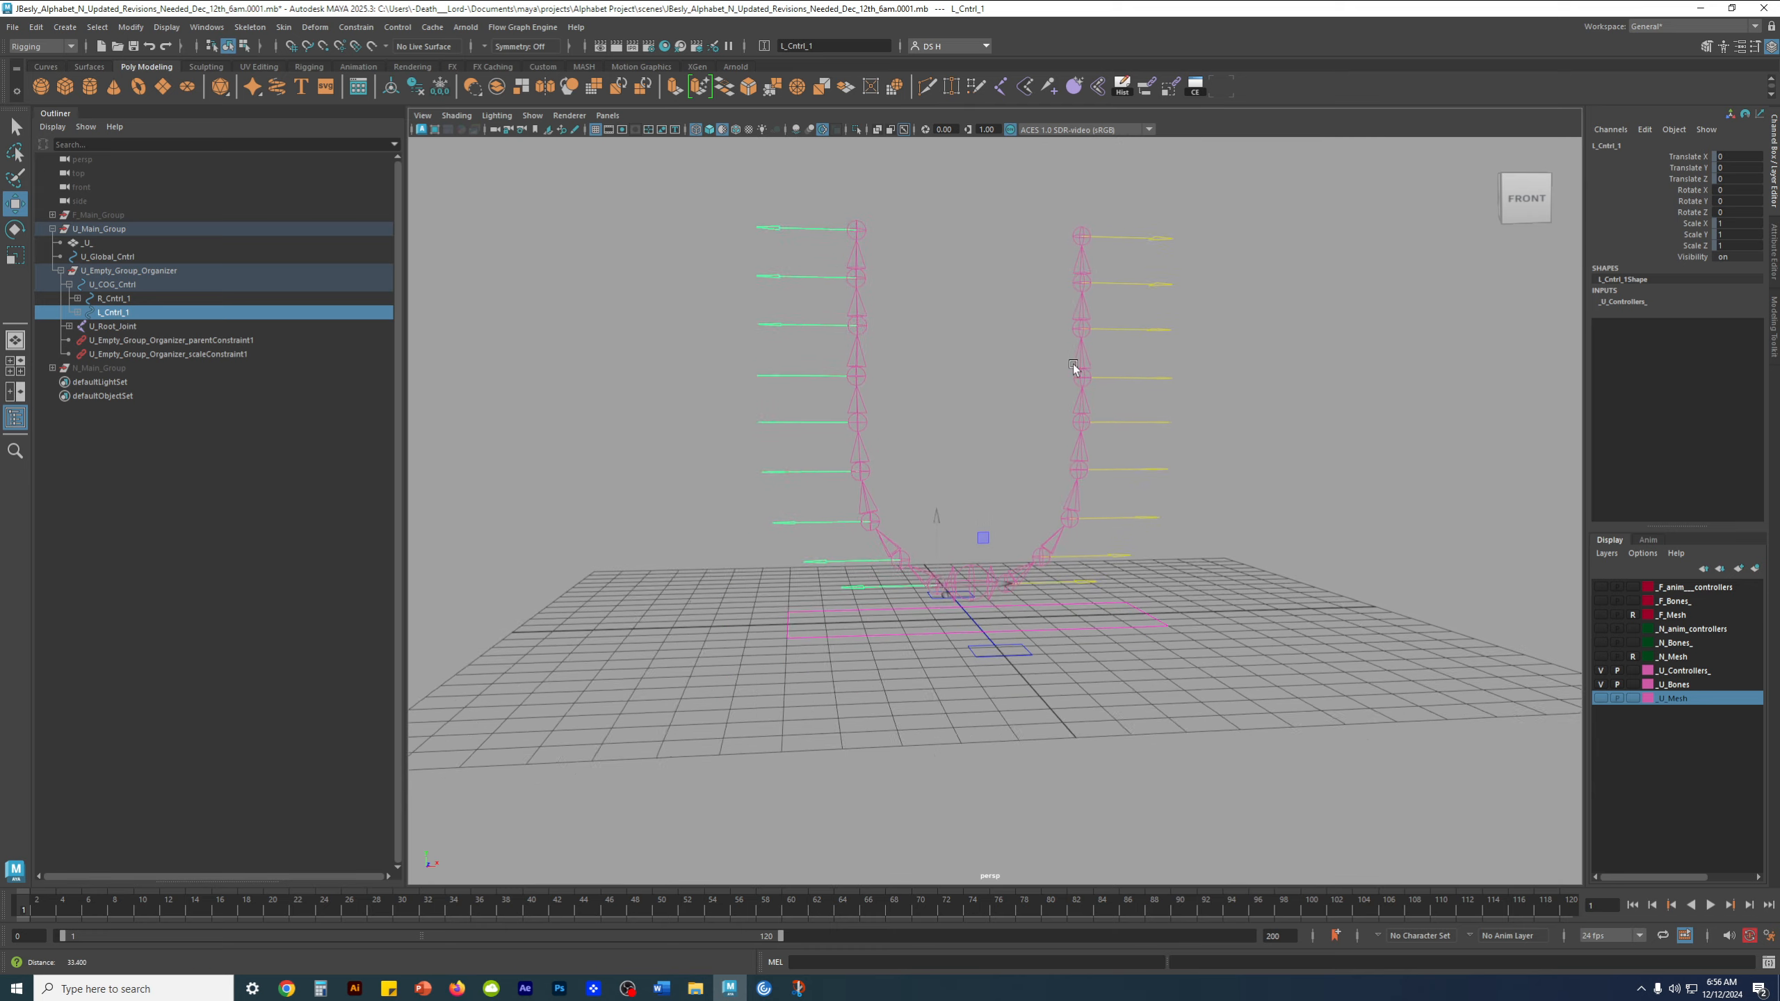
scroll(996, 501, "up", 5)
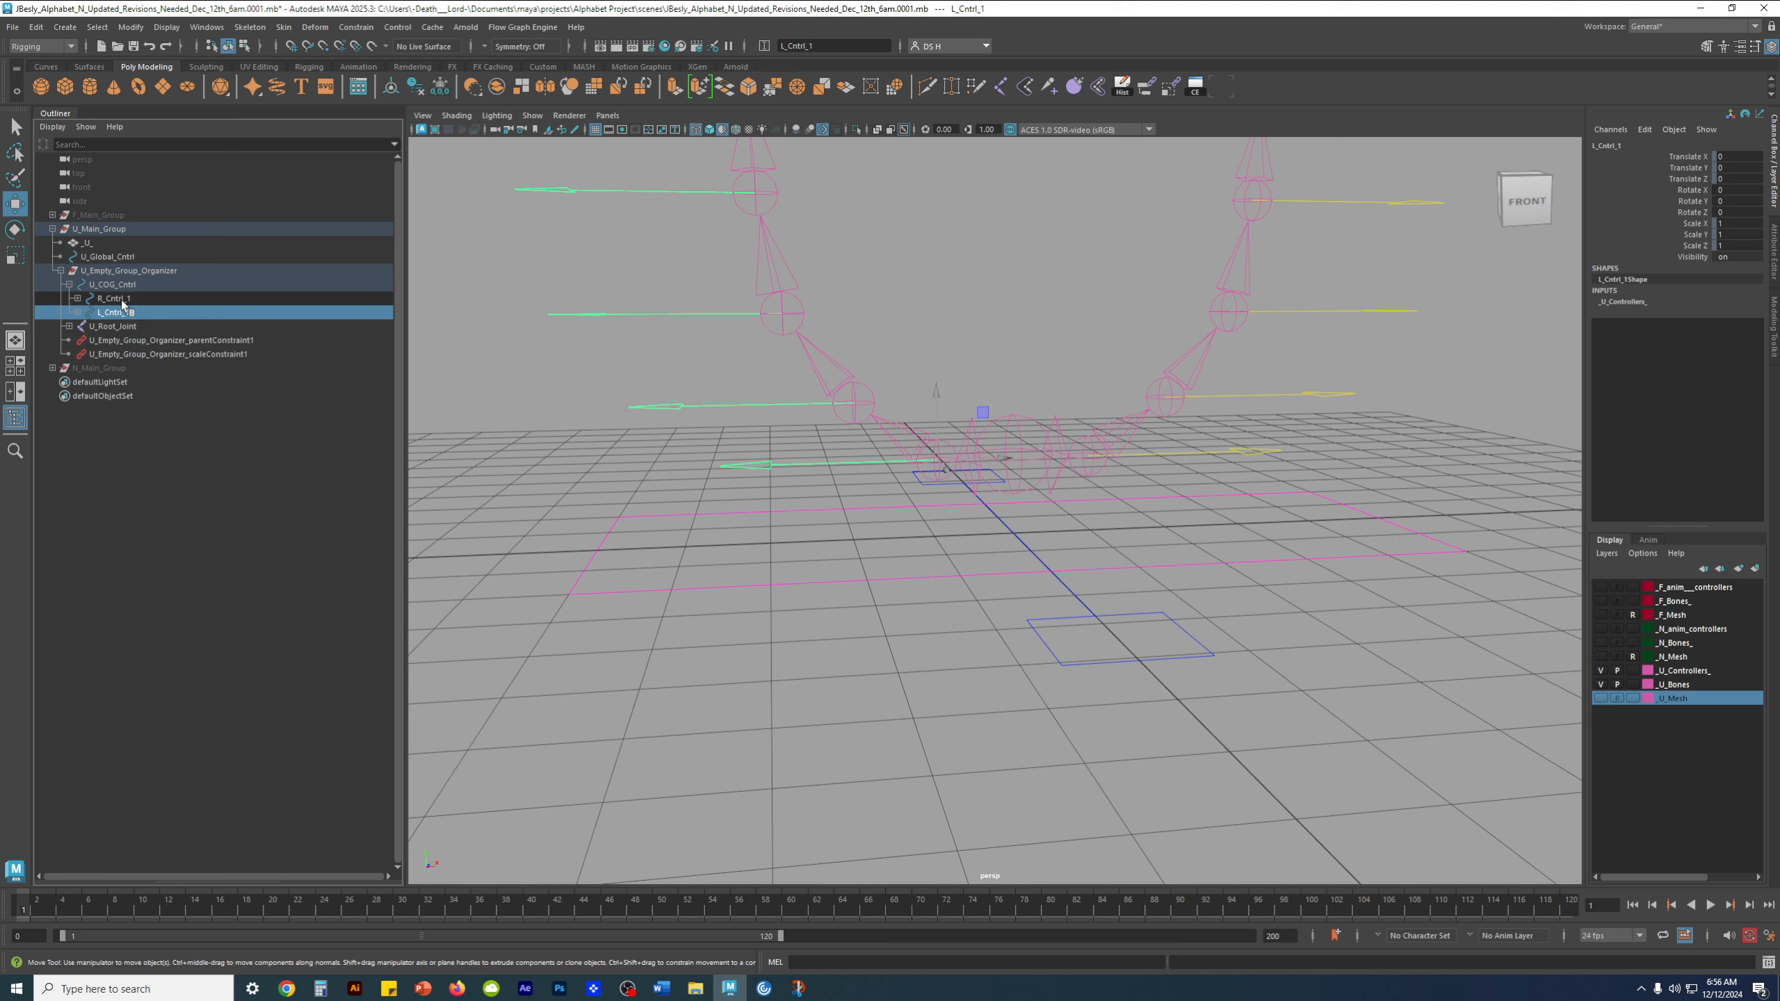
left_click(119, 299)
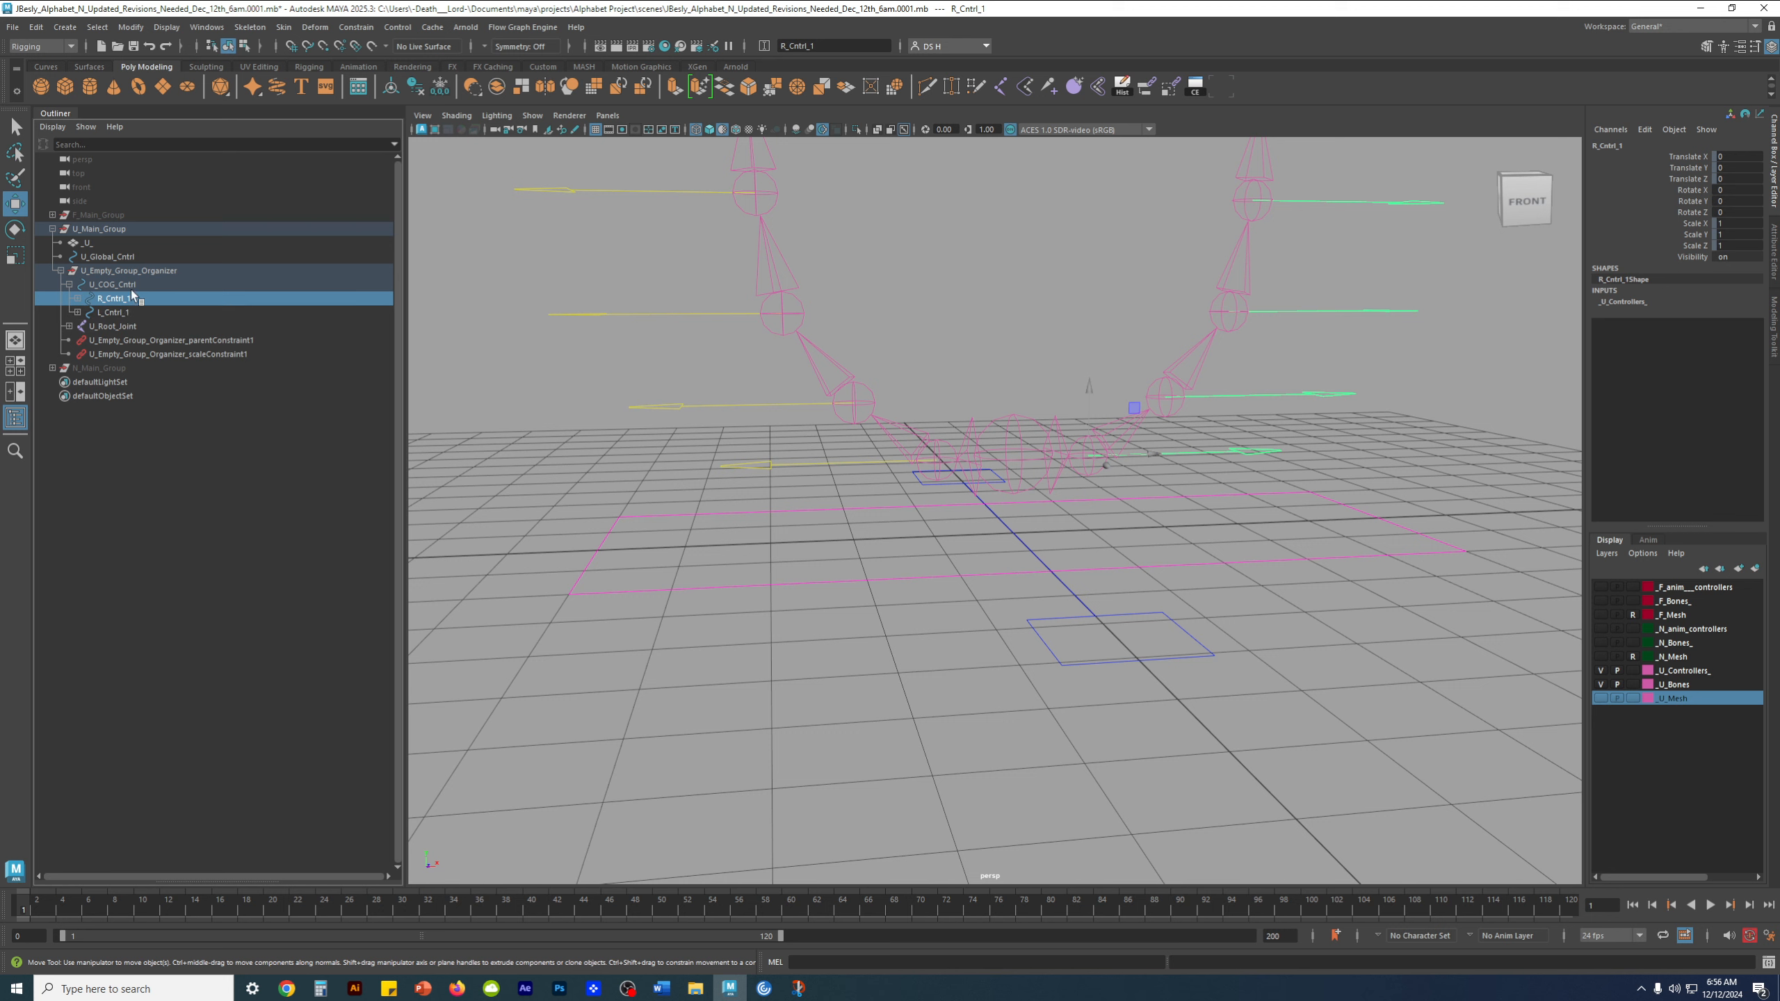
left_click(136, 284)
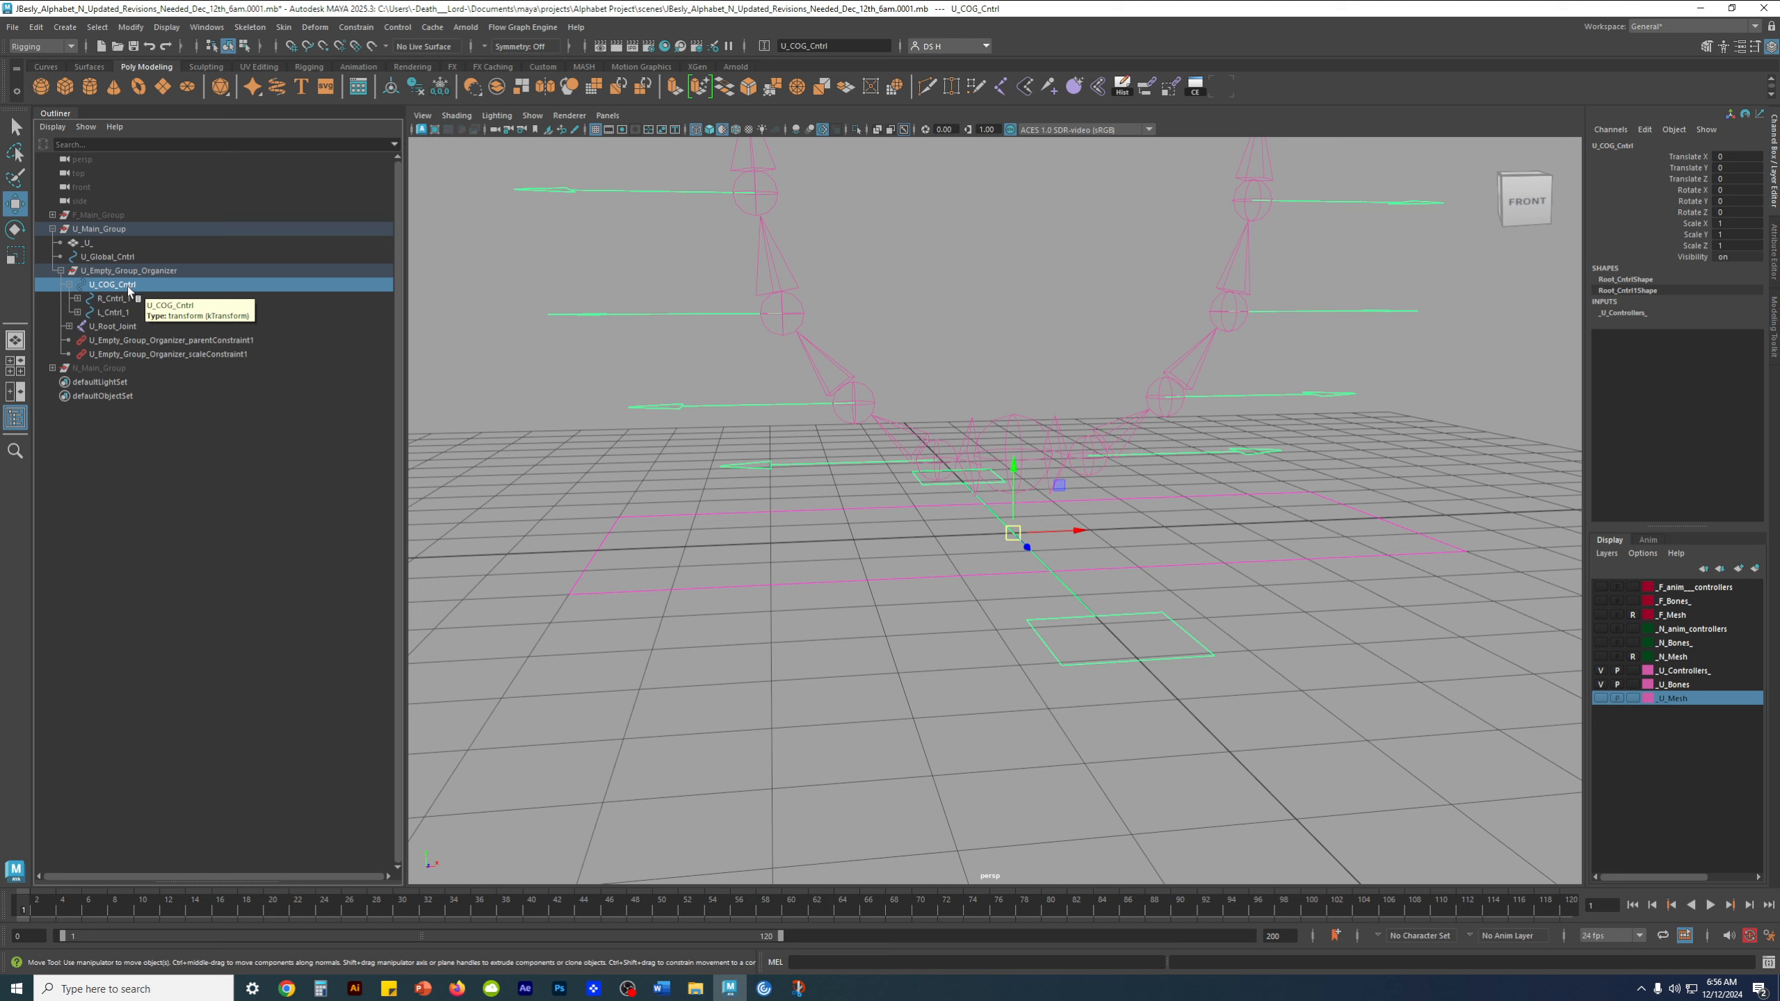
left_click(123, 299)
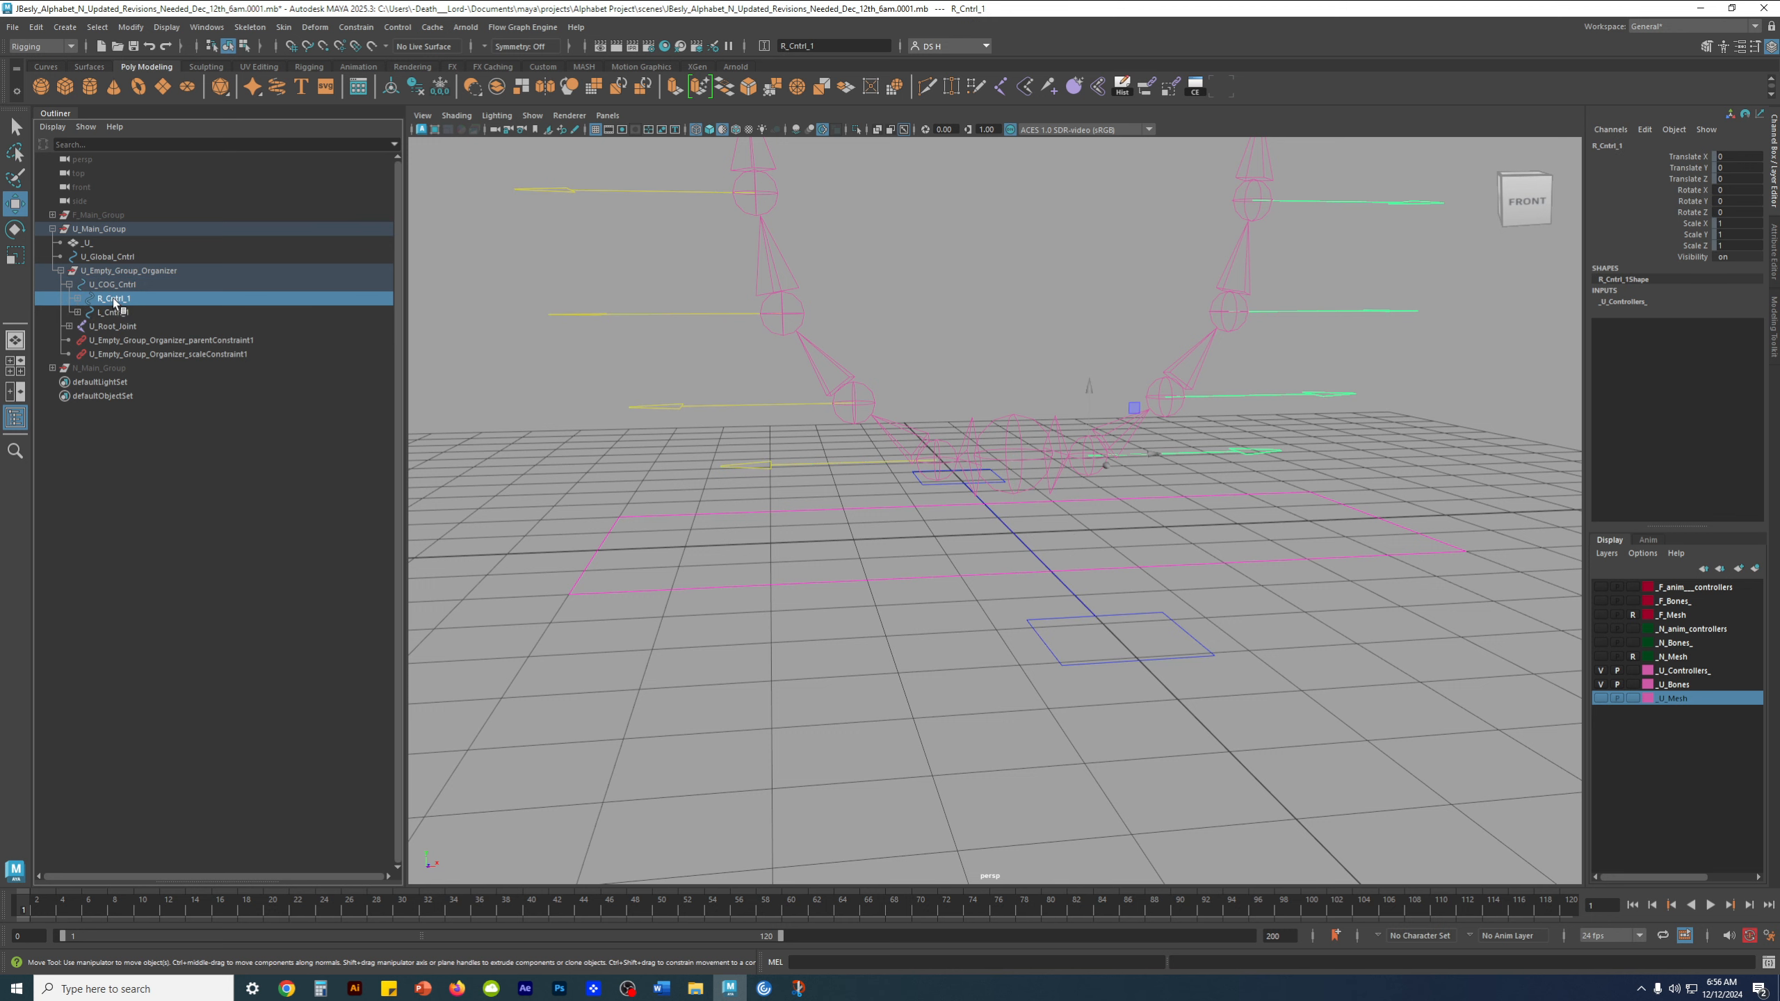
Move R_Cntrl_1 and L_Cntrl_1 out of U_COG_Cntrl to sit directly under U_Empty_Group_Organizer, above U_COG_Cntrl
left_click(113, 316, "shift")
scroll(1094, 460, "down", 3)
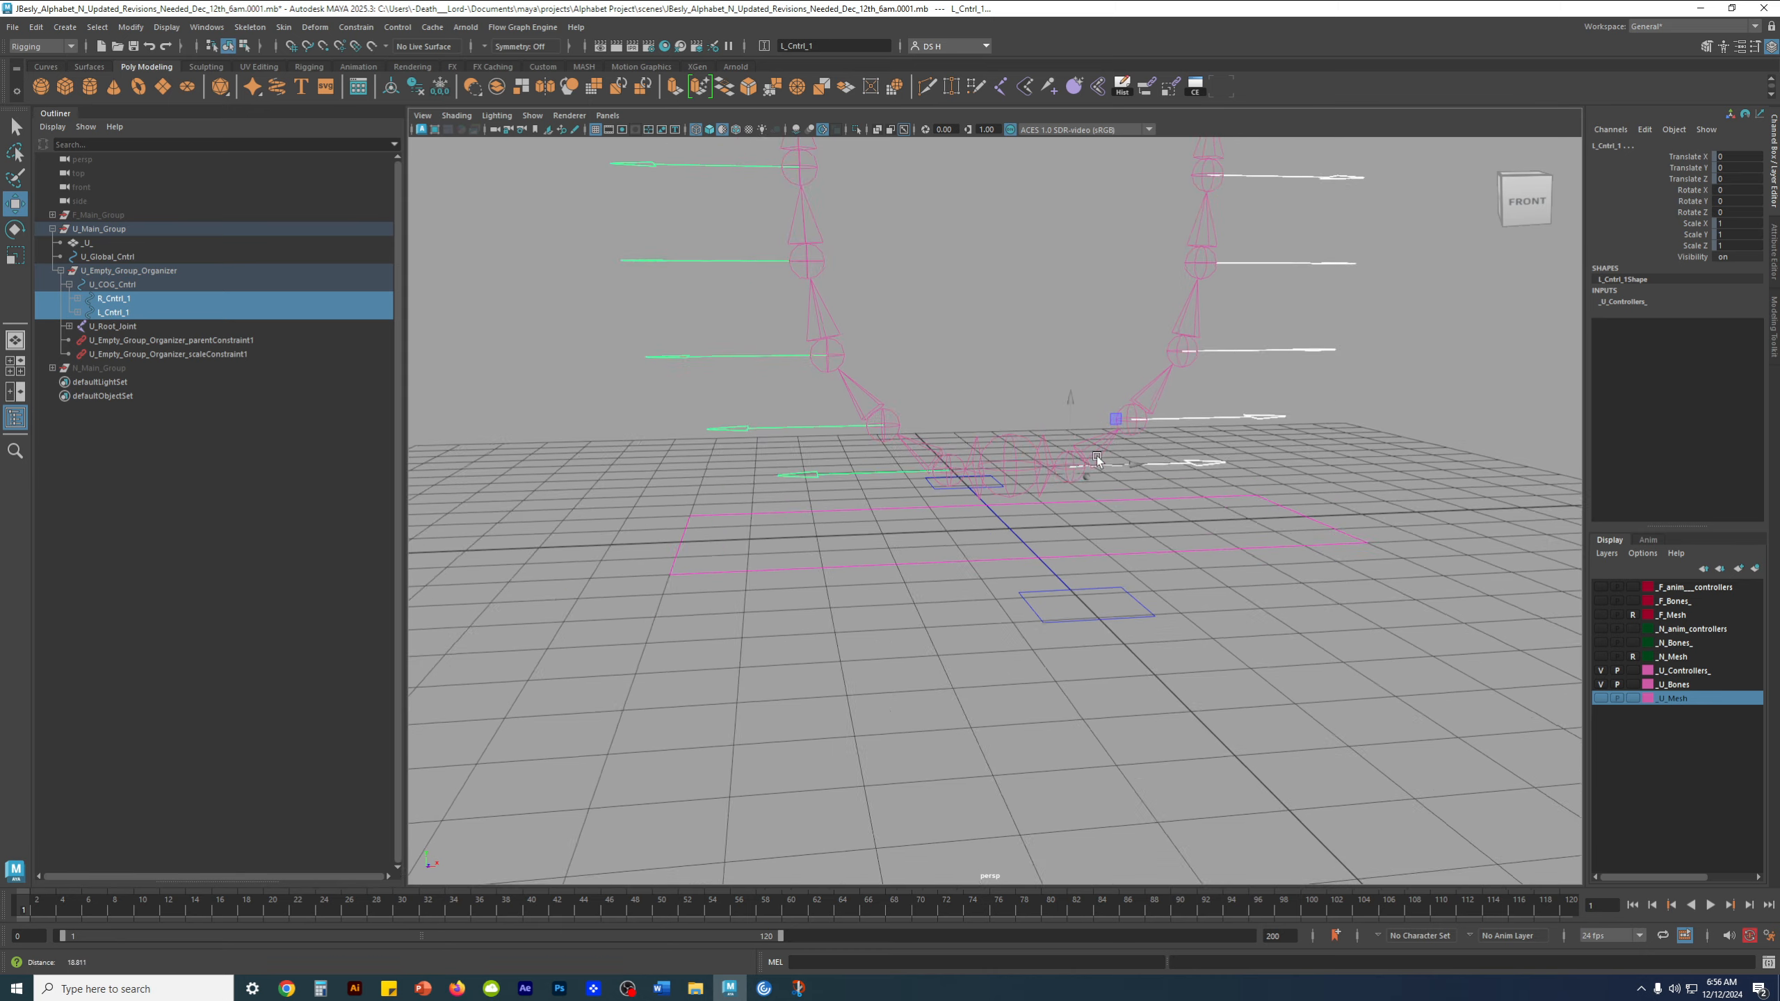
left_click_drag(1066, 442, 910, 499, "alt")
right_click_drag(1182, 586, 865, 533, "alt")
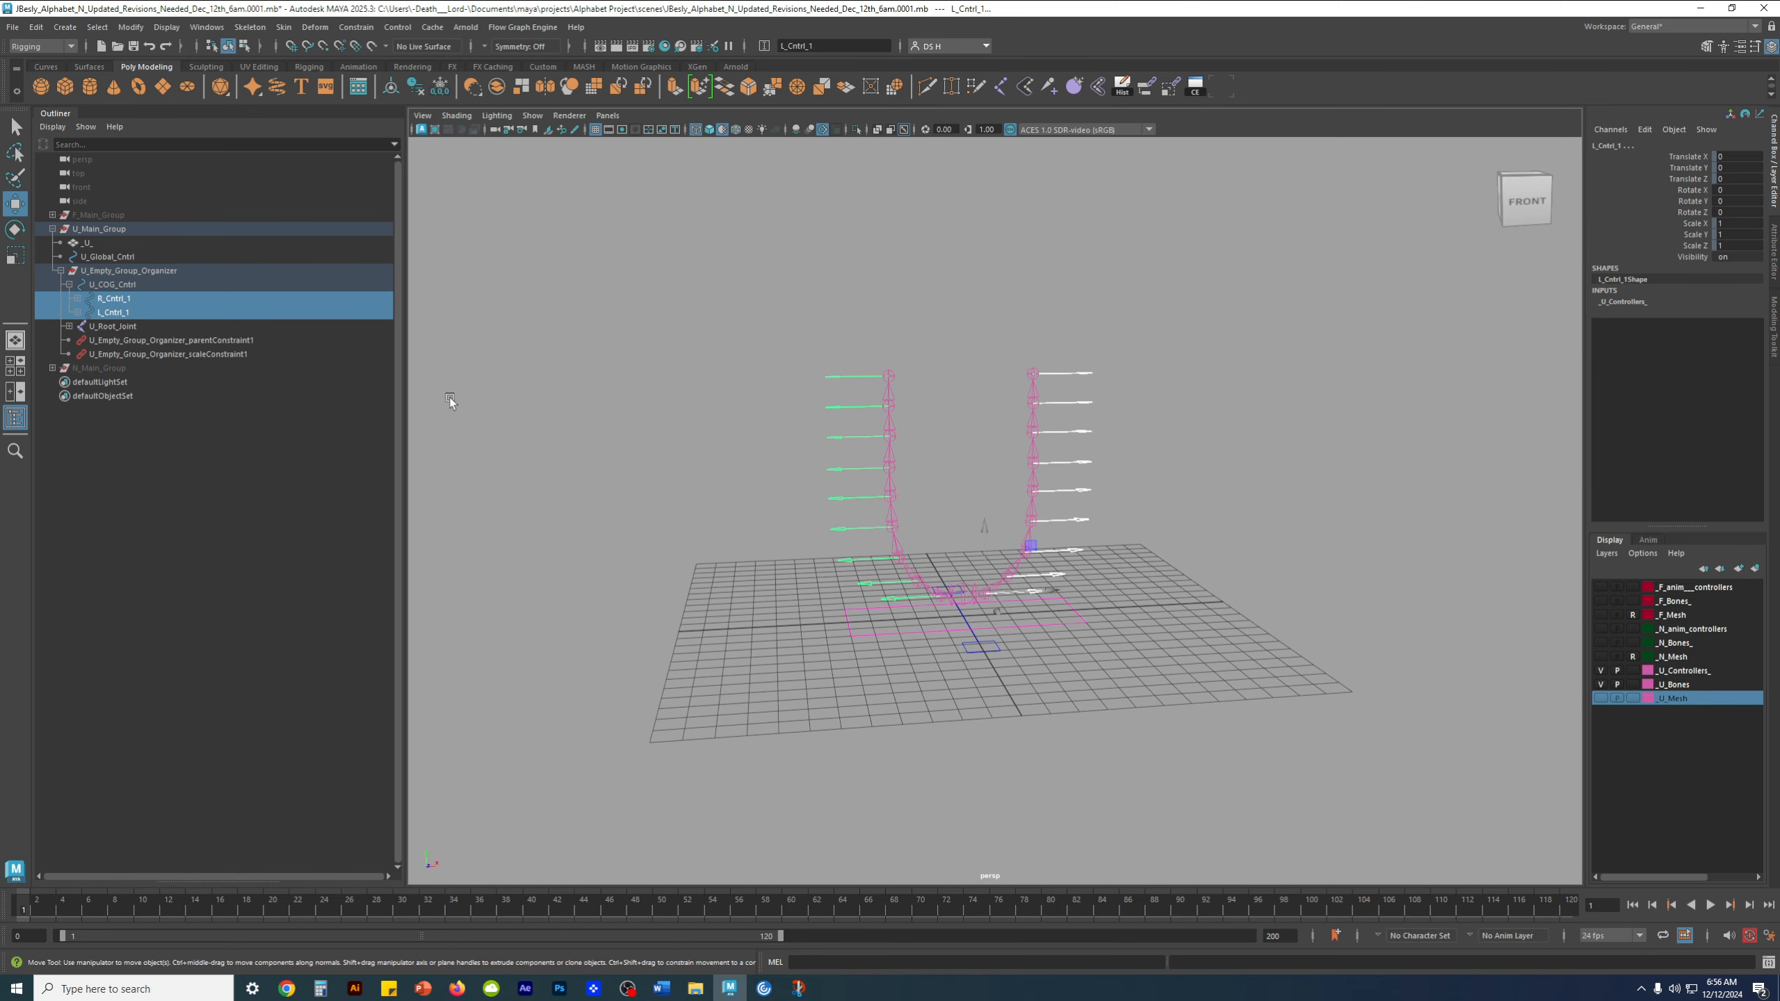
scroll(854, 501, "up", 5)
middle_click_drag(868, 536, 859, 448, "alt")
left_click(114, 302)
left_click(113, 310, "shift")
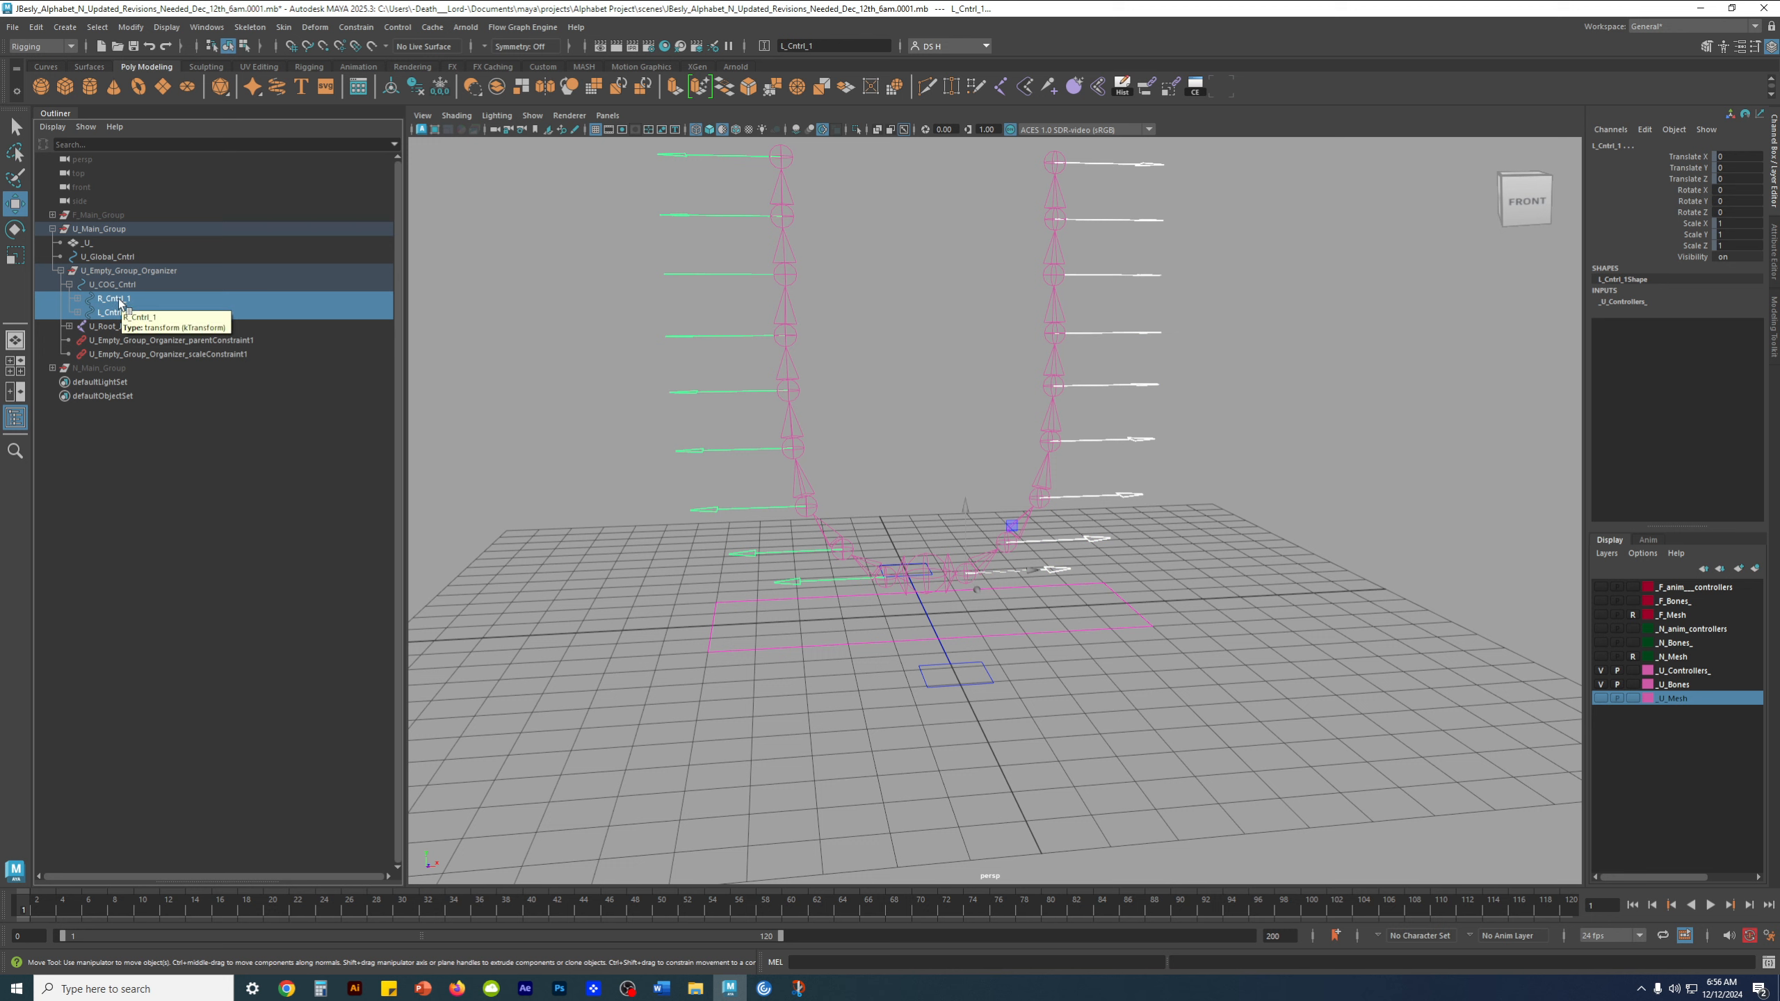
middle_click_drag(118, 300, 119, 300)
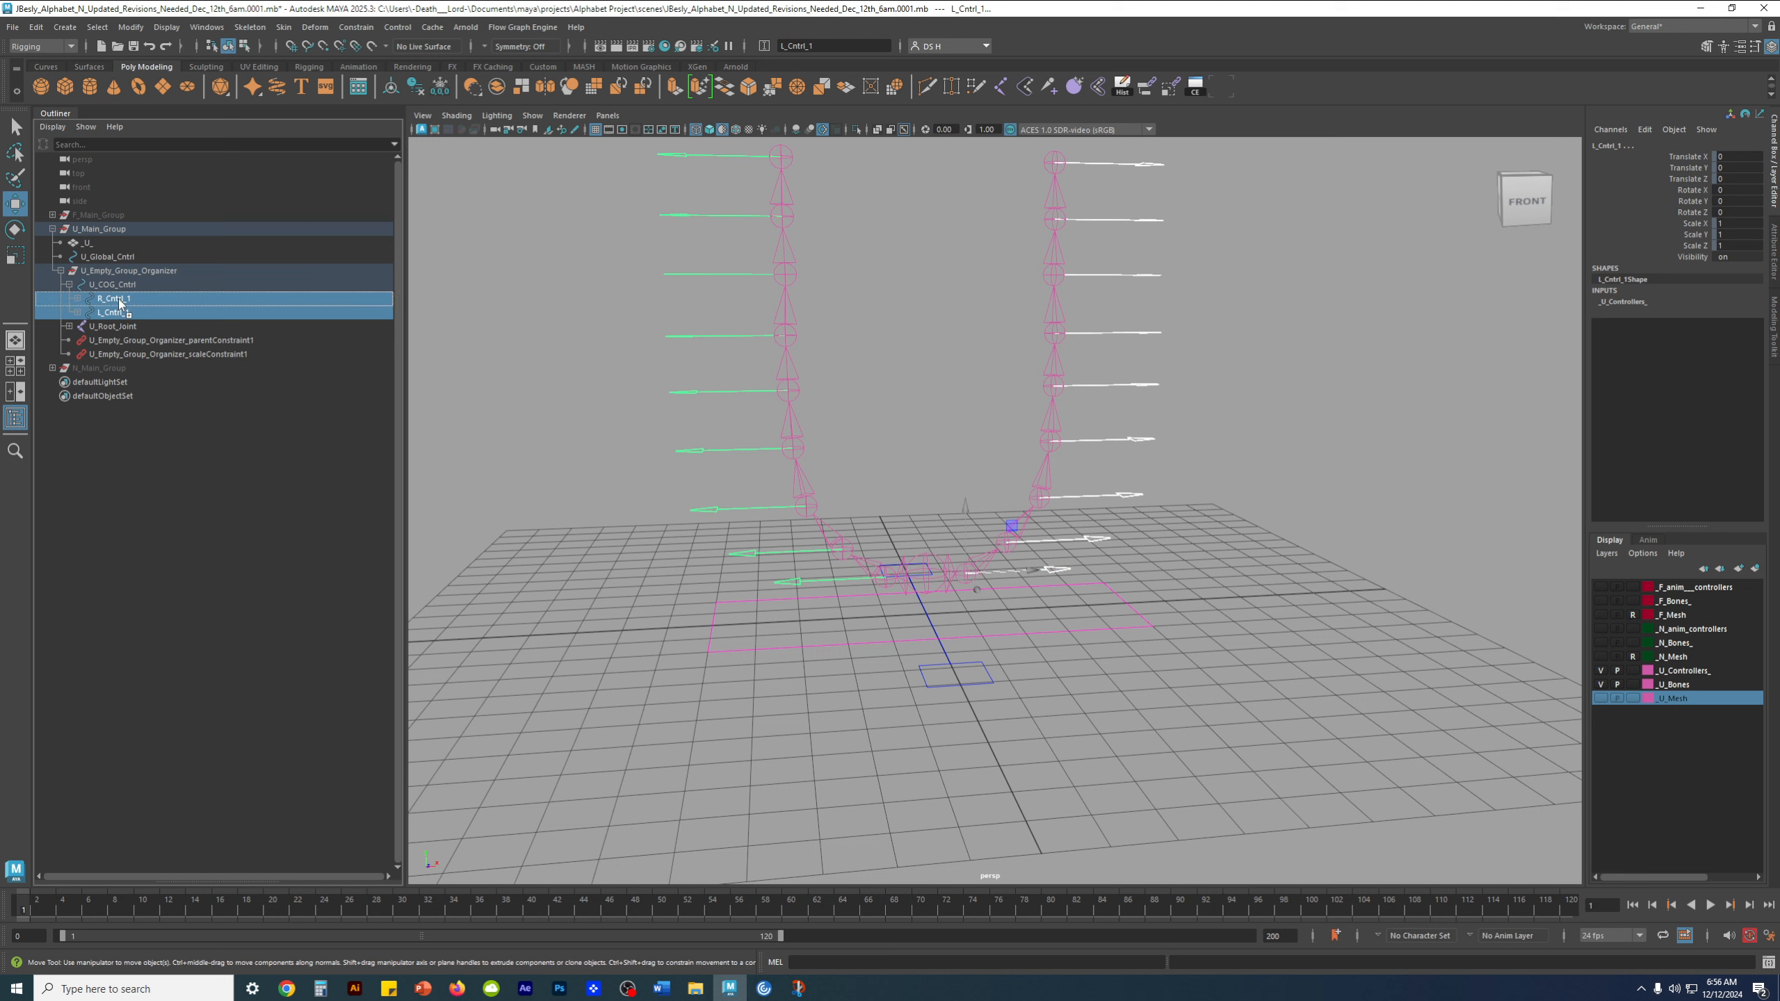
middle_click_drag(119, 300, 120, 275)
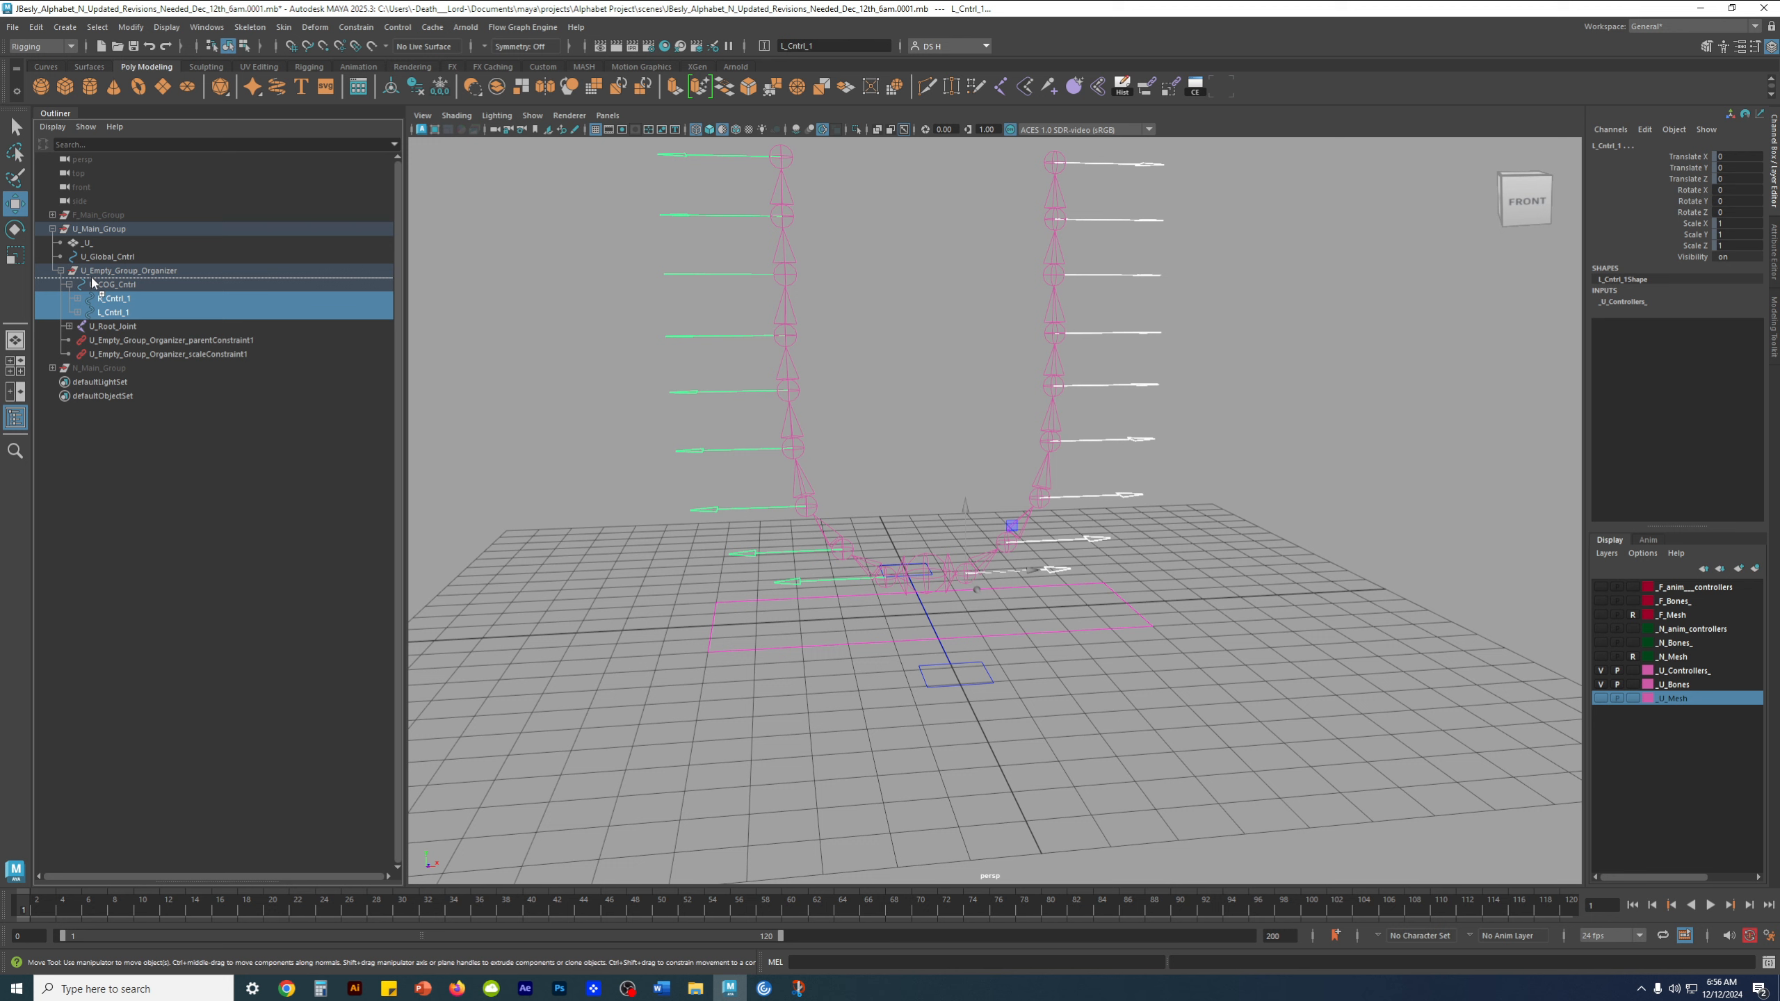
middle_click_drag(93, 282, 92, 281)
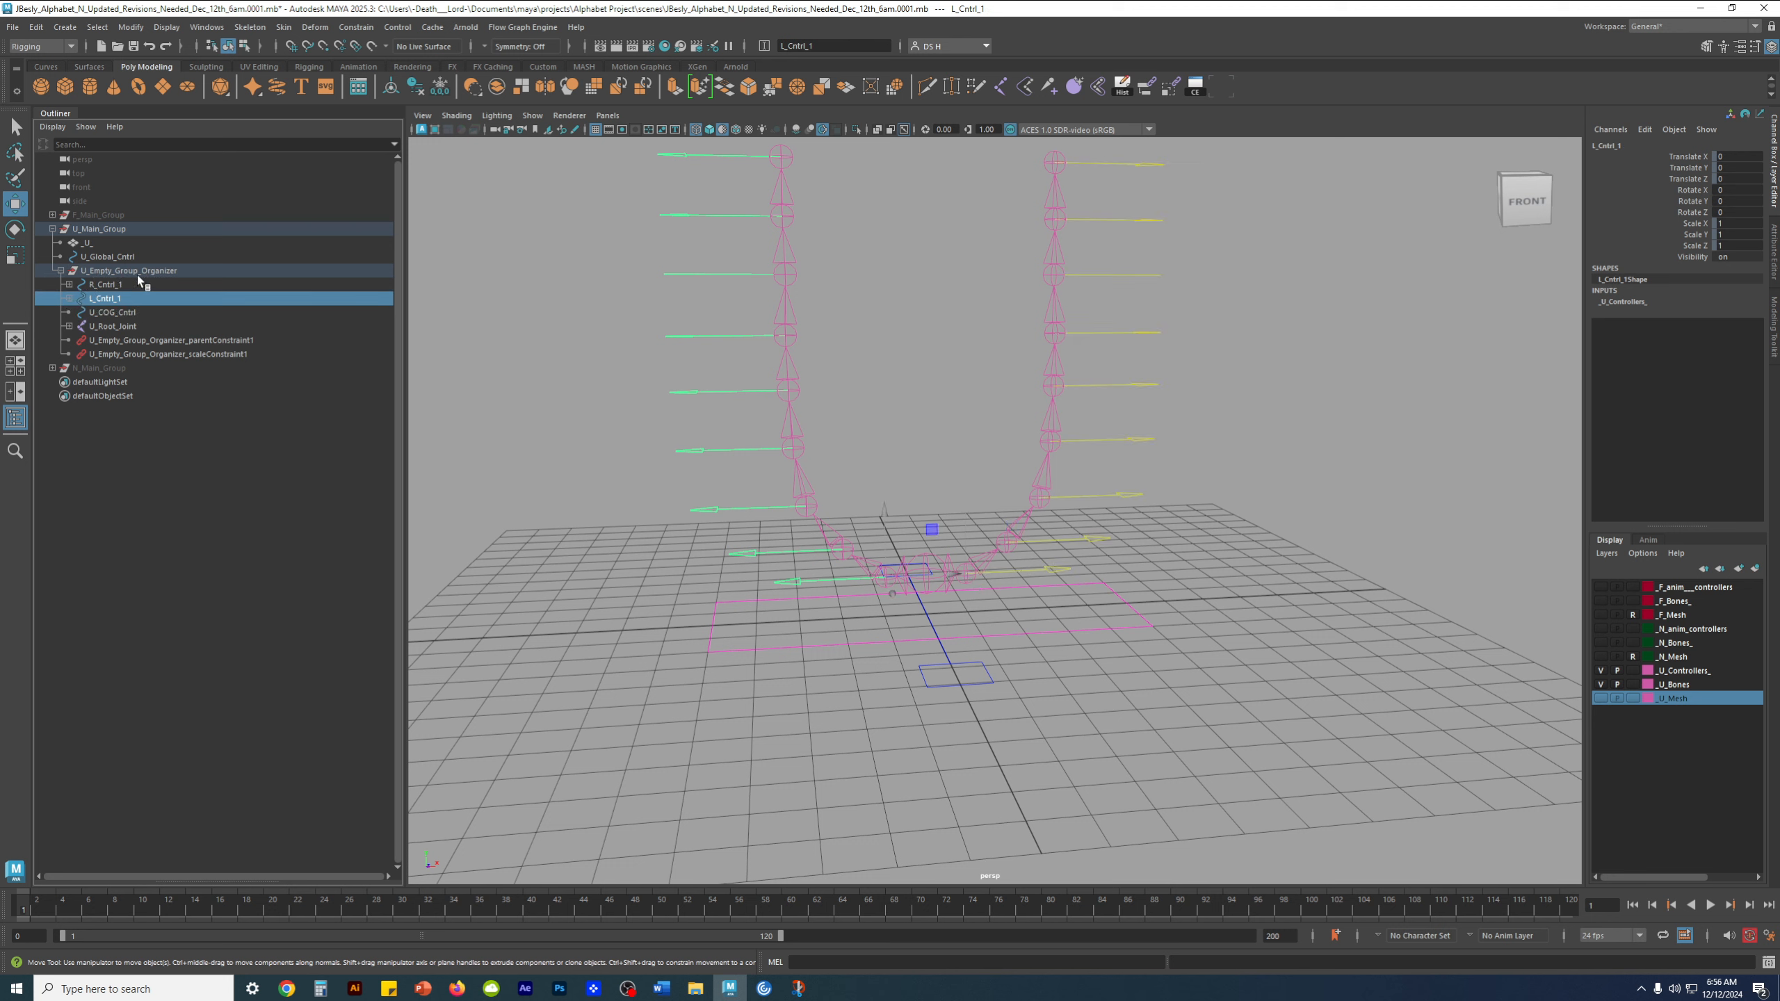
Select R_Cntrl_1, L_Cntrl_1 and U_COG_Cntrl in turn to check that each is separate from the others, and examine the root area
left_click(107, 288)
left_click(107, 300)
left_click(105, 289)
left_click(105, 297)
left_click(112, 312)
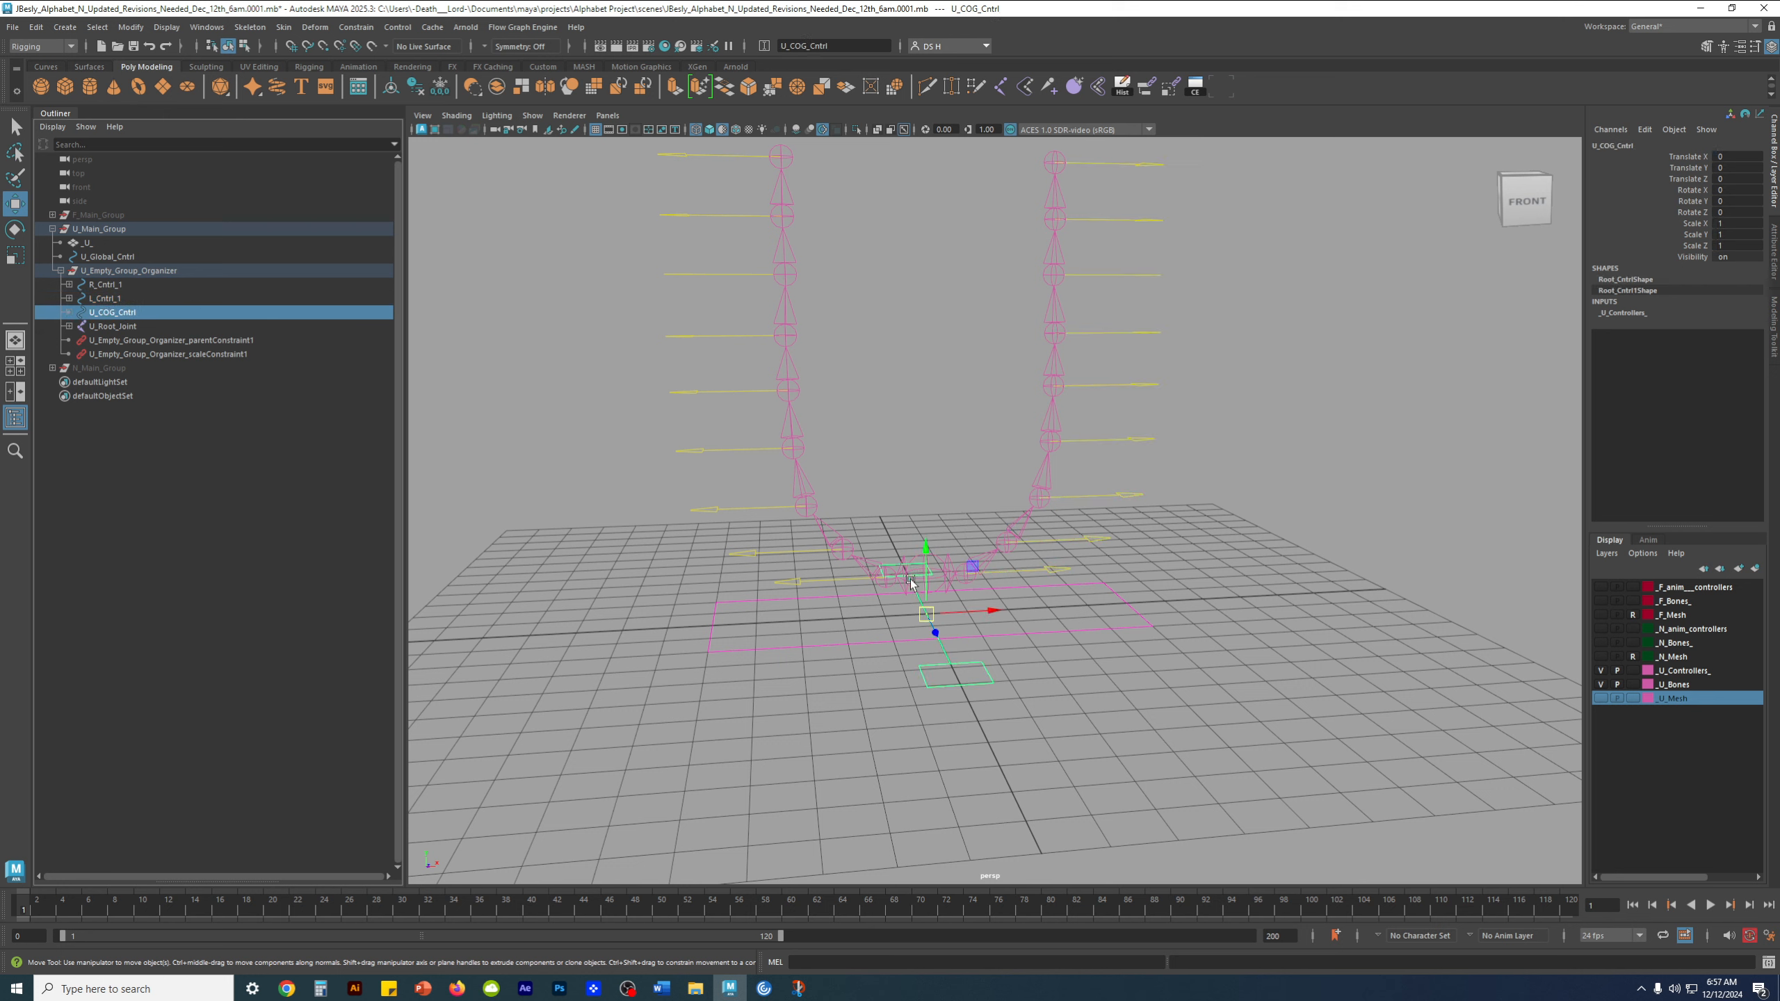
middle_click_drag(908, 577, 919, 499, "alt")
right_click_drag(920, 500, 1124, 611, "alt")
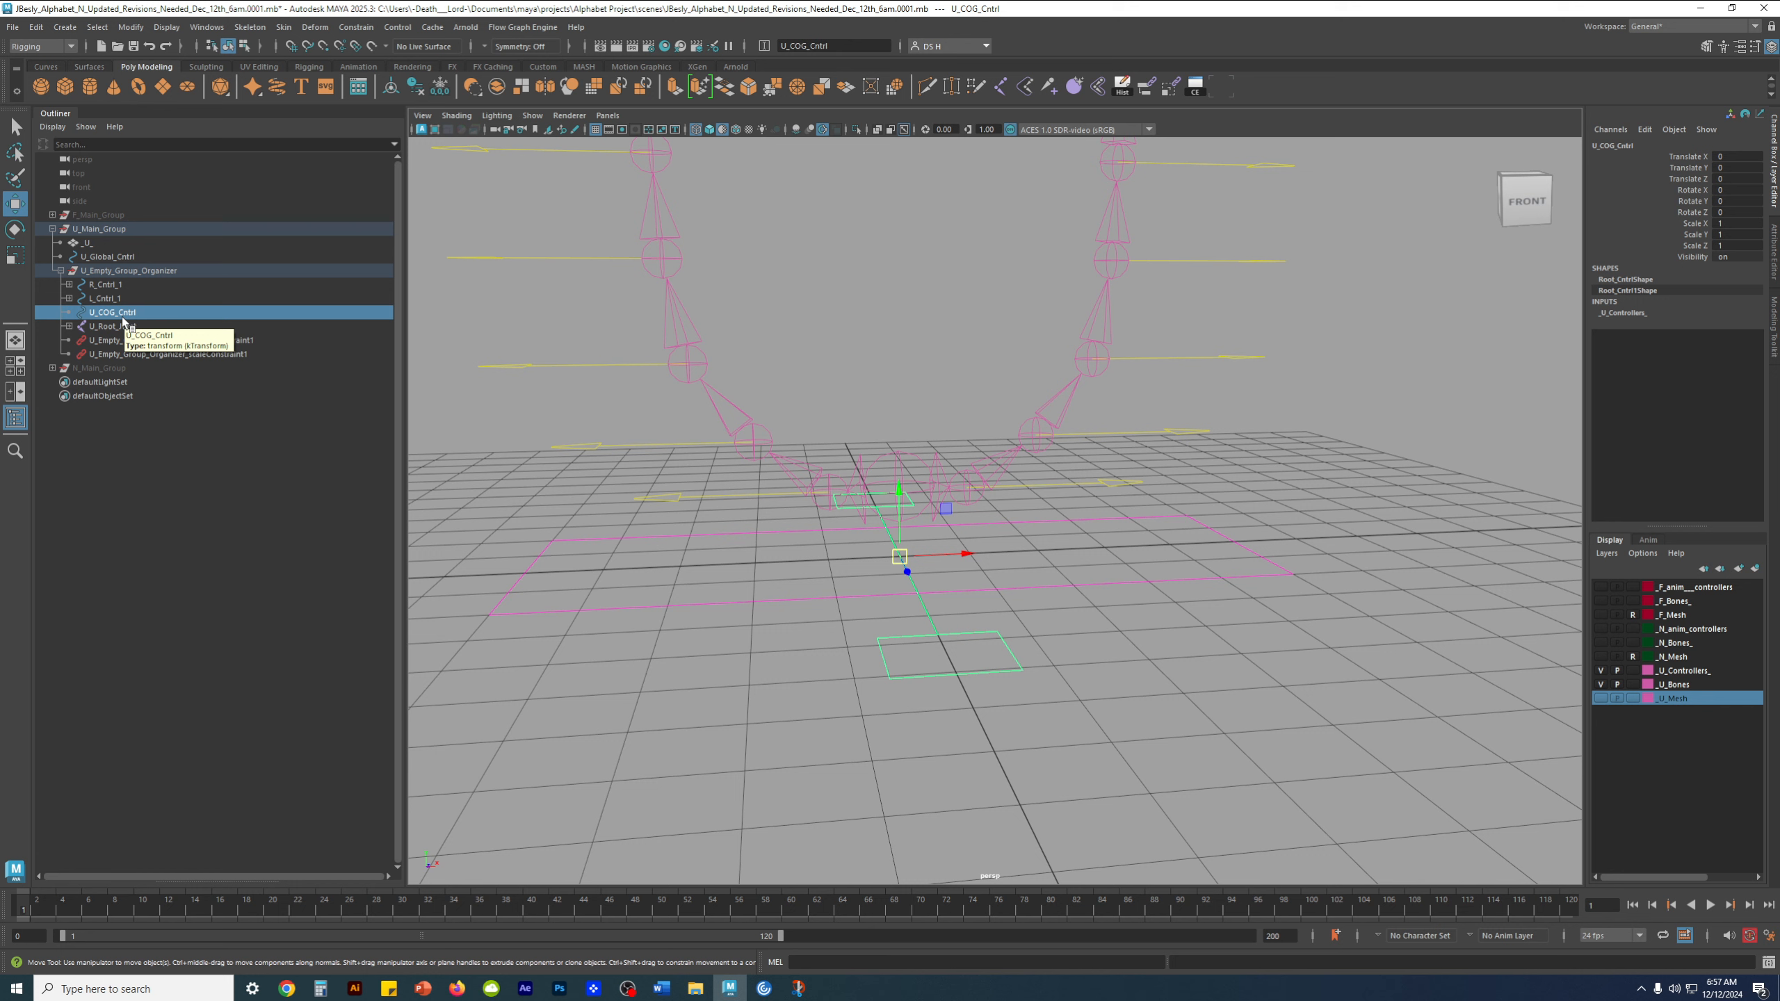
Expand U_Root_Joint's hierarchy and delete its U_Root_Joint_orientConstraint1
left_click(69, 326, "shift")
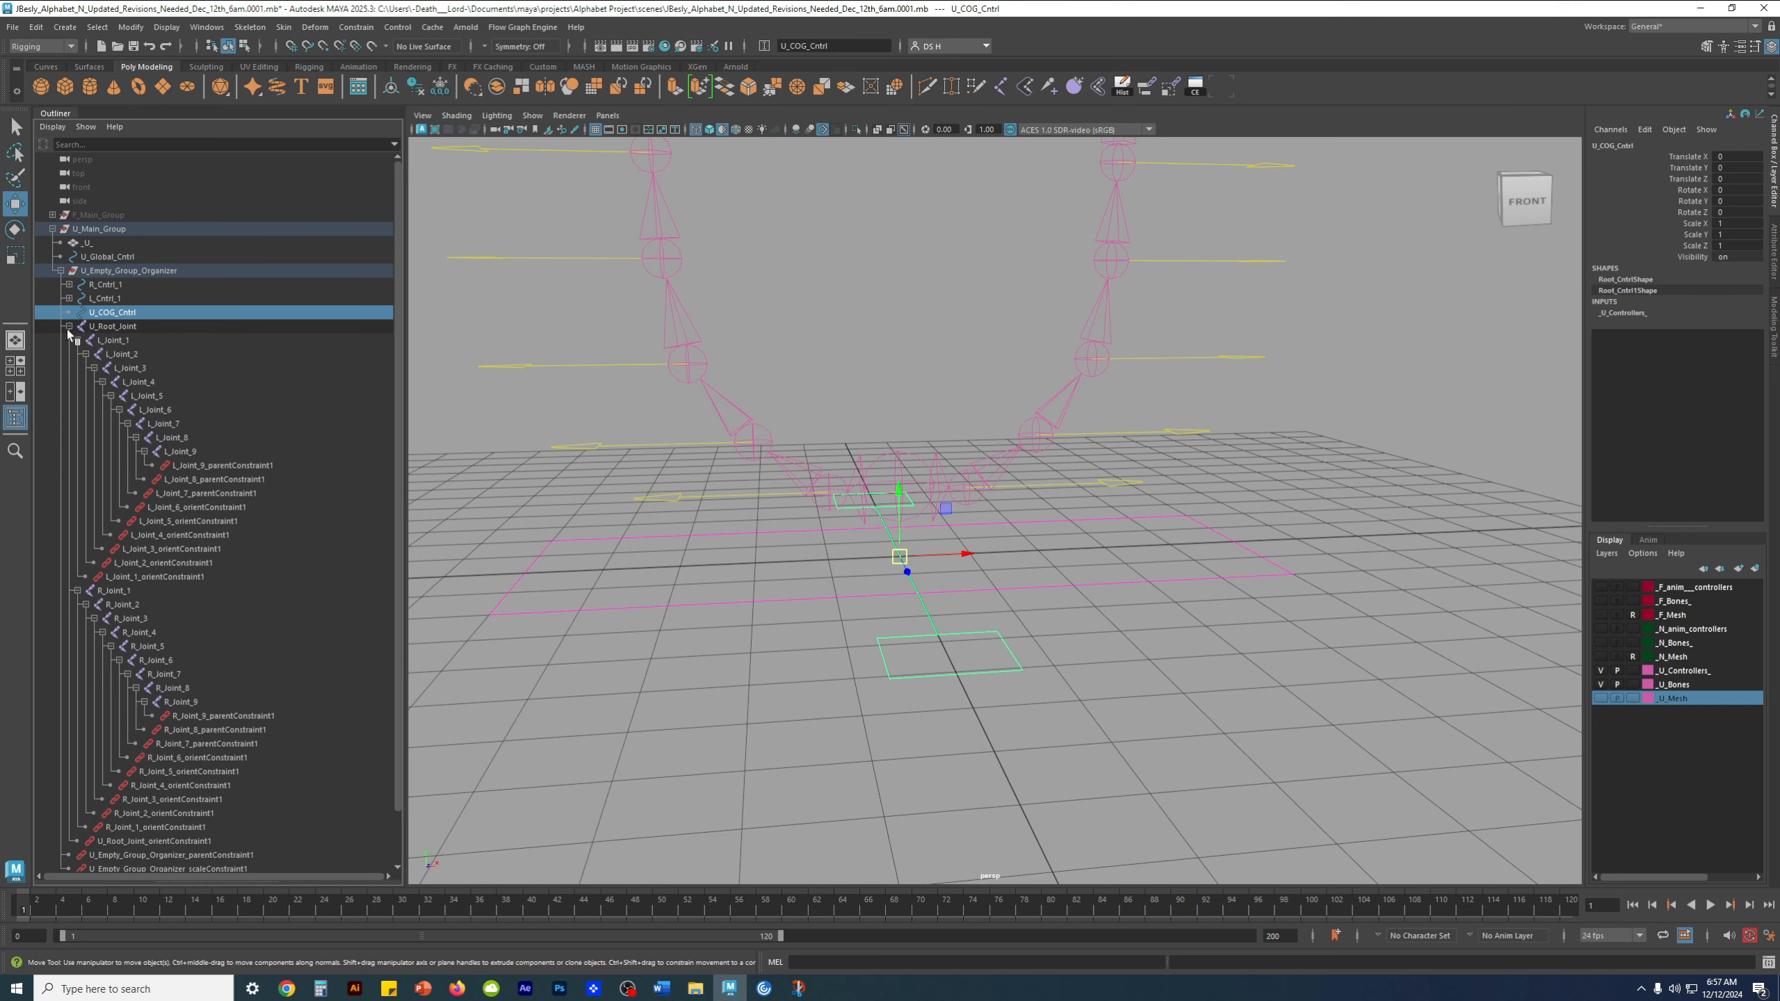
left_click(69, 328)
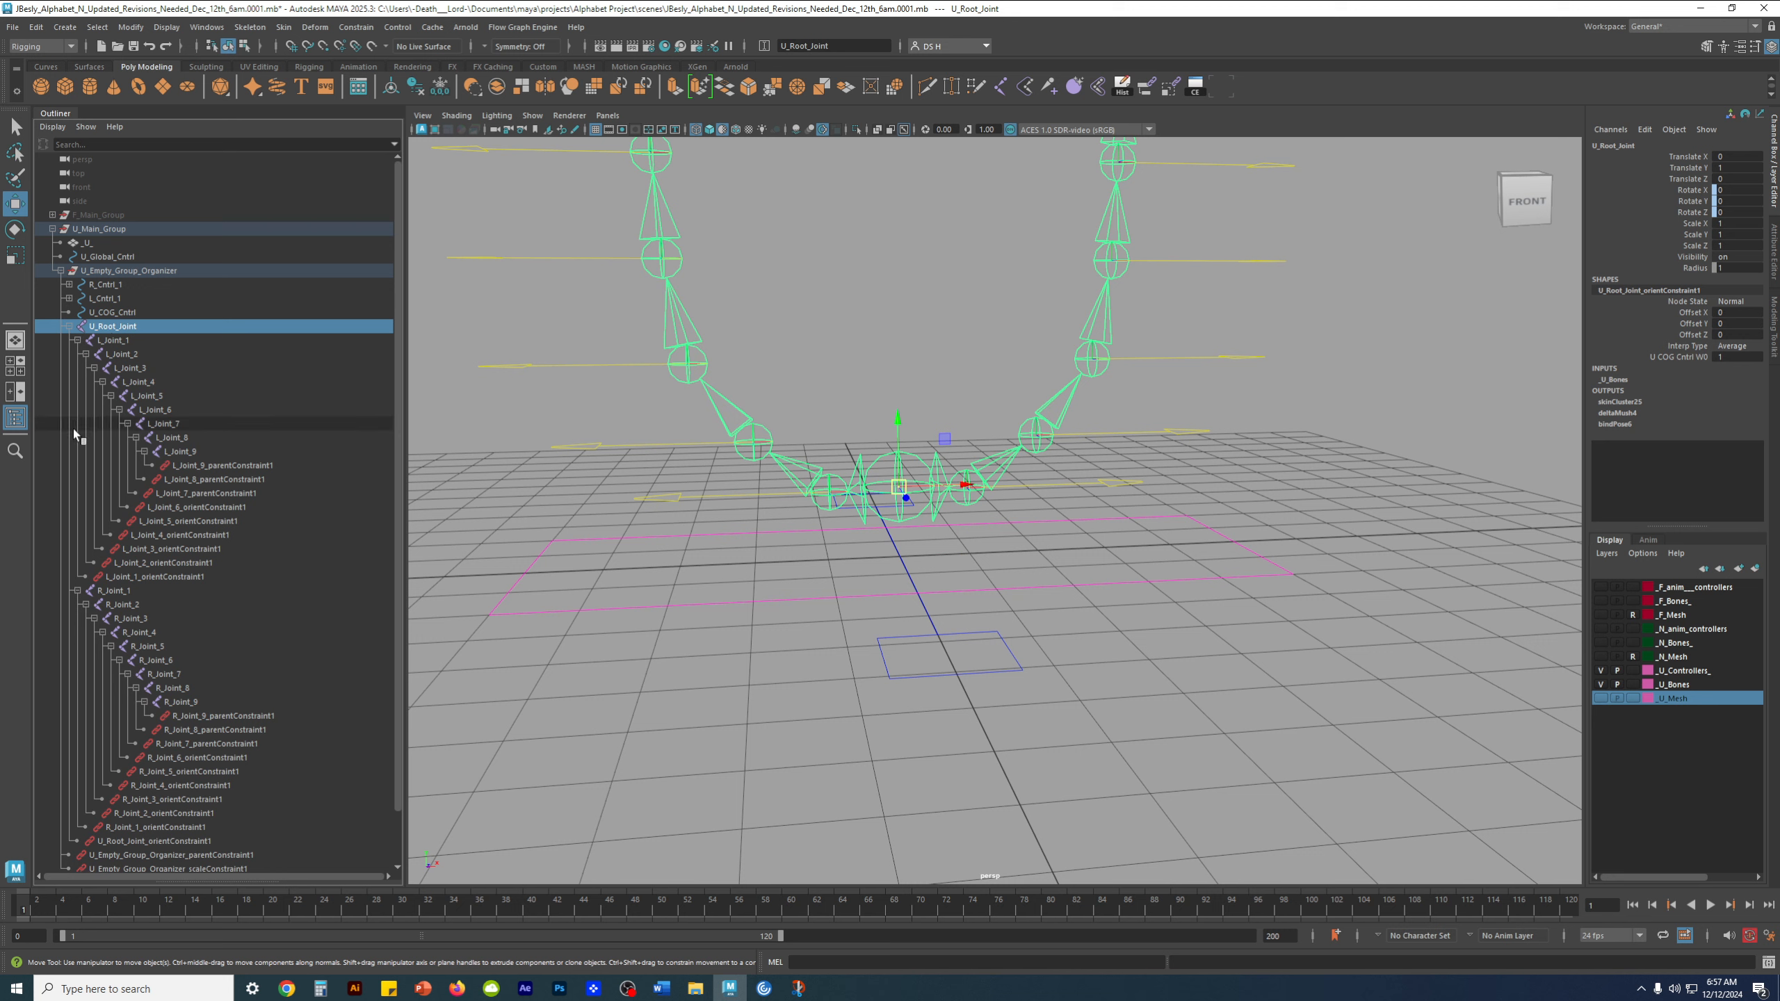
scroll(178, 510, "down", 2)
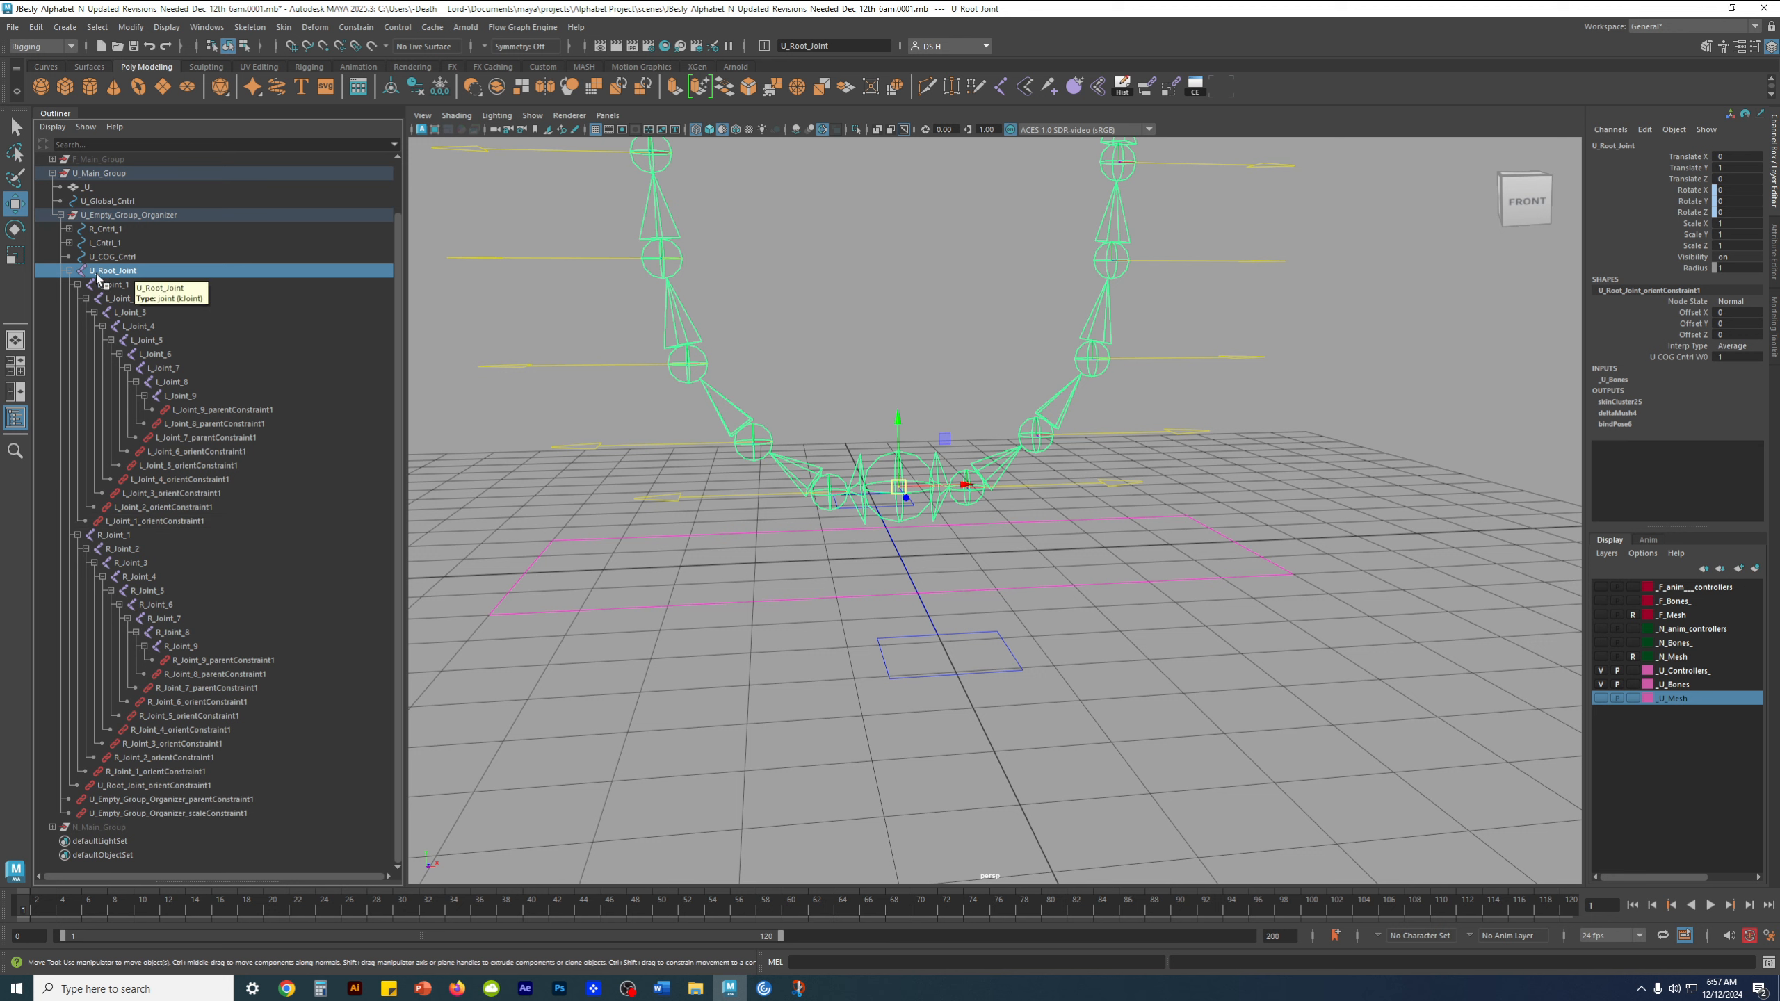
left_click(165, 786)
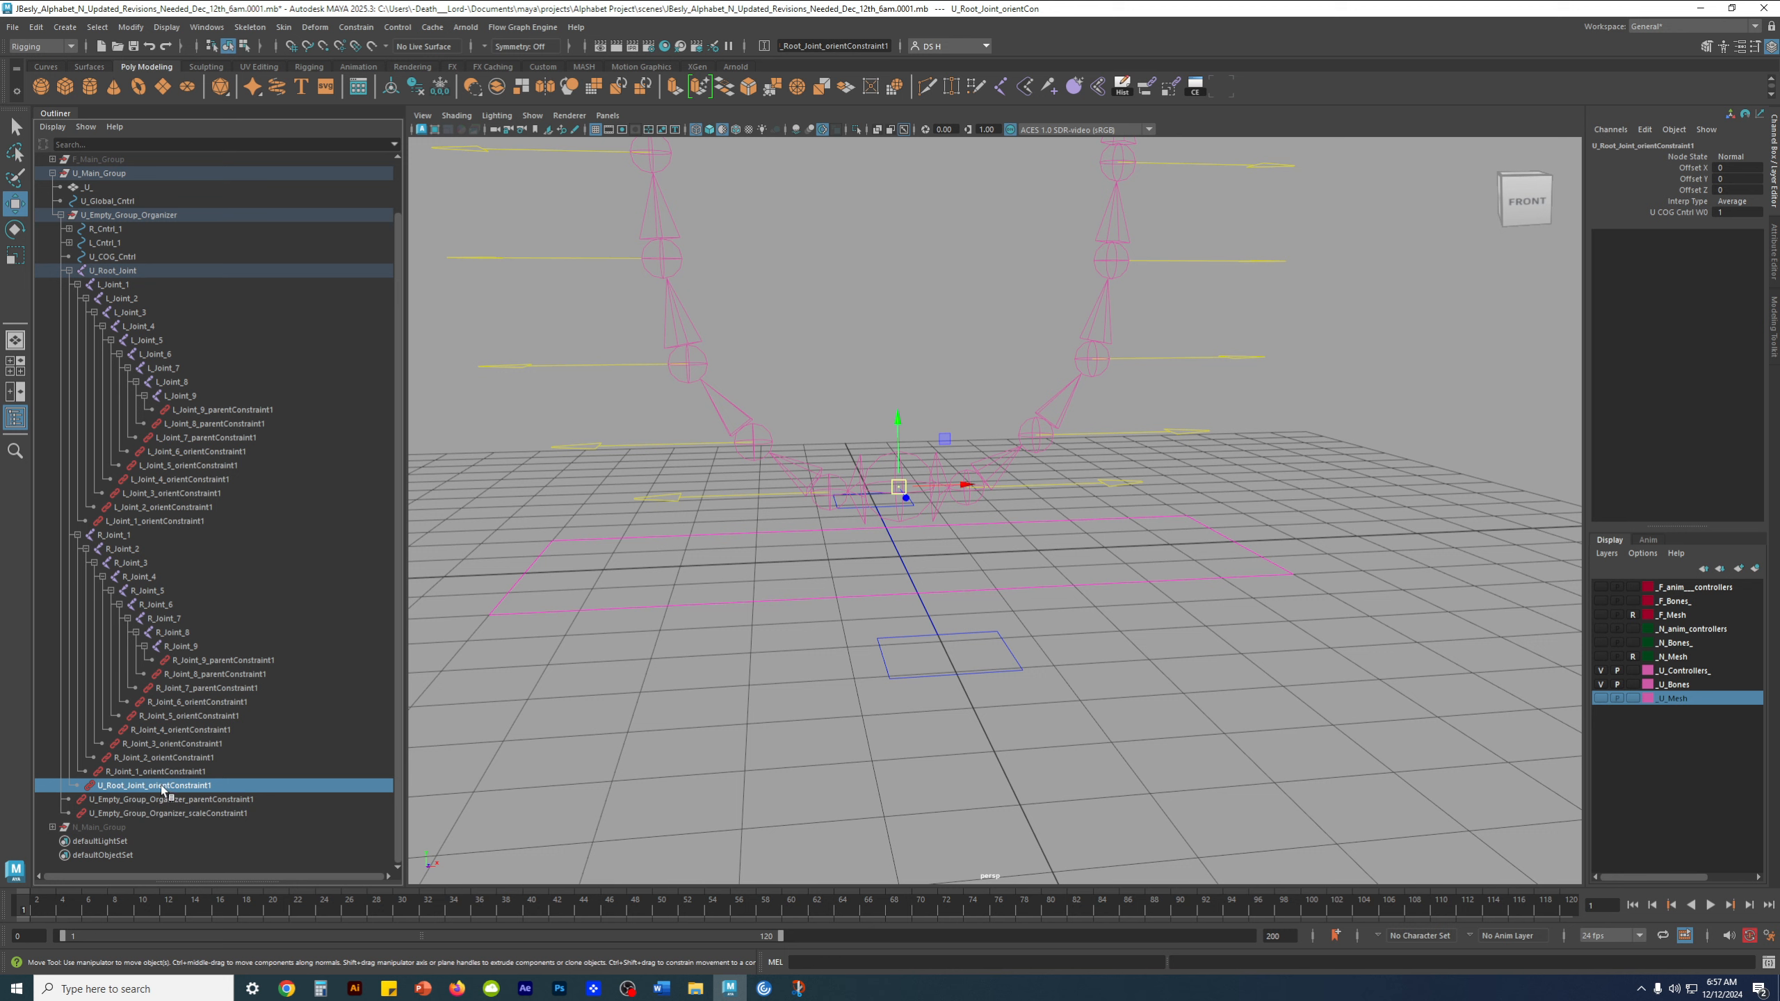
key("Delete")
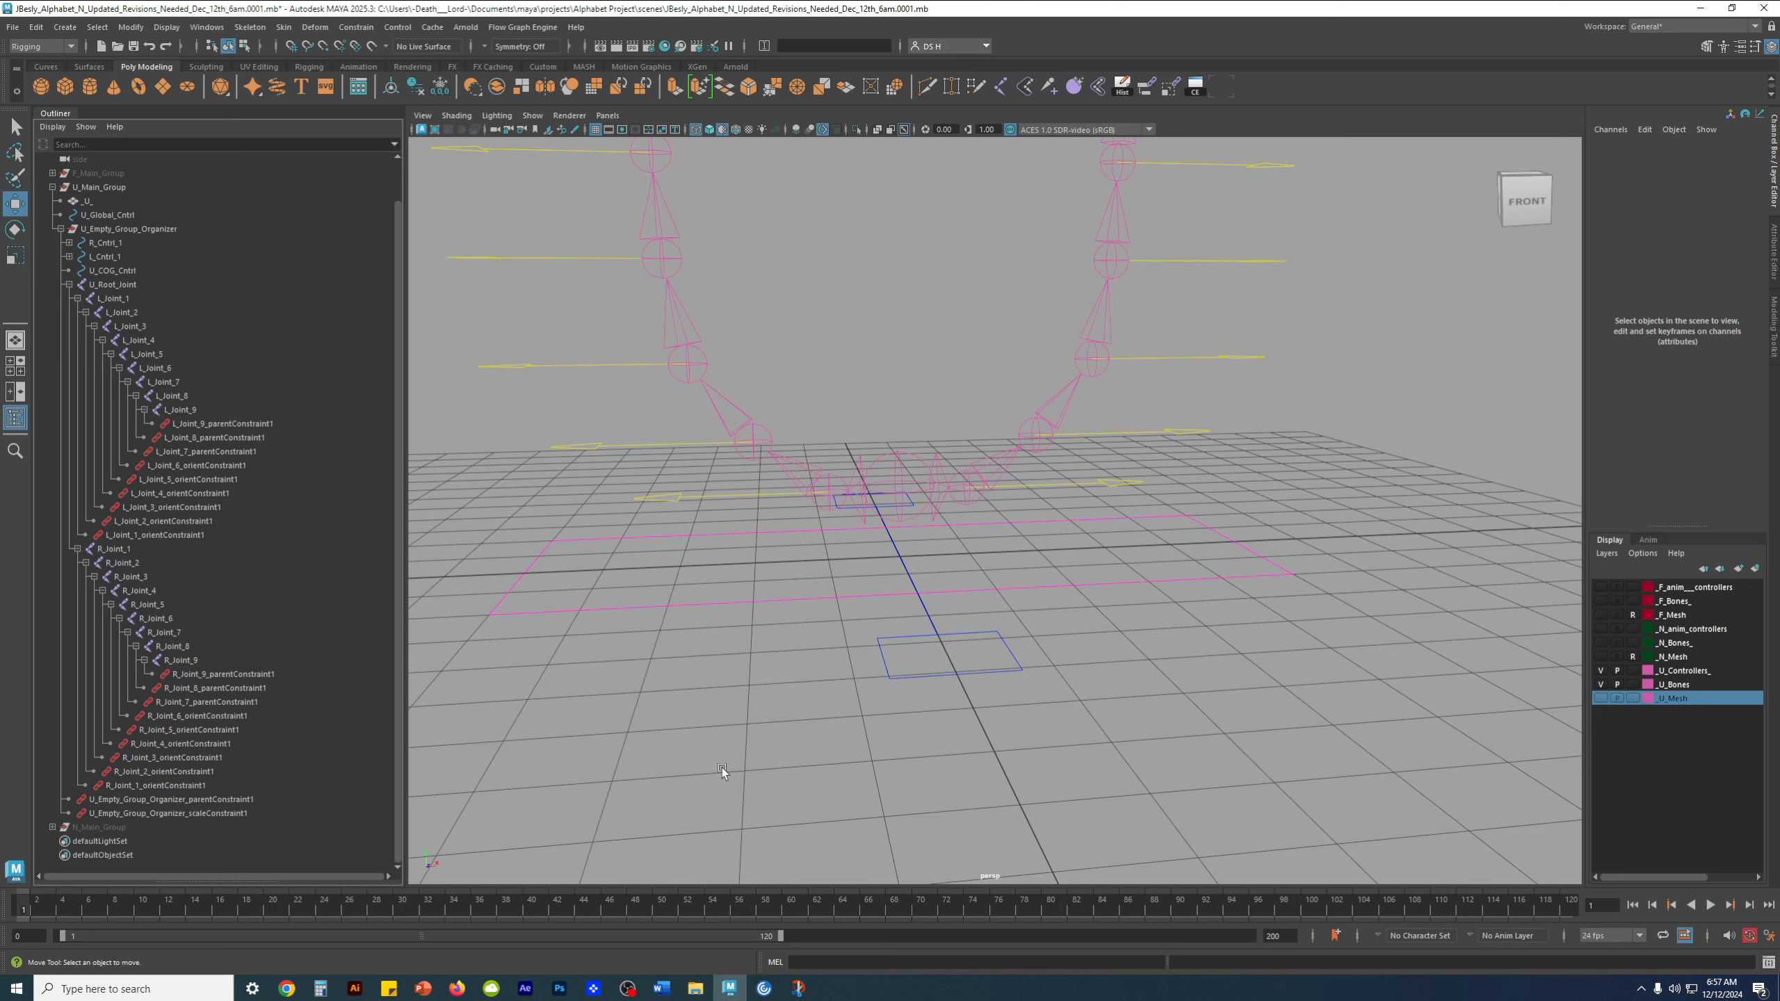
Select U_COG_Cntrl and collapse U_Root_Joint's hierarchy
left_click(964, 674)
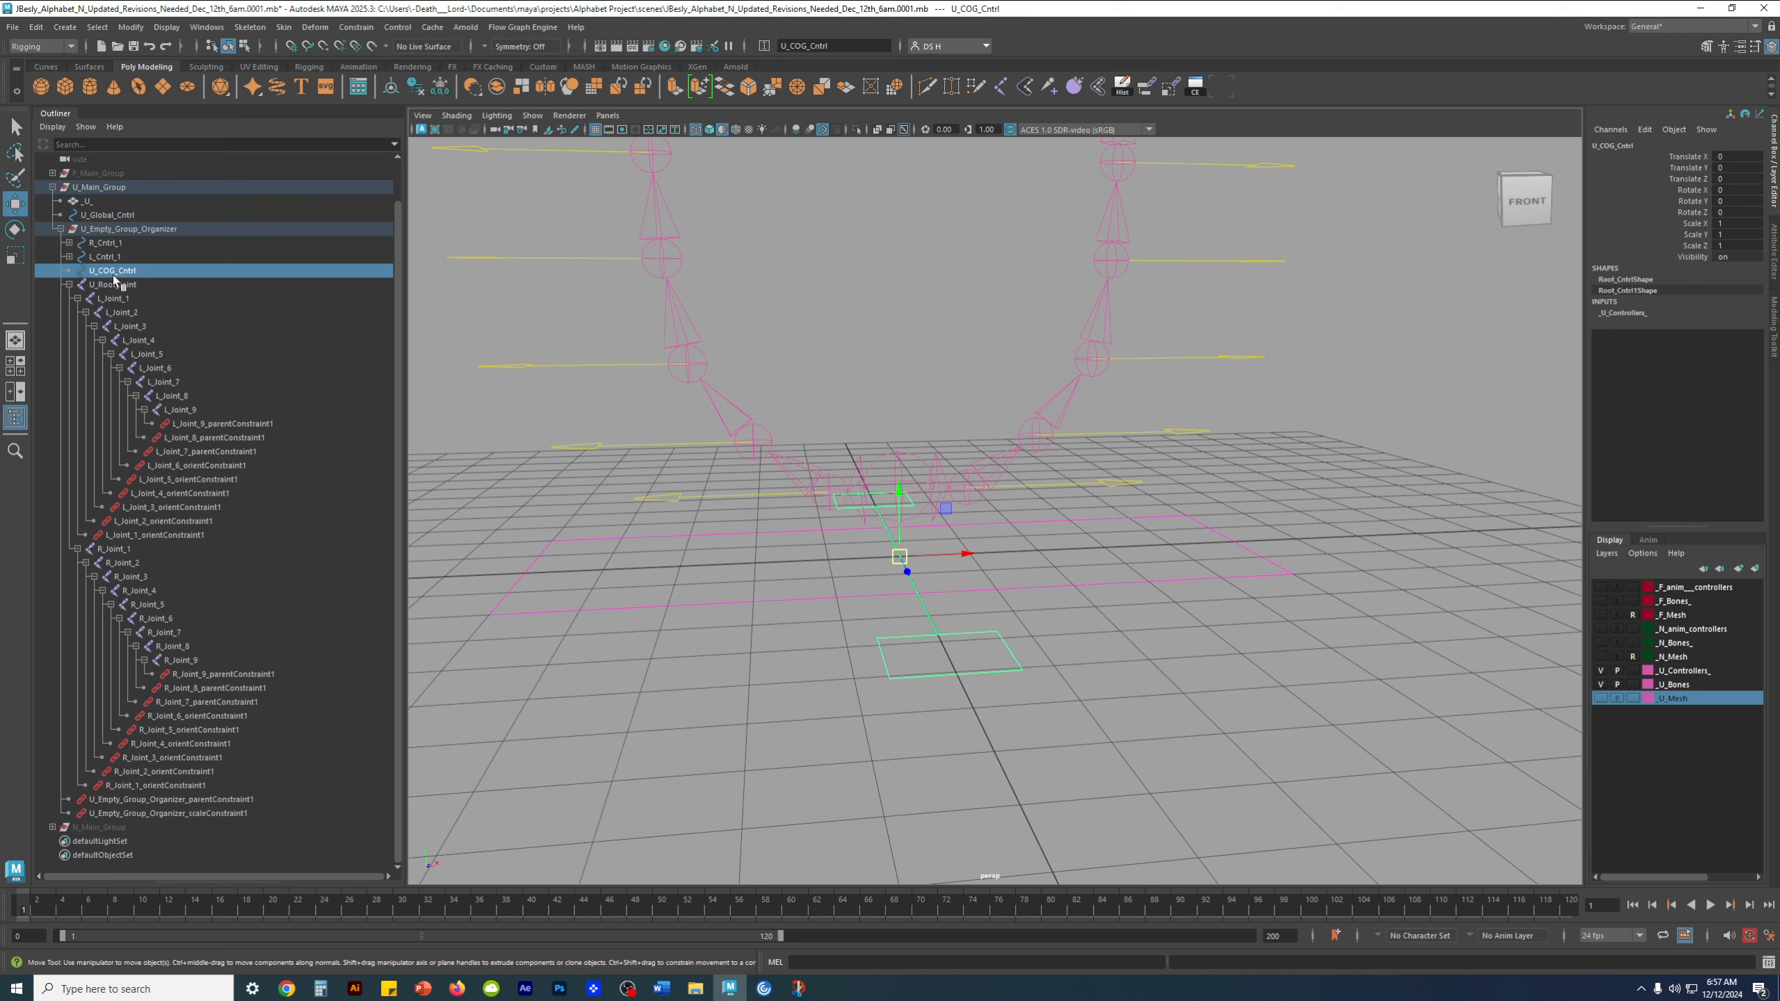
left_click(68, 285)
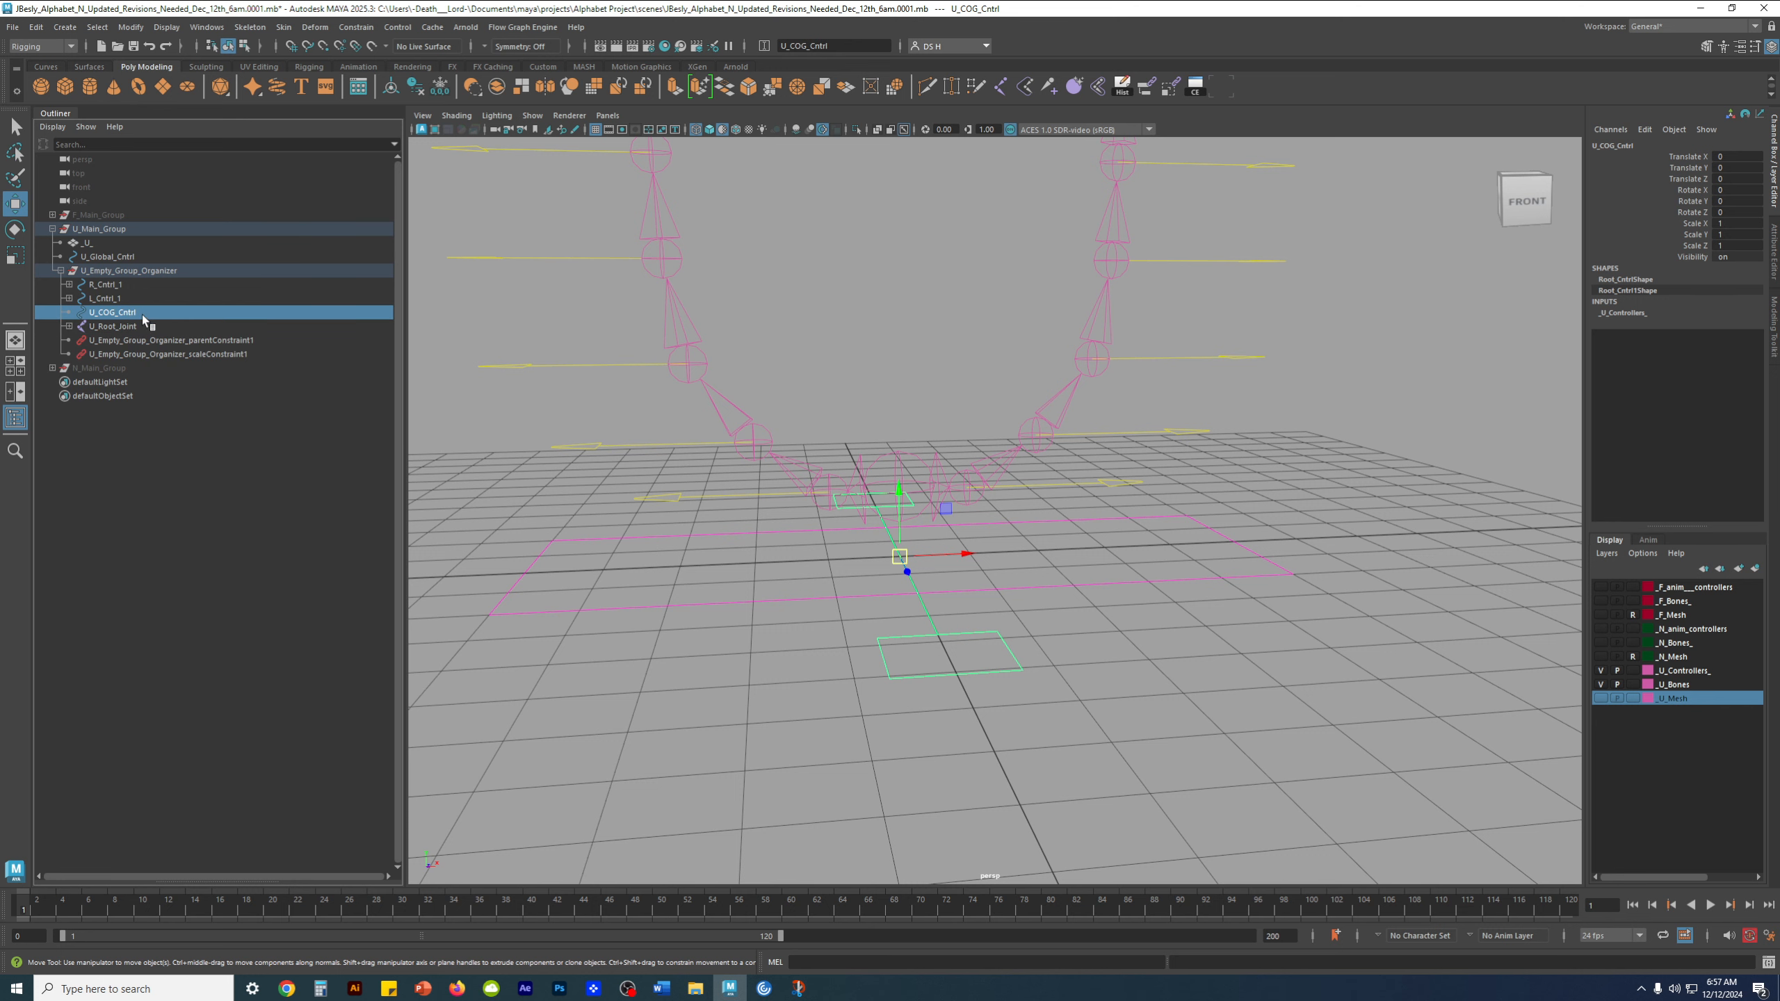
middle_click_drag(975, 379, 1013, 424, "alt")
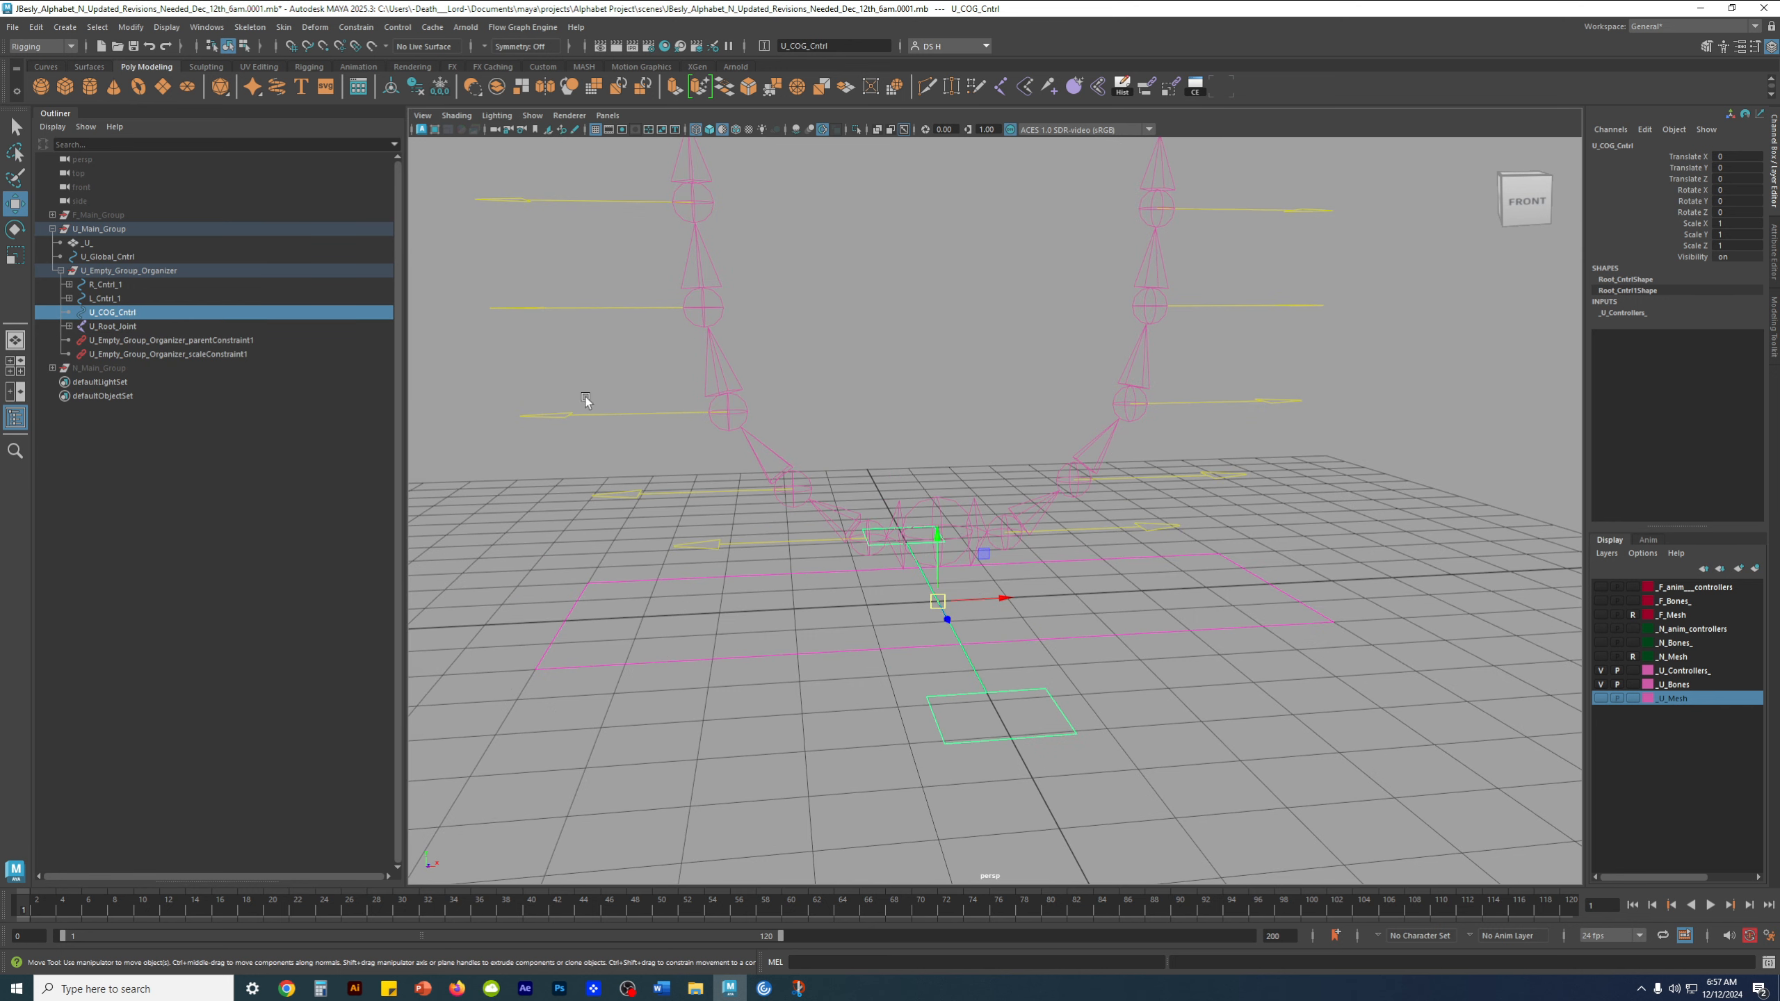
right_click_drag(818, 548, 1021, 548, "alt")
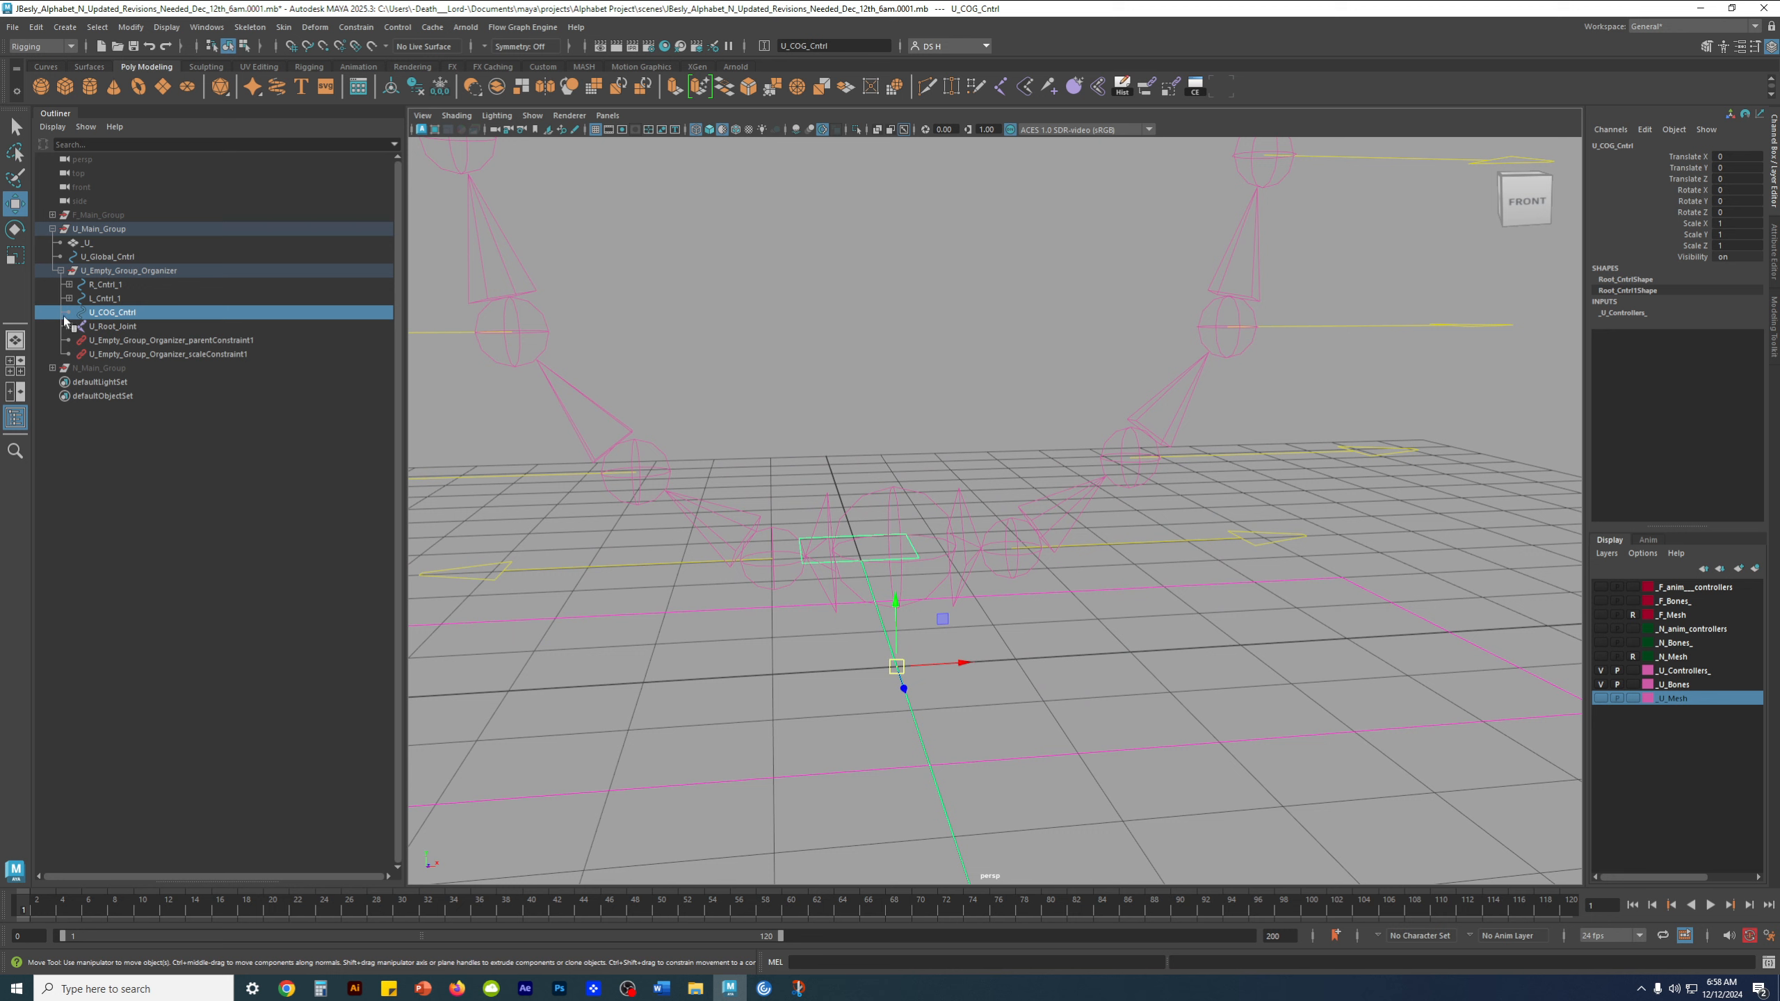
right_click_drag(1066, 564, 890, 572, "alt")
middle_click_drag(890, 573, 904, 457, "alt")
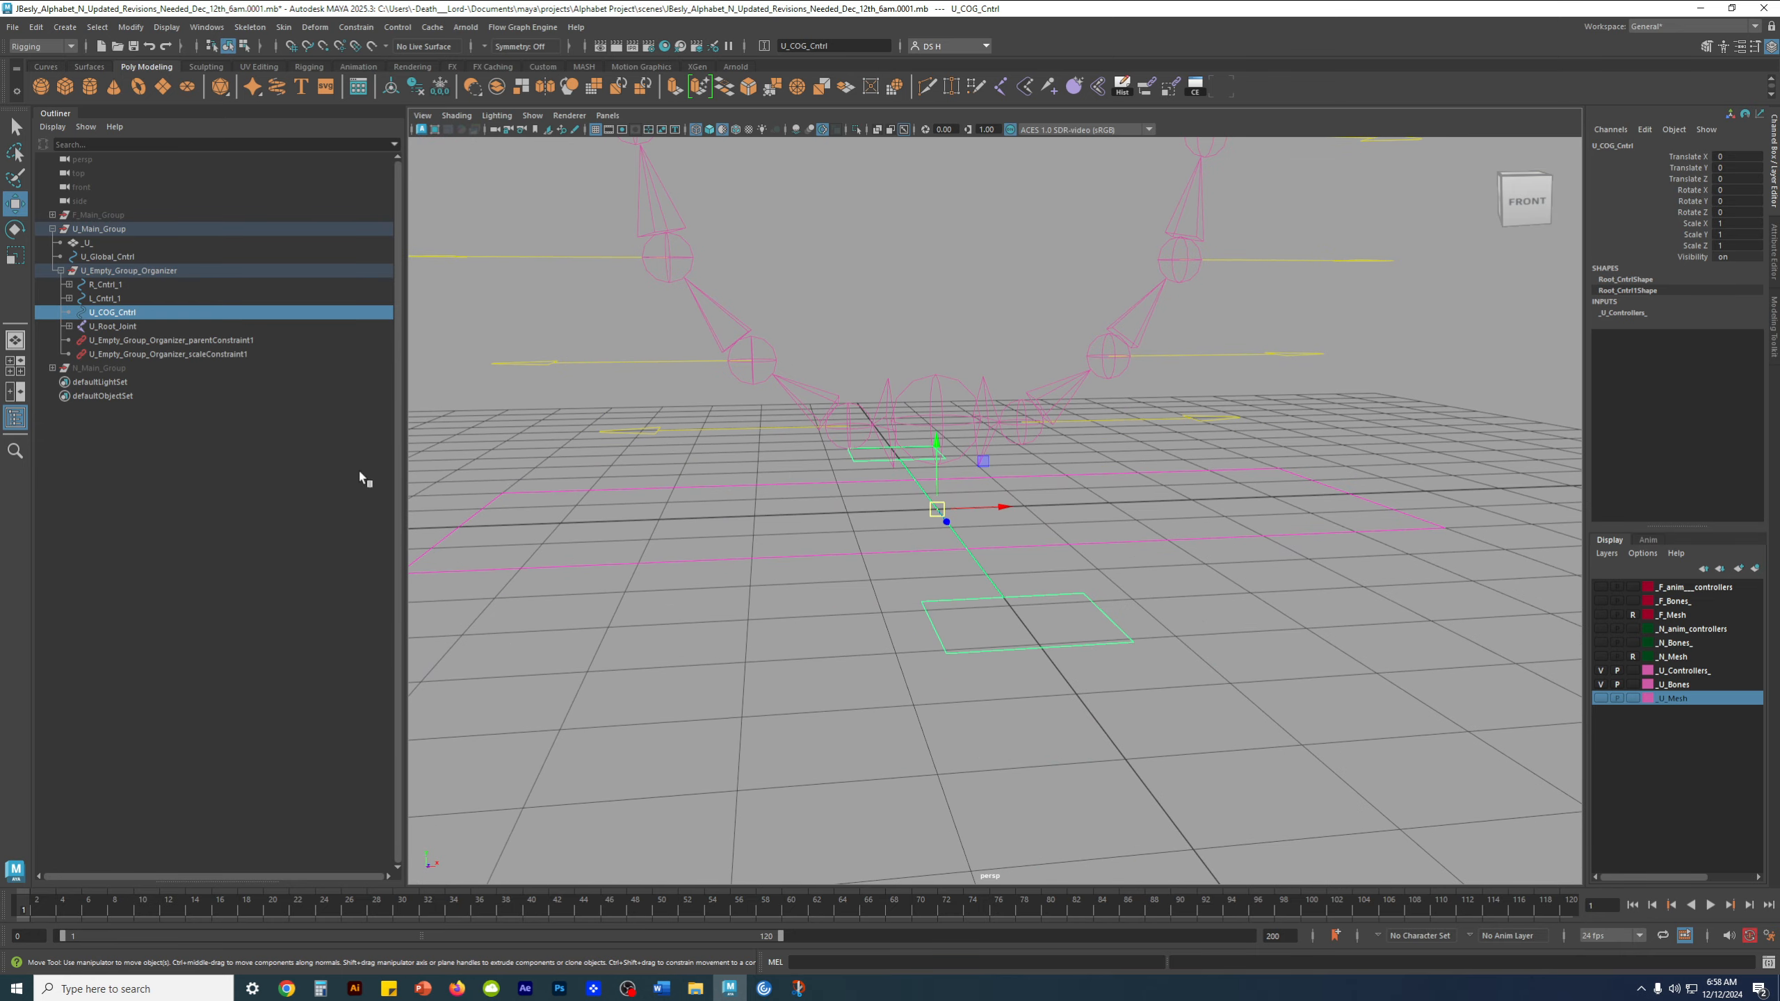
right_click_drag(999, 584, 938, 581, "alt")
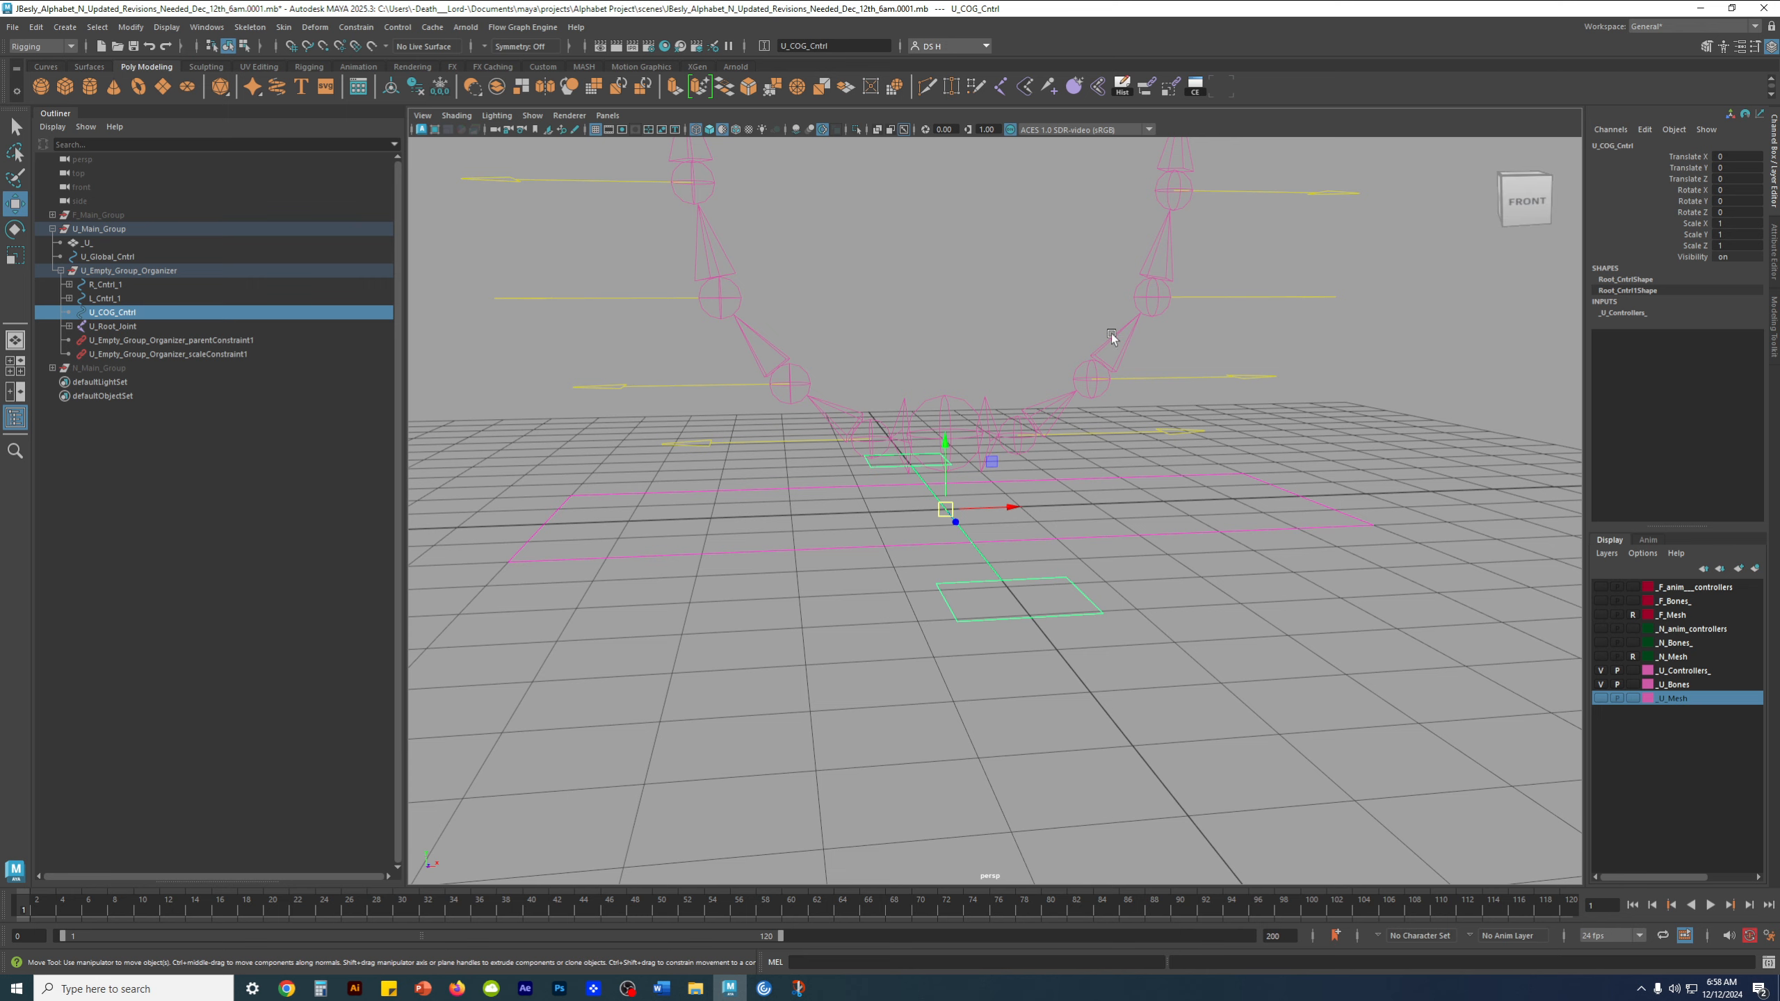
Snap U_COG_Cntrl up to the root joint in the front view, at Translate Y 1, and freeze its transformations back in the perspective view
key("space")
key("space")
middle_click_drag(955, 654, 866, 462, "alt")
right_click_drag(866, 462, 1362, 686, "alt")
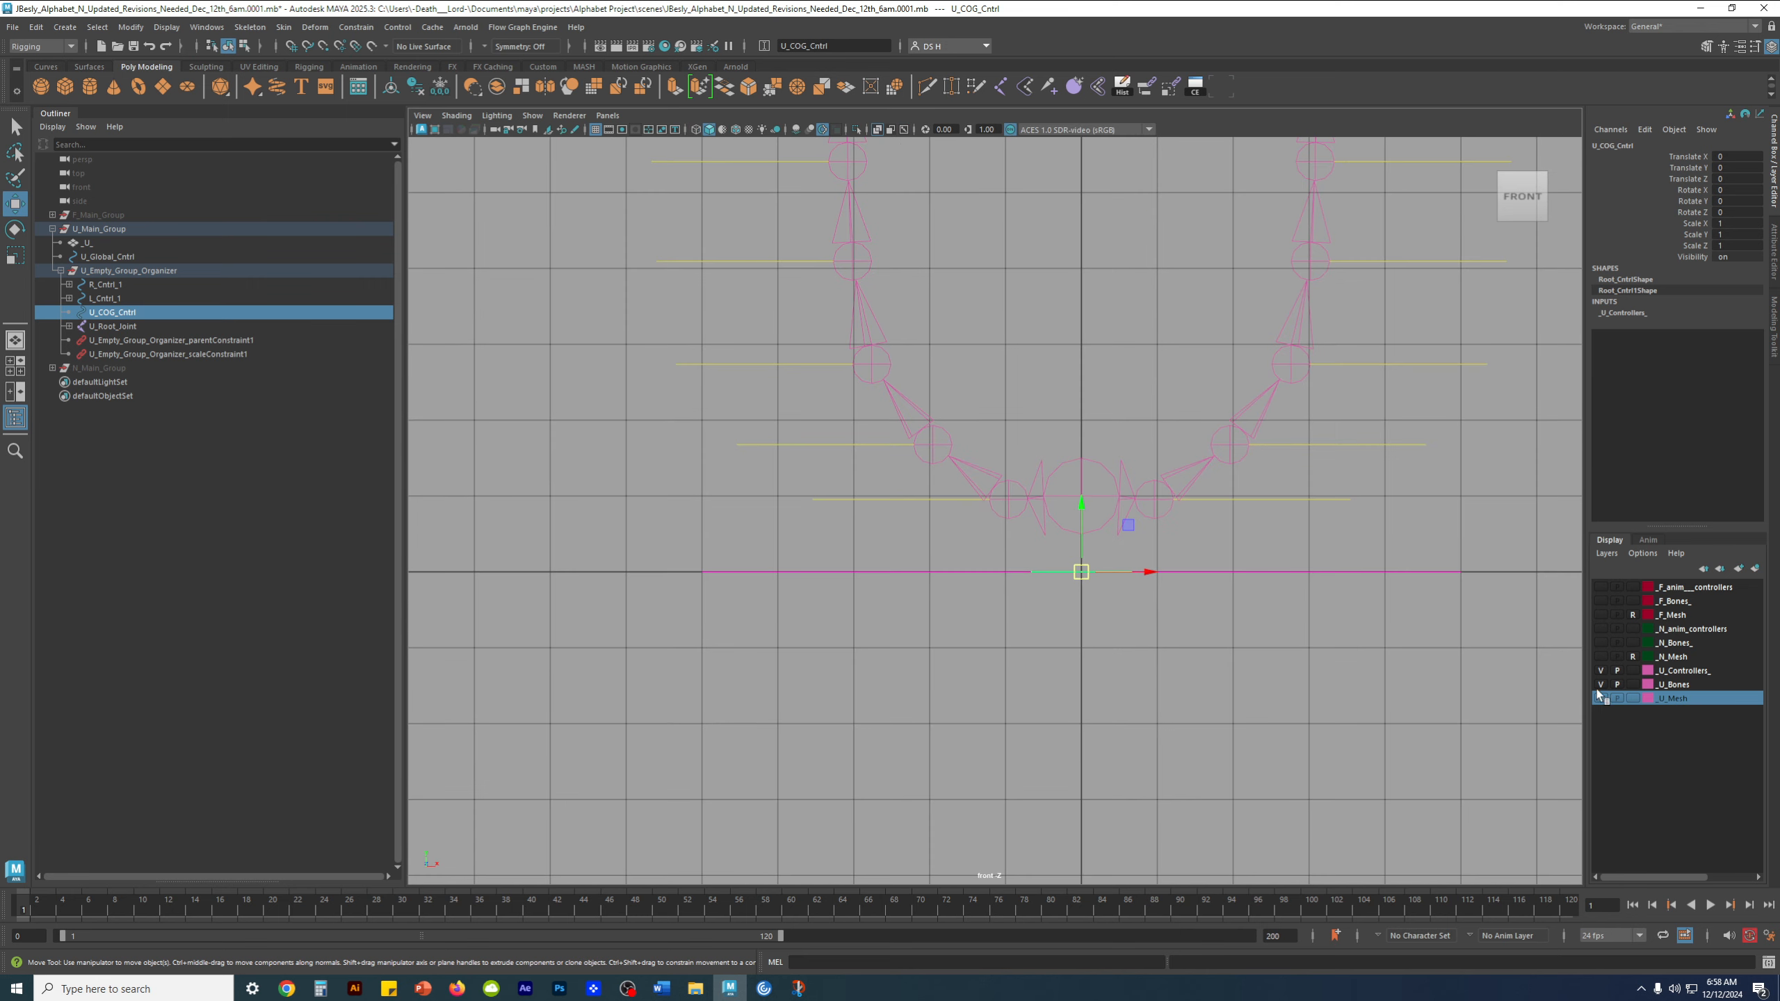
middle_click_drag(1179, 535, 1142, 586, "alt")
key("v")
left_click_drag(1047, 615, 1057, 544)
scroll(1057, 543, "down", 3)
key("space")
key("space")
scroll(1114, 471, "up", 3)
left_click_drag(1005, 414, 997, 445, "alt")
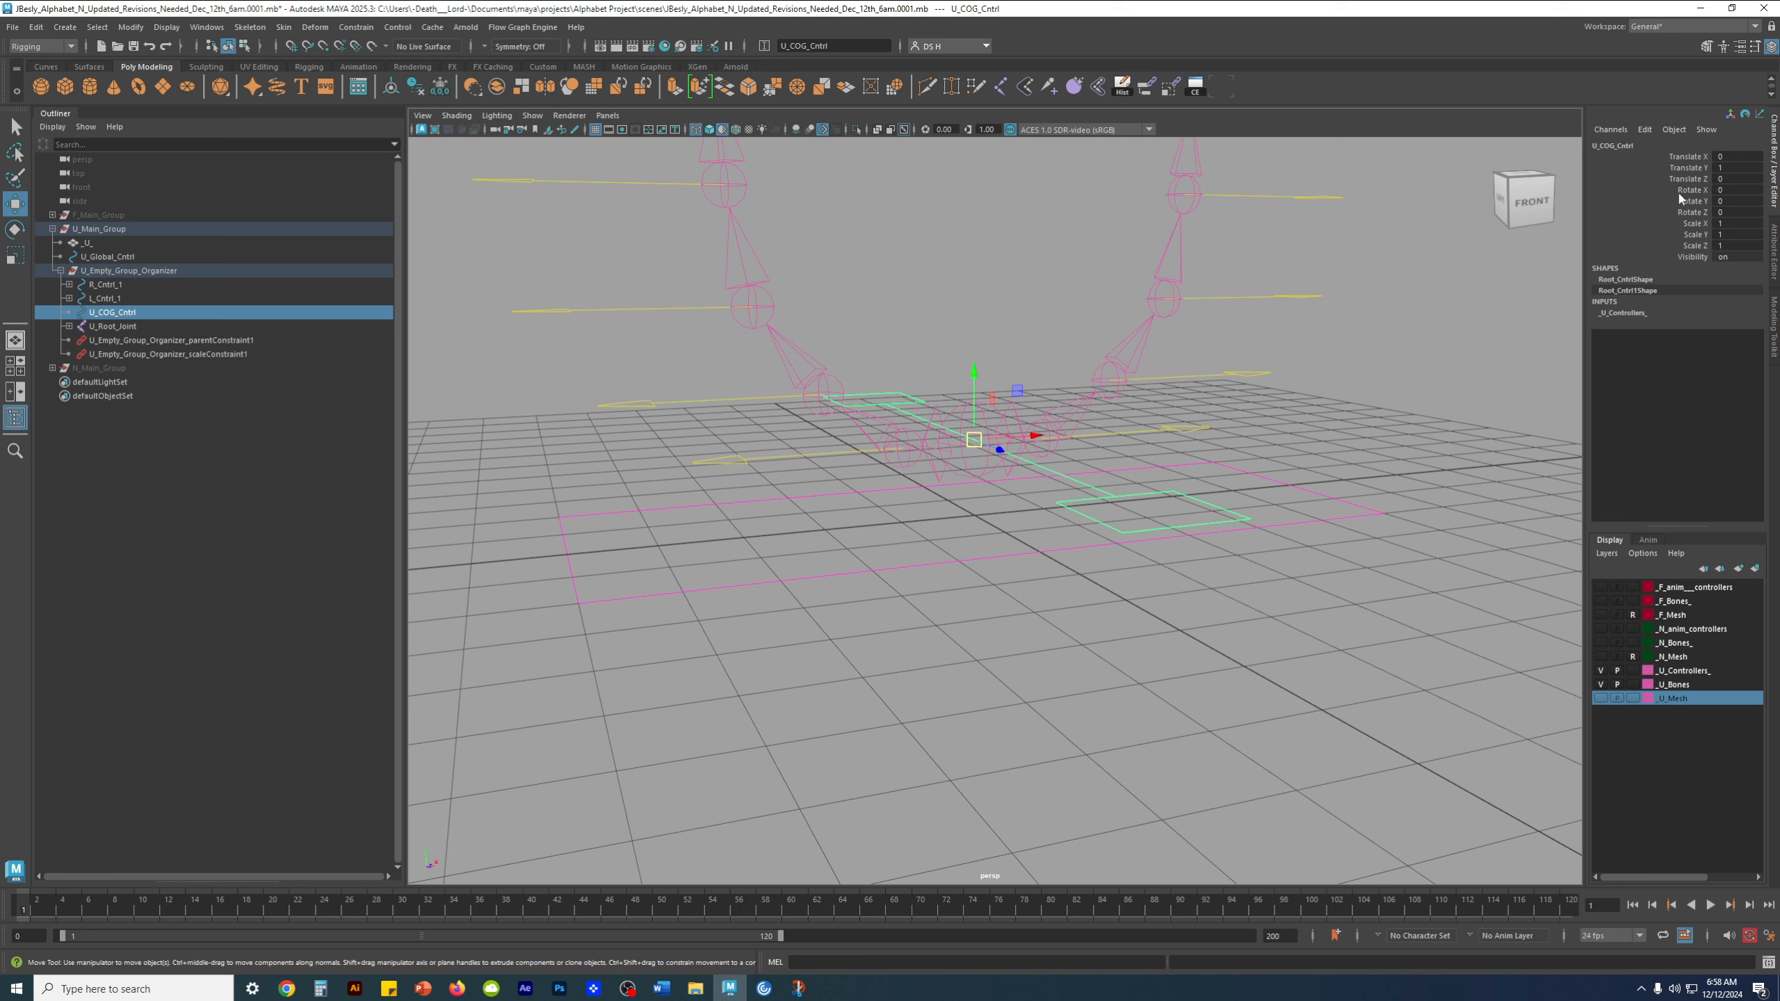
left_click(441, 86)
Select L_Cntrl_1 and examine its control chain and the root joint area at the base of the U
left_click_drag(1297, 407, 1107, 585, "alt")
left_click(548, 559)
left_click_drag(680, 635, 1040, 635, "alt")
left_click(747, 572)
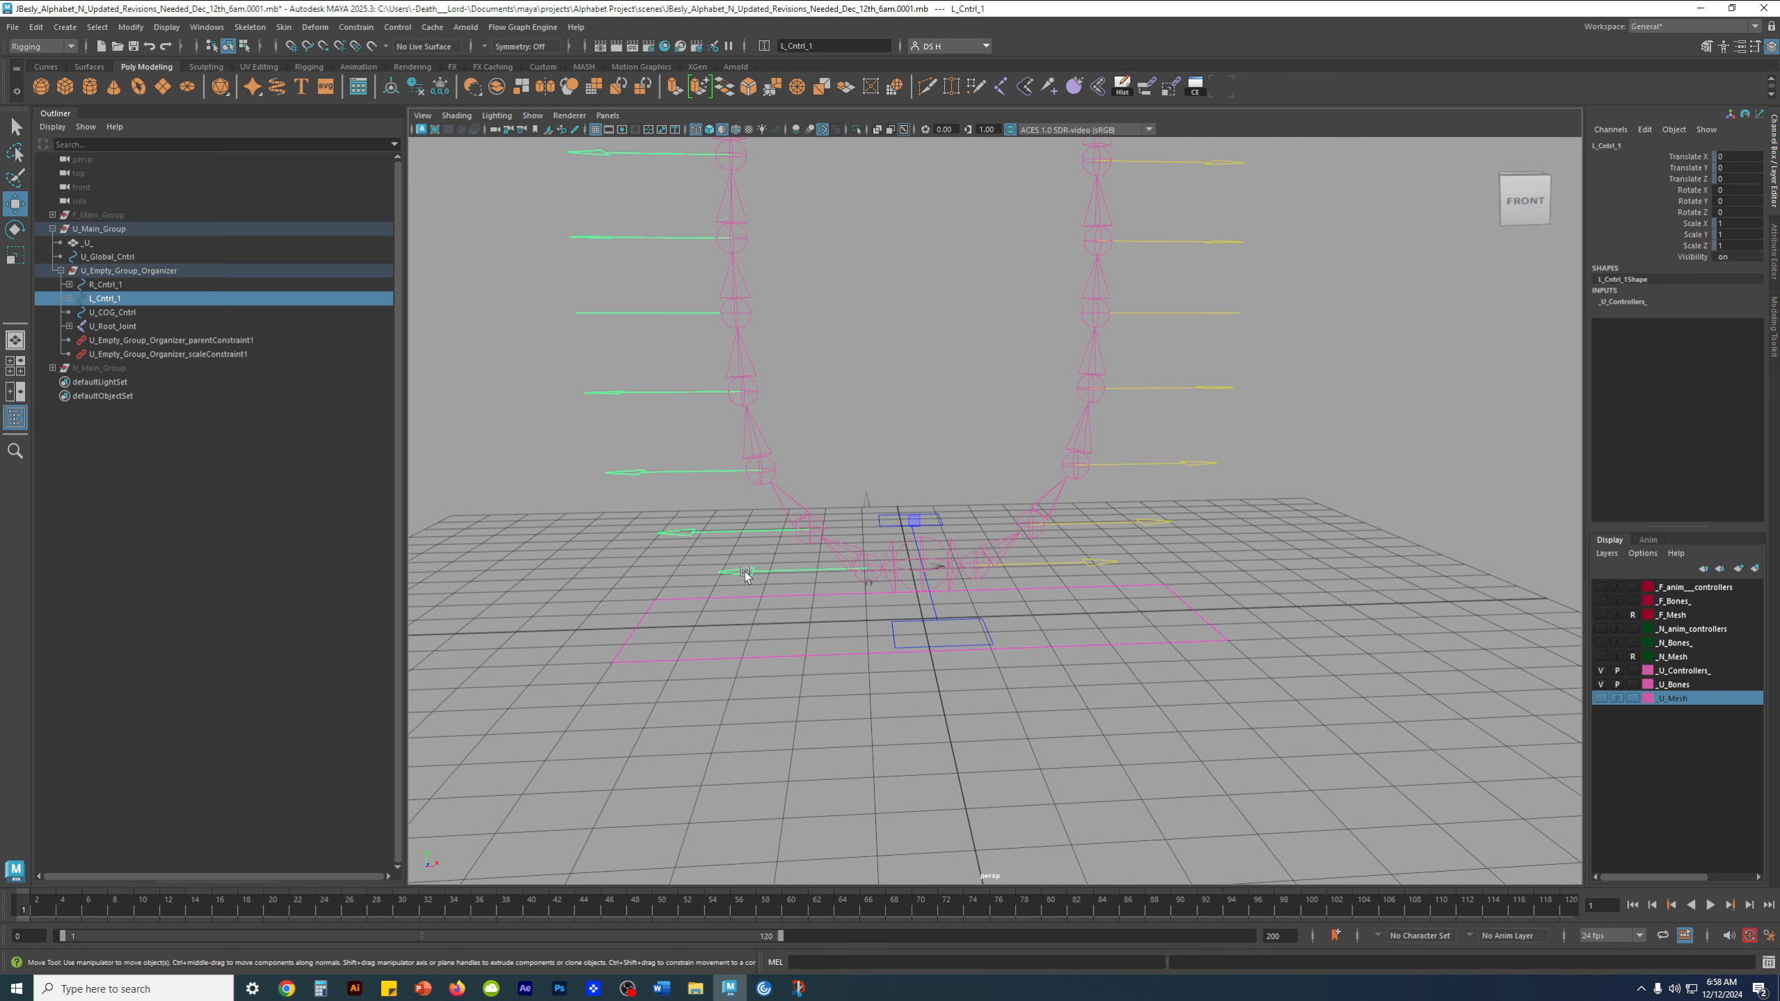
left_click_drag(103, 303, 1023, 576)
left_click_drag(979, 648, 983, 657, "alt")
middle_click_drag(874, 610, 940, 593, "alt")
left_click_drag(940, 592, 932, 599, "alt")
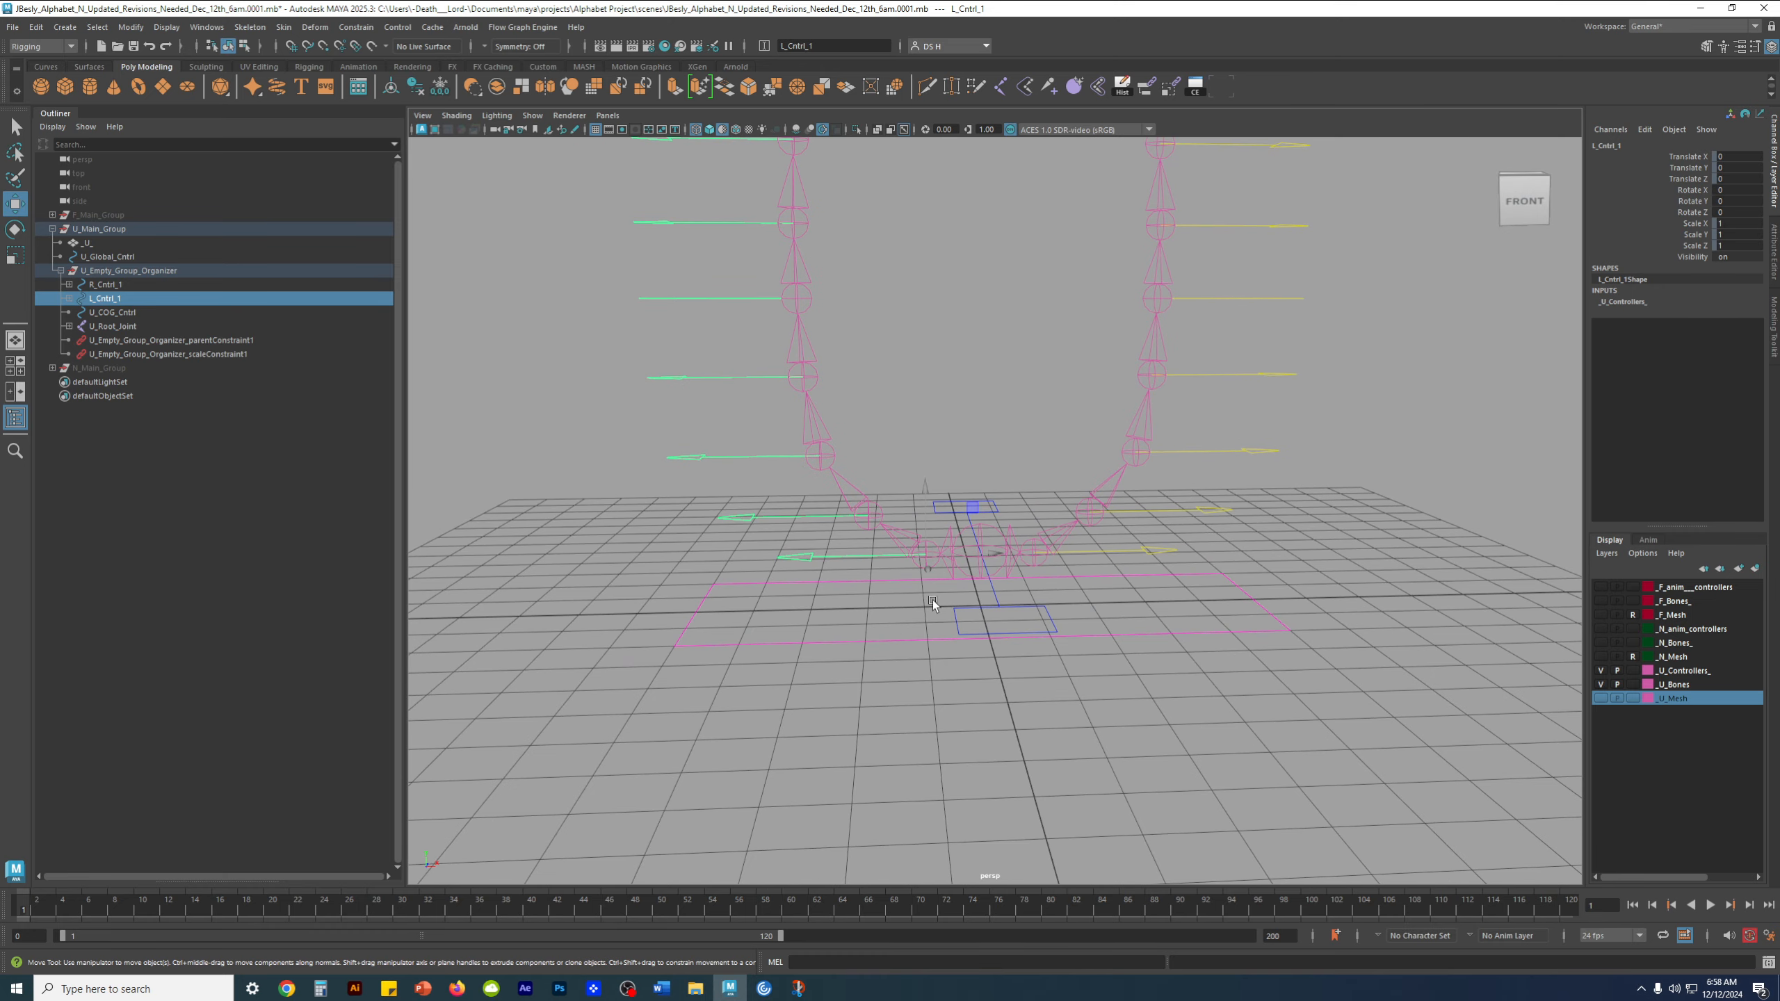
right_click_drag(932, 599, 1060, 620, "alt")
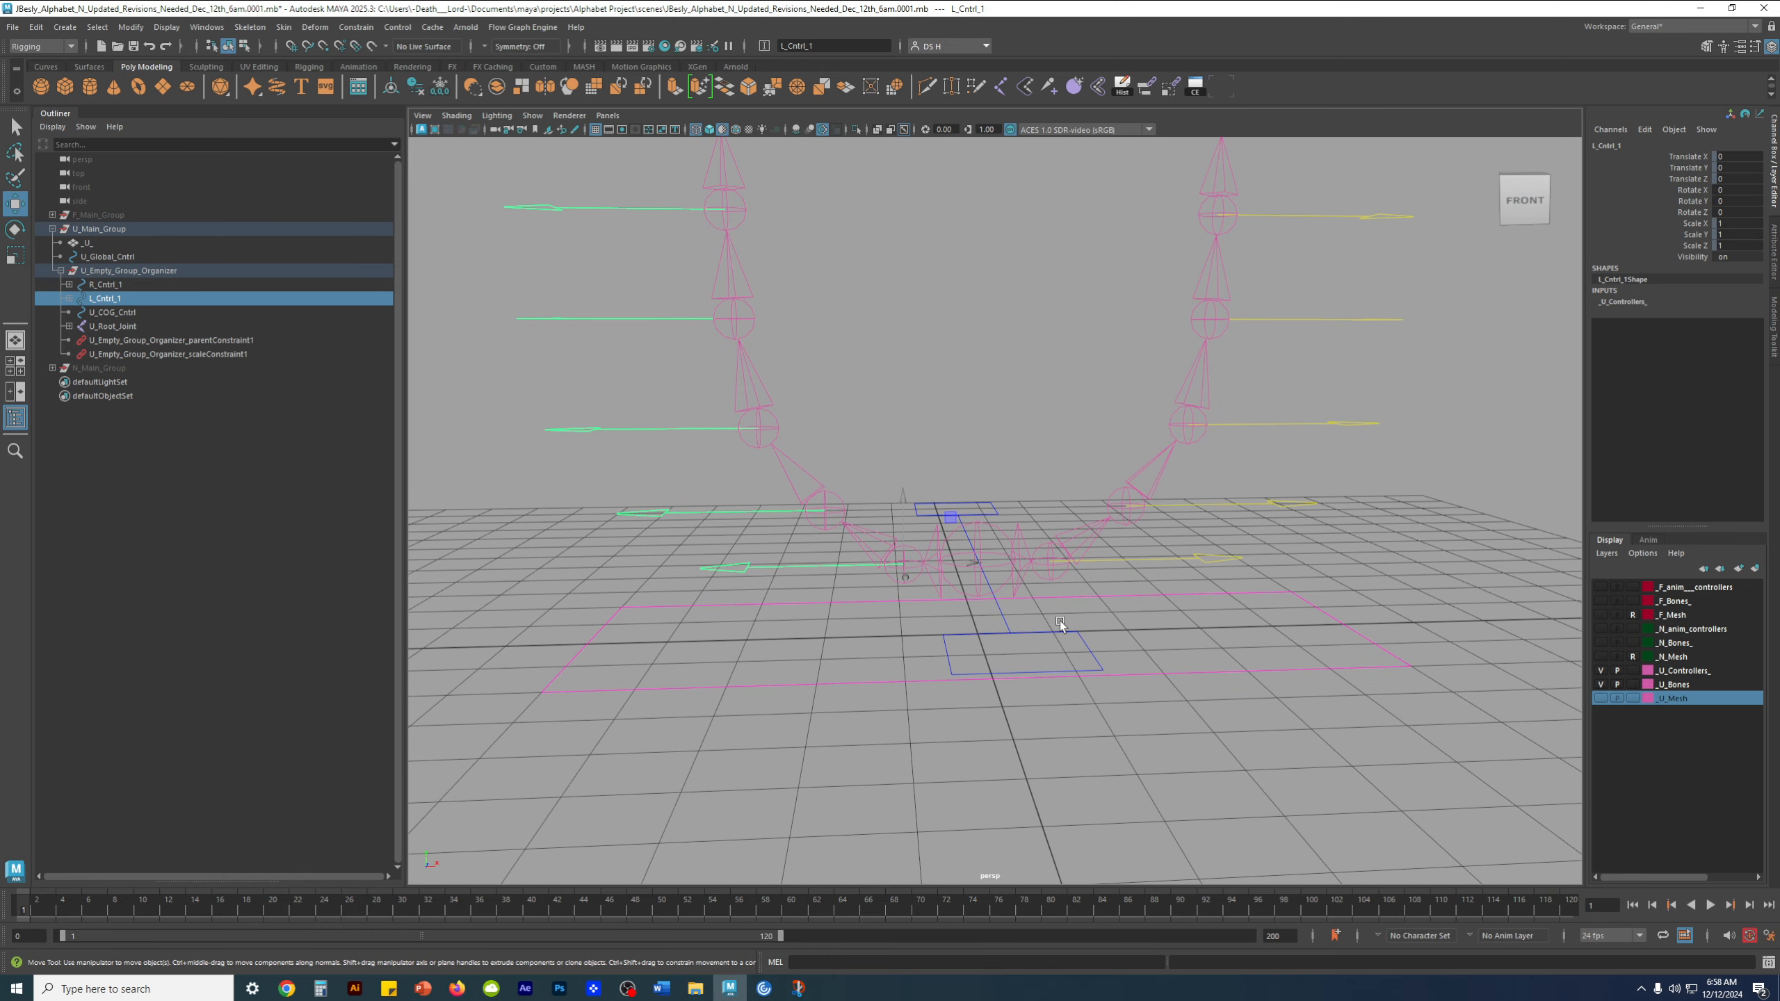
Show the U_Mesh layer in Reference display mode and select L_Cntrl_1 to check its arrow against the mesh
left_click(1601, 699)
left_click(1338, 731)
left_click_drag(821, 666, 835, 670, "alt")
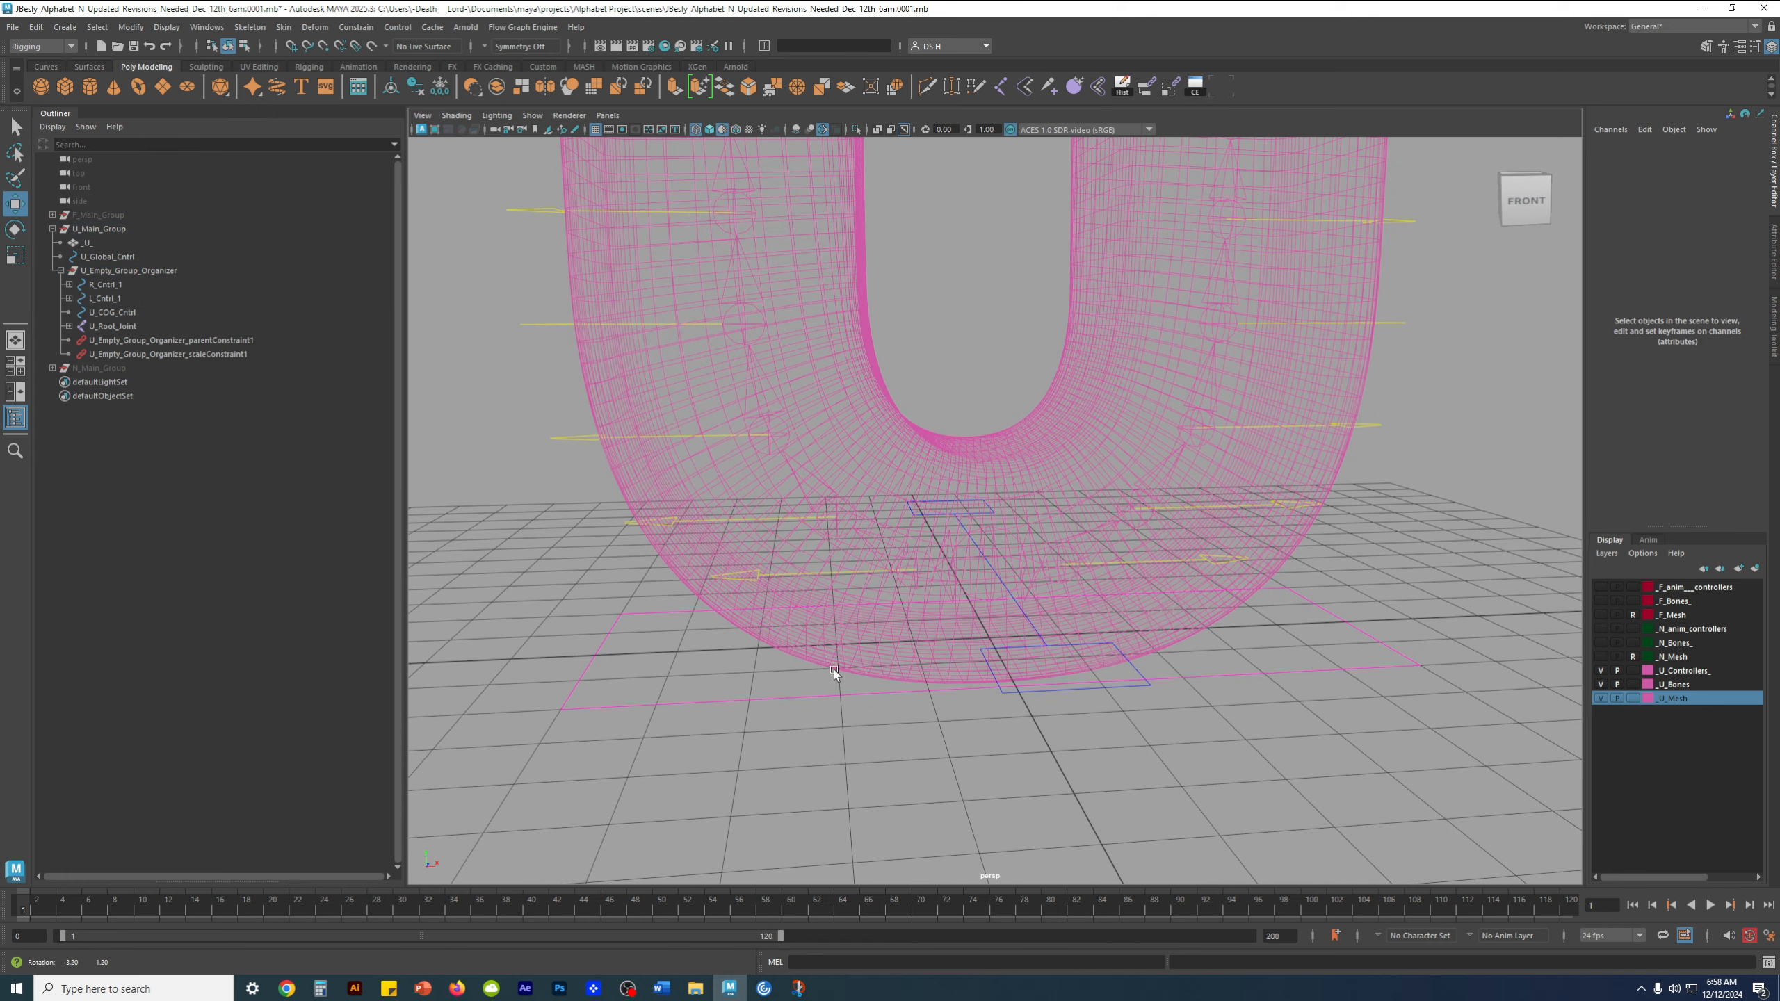
left_click(1632, 699)
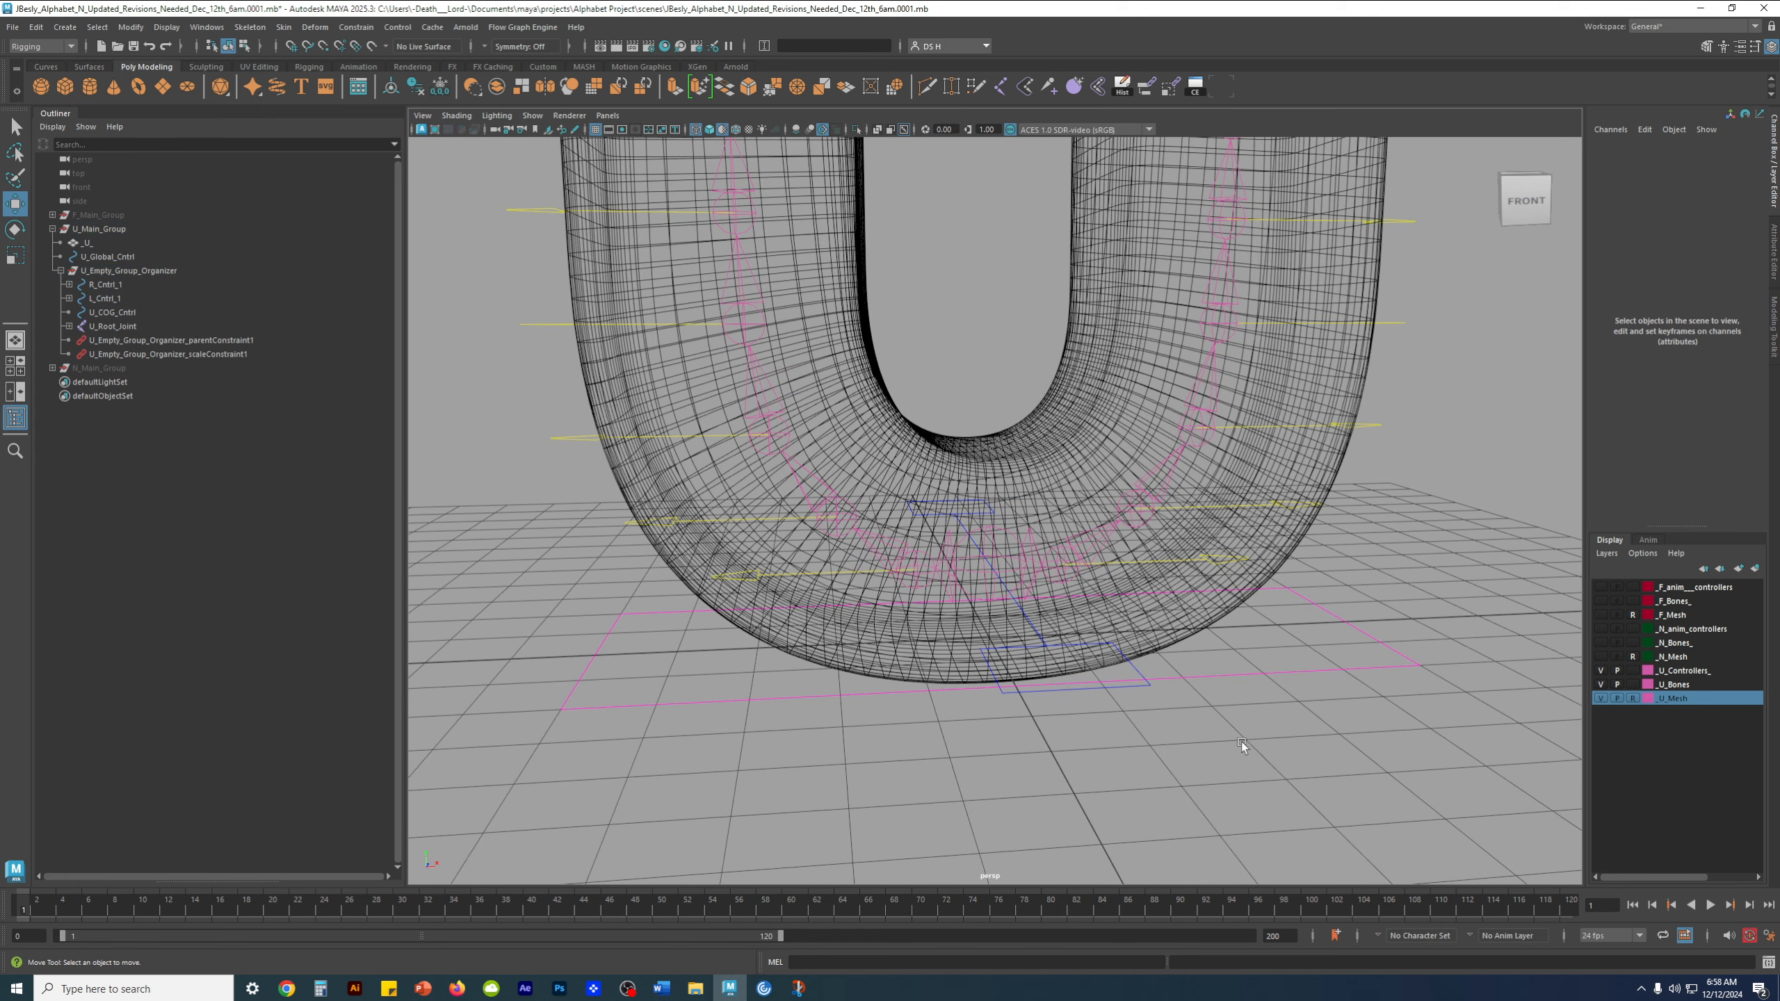
left_click(751, 576)
scroll(807, 509, "up", 6)
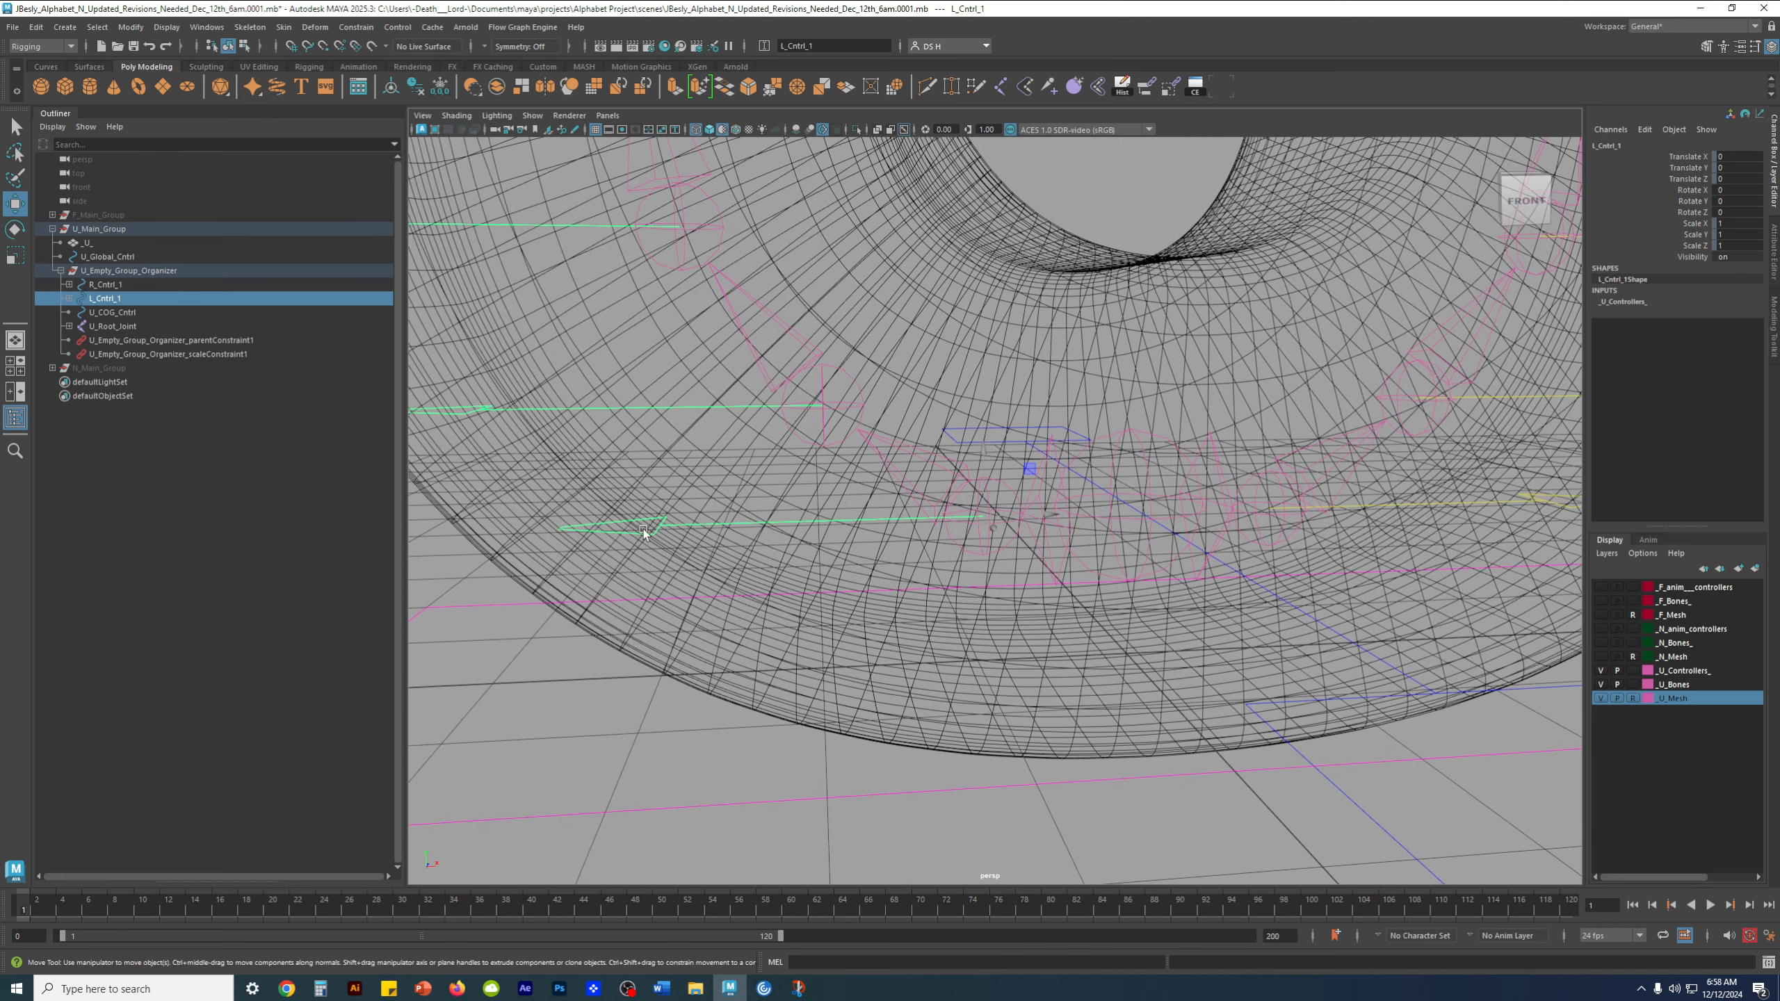
Hide the U_Mesh layer, switch to component selection and select the control vertices of L_Cntrl_1
left_click(1600, 699)
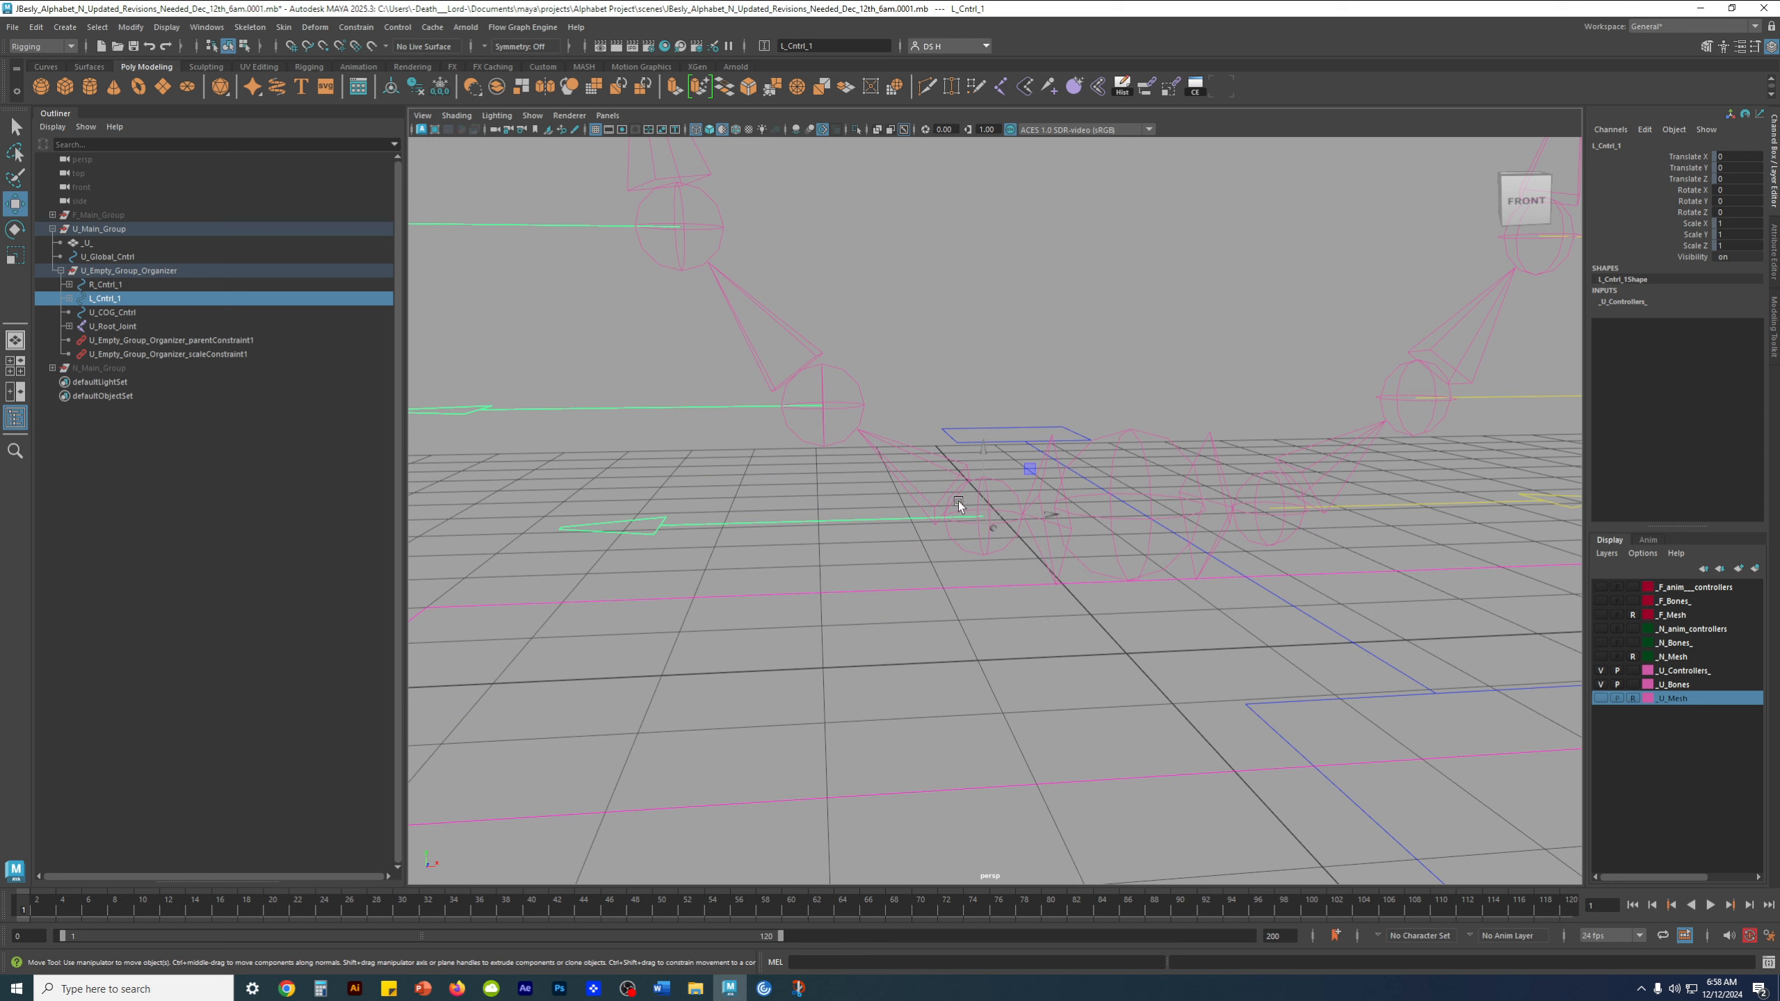
left_click(244, 46)
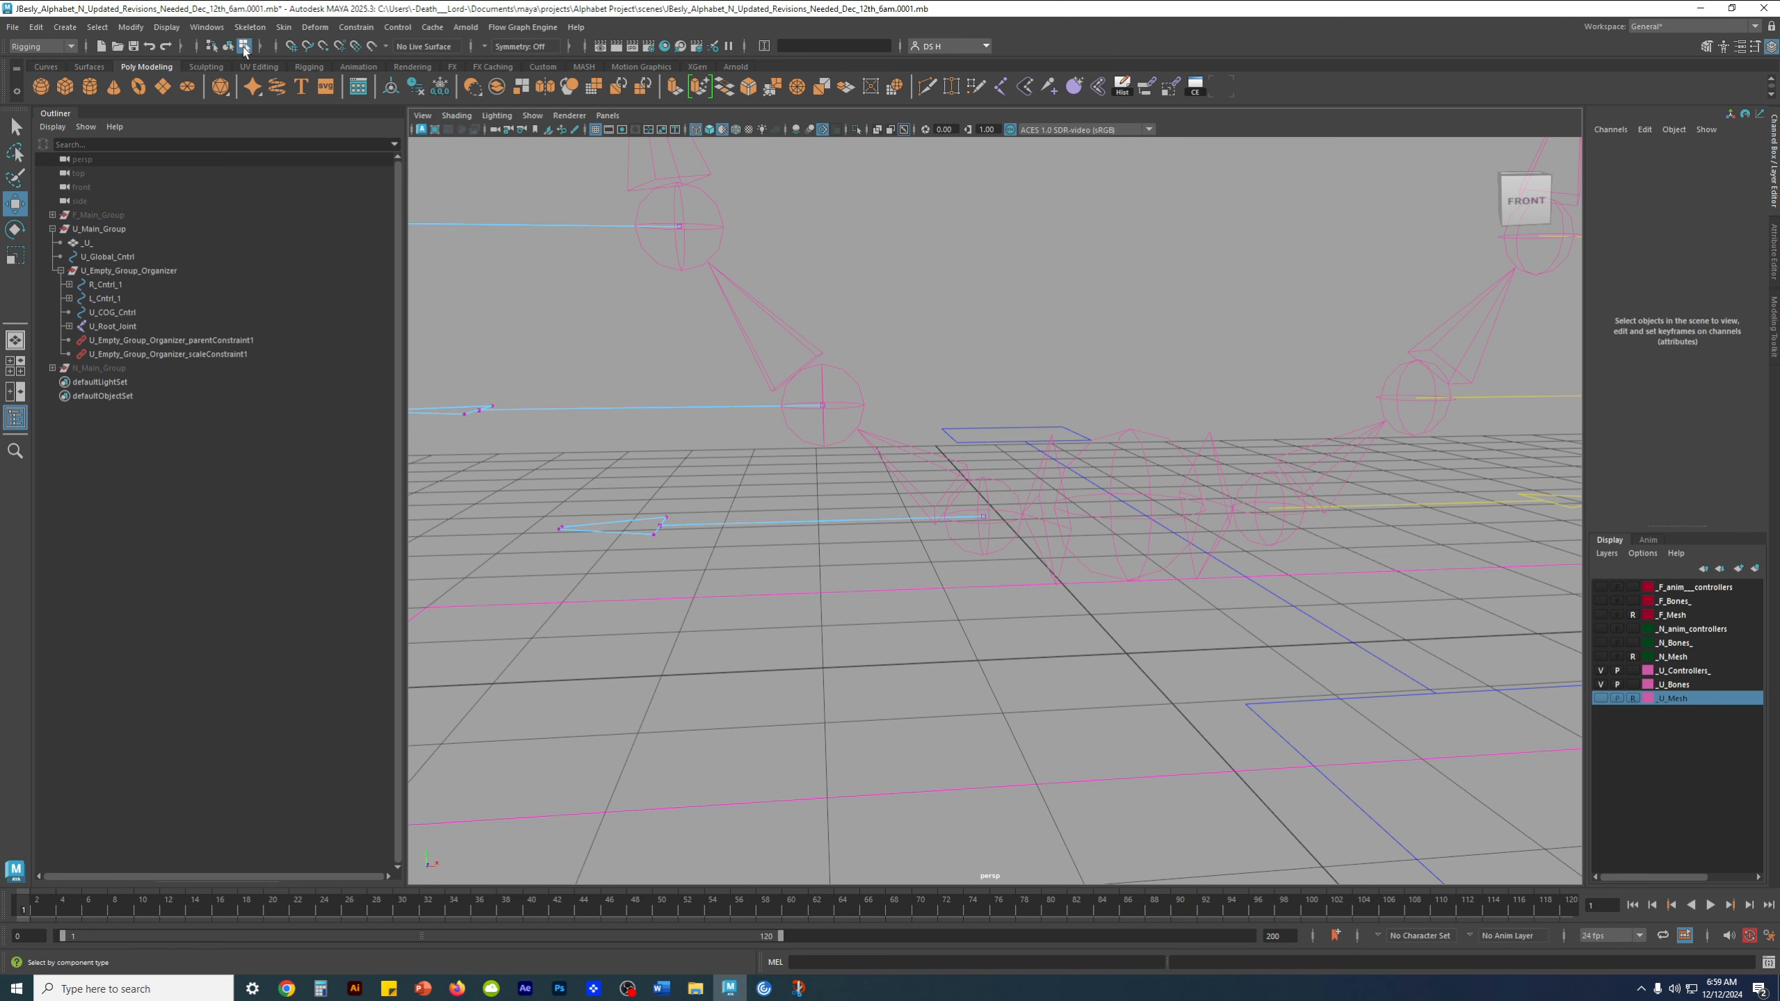
middle_click_drag(672, 489, 882, 448, "alt")
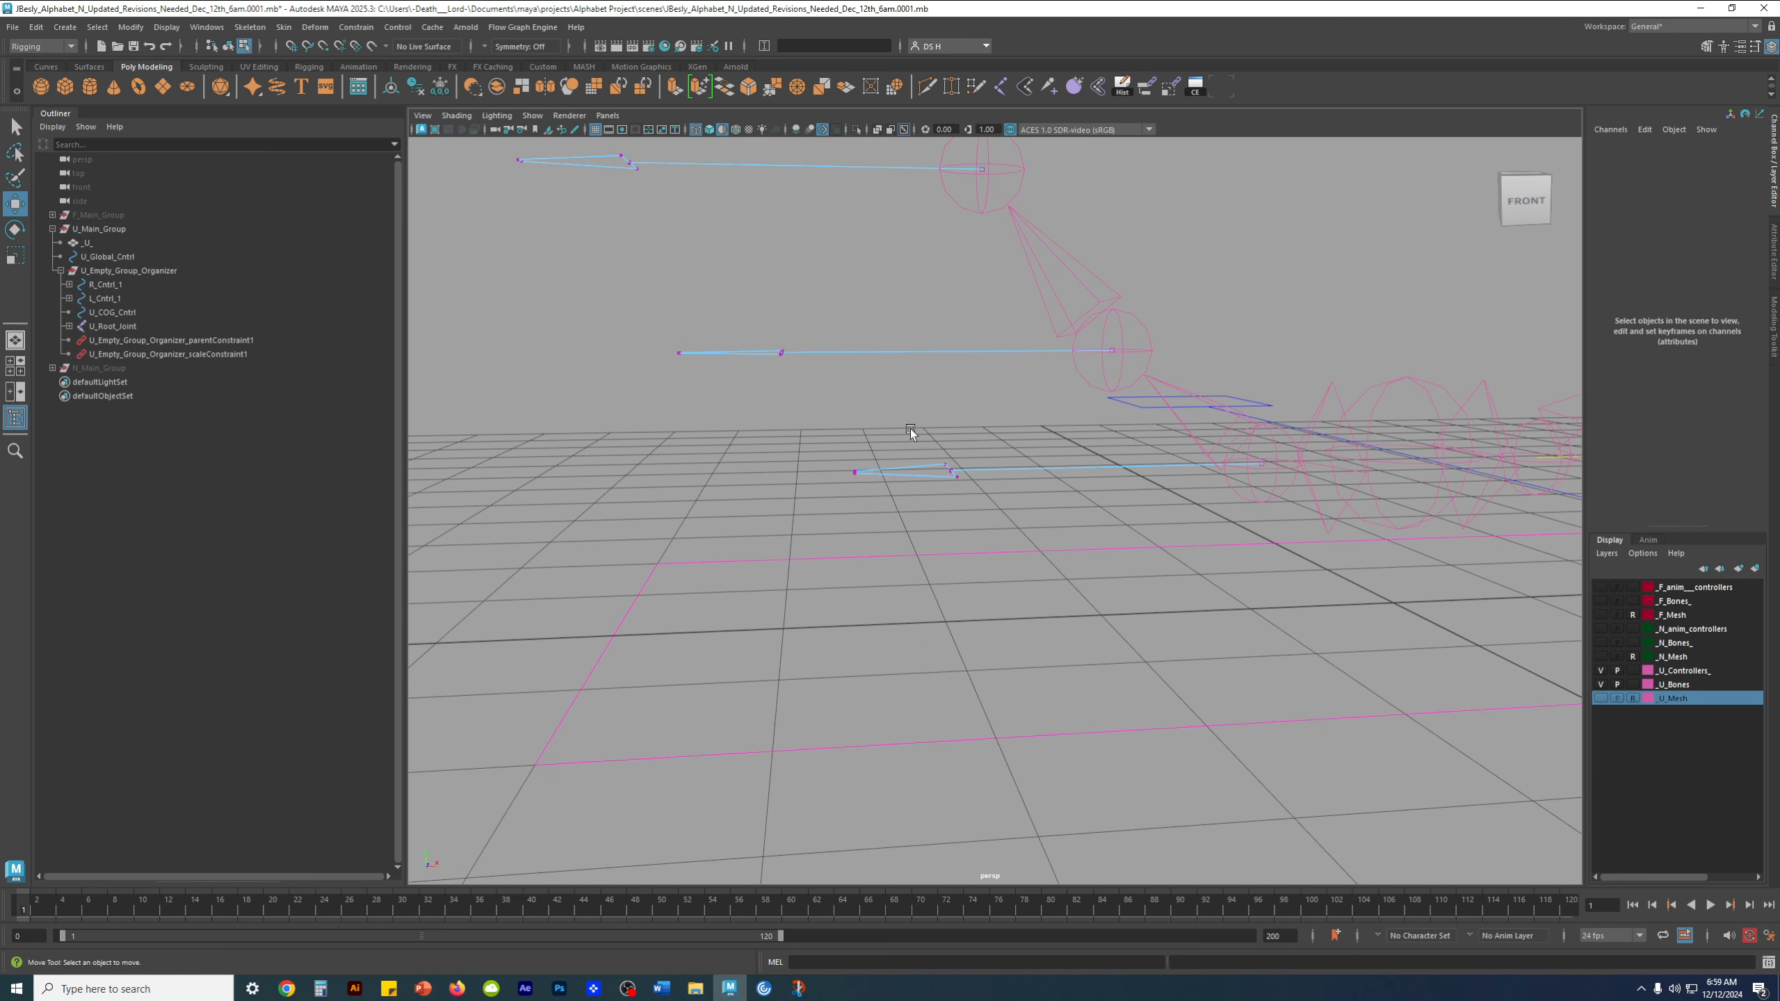
left_click_drag(790, 442, 1318, 482)
left_click_drag(834, 444, 1280, 503)
left_click_drag(1194, 506, 1183, 527, "alt")
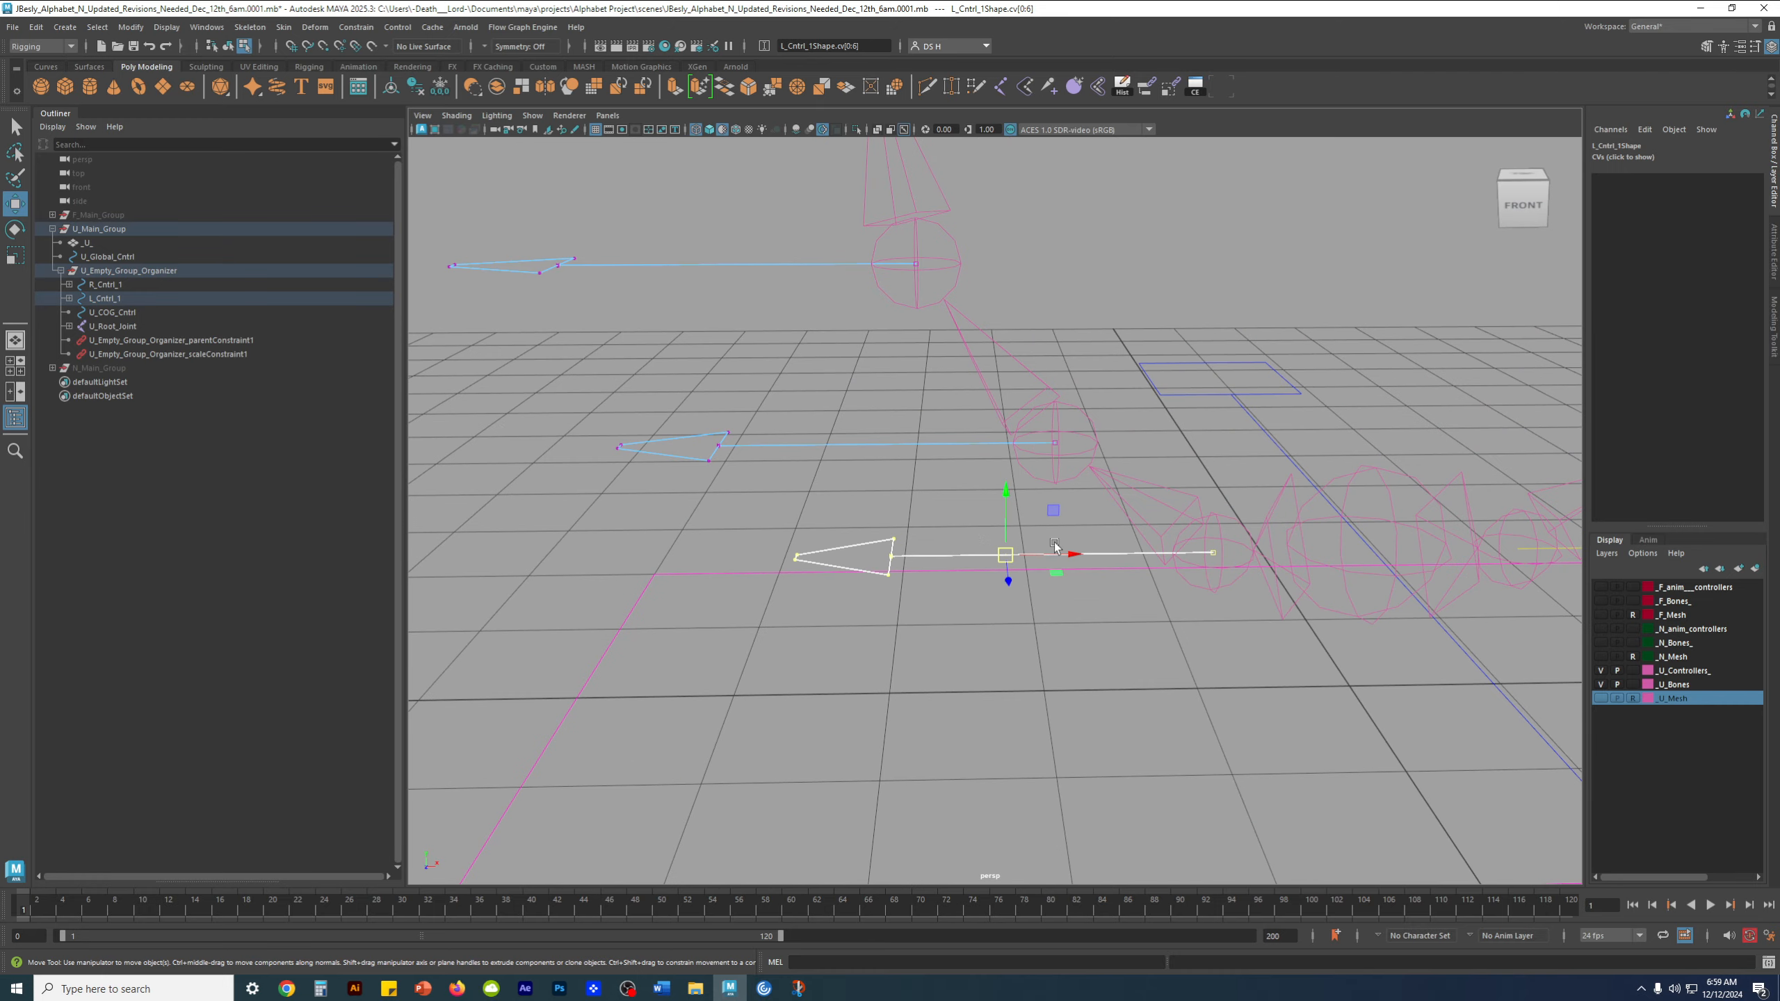
left_click_drag(976, 549, 925, 508, "alt")
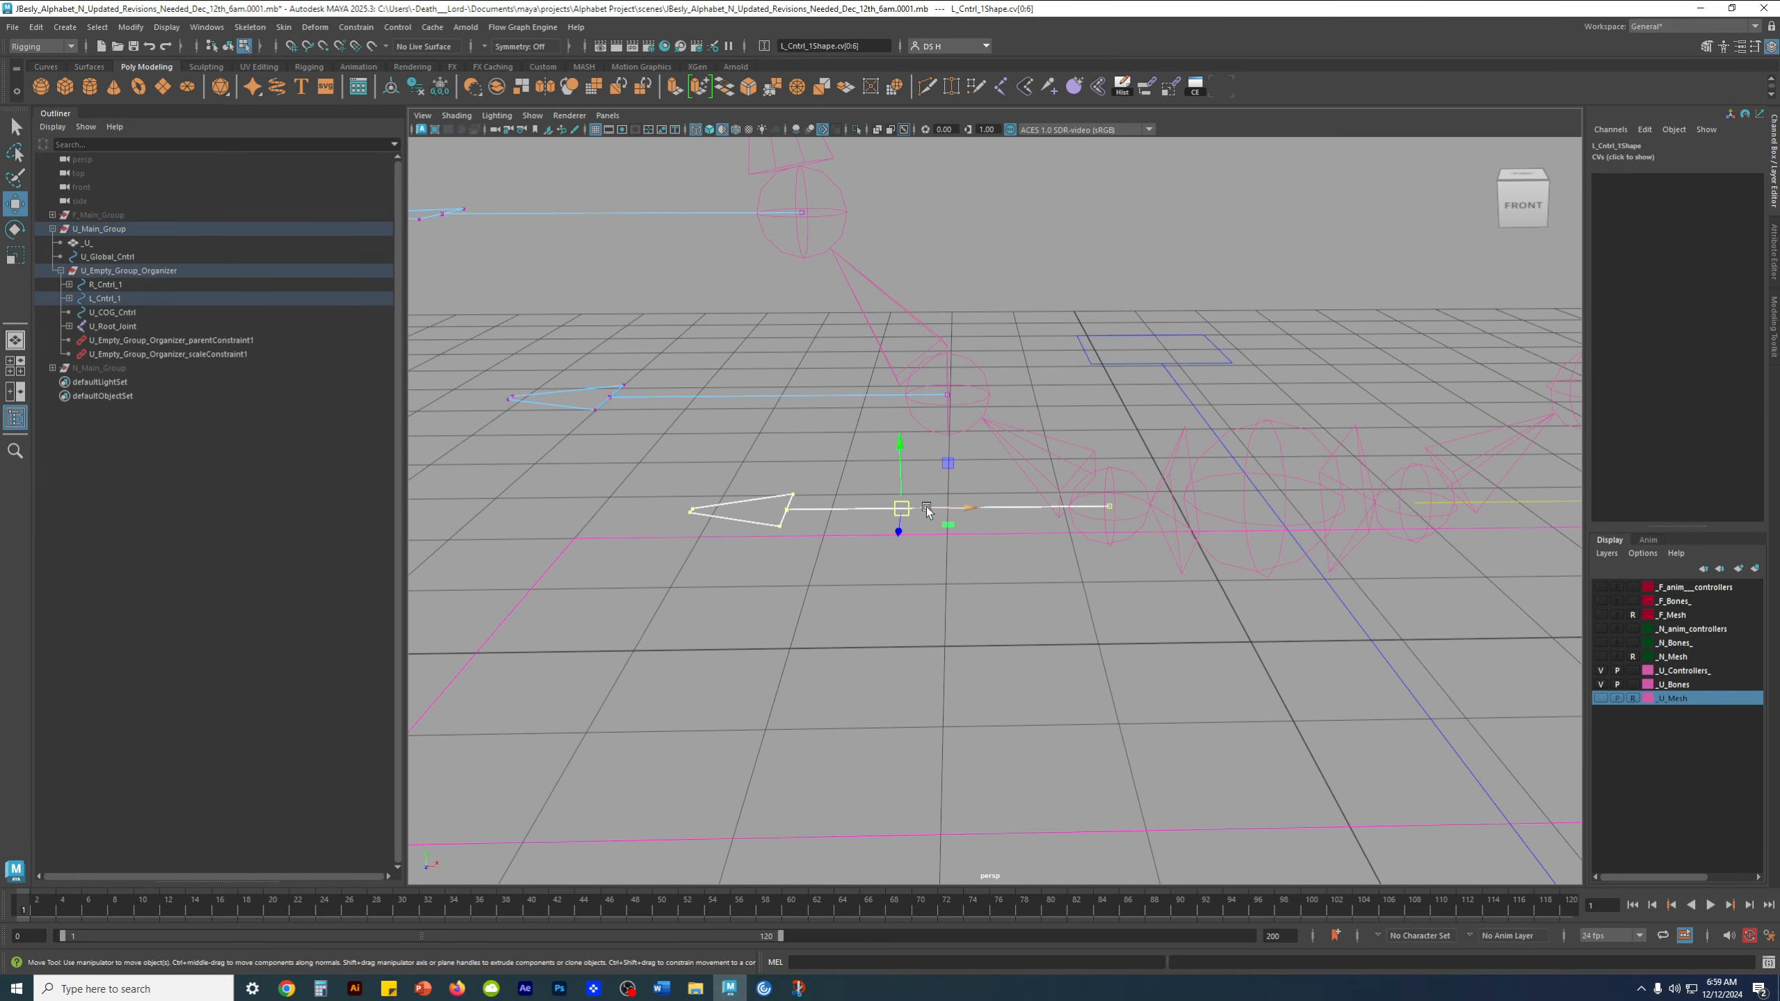
Move the arrowhead vertices of L_Cntrl_1 outward in the front view, keeping the line's inner end at its joint
key("space")
key("space")
middle_click_drag(1141, 623, 1347, 602, "alt")
left_click_drag(837, 513, 766, 554)
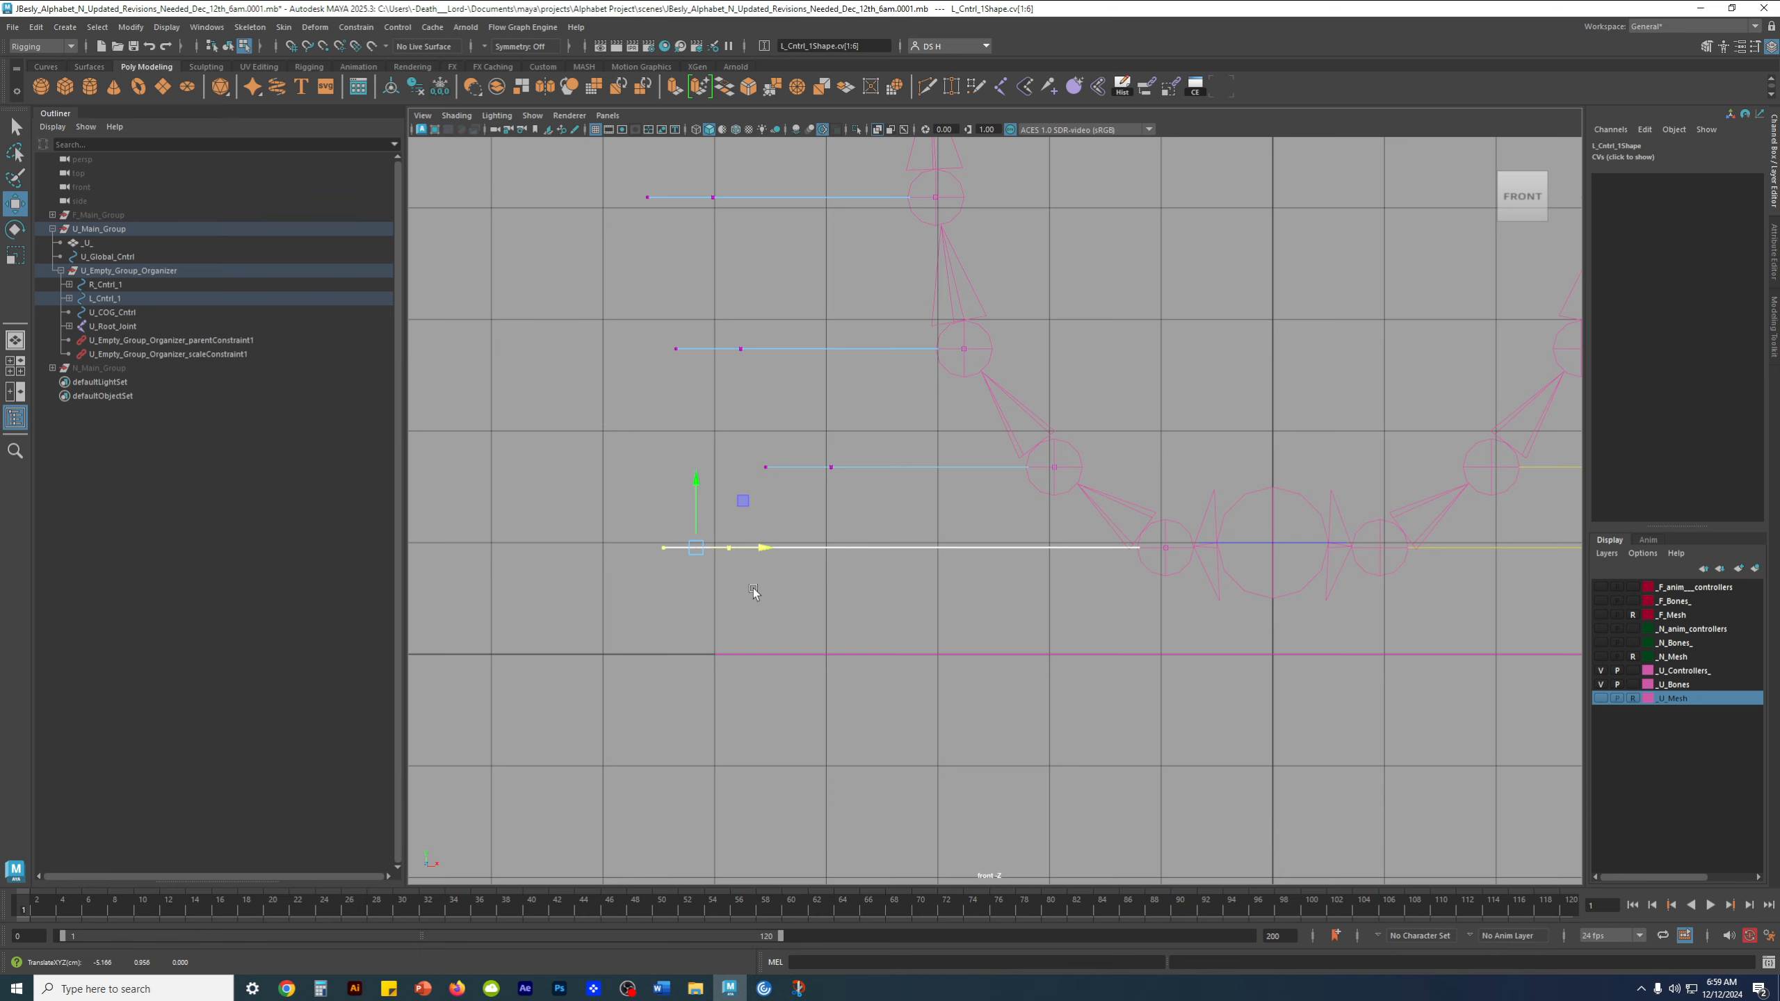
key("space")
key("space")
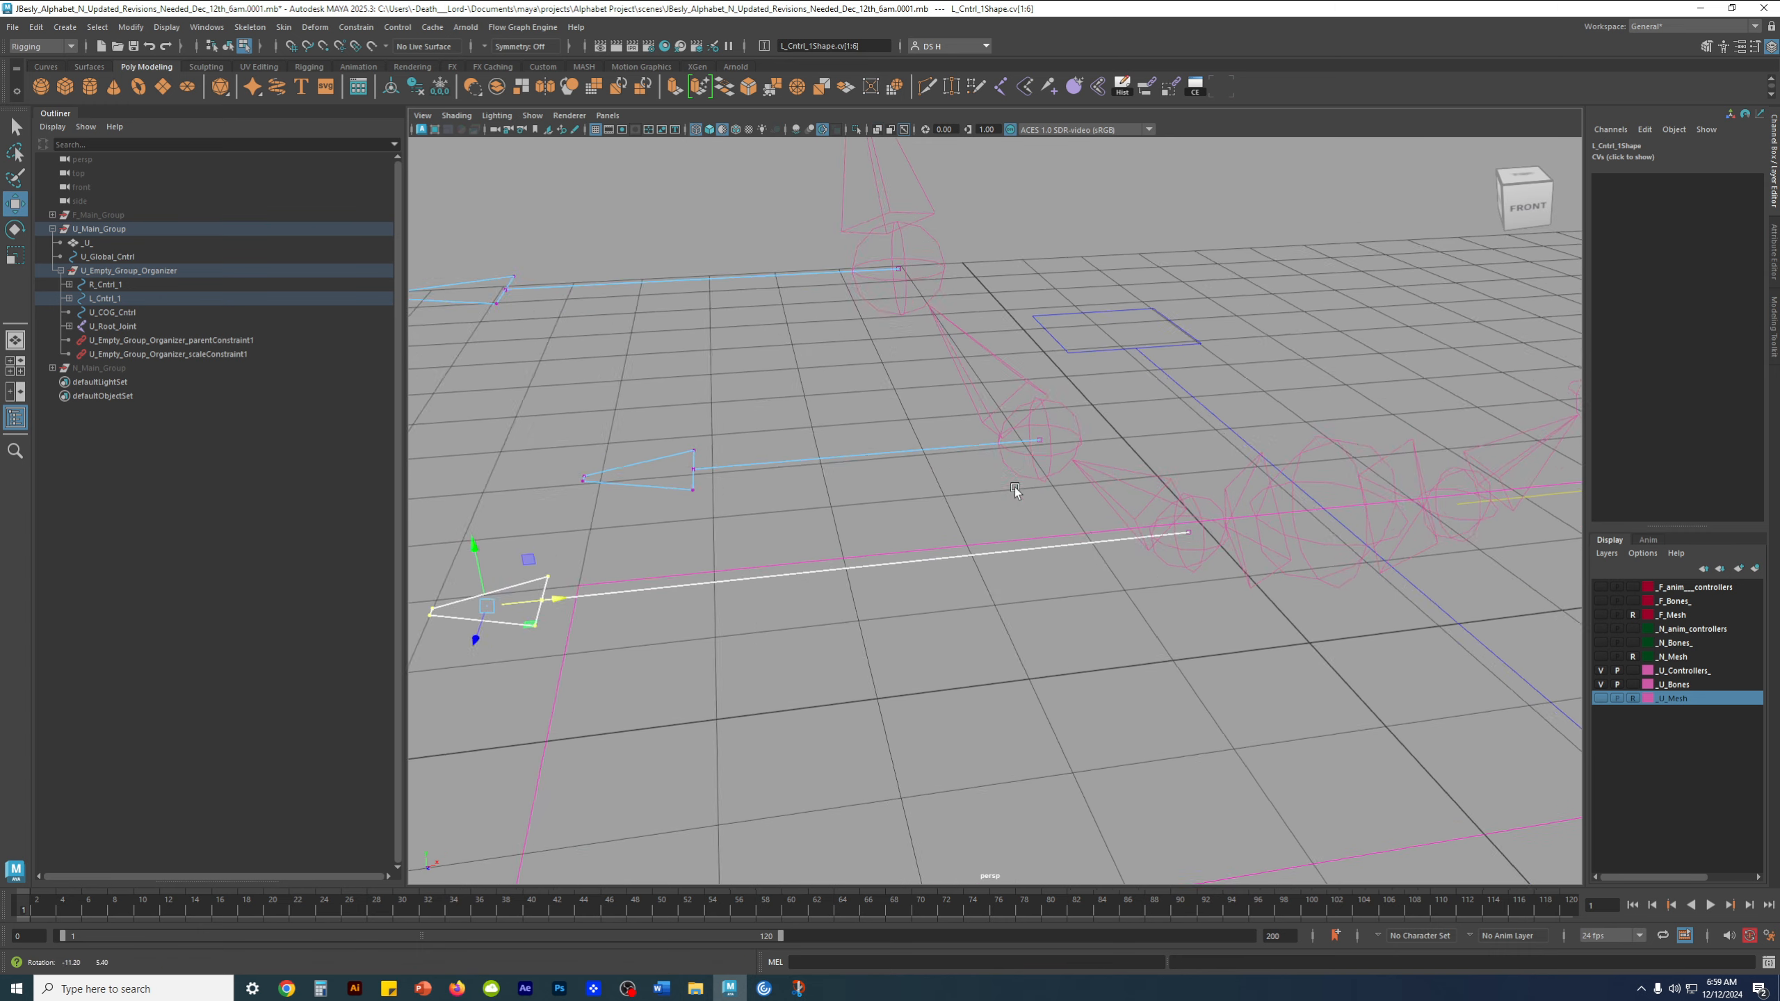
left_click_drag(702, 525, 753, 506, "alt")
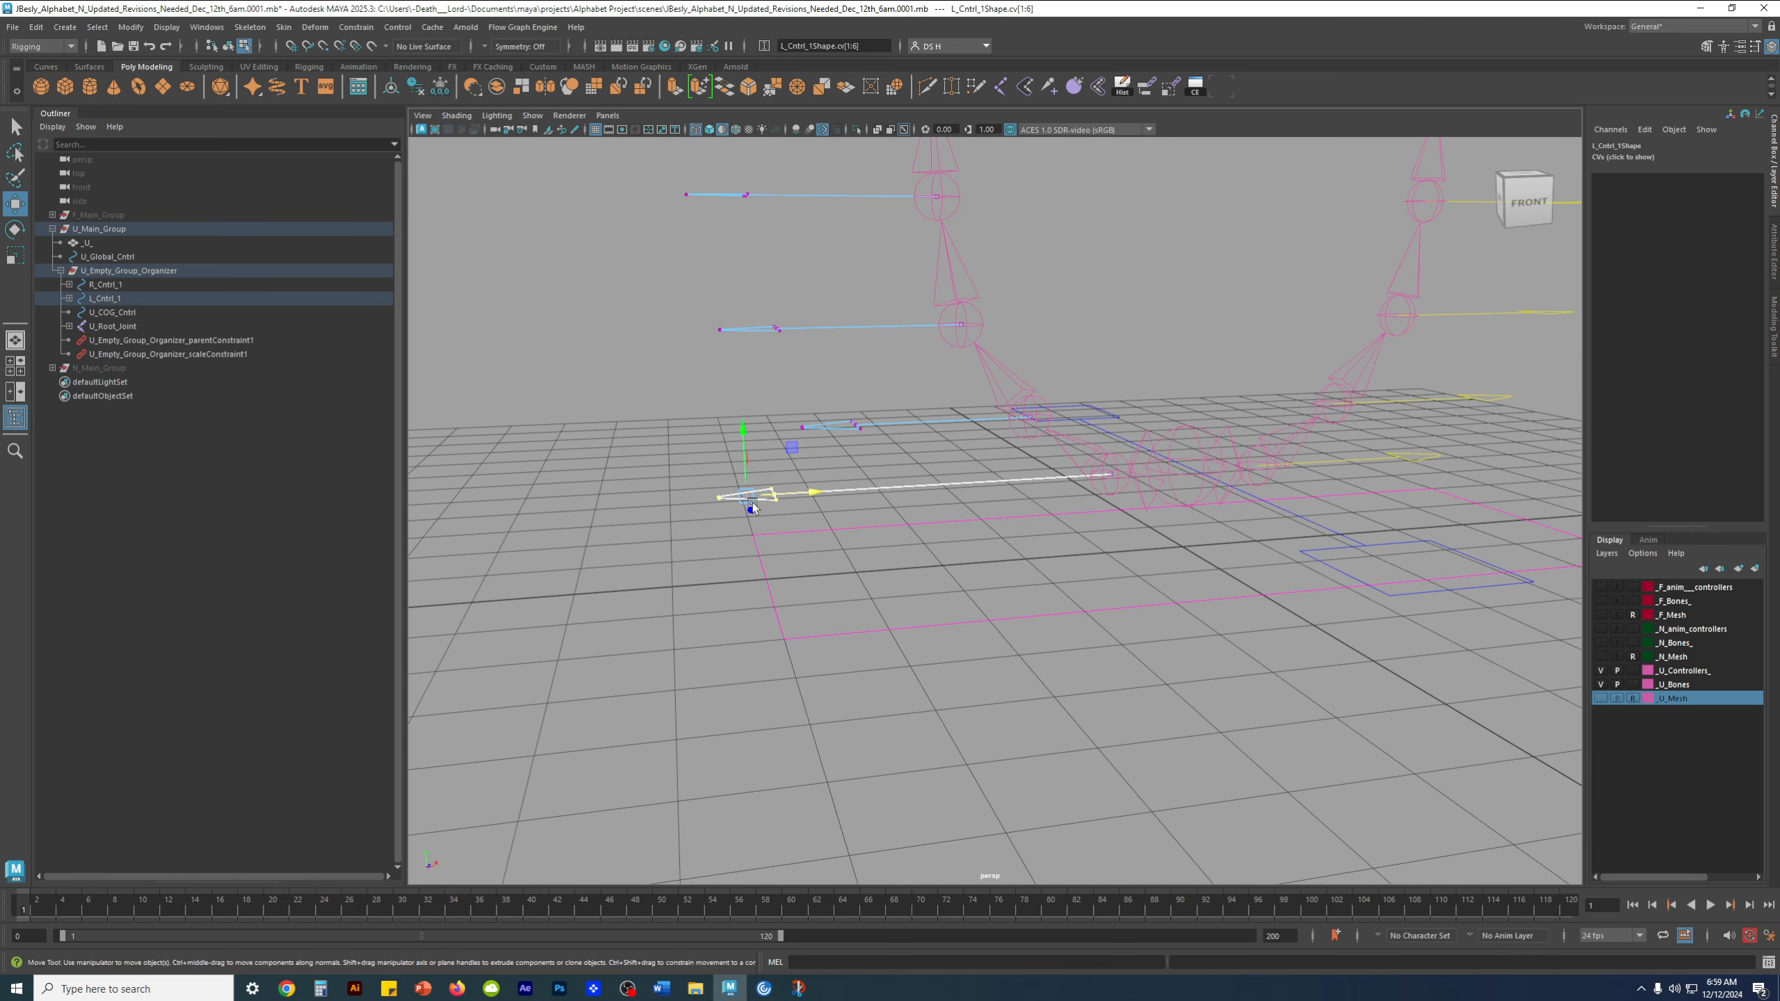
Show the U_Mesh layer and pull L_Cntrl_2's arrowhead vertices outward beyond the mesh
left_click(1602, 699)
left_click_drag(913, 537, 879, 505, "alt")
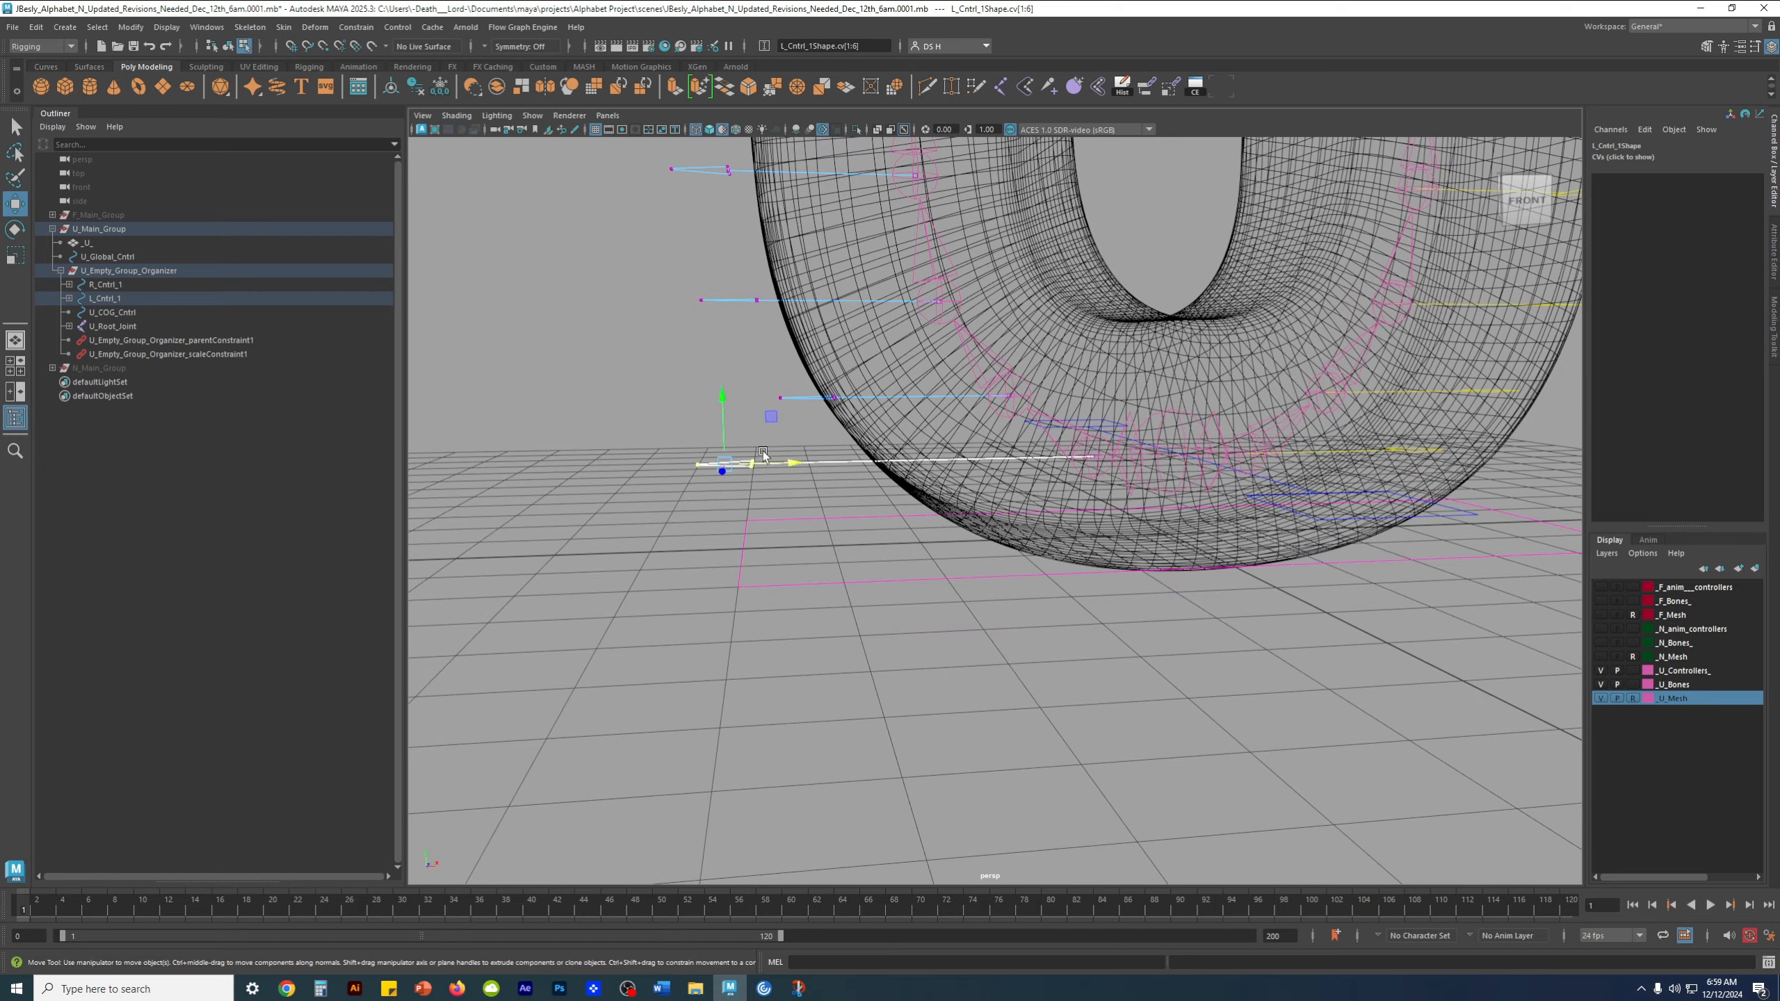
left_click_drag(763, 455, 775, 469, "alt")
right_click_drag(776, 469, 827, 486, "alt")
left_click_drag(641, 405, 677, 451)
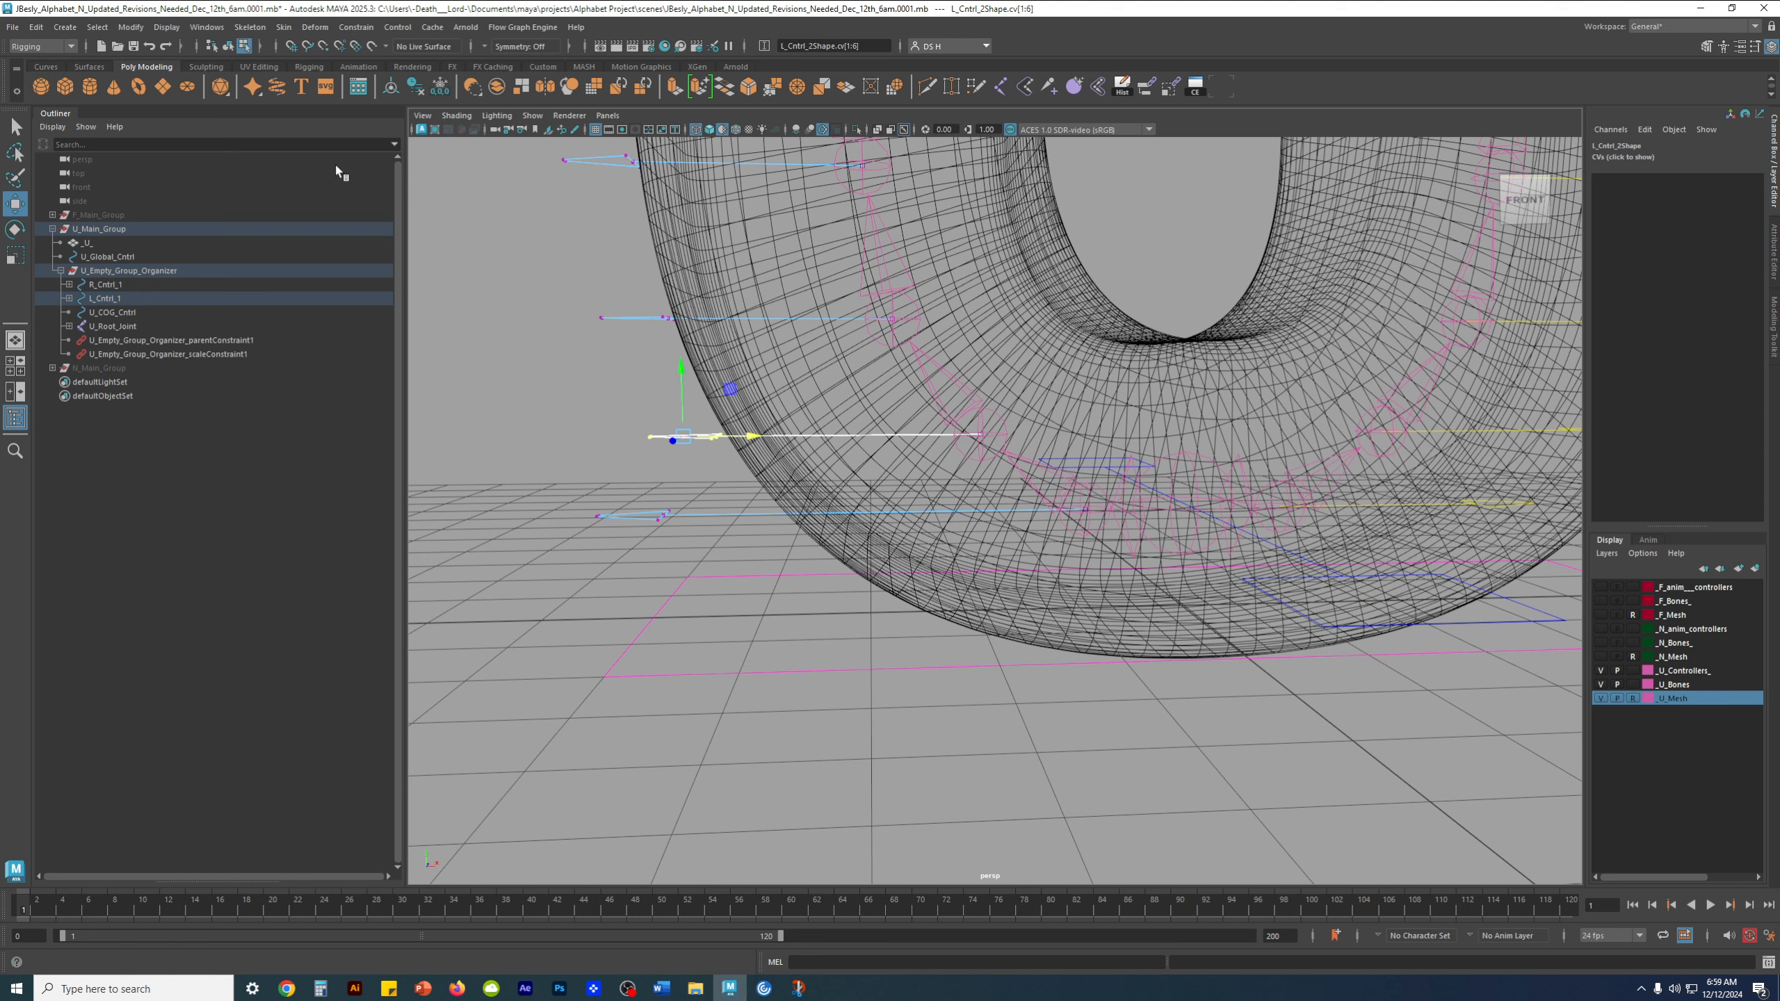
left_click(726, 451)
Adjust the arrowhead vertices of the next lower left-side controls outward so they clear the U mesh
left_click_drag(577, 404, 694, 439)
left_click(801, 448)
right_click_drag(803, 448, 799, 448, "alt")
left_click_drag(800, 451, 837, 534, "alt")
left_click(773, 511)
left_click_drag(729, 443, 837, 464)
left_click_drag(730, 373, 849, 401)
left_click(663, 423)
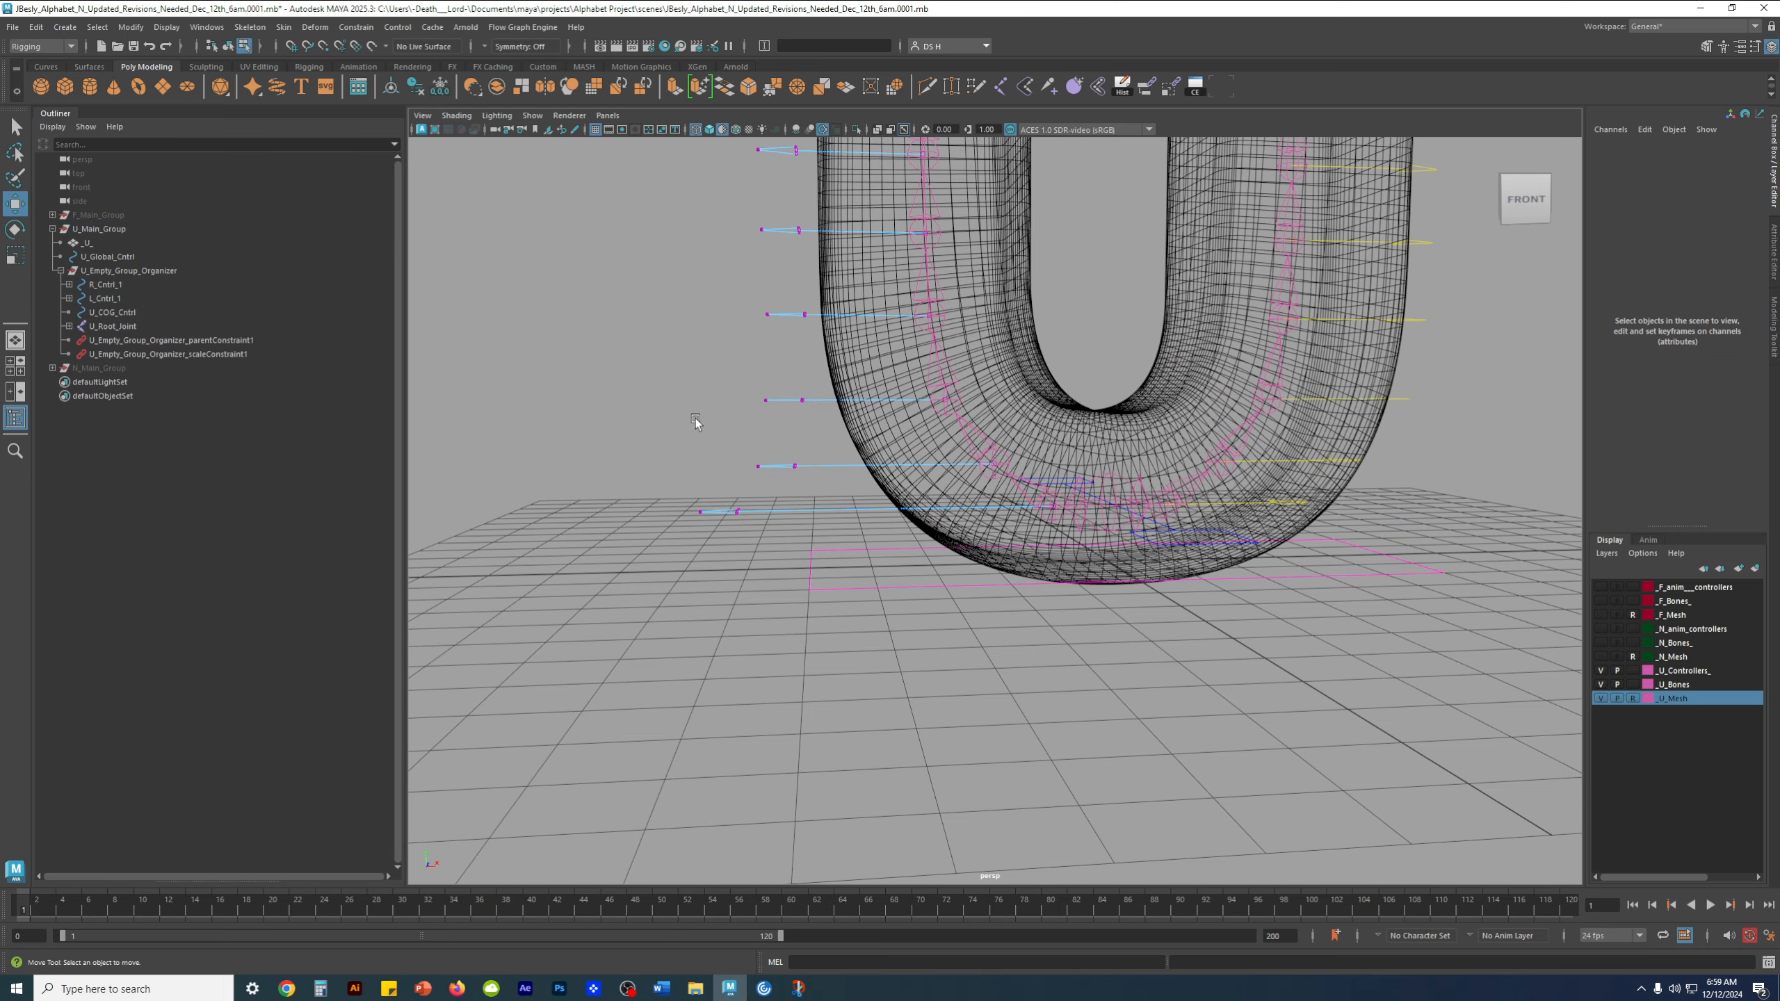
Refine the arrowhead positions of the lowest left-side controls, moving L_Cntrl_1's arrowhead farther outward along X
scroll(830, 344, "up", 2)
middle_click_drag(831, 344, 859, 417, "alt")
mouse_move(849, 484)
left_mouse_down("alt")
mouse_move(863, 513)
mouse_move(834, 487)
left_mouse_up("alt")
left_click_drag(732, 529, 828, 547)
left_click(765, 448)
left_click_drag(767, 434, 776, 394, "alt")
middle_click_drag(775, 397, 757, 460, "alt")
mouse_move(741, 474)
left_mouse_down("alt")
mouse_move(729, 492)
mouse_move(811, 525)
mouse_move(815, 510)
left_mouse_up("alt")
mouse_move(701, 549)
left_mouse_down()
mouse_move(813, 594)
mouse_move(793, 574)
left_mouse_up()
mouse_move(637, 589)
left_mouse_down()
mouse_move(784, 629)
mouse_move(742, 617)
left_mouse_up()
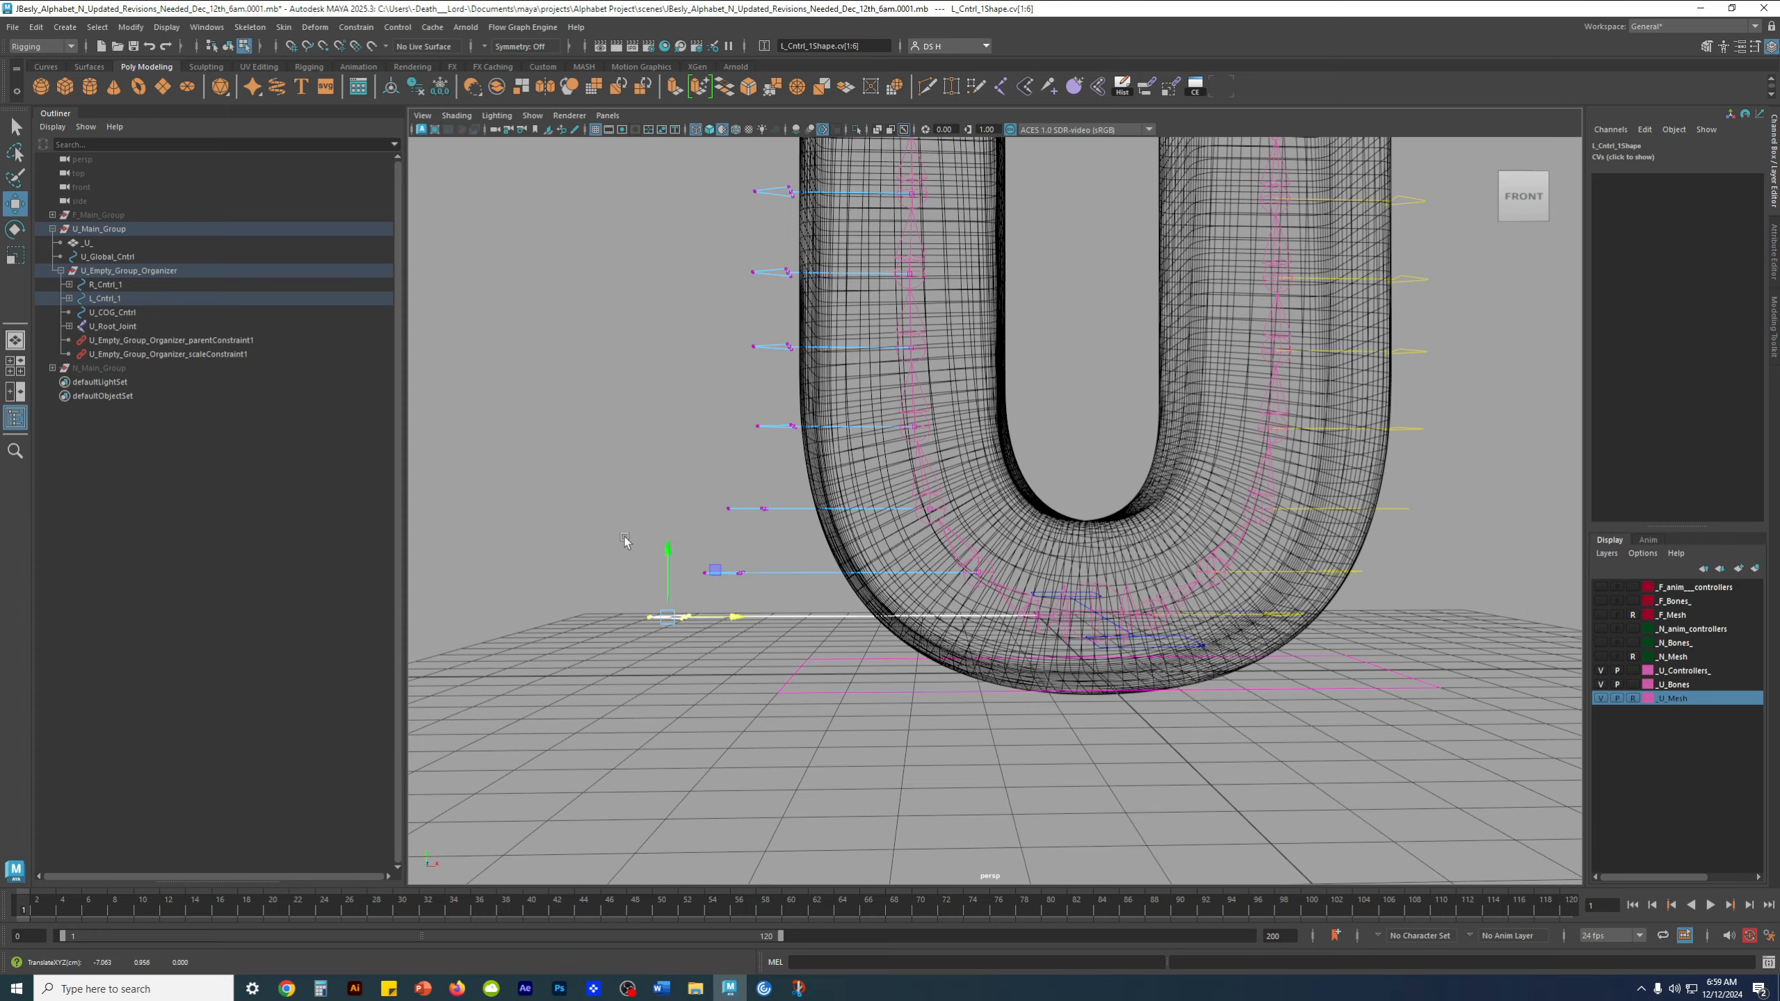
left_click(624, 535)
Reposition the arrowhead vertices of the remaining left-side controls to form an even row outside the U's left arm
middle_click_drag(820, 447, 866, 474, "alt")
left_click_drag(867, 475, 855, 521, "alt")
middle_click_drag(855, 521, 818, 556, "alt")
left_click_drag(737, 456, 832, 462)
middle_click_drag(832, 461, 823, 552, "alt")
left_click_drag(704, 496, 662, 476)
left_click_drag(732, 205, 870, 596)
left_click_drag(879, 390, 857, 390)
left_click(907, 483)
scroll(907, 483, "down", 2)
left_click_drag(907, 541, 1193, 356, "alt")
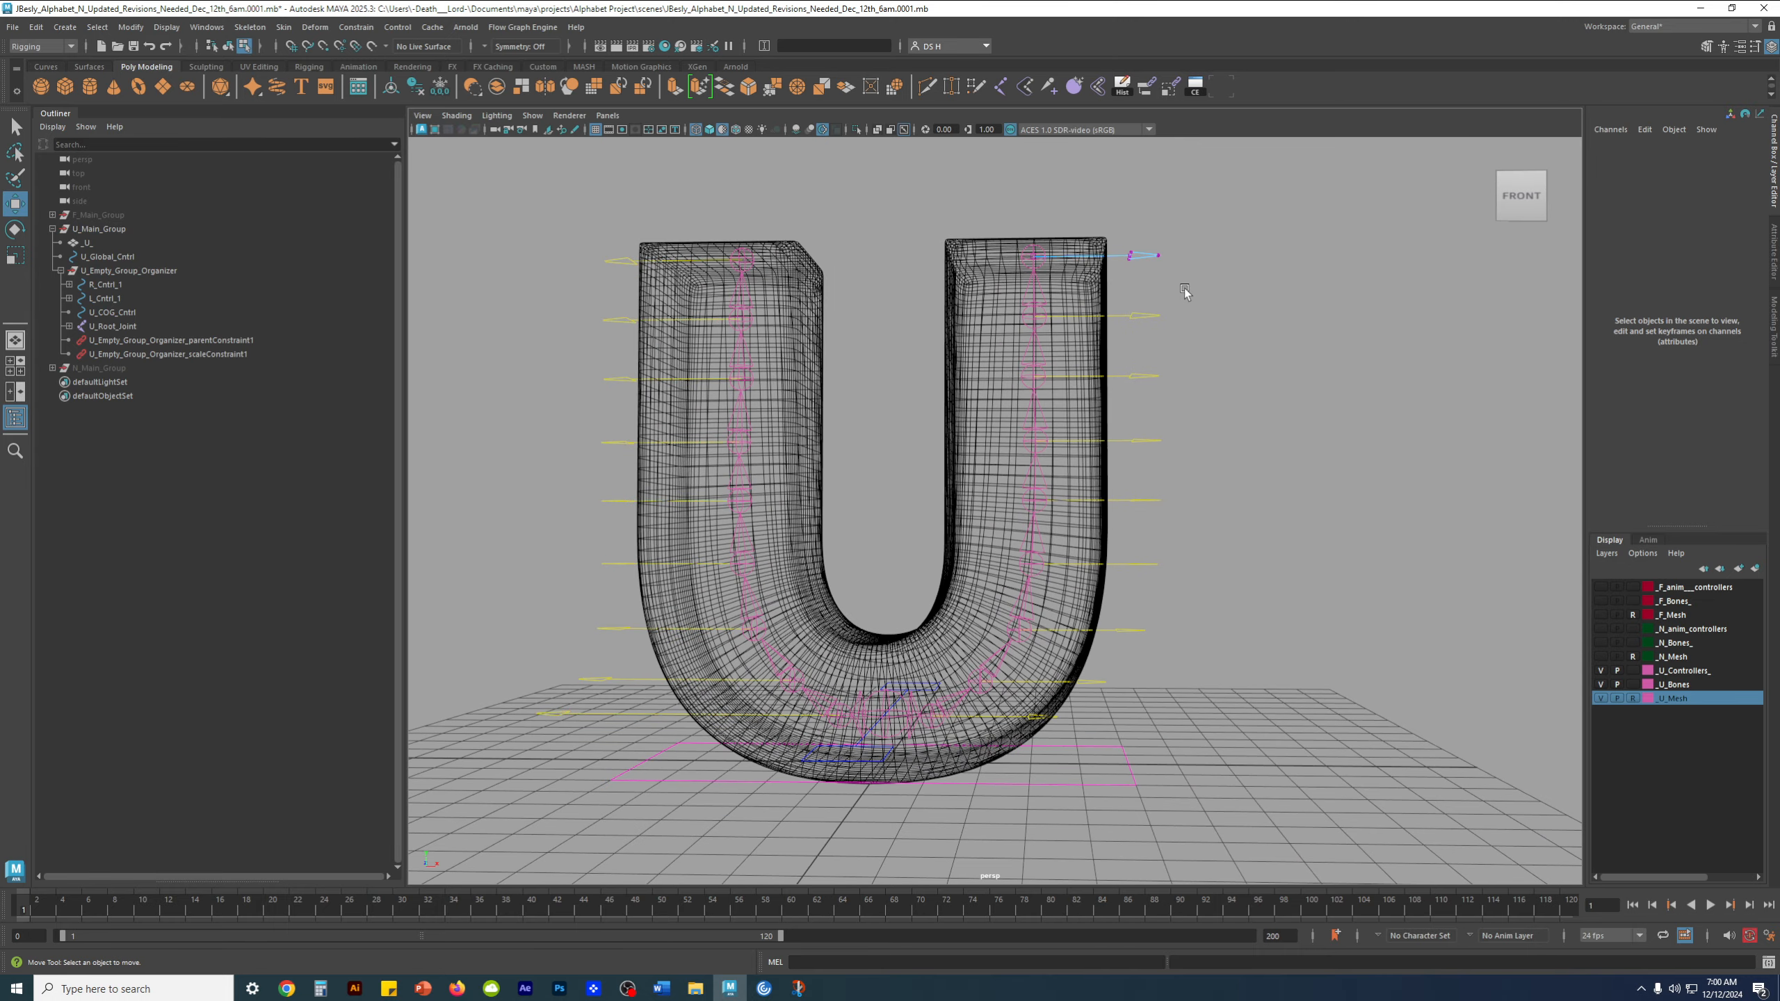
Select the arrowhead vertices of all right-side controls and move them outward along X beyond the mesh
left_click_drag(1184, 291, 1121, 238)
left_click(1193, 390)
left_click(1148, 318)
left_click(1137, 379)
left_click_drag(1079, 226, 1291, 686)
left_click_drag(1049, 667, 1135, 704, "shift")
left_click_drag(1019, 702, 1080, 736, "shift")
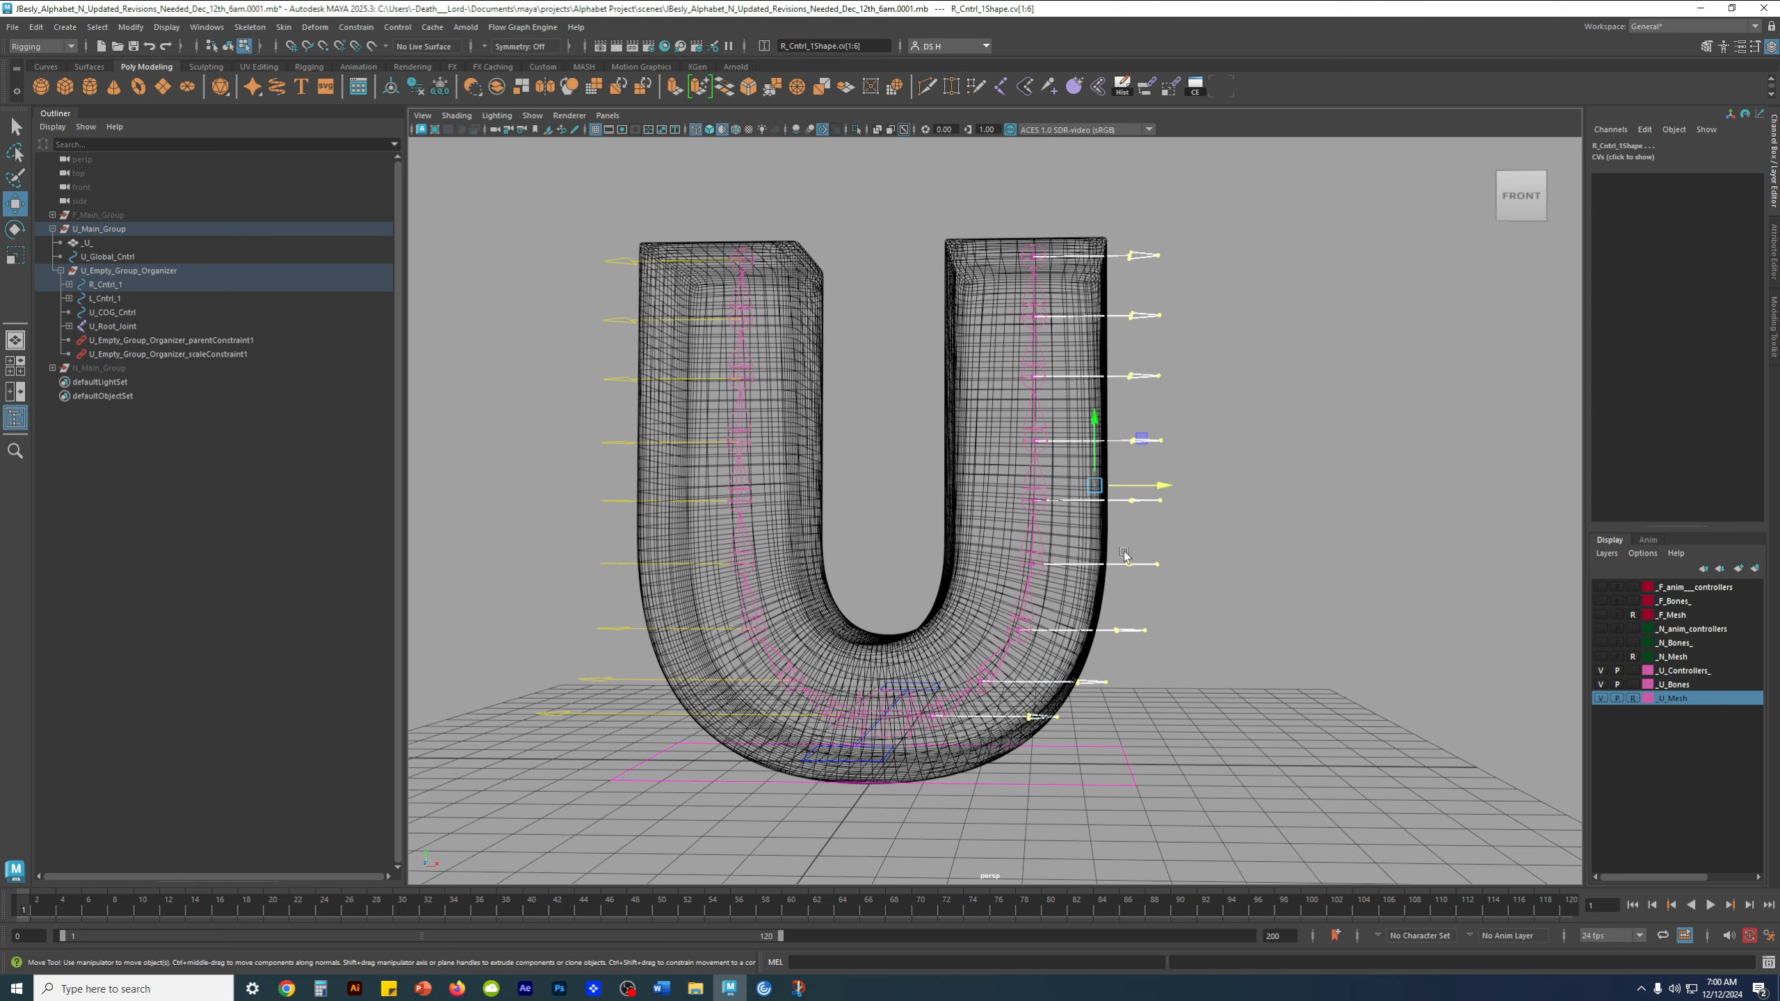
left_click_drag(1149, 485, 1199, 486)
left_click(1331, 561)
Move the arrowhead vertices of the lowest right-side controls, R_Cntrl_1 and R_Cntrl_2, farther out from the mesh
right_click_drag(1333, 563, 1058, 597, "alt")
mouse_move(1058, 597)
left_mouse_down("alt")
mouse_move(1025, 598)
mouse_move(1069, 579)
left_mouse_up("alt")
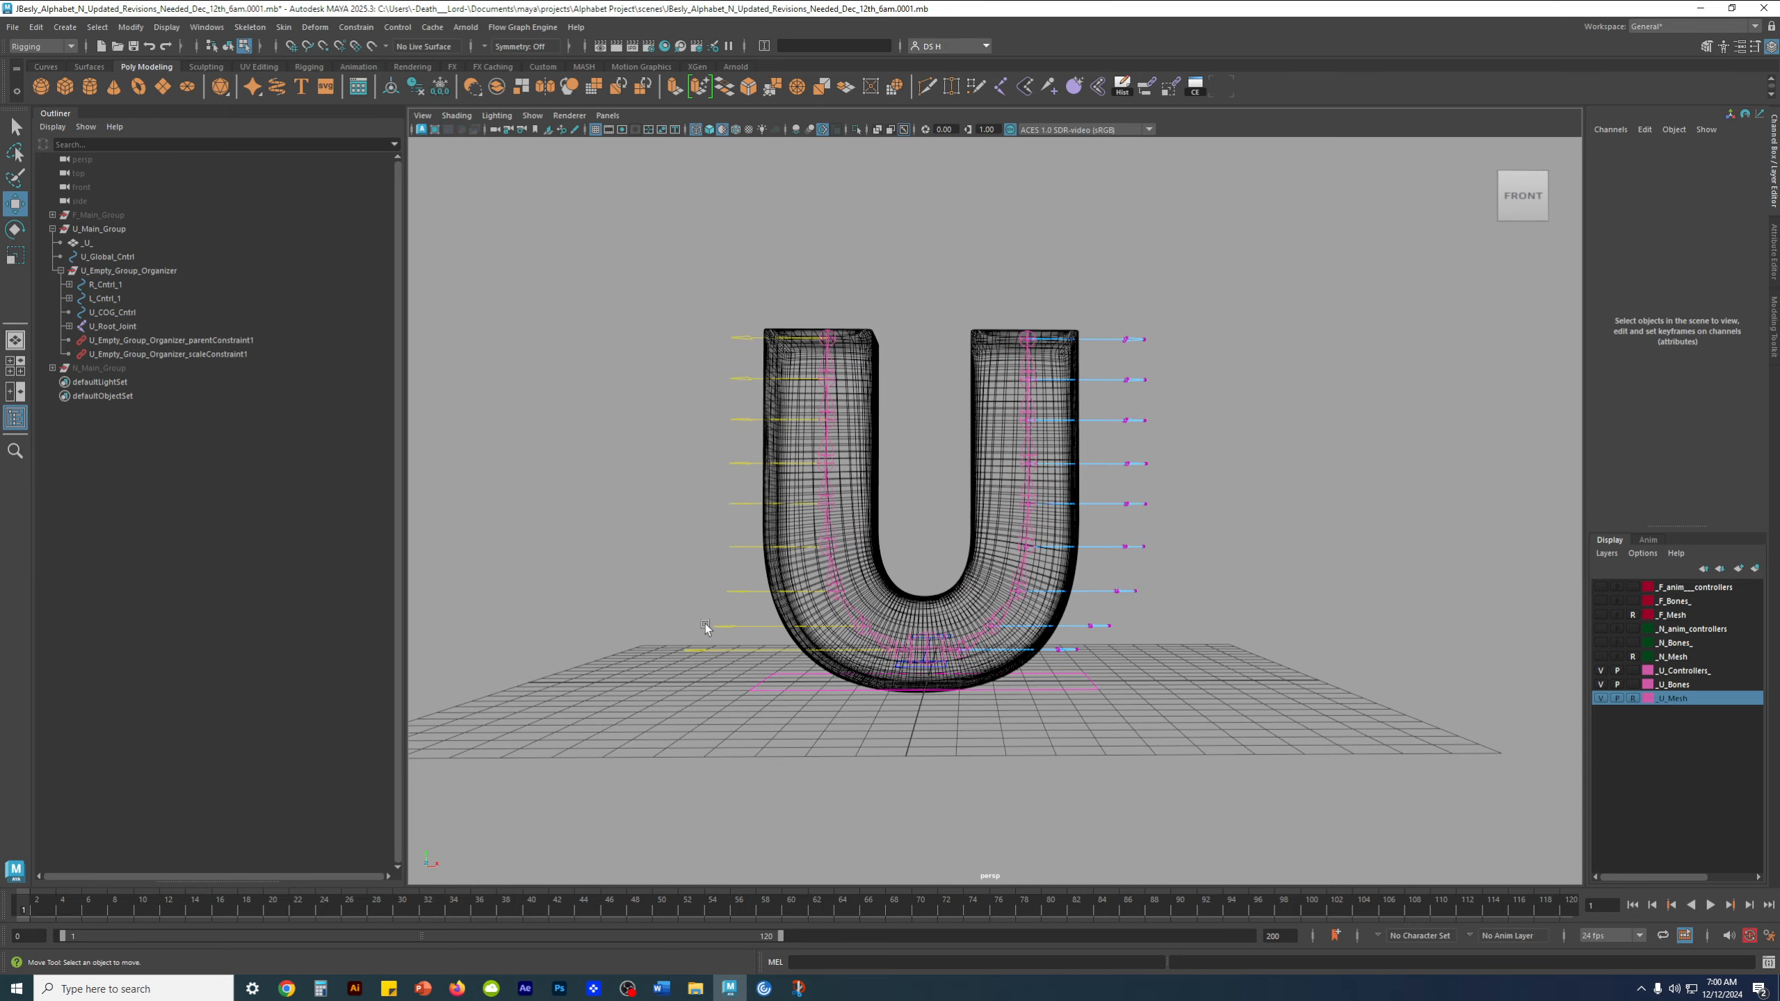
right_click_drag(712, 656, 854, 693, "alt")
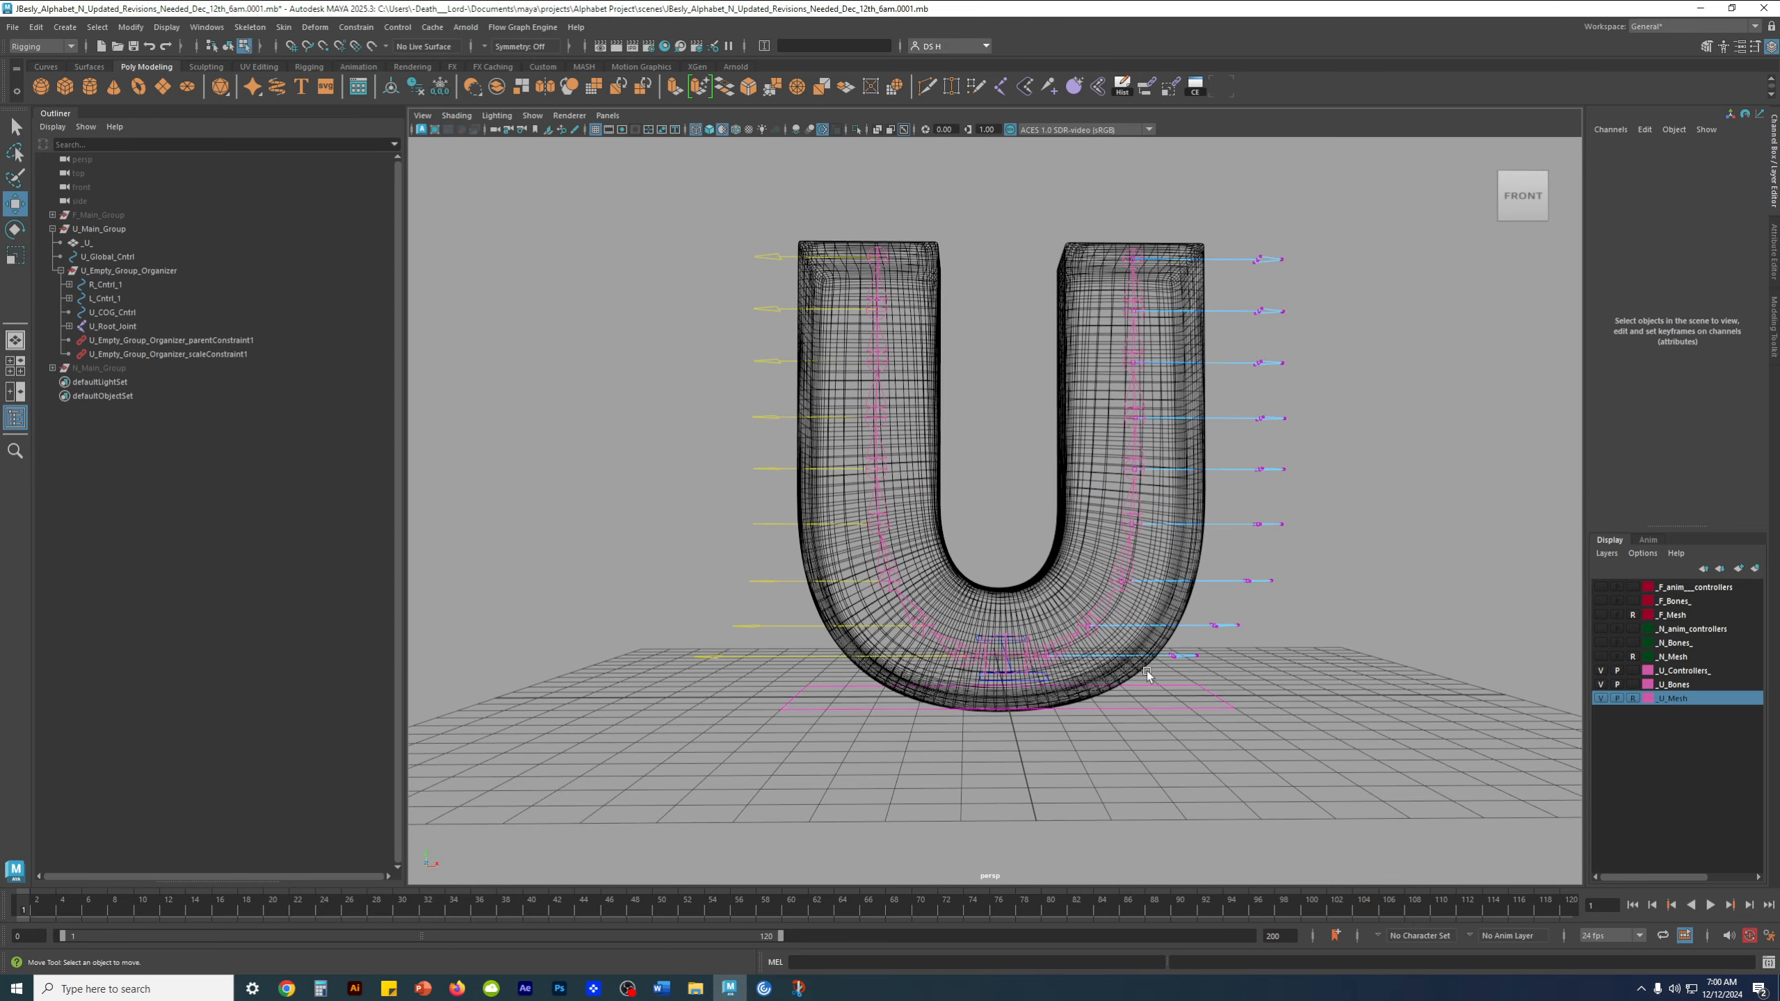
left_click_drag(1178, 658, 1262, 646)
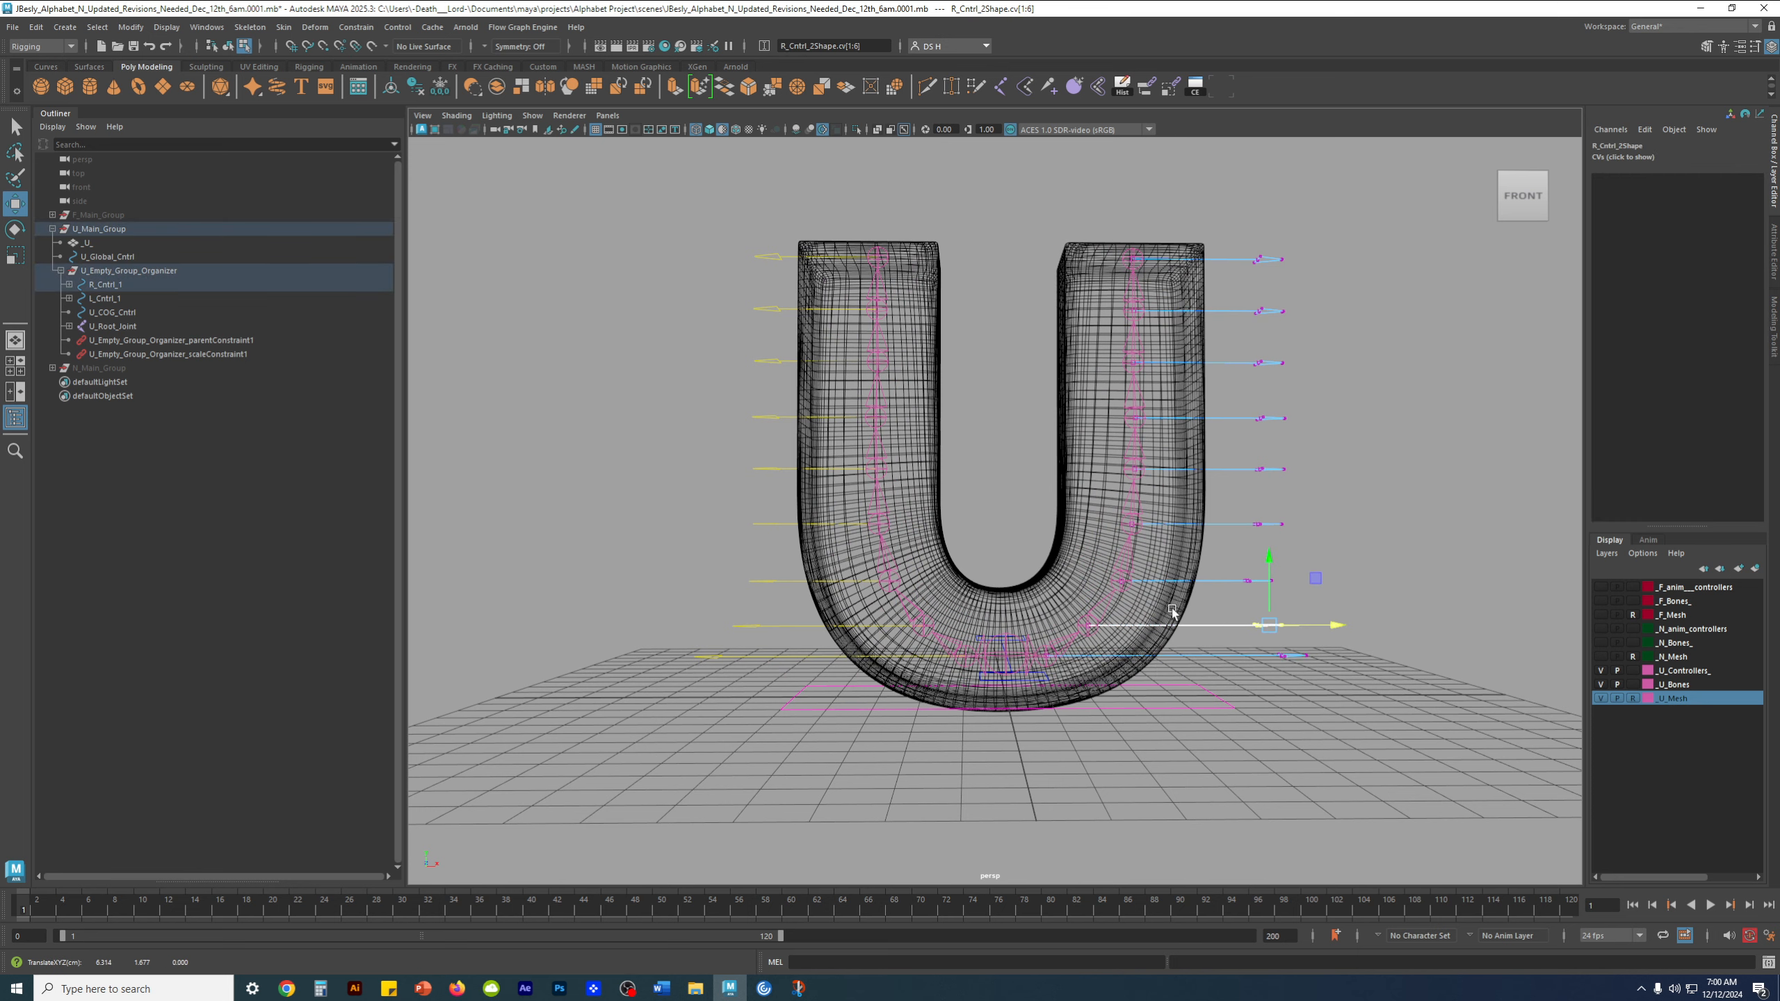
right_click_drag(1359, 583, 1279, 555, "alt")
Select the arrowhead vertices of the upper right-side controls together and adjust their distance from the U's arm
left_click_drag(1285, 544, 1228, 269)
left_click_drag(1305, 399, 1290, 400)
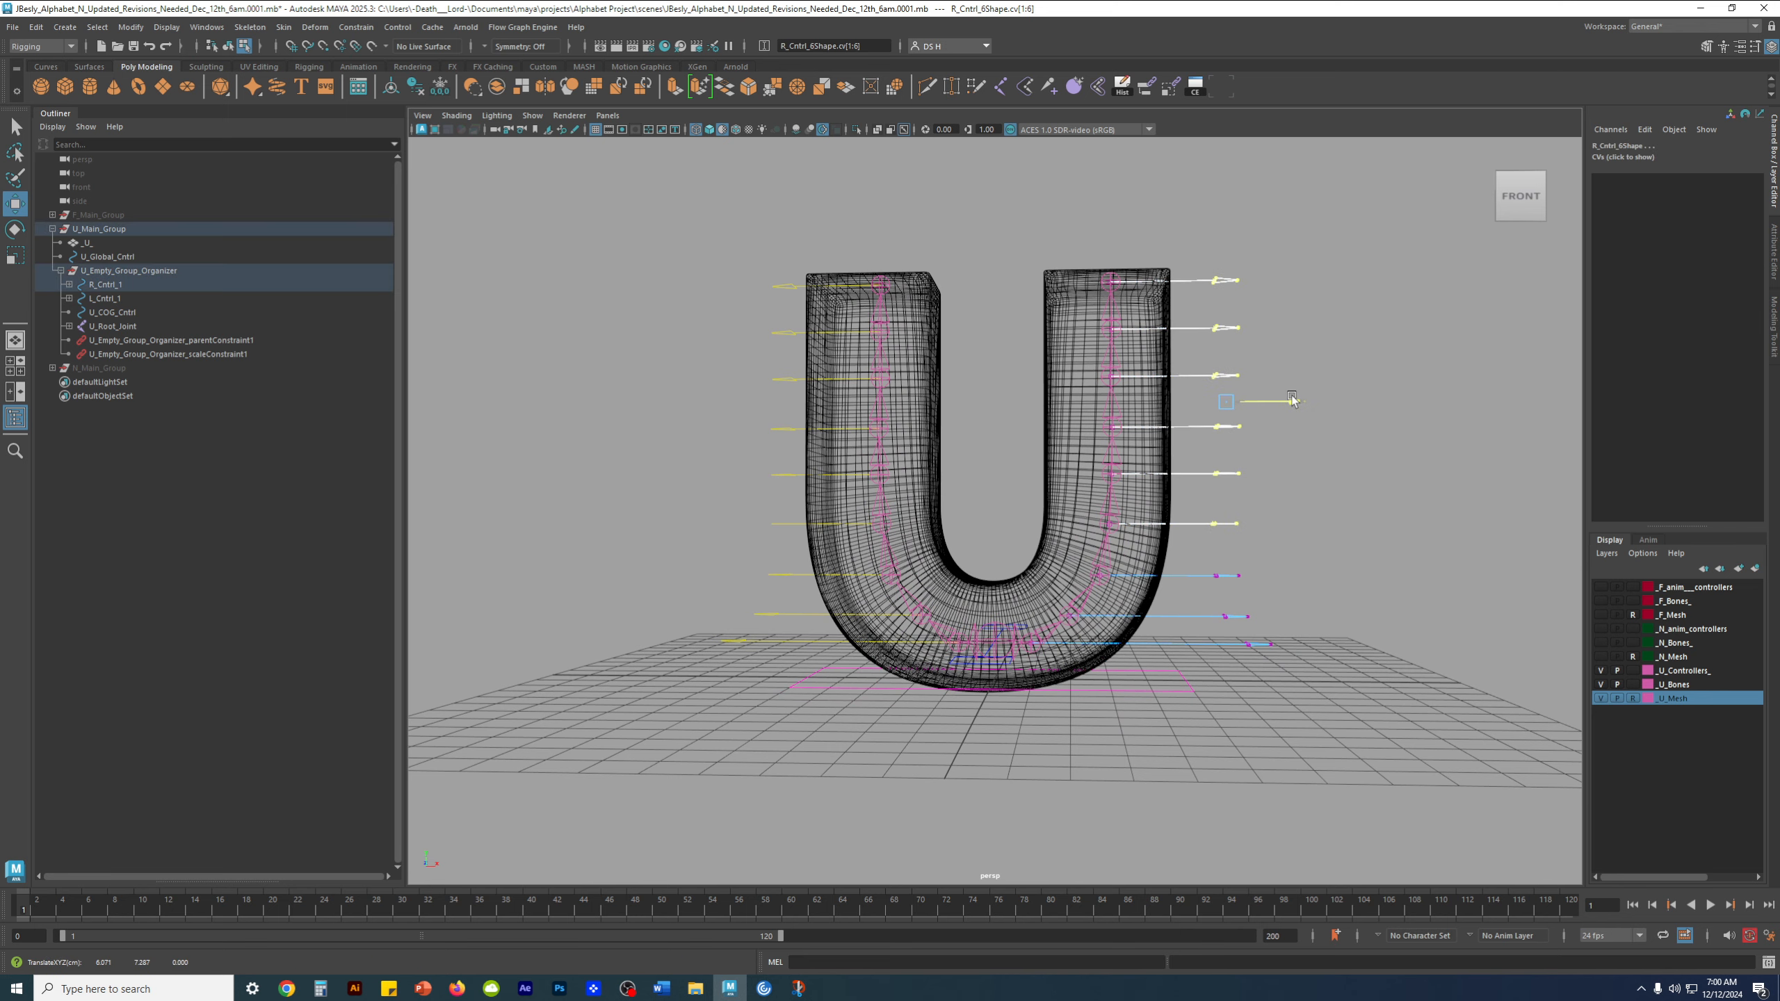
left_click_drag(857, 453, 929, 499, "alt")
left_click(1330, 464)
left_click_drag(1329, 463, 1193, 459, "alt")
Return to object selection mode, clear the selection and display the U mesh smooth shaded
key("F8")
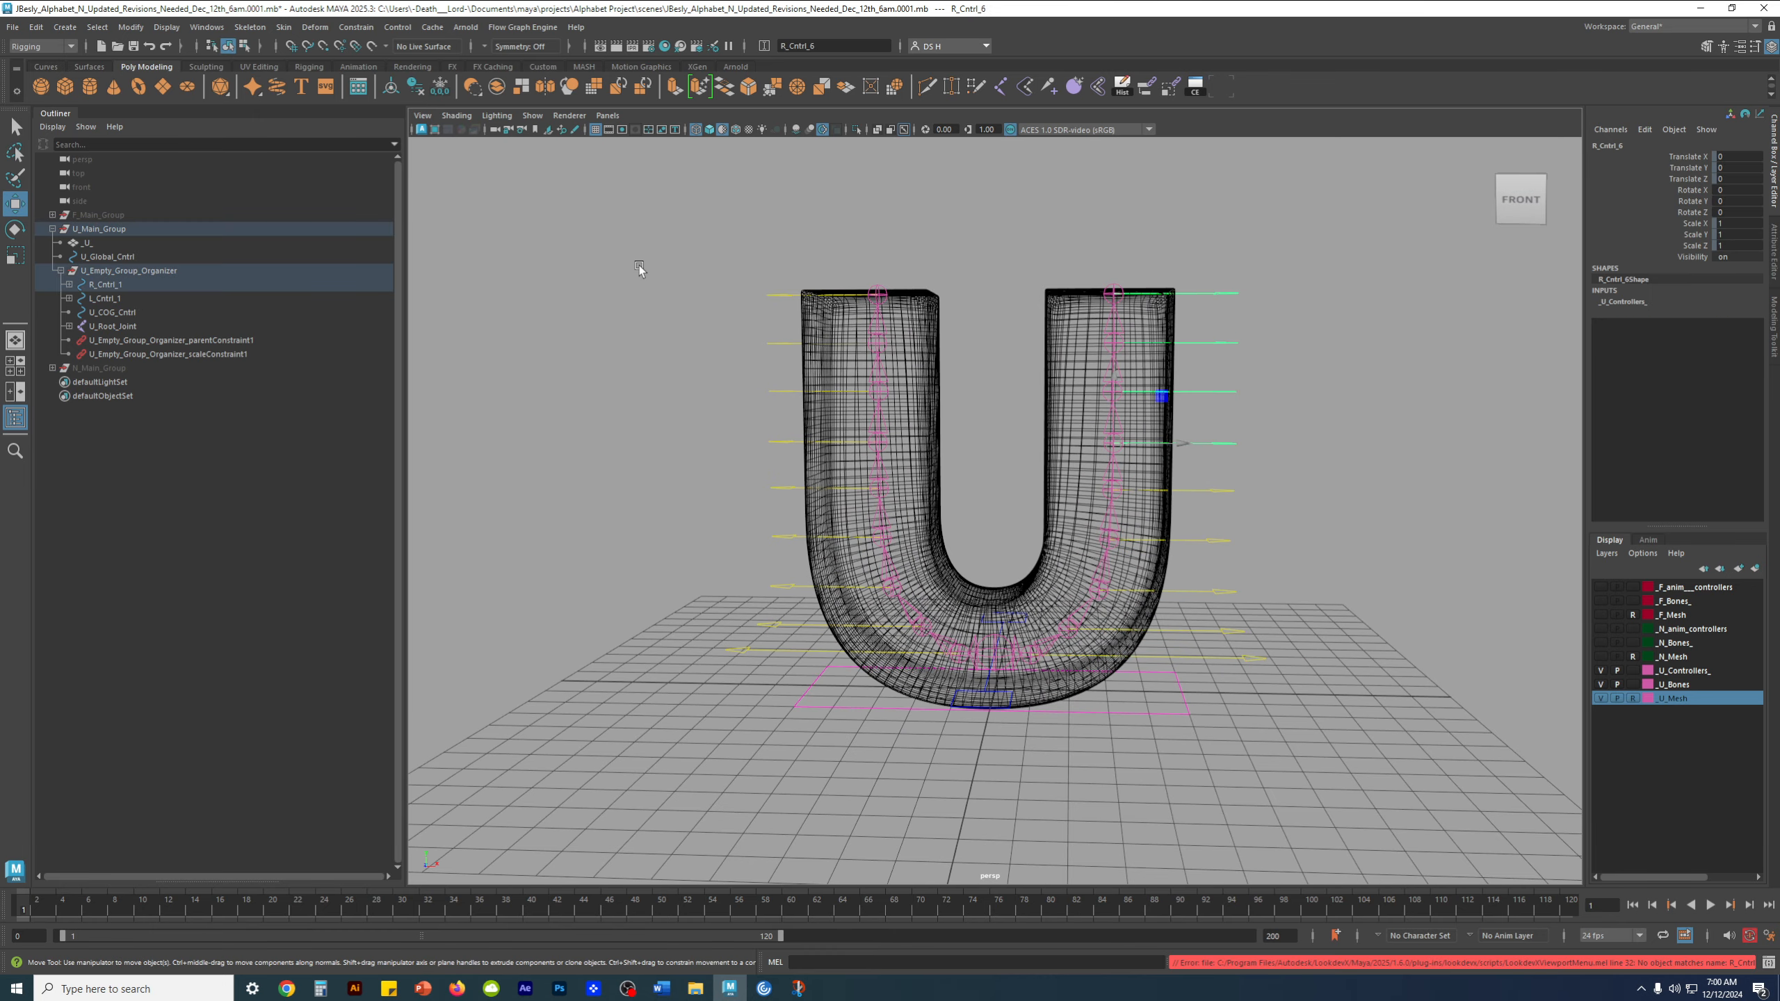
left_click(1072, 414)
right_click_drag(1218, 443, 1421, 350)
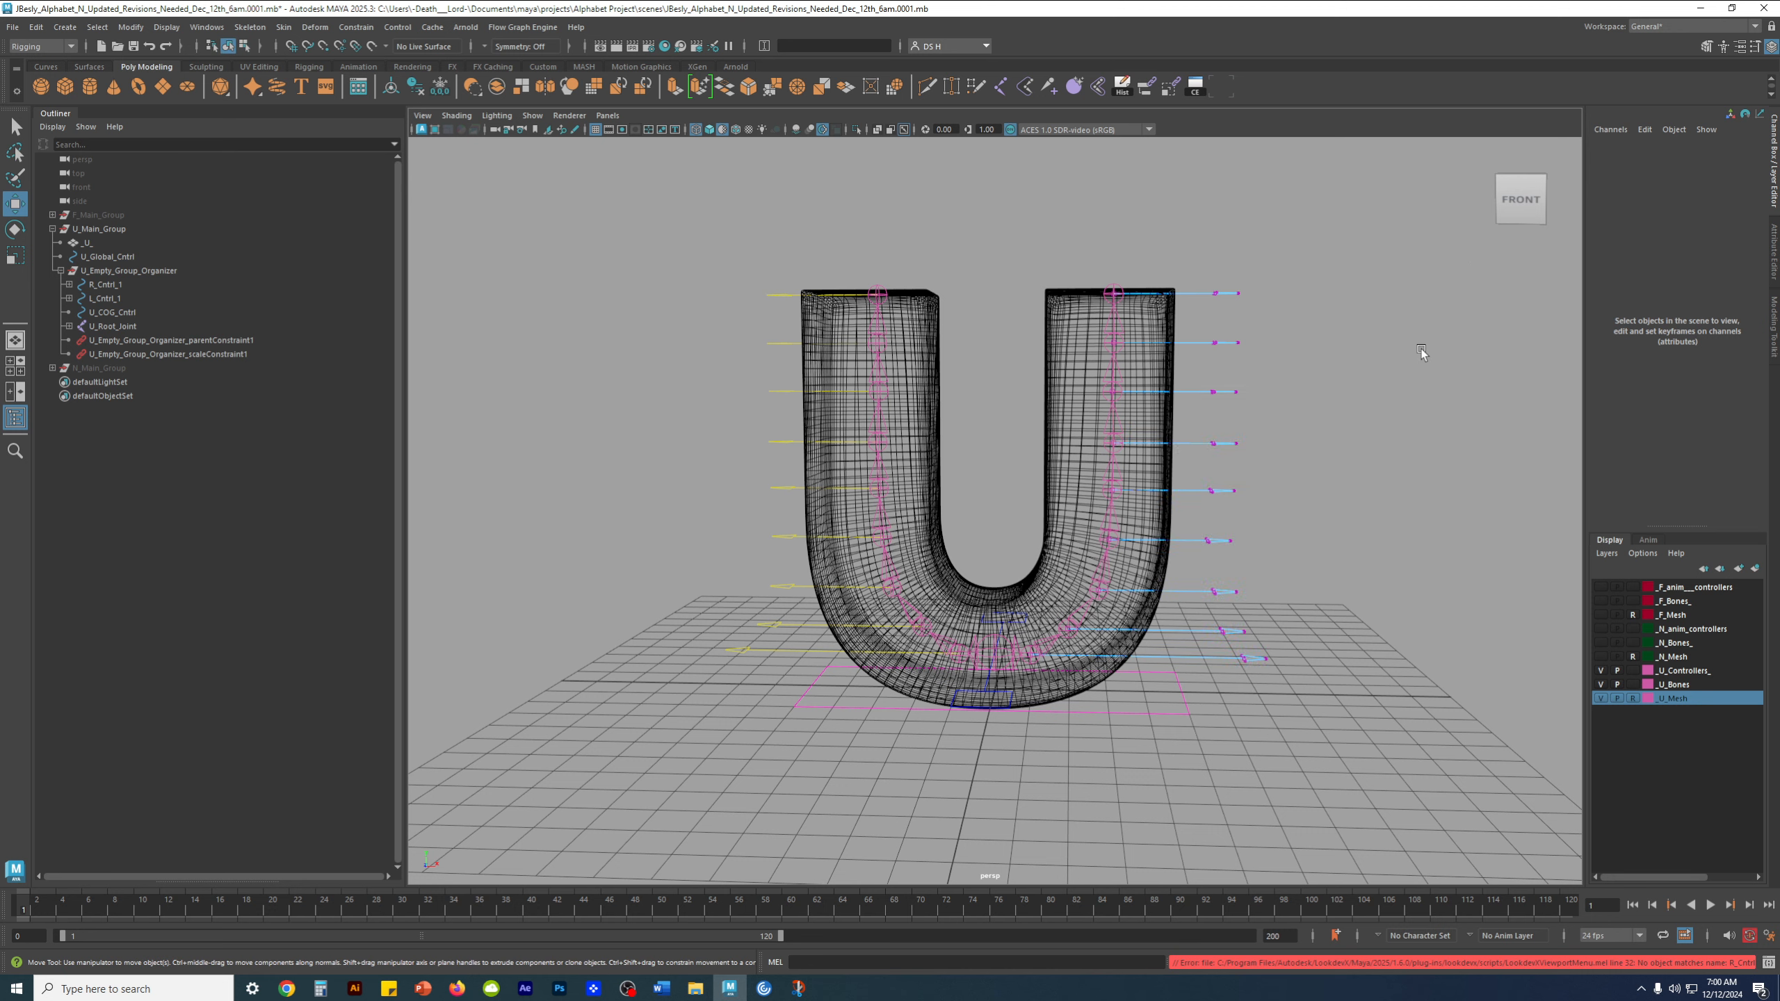
left_click(1224, 448)
left_click(1254, 452)
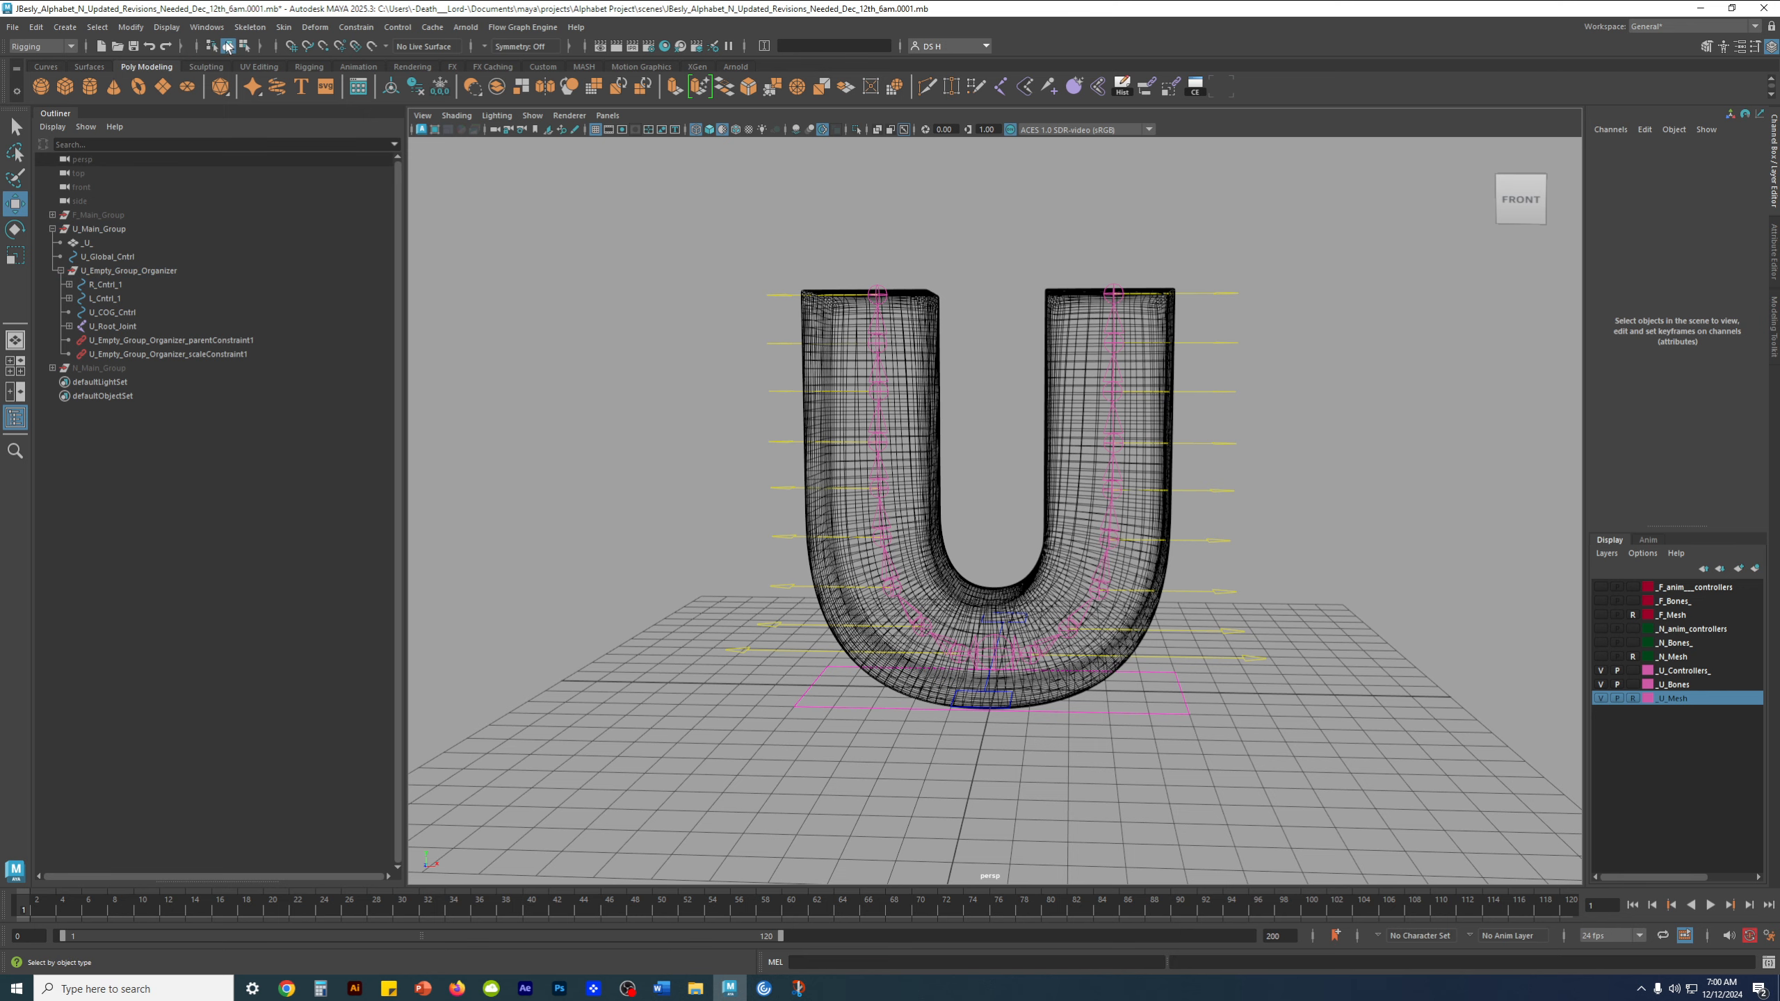
mouse_move(1290, 429)
left_mouse_down("alt")
mouse_move(1104, 528)
mouse_move(1082, 575)
mouse_move(1099, 587)
mouse_move(1062, 576)
mouse_move(1108, 571)
left_mouse_up("alt")
key("5")
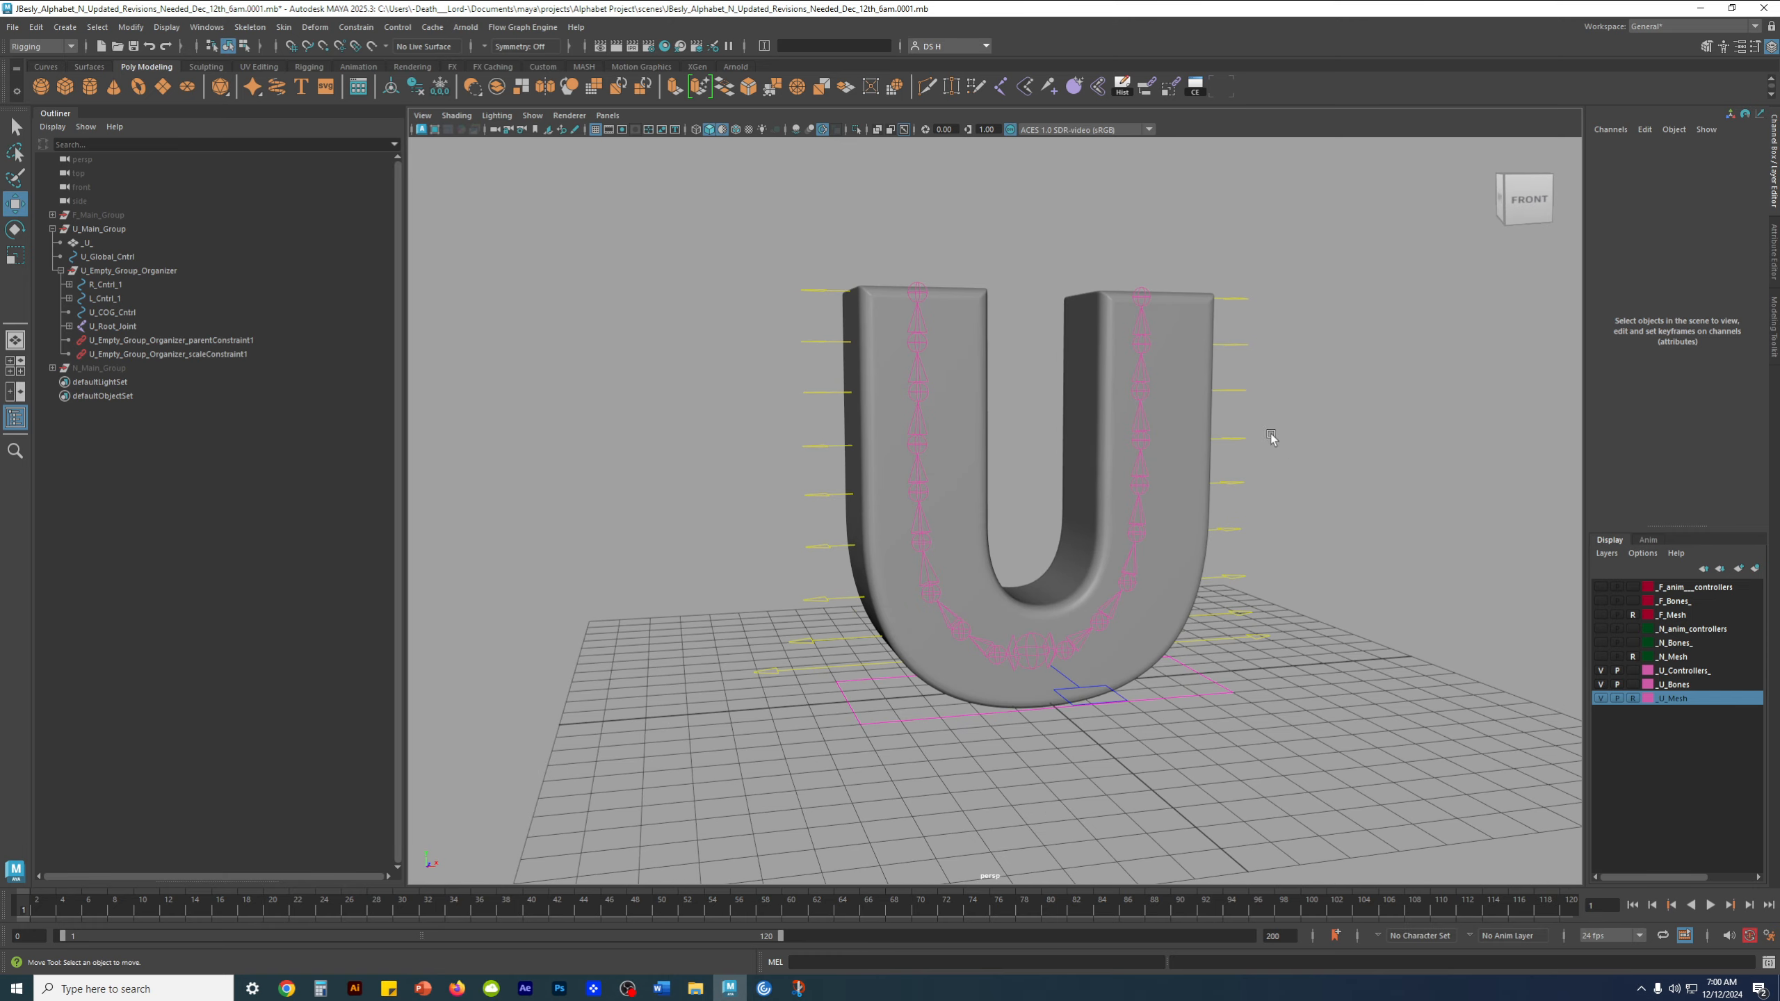
Examine the side control chains by selecting R_Cntrl_9, L_Cntrl_1 and L_Cntrl_2 around the shaded U
left_click_drag(1240, 279, 1253, 320)
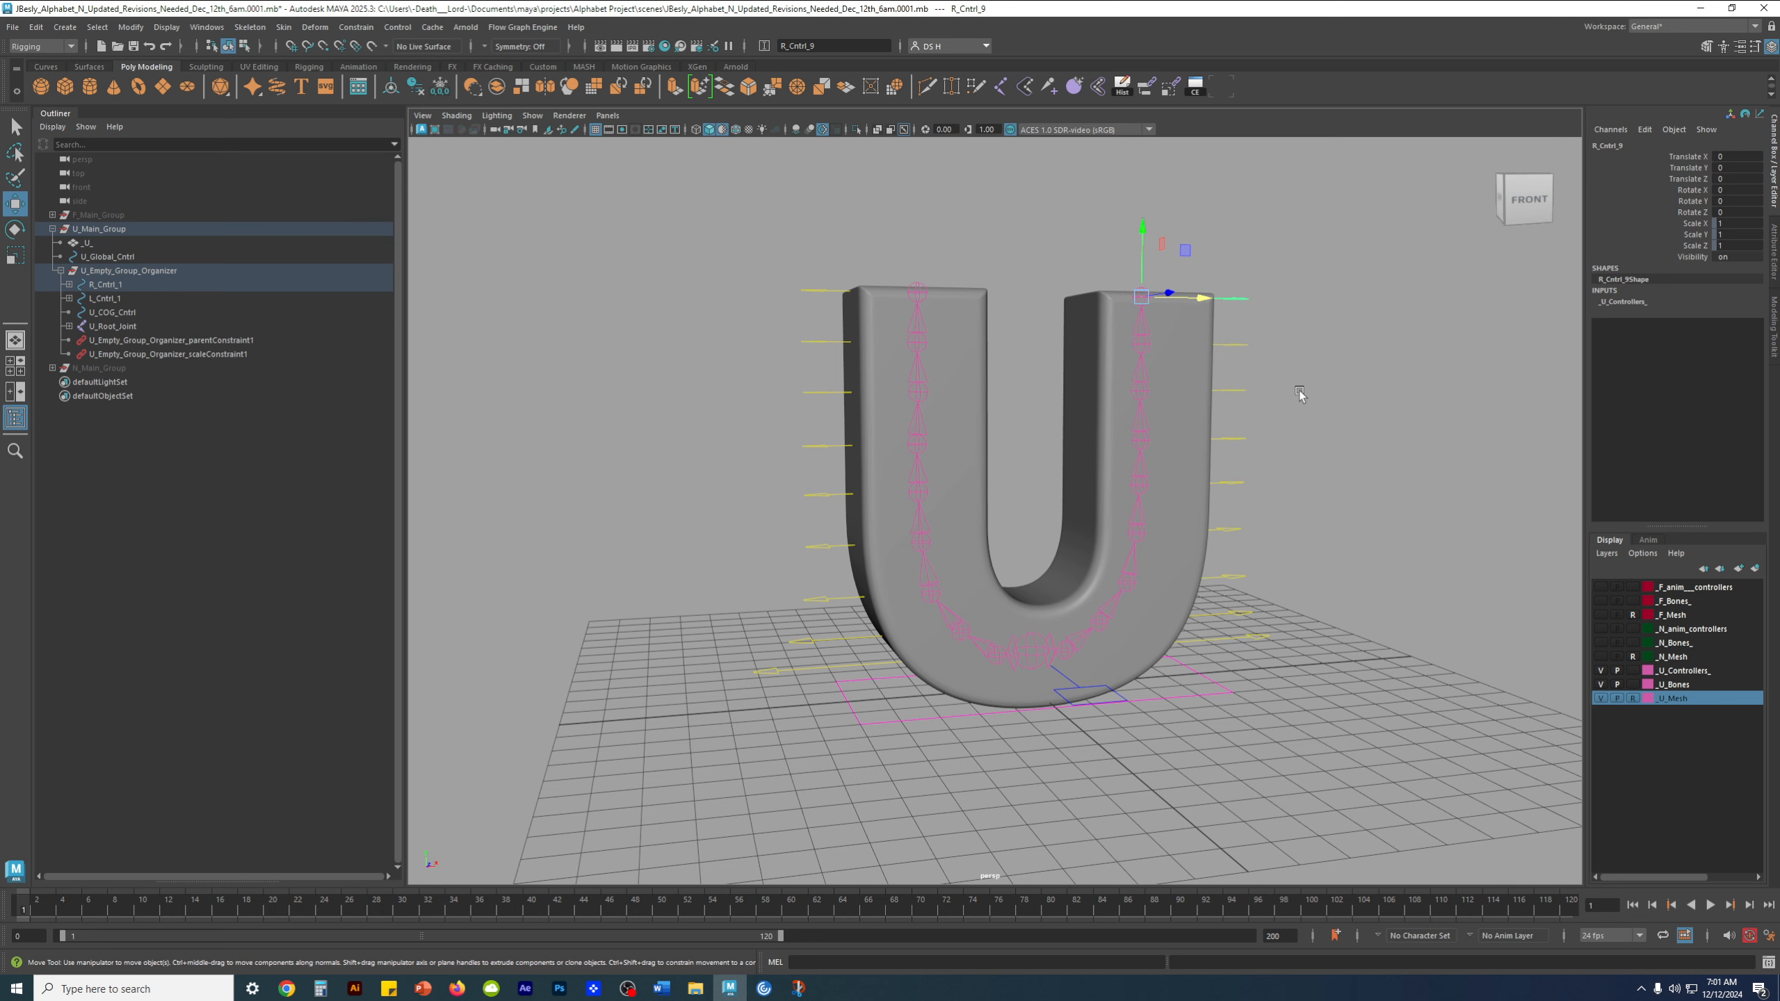
left_click_drag(1299, 390, 1297, 468, "alt")
left_click(1302, 473)
scroll(1175, 604, "up", 5)
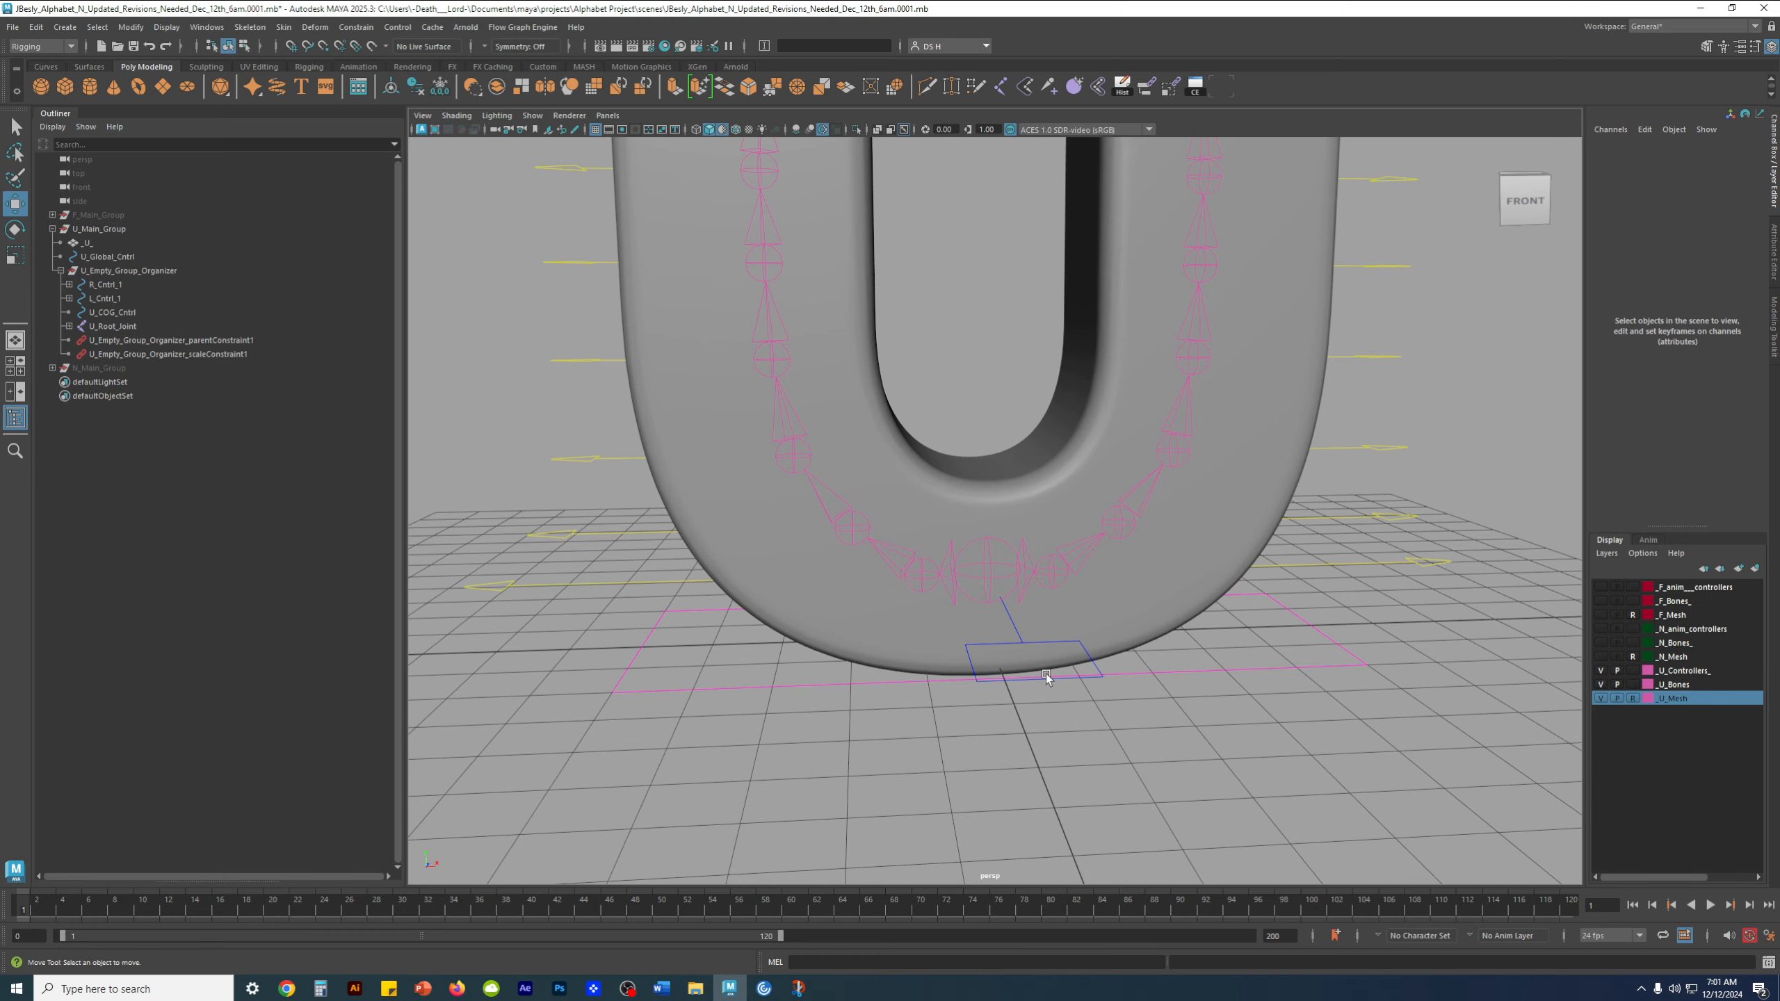
left_click(635, 575)
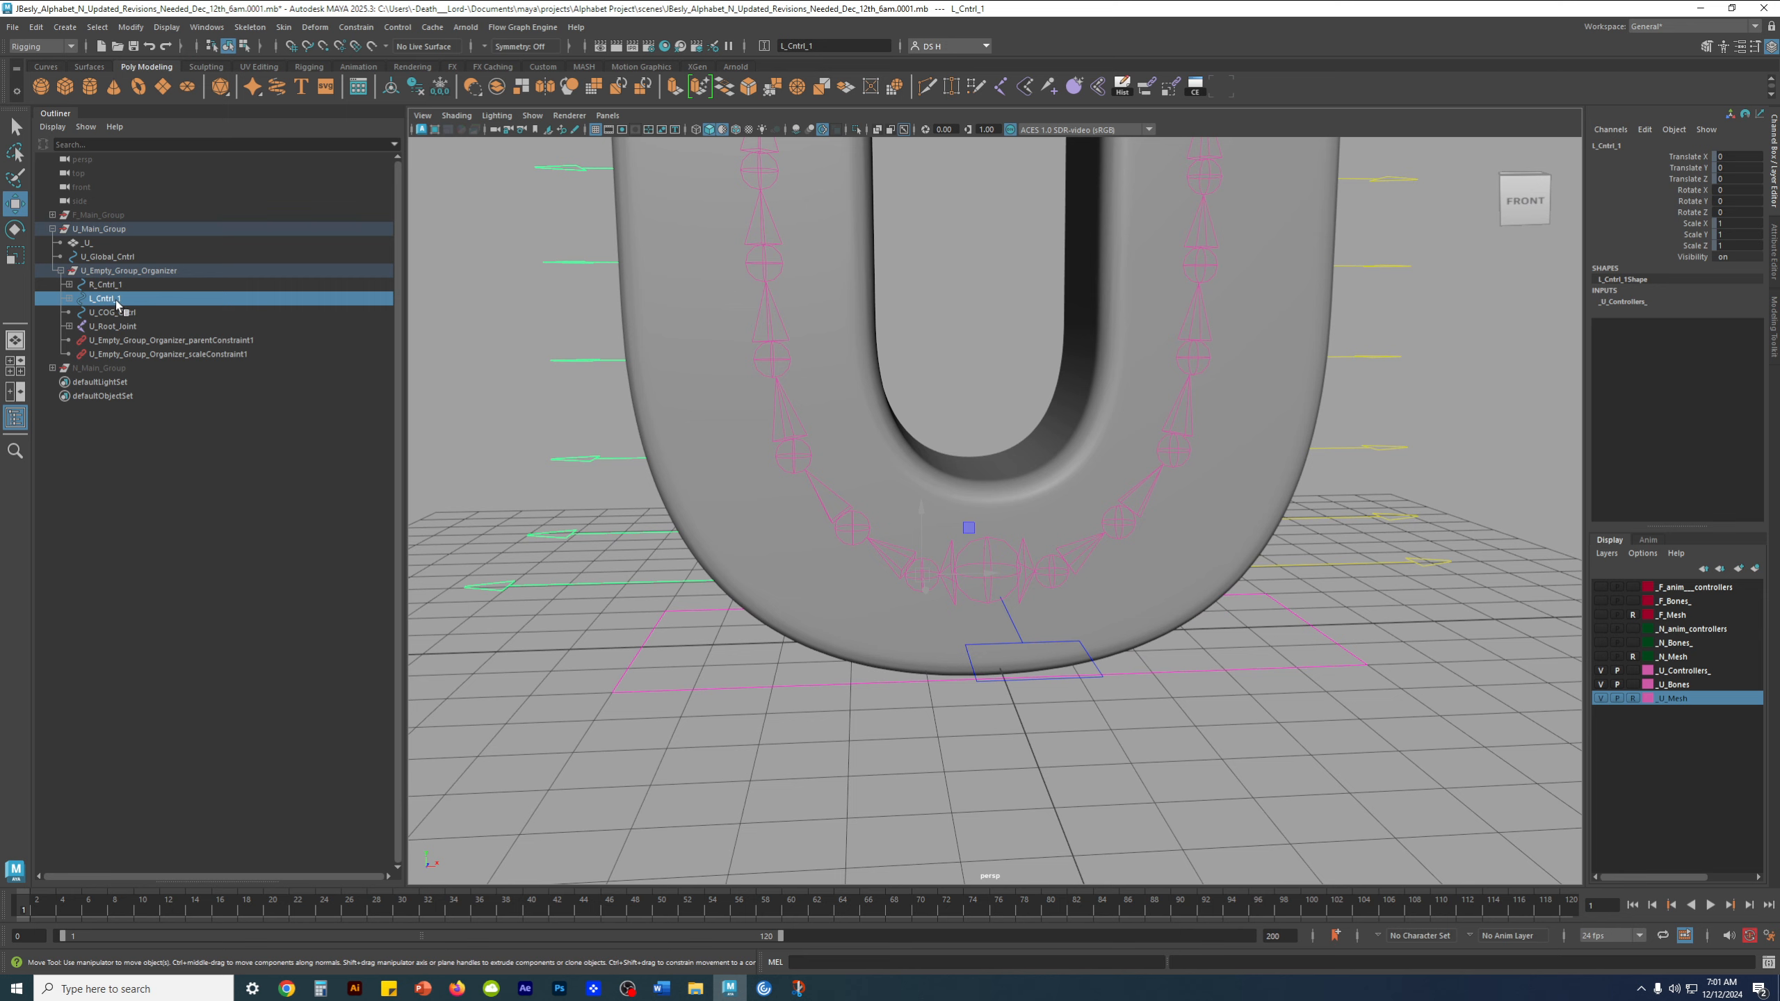
left_click_drag(813, 508, 801, 499, "alt")
left_click(594, 514)
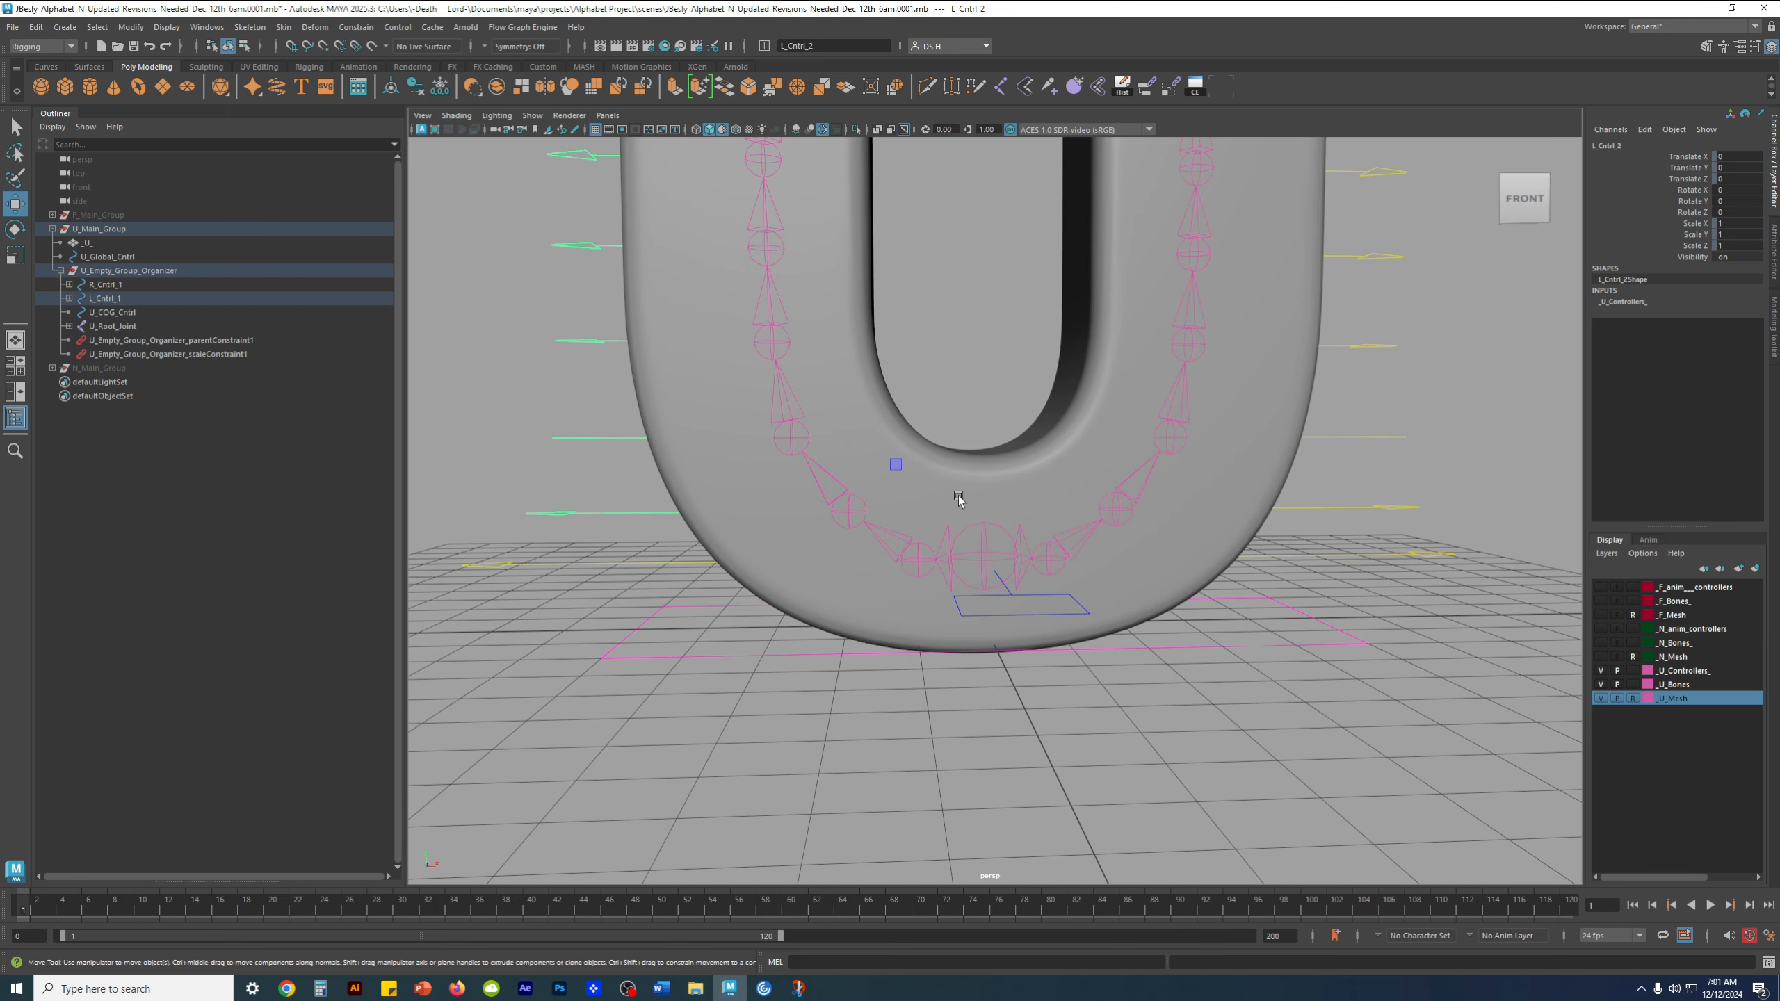
left_click(619, 449)
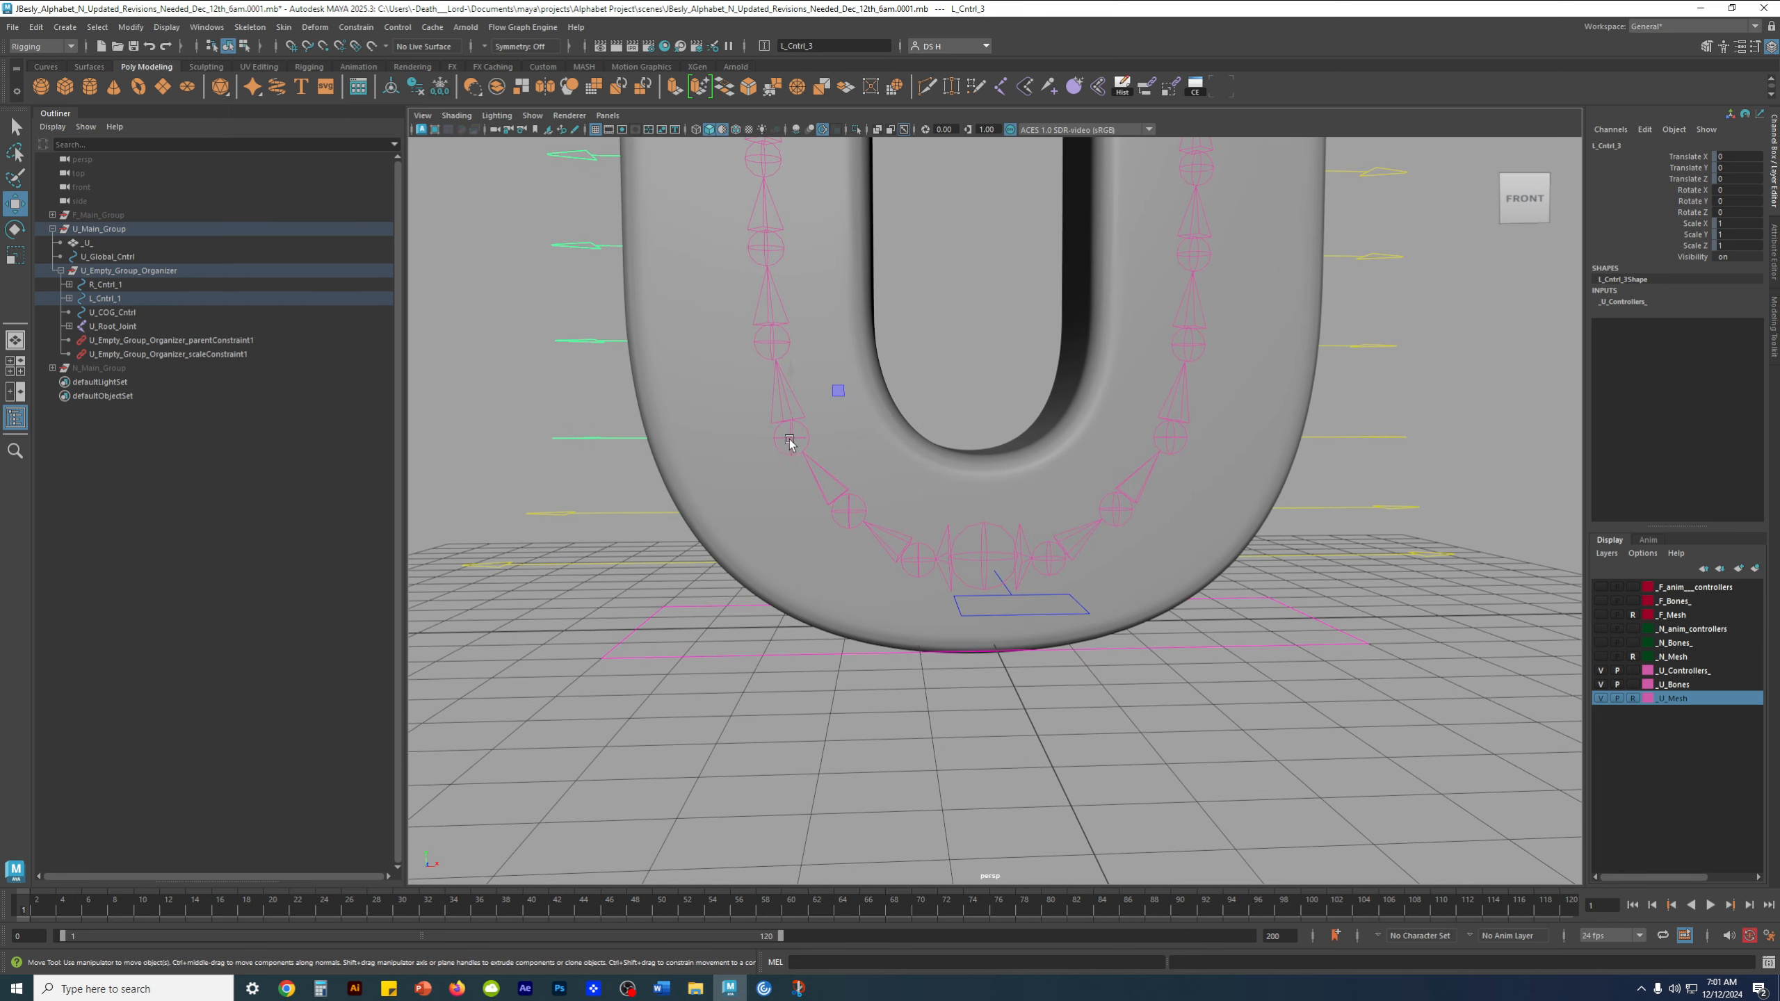
key("space")
key("space")
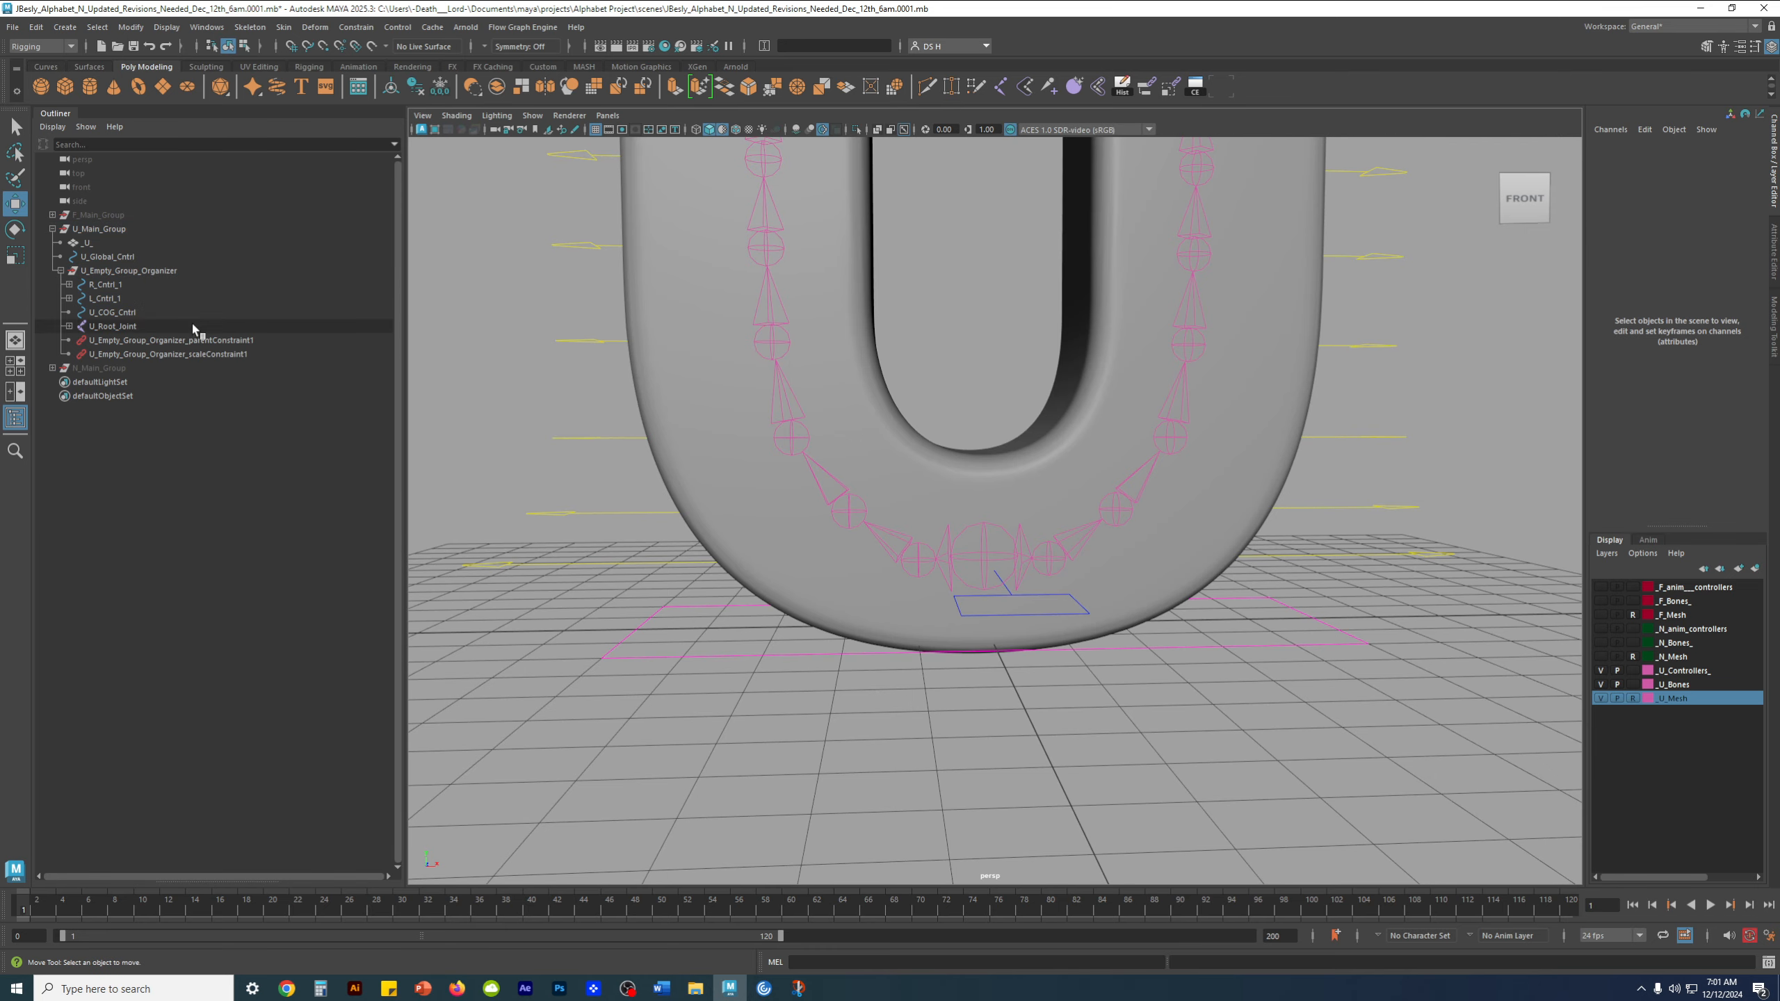
Parent L_Cntrl_1 under U_COG_Cntrl
left_click(126, 298)
left_click_drag(942, 657, 1045, 675, "alt")
left_click(1067, 677, "shift")
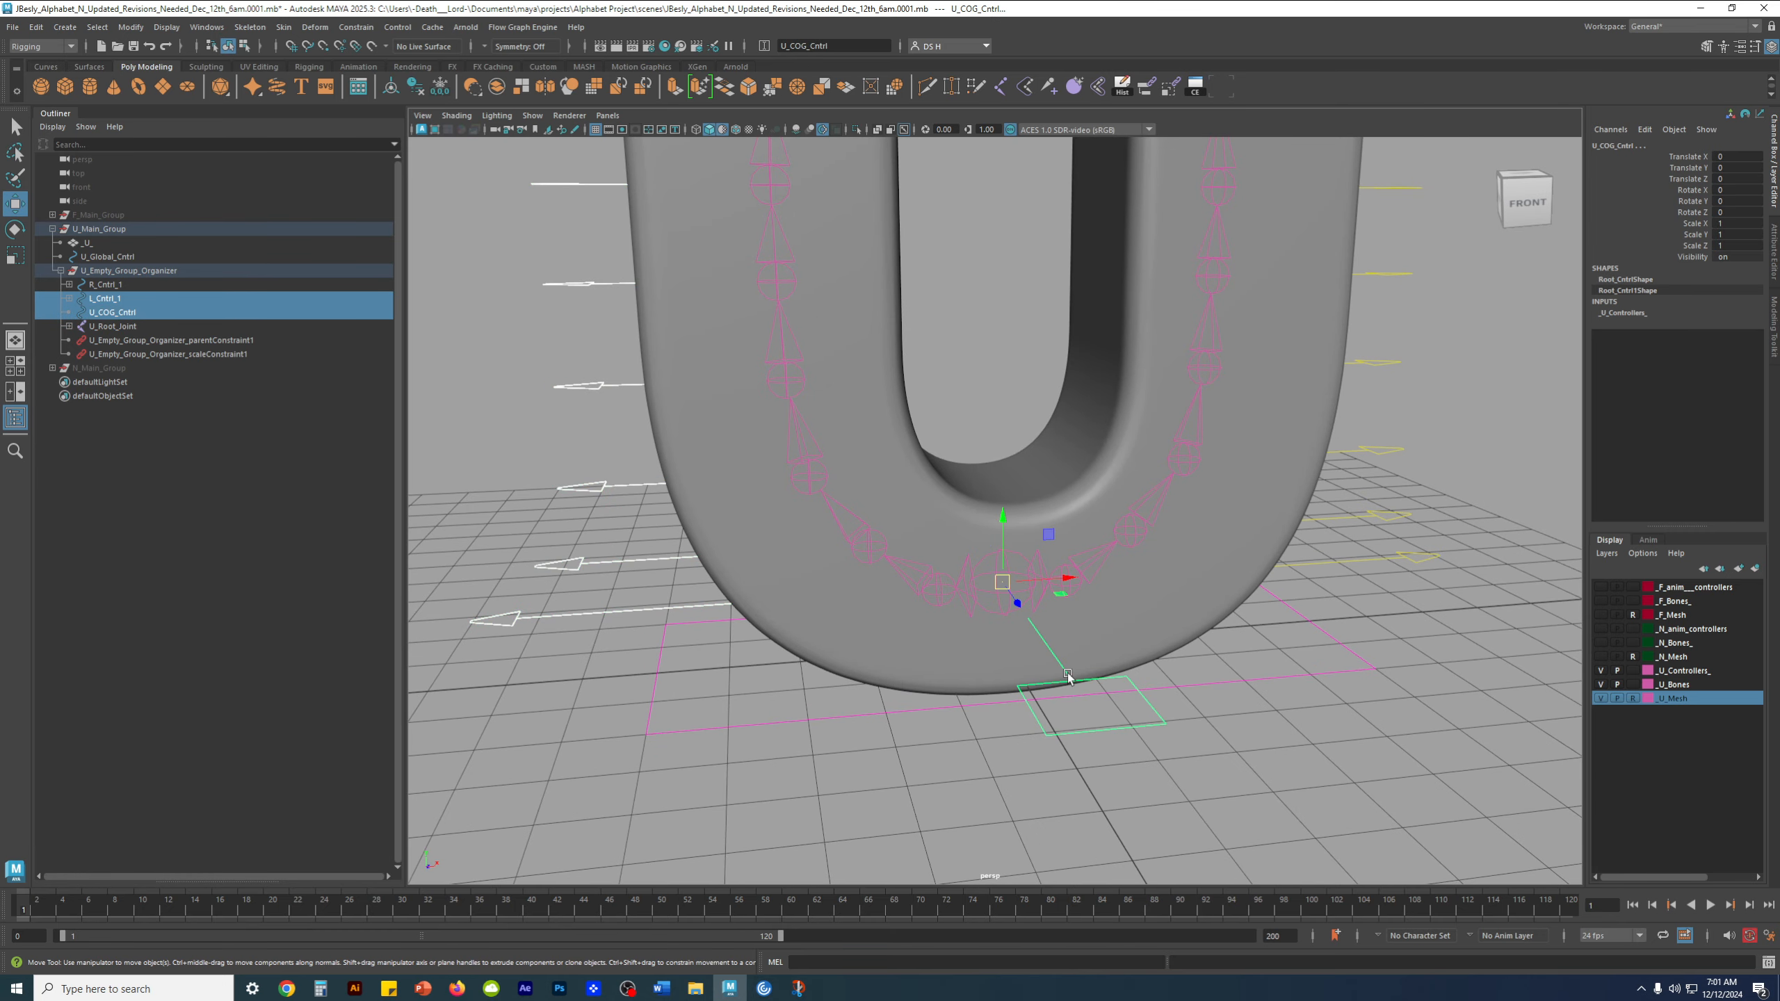
right_click_drag(1289, 407, 895, 492, "alt")
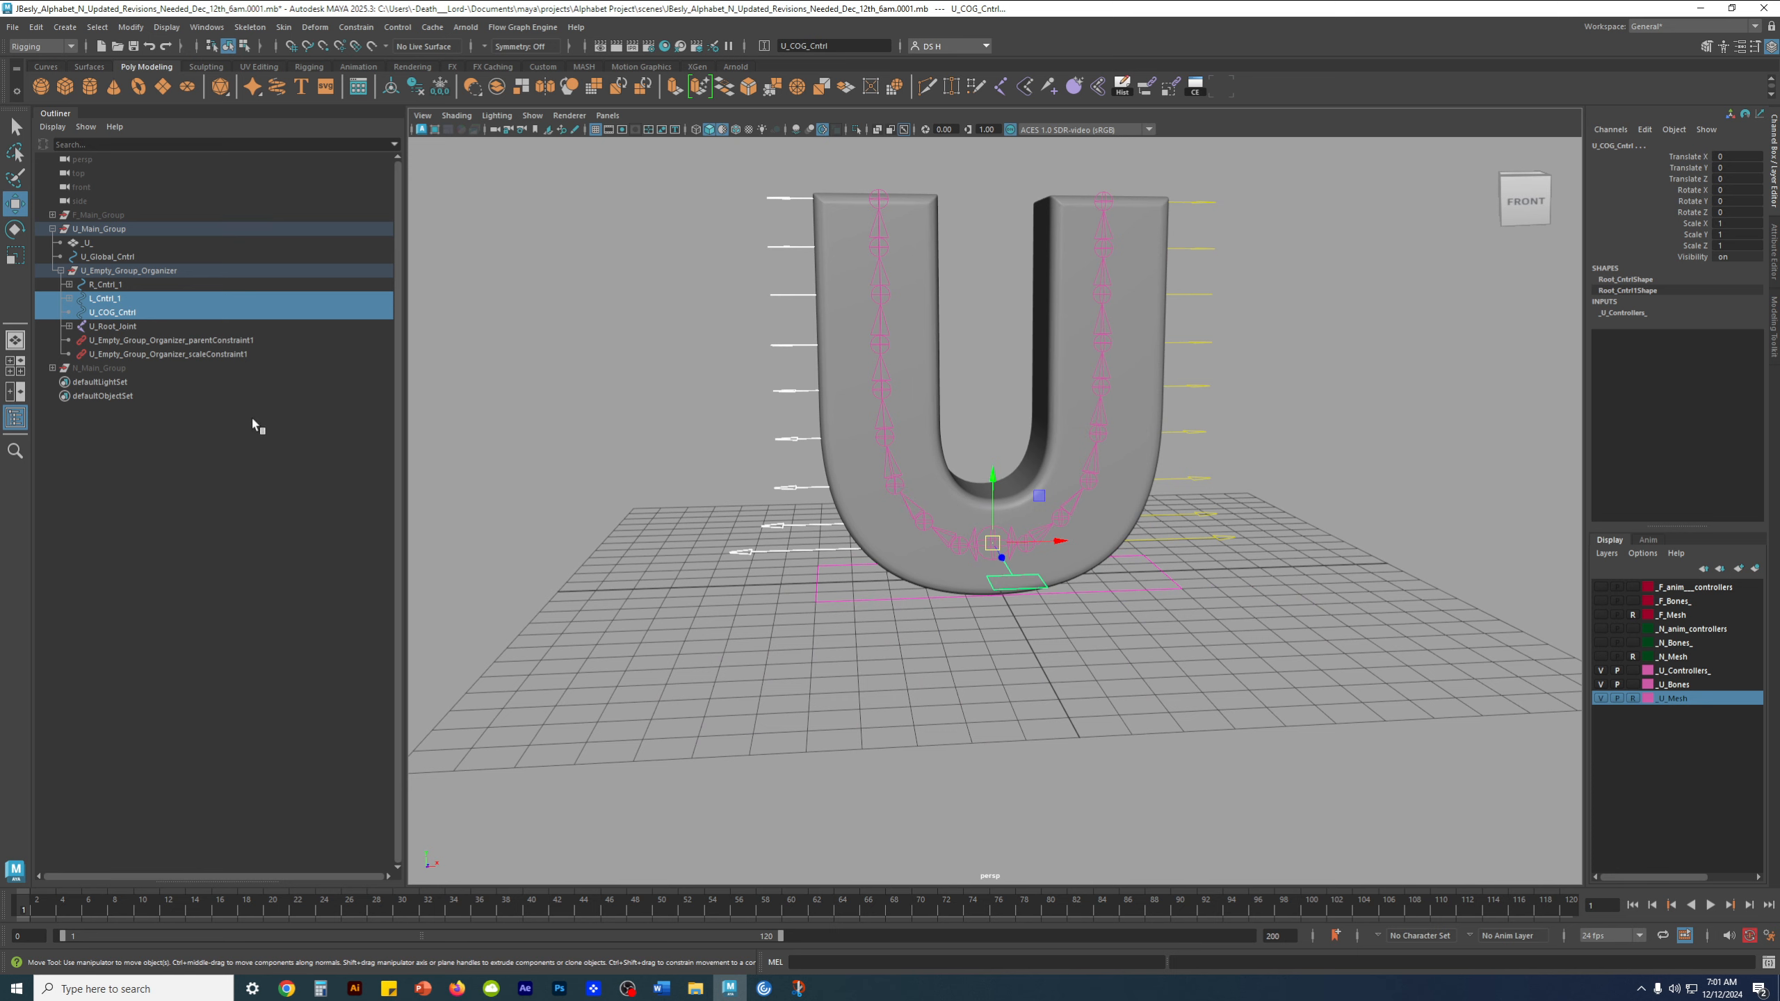
key("p")
left_click(115, 299)
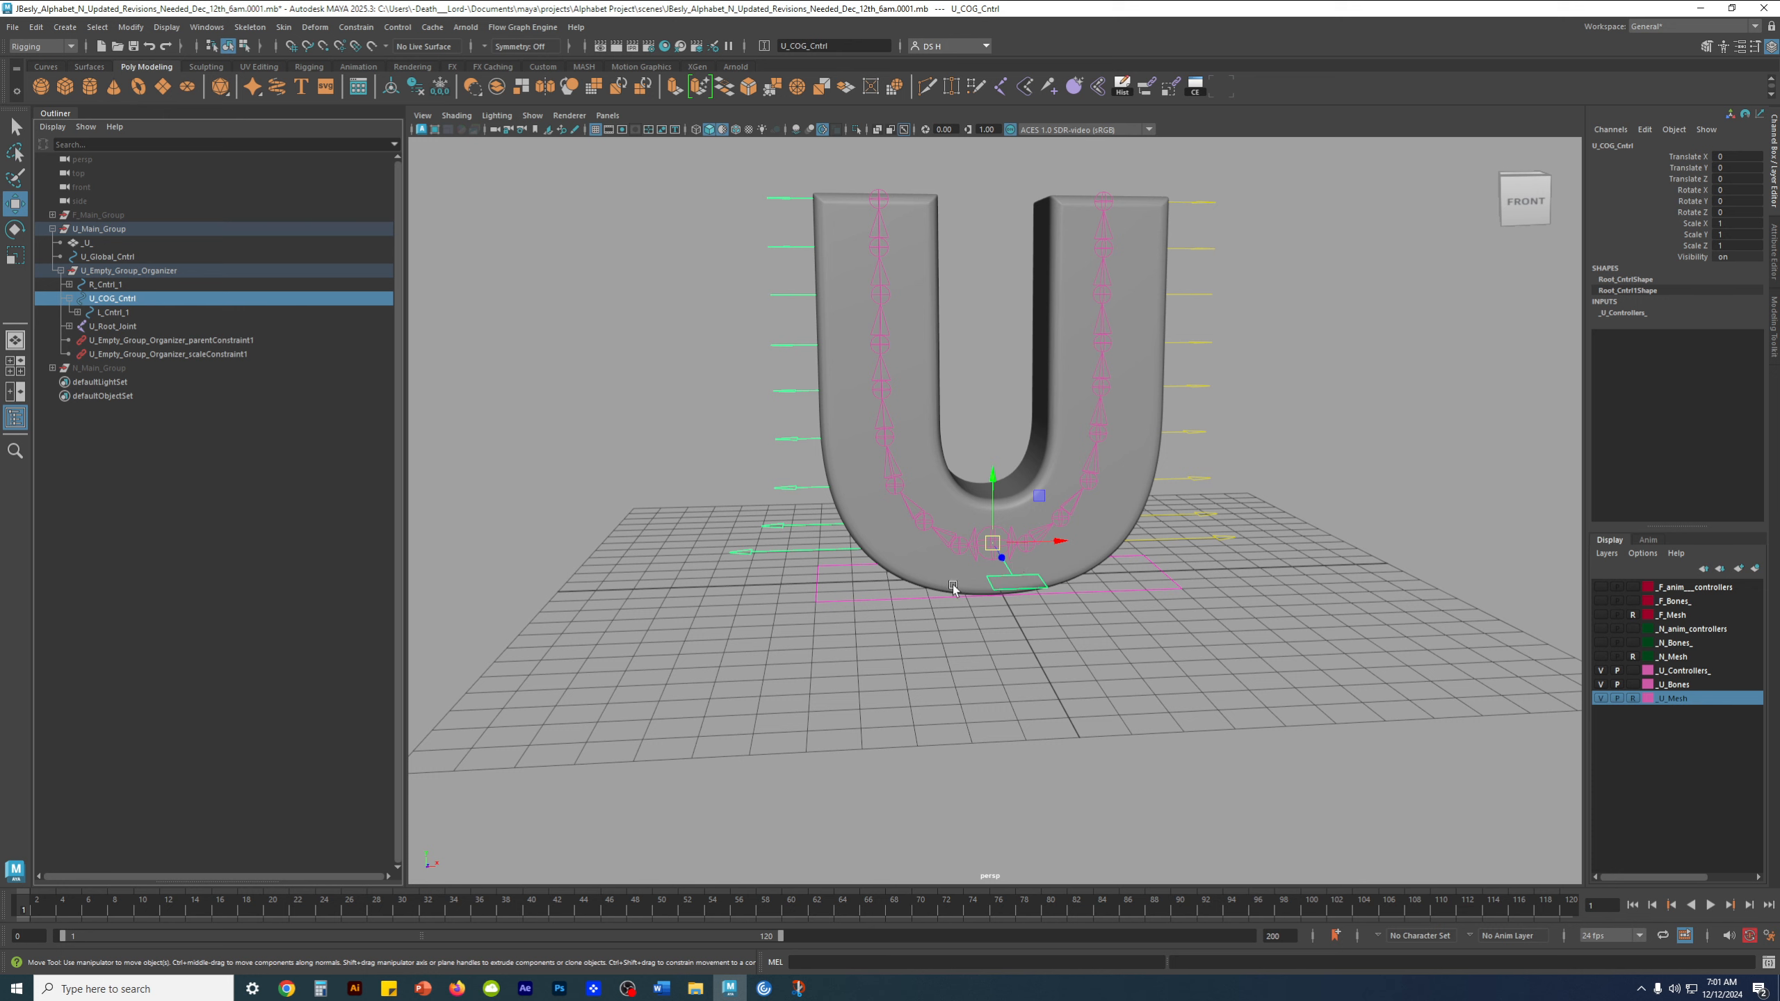
Parent R_Cntrl_1 under U_COG_Cntrl
right_click_drag(965, 551, 1305, 605, "alt")
left_click(196, 570)
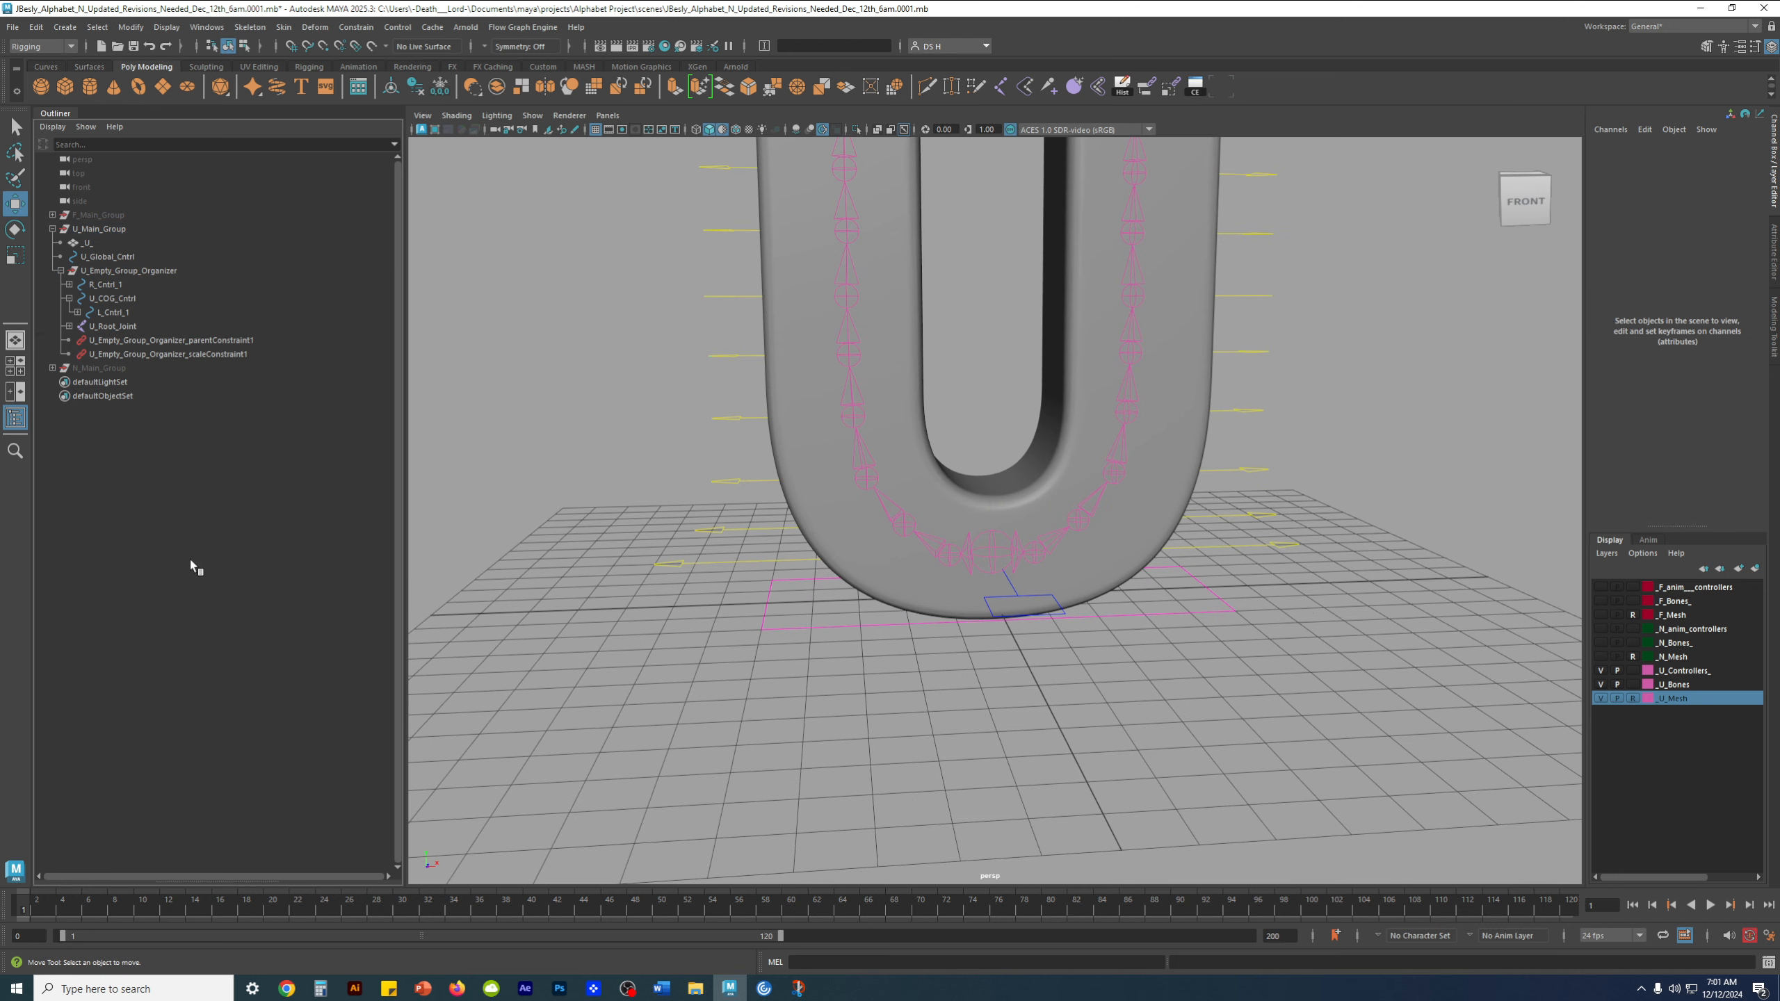
left_click(106, 284)
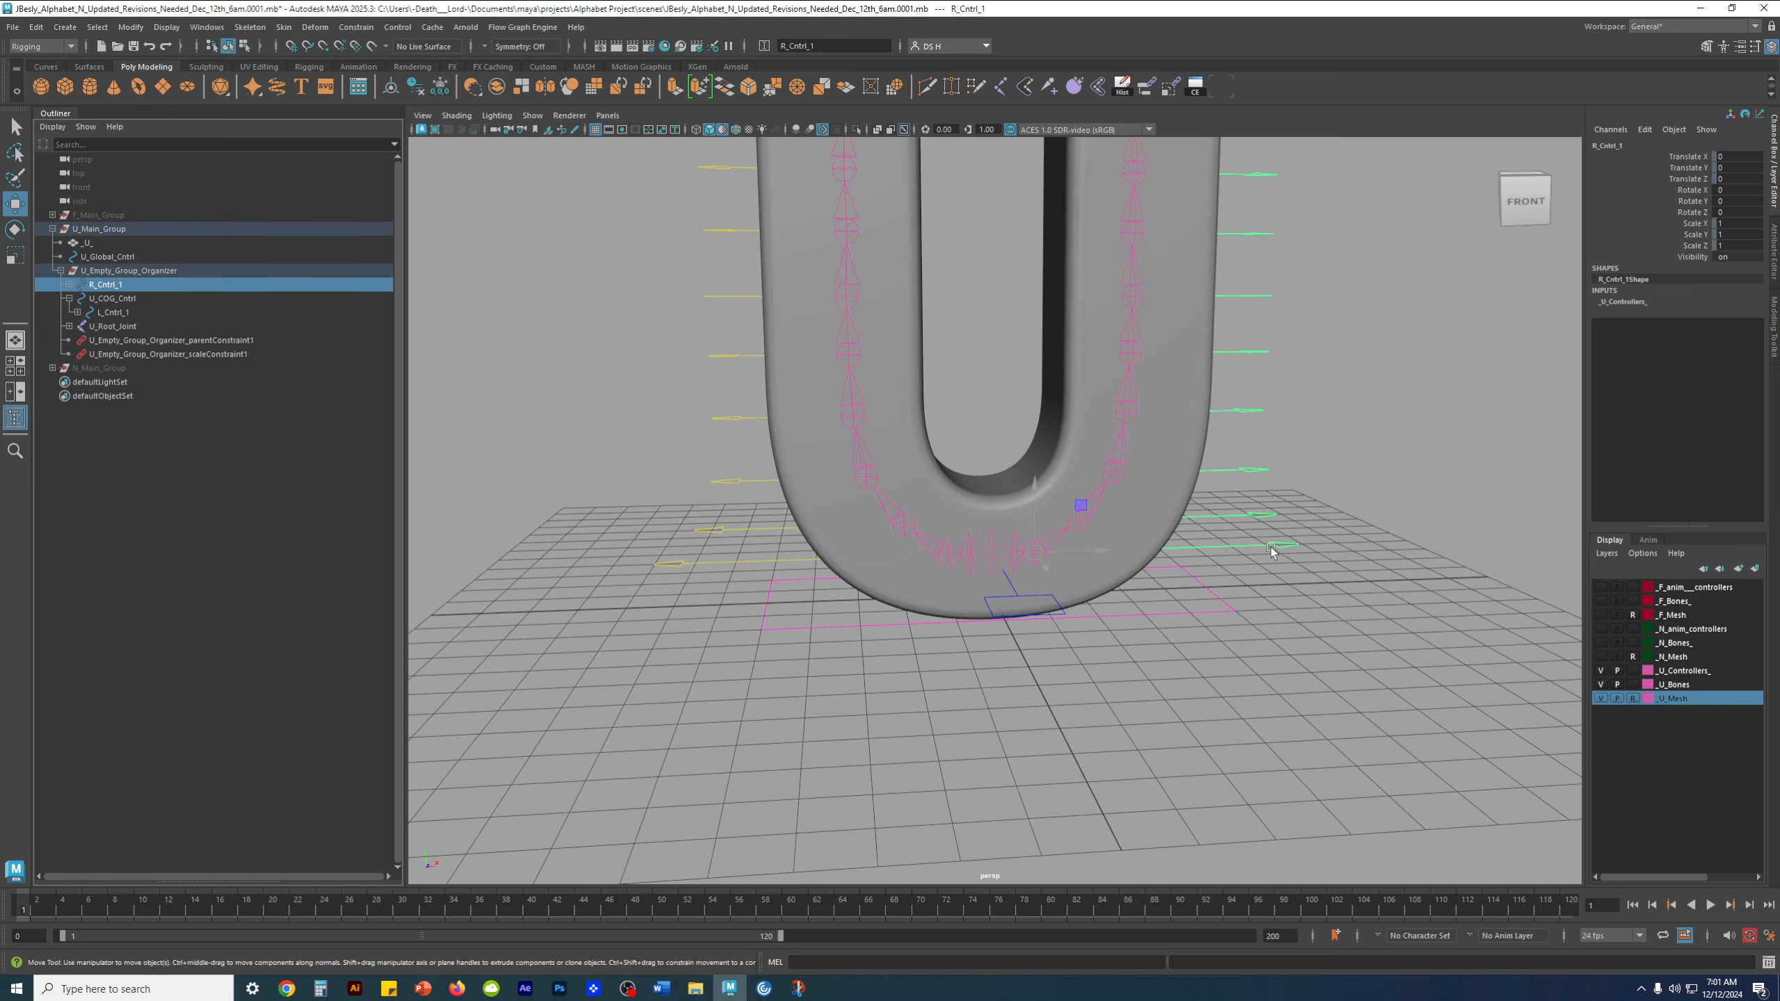
left_click_drag(1154, 589, 1054, 623, "alt")
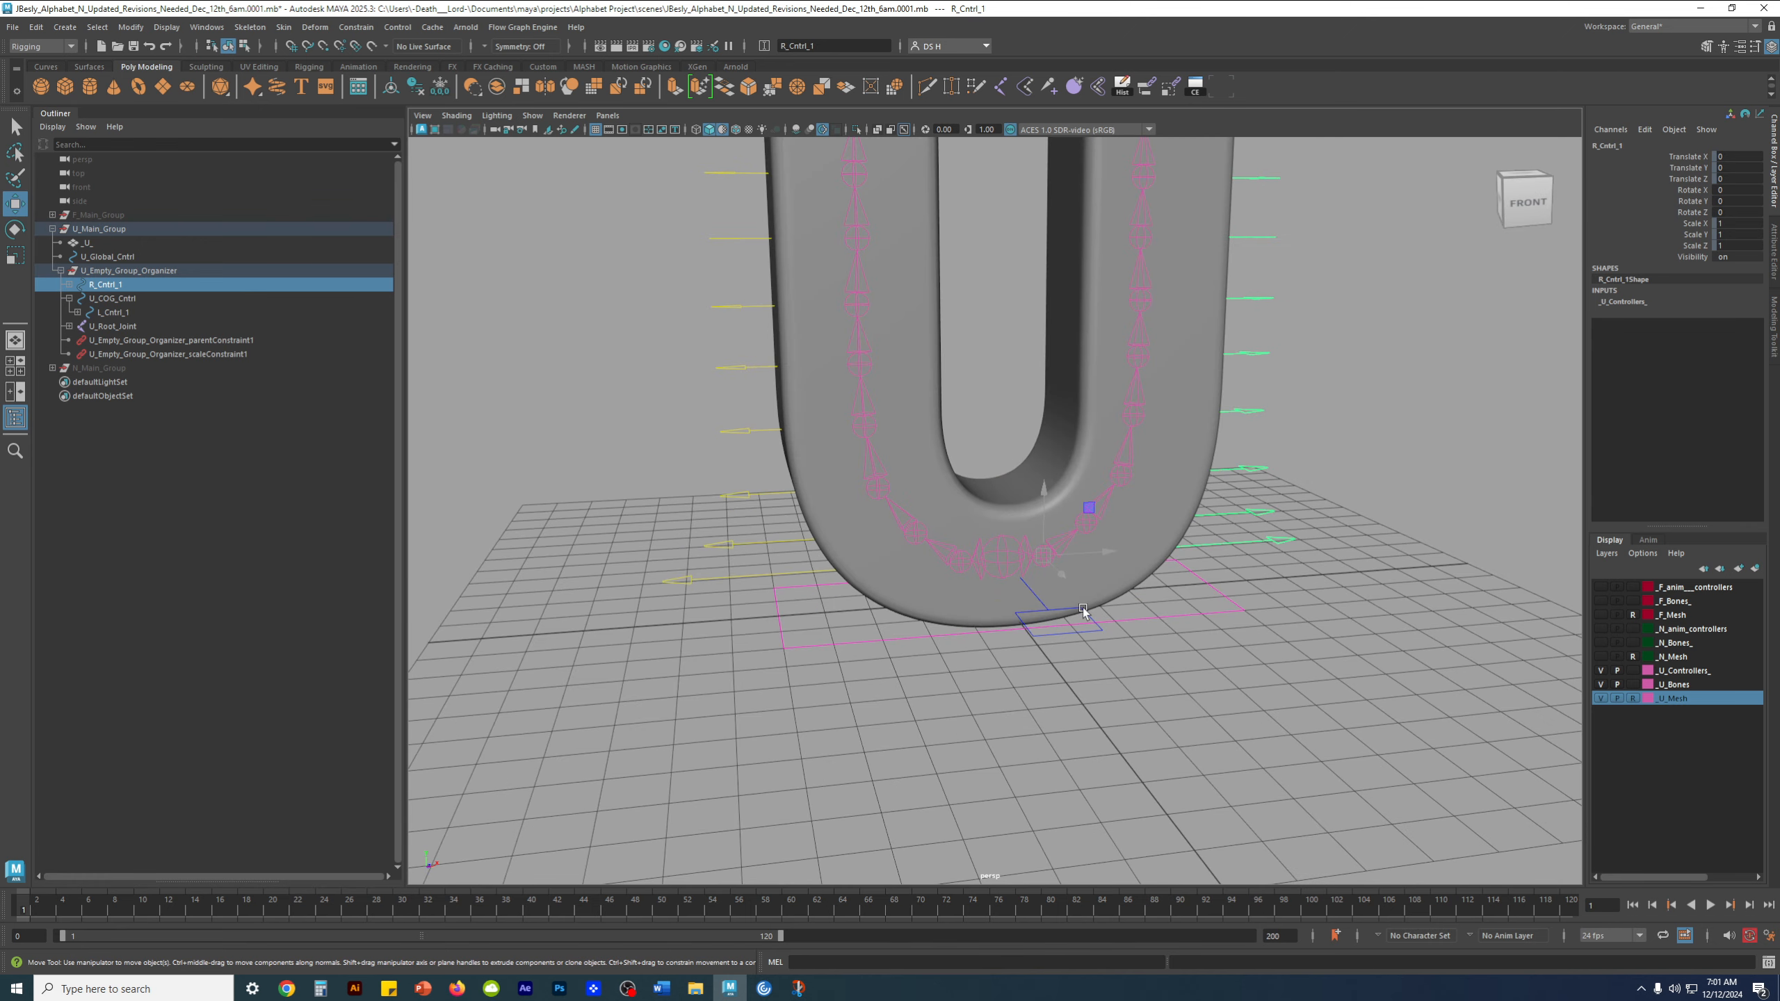
left_click(1083, 610, "shift")
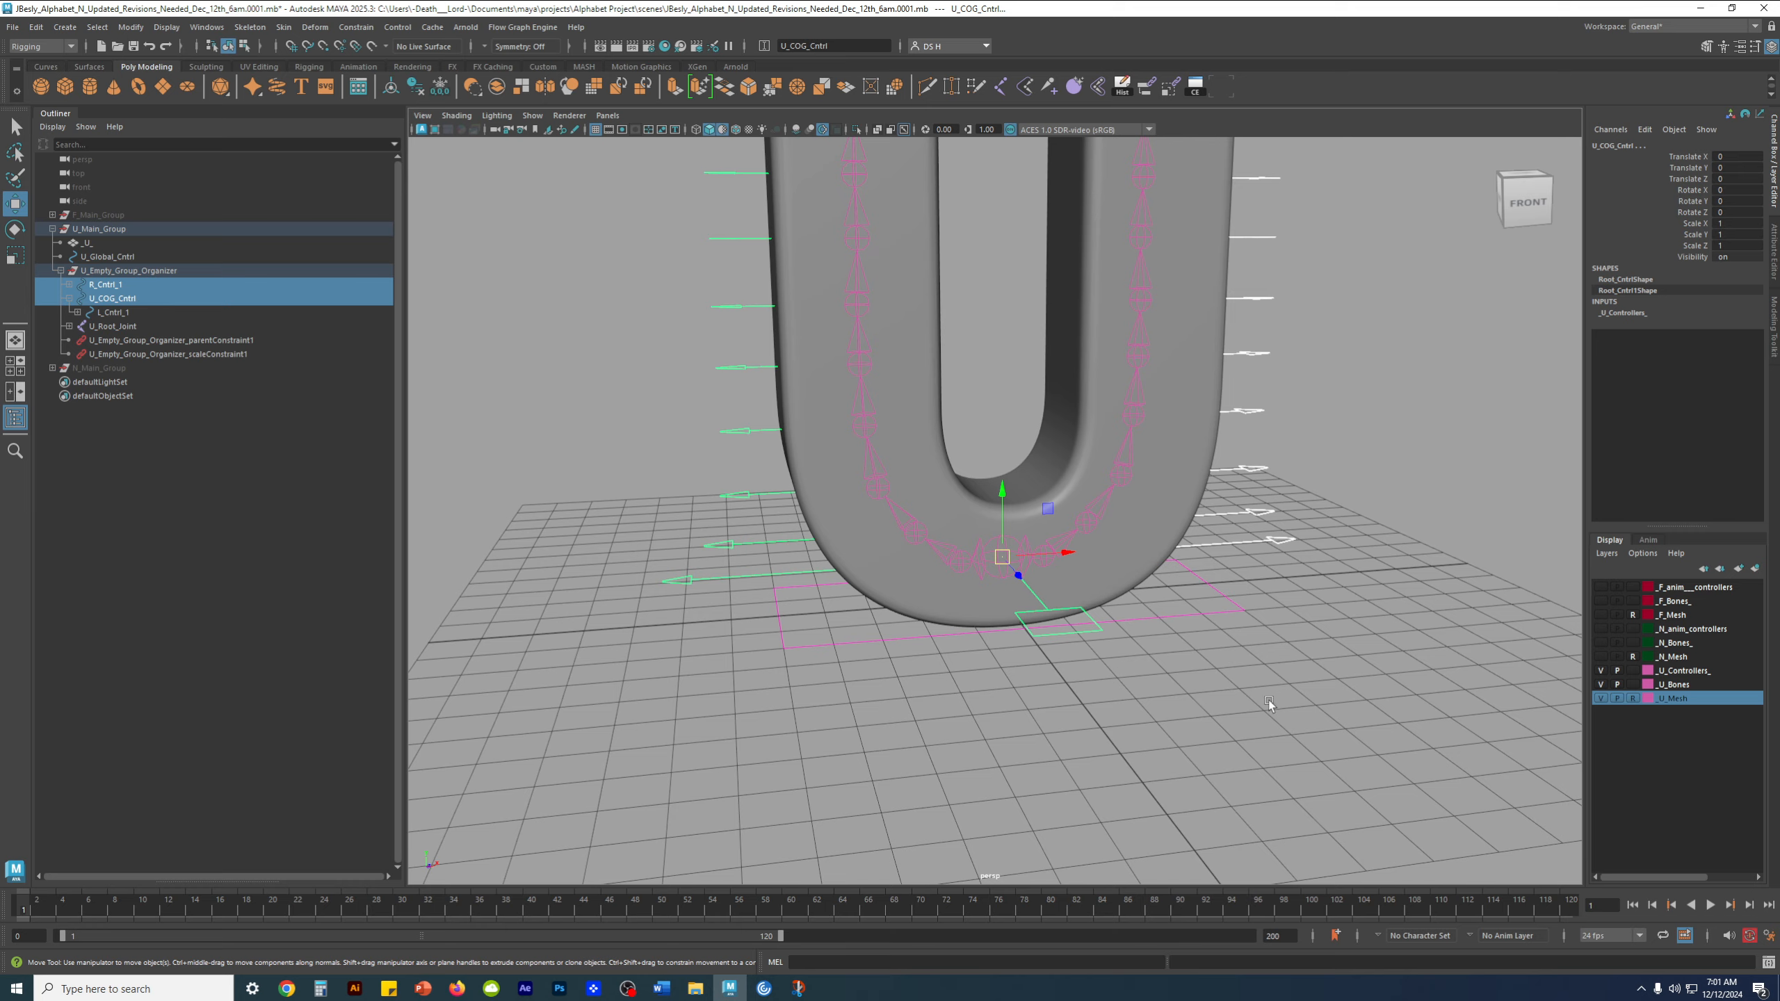
left_click_drag(1268, 701, 1269, 657, "alt")
key("p")
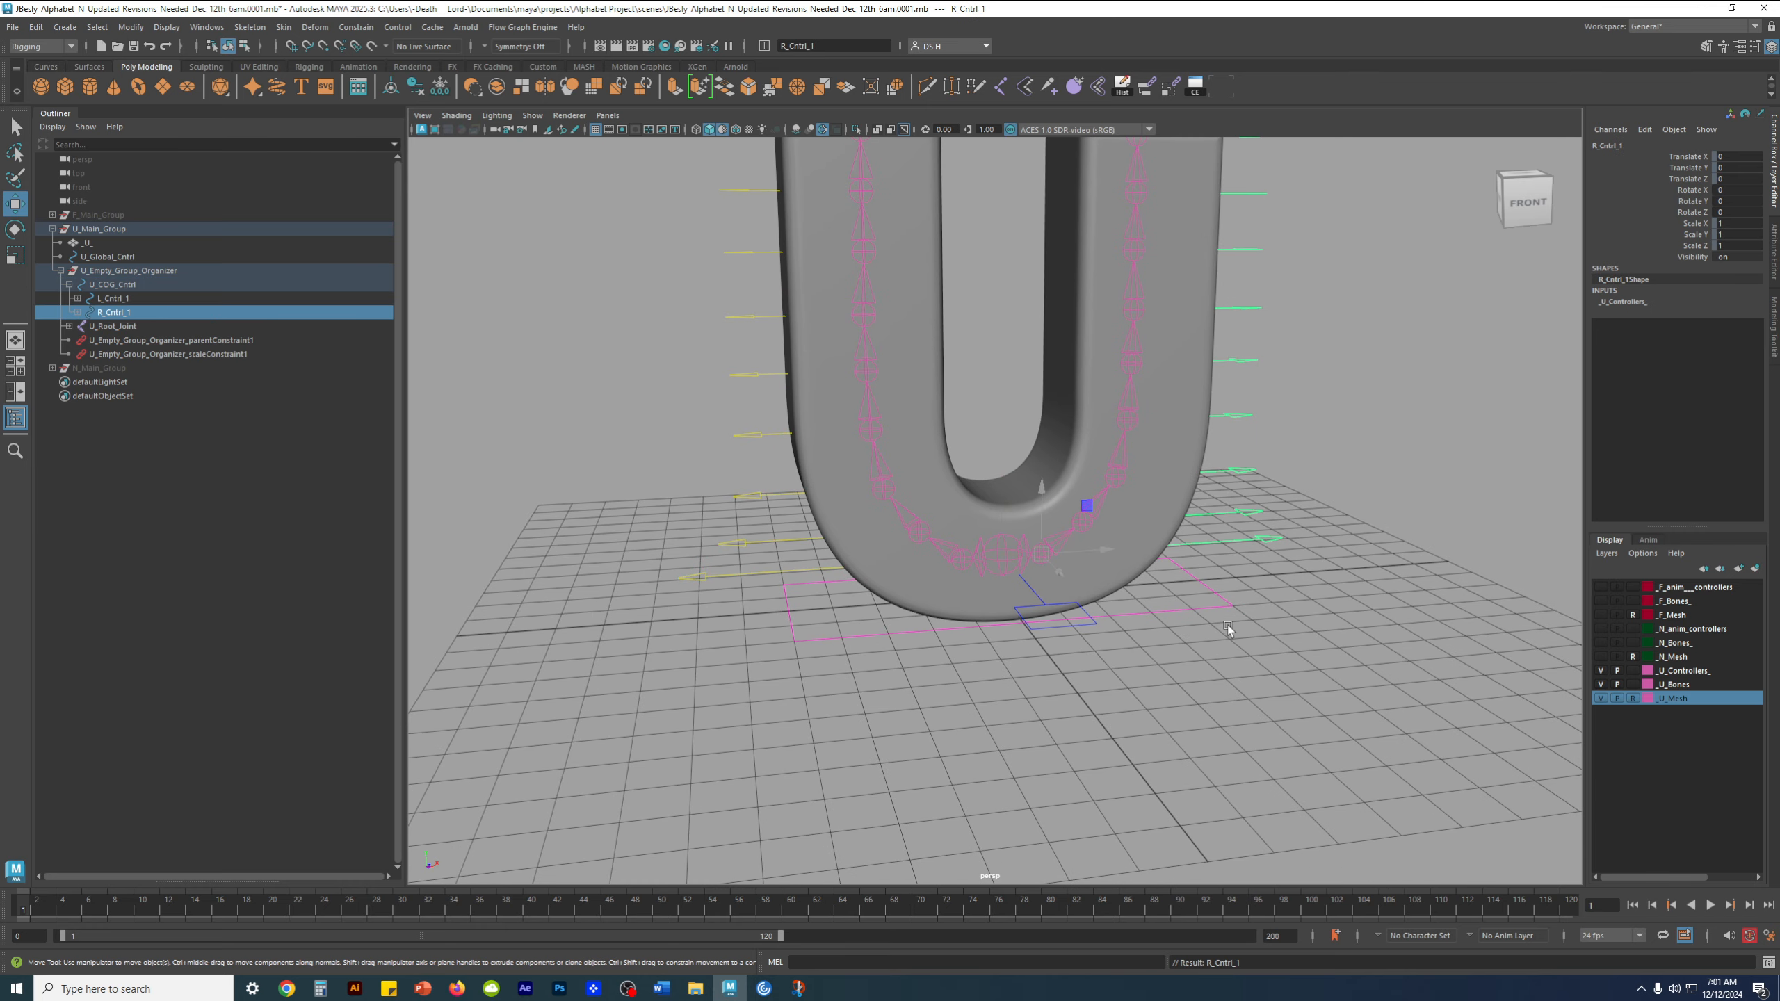
Examine U_COG_Cntrl and U_Global_Cntrl in turn to check which parts of the U rig each one governs
left_click(112, 284)
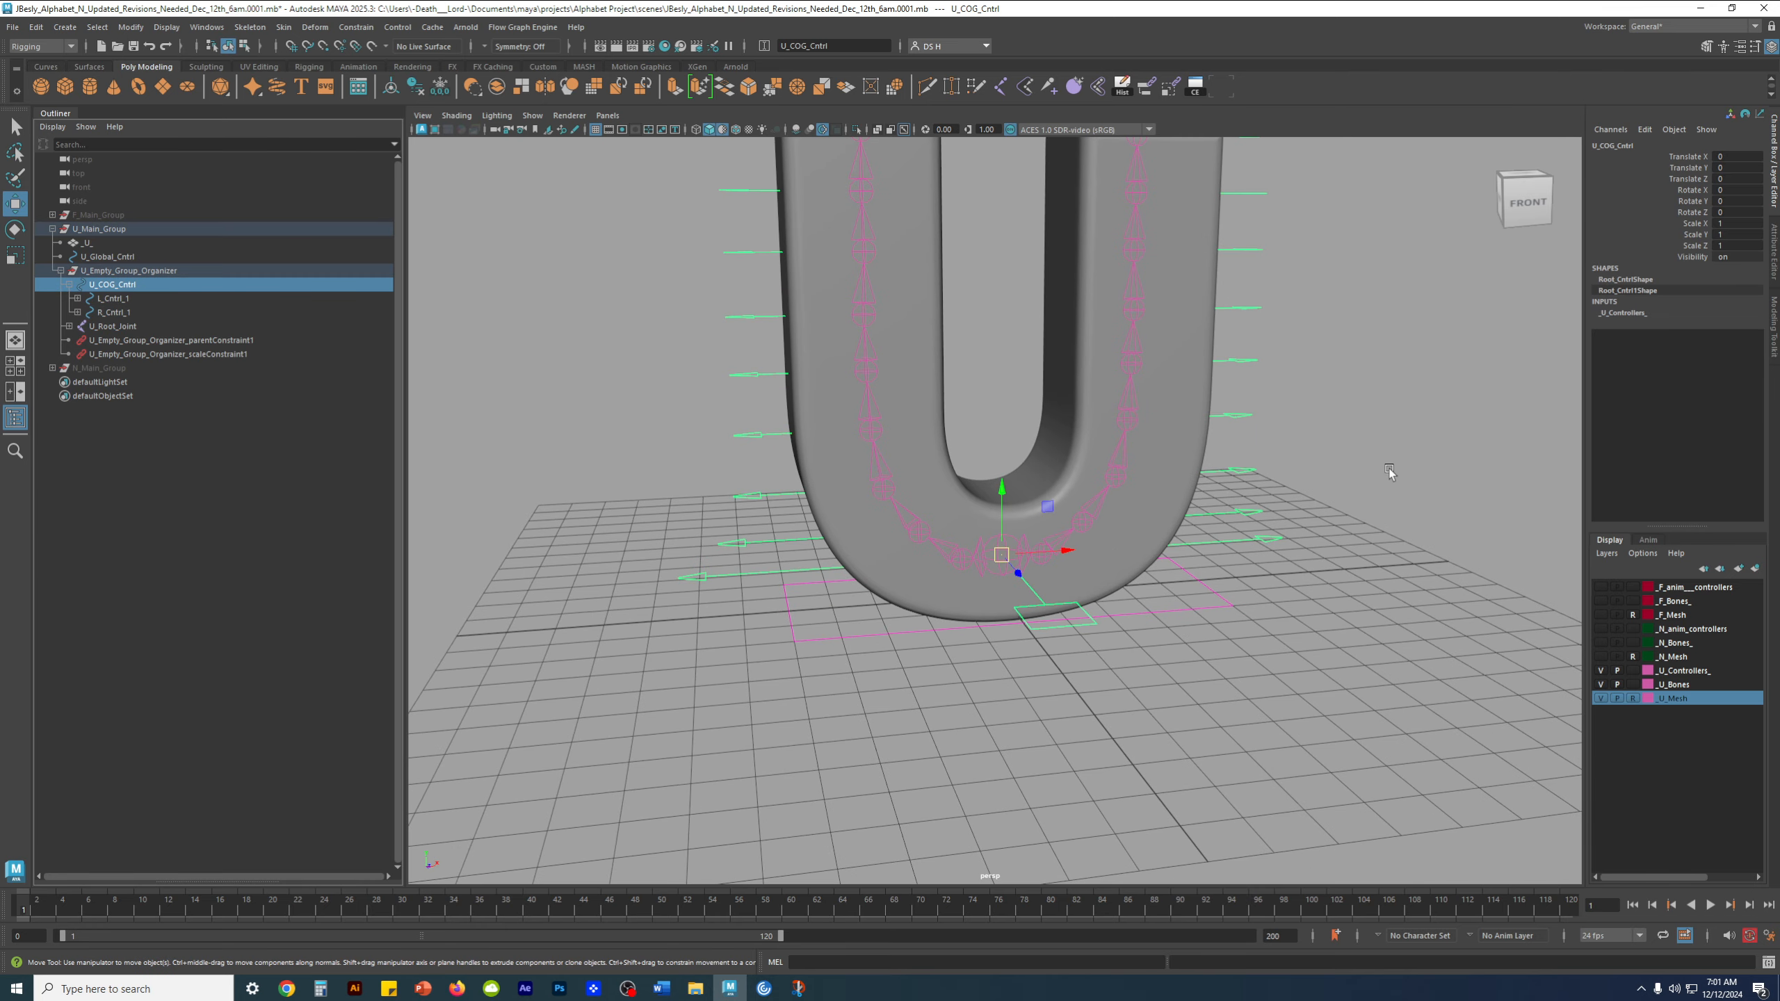
key("f")
left_click(1298, 629)
mouse_move(1181, 591)
left_mouse_down("alt")
mouse_move(1112, 587)
mouse_move(1158, 606)
left_mouse_up("alt")
left_click(1151, 598)
left_click_drag(1014, 554, 1026, 546, "alt")
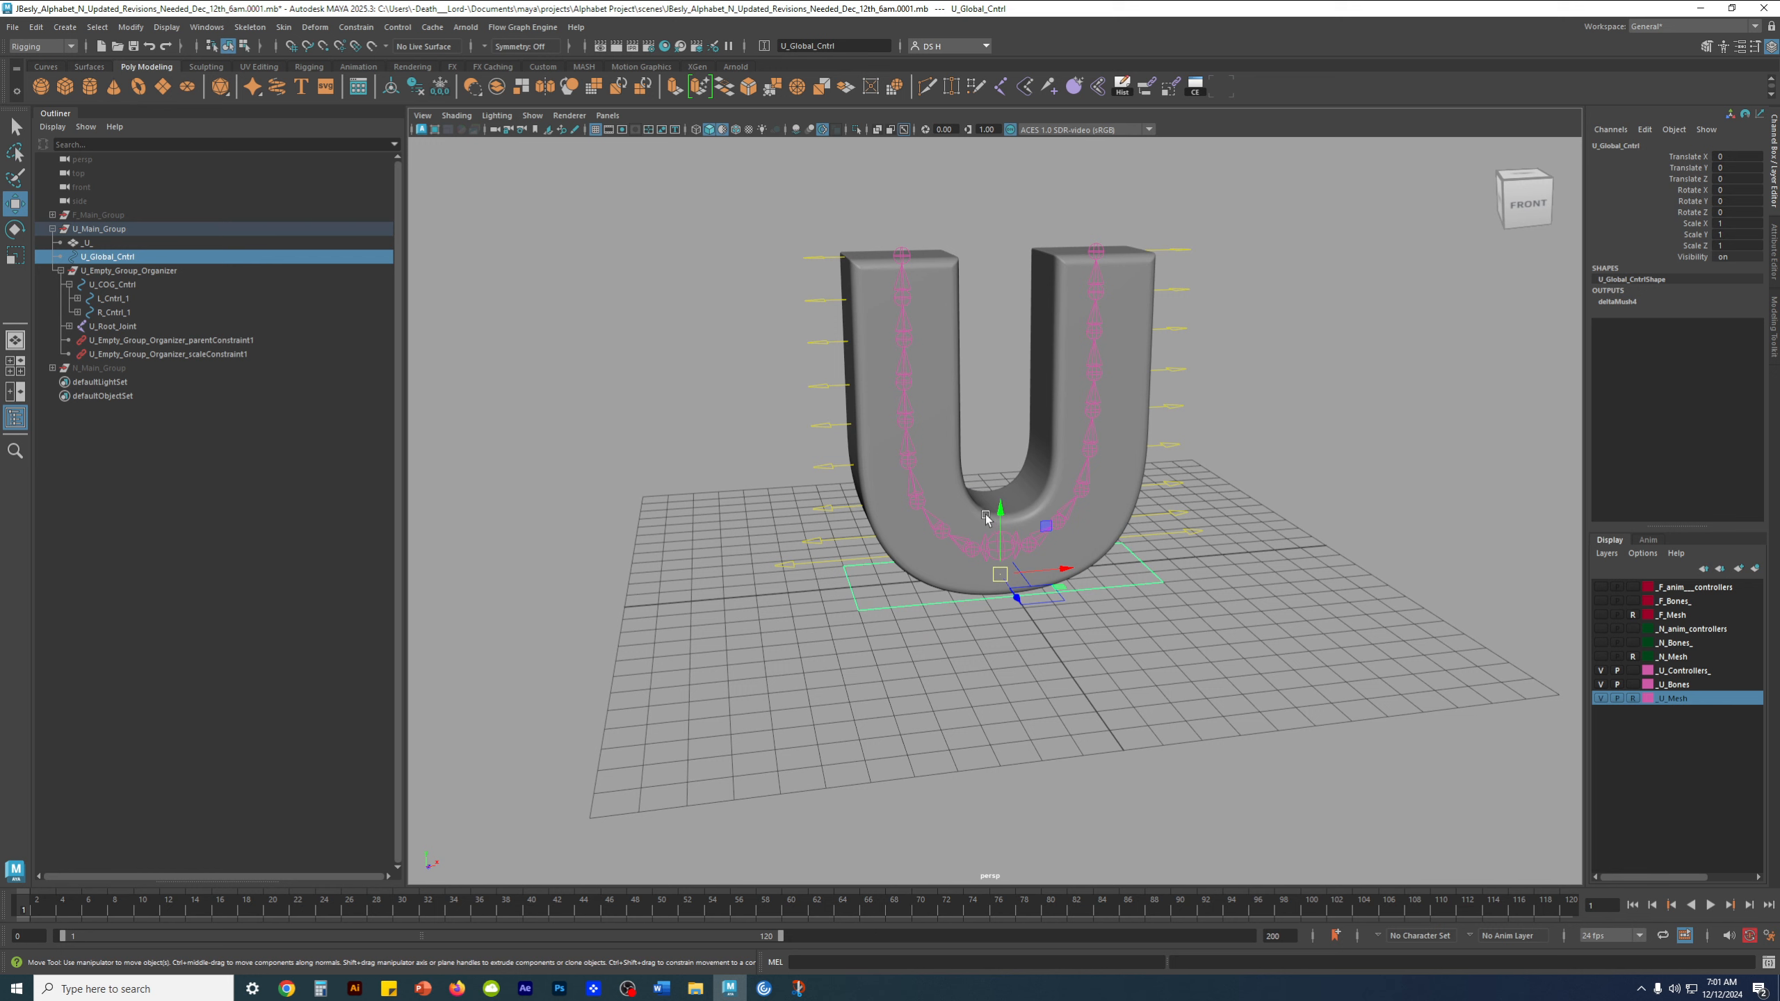
key("r")
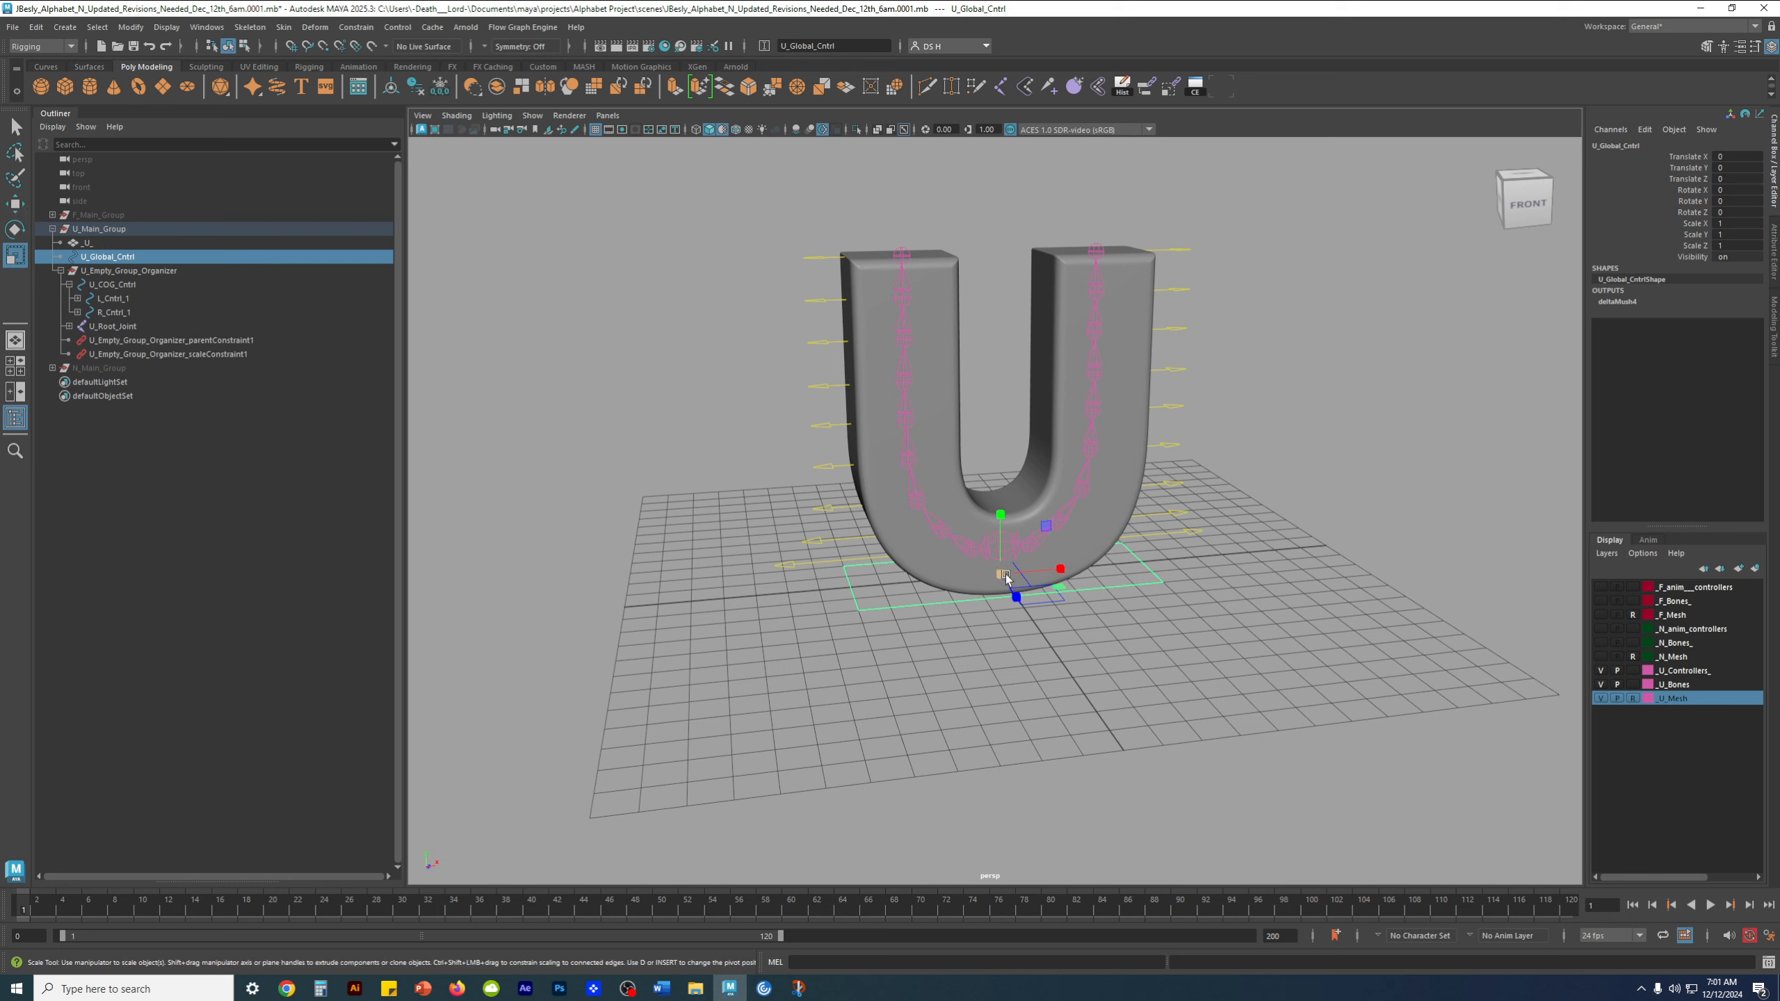
key("alt")
left_click(1079, 639)
left_click(1041, 599)
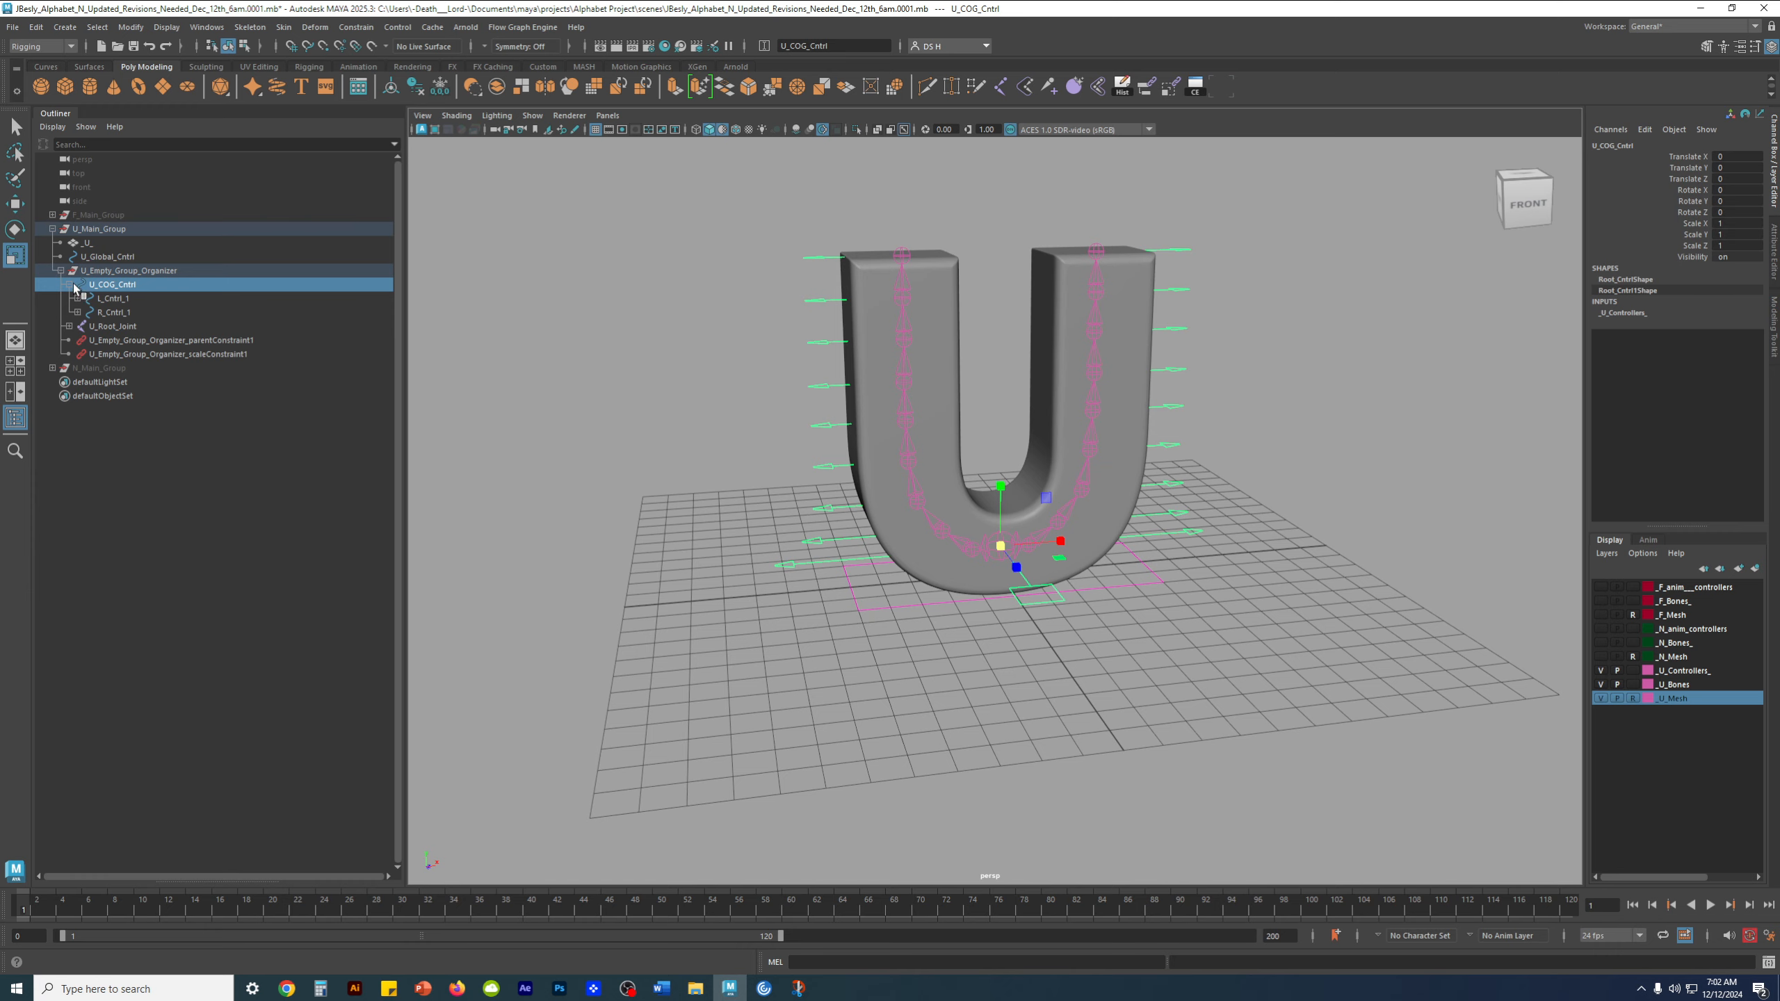
scroll(1096, 548, "up", 5)
key("w")
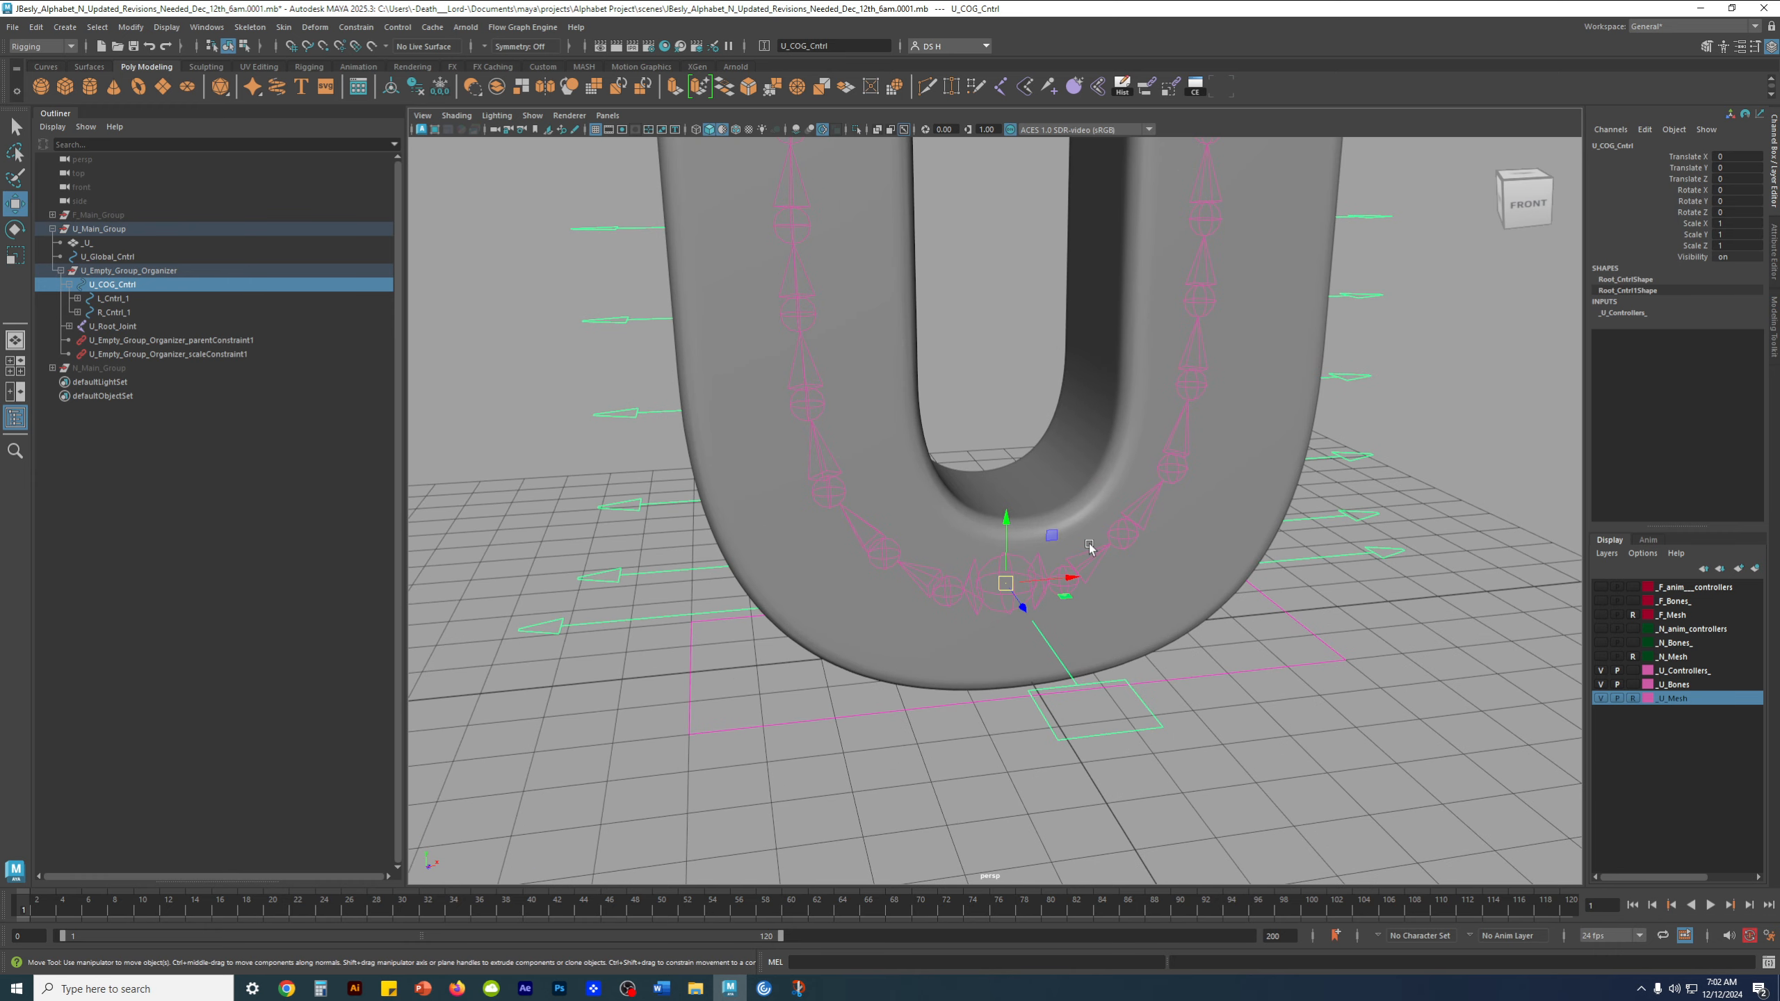
left_click(1266, 723)
left_click(1122, 713)
left_click(1222, 742)
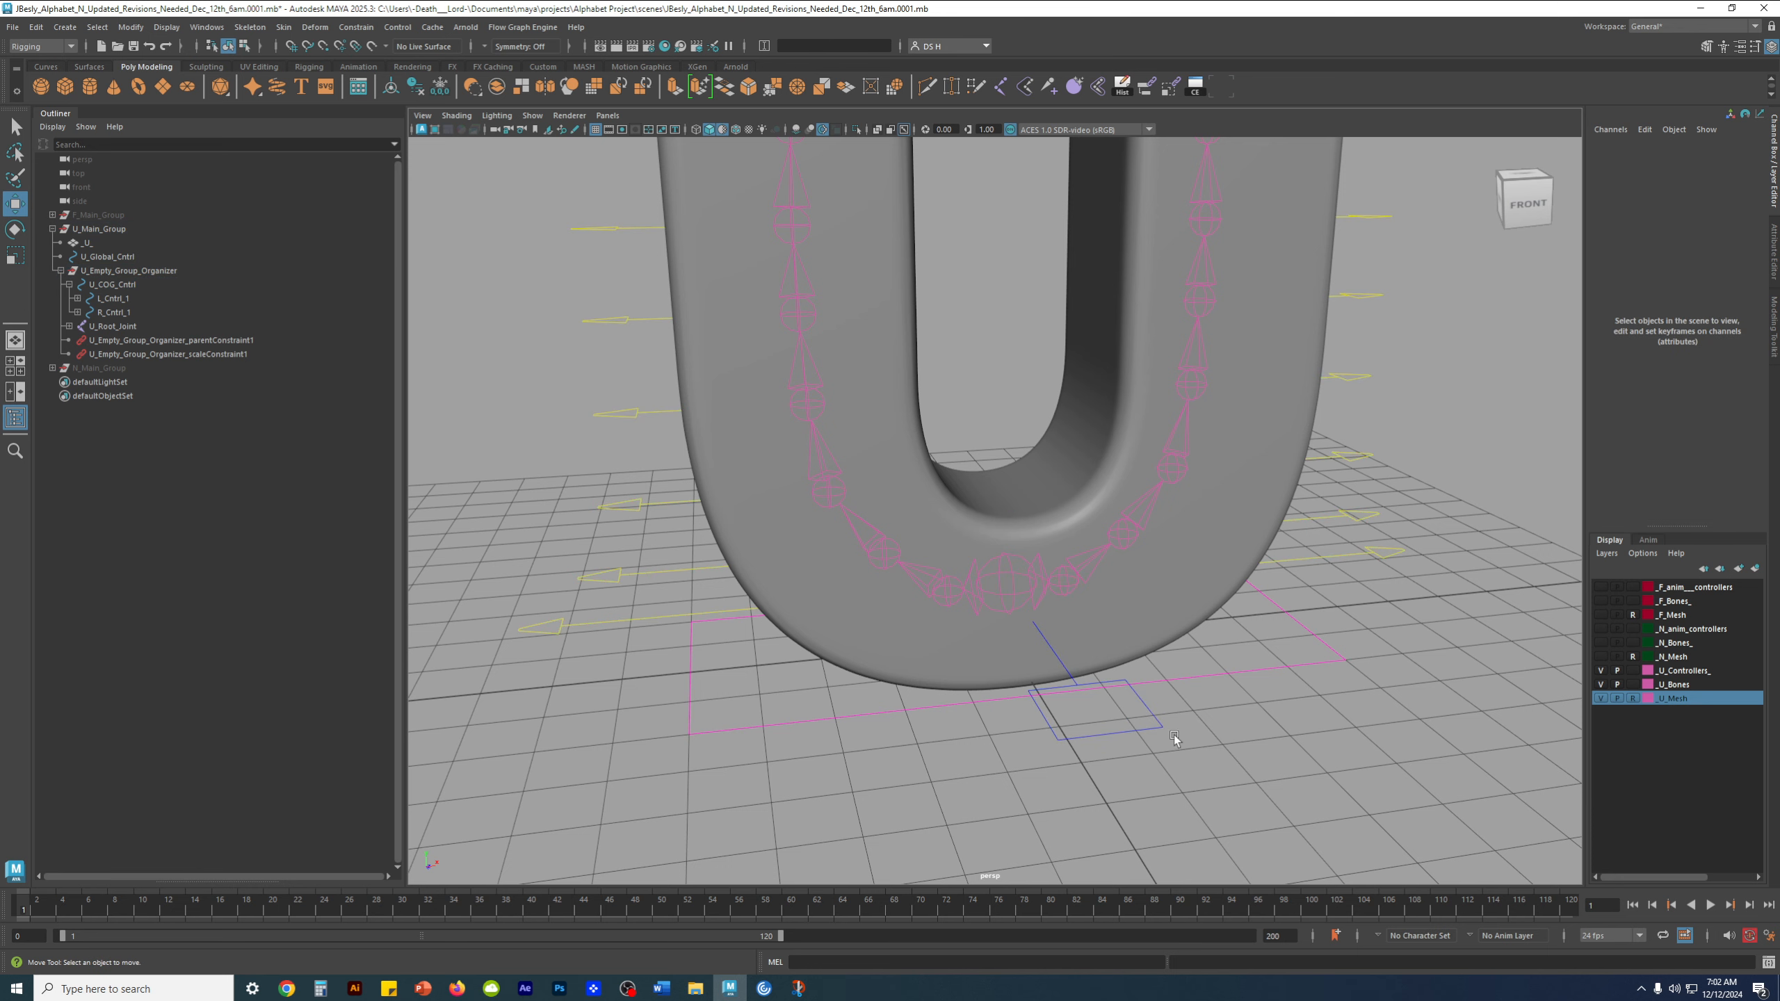
Apply a parent constraint from U_COG_Cntrl to U_Root_Joint, with the control as the driver
left_click(1158, 725)
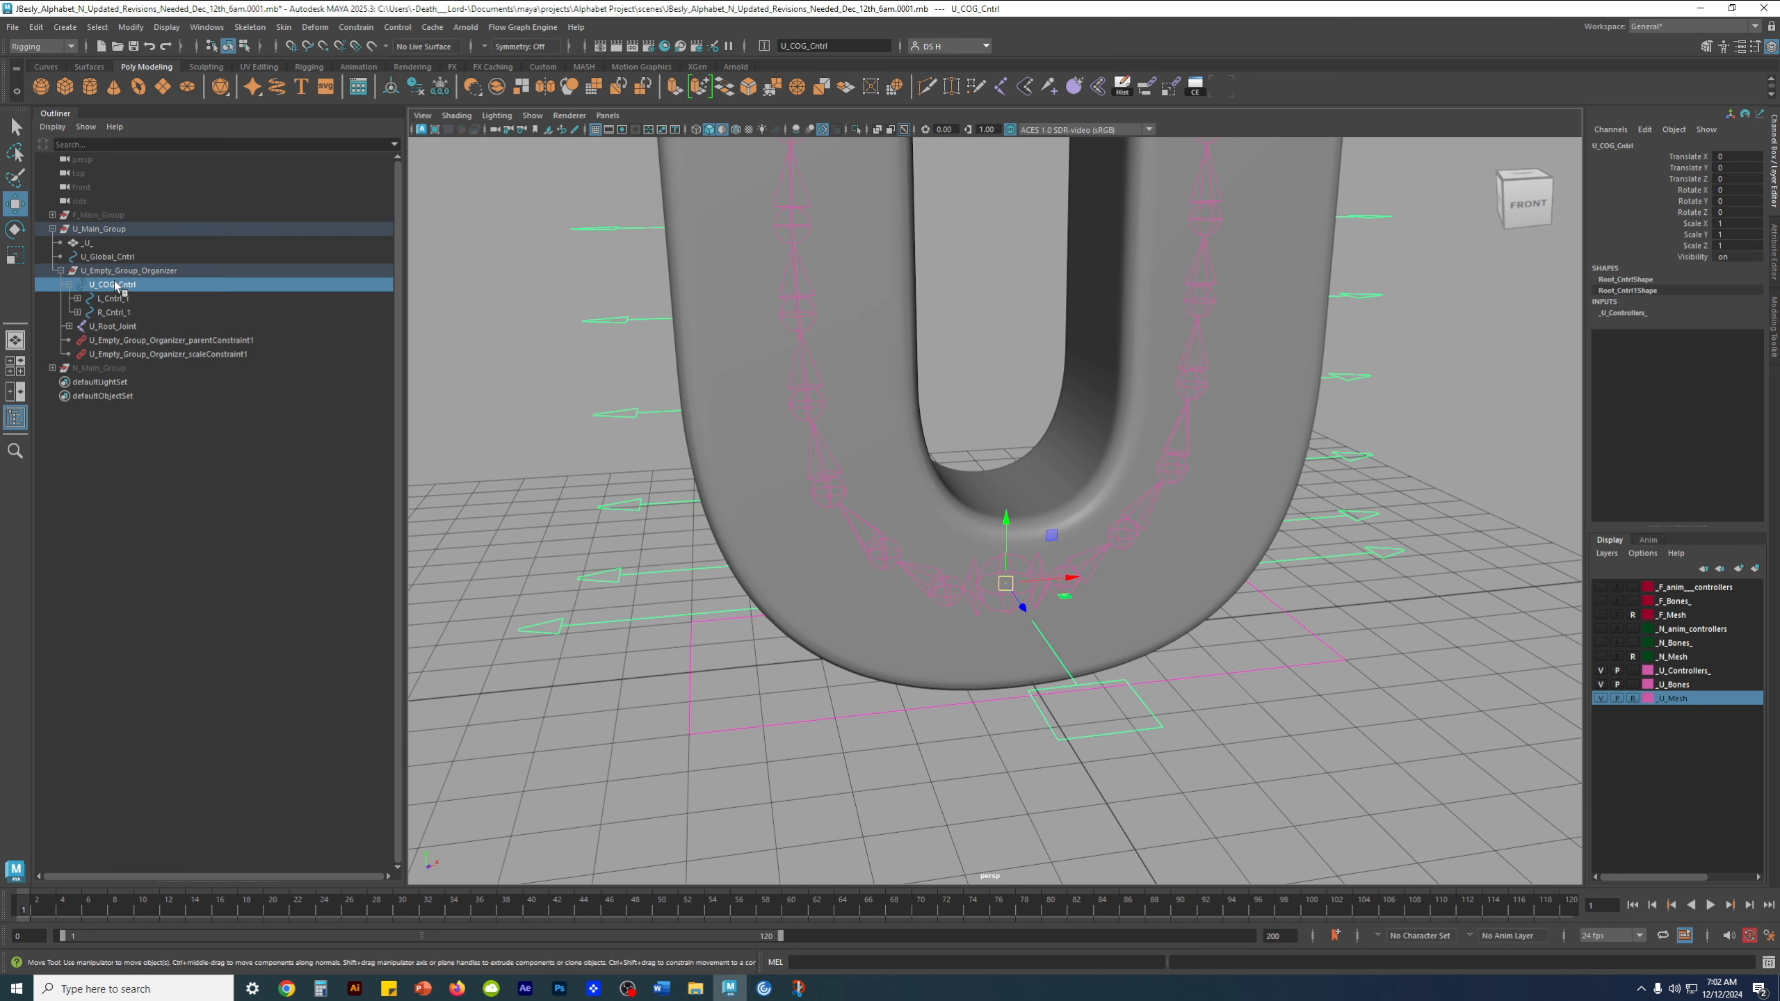
scroll(1013, 585, "up", 2)
scroll(1014, 584, "up", 1)
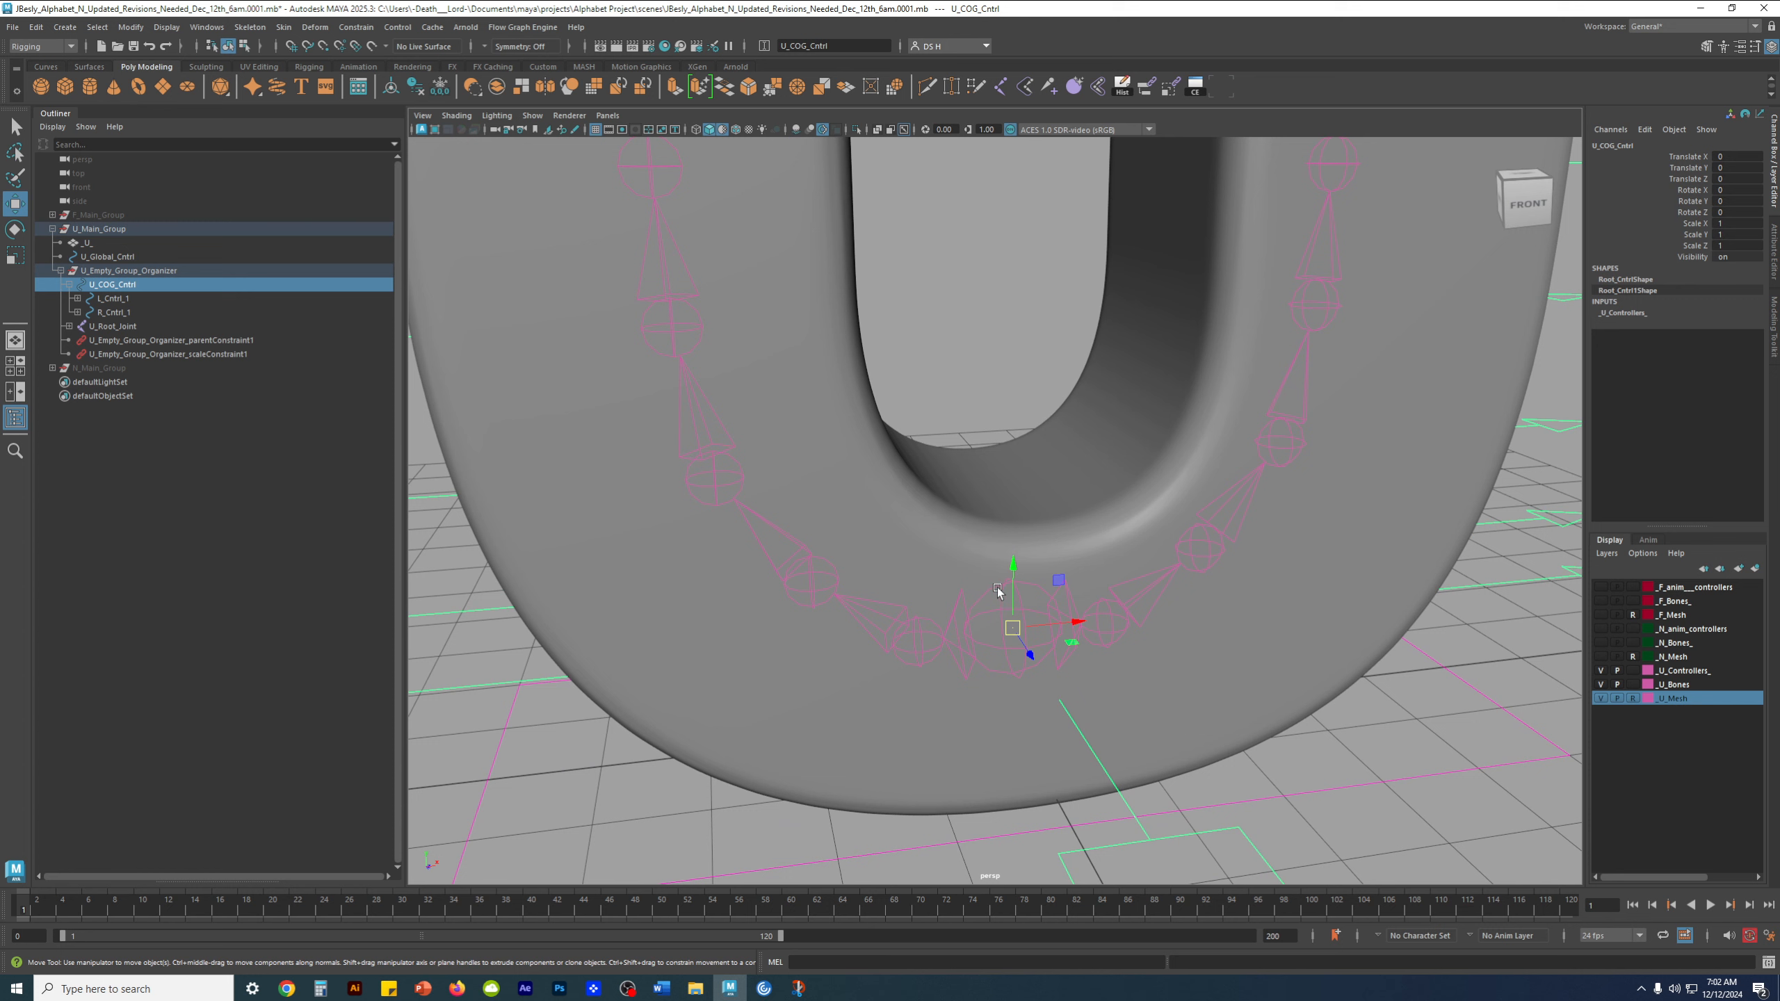
left_click(132, 327, "ctrl")
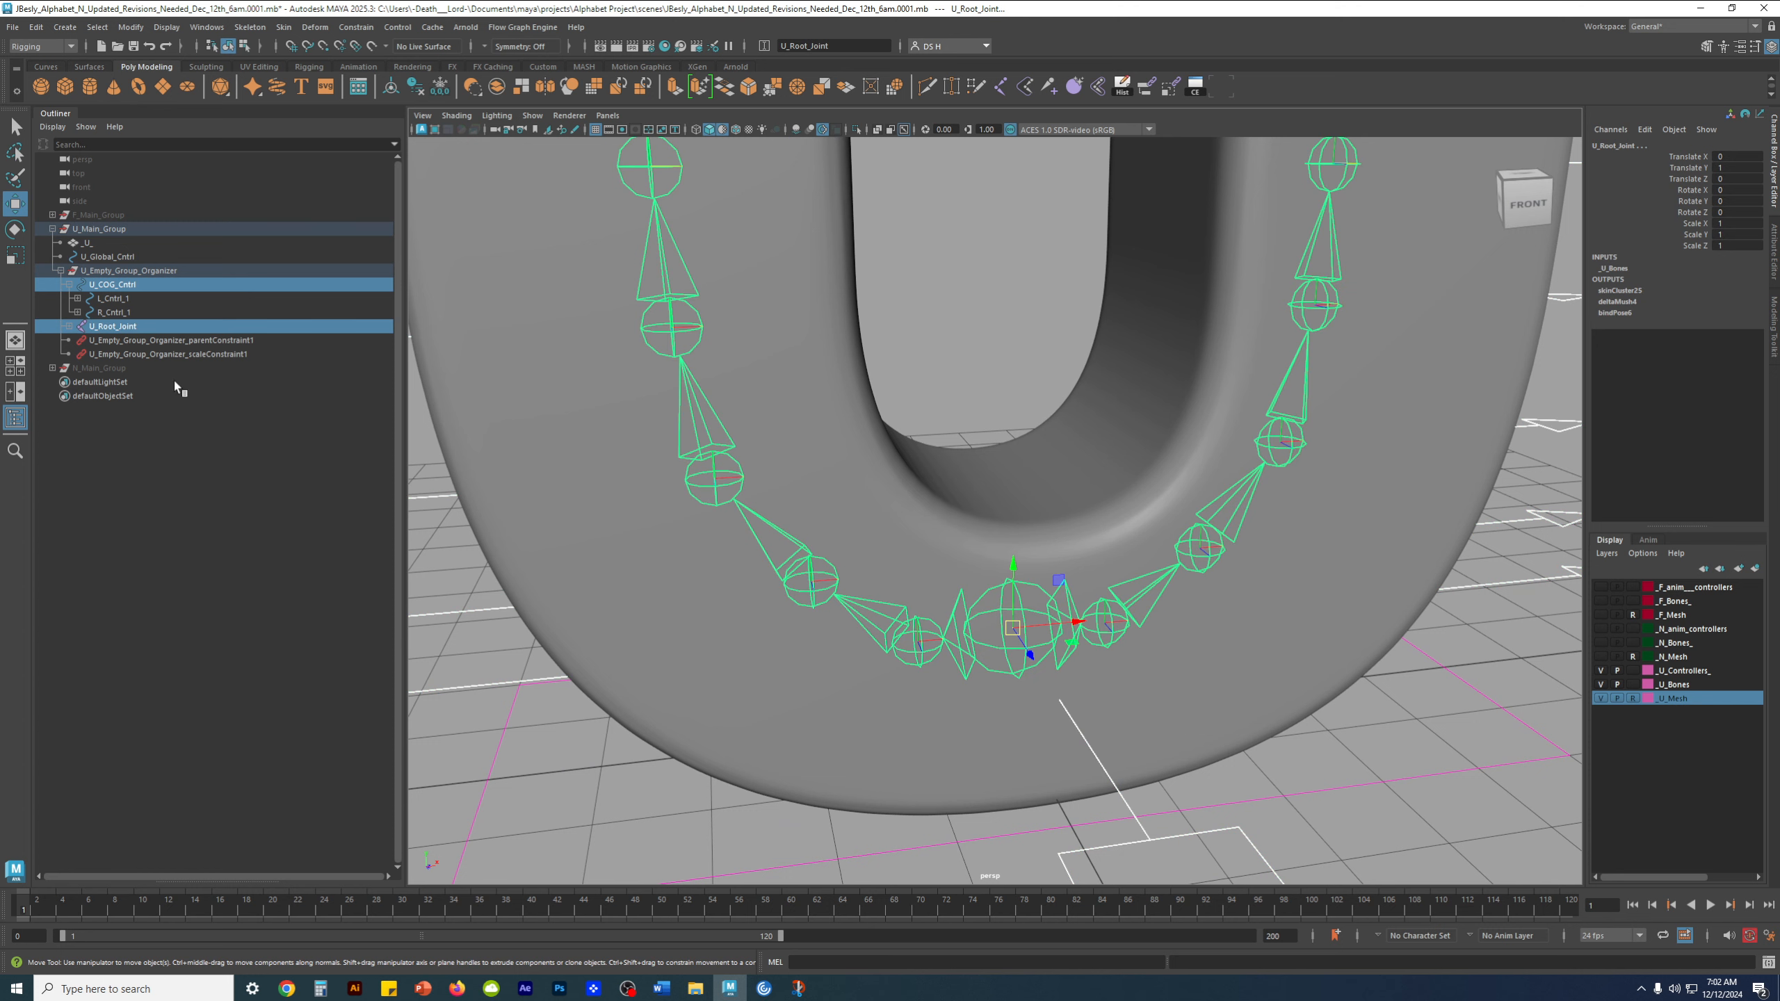
left_click(69, 326, "shift")
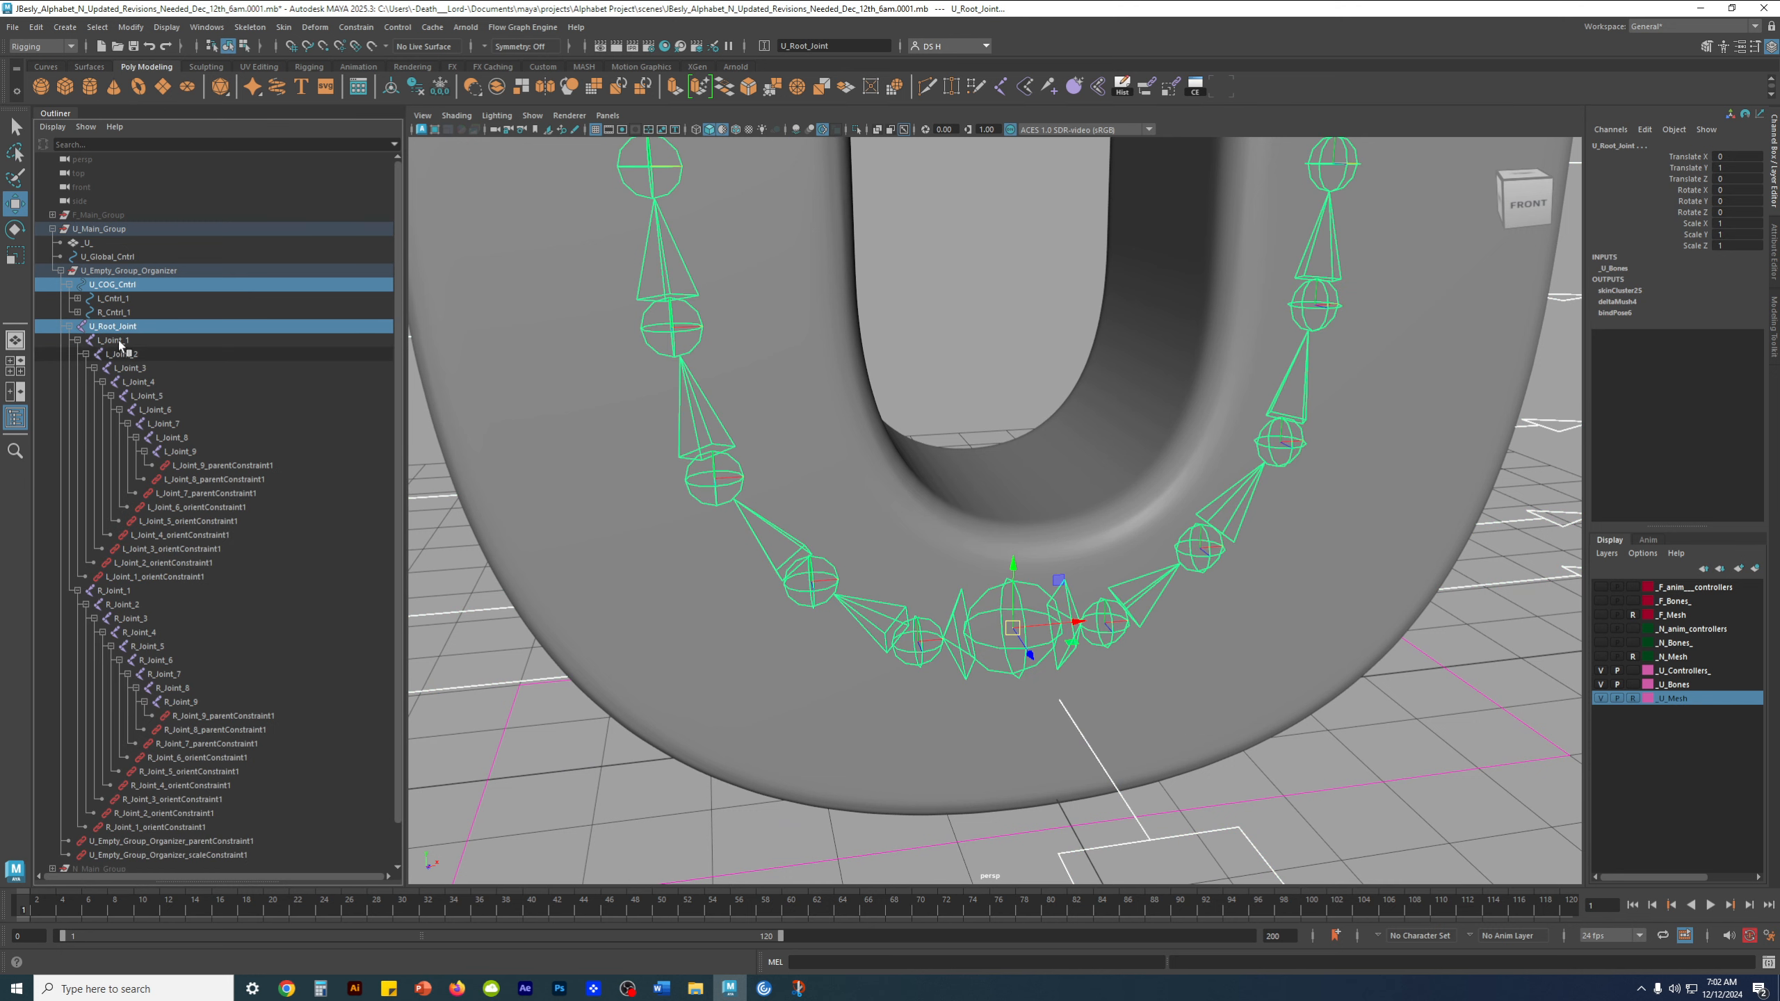
scroll(180, 690, "down", 1)
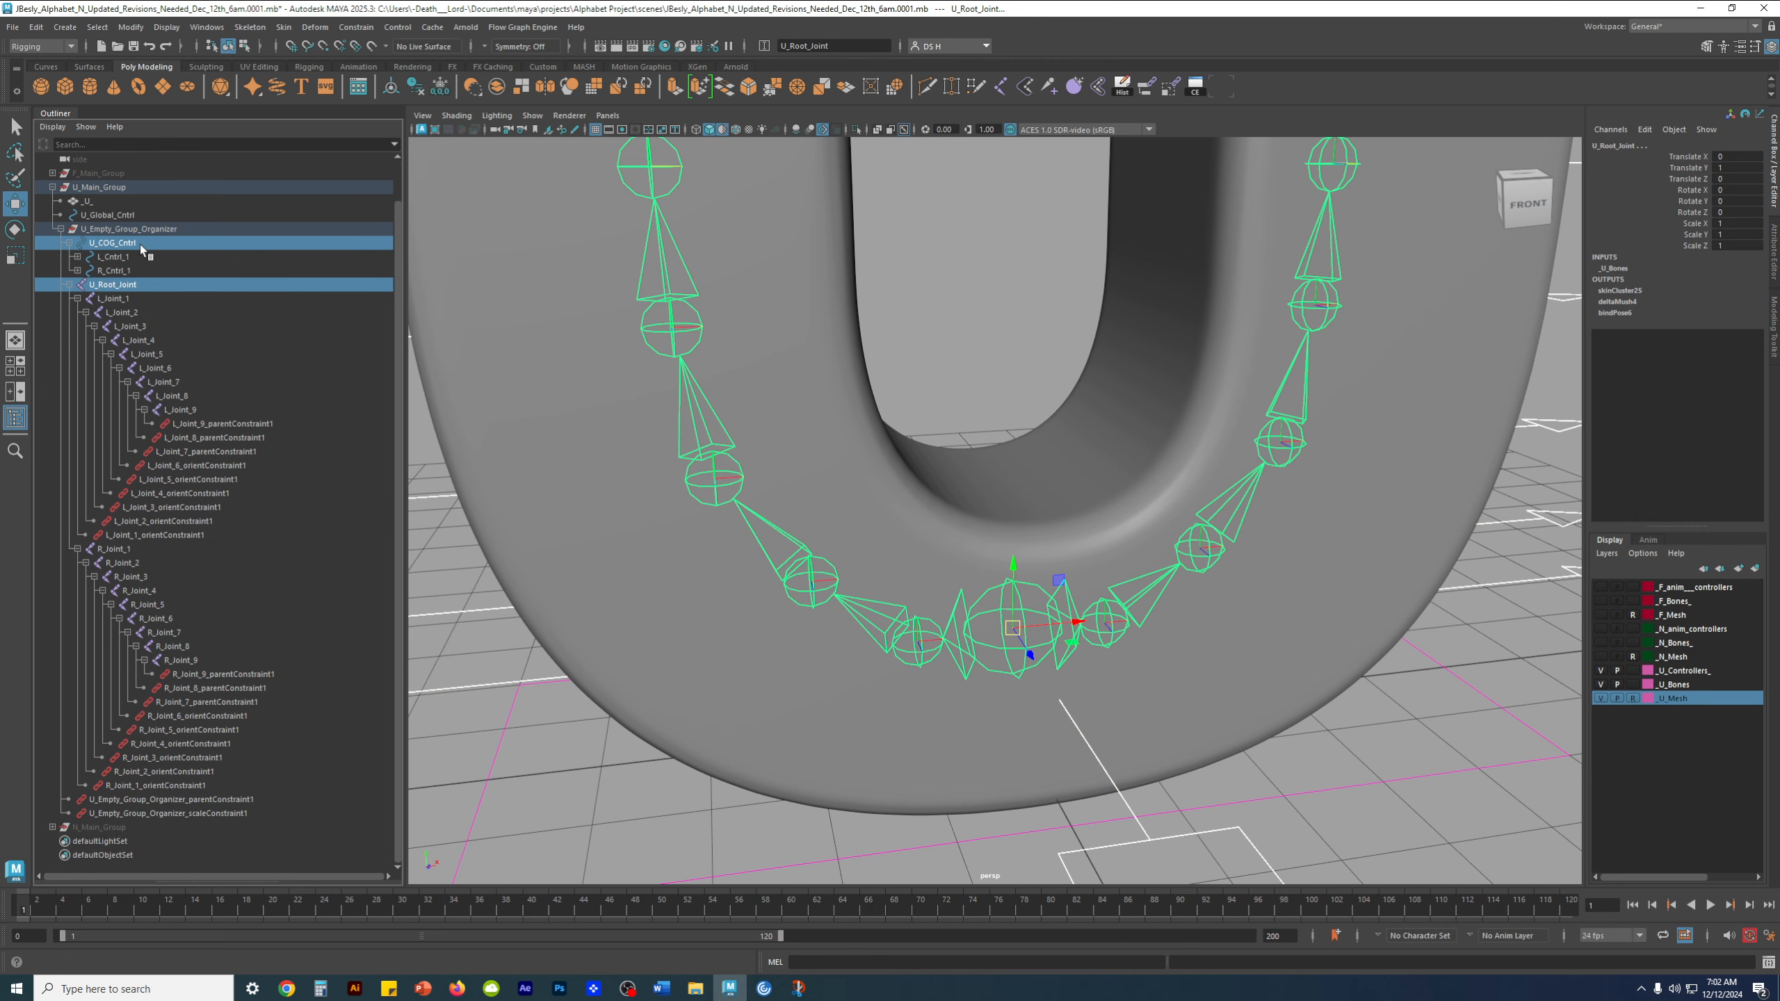
scroll(995, 524, "down", 8)
middle_click_drag(1037, 506, 1037, 508, "alt")
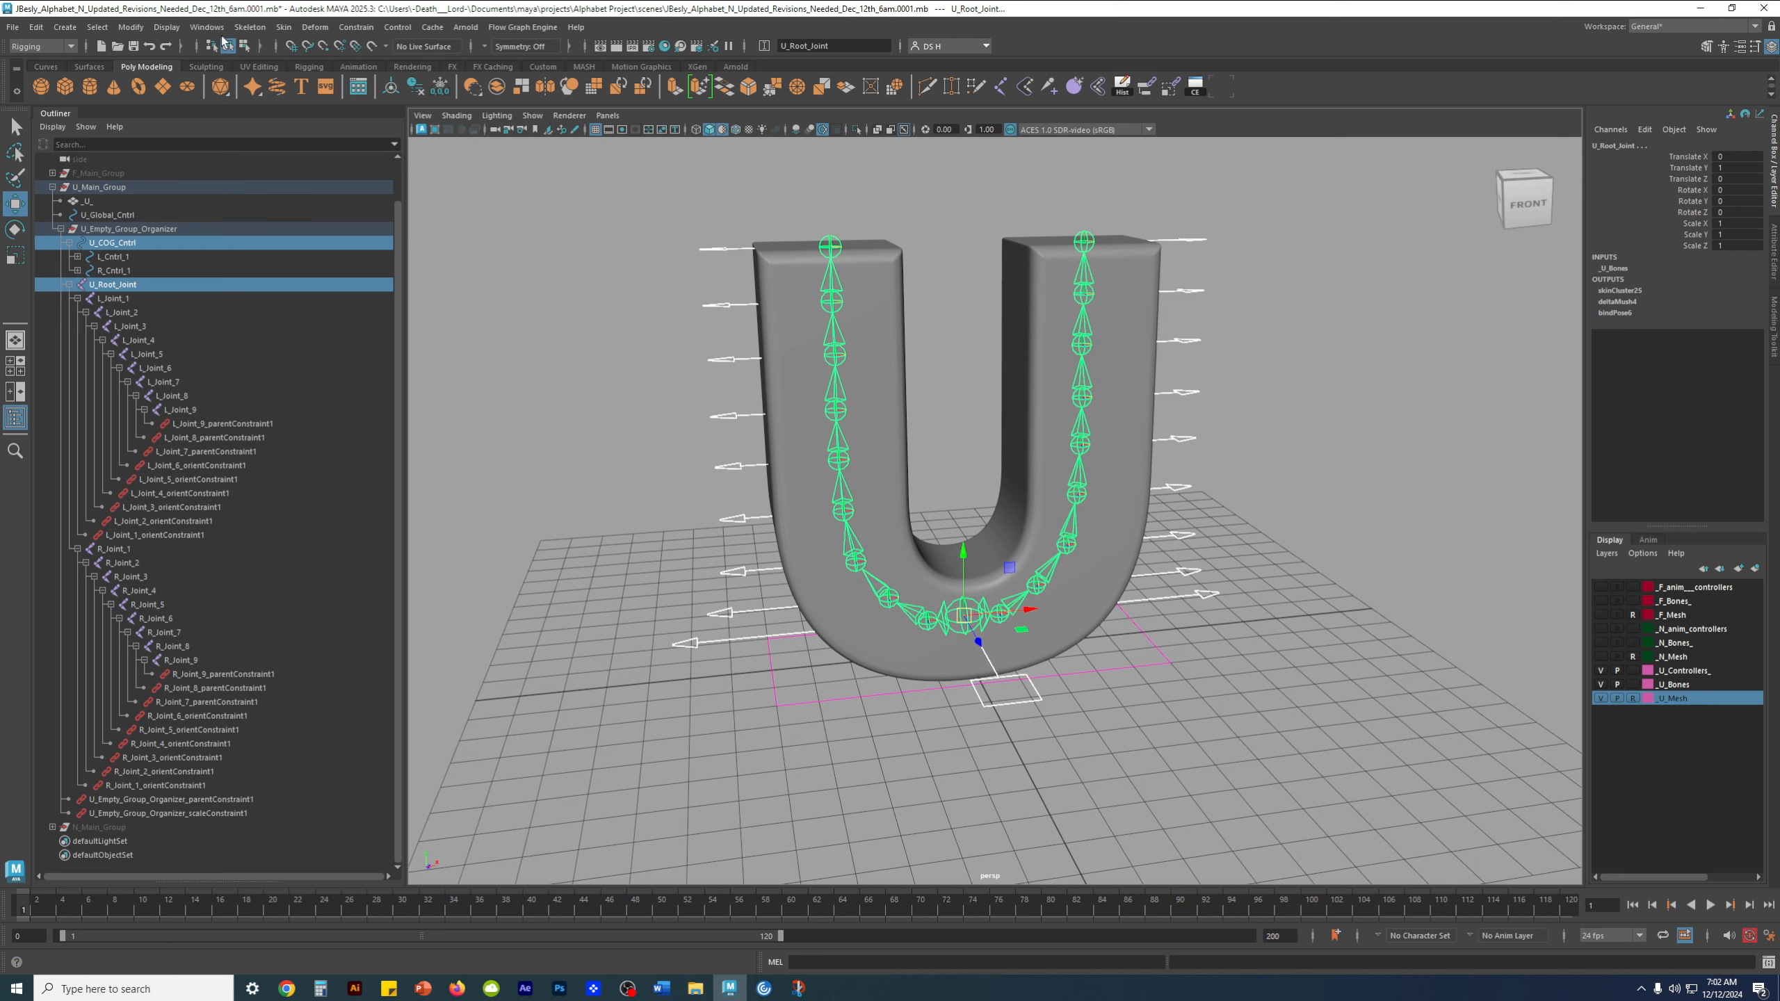
left_click(355, 27)
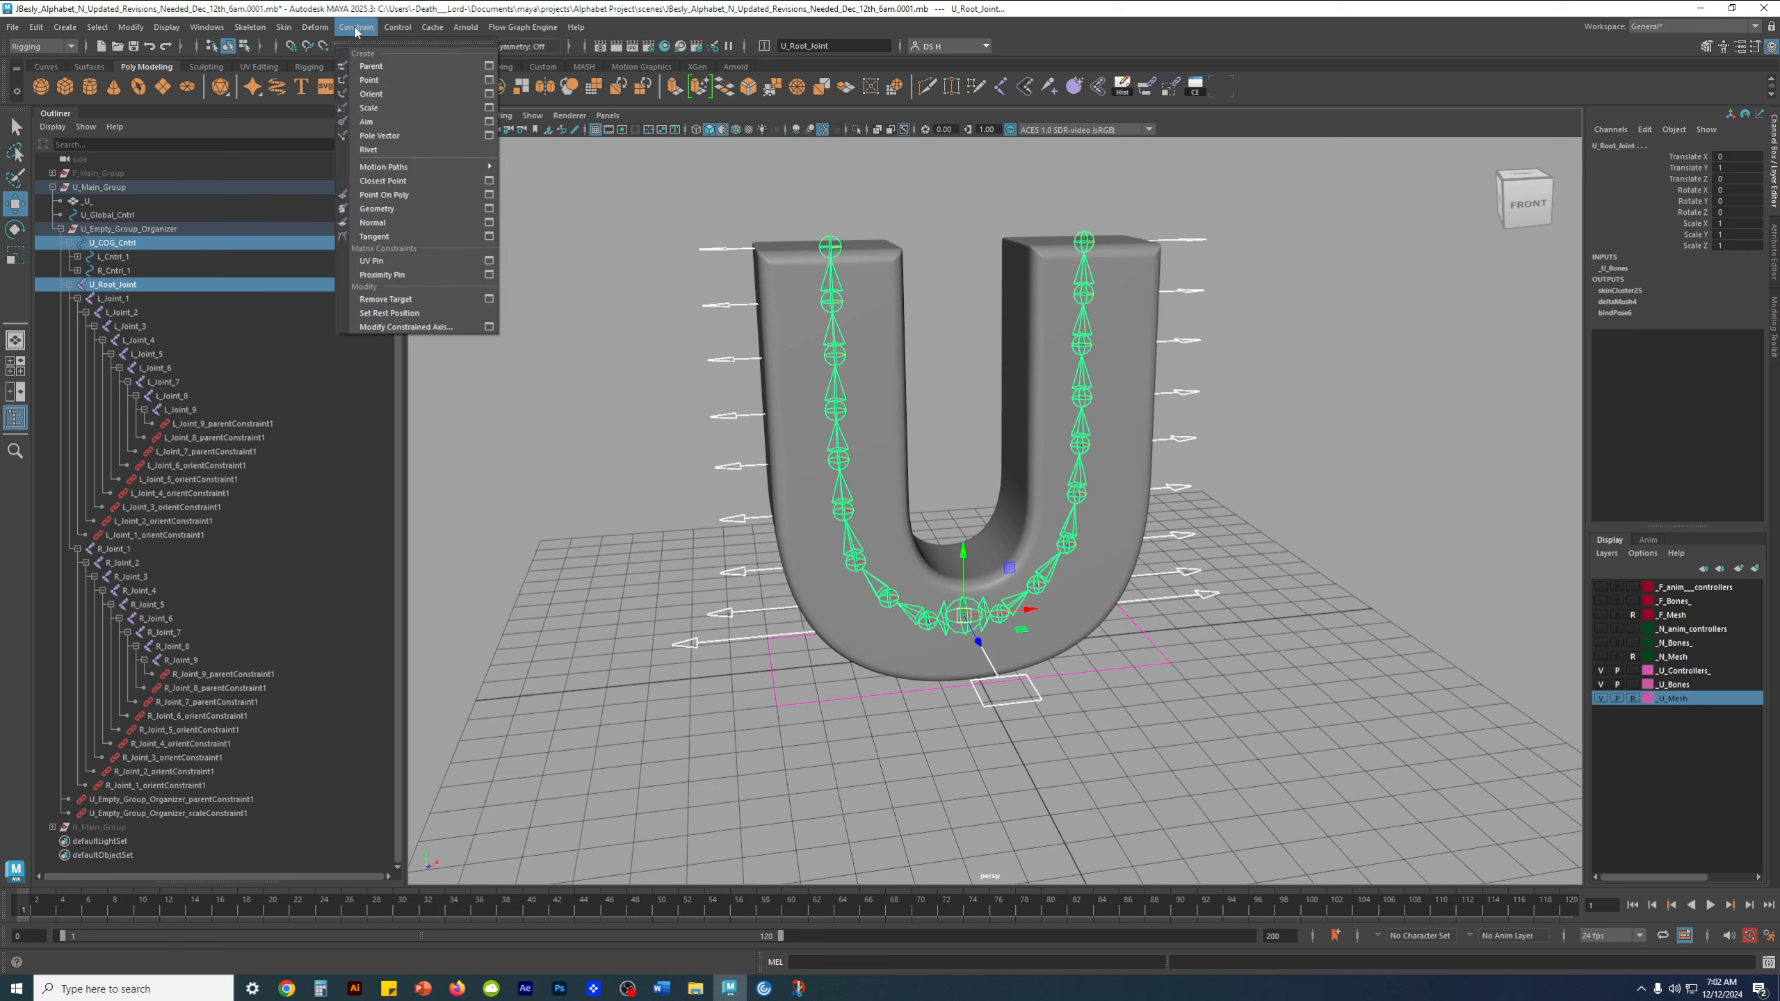
left_click(376, 67)
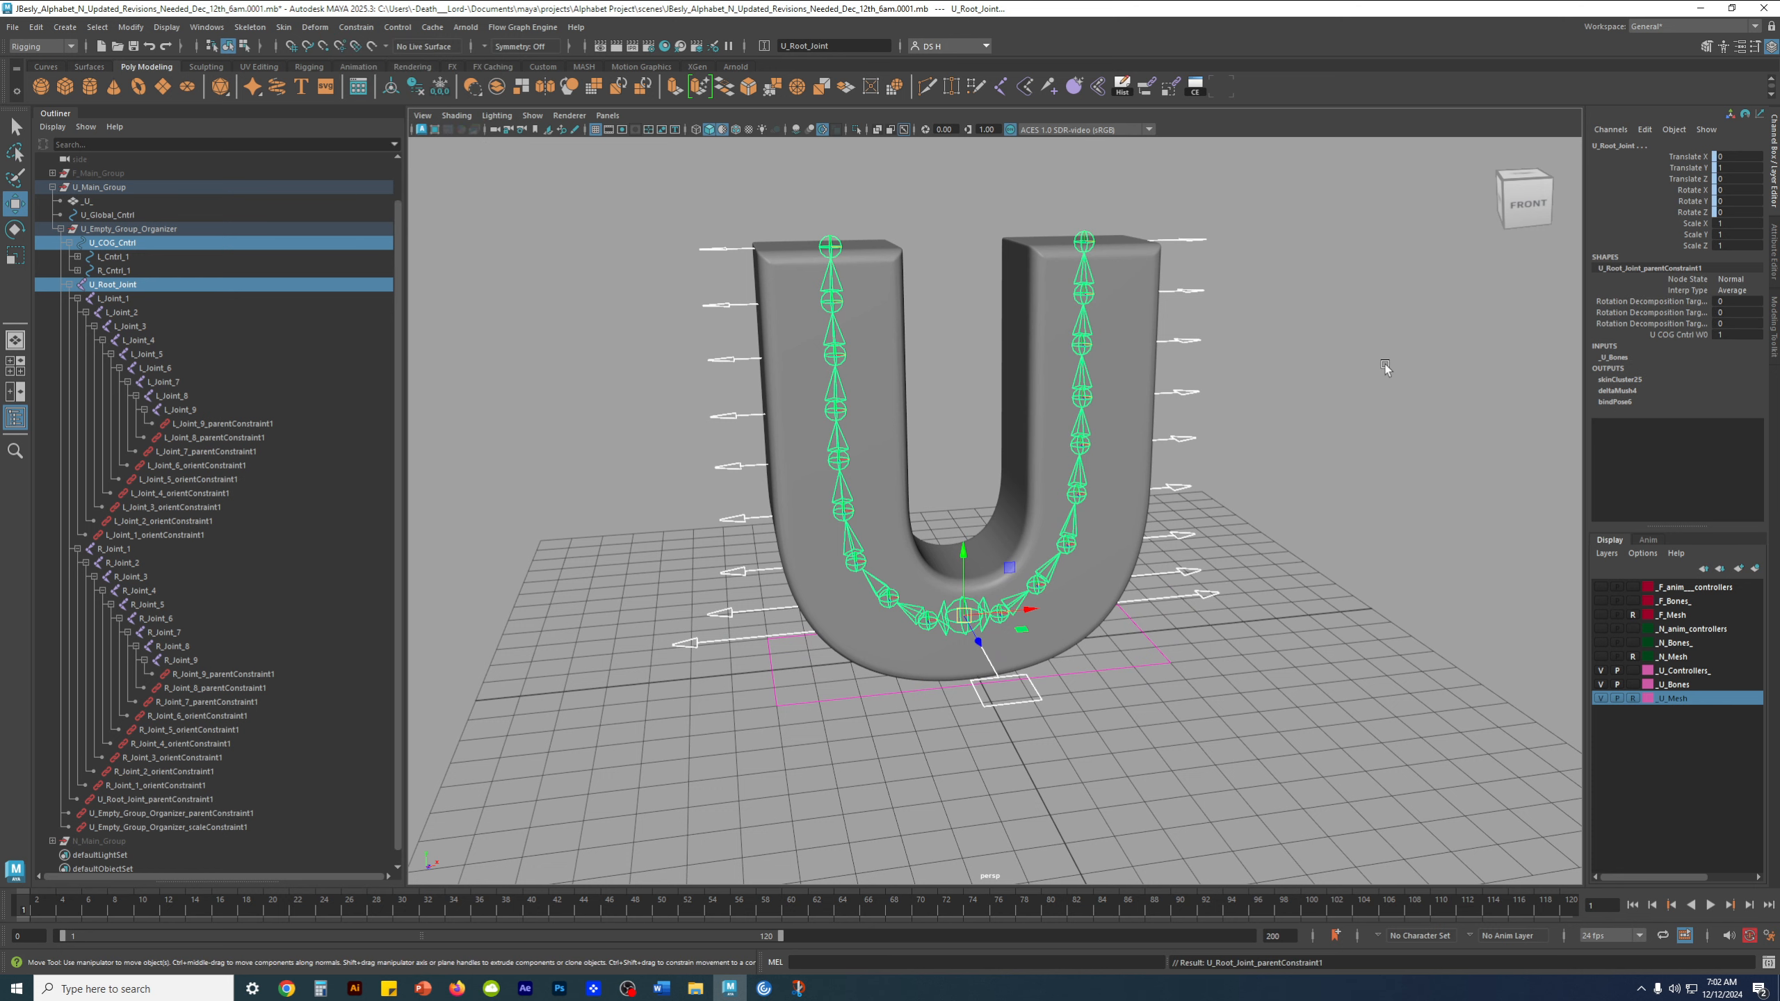
Test U_COG_Cntrl by moving it and rotating it about -57° in Y, undoing each transform
left_click(1379, 362)
left_click_drag(1354, 436, 1377, 480, "alt")
scroll(1122, 548, "down", 4)
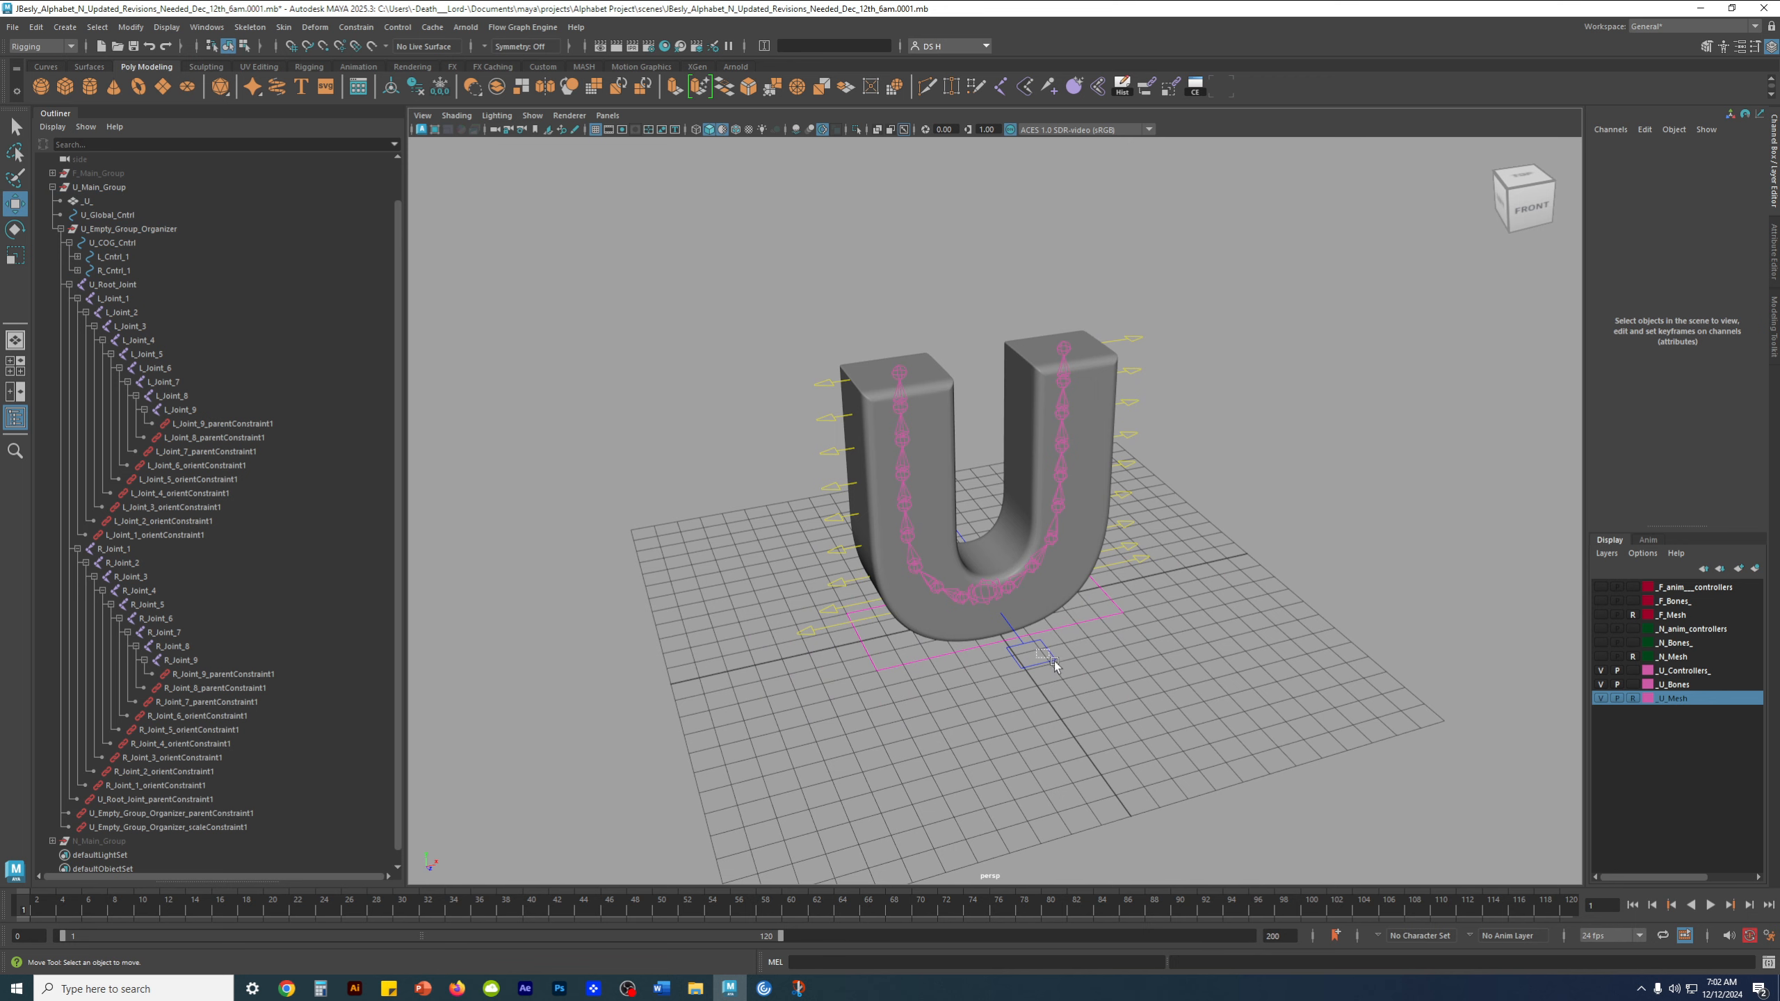
left_click(1008, 604)
left_click_drag(984, 552, 983, 487)
key("ctrl+z")
left_click_drag(1022, 584, 965, 623)
key("ctrl+z")
key("e")
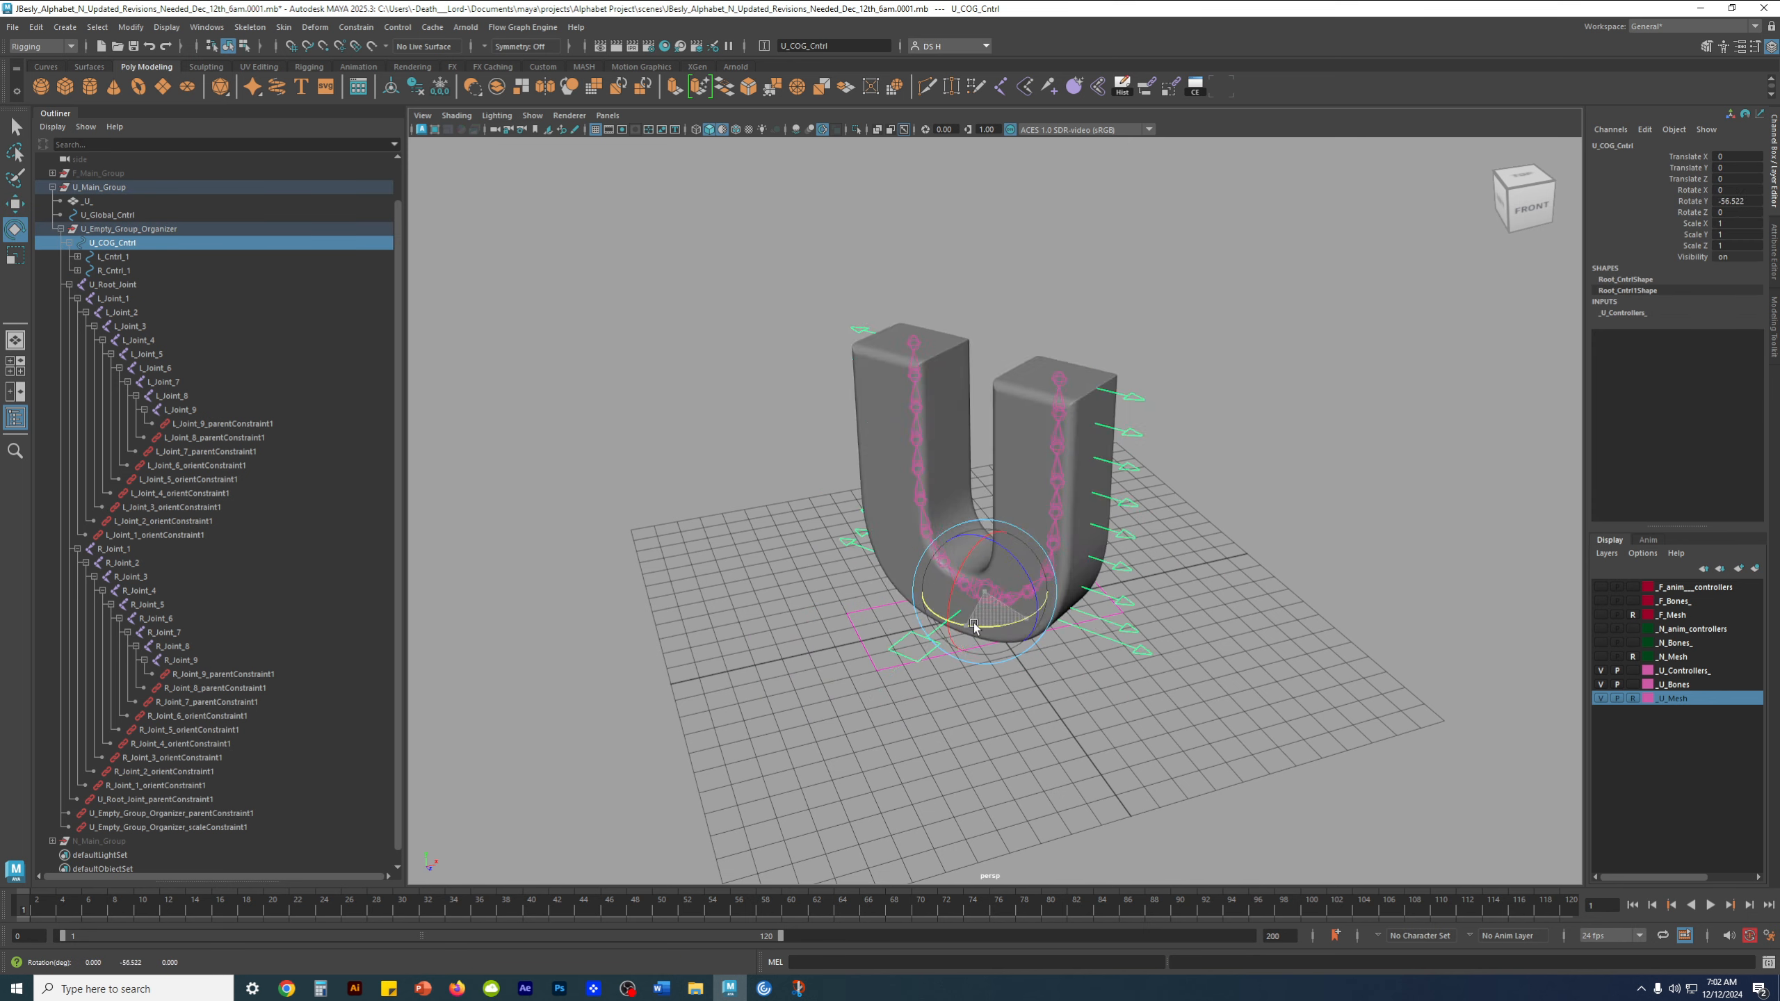
key("ctrl+z")
Test the upper right-side controls from R_Cntrl_9 down to R_Cntrl_6 with trial vertical moves, undoing them
left_click(1229, 633)
left_click_drag(1090, 589, 1045, 527, "alt")
left_click(1125, 323)
key("w")
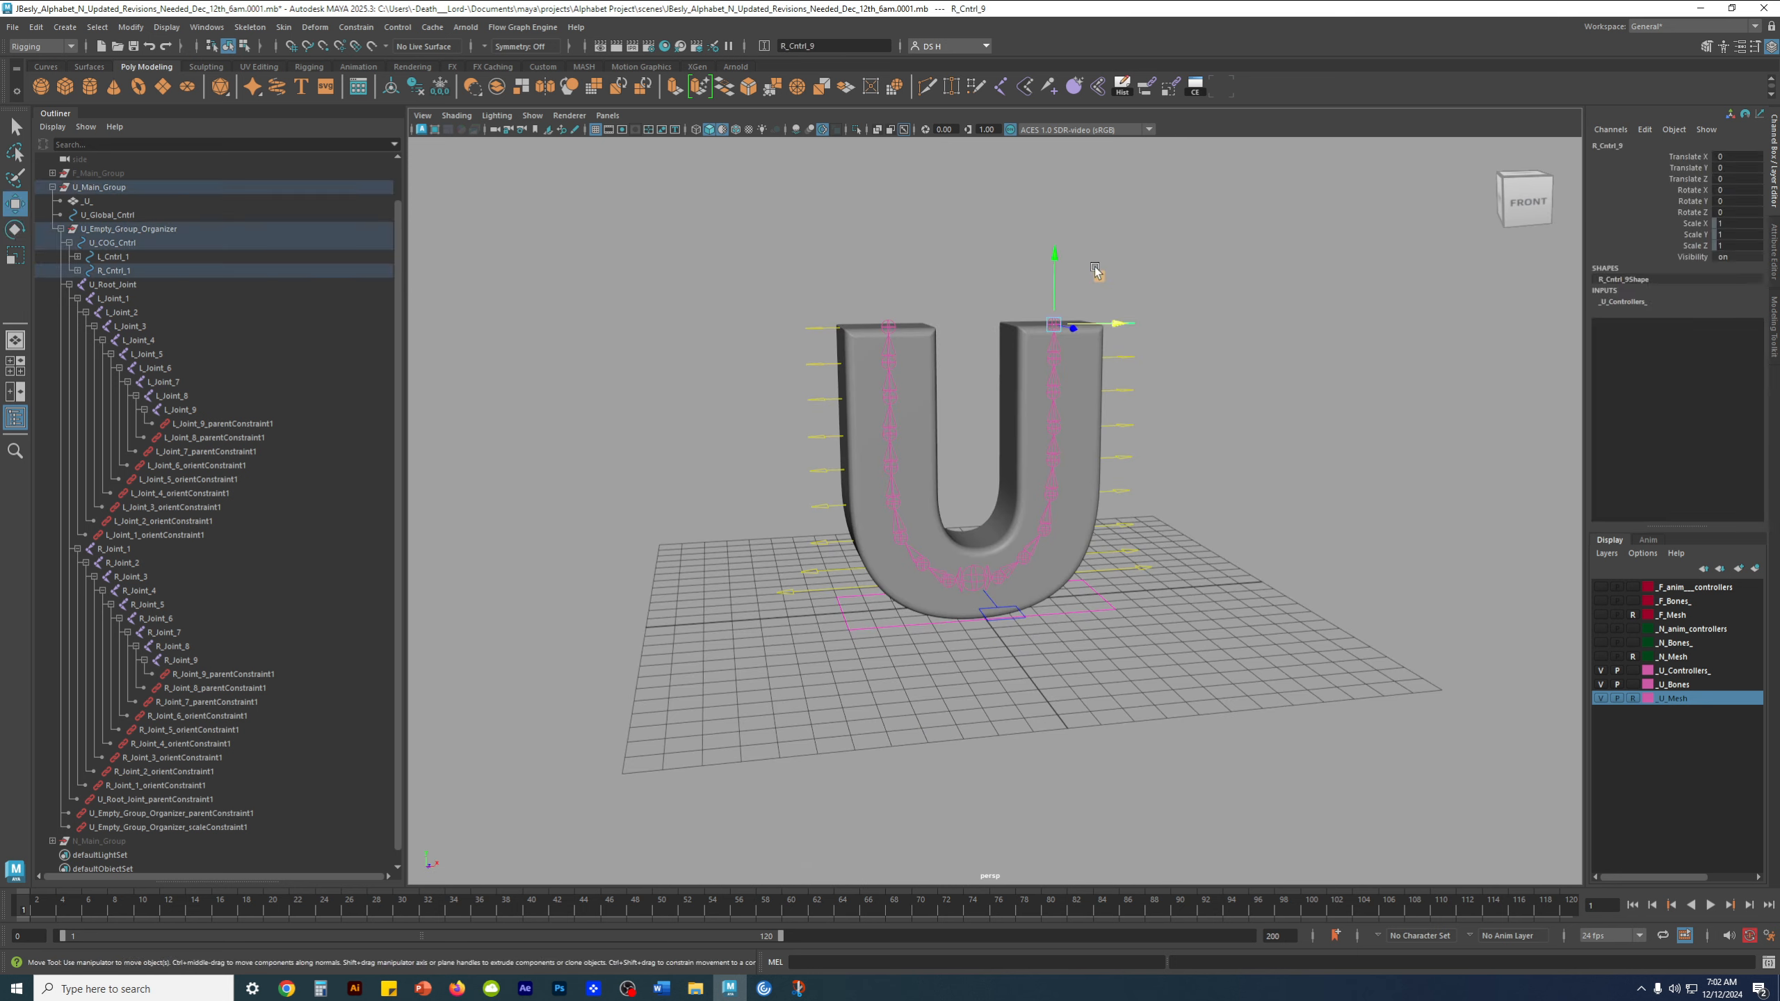
left_click(1122, 357)
left_click_drag(1055, 295, 1057, 269)
left_click(1122, 390)
left_click_drag(1056, 351, 1057, 325)
key("ctrl+z")
left_click(1122, 425)
scroll(980, 372, "up", 3)
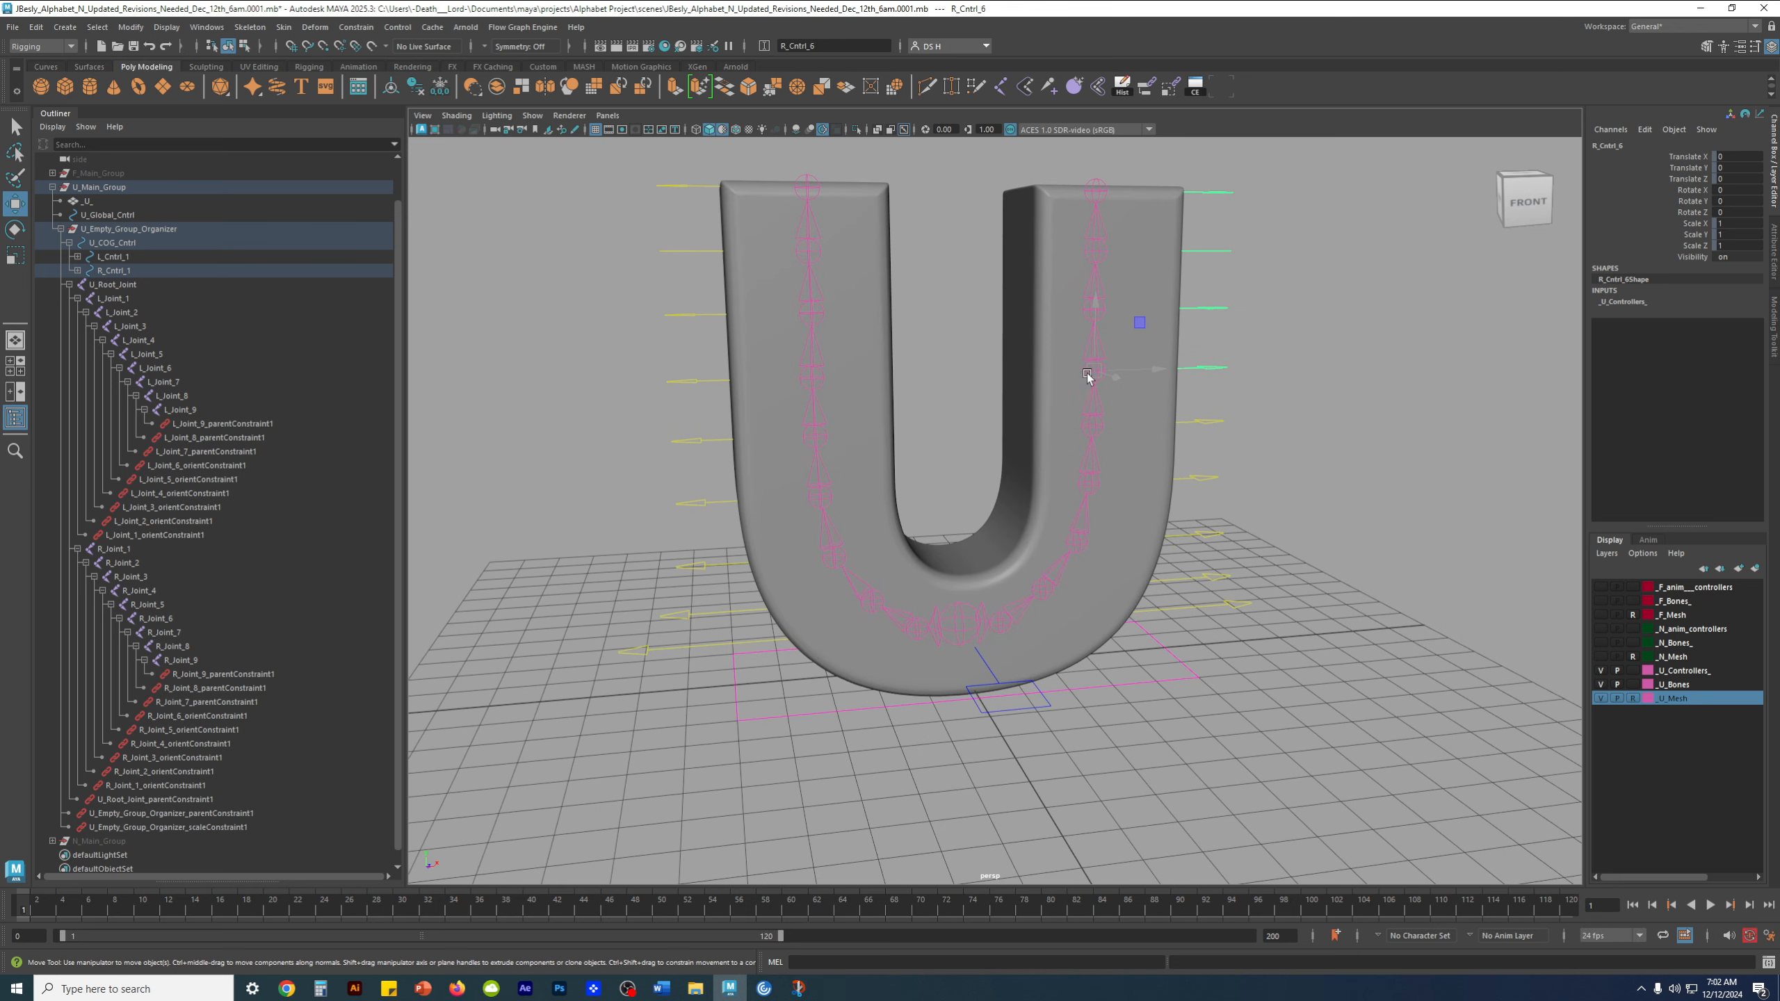
Check the lower right-side controls, test-rotate R_Cntrl_1 about -20° in Z, and undo the rotation
left_click(1218, 536)
left_click(1218, 579)
left_click(1234, 606)
left_click_drag(1030, 596, 972, 569, "alt")
key("e")
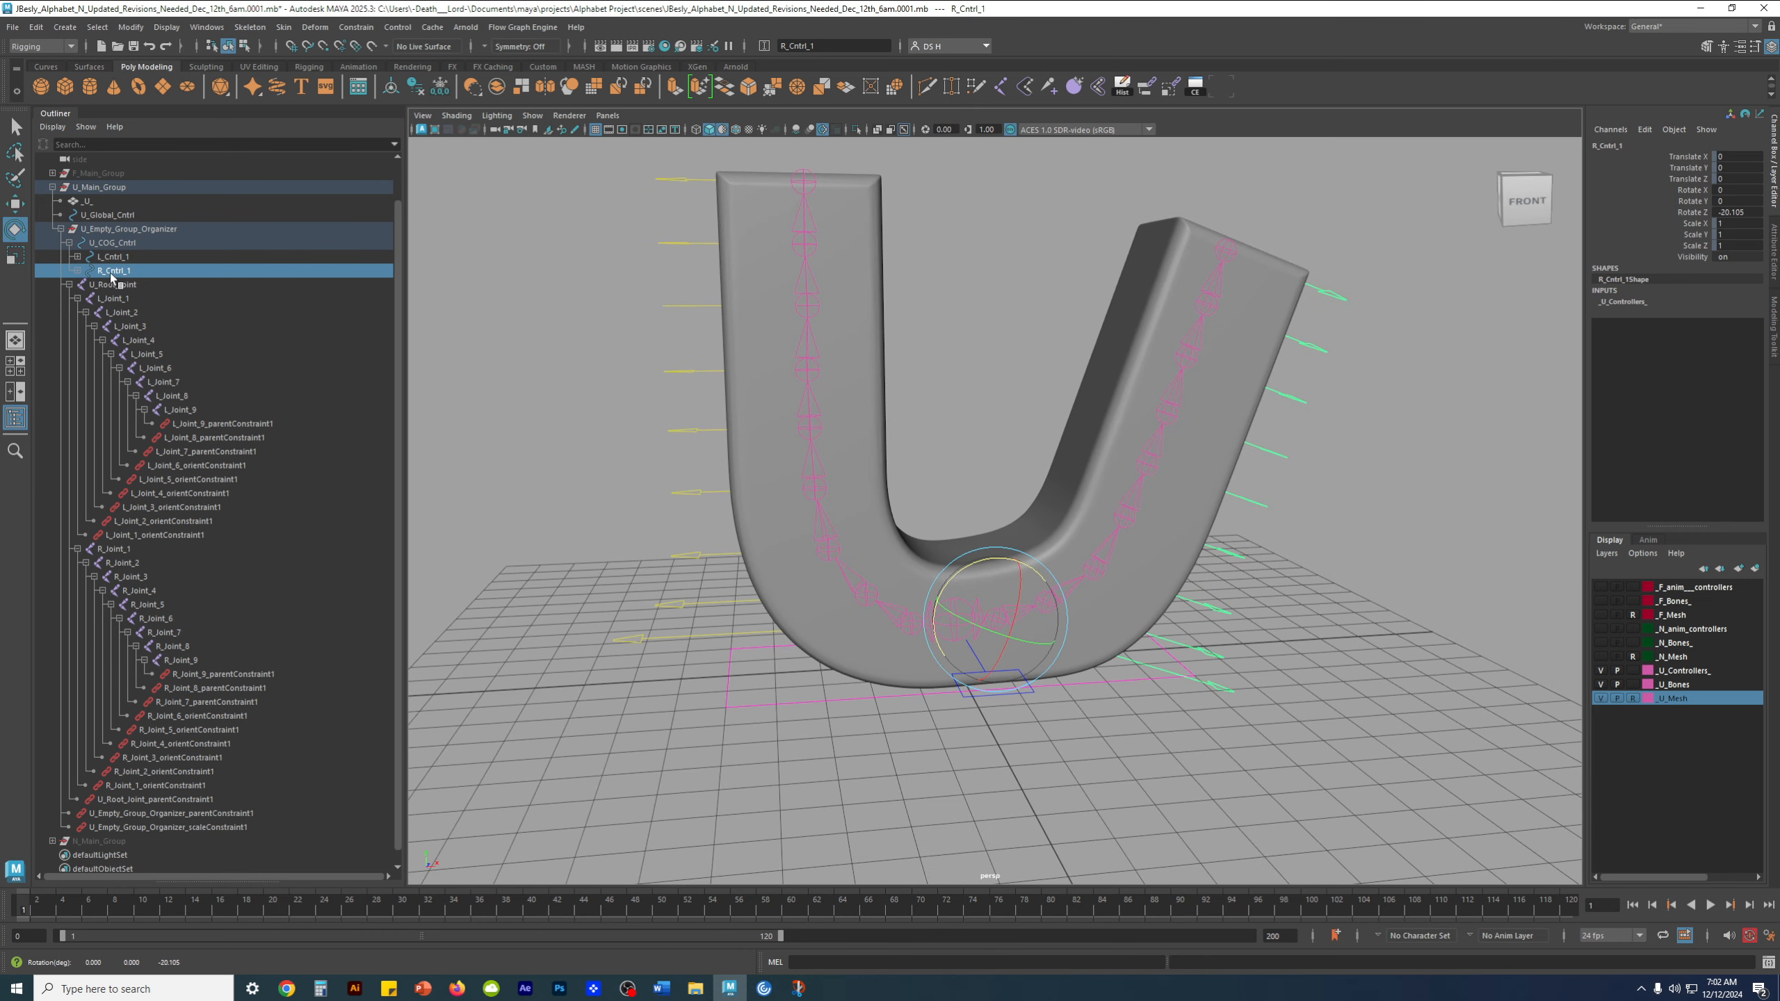
key("ctrl+z")
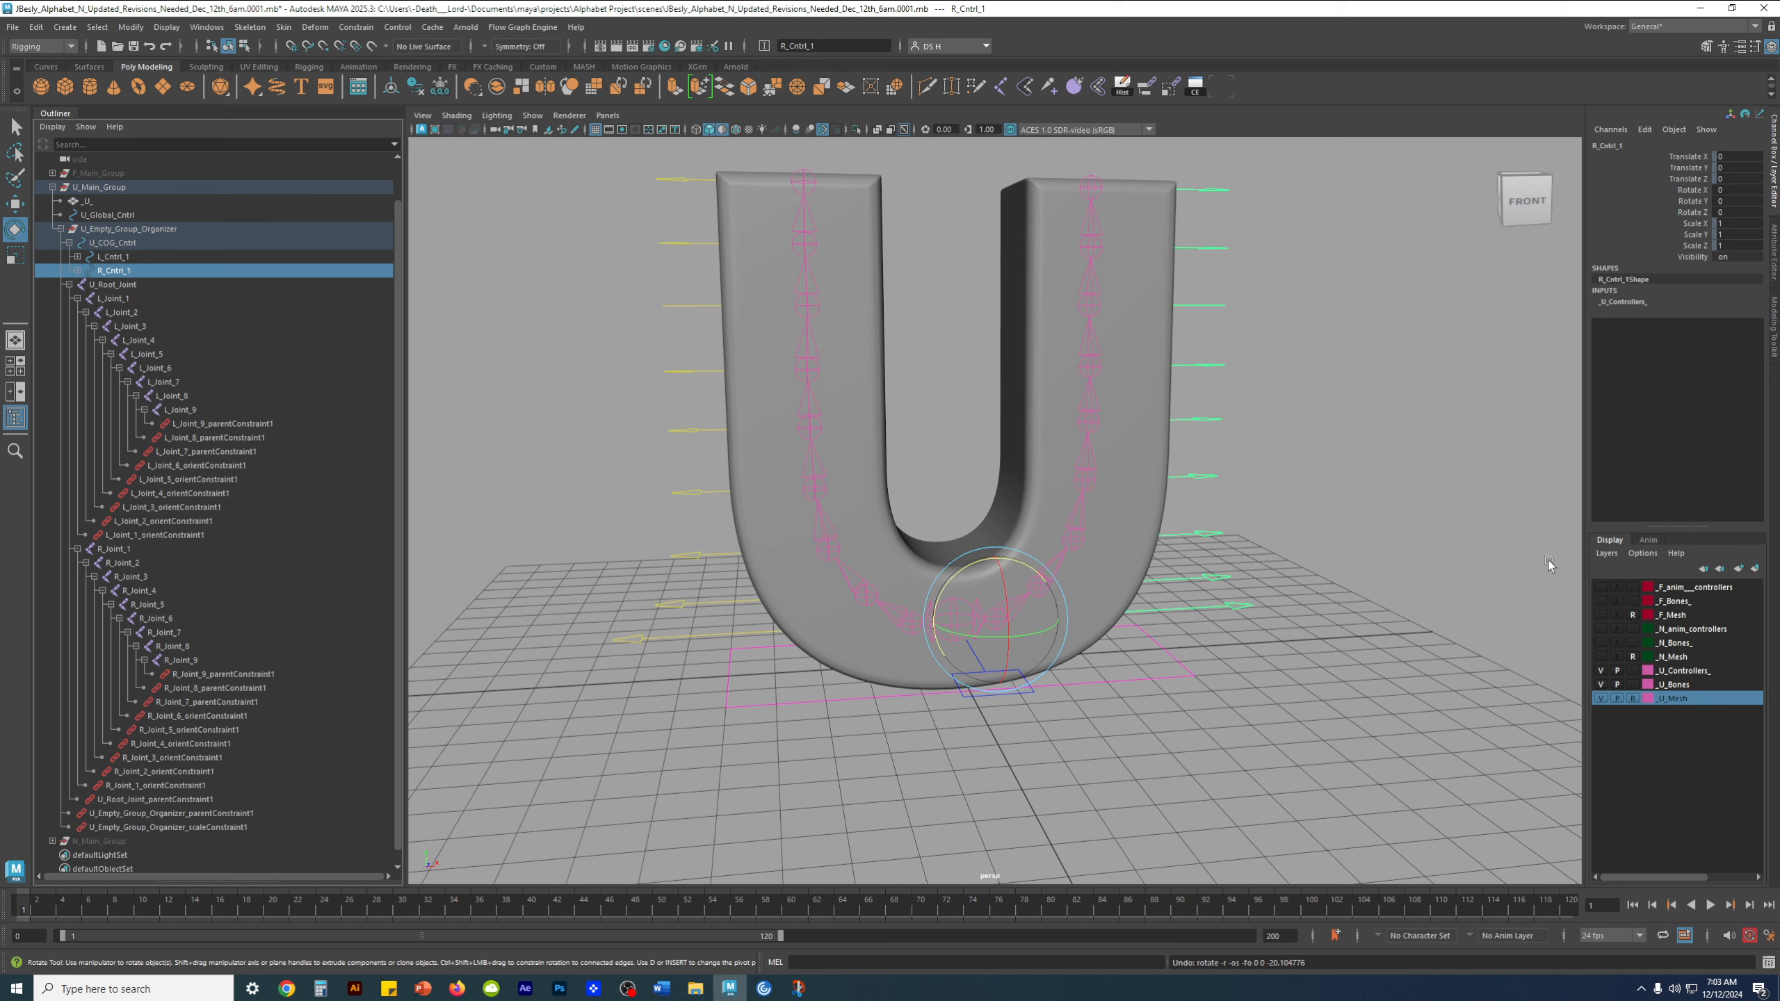
Set the U_Bones display layer to reference and clear the selection
left_click(1633, 684)
left_click(1349, 619)
scroll(1016, 438, "down", 4)
middle_click_drag(1010, 432, 1007, 442, "alt")
Test L_Cntrl_9 and L_Cntrl_8 with small vertical moves, undoing each one
left_click_drag(747, 275, 783, 323)
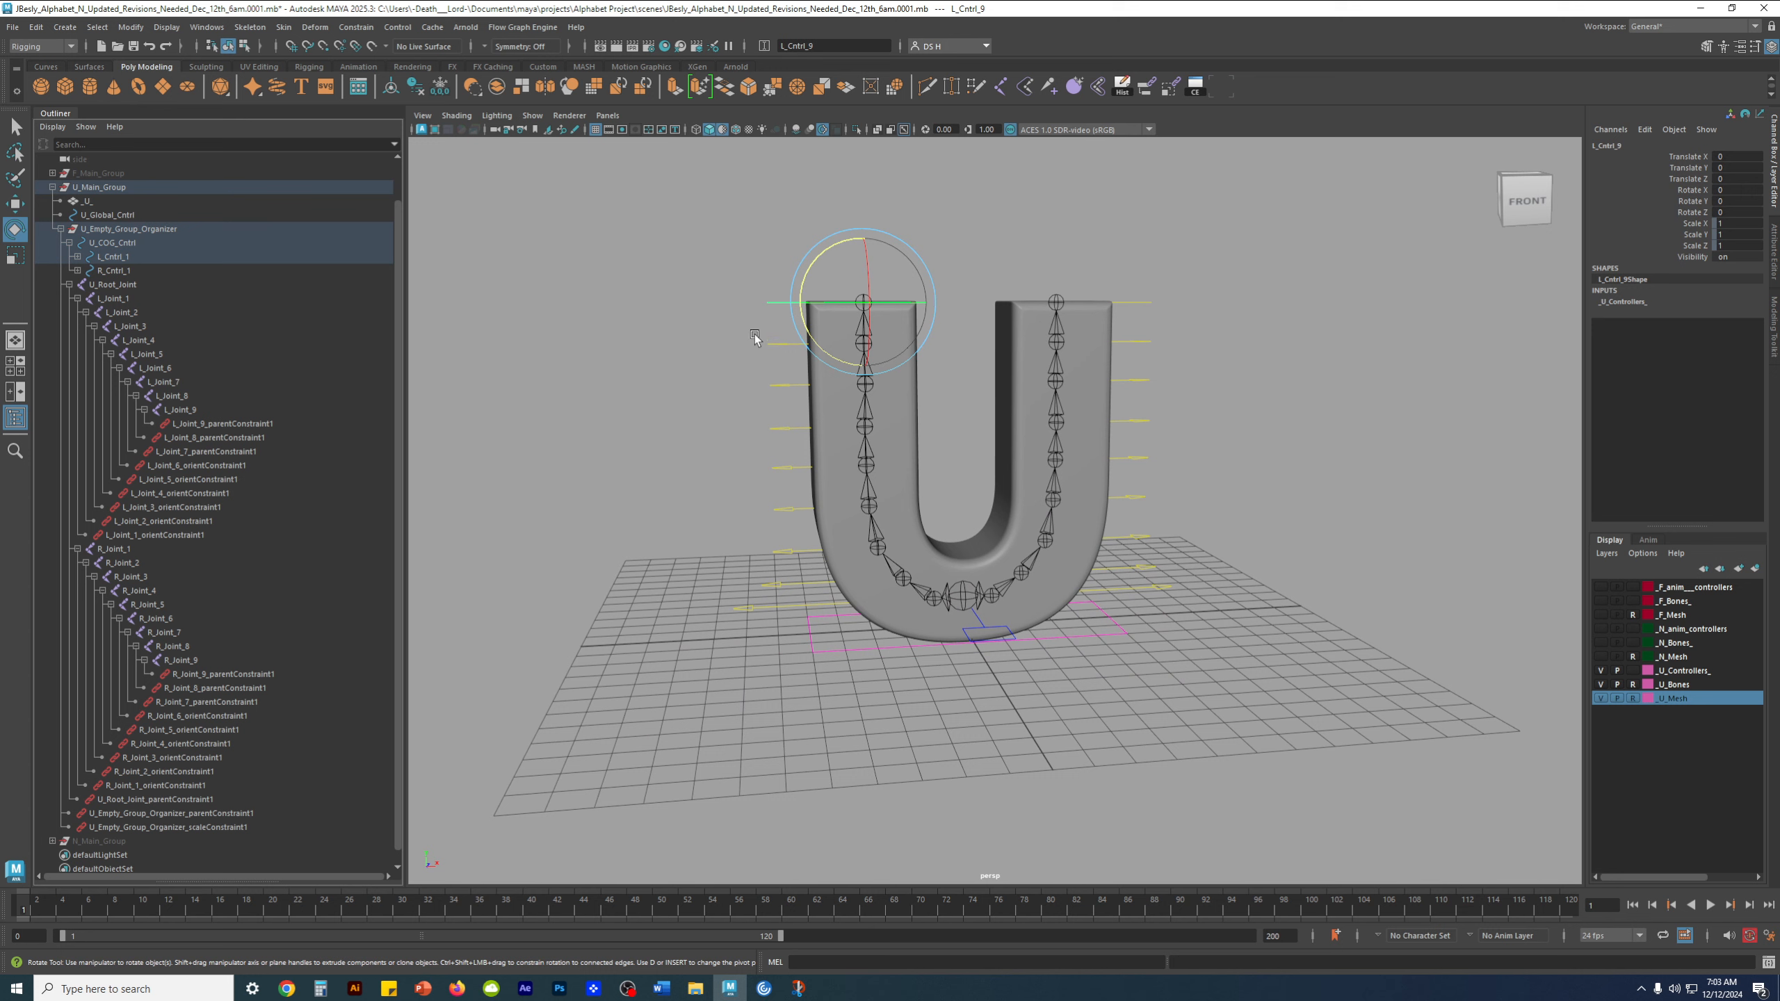
key("w")
left_click_drag(863, 237, 863, 224)
key("ctrl+z")
left_click_drag(749, 338, 789, 363)
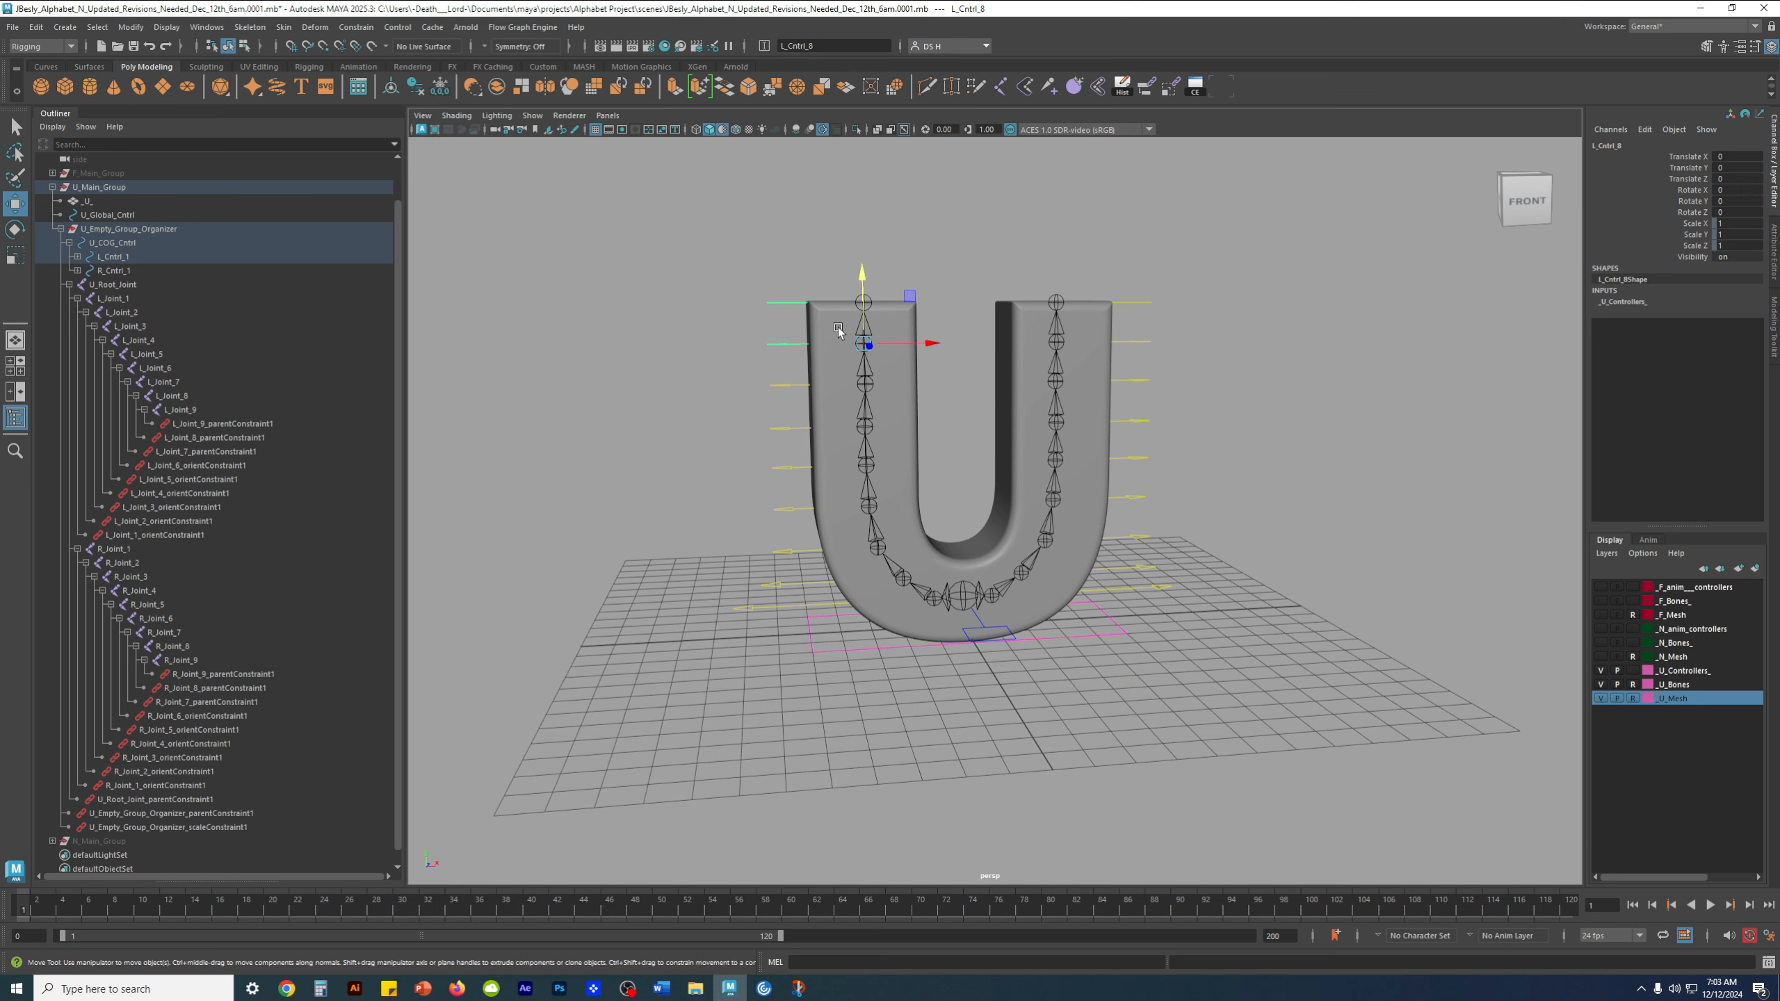
left_click_drag(862, 280, 863, 267)
key("ctrl+z")
Check the remaining left-side controls one by one down to L_Cntrl_1
left_click_drag(767, 408, 845, 430)
left_click(782, 468)
left_click(785, 509)
left_click(784, 552)
left_click(790, 582)
left_click(773, 609)
Select all left-side controls down to L_Cntrl_1, test-rotate them together, and undo the rotation
left_click_drag(757, 284, 773, 411)
left_click(772, 427, "shift")
left_click(775, 468, "shift")
left_click(780, 511, "shift")
left_click_drag(719, 601, 750, 622)
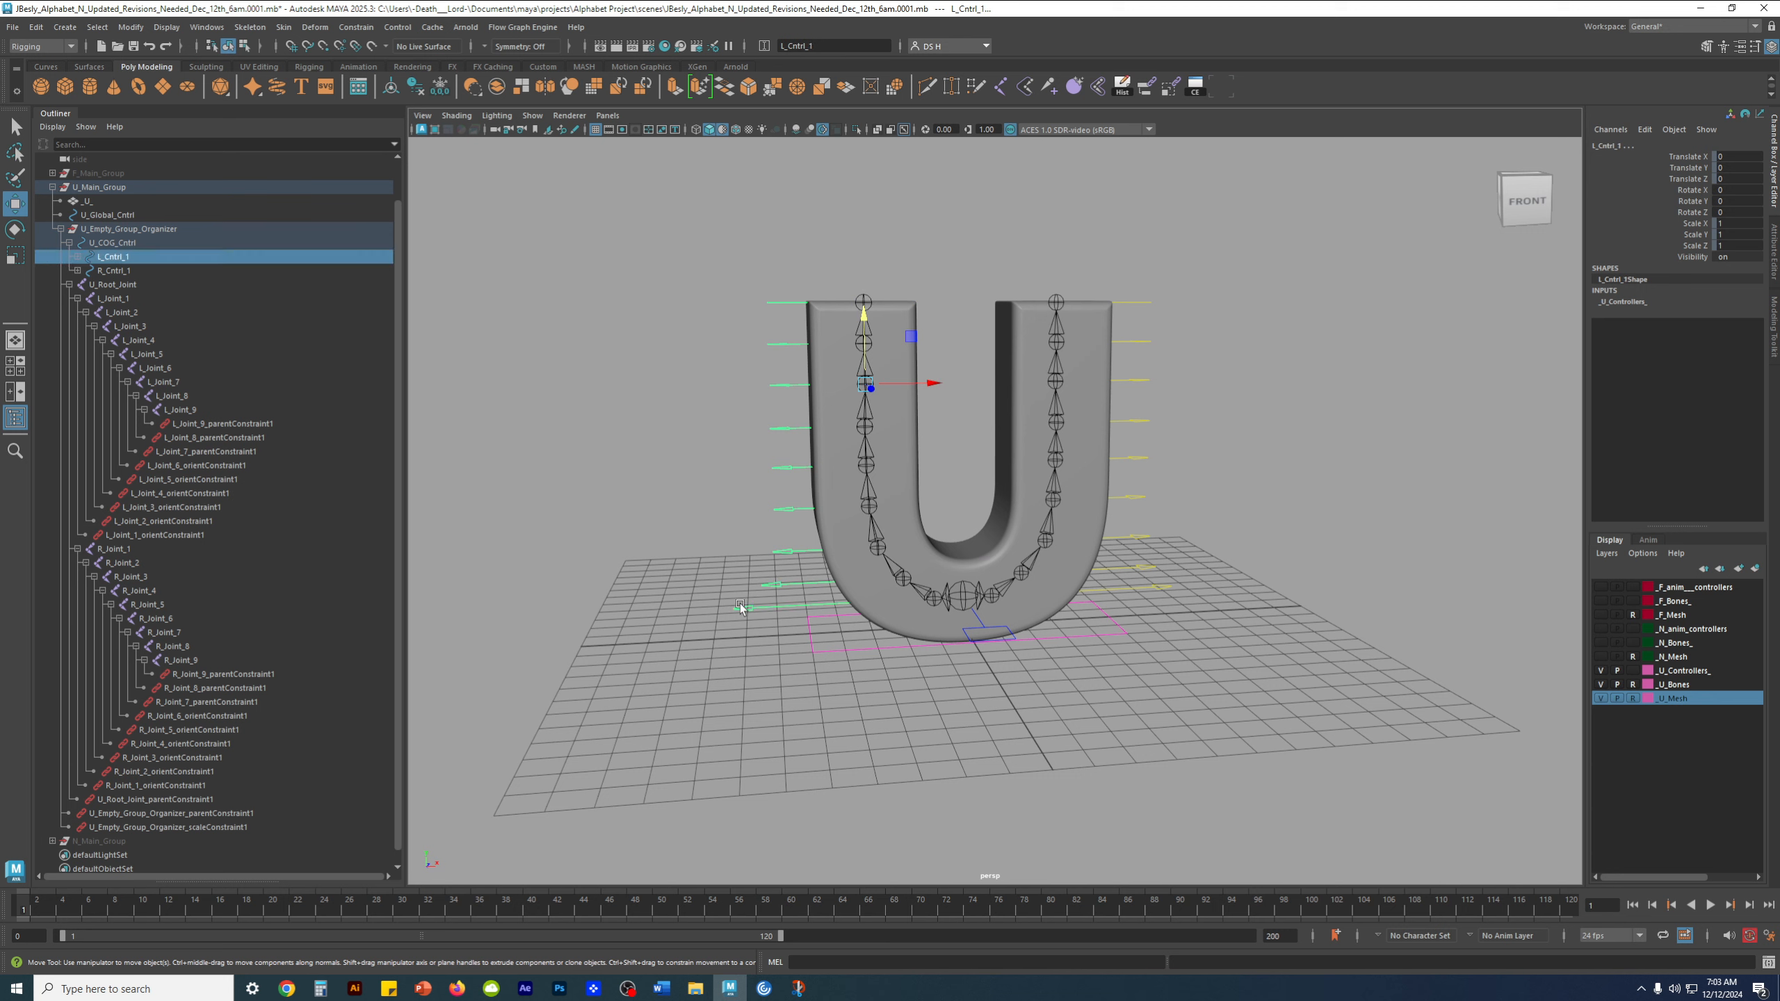
key("e")
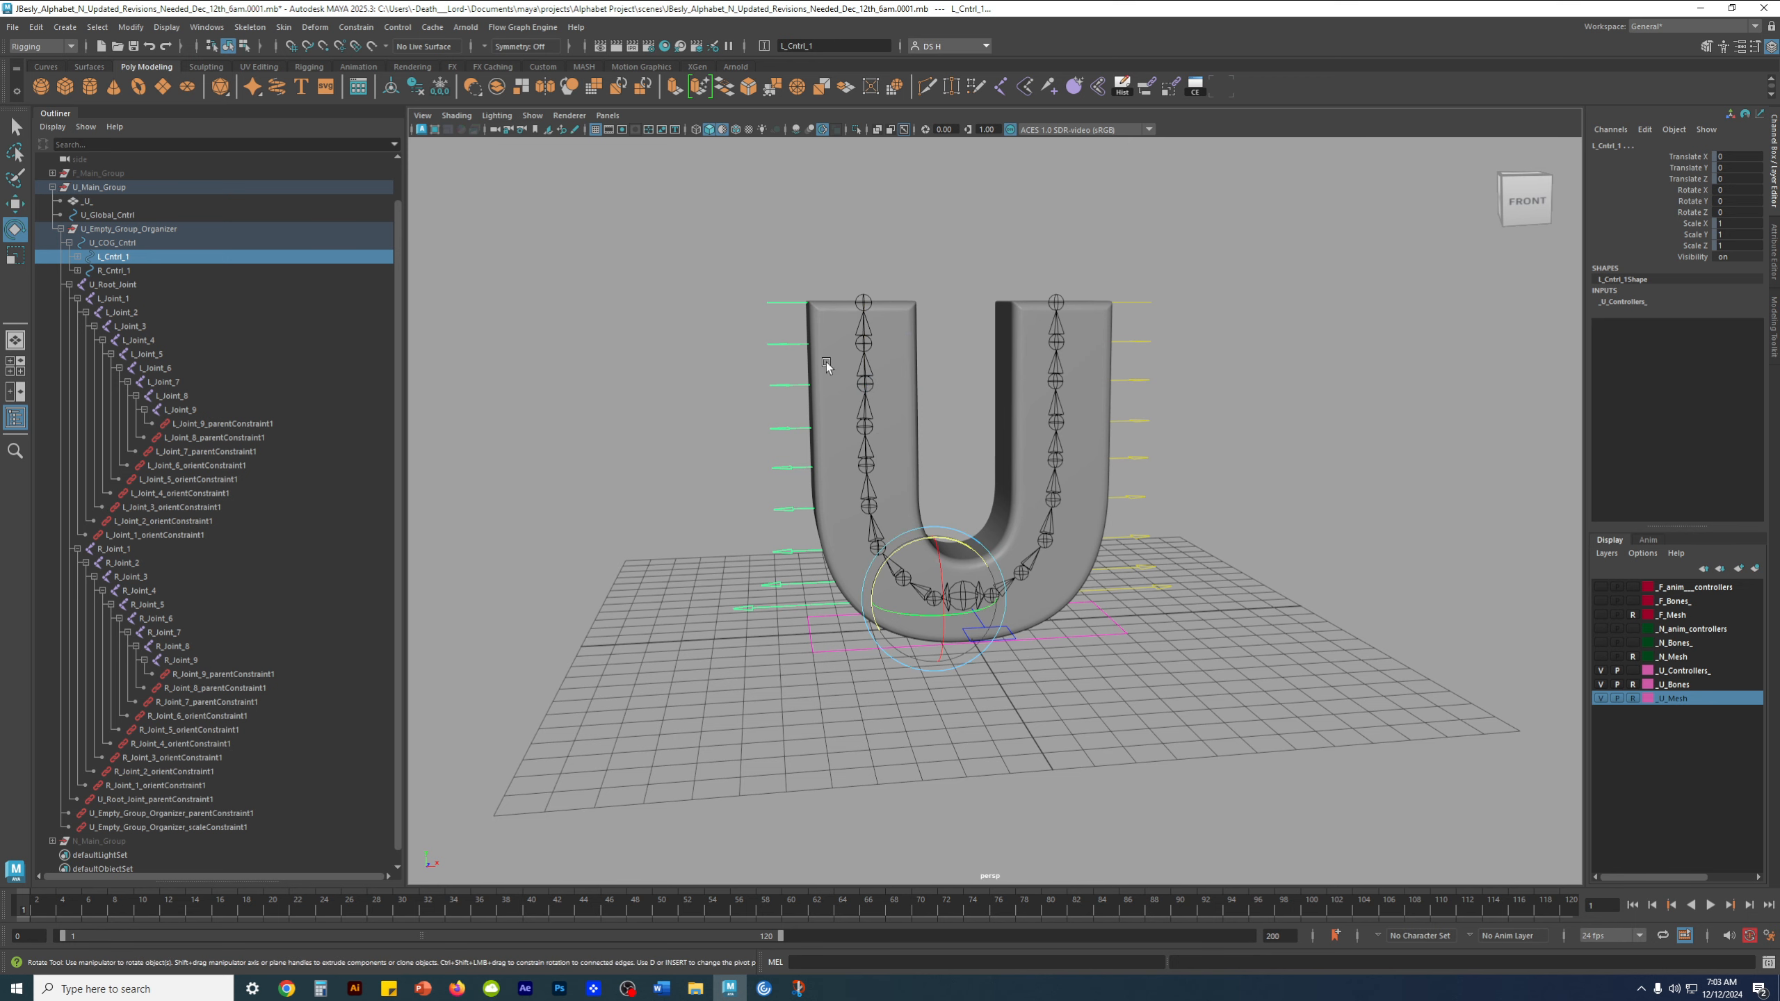
right_click_drag(832, 492, 866, 505, "alt")
middle_click_drag(860, 504, 900, 390, "alt")
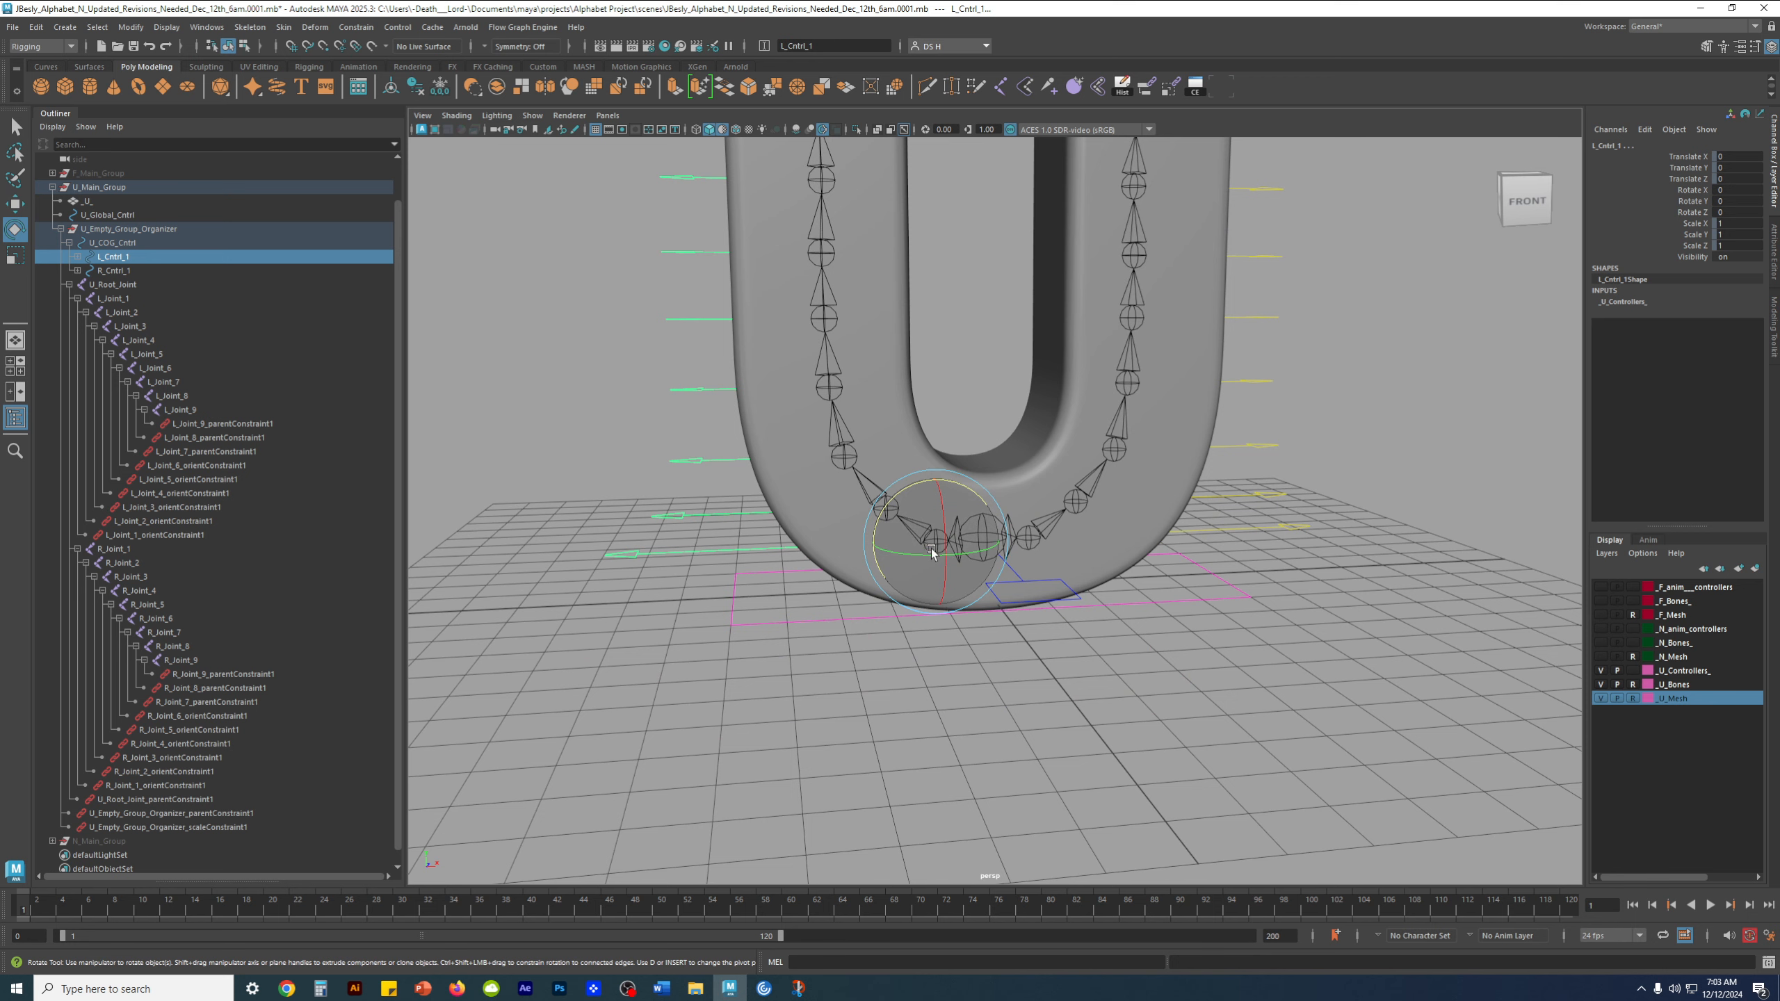
left_click_drag(898, 505, 876, 520)
key("ctrl+z")
Select all right-side controls from R_Cntrl_9 to R_Cntrl_1, test-rotate them together, and undo the rotation
middle_click_drag(1345, 427, 1289, 525, "alt")
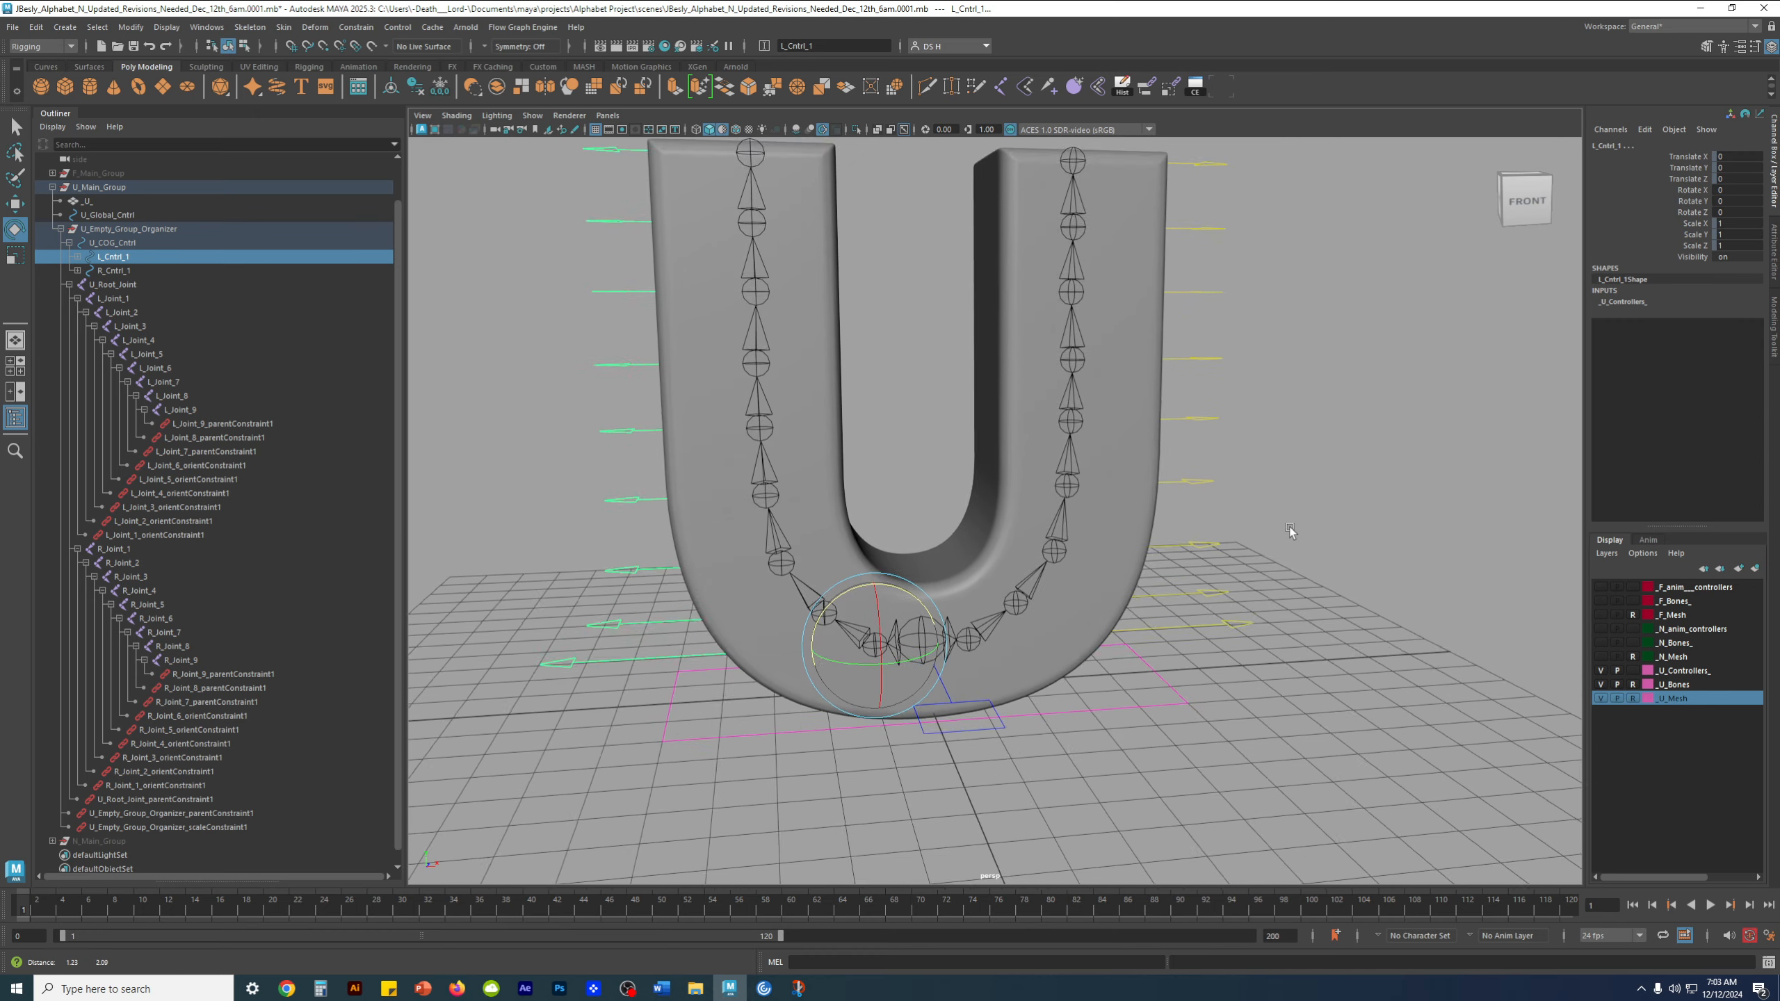
right_click_drag(1289, 526, 1223, 338, "alt")
left_click_drag(1156, 175, 1155, 179)
key("w")
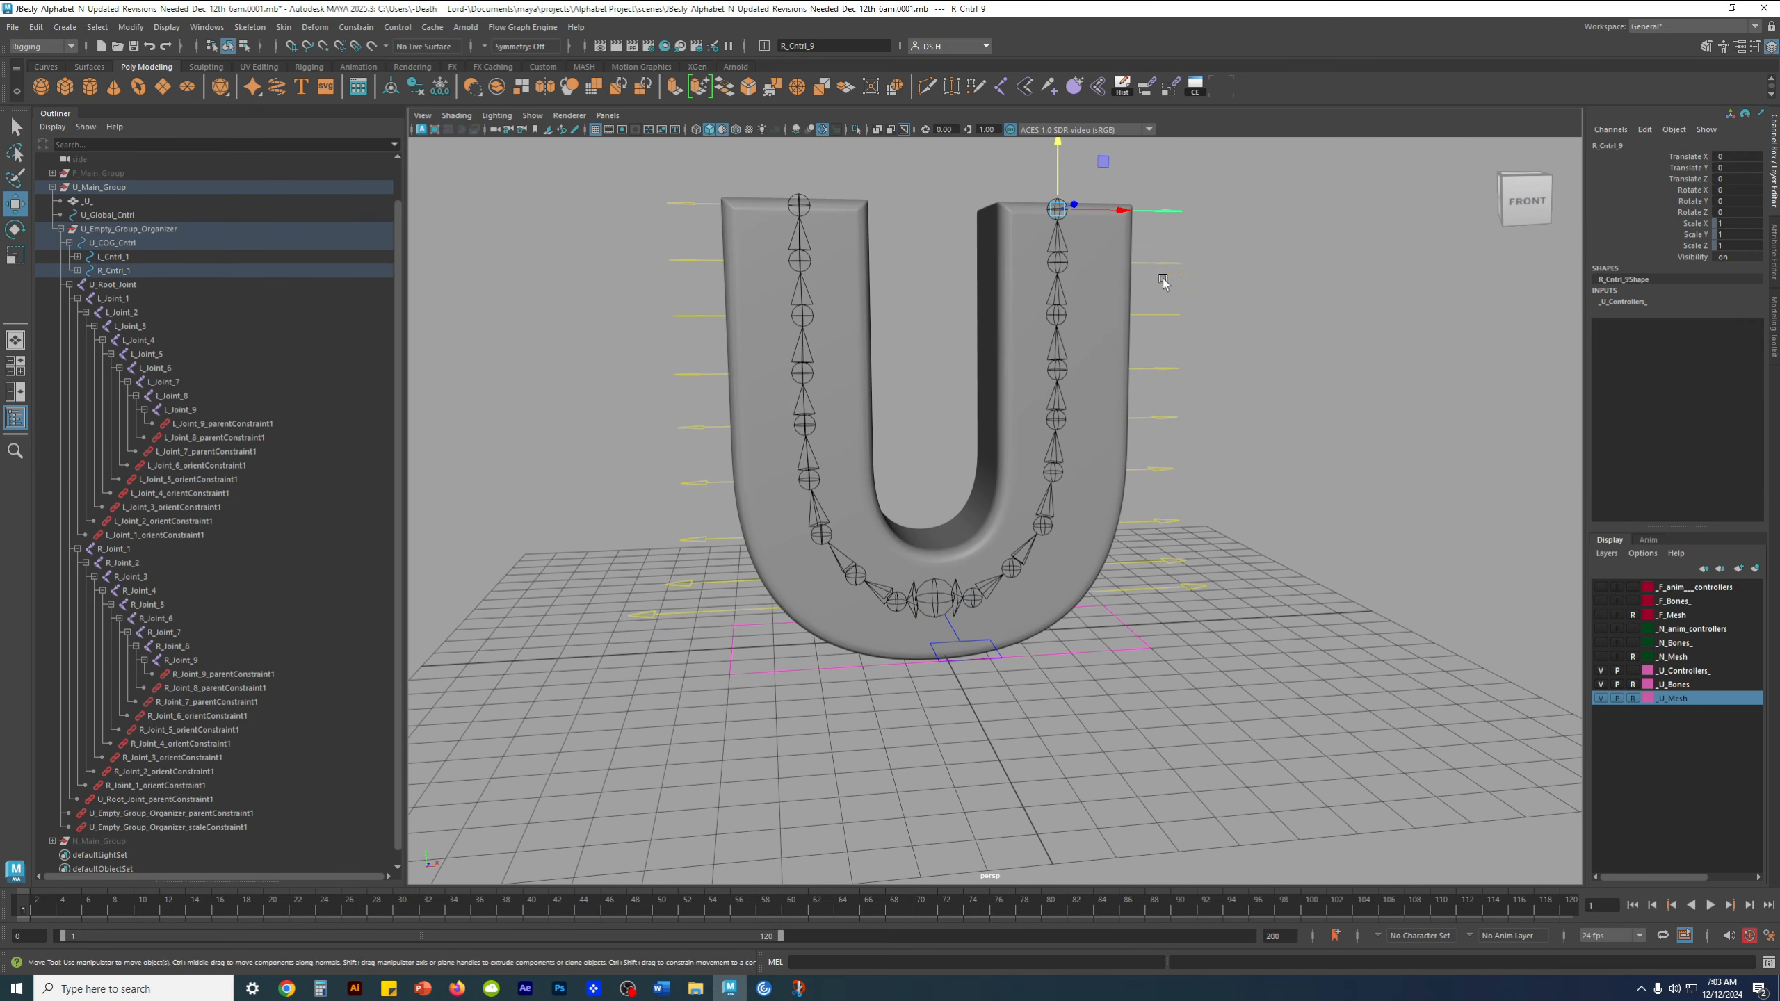
left_click_drag(1162, 259, 1153, 374, "shift")
left_click_drag(1160, 405, 1165, 477, "shift")
left_click_drag(1157, 496, 1171, 568, "shift")
left_click_drag(1182, 579, 1191, 599, "shift")
key("e")
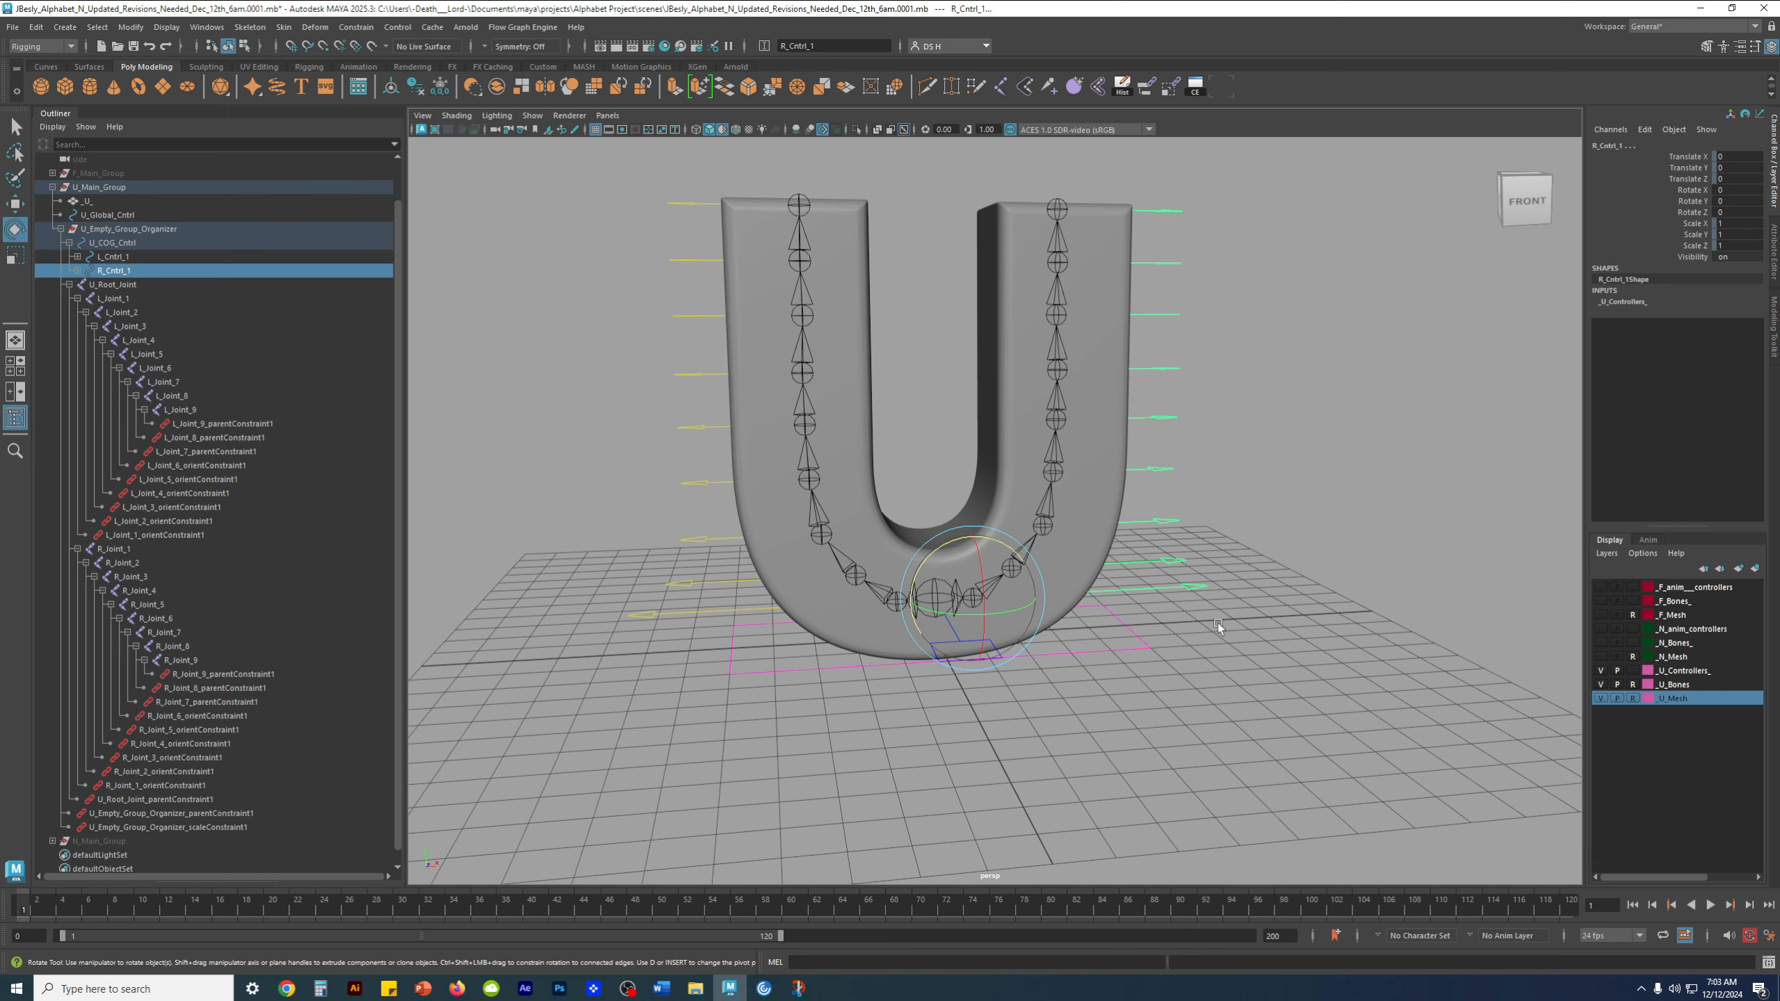
left_click_drag(1260, 661, 1076, 594, "alt")
left_click_drag(933, 530, 959, 530)
key("ctrl+z")
Test-rotate U_COG_Cntrl, undo the rotation, and select U_Global_Cntrl
left_click(1032, 646)
left_click_drag(1032, 646, 1012, 654, "alt")
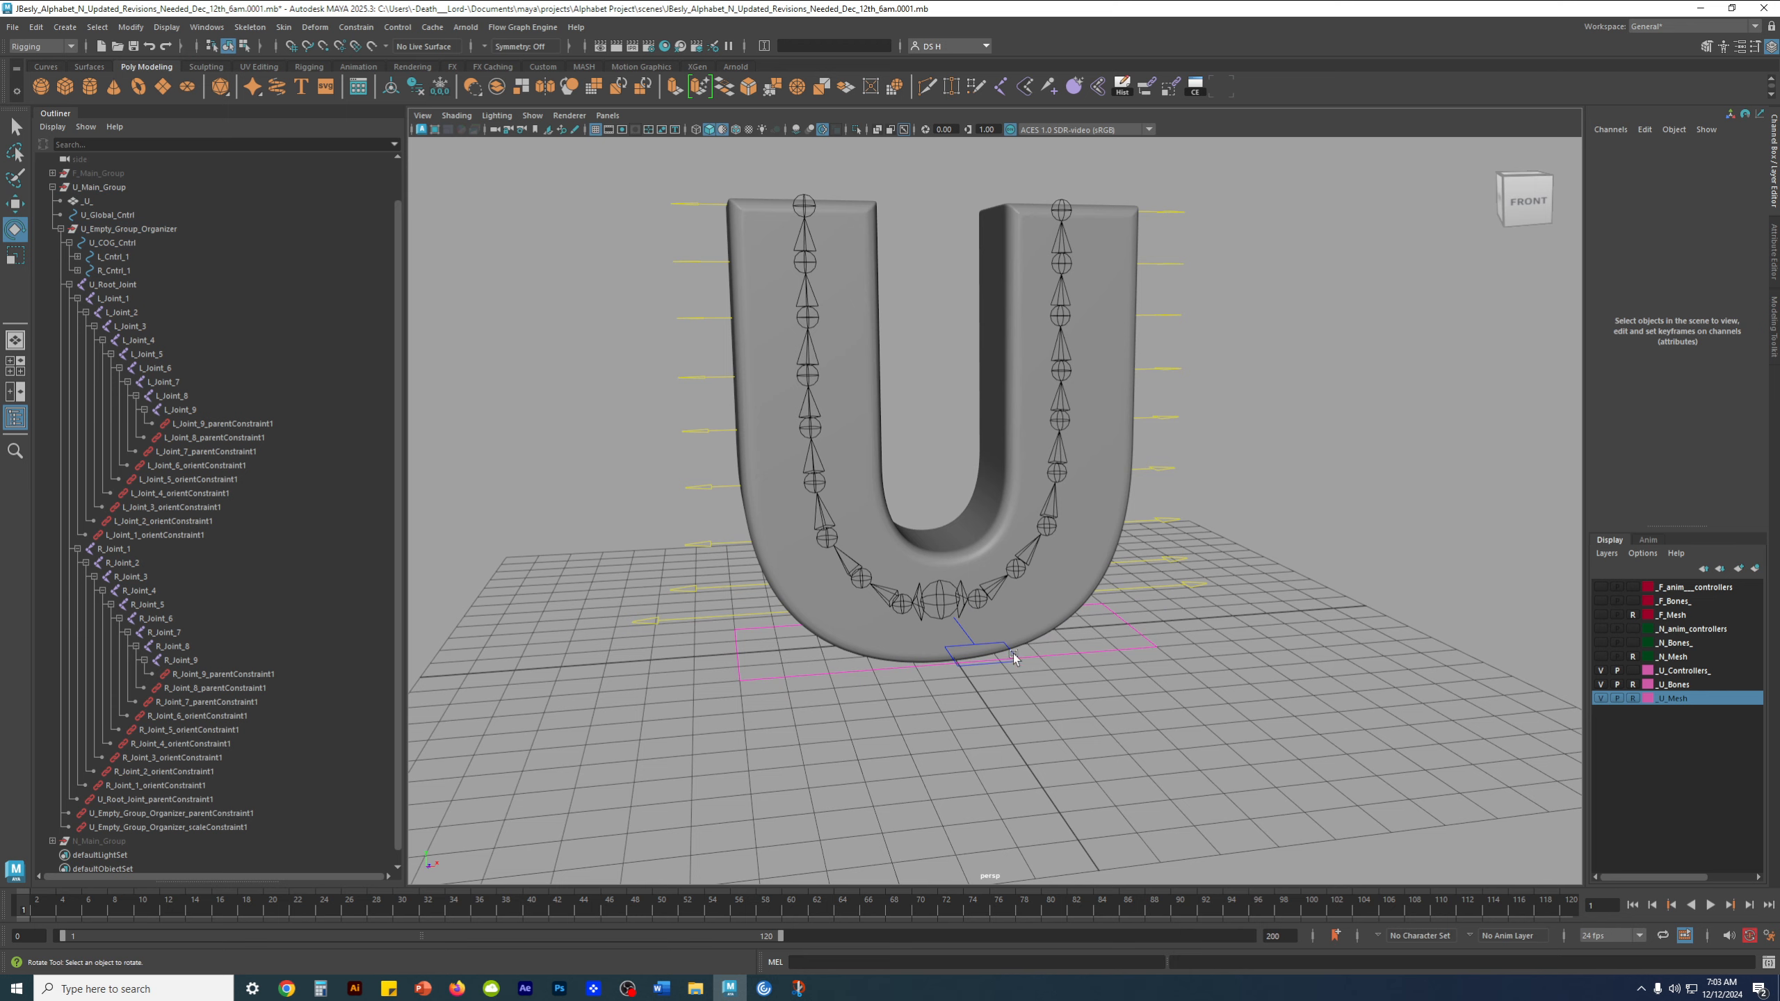
left_click(1007, 641)
mouse_move(952, 592)
left_mouse_down()
mouse_move(954, 559)
mouse_move(954, 630)
mouse_move(955, 538)
mouse_move(954, 620)
left_mouse_up()
key("ctrl+z")
left_click(1171, 656)
left_click(1184, 654)
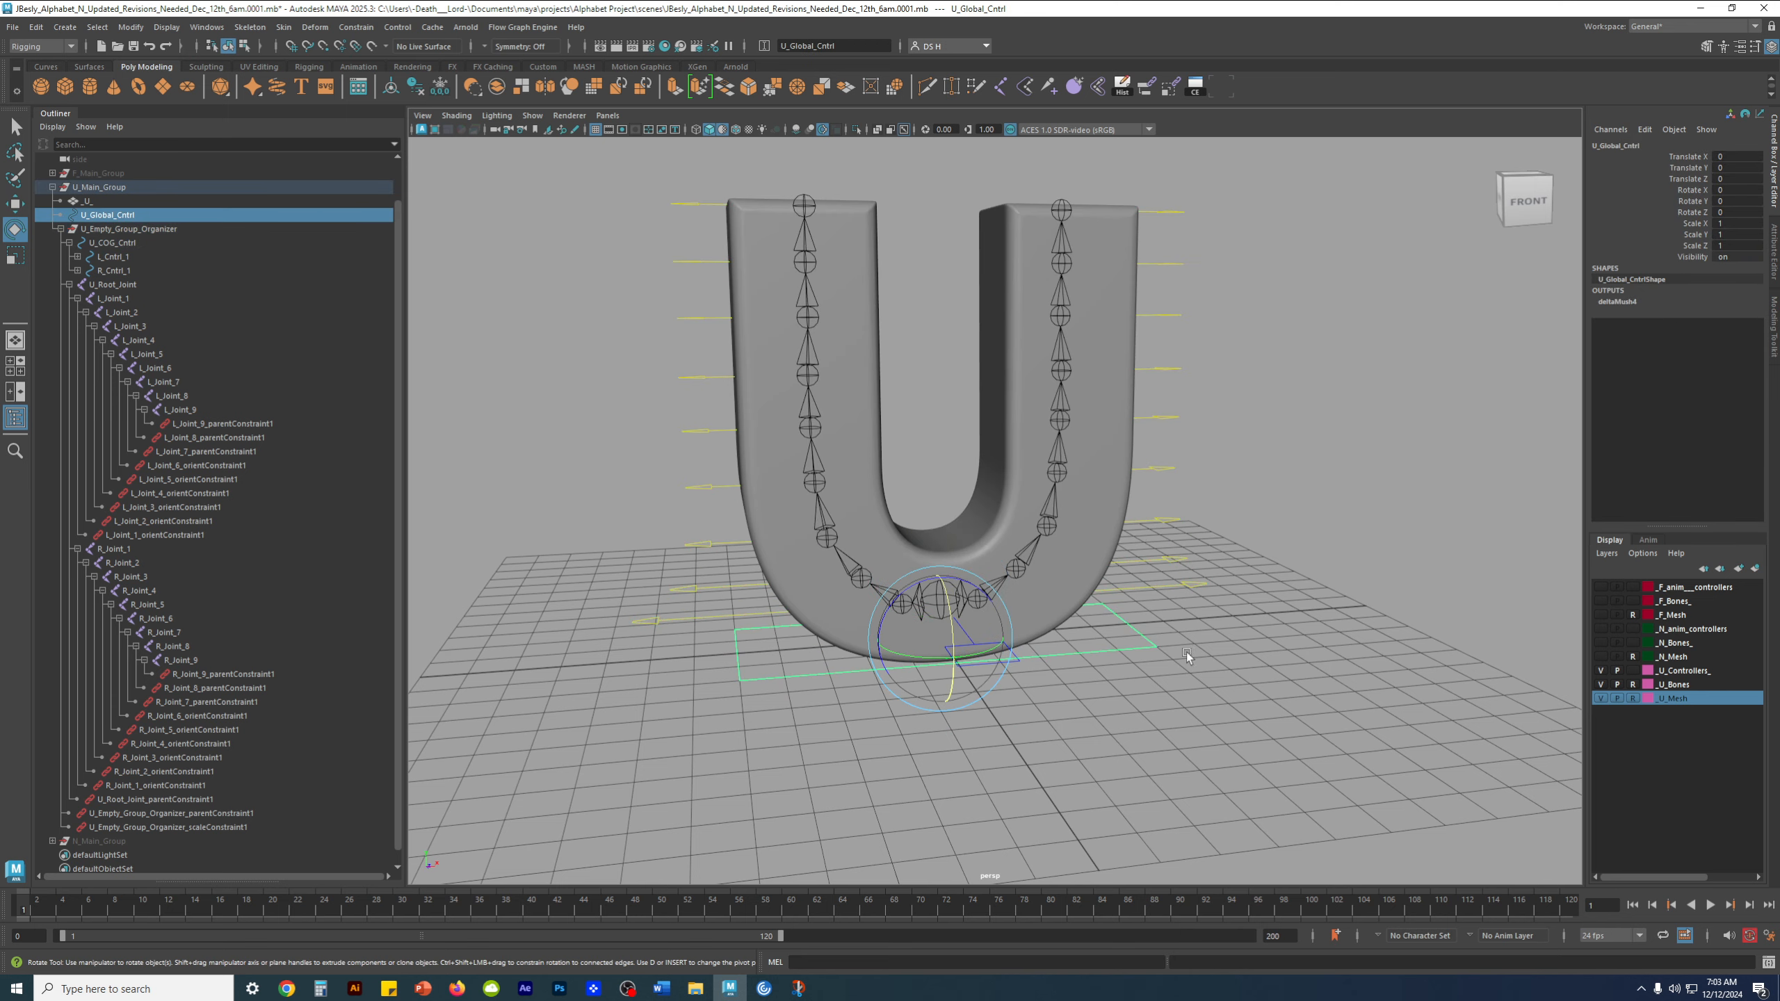
Examine the delta mush output attributes connected to U_Global_Cntrl, including its Scale X, Y and Z inputs
left_click(1627, 302)
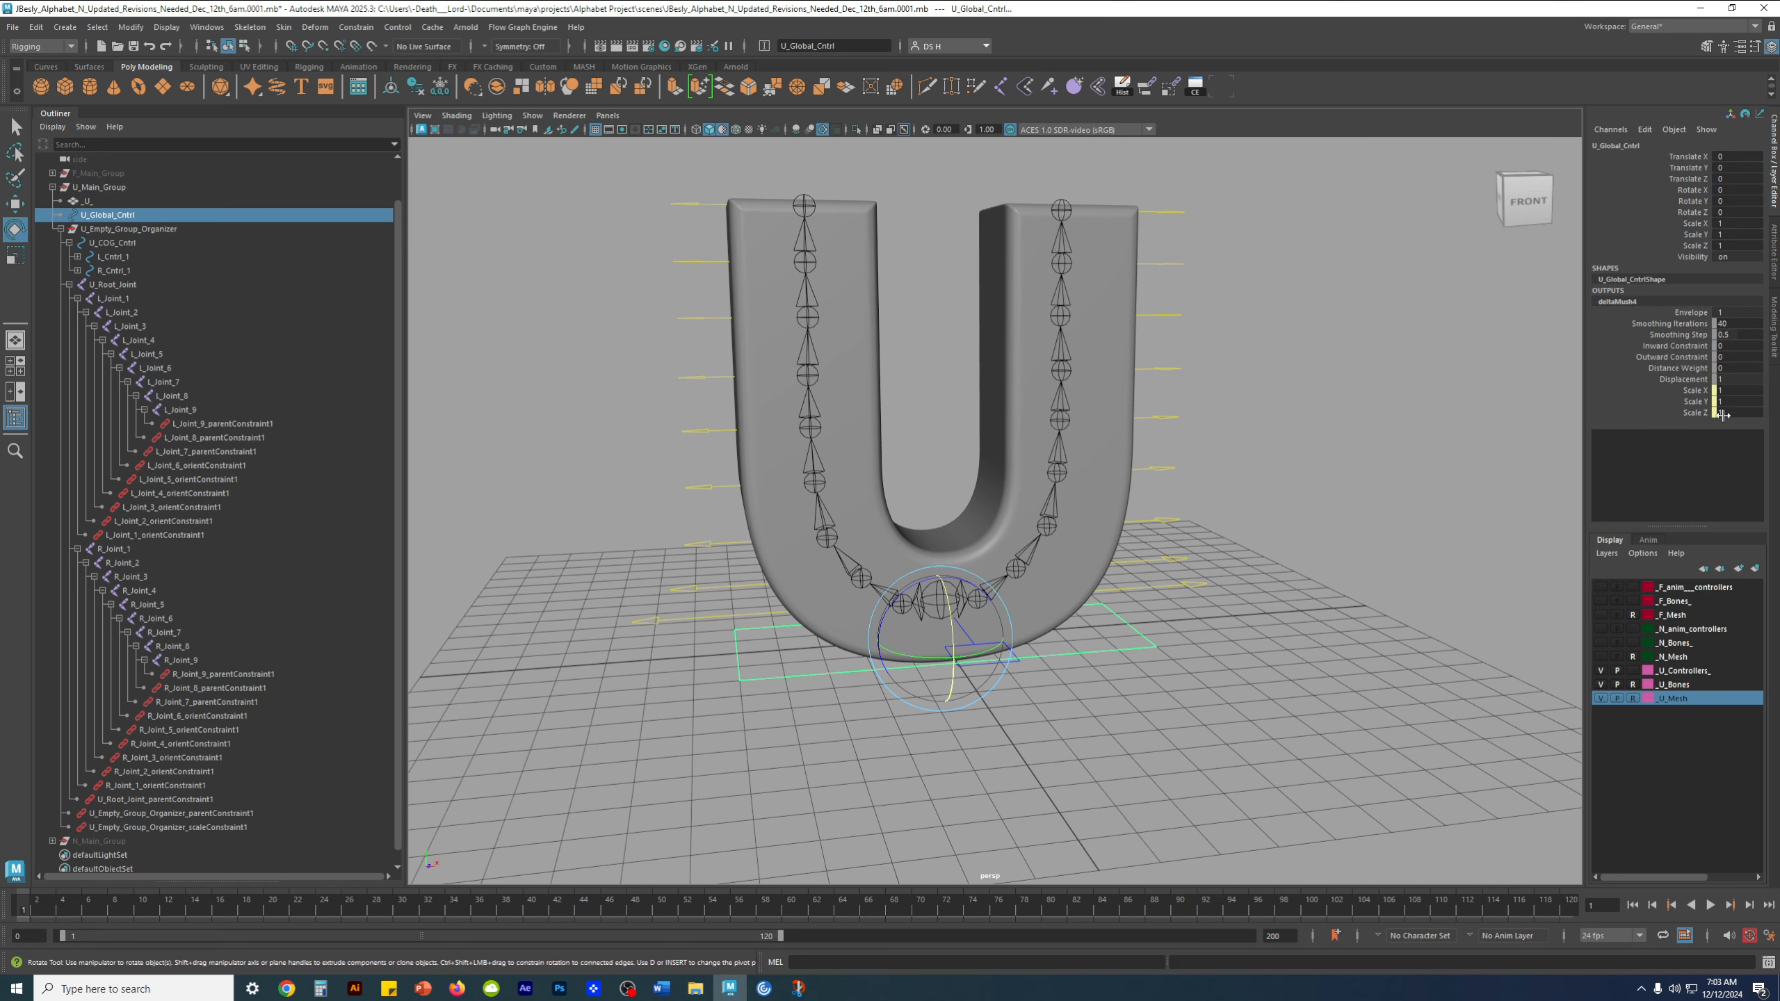
scroll(1132, 498, "down", 2)
left_click(1132, 499)
Test-scale the U rig with U_Global_Cntrl, undo the scaling, and clear the selection
left_click(1087, 604)
scroll(1000, 591, "down", 6)
left_click_drag(1000, 591, 1243, 499, "alt")
key("r")
middle_click_drag(1243, 499, 1227, 624, "alt")
right_click_drag(1227, 624, 1099, 368, "alt")
key("ctrl+z")
middle_click_drag(1099, 367, 1103, 245, "alt")
right_click_drag(1103, 246, 1185, 484, "alt")
left_click_drag(1185, 484, 1200, 426, "alt")
right_click_drag(1200, 425, 1296, 456, "alt")
left_click(1296, 456)
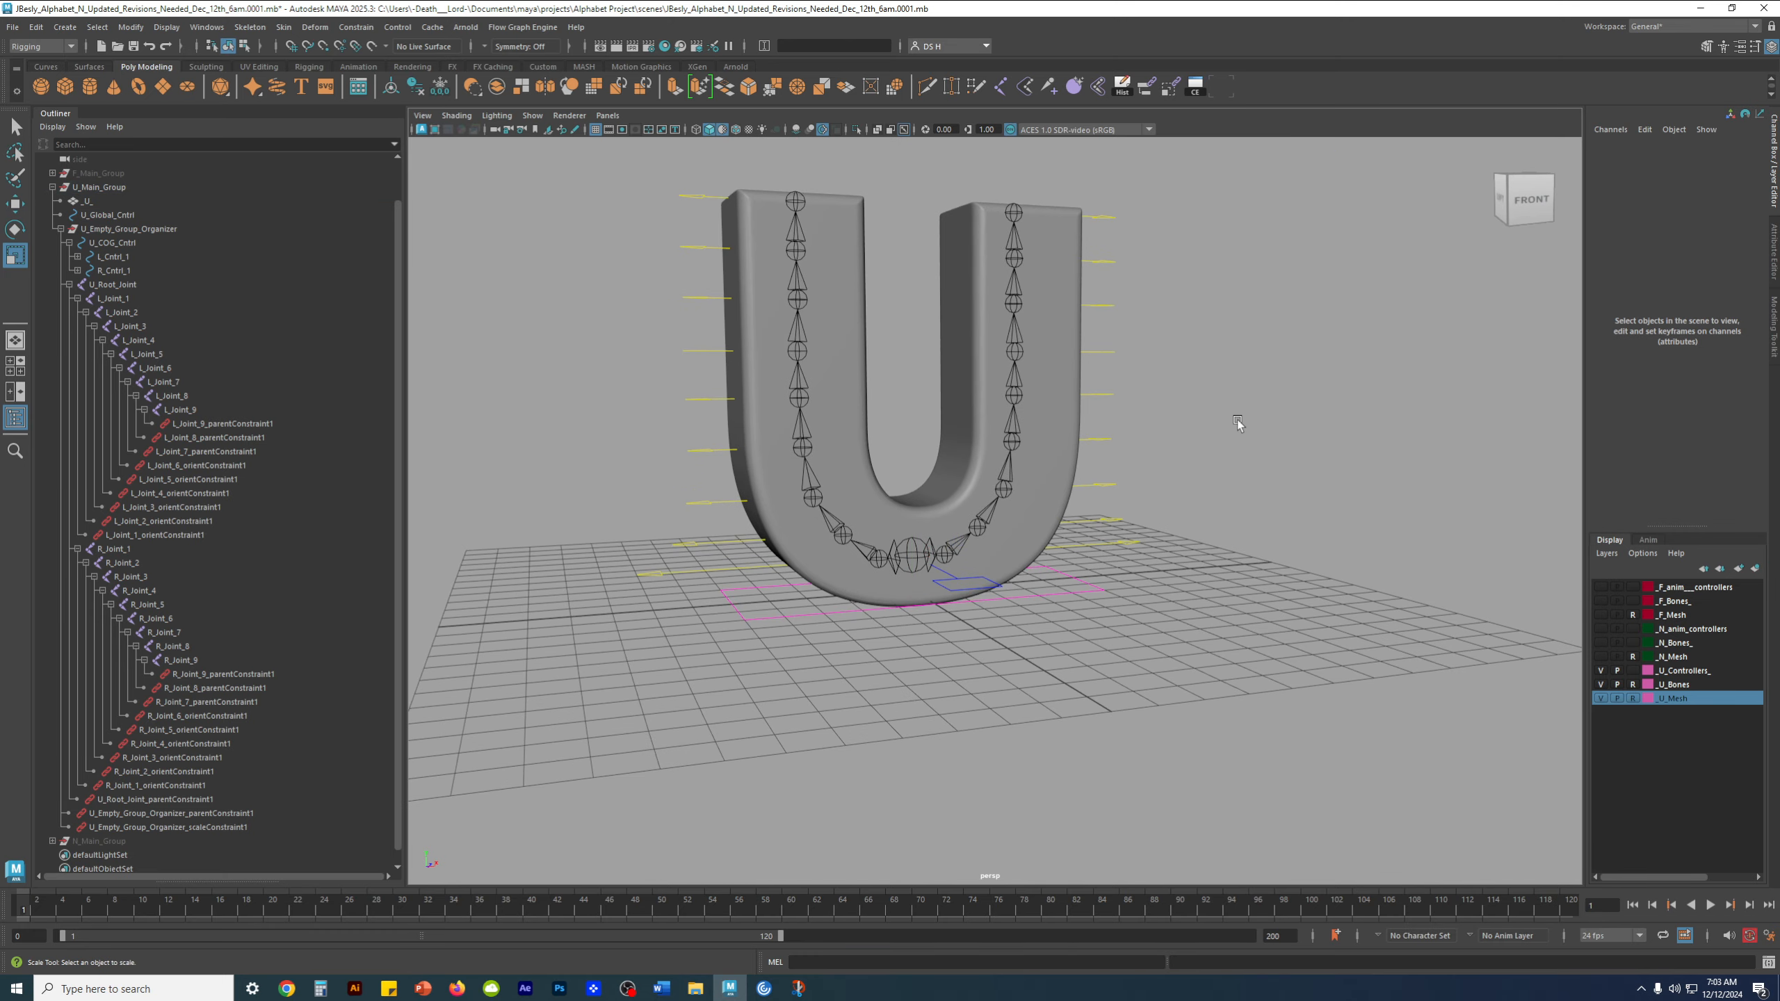
Check the U rig's control selection by picking U_COG_Cntrl, R_Cntrl_9, and U_COG_Cntrl again
left_click(946, 587)
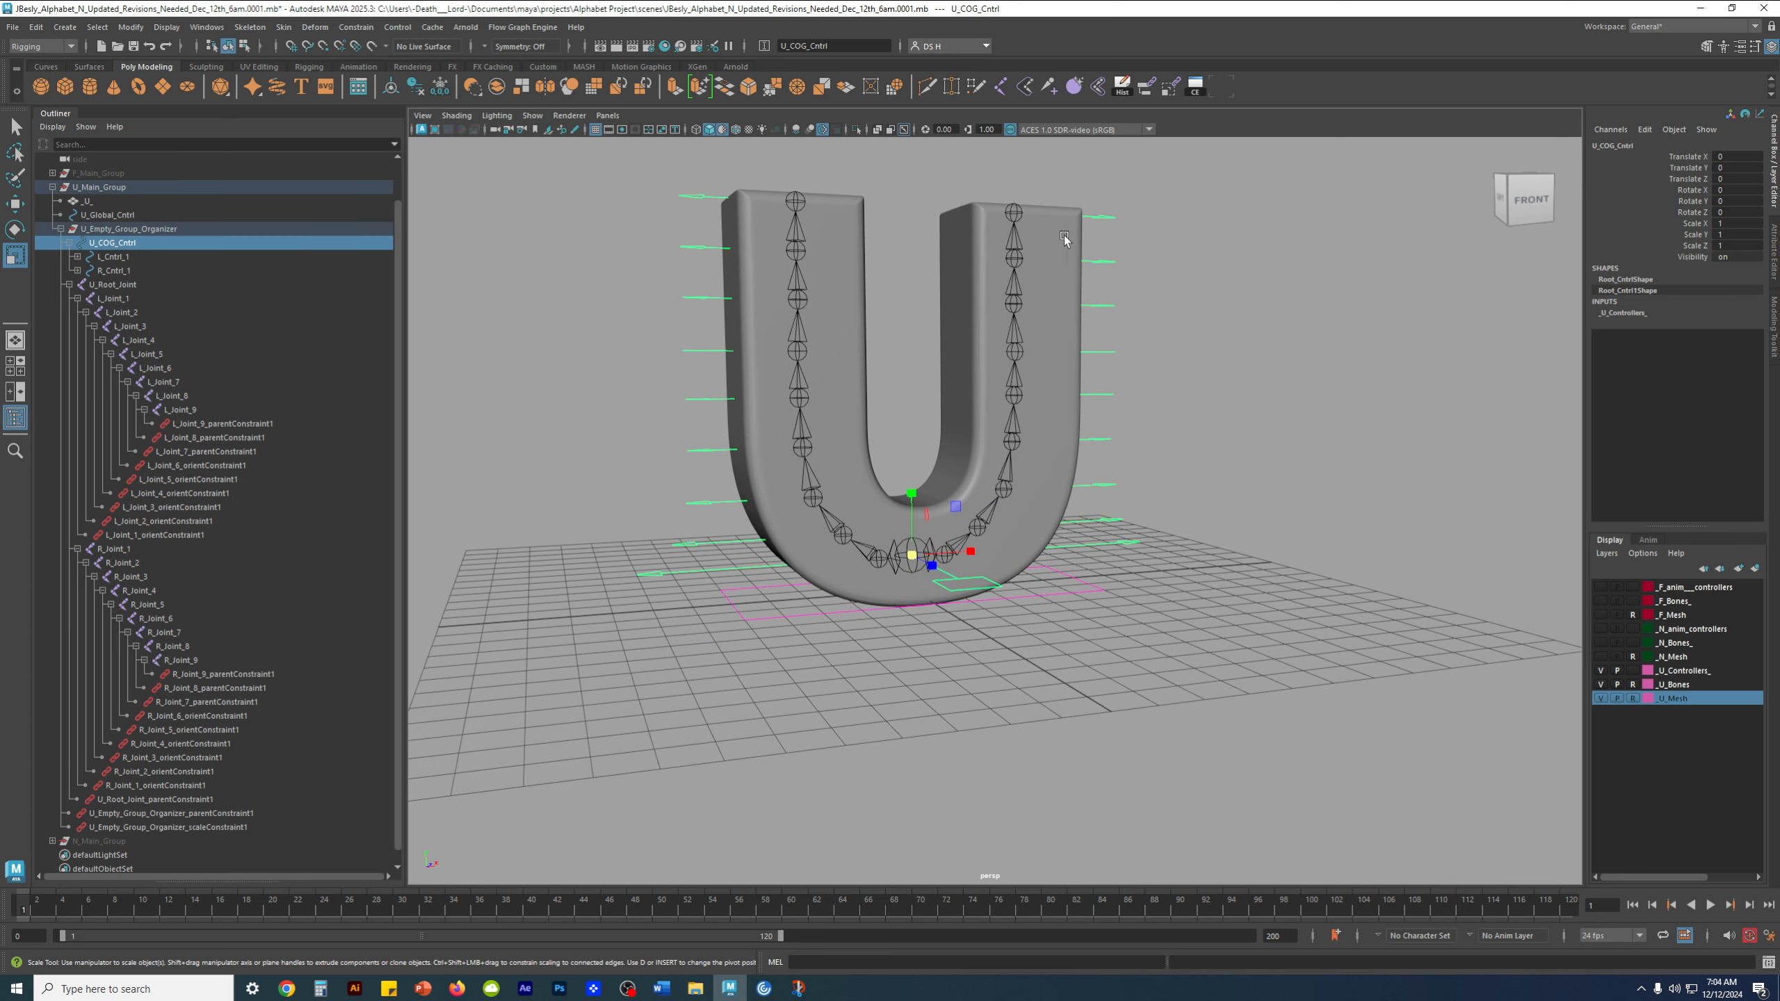
left_click(1095, 214)
left_click_drag(1266, 459, 968, 690, "alt")
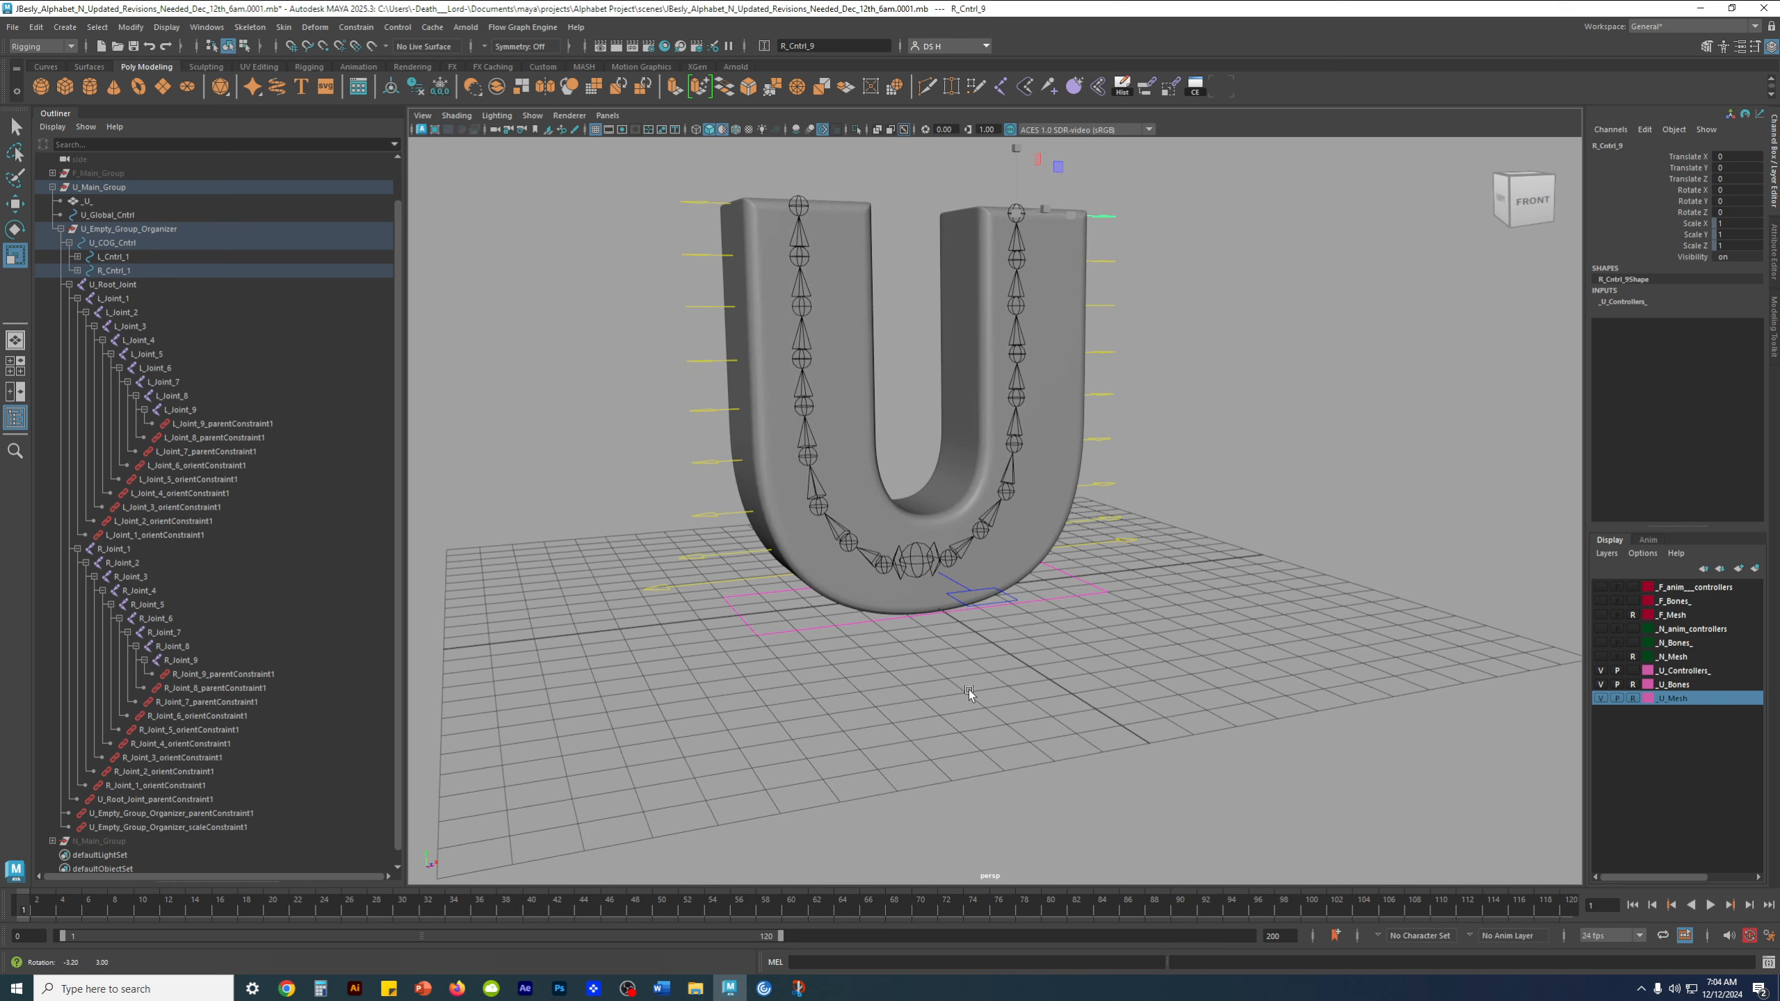
left_click(982, 590)
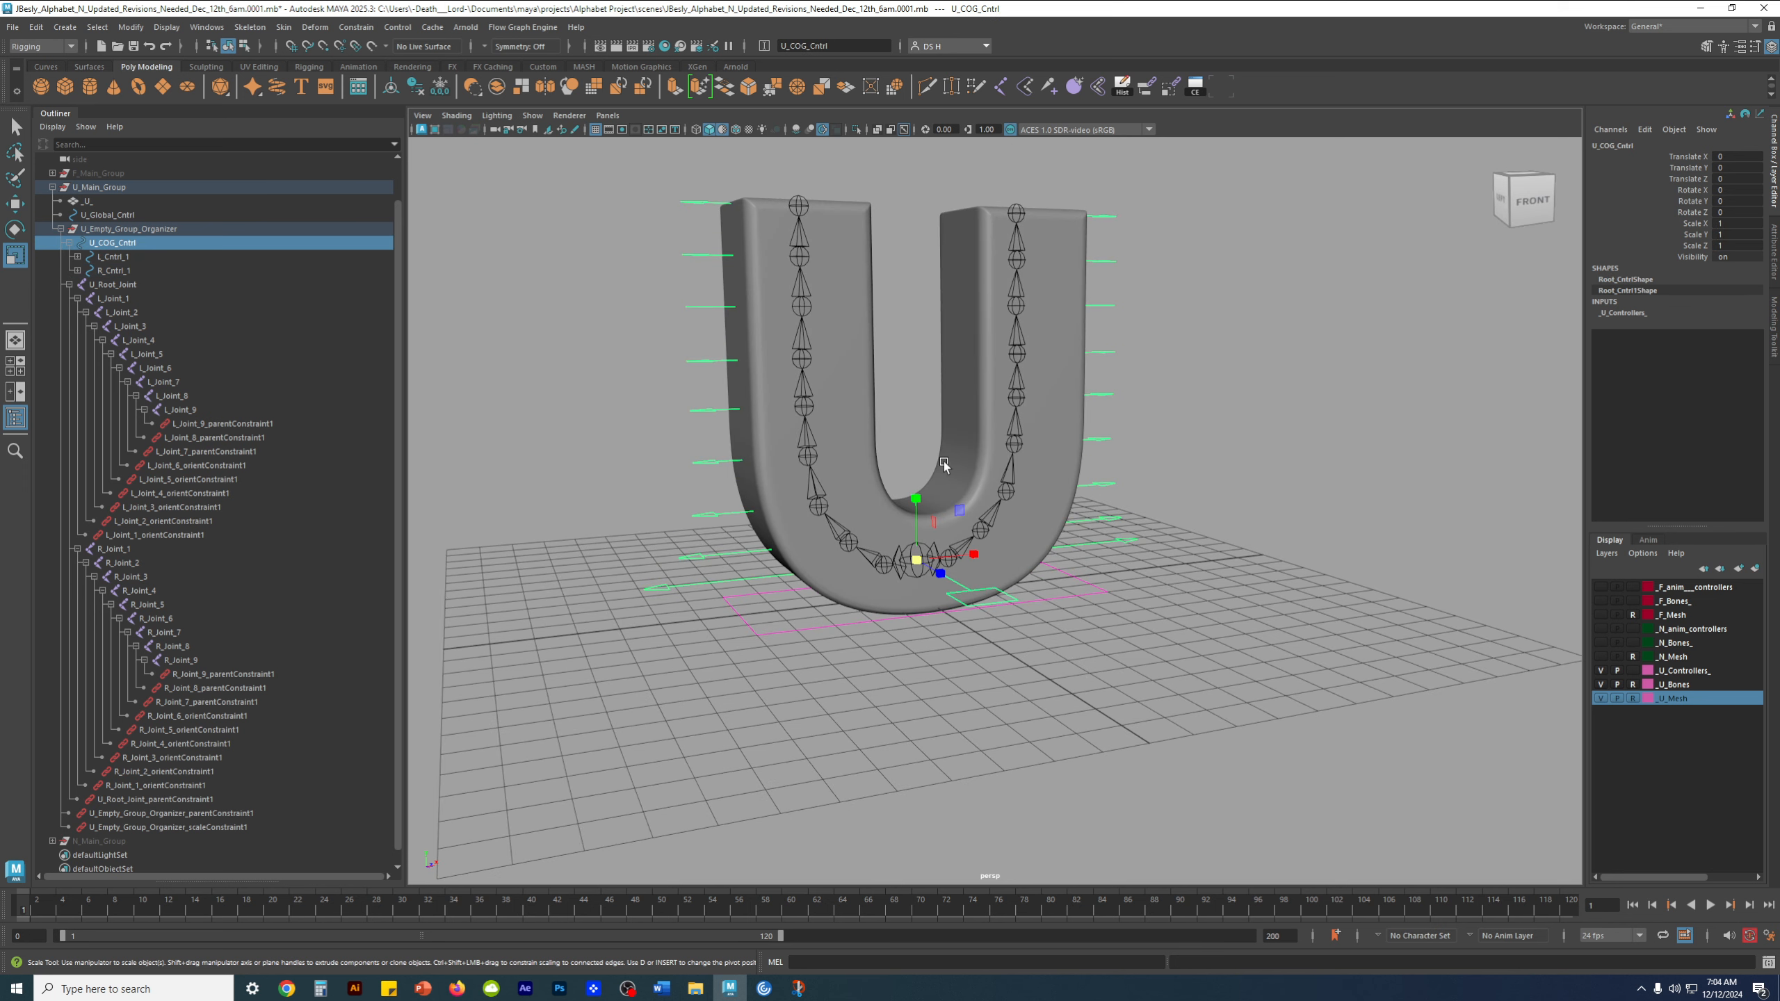
Collapse U_Main_Group, expand N_Main_Group, and inspect N_Global_Cntrl and N_COG_Cntrl in the N rig's hierarchy
left_click(52, 187)
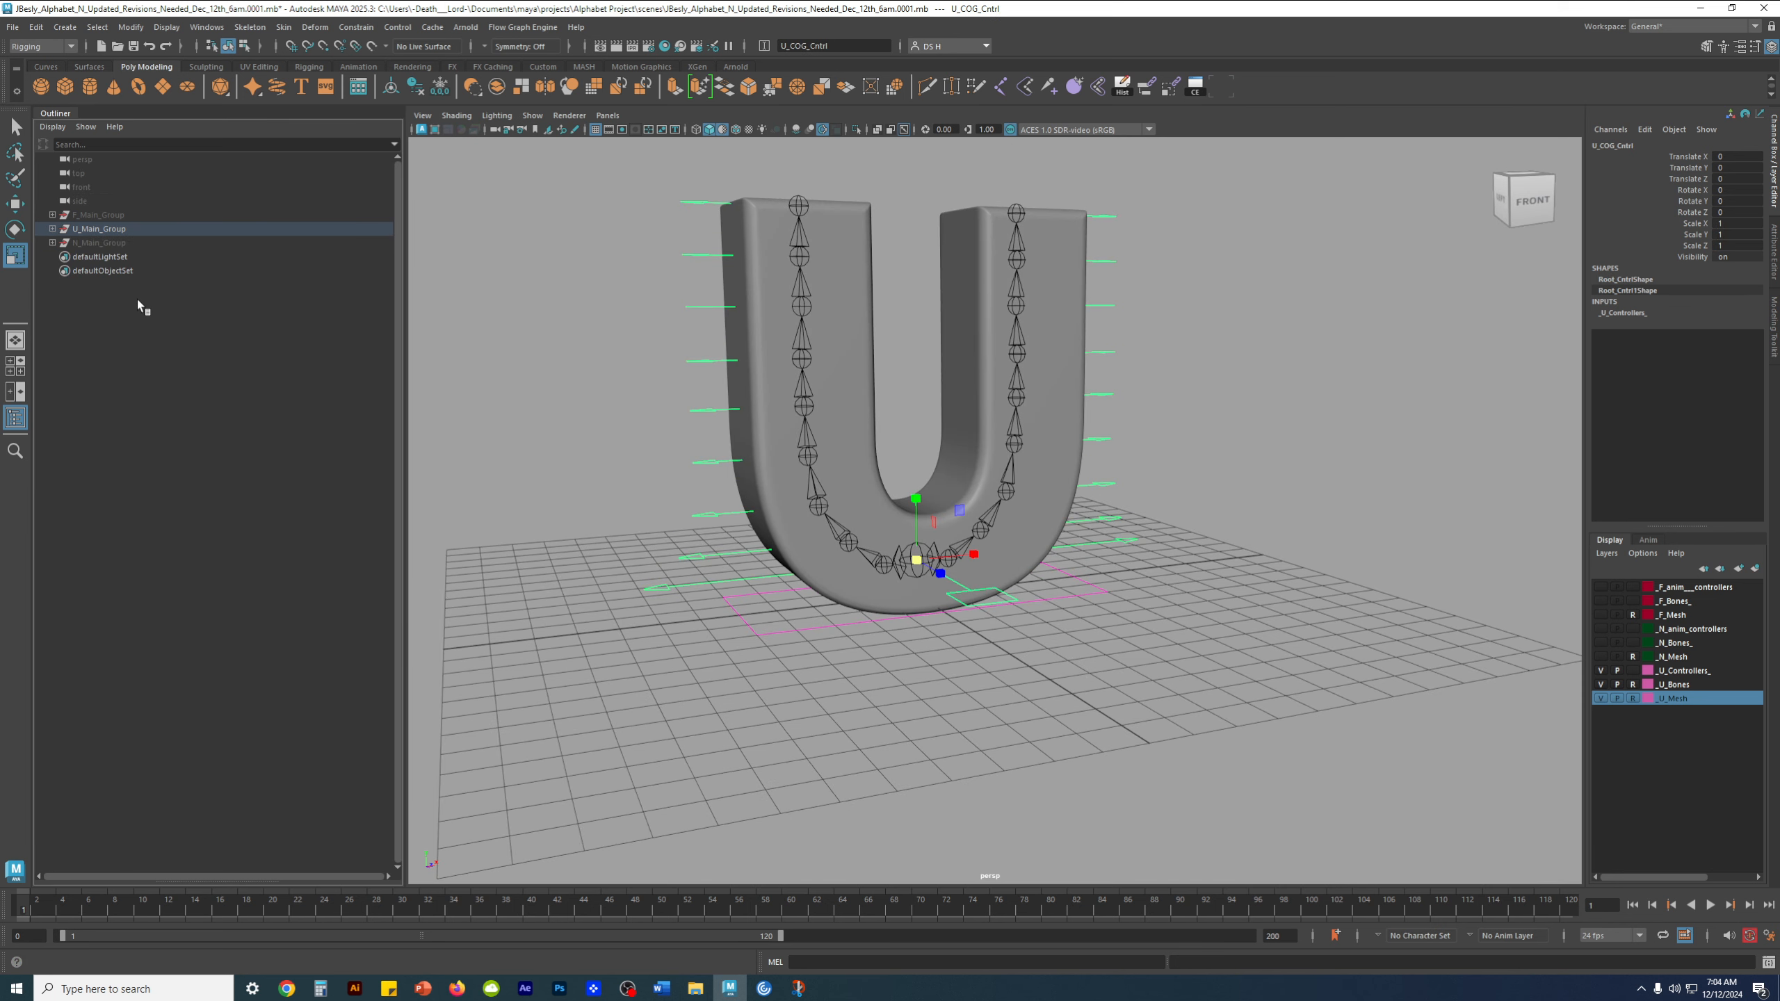
left_click(98, 244)
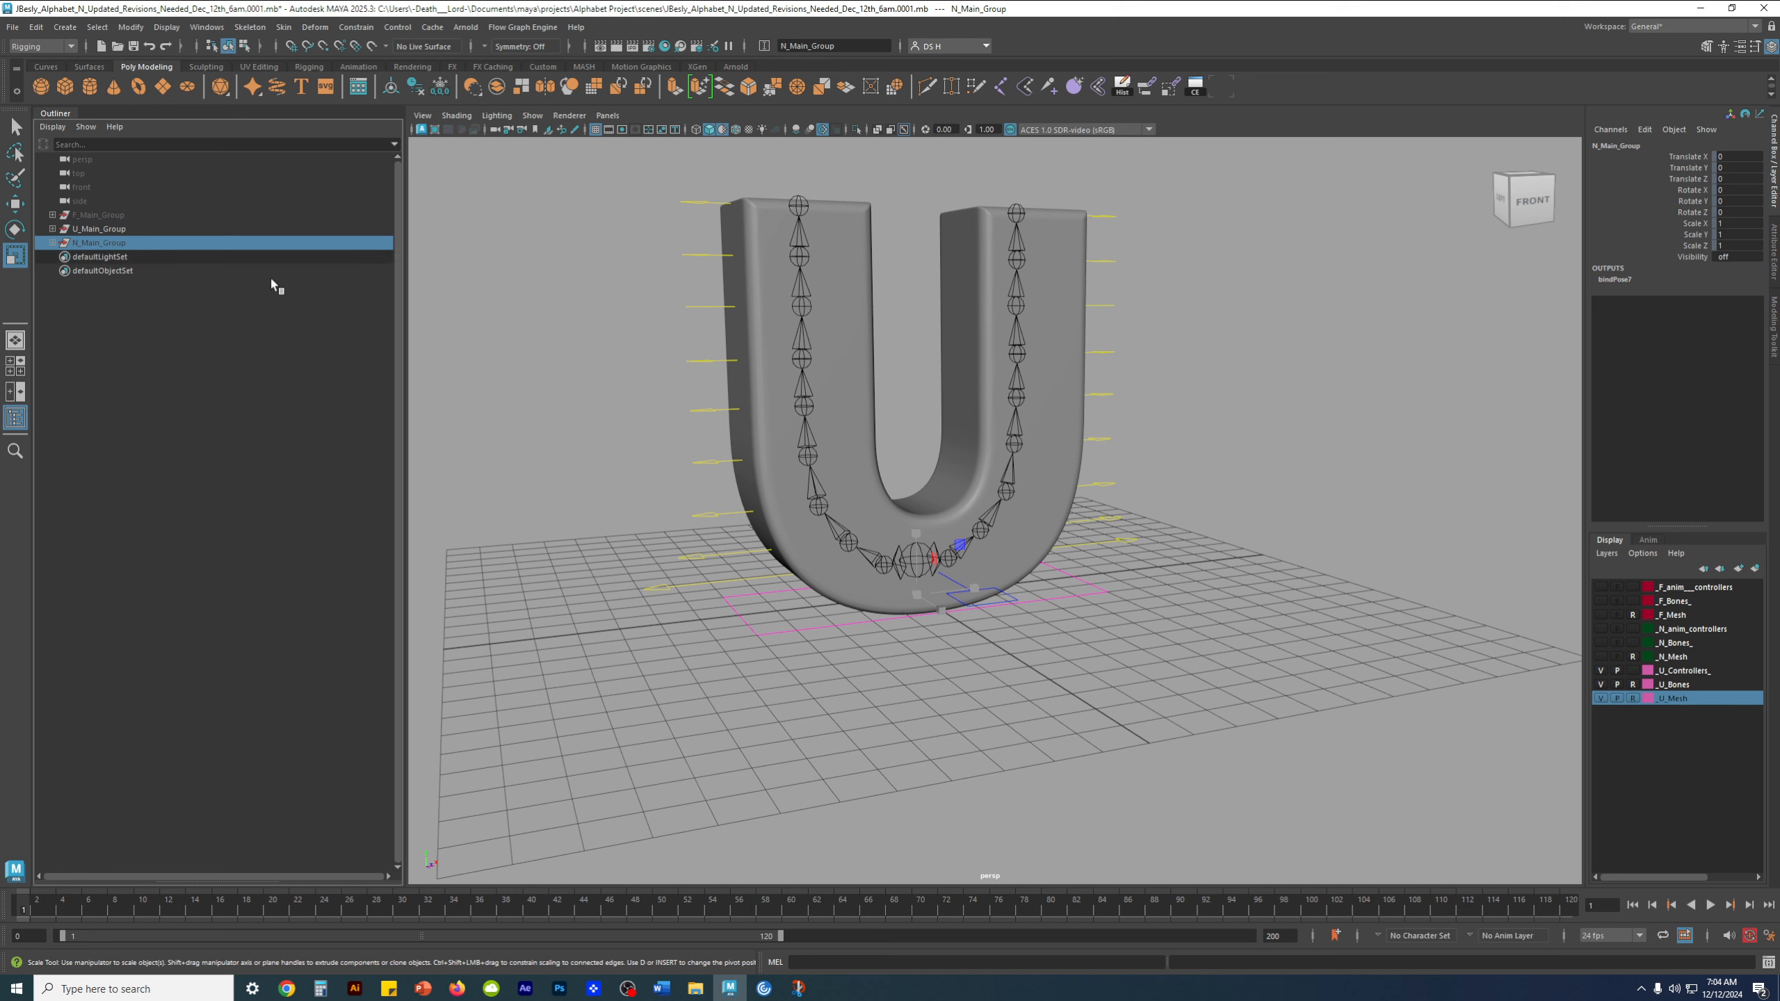
left_click(52, 243)
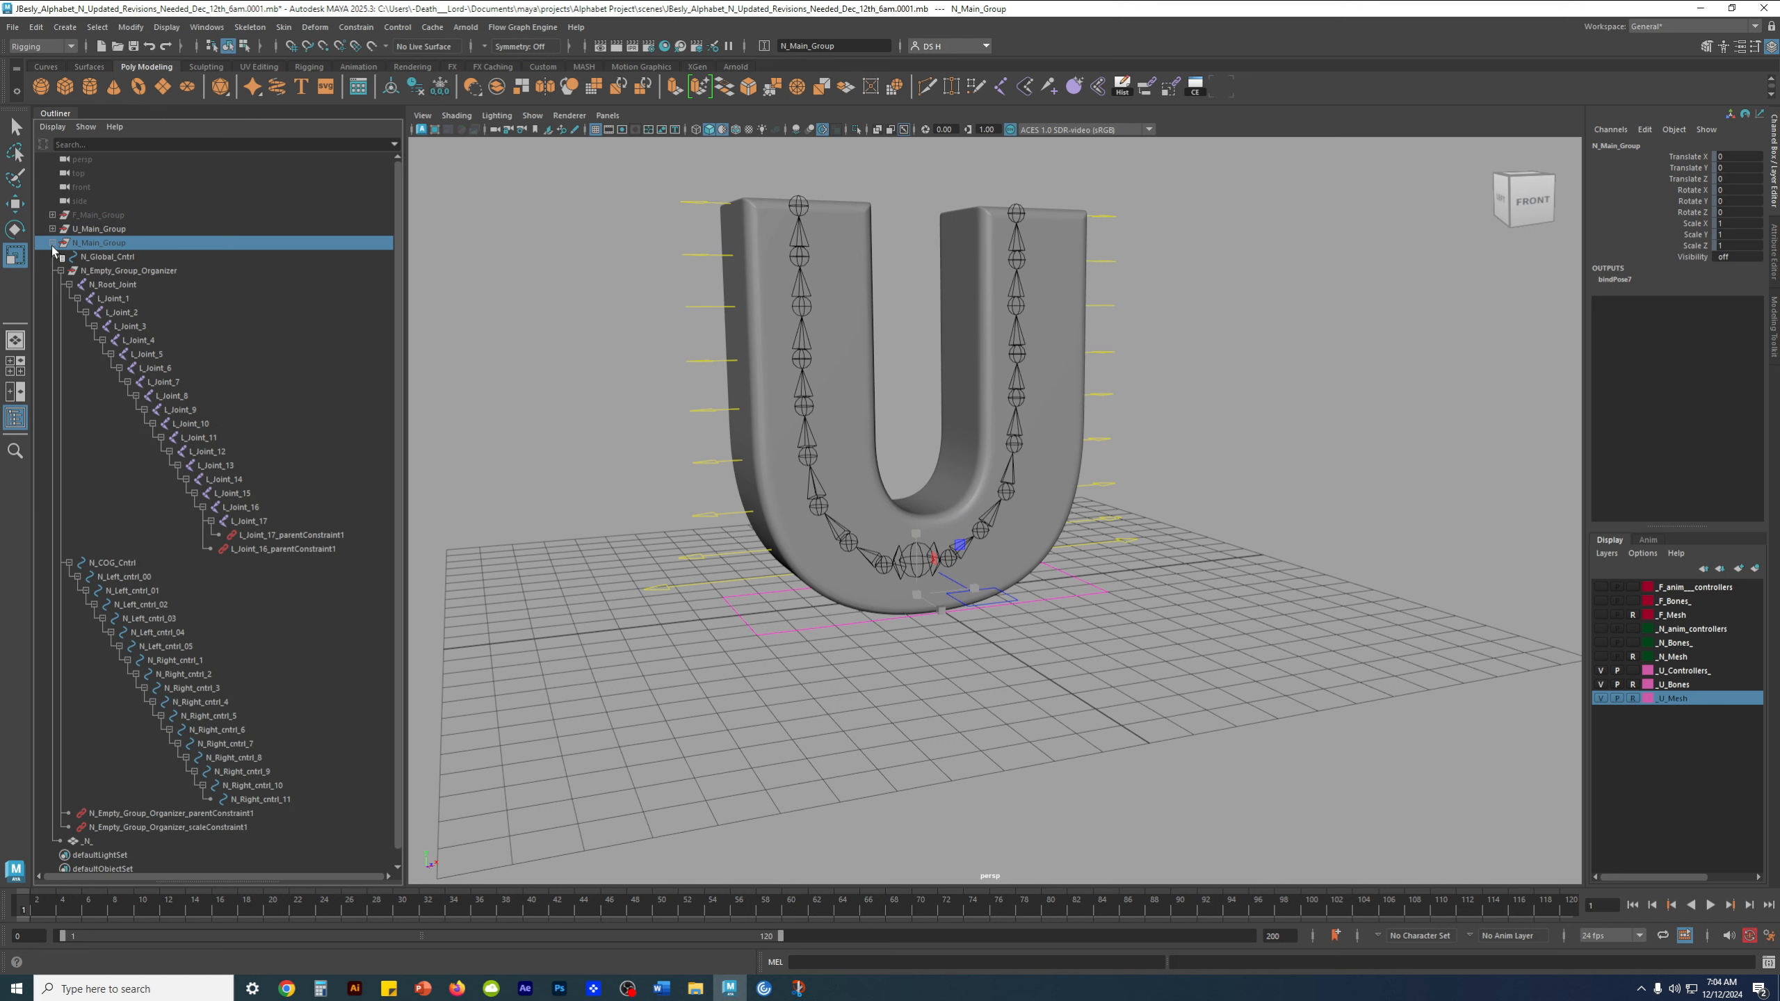
left_click(164, 259)
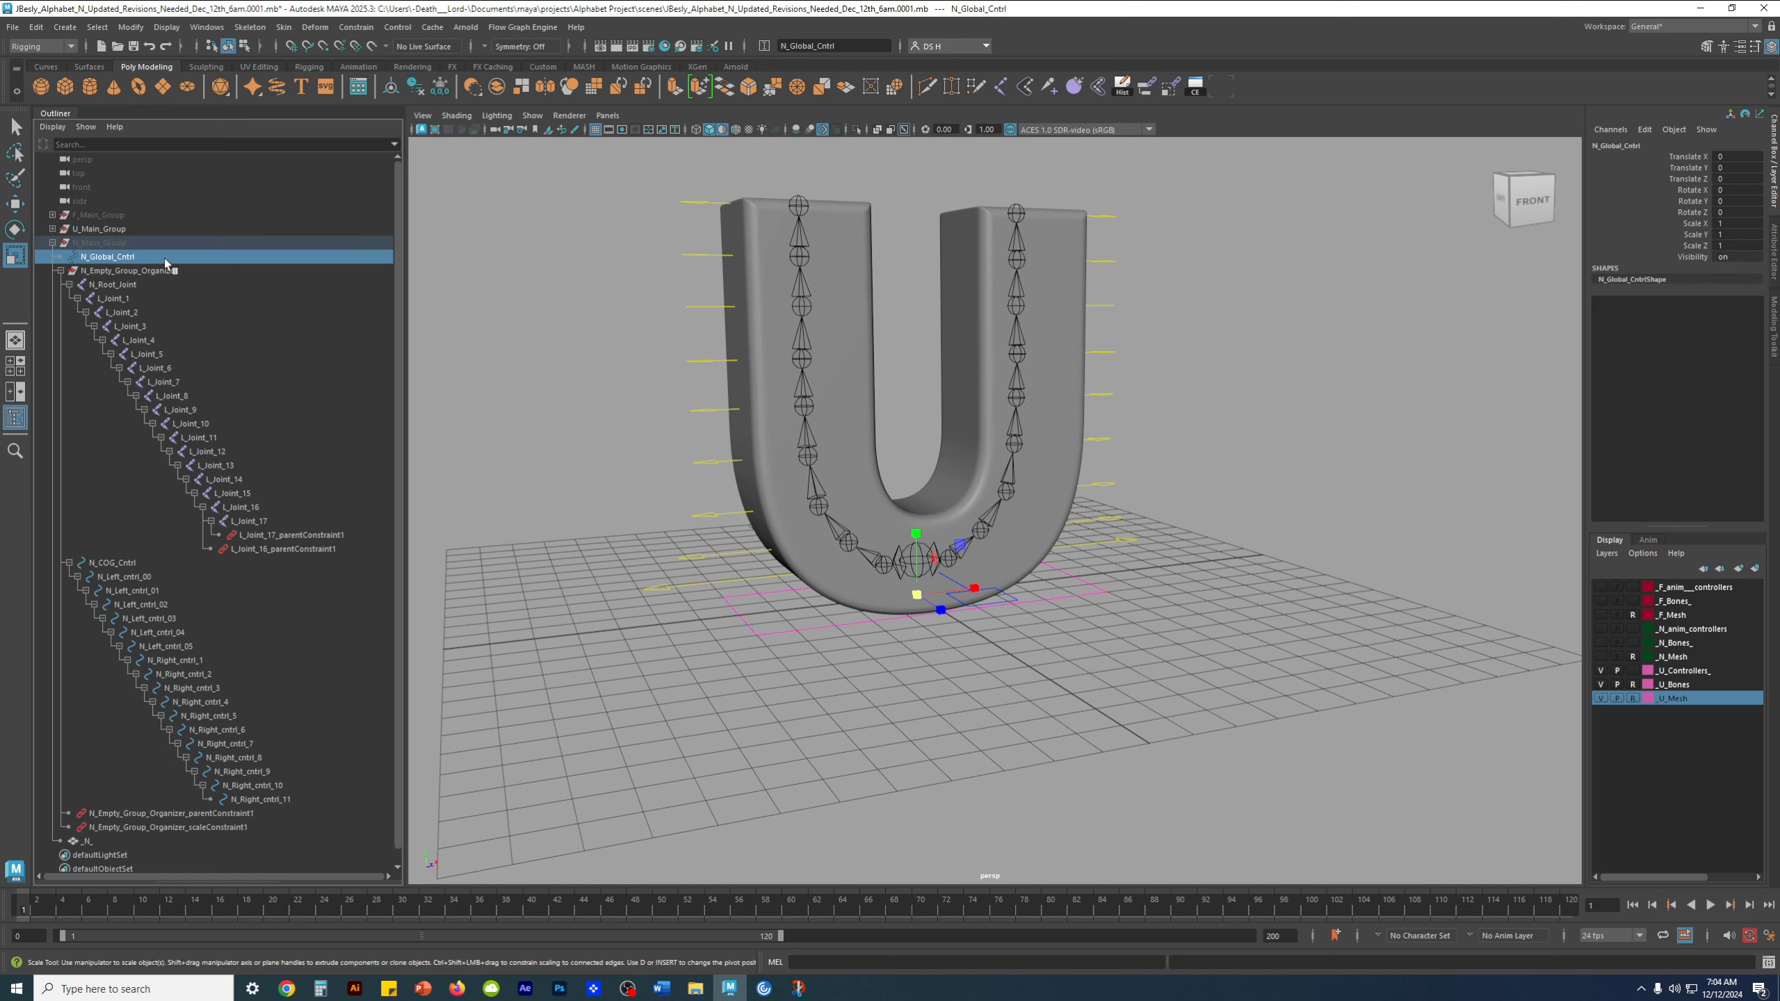
scroll(184, 660, "down", 1)
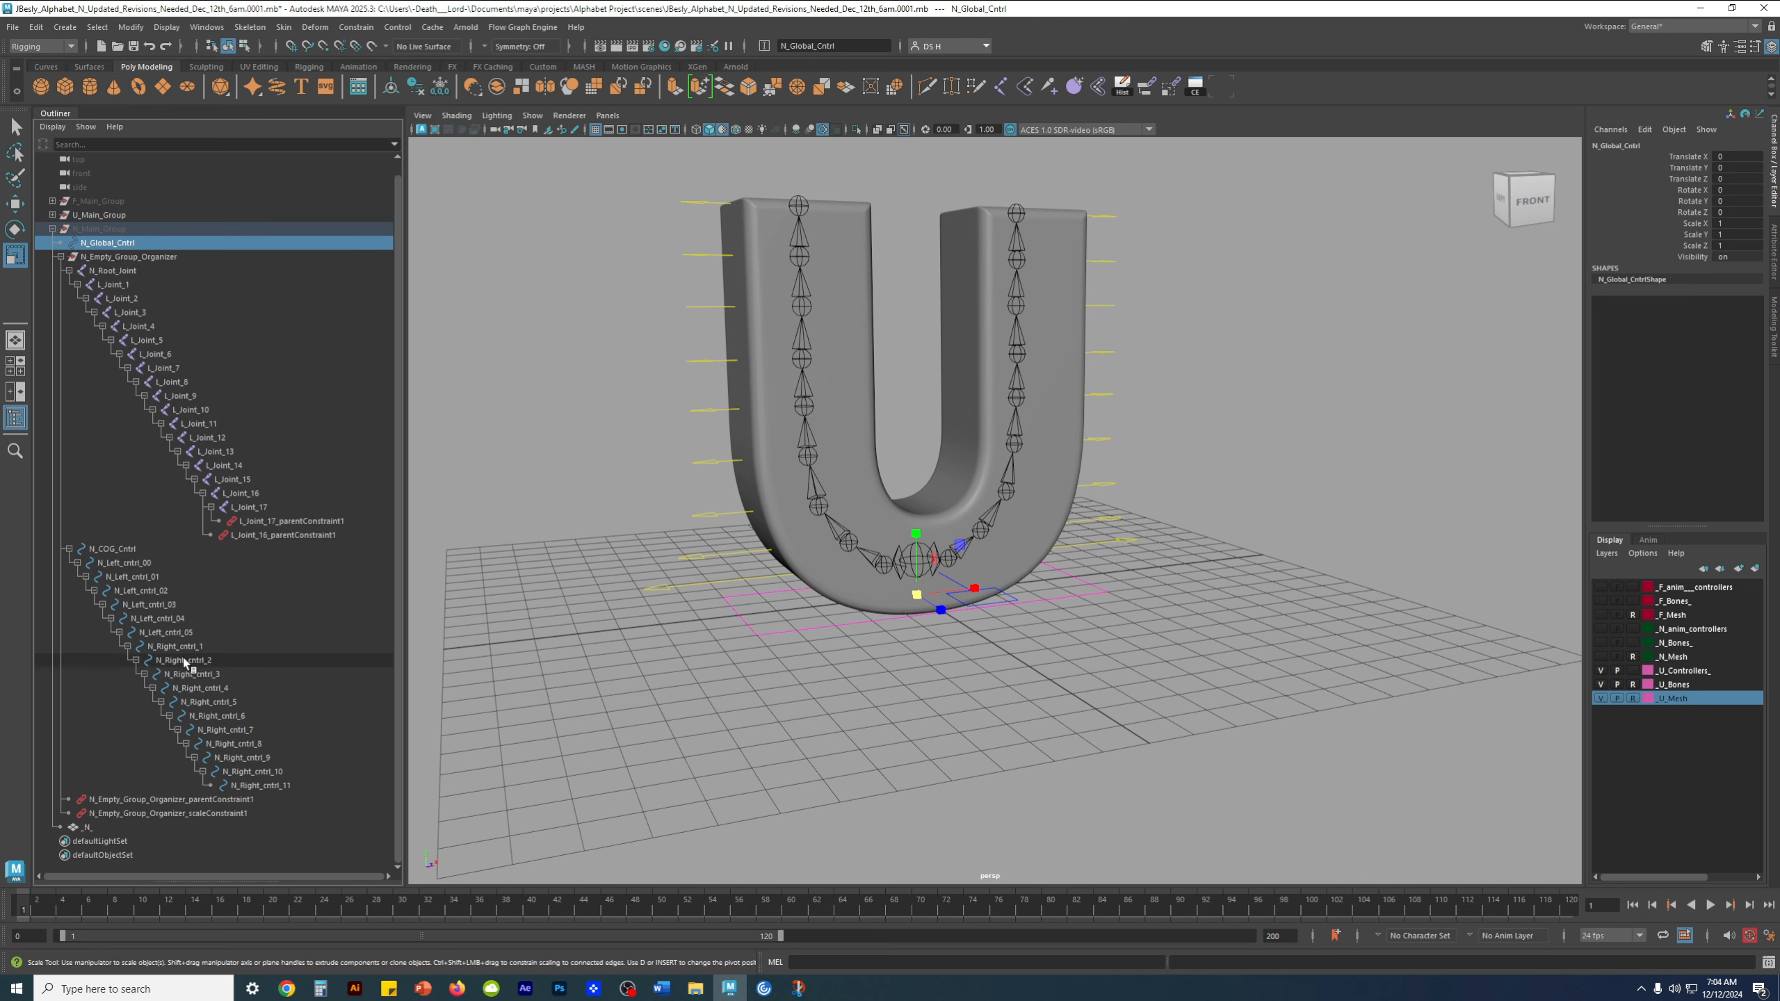
left_click(114, 550)
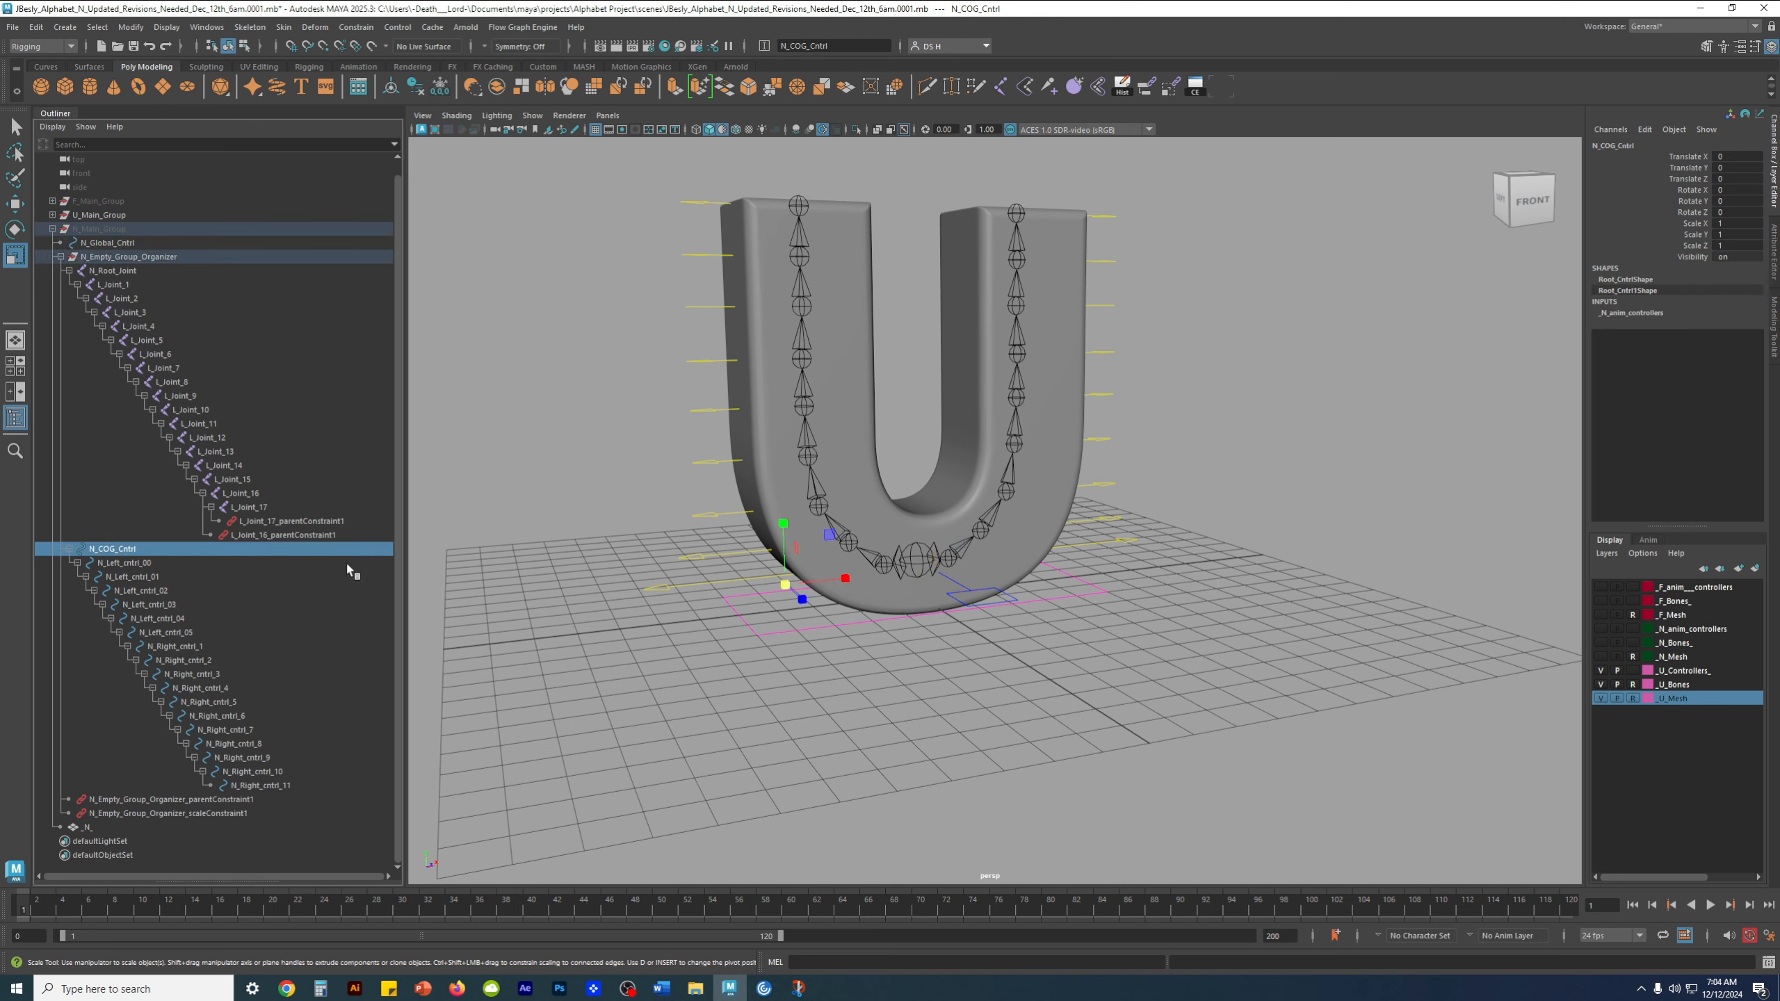
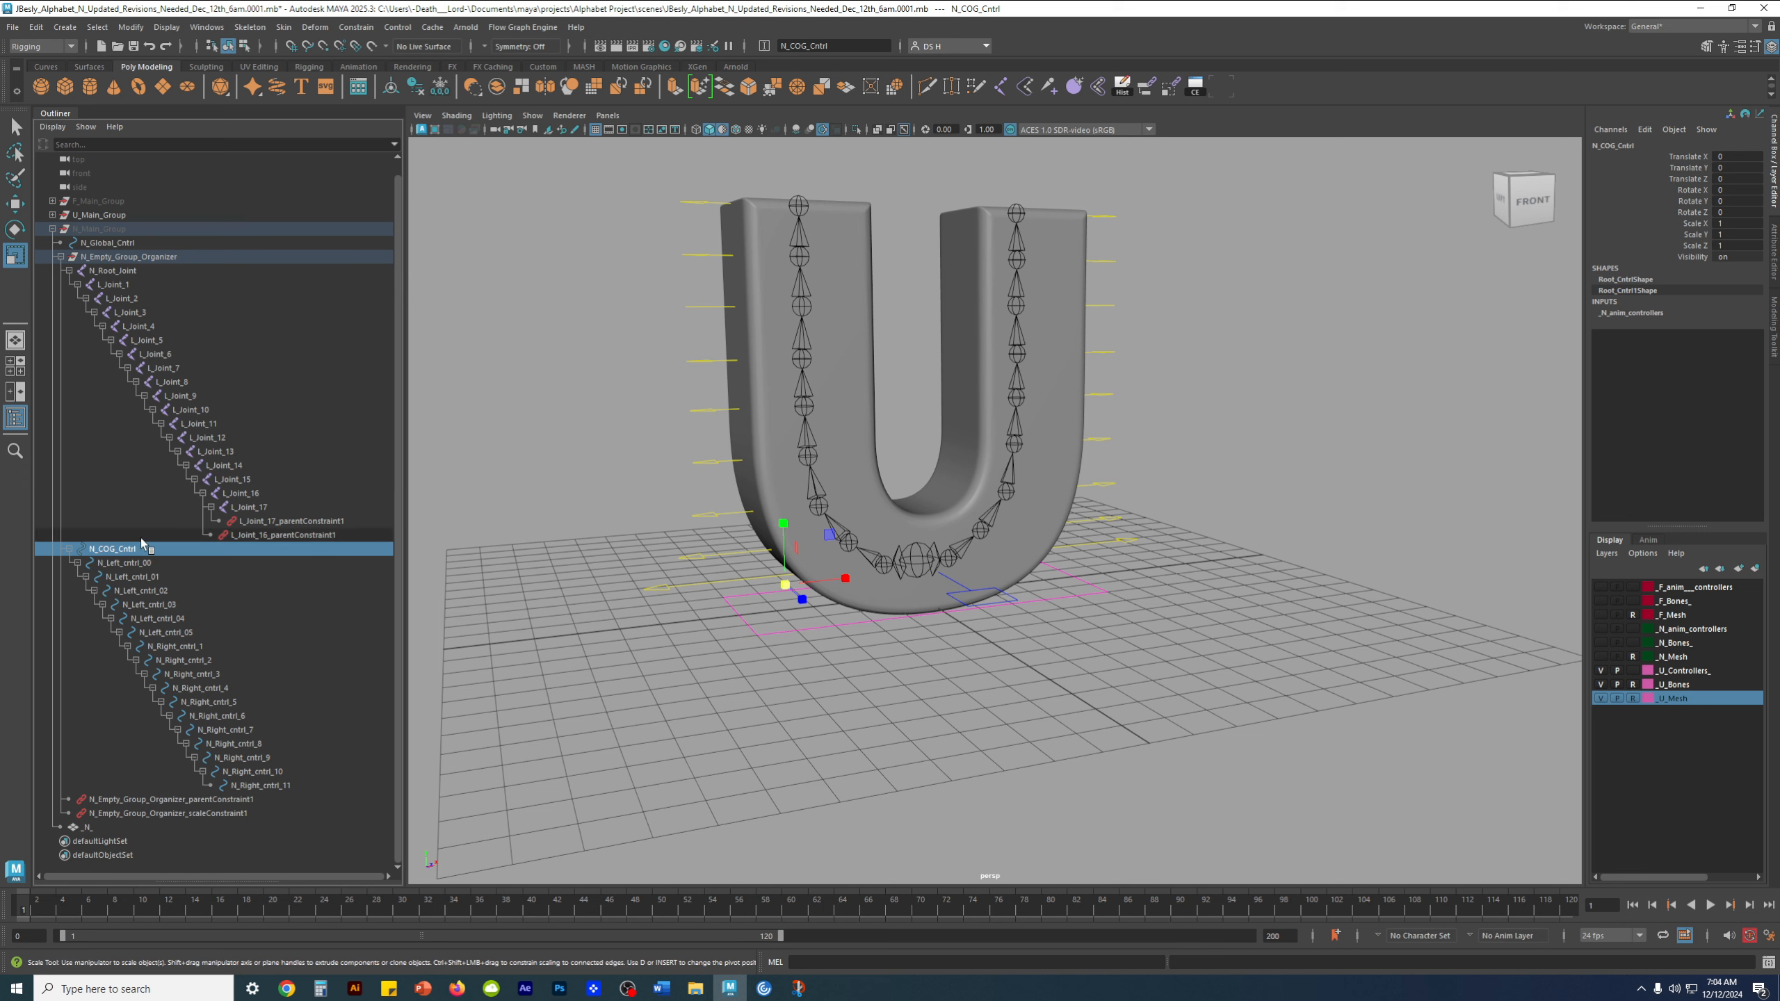
Collapse N_Main_Group, lock the Scale X, Y and Z channels of U_COG_Cntrl, and clear the selection
left_click(51, 230)
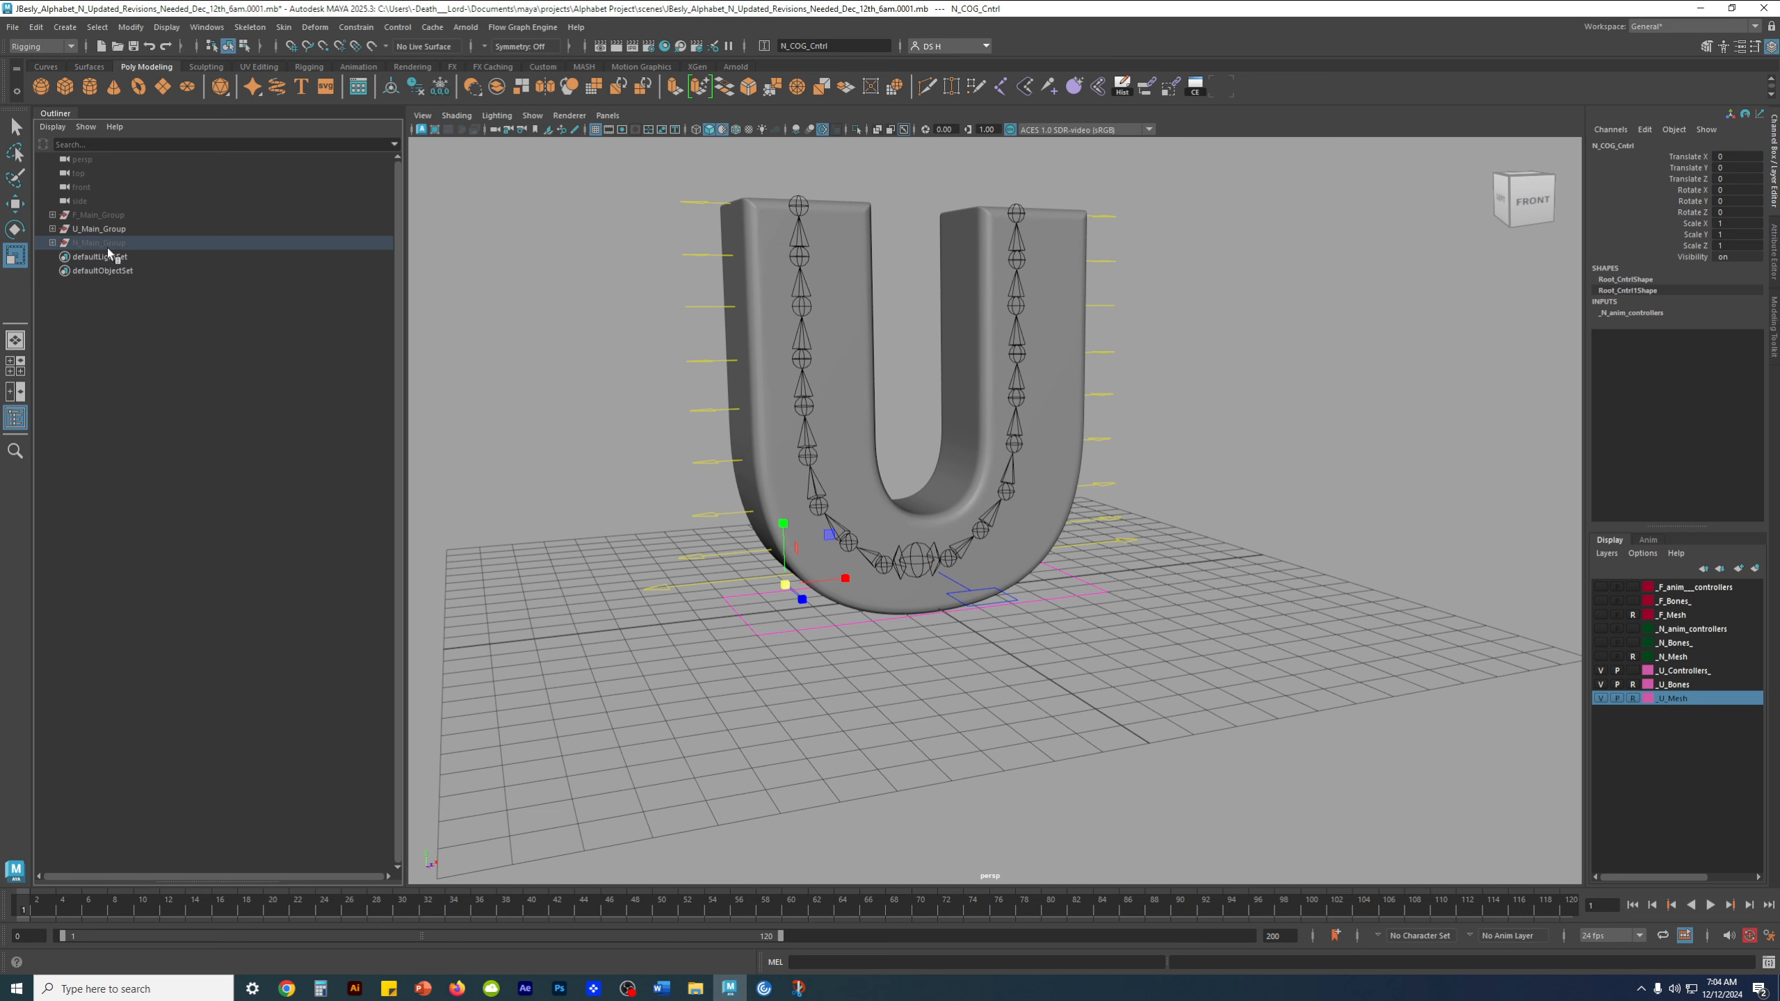
left_click(116, 231)
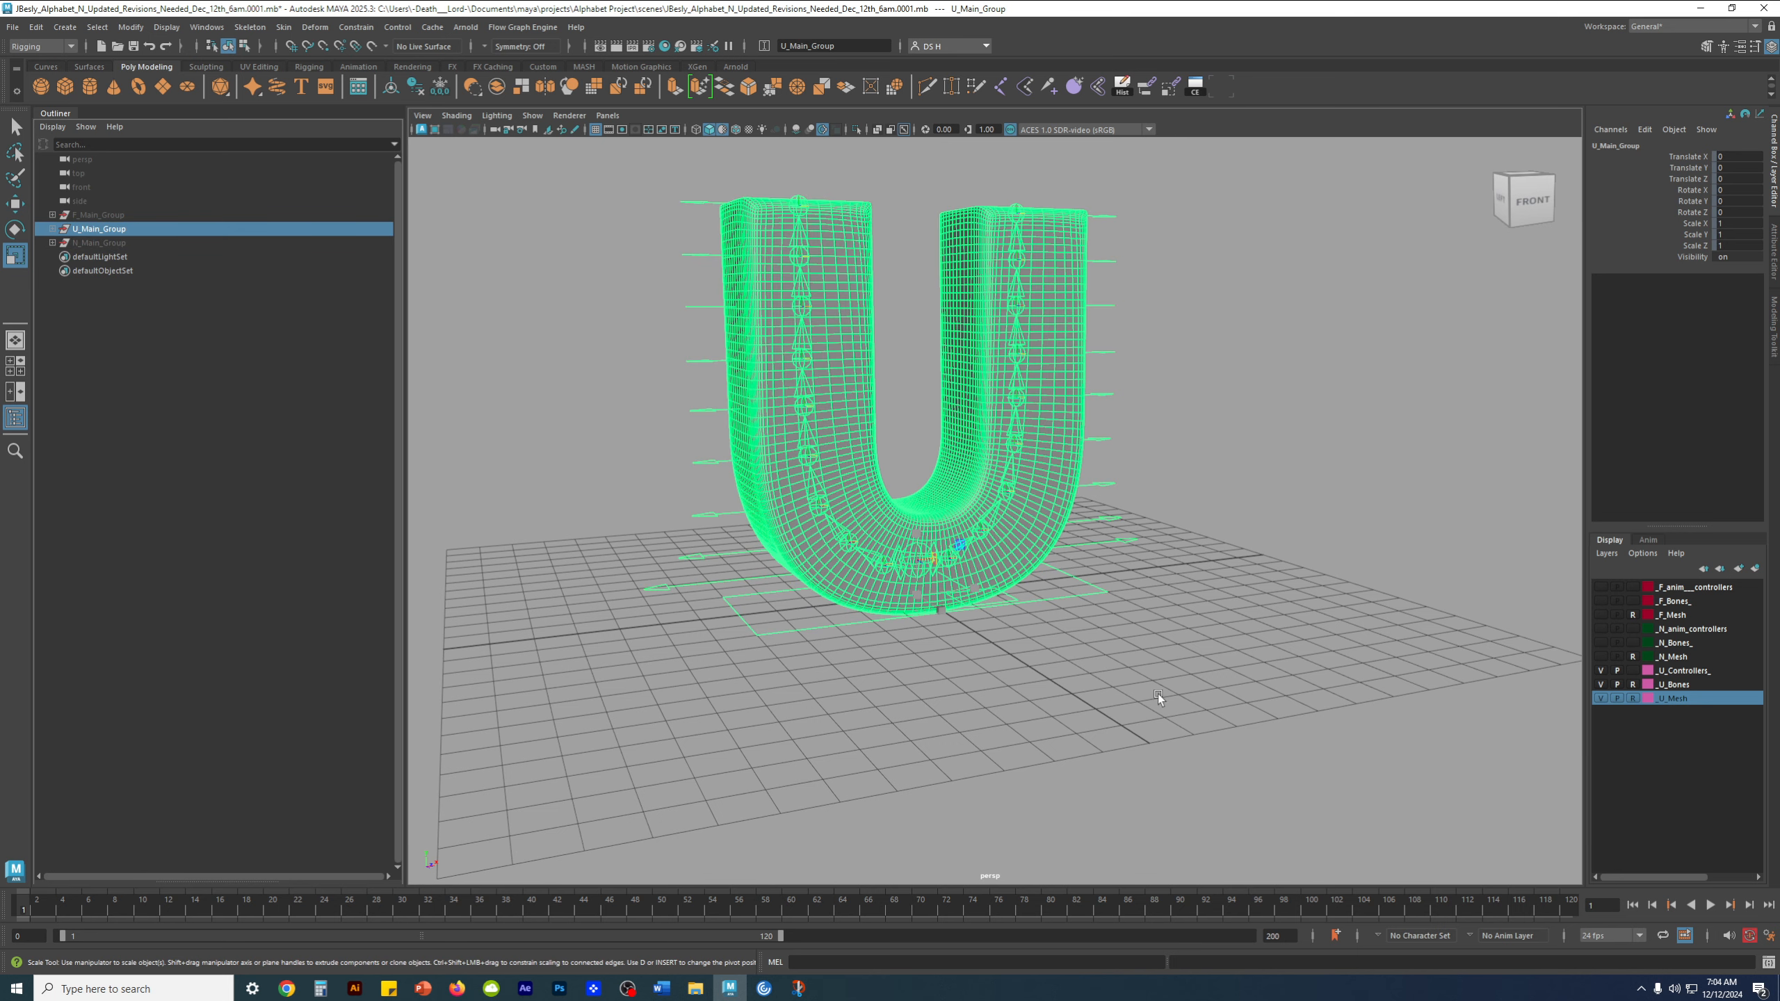
left_click(1028, 615)
left_click(990, 587)
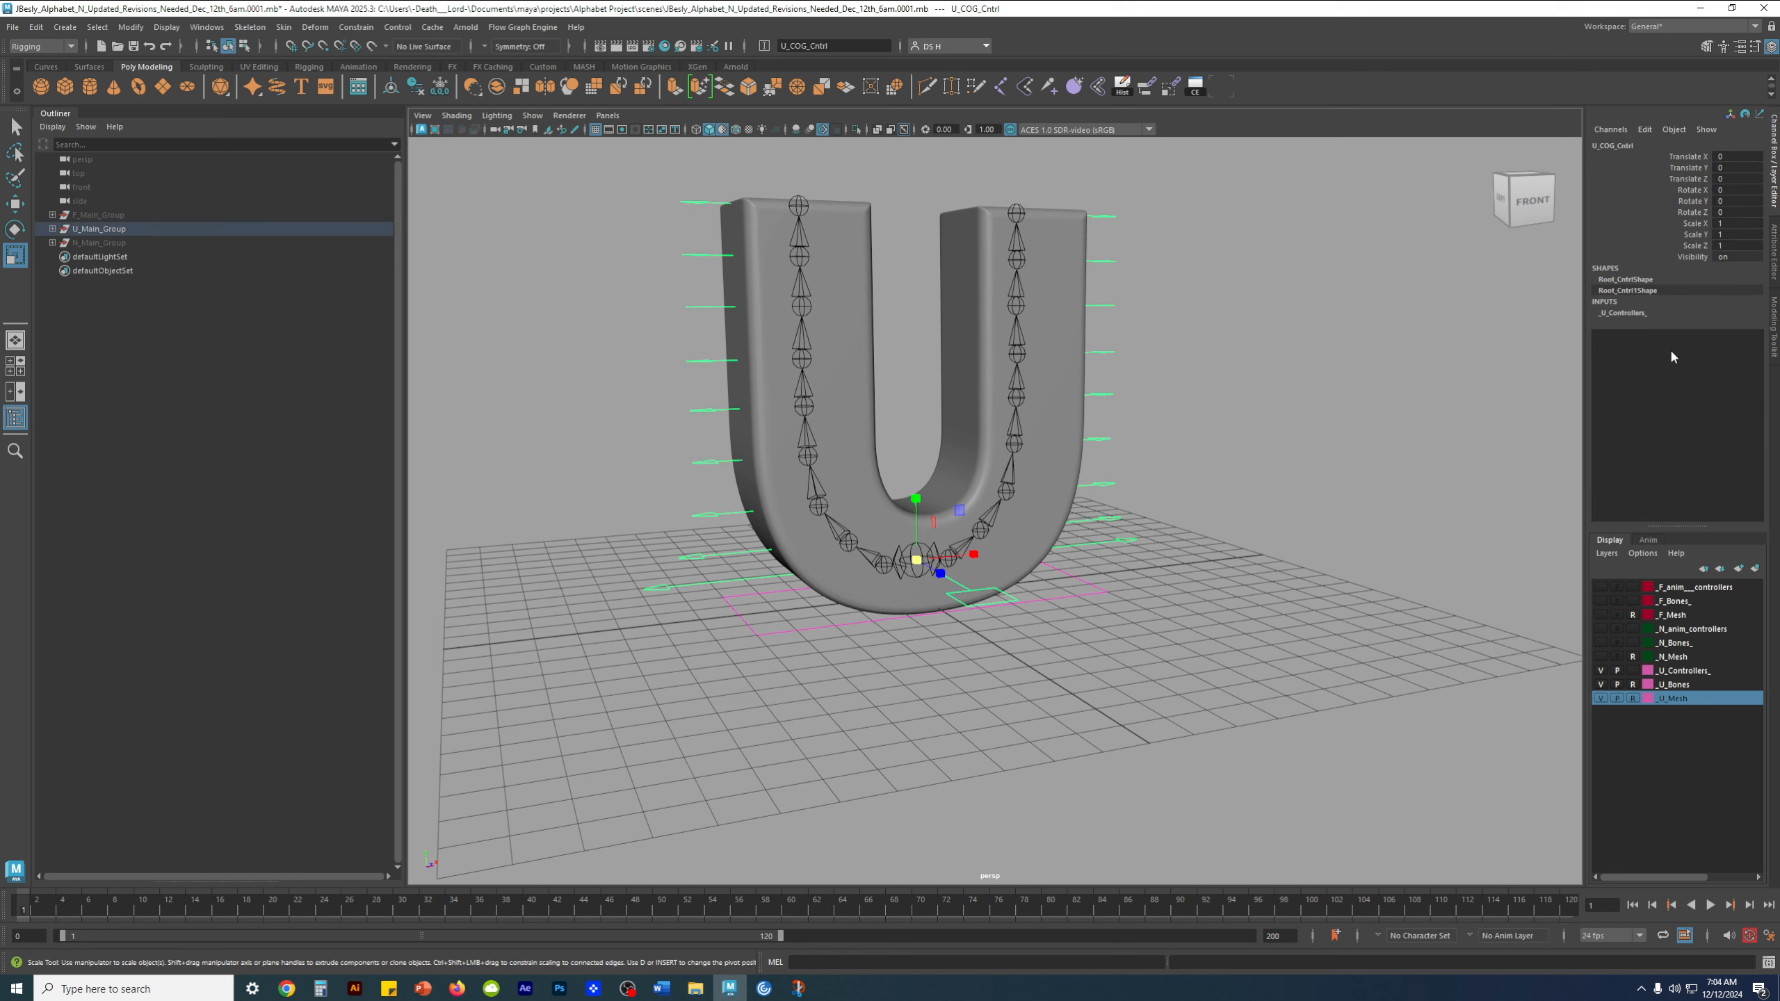
left_click_drag(1694, 225, 1696, 246)
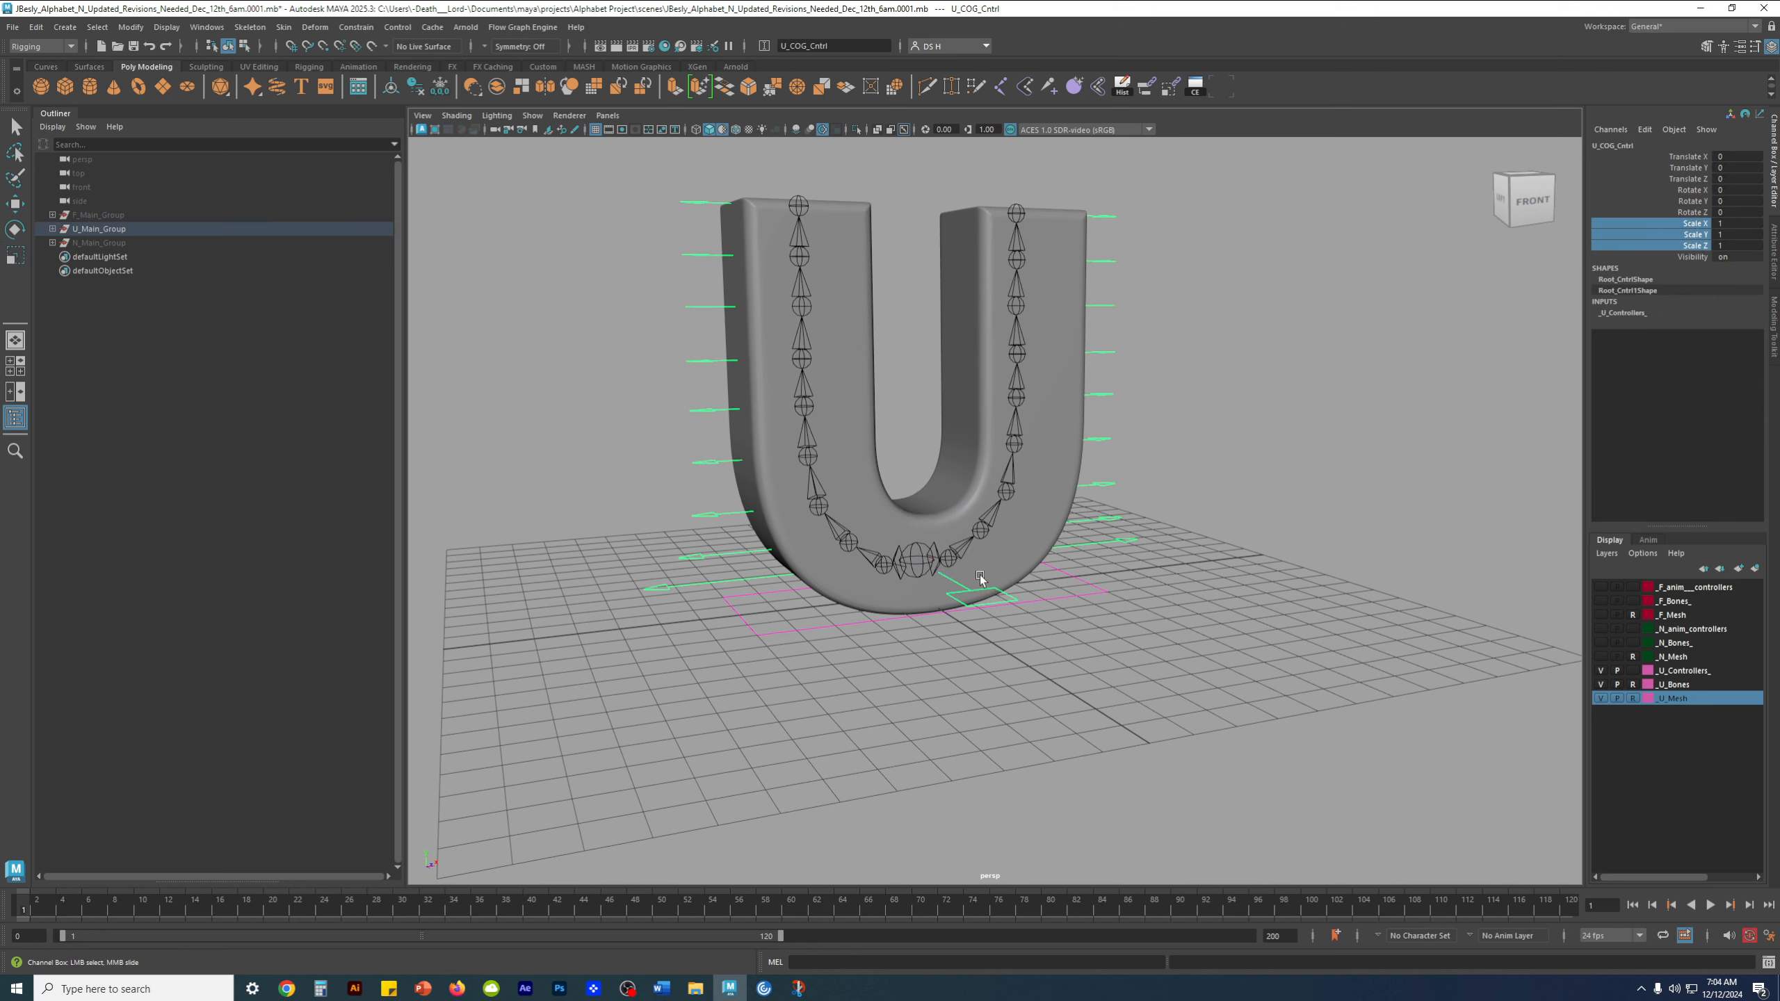
right_click(1614, 233)
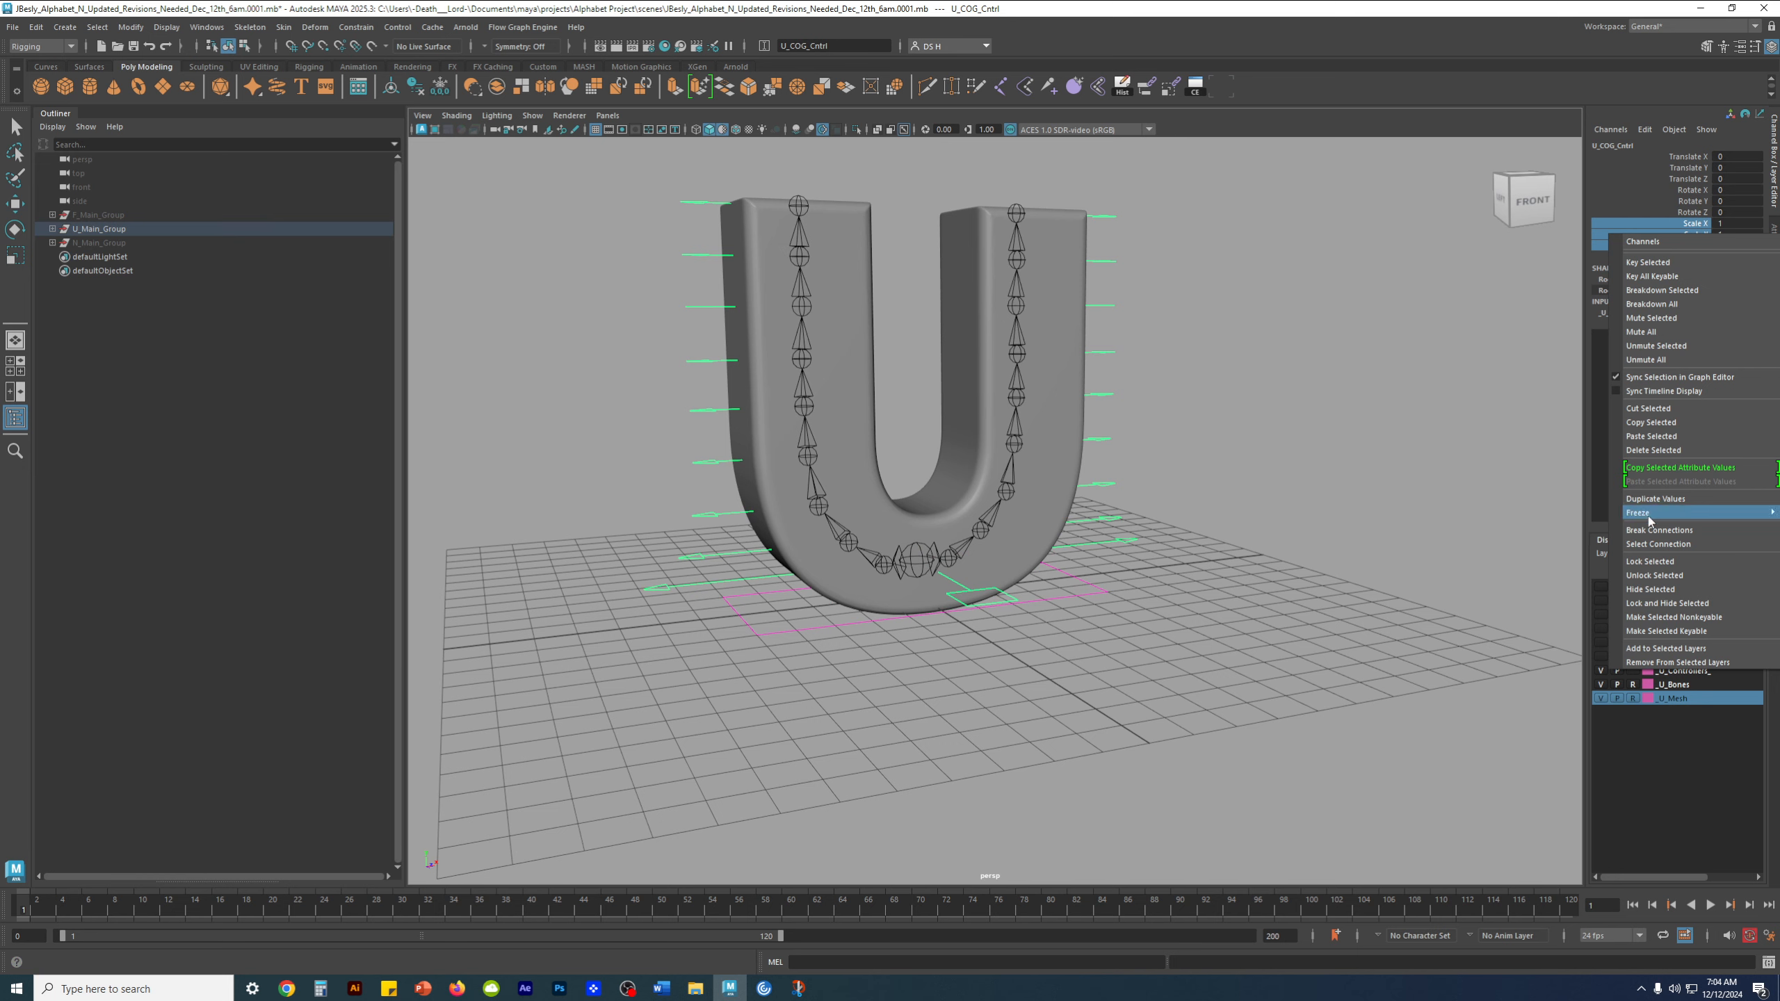
left_click(1653, 562)
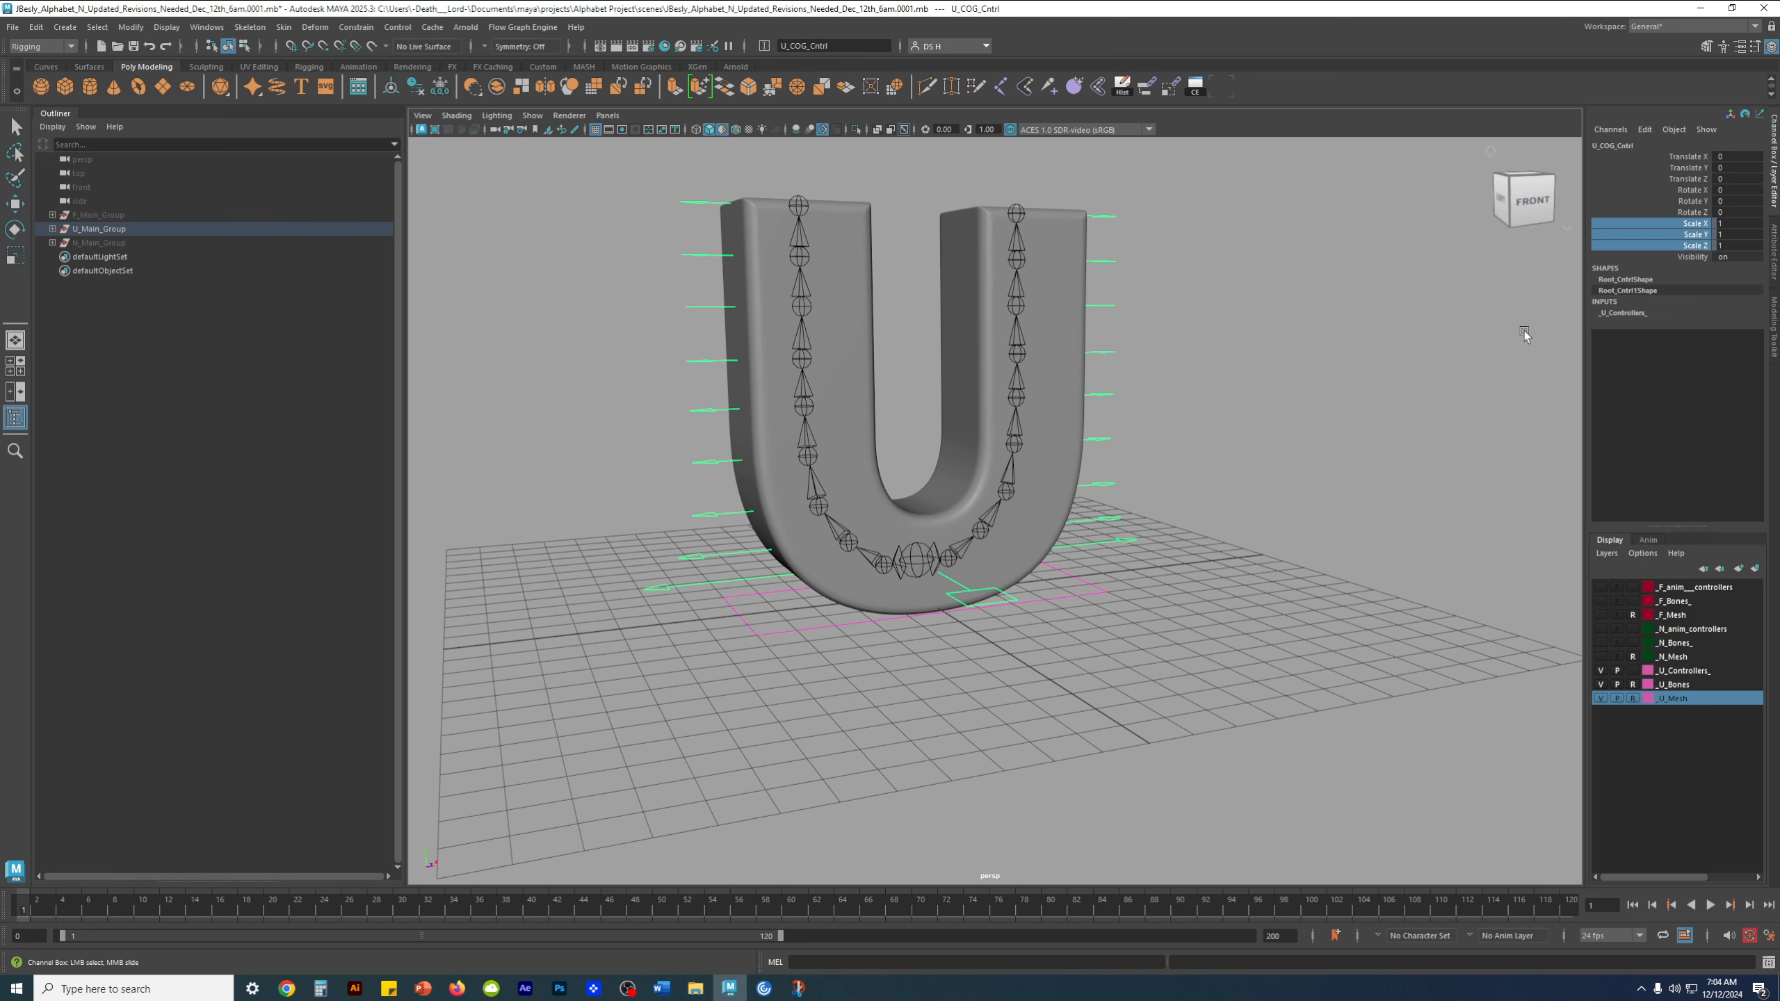
left_click(1255, 723)
Test-scale the U rig uniformly with U_Global_Cntrl, undo the scaling, and clear the selection with the Move tool active
left_click_drag(1151, 710, 1163, 742, "alt")
left_click(1068, 602)
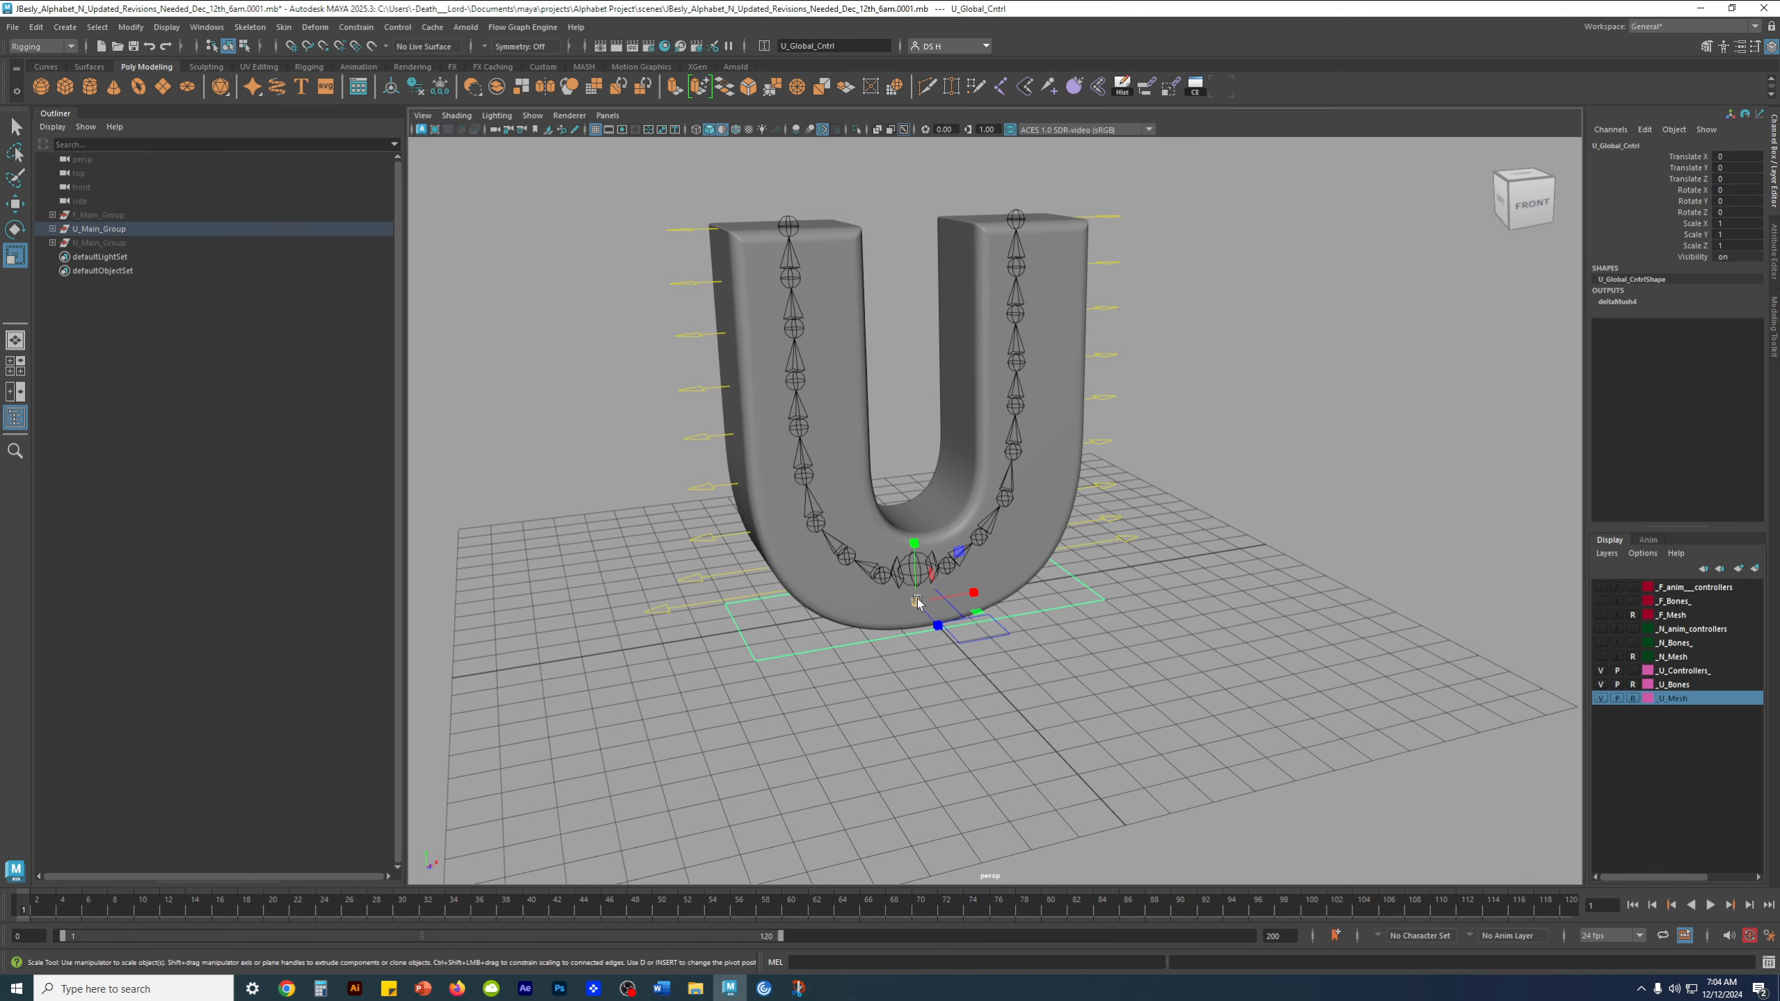
left_click_drag(916, 598, 945, 579, "alt")
key("space")
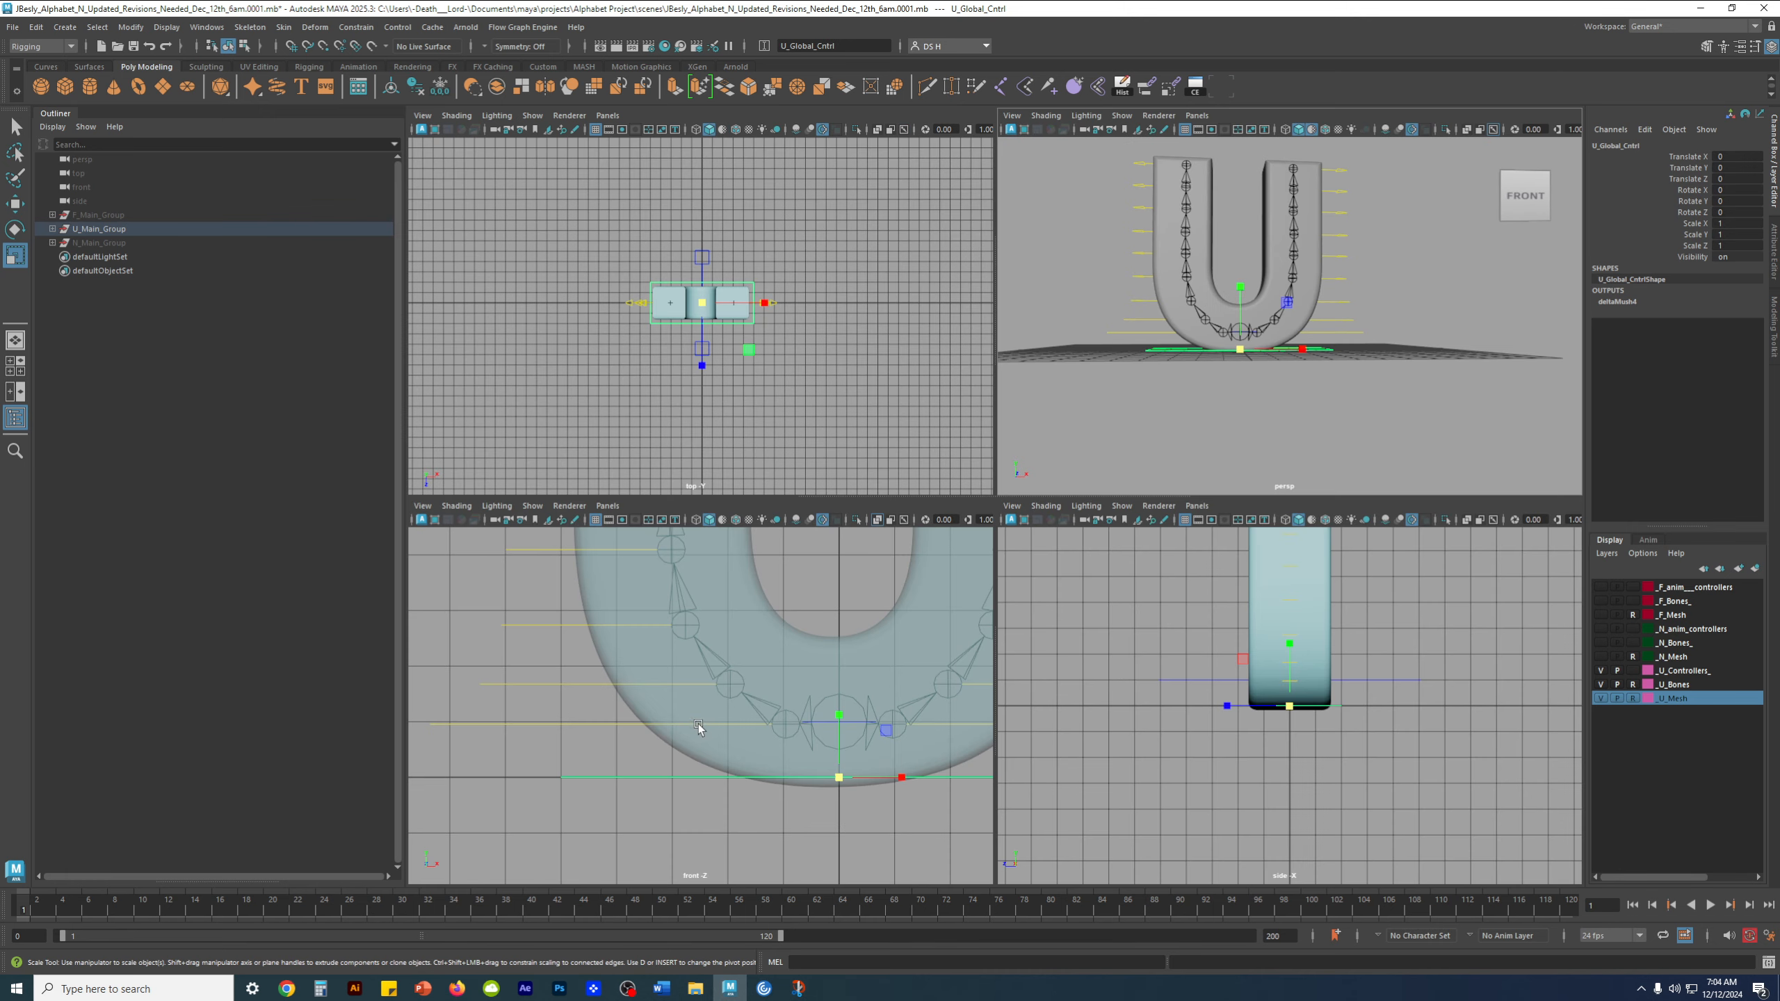
key("space")
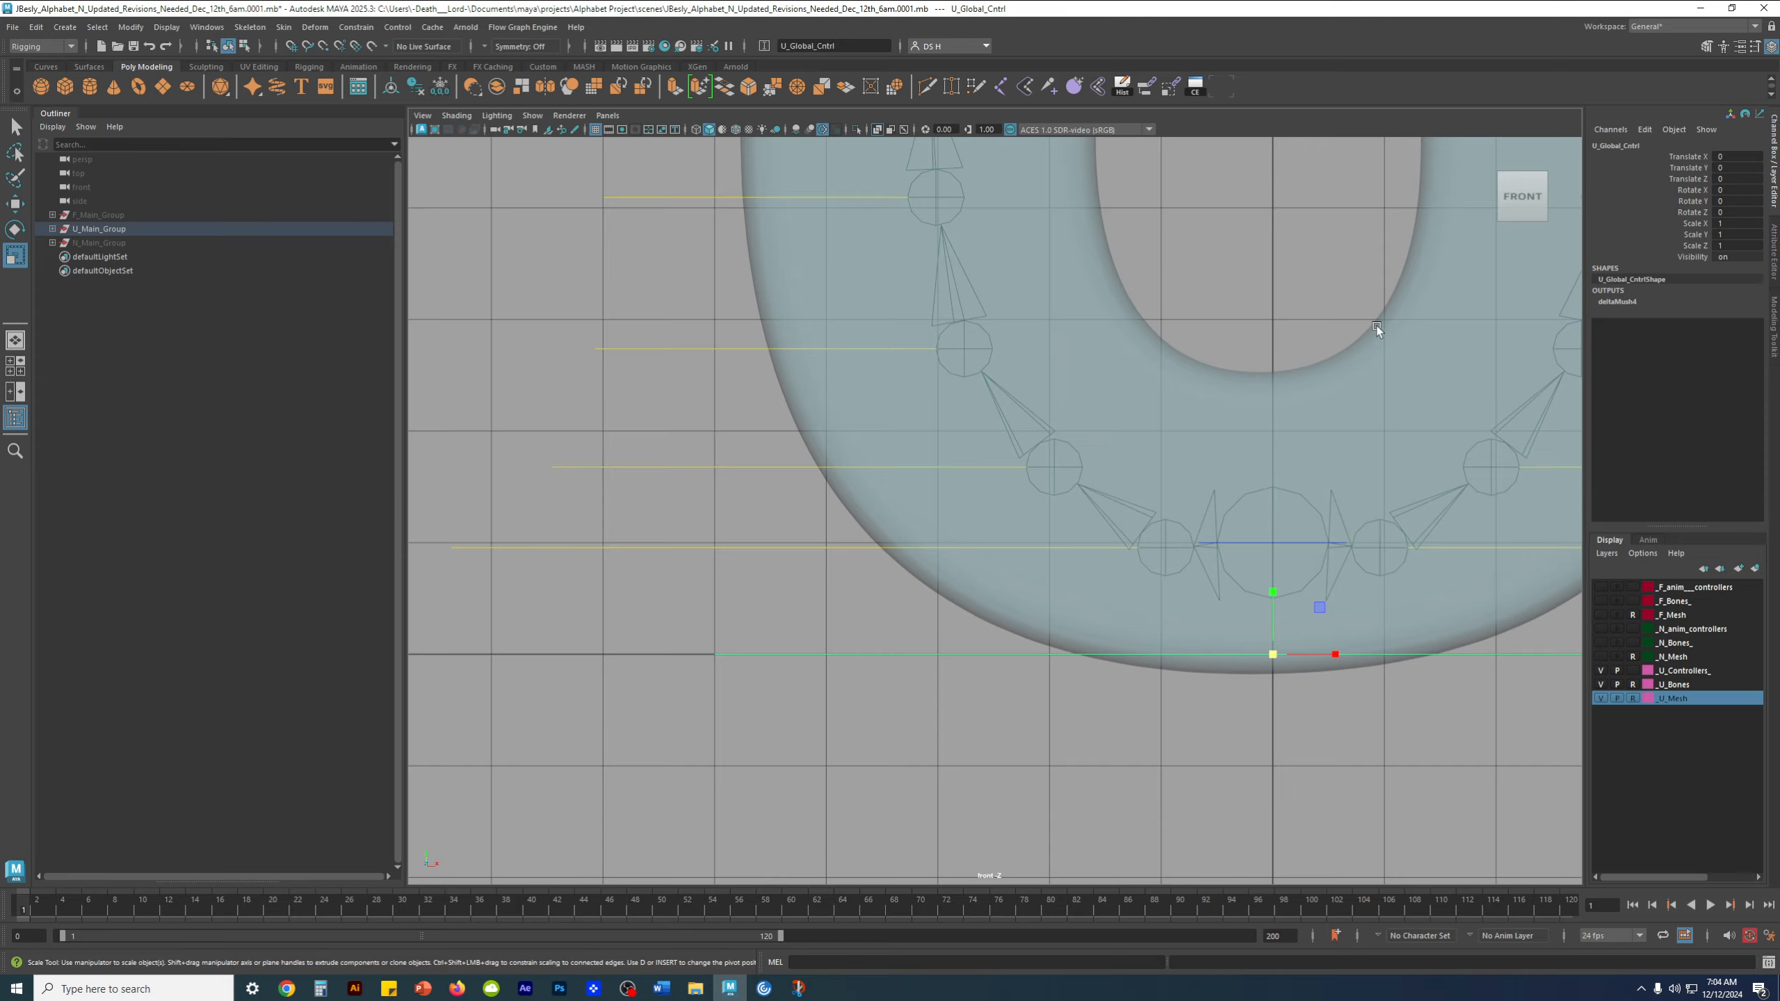
key("space")
key("space")
left_click_drag(1337, 349, 1318, 396, "alt")
scroll(1317, 396, "down", 3)
left_click_drag(926, 567, 1129, 429)
scroll(1129, 429, "down", 3)
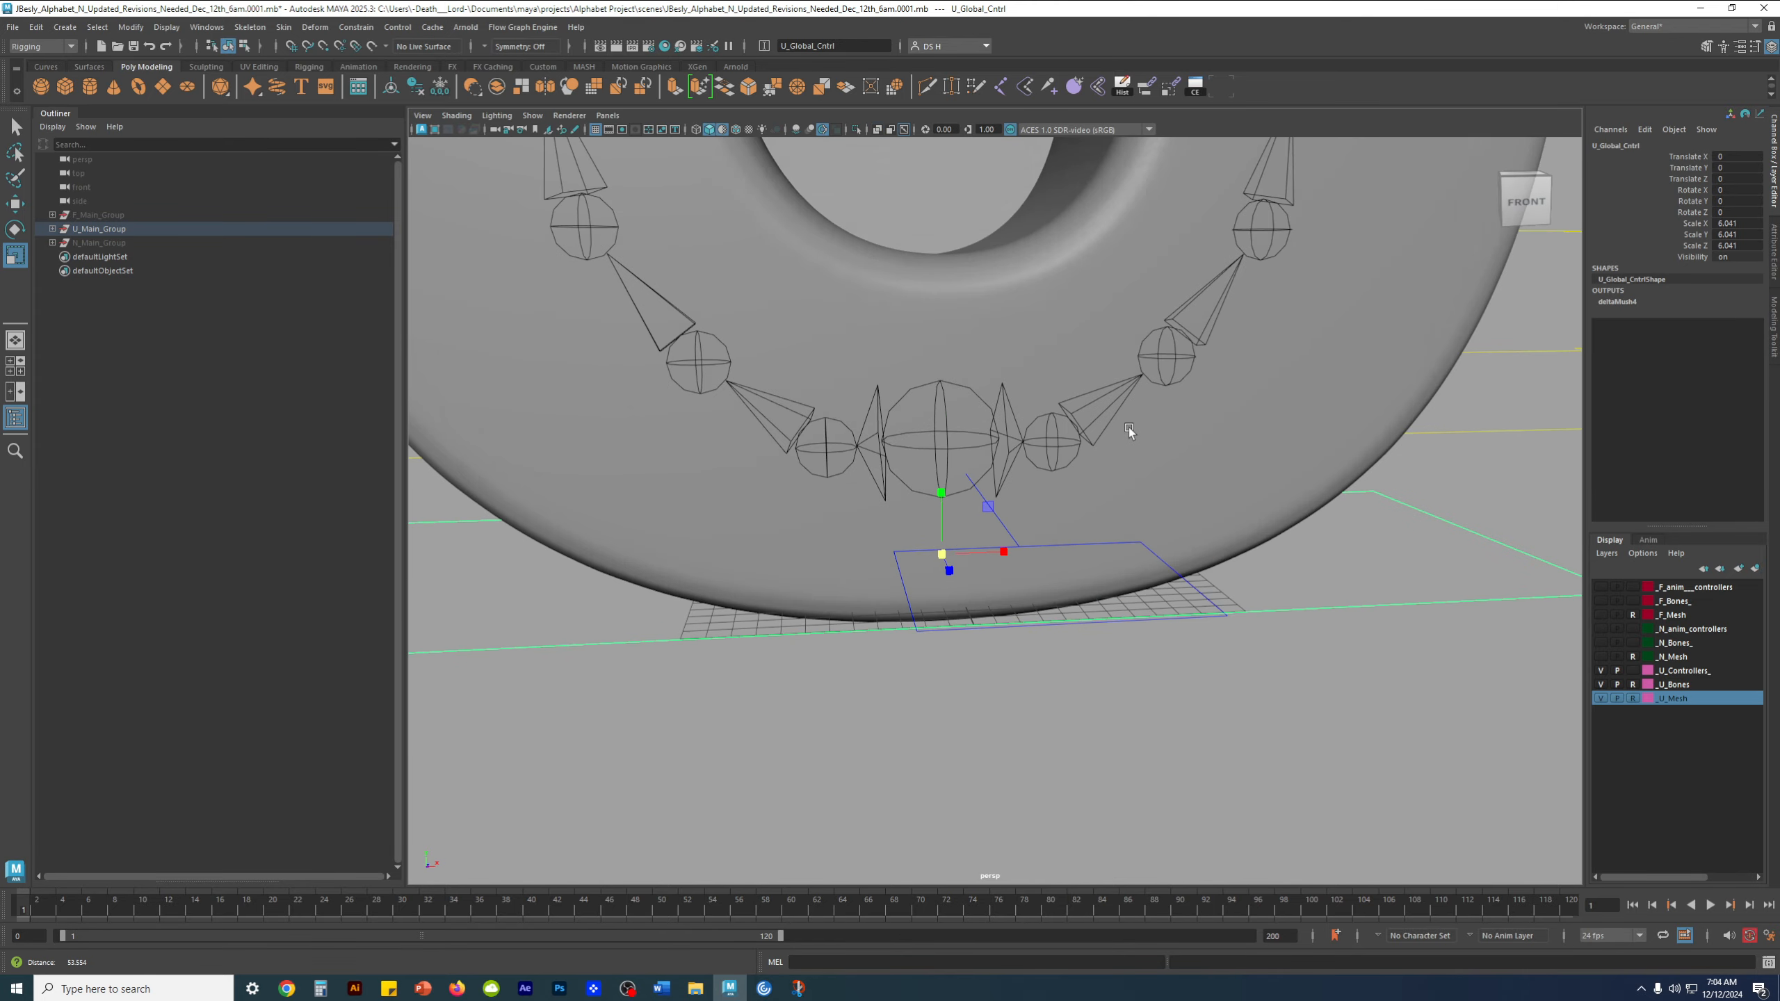
scroll(1129, 429, "down", 5)
left_click_drag(1013, 390, 1002, 616, "alt")
key("ctrl+z")
middle_click_drag(862, 620, 906, 406, "alt")
right_click_drag(906, 407, 1107, 544, "alt")
middle_click_drag(1107, 544, 1114, 662, "alt")
right_click_drag(1113, 662, 1171, 762, "alt")
key("w")
left_click(1114, 721)
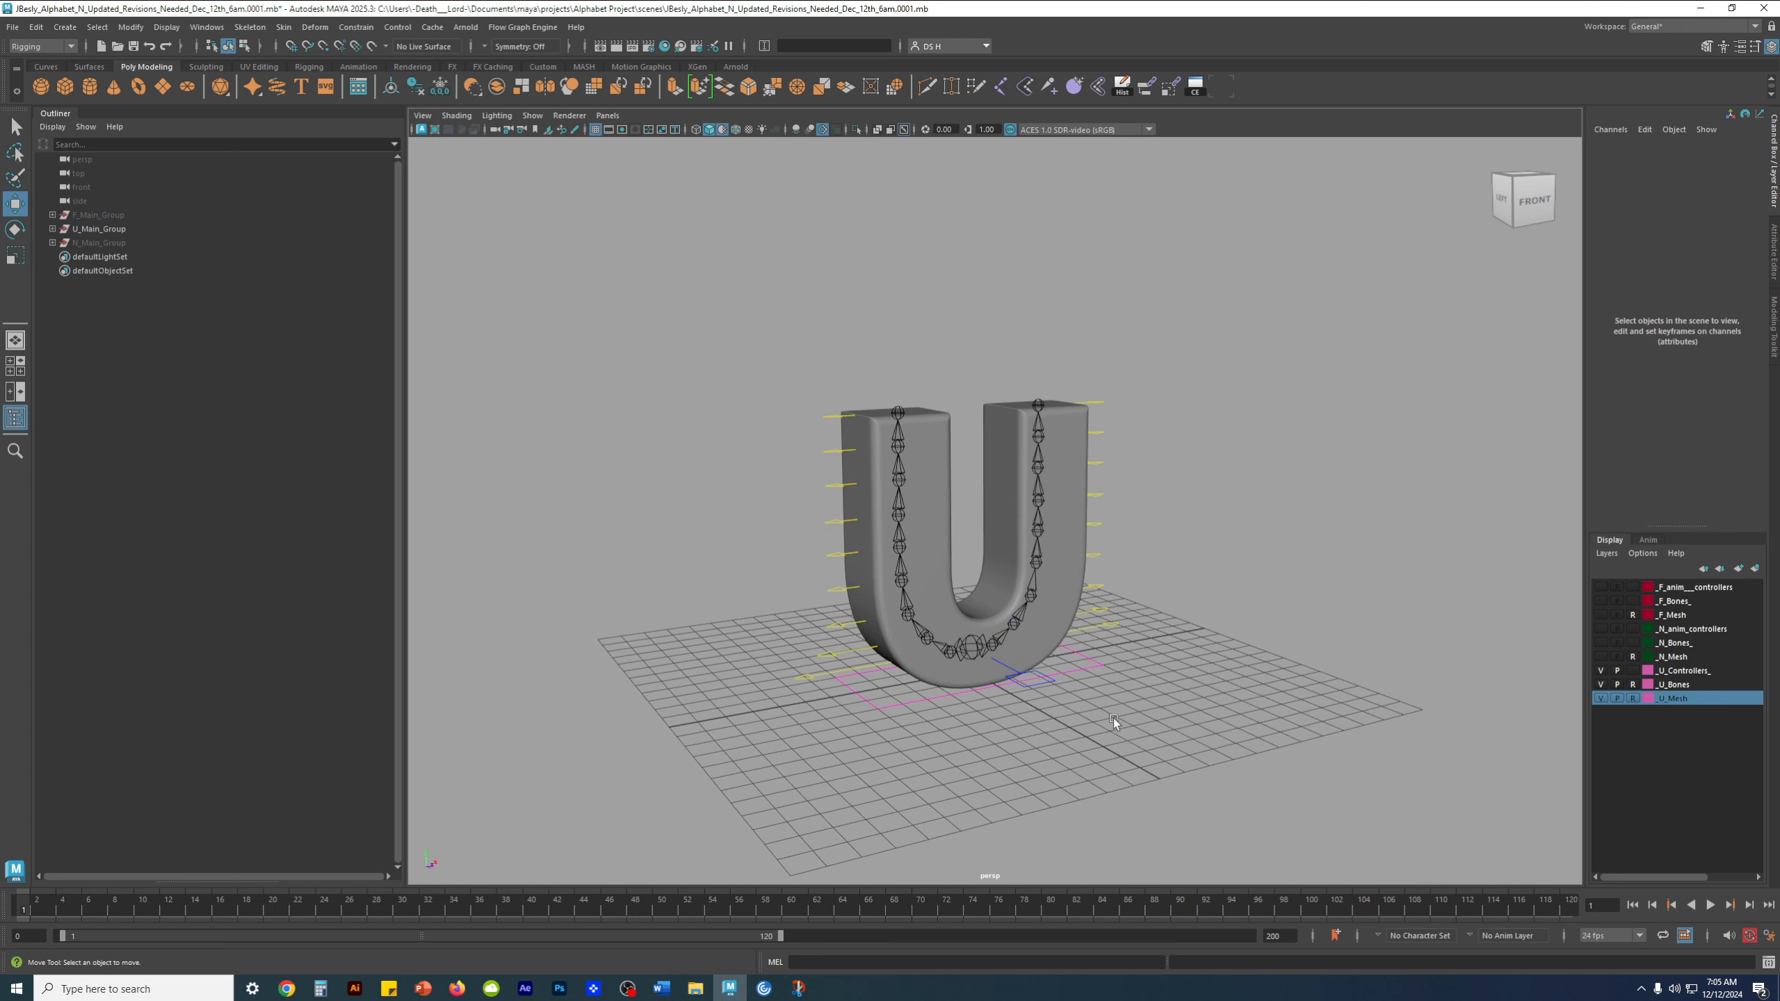
Compare the transform channels of U_Global_Cntrl and the U, F and N main groups, checking F_Main_Group's children
left_click(1095, 673)
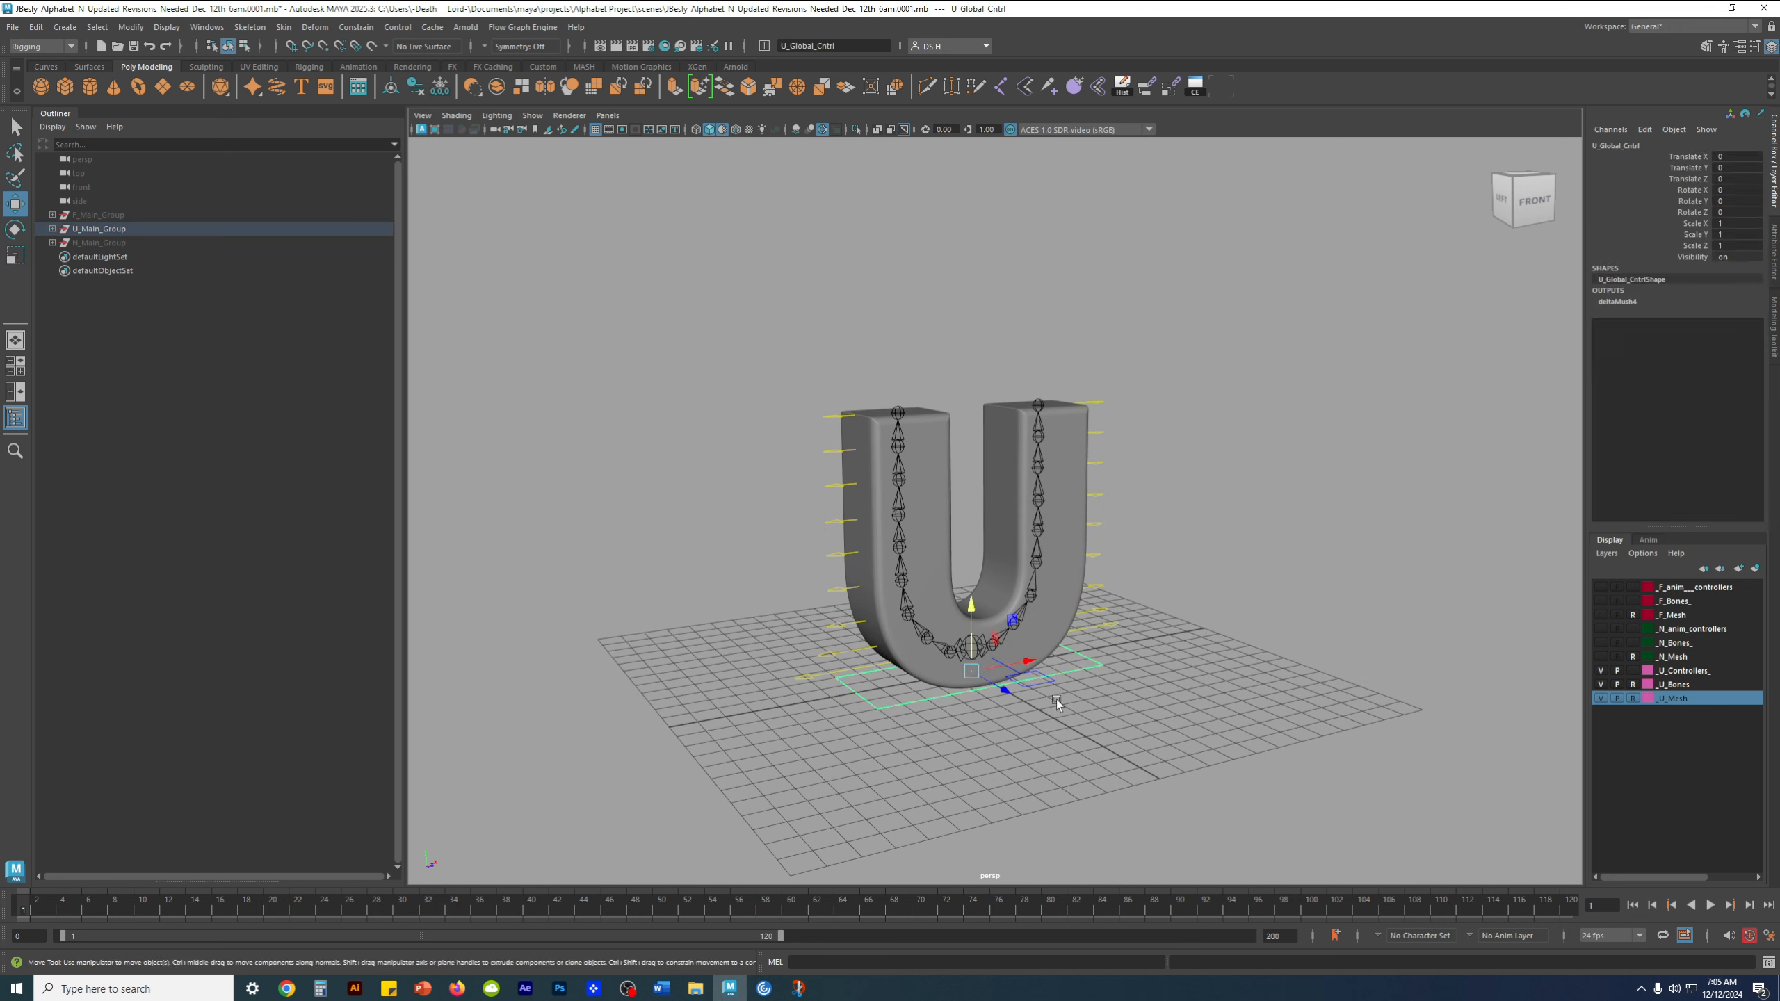
left_click(102, 229)
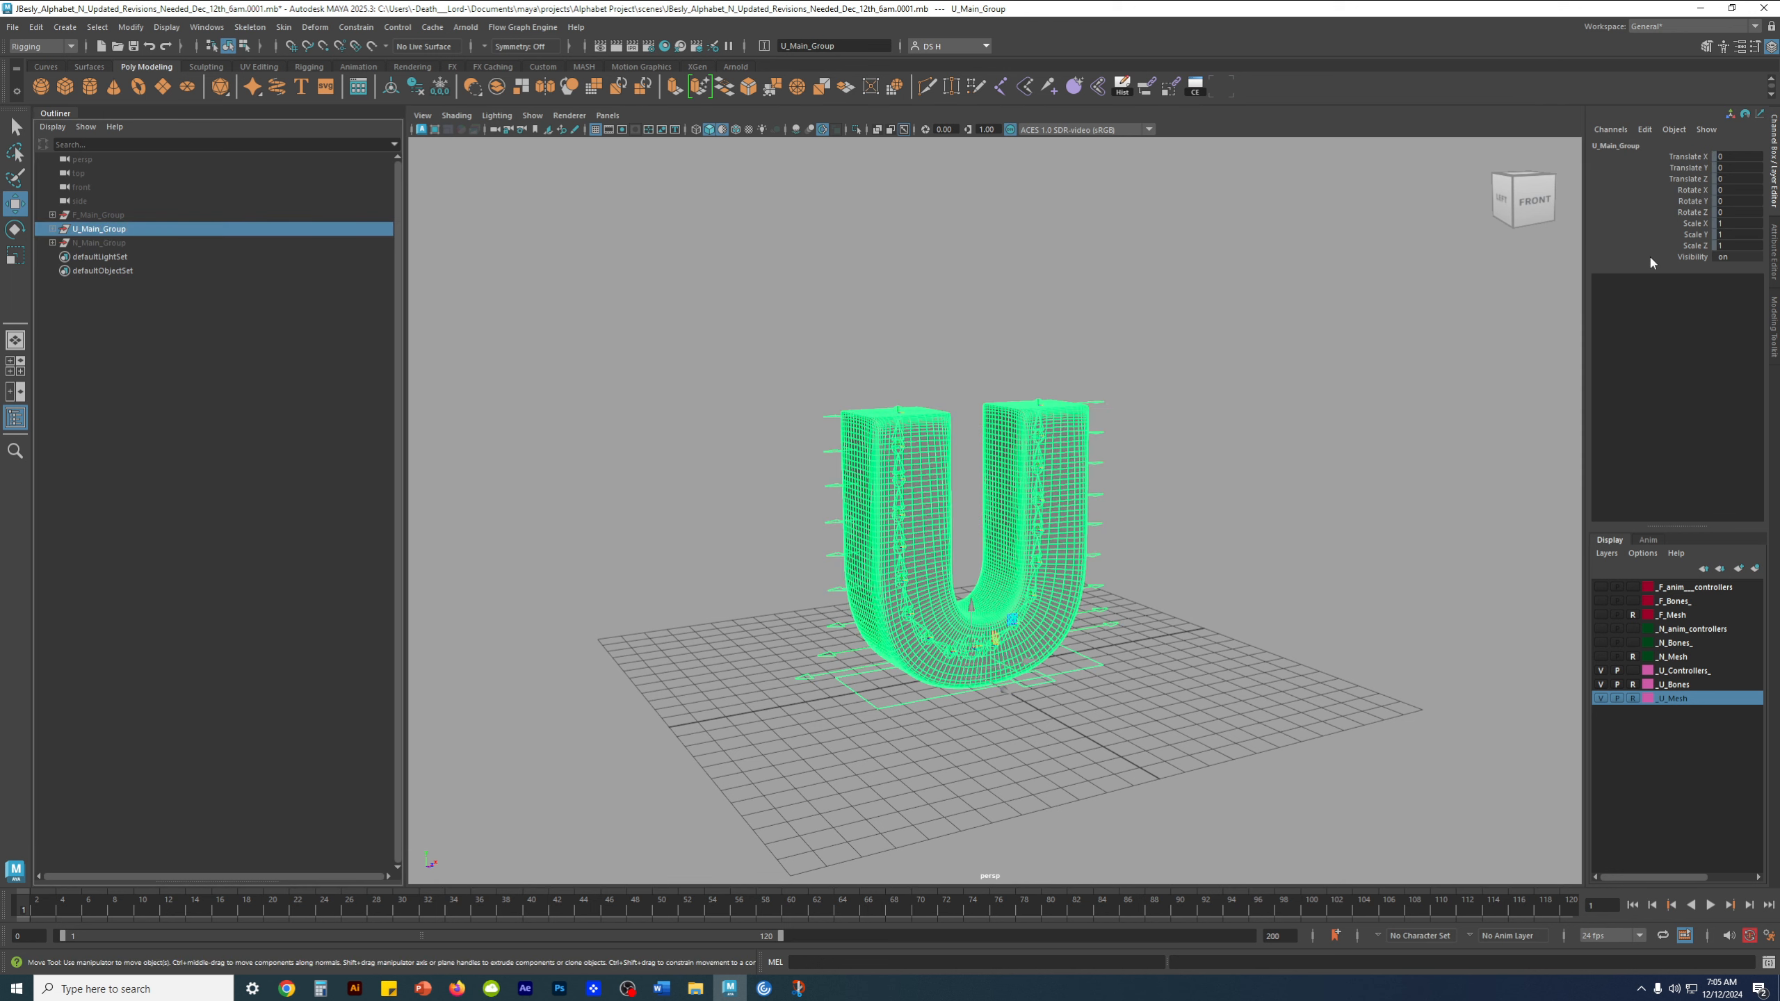
left_click(176, 215)
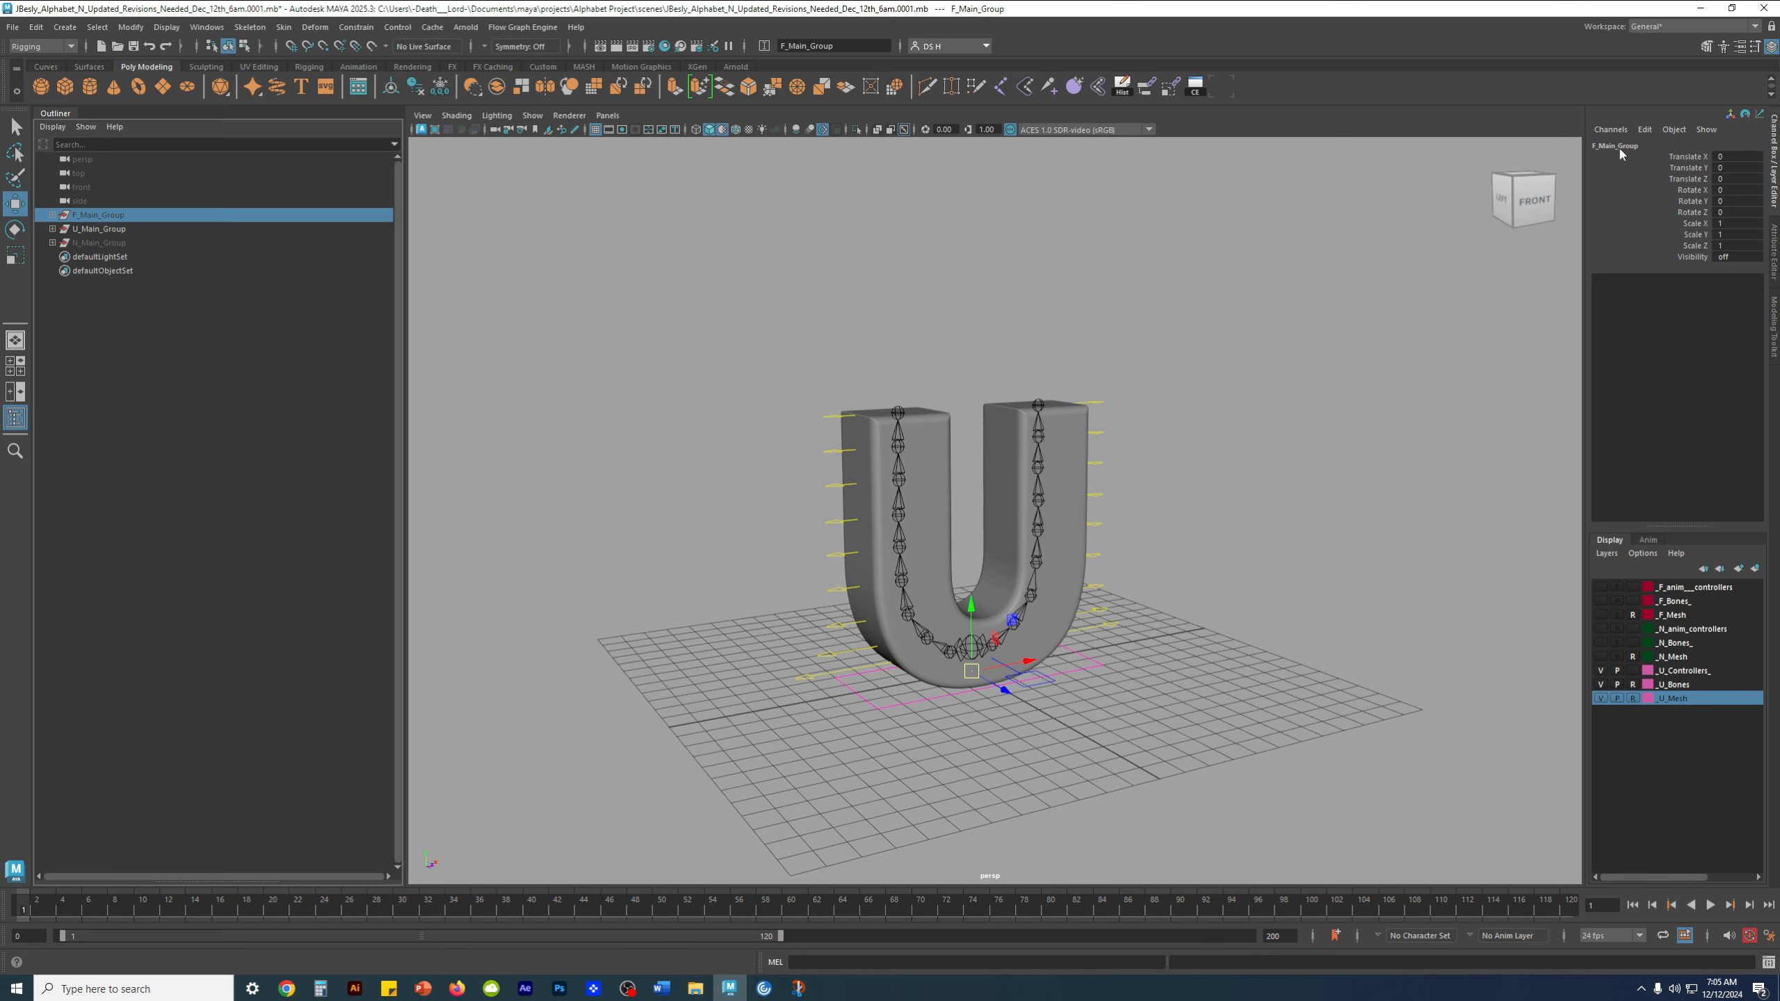
left_click(53, 216)
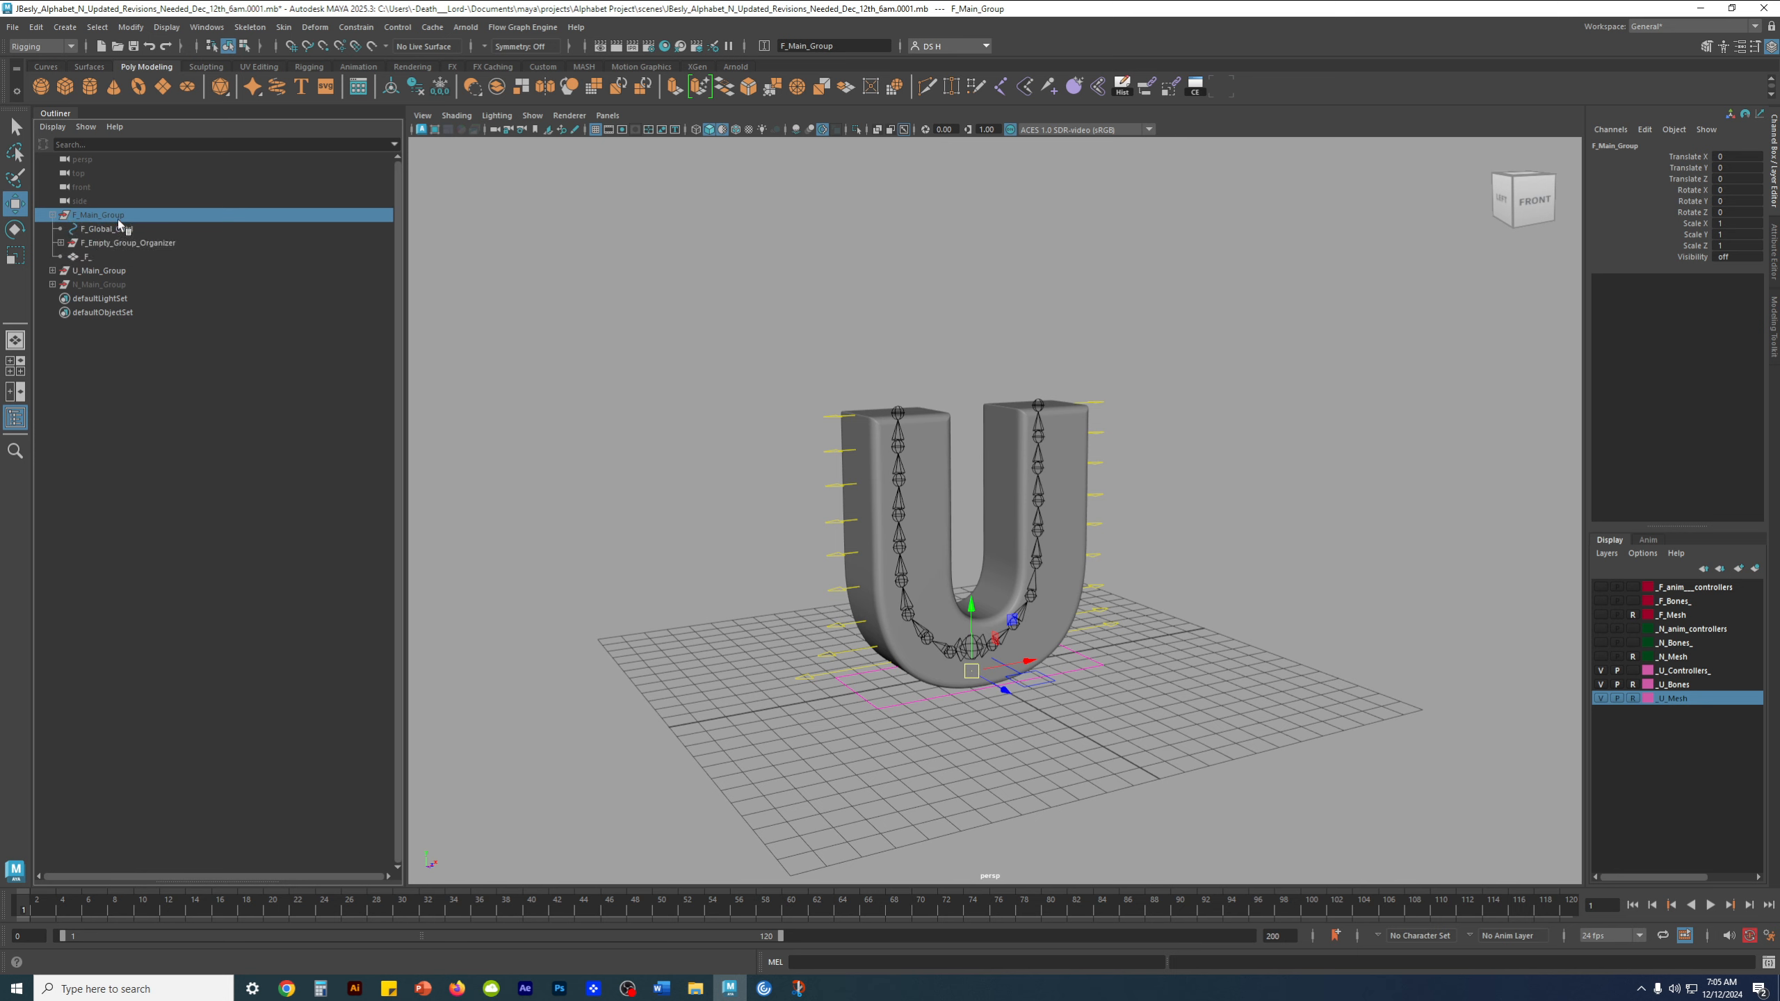
left_click(53, 216)
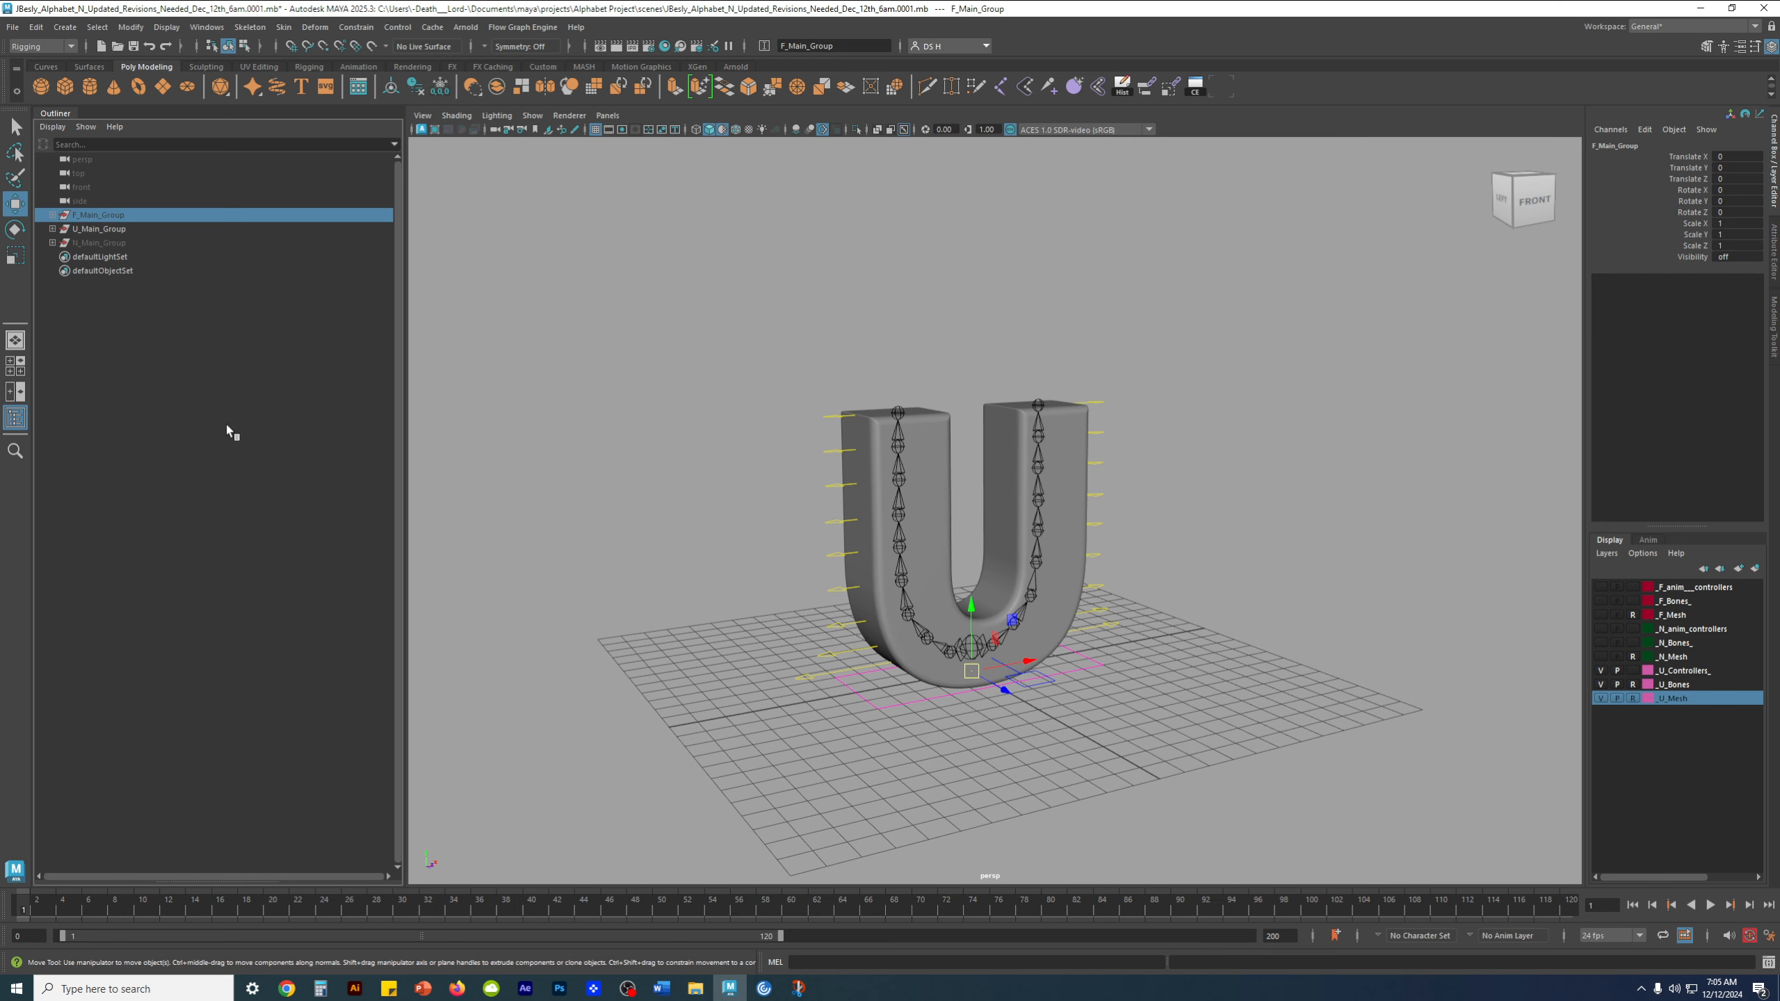
left_click(86, 242)
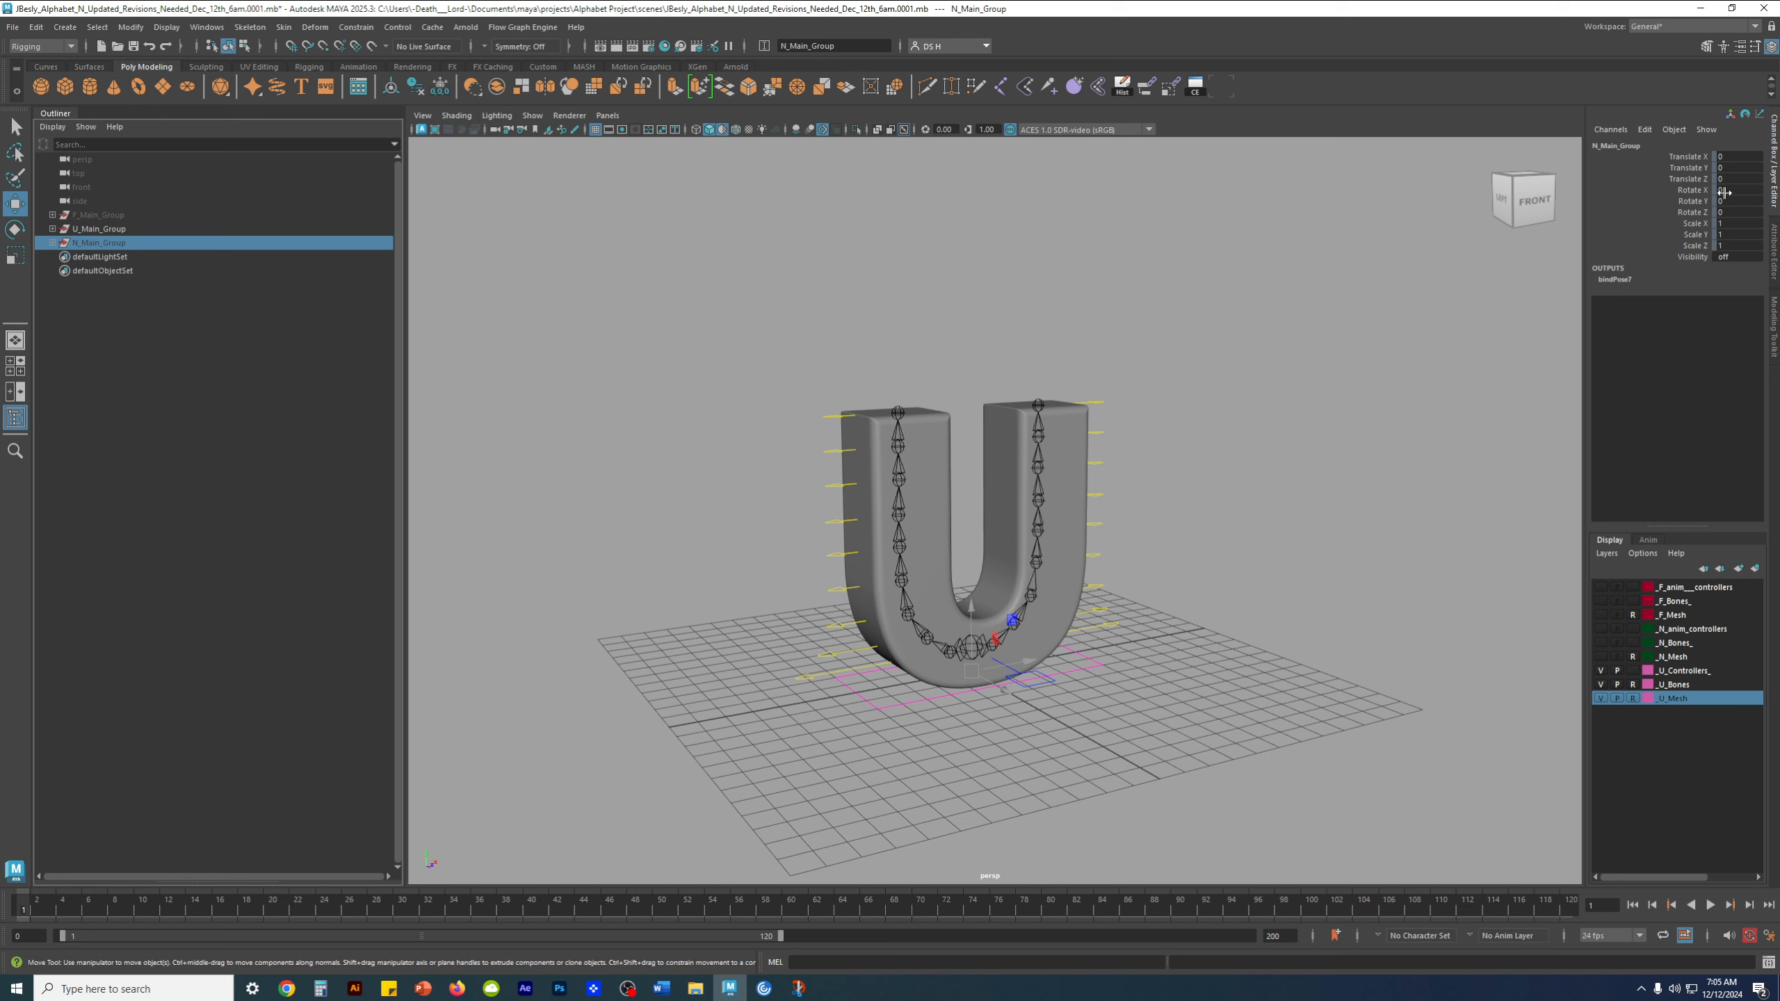
left_click(111, 229)
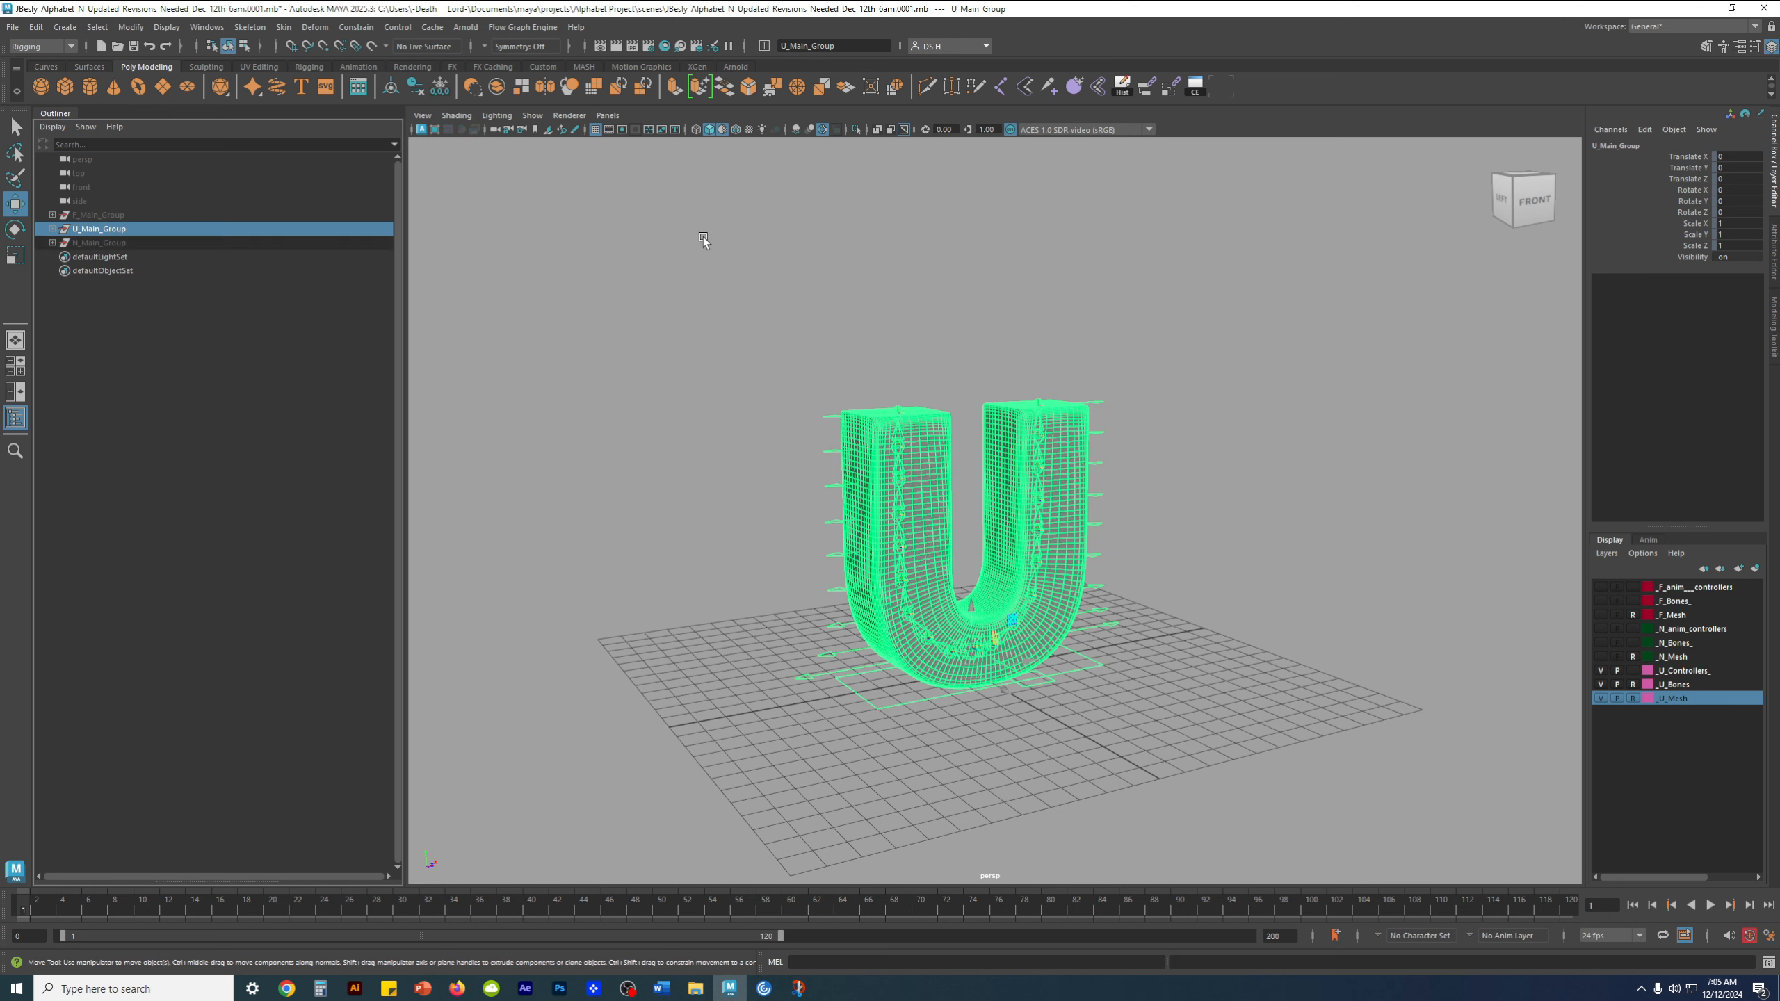
left_click(1405, 328)
Move the U rig sideways with U_Global_Cntrl to a Translate X of about -25.8, and clear the selection
left_click_drag(1133, 656, 1124, 710, "alt")
left_click(1088, 676)
middle_click_drag(1127, 650, 1141, 598, "alt")
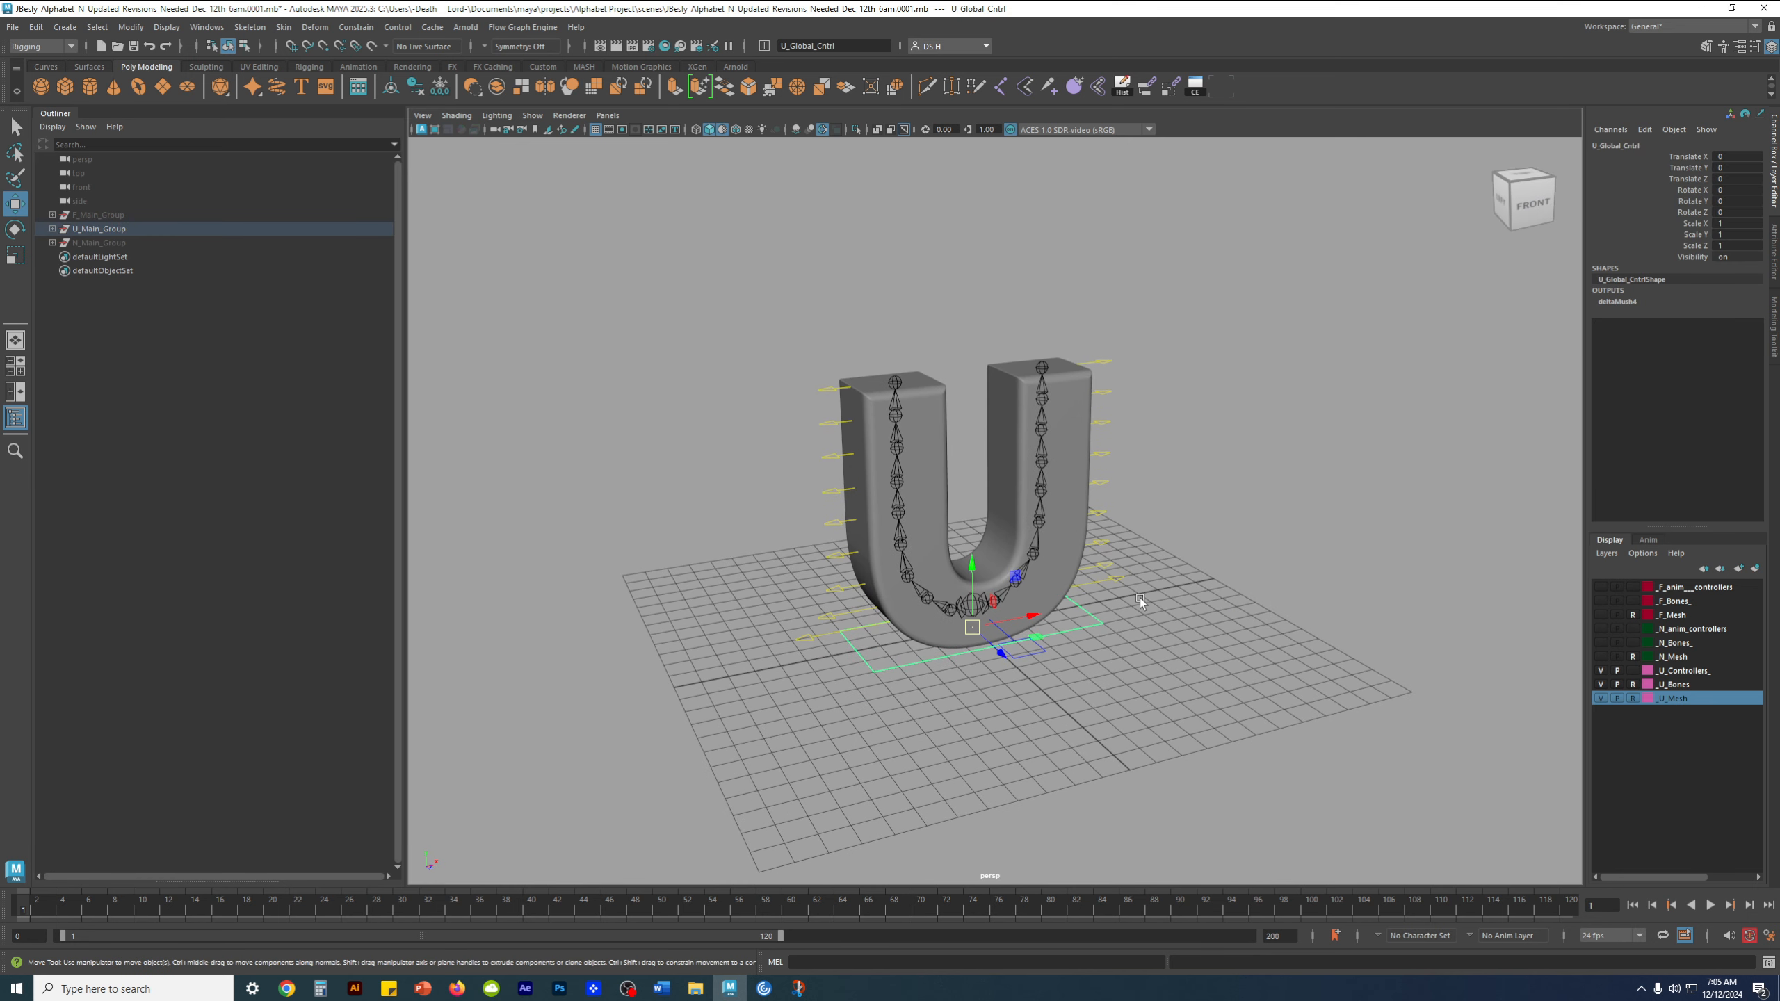
left_click_drag(1013, 649, 1059, 645, "alt")
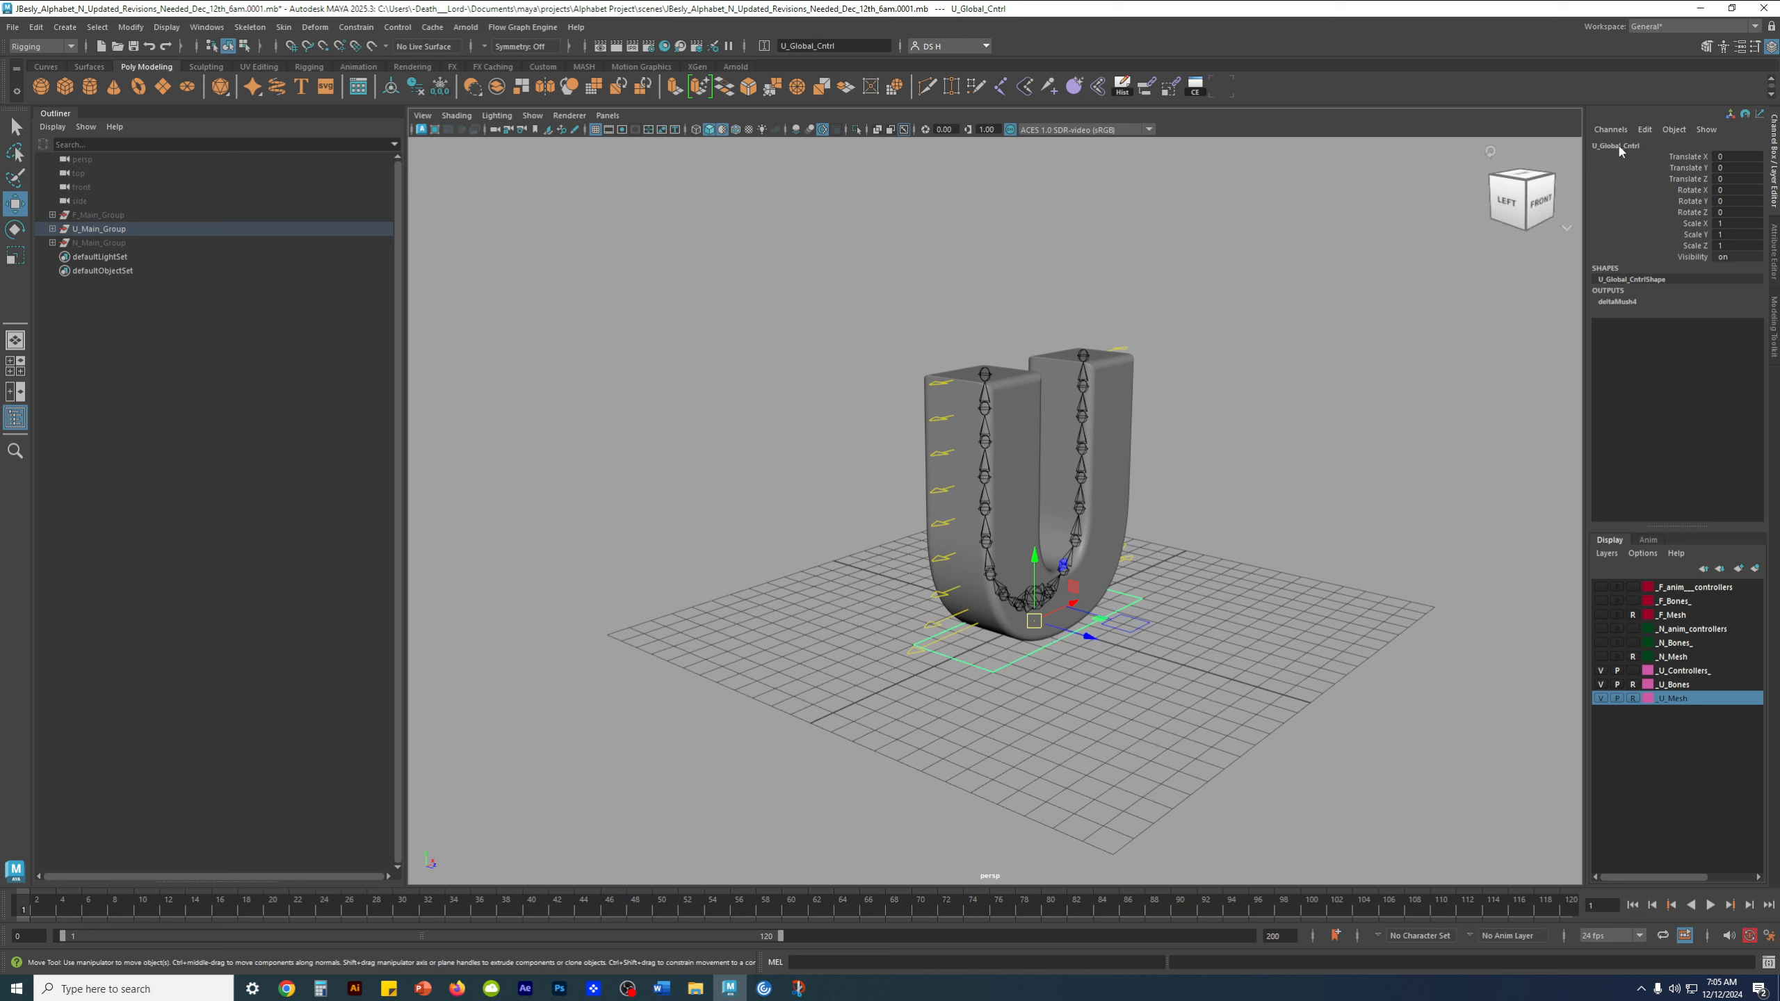
left_click_drag(1076, 574, 815, 604, "alt")
left_click_drag(1027, 567, 1051, 390, "alt")
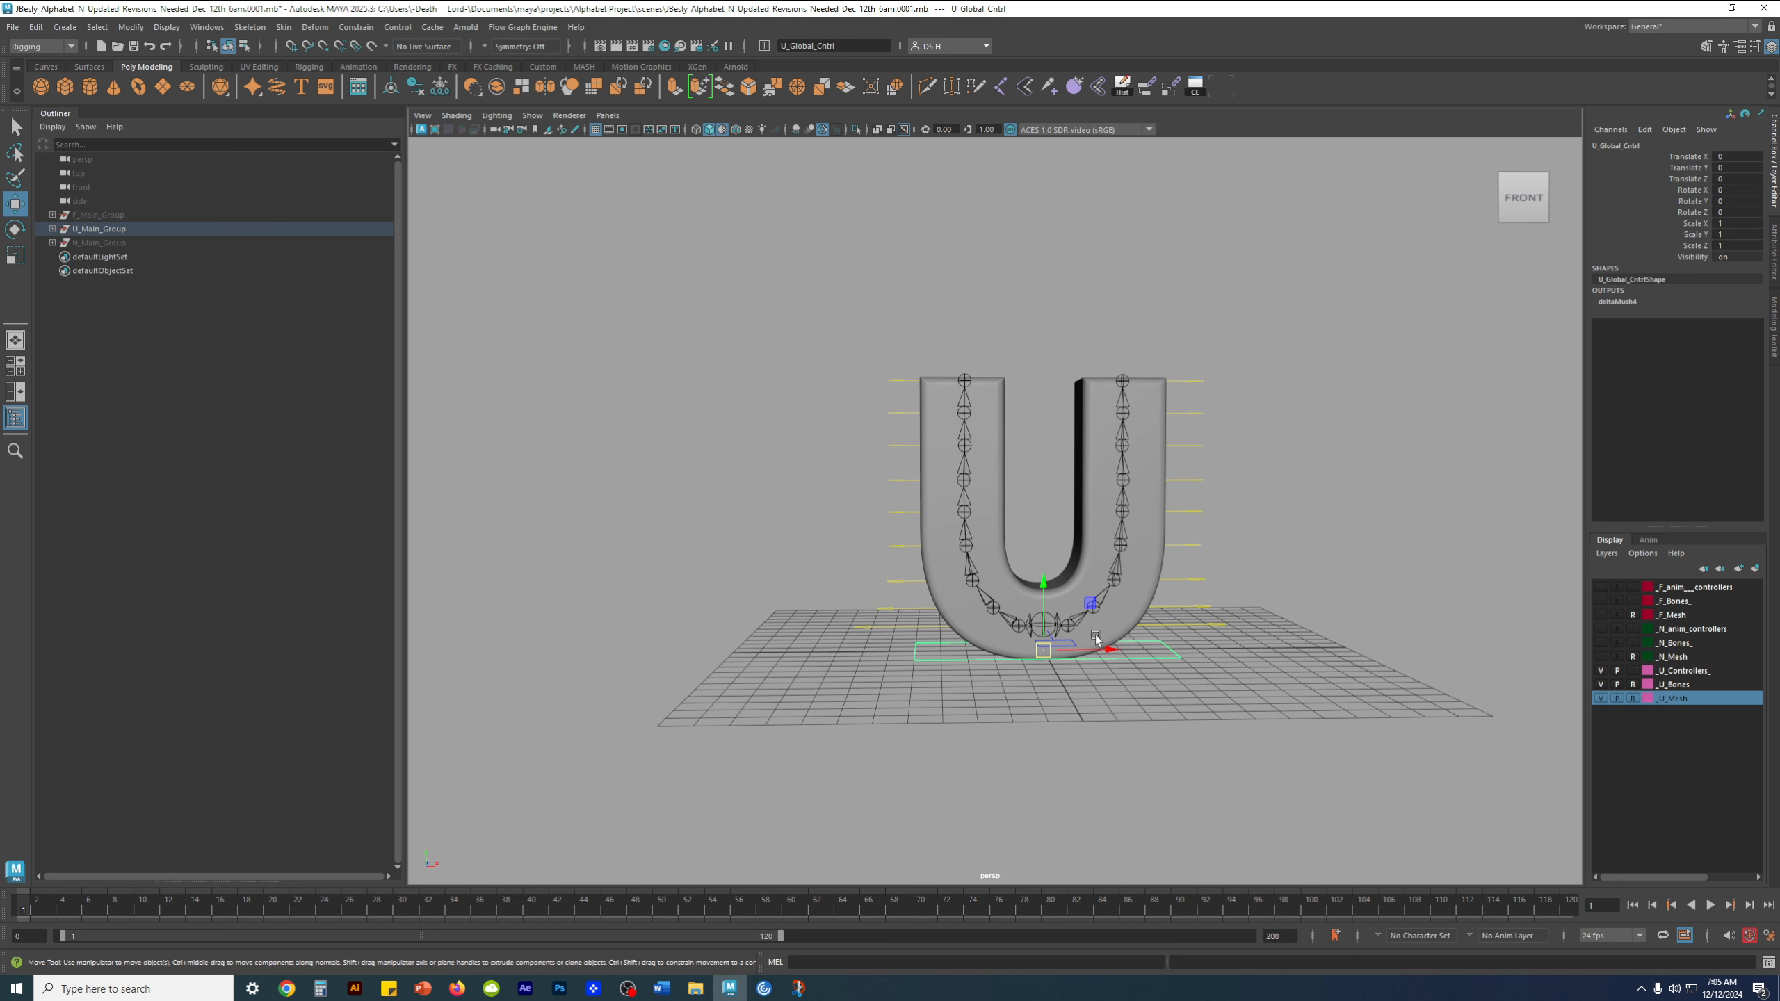
middle_click_drag(1068, 532, 1032, 509, "alt")
left_click_drag(1032, 509, 1037, 500, "alt")
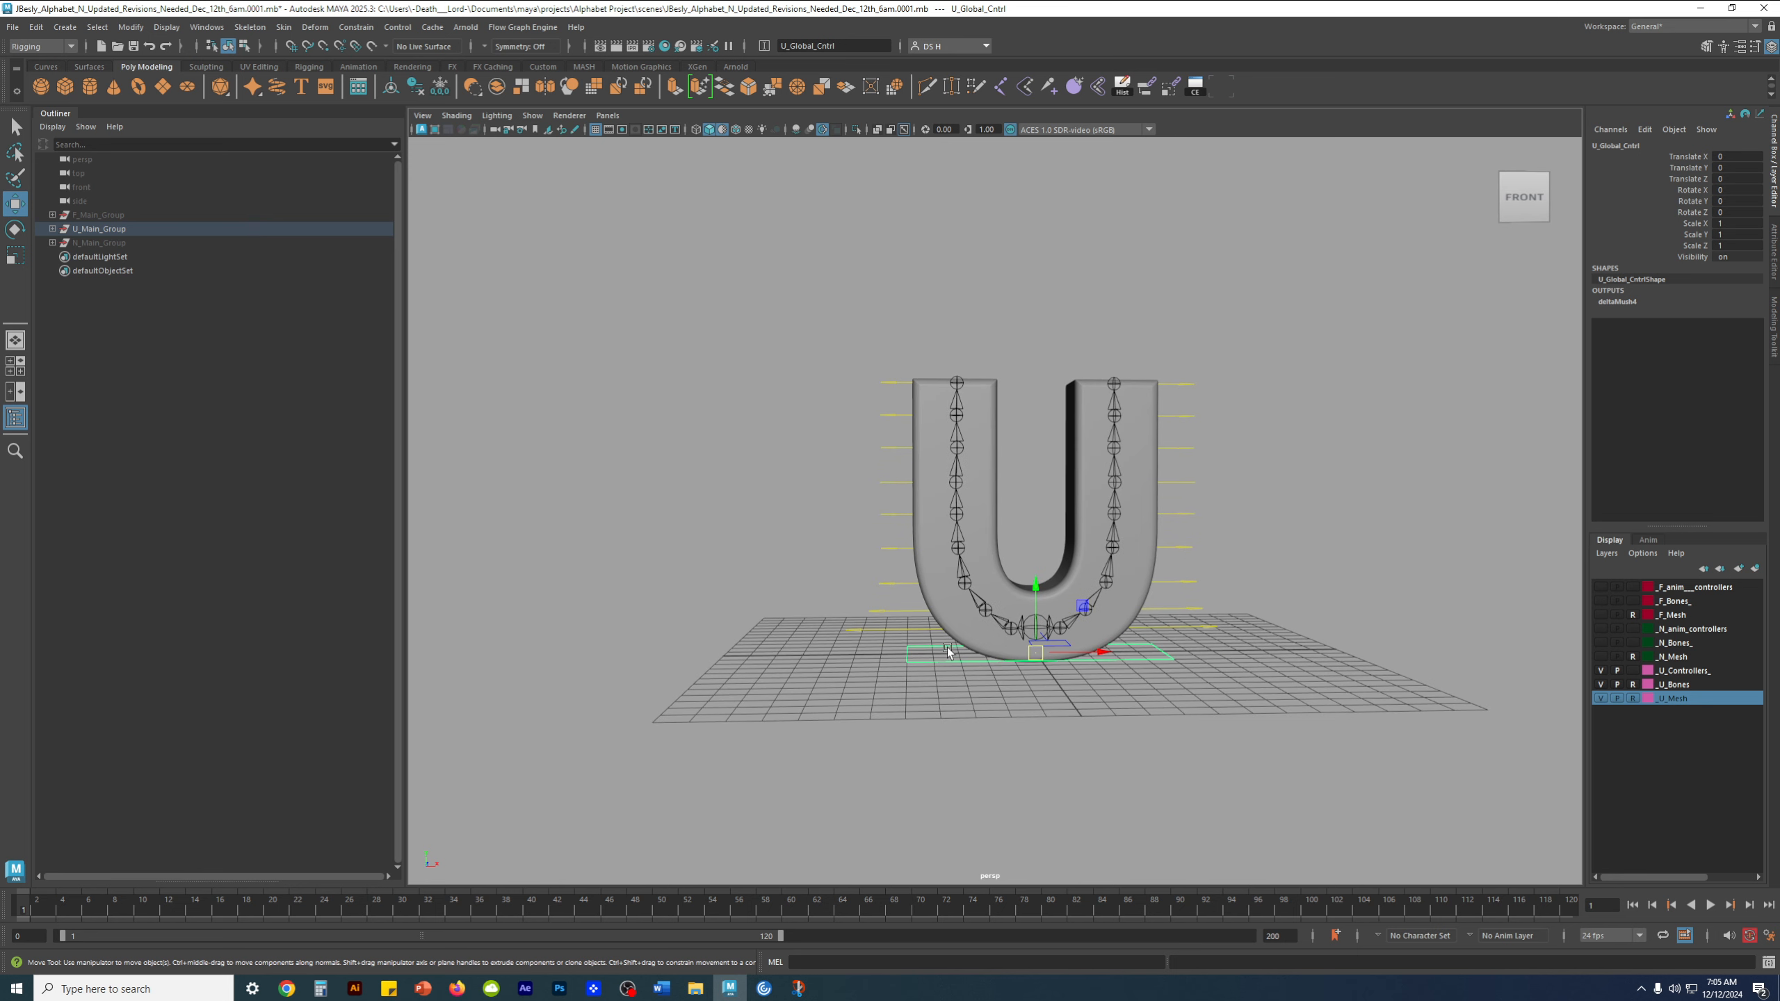
left_click_drag(1101, 654, 501, 641)
scroll(1178, 588, "down", 2)
mouse_move(865, 553)
middle_mouse_down("alt")
mouse_move(888, 565)
mouse_move(868, 572)
middle_mouse_up("alt")
middle_click_drag(751, 540, 898, 510, "alt")
left_click(734, 702)
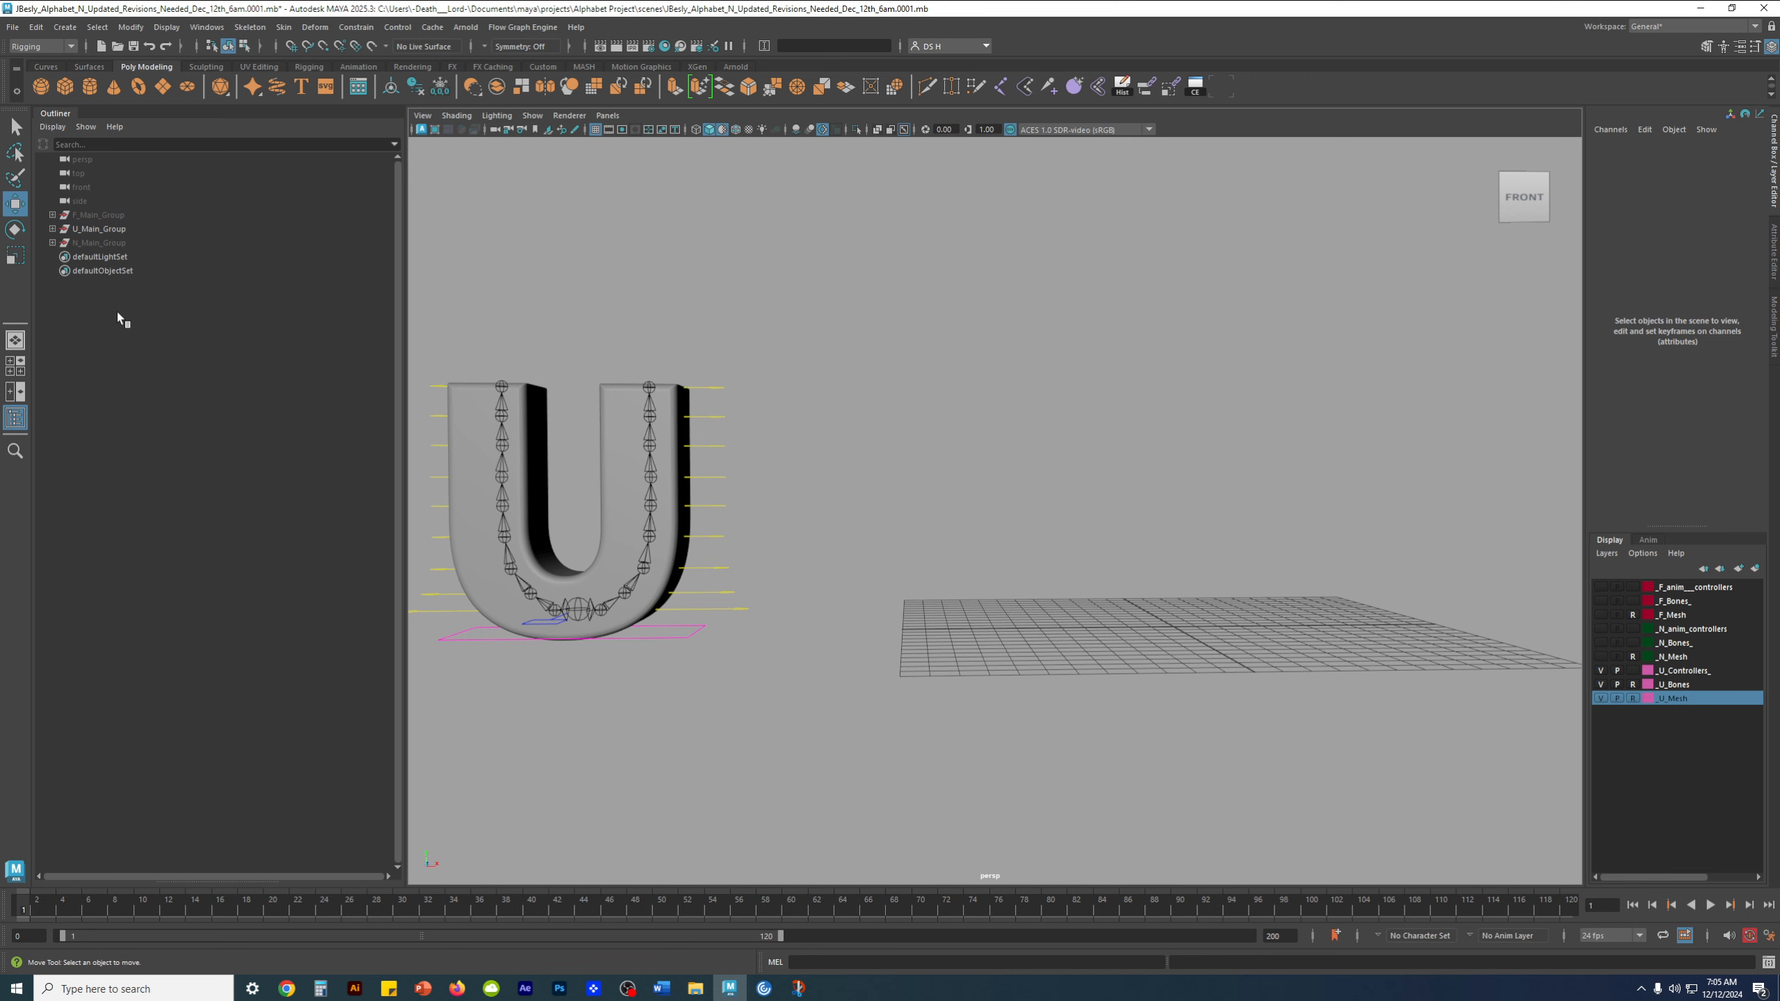
Reselect U_Global_Cntrl, move it farther from the grid to a Translate X of about -33.3, and deselect it
left_click(695, 636)
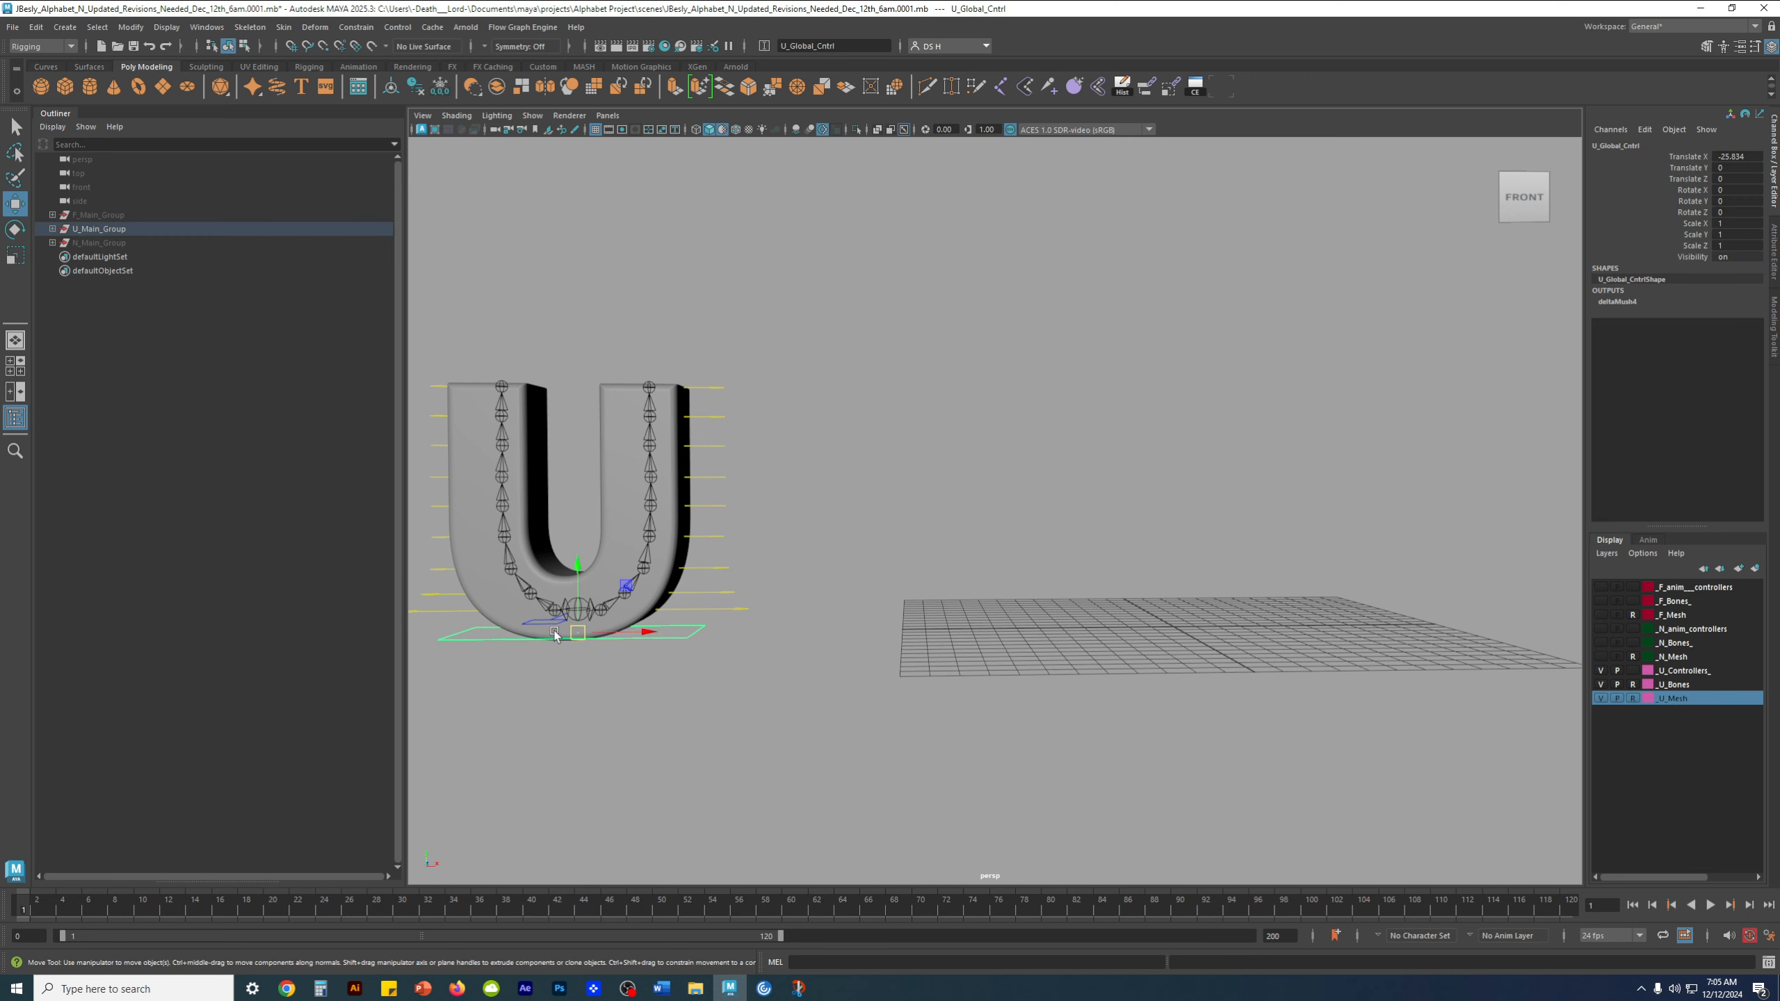
key("ctrl+z")
left_click(688, 641)
left_click_drag(636, 635, 546, 554)
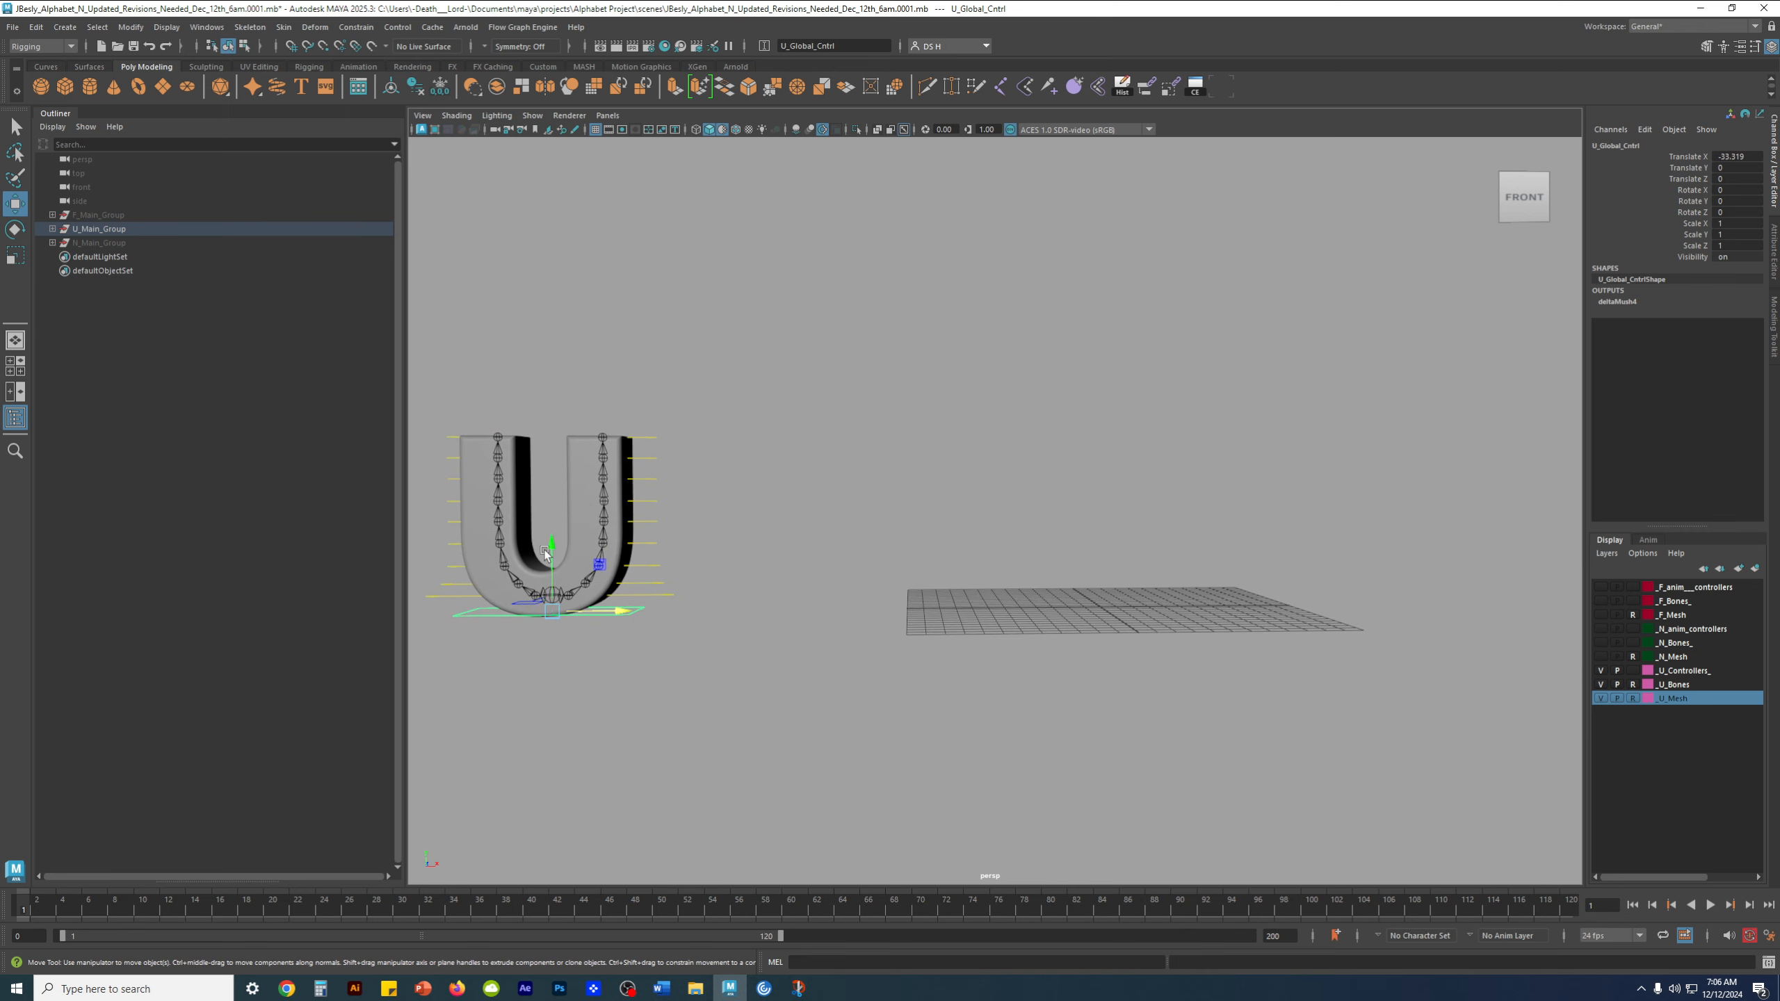
scroll(676, 523, "up", 4)
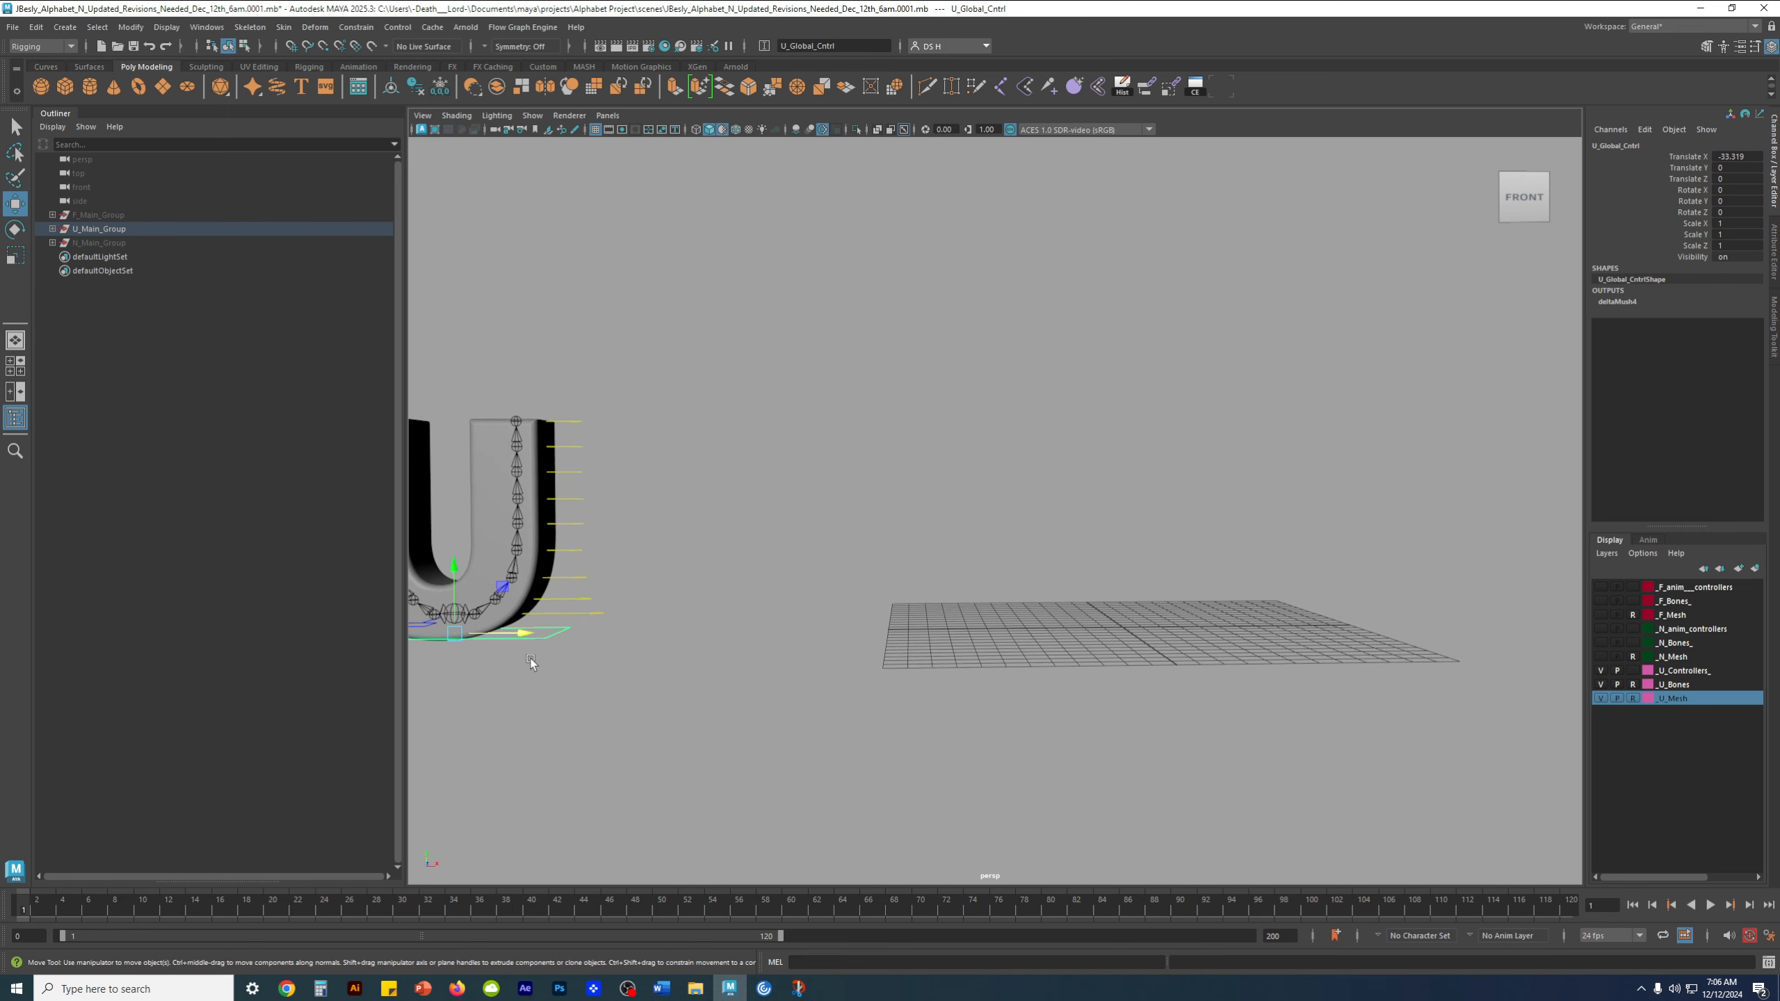
left_click(964, 463)
Test-move U_COG_Cntrl away from the global control to about 34.9 in Translate X and 0.8 in Translate Y
middle_click_drag(565, 547, 885, 463, "alt")
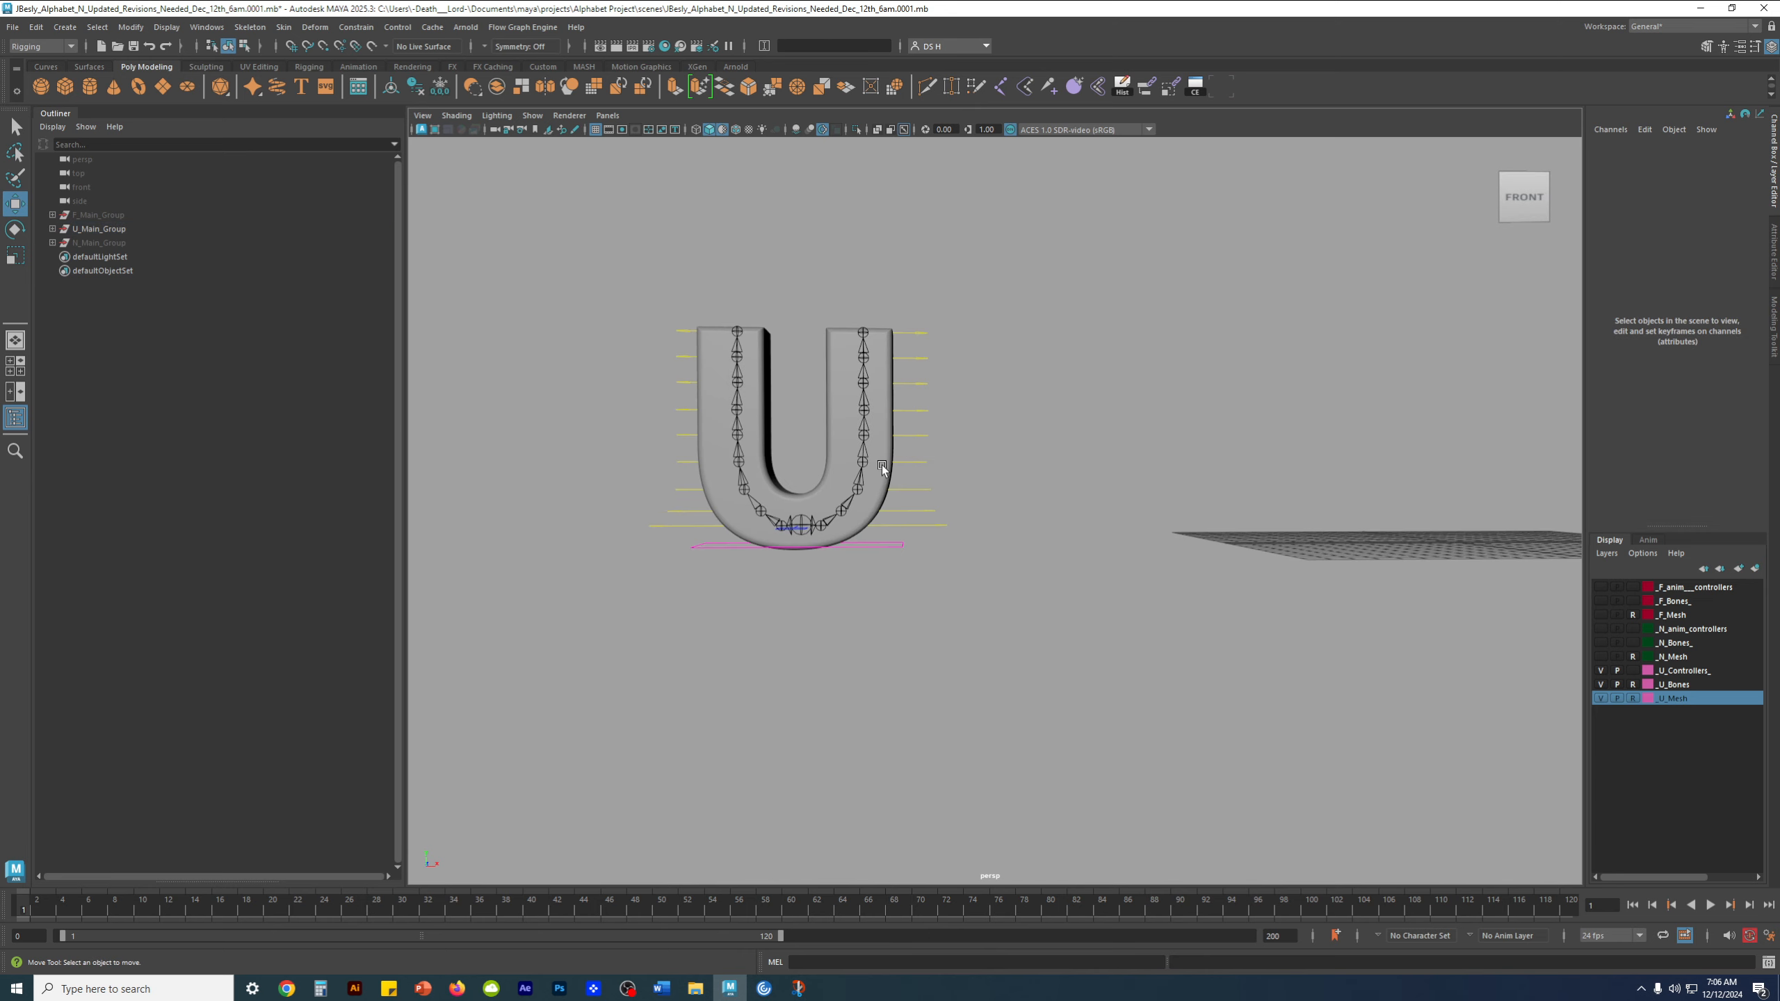
left_click_drag(885, 463, 807, 548, "alt")
right_click_drag(807, 549, 807, 697, "alt")
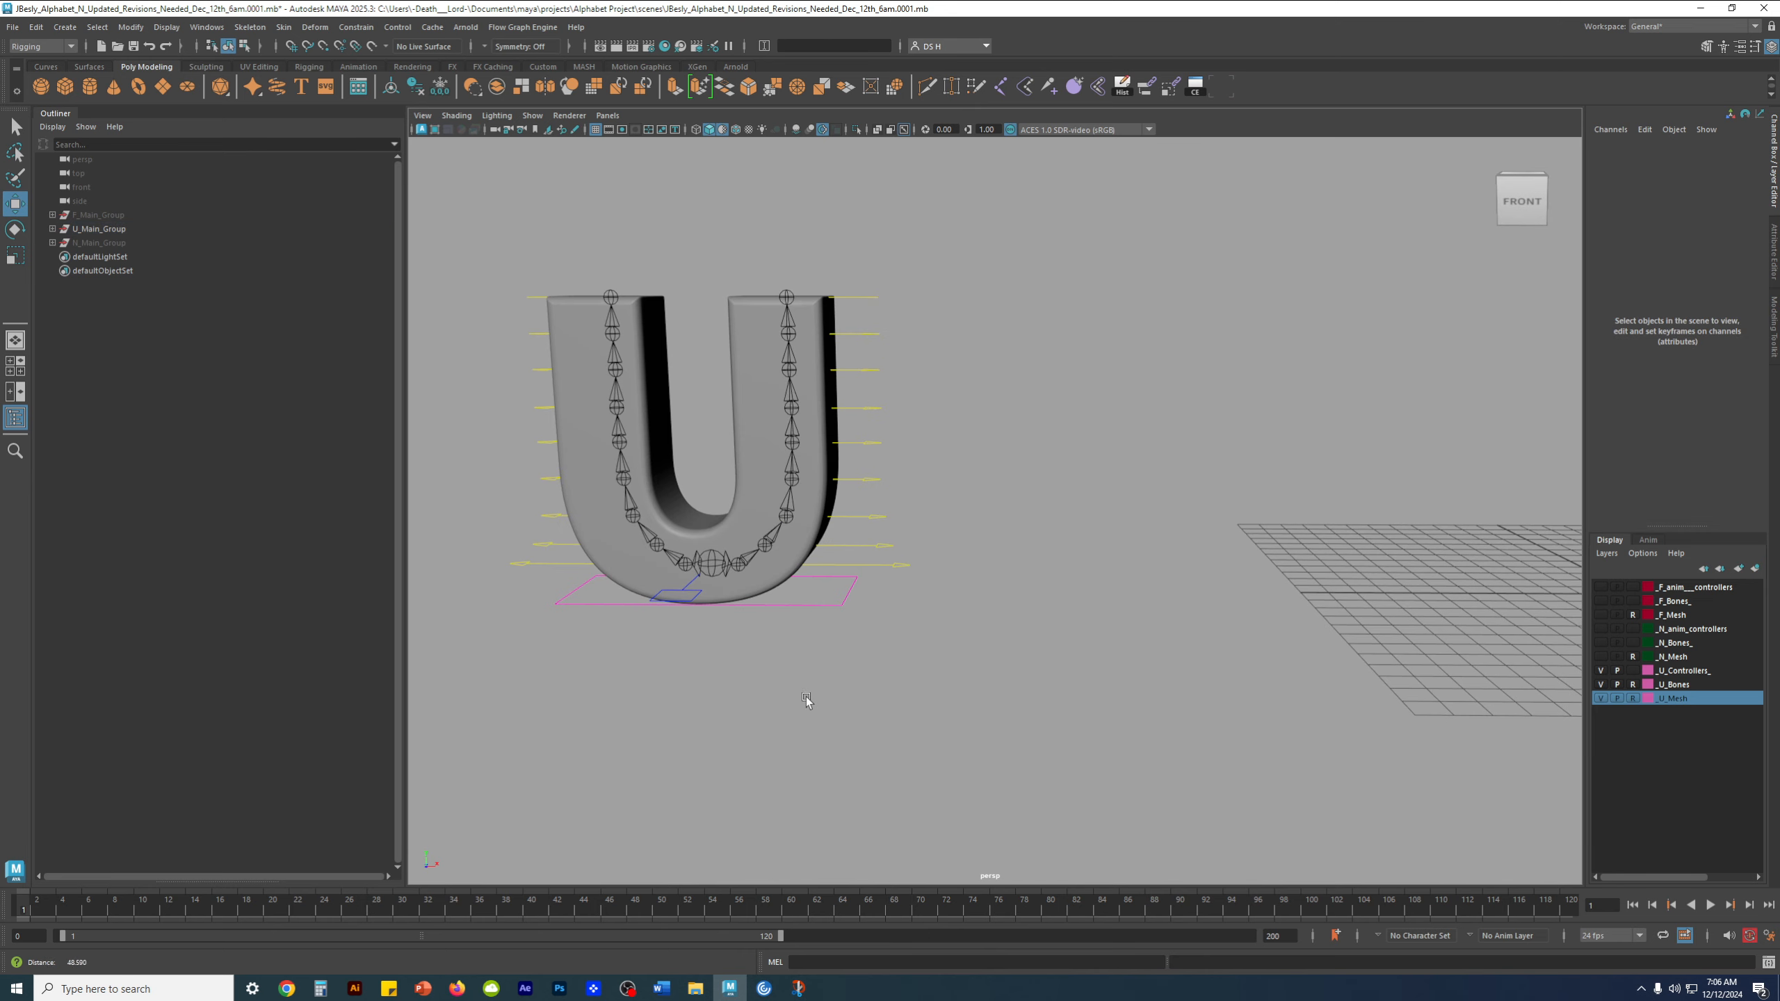
left_click(700, 593)
right_click_drag(1422, 428, 1265, 429, "alt")
middle_click_drag(1266, 429, 1002, 488, "alt")
left_click_drag(1002, 488, 981, 519, "alt")
middle_click_drag(779, 558, 939, 493, "alt")
left_click_drag(940, 495, 596, 603, "alt")
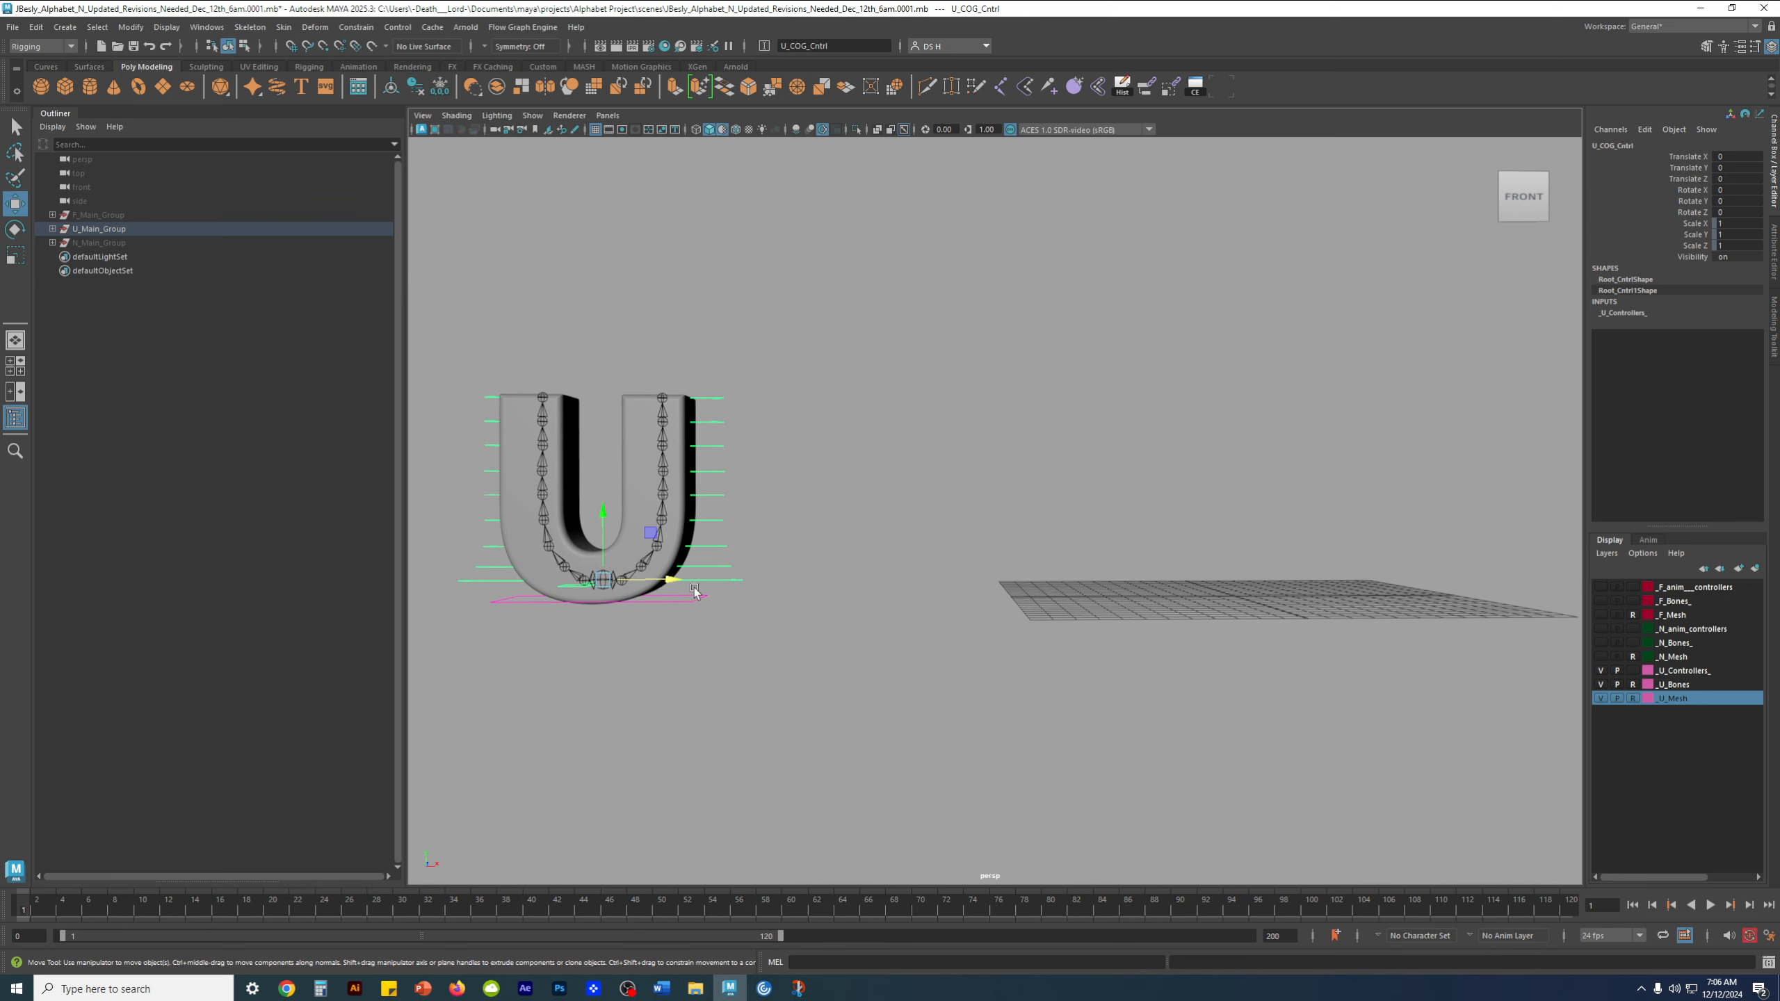
left_click_drag(653, 535, 1302, 527)
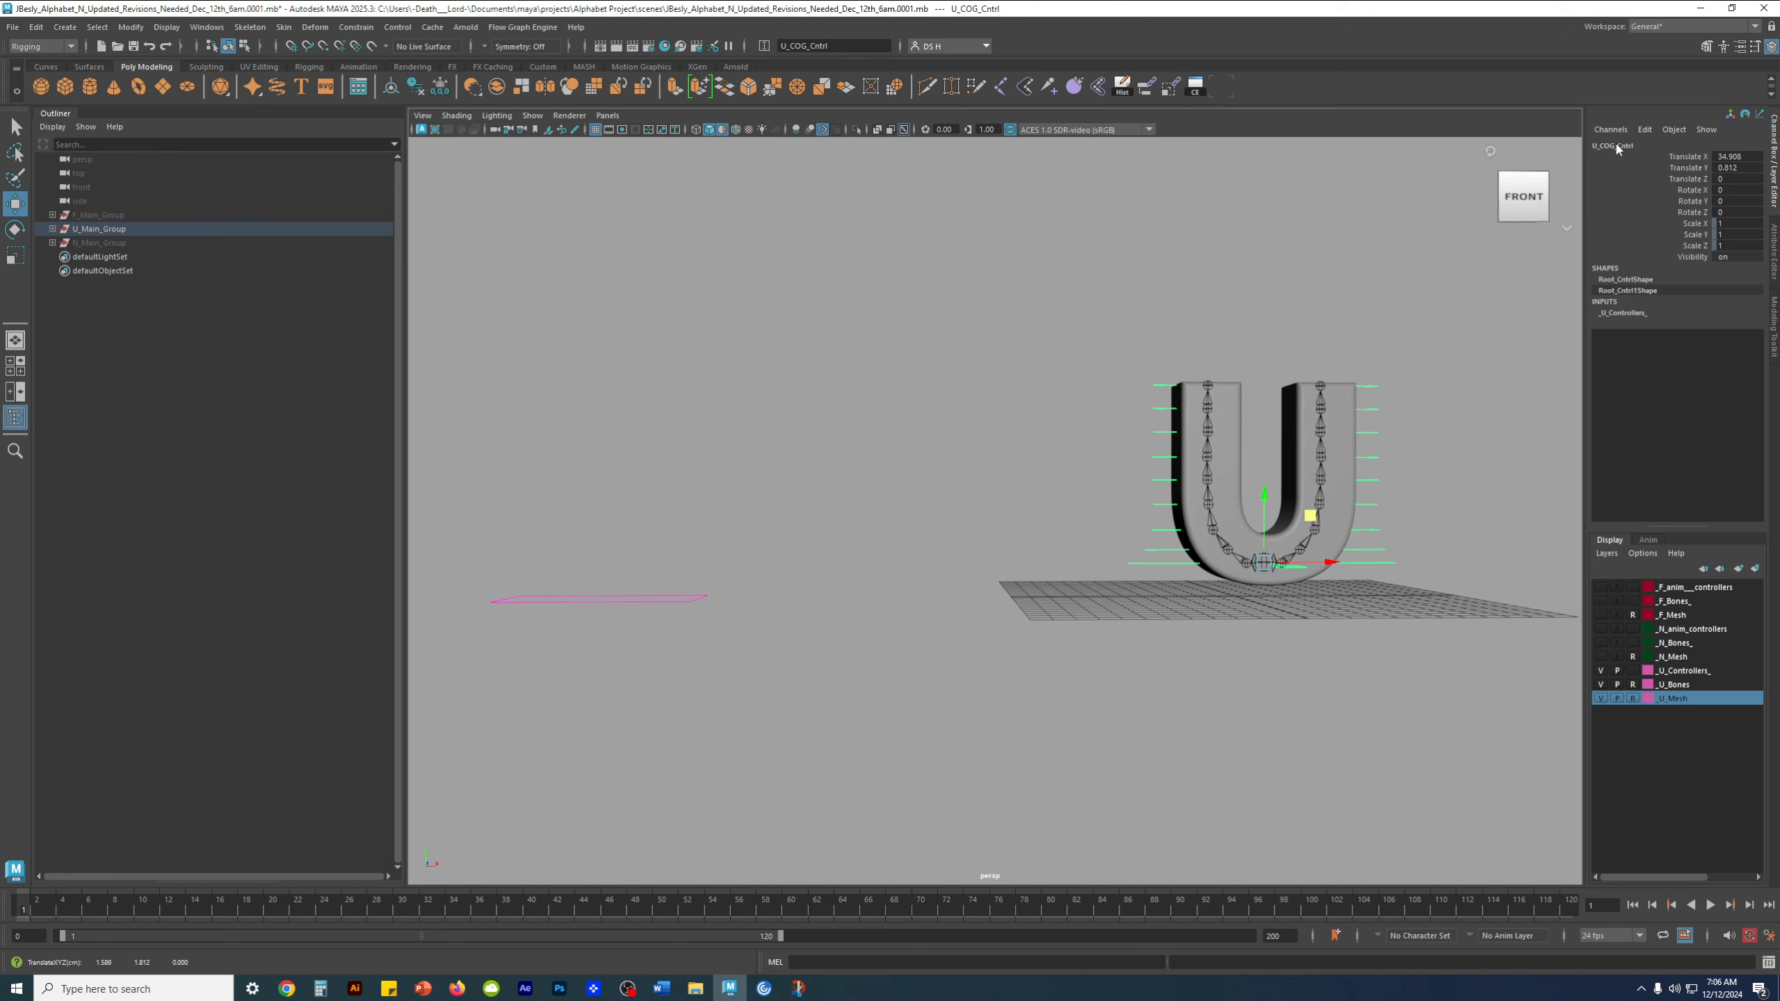
Compare the Translate values of U_Global_Cntrl and U_COG_Cntrl by selecting each control in turn
left_click_drag(1278, 378, 1245, 388, "alt")
middle_click_drag(1245, 387, 1193, 242, "alt")
scroll(1194, 245, "up", 3)
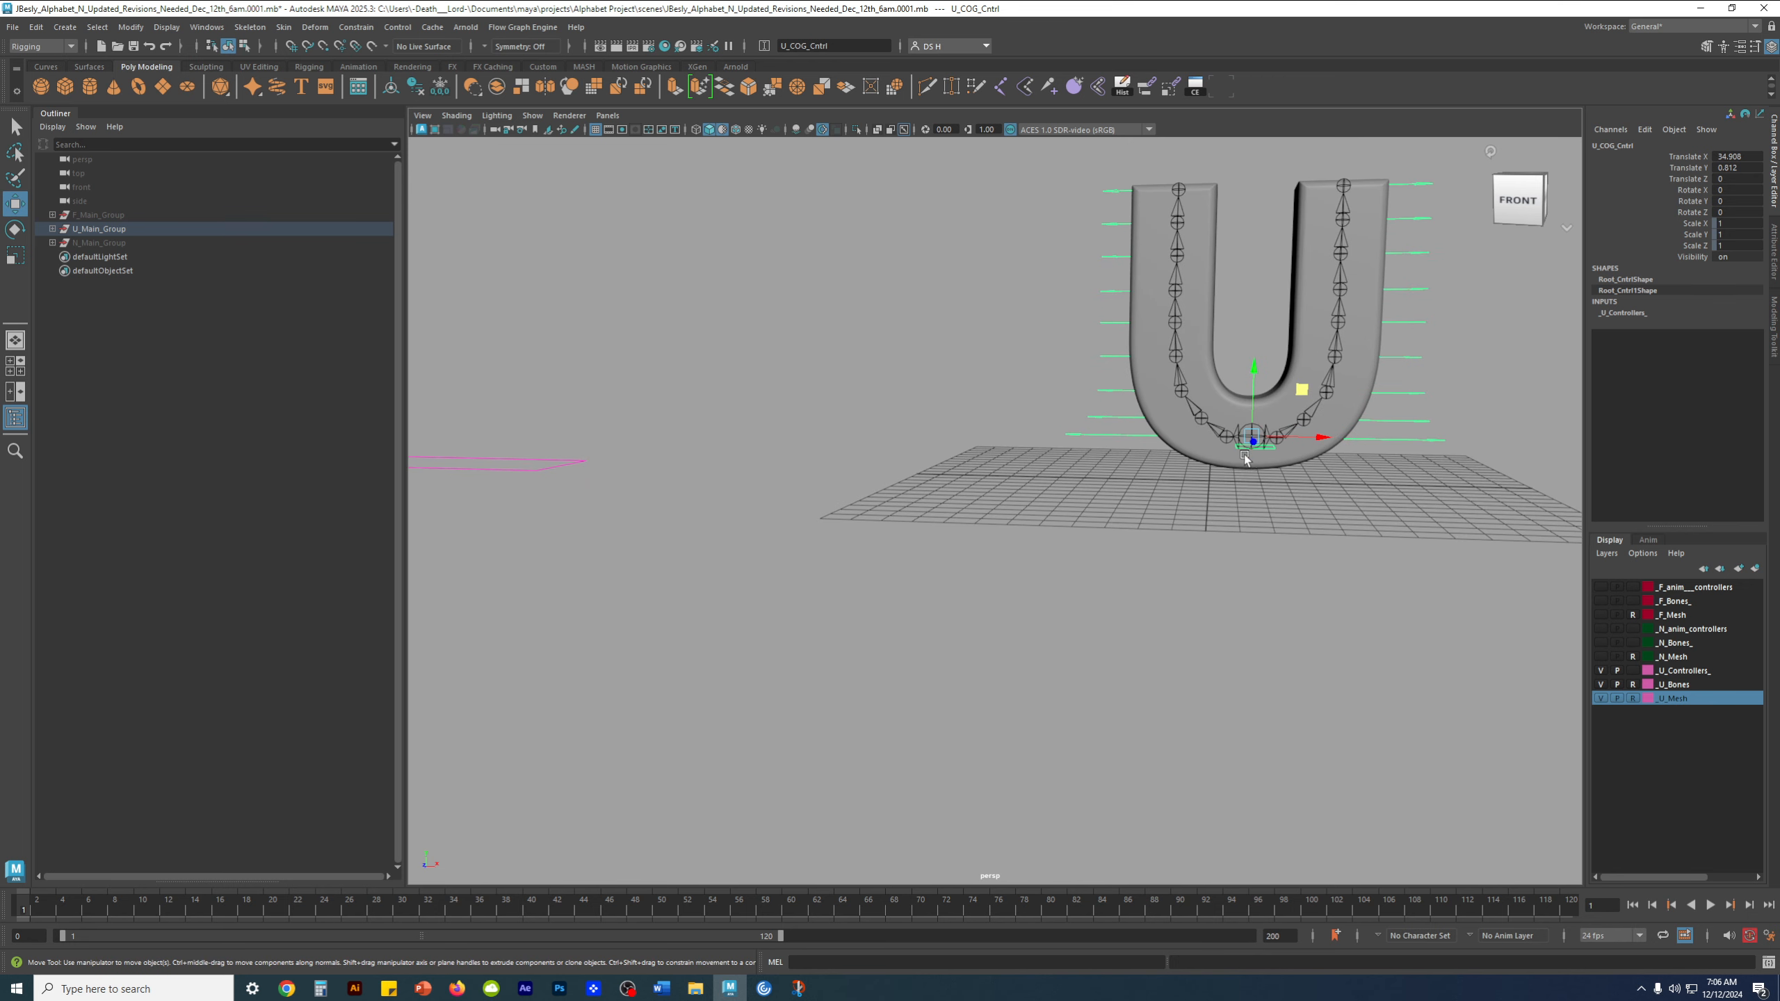
middle_click_drag(685, 564, 812, 600, "alt")
left_click_drag(775, 598, 605, 423)
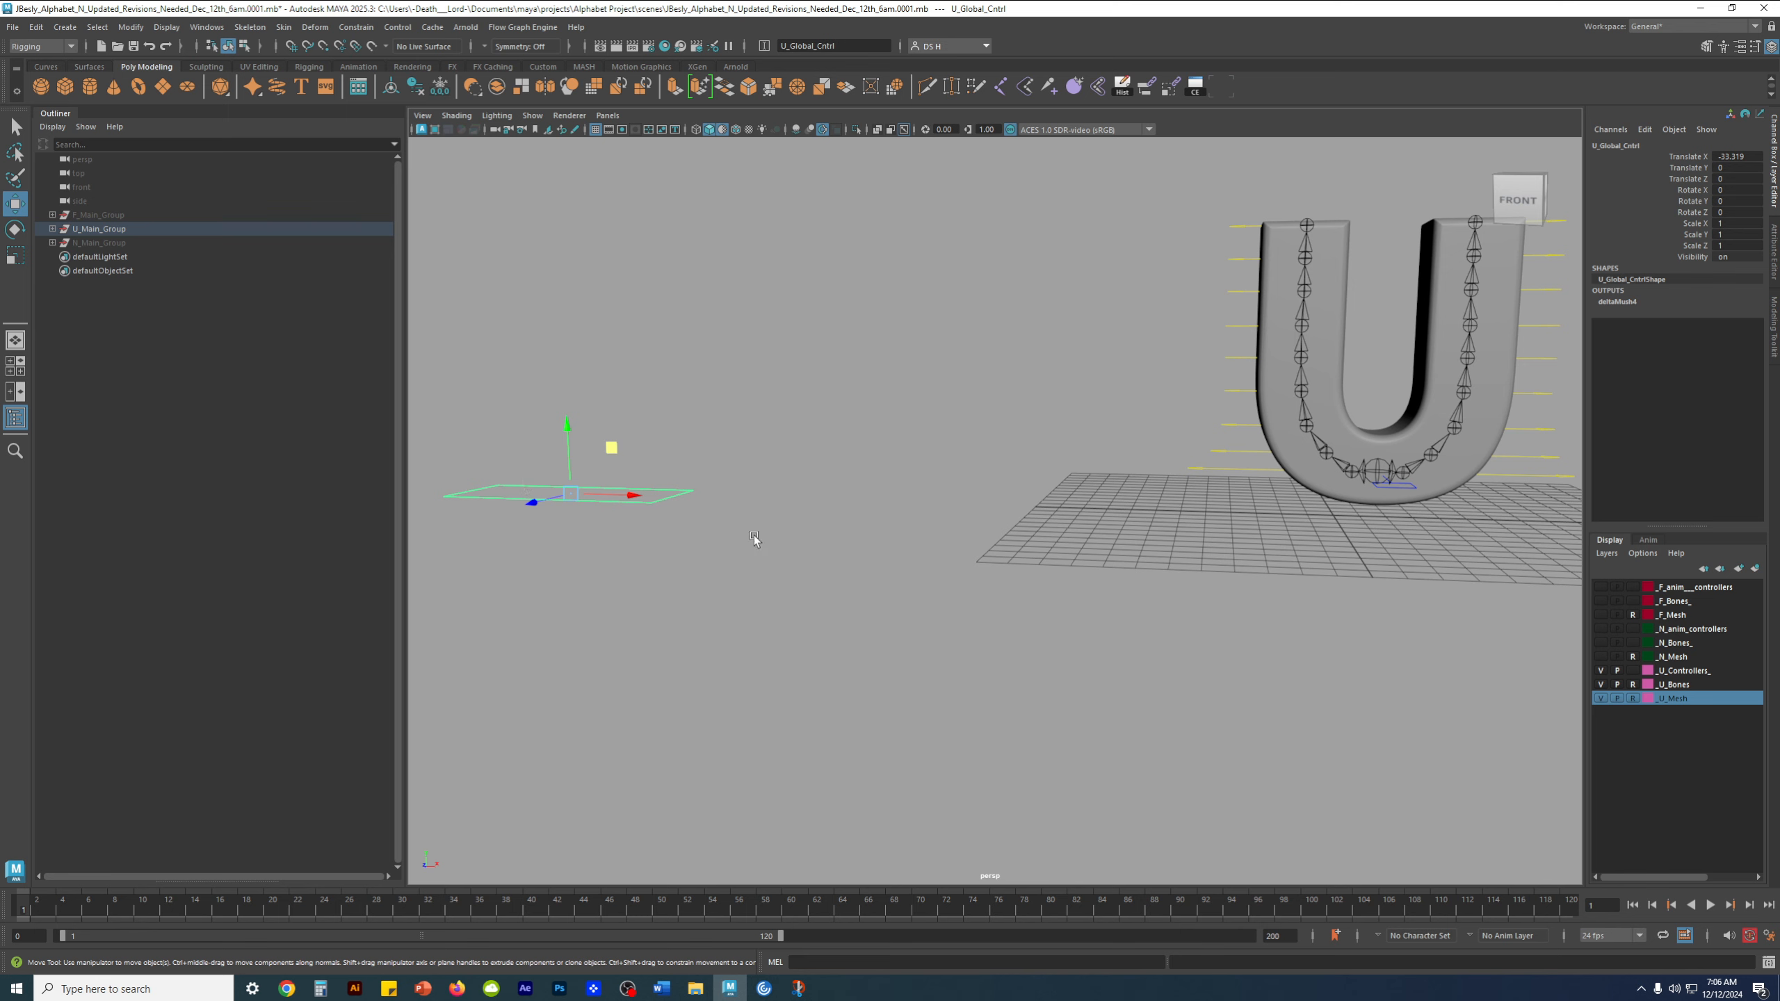
left_click_drag(625, 486, 829, 512, "alt")
left_click_drag(1285, 525, 1299, 545, "alt")
left_click(1297, 545)
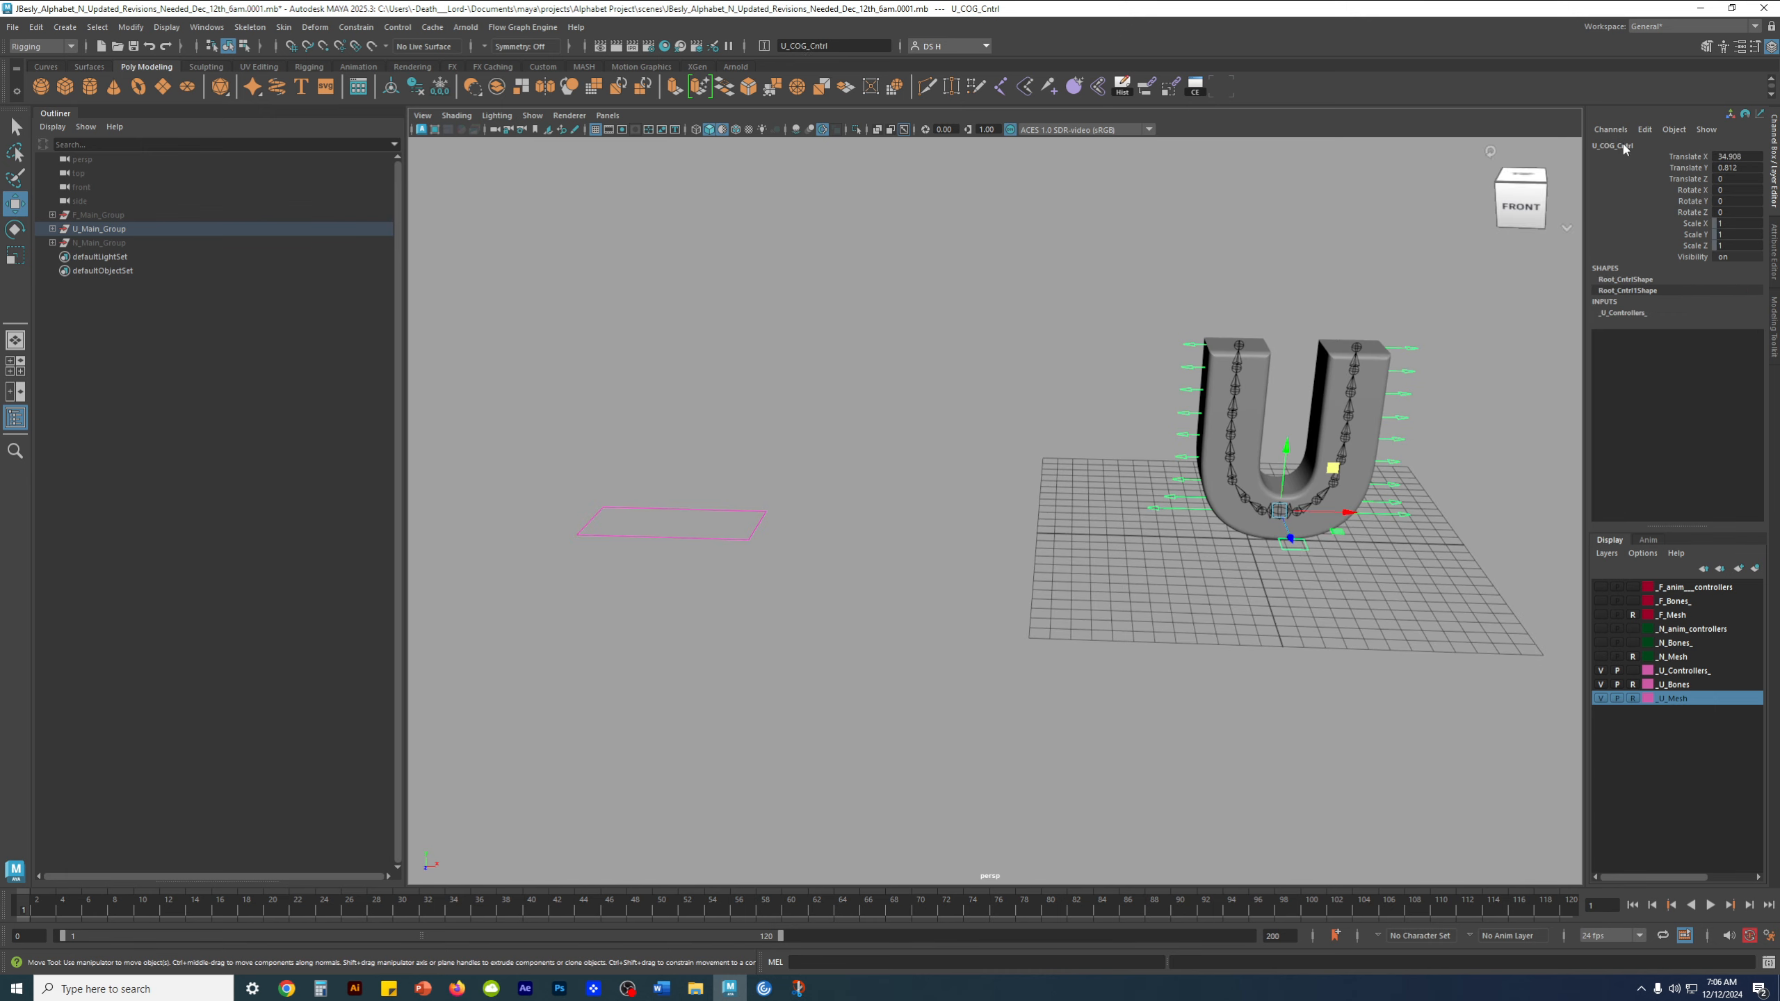
Return to the front view and undo the U_COG_Cntrl move along with its selections
left_click(1545, 182)
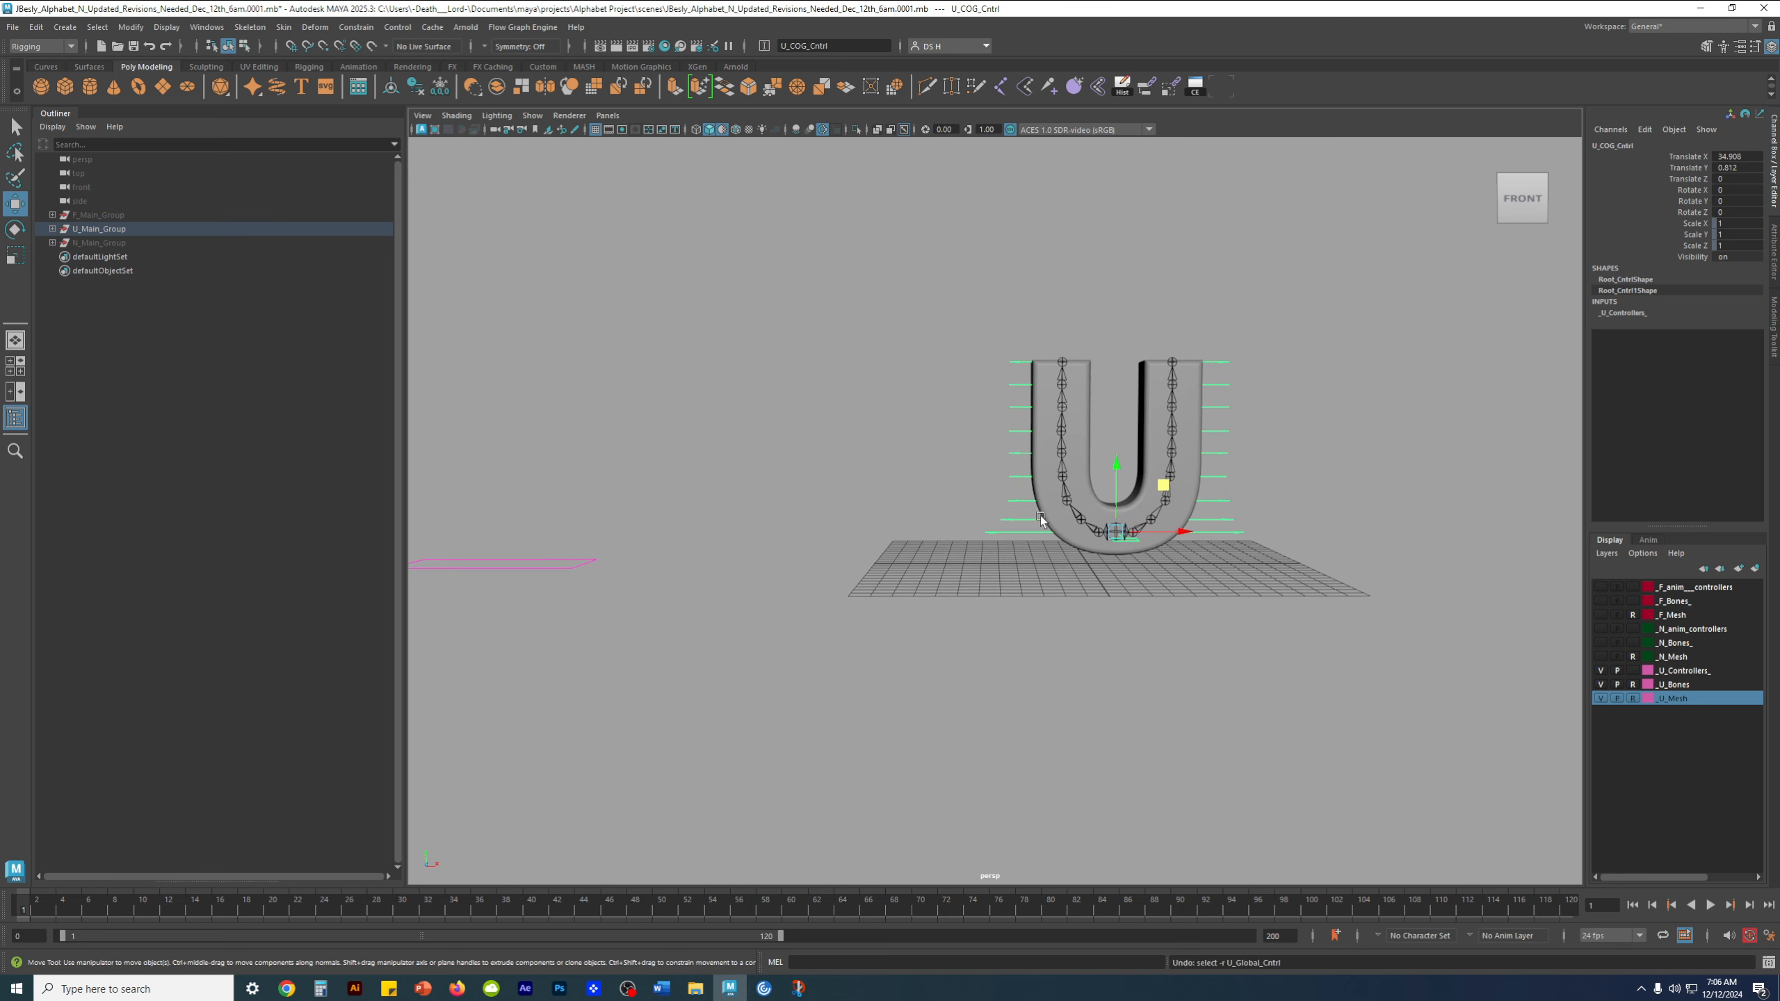
key("ctrl+z")
Undo the last U_Global_Cntrl move, set its Translate X to 0, and deselect it
key("ctrl+z")
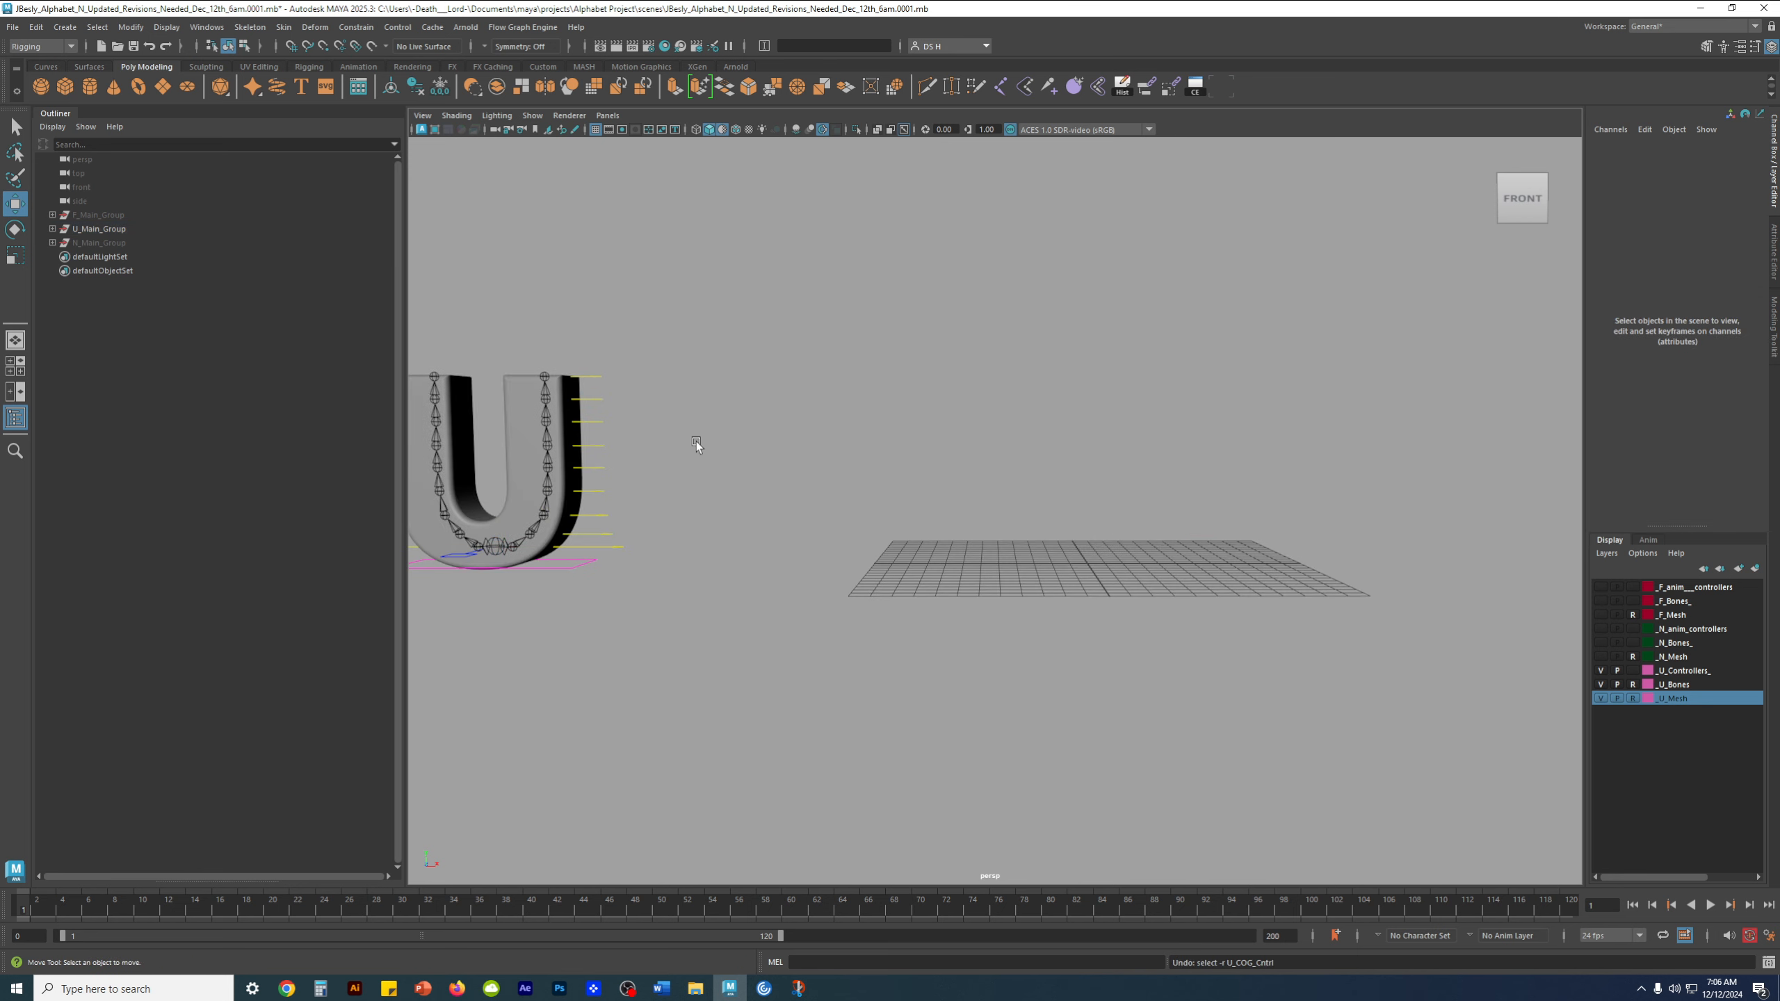
key("ctrl+z")
key("ctrl+z")
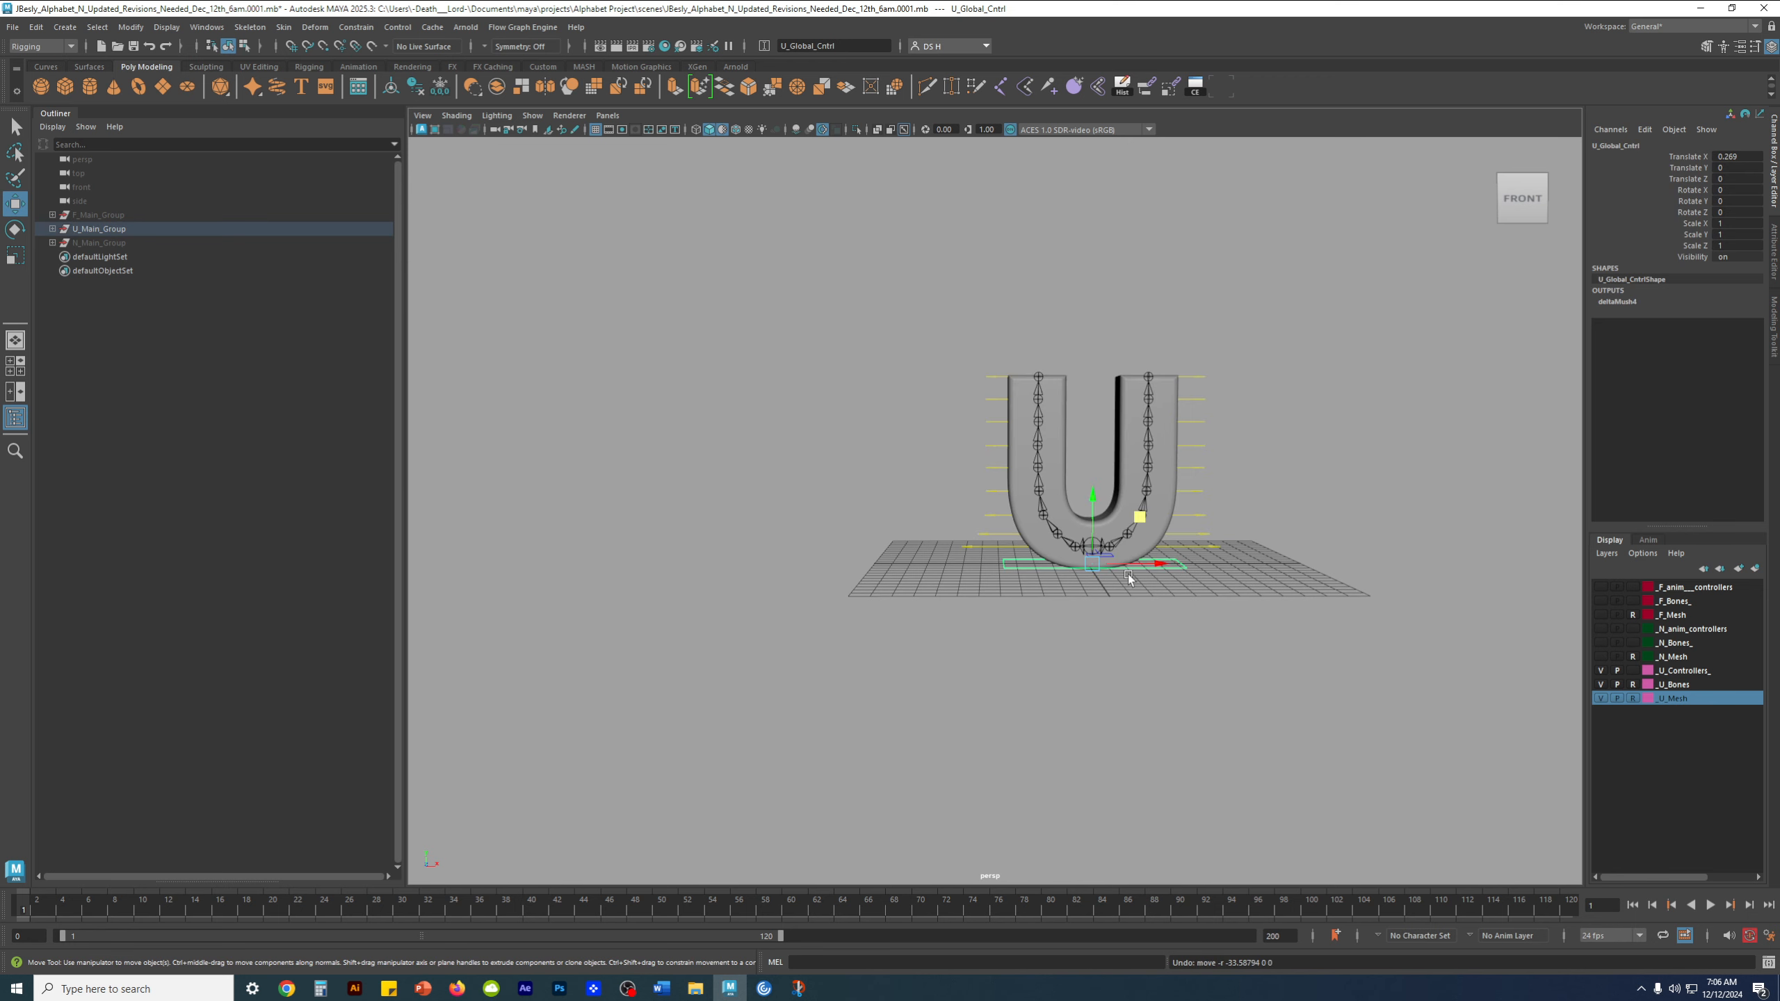
right_click_drag(1033, 548, 1162, 575, "alt")
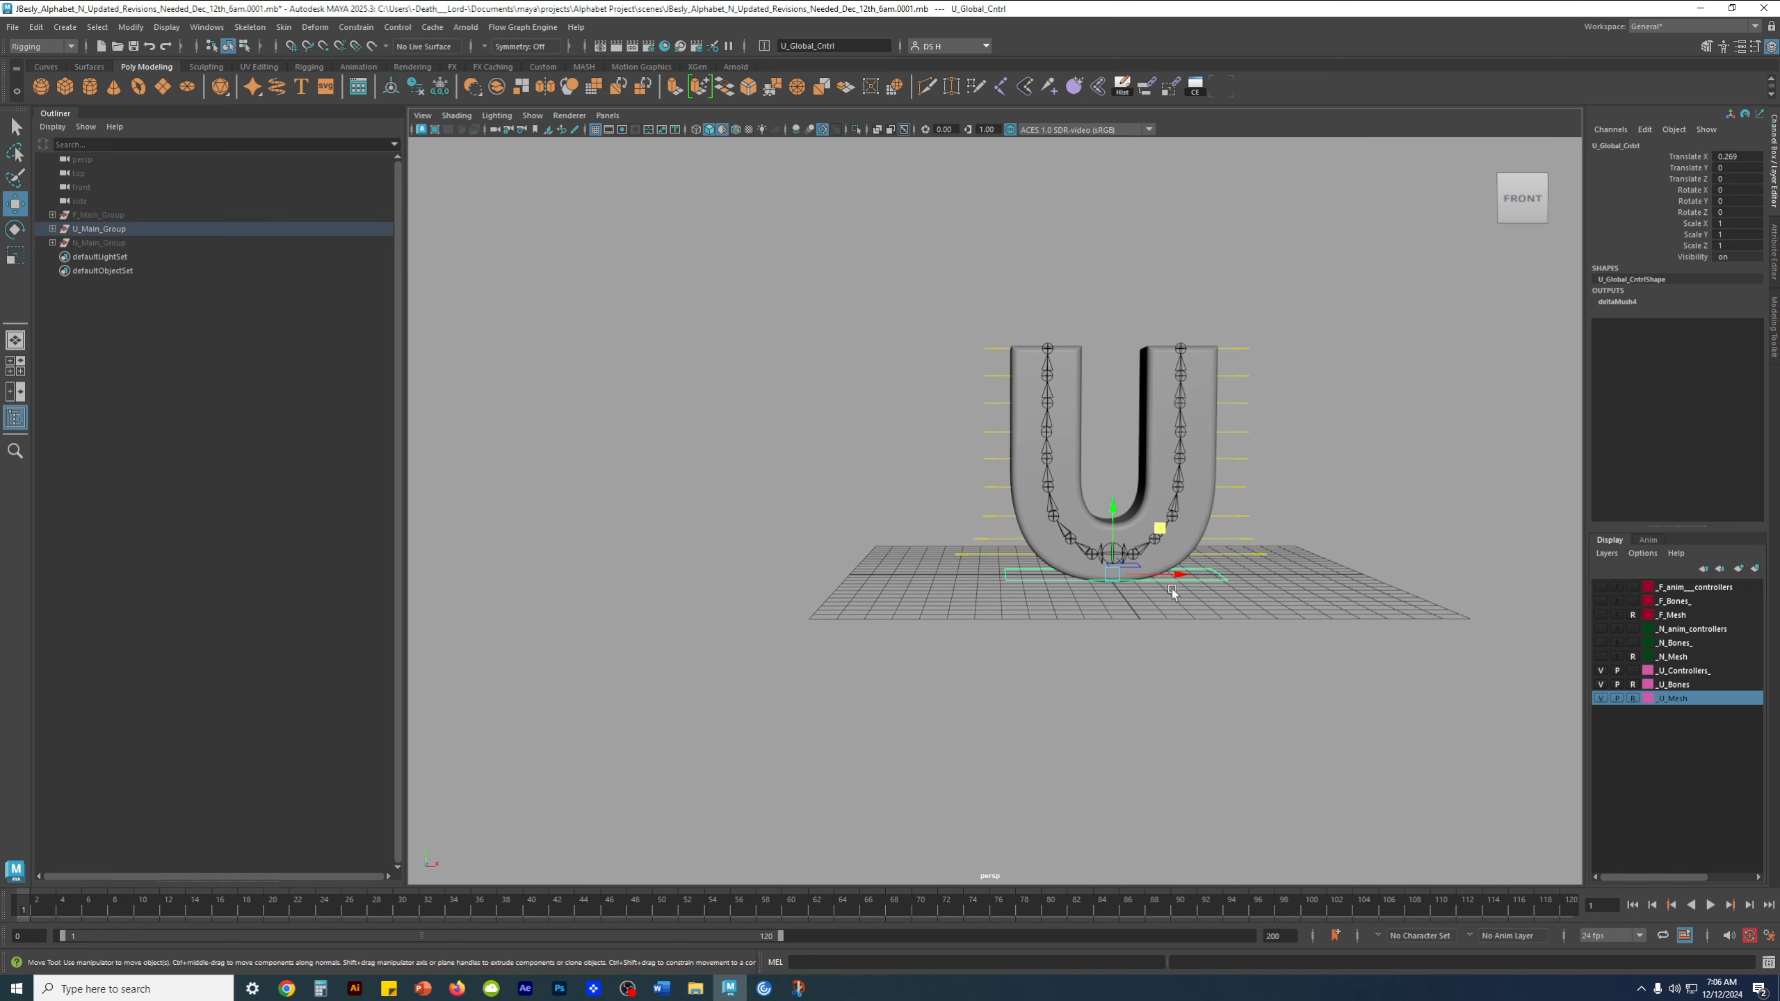
middle_click_drag(1221, 559, 1132, 525, "alt")
right_click_drag(1132, 526, 1247, 527, "alt")
double_click(1738, 156)
type("0")
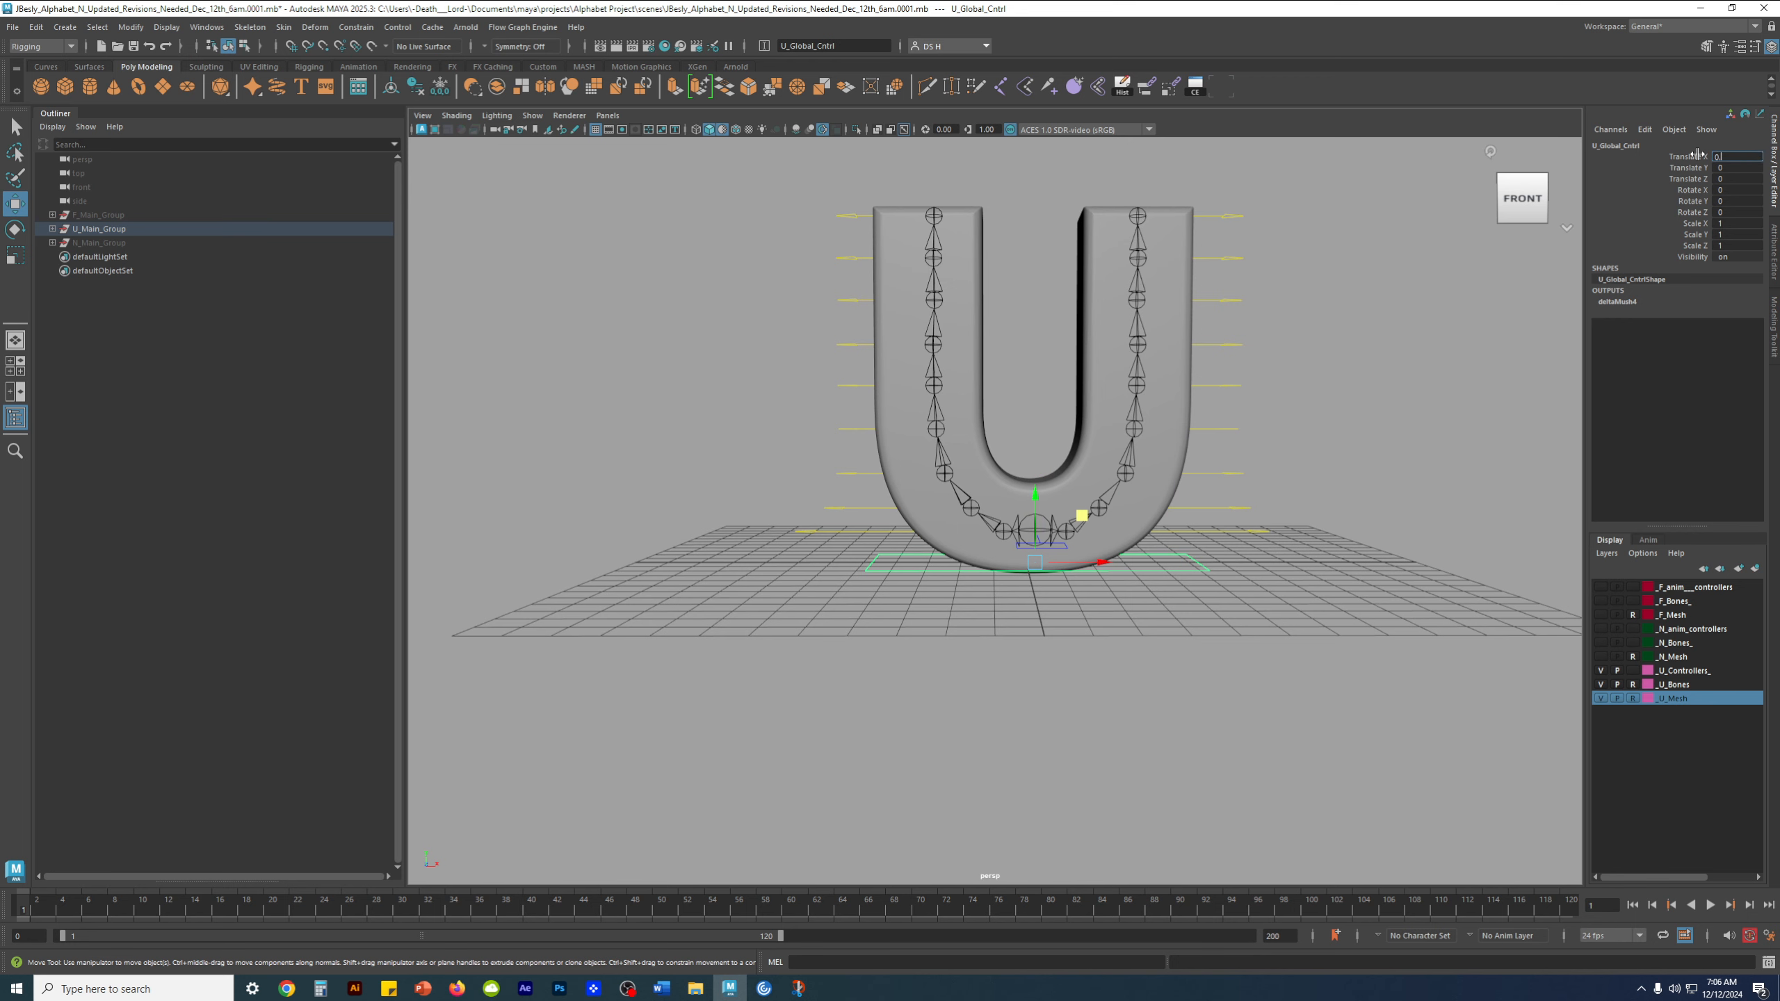
key("Return")
left_click(1425, 557)
Save the scene as the next incremental version
left_click_drag(1114, 534, 1137, 553, "alt")
right_click_drag(1137, 553, 1183, 540, "alt")
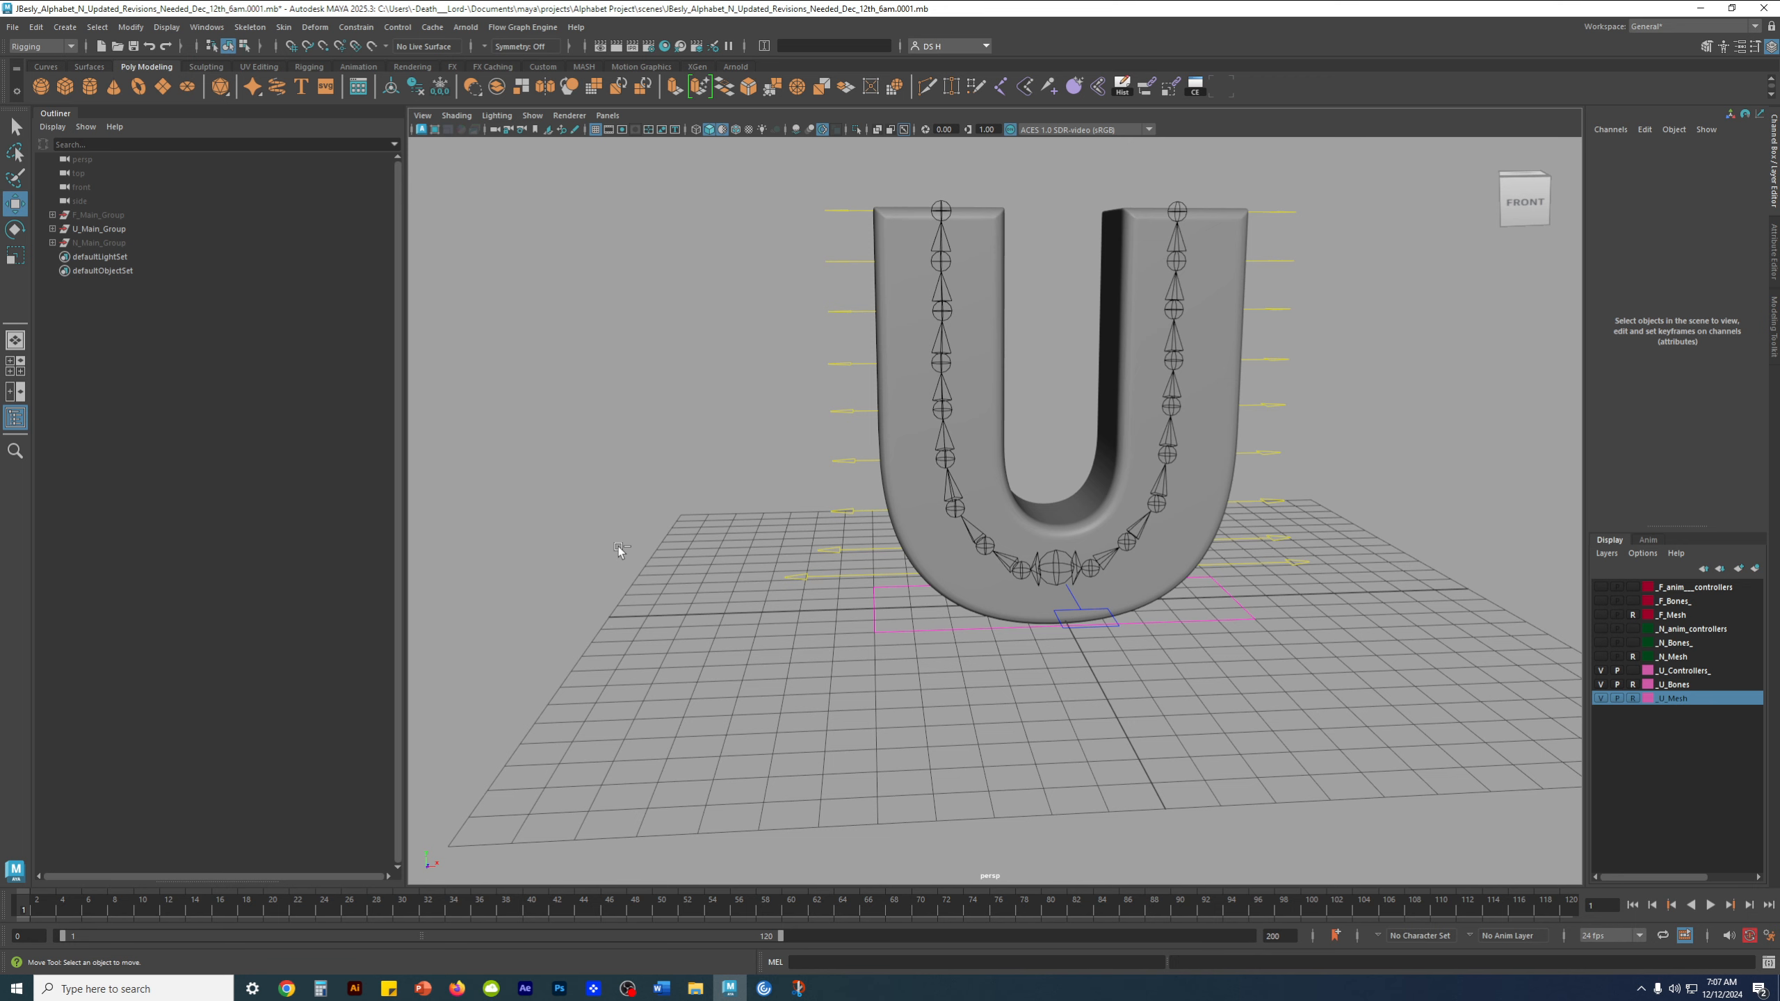
key("ctrl+alt+s")
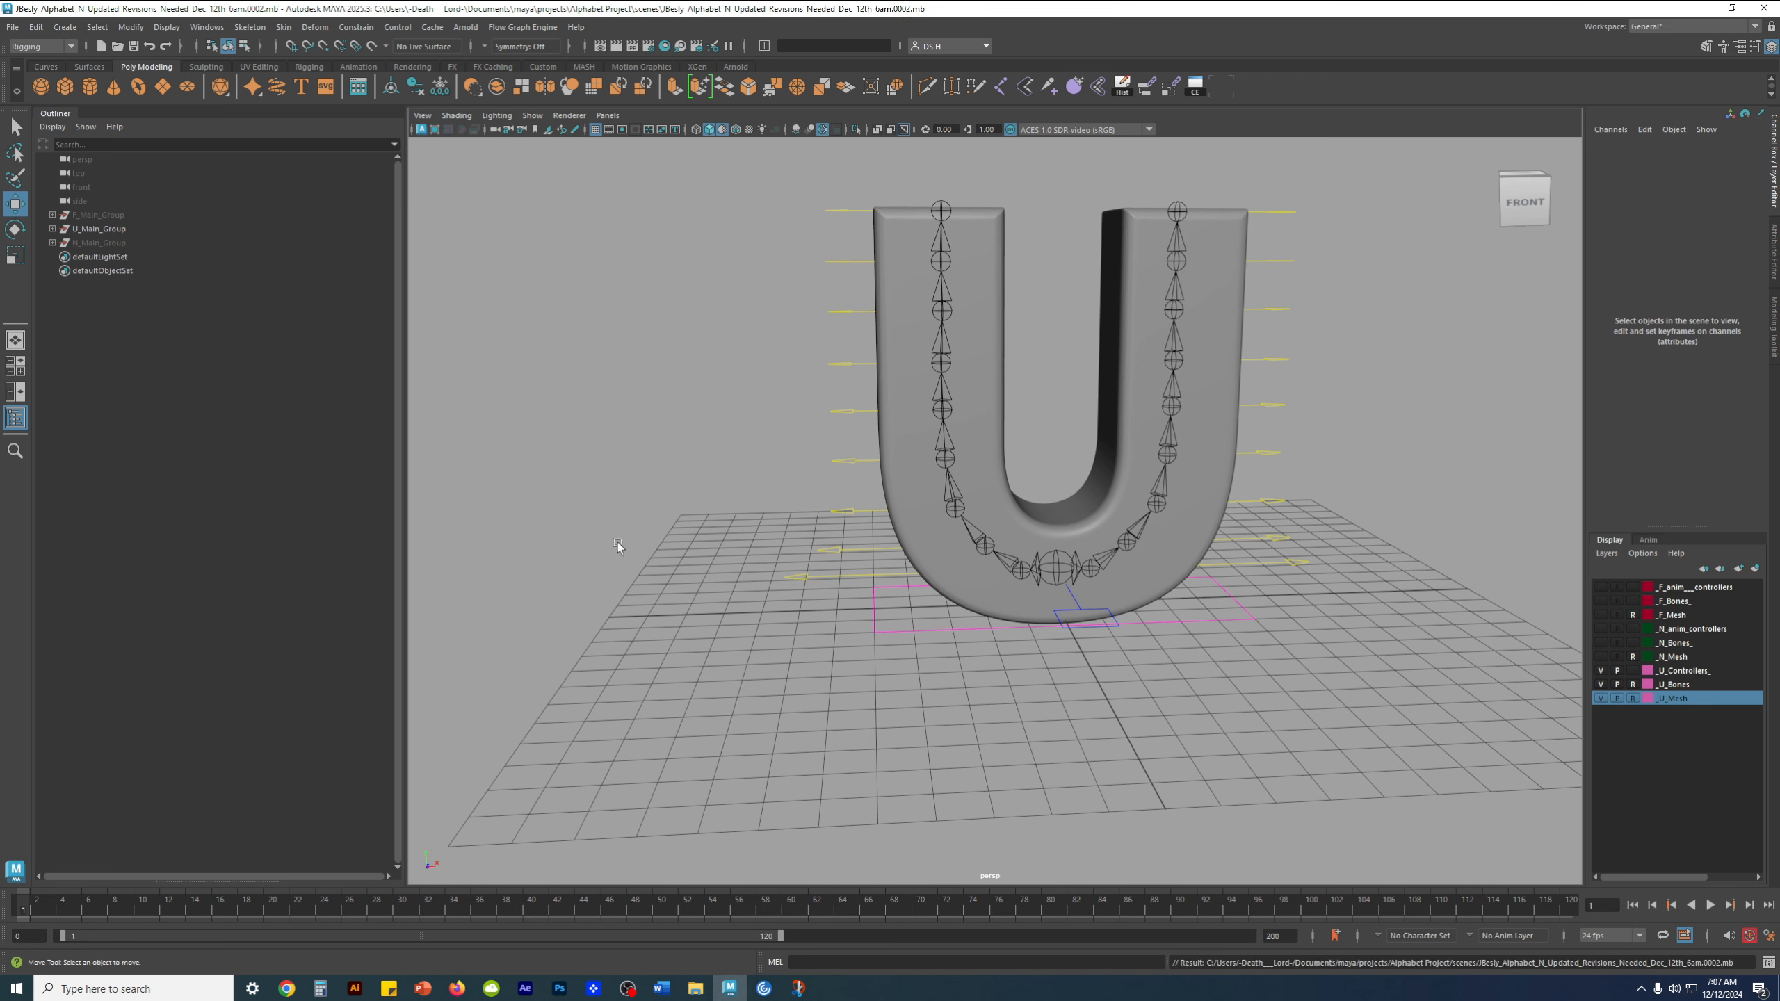
Open the original Alphabet_N_Updated_Revisions_Needed_Dec_12th_6am scene file, the one without an increment number
left_click(12, 26)
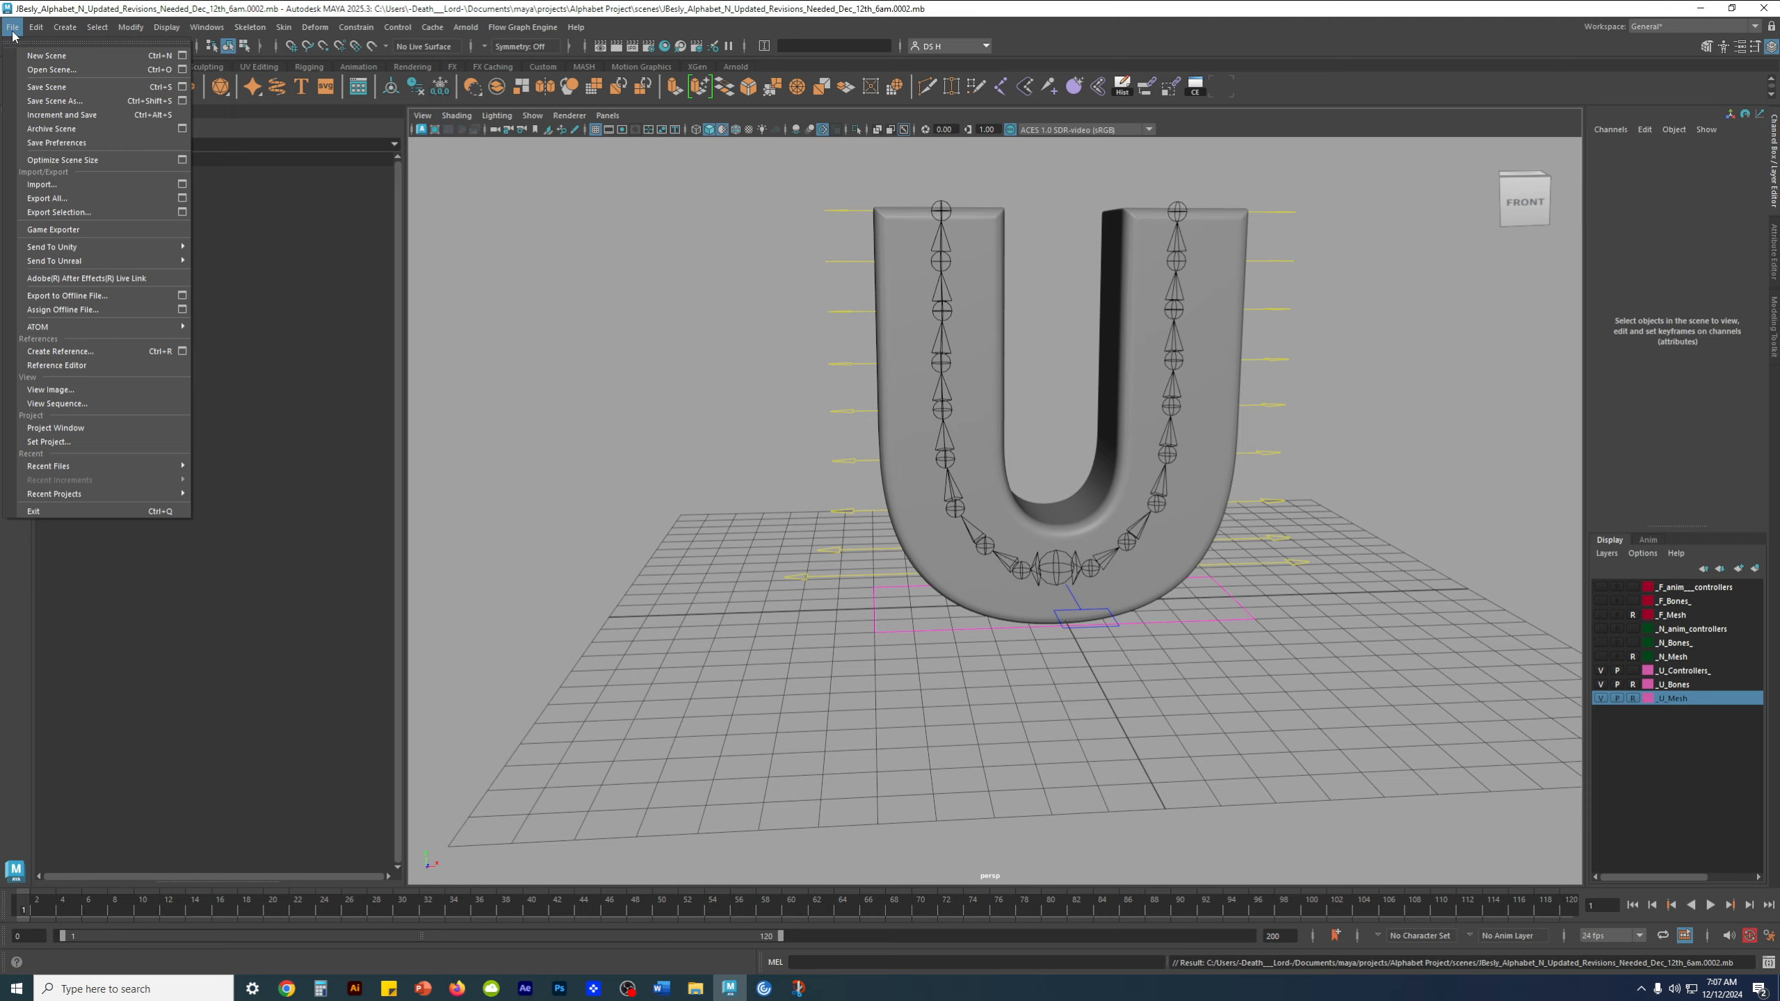
left_click(49, 69)
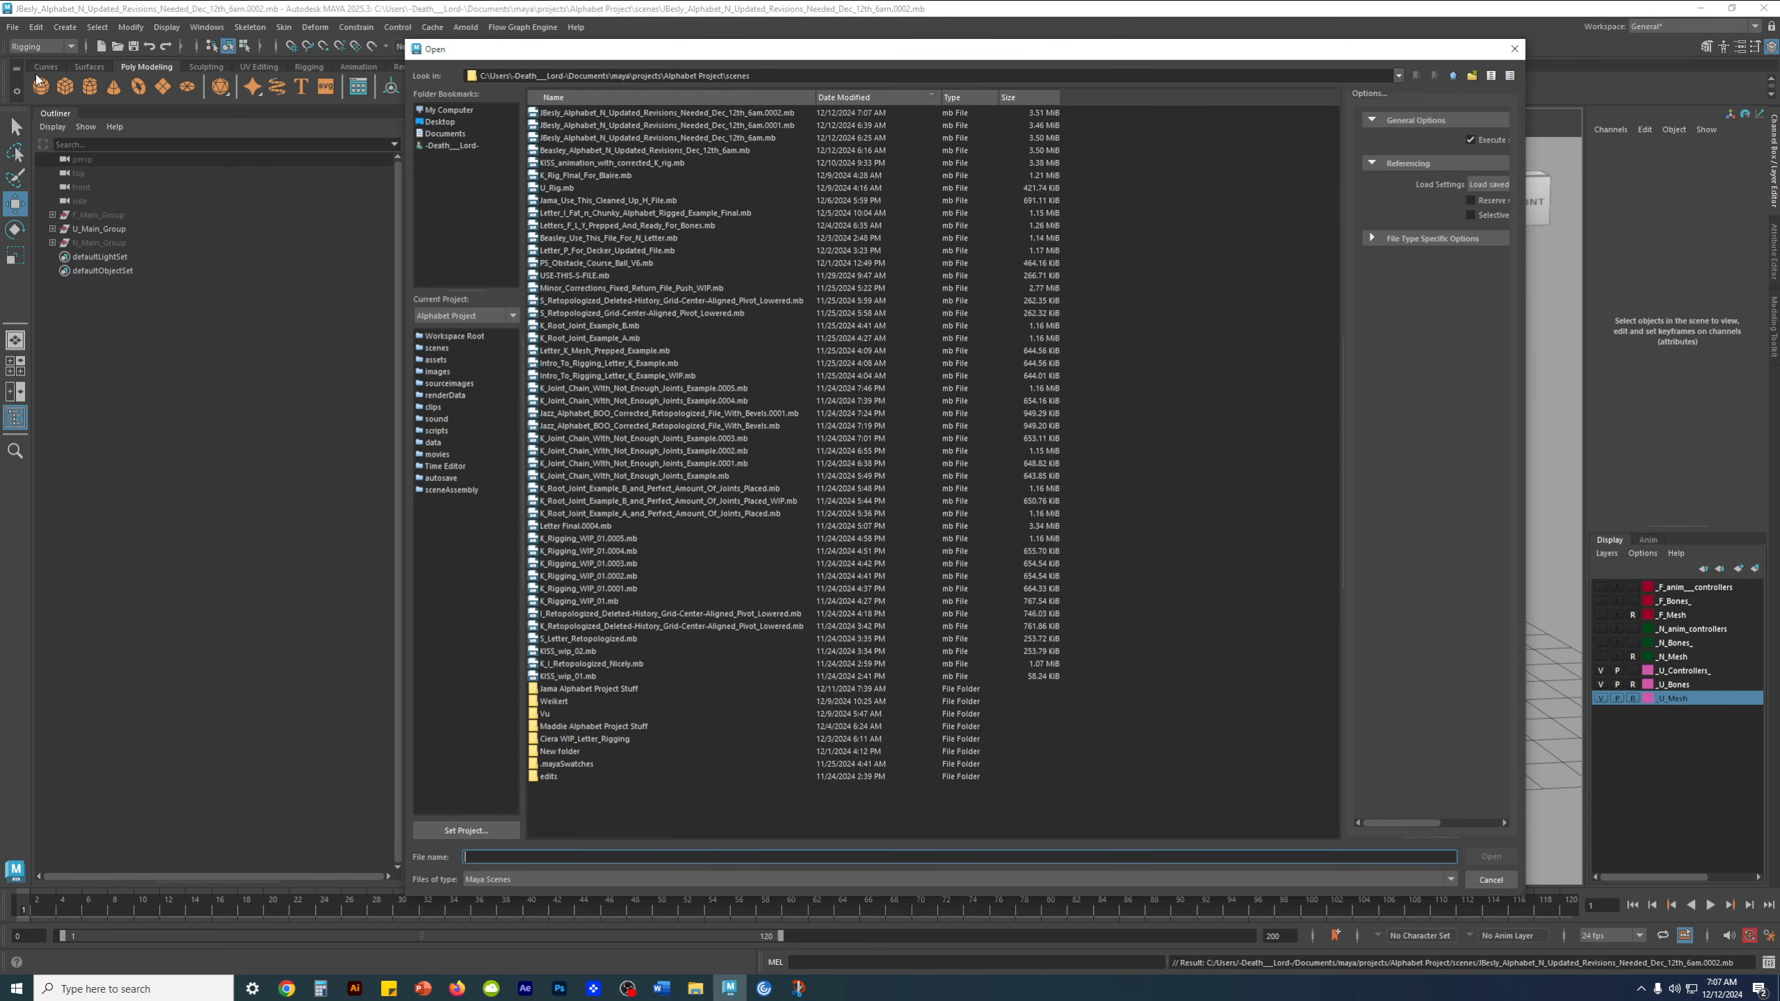
double_click(699, 140)
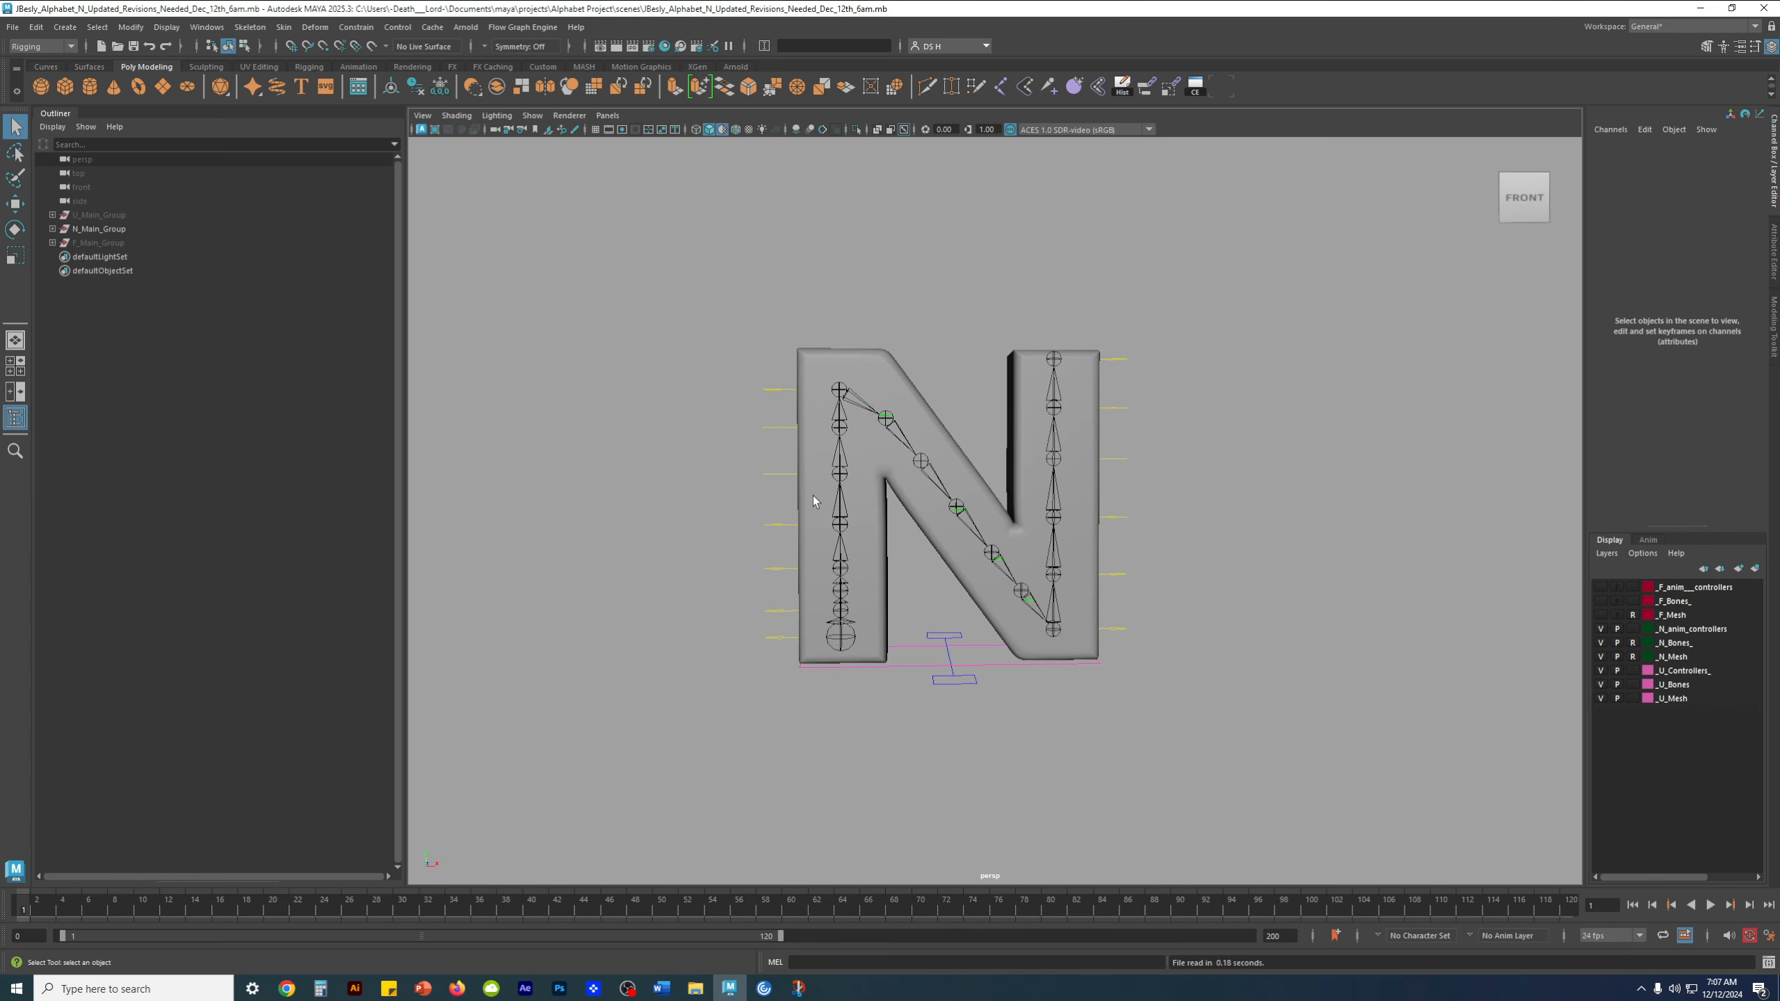
Examine the N rig's joints up close and frame N_Main_Group
scroll(1041, 485, "up", 4)
middle_click_drag(1053, 344, 964, 512, "alt")
scroll(1009, 512, "up", 6)
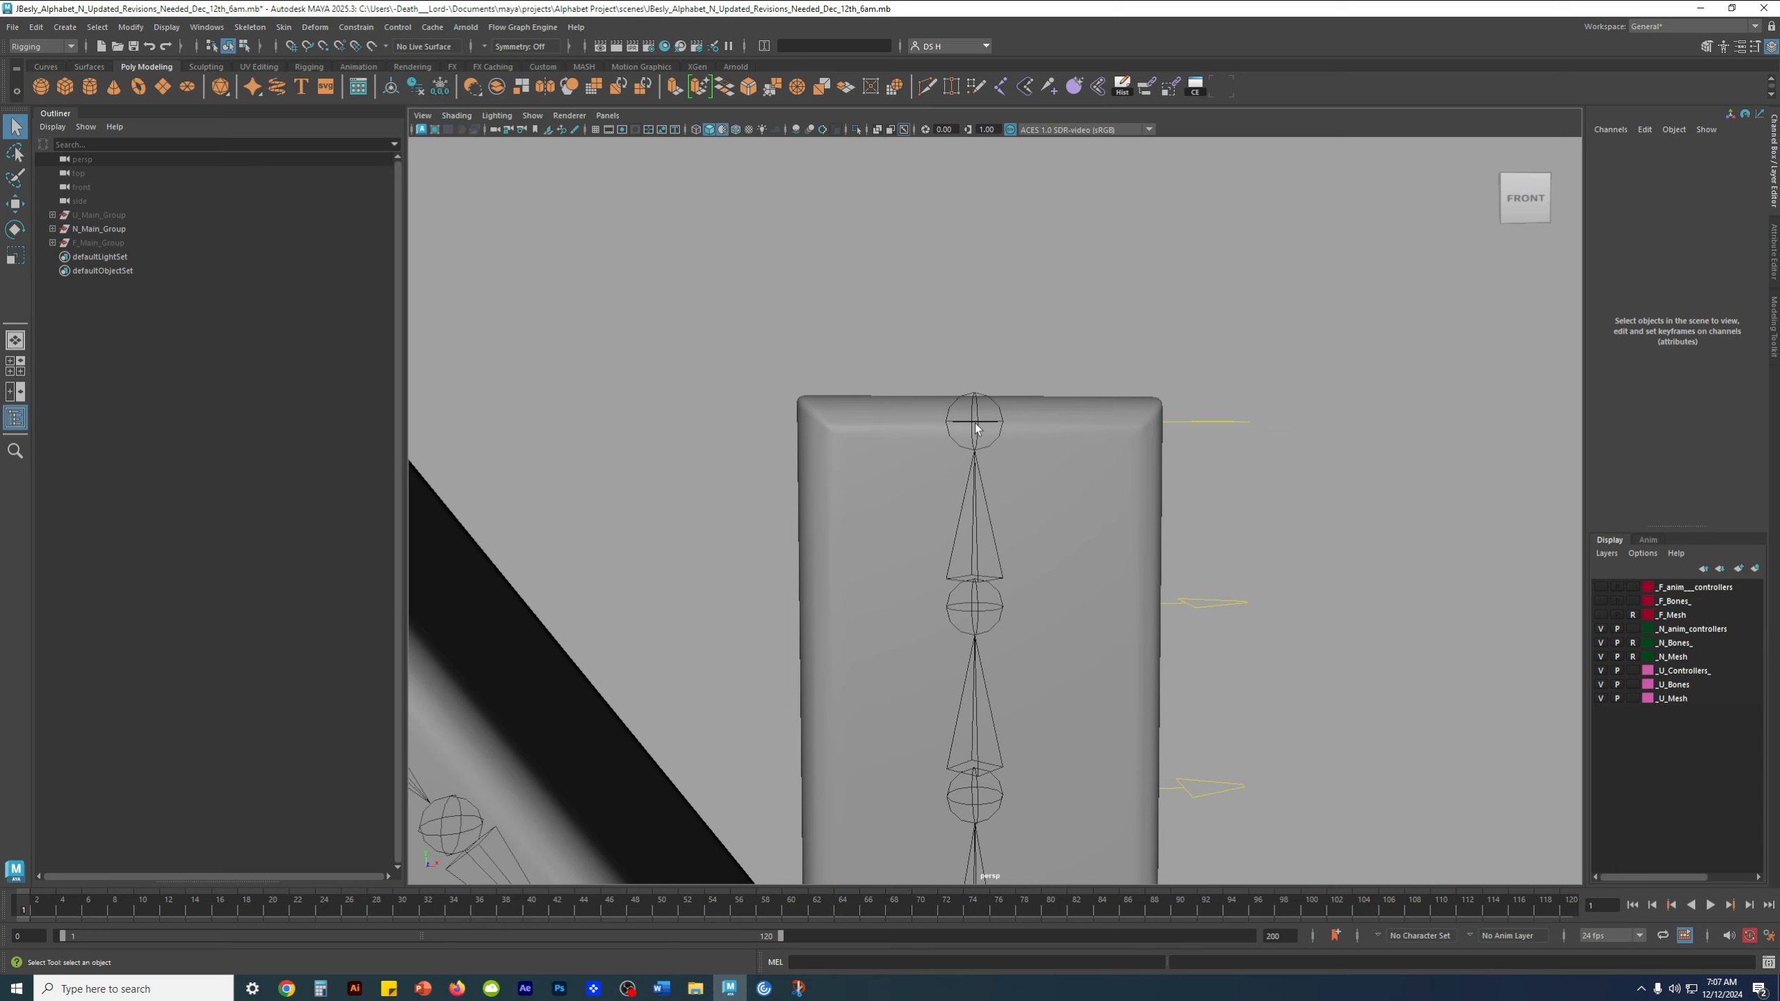
scroll(976, 428, "down", 6)
left_click(60, 243)
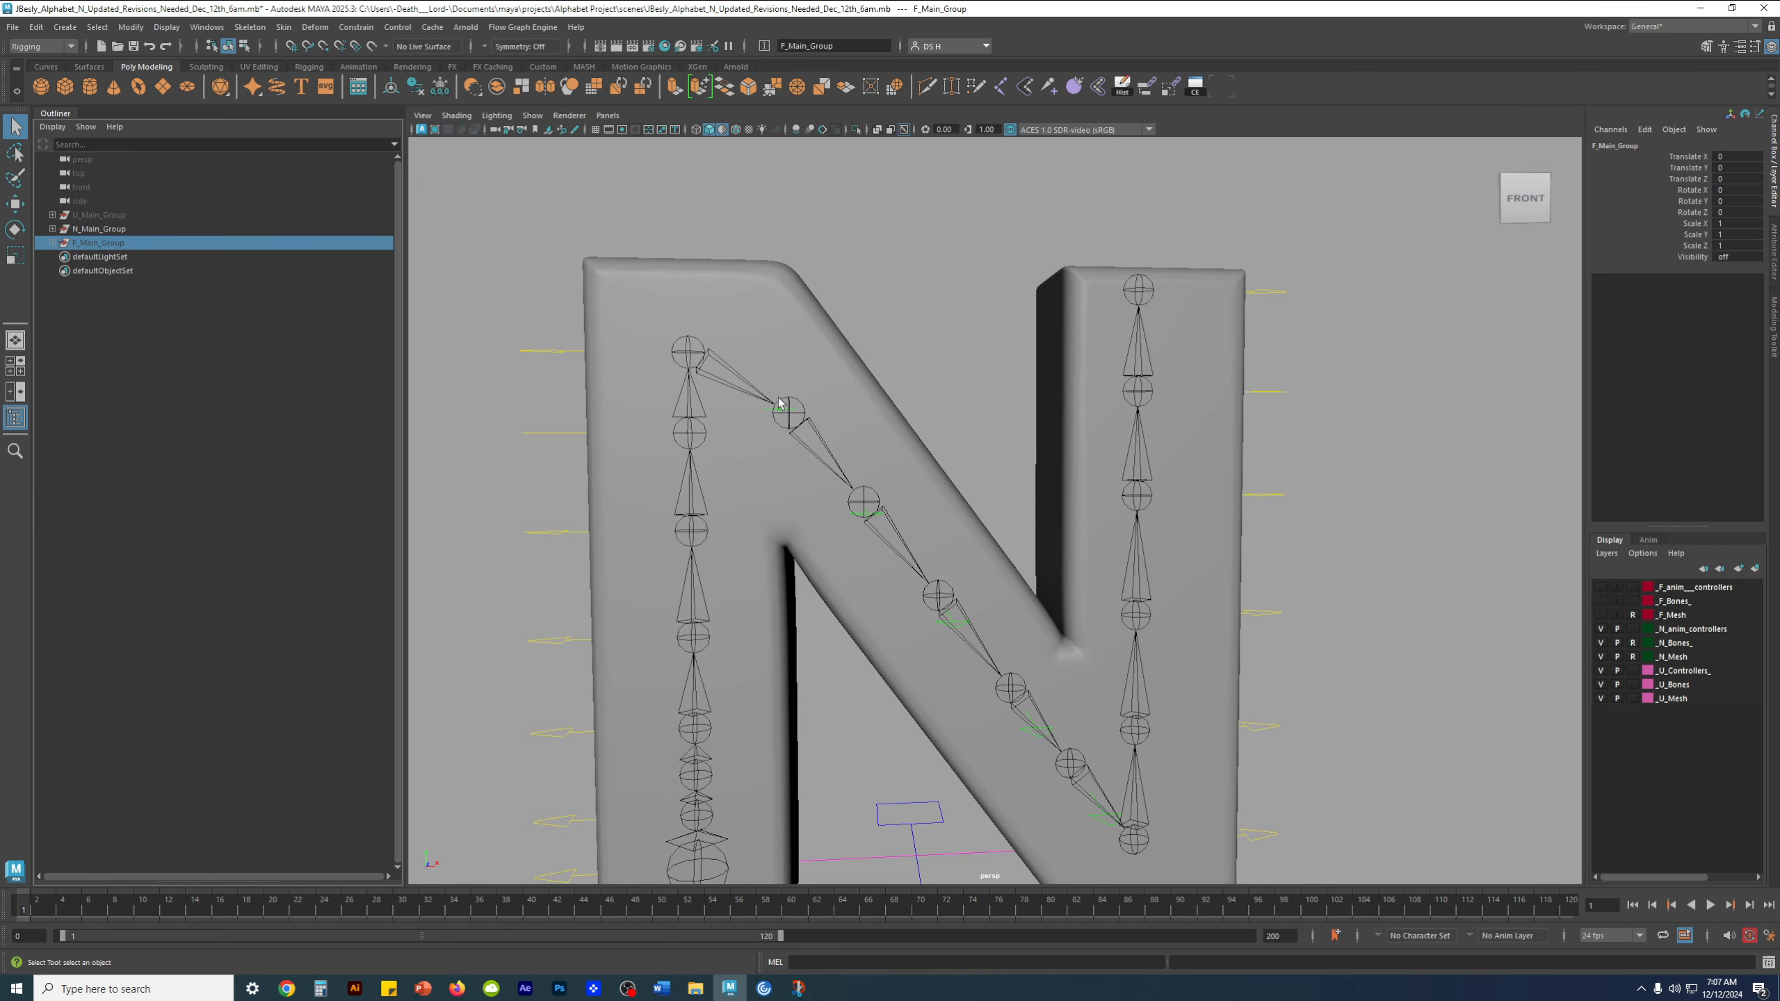
left_click(127, 230)
key("f")
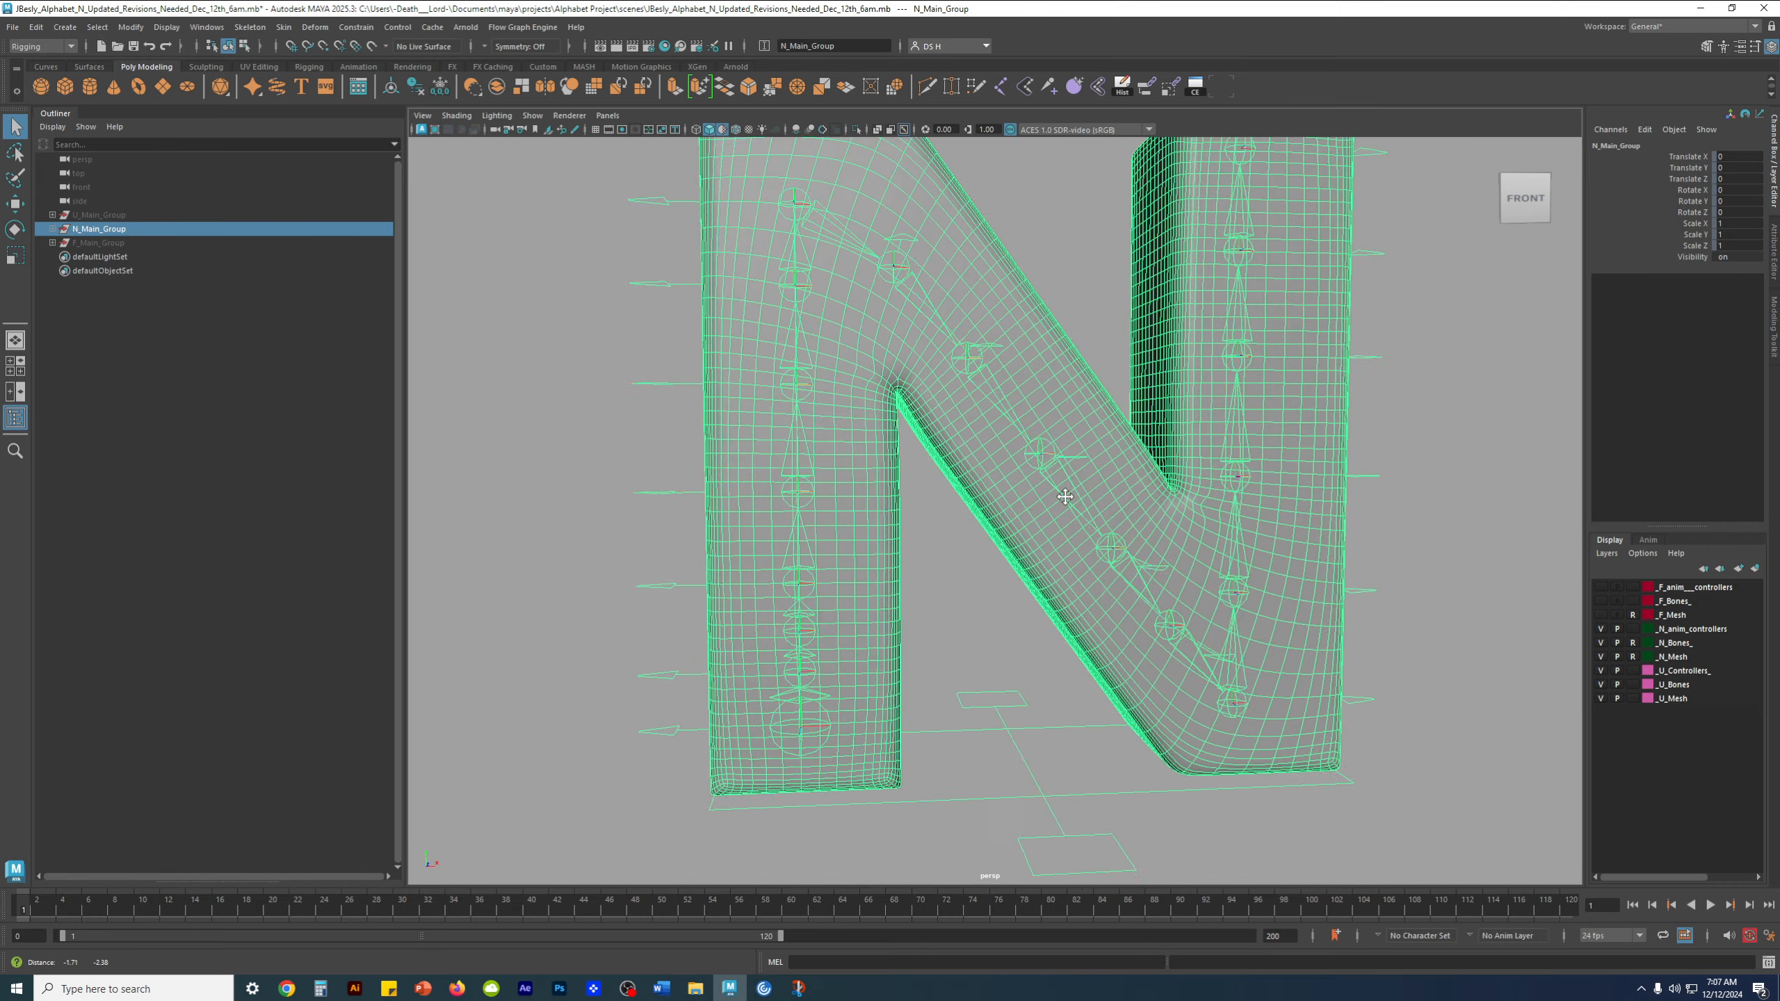
Hide the _U_Controllers_, _U_Bones and _U_Mesh display layers and clear the selection
left_click(1602, 673)
left_click(1601, 686)
left_click(1602, 699)
scroll(1092, 664, "down", 3)
key("w")
left_click(1290, 644)
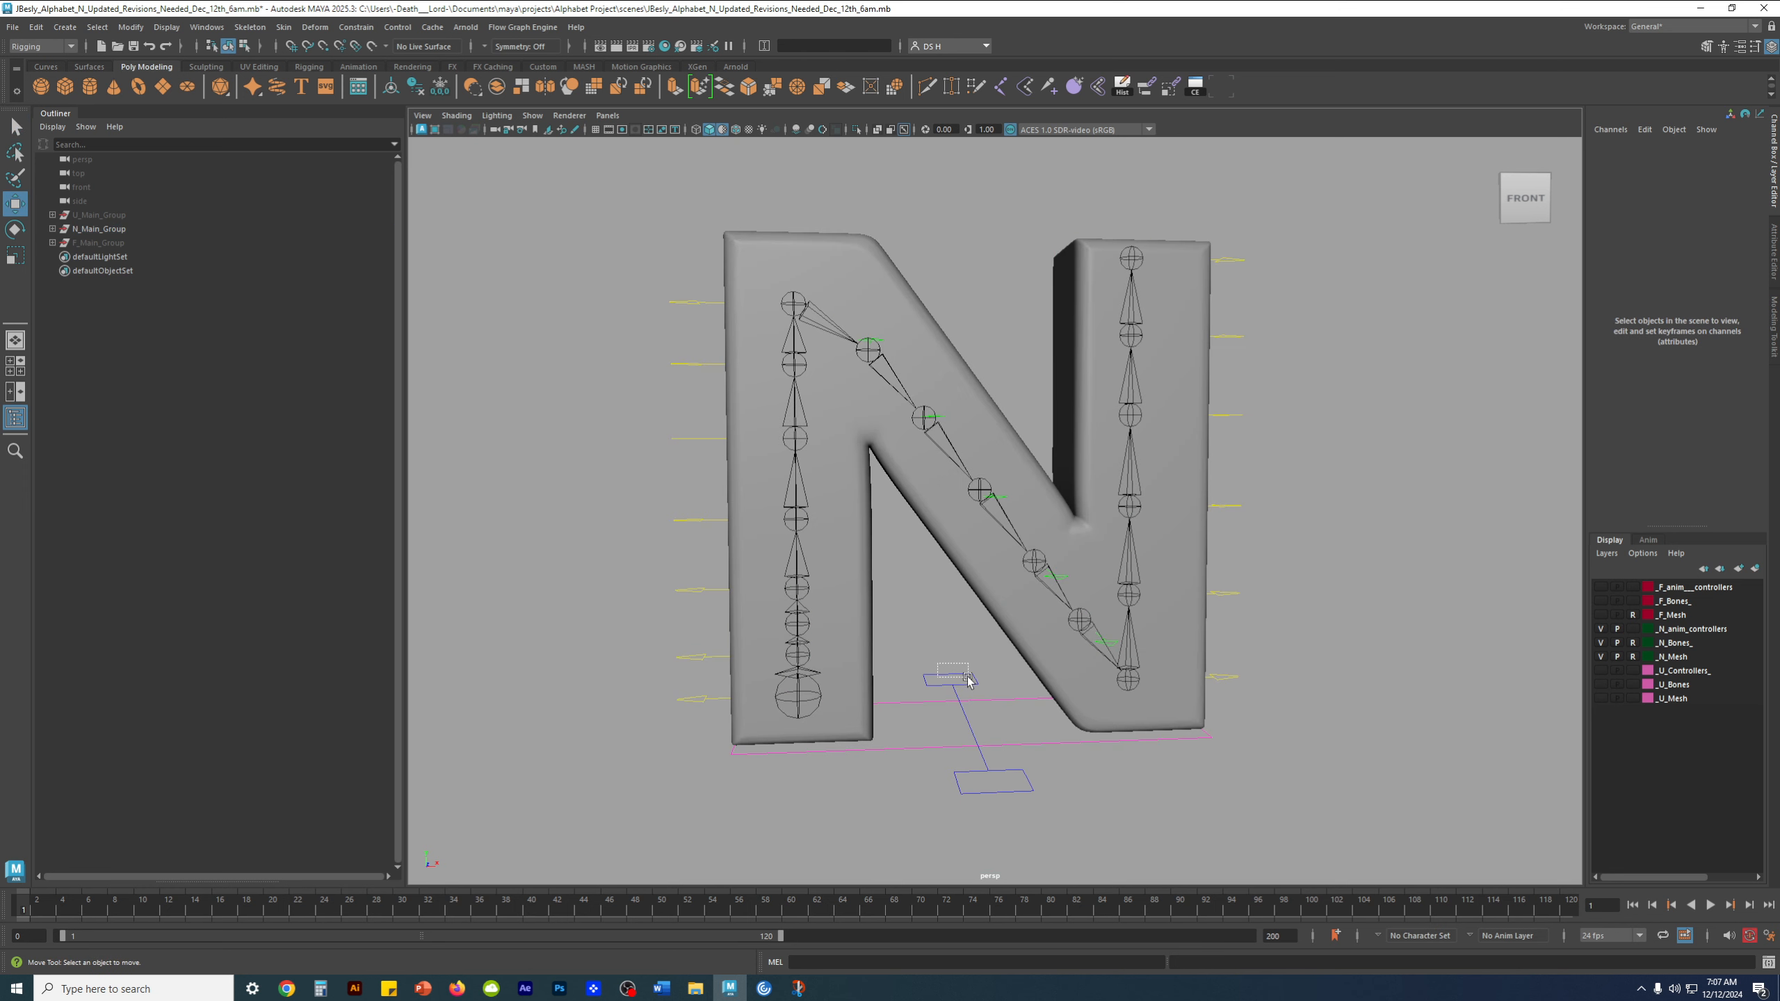
Locate the N rig's COG_Cntrl2 in the hierarchy by expanding N_Main_Group and N_Empty_Group_Organizer
left_click(943, 678)
left_click(53, 229)
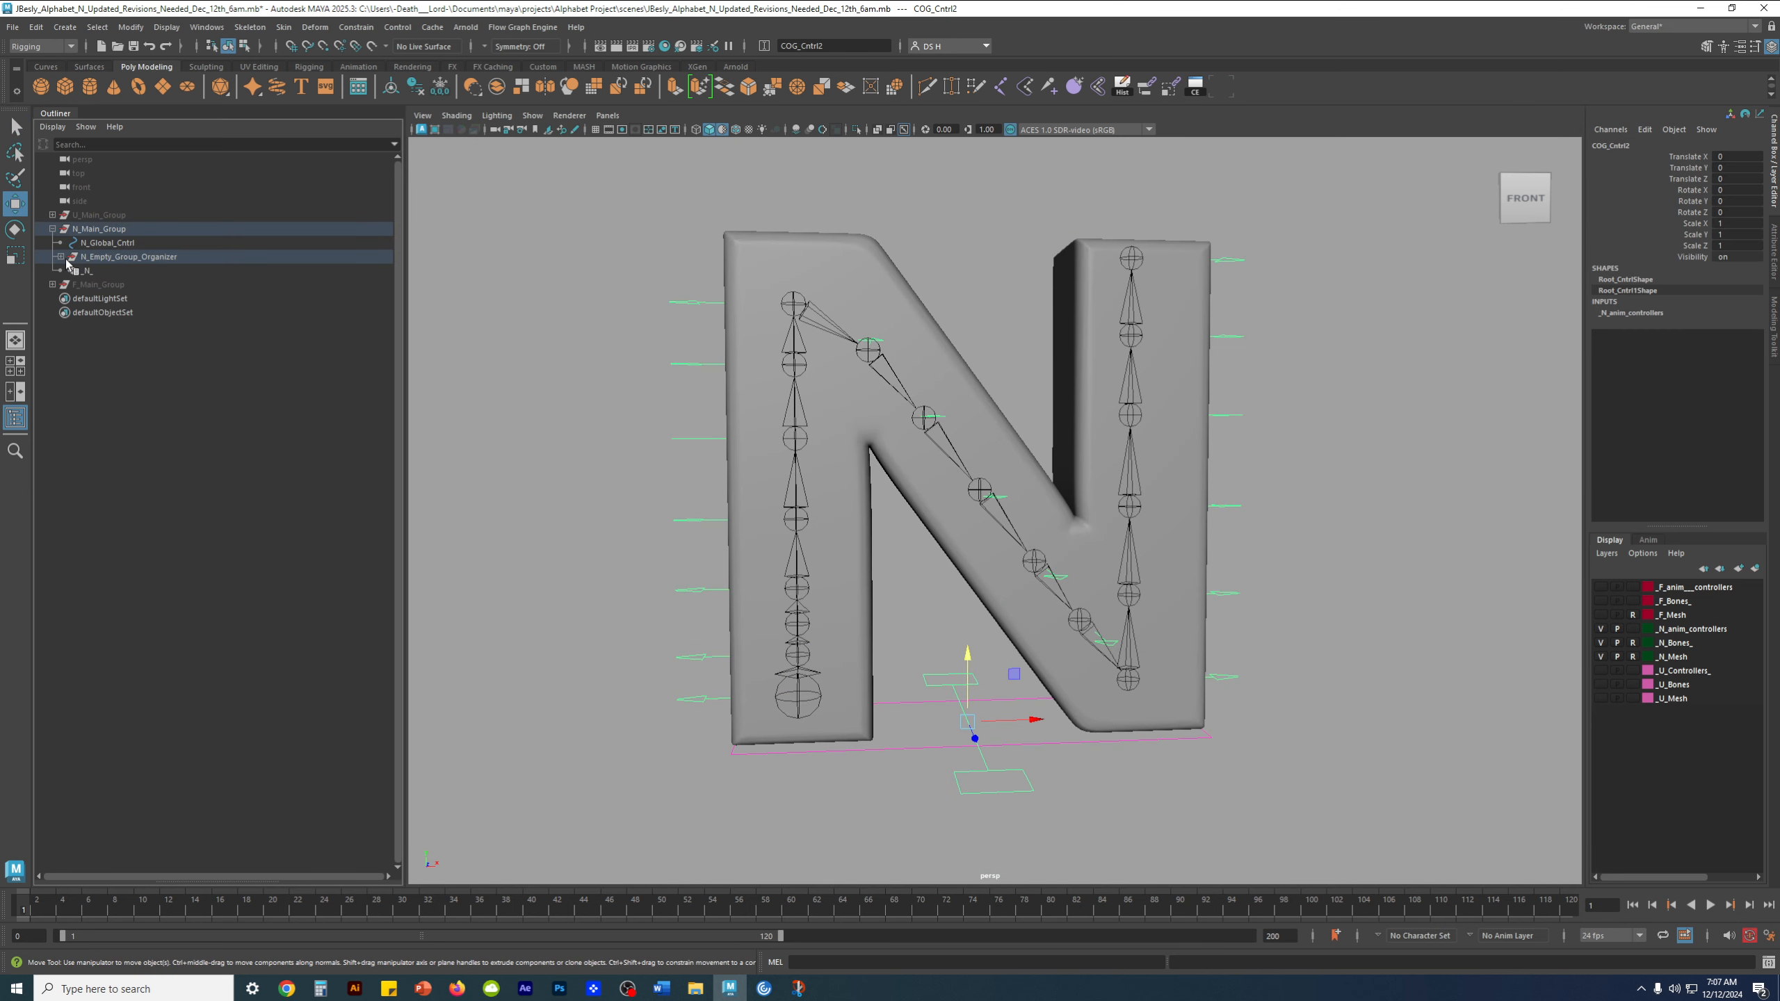
left_click(61, 257)
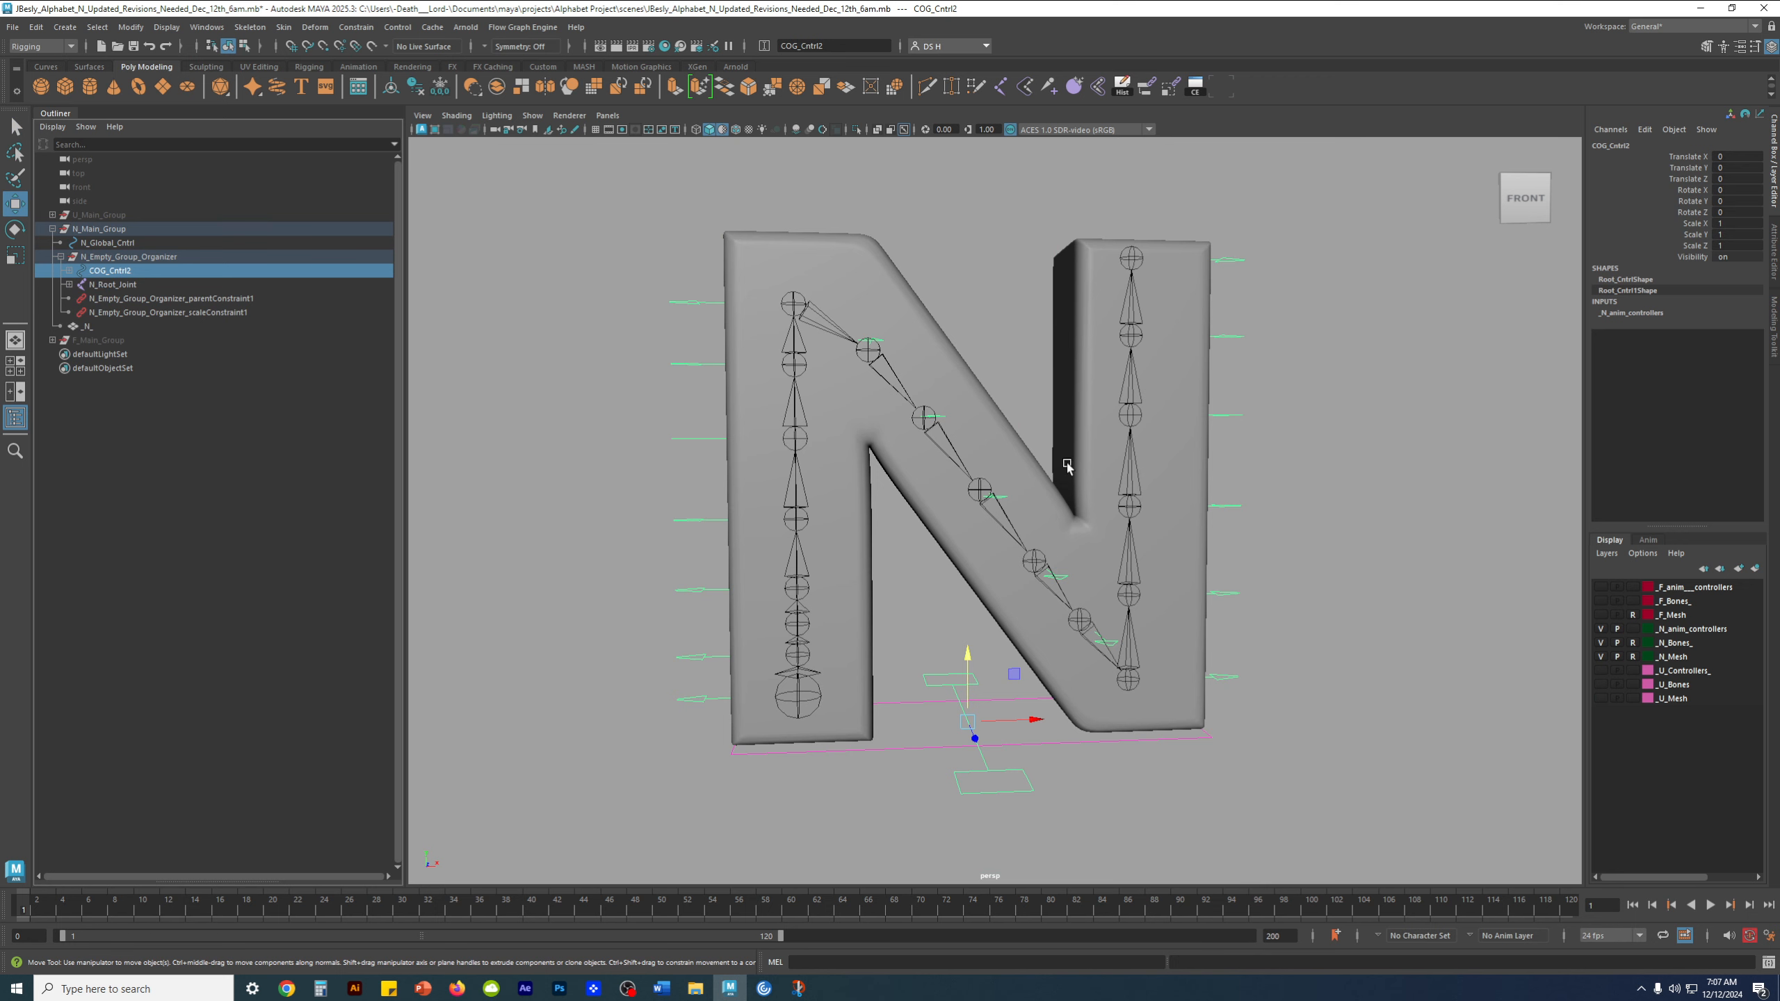
left_click(350, 558)
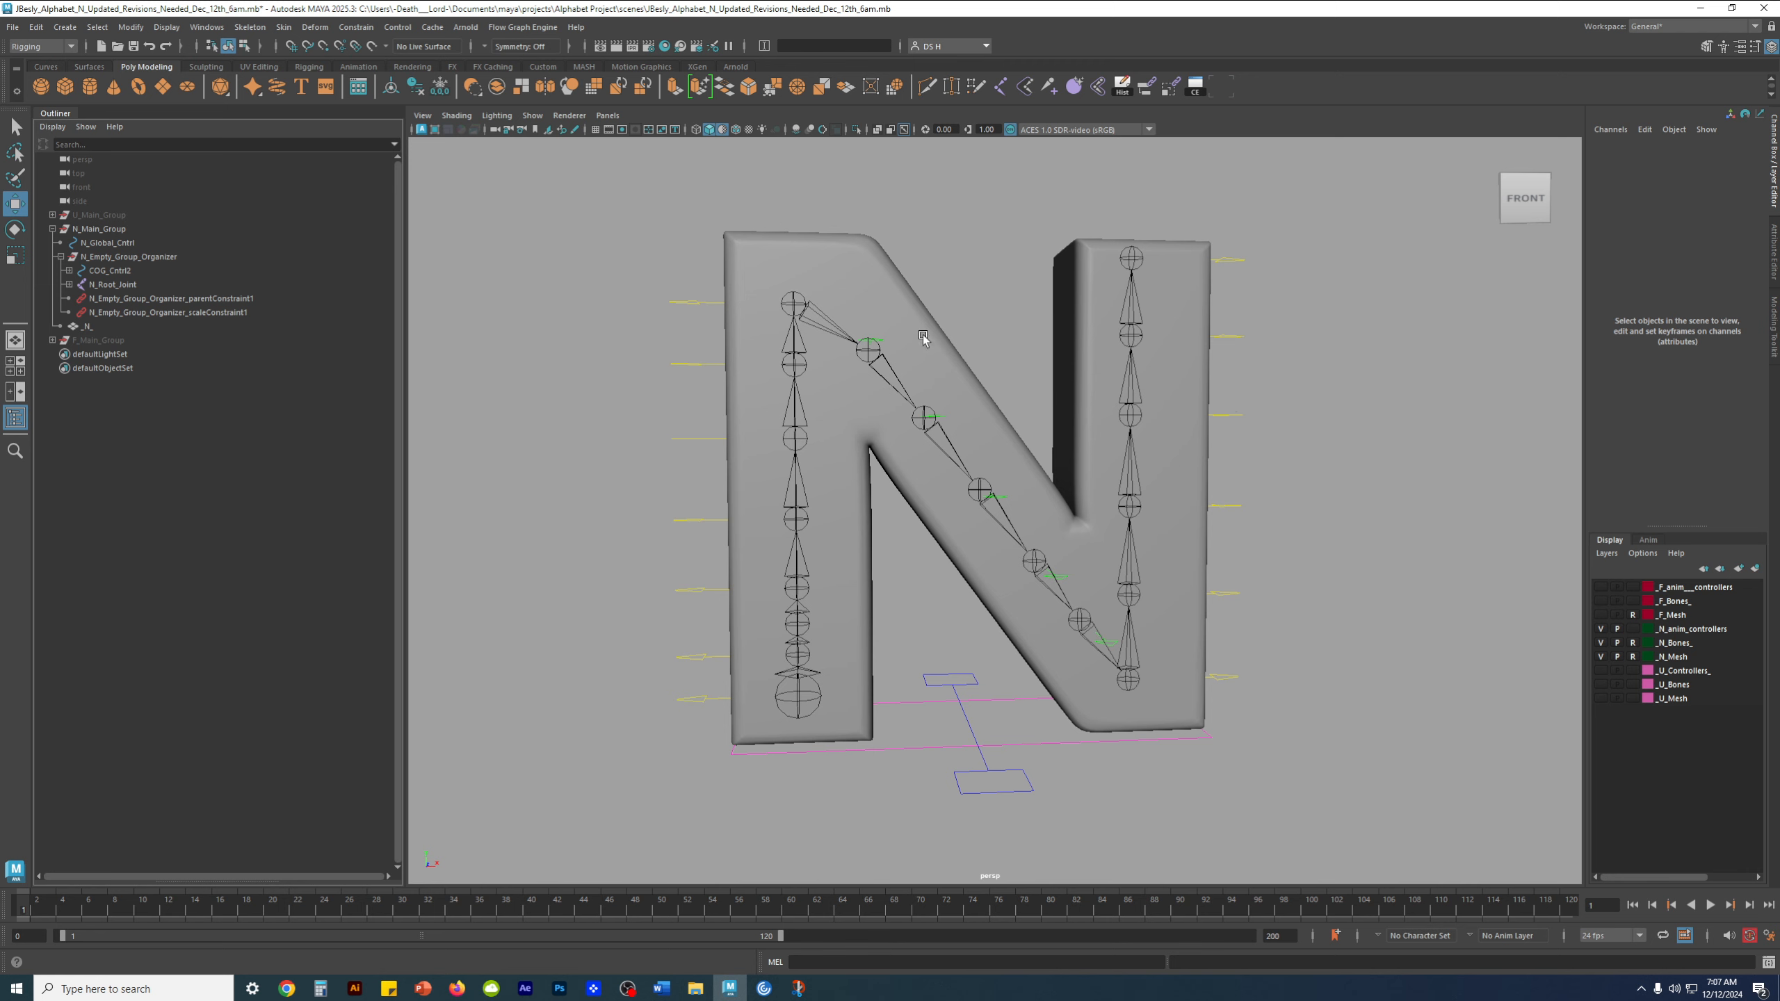
Hide the N controllers, bones and mesh display layers and show the F controllers, bones and mesh layers
left_click(133, 216)
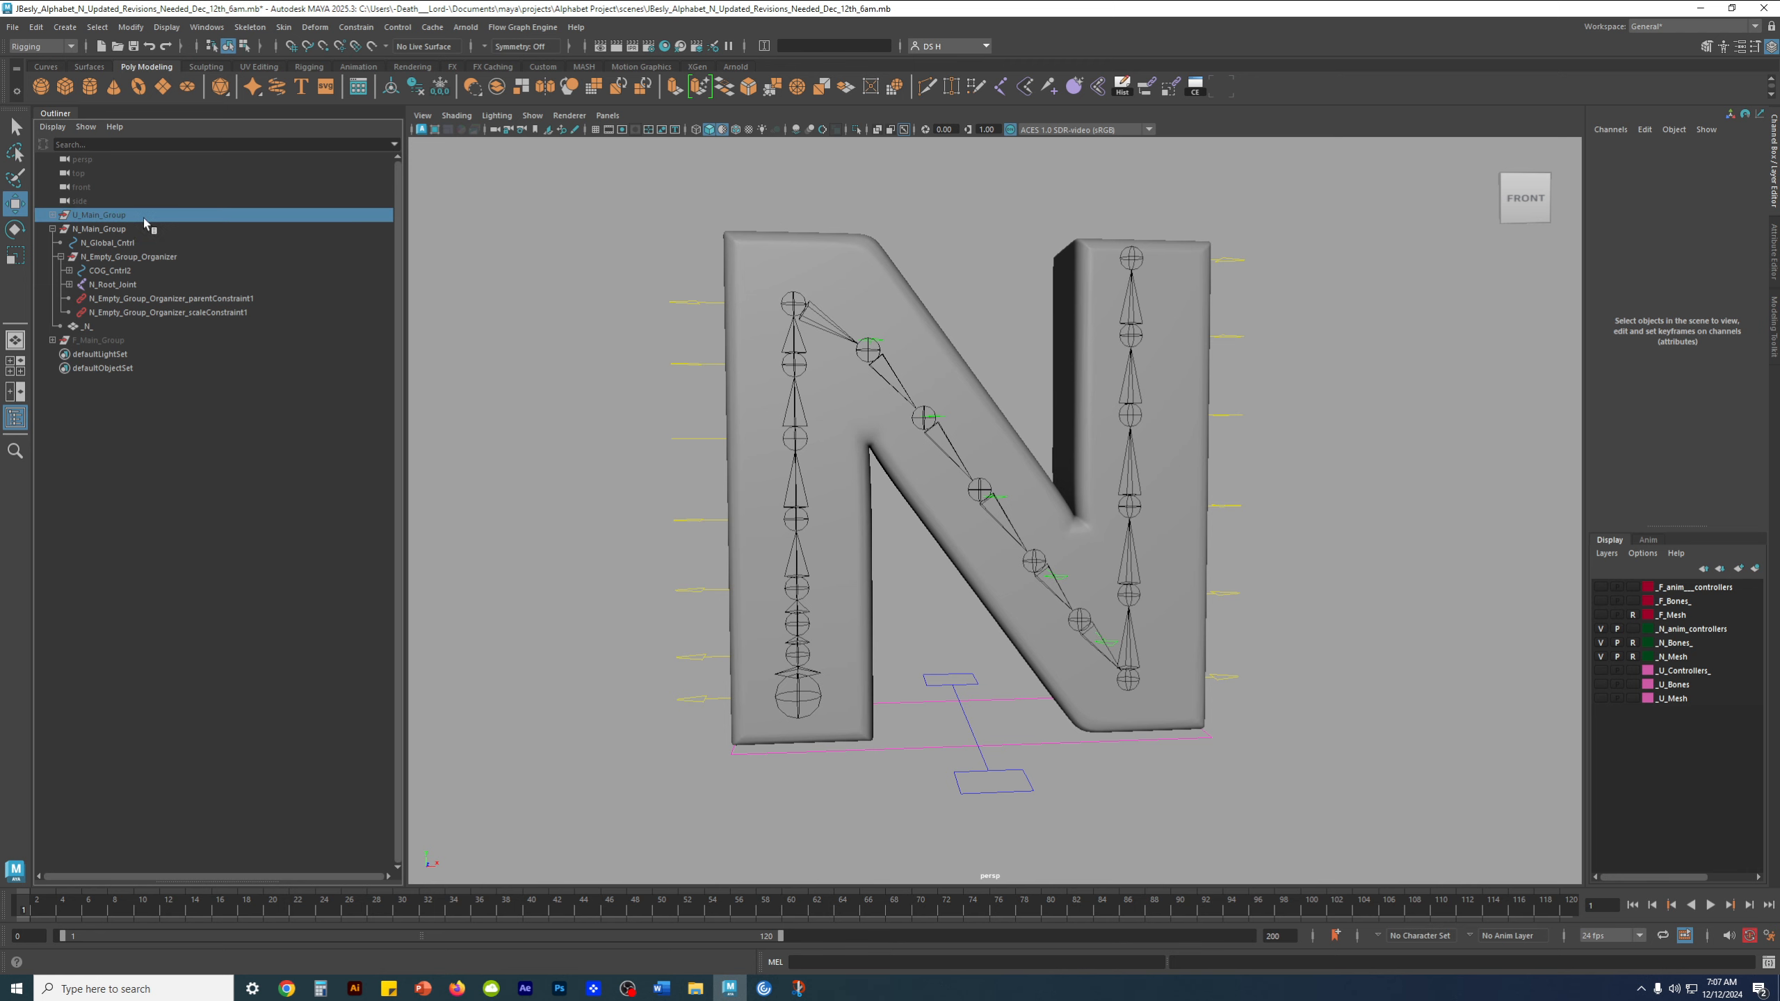
left_click(145, 342)
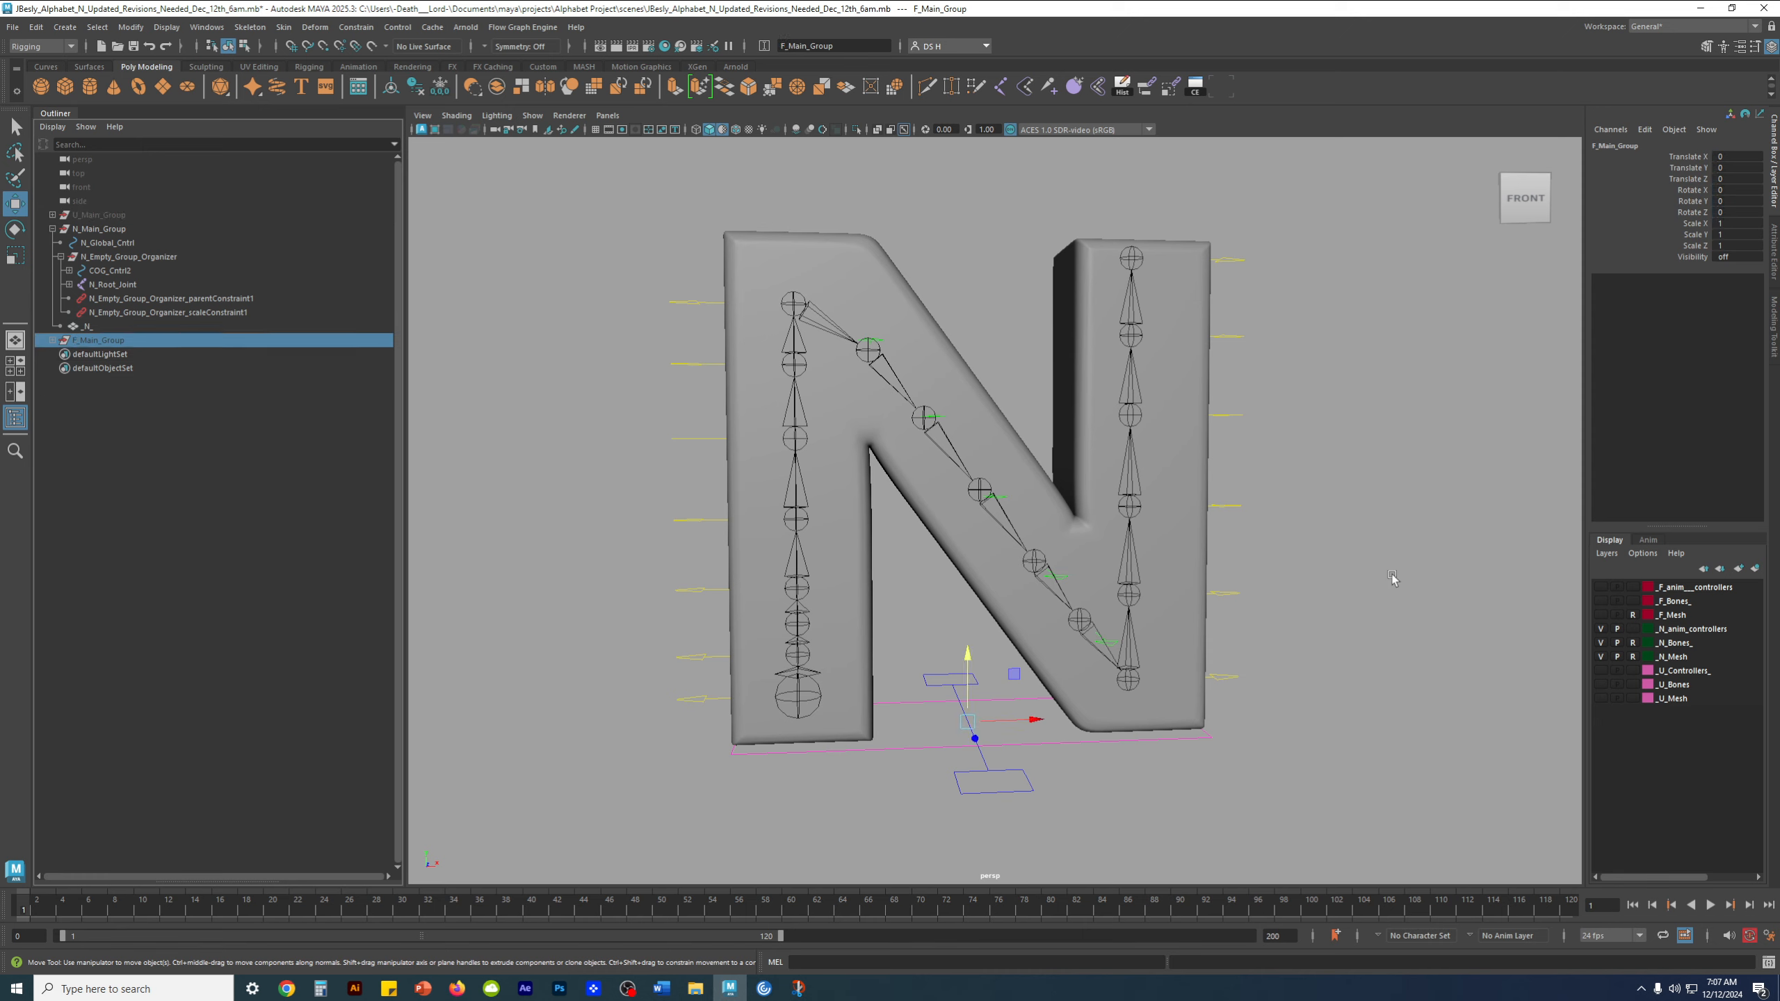
left_click(1601, 630)
left_click(1601, 643)
left_click(1601, 658)
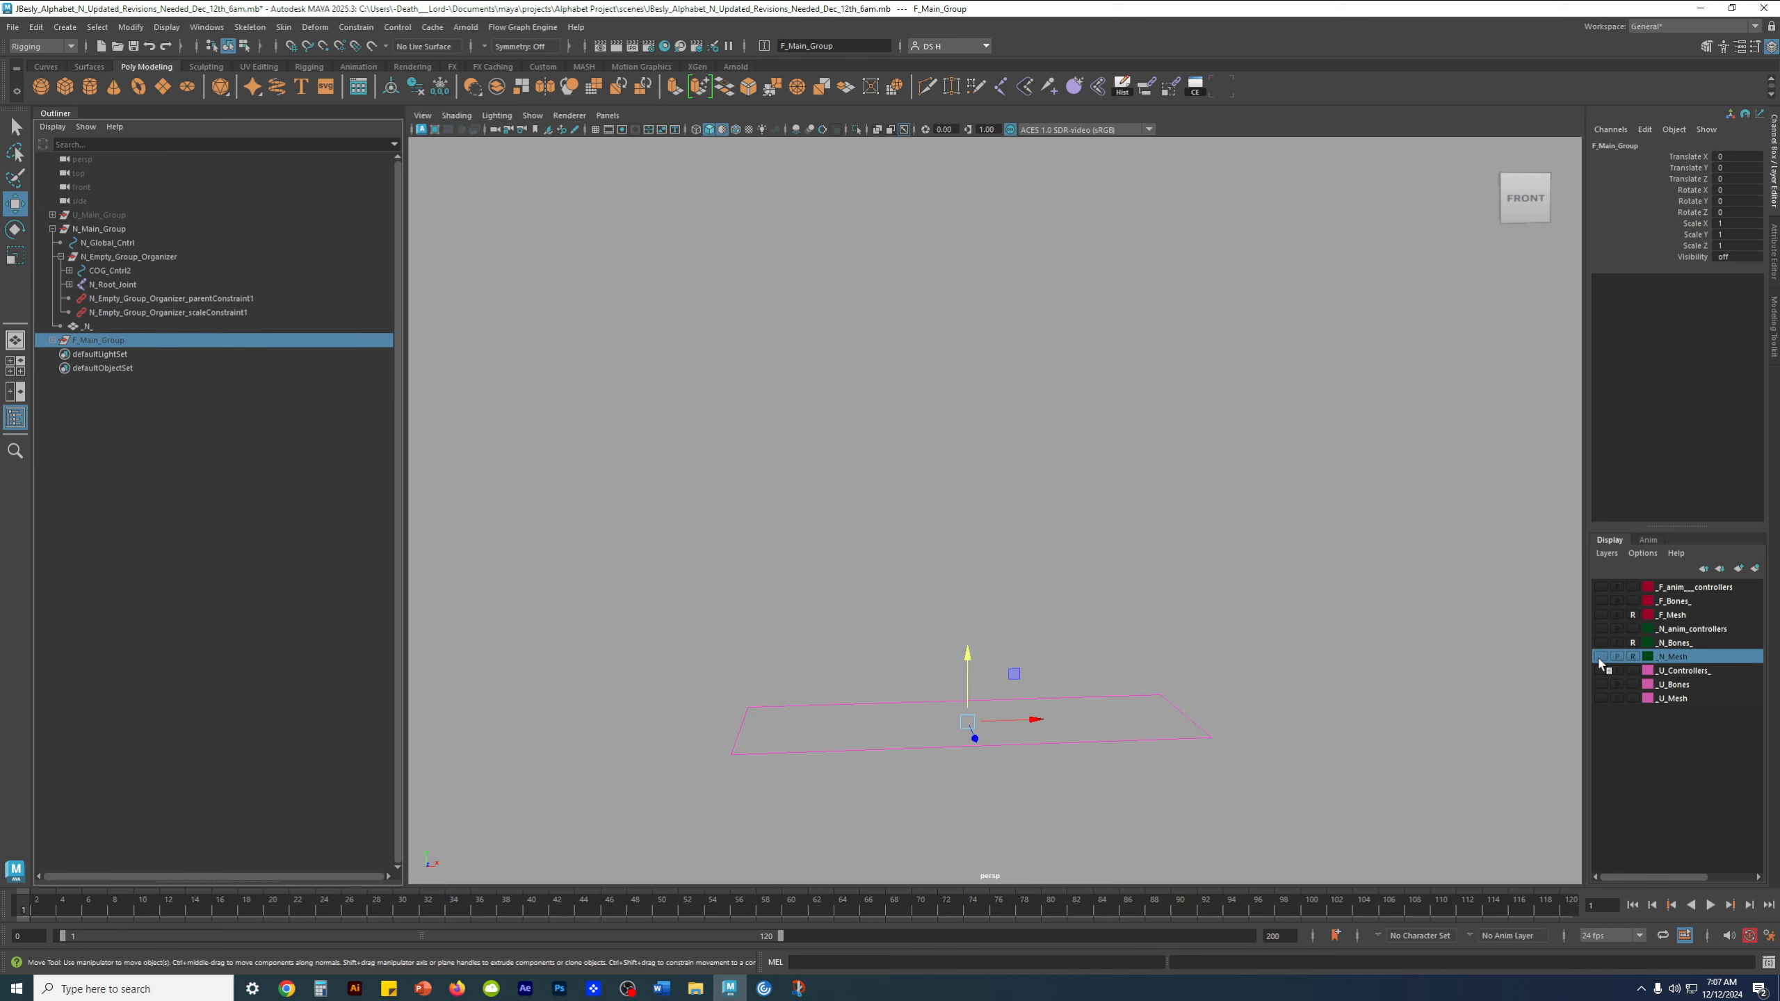
left_click(1601, 615)
left_click(1600, 601)
scroll(1282, 698, "down", 3)
left_click(1421, 635)
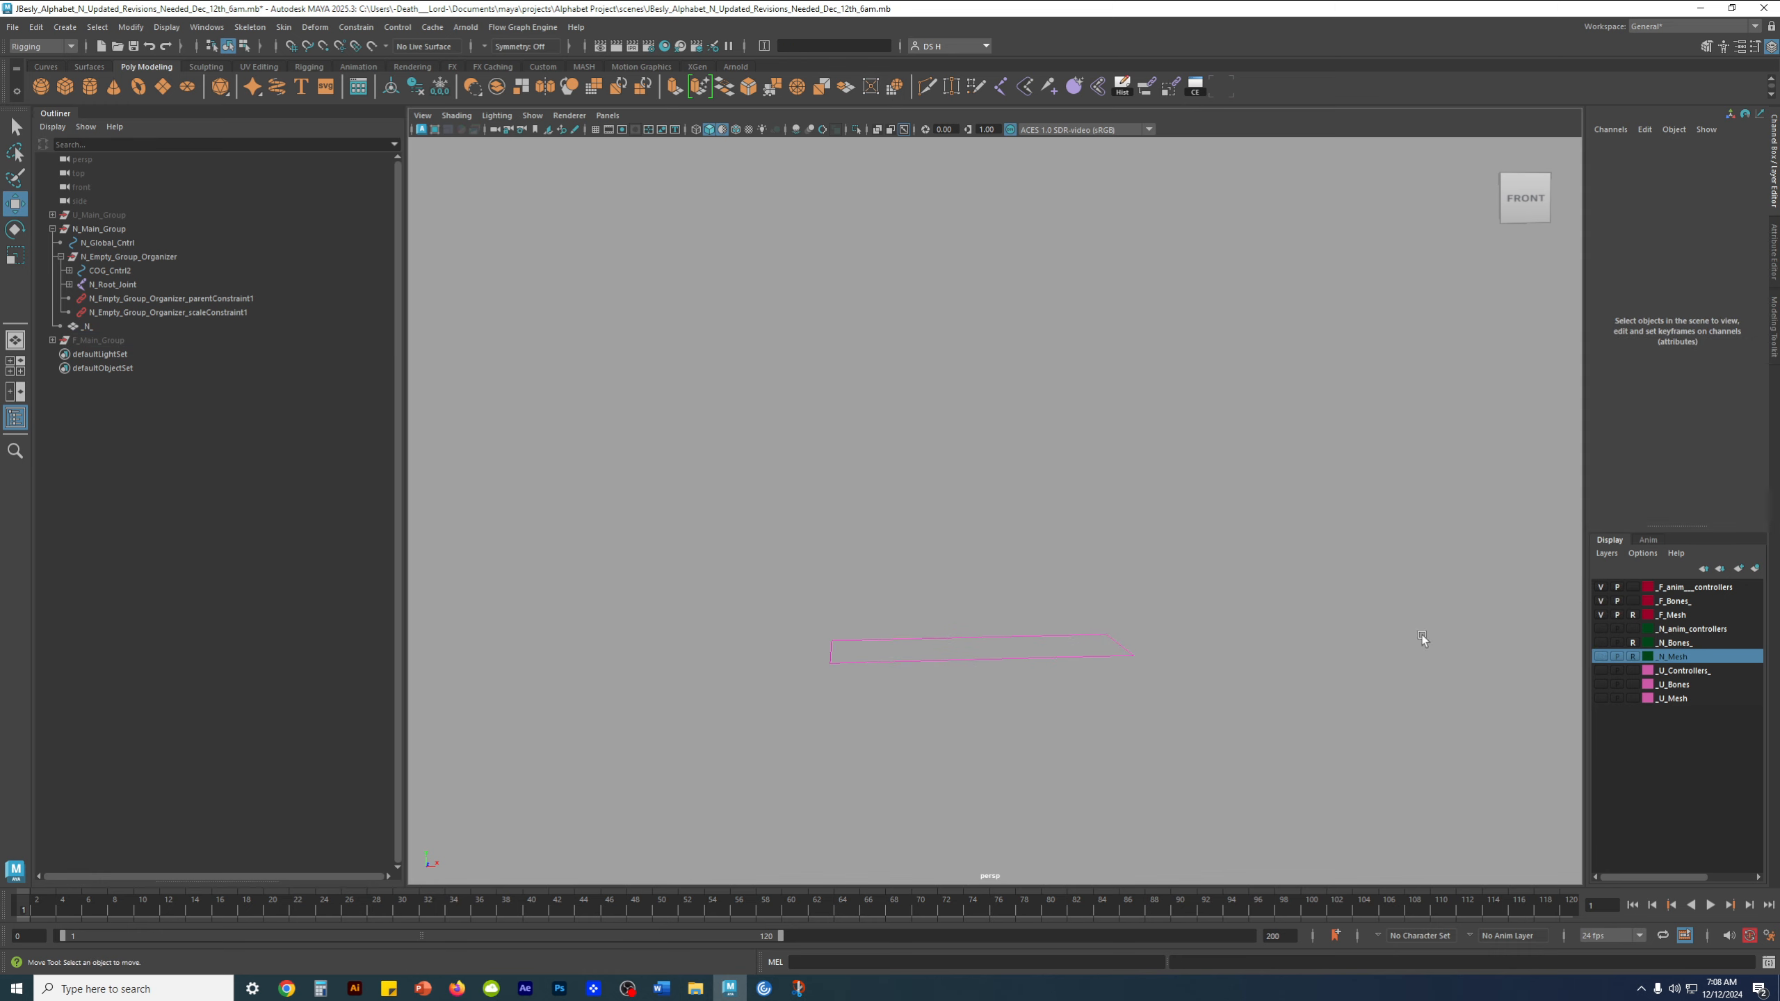
Unhide F_Main_Group, then collapse and hide N_Main_Group
left_click(128, 341)
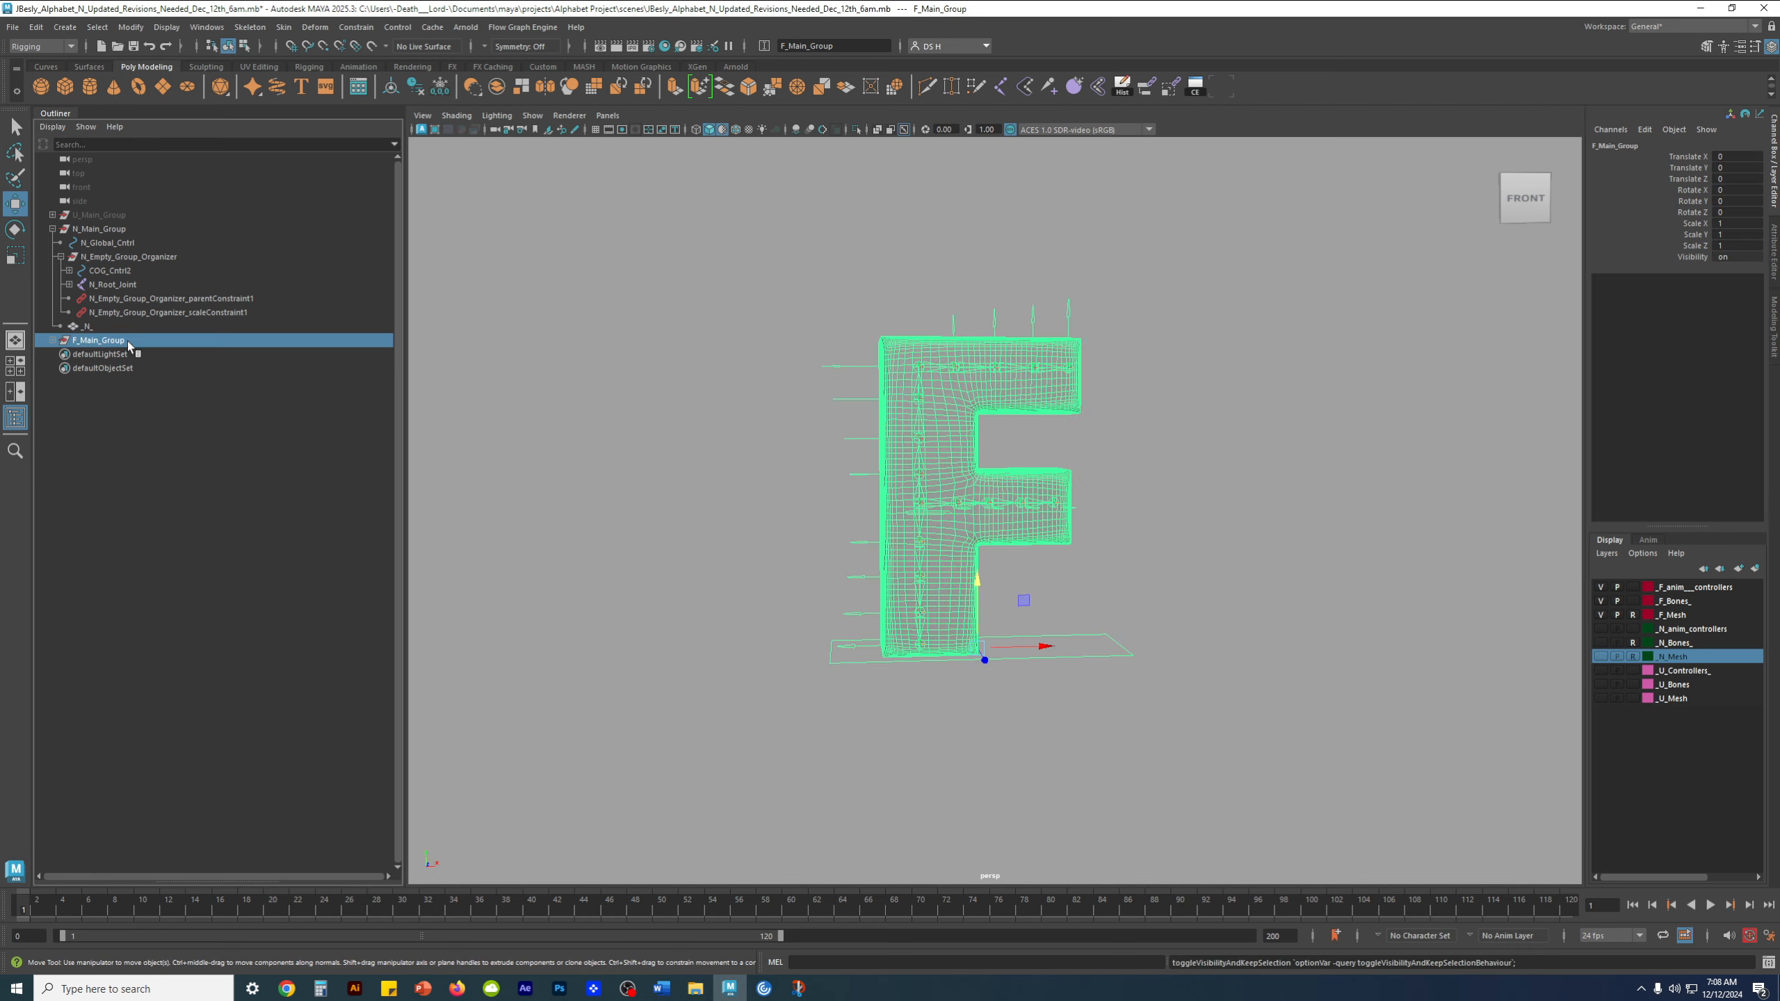
left_click(53, 229)
left_click(123, 457)
left_click(113, 233)
key("h")
left_click(698, 471)
Select F_COG_Cntrl1 and examine its pivot position against the F rig's joint chains
scroll(920, 584, "up", 3)
scroll(921, 586, "up", 5)
left_click_drag(1120, 731, 1287, 887)
scroll(1205, 685, "down", 2)
left_click_drag(904, 553, 913, 572, "alt")
left_click(910, 569)
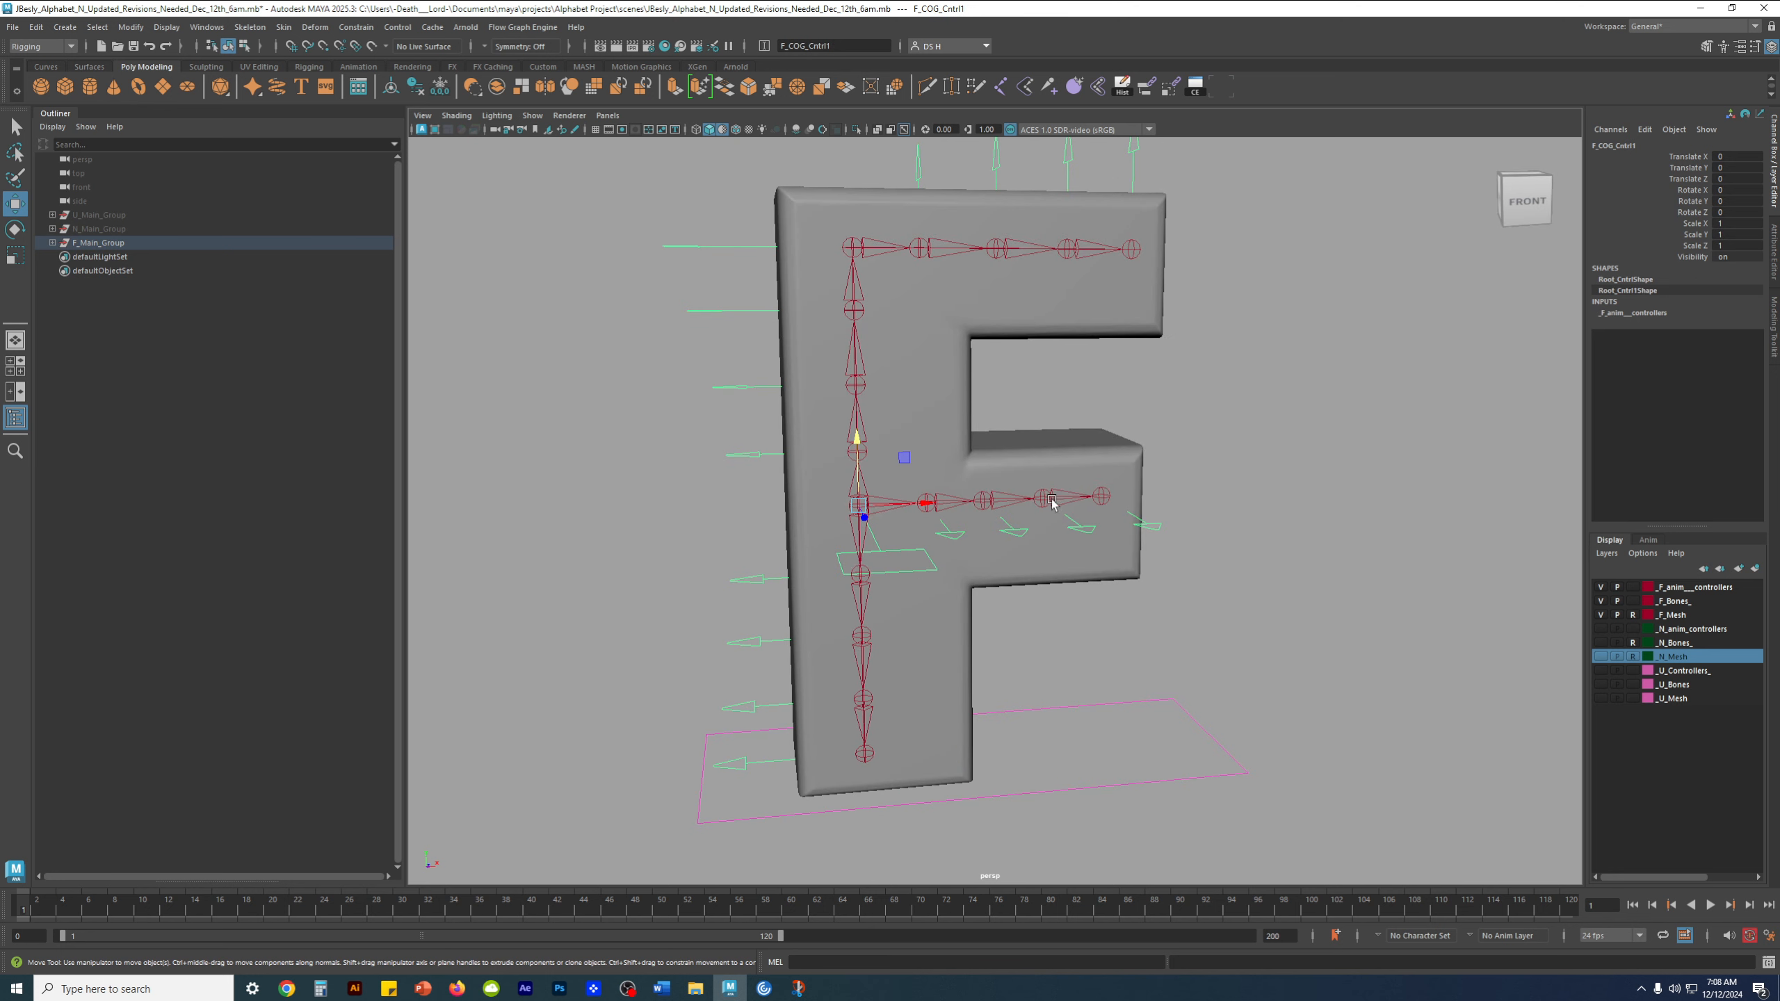
left_click_drag(1172, 518, 1189, 522, "alt")
scroll(1190, 522, "up", 4)
key("q")
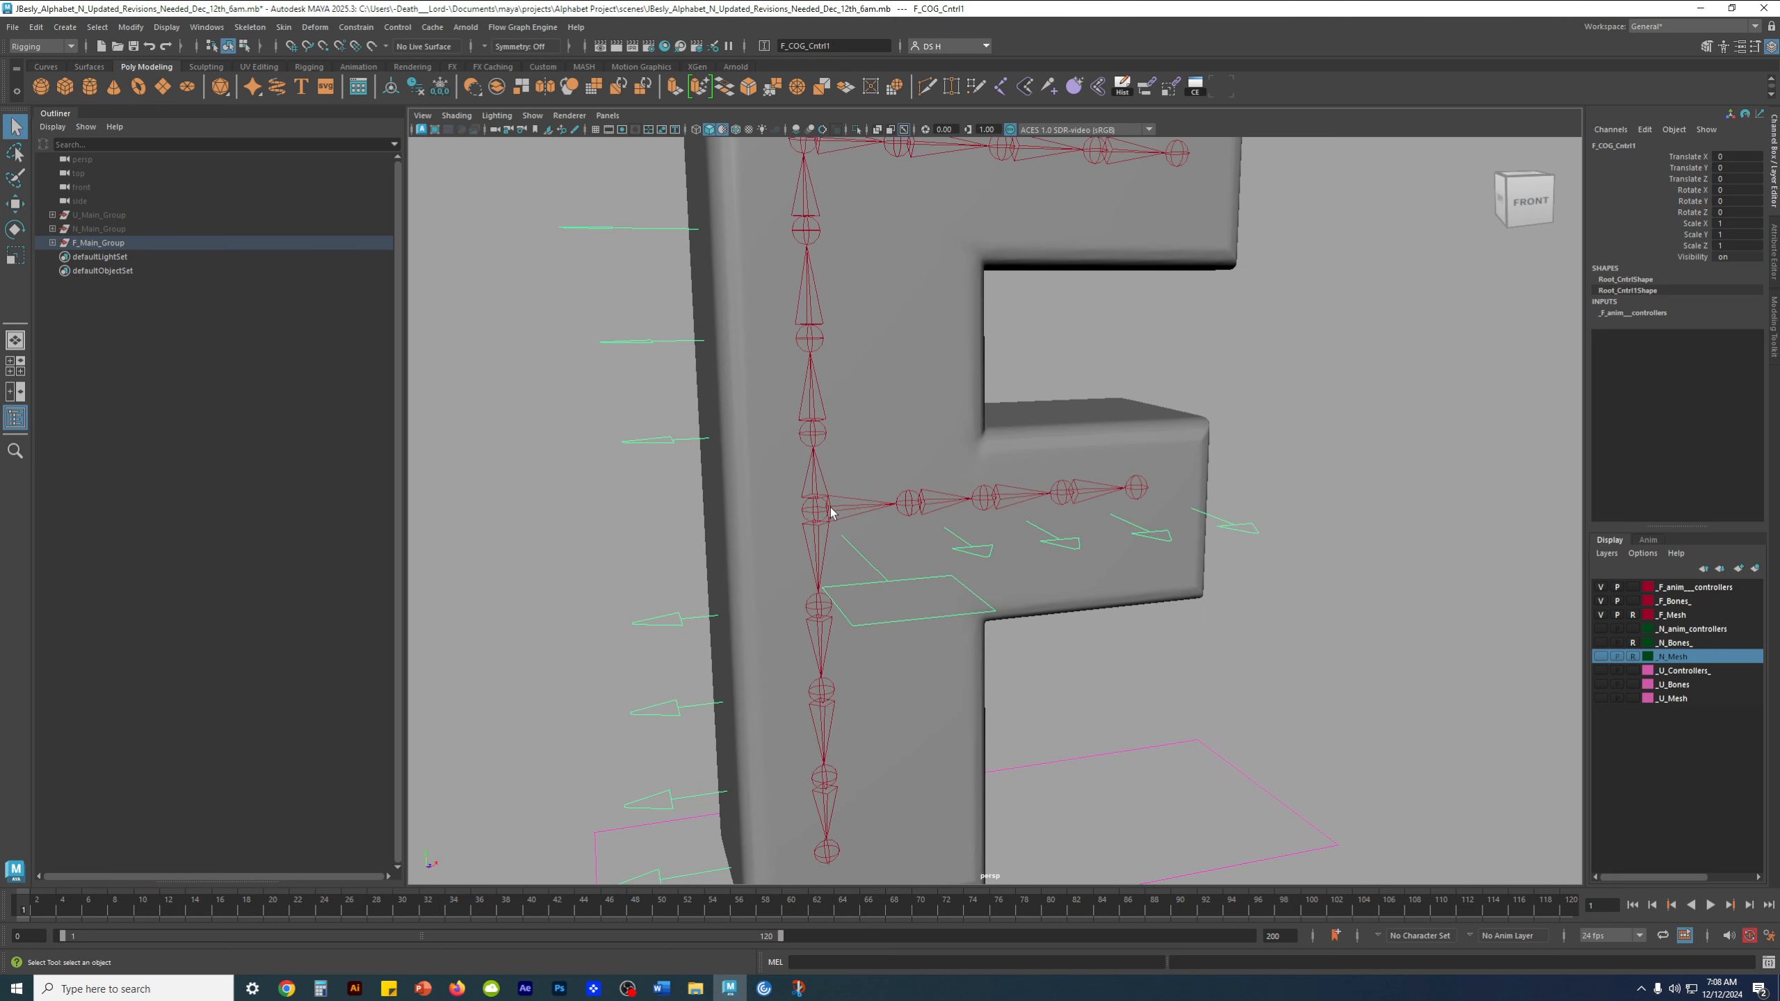
scroll(1181, 521, "down", 5)
scroll(1180, 521, "up", 3)
left_click(849, 516)
key("w")
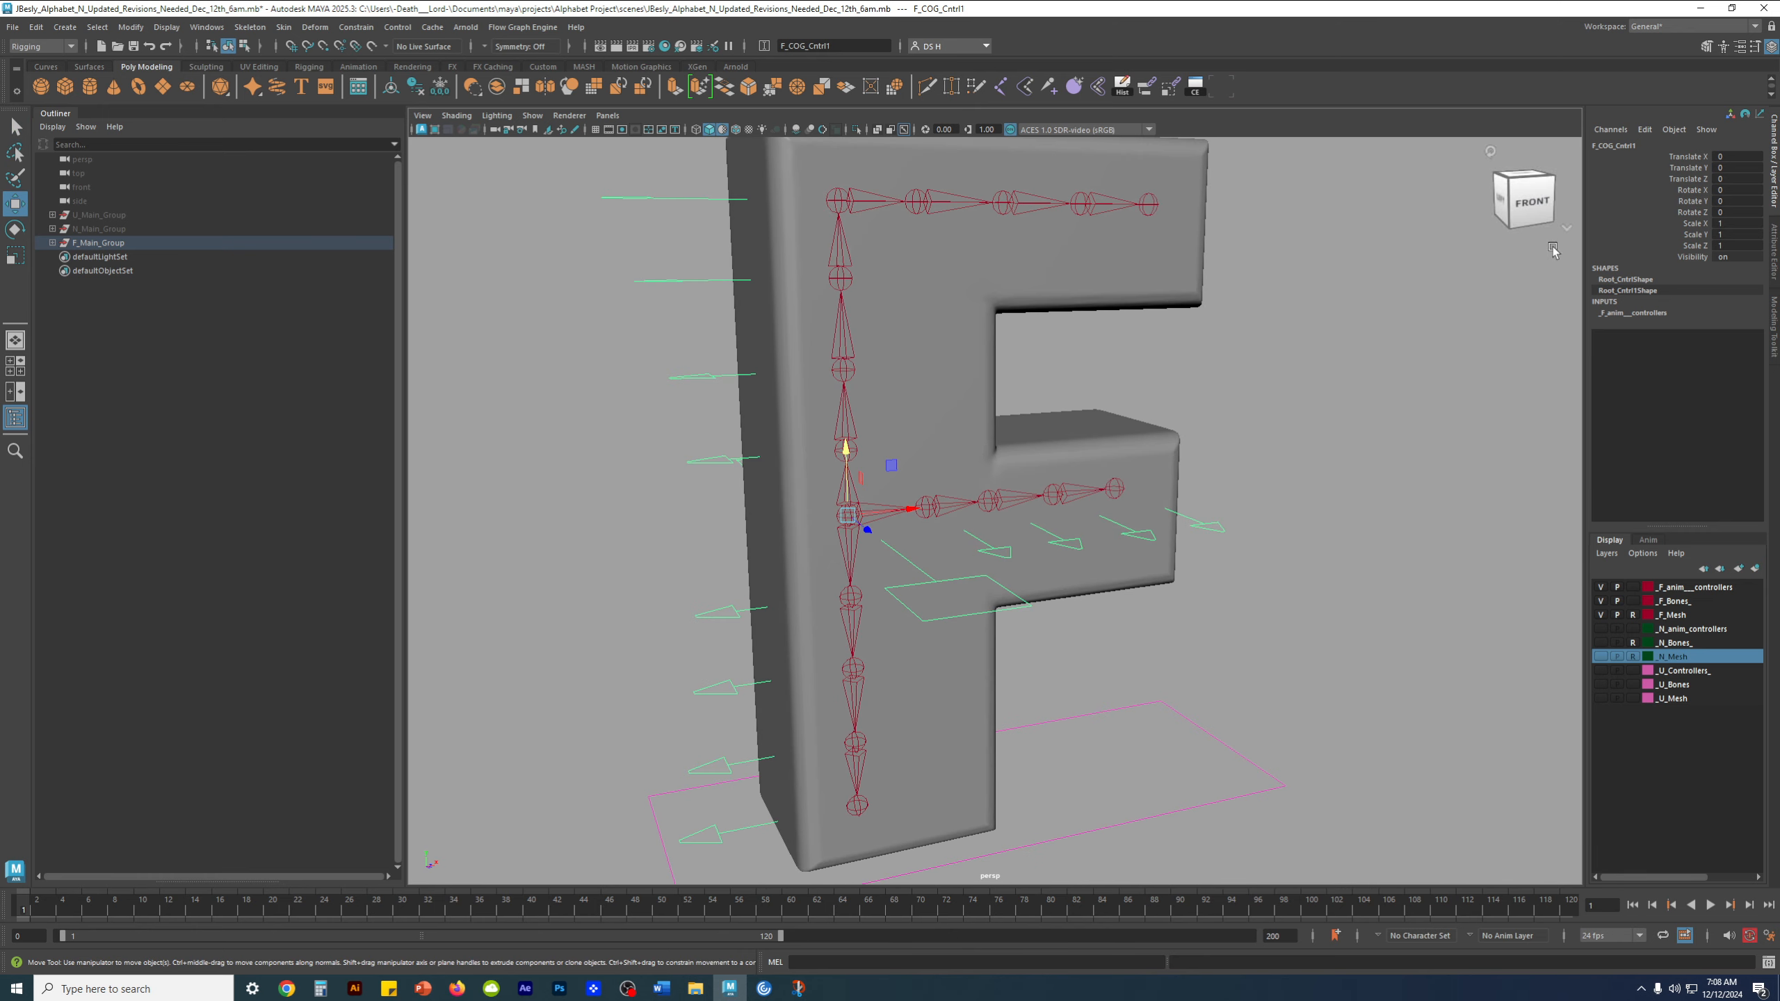
Test-rotate F_COG_Cntrl1 and undo the rotation
scroll(1135, 653, "down", 3)
mouse_move(1135, 653)
left_mouse_down("alt")
mouse_move(985, 664)
mouse_move(1232, 648)
mouse_move(1109, 659)
left_mouse_up("alt")
key("e")
left_click_drag(862, 507, 757, 523)
key("ctrl+z")
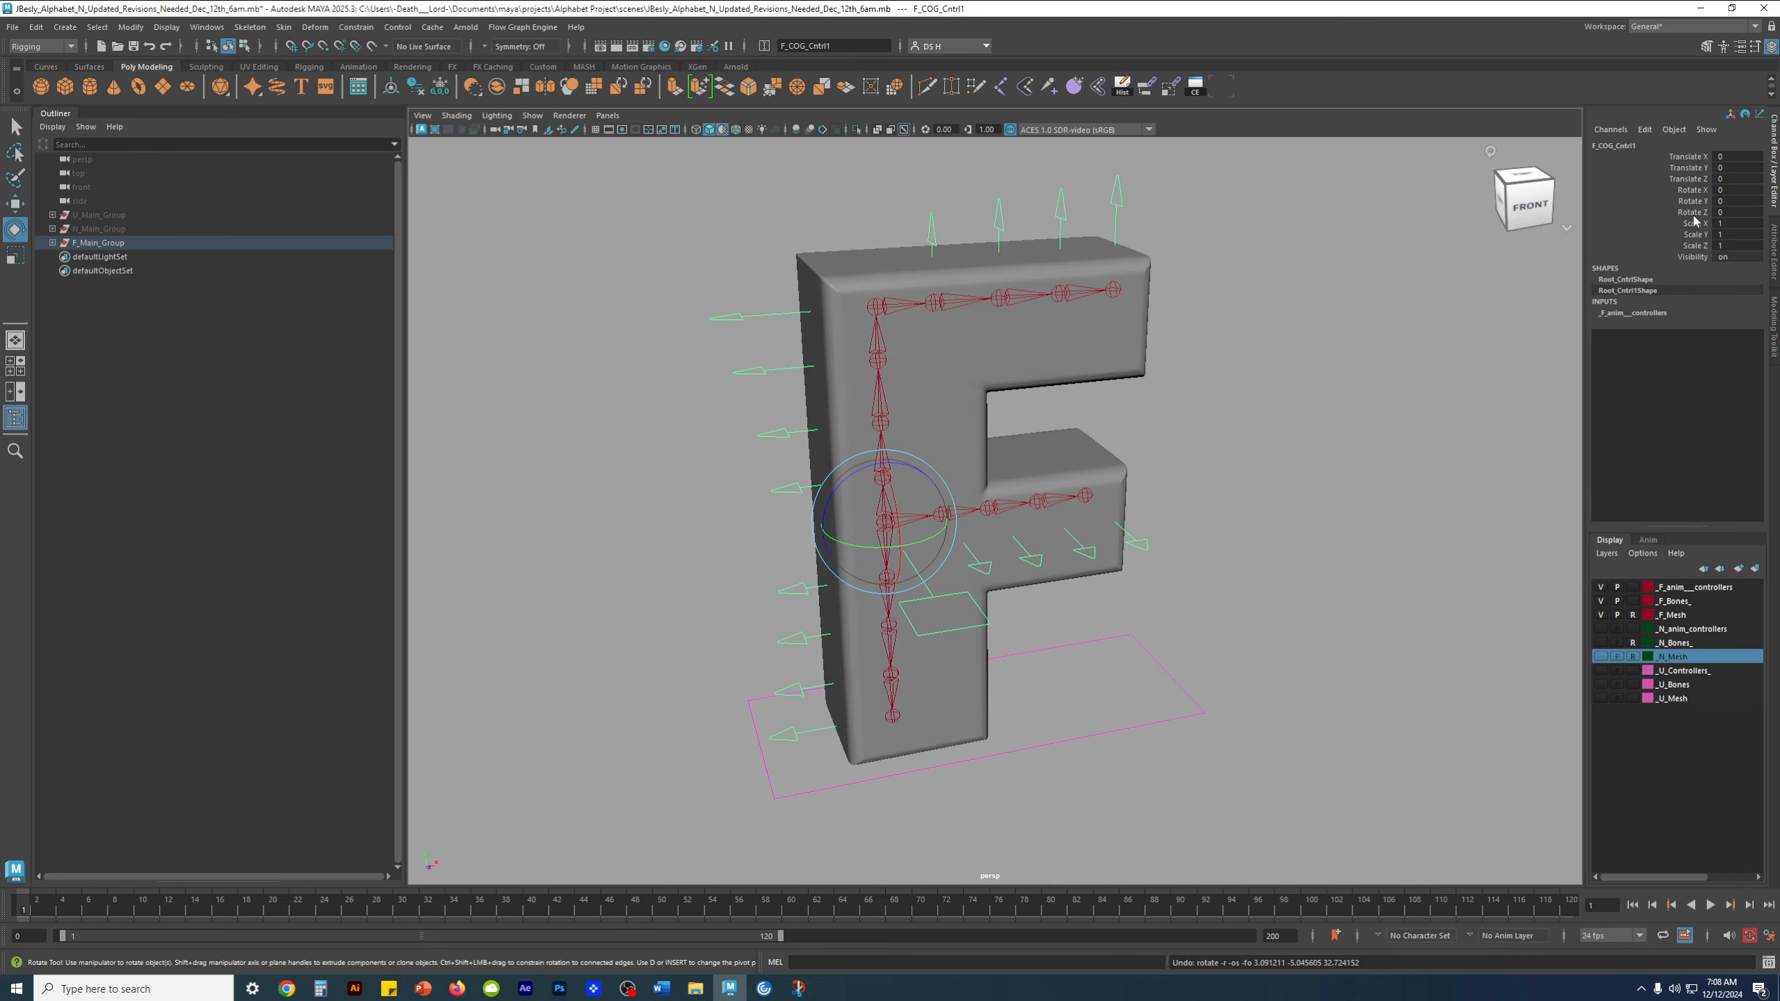
Lock the Scale X, Scale Y and Scale Z channels of F_COG_Cntrl1
left_click_drag(1704, 223, 1699, 247)
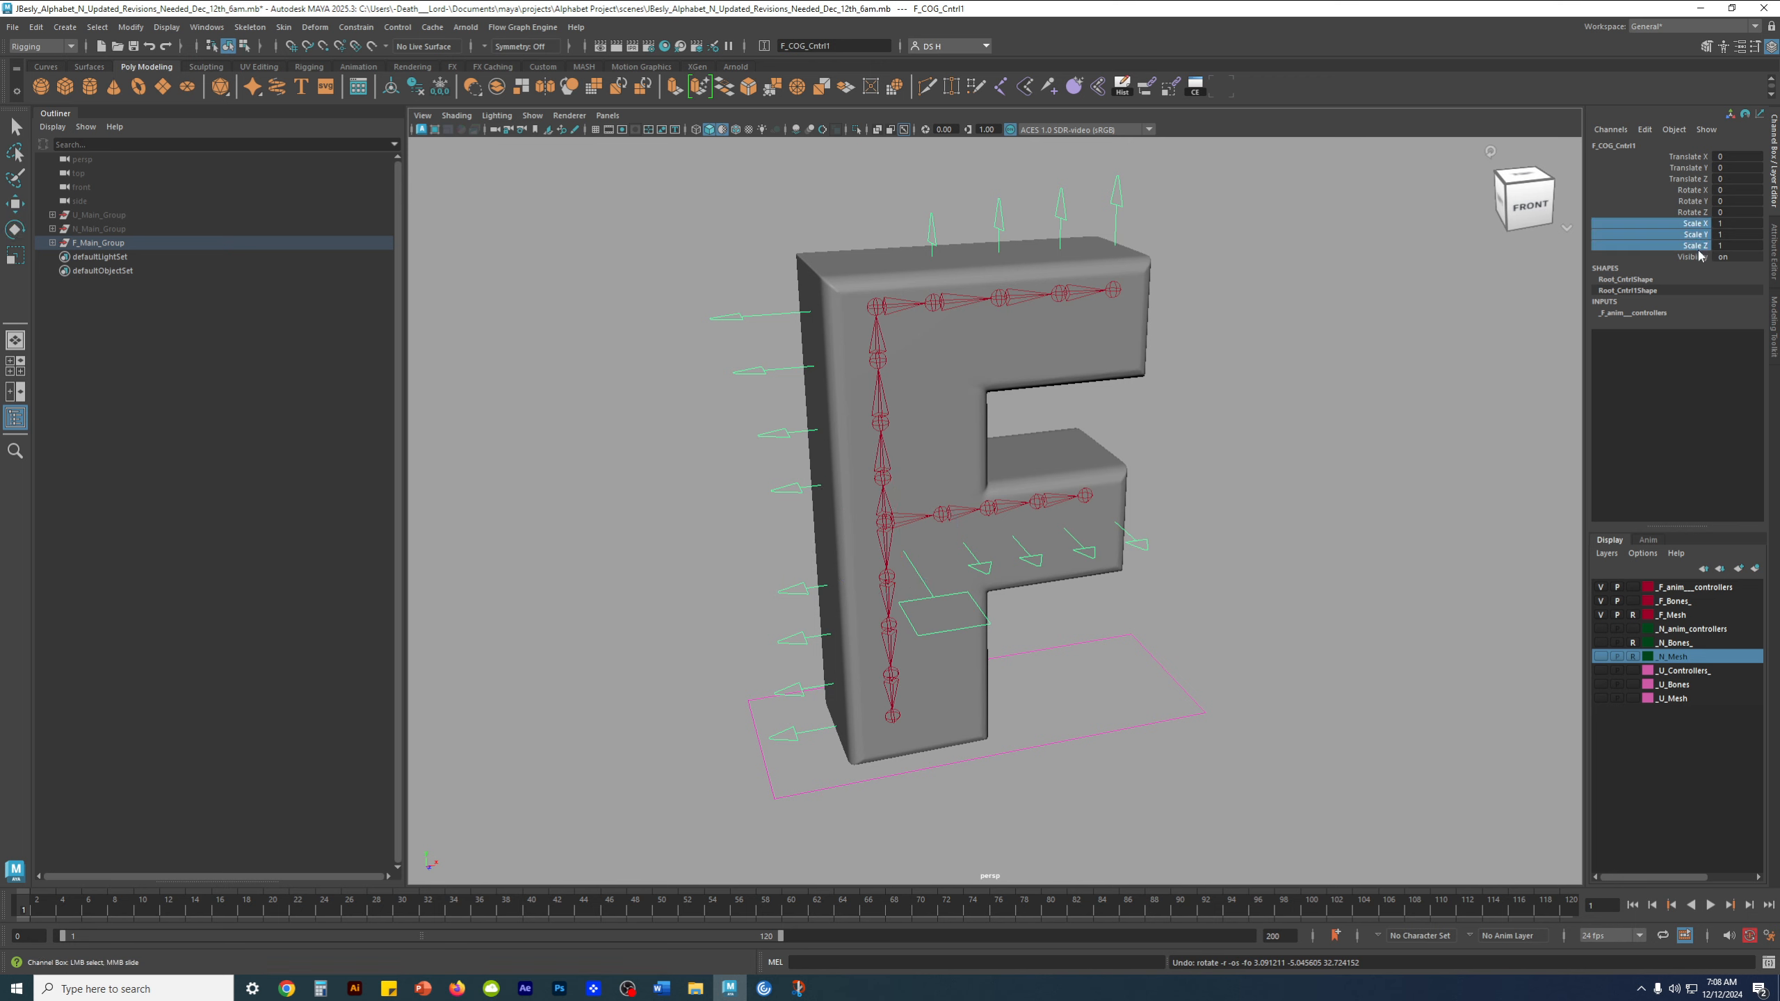
right_click(1653, 234)
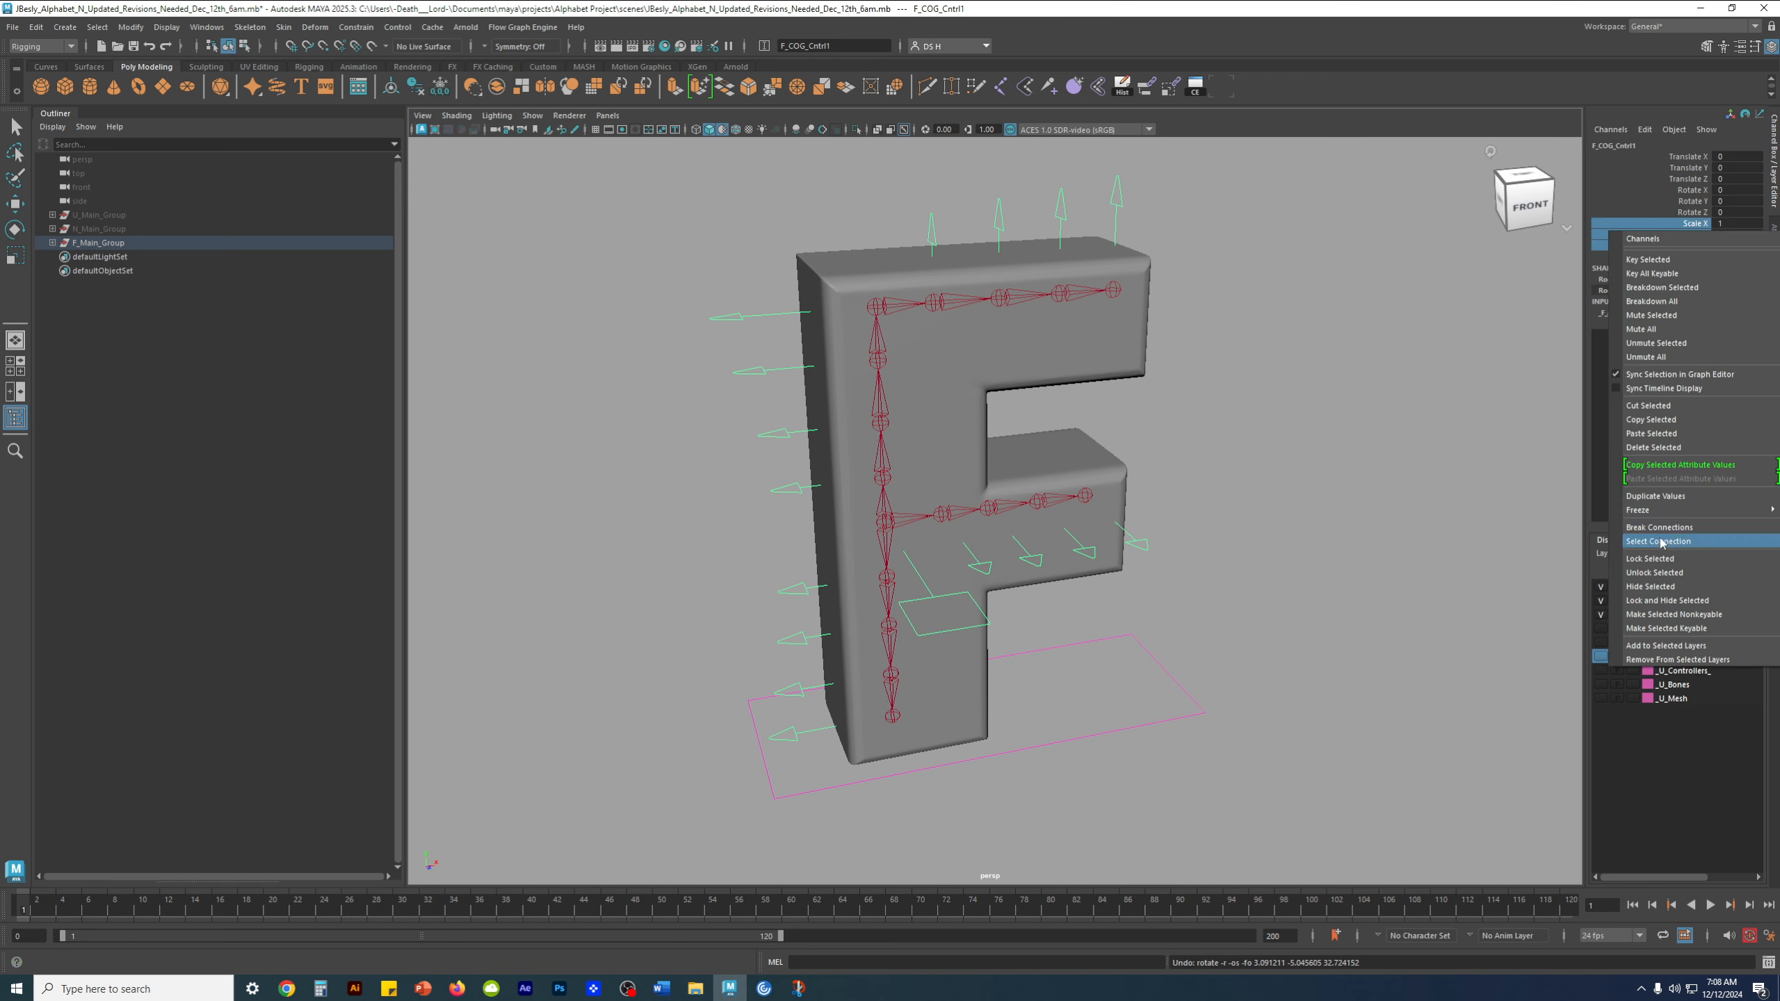
left_click(1655, 560)
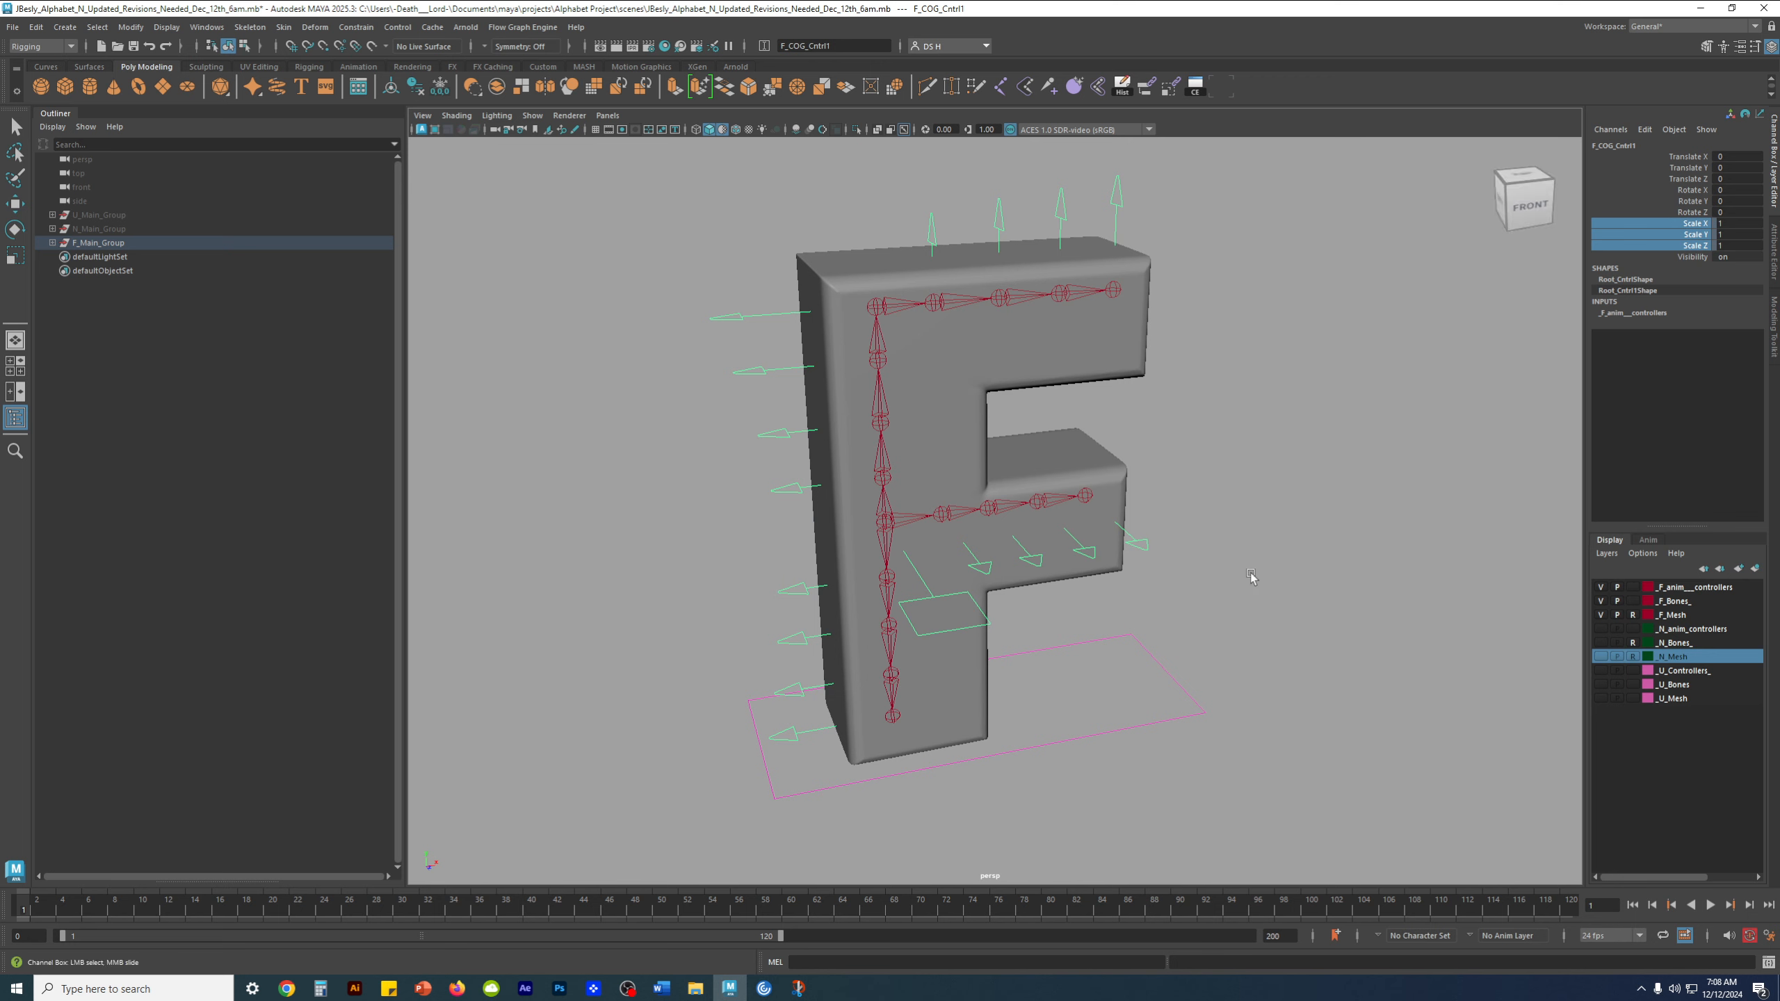
key("e")
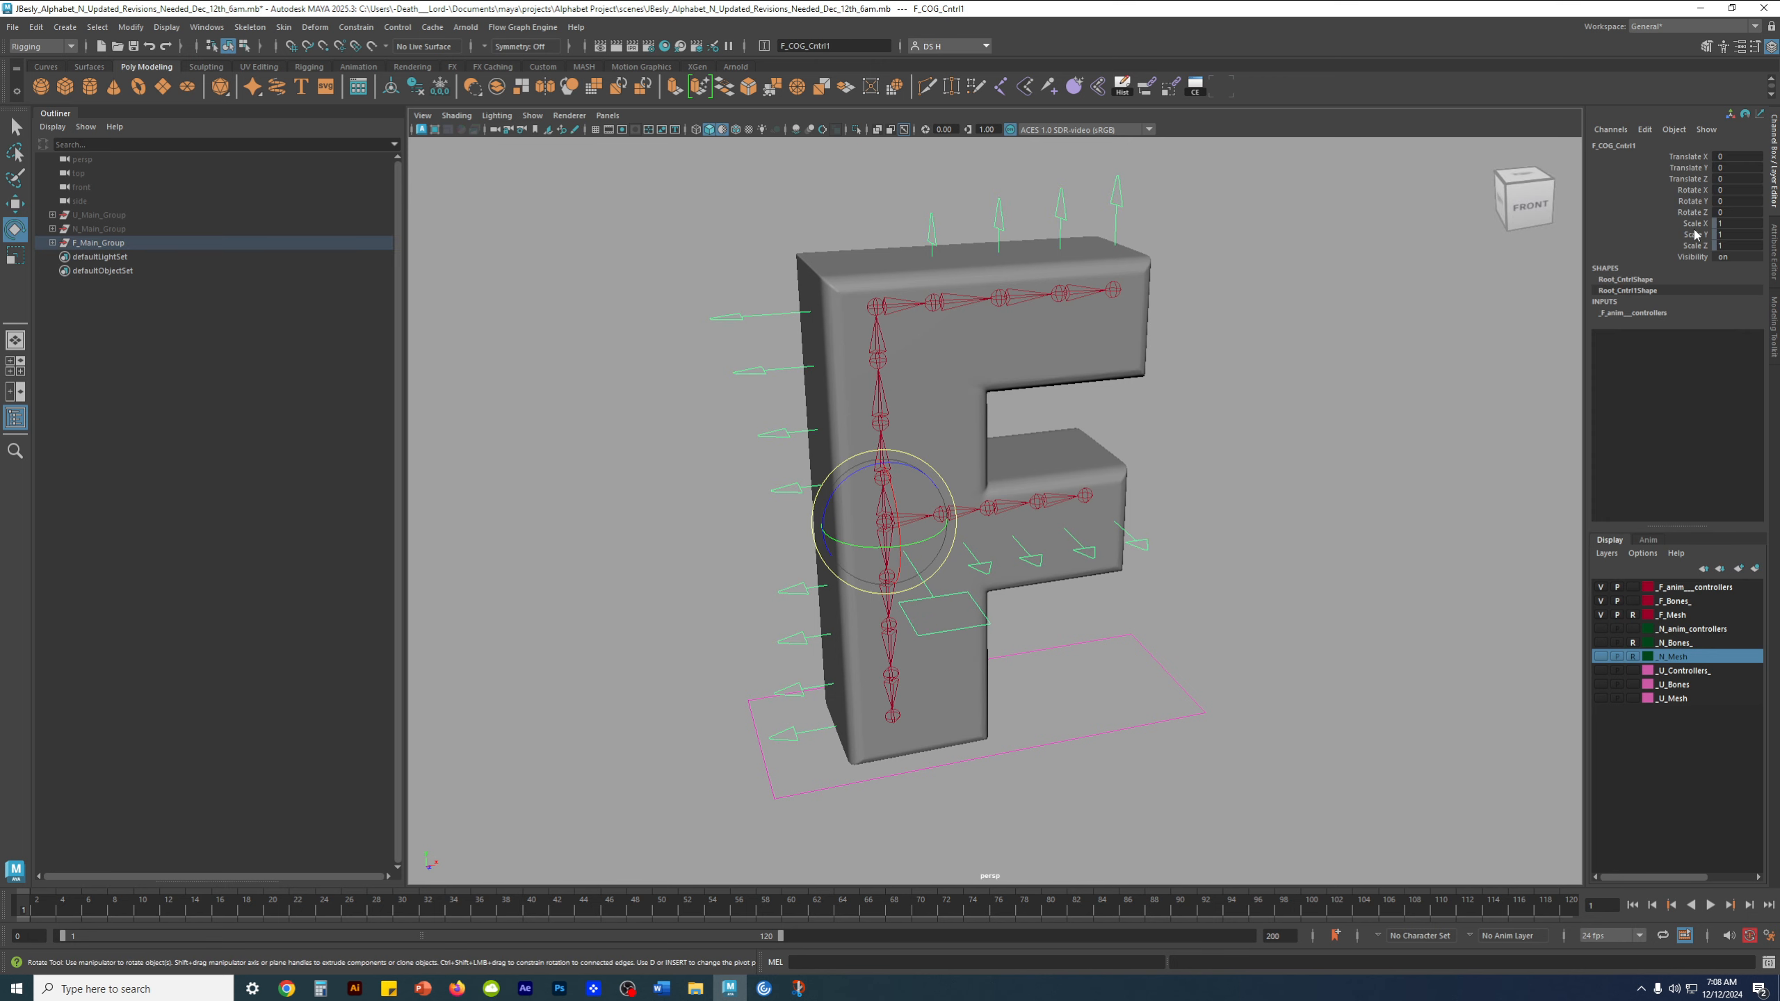
Unlock the Scale X, Scale Y and Scale Z channels of F_COG_Cntrl1 and deselect it
left_click_drag(1696, 224, 1695, 246)
right_click(1641, 240)
left_click(1657, 581)
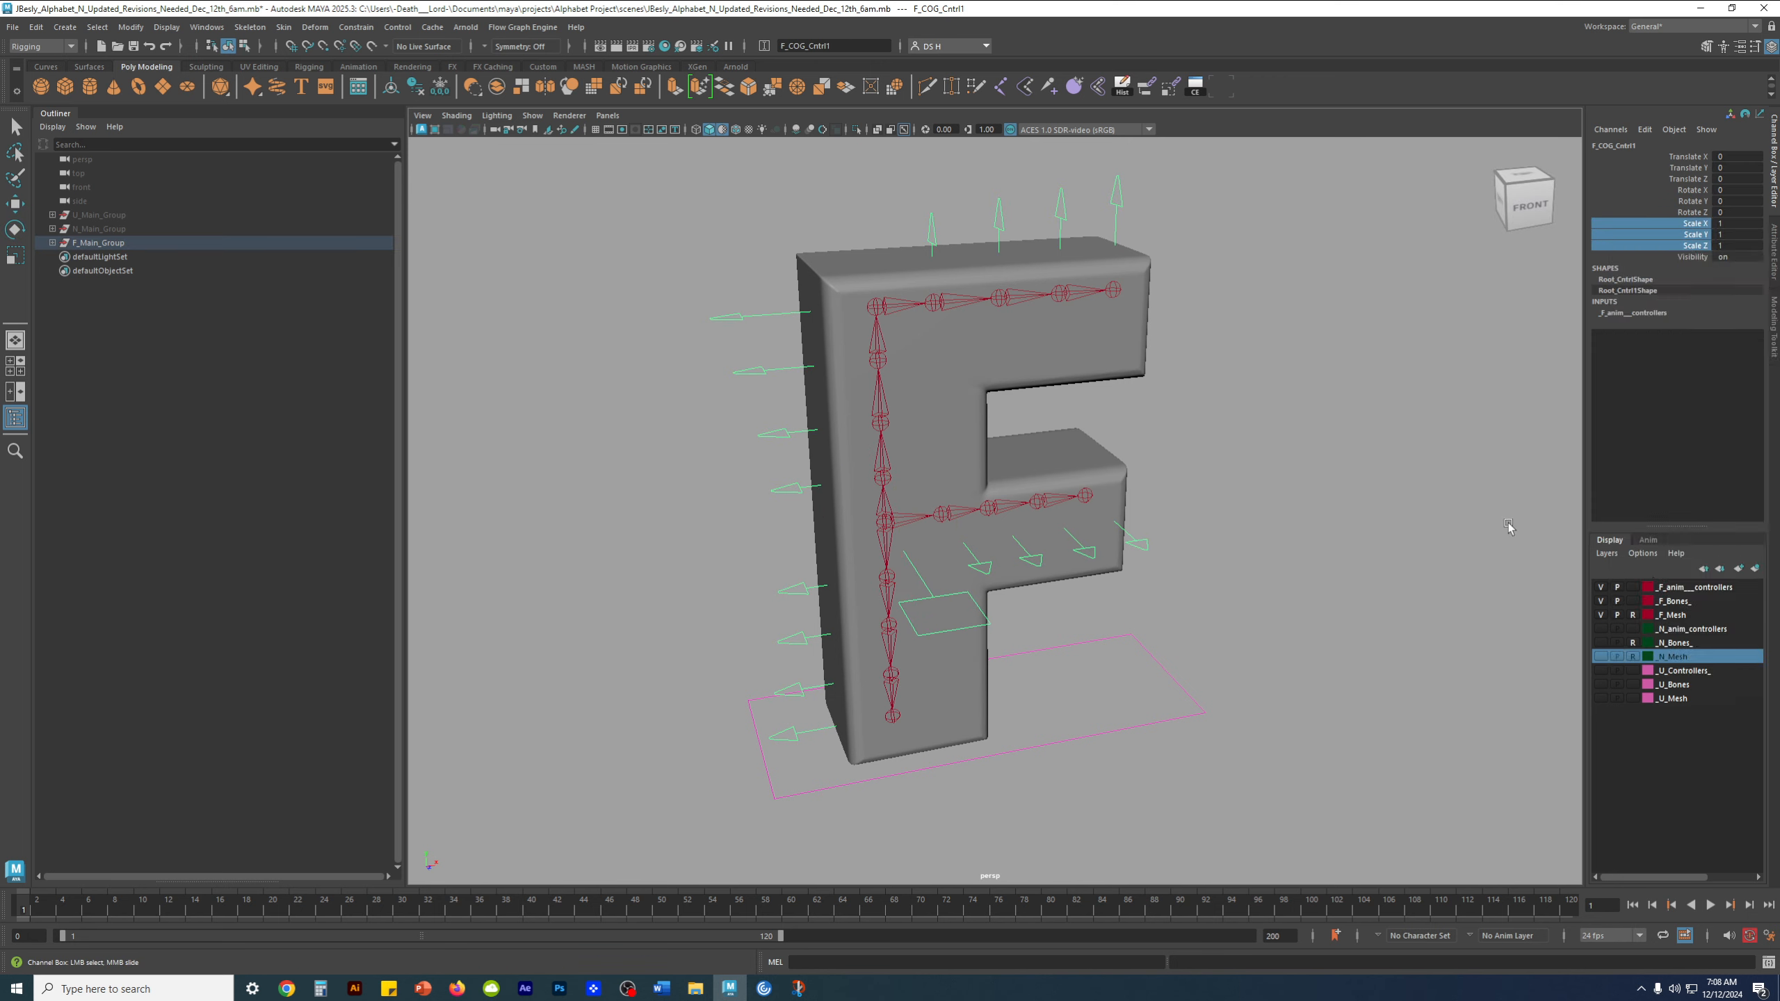
left_click(1536, 538)
Check the channels of the arrow controls along the F's vertical stem by selecting them in turn
scroll(954, 415, "down", 2)
scroll(955, 415, "down", 1)
left_click(781, 356)
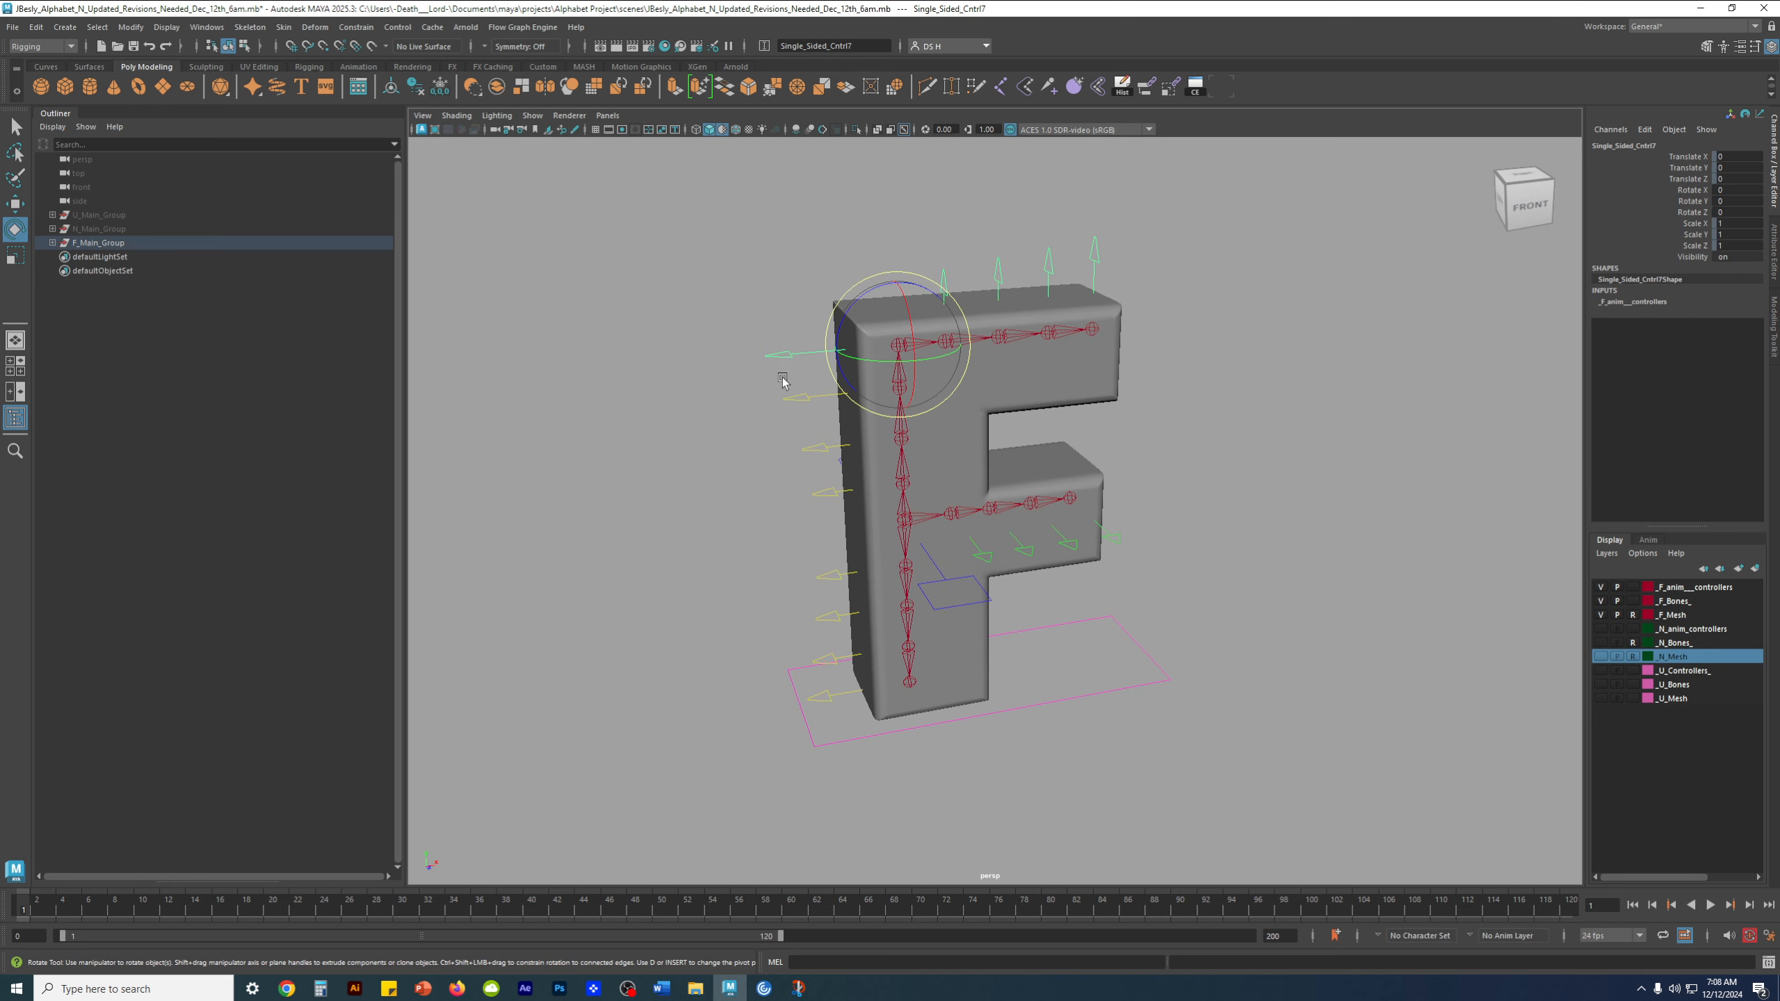
left_click(804, 400, "shift")
left_click(813, 450, "shift")
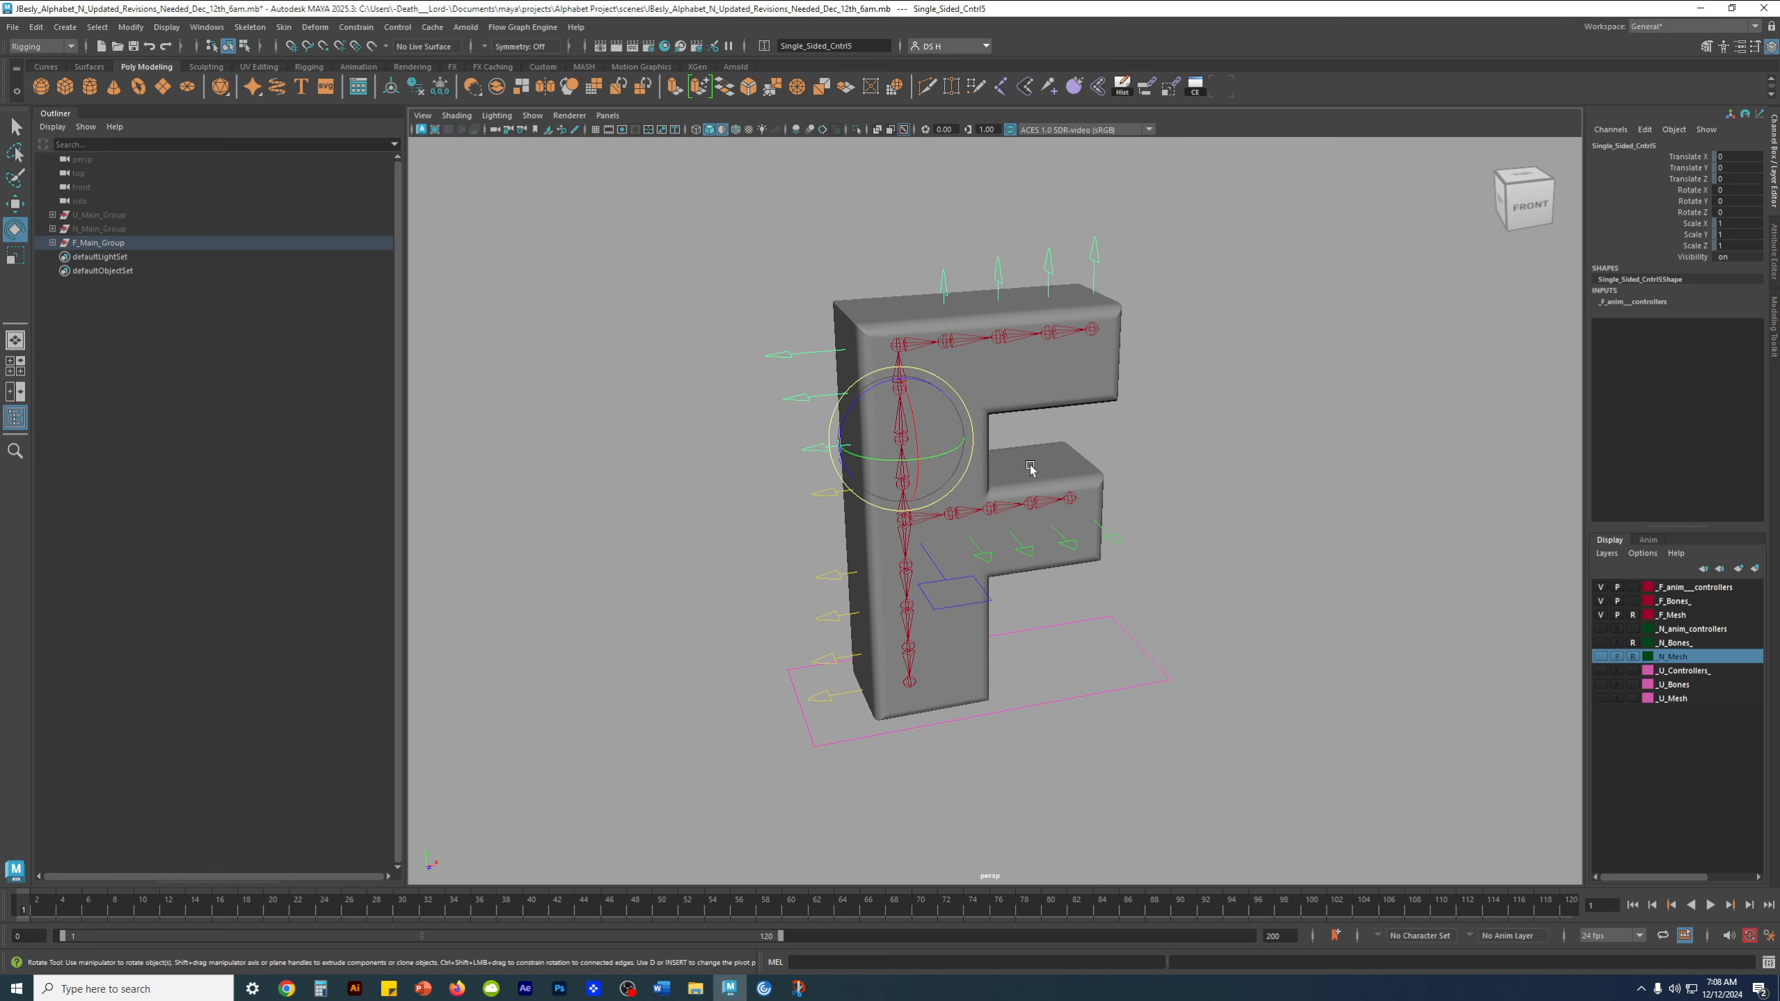
left_click(820, 492)
left_click(827, 580)
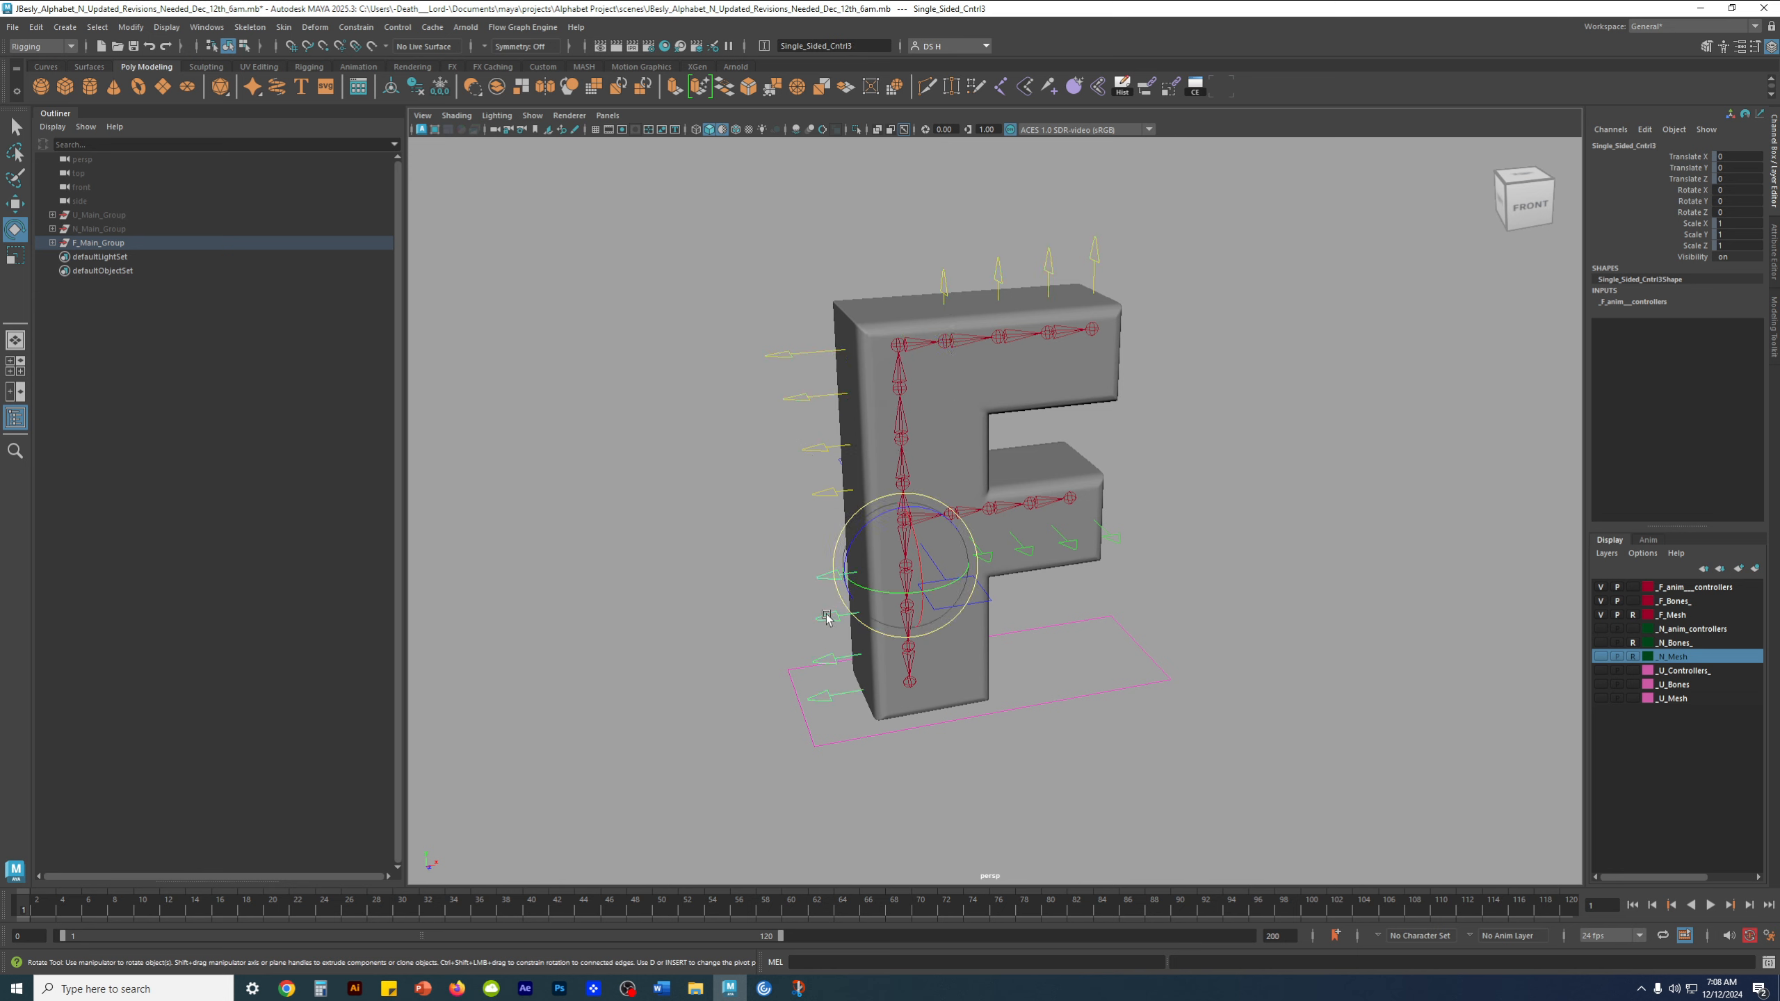
left_click(825, 699)
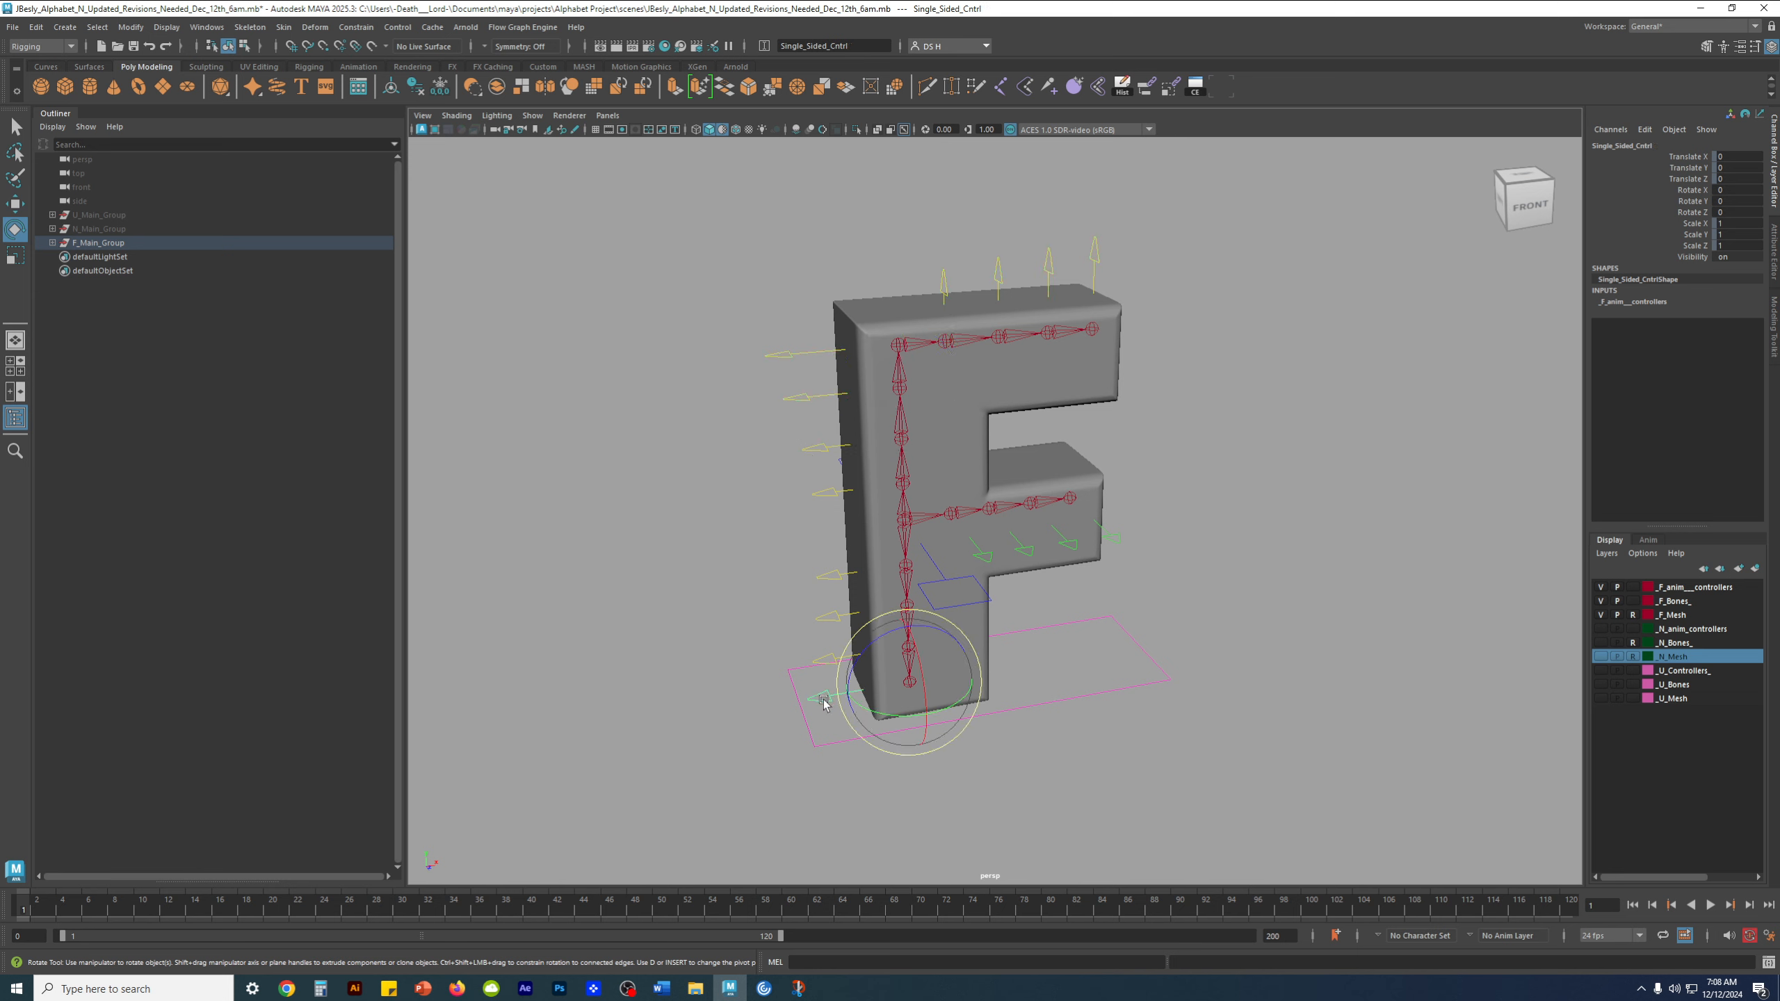
Check the channels of the four arrow controls above the F's upper arm by selecting them in turn
left_click(1096, 258)
left_click(1046, 256, "shift")
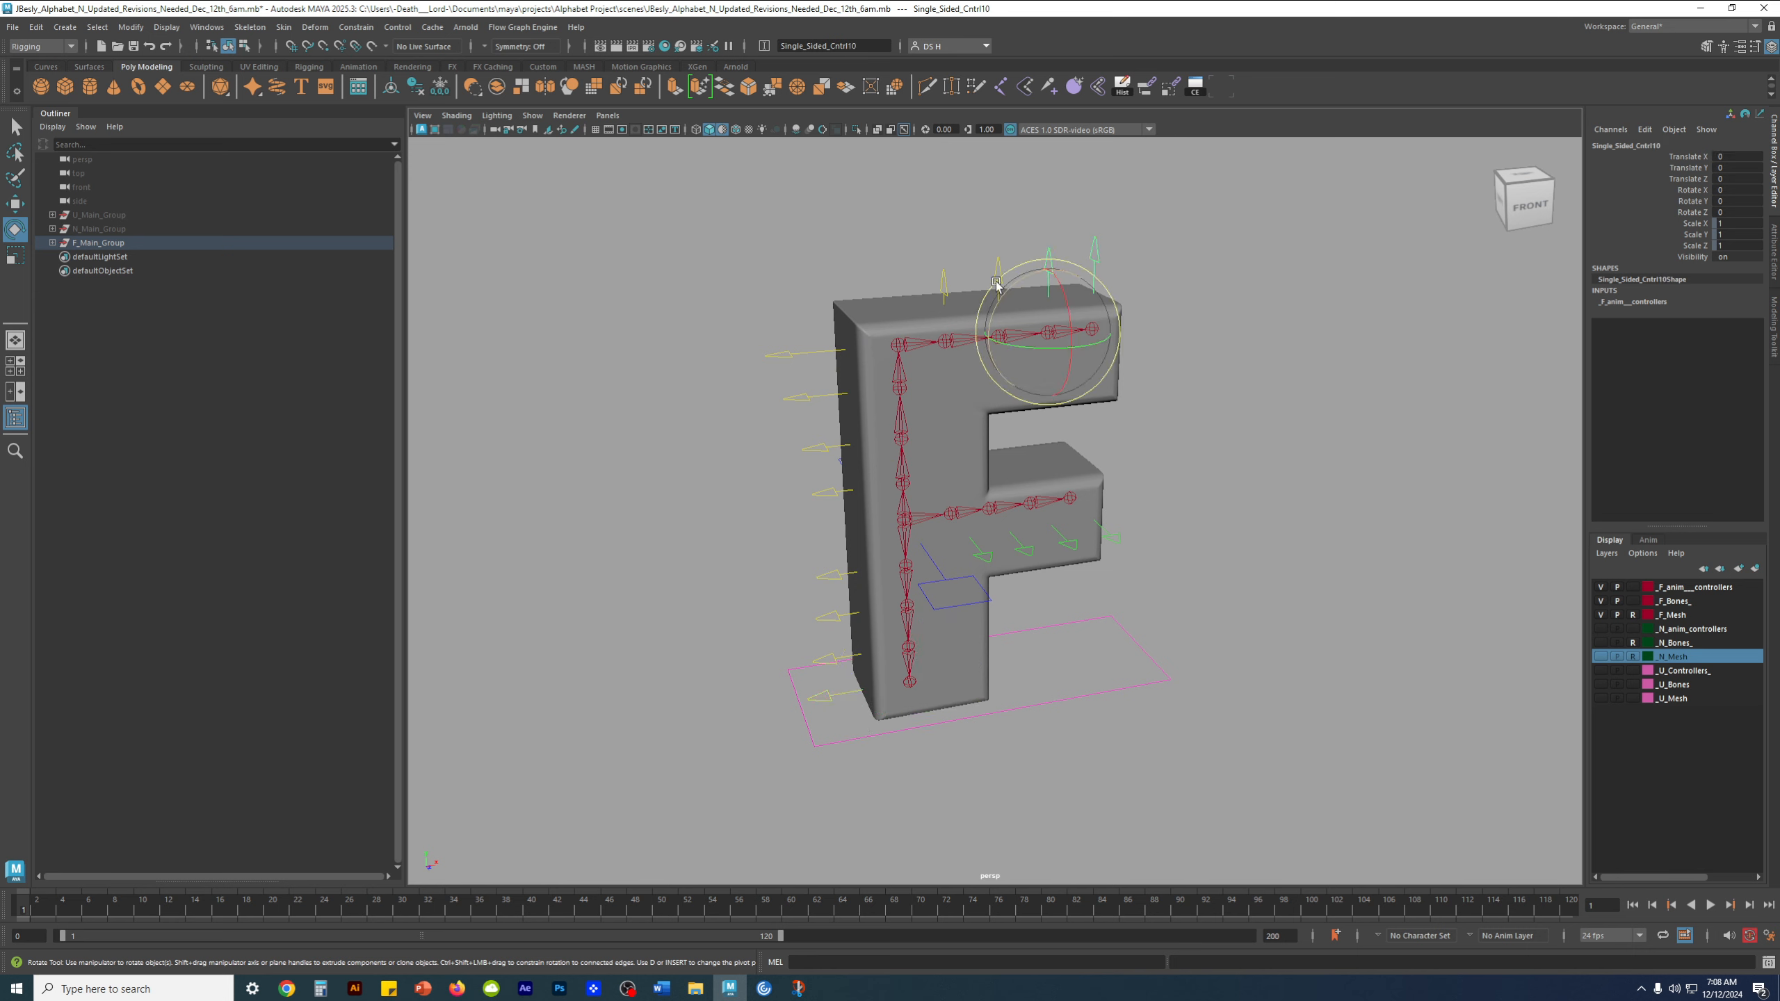
left_click(998, 269, "shift")
left_click(945, 281, "shift")
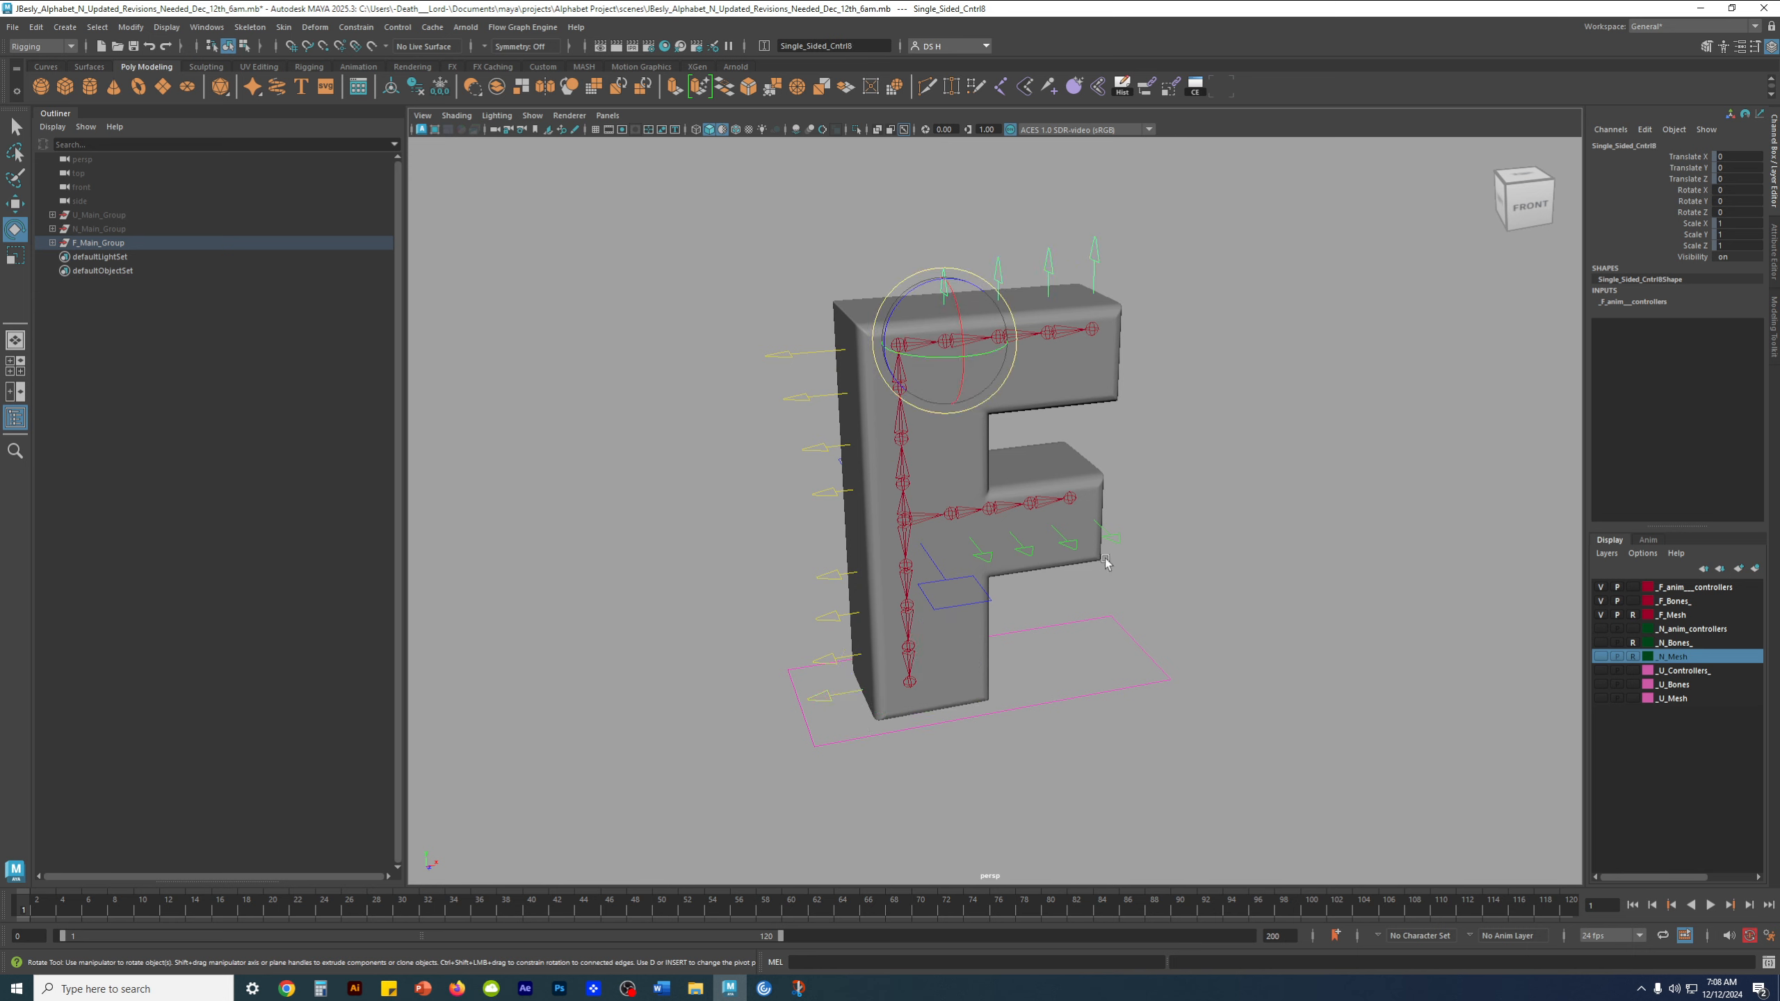
Check the channels of the arrow controls below the F's middle arm, test-rotate one and undo the rotation
left_click(1110, 541)
key("w")
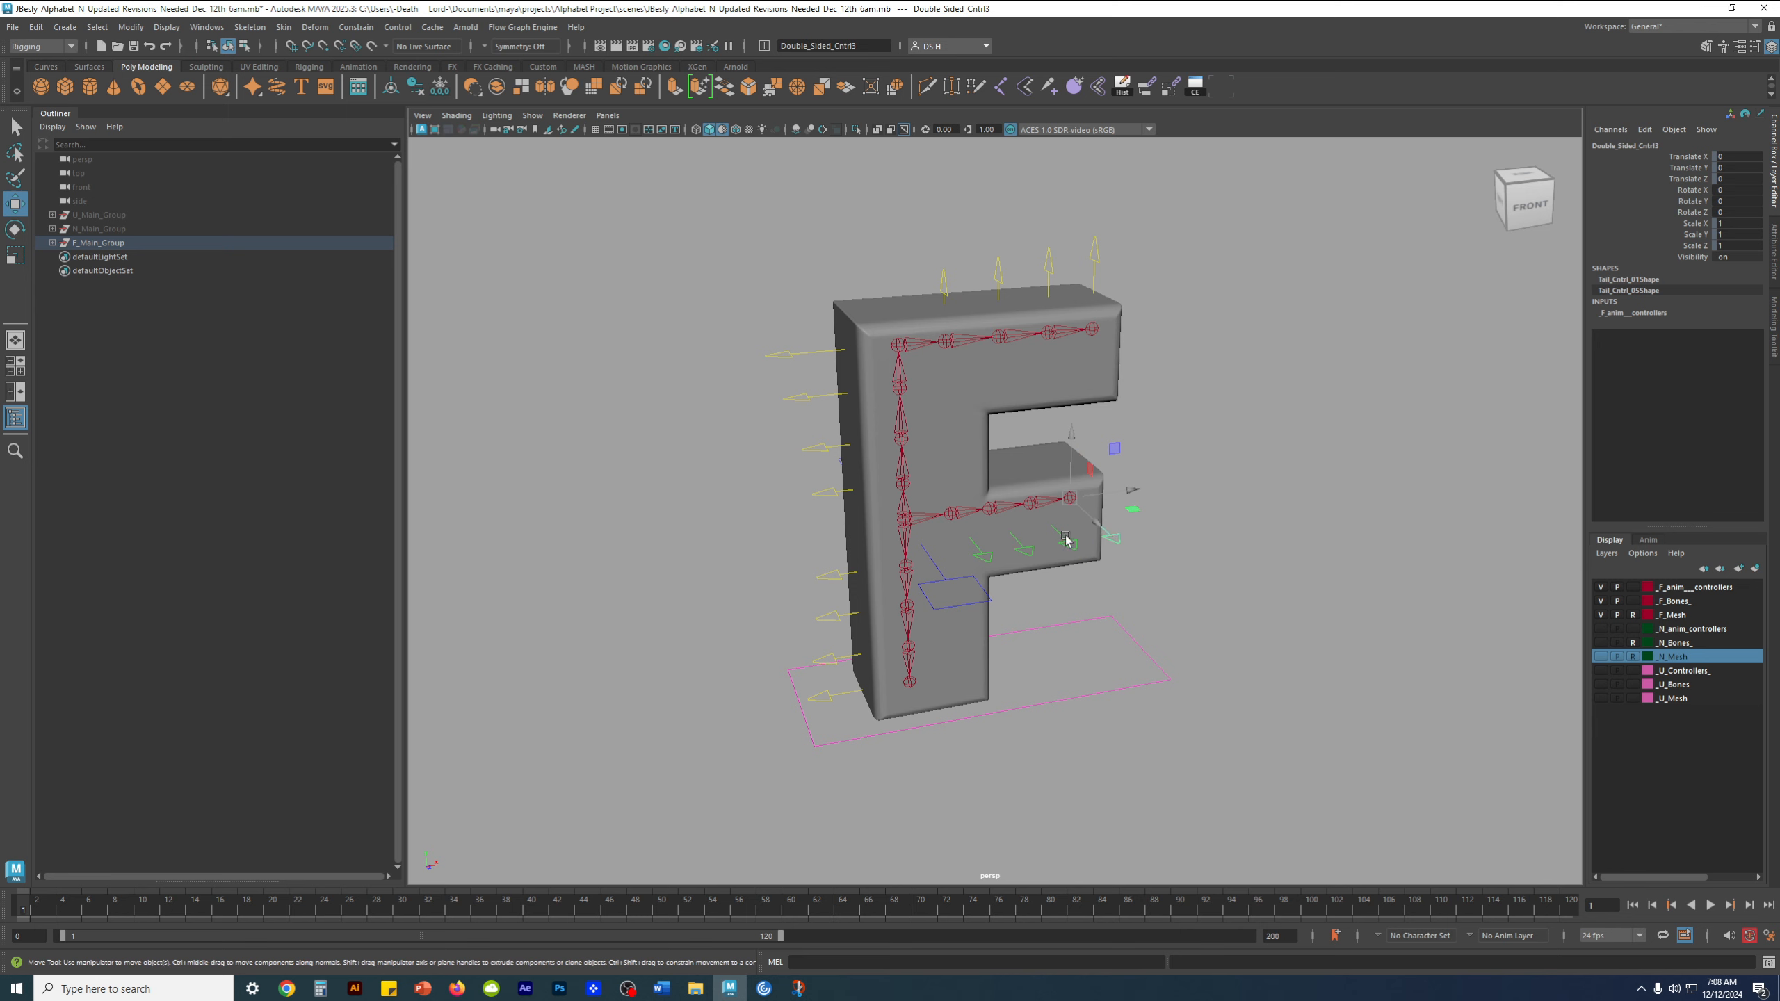
left_click(1030, 549)
left_click(984, 555)
key("e")
left_click_drag(920, 493, 947, 480)
key("ctrl+z")
left_click(1063, 560)
key("w")
Check the channels of F_COG_Cntrl1 and F_Global_Cntrl by selecting them in turn
left_click(952, 586)
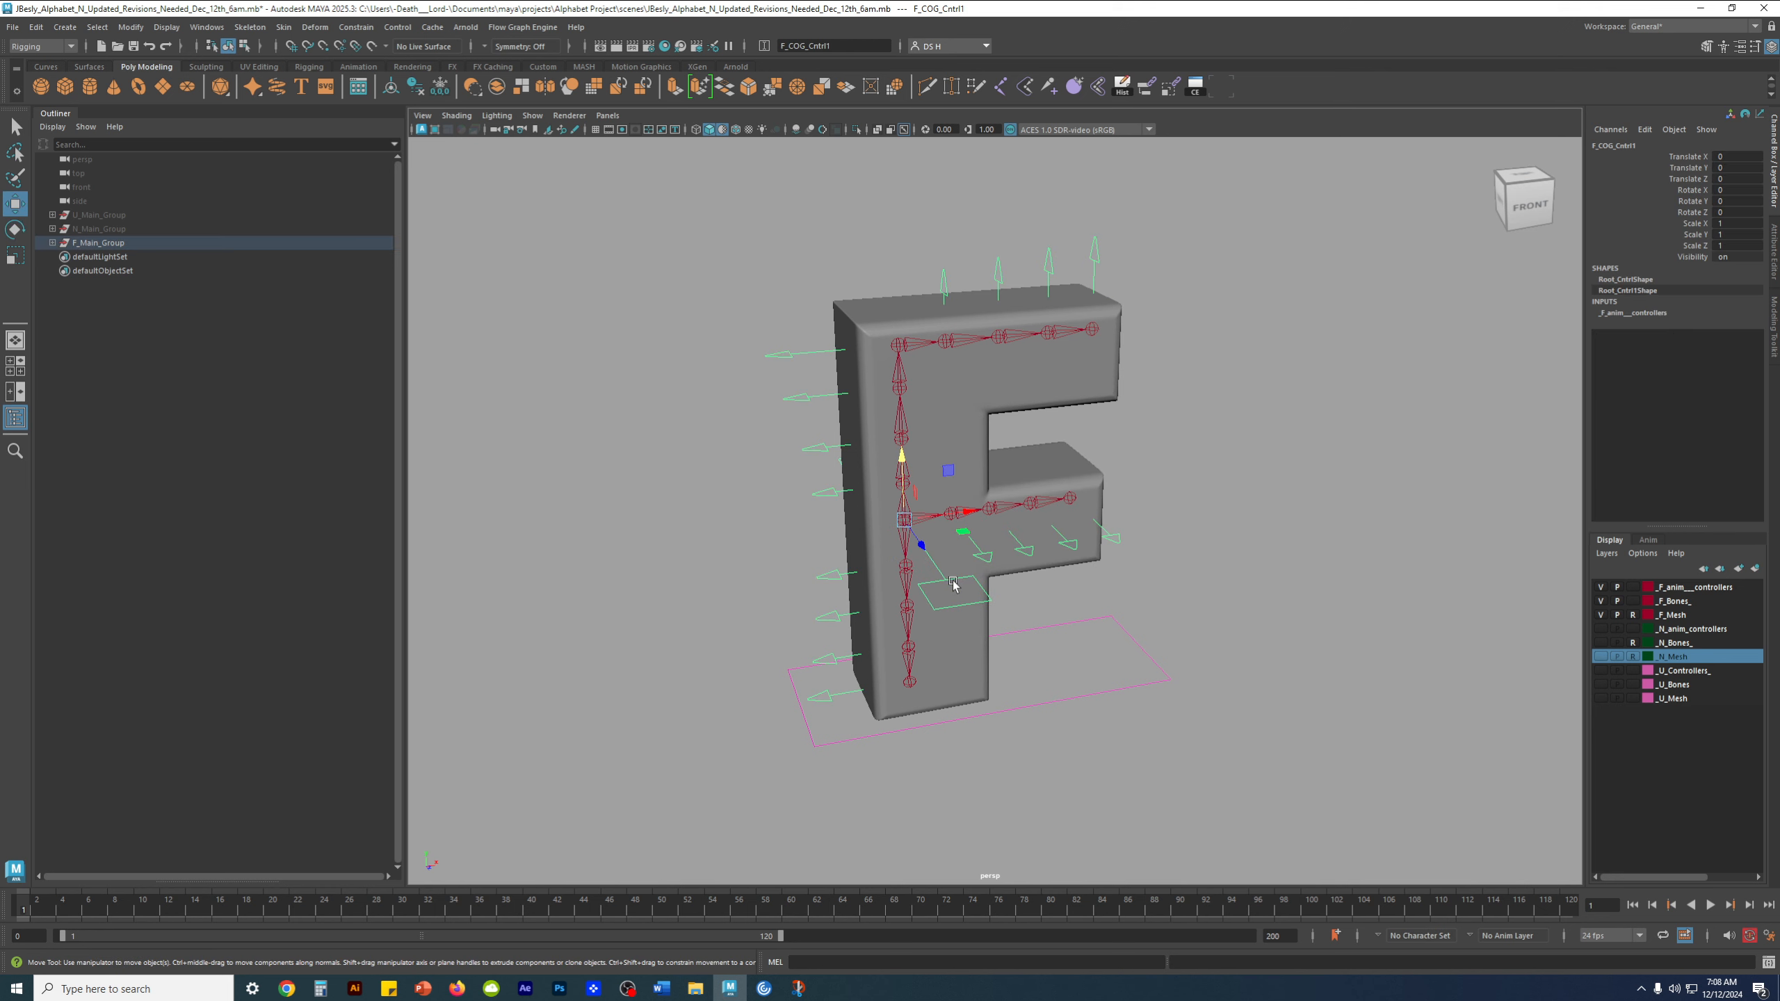
scroll(869, 552, "up", 3)
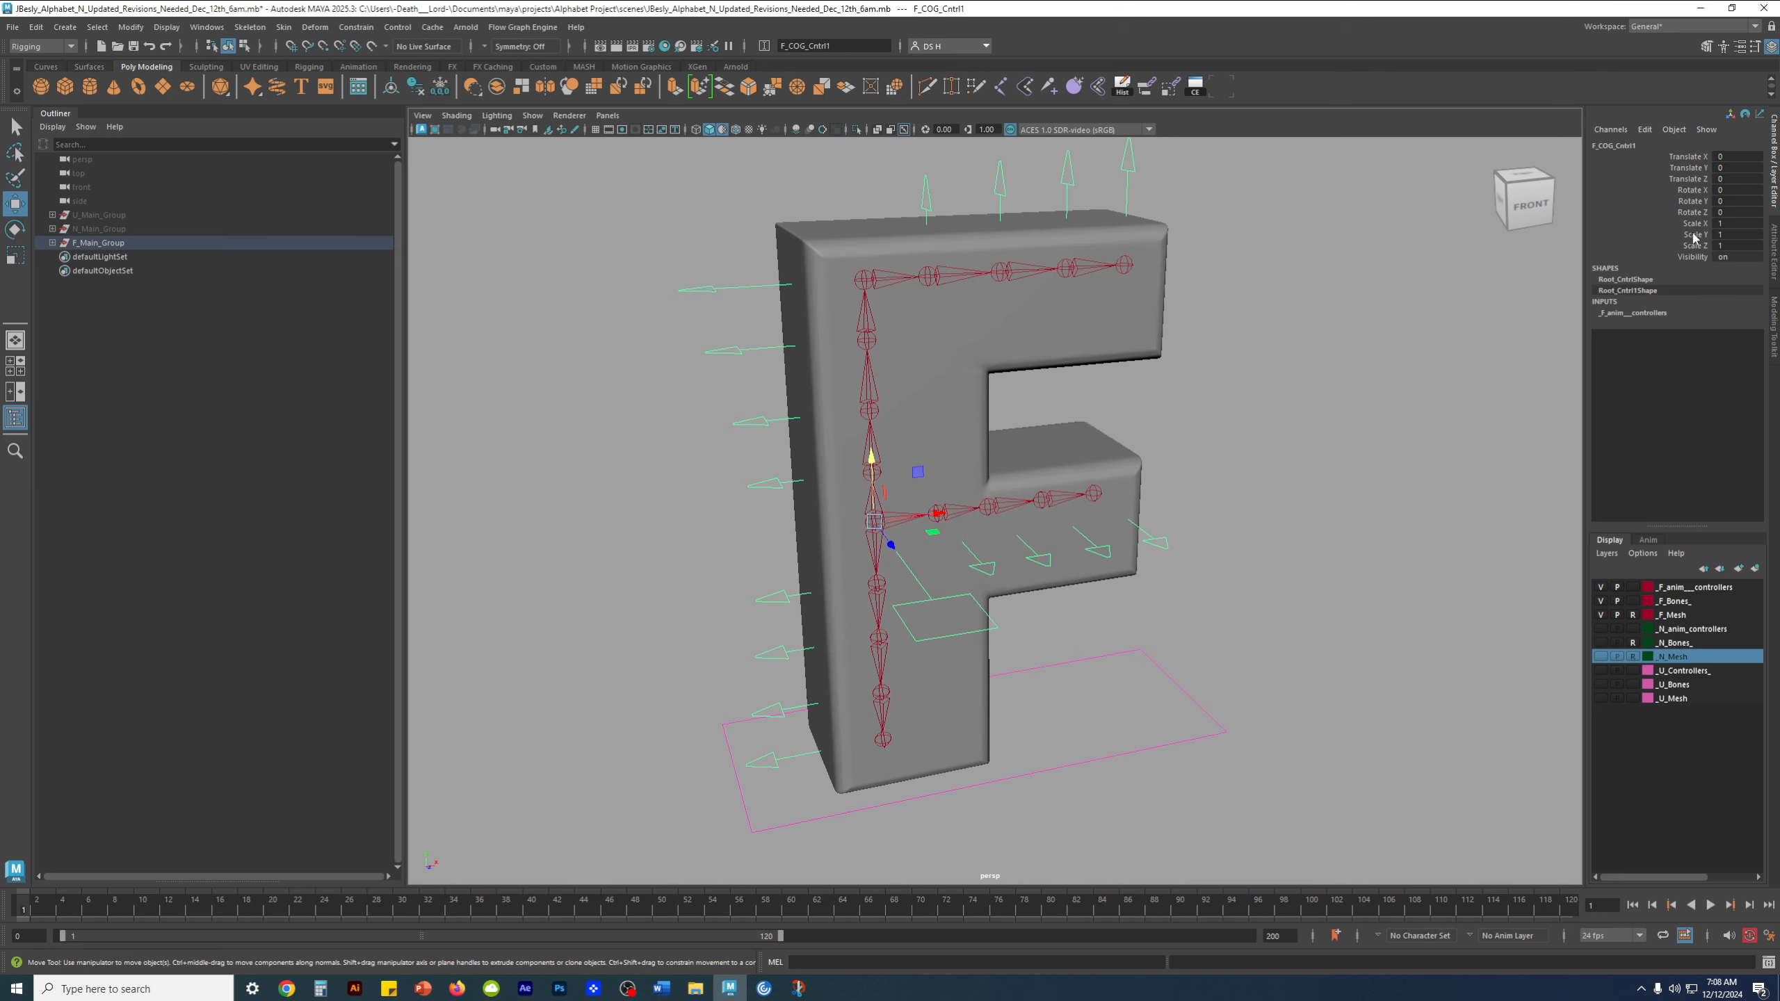
left_click(1165, 668)
scroll(1156, 659, "down", 3)
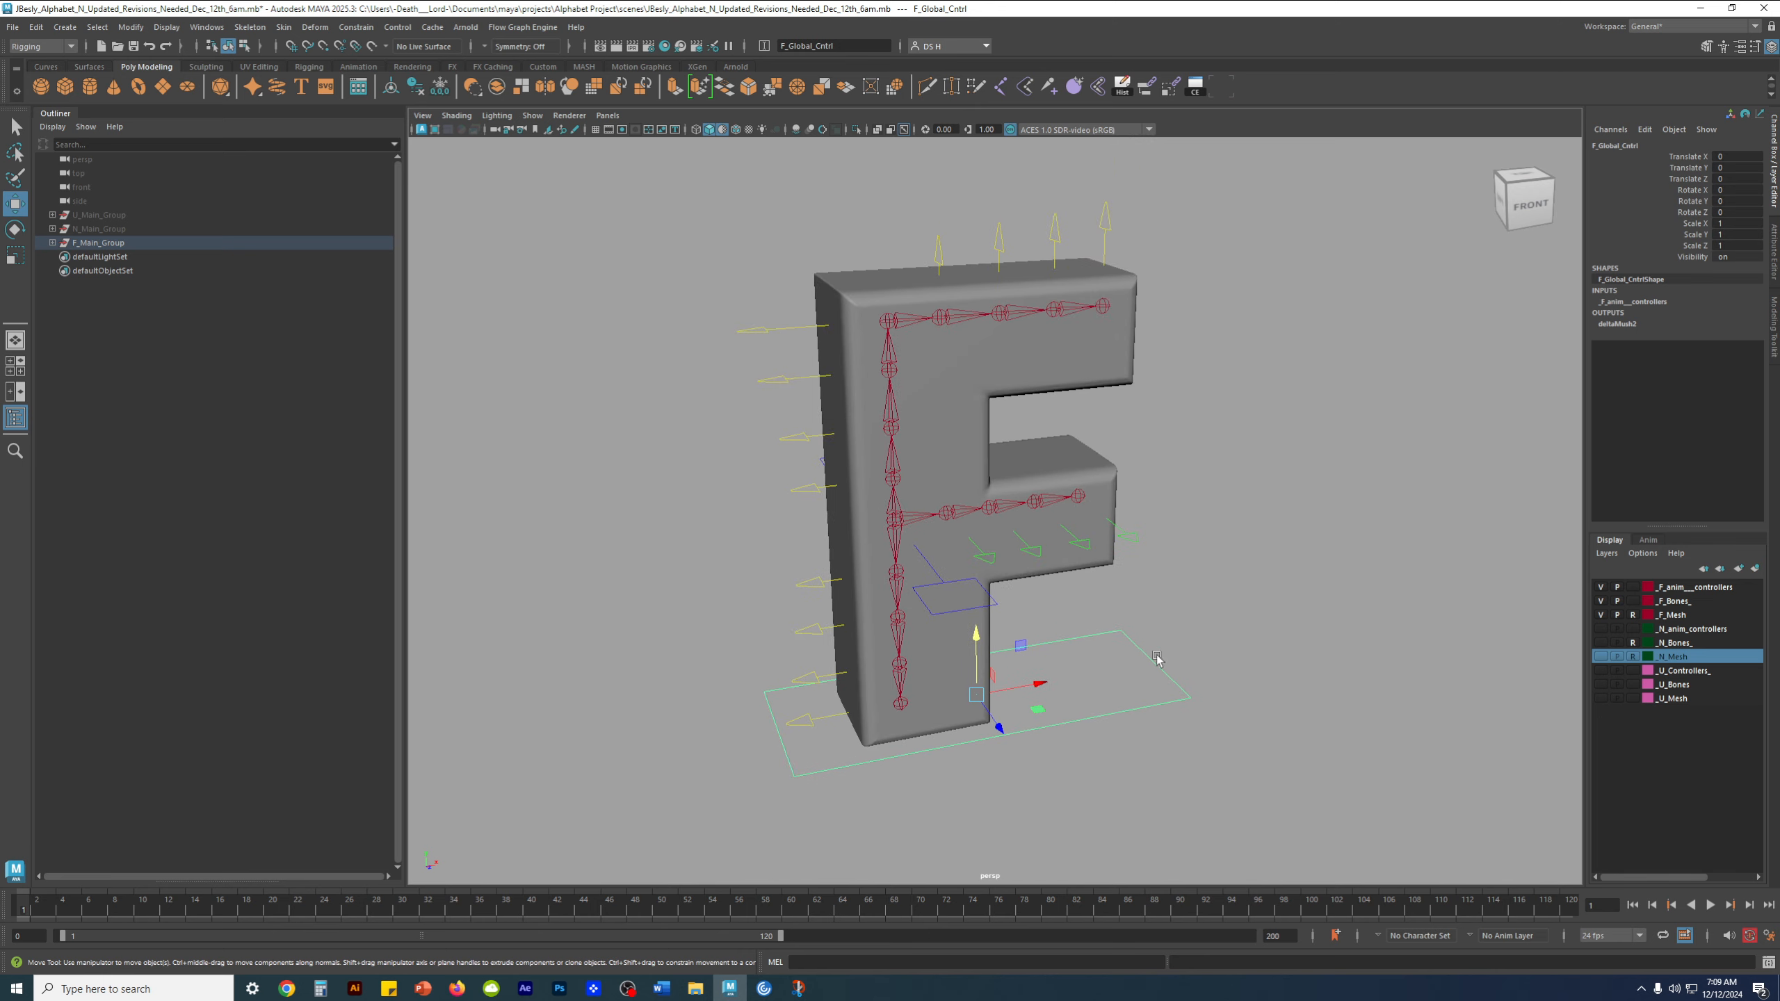
Test-scale the F rig with F_Global_Cntrl, undo the scaling and frame the rig again
key("r")
left_click_drag(987, 596, 1209, 484)
middle_click_drag(1183, 429, 1193, 669, "alt")
key("ctrl+z")
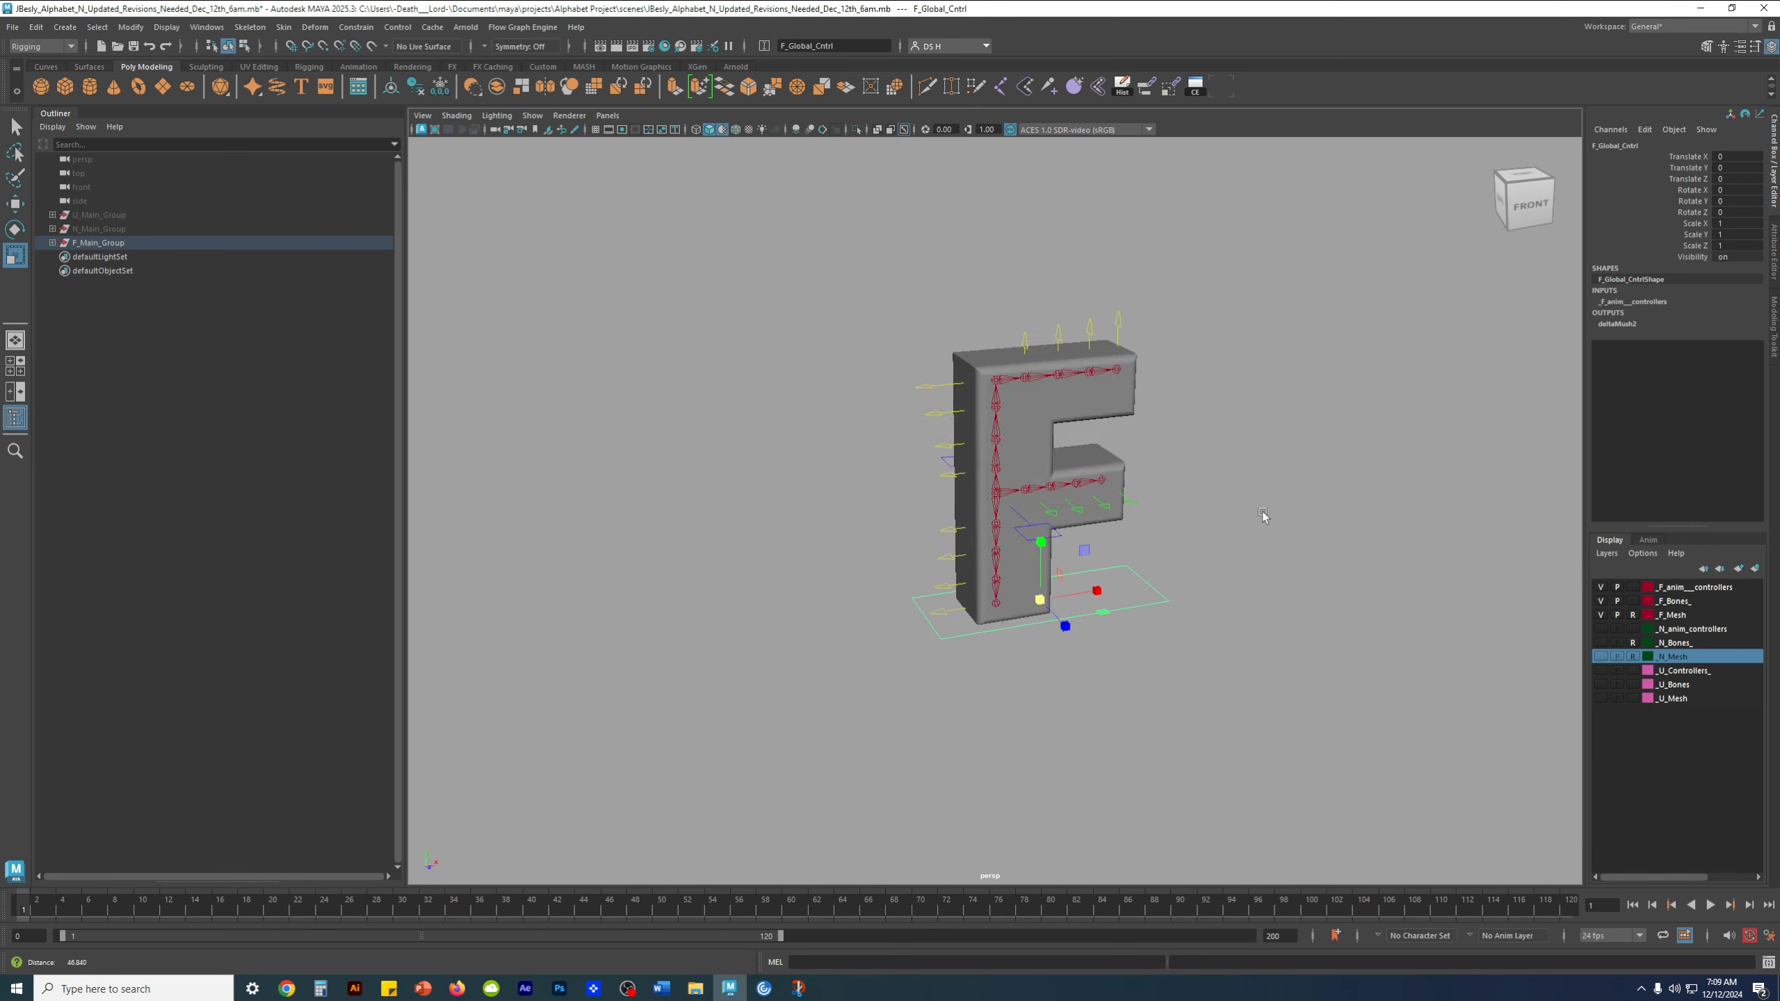
key("f")
key("w")
left_click(1245, 615)
left_click_drag(1245, 616, 1342, 763)
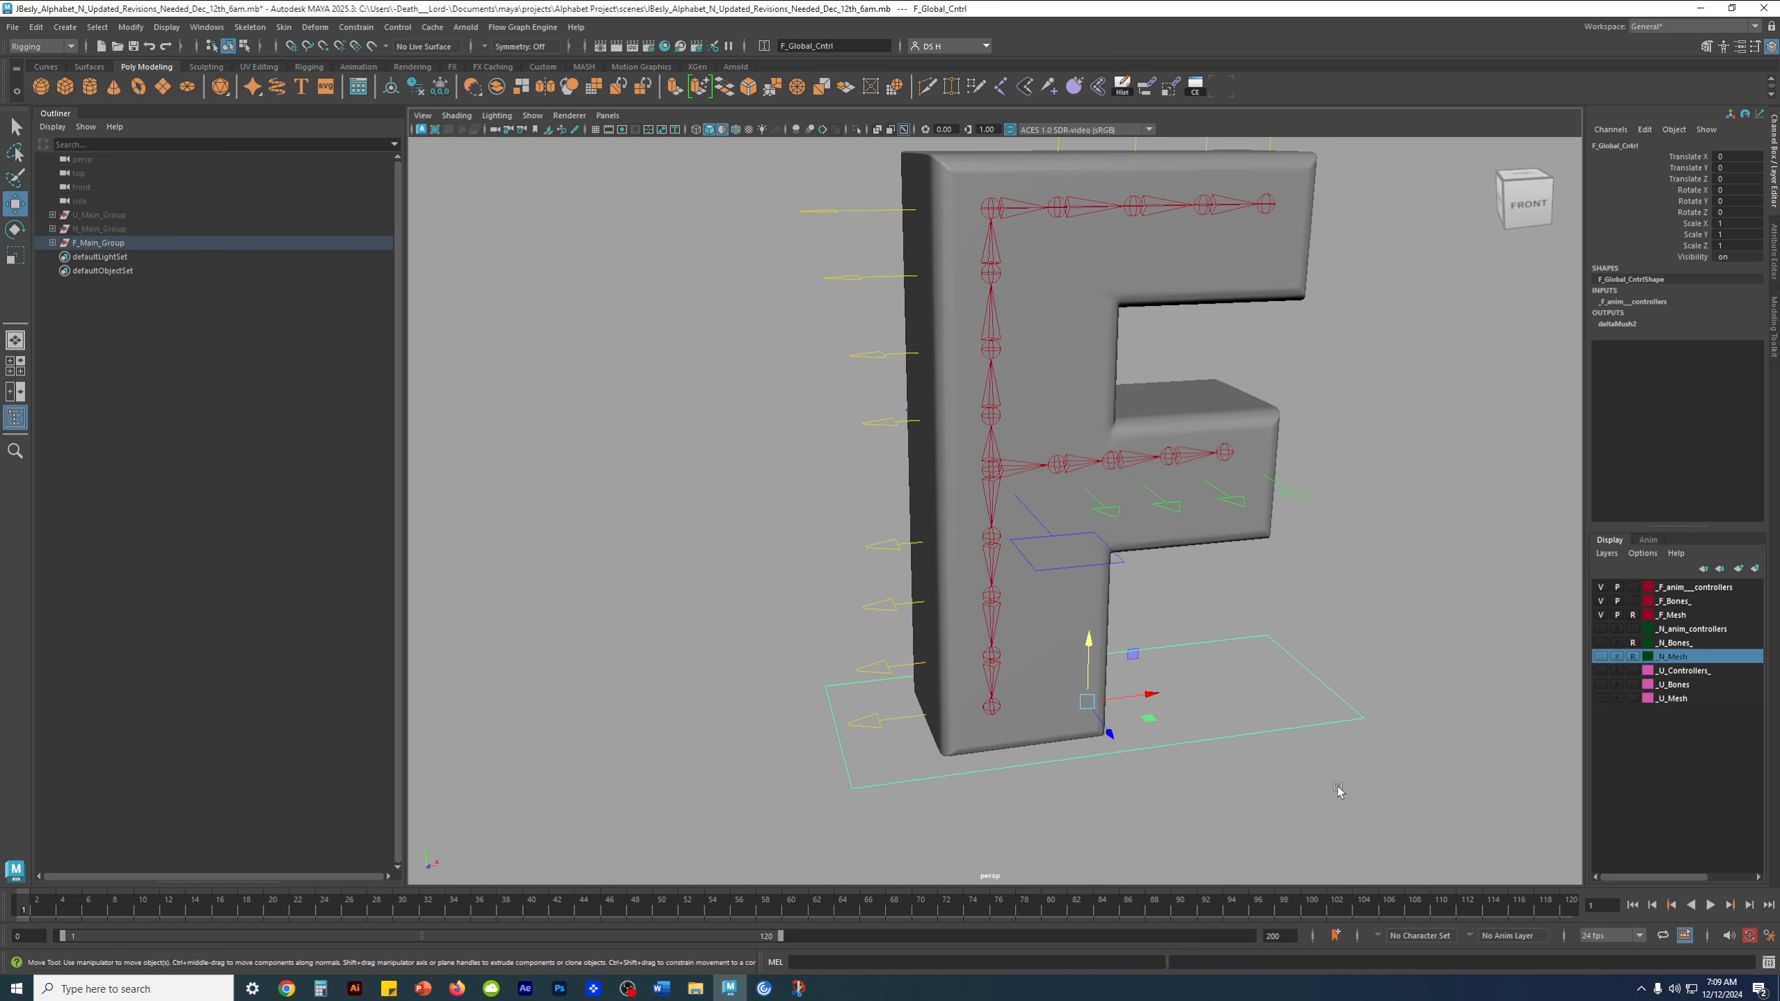
right_click_drag(1120, 421, 1084, 385, "alt")
middle_click_drag(1084, 384, 1051, 430, "alt")
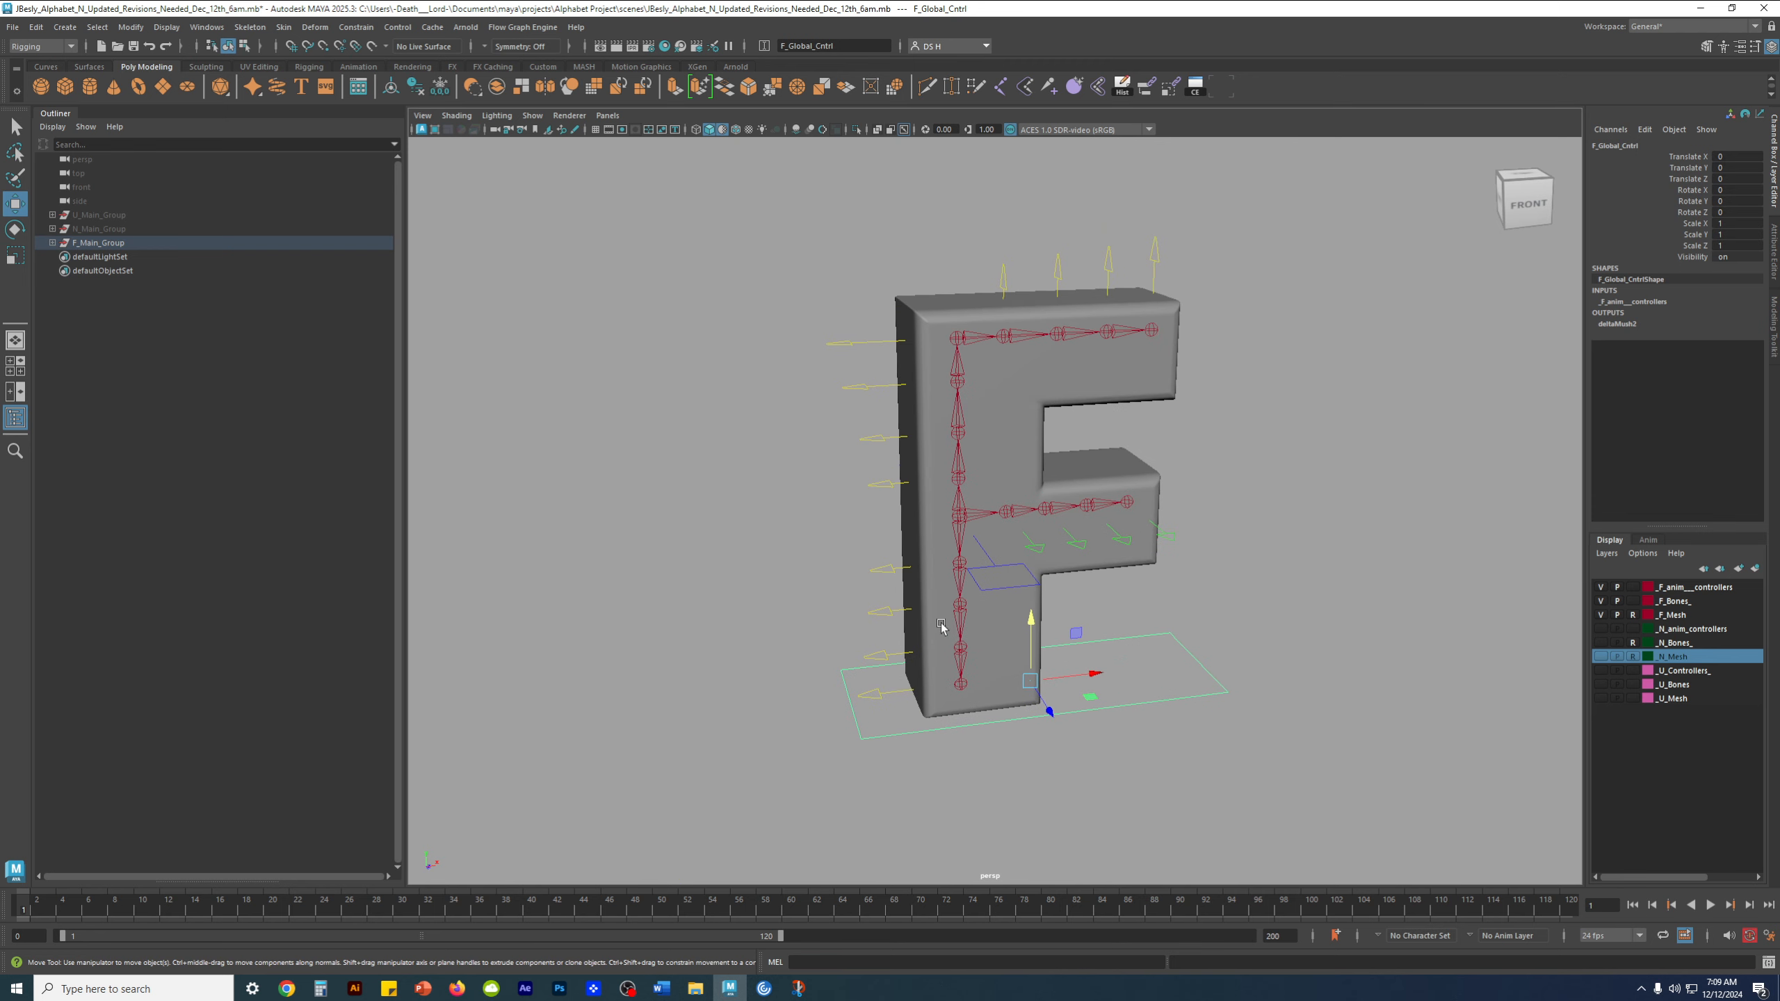
Review the Translate, Rotate and Scale channels of F_Main_Group by highlighting them, and deselect the group
left_click(129, 245)
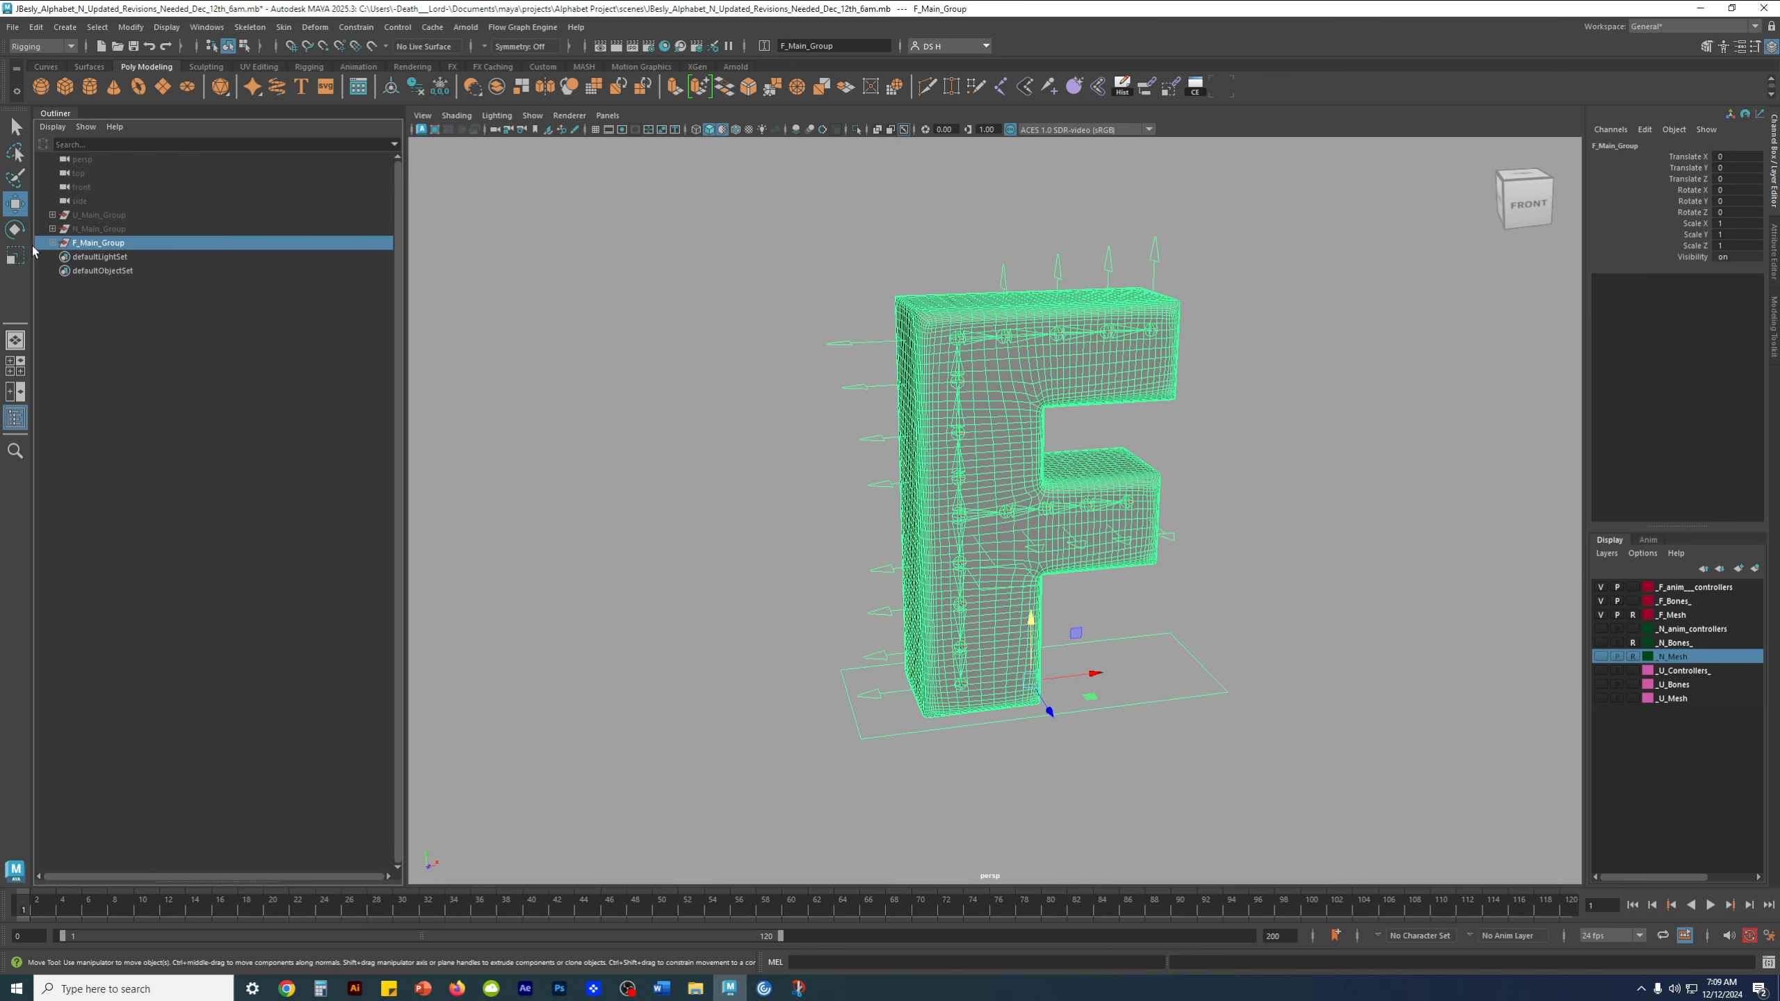
left_click_drag(1679, 161, 1672, 247)
left_click(1246, 423)
key("w")
scroll(1128, 584, "up", 2)
Review the Scale X, Scale Y and Scale Z channels of F_COG_Cntrl1 by highlighting them, and deselect the control
left_click(1057, 516)
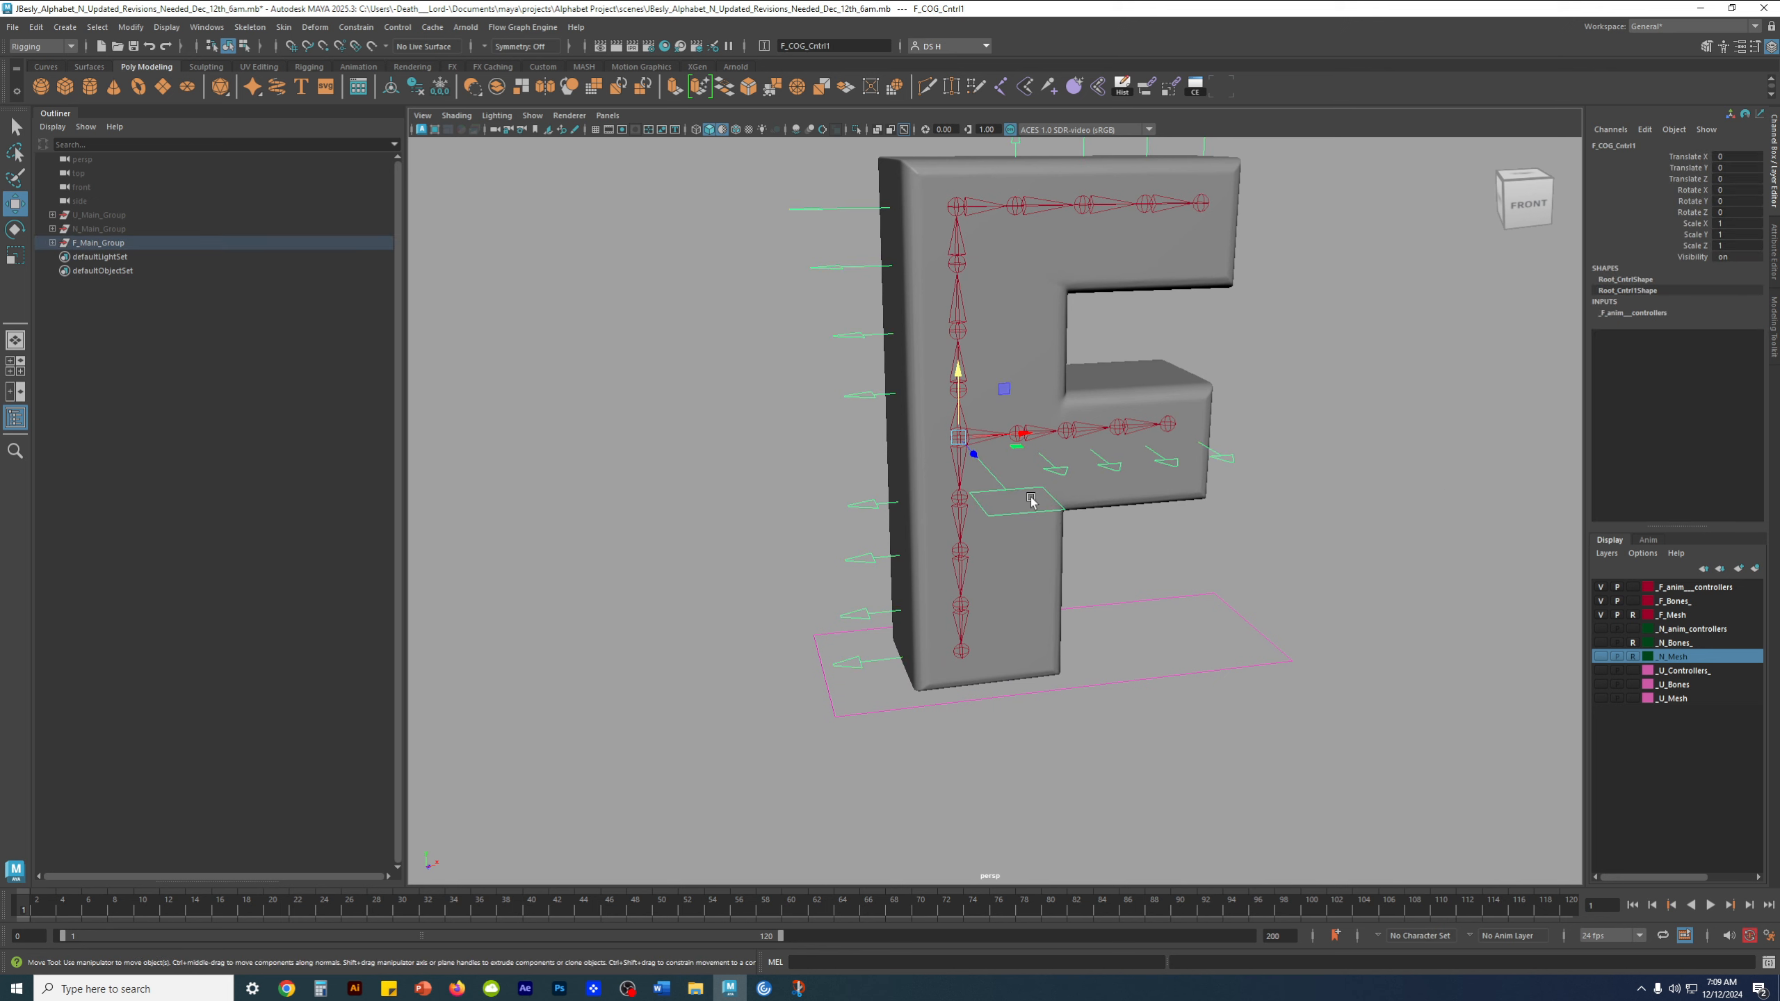
left_click_drag(1687, 224, 1691, 247)
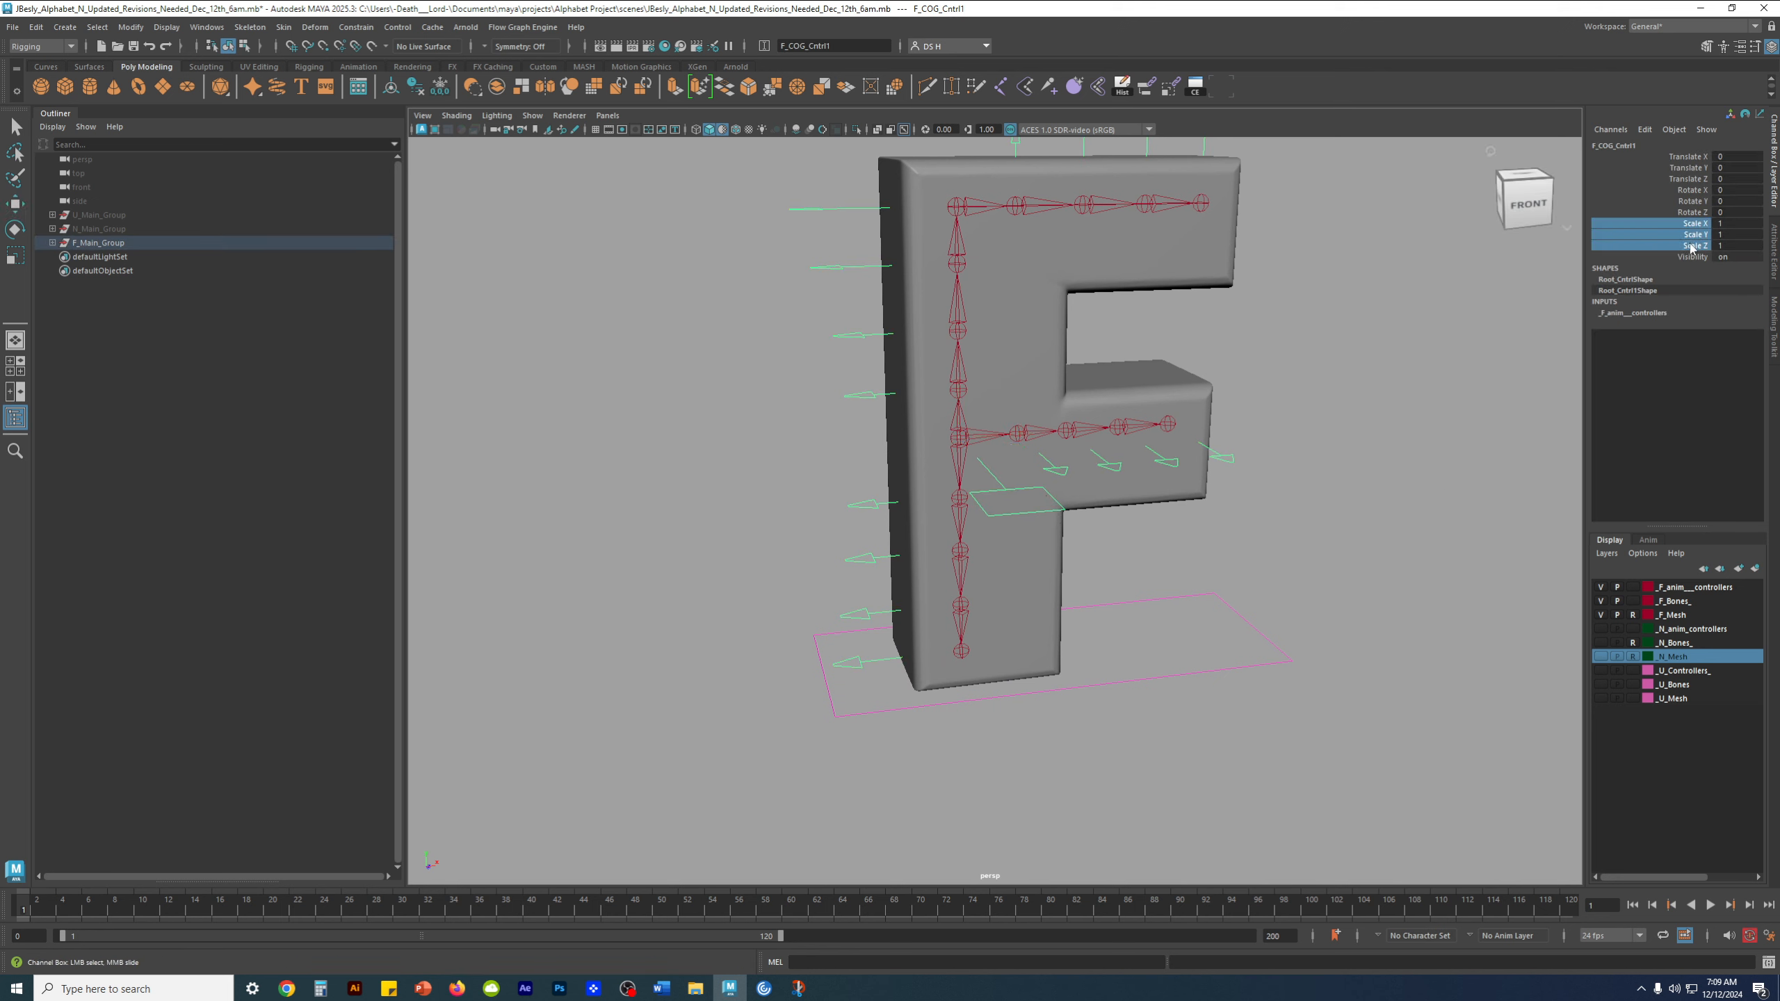
left_click(1391, 445)
scroll(1332, 449, "down", 1)
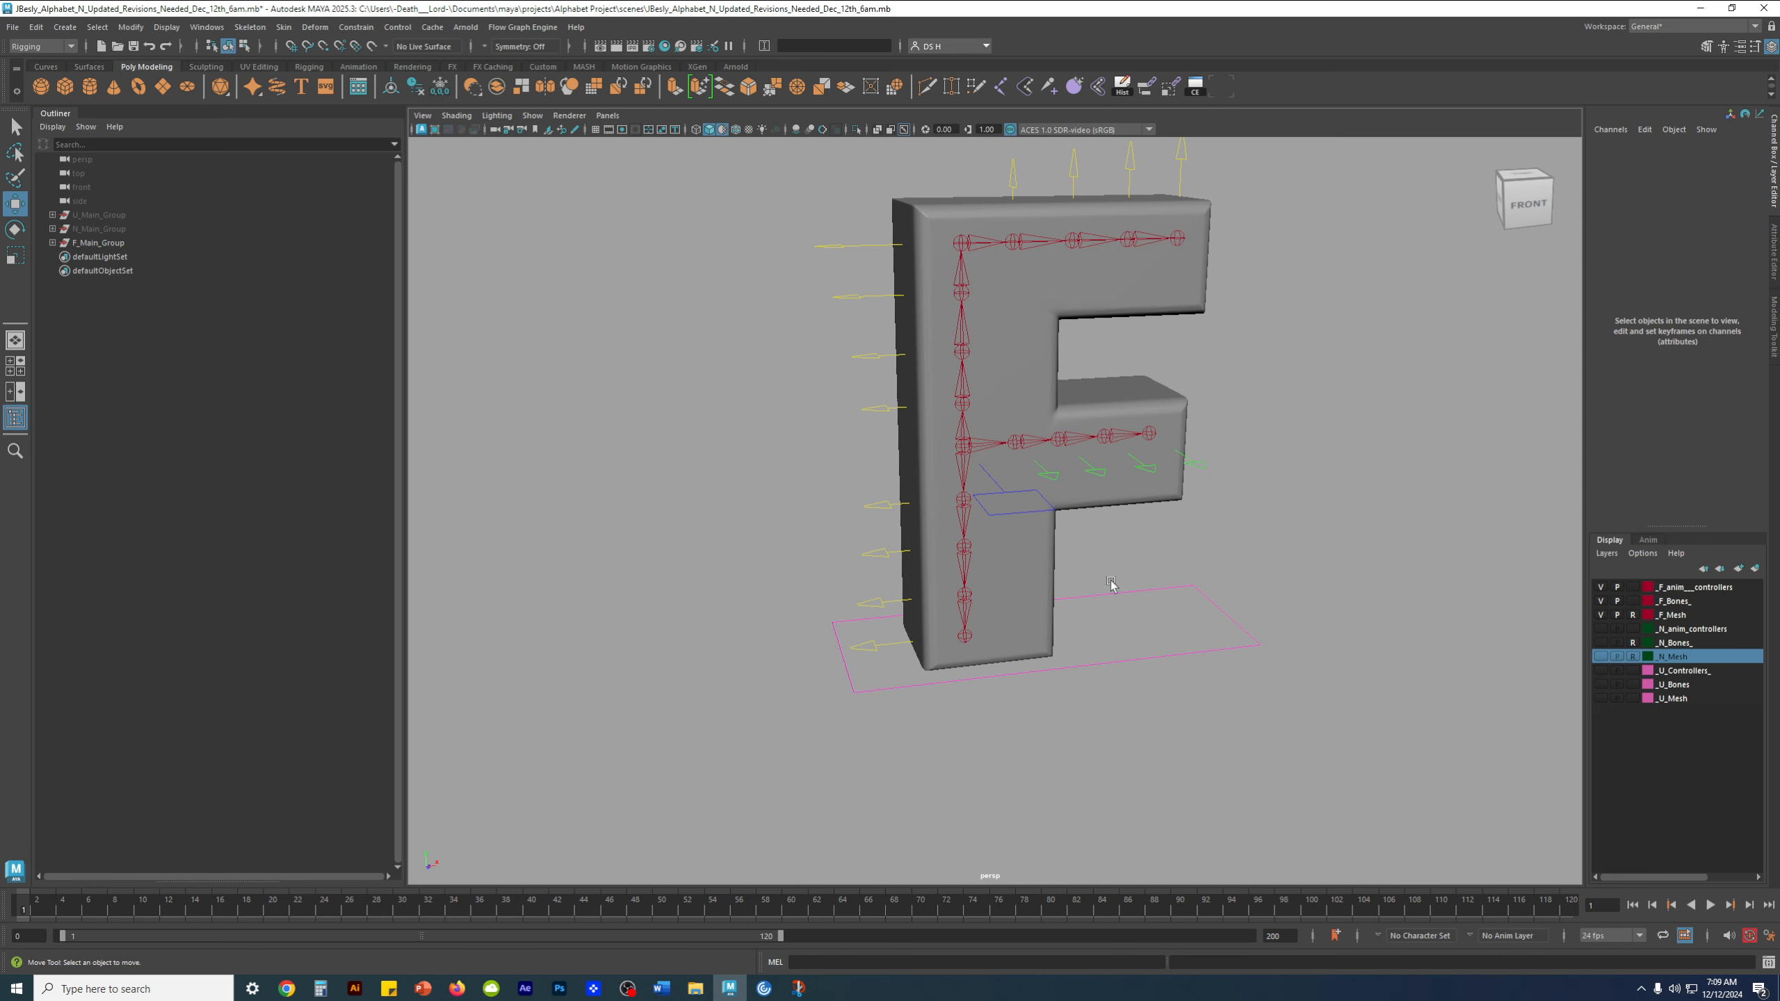
Examine the finished F rig from several angles and distances, briefly selecting F_COG_Cntrl1
left_click_drag(1184, 509, 1151, 547, "alt")
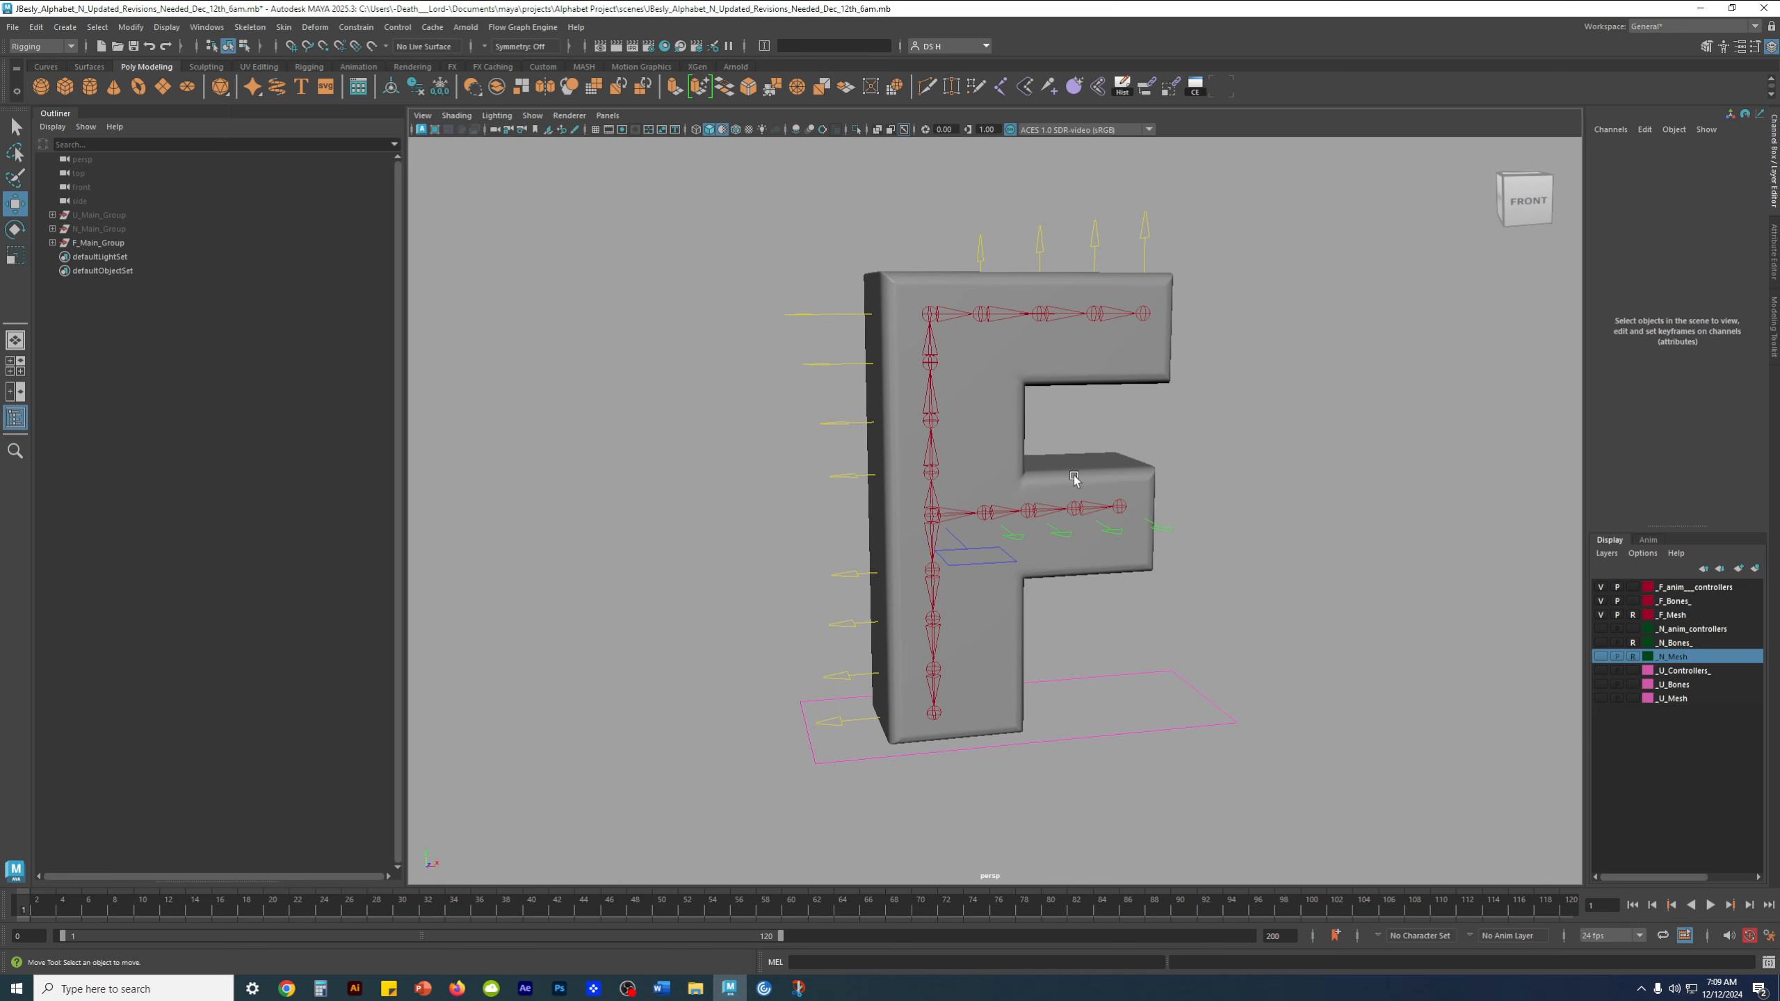
left_click(1010, 560)
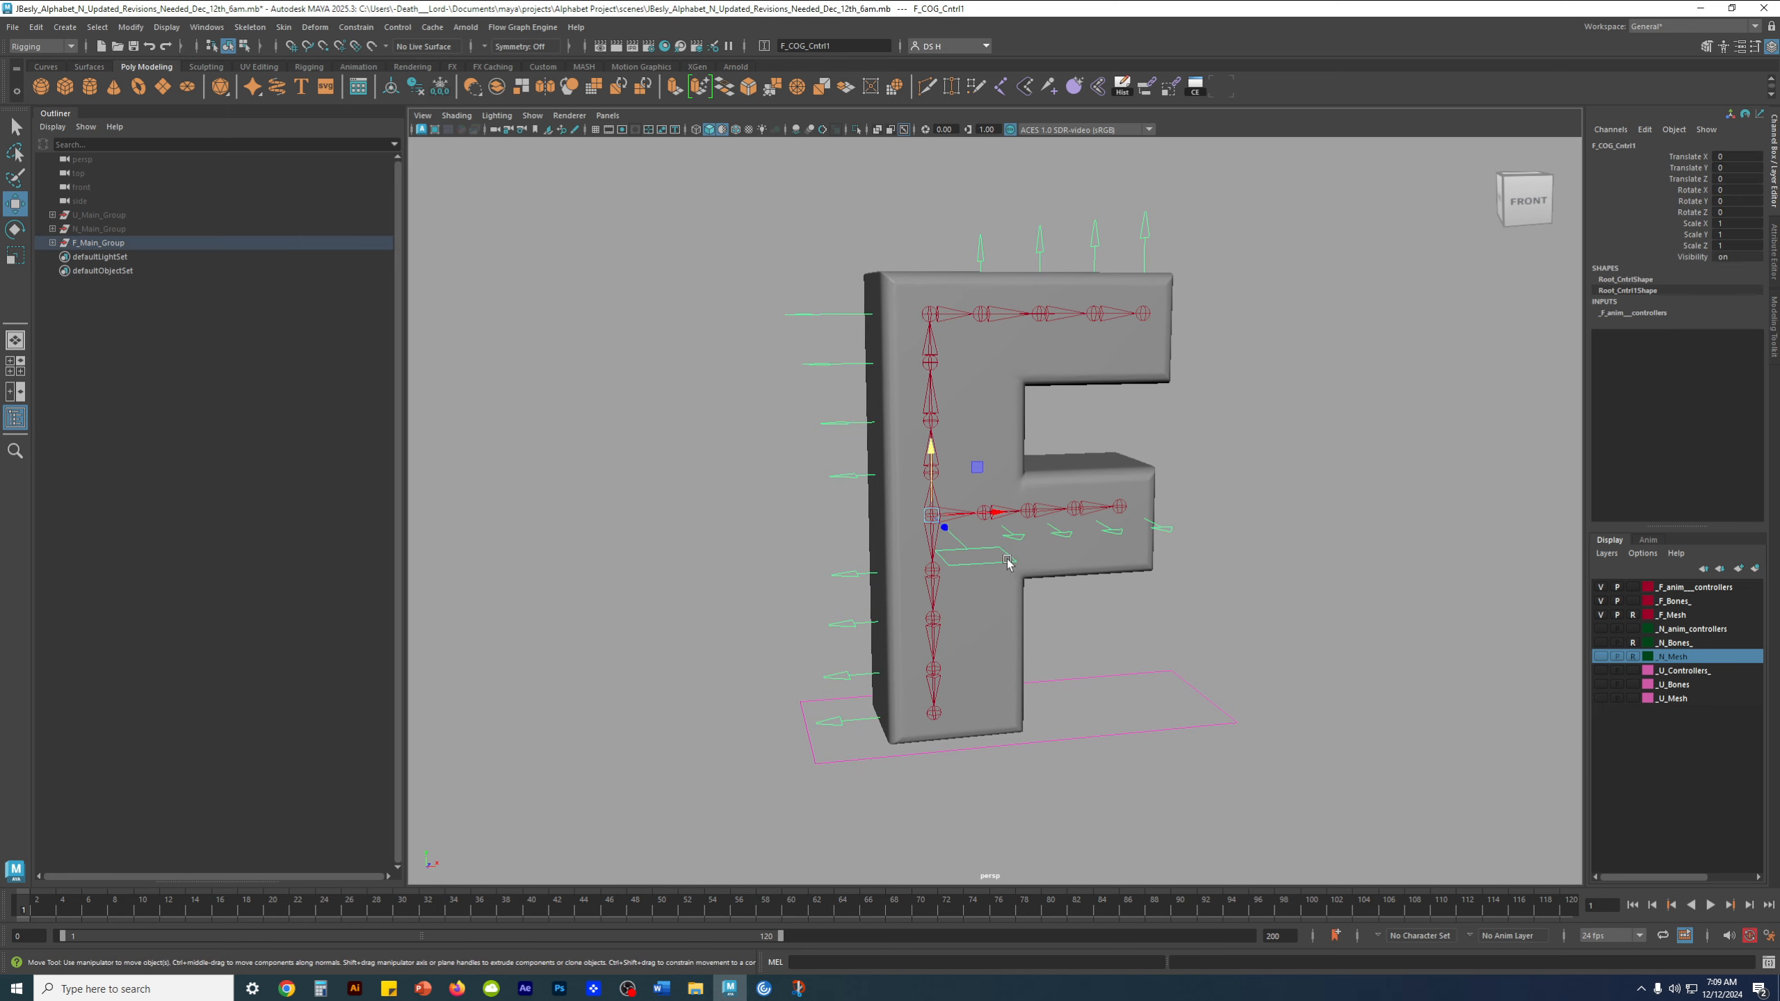
left_click_drag(1033, 493, 1122, 536, "alt")
right_click_drag(1122, 536, 1186, 529, "alt")
left_click(1373, 471)
left_click_drag(1335, 470, 1213, 467, "alt")
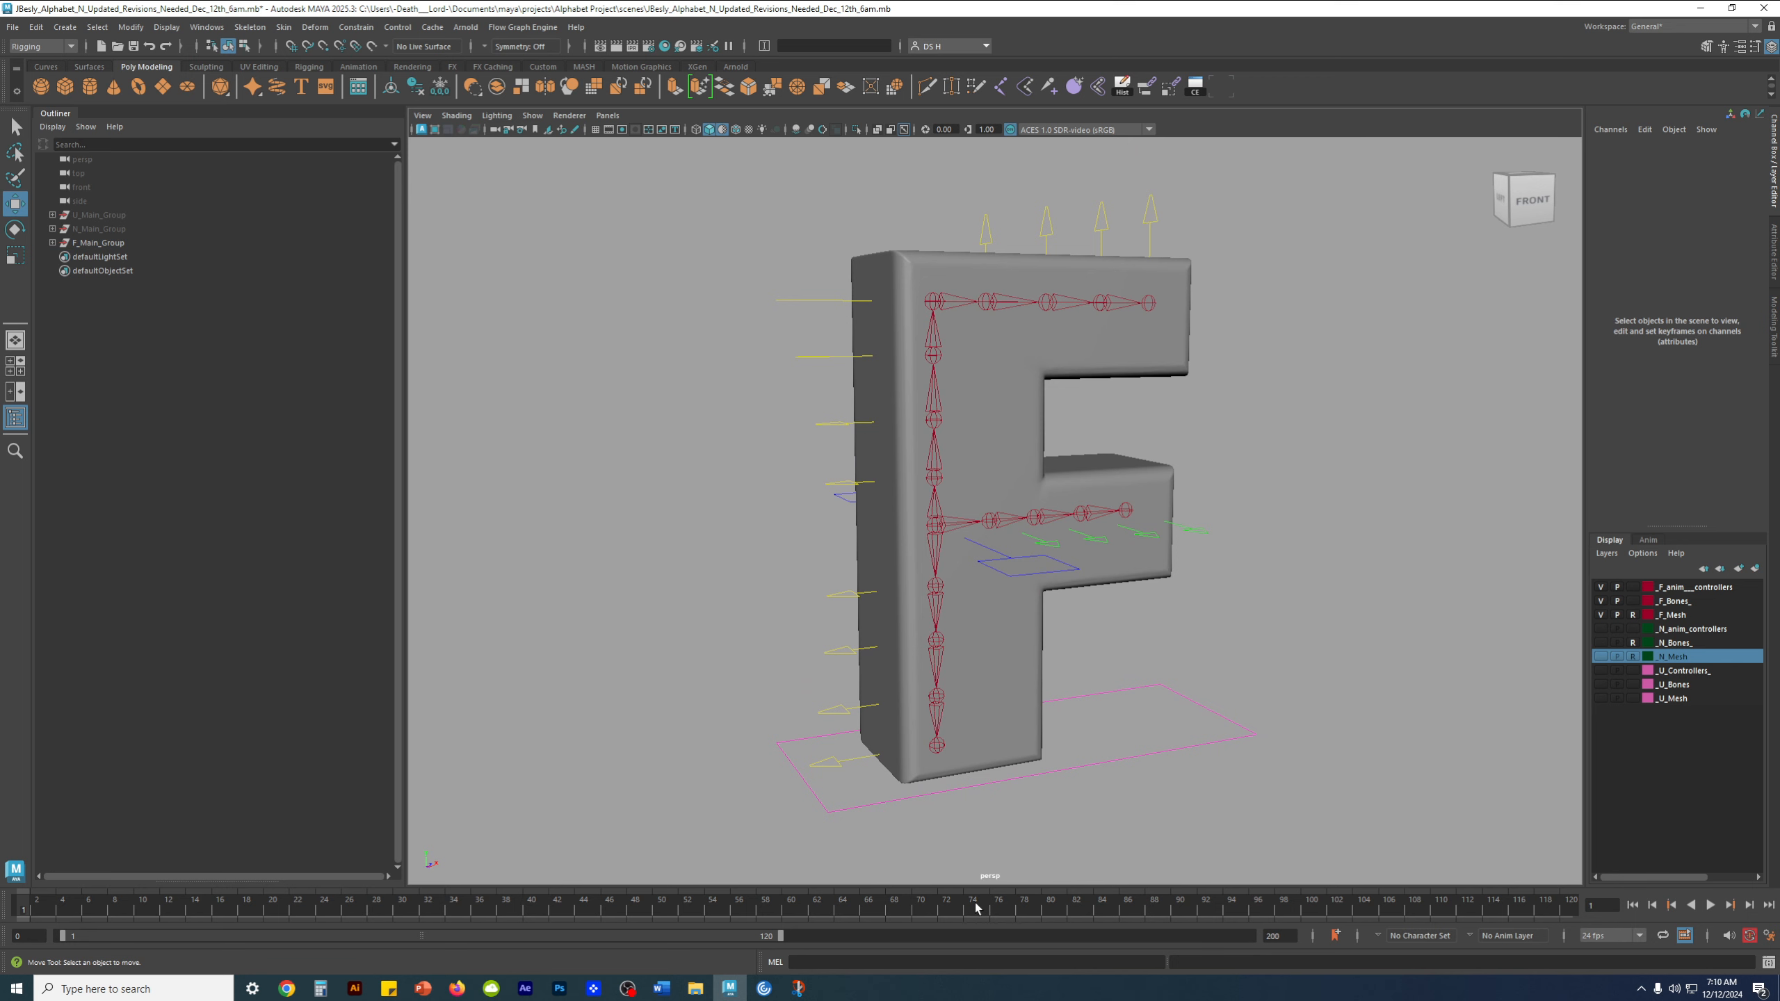
scroll(1346, 496, "down", 2)
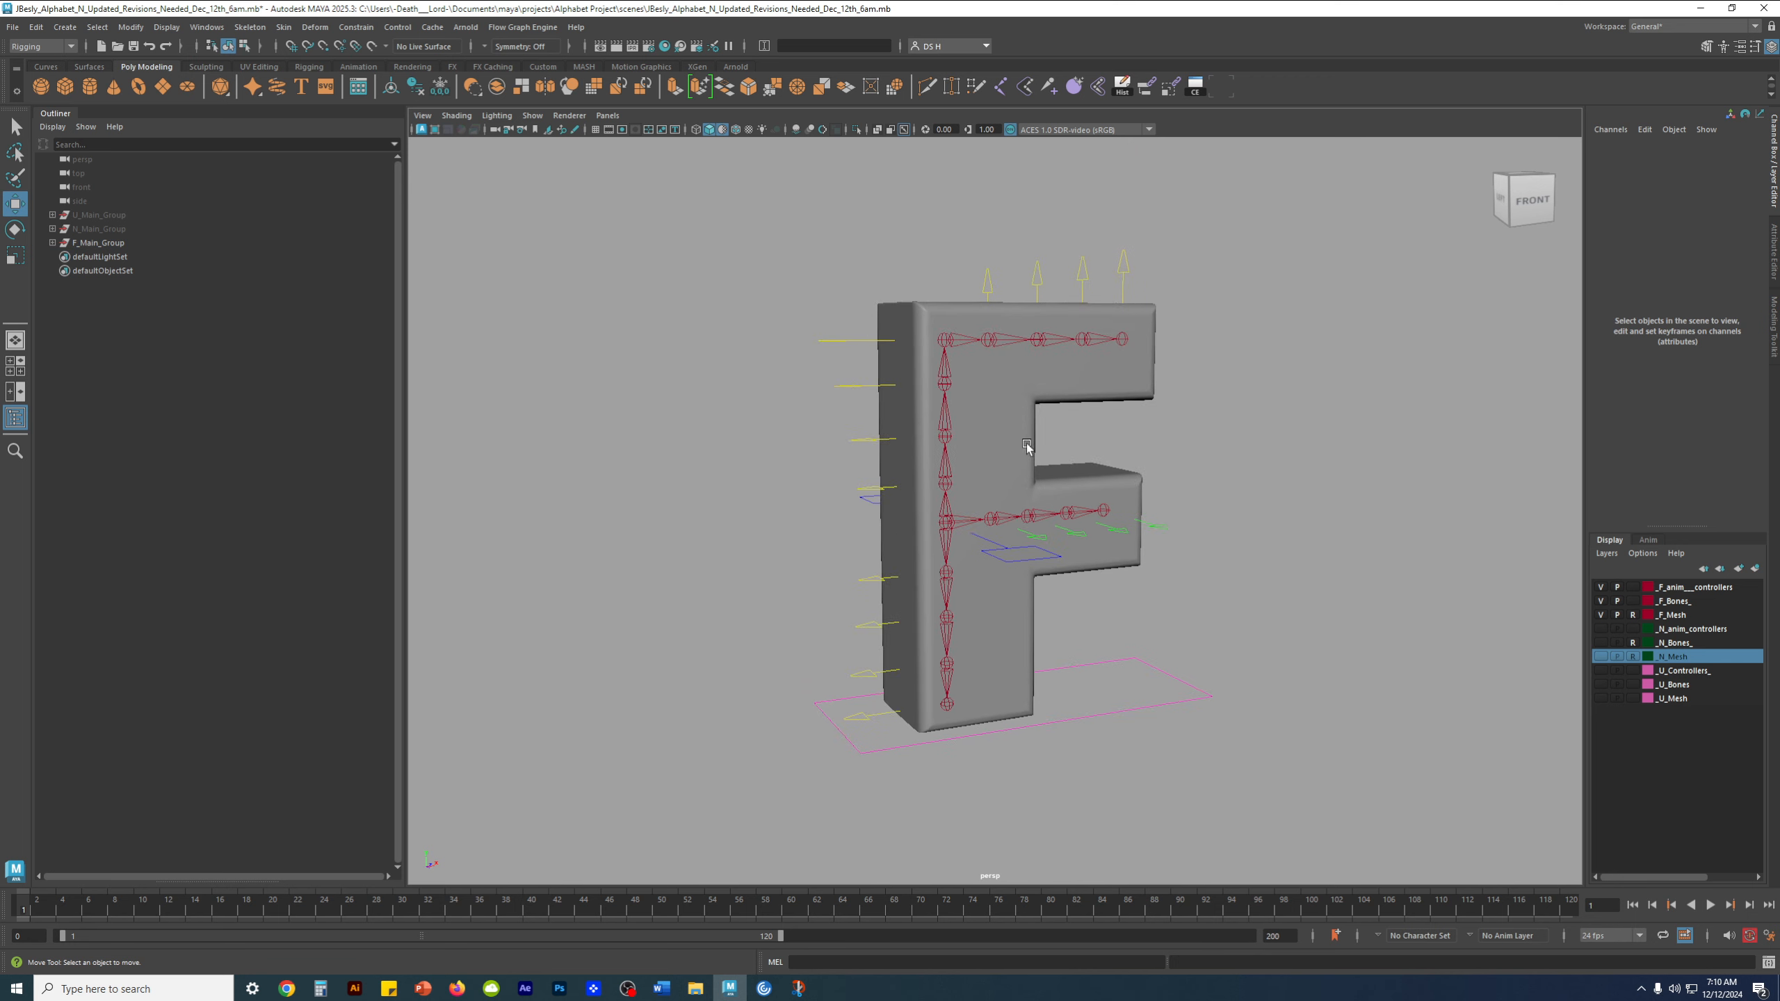
scroll(1125, 484, "up", 1)
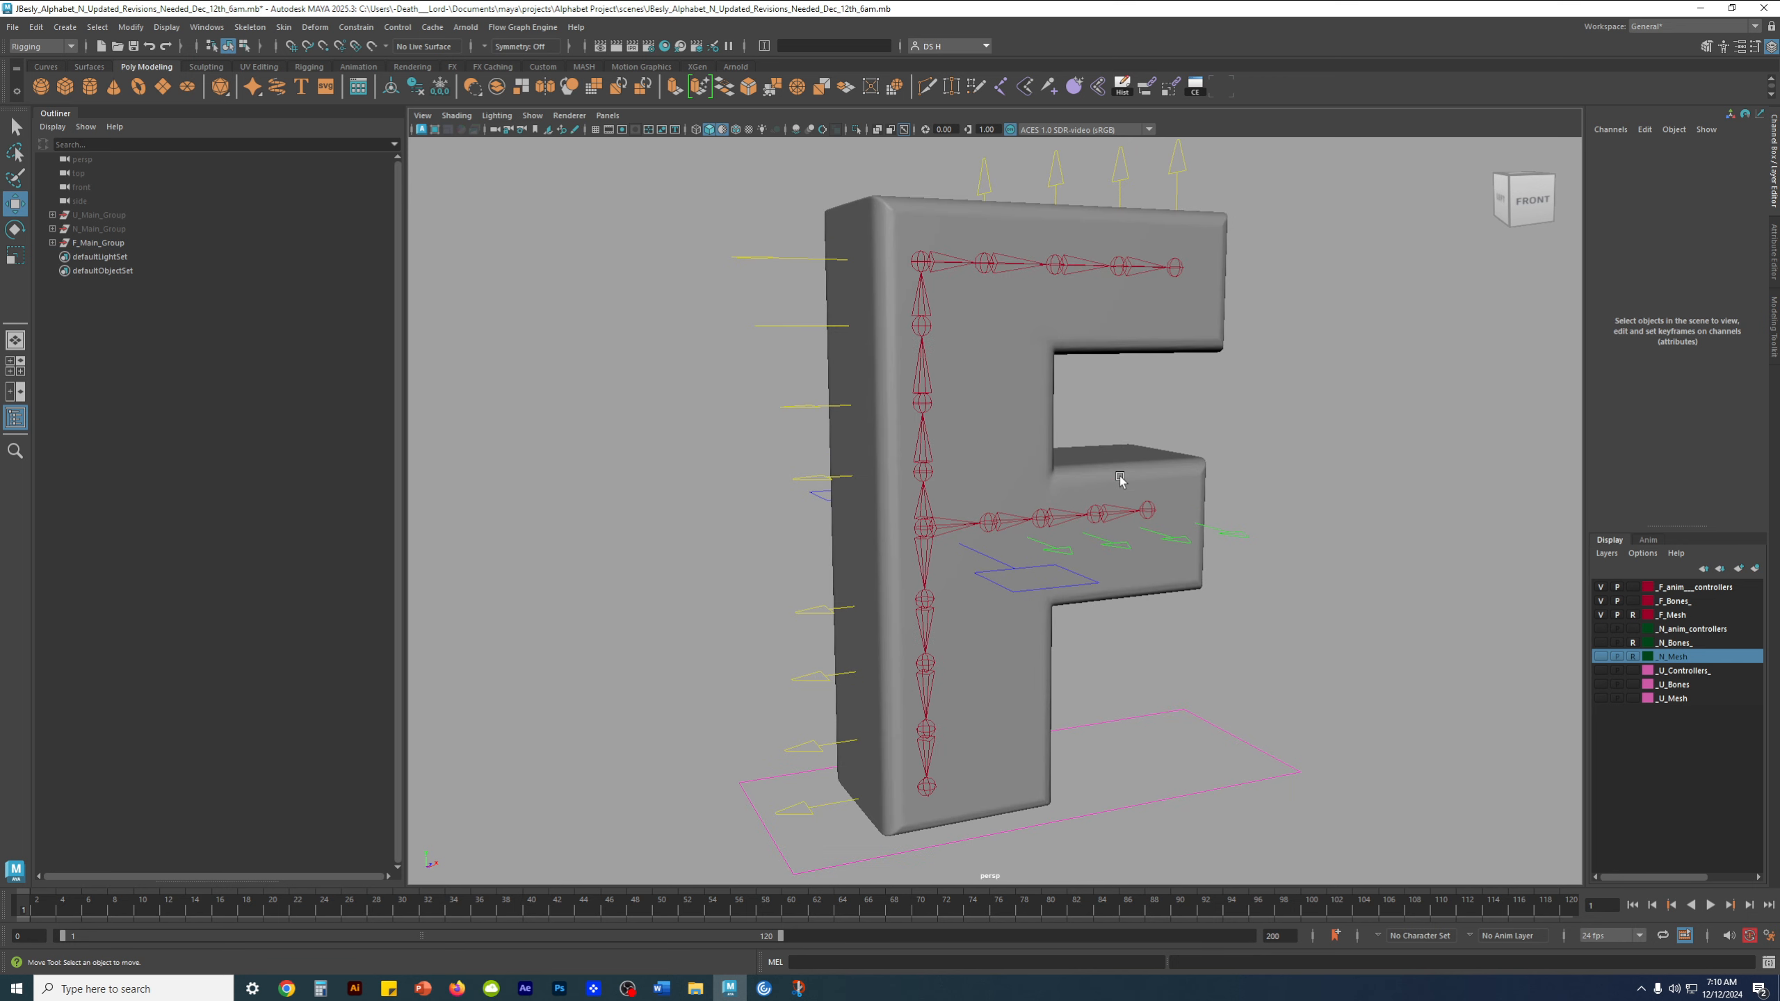
scroll(1072, 457, "up", 1)
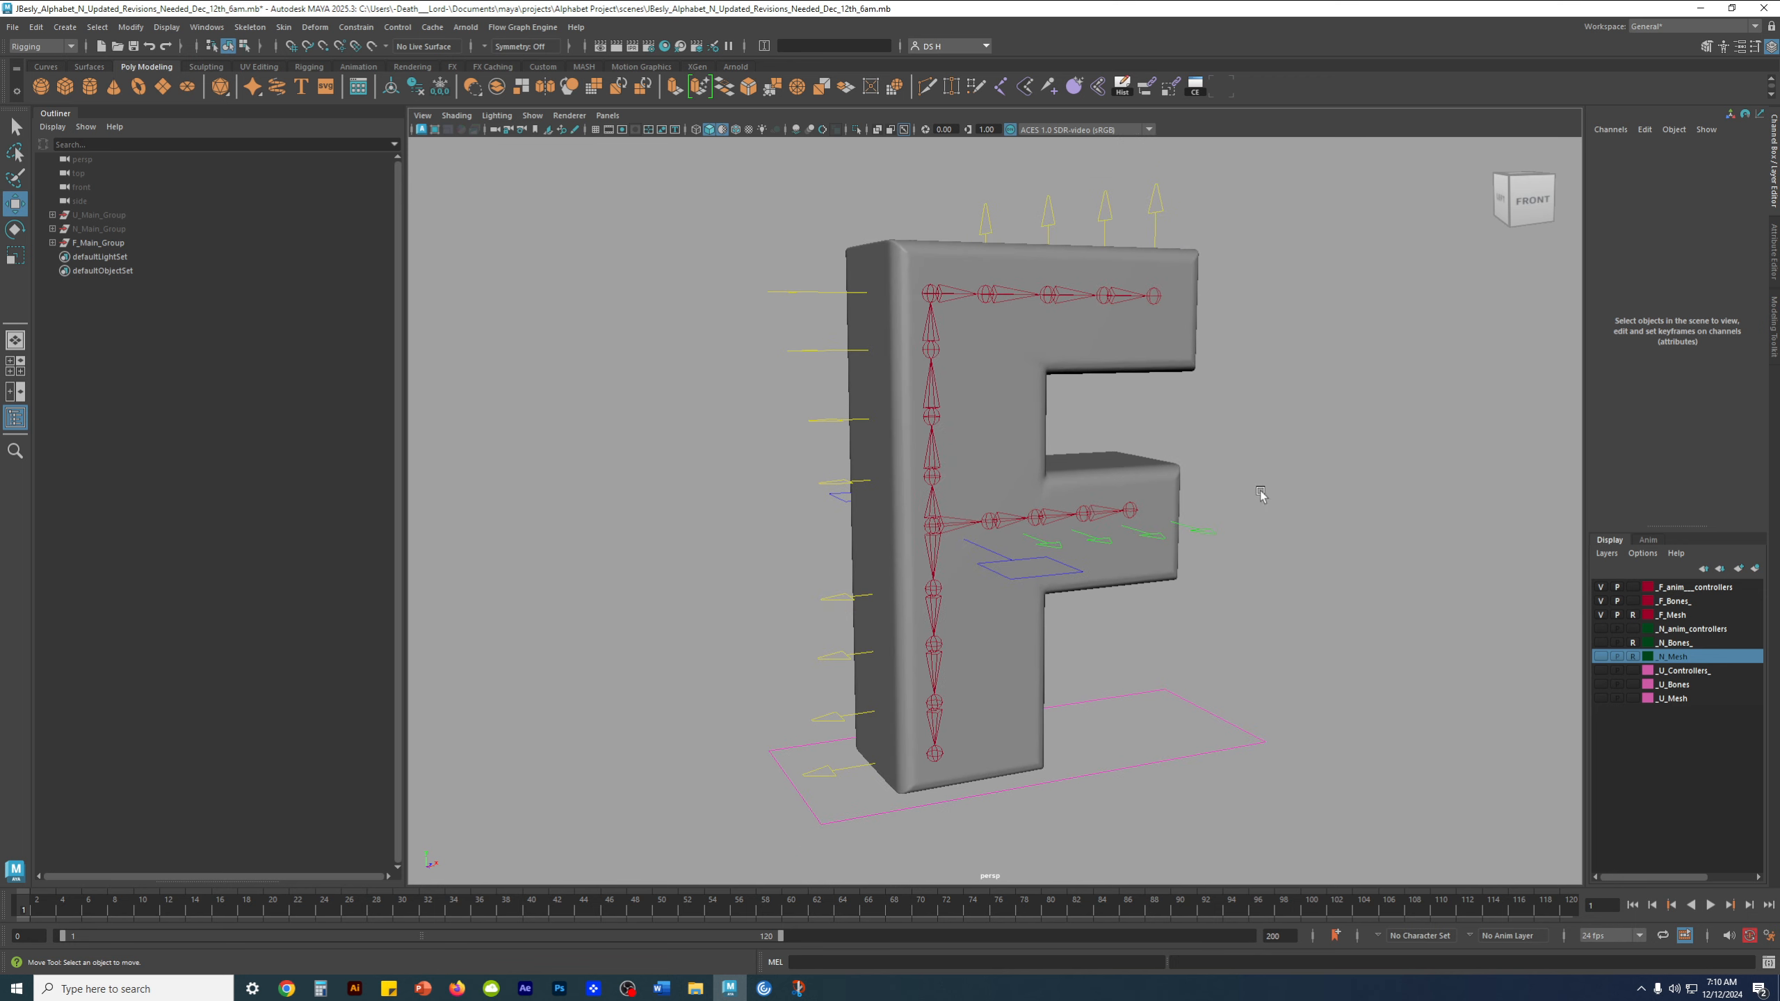